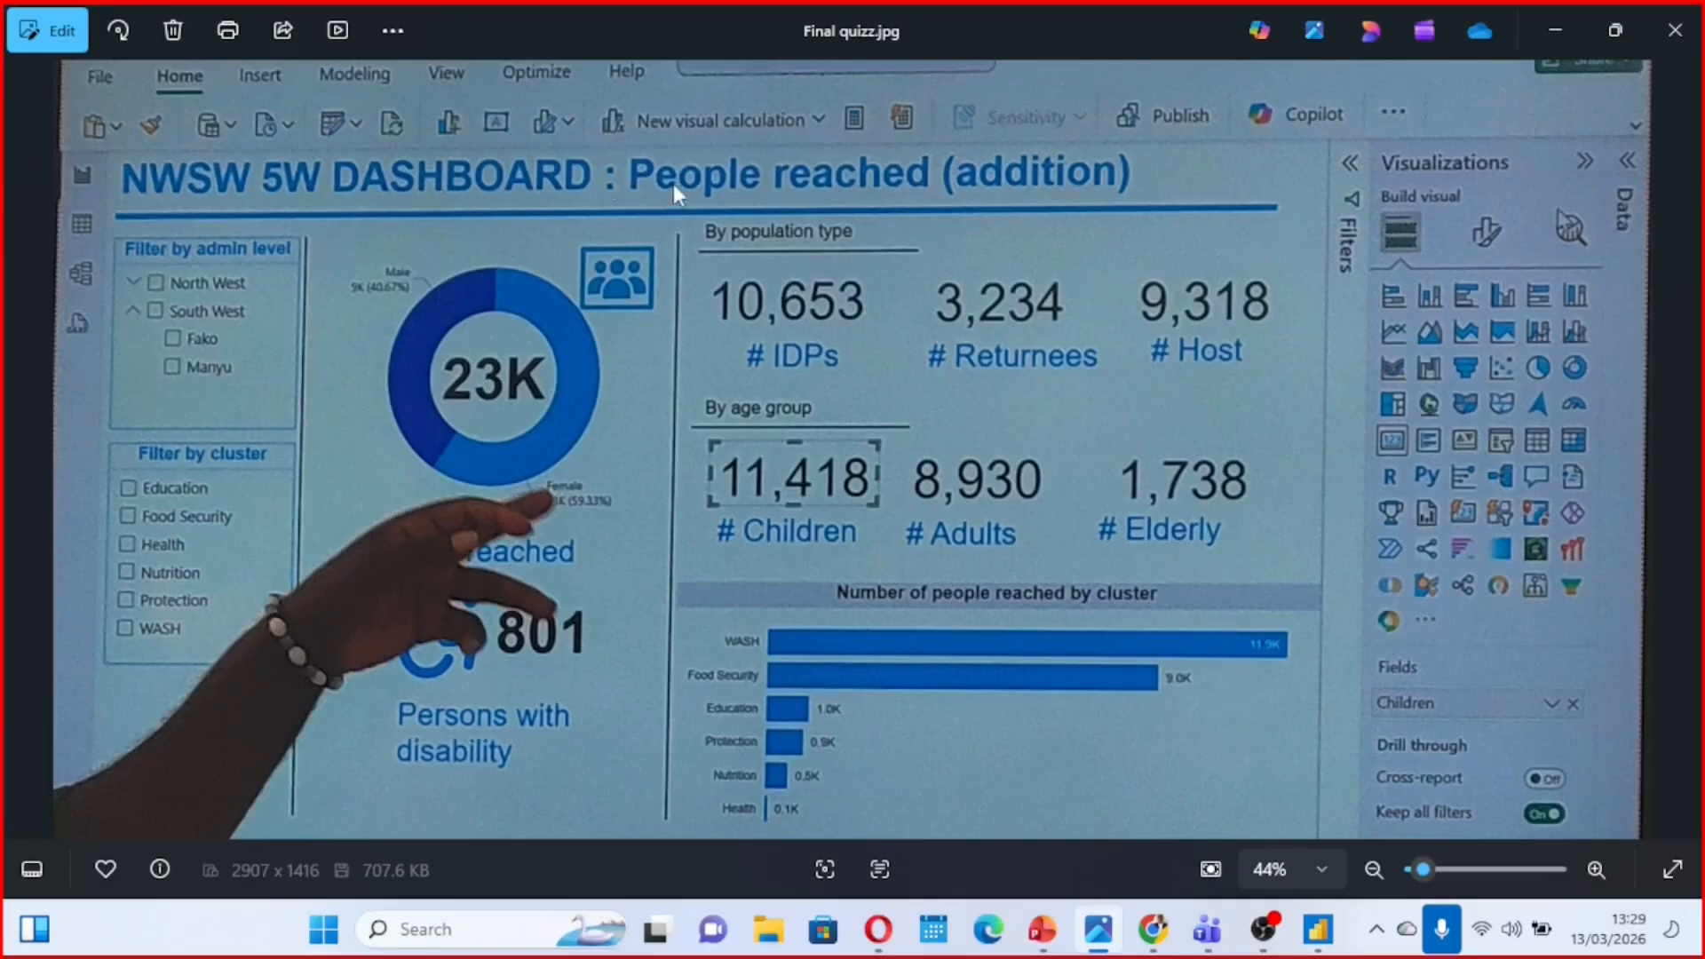
Switch to Power BI Desktop, insert a line shape and place it horizontally in the upper middle of the report page
left_click(1554, 33)
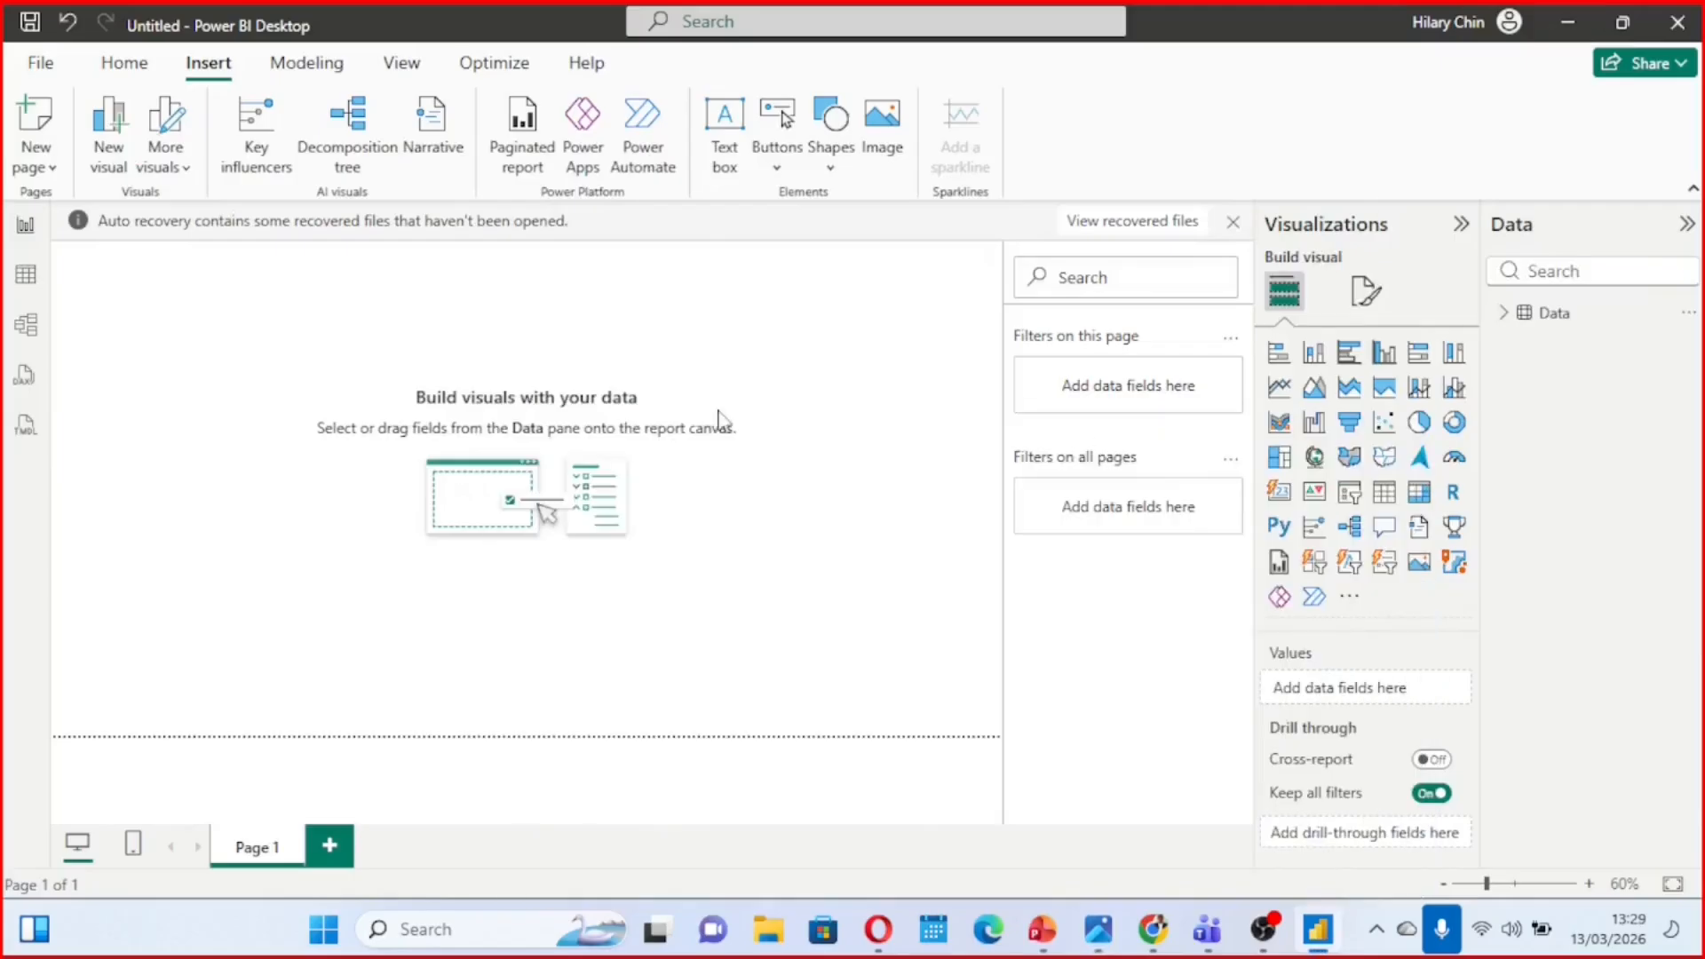
left_click(831, 160)
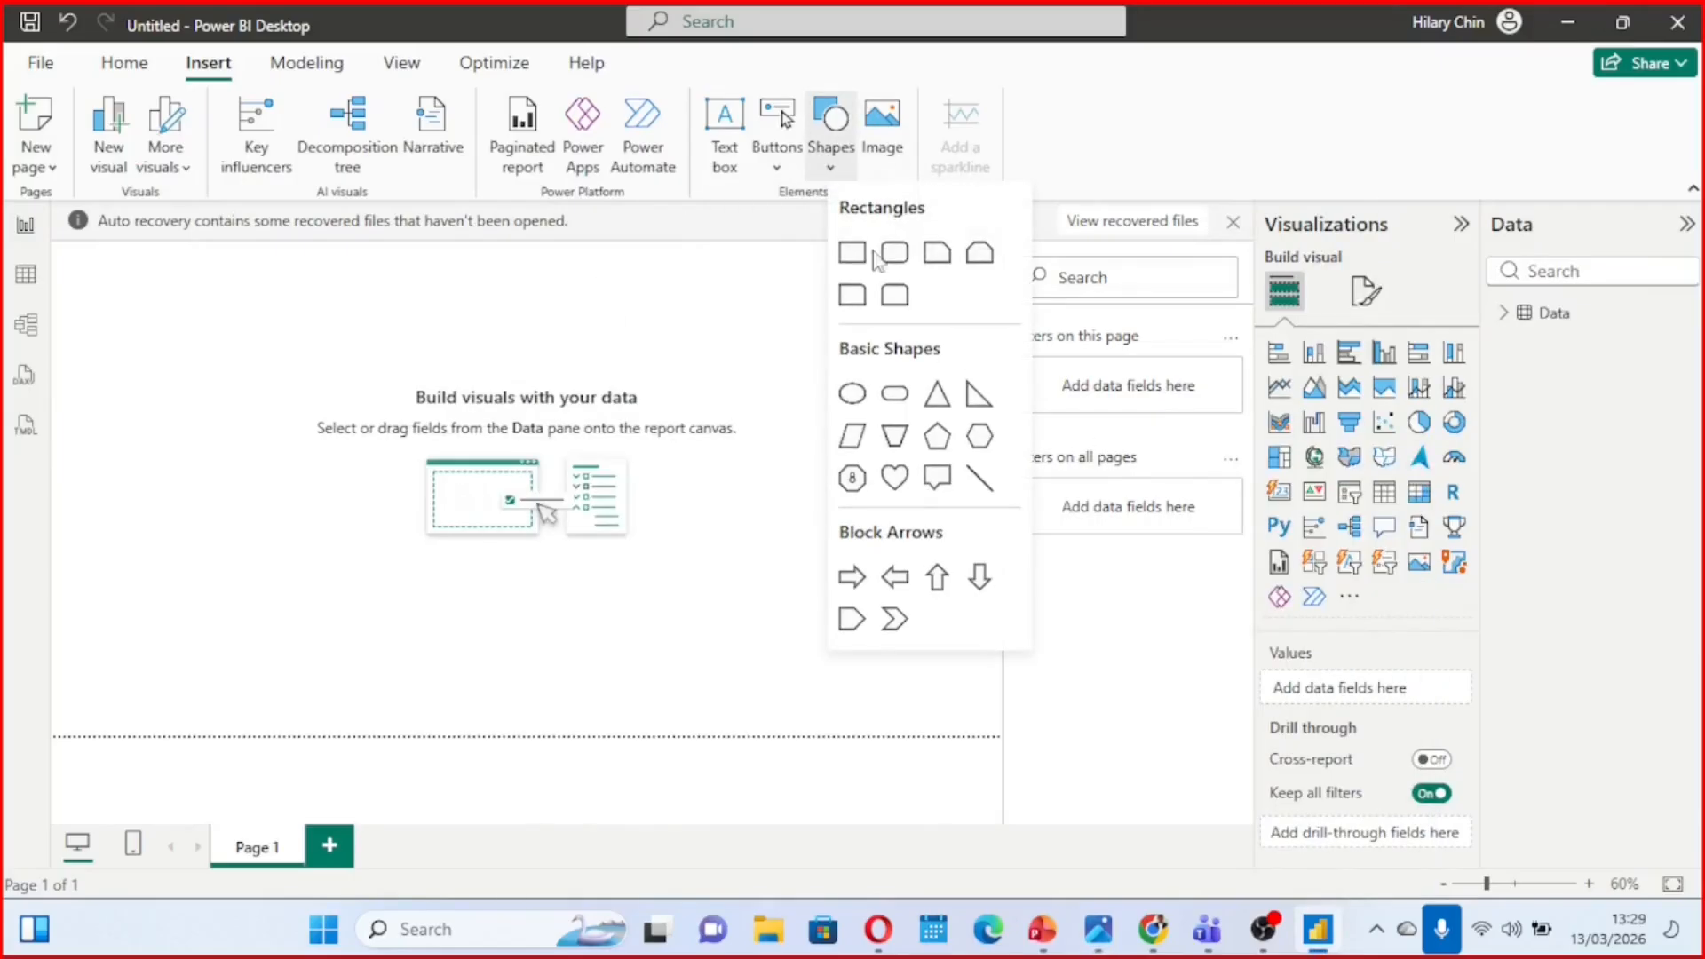
left_click(979, 479)
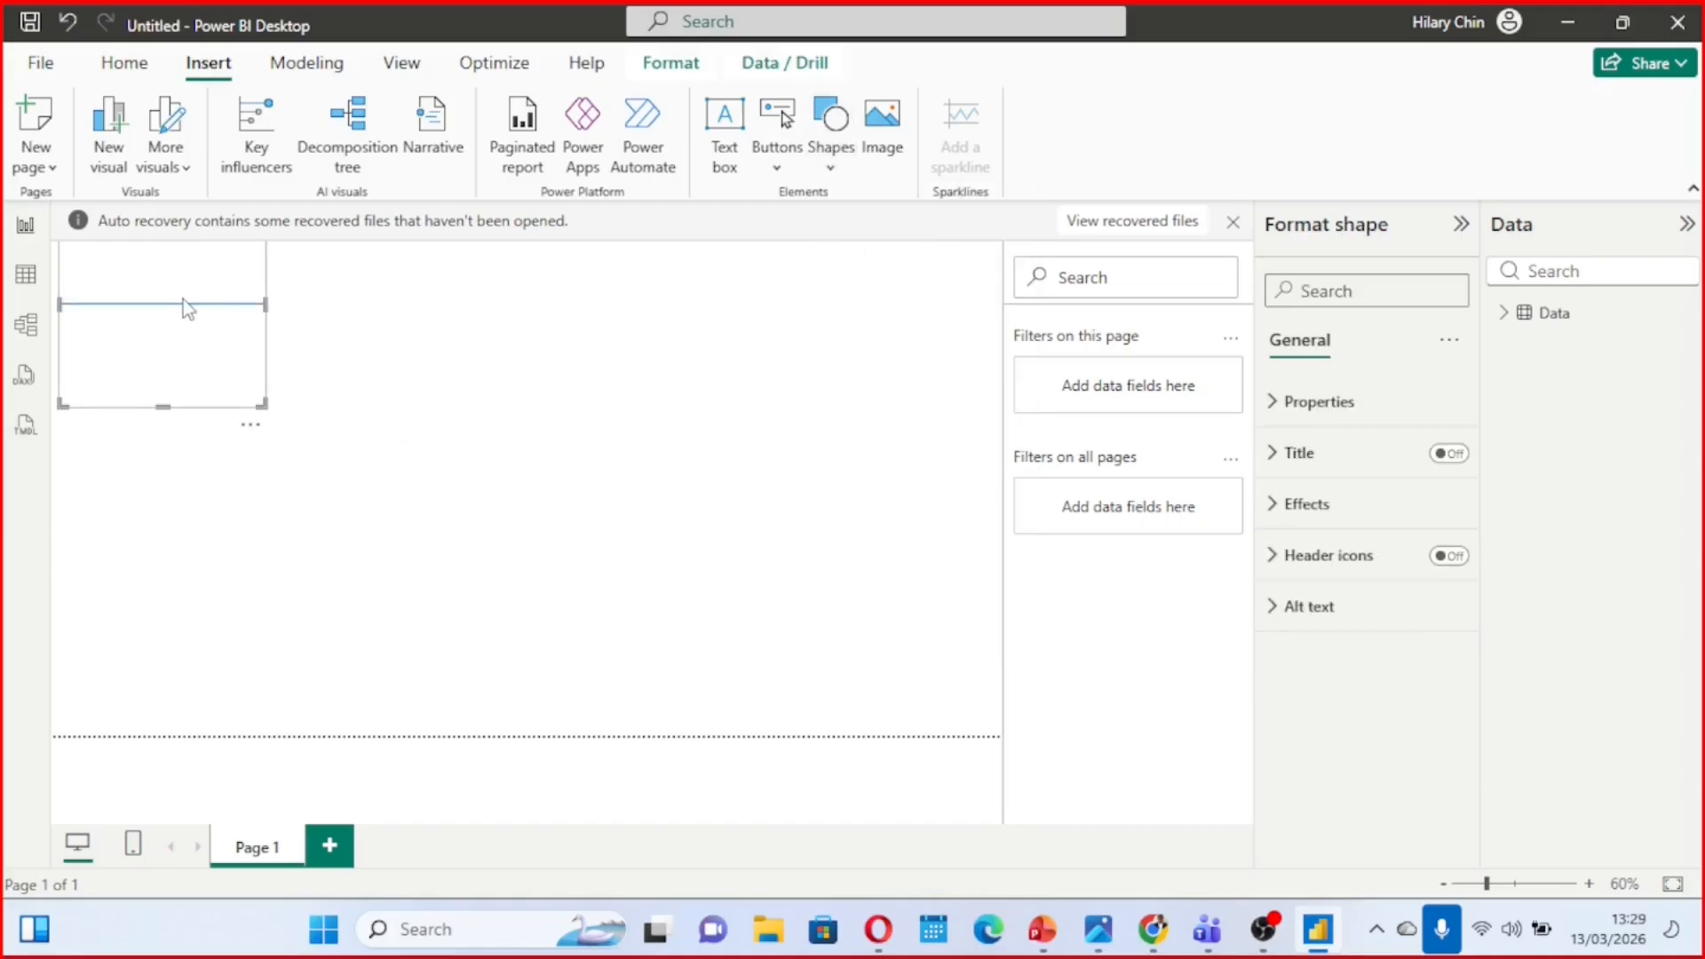
left_click_drag(199, 346, 435, 398)
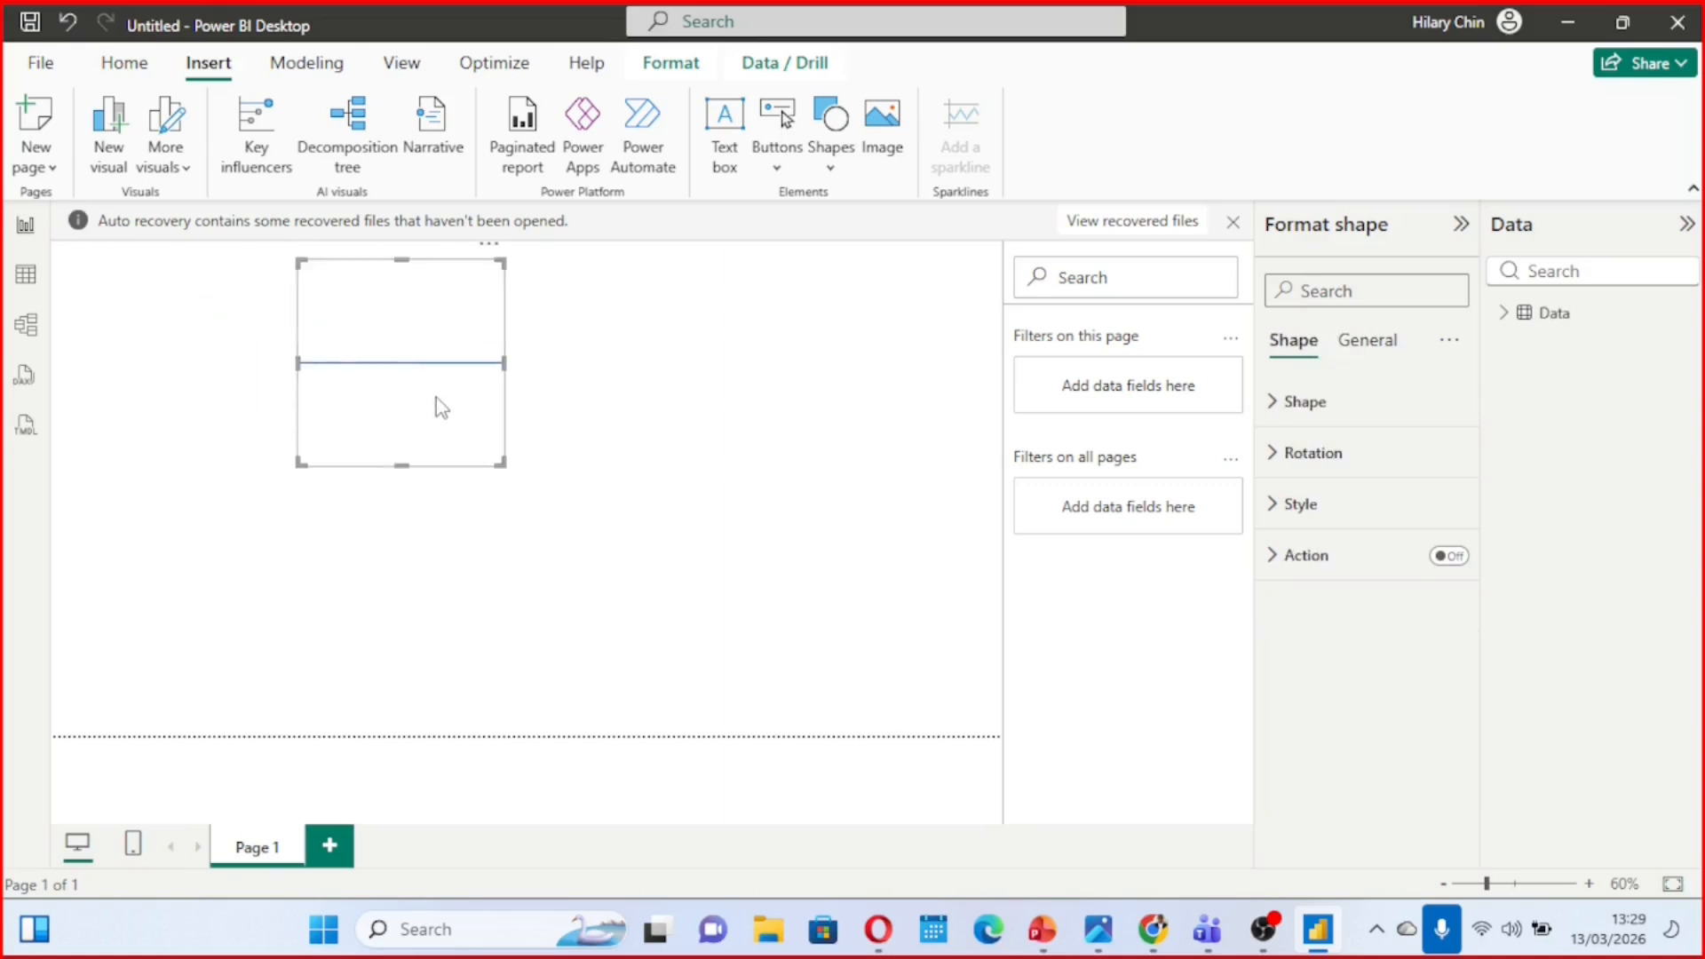
right_click(410, 312)
left_click(445, 306)
left_click_drag(428, 307, 443, 372)
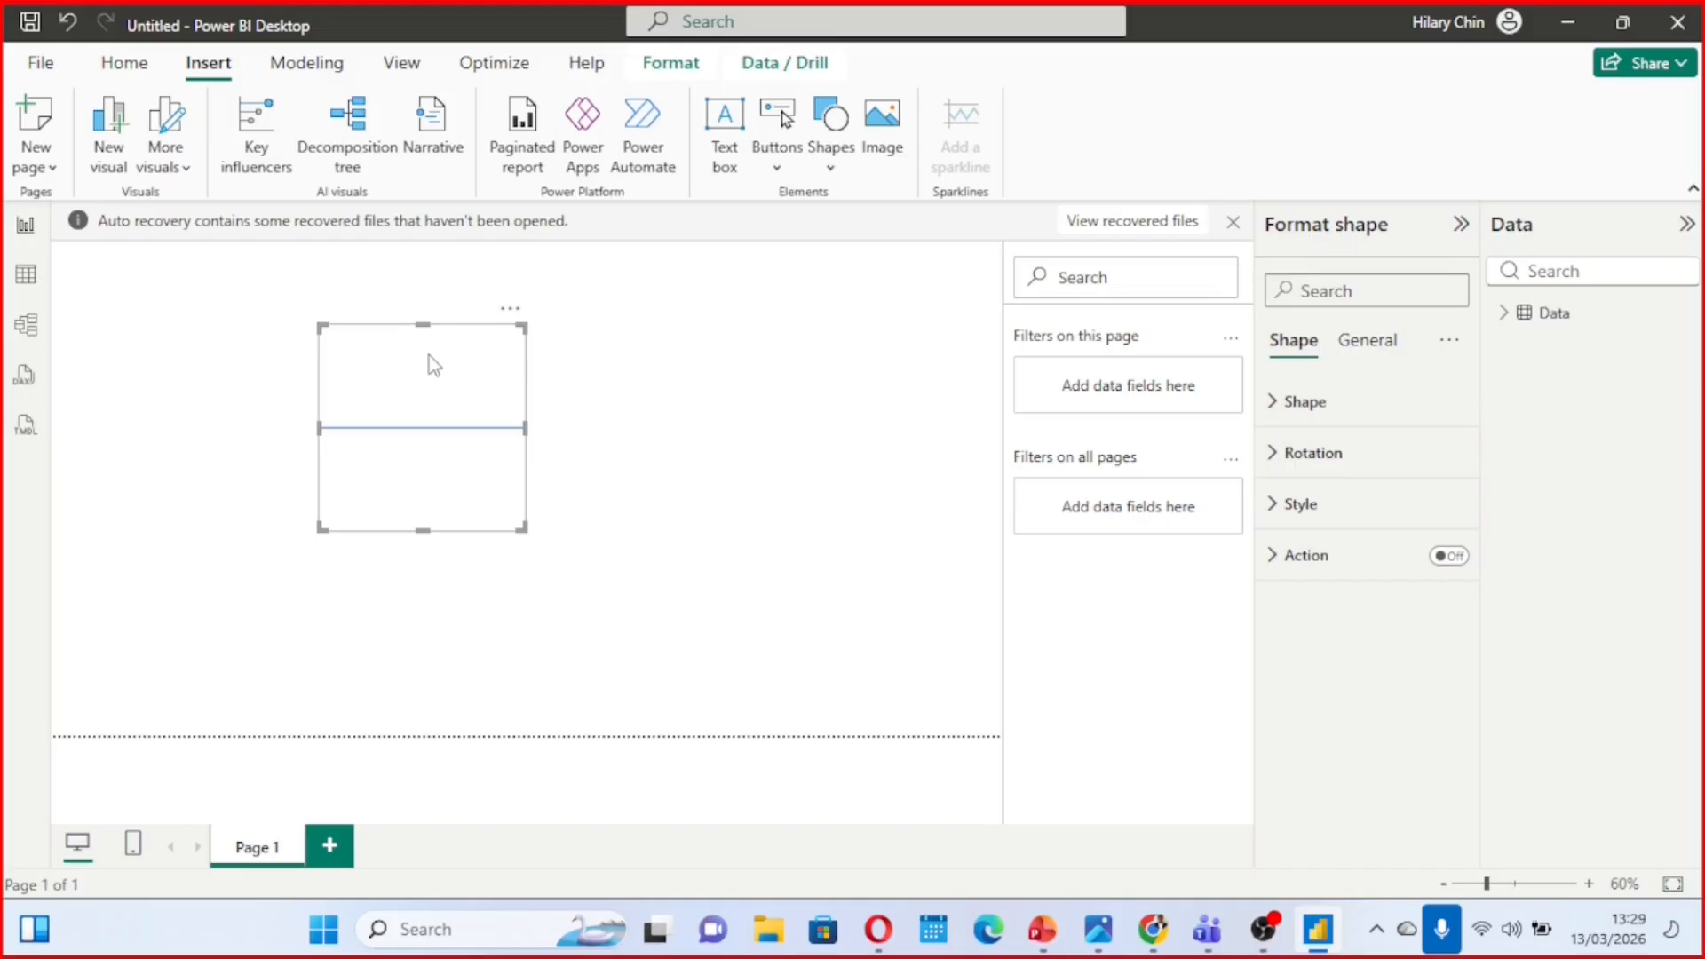
Paste two copies of the horizontal line and spread them out, one to its right and one to its lower left
key("ctrl+v")
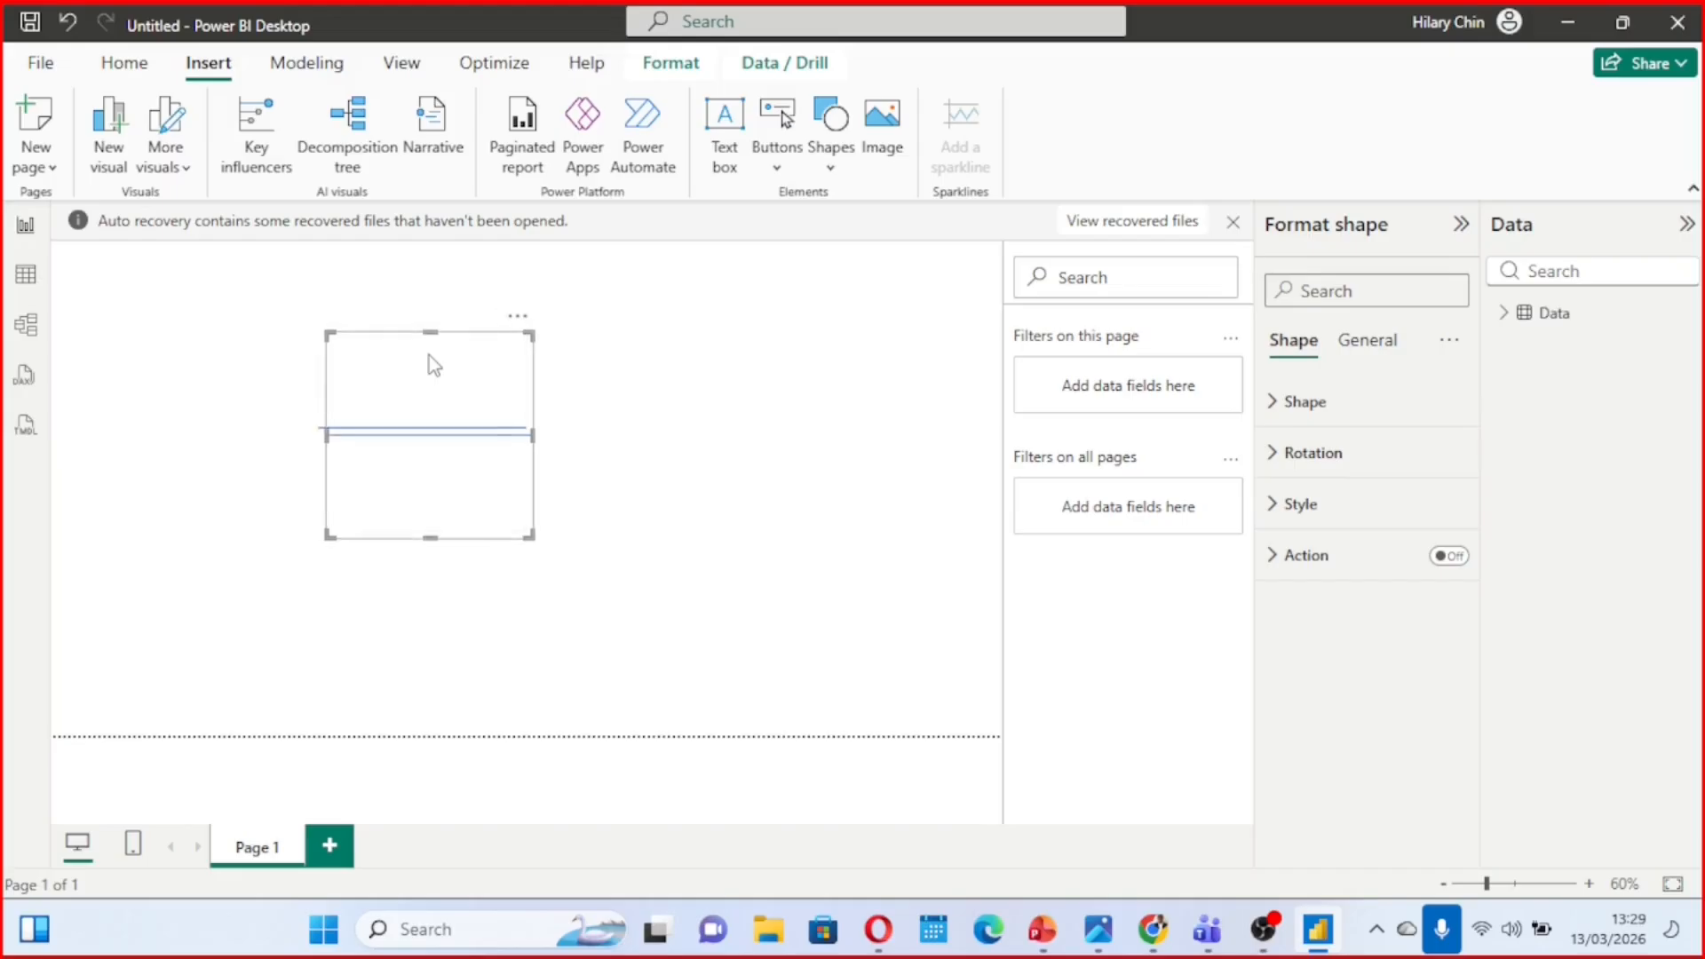
key("ctrl+v")
left_click_drag(431, 363, 709, 377)
left_click_drag(421, 416, 221, 495)
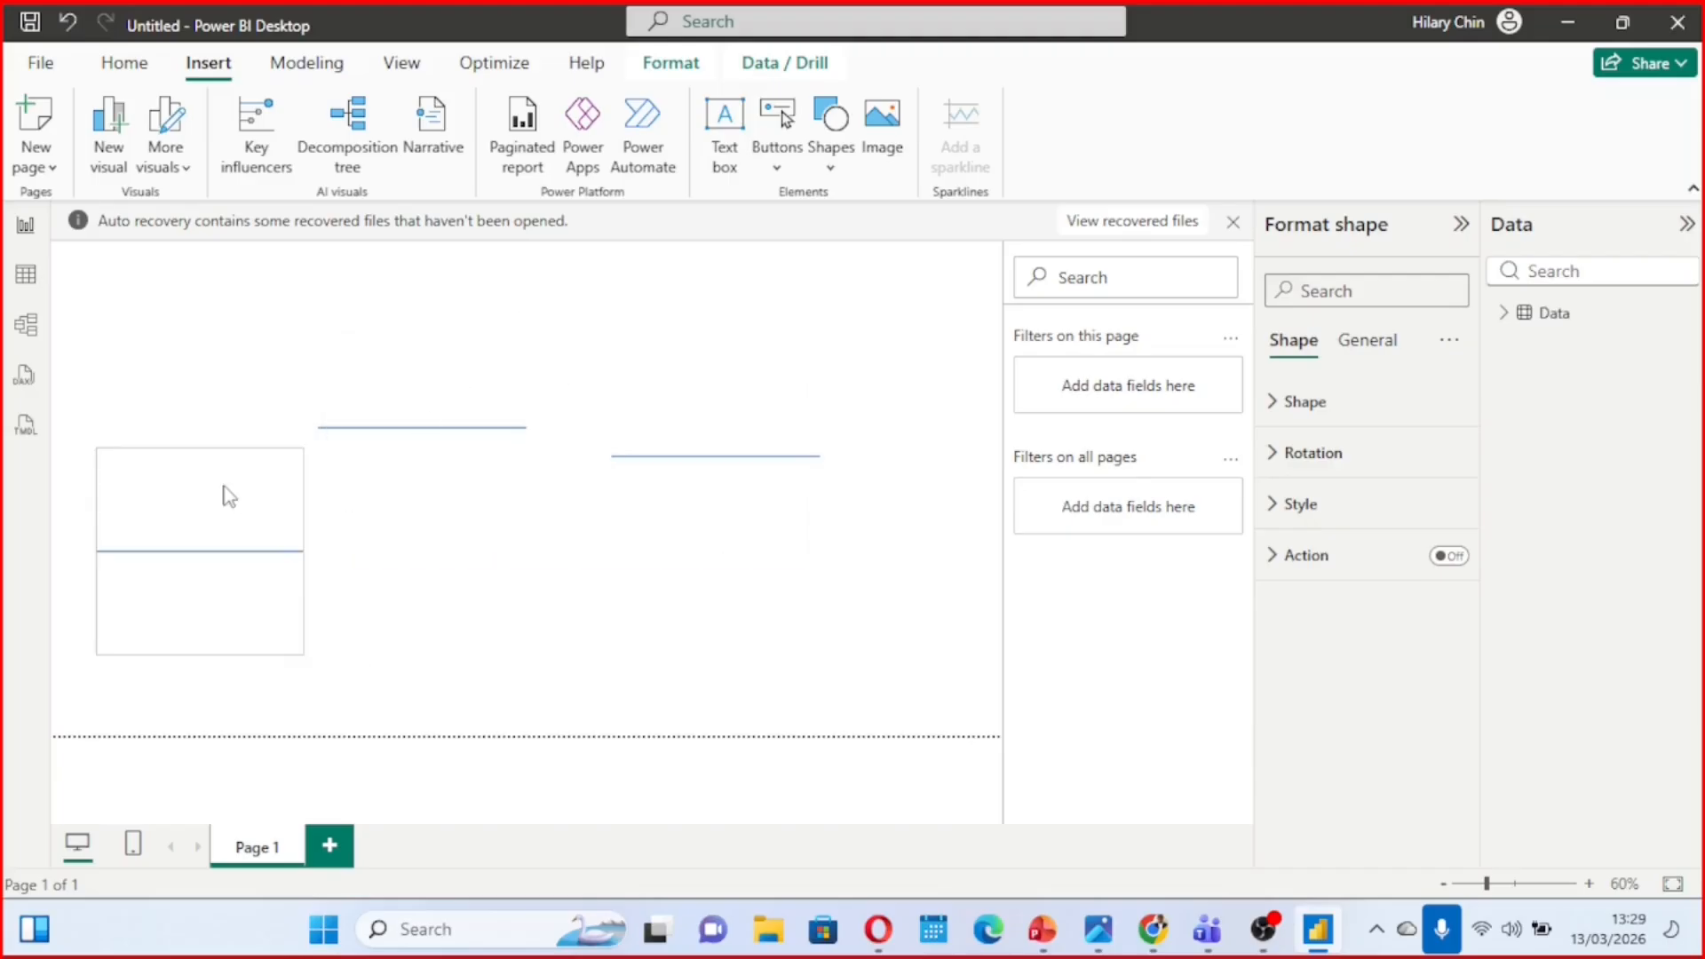
left_click(435, 380)
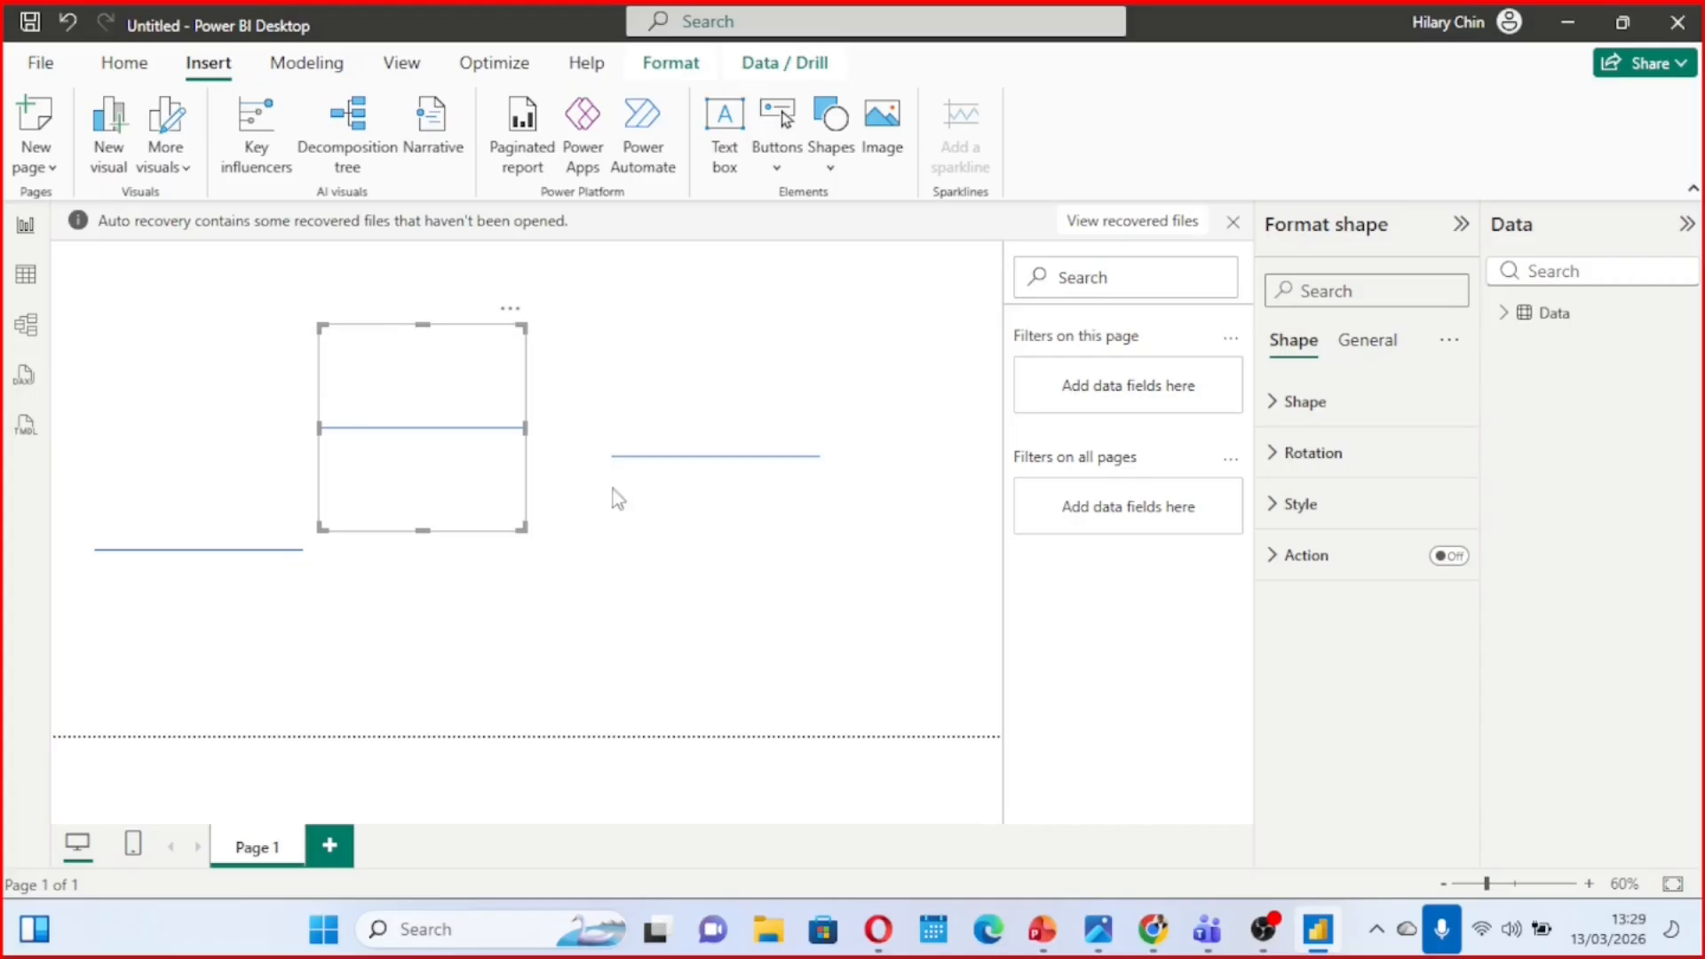
Rotate the rightmost line to 91° and shift it slightly down and to the right
left_click(728, 443)
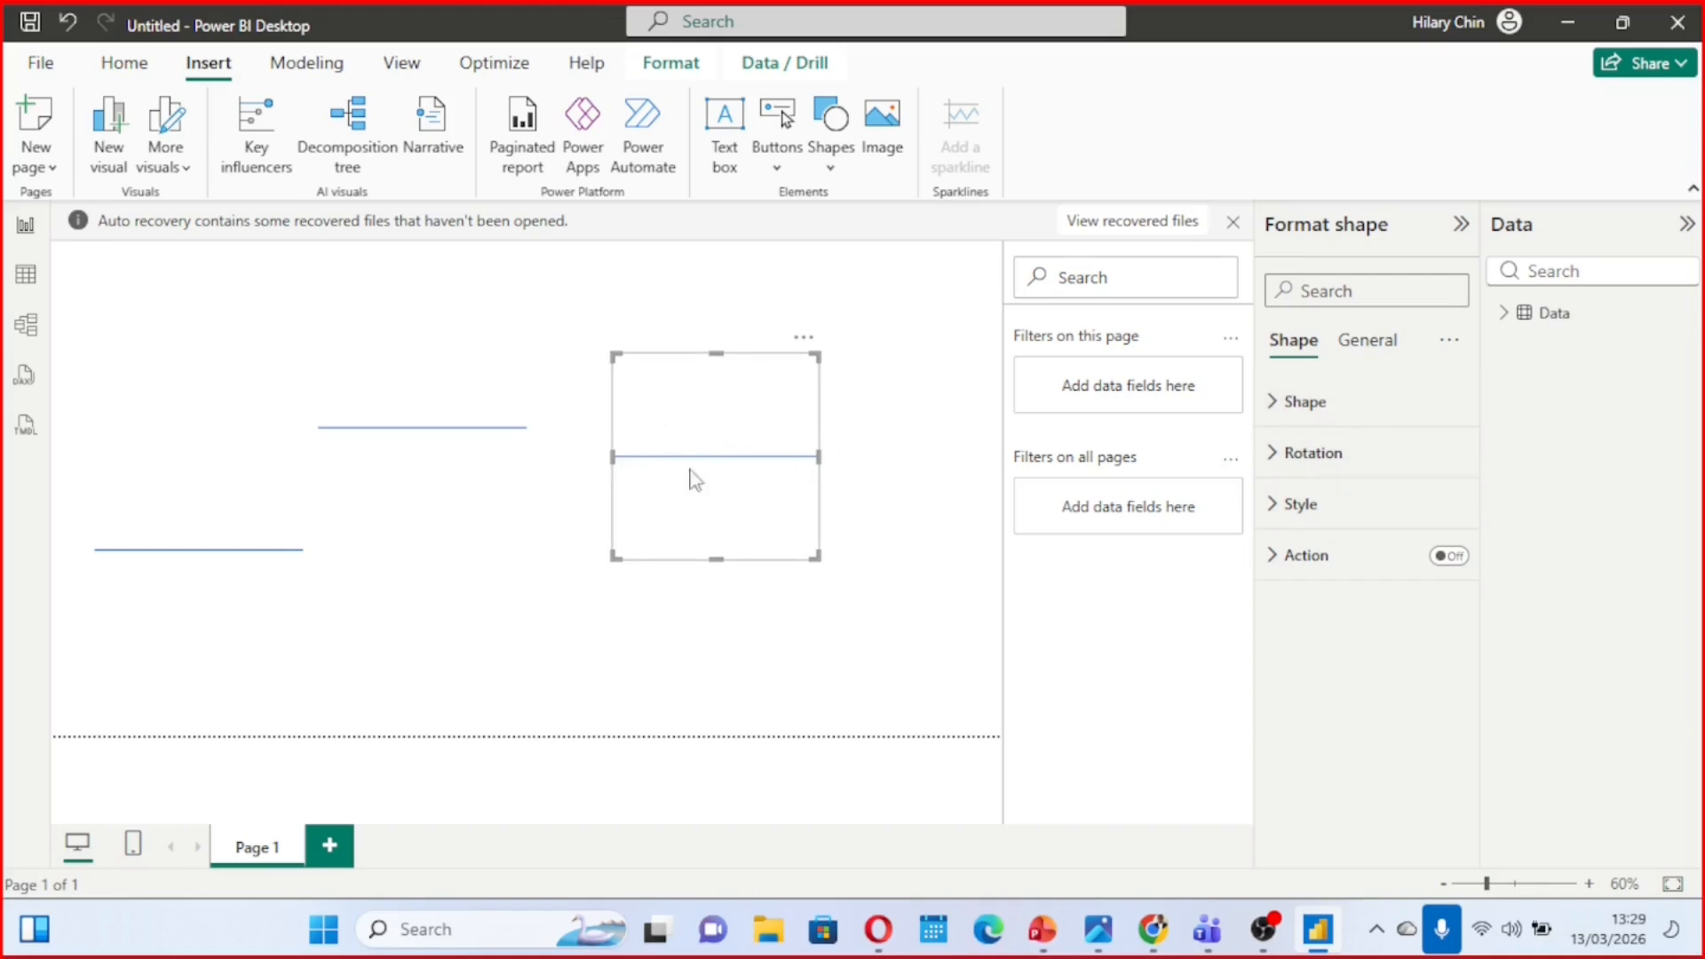
left_click(1280, 464)
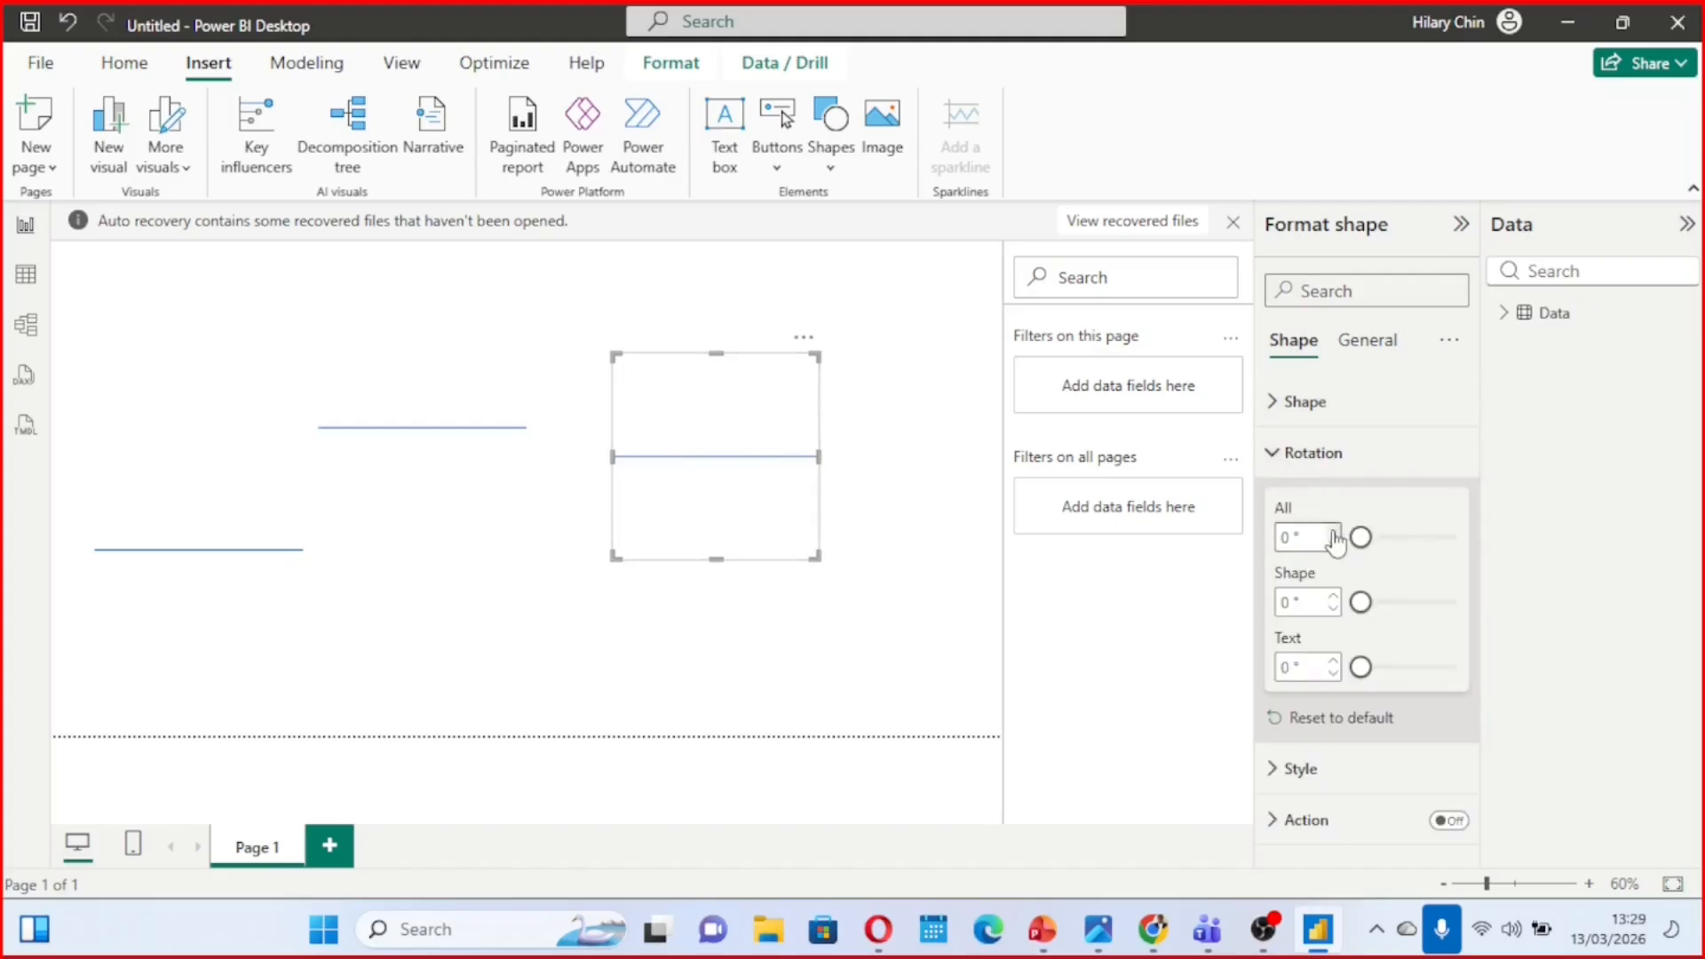
left_click(1388, 539)
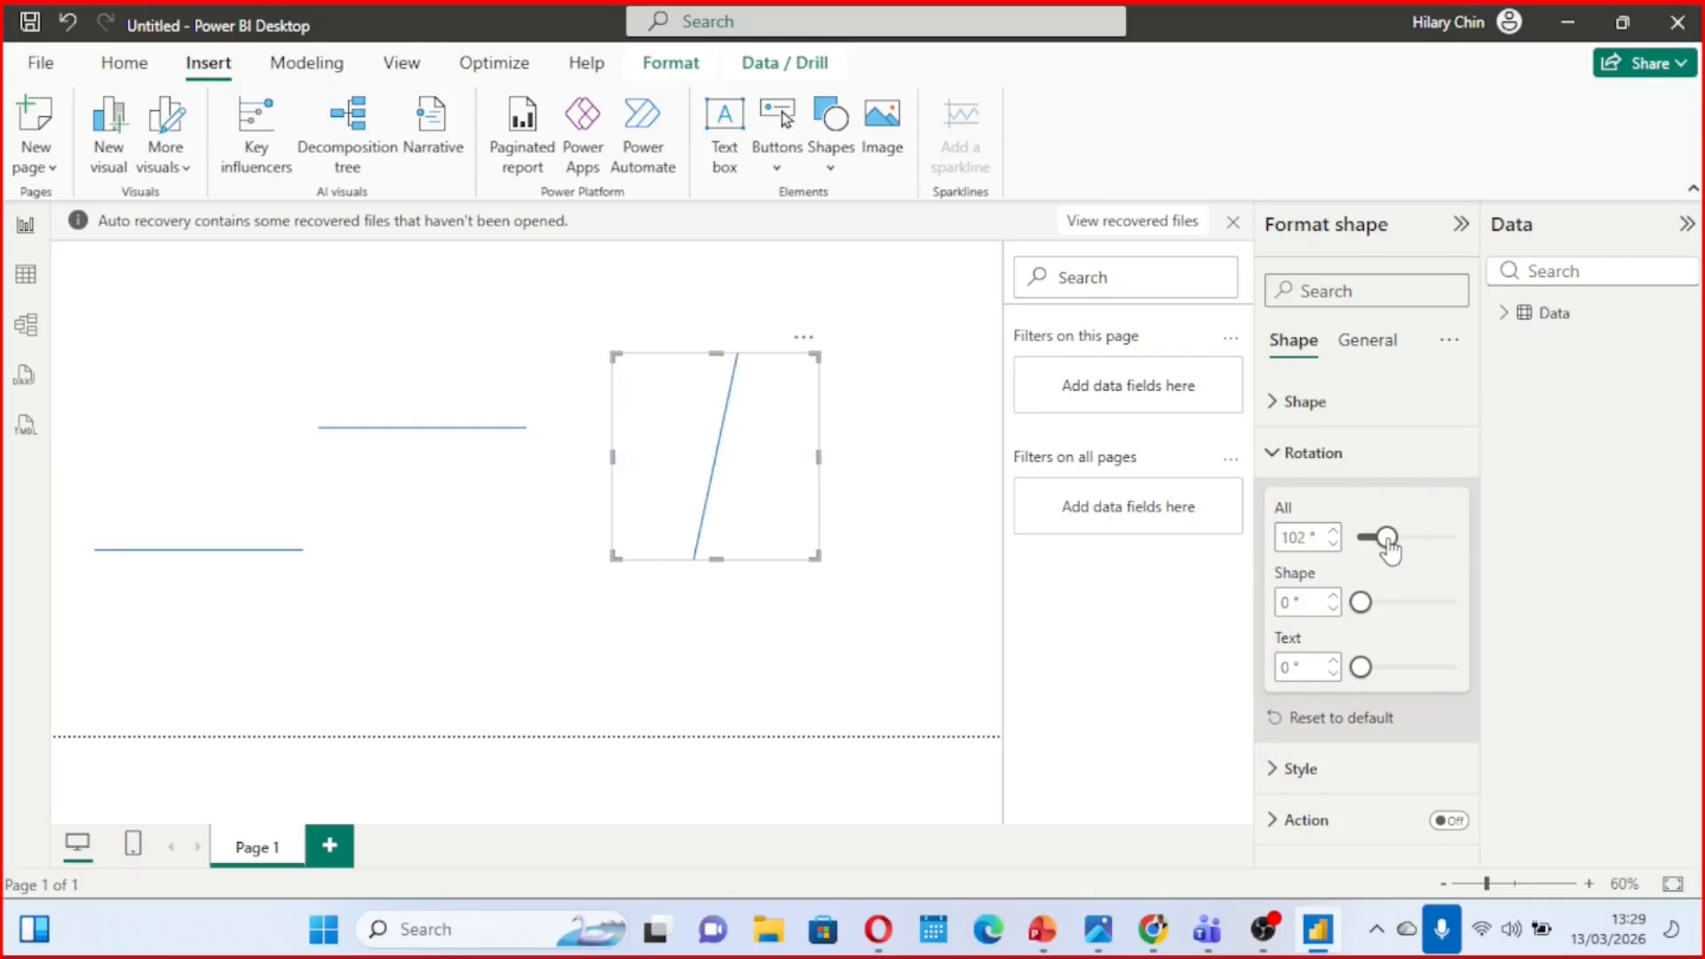
left_click(1333, 545)
left_click(1333, 544)
left_click(1333, 545)
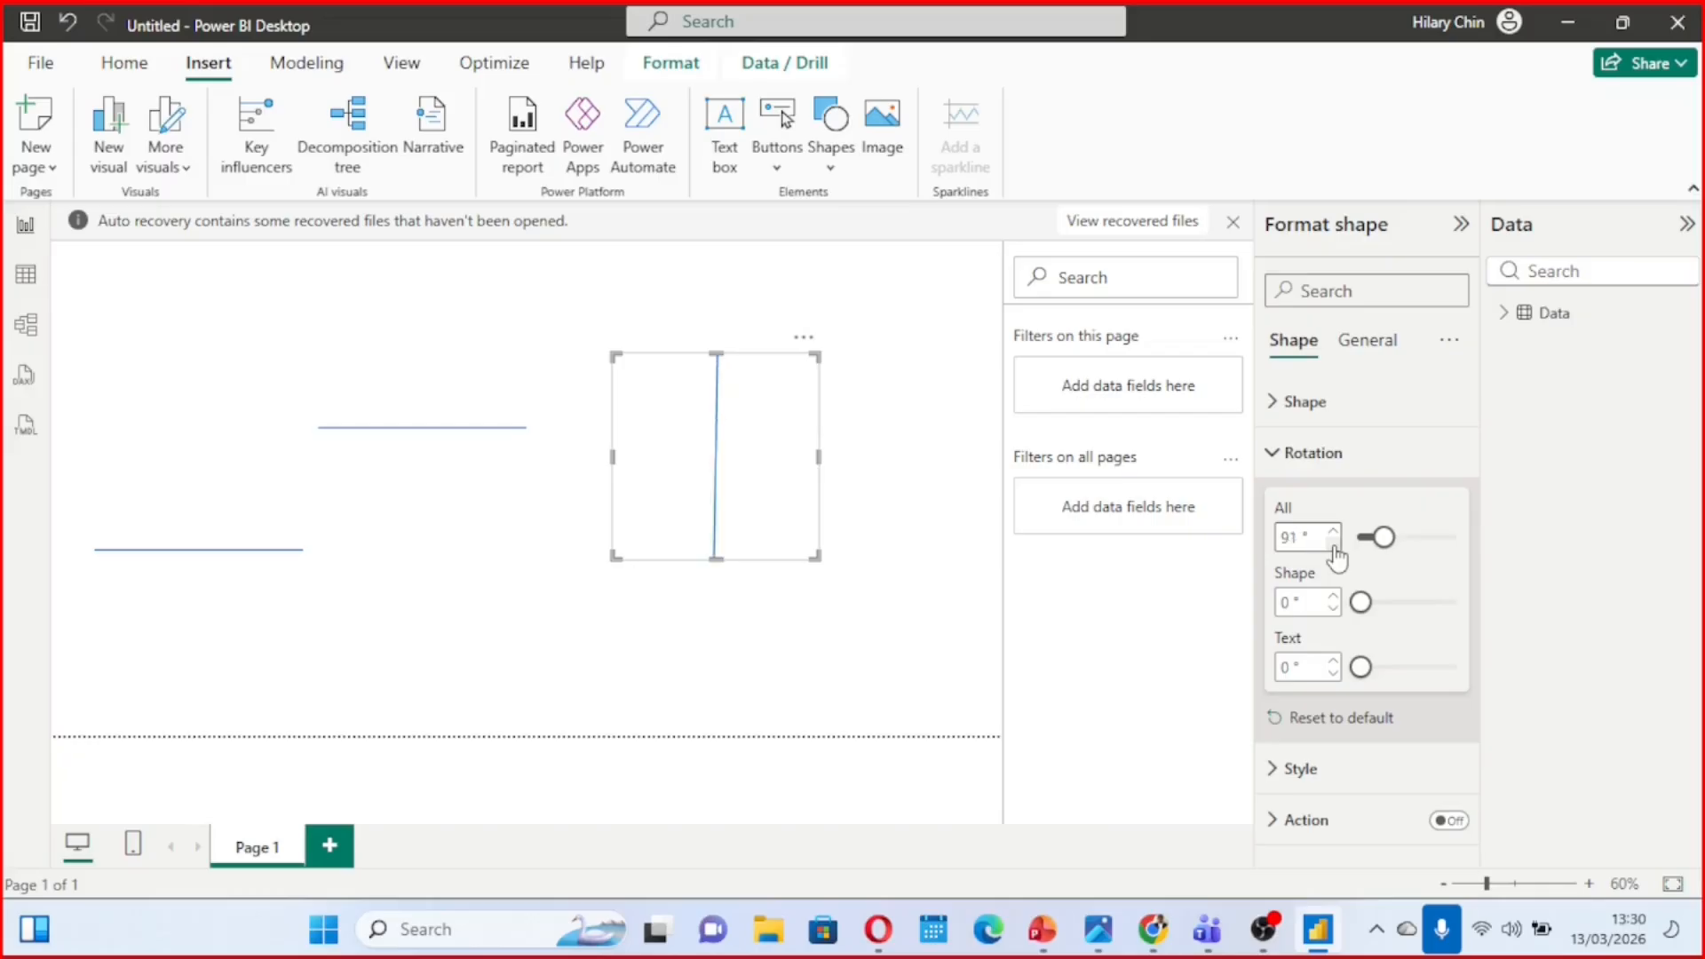
left_click_drag(727, 439, 762, 484)
Replace the lower-left horizontal line with a fresh copy of the upper horizontal line
left_click(248, 551)
left_click(288, 441)
left_click(360, 458)
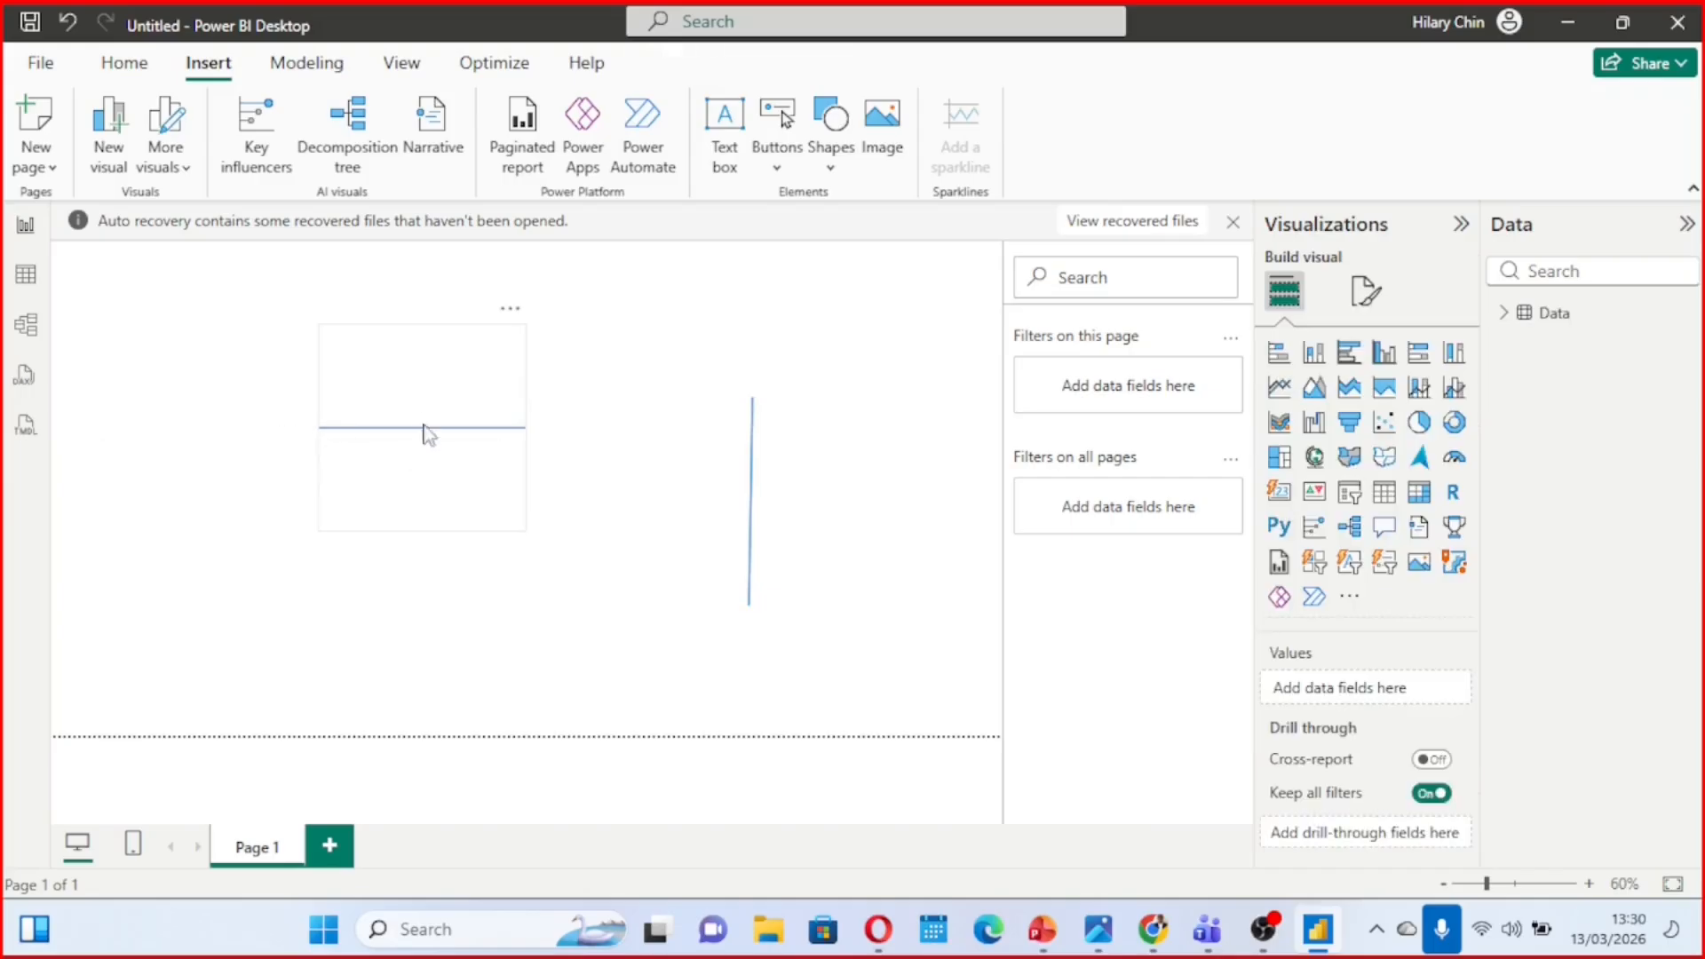
left_click(418, 401)
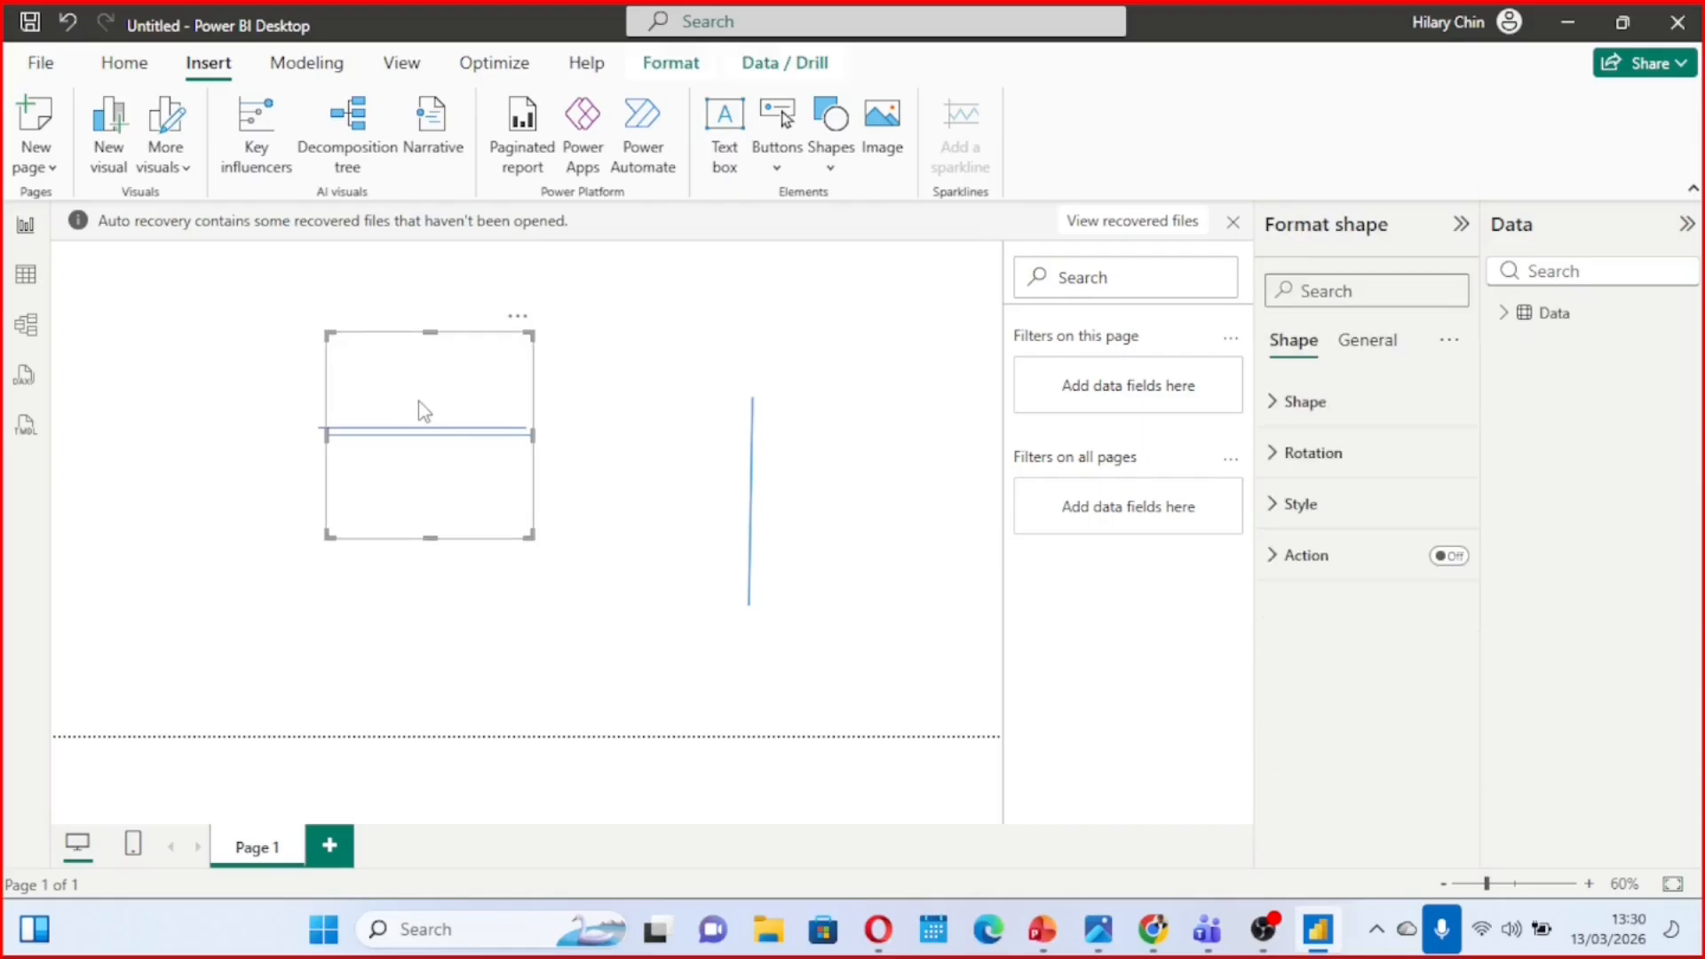
left_click_drag(464, 475, 294, 557)
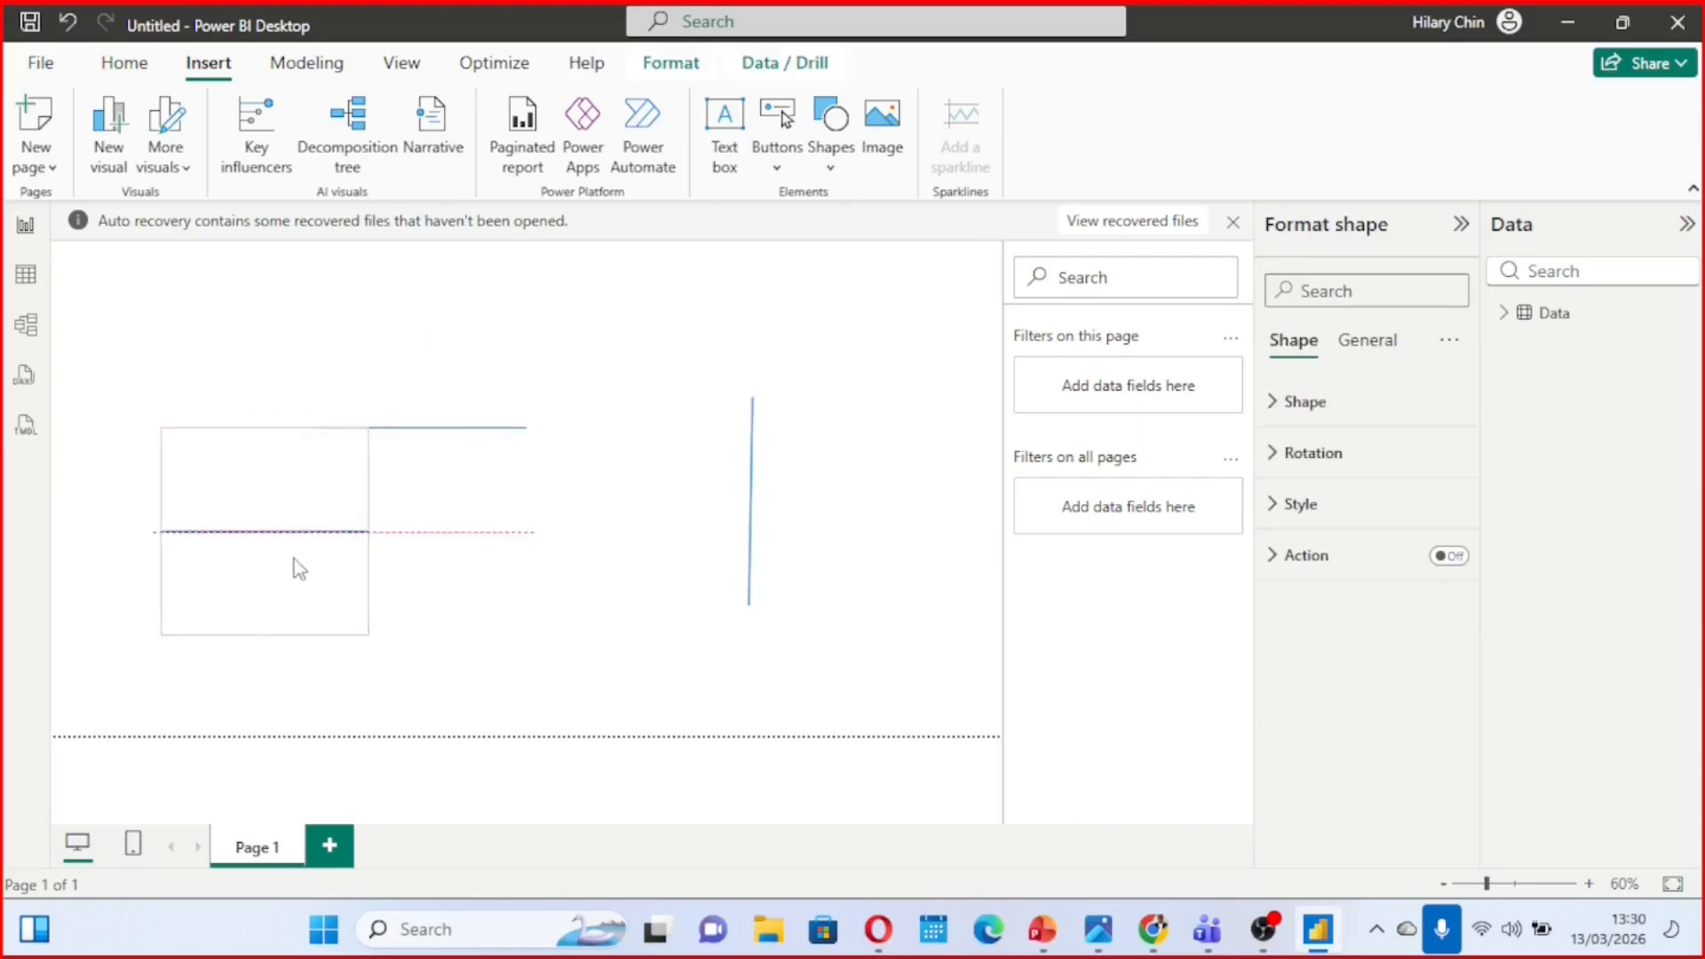
Duplicate the near-vertical line and place the copy to its left, below the upper horizontal line
left_click(771, 487)
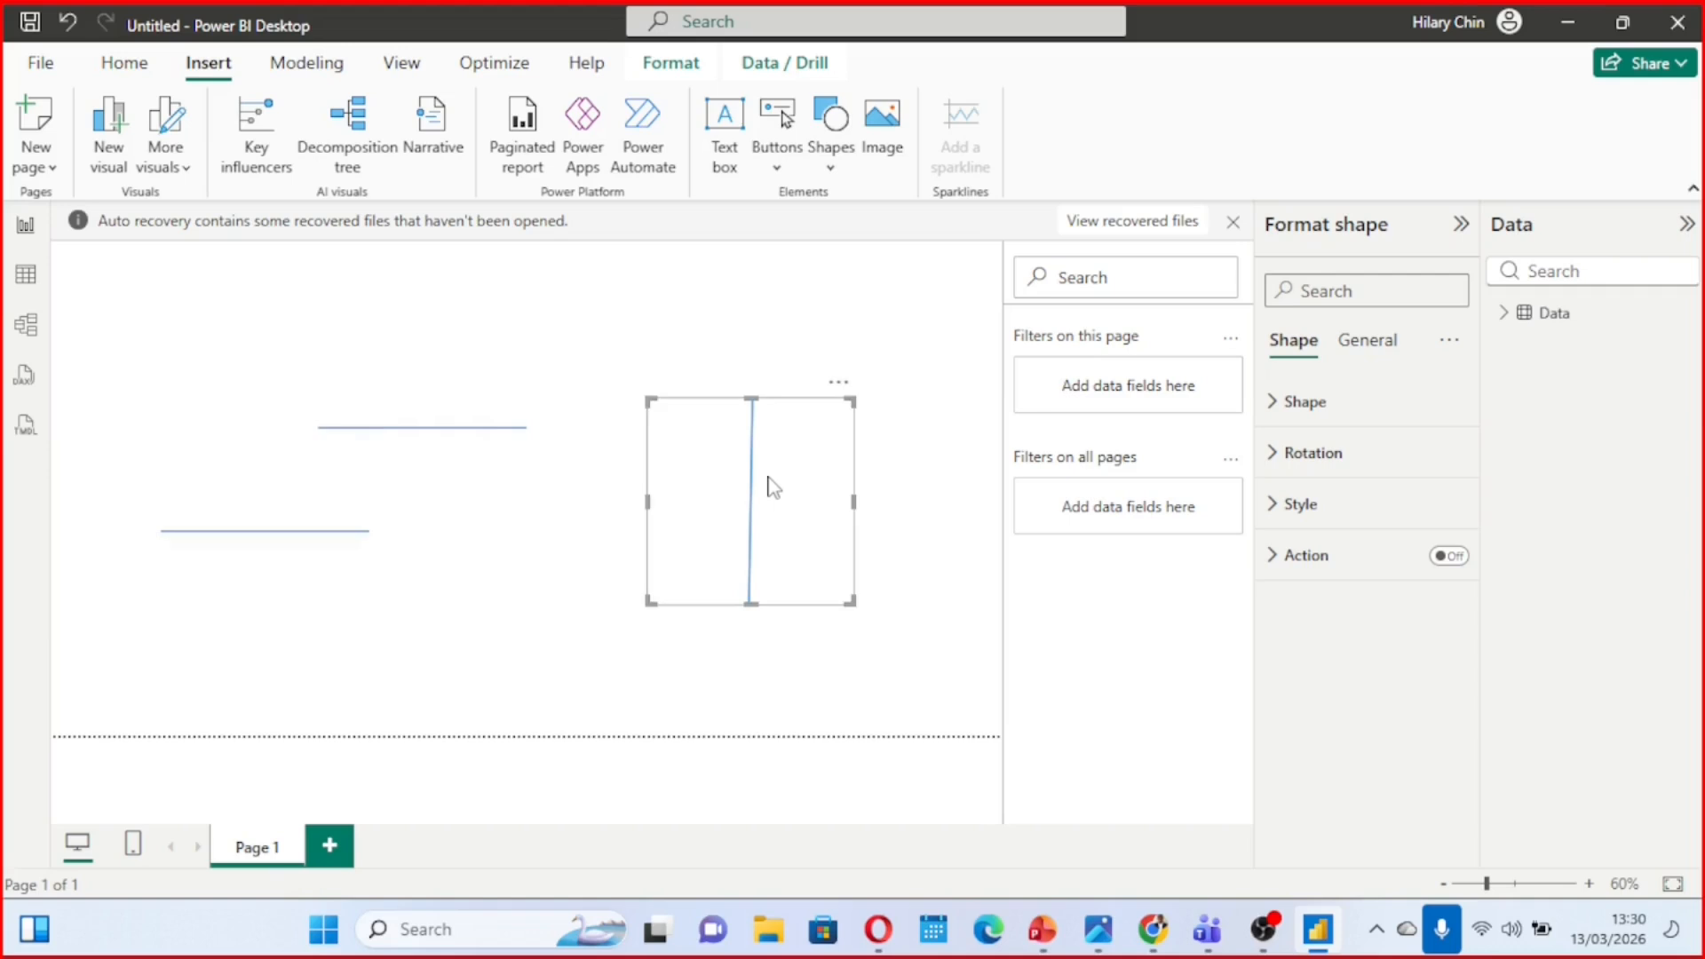
key("ctrl+c")
key("ctrl+v")
left_click_drag(759, 484, 537, 541)
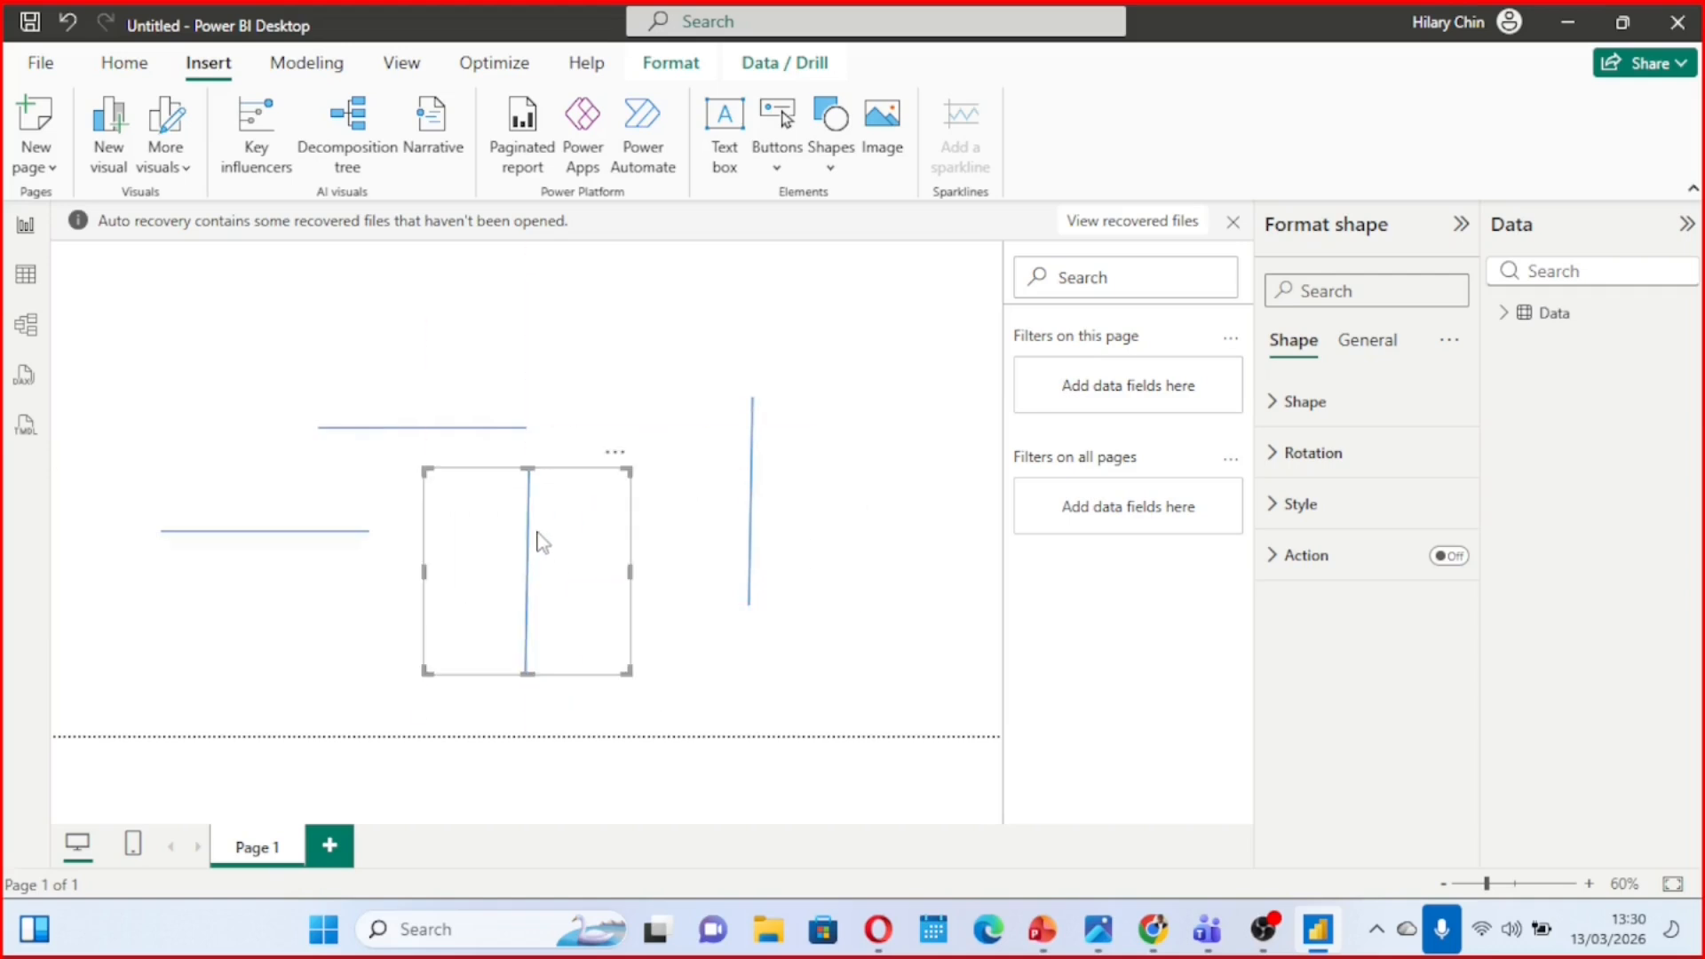
Set the overall rotation of both near-vertical lines to 90° and shift the left one slightly right
left_click(780, 463)
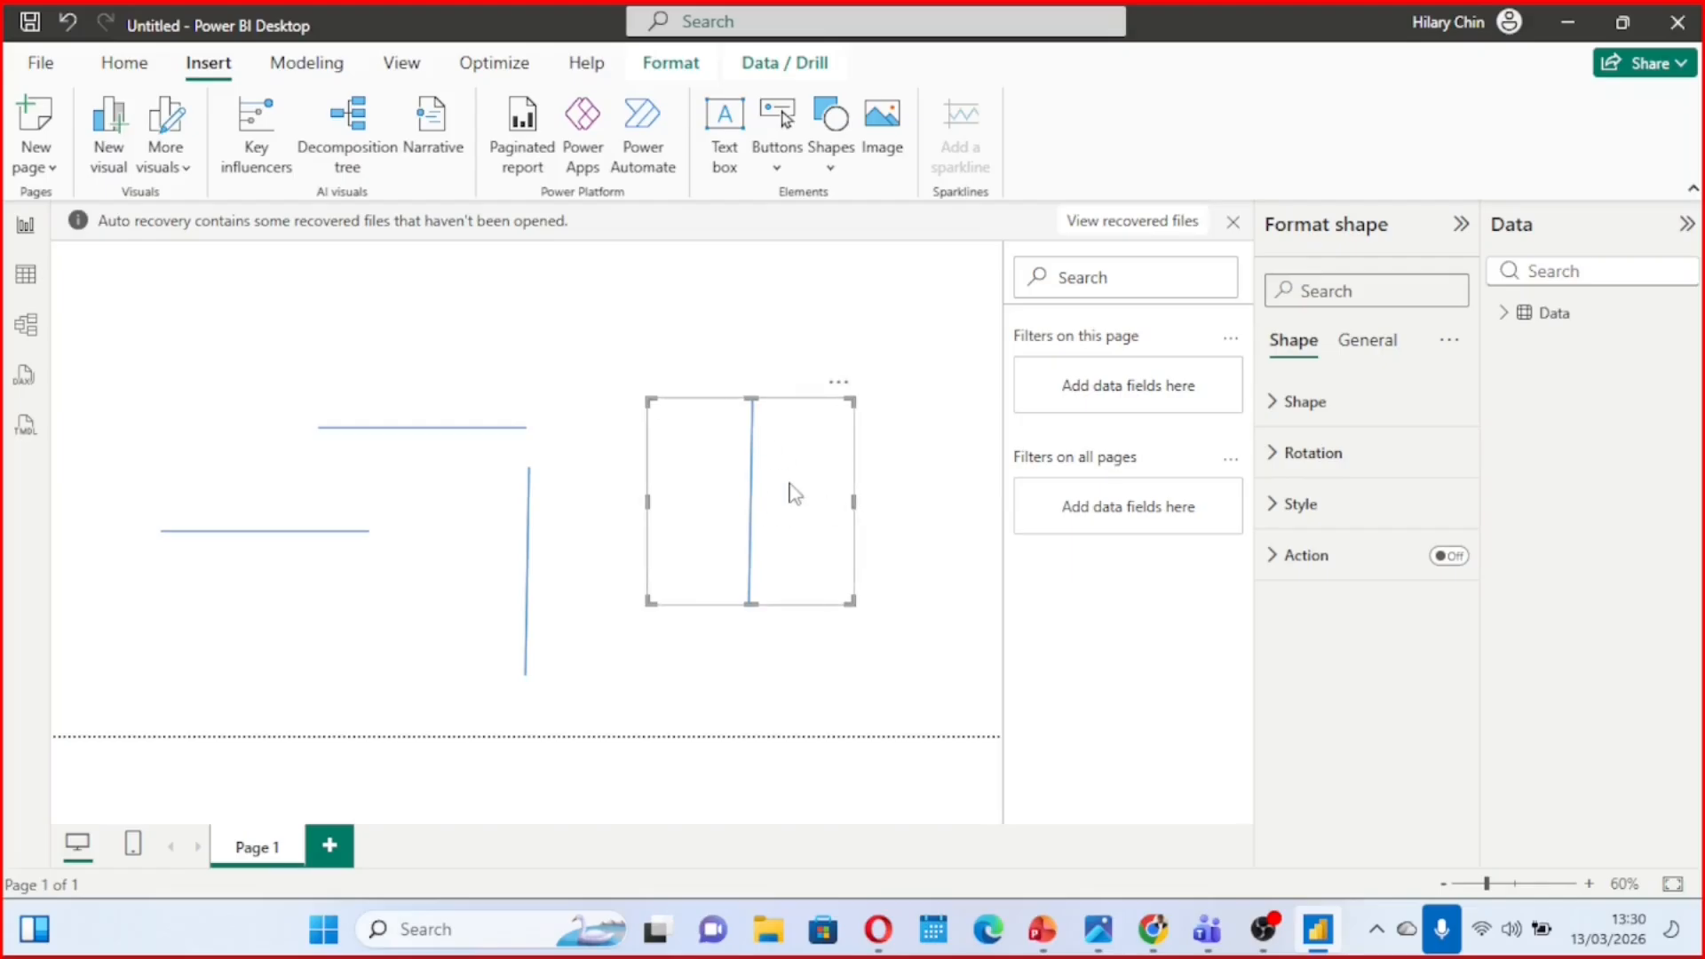
left_click(1276, 460)
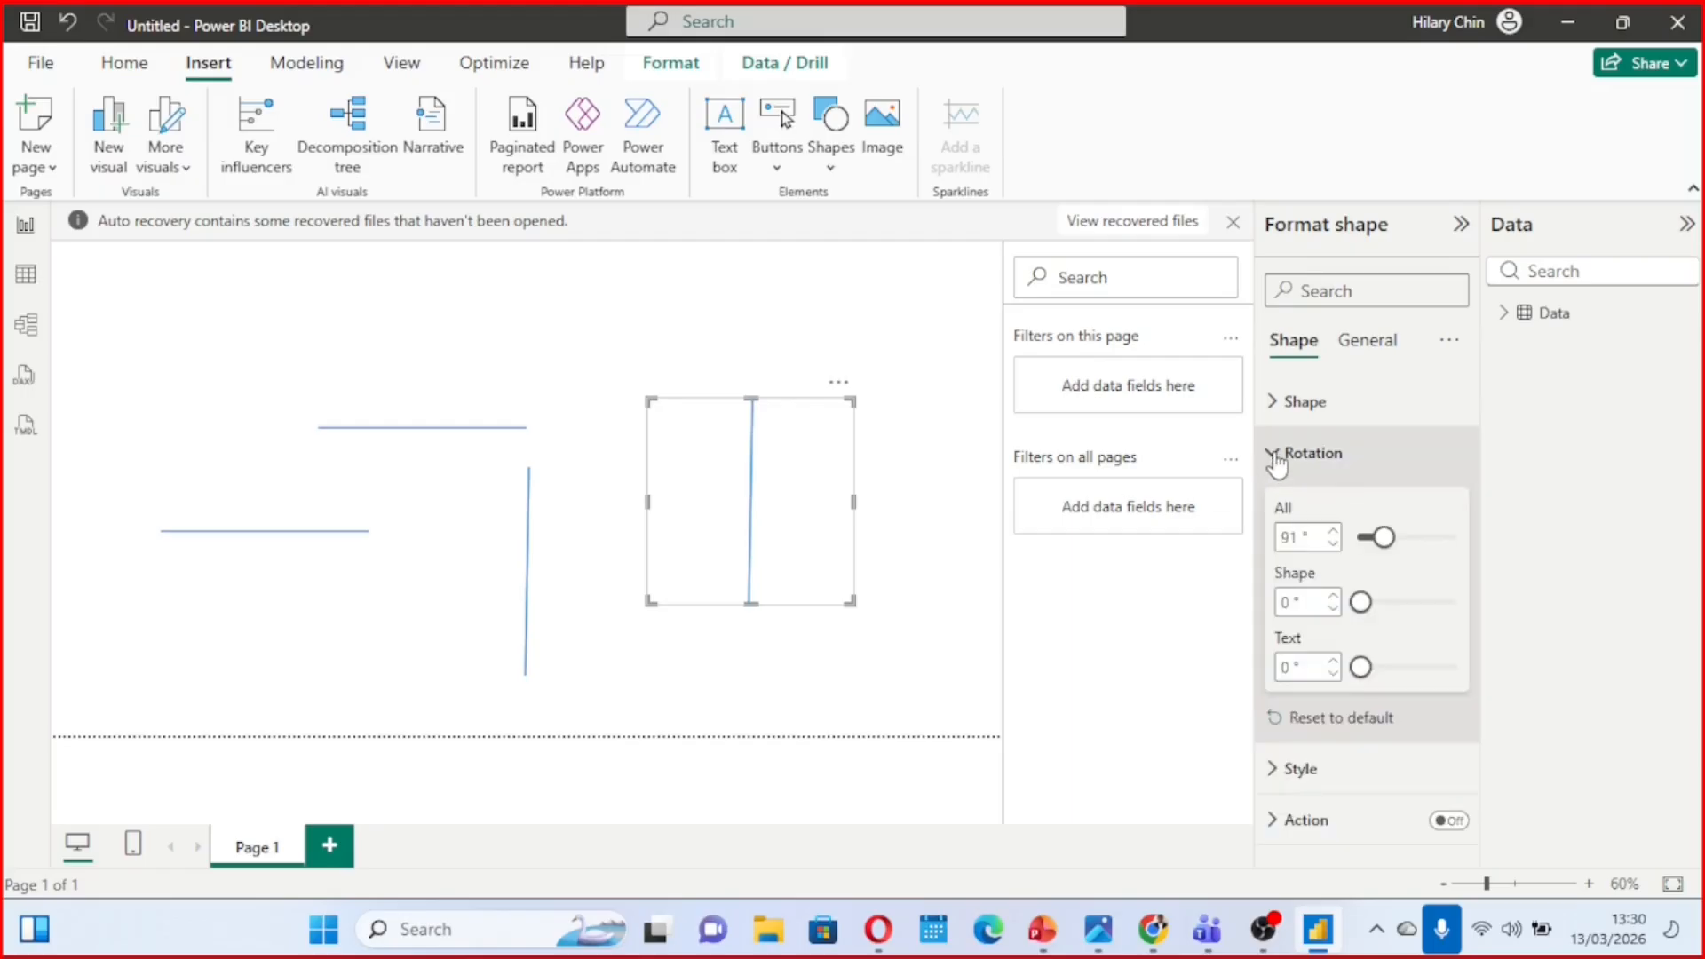
left_click(1334, 544)
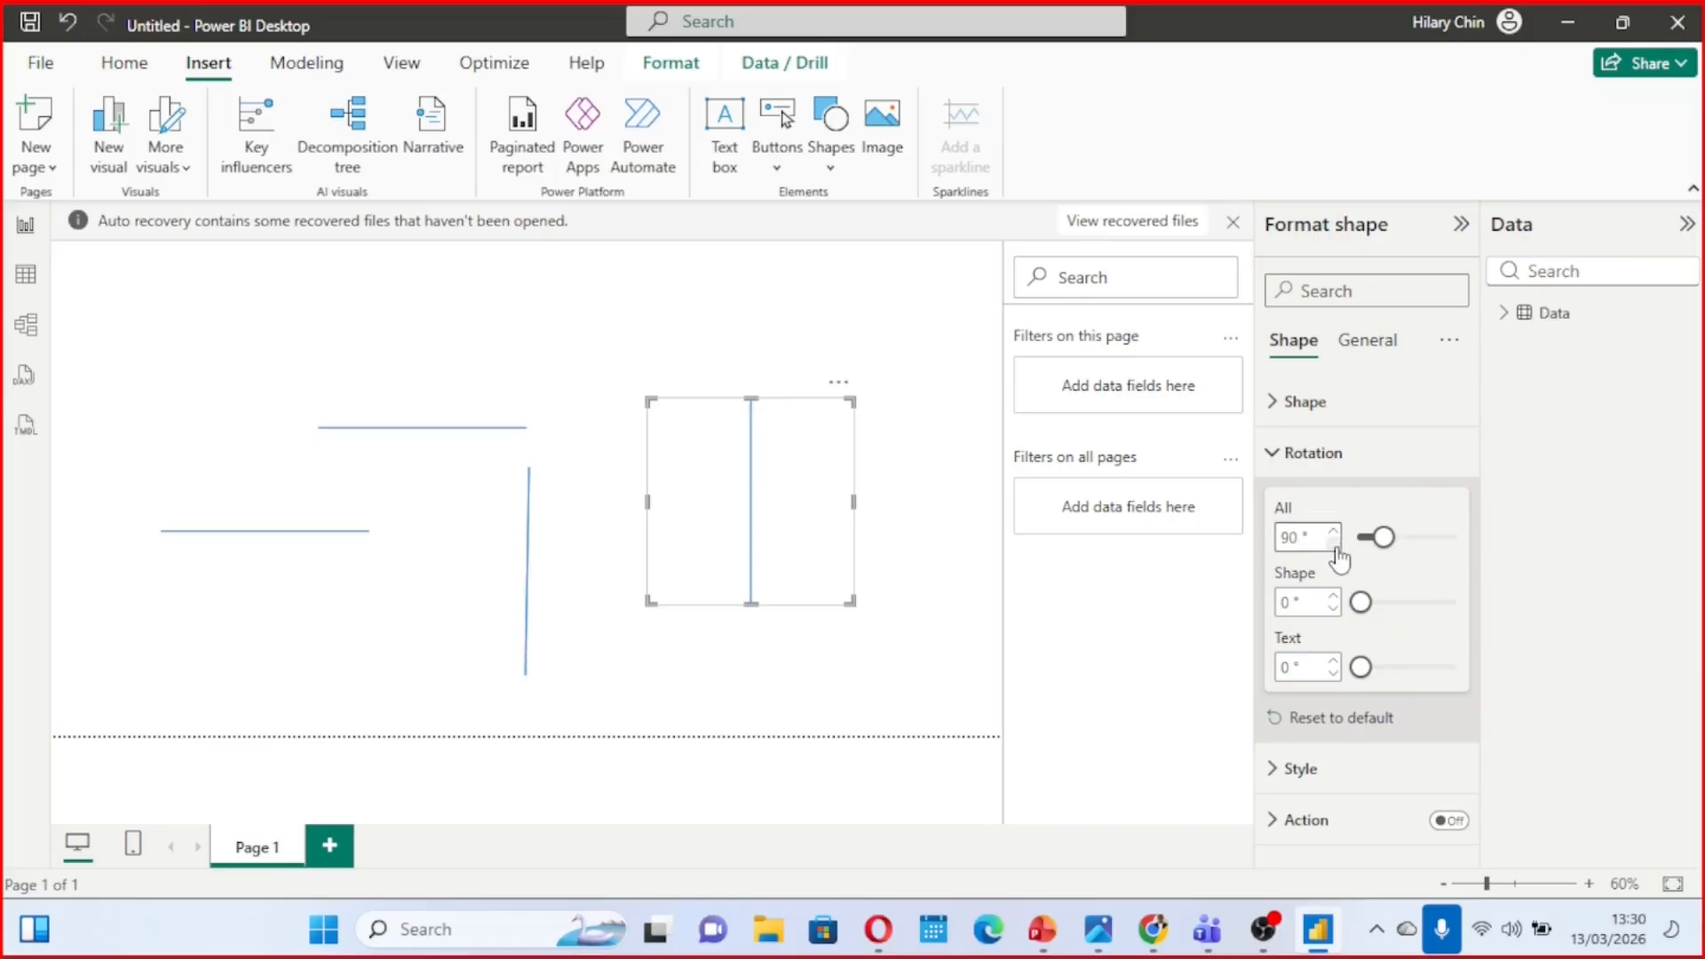
left_click(532, 507)
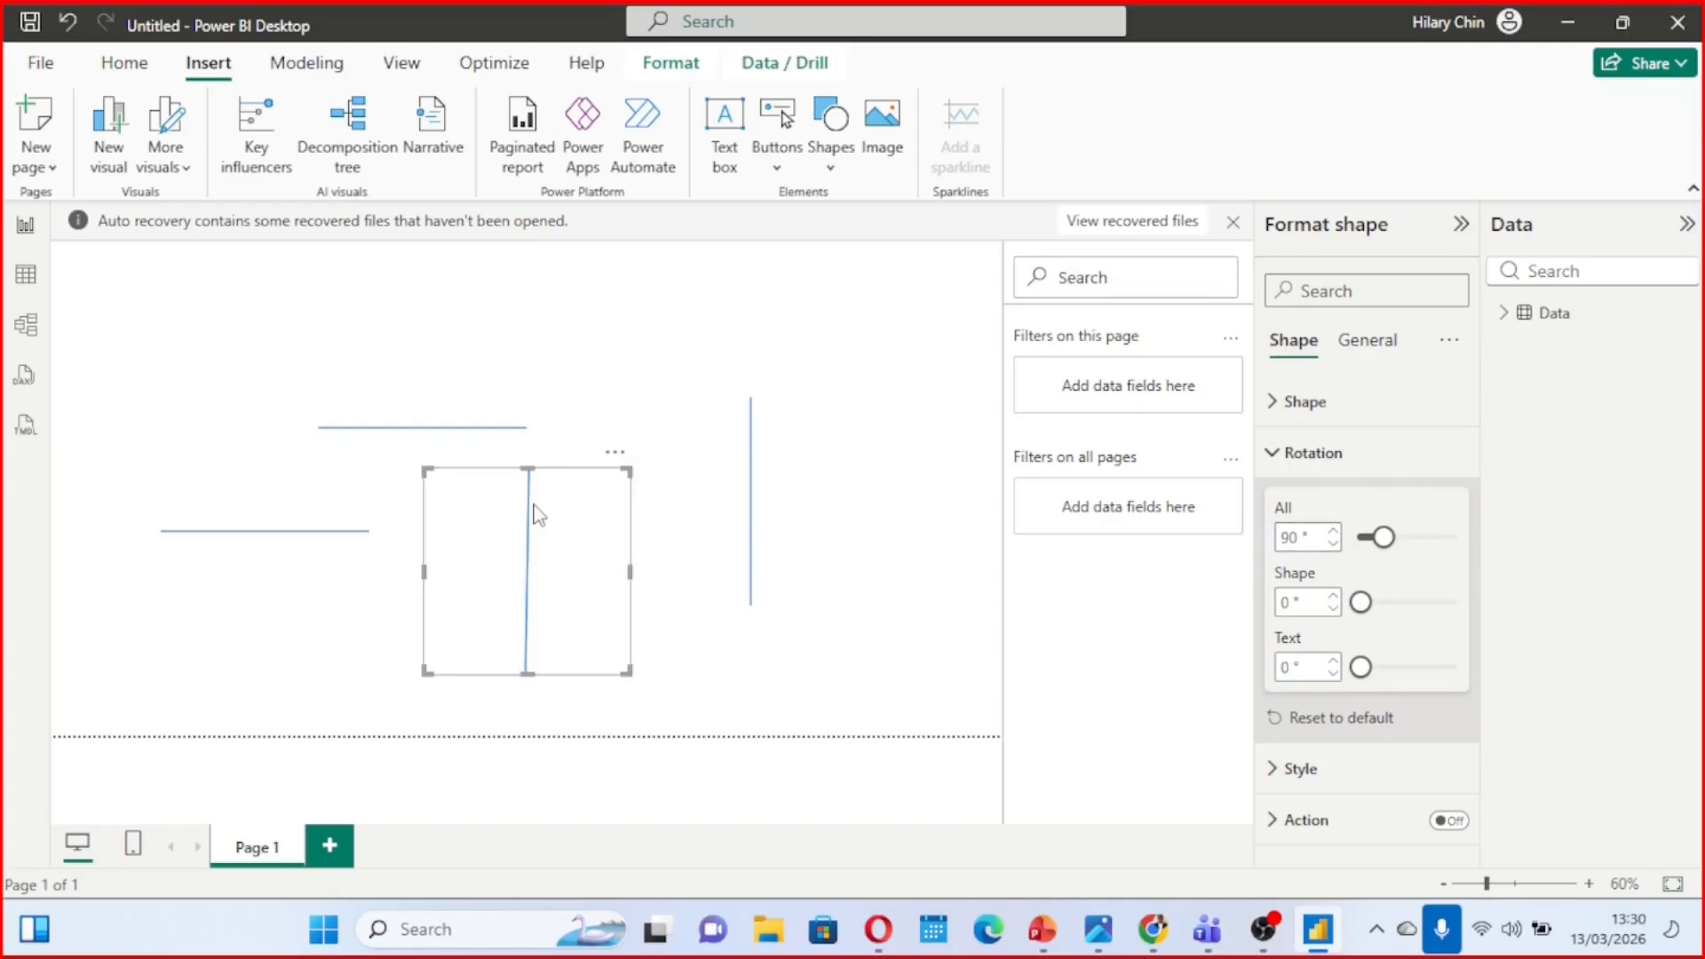
left_click(1333, 531)
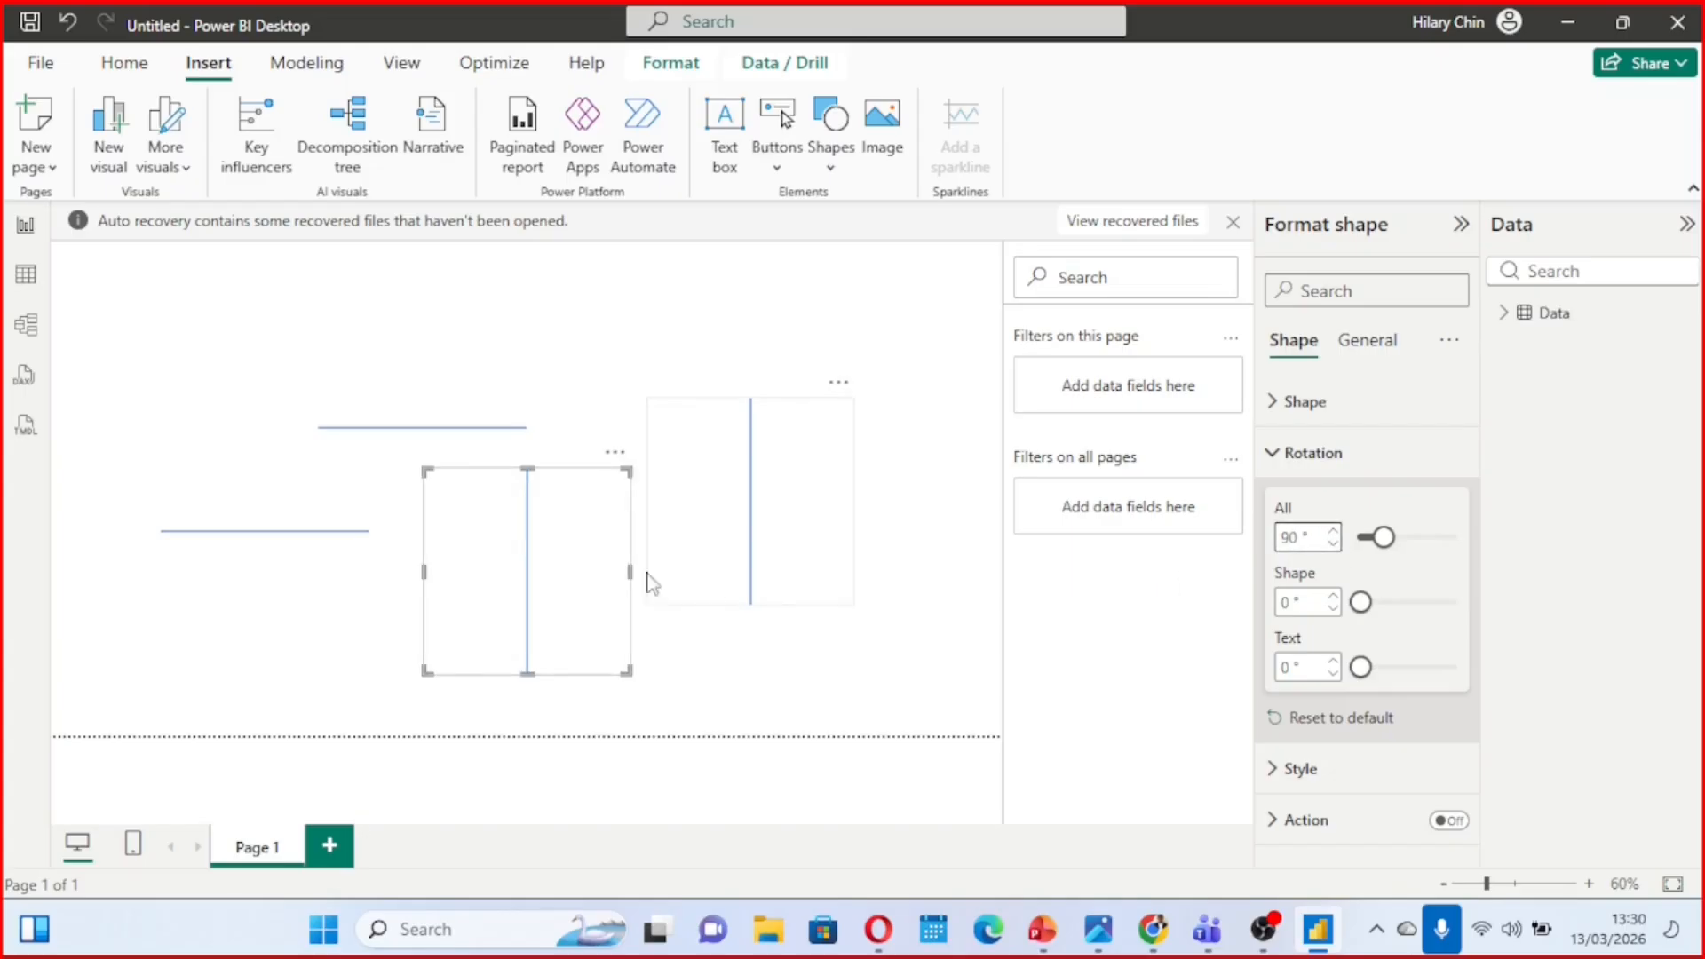
left_click_drag(551, 578, 590, 568)
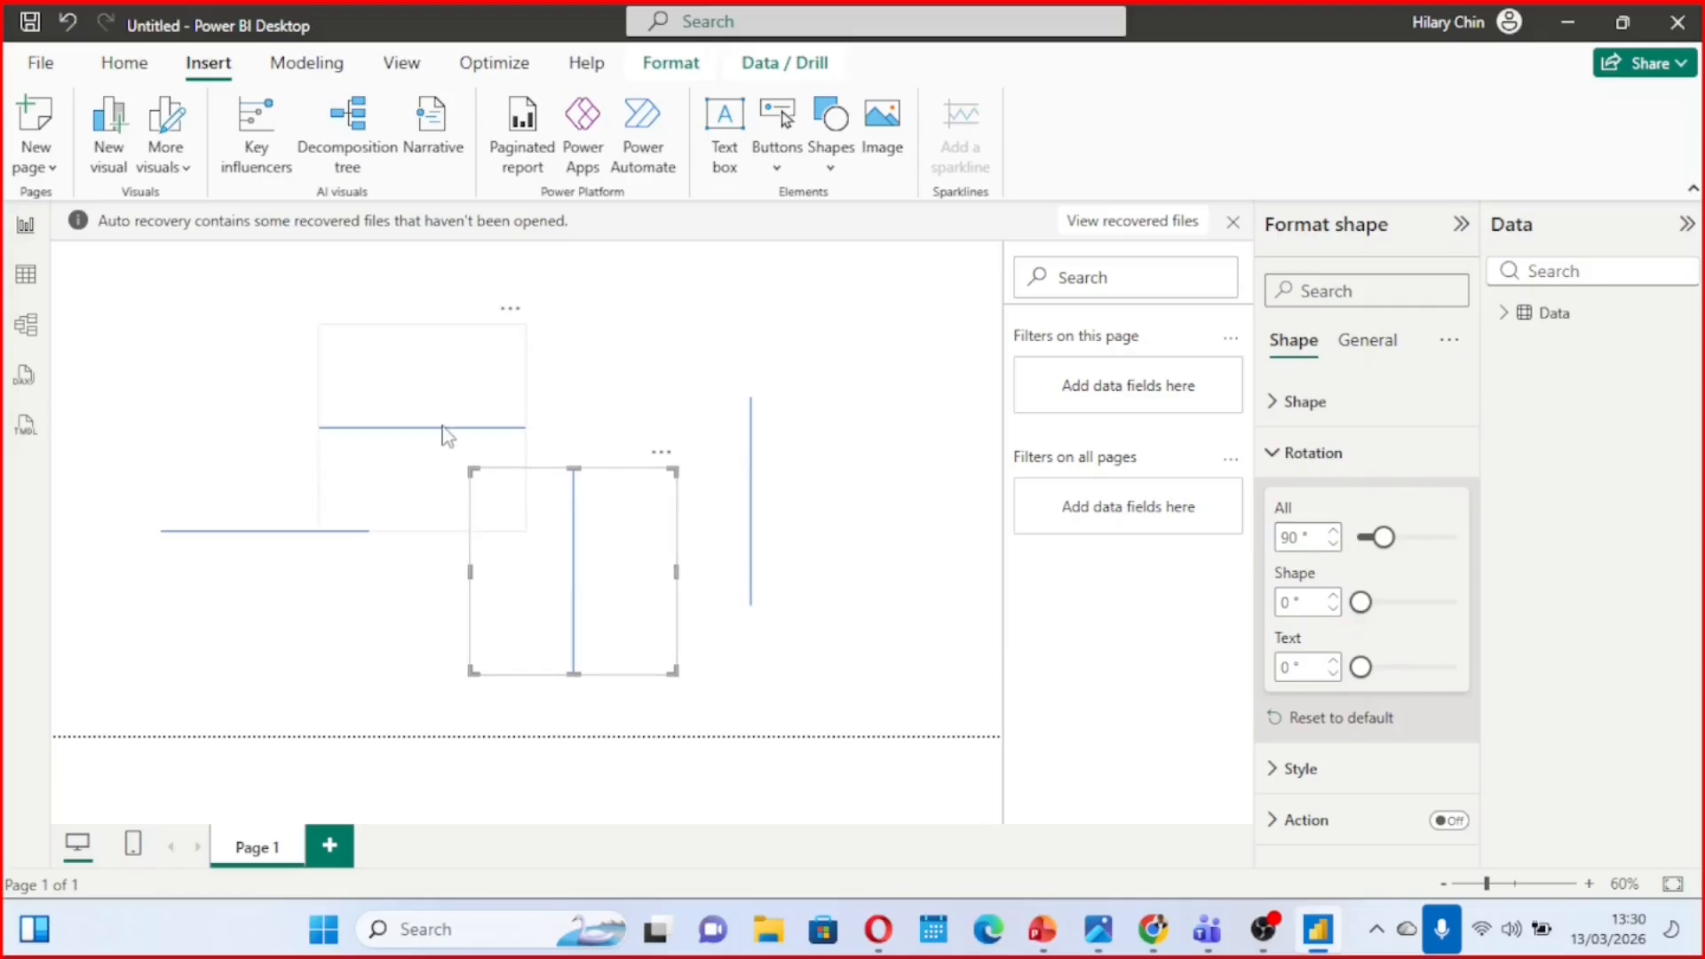
Flatten the upper horizontal line's frame and stretch it across the full page width as a header divider near the page top
left_click_drag(443, 434, 434, 382)
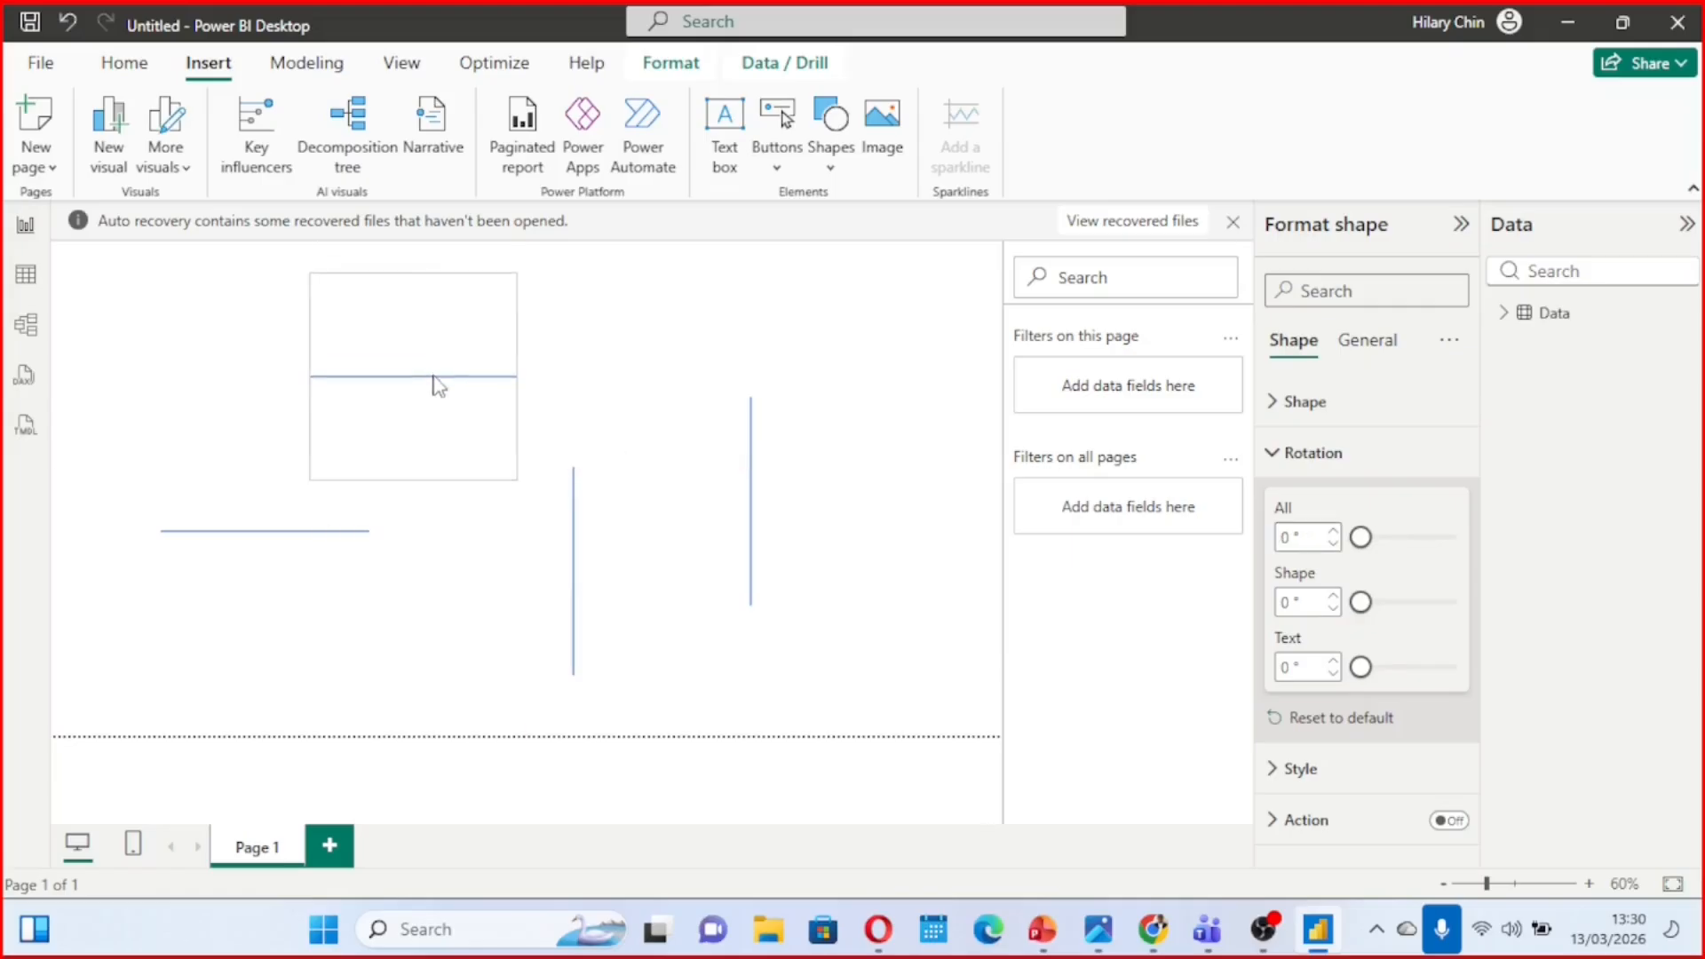
left_click_drag(414, 477, 968, 282)
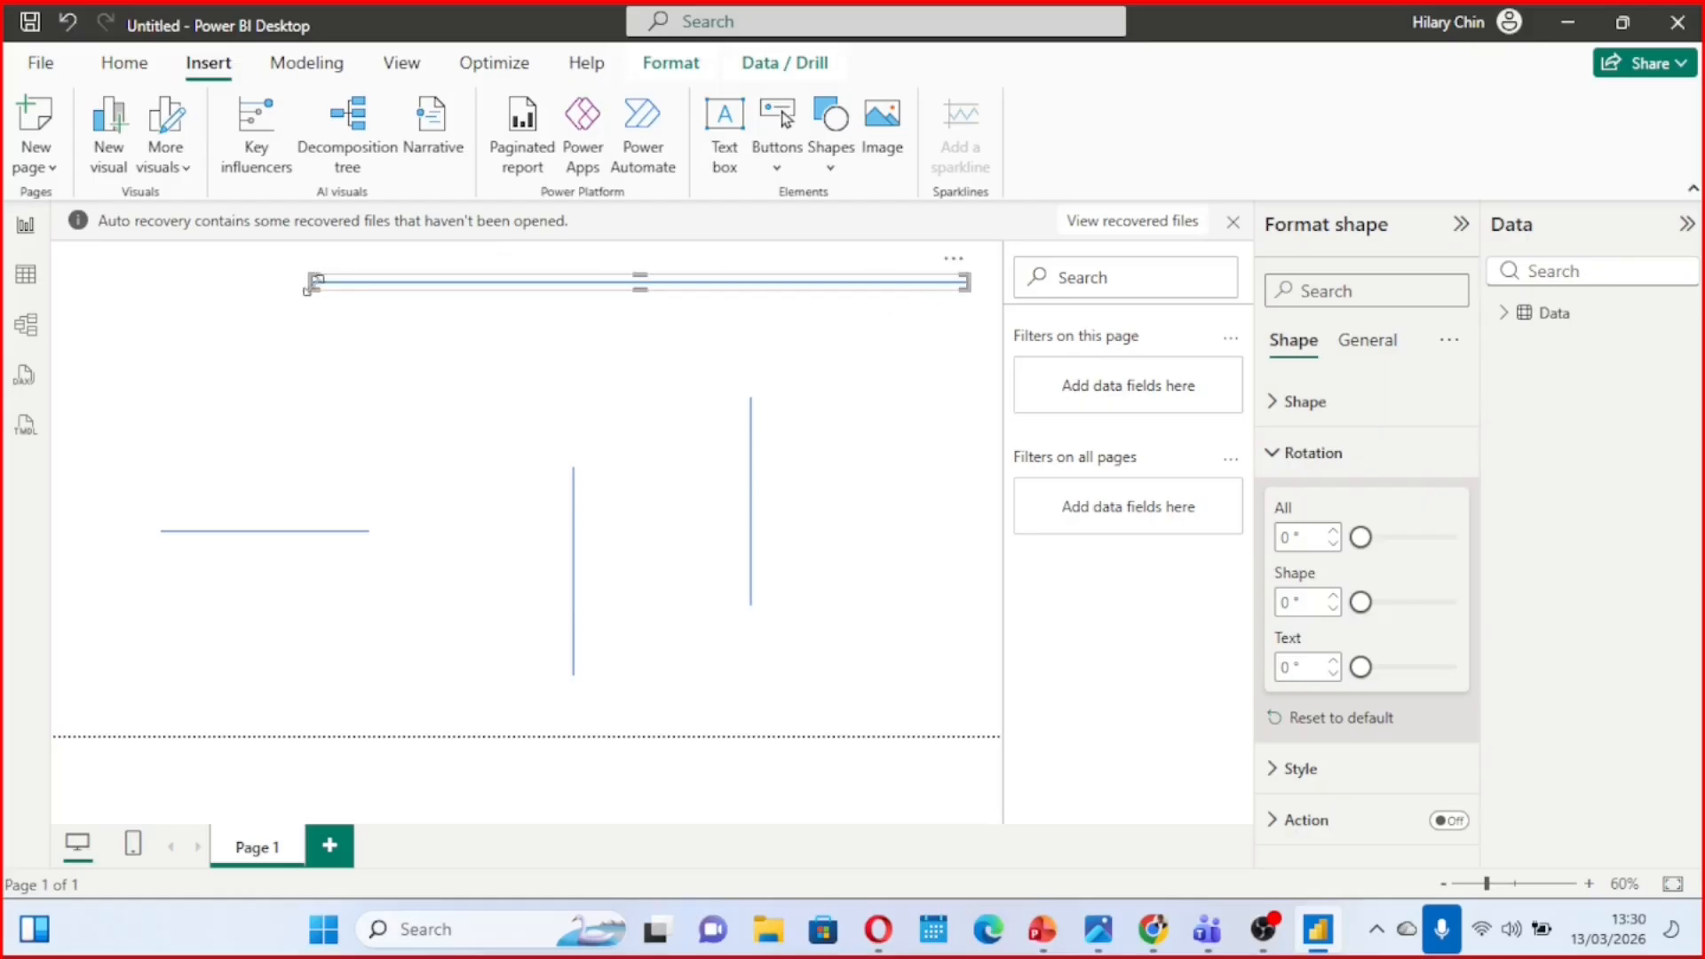
left_click_drag(305, 290, 64, 281)
left_click_drag(563, 291, 558, 316)
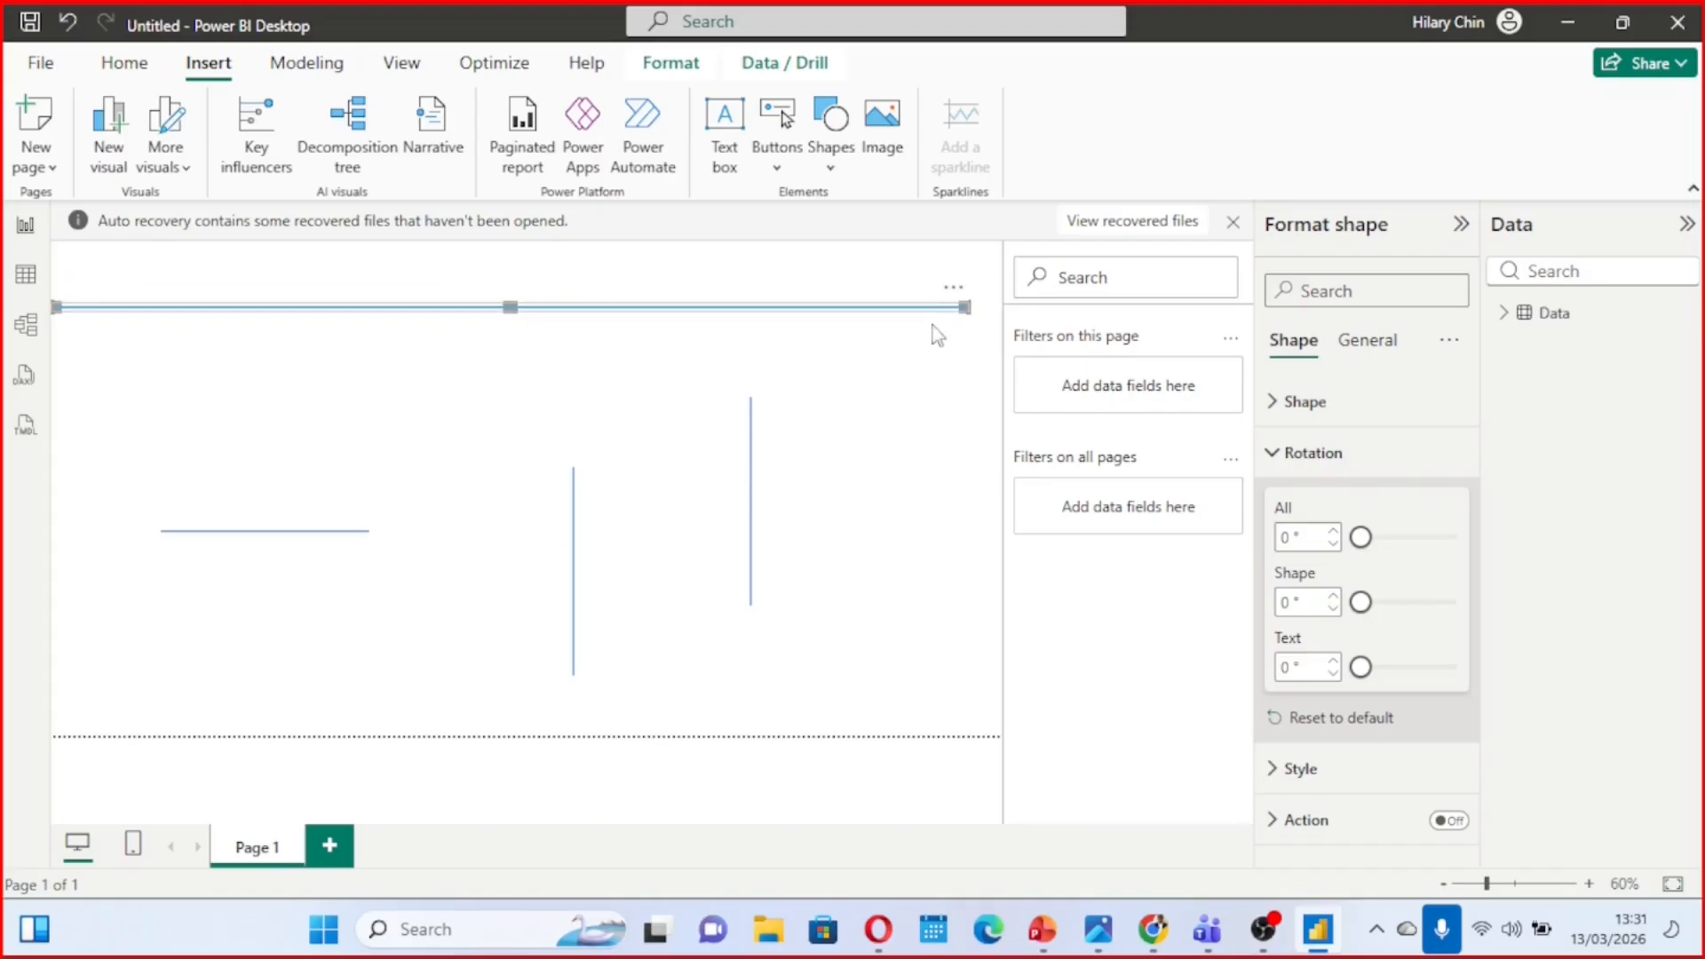
left_click_drag(964, 310, 994, 313)
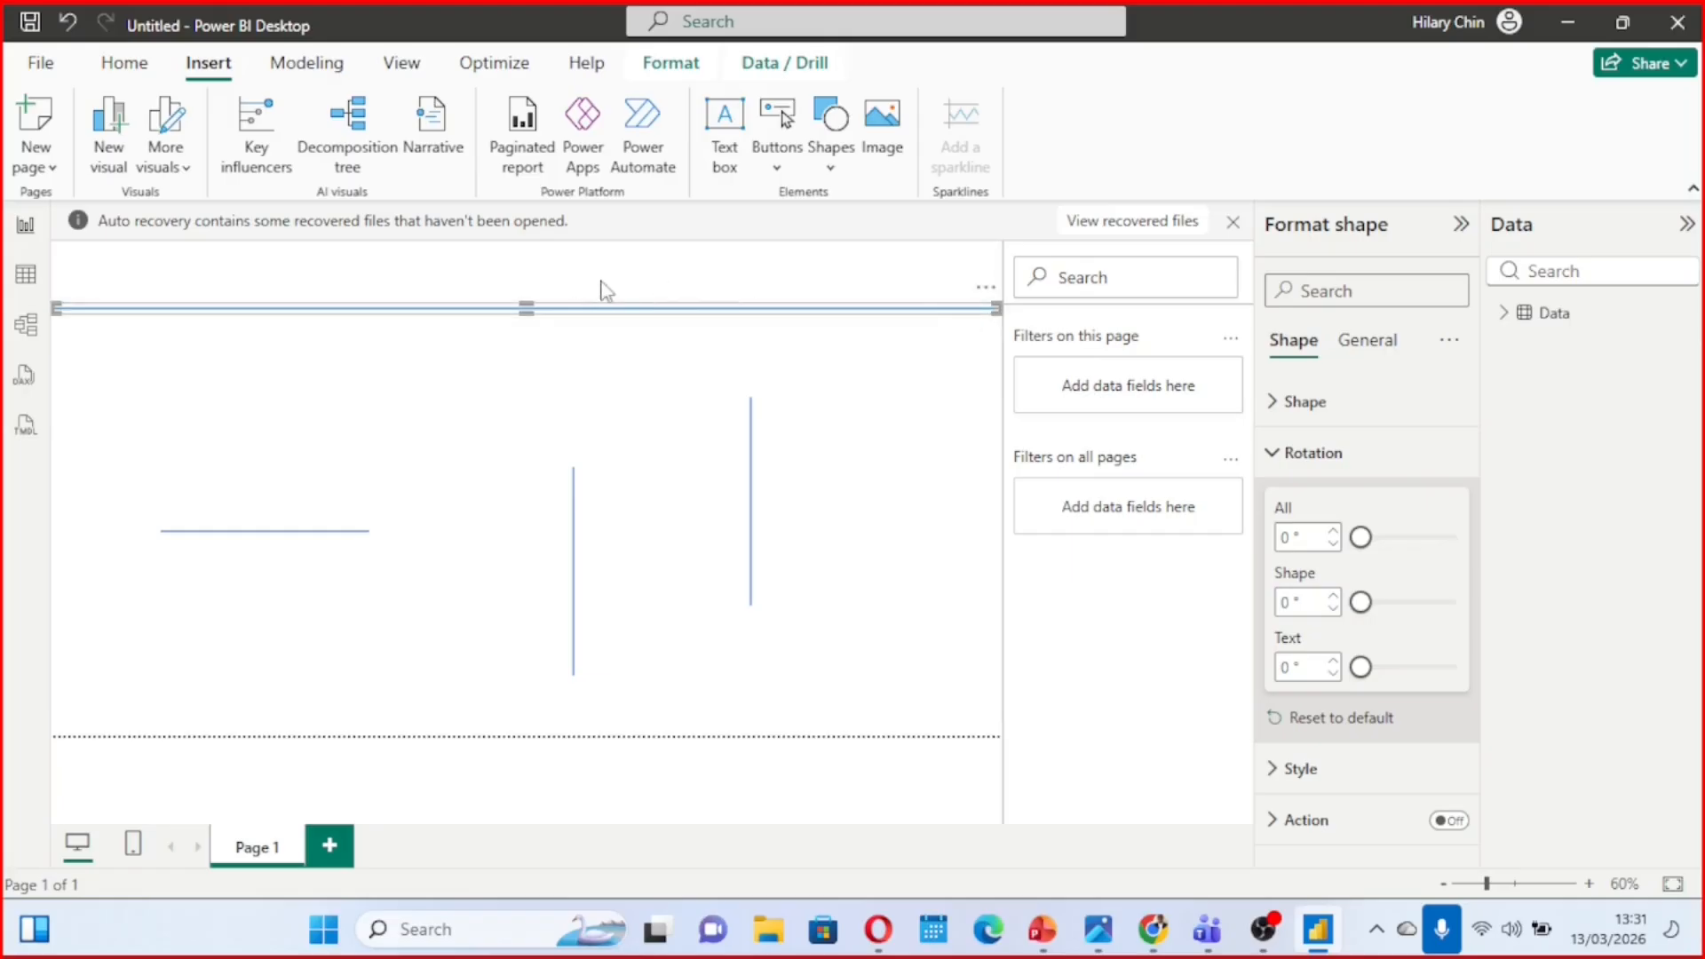
Insert a text box and resize it into a narrow band above the header divider, spanning almost the full page width
left_click(726, 133)
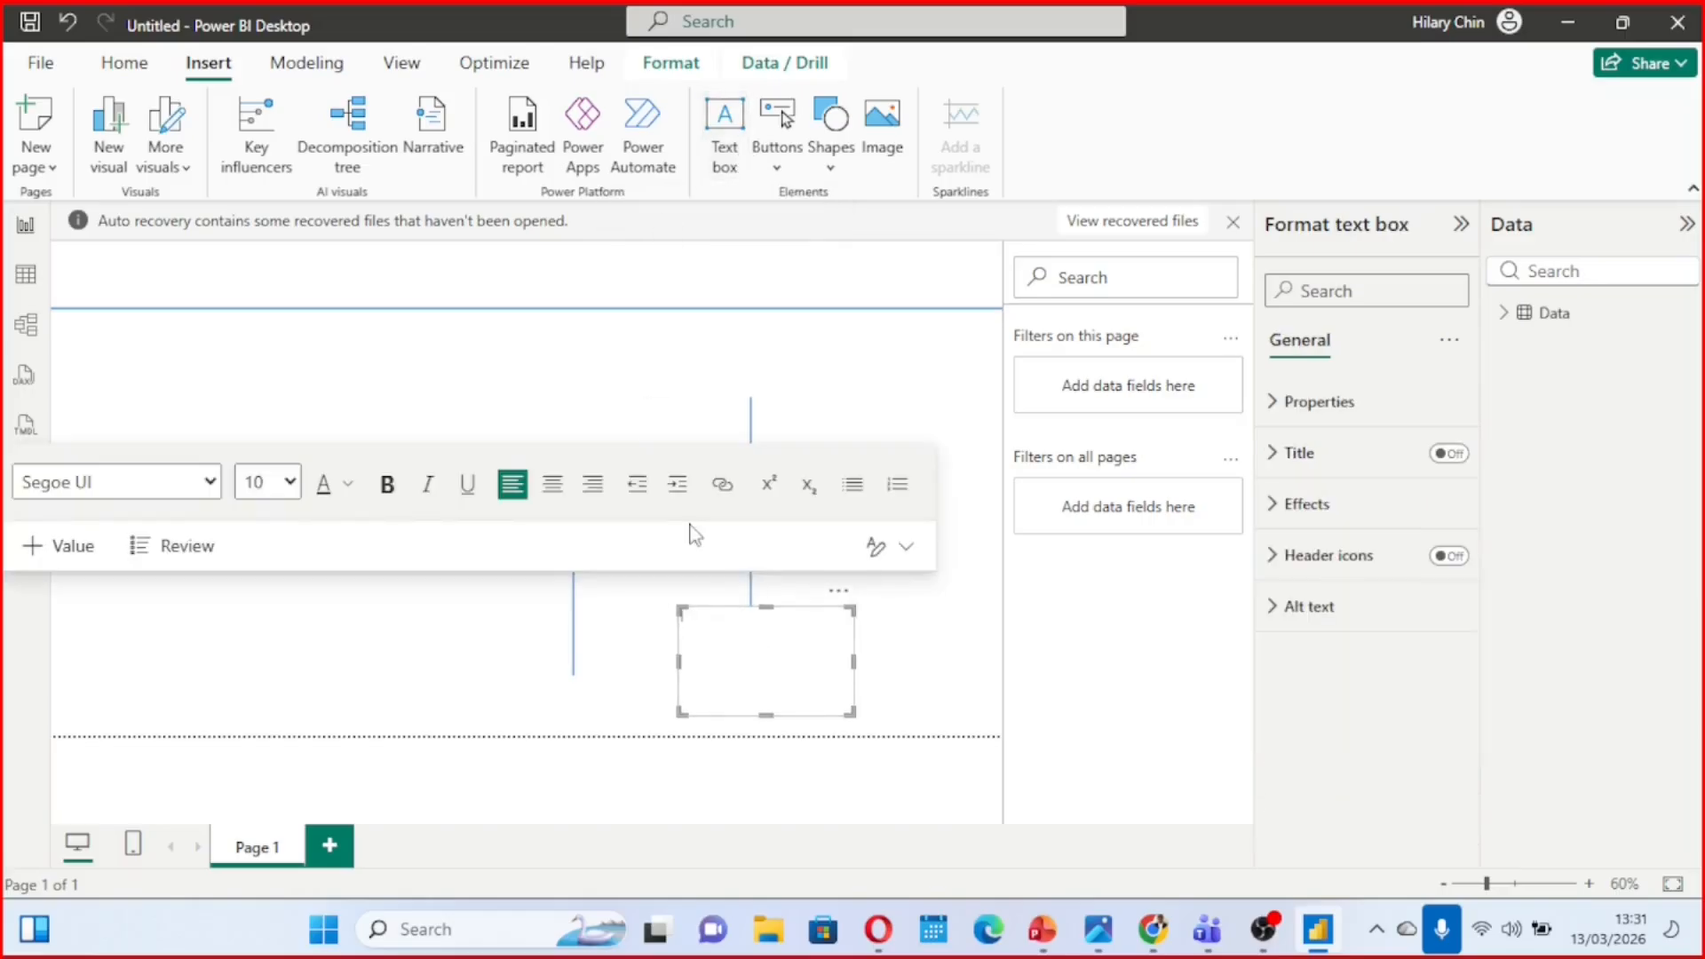
left_click_drag(766, 607, 709, 353)
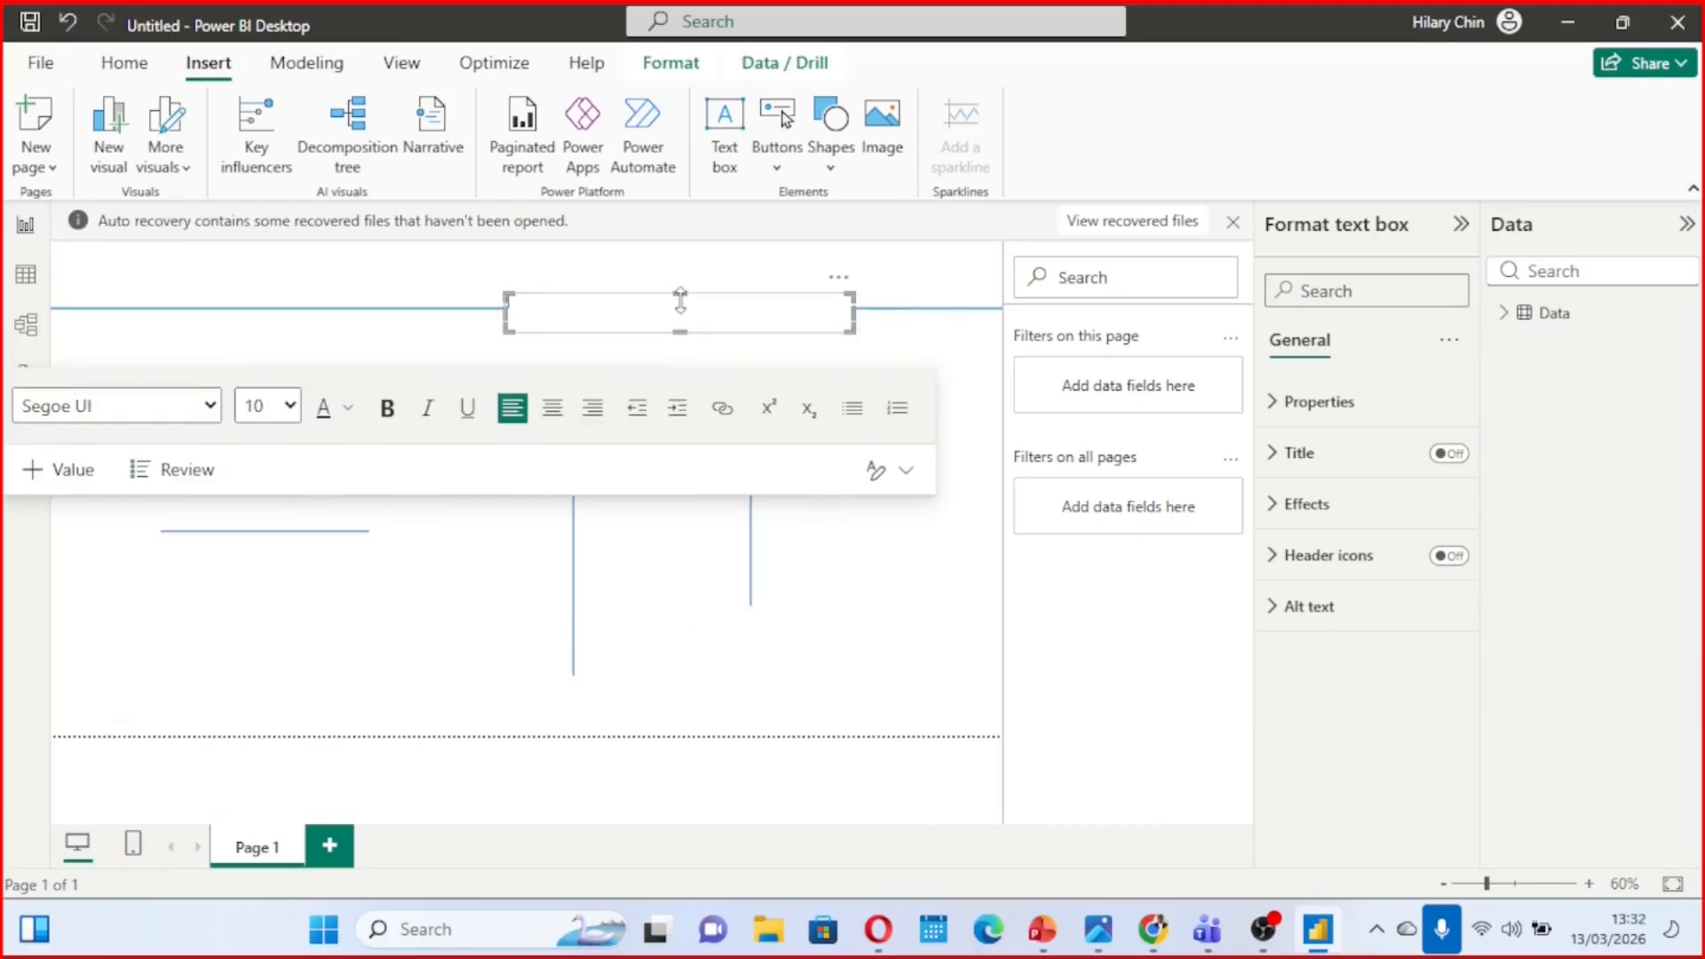
left_click_drag(680, 302, 684, 252)
left_click_drag(679, 330, 677, 304)
left_click_drag(505, 280, 62, 293)
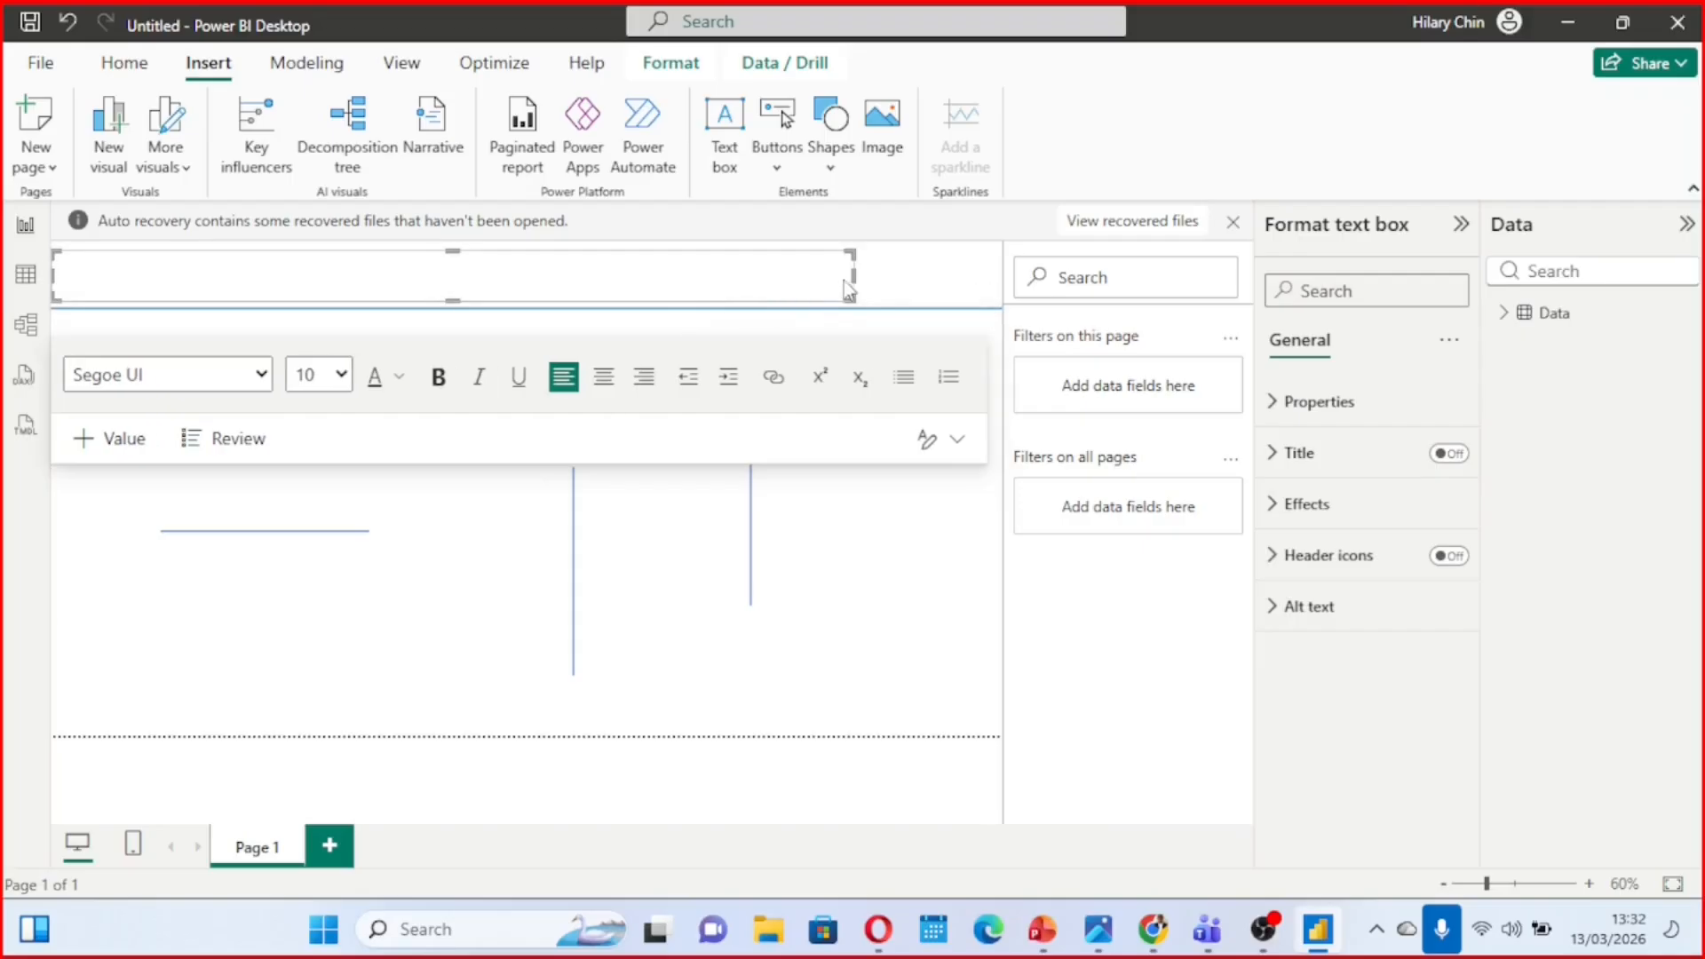
left_click_drag(853, 288, 982, 268)
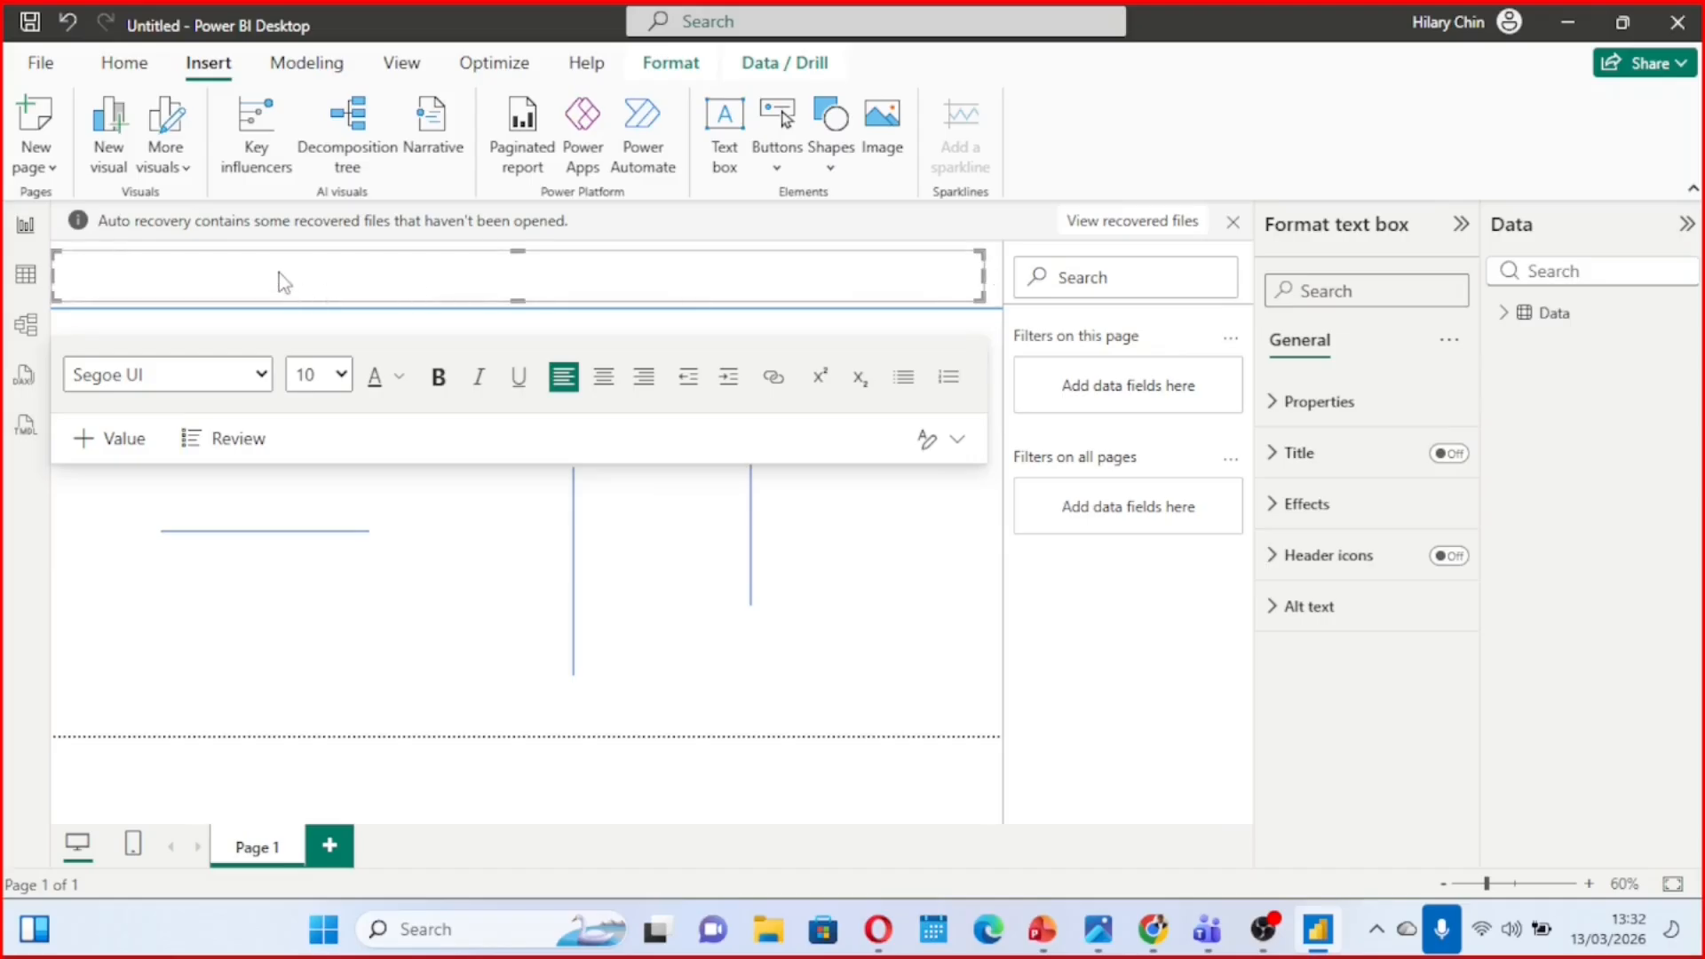
Enter the title "Dashboard for Data4Impact" in the header text box
type("Da")
type("shboard")
type(" for Data")
type("4lm")
type("pact")
Set the dashboard title's font size to 20, try centre alignment and return it to left alignment
left_click_drag(186, 259, 49, 267)
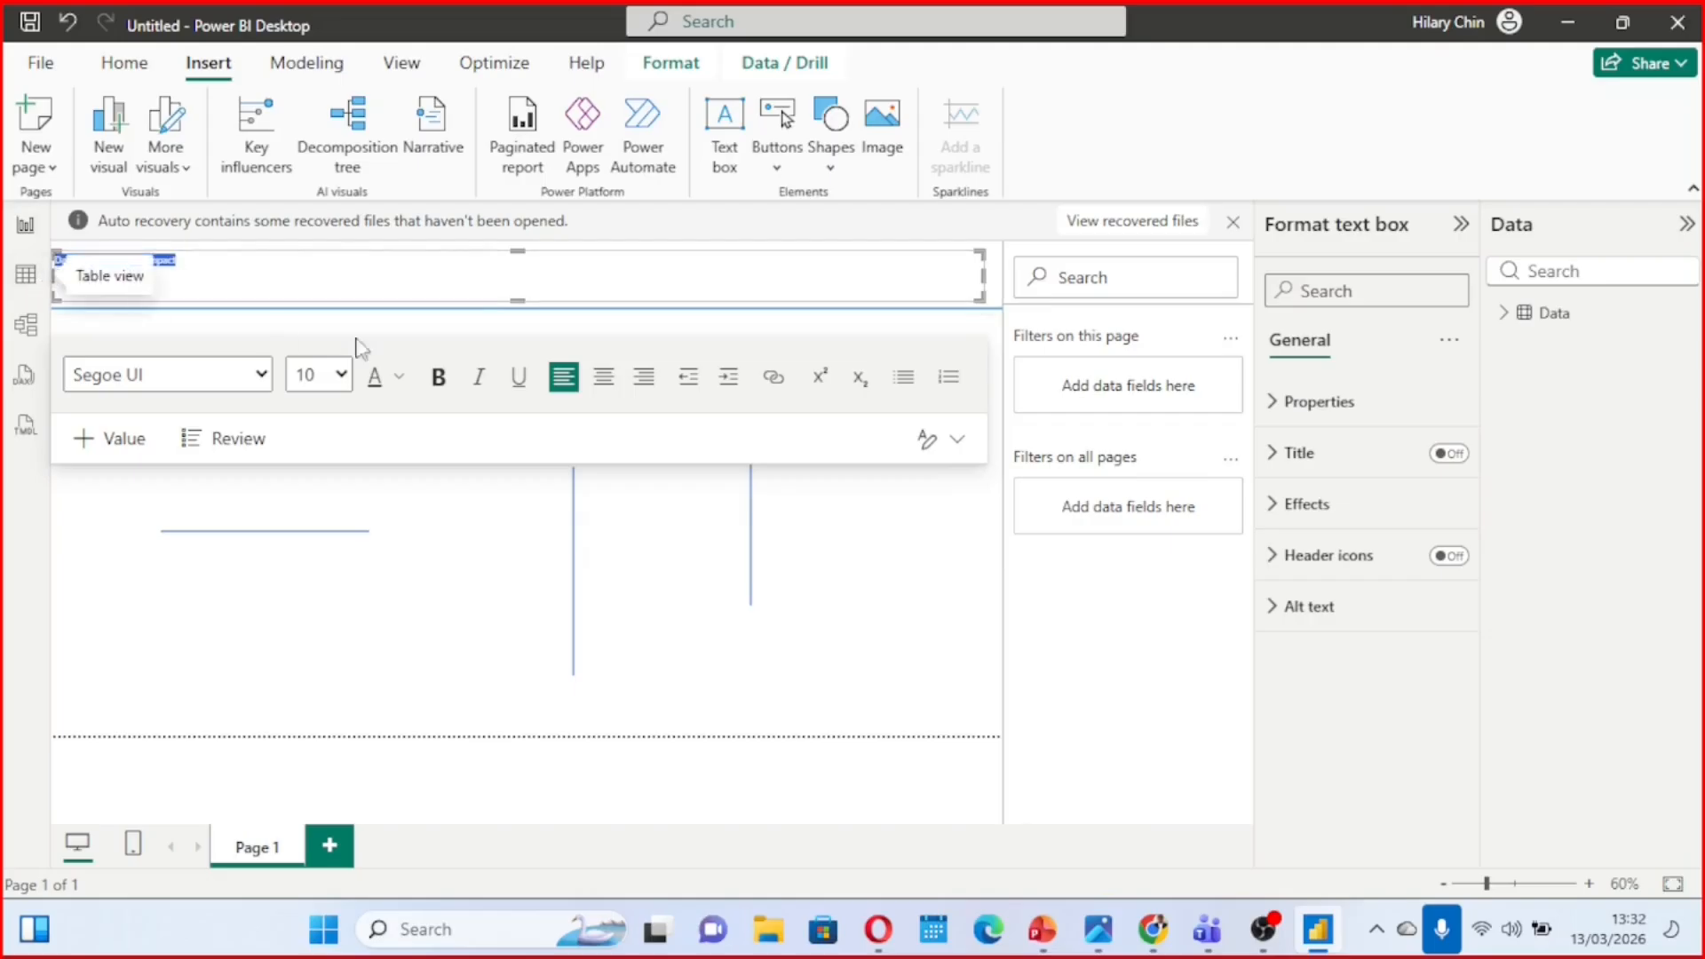
left_click(340, 374)
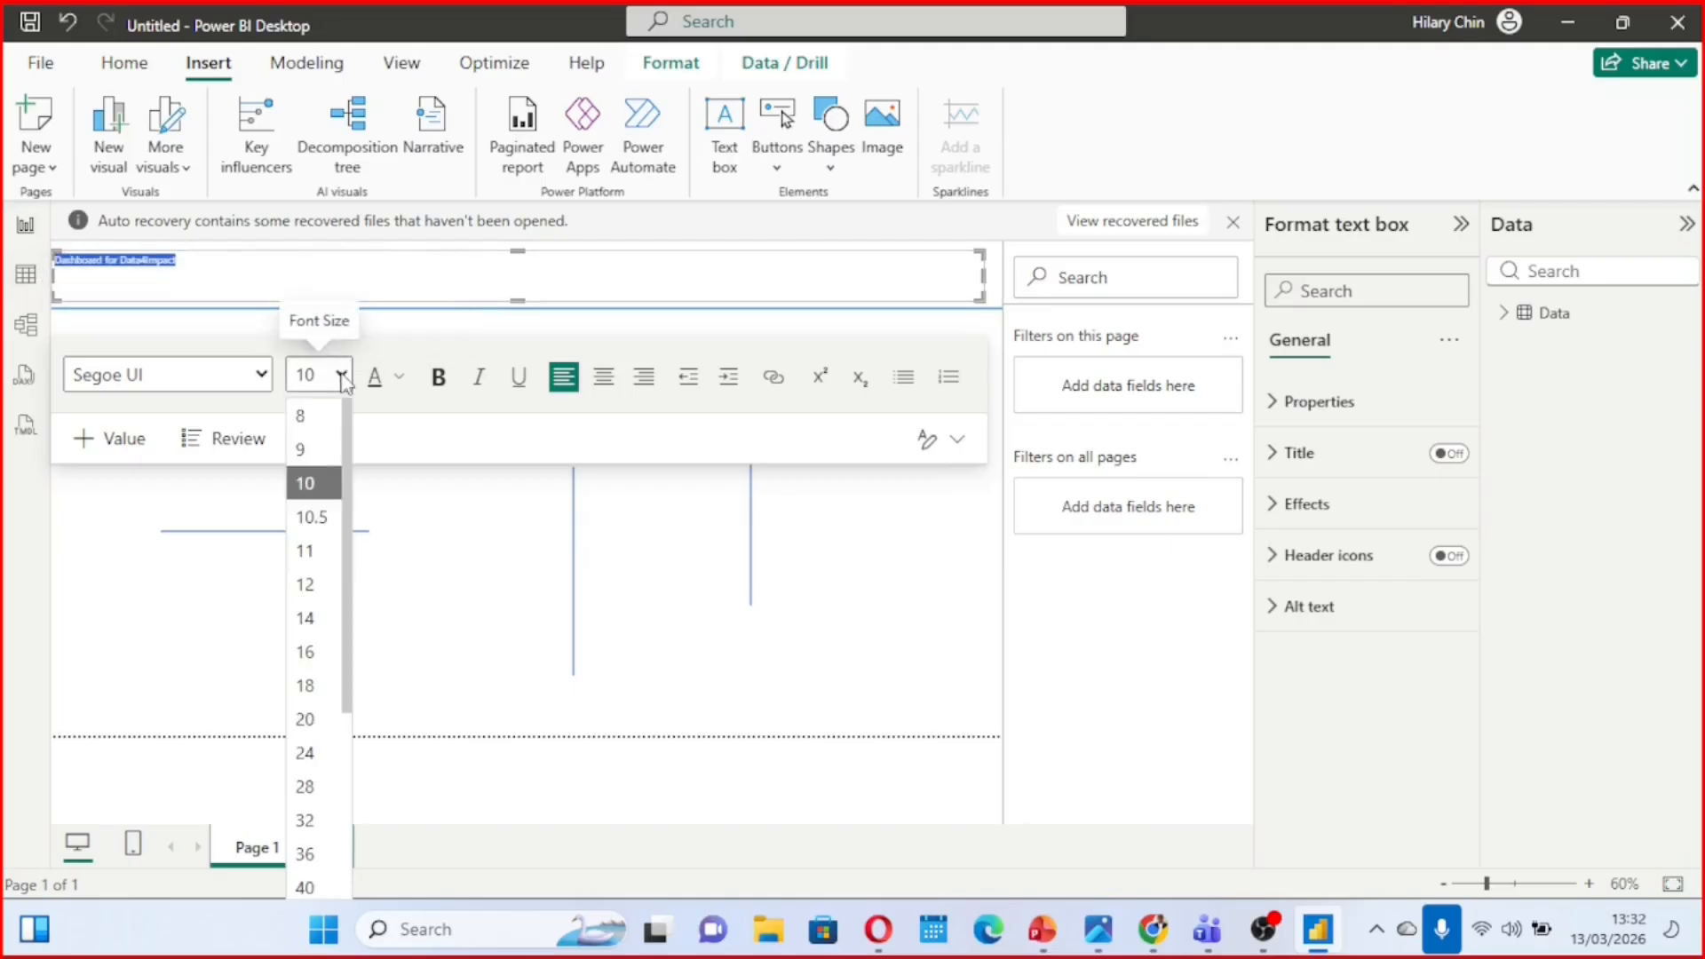
left_click(316, 720)
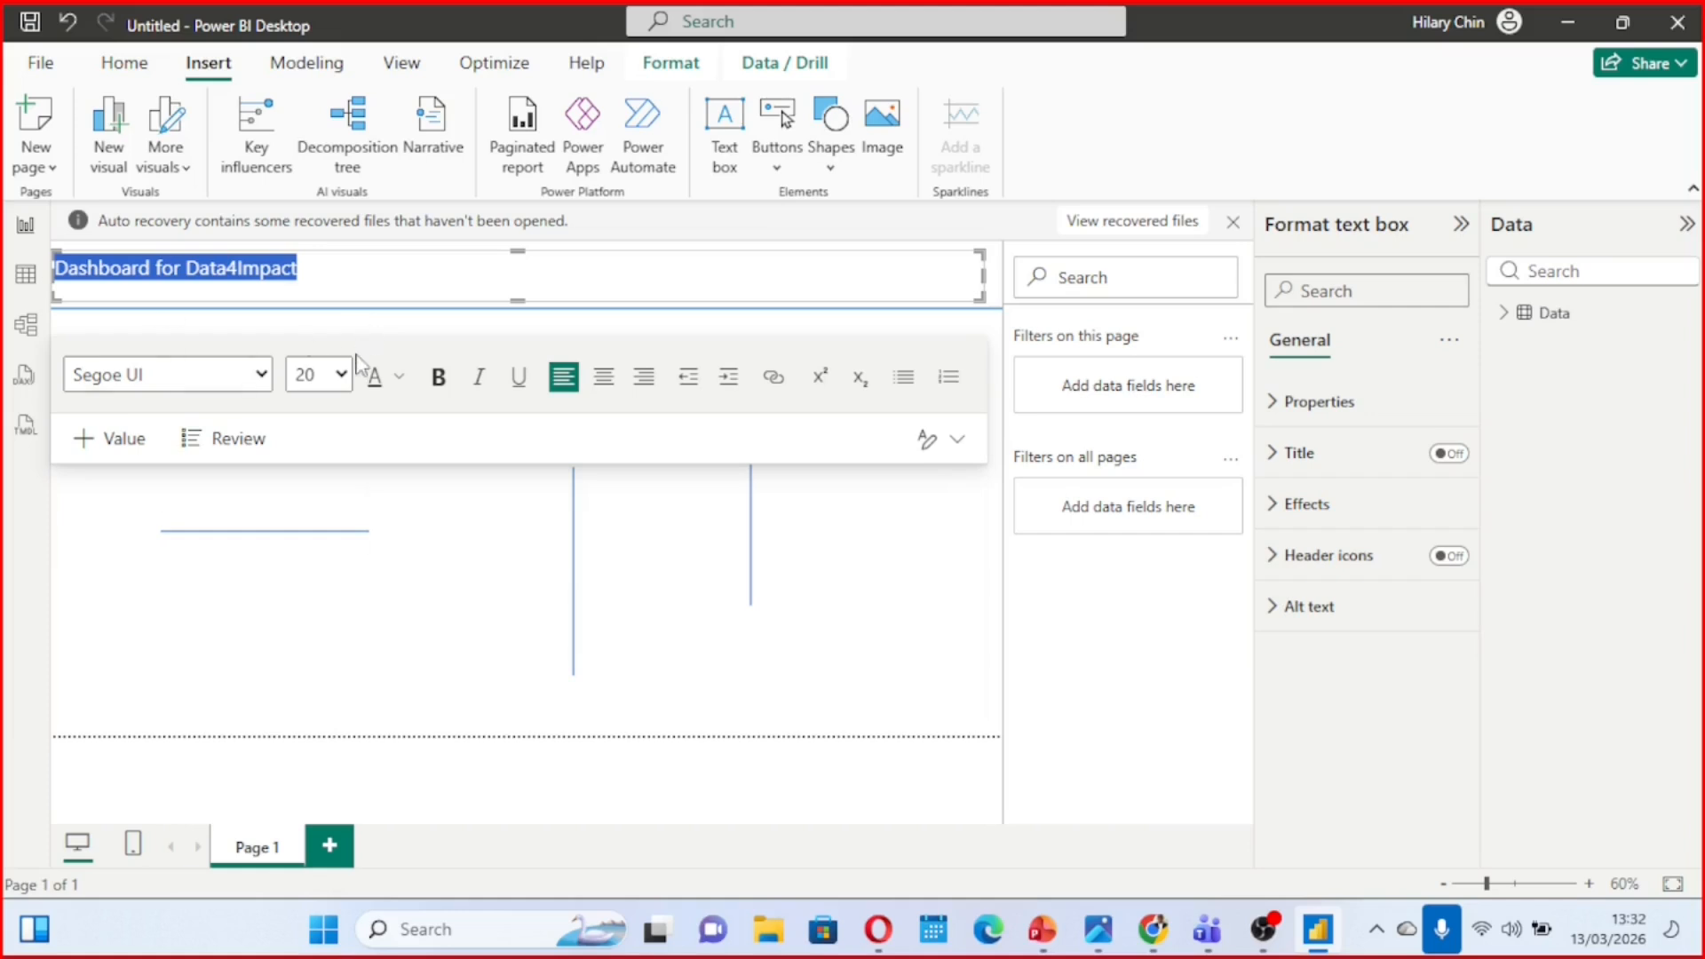
left_click(613, 382)
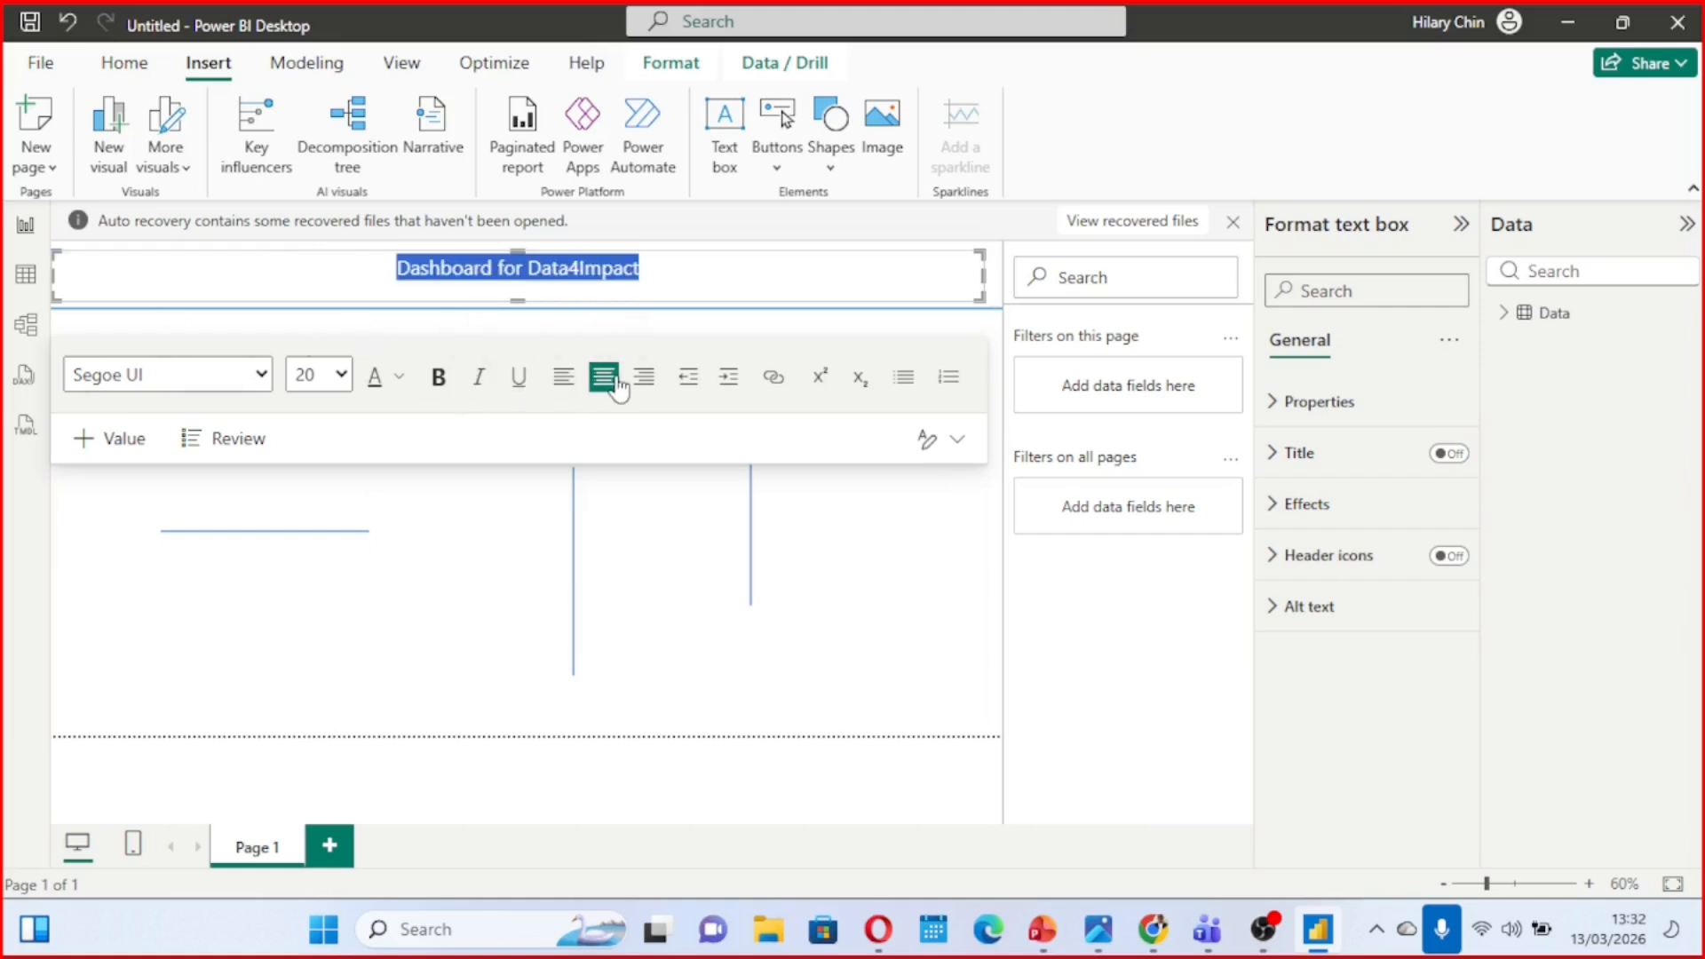
left_click(563, 376)
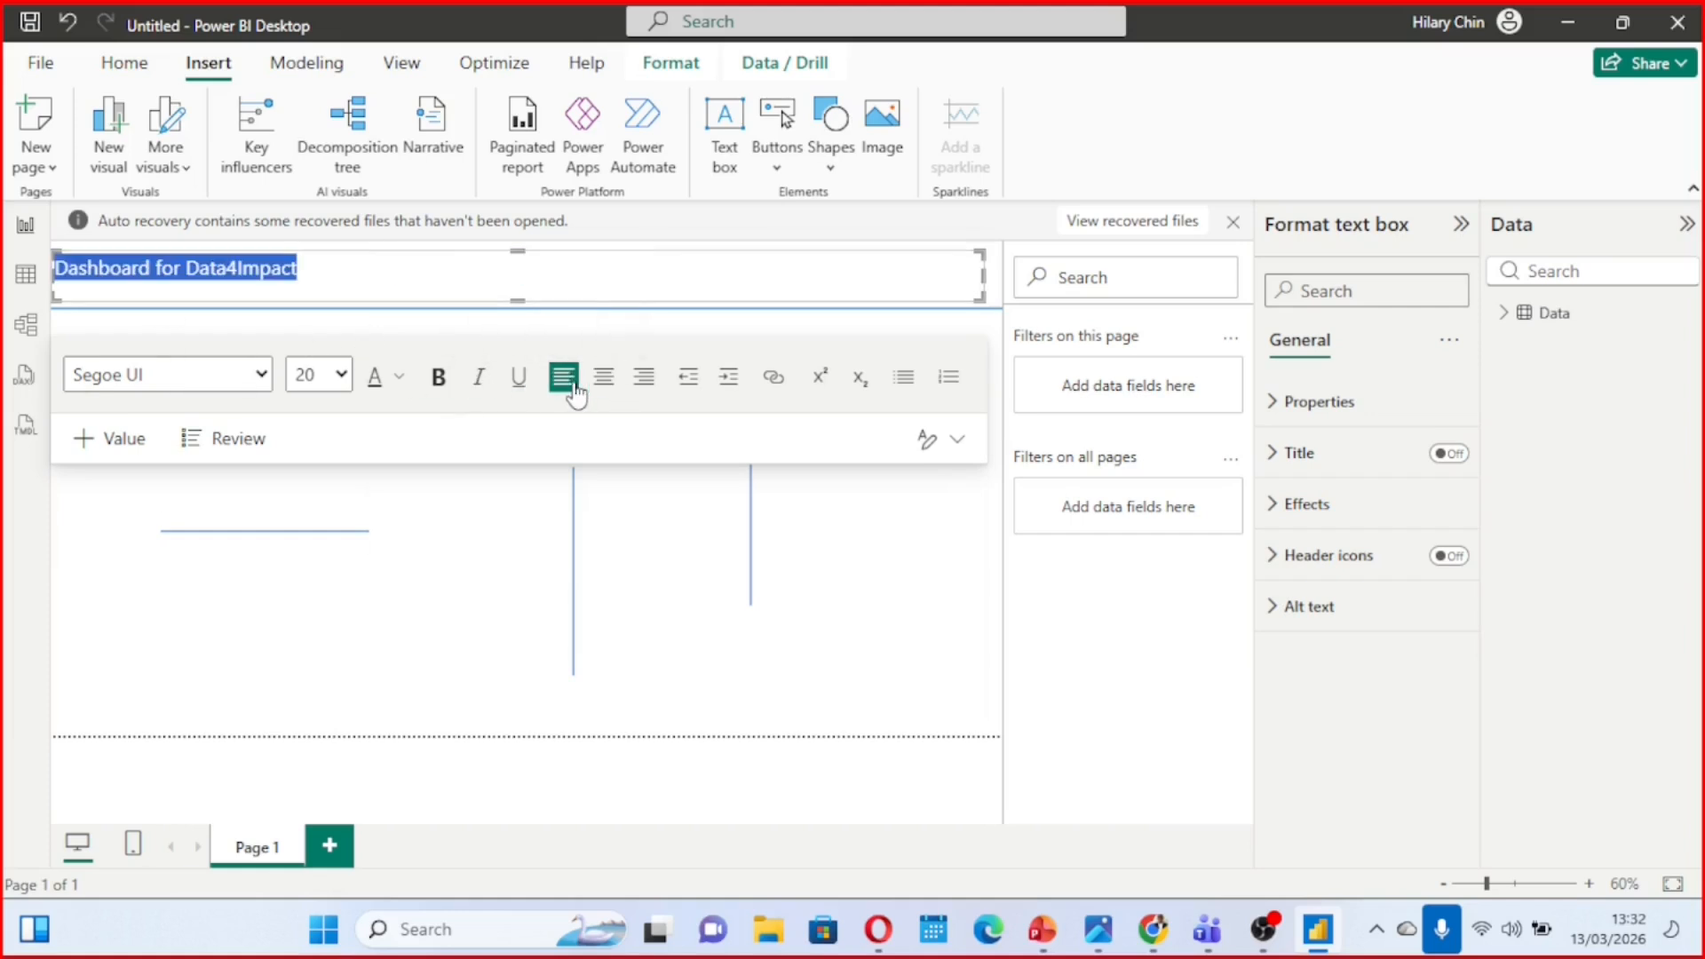
Extend the header title to "Dashboard for Data4Impact: People Reached" and centre it in its text box
left_click(342, 276)
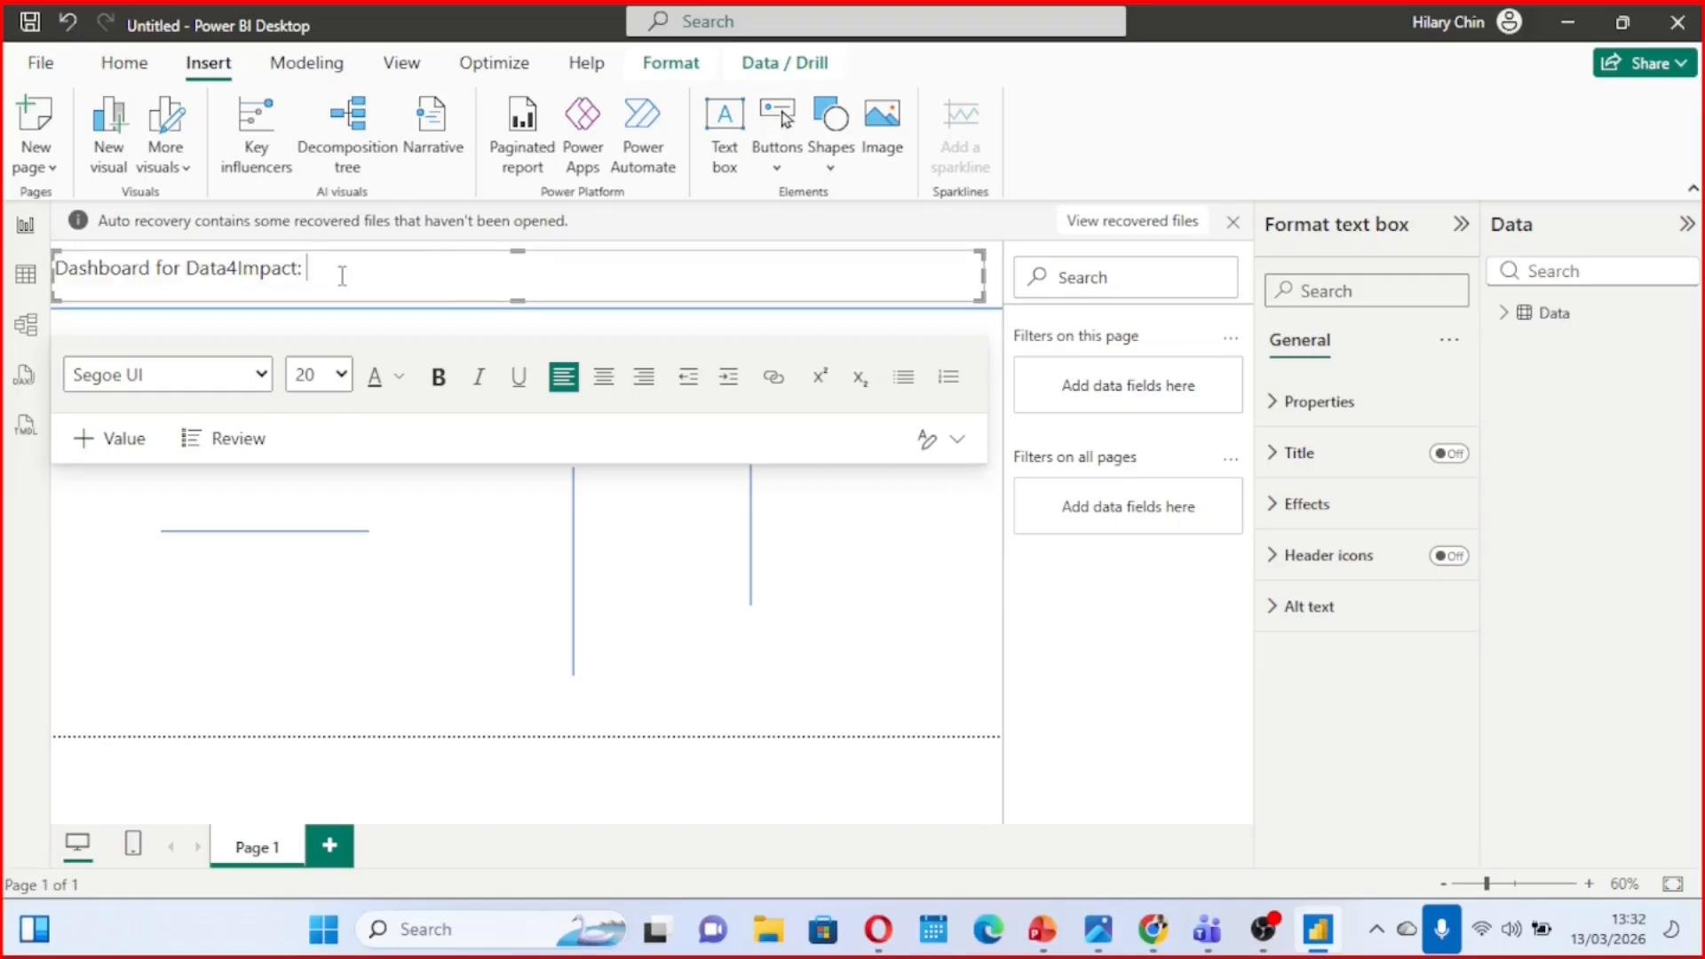
type(": People Reched")
left_click(393, 271)
type("a")
left_click_drag(476, 271, 54, 298)
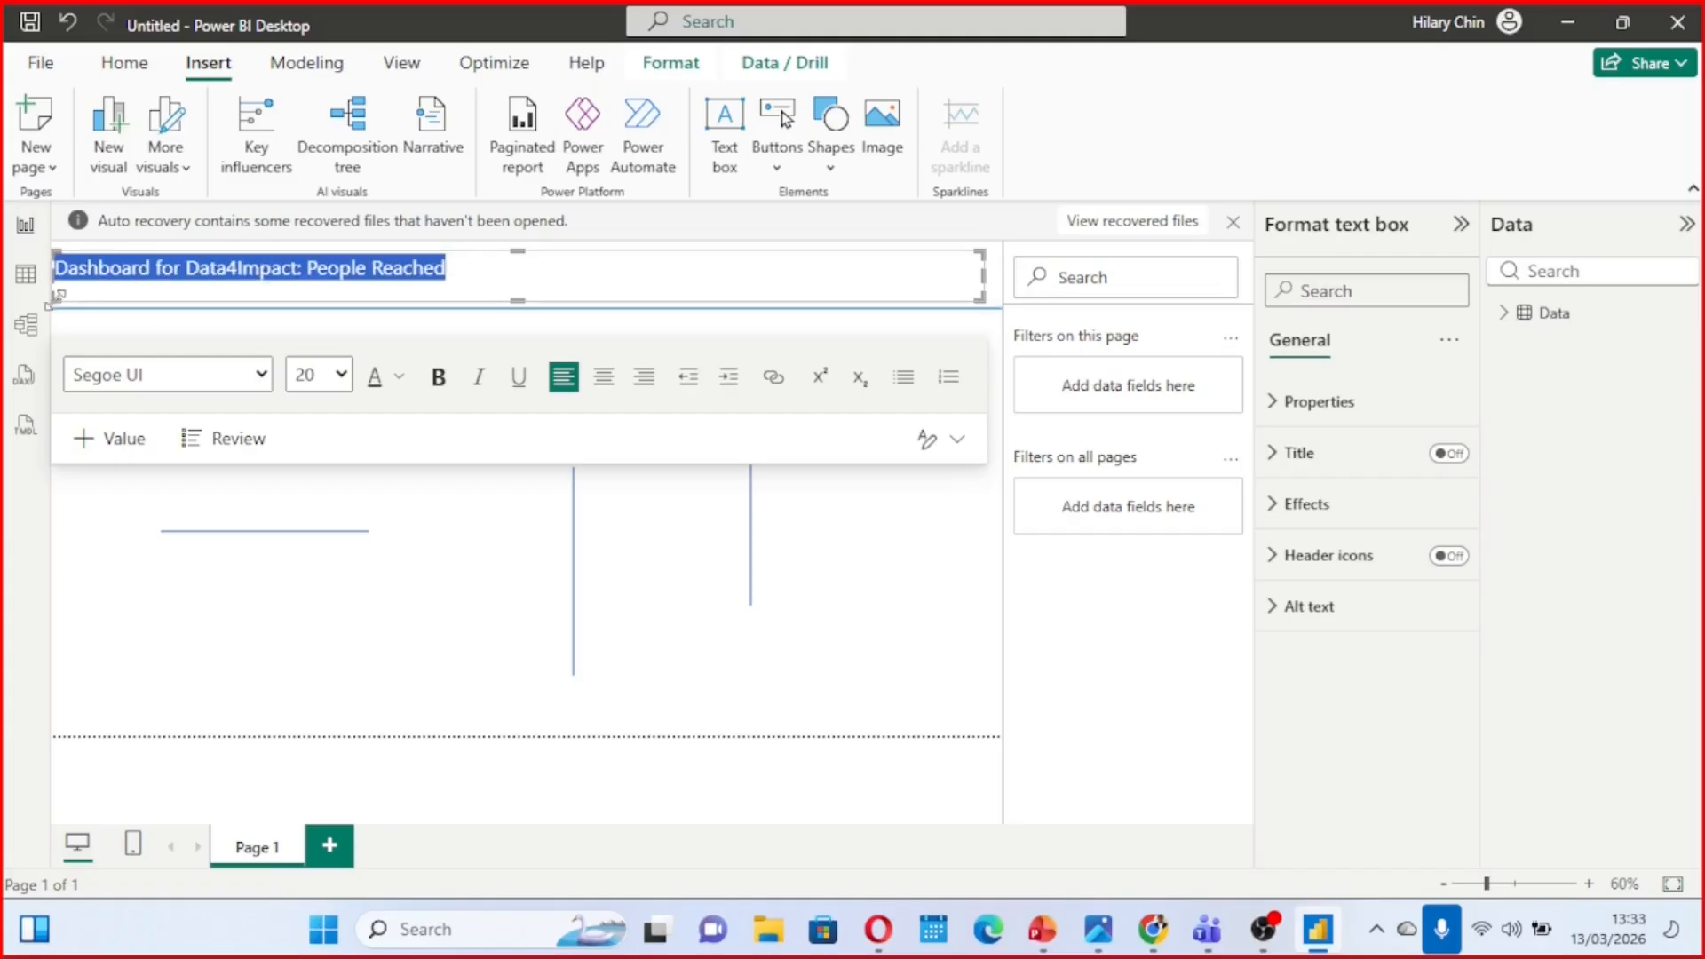
left_click(603, 378)
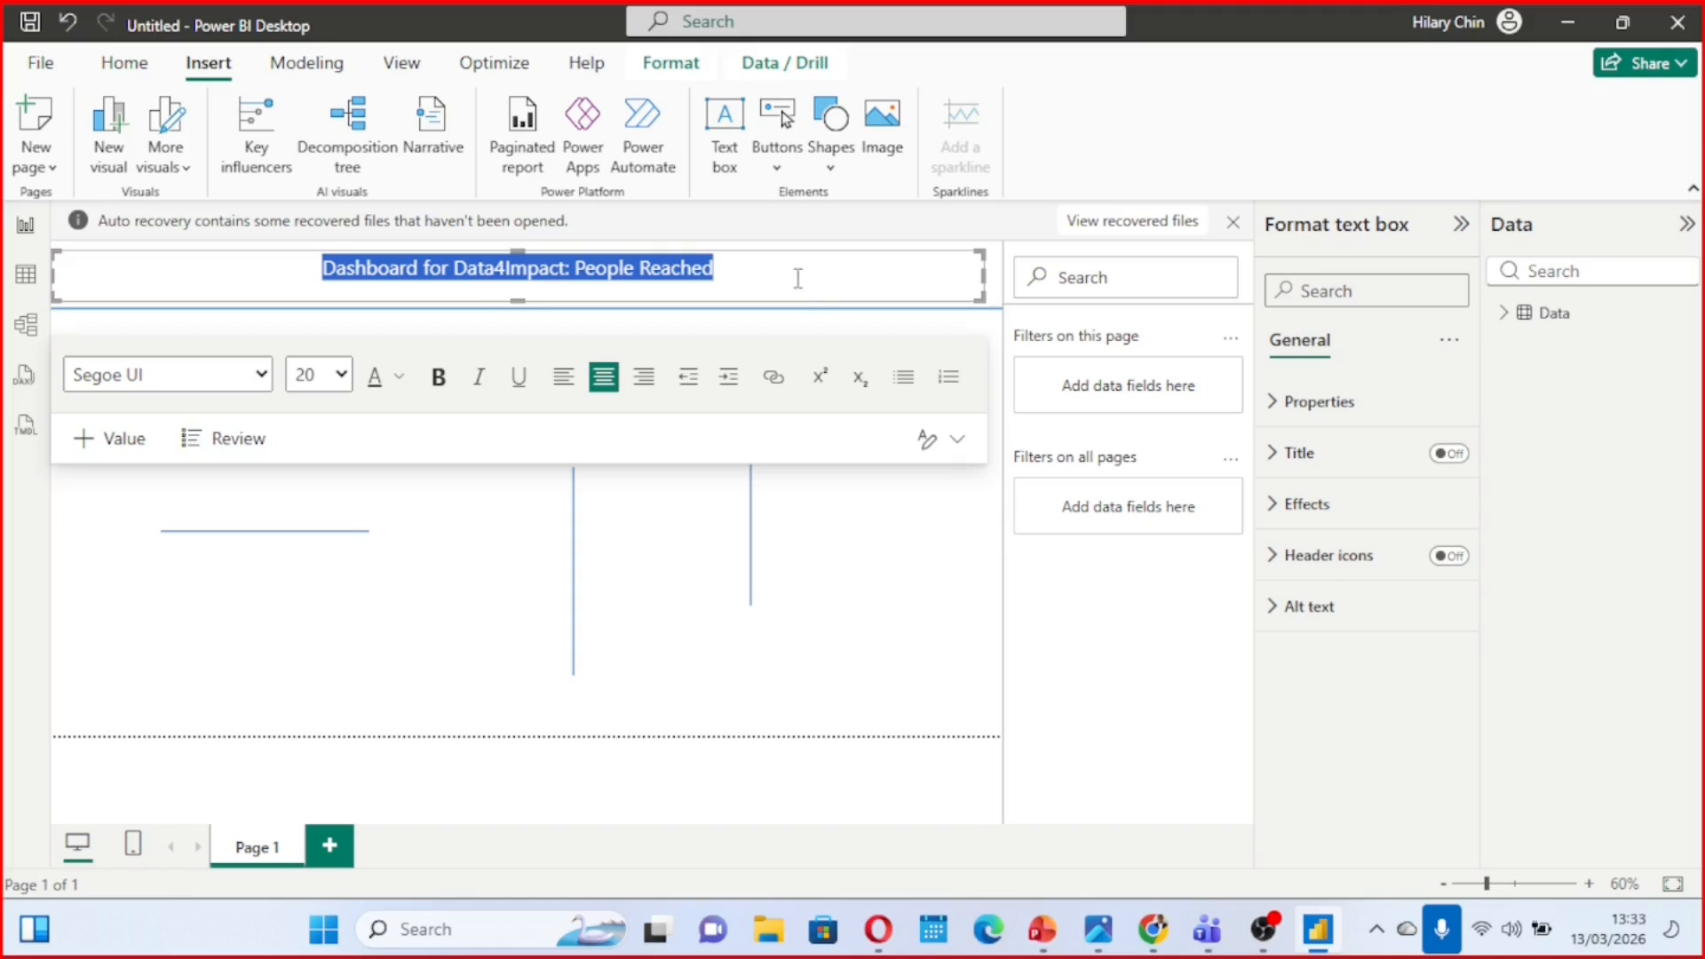
Fill the title text box's background with light blue
left_click(1279, 503)
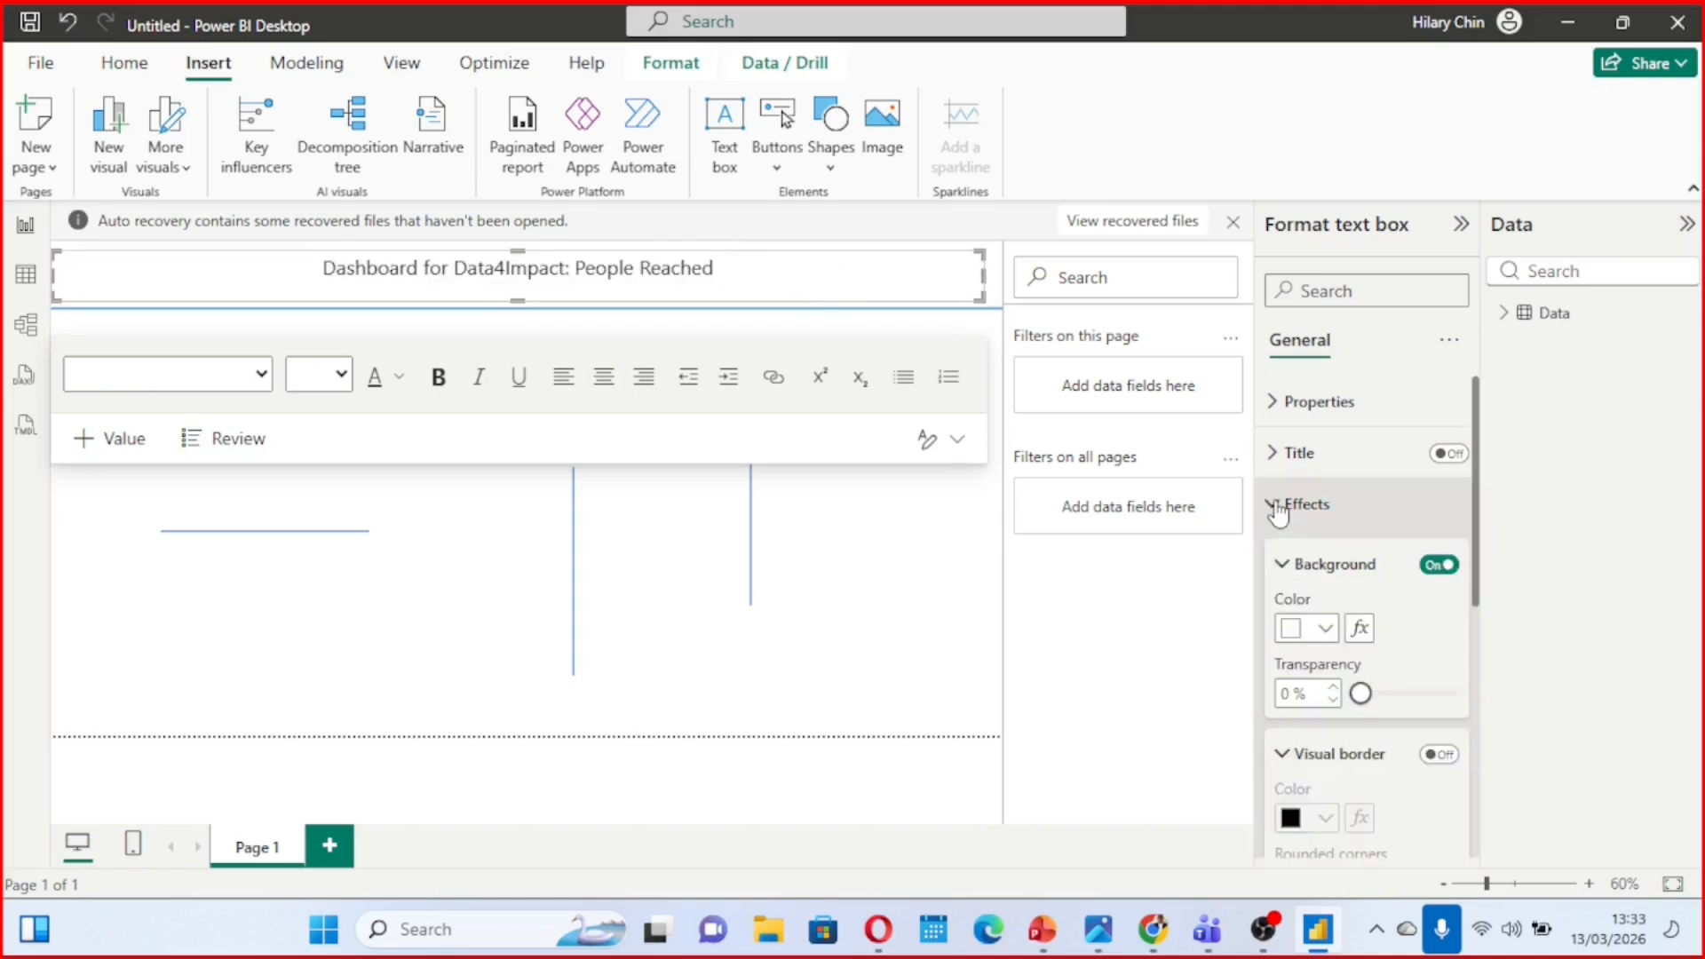
scroll(1348, 613, "down", 1)
scroll(1348, 612, "down", 1)
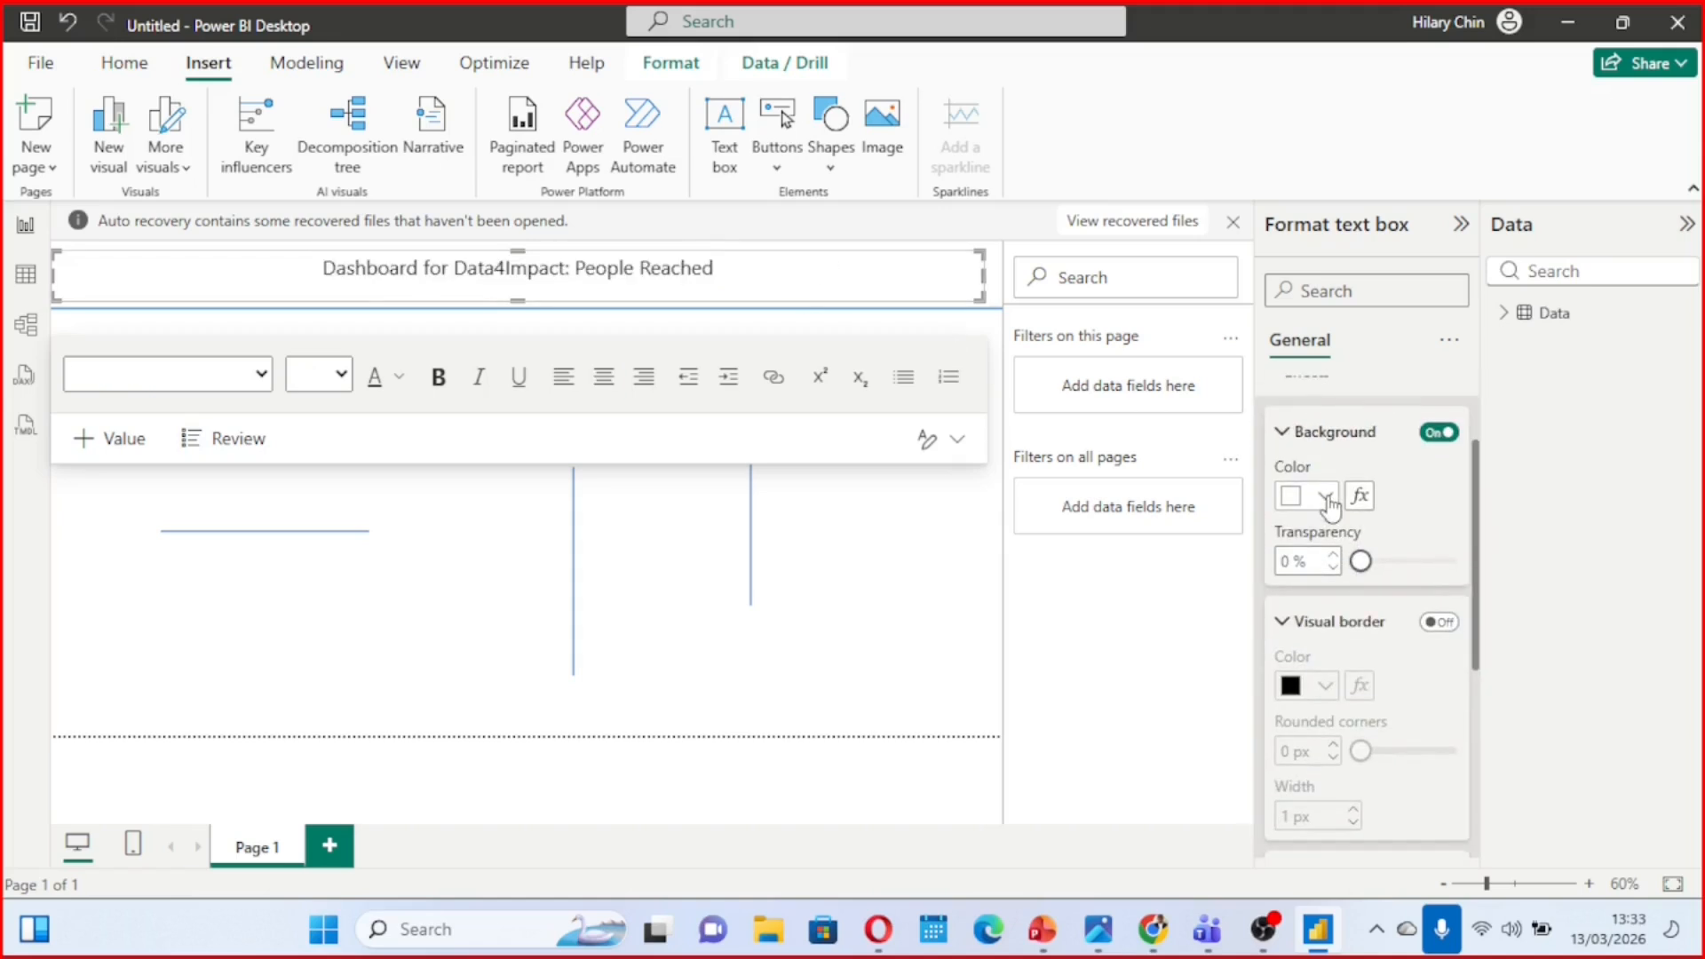
left_click(1325, 498)
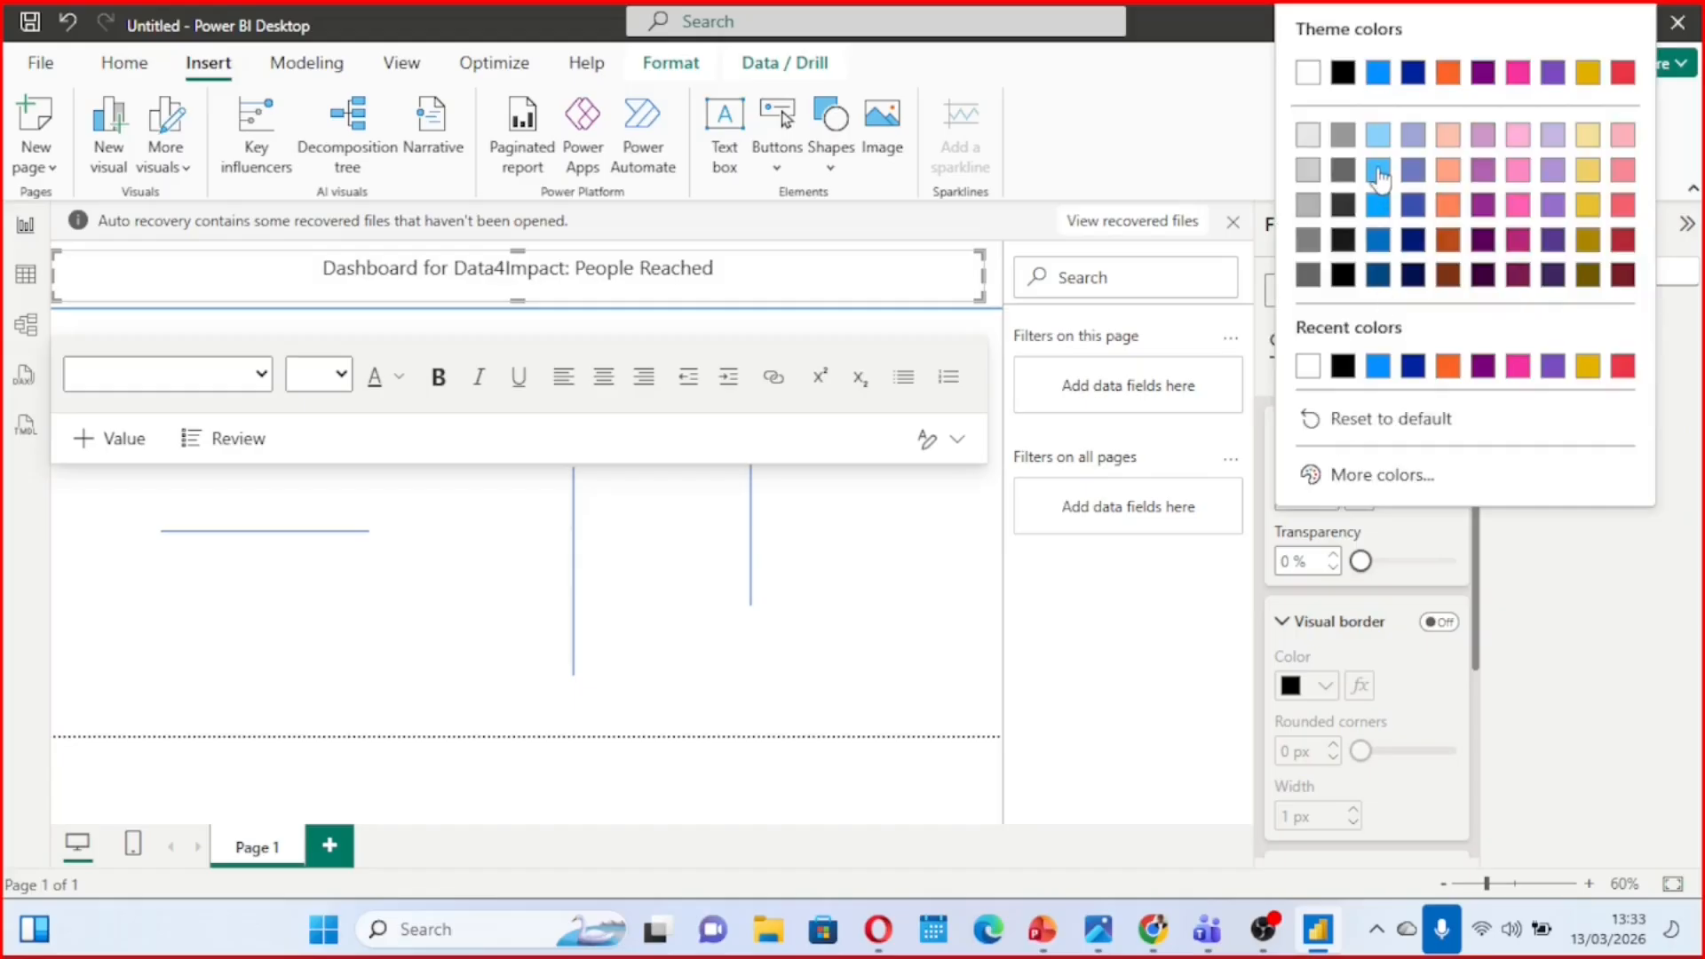
left_click(1379, 178)
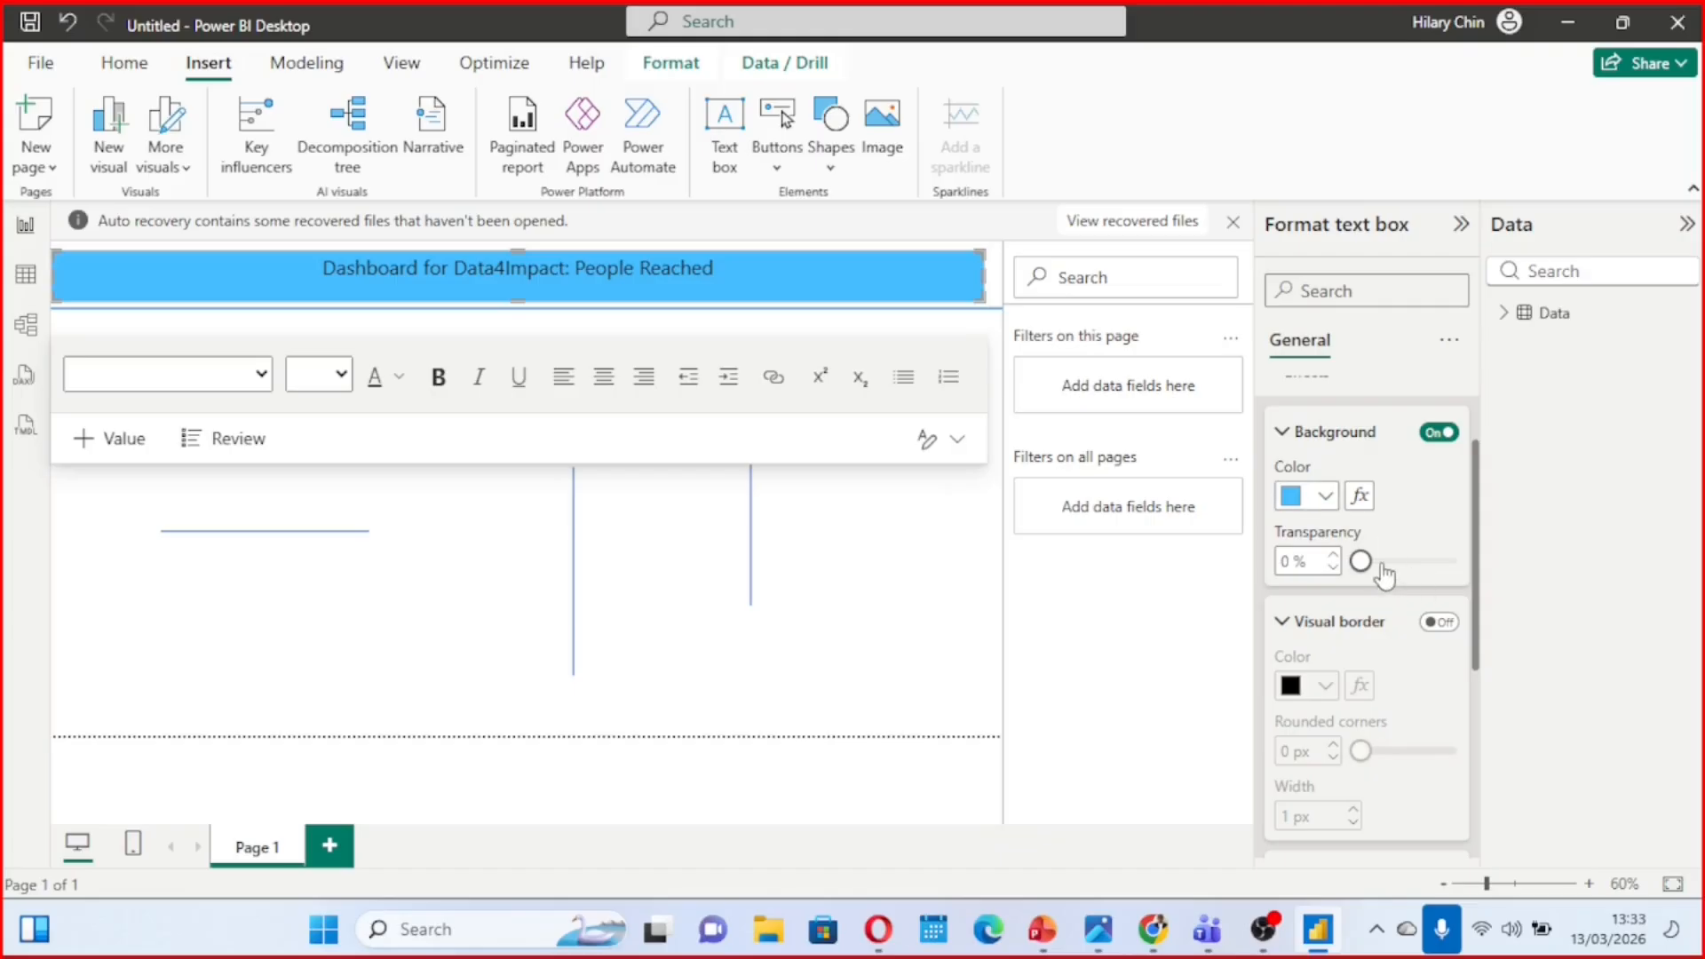
Set the title text box's background transparency to 35% and its background colour to white
left_click_drag(1361, 560, 1392, 561)
left_click(1323, 497)
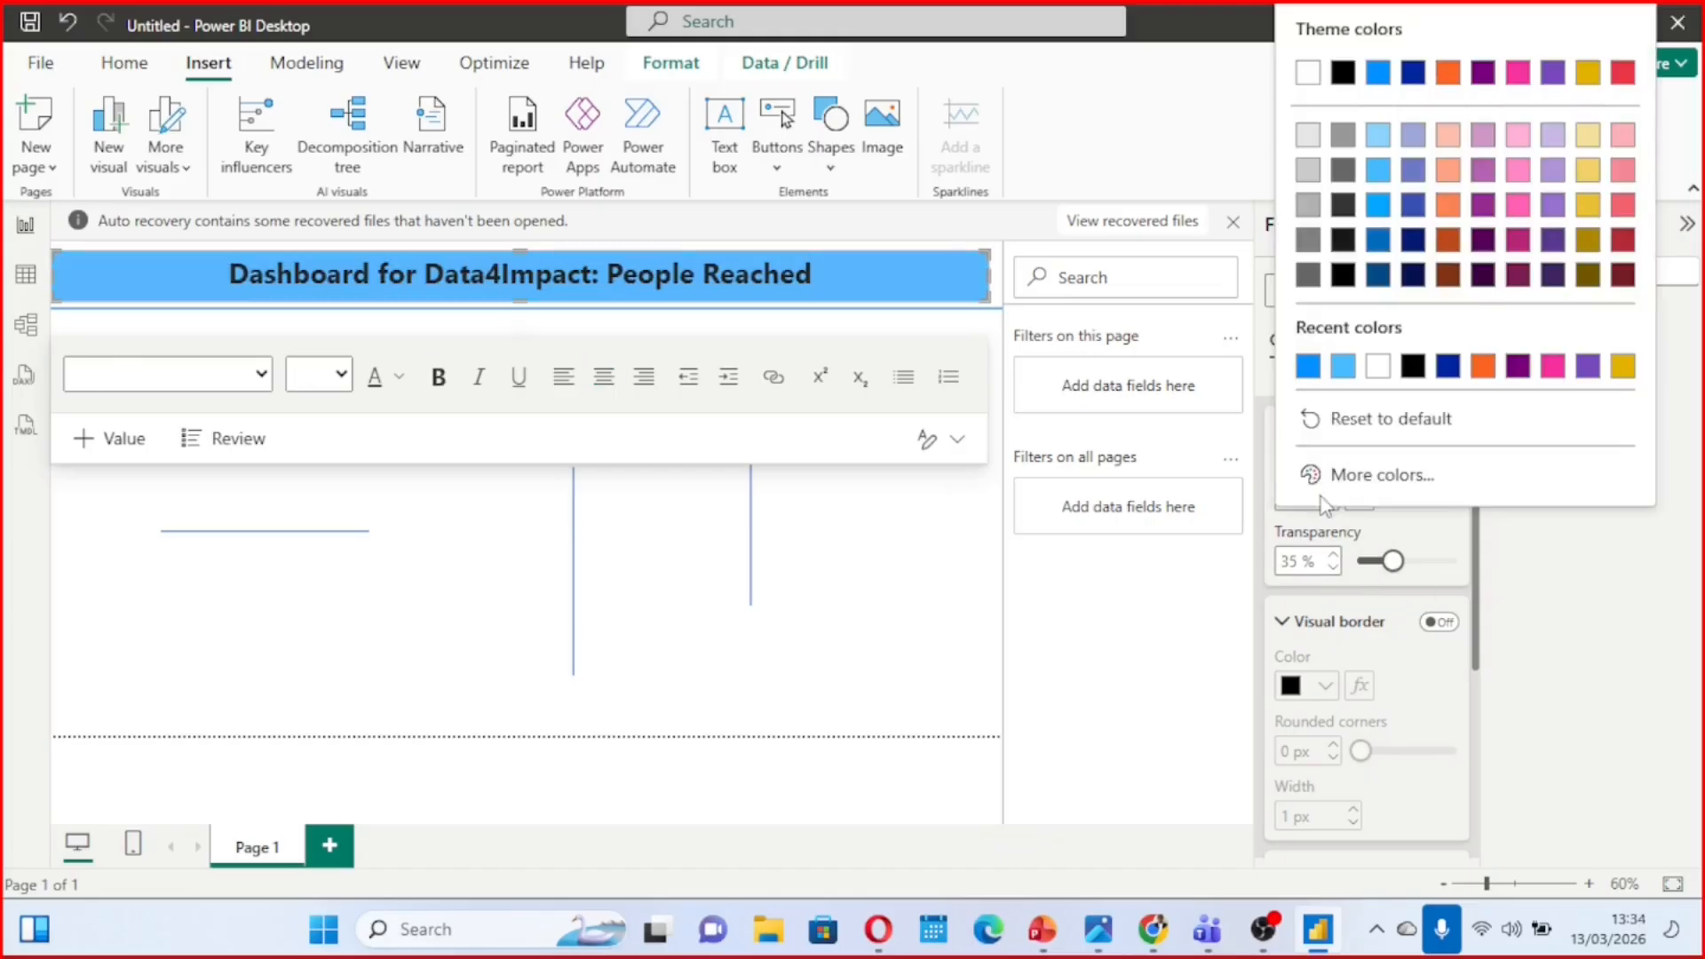
left_click(1378, 366)
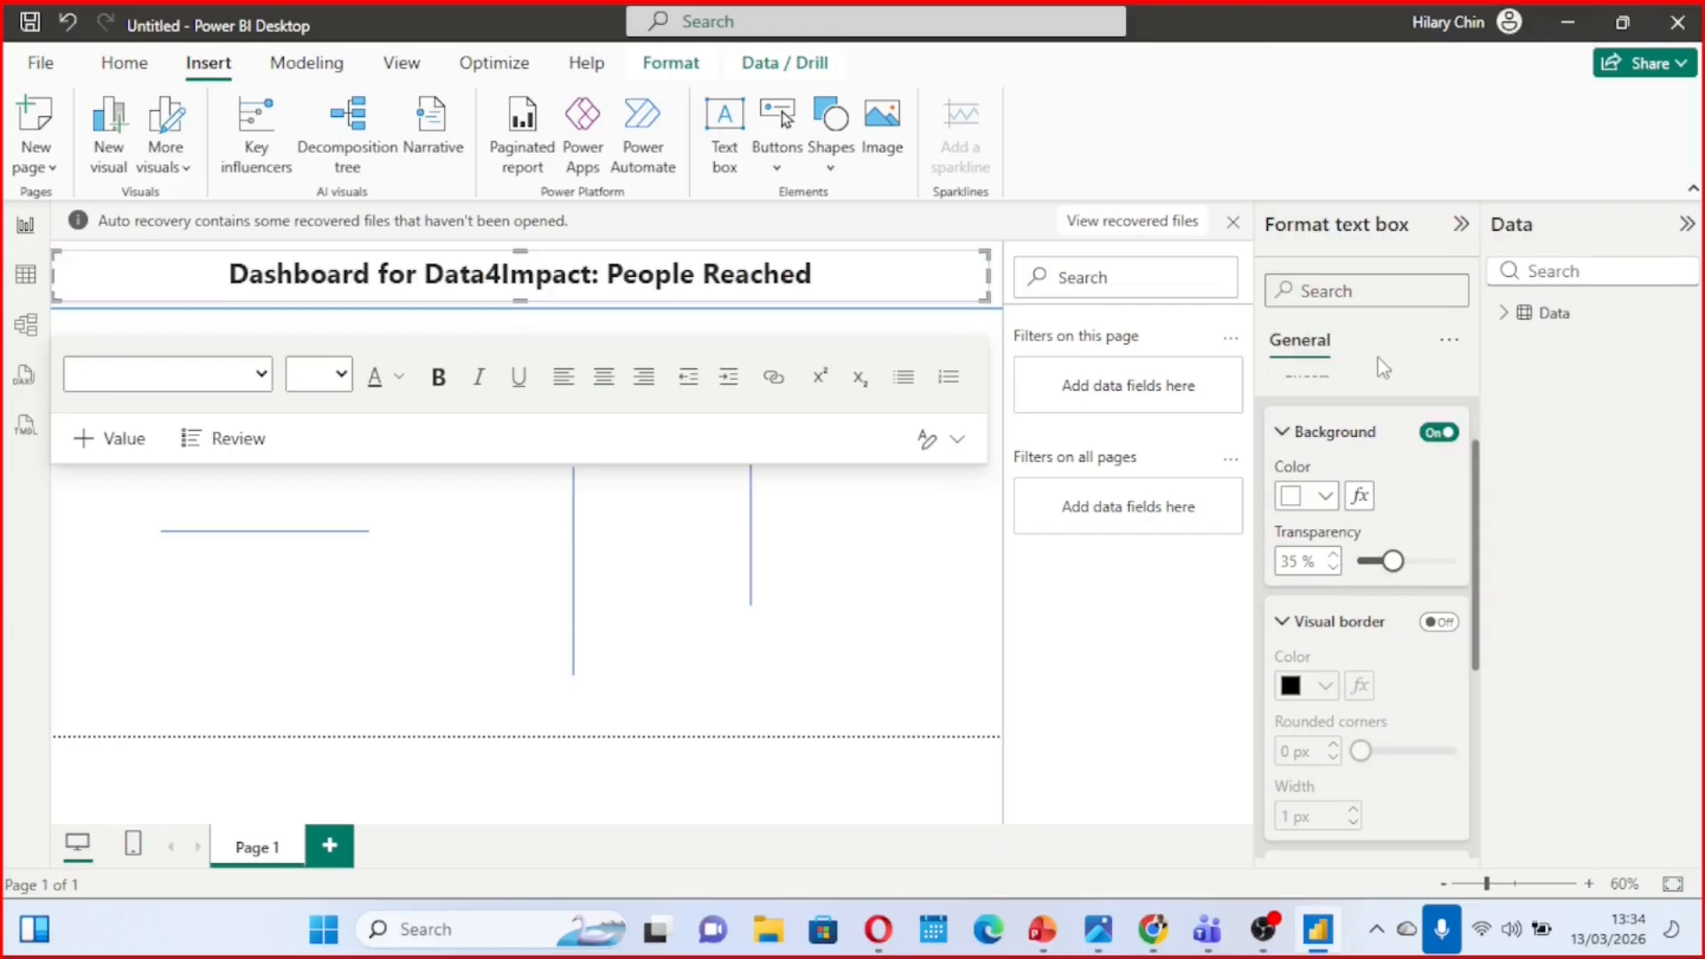
Change the font colour of the whole dashboard title to dark blue
left_click(841, 274)
left_click_drag(841, 274, 332, 227)
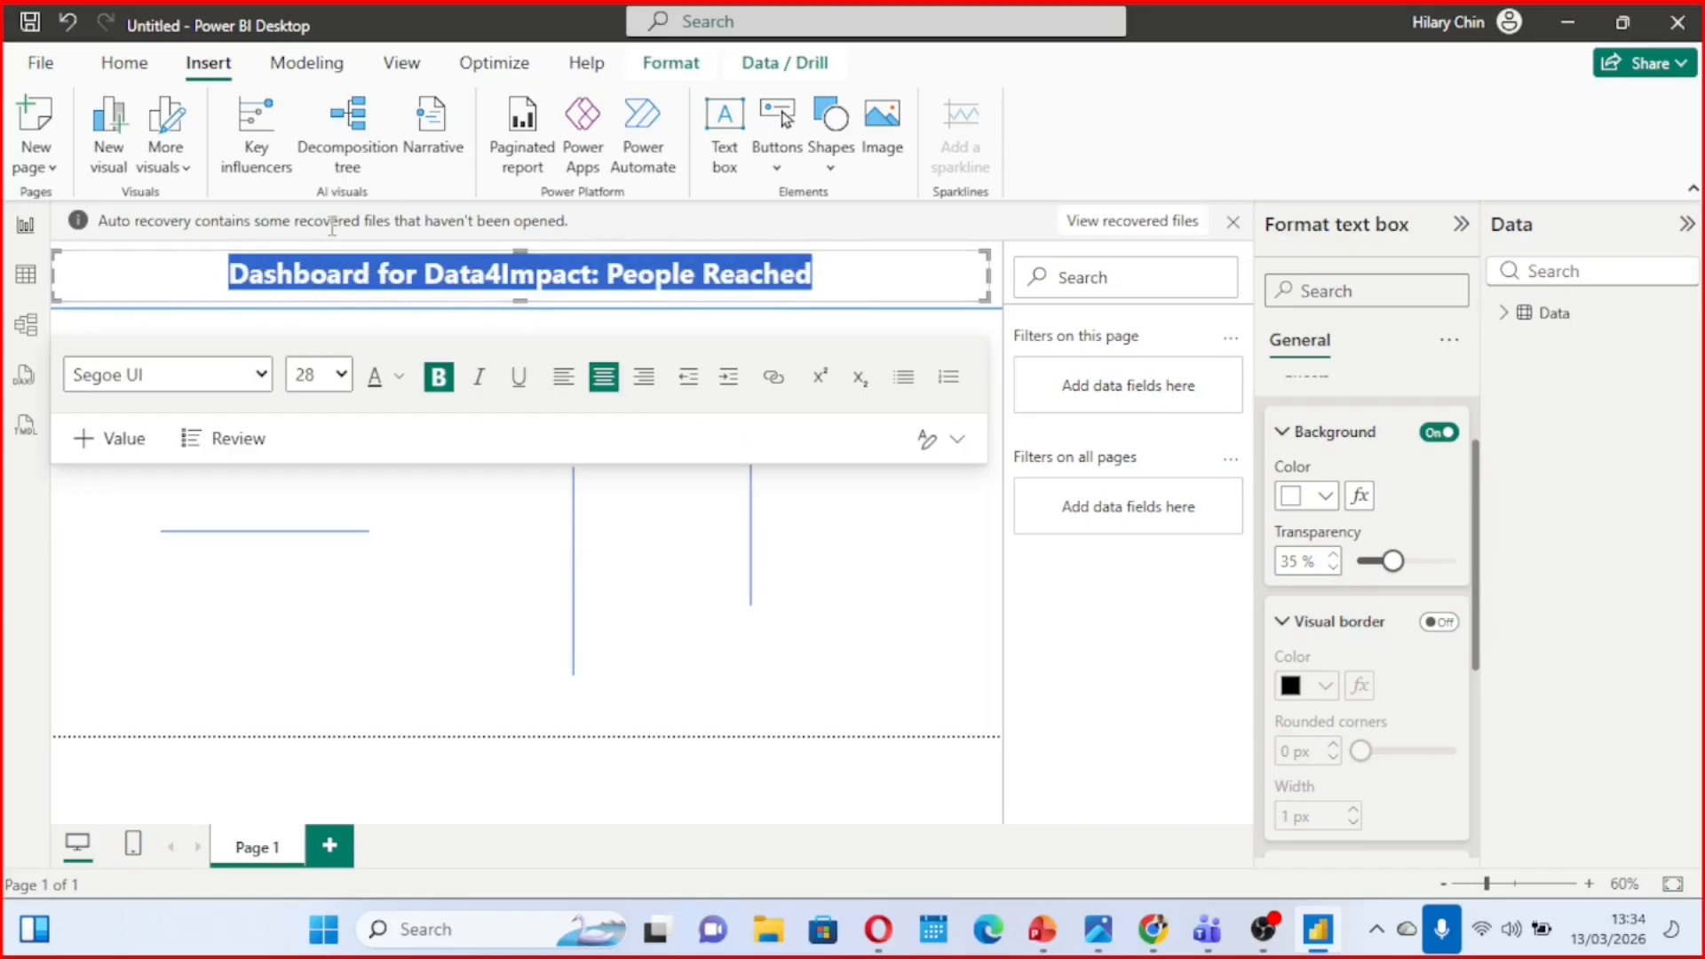
left_click(398, 378)
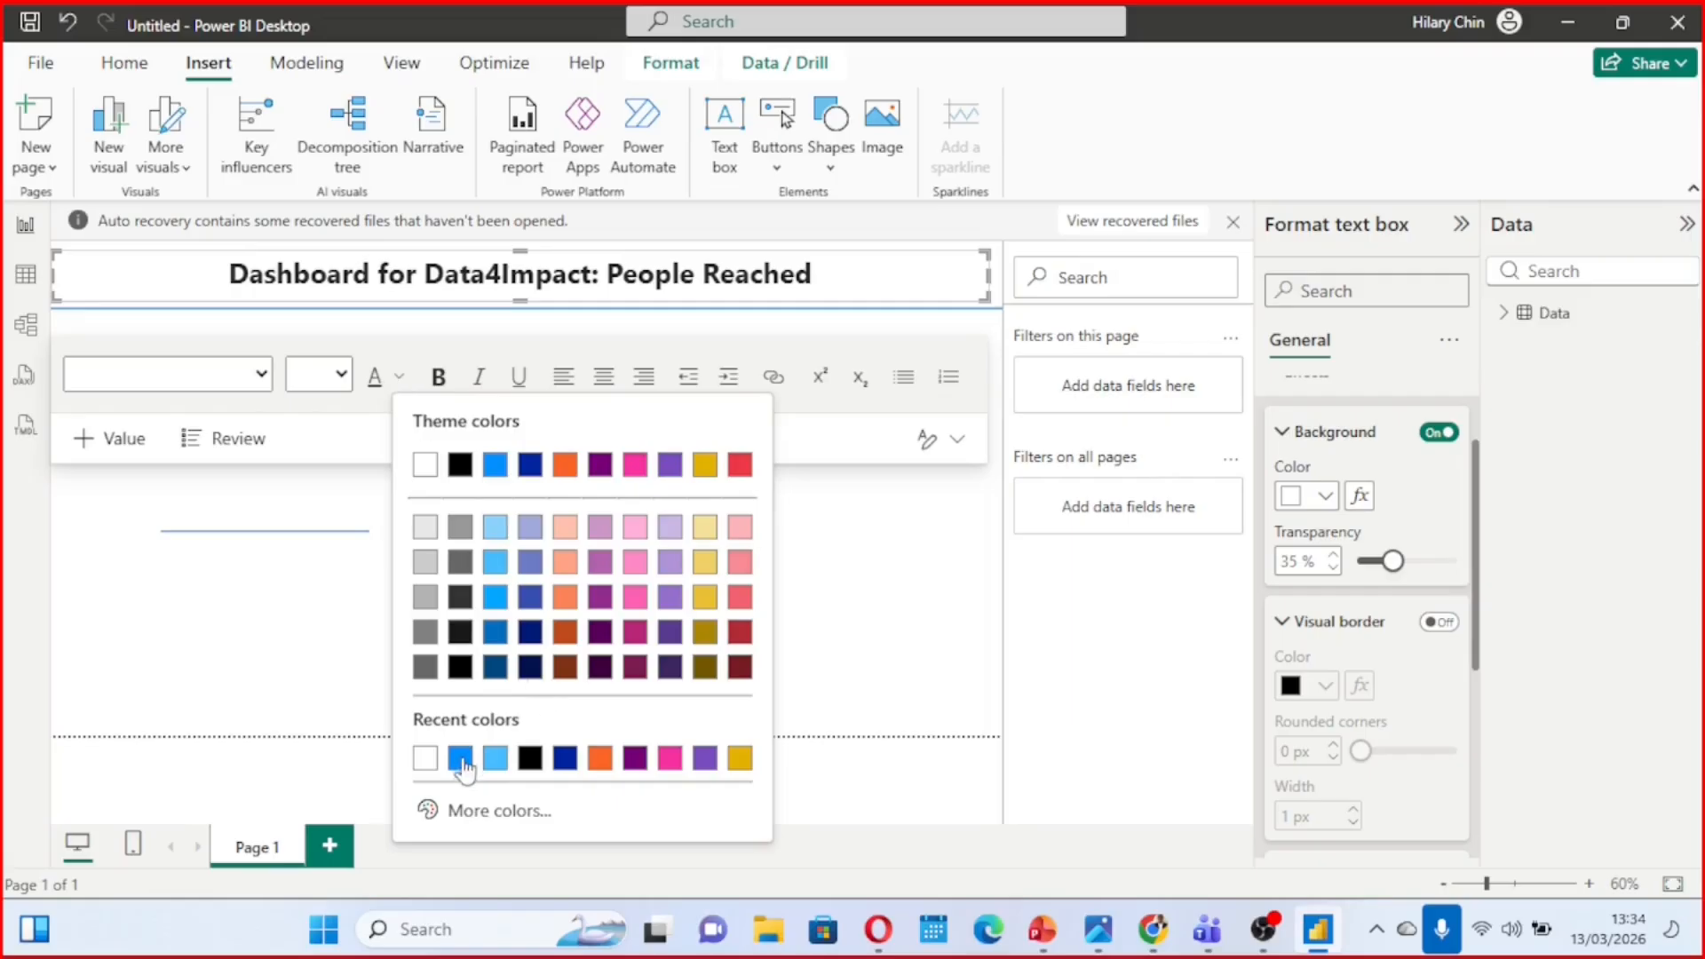
left_click(565, 757)
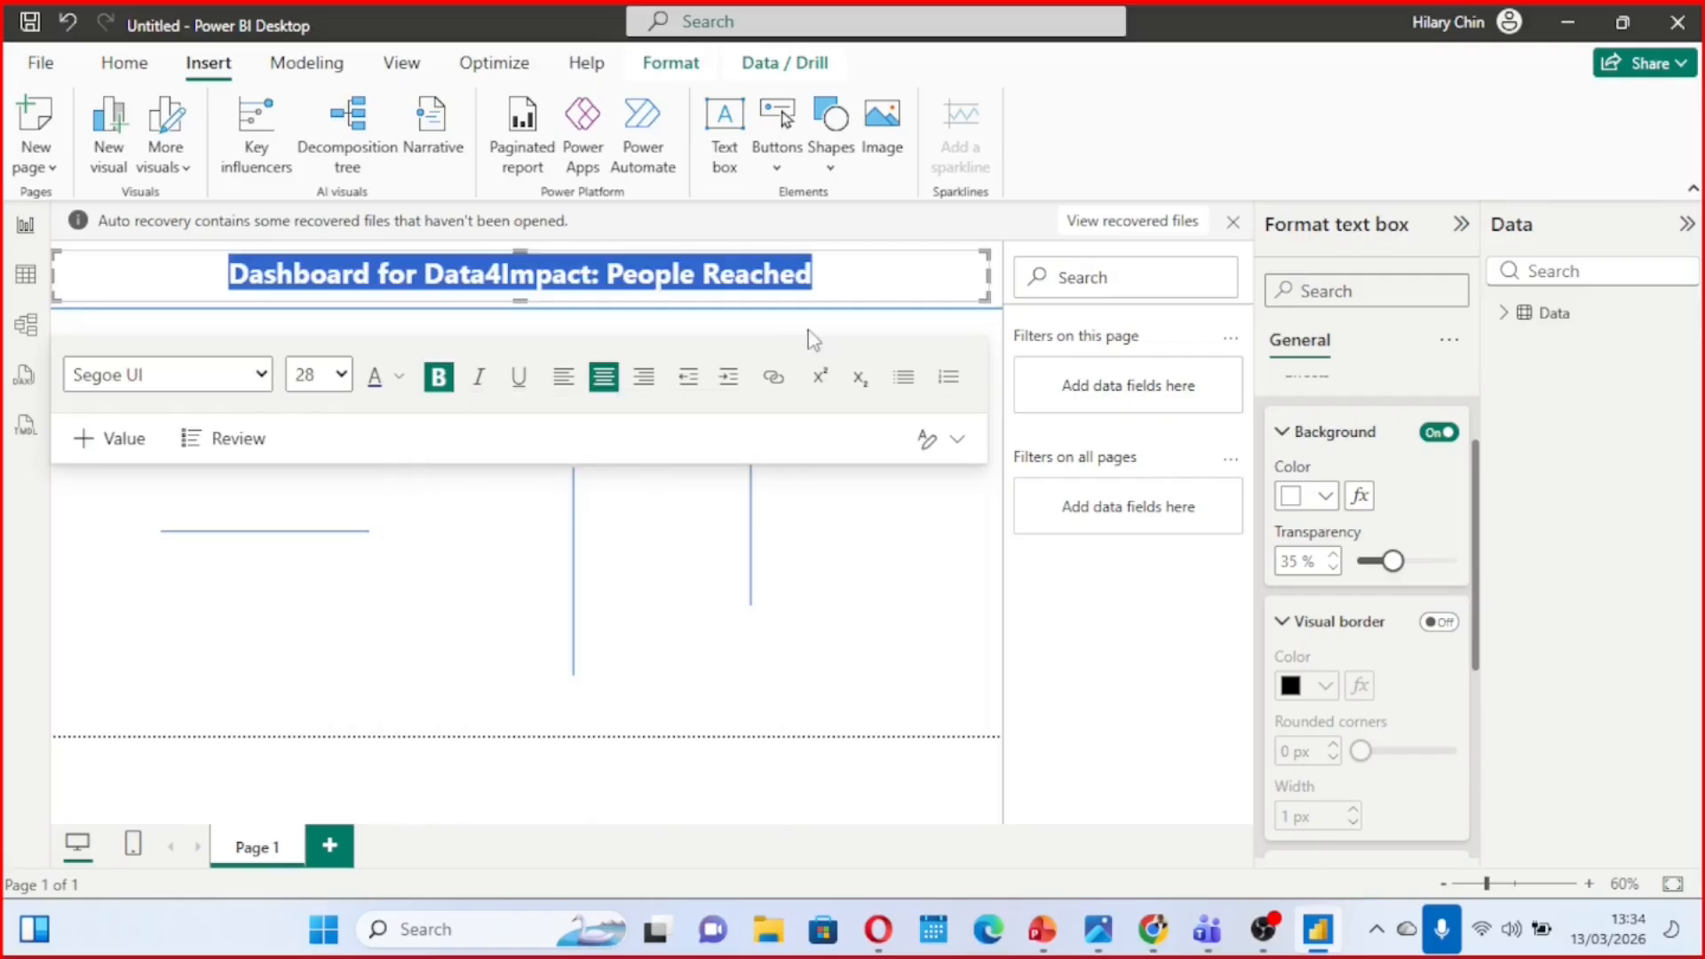
left_click(912, 277)
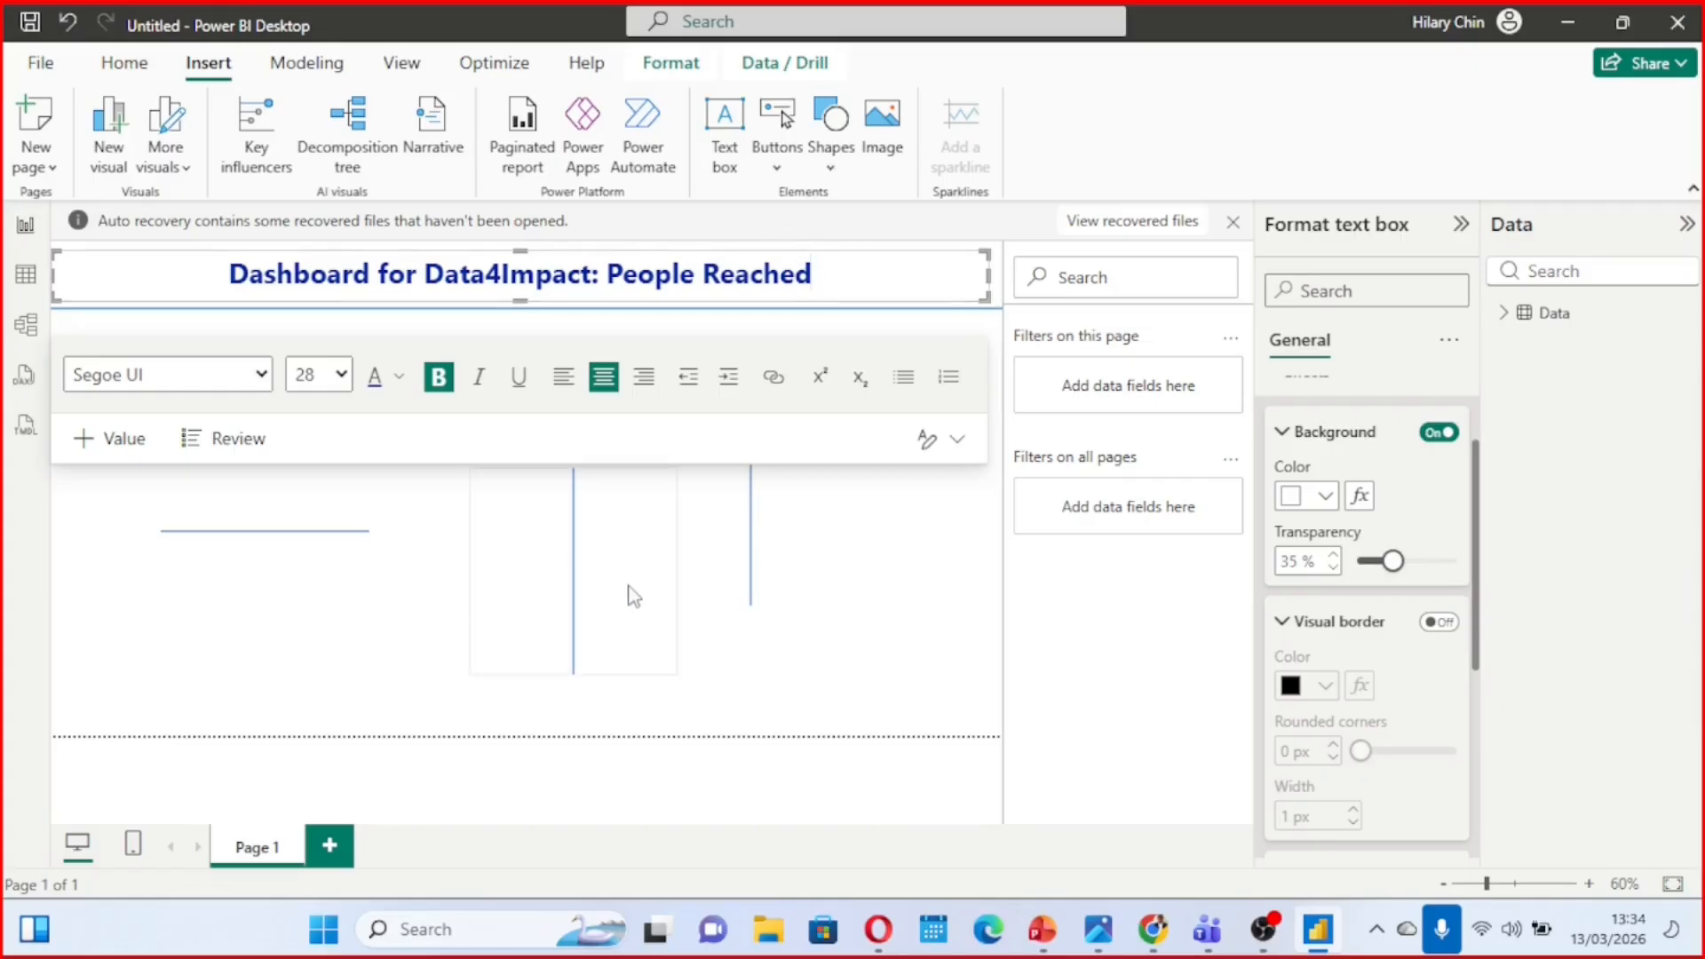
Reduce the title text box's height slightly and move the header divider up close beneath it
left_click(631, 594)
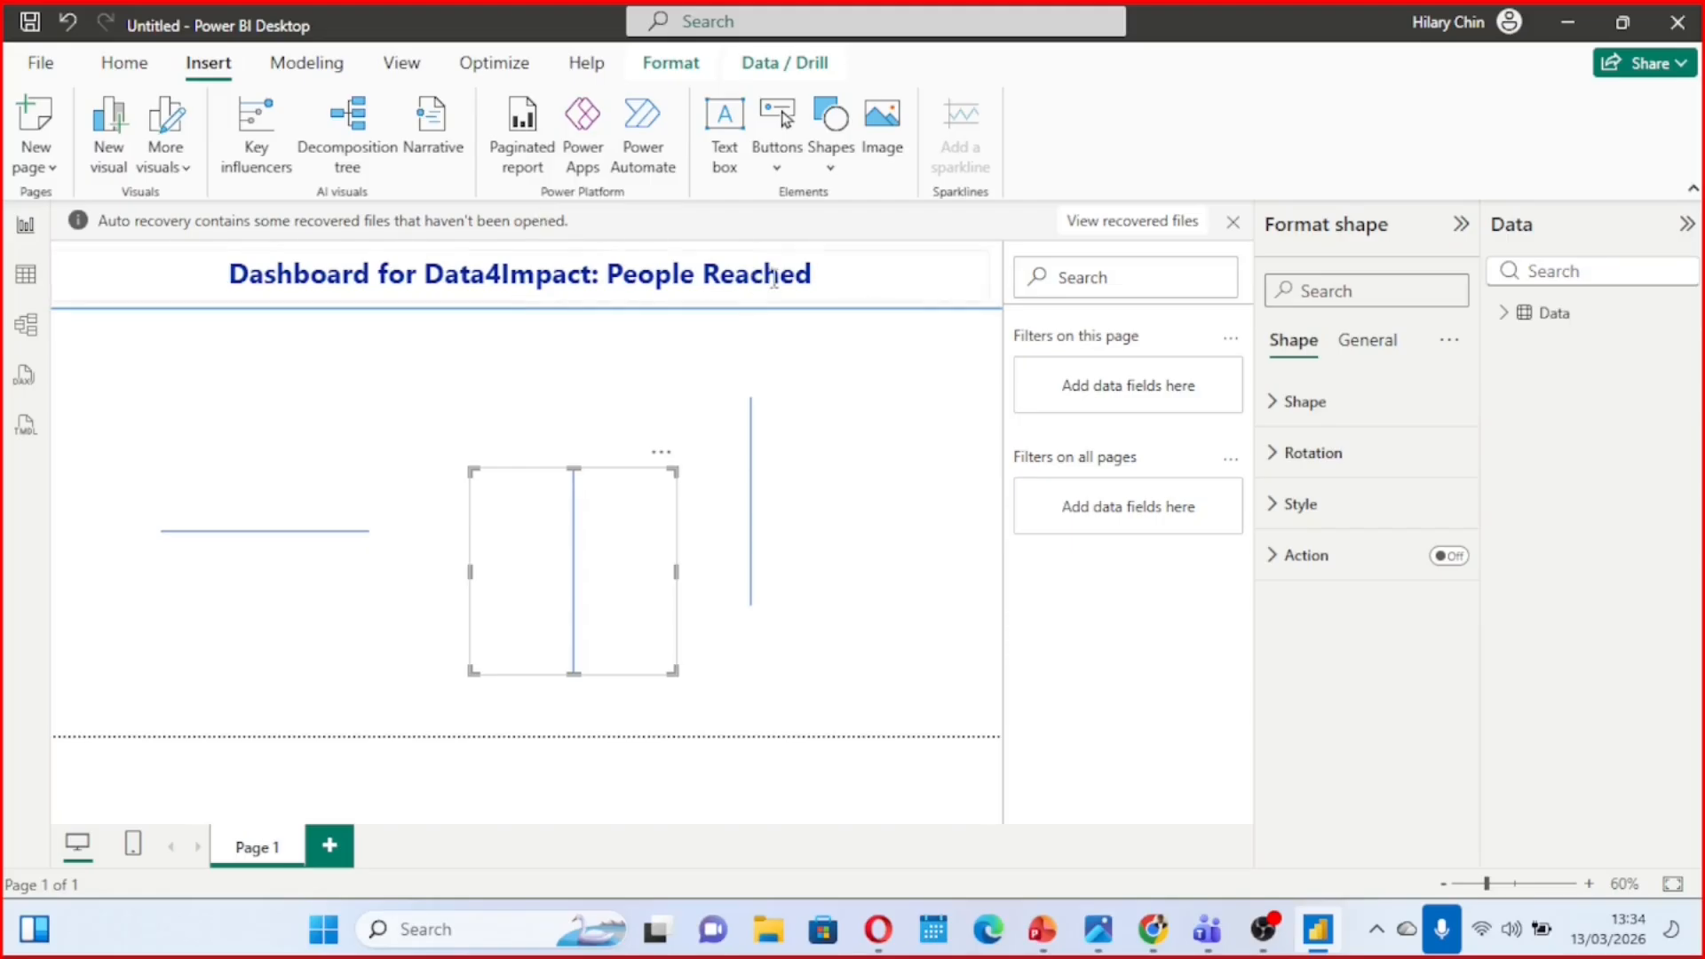
left_click(783, 268)
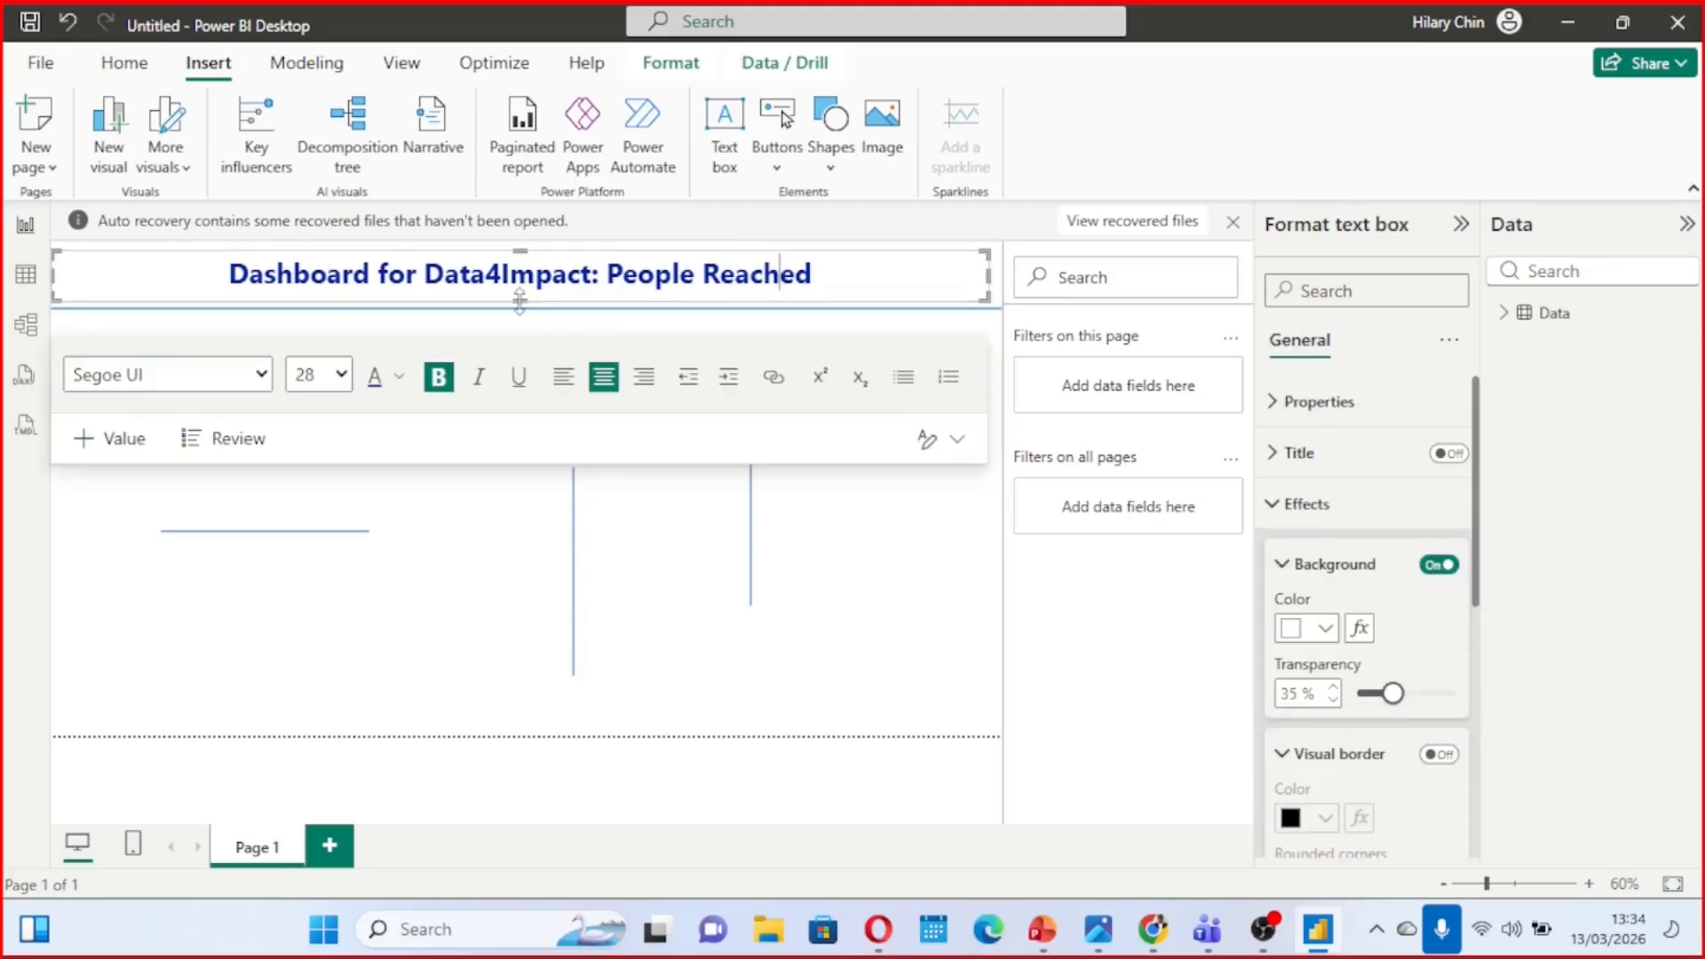
left_click_drag(520, 296, 522, 285)
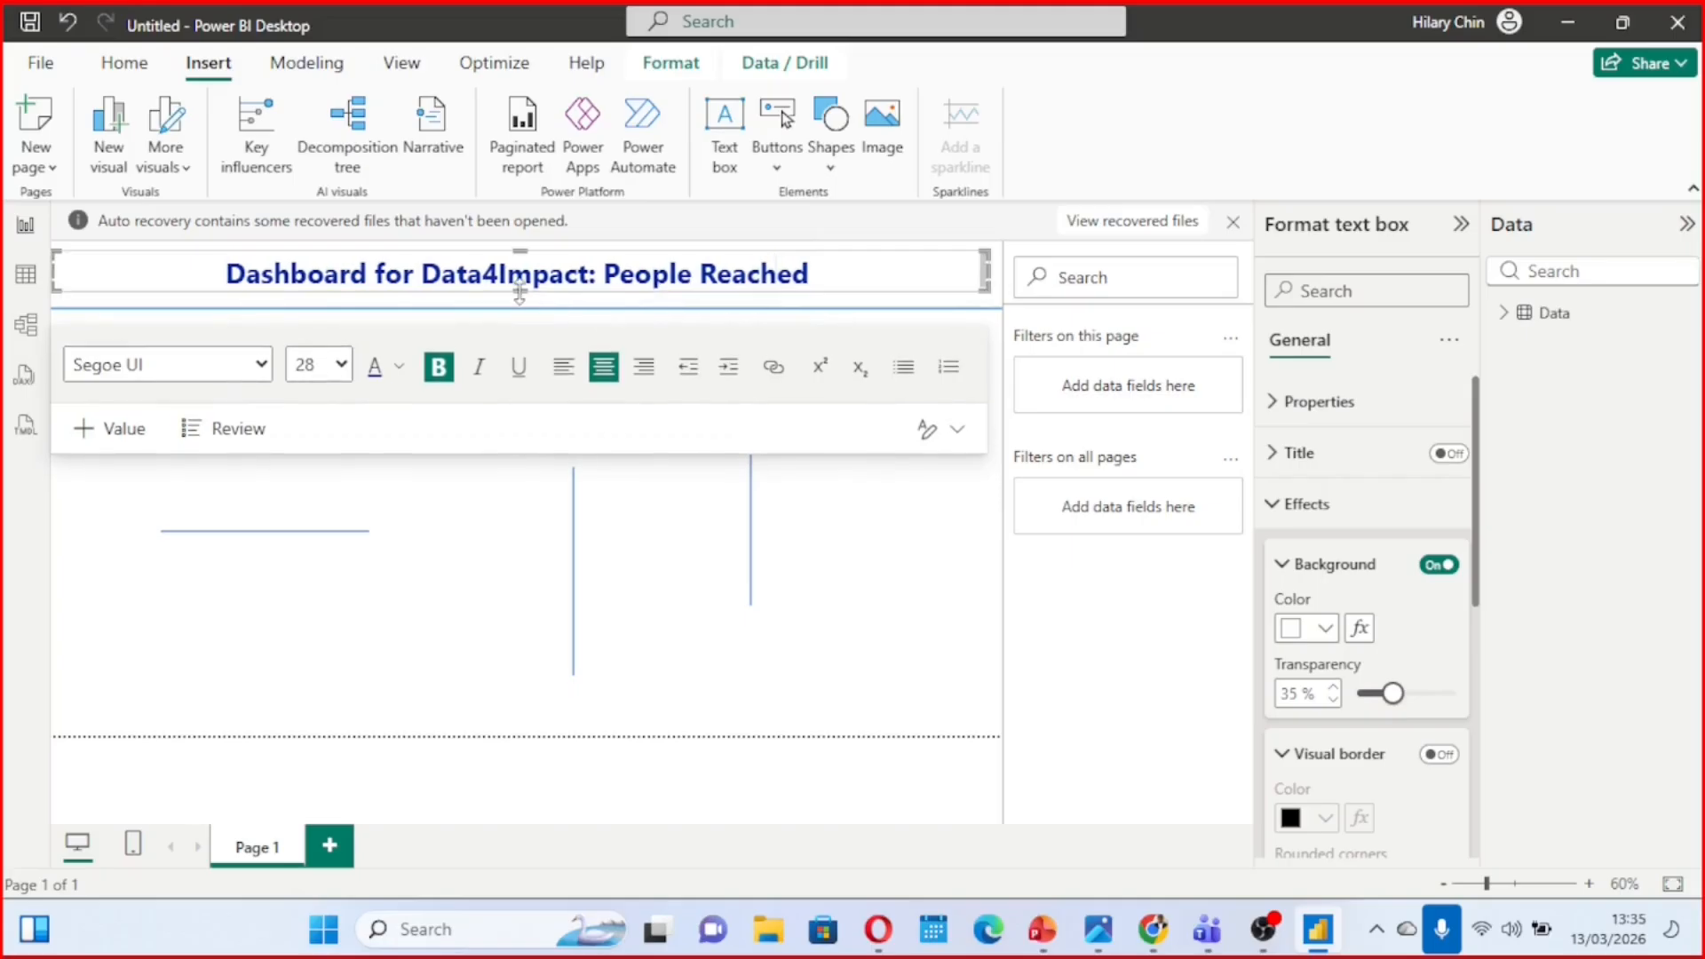
left_click(629, 308)
left_click_drag(626, 304, 632, 313)
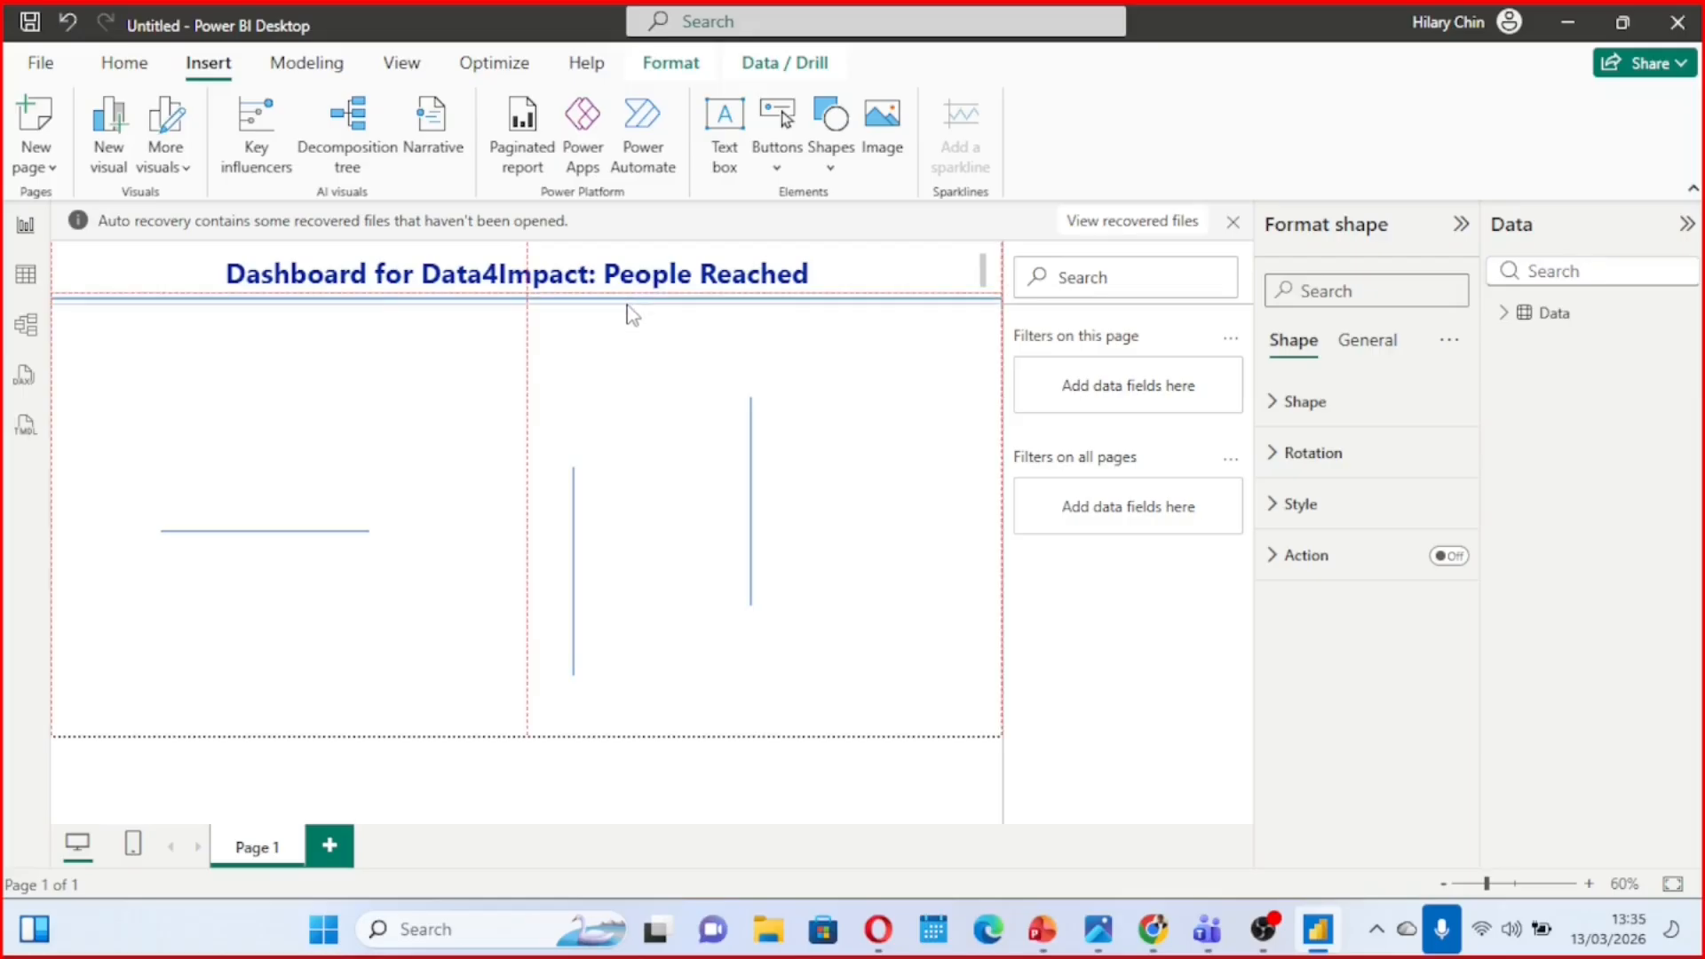
left_click_drag(627, 307, 627, 302)
Move the short horizontal line and both vertical lines towards the left side of the page, clearing the rest of the canvas
left_click(849, 410)
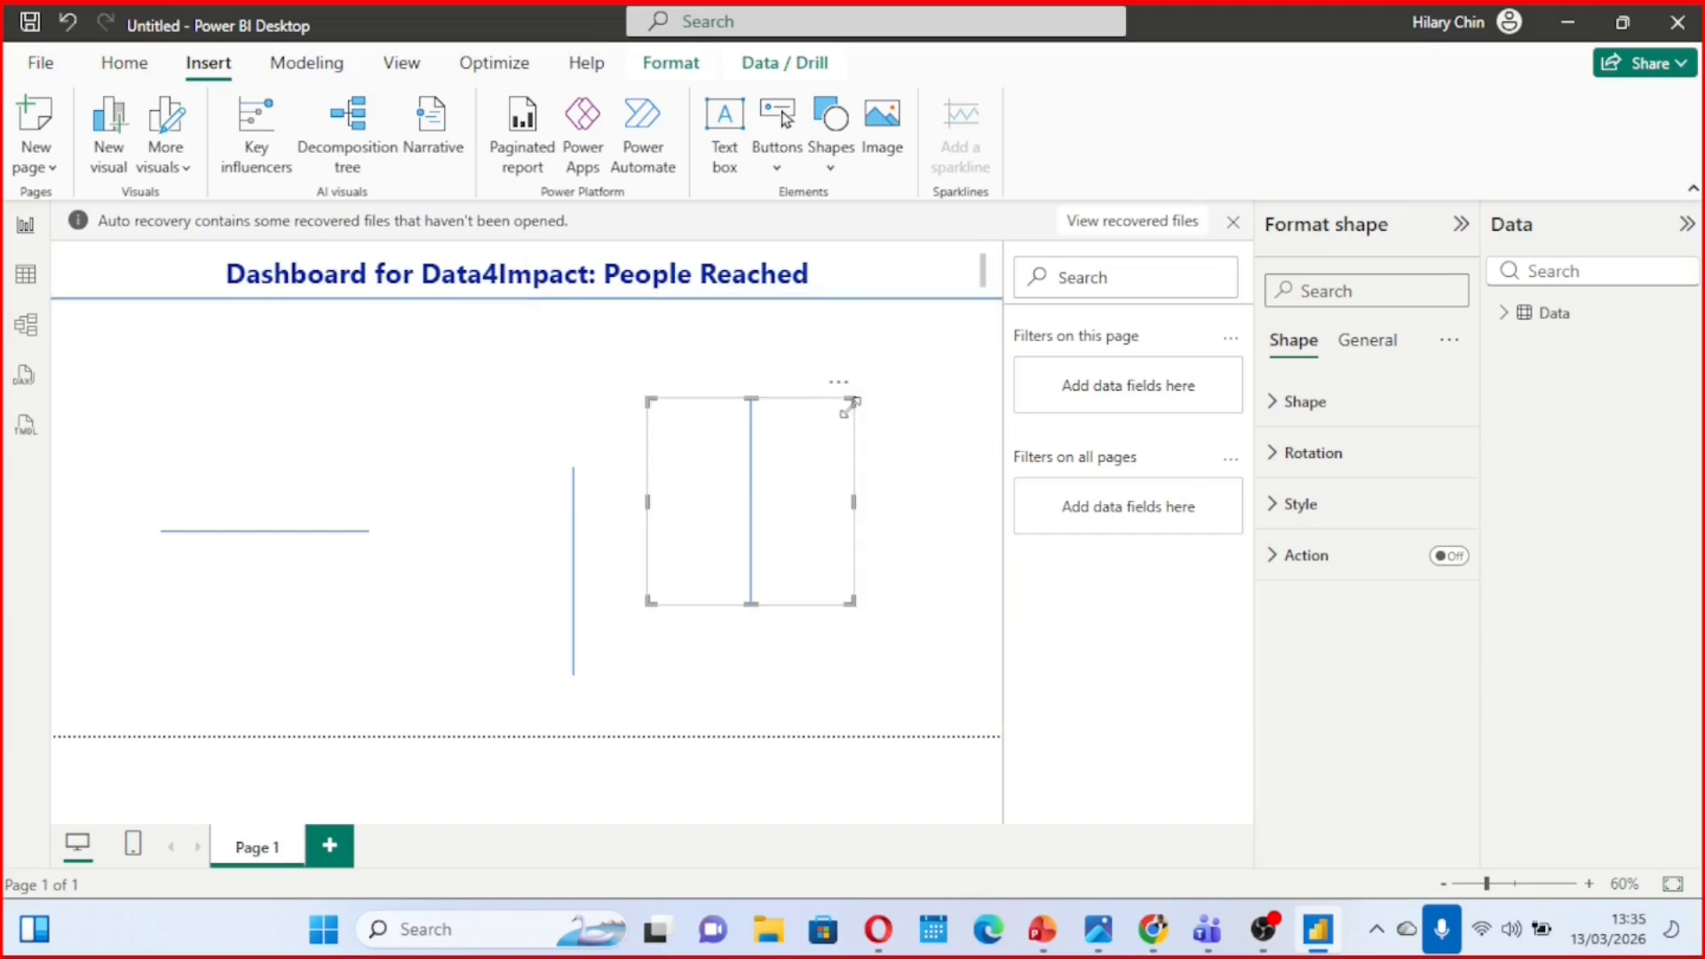
left_click(327, 514)
left_click_drag(328, 514, 276, 528)
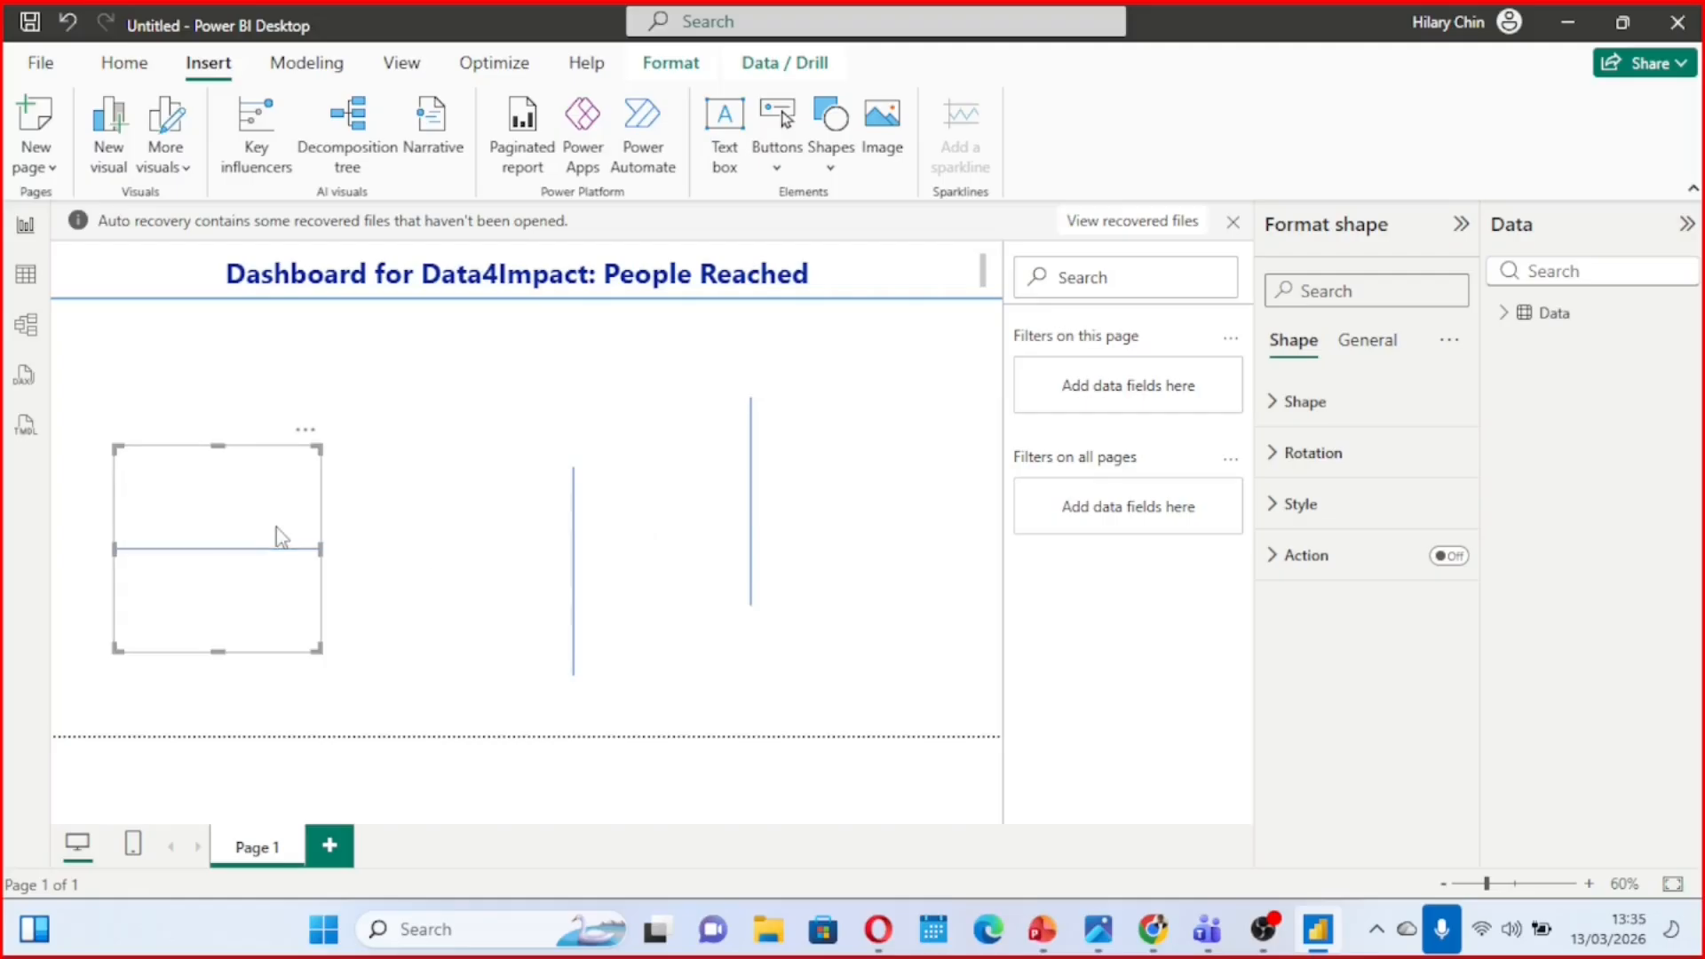
left_click_drag(603, 571, 503, 569)
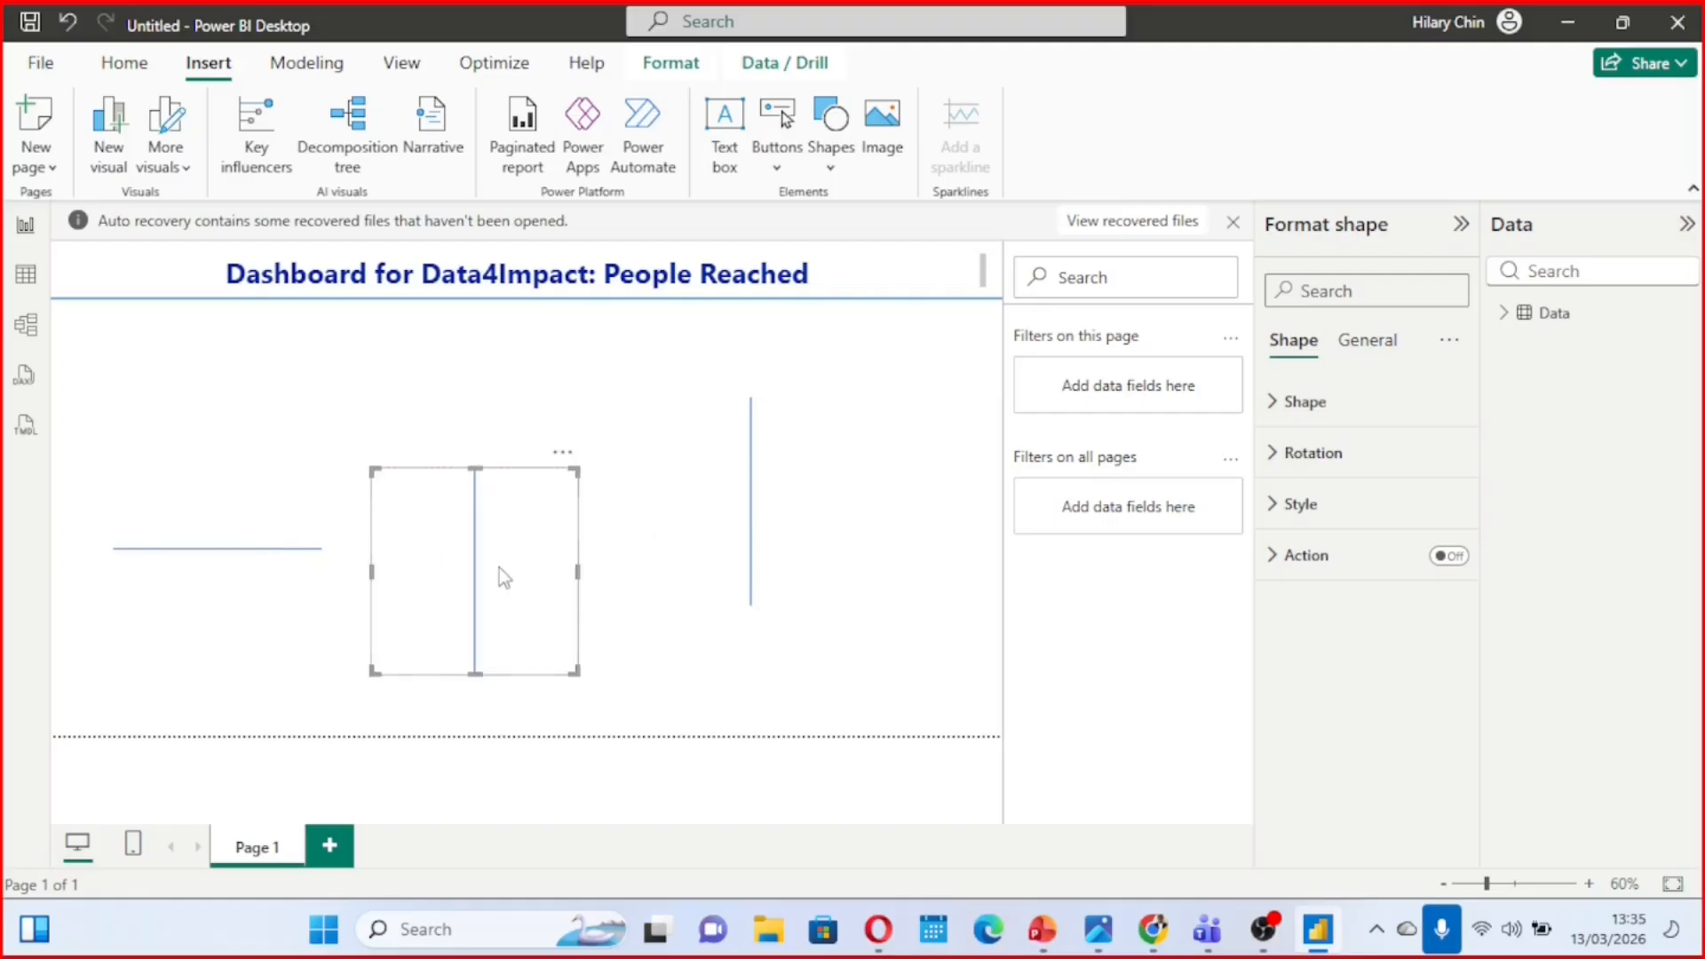
left_click_drag(539, 506, 217, 433)
left_click(712, 435)
left_click_drag(749, 449, 351, 508)
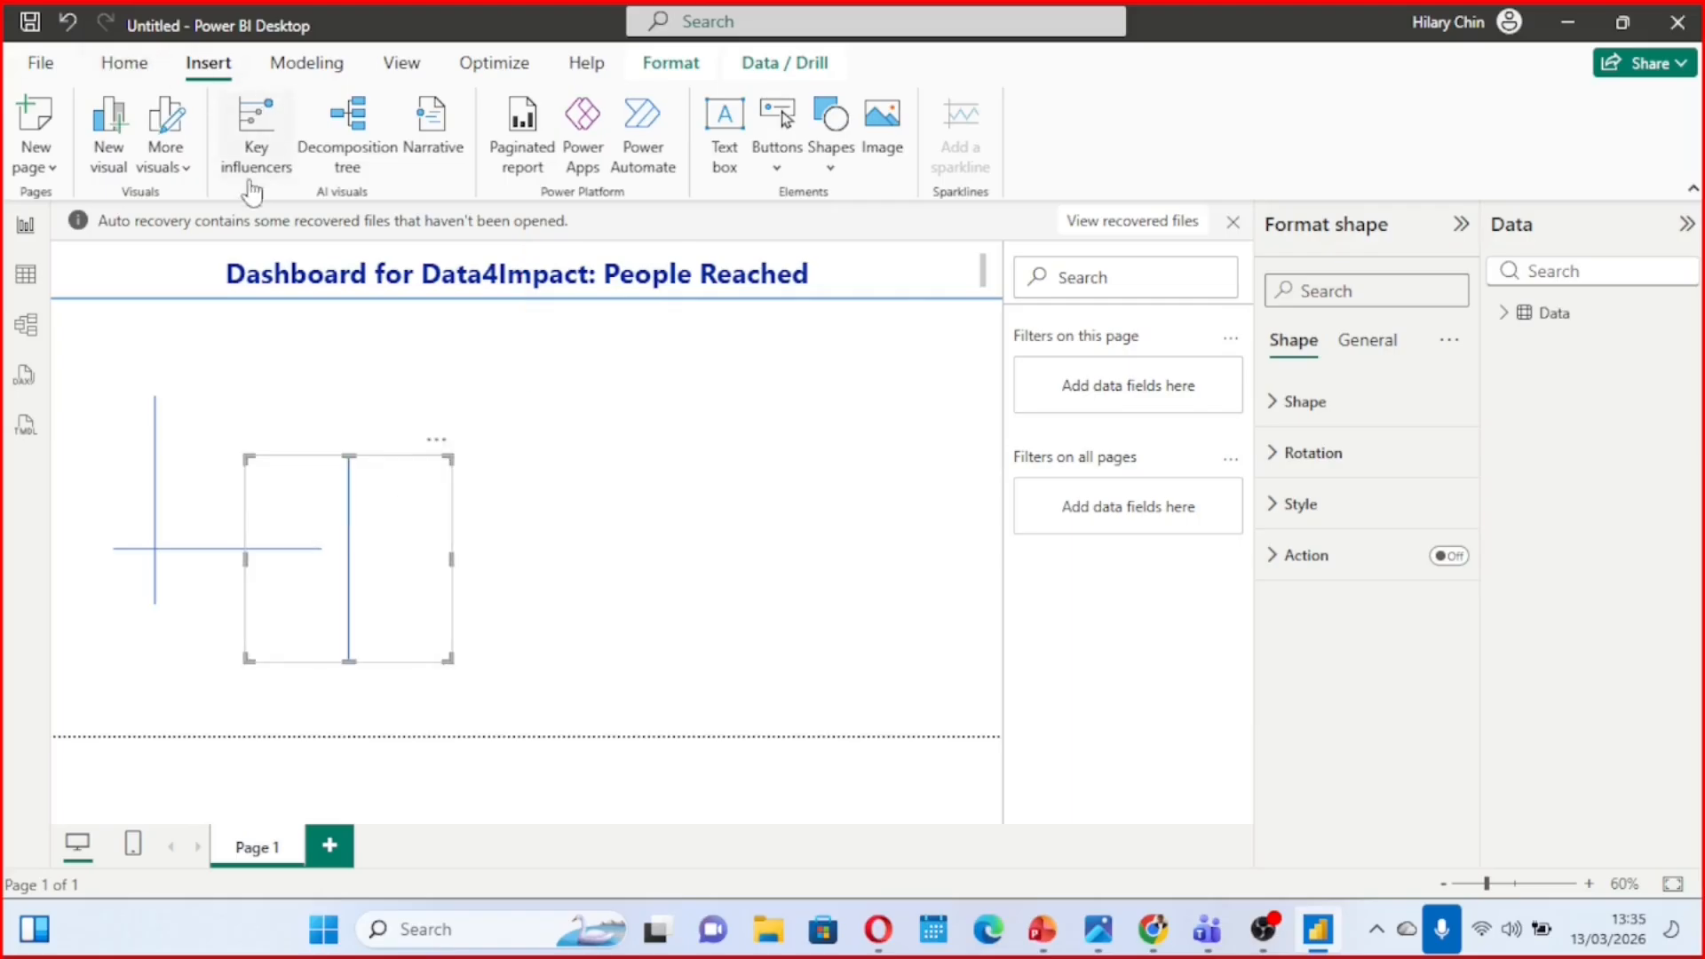
Insert an image on the page and load MatchLocal.png from the Desktop into it
left_click(882, 151)
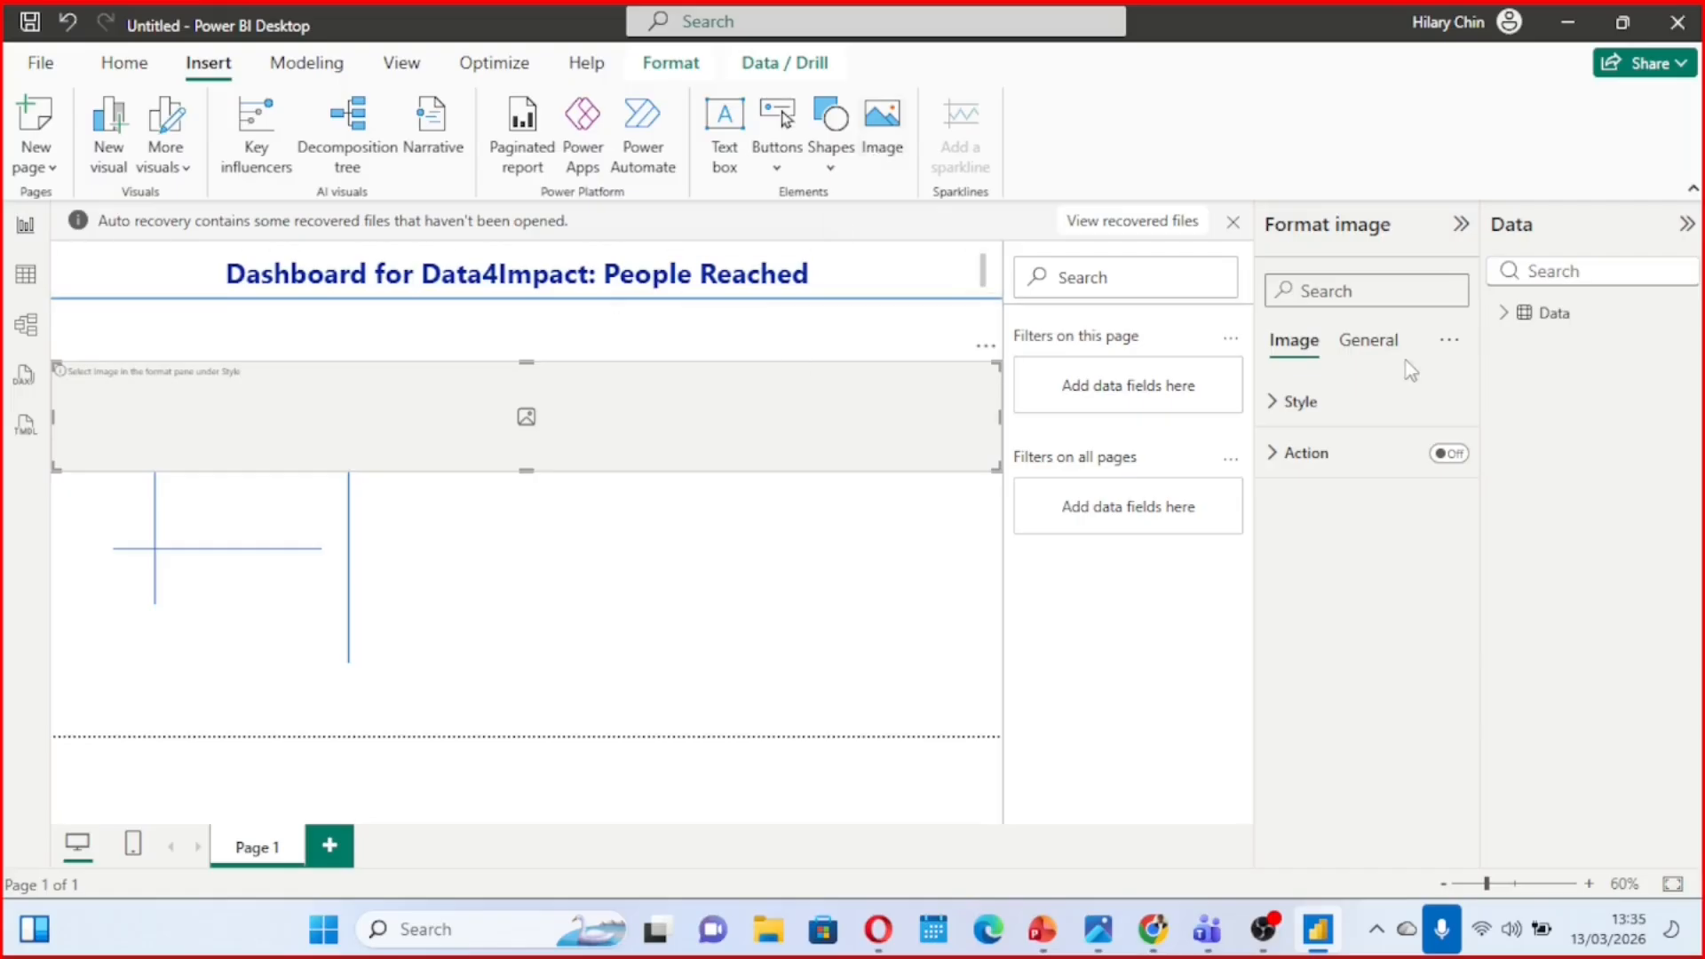
left_click(1278, 410)
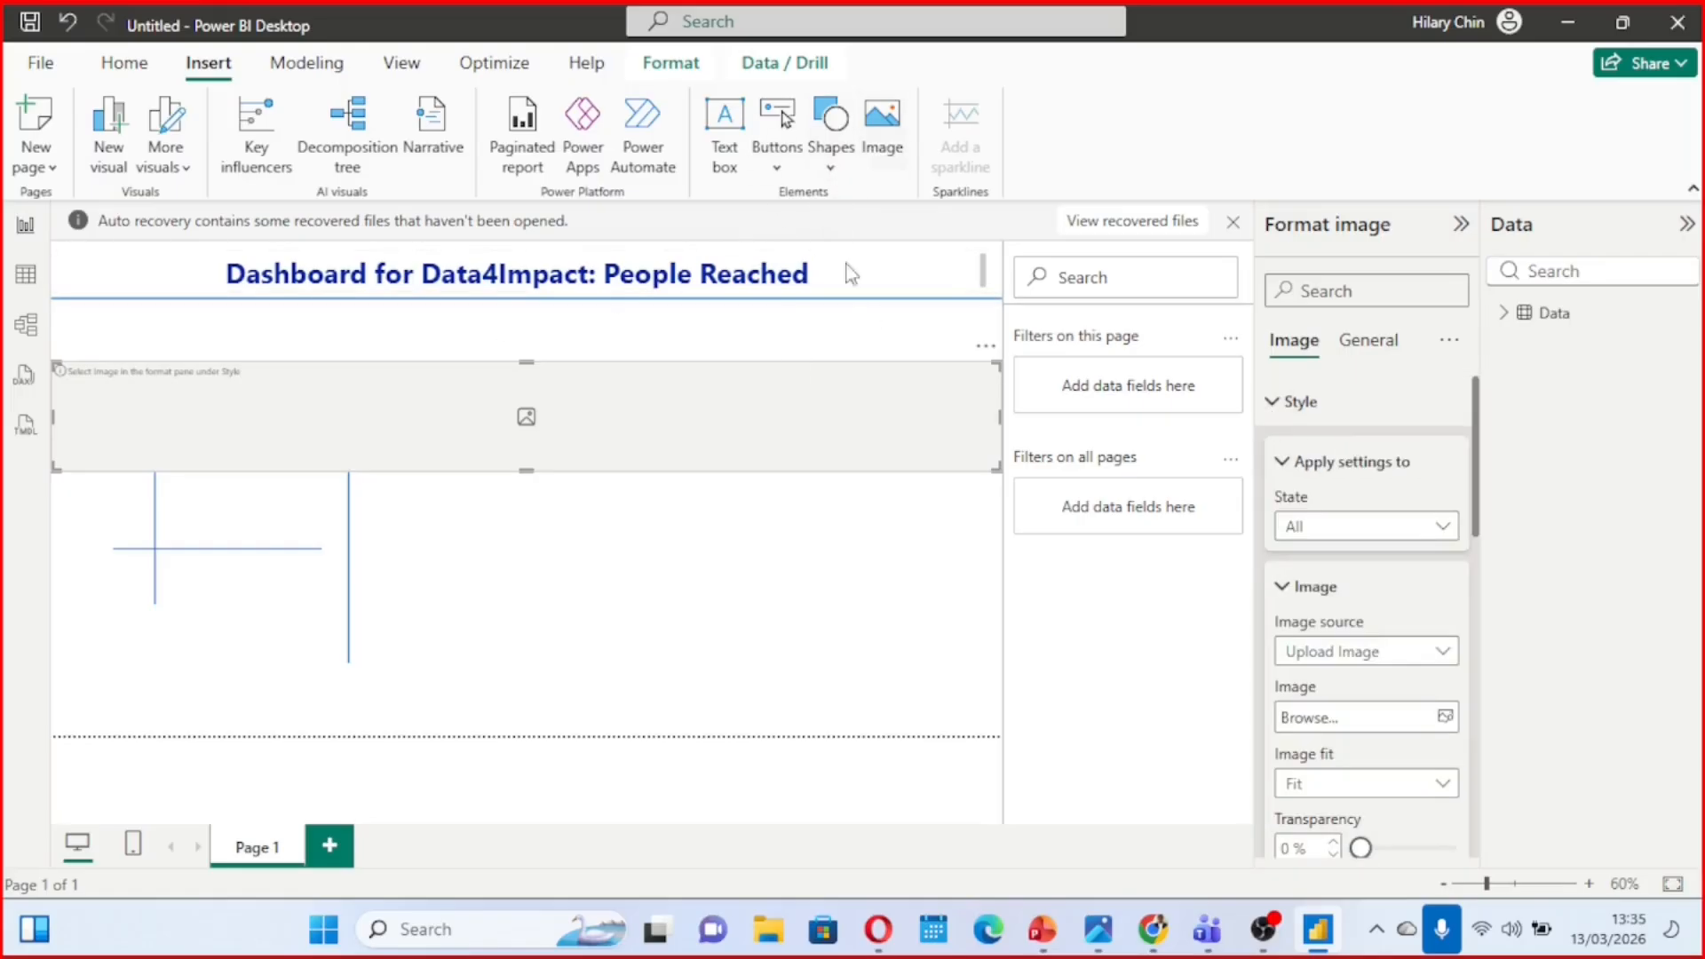
left_click(1334, 719)
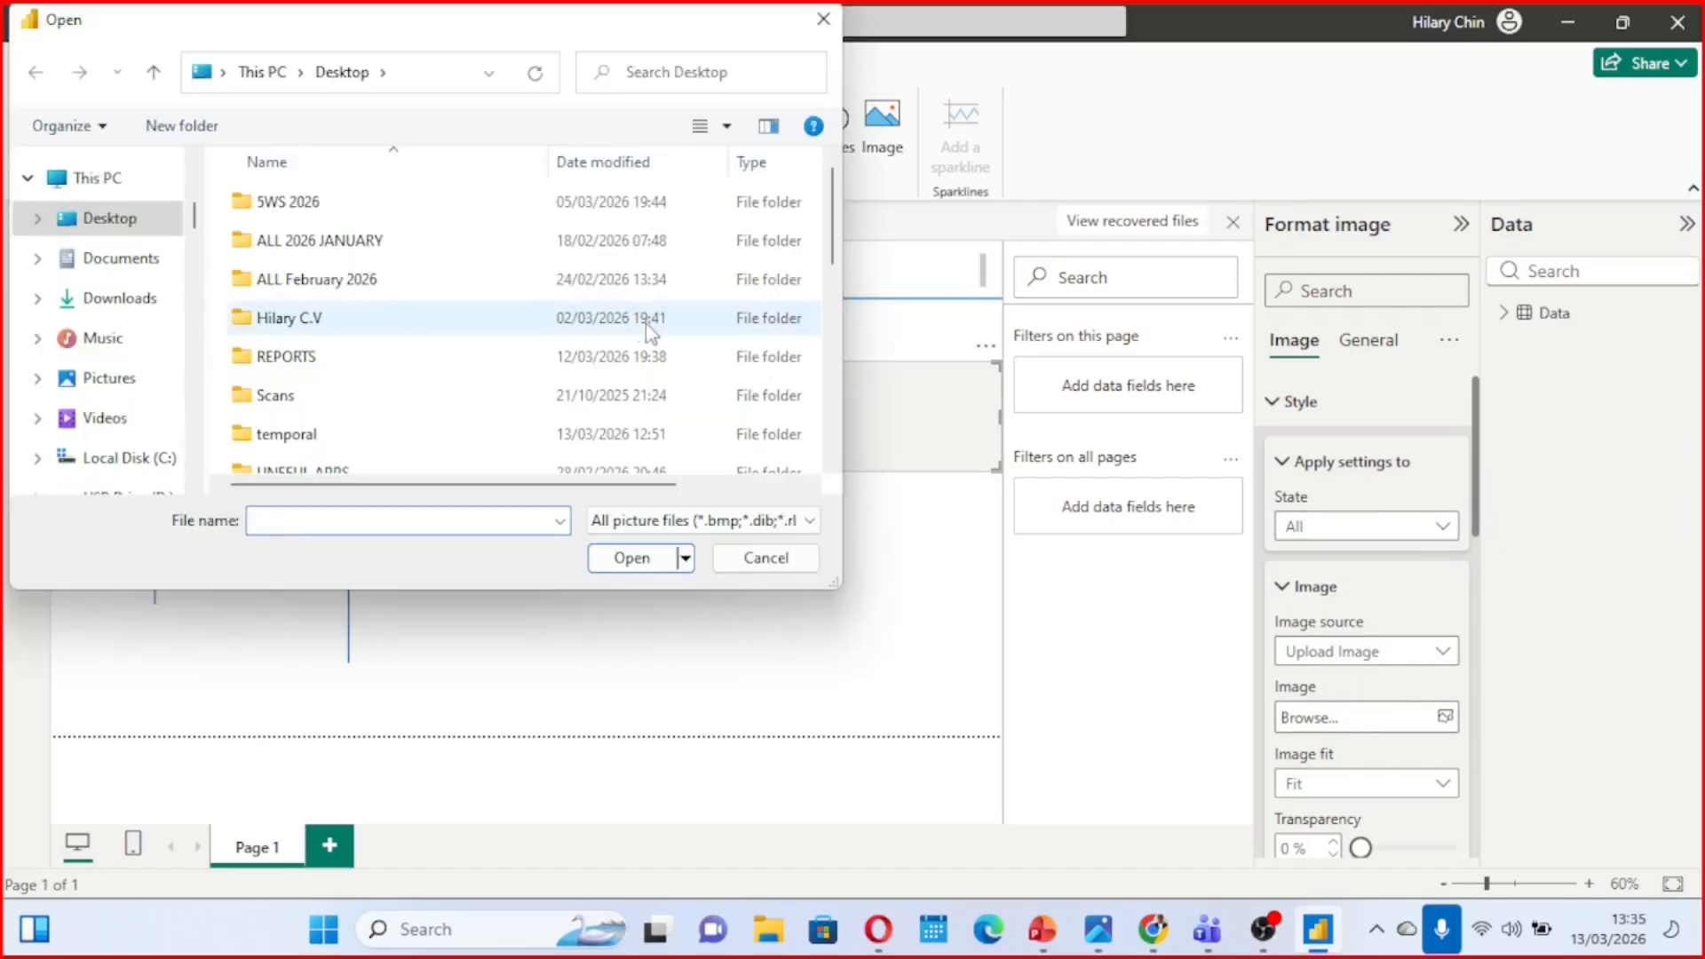
scroll(641, 329, "down", 5)
left_click(399, 345)
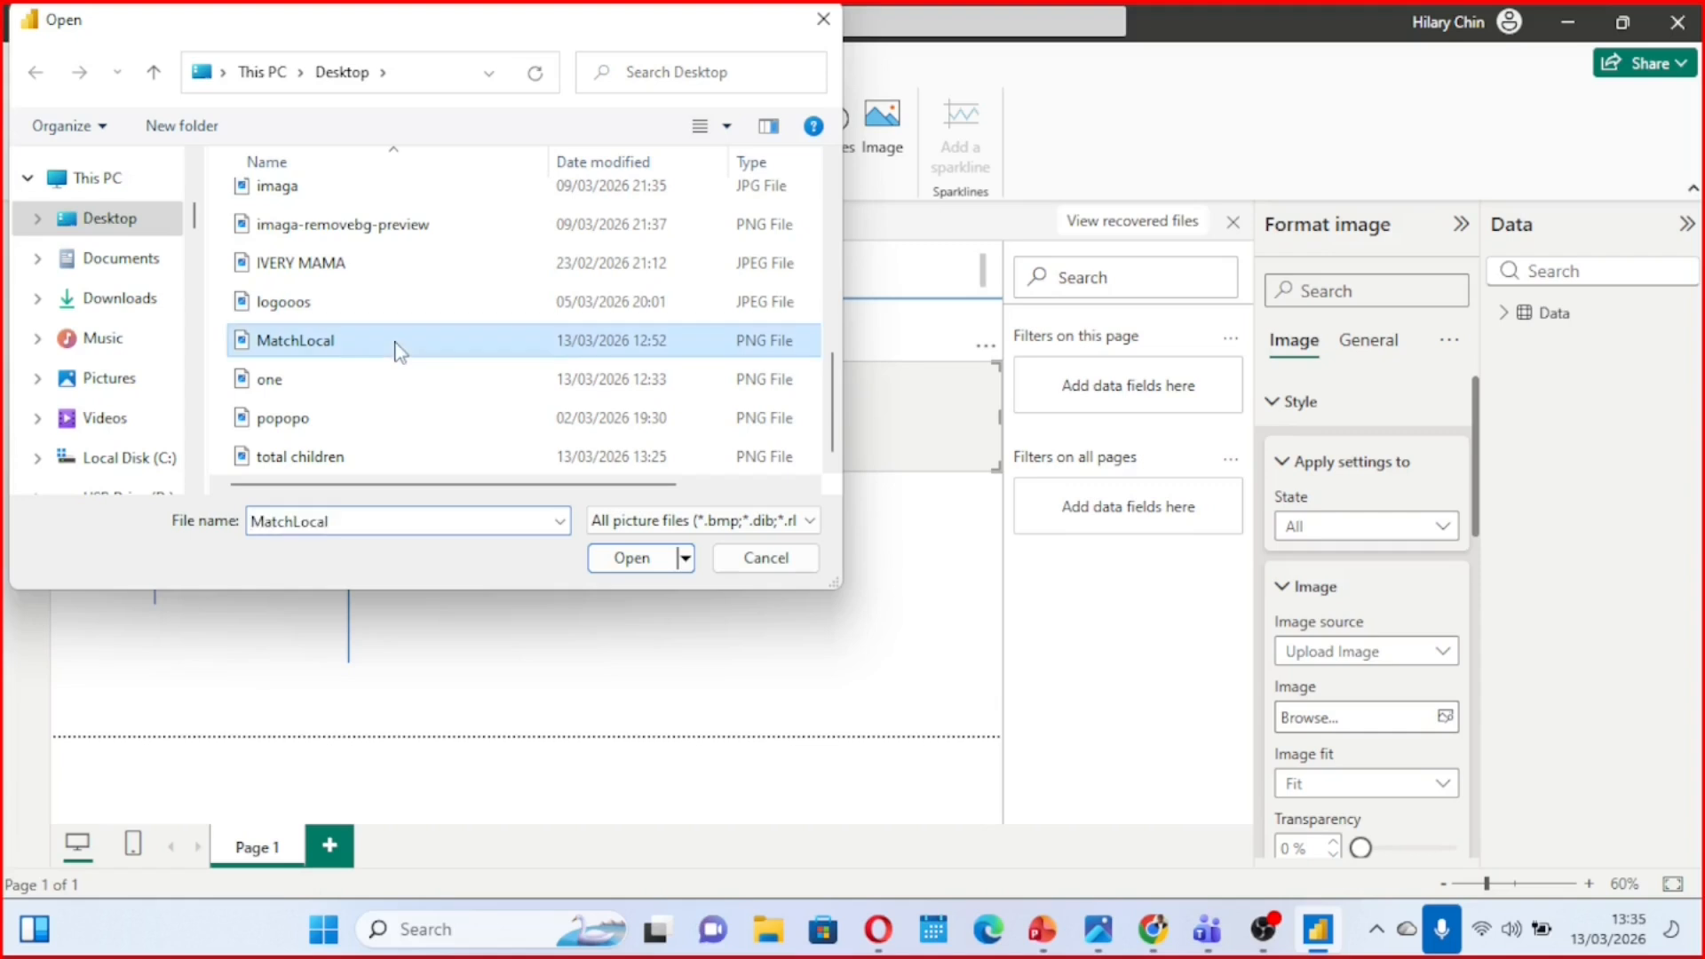
left_click(613, 561)
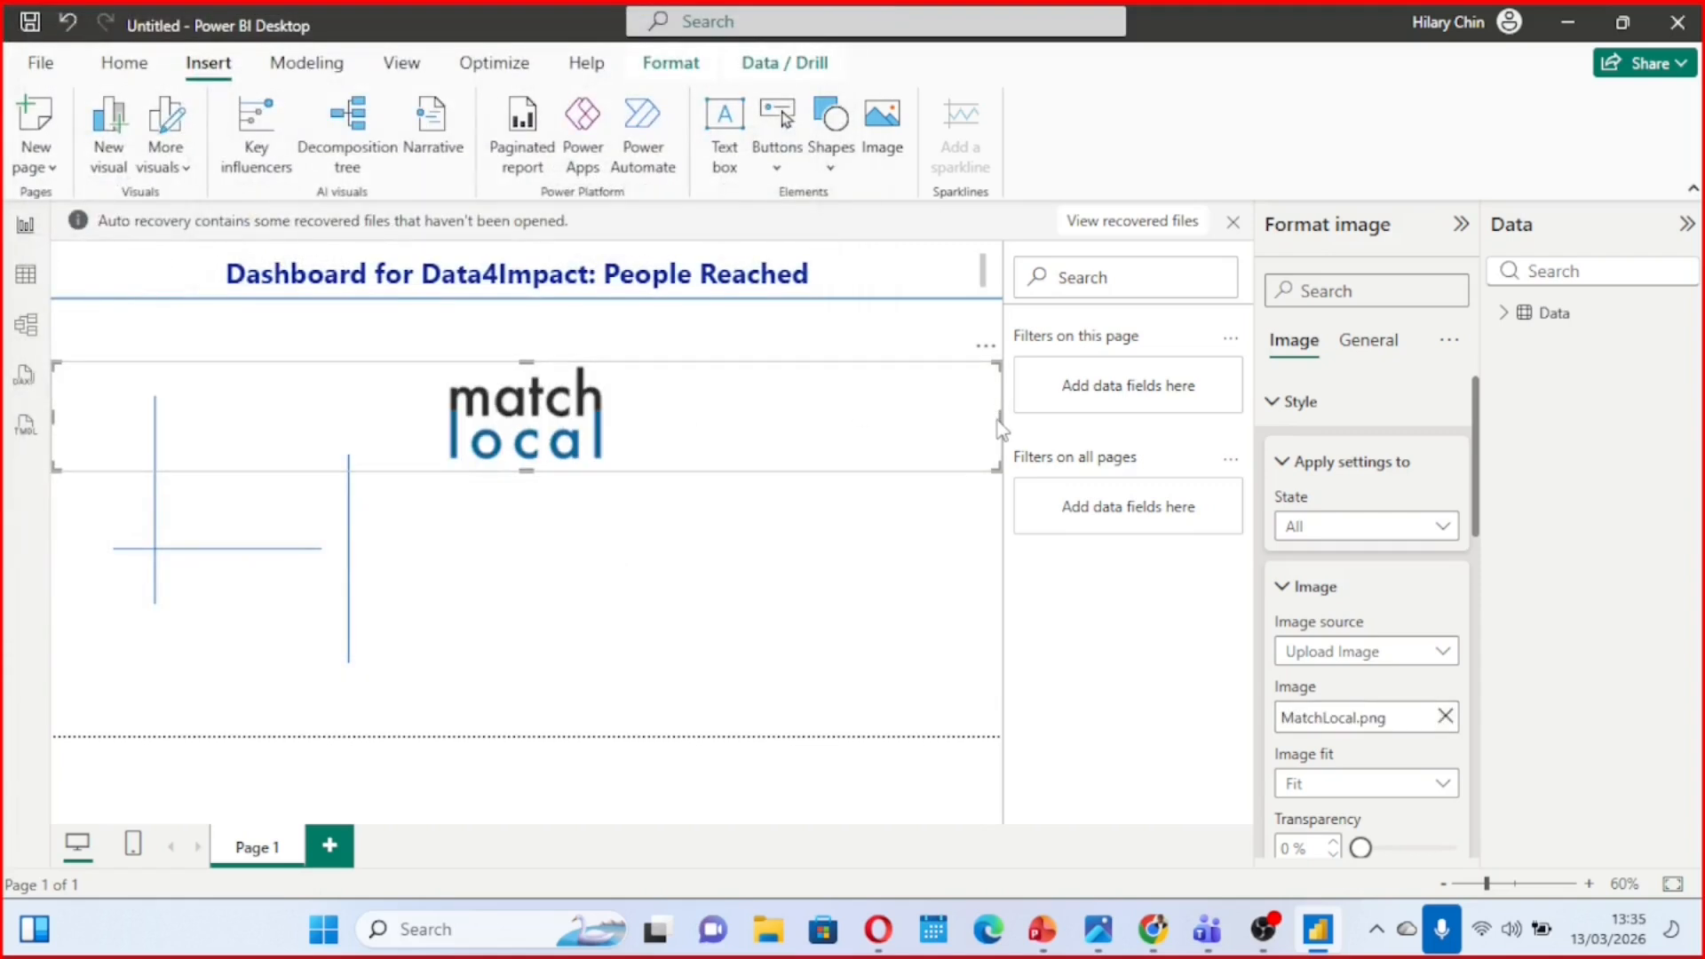
Shrink the Match Local logo into the header left of the title, lowering the header divider so the logo fits fully above it
left_click_drag(1001, 413, 119, 286)
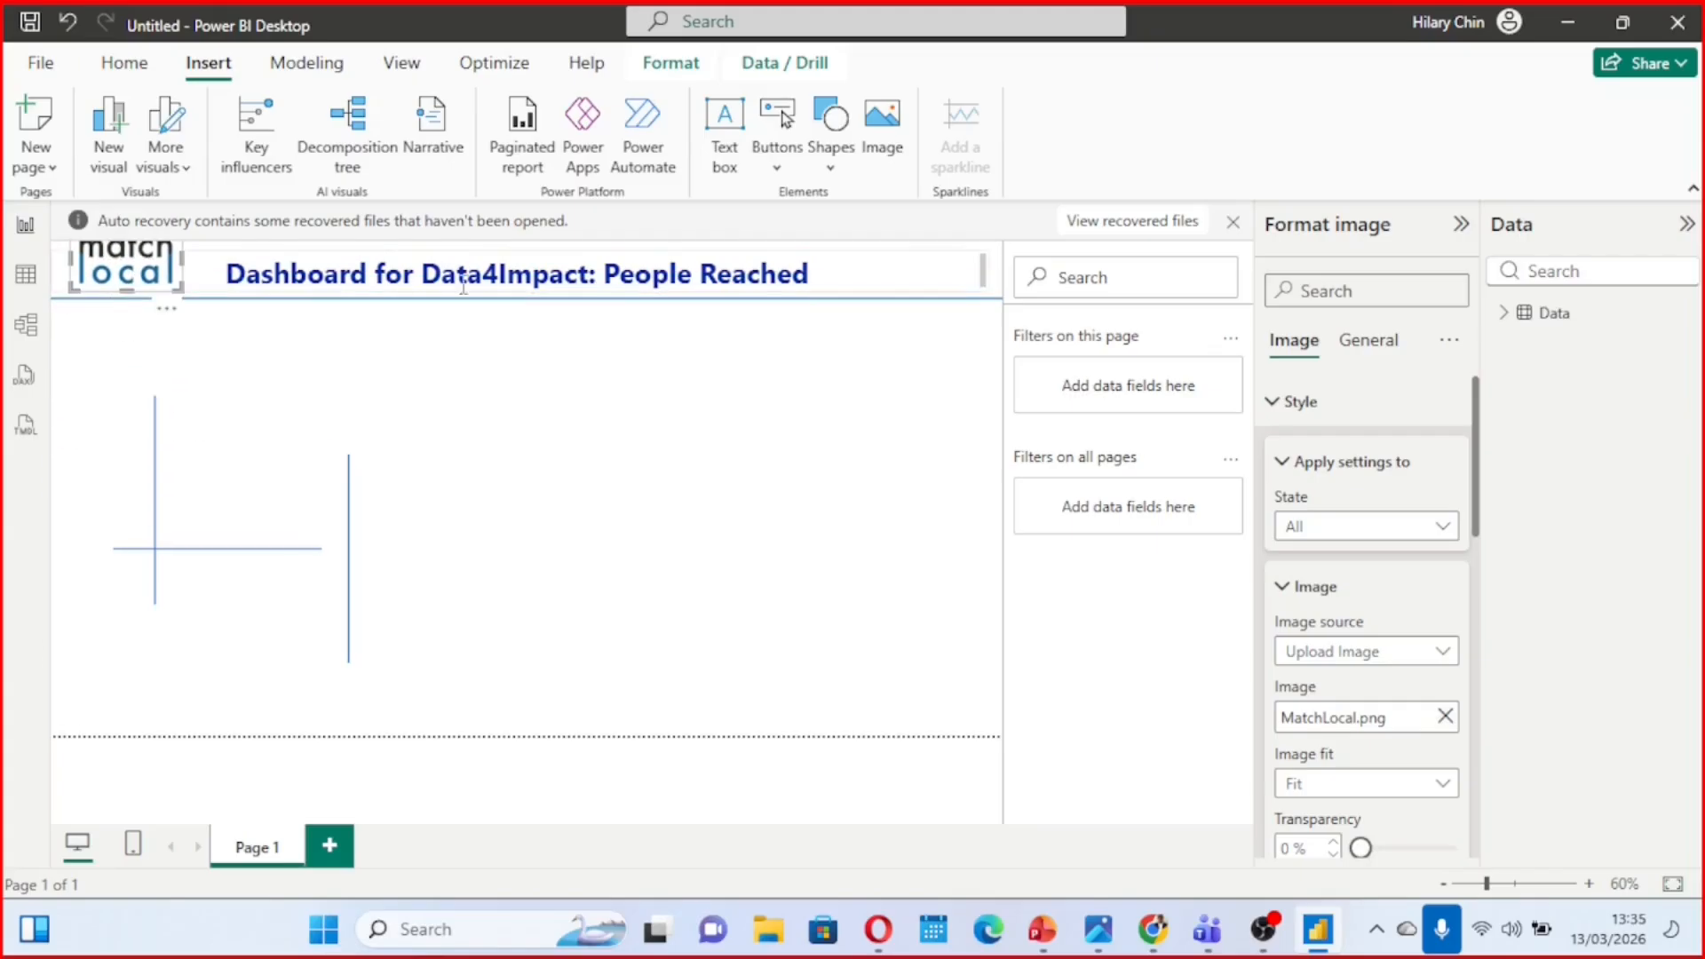
left_click(498, 303)
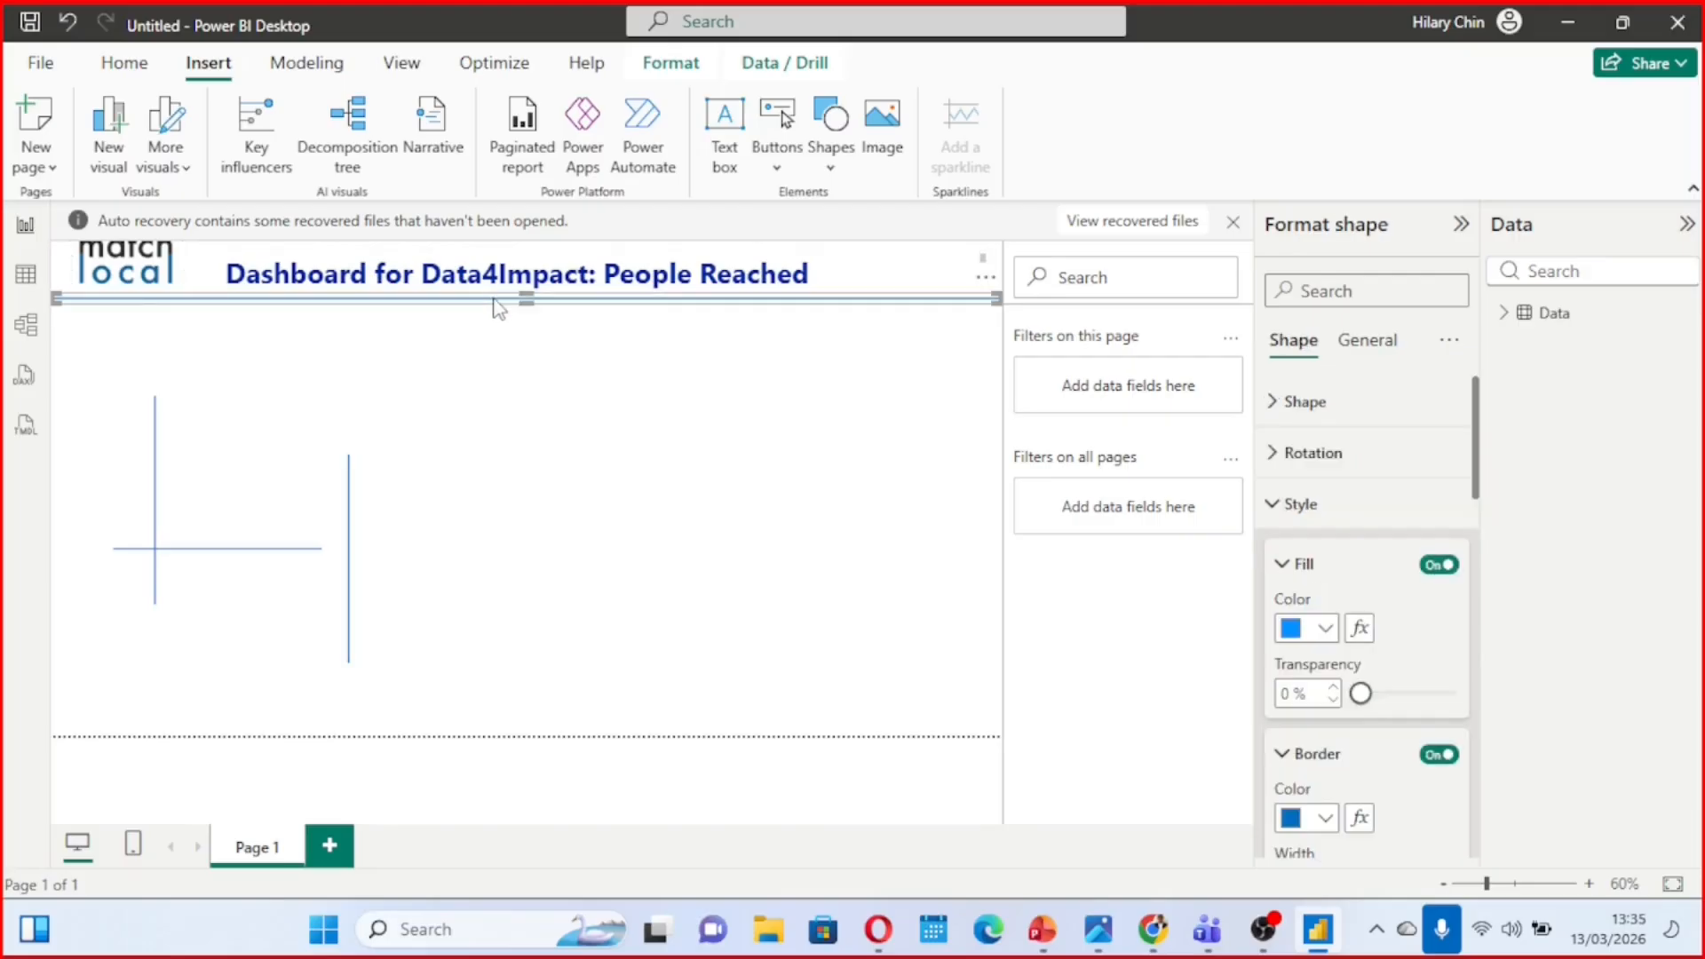
left_click_drag(493, 303, 494, 309)
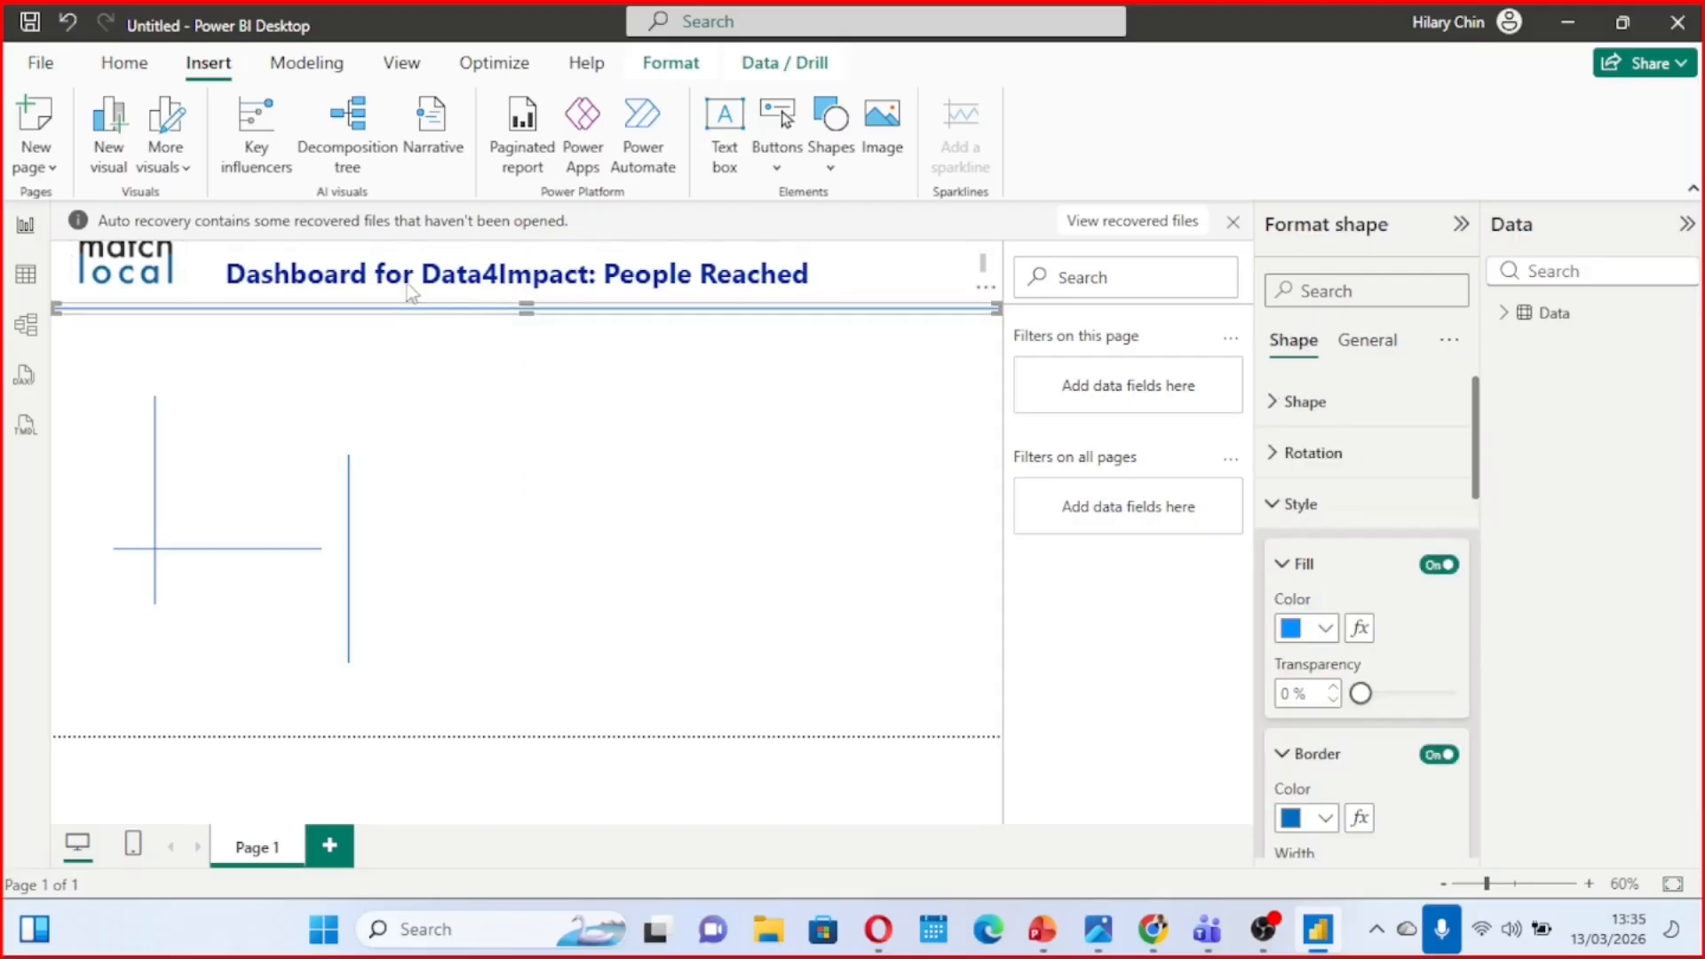
left_click(153, 283)
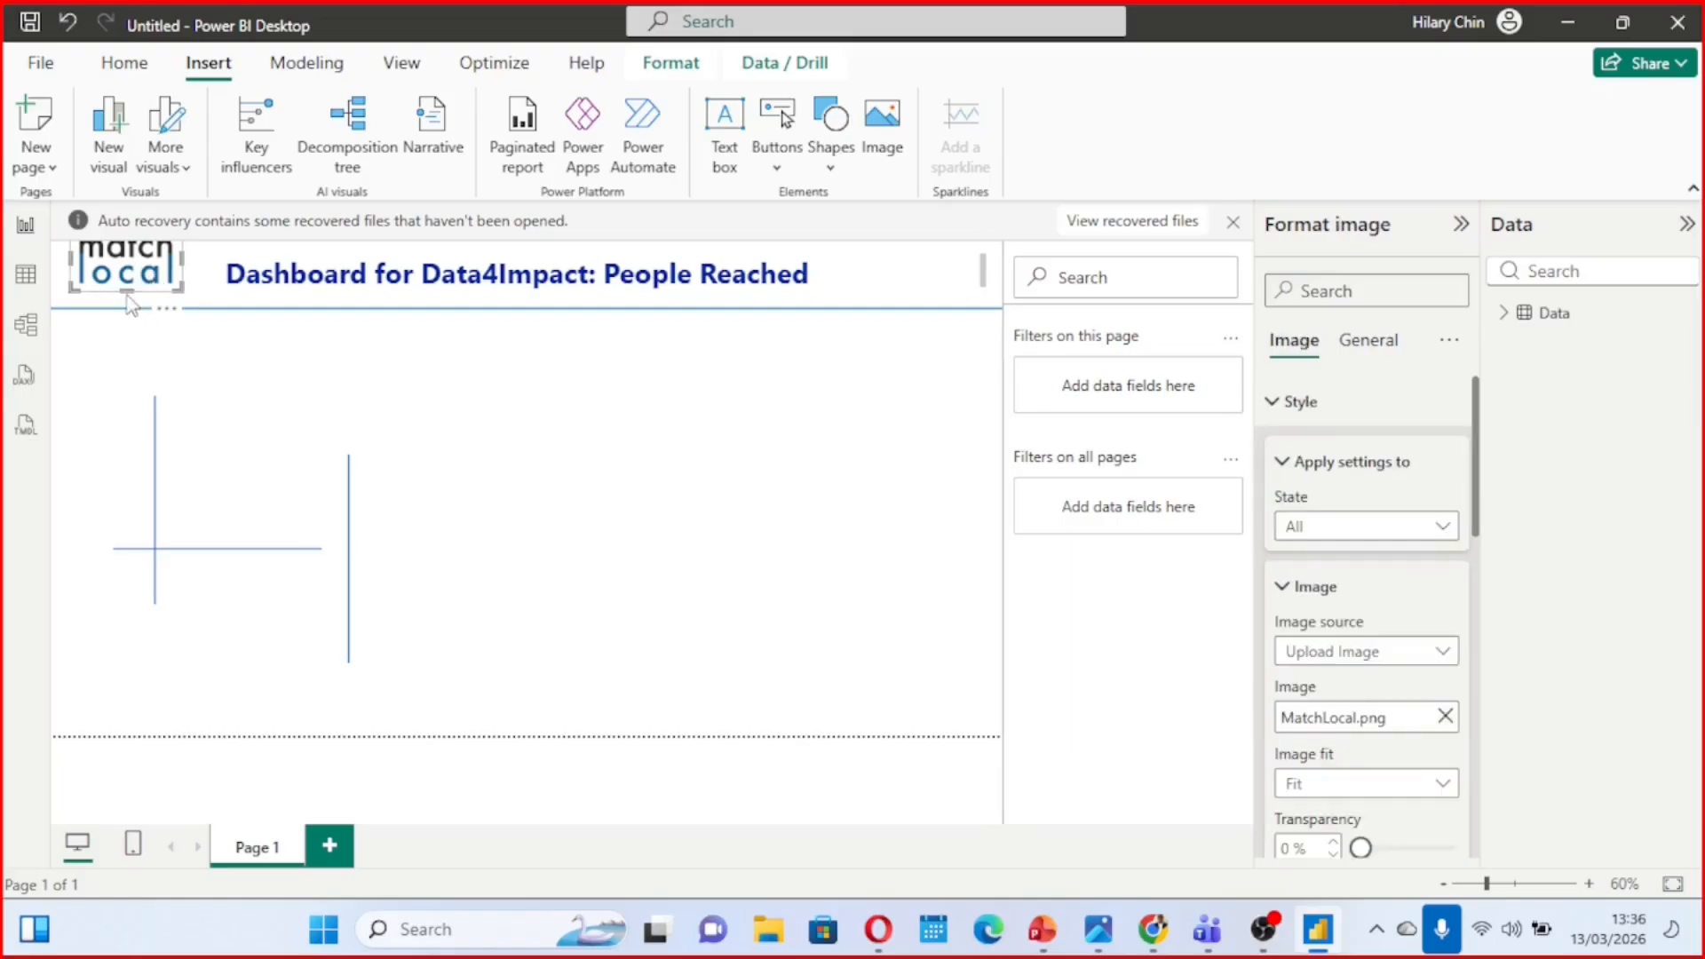
left_click_drag(126, 288, 131, 305)
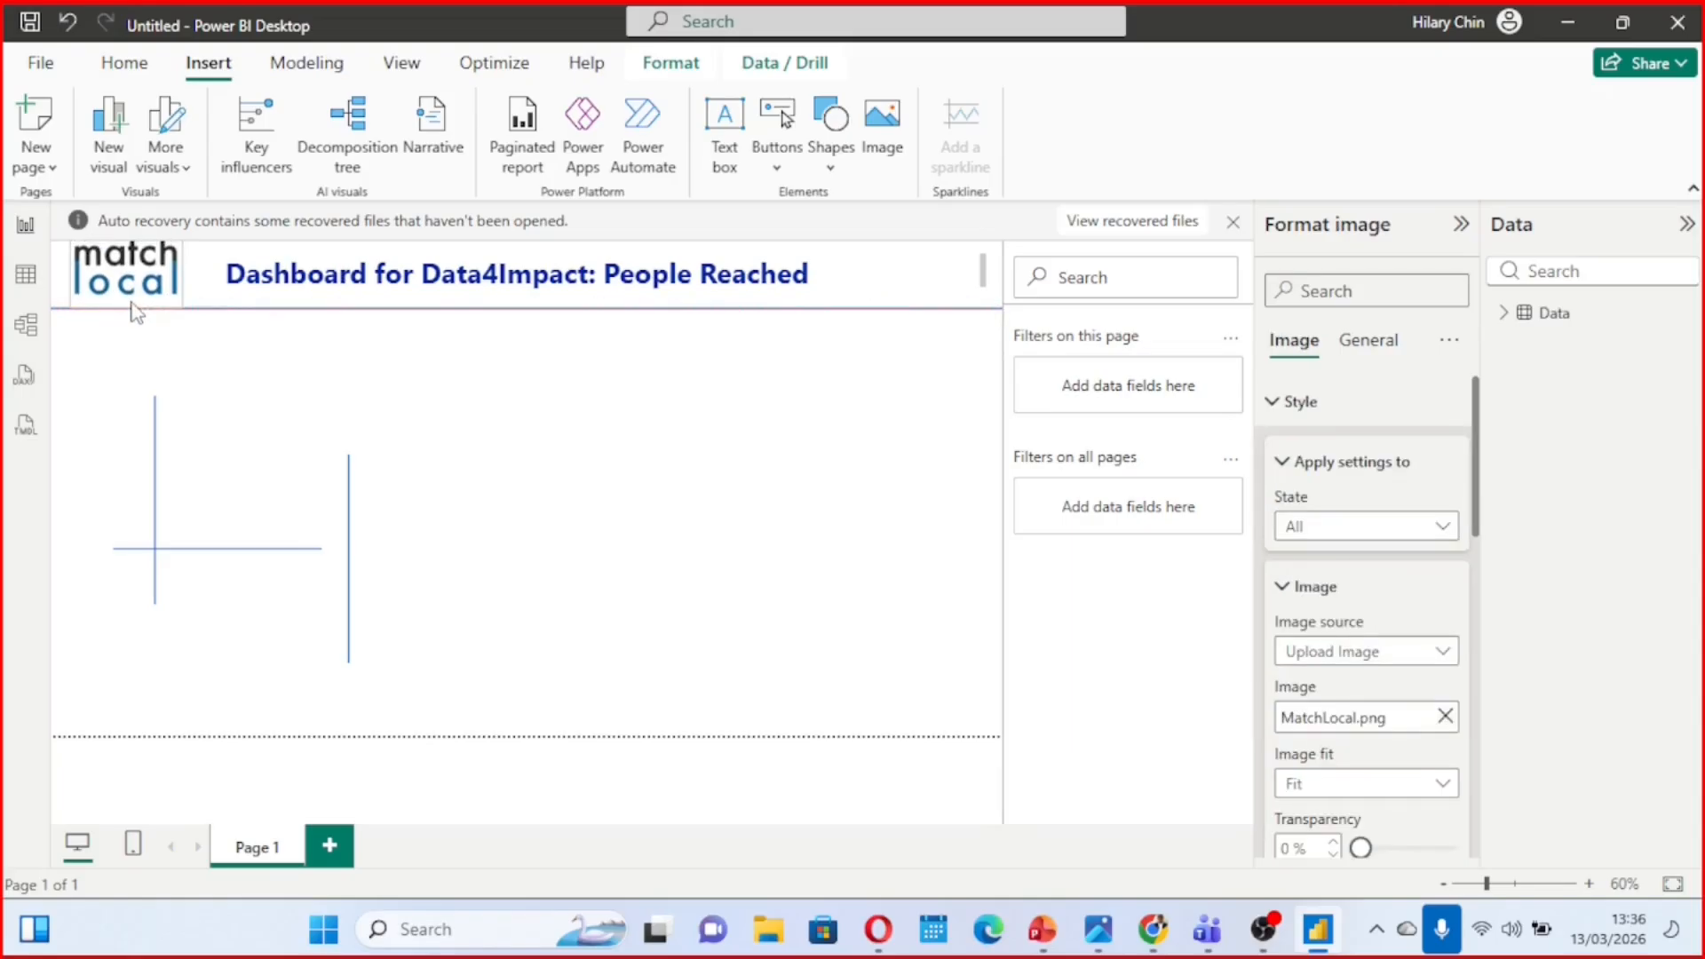
left_click(493, 430)
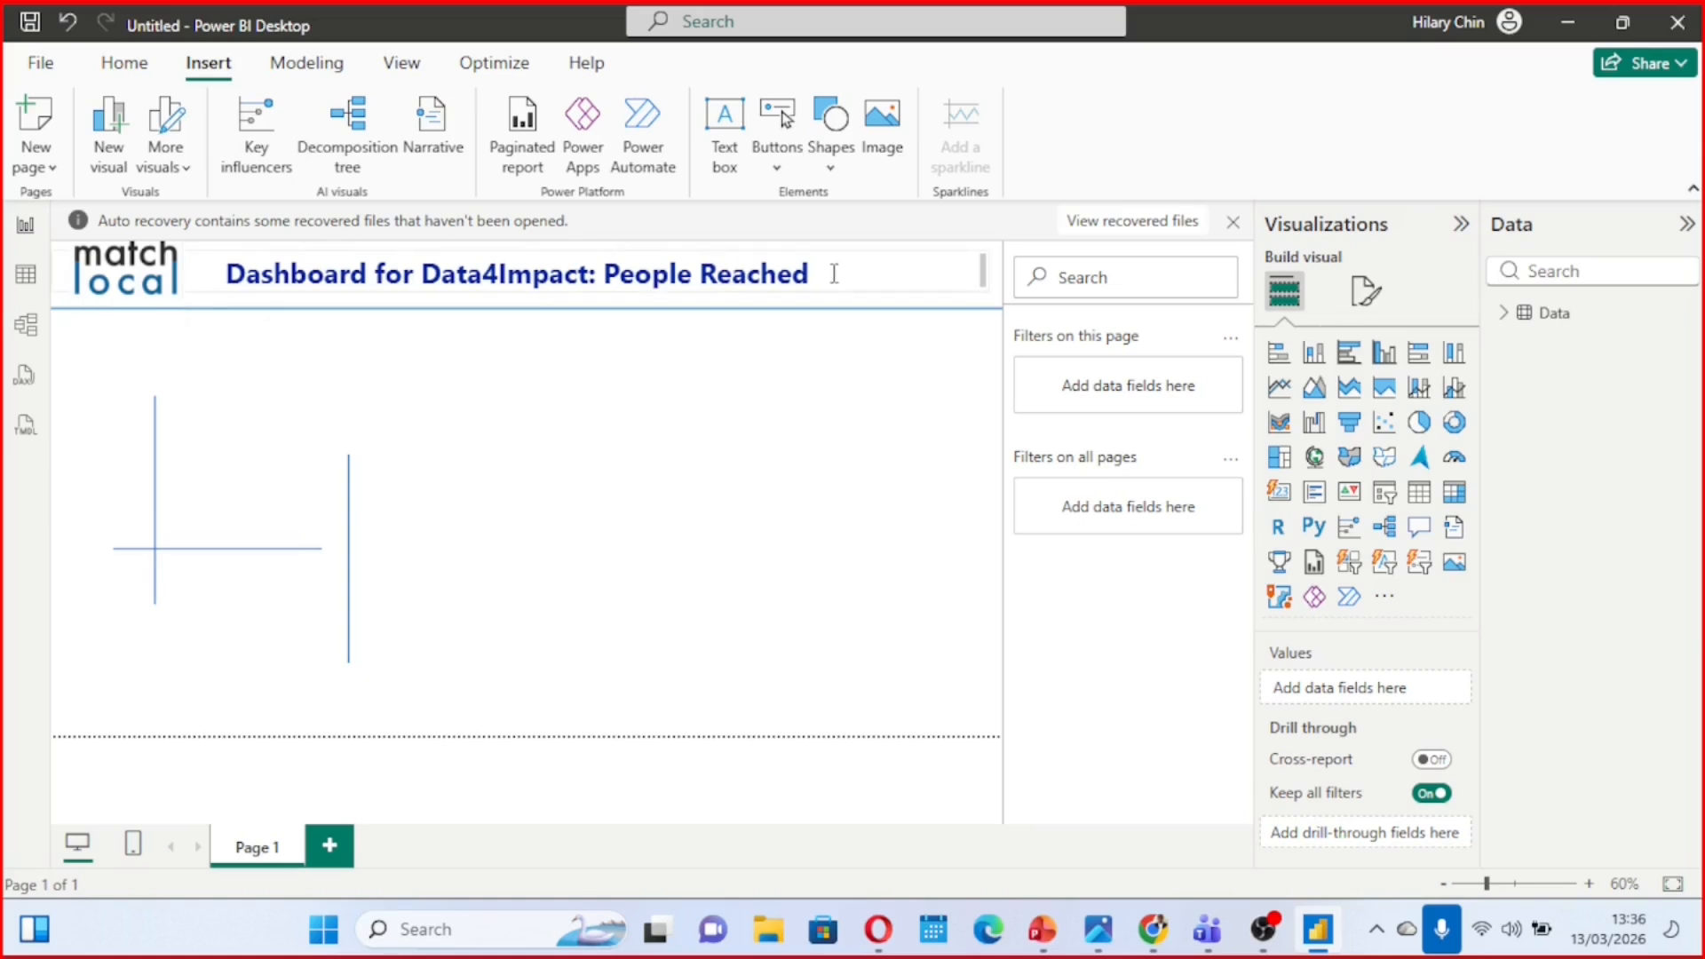
left_click_drag(825, 274, 224, 278)
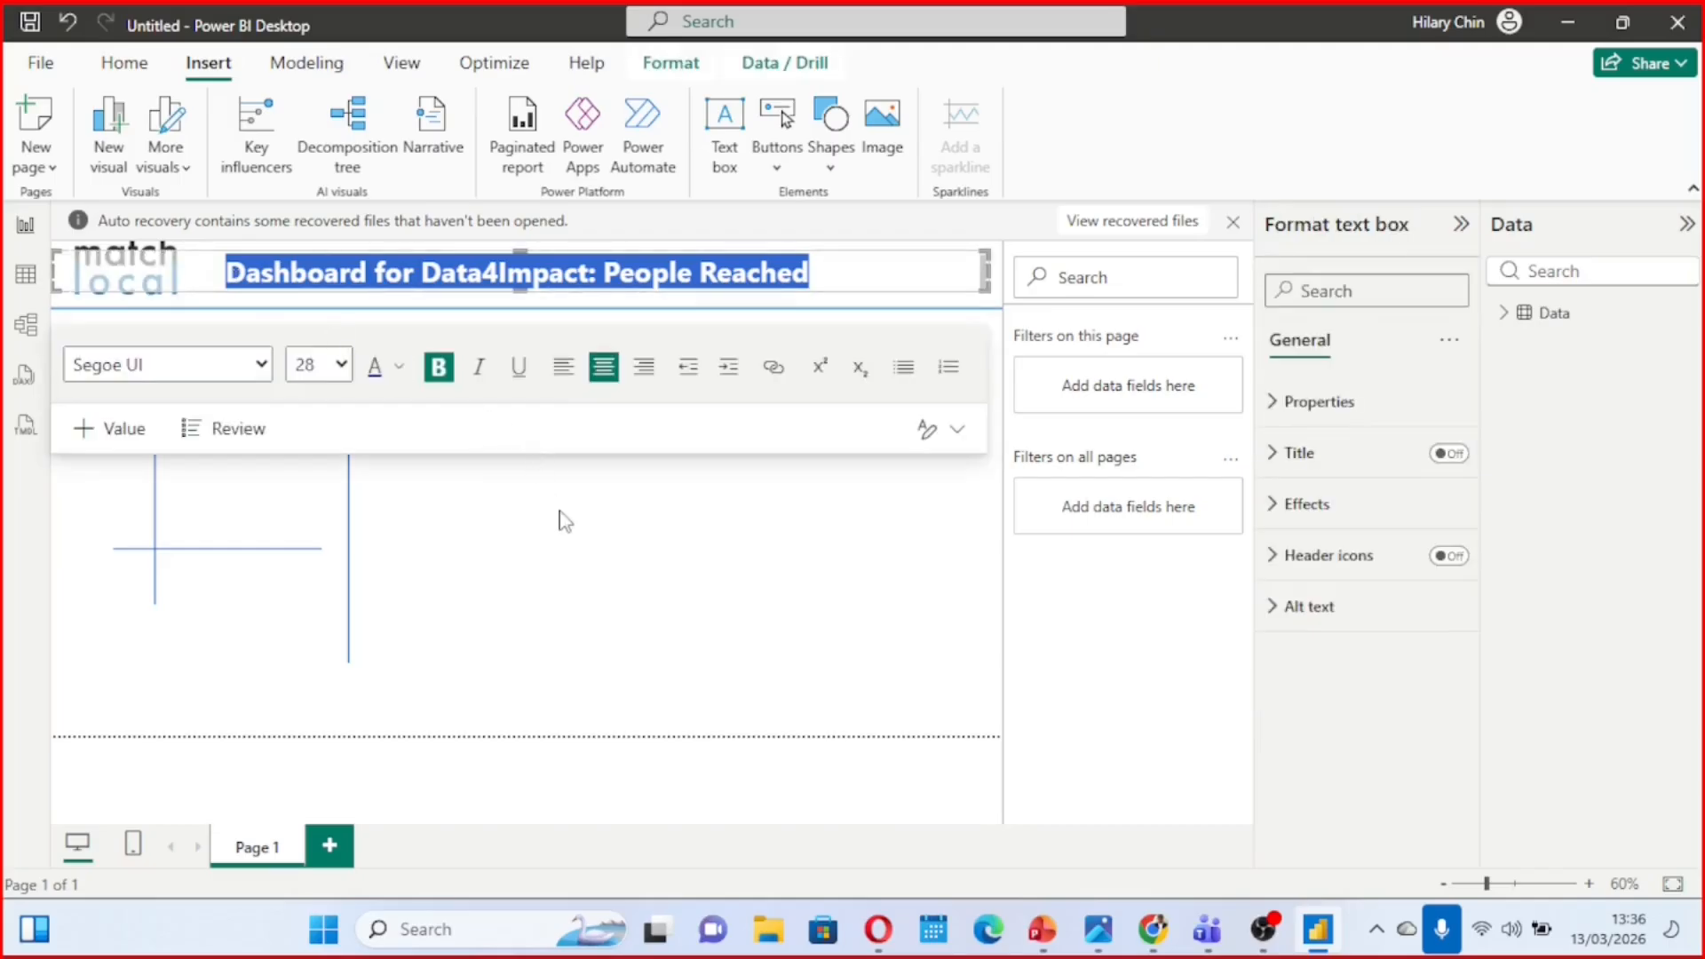
left_click(565, 522)
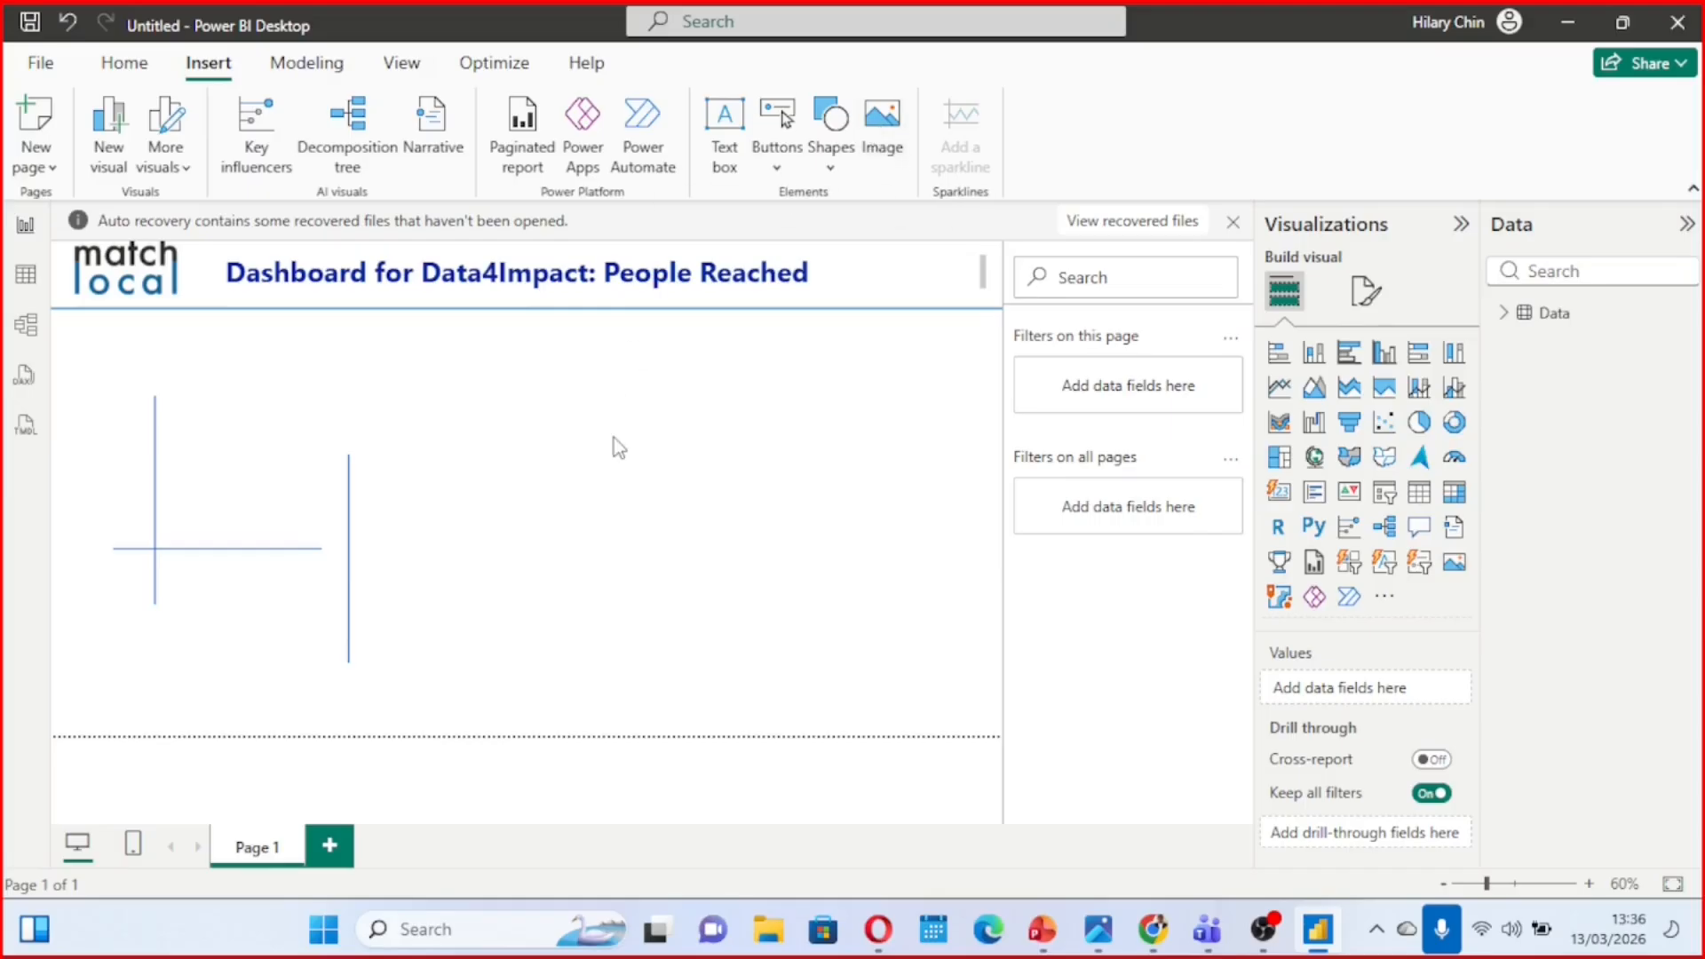
Insert a second image placeholder on the page and look through the Desktop pictures for its source file
left_click(882, 133)
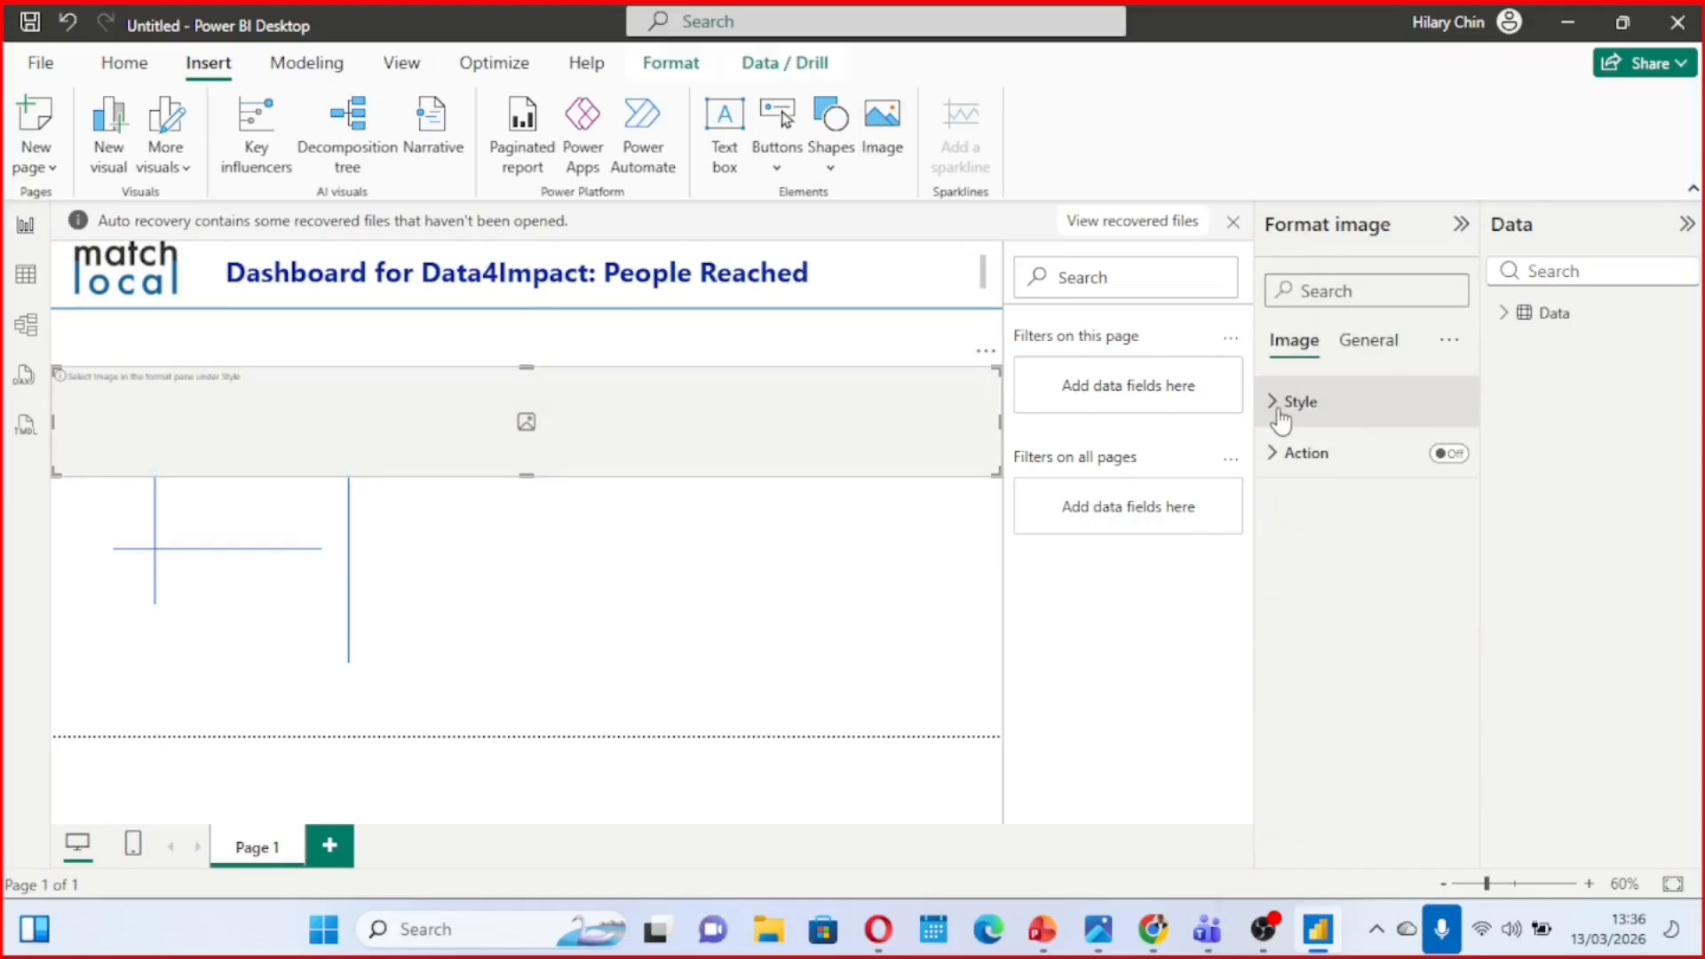
left_click(1280, 416)
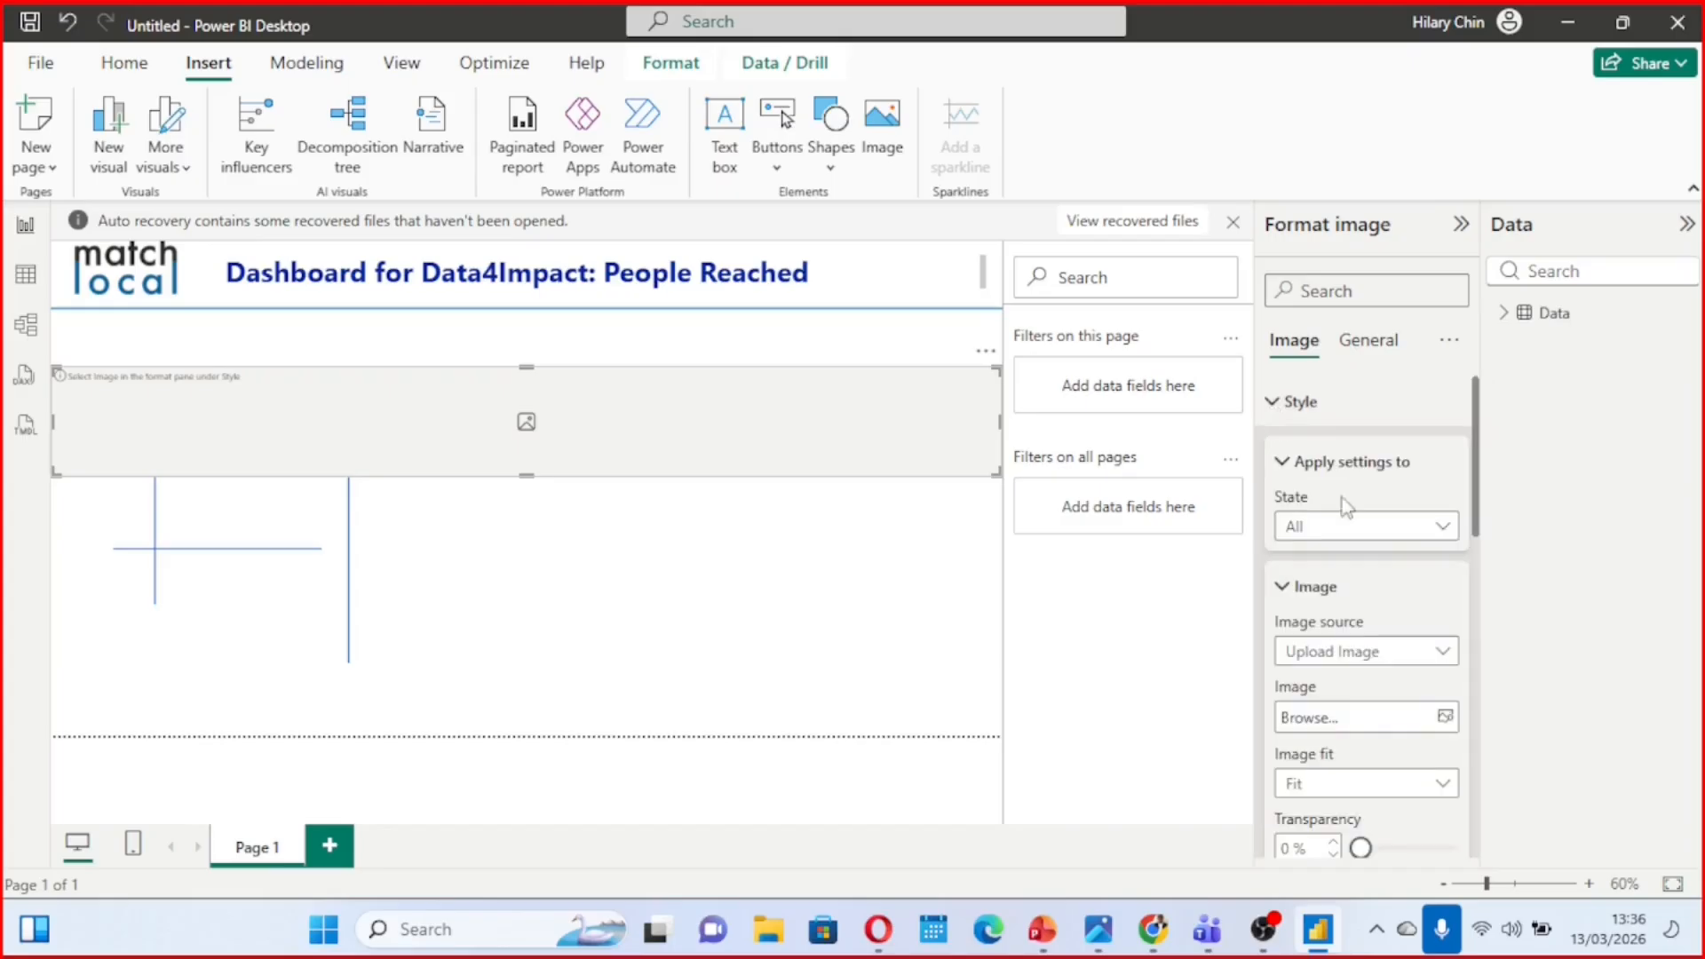
left_click(1364, 723)
scroll(396, 360, "down", 5)
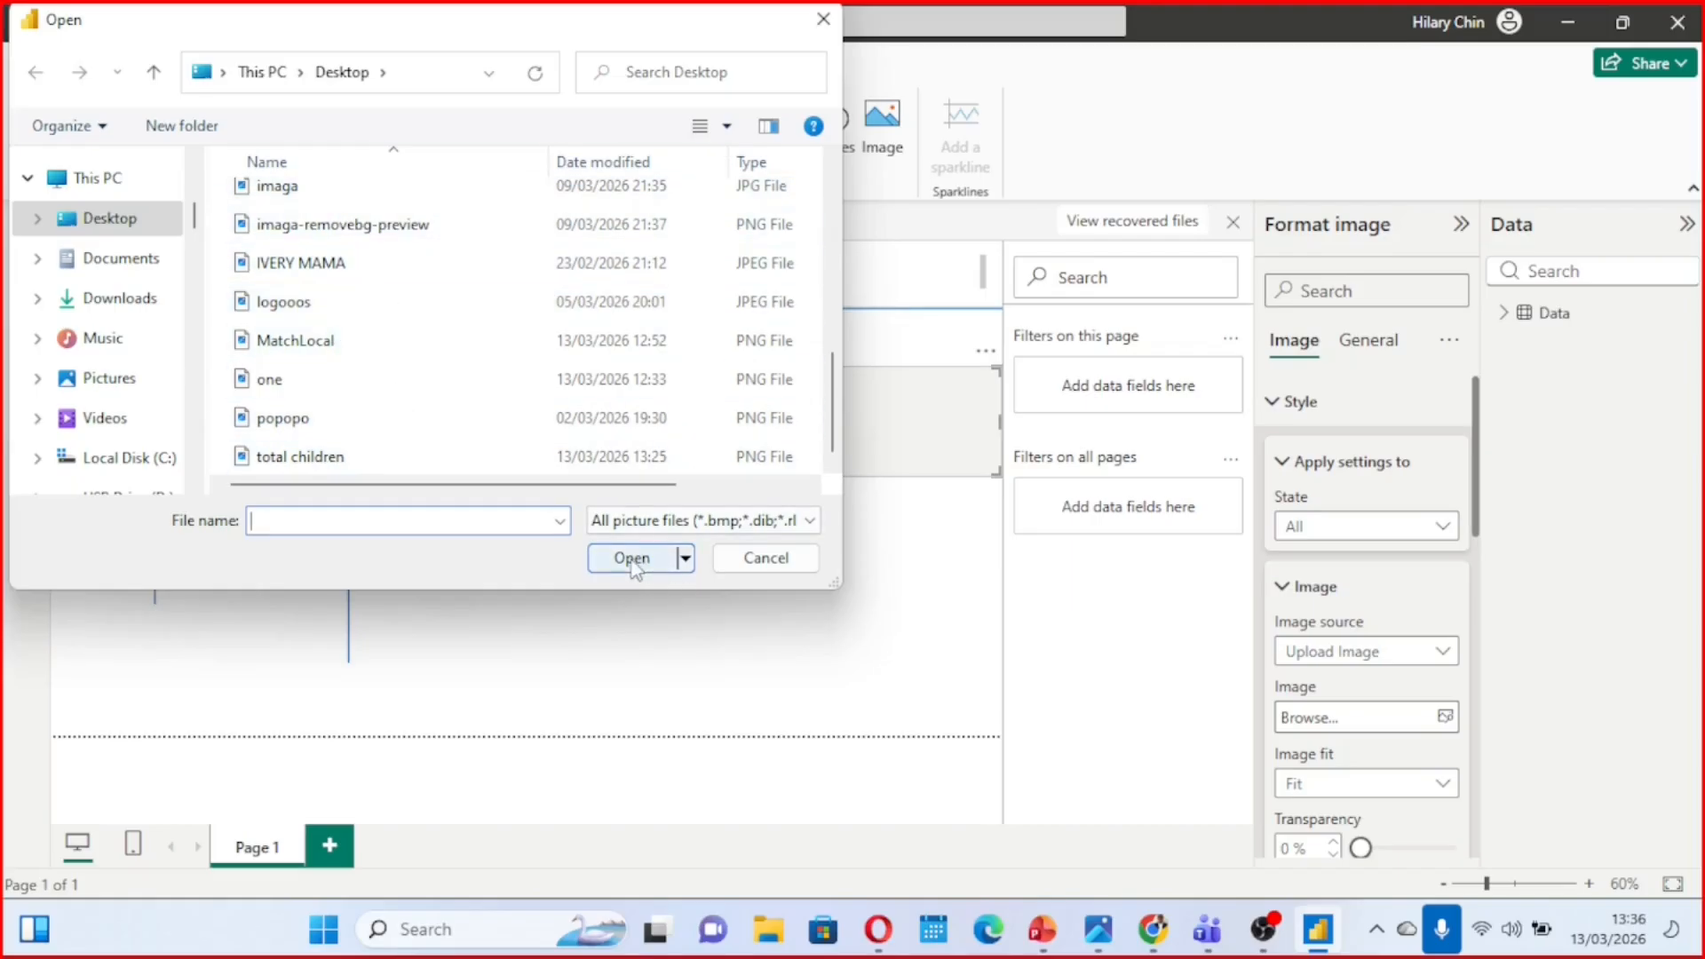
left_click(769, 559)
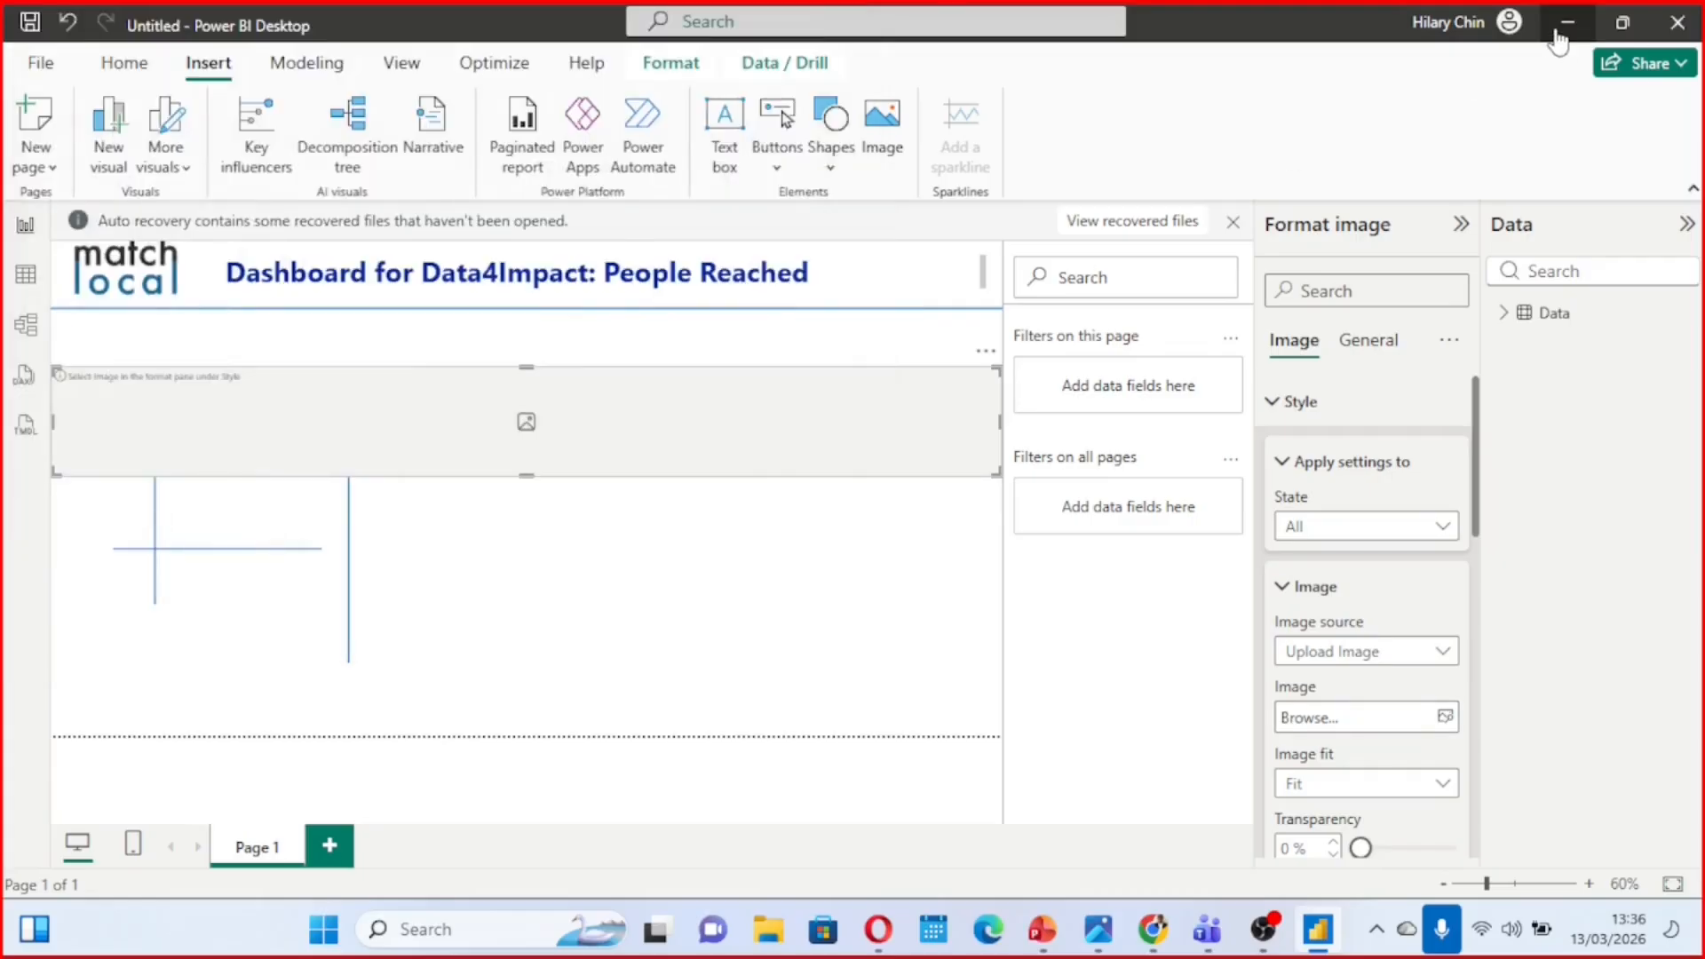
Check the Windows desktop for the second logo's file, and return to the Power BI report
left_click(1556, 27)
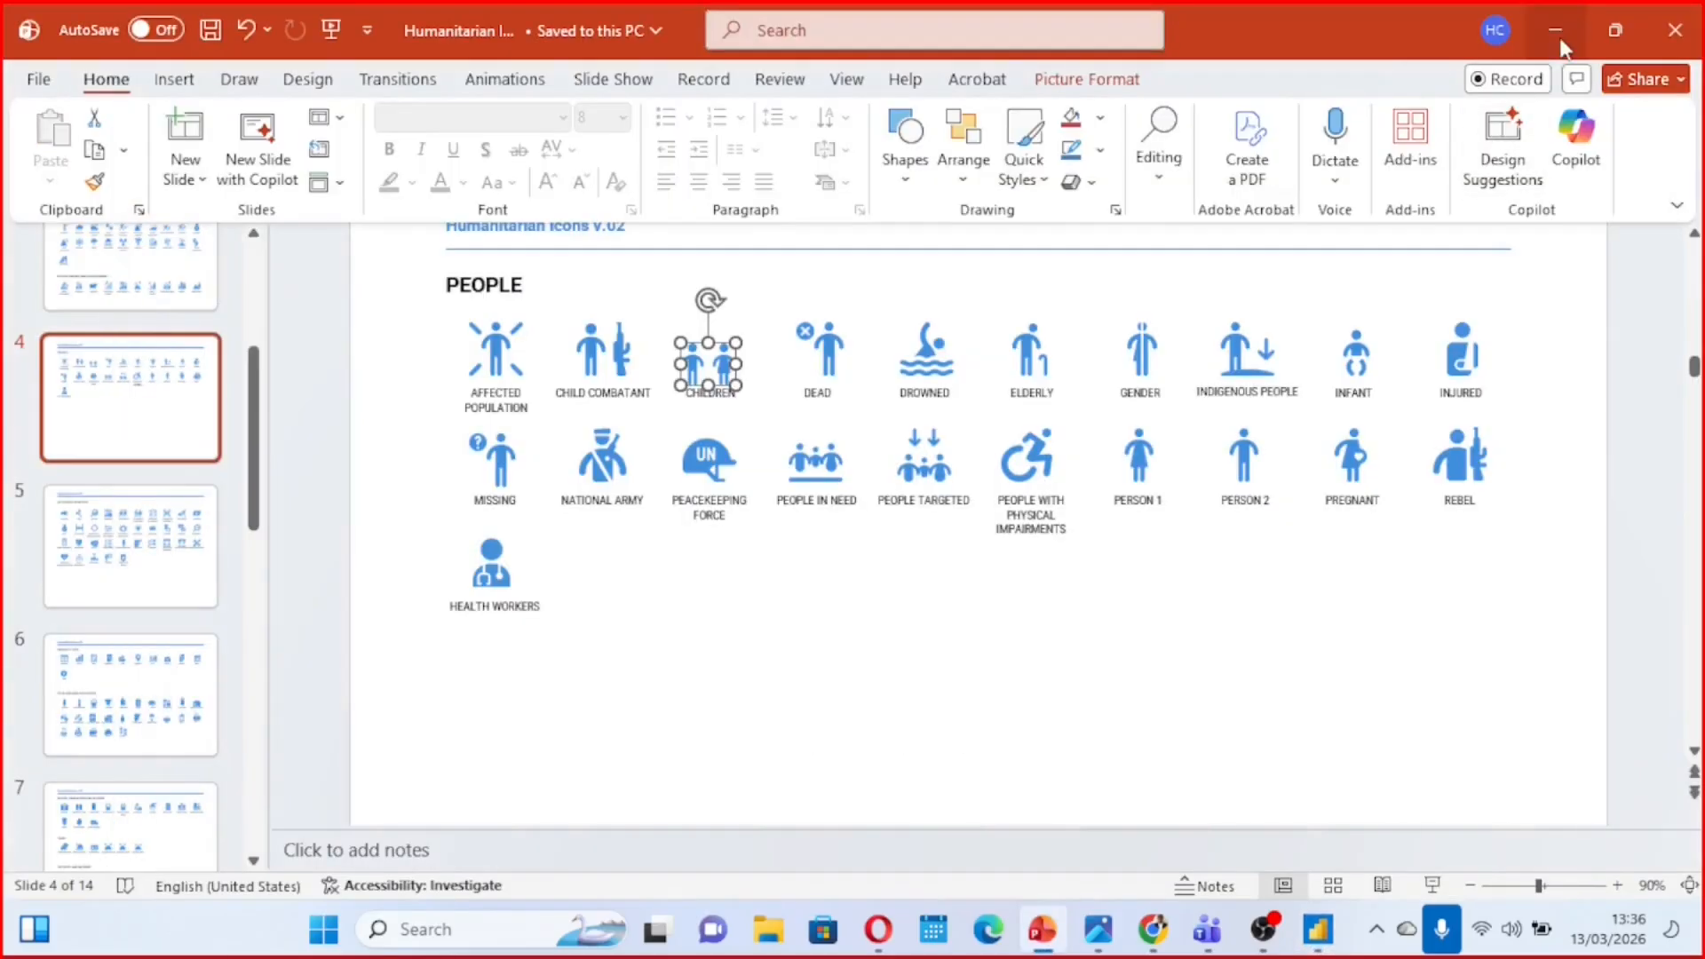
left_click(1558, 32)
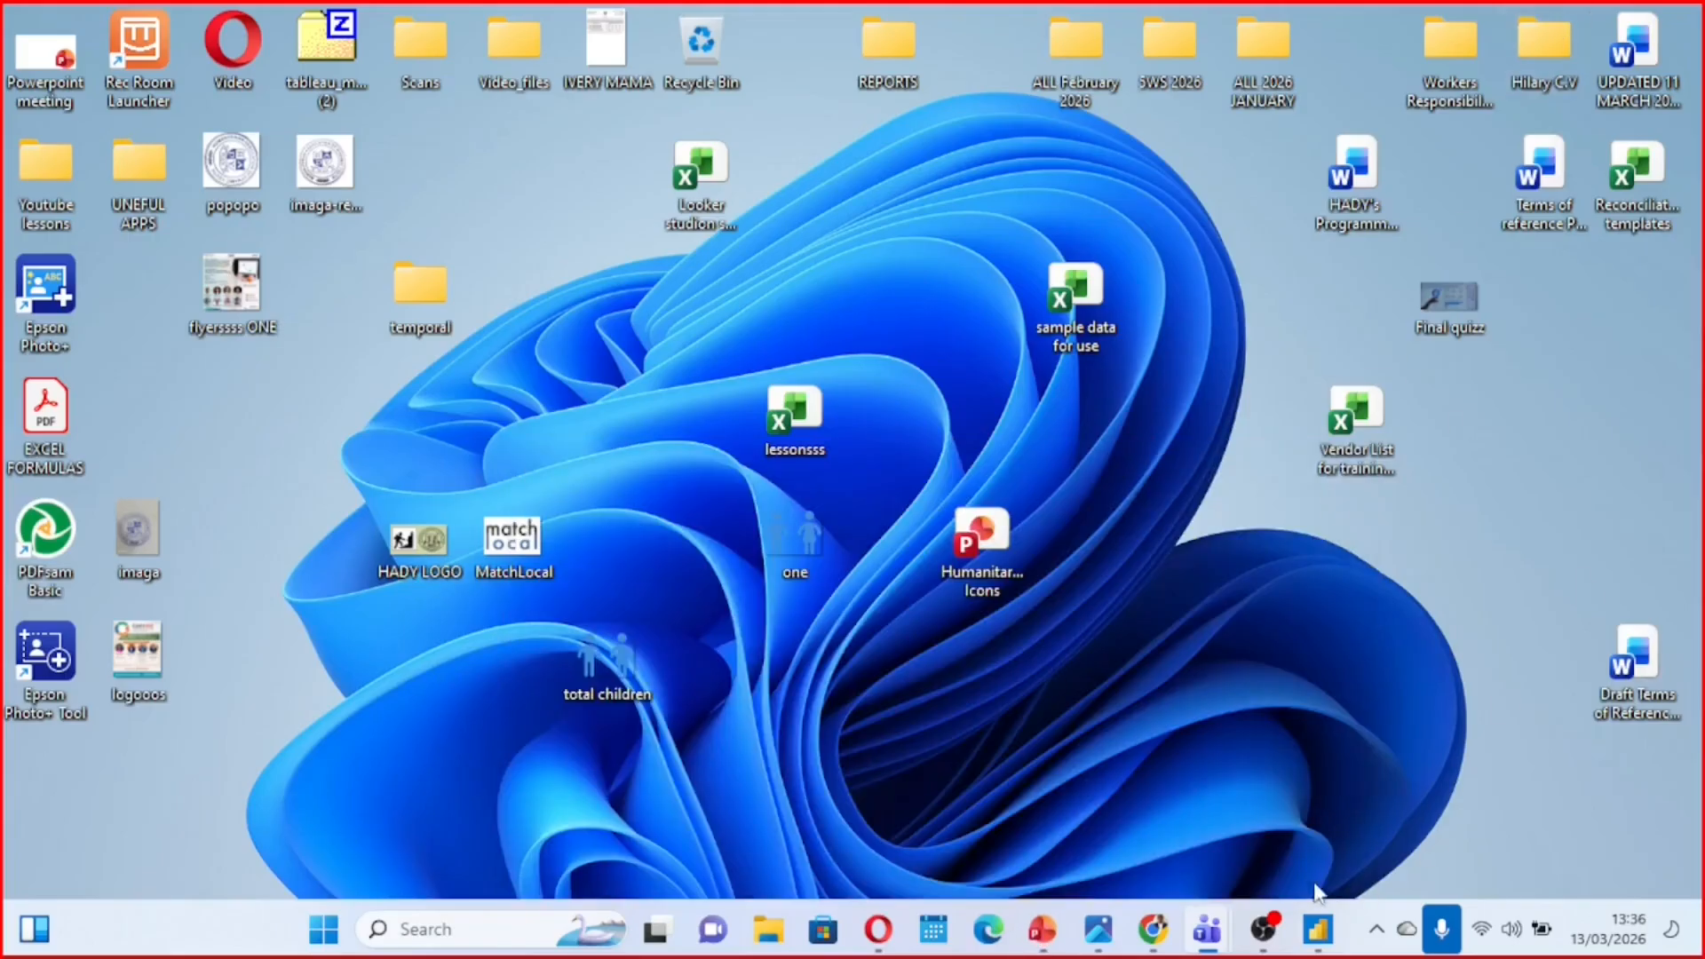
left_click(1321, 929)
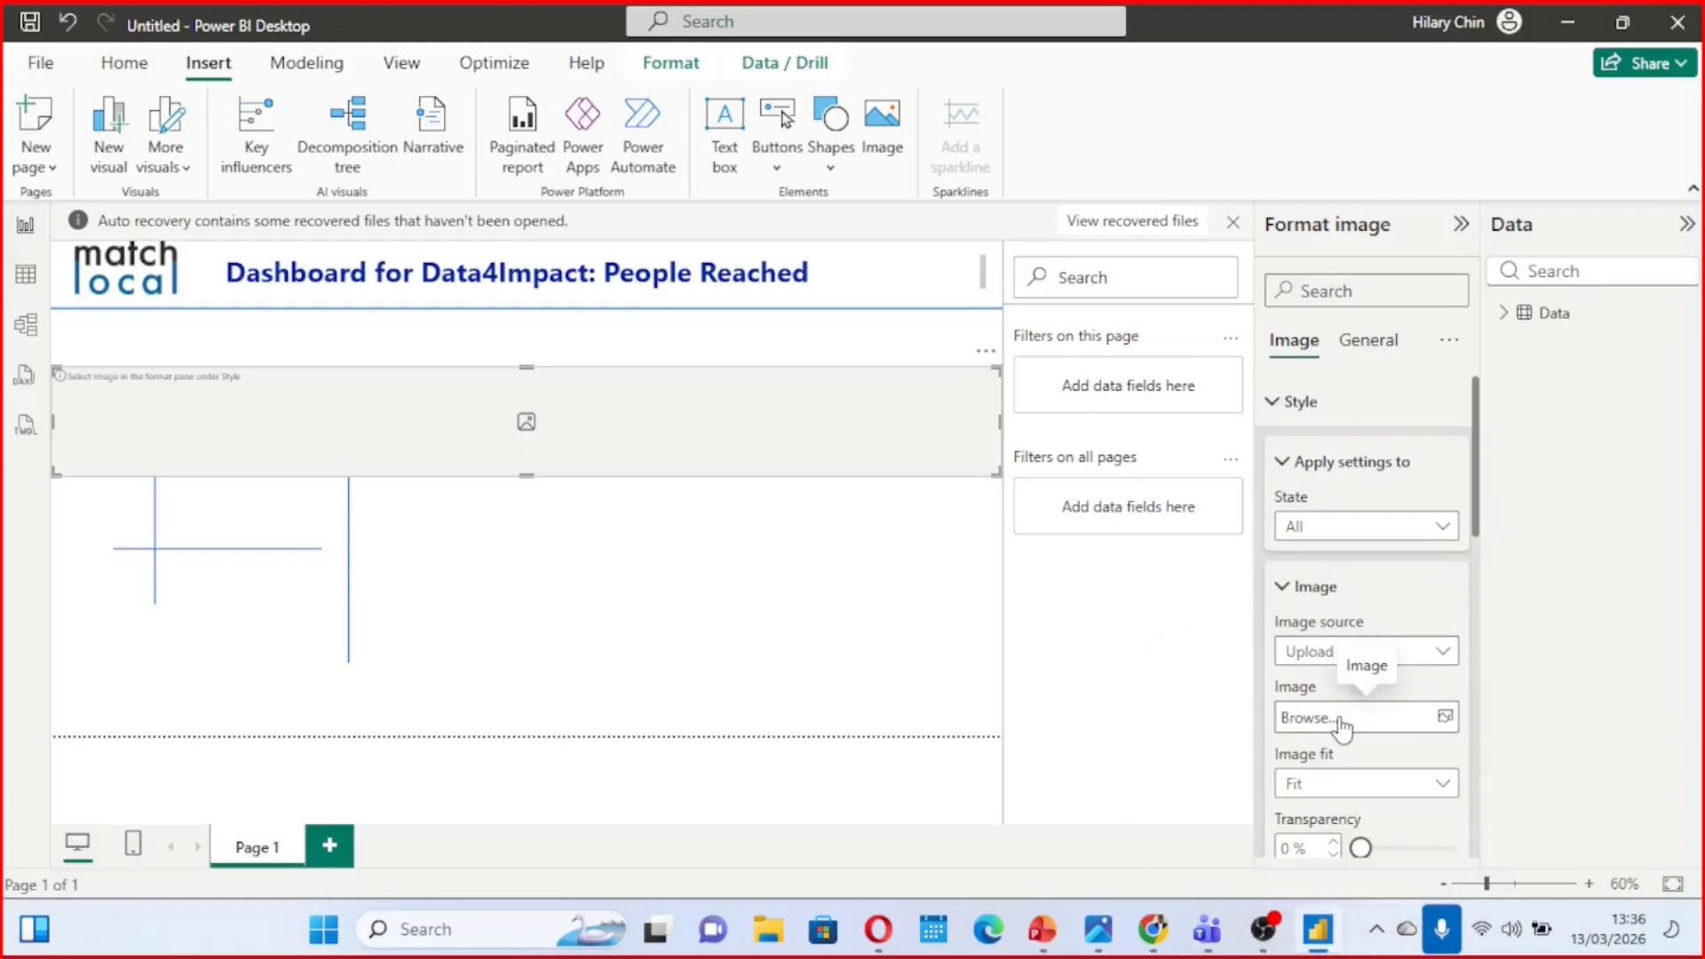
Load HADY LOGO.png from the Desktop into the new image and shrink it into the header to the right of the title
left_click(1343, 726)
scroll(346, 283, "down", 5)
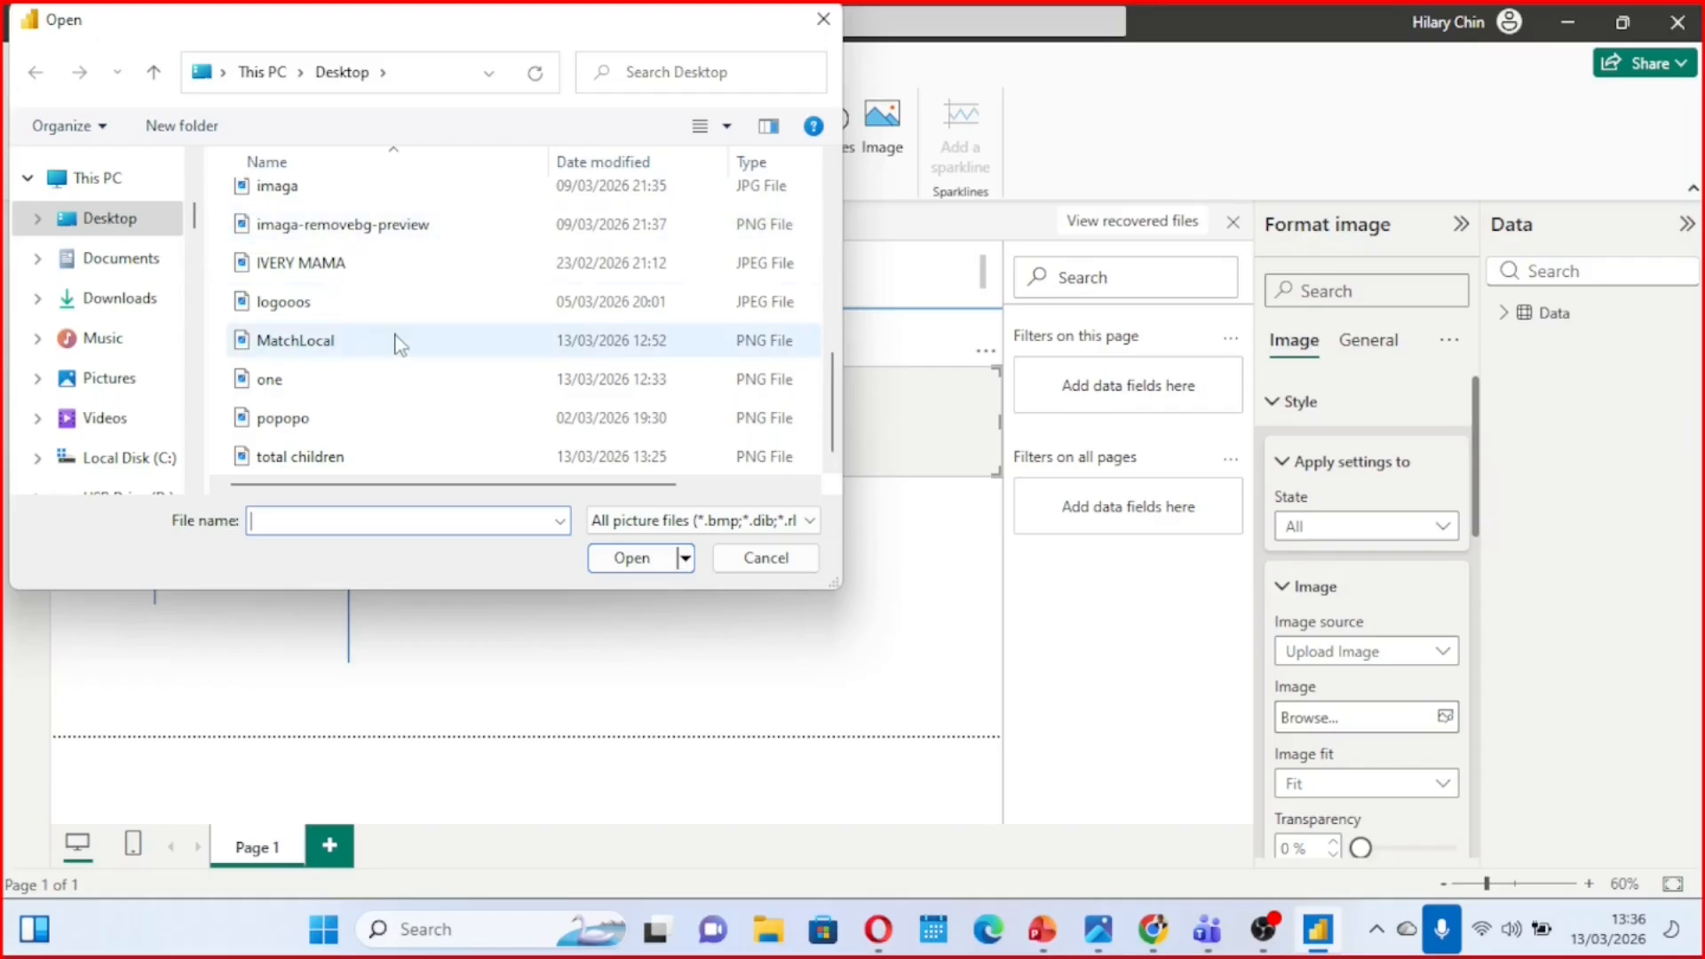
left_click(833, 158)
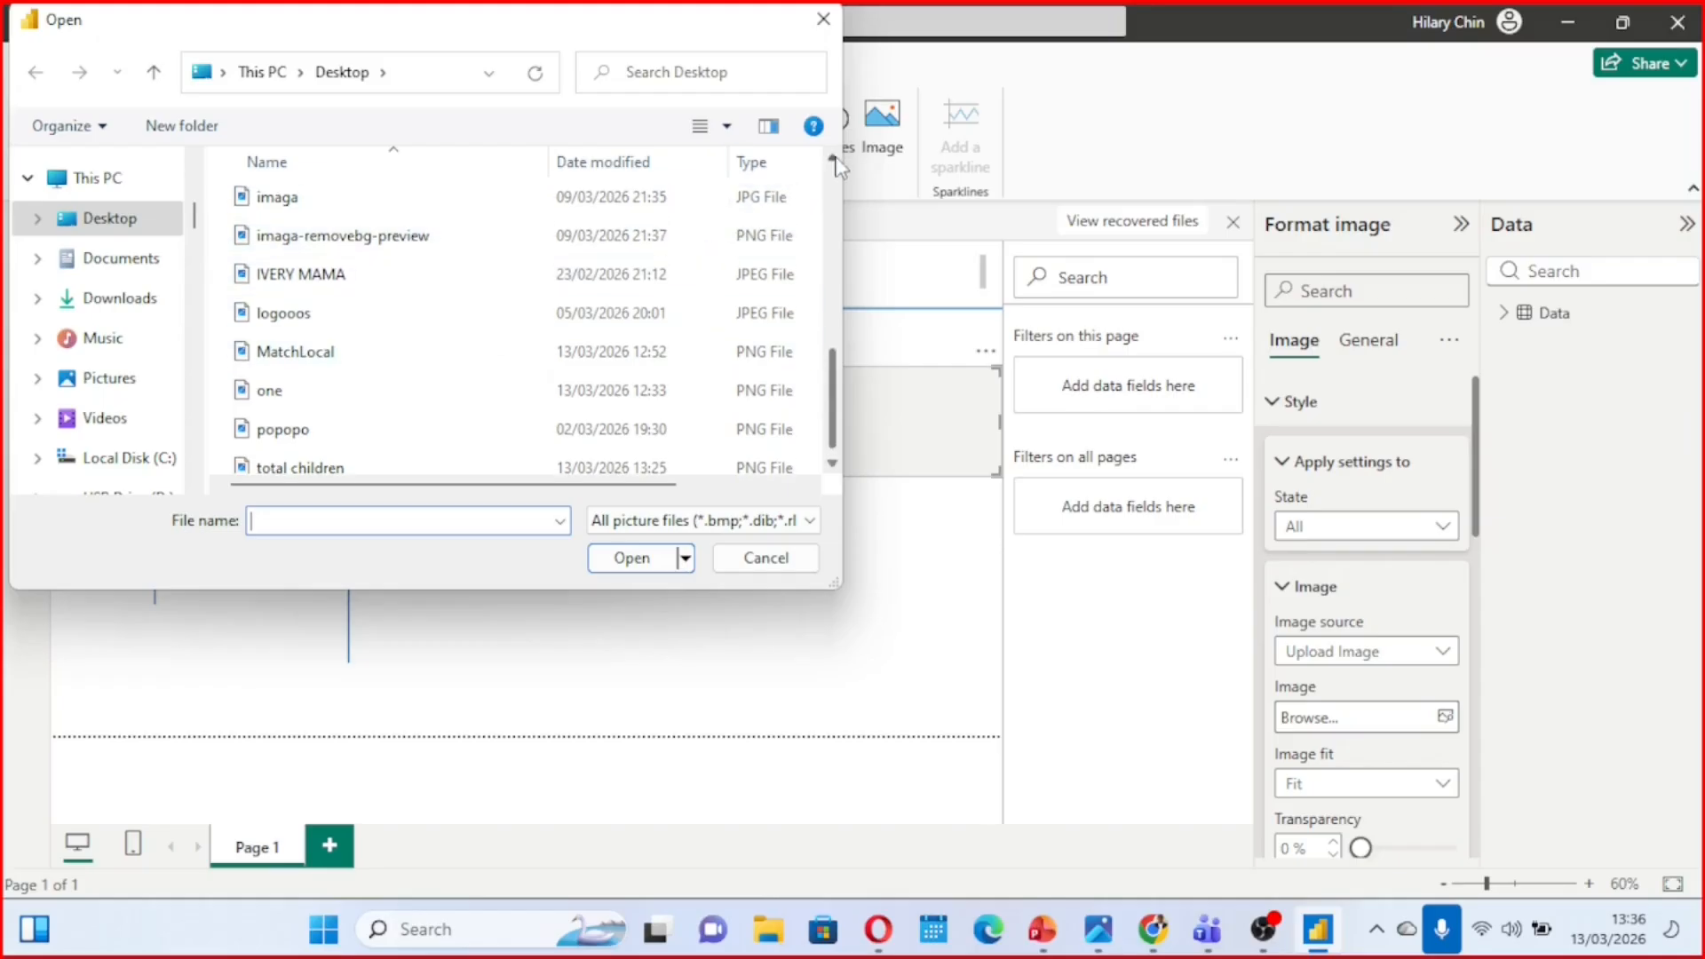
left_click(337, 276)
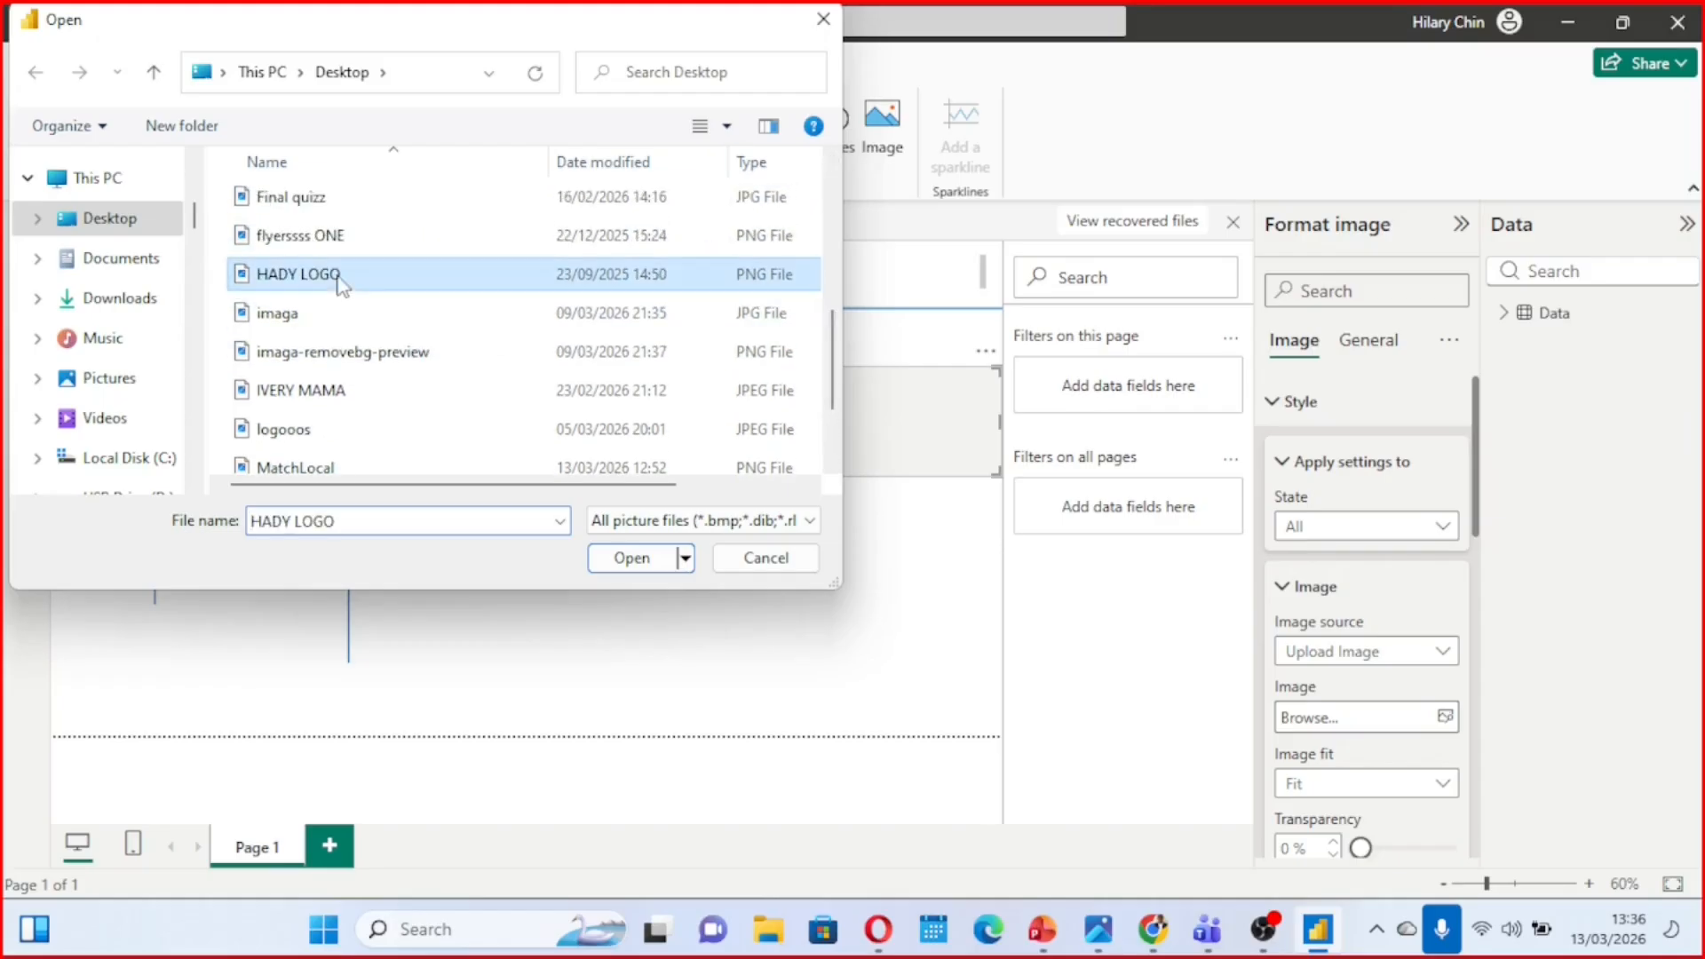
left_click(630, 558)
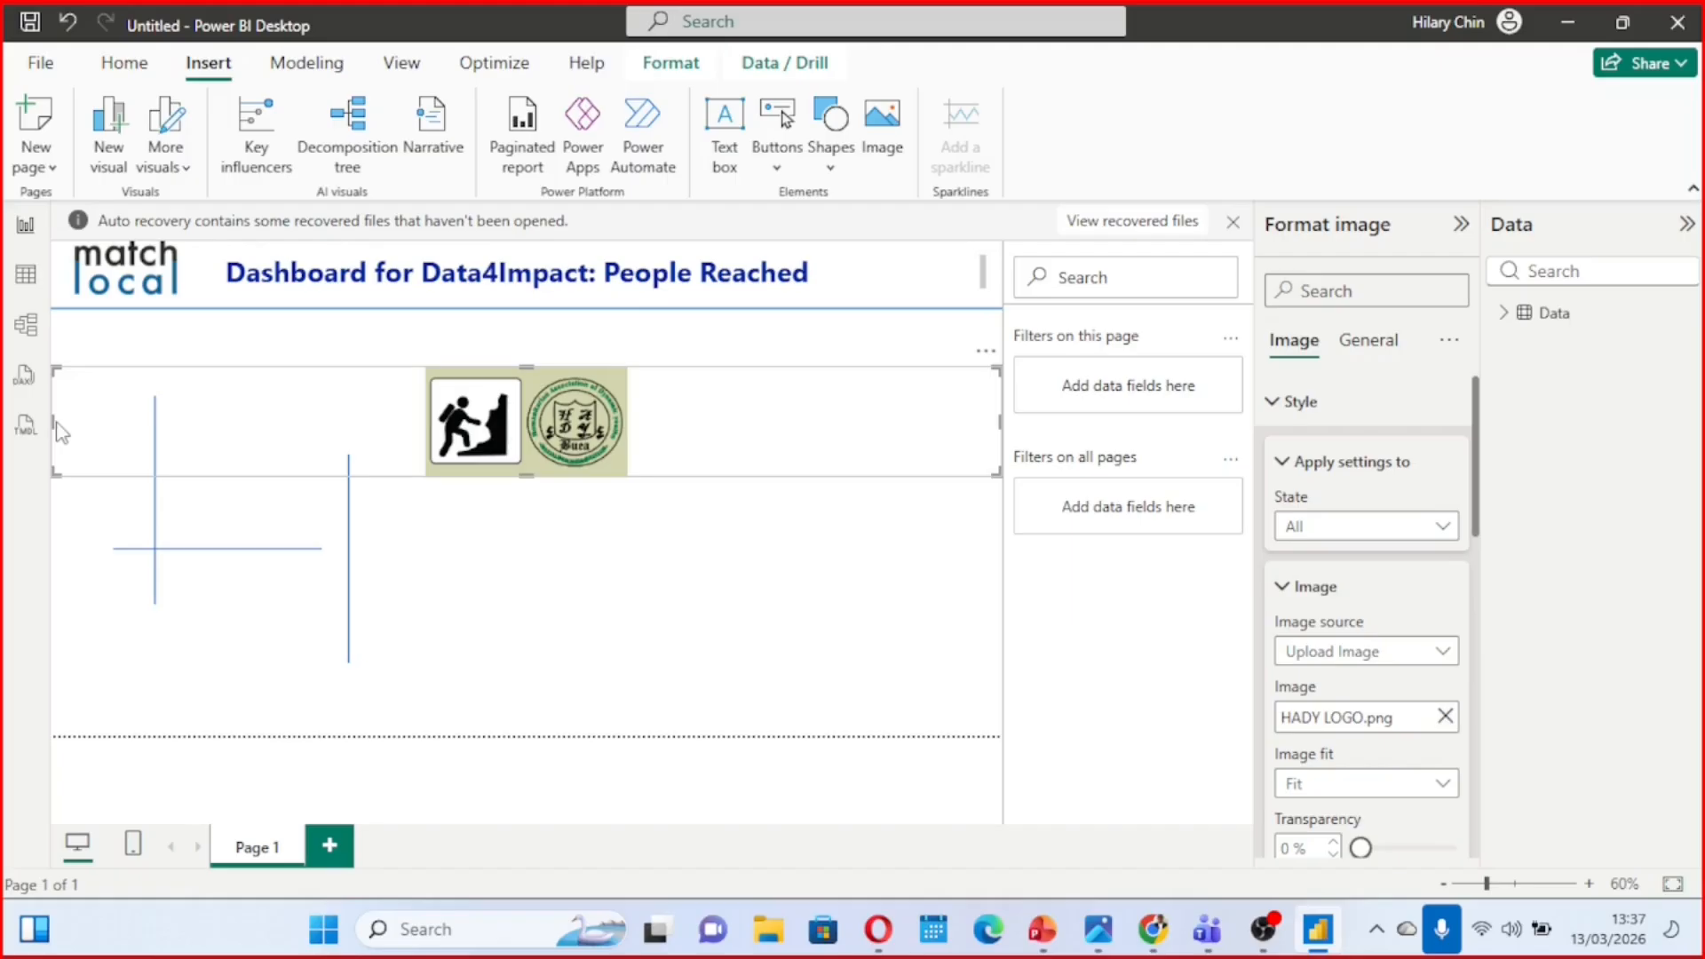
left_click_drag(53, 421, 907, 329)
left_click(802, 406)
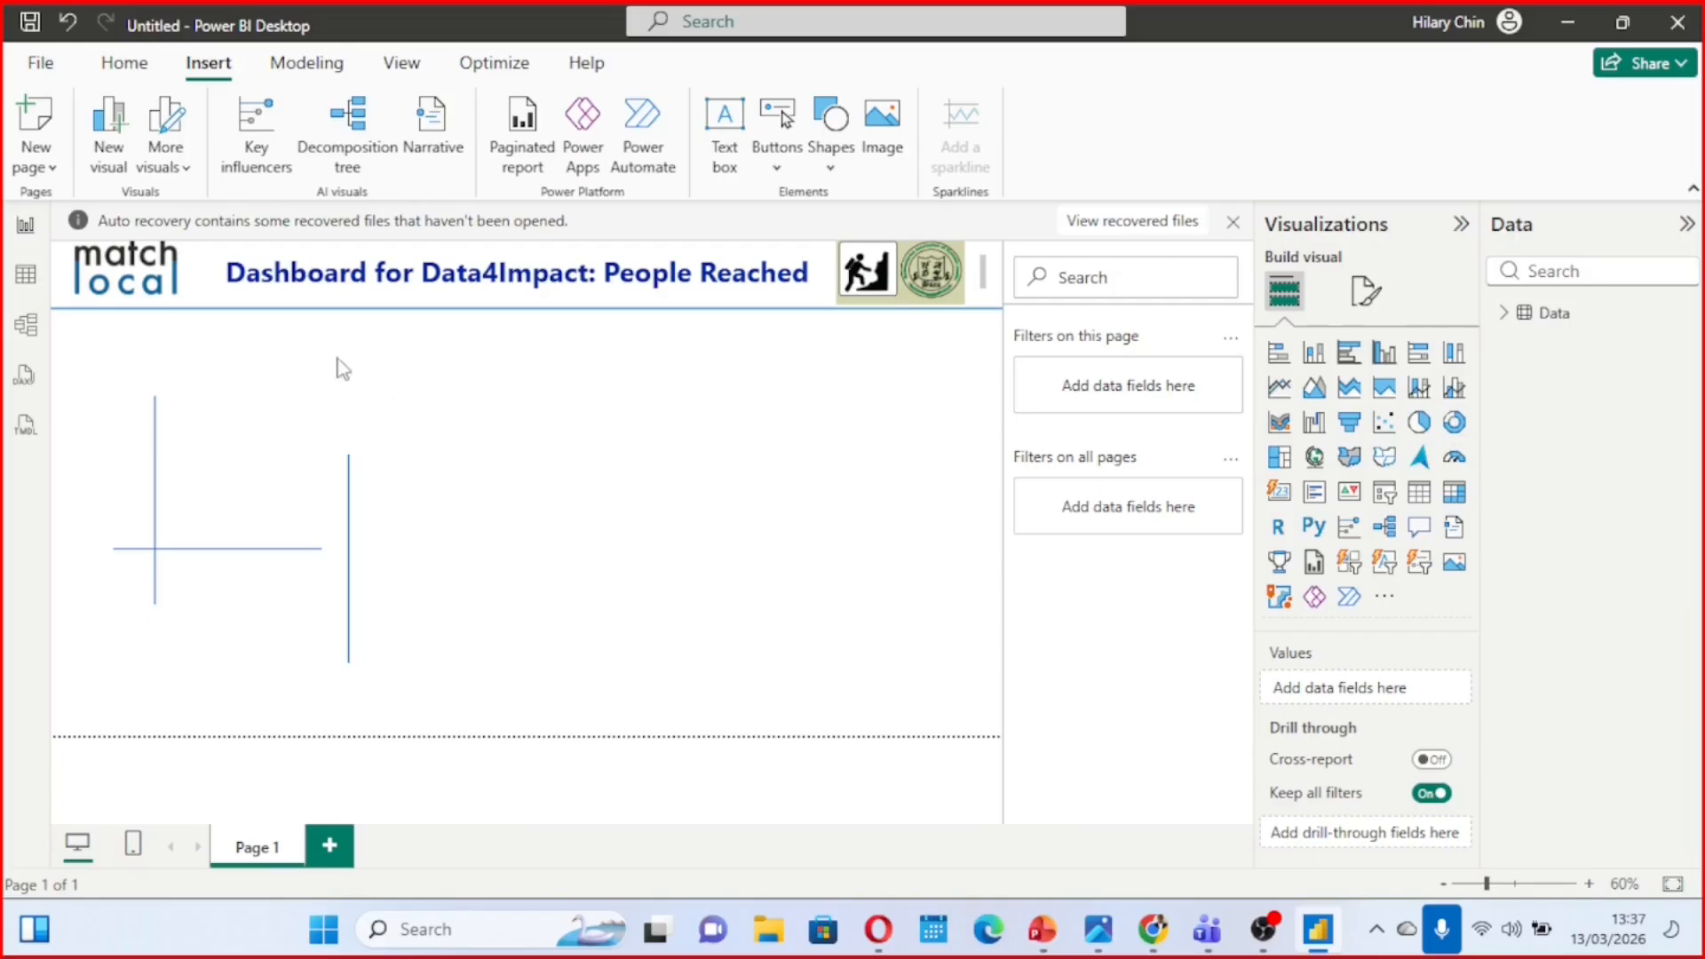
Move the two overlapping short horizontal lines to the middle of the page, and place one with a flattened frame just below the header
mouse_move(1094, 944)
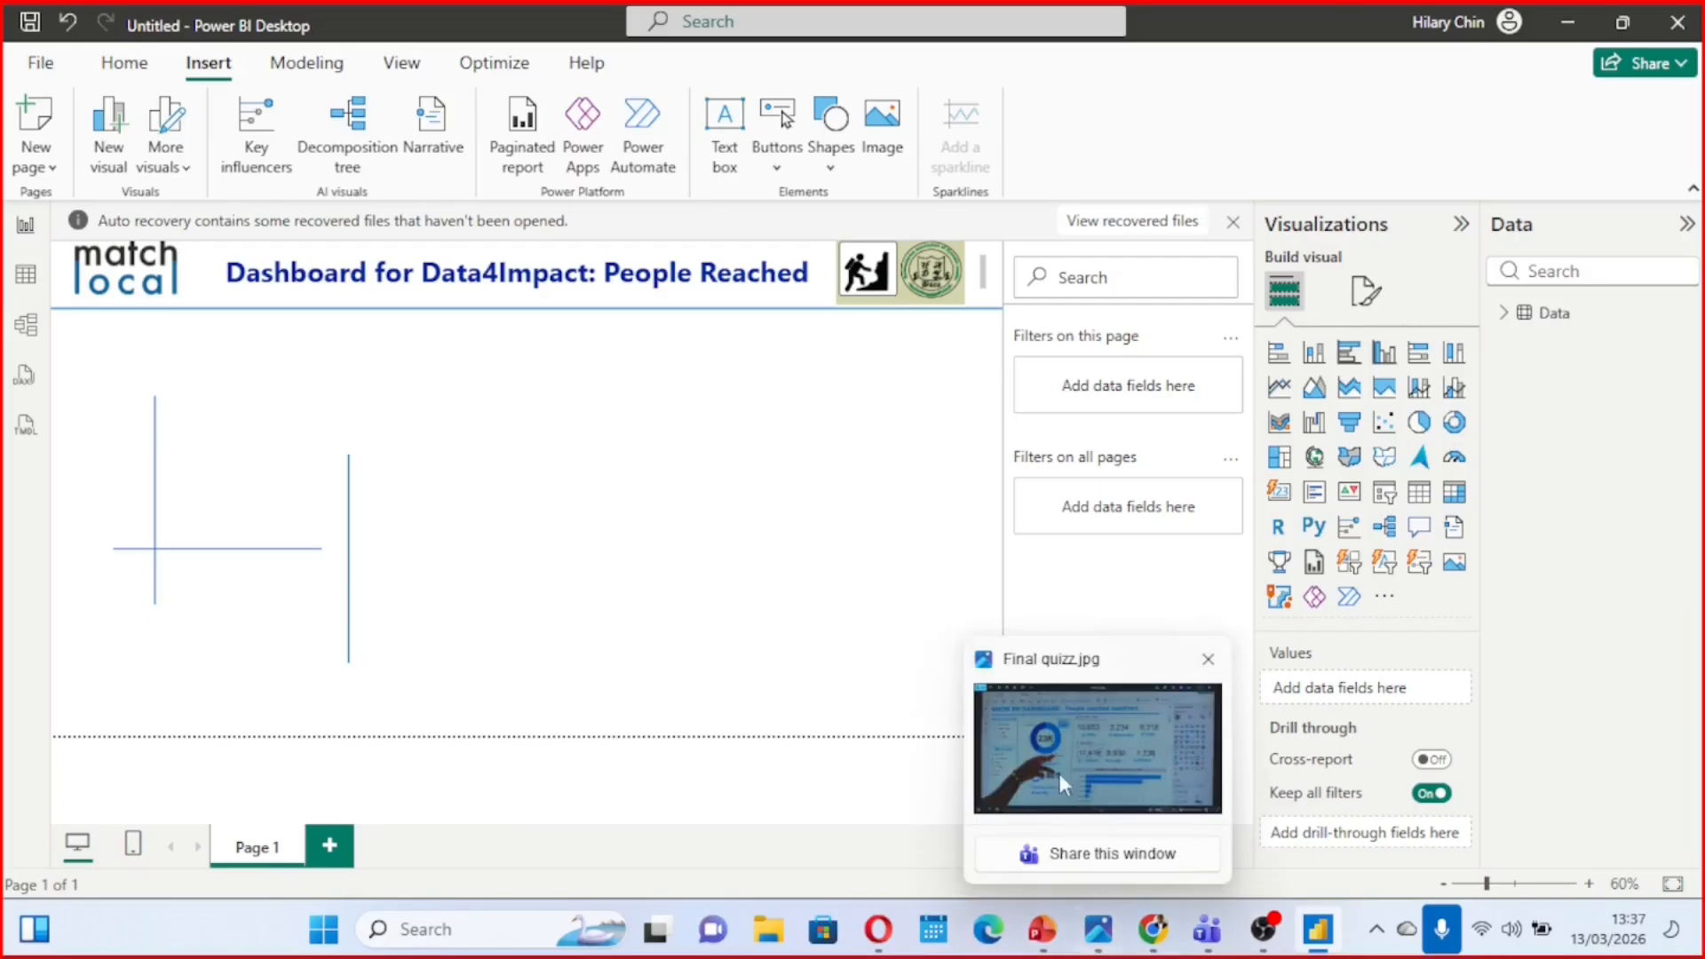
mouse_move(1051, 761)
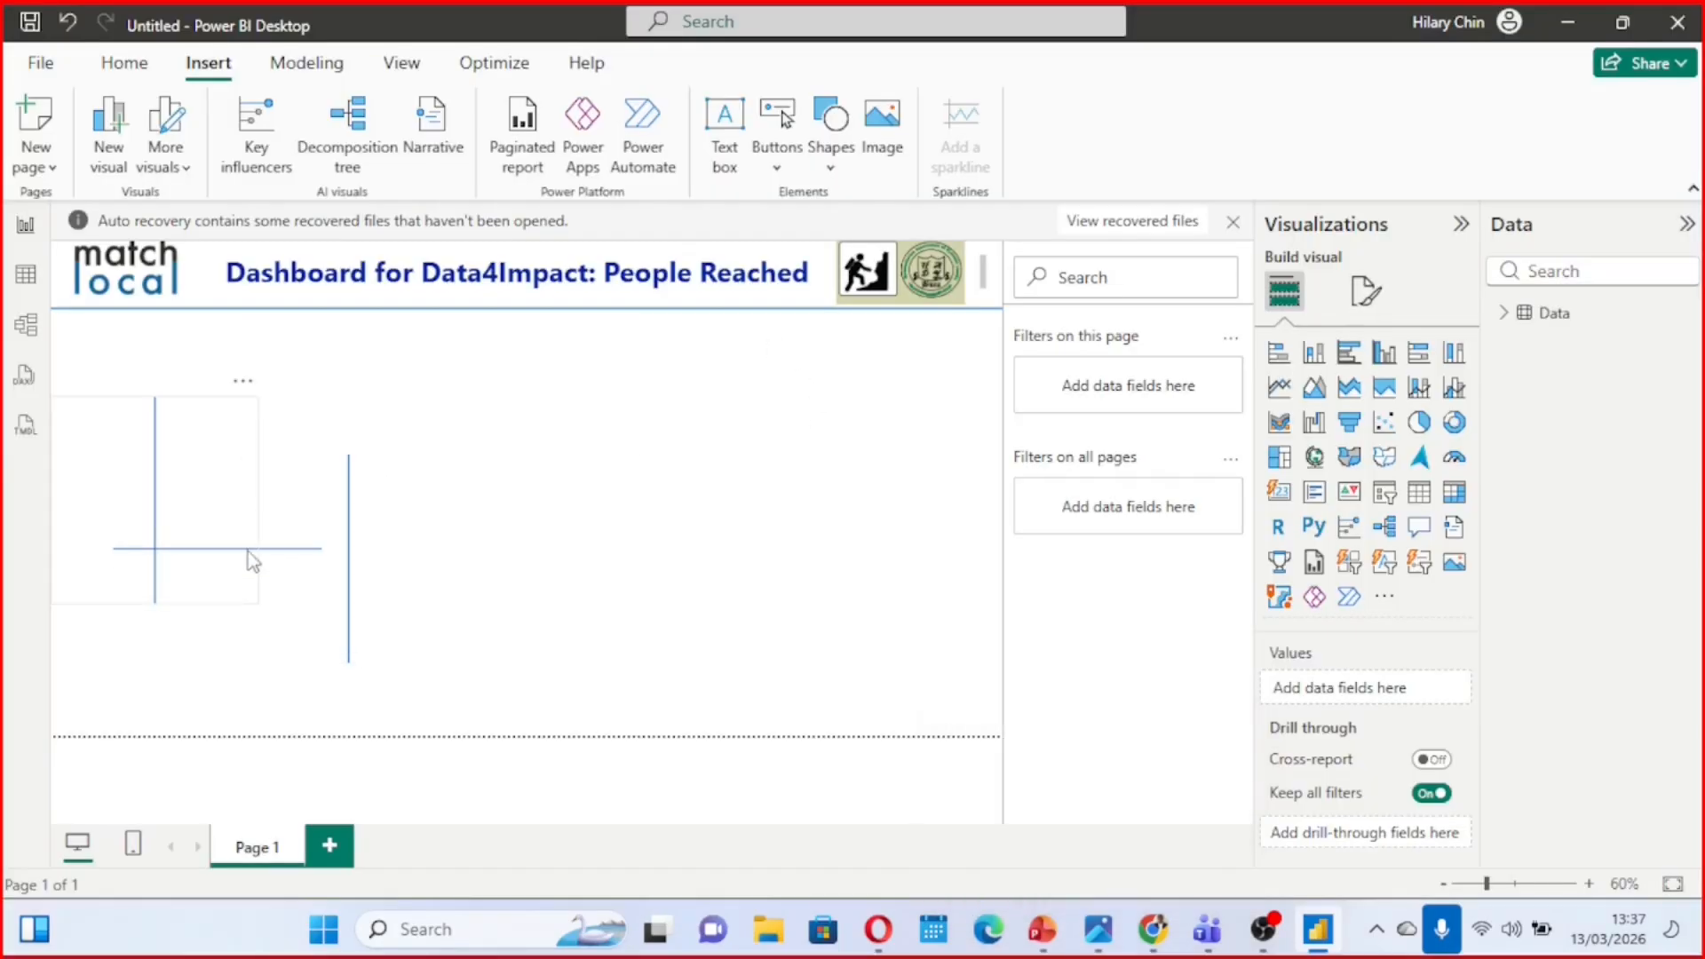
left_click(248, 553)
left_click(301, 546)
left_click_drag(300, 546, 722, 504)
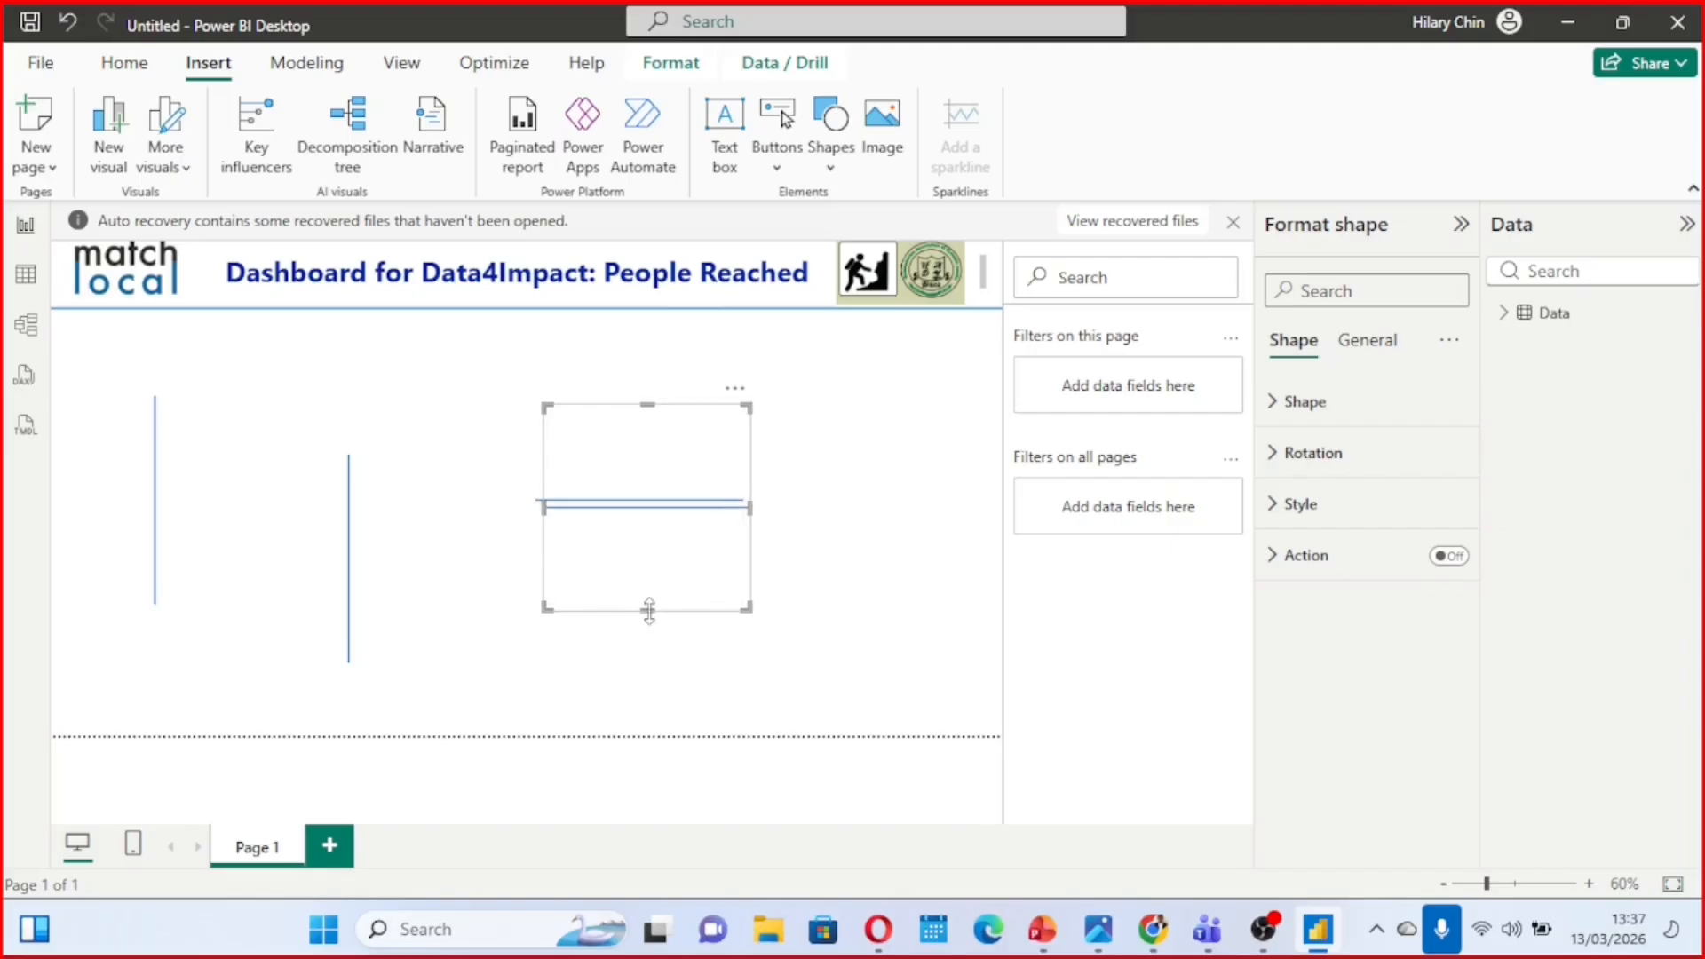
left_click_drag(648, 603, 574, 373)
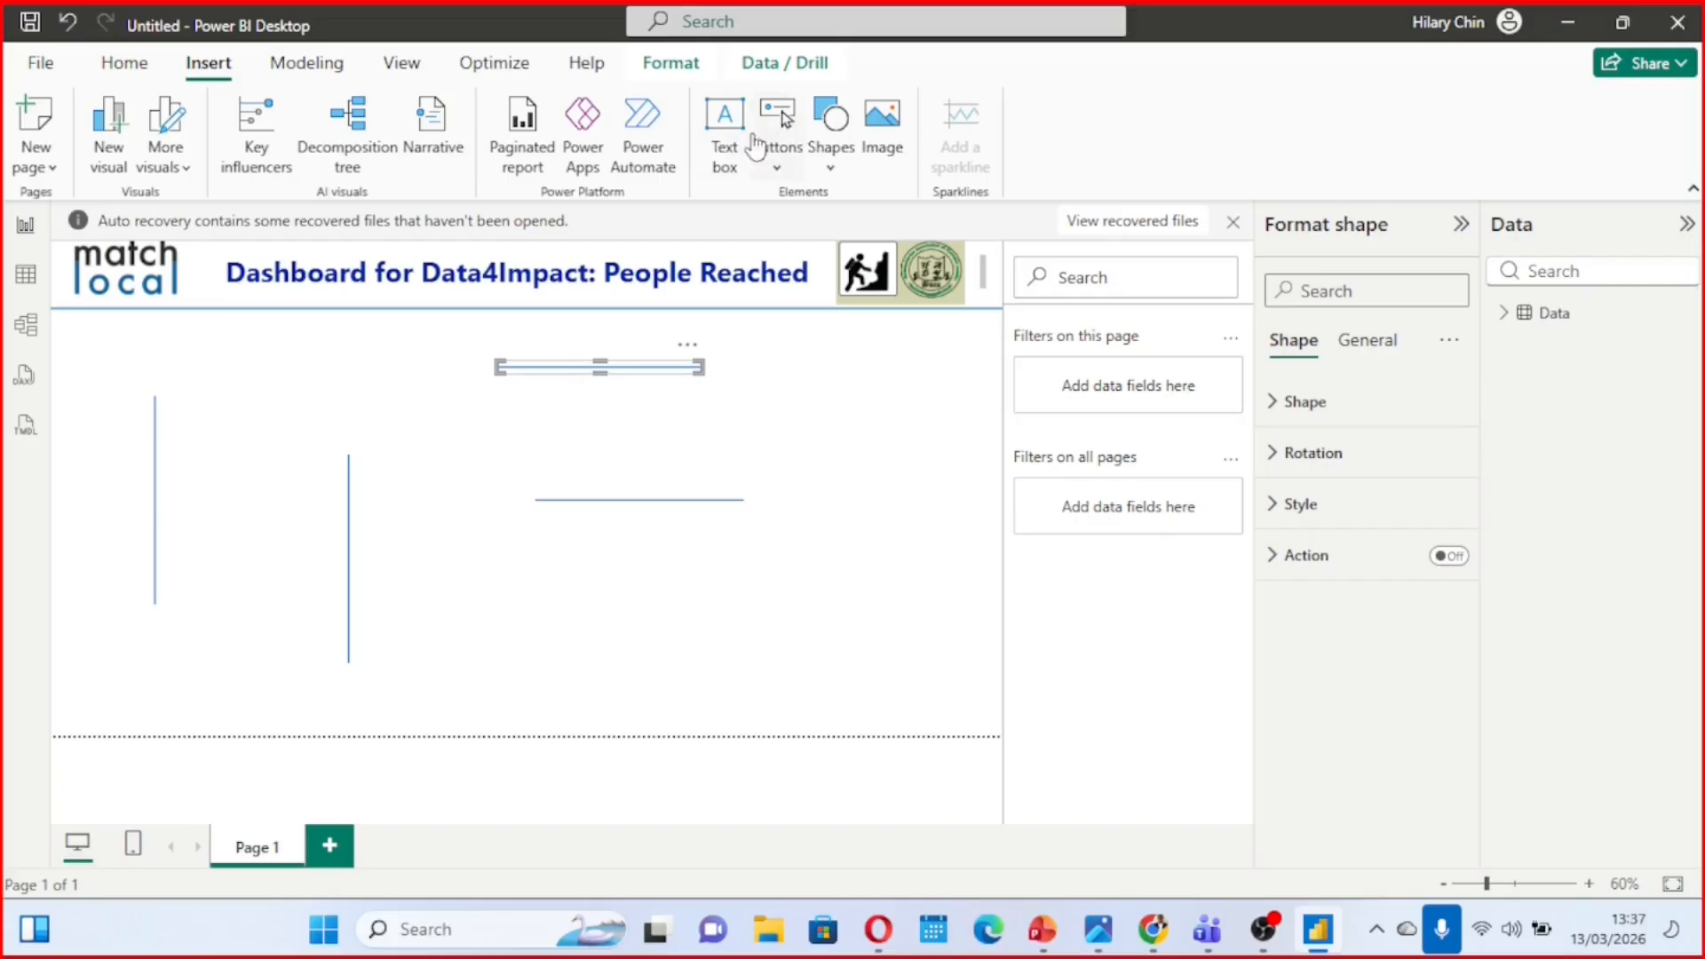
Add a text box reading "By Divisions" and shrink its frame to fit closely around the text
left_click(725, 165)
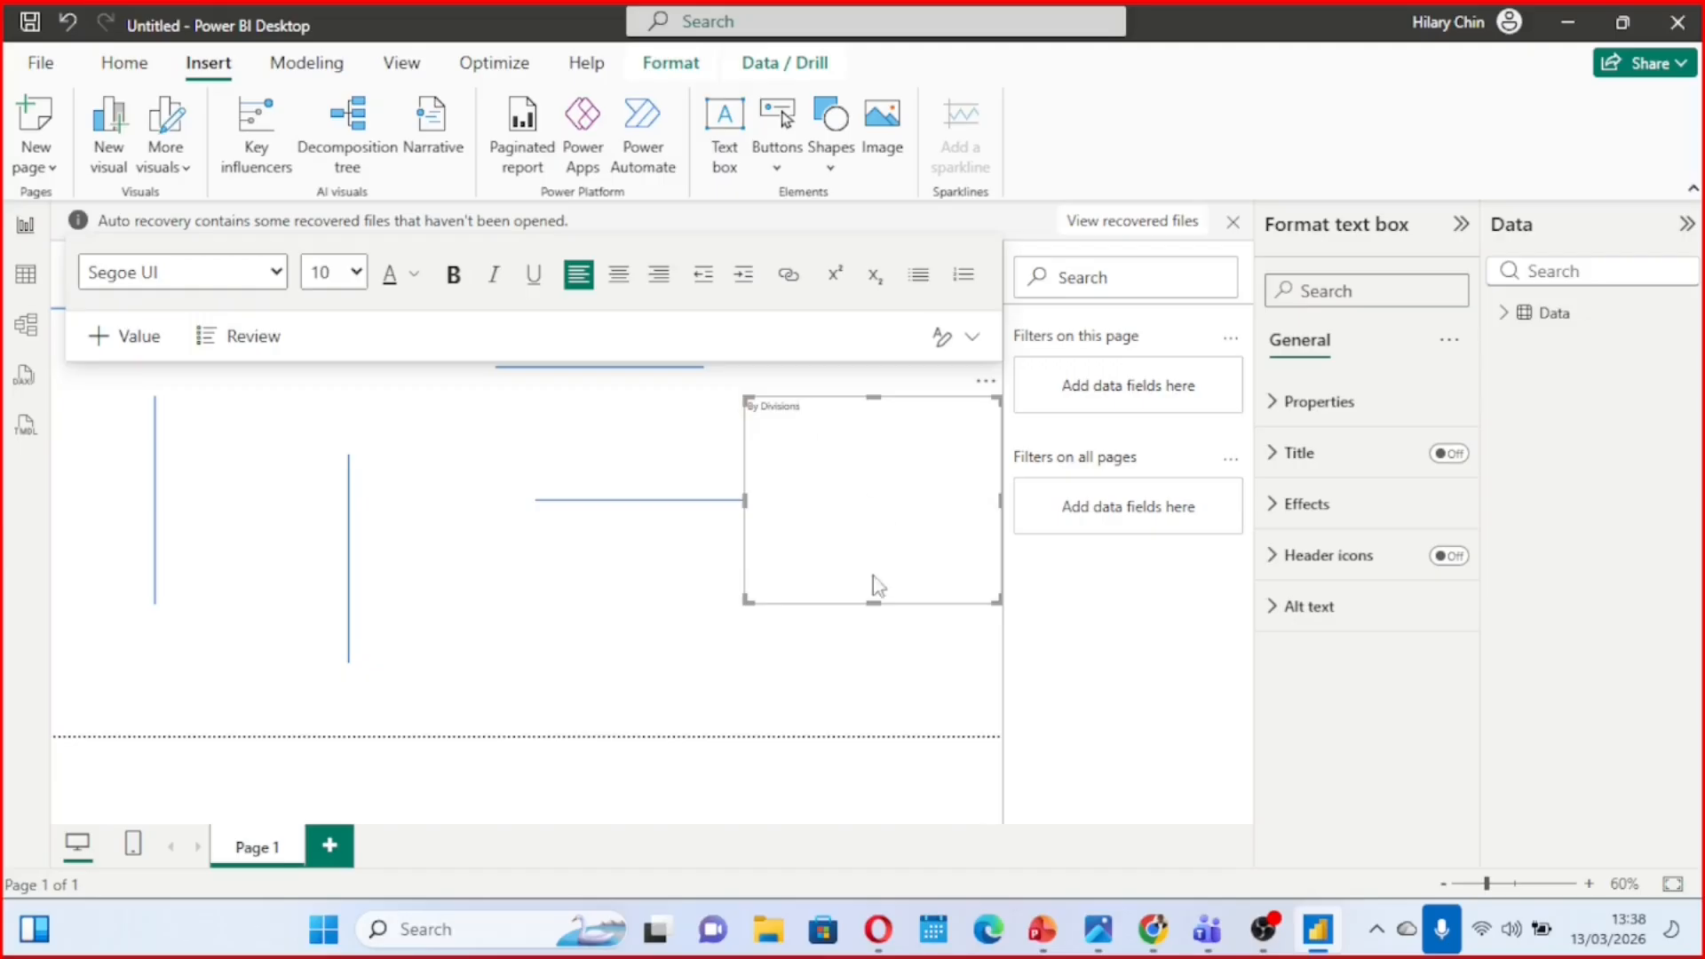
left_click_drag(874, 605, 848, 425)
left_click_drag(1001, 412, 845, 415)
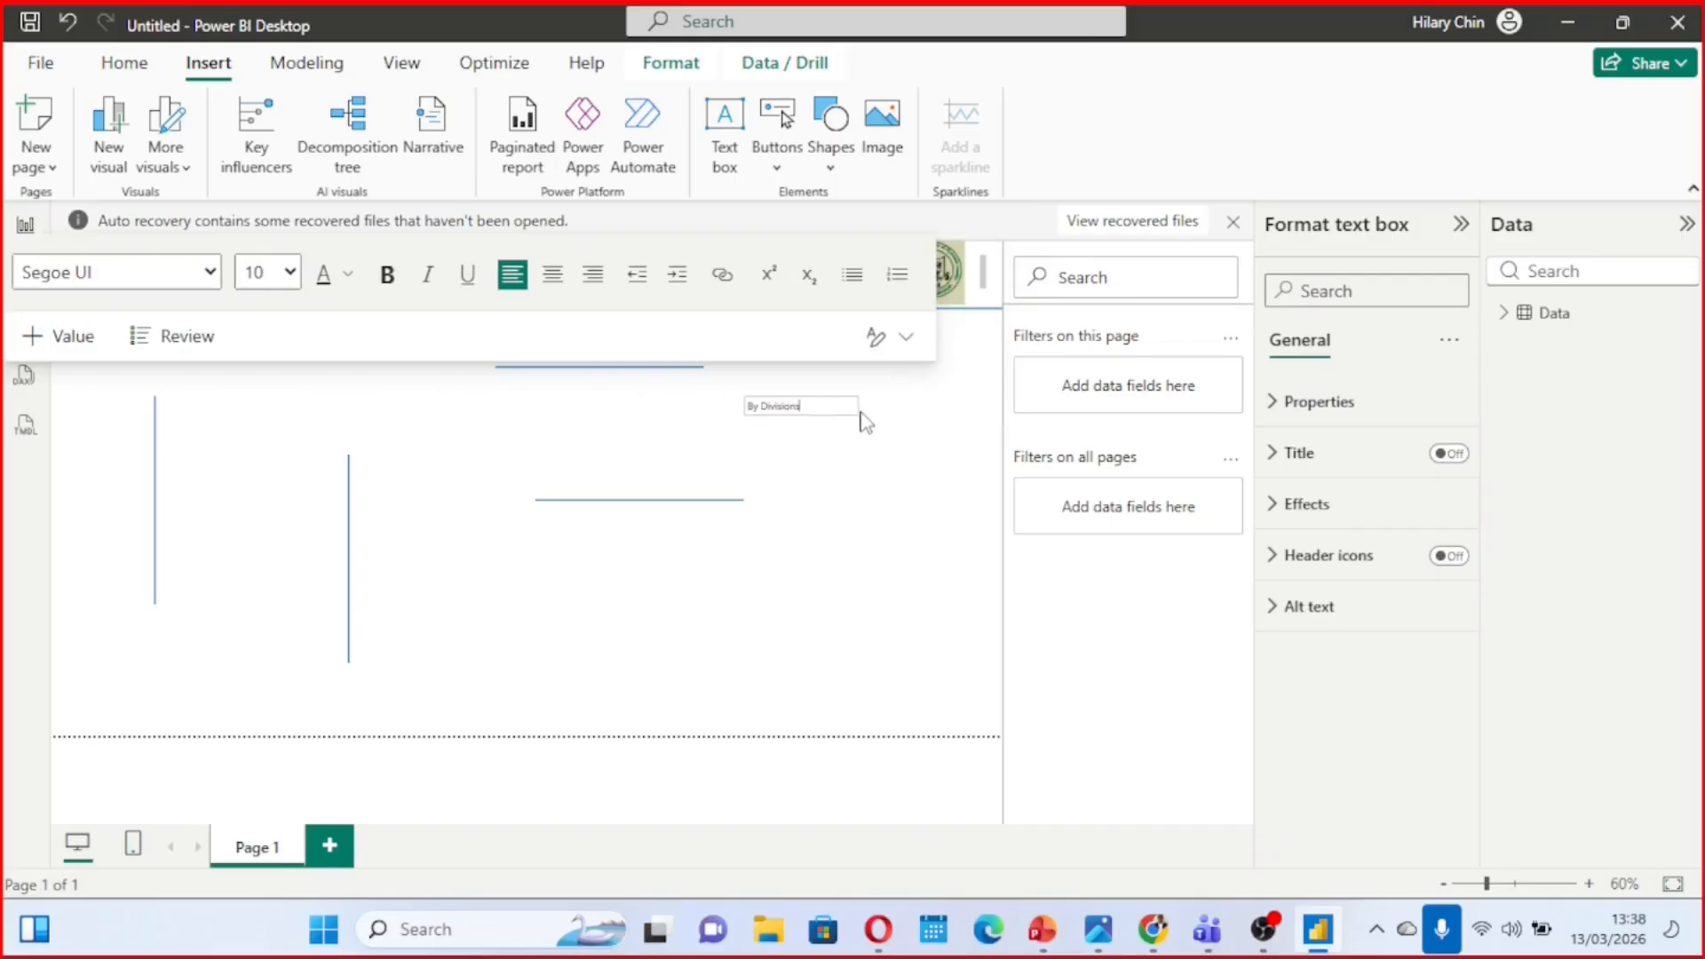
Make the "By Divisions" text bold and set its font size to 14
left_click_drag(802, 406, 757, 417)
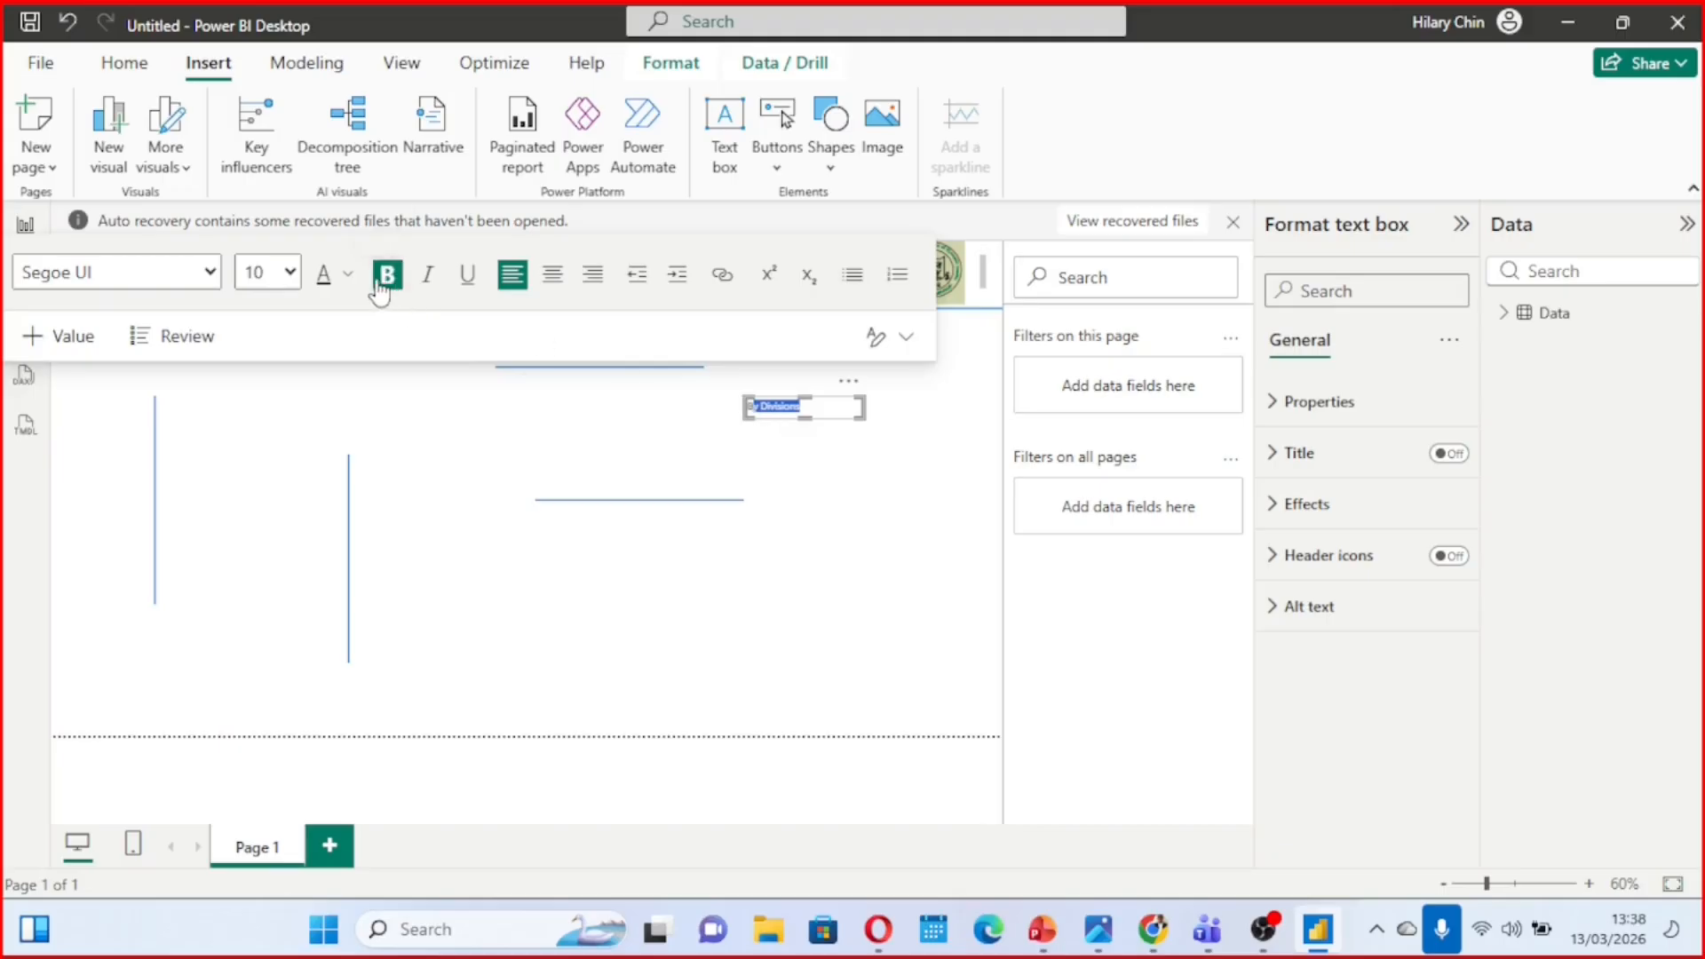
left_click(385, 280)
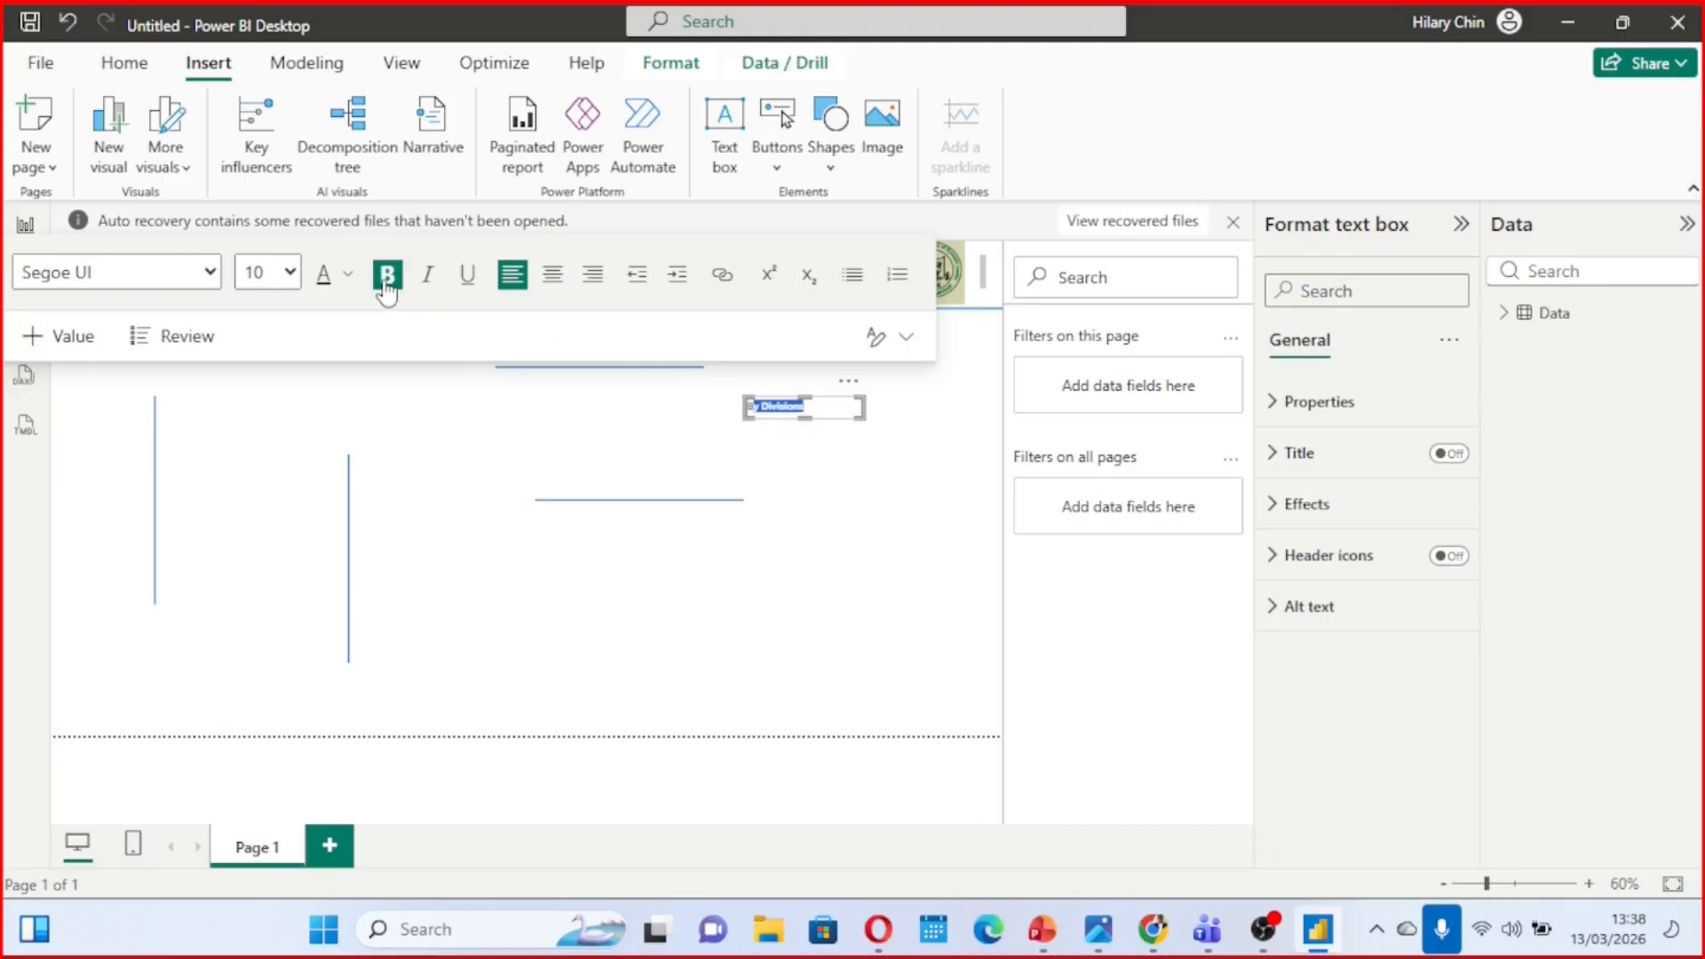
left_click(283, 274)
left_click(259, 479)
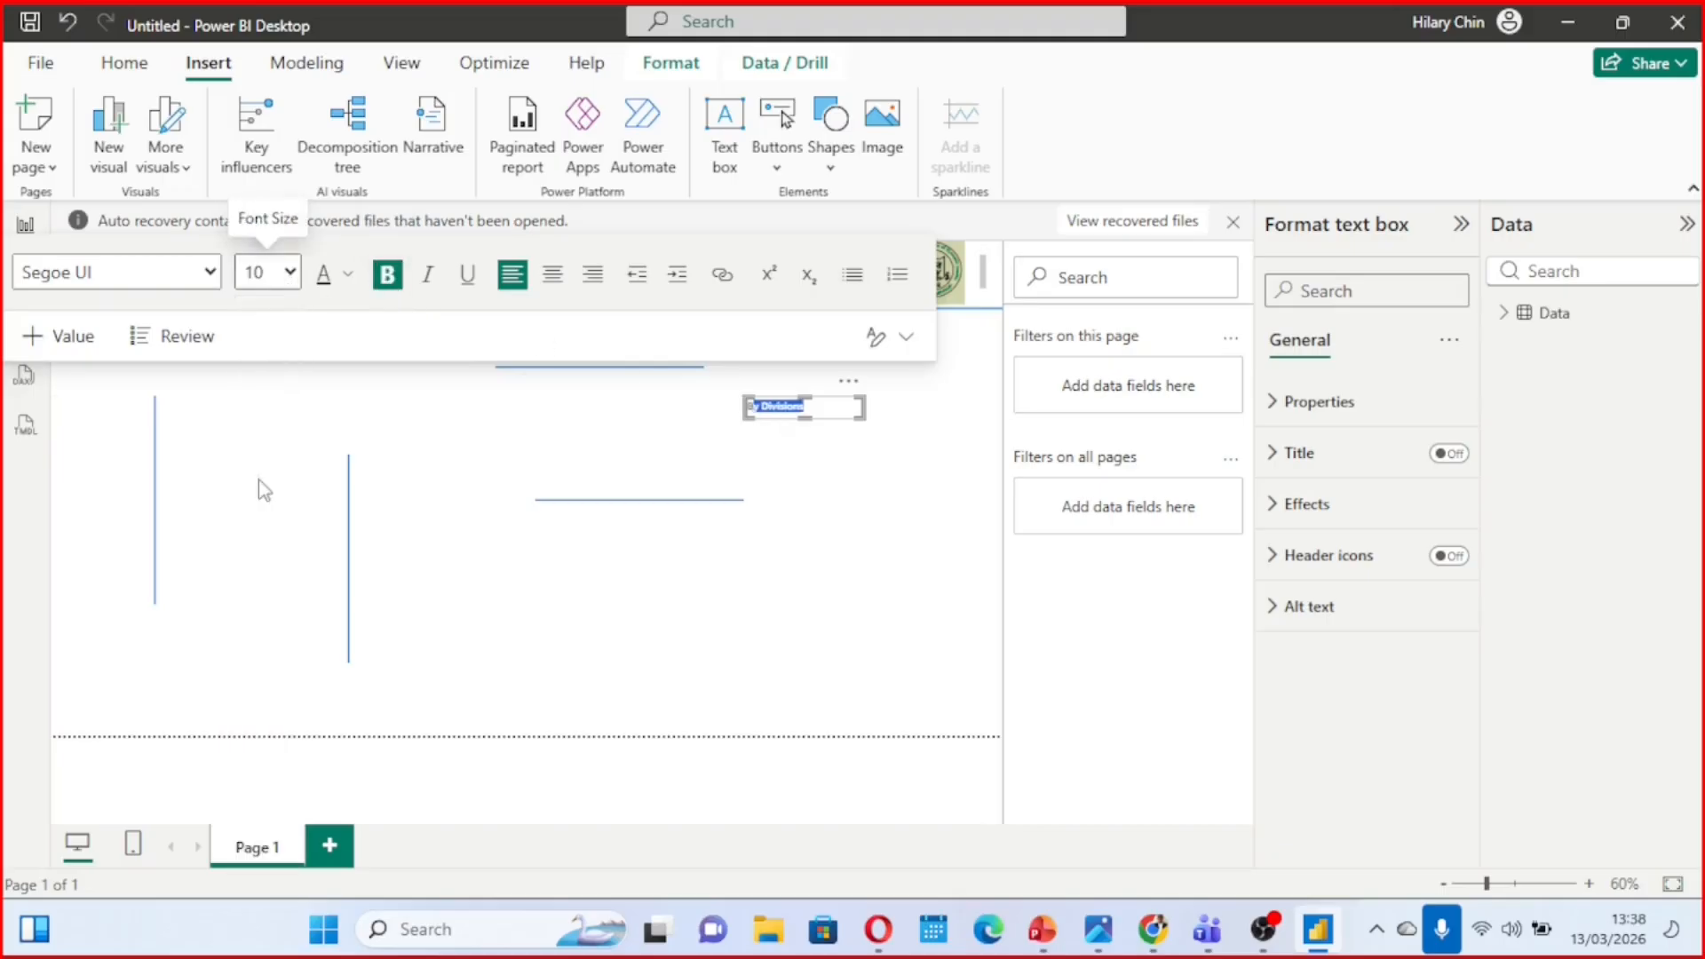
left_click(286, 274)
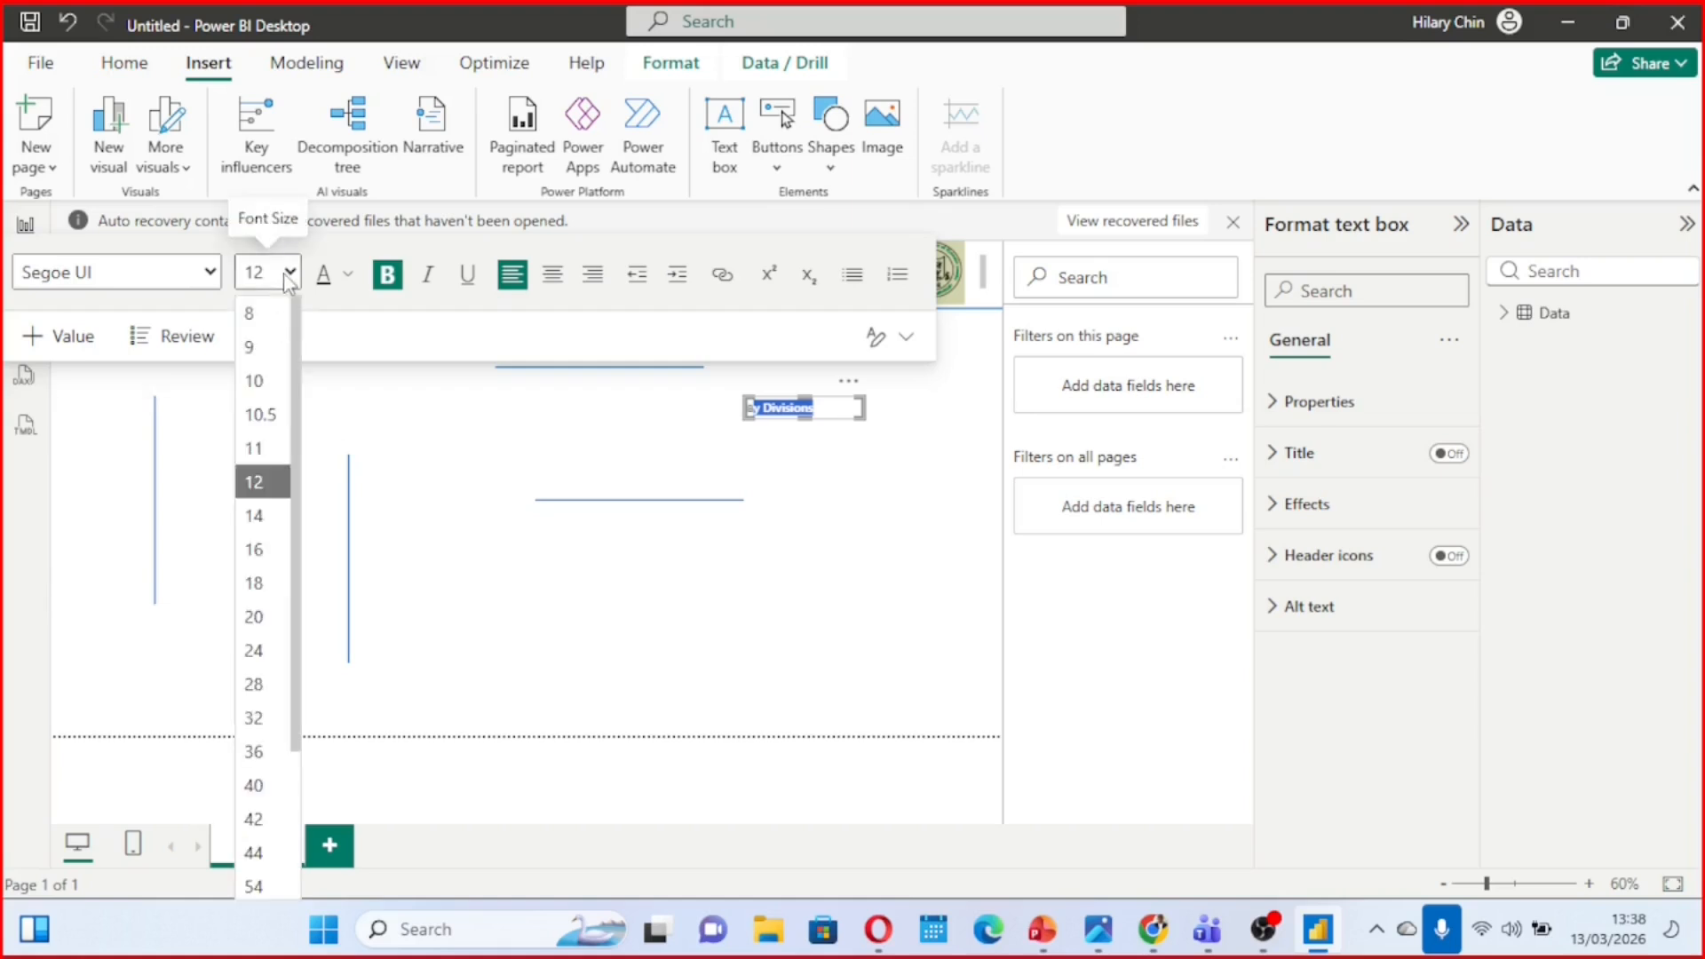
left_click(268, 524)
left_click(859, 508)
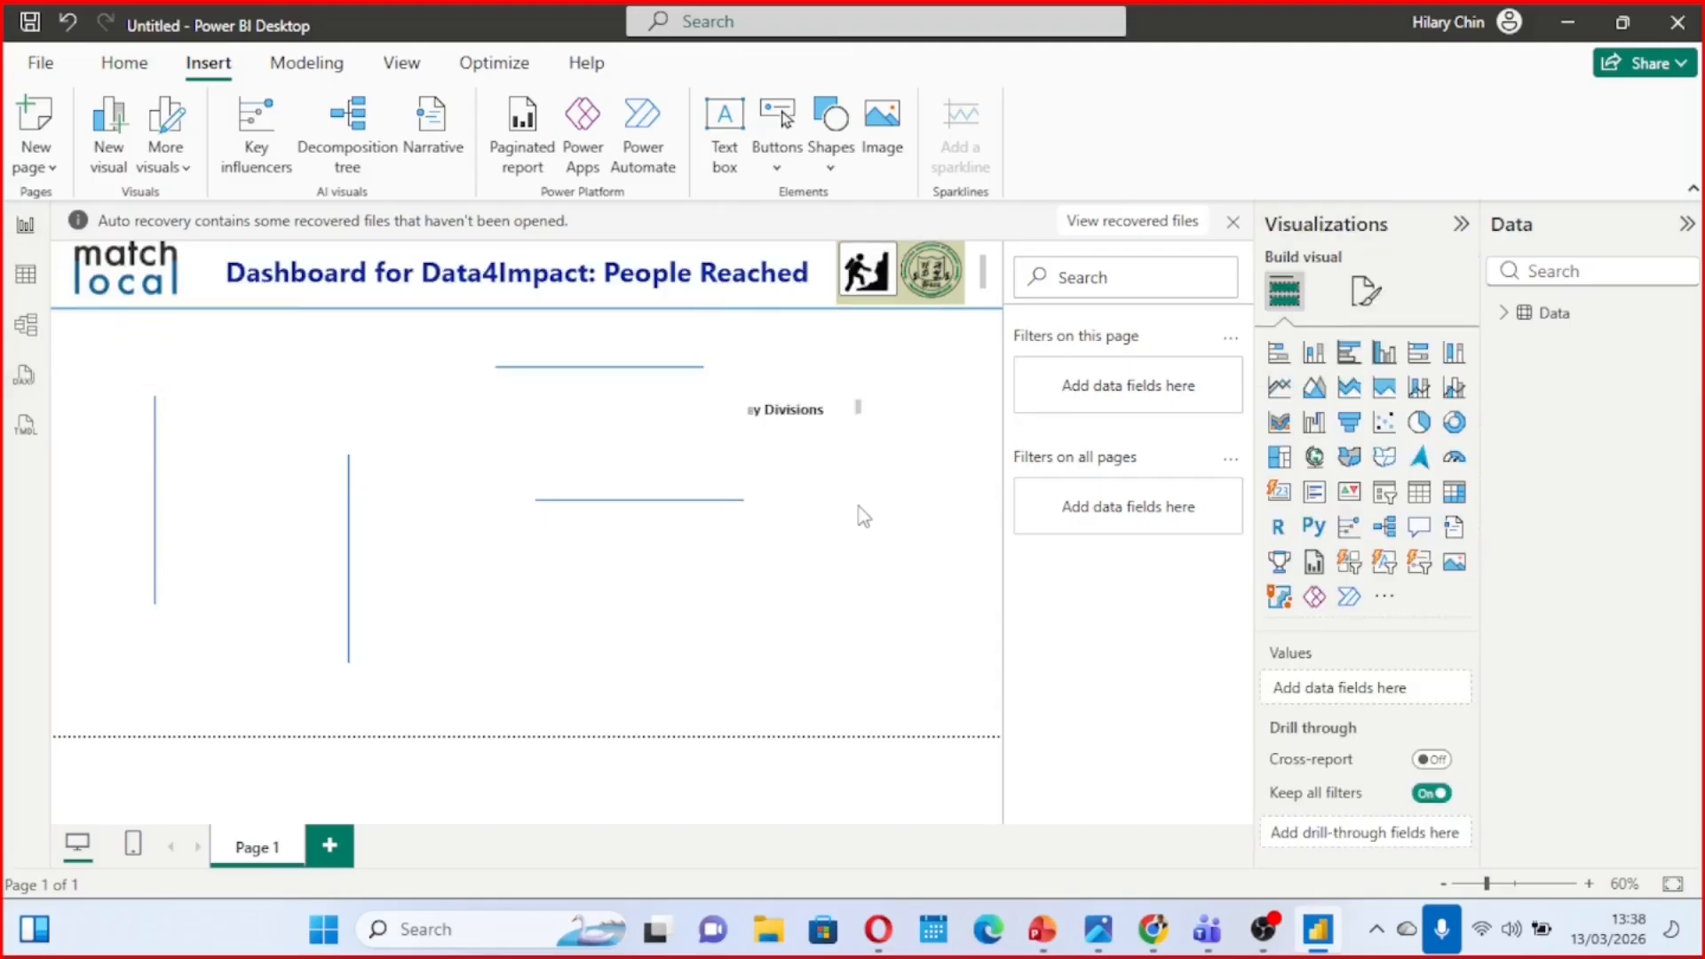
Place the "By Divisions" text box above the upper short line and move that line up close beneath the text
left_click(828, 411)
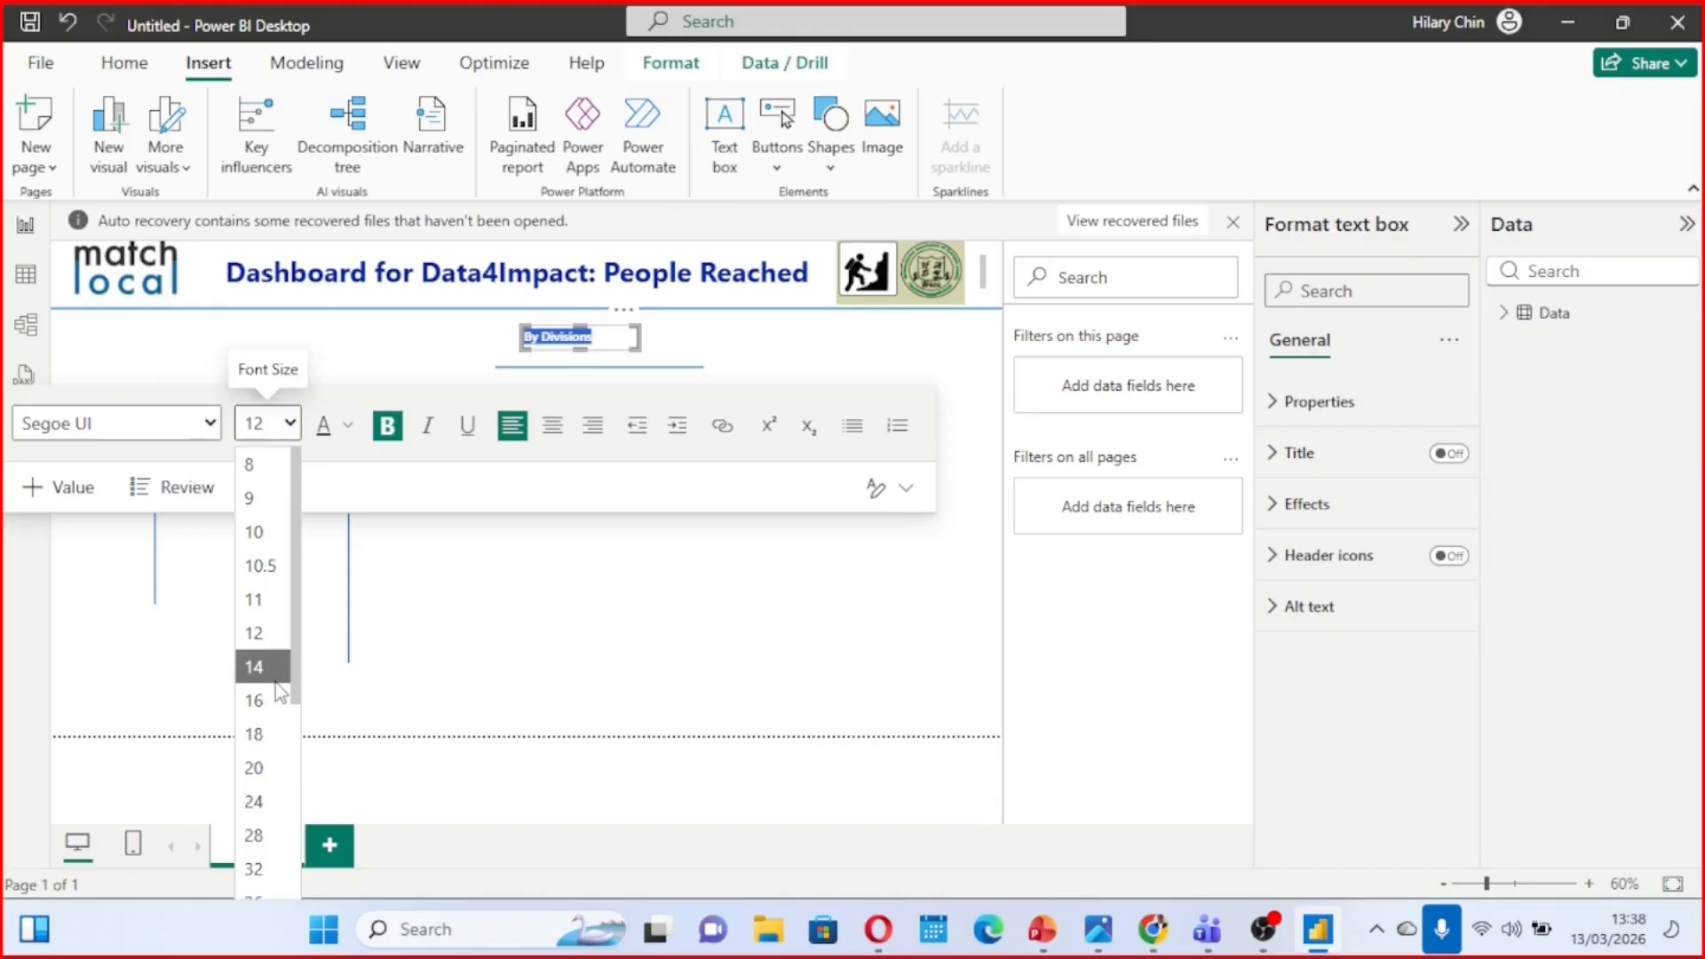
left_click(275, 678)
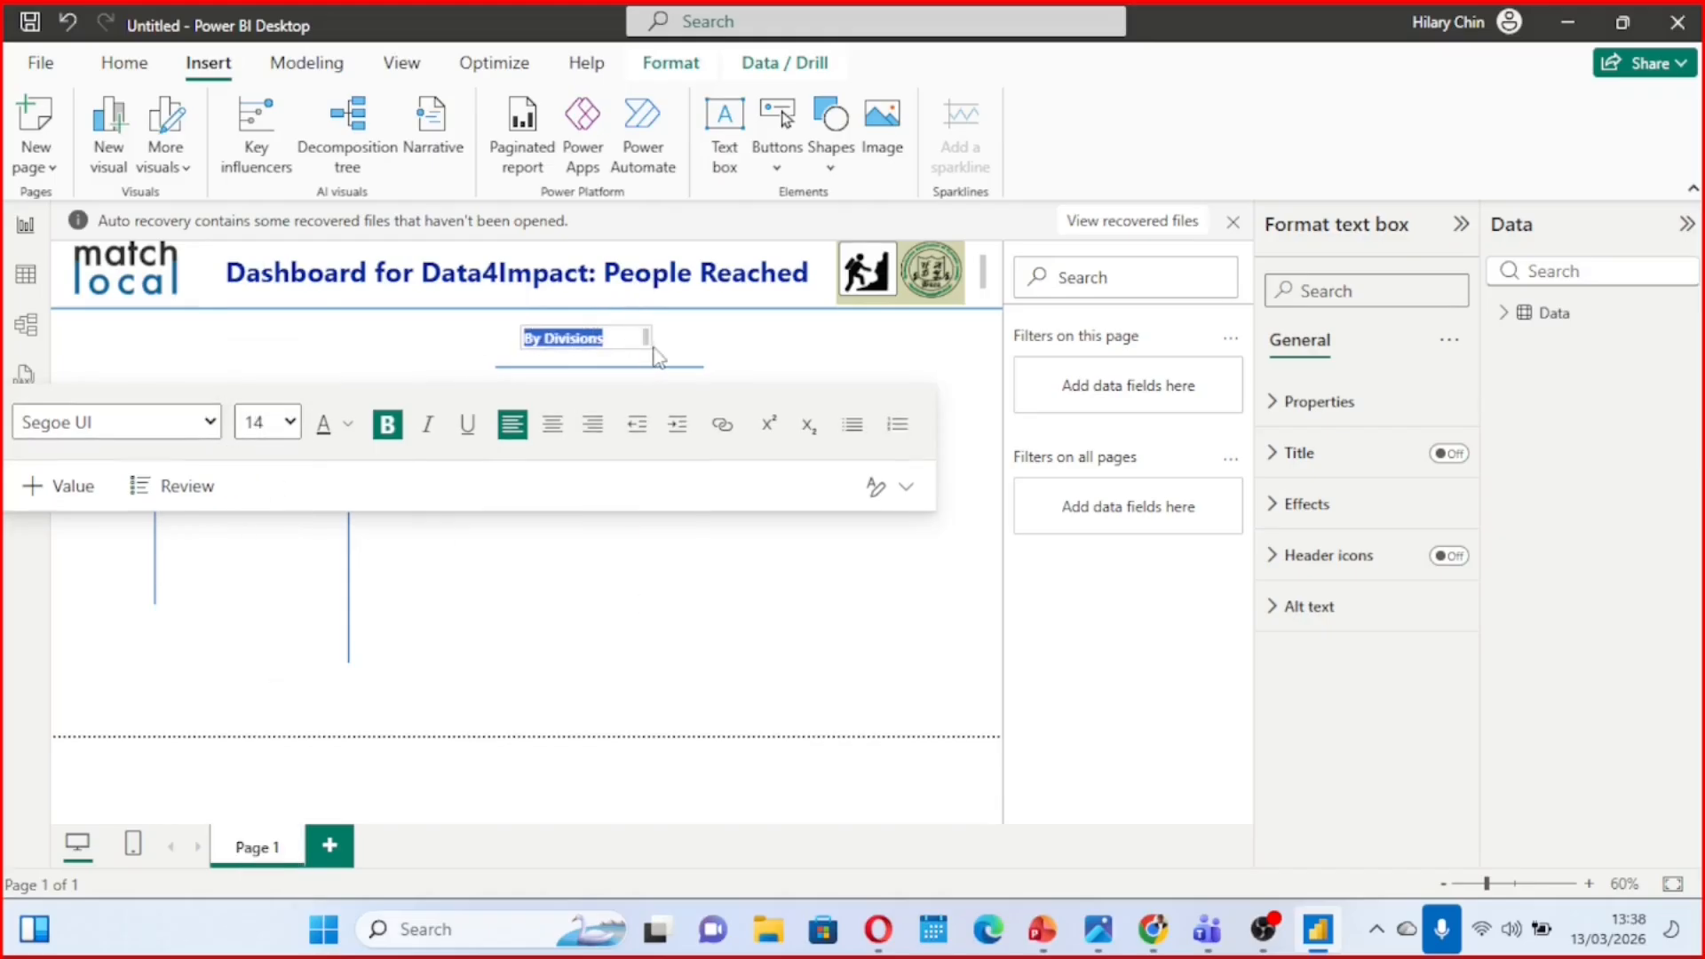
mouse_move(634, 341)
left_mouse_down()
mouse_move(620, 340)
mouse_move(635, 348)
left_mouse_up()
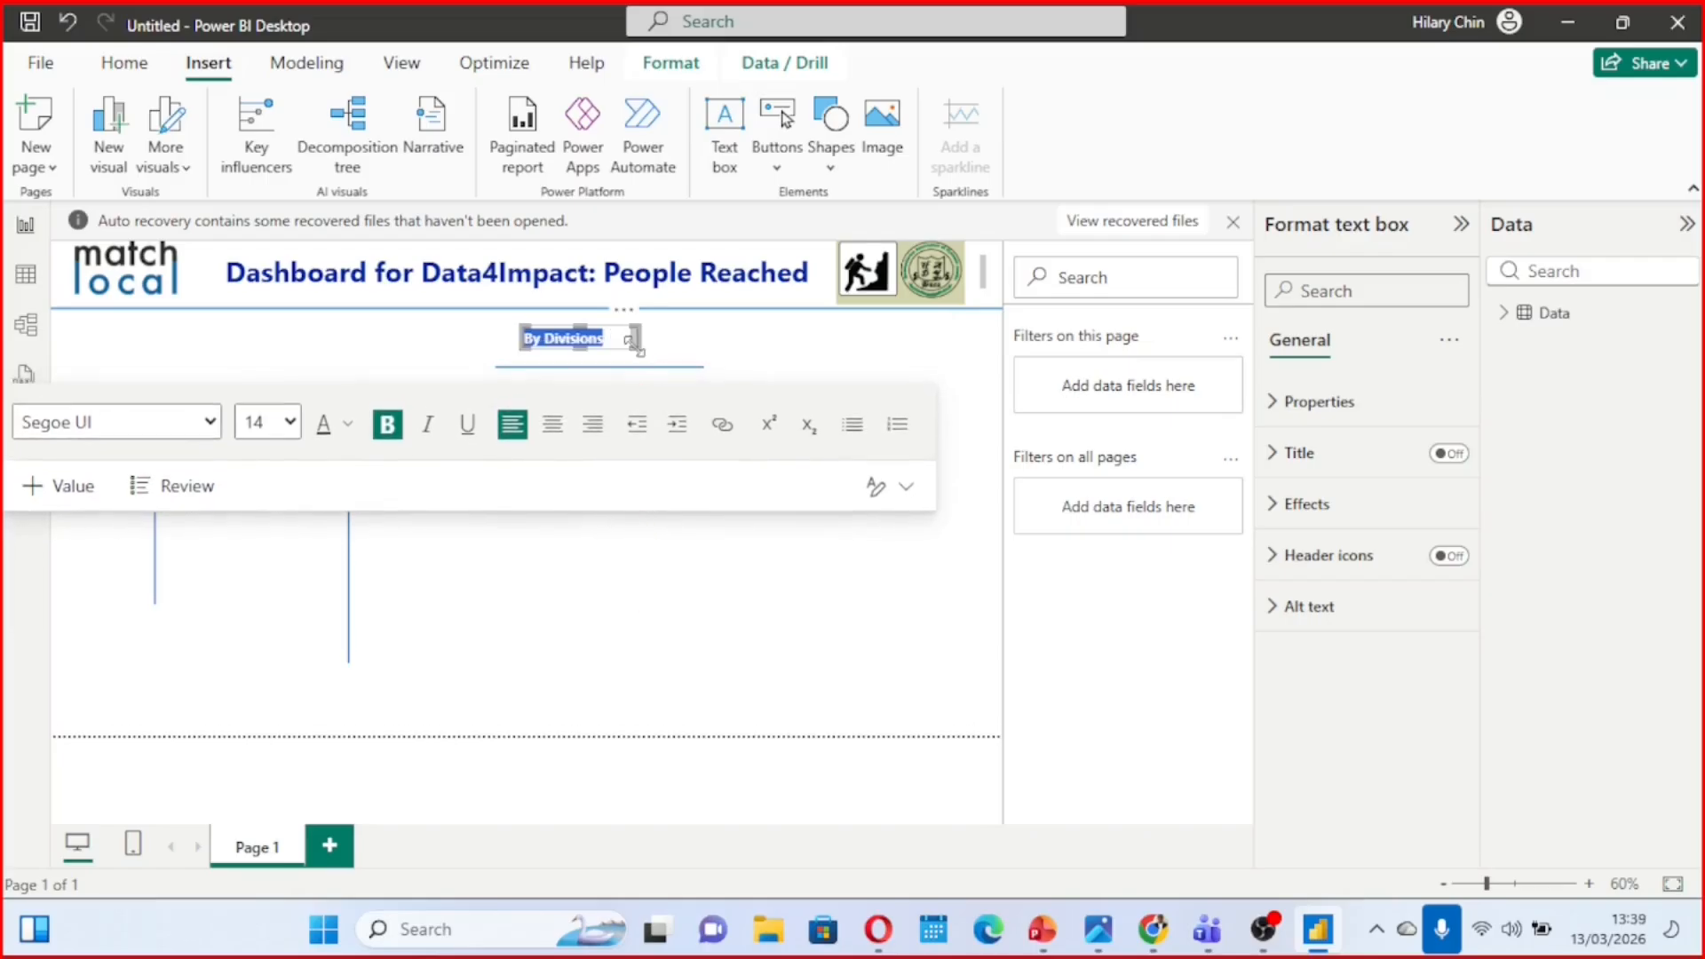
left_click(773, 540)
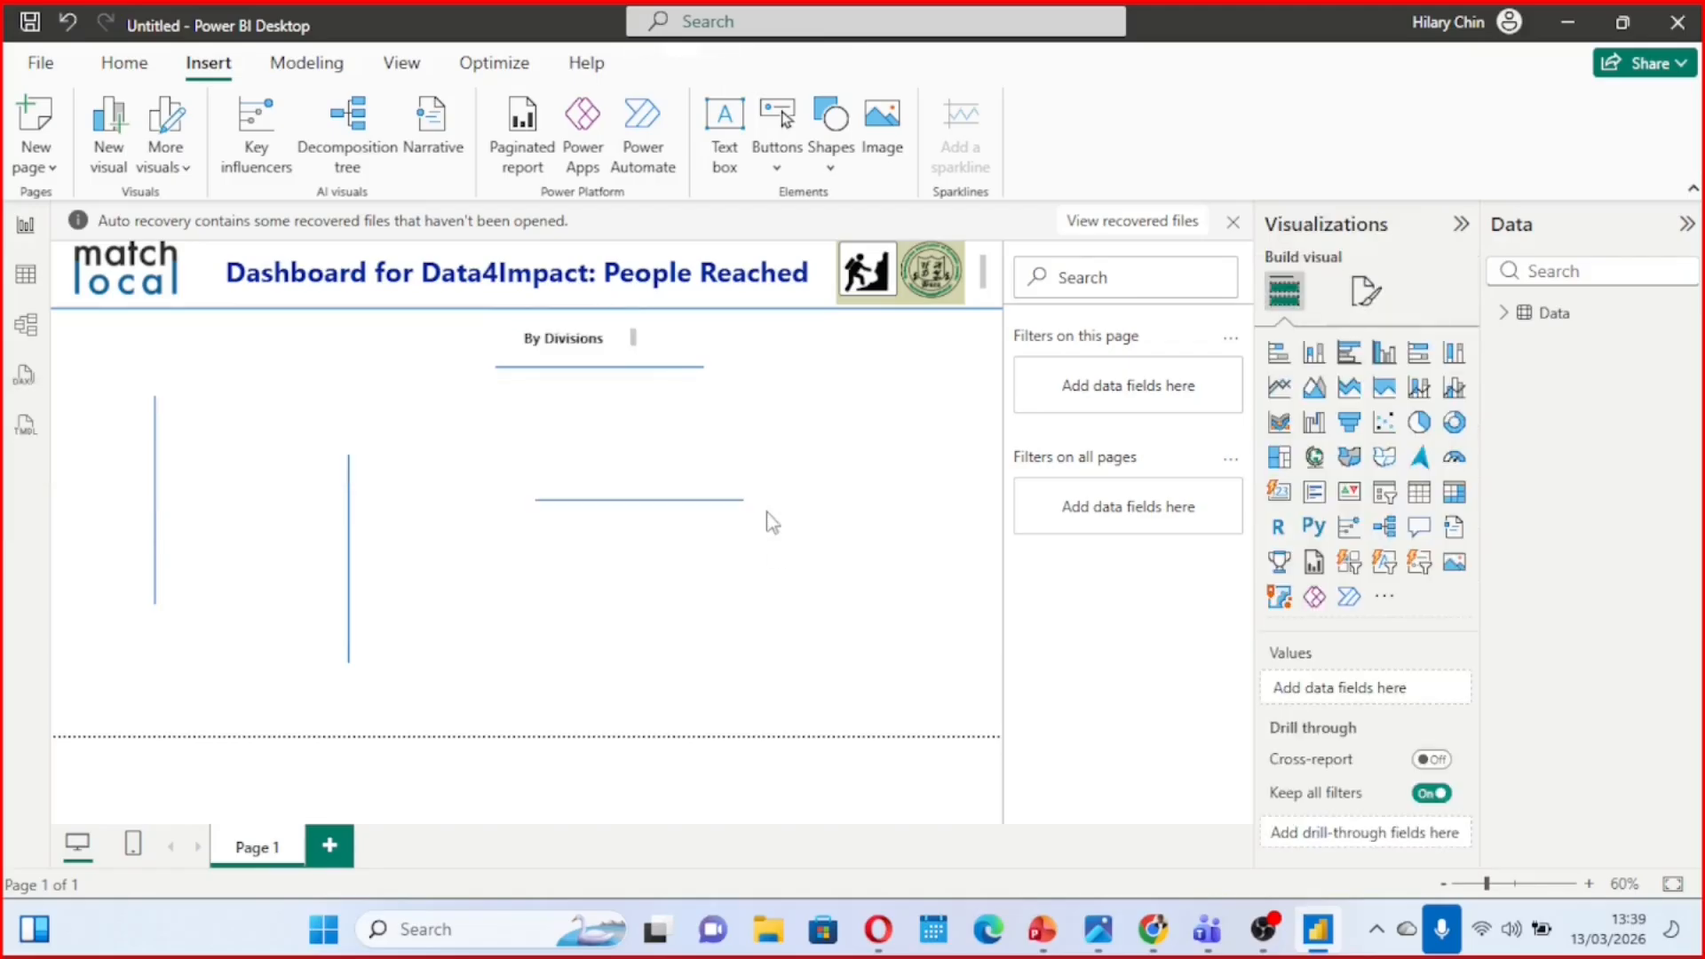
left_click(622, 368)
left_click_drag(623, 368, 622, 359)
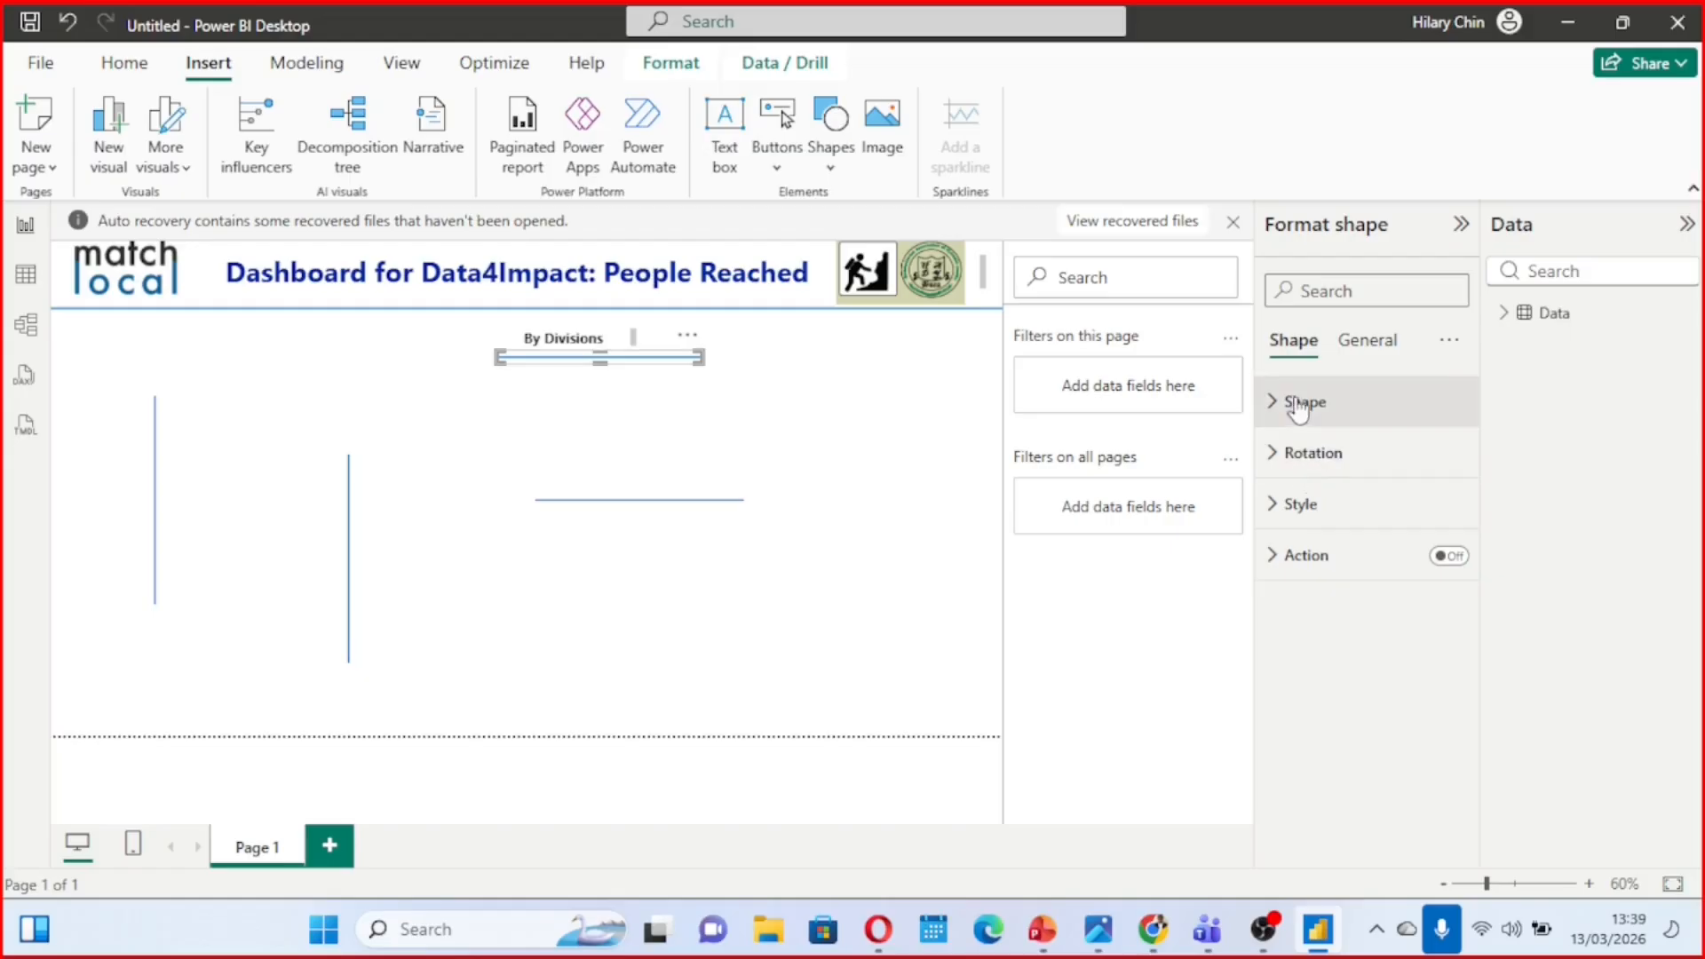
Set both the fill and border colours of the line under "By Divisions" to the recently used near-black
left_click(1276, 519)
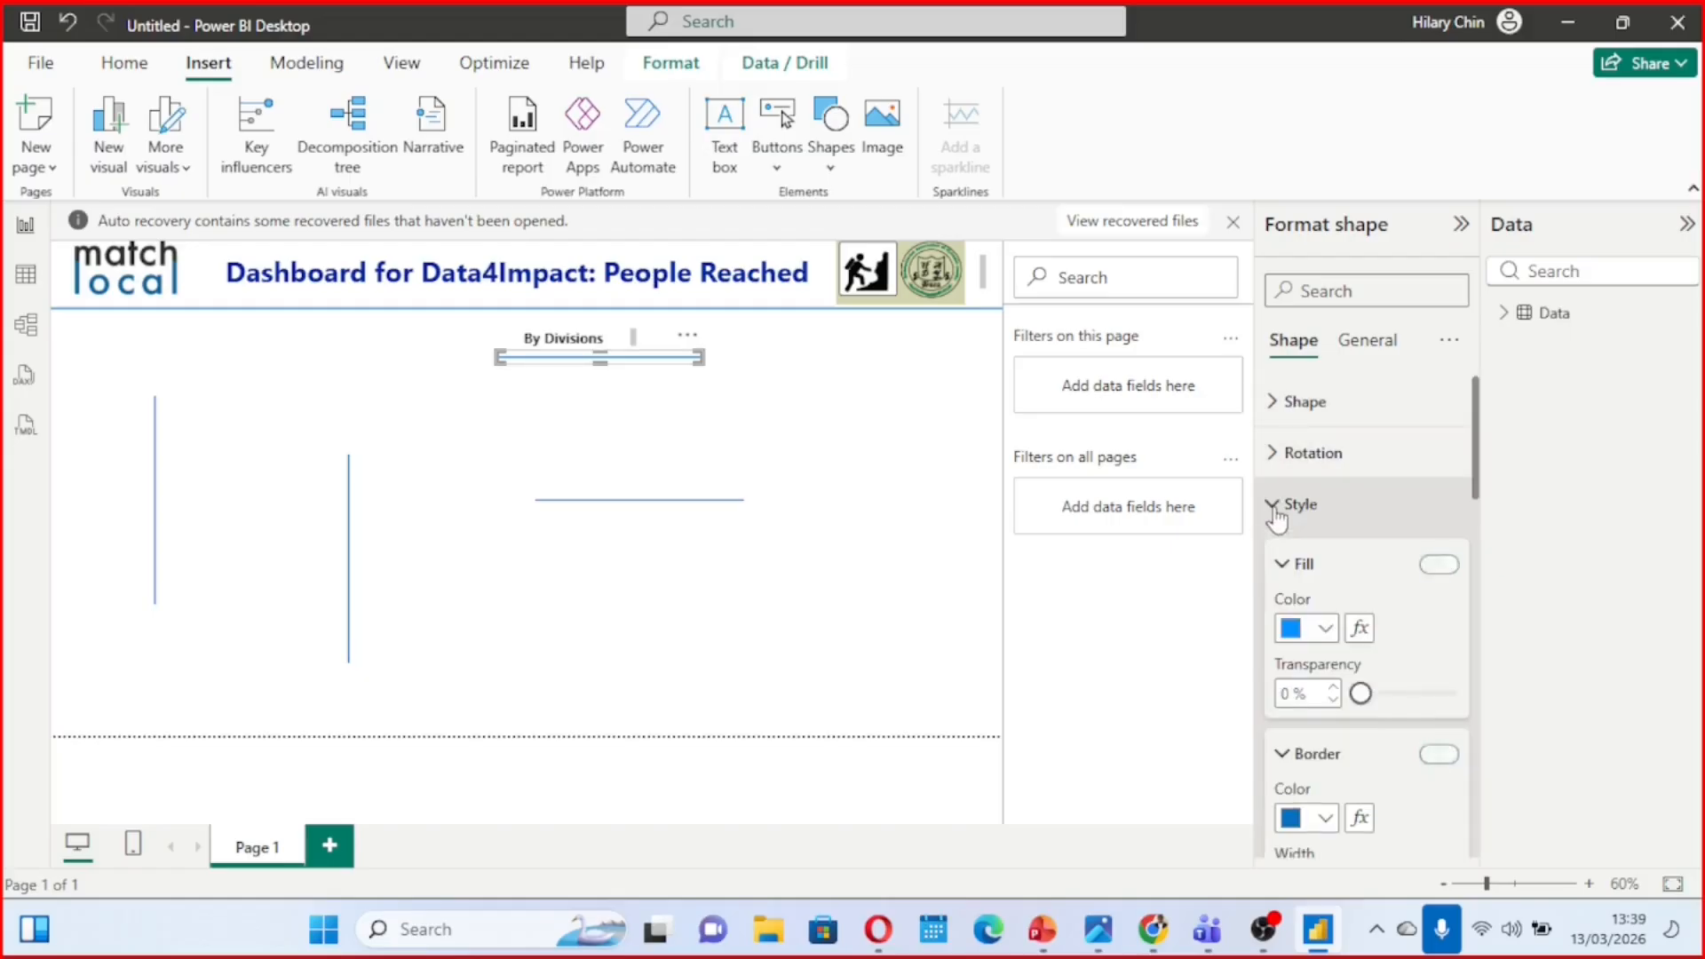
left_click(1327, 632)
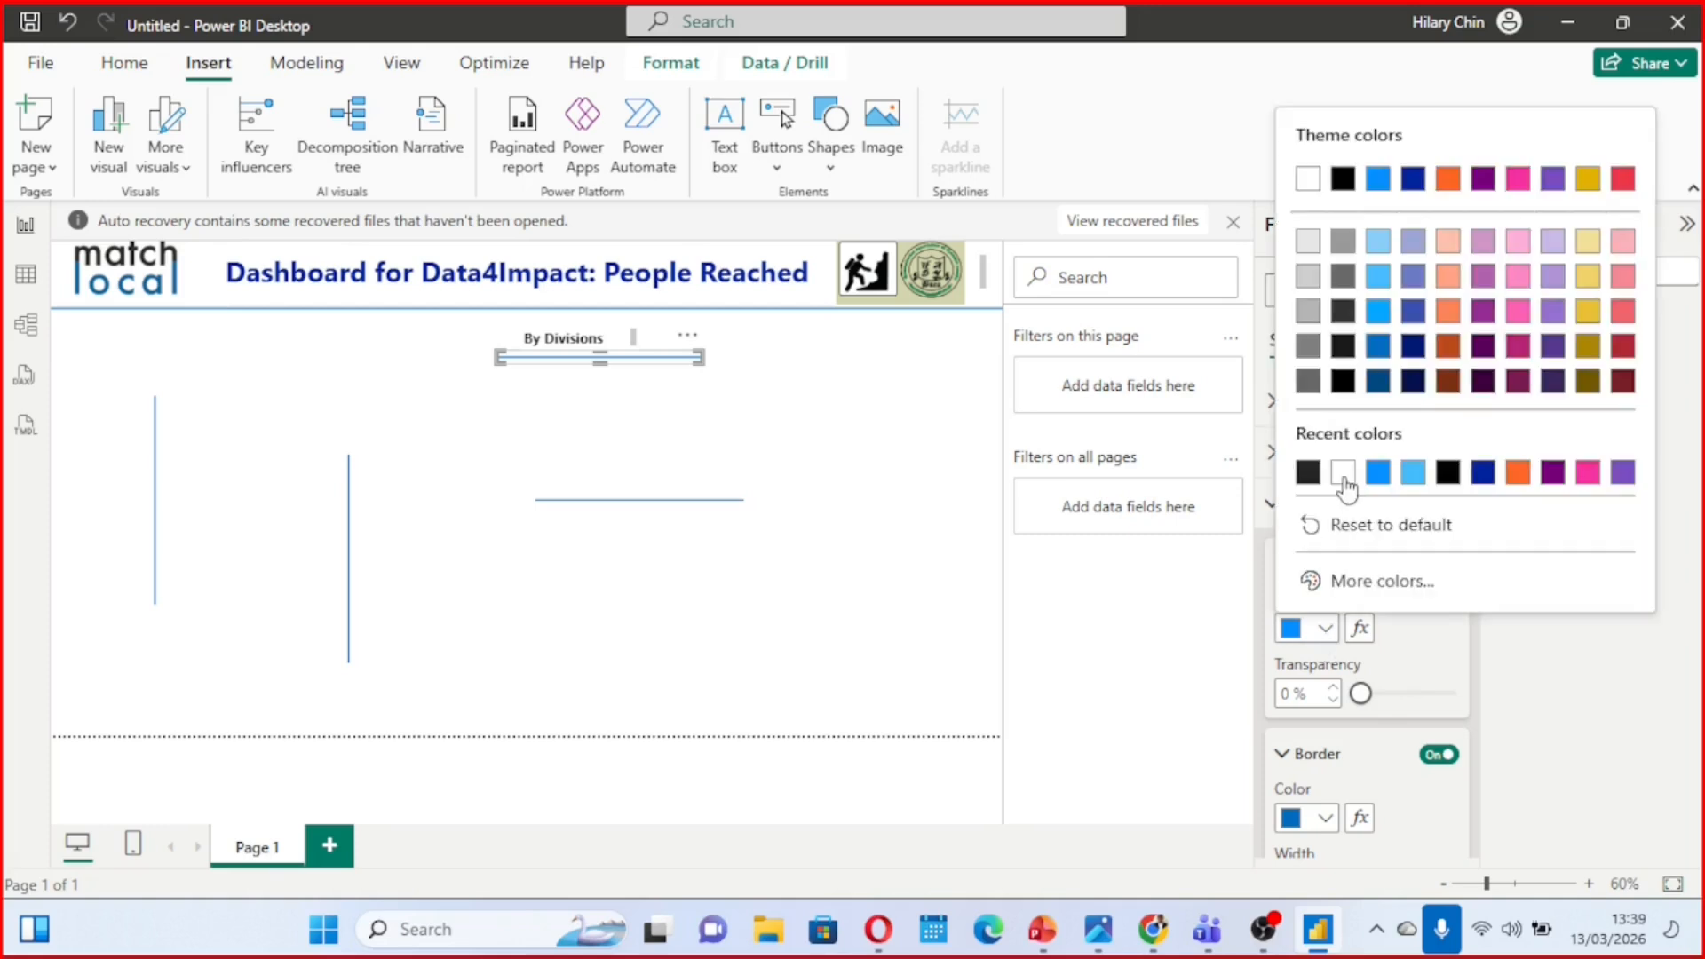
left_click(1308, 475)
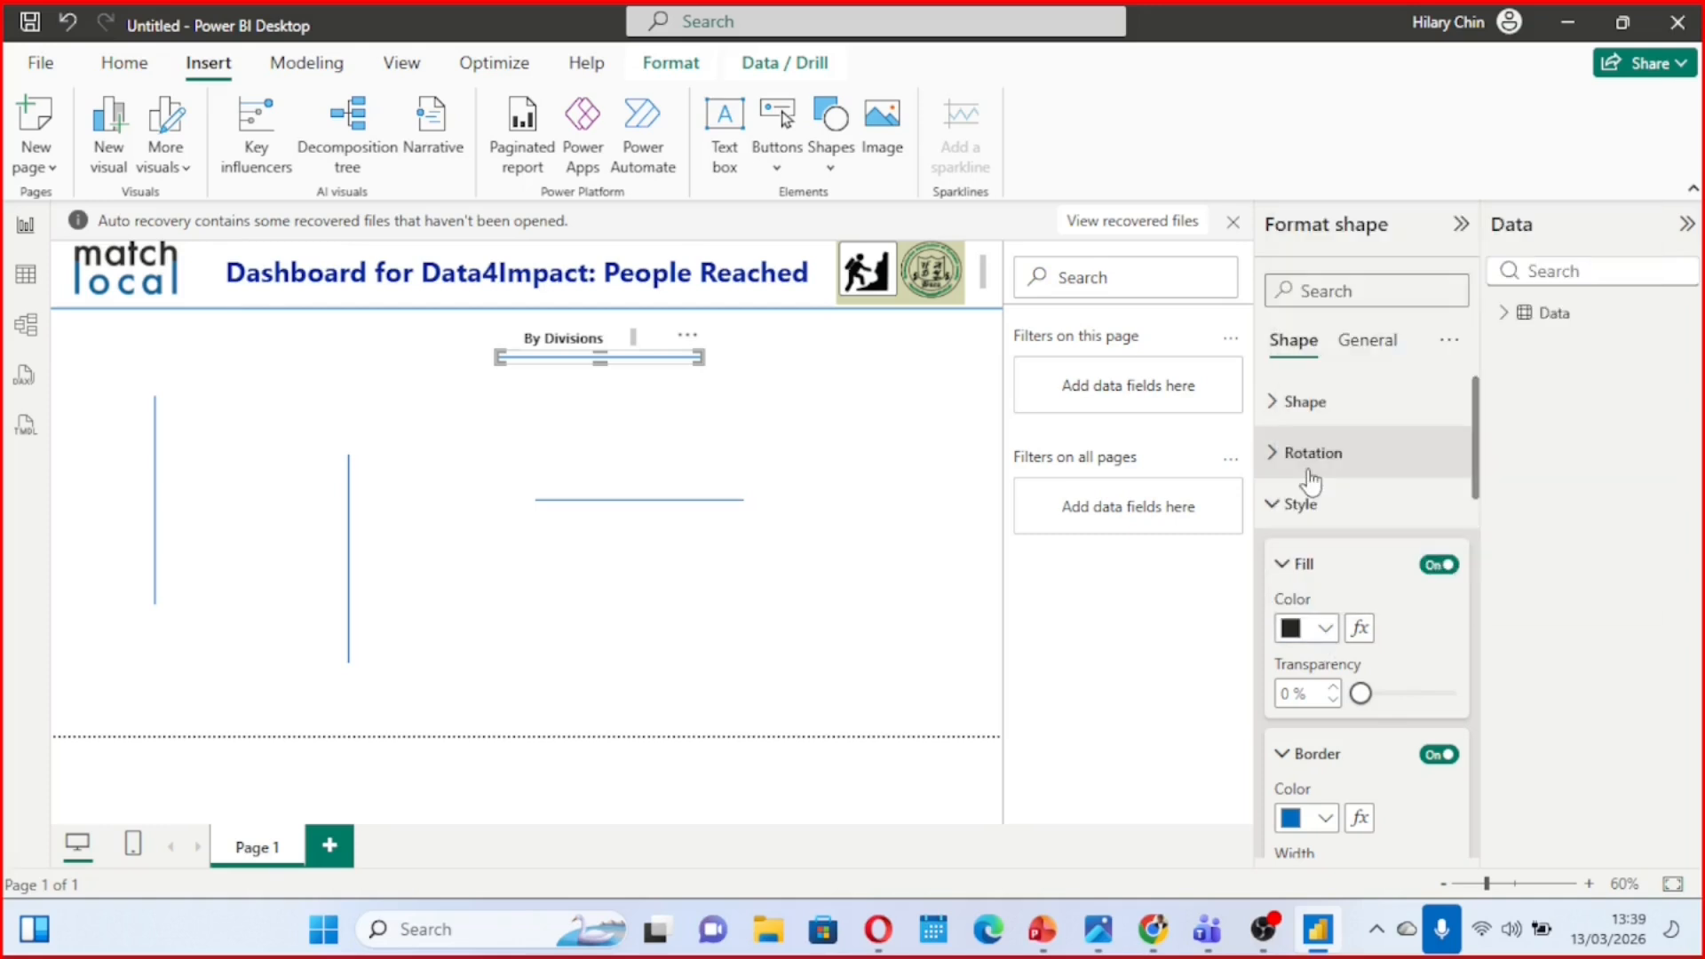
scroll(1336, 697, "down", 3)
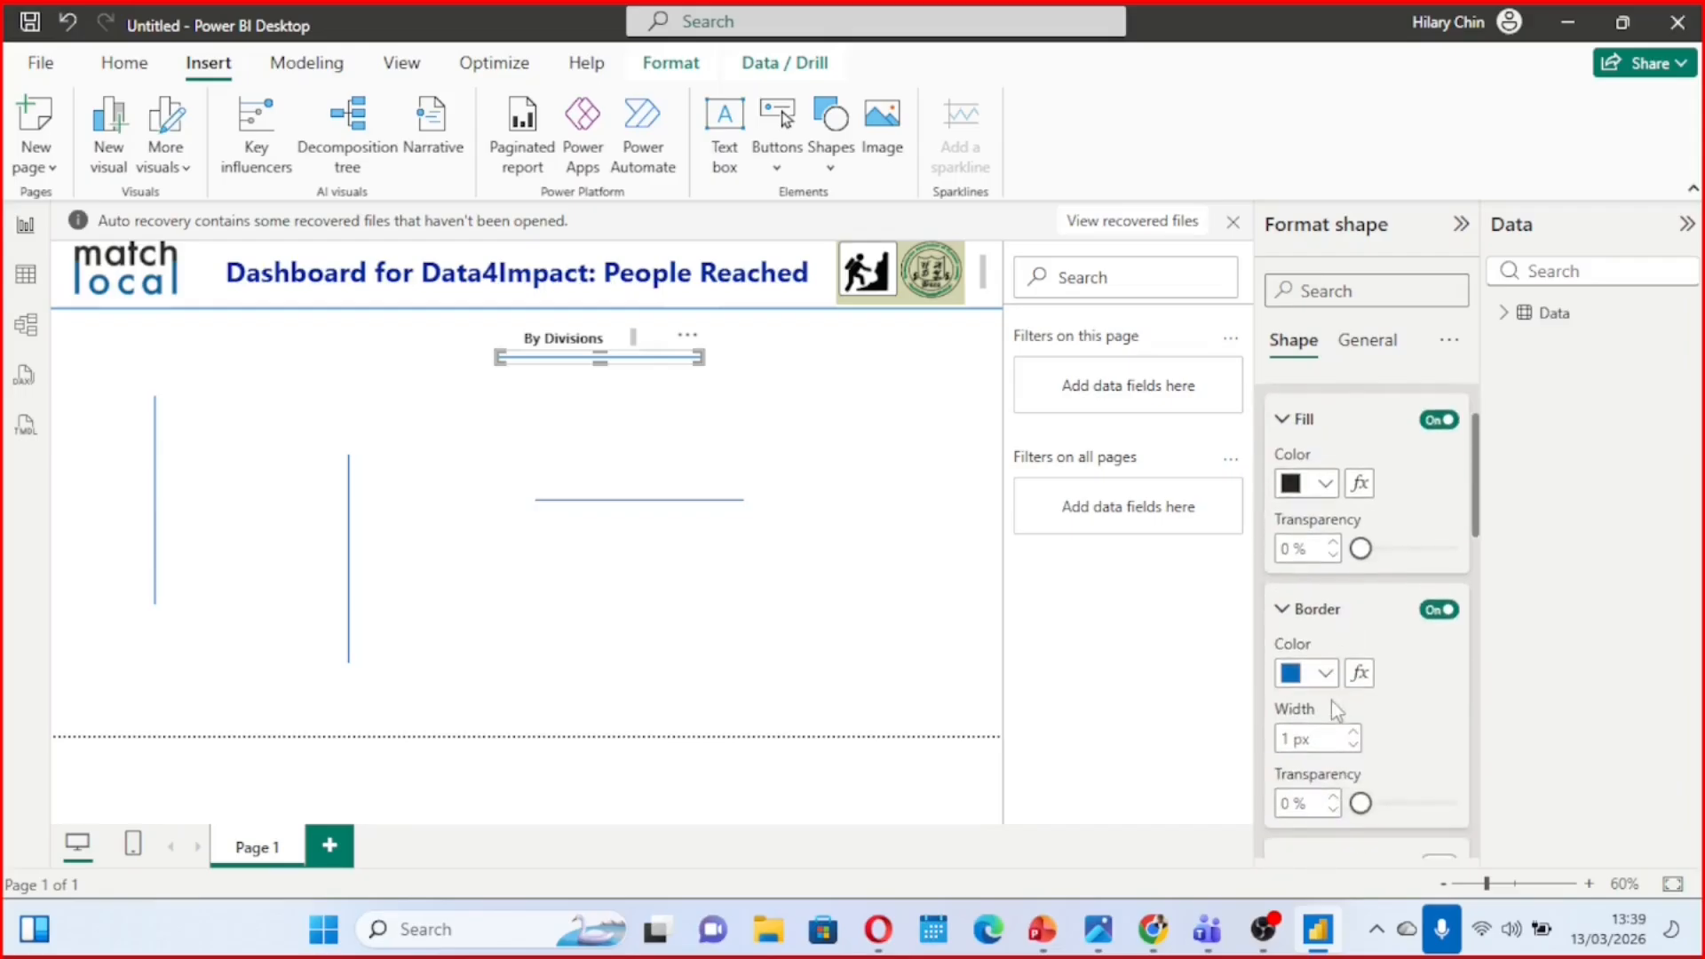
left_click(1325, 681)
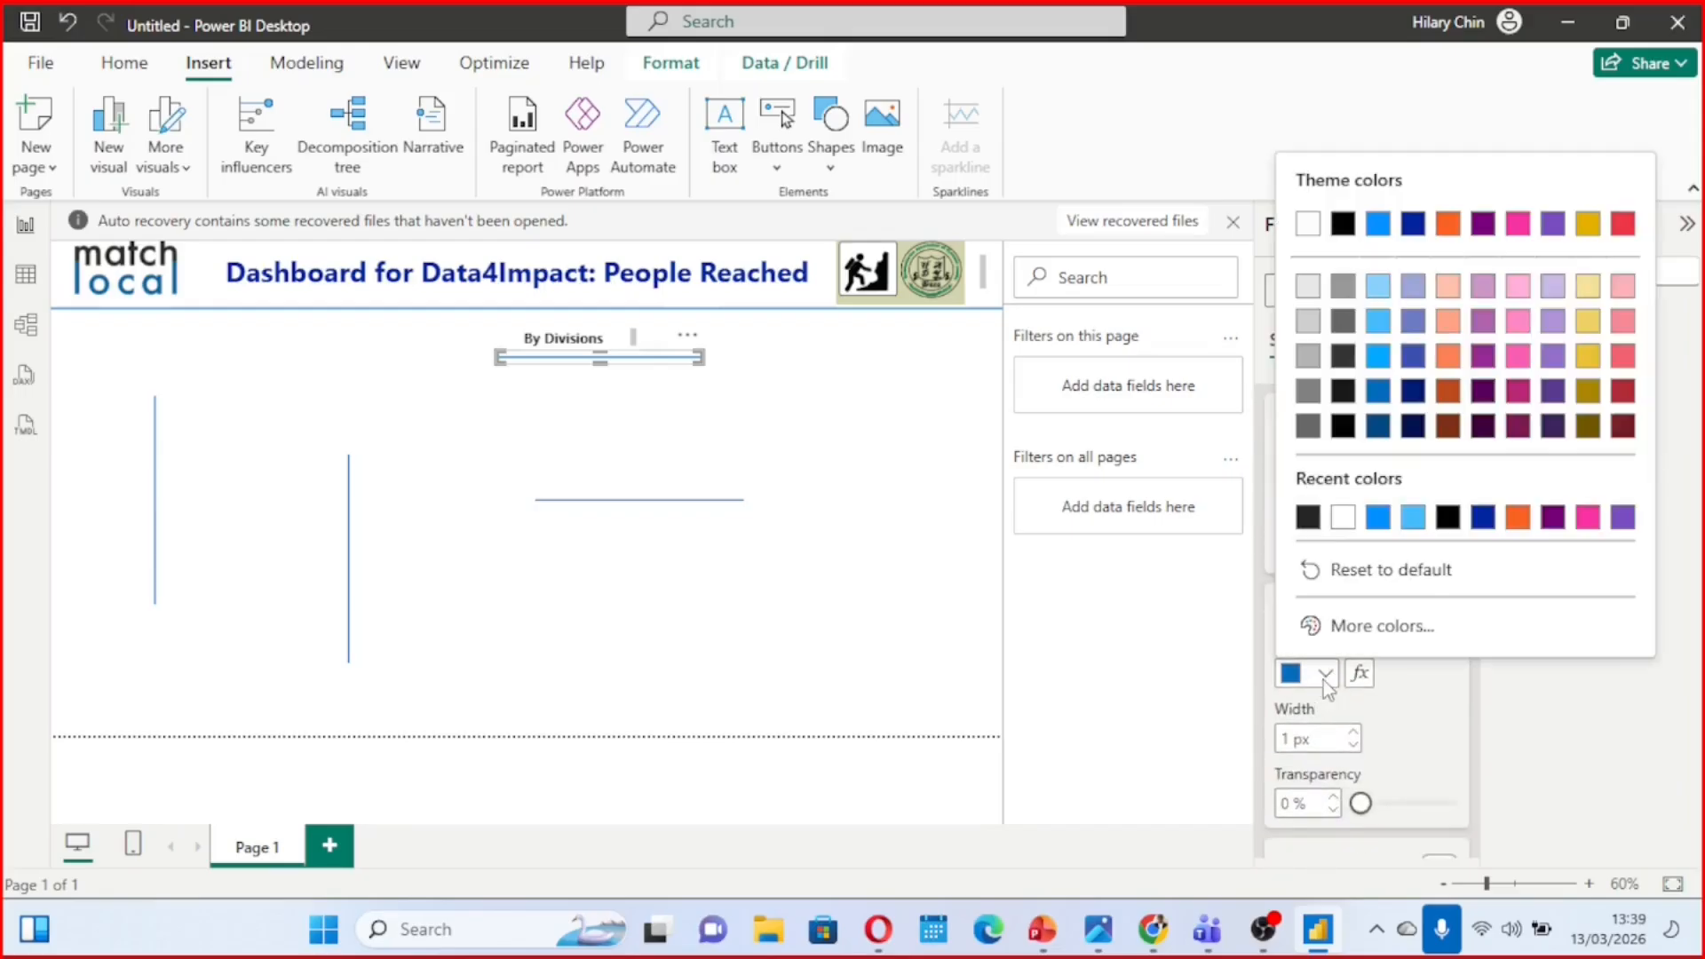
left_click(1313, 514)
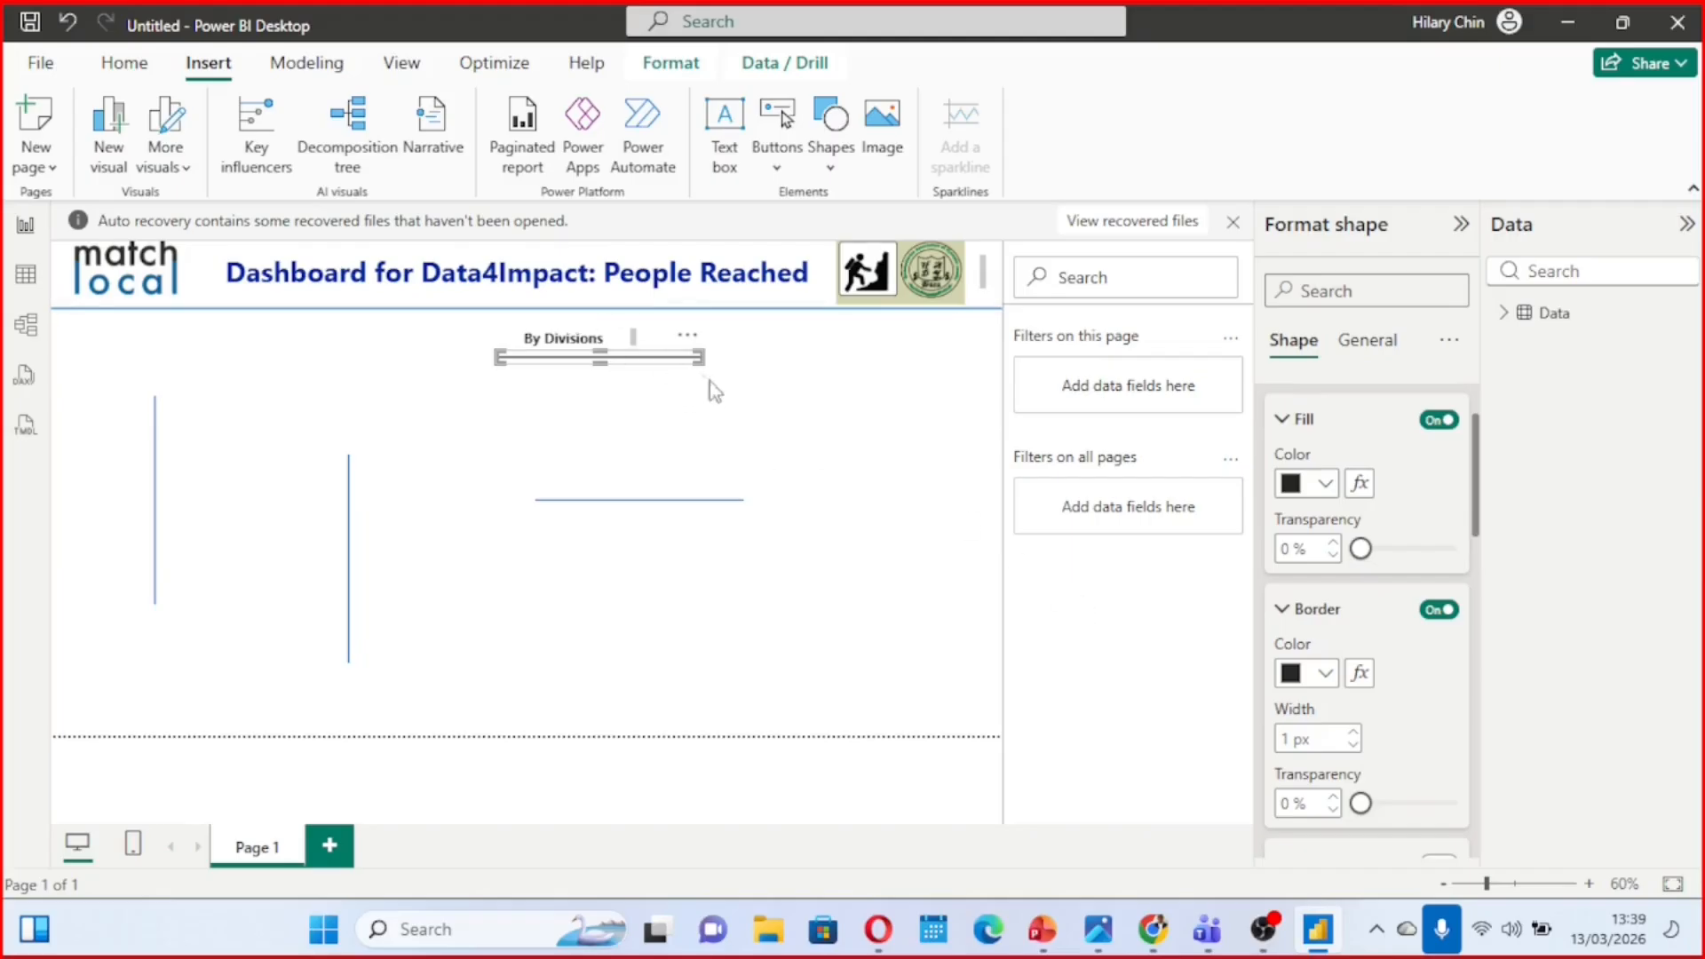
View the reference dashboard photo Final quizz.jpg to compare its section headings, and return to the Power BI report
mouse_move(1102, 943)
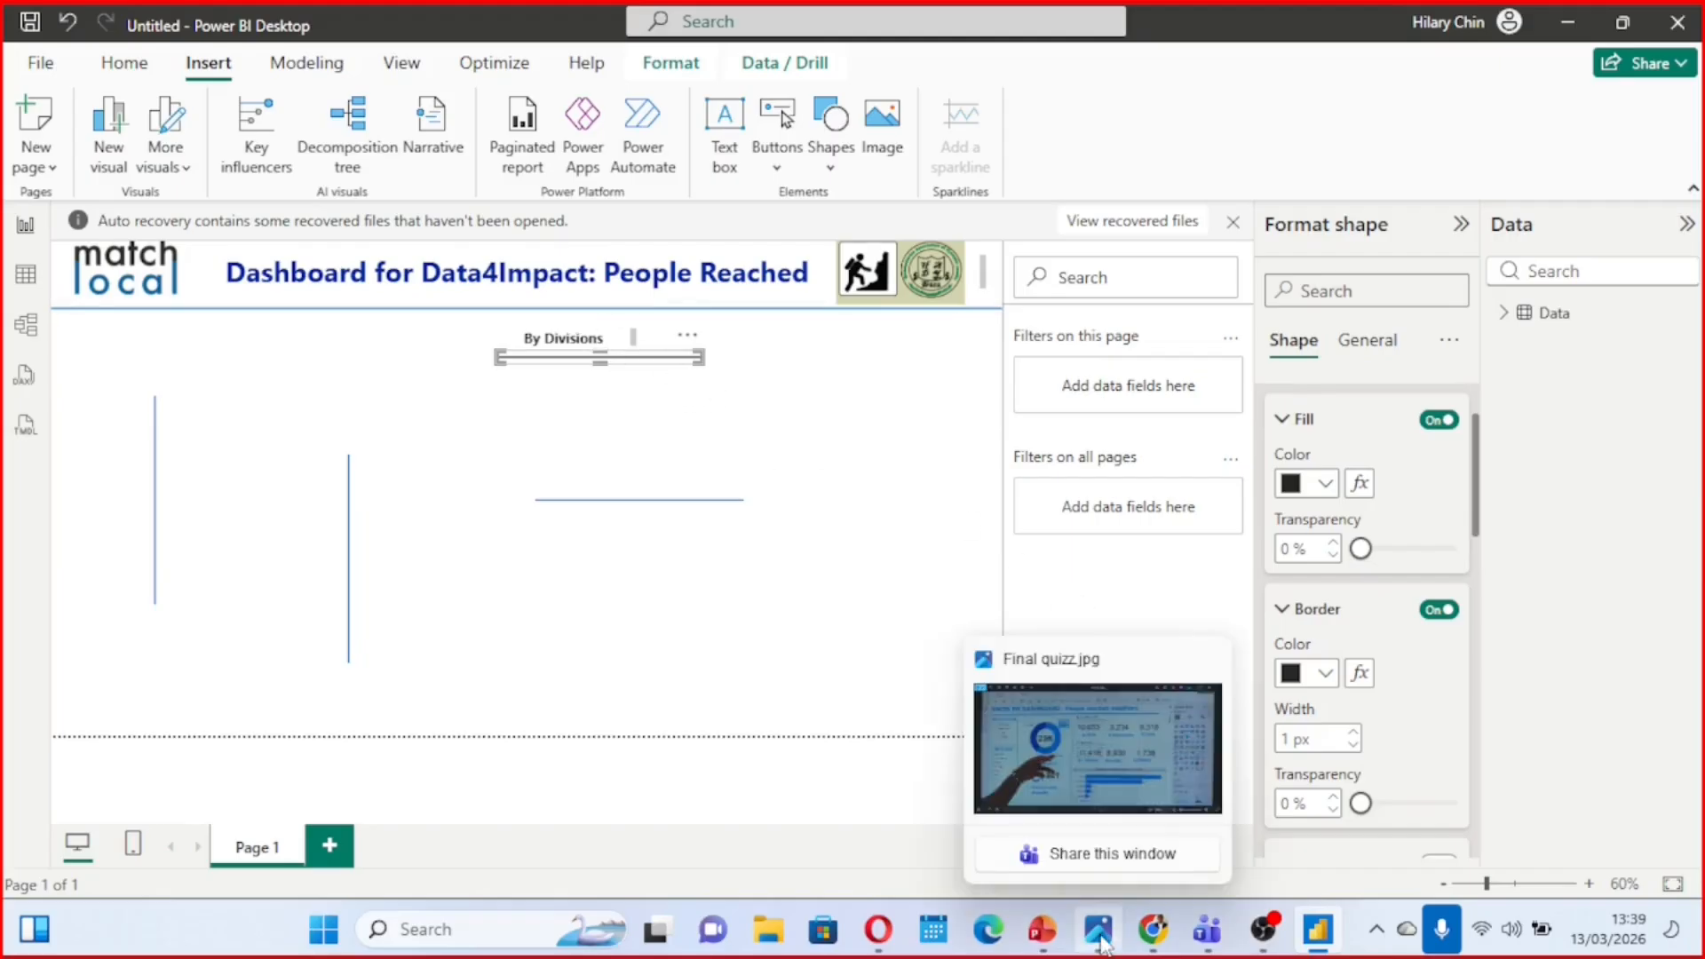
left_click(1046, 721)
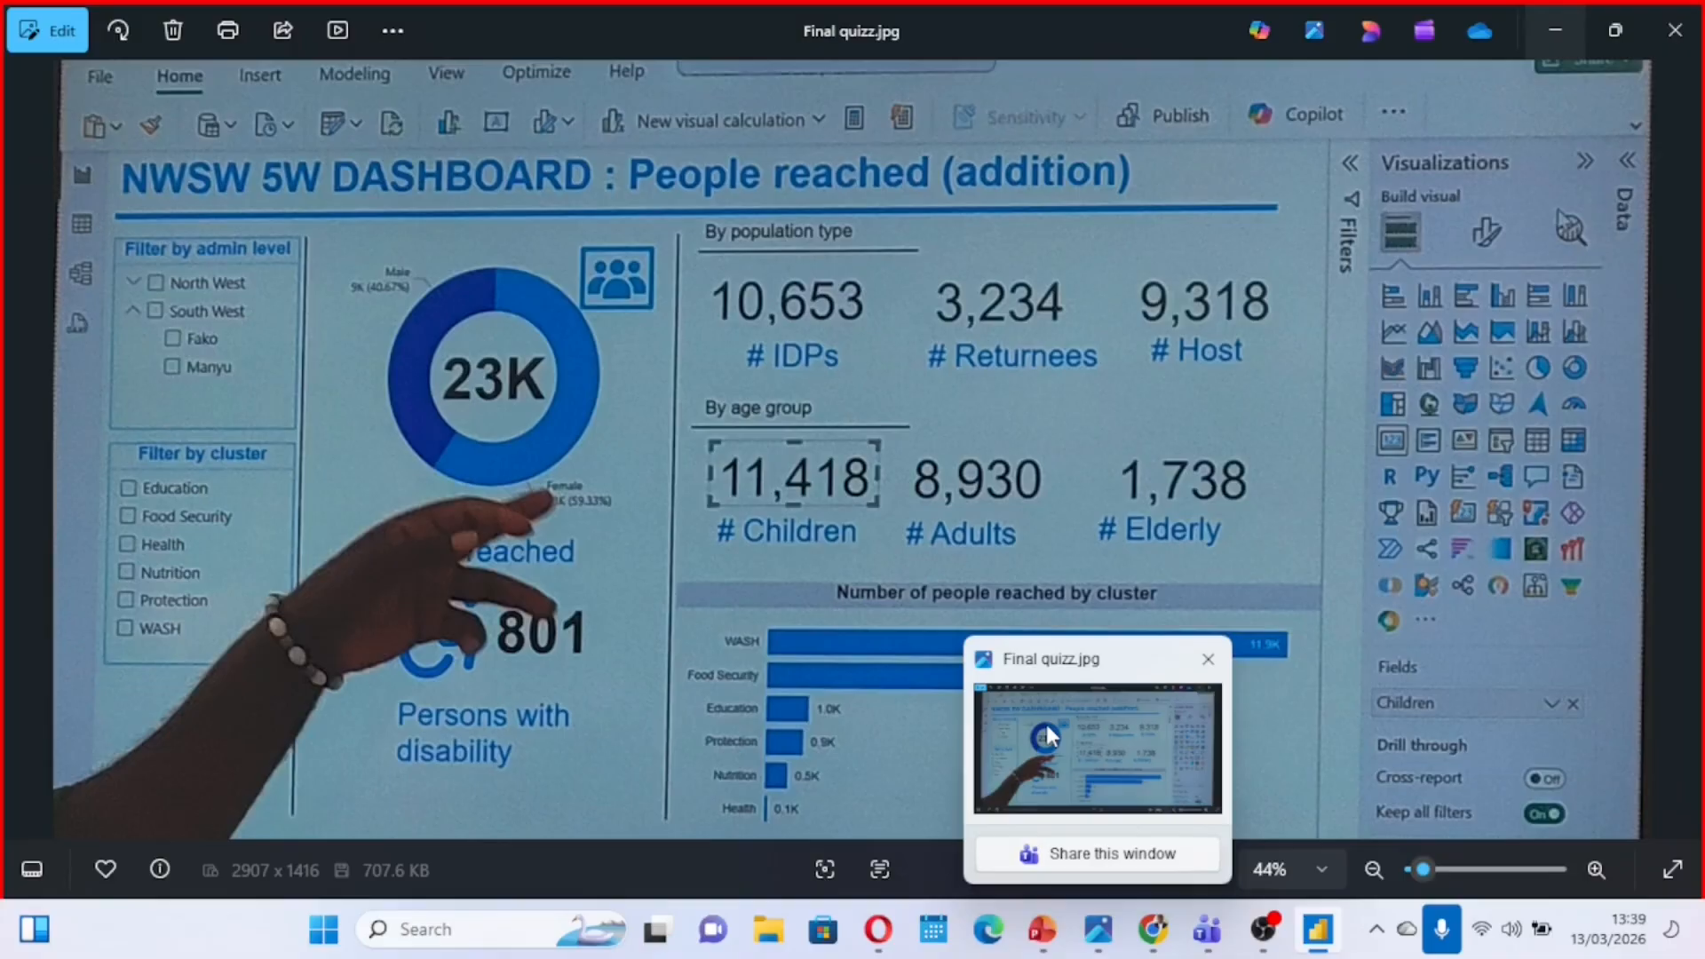
key("alt+Tab")
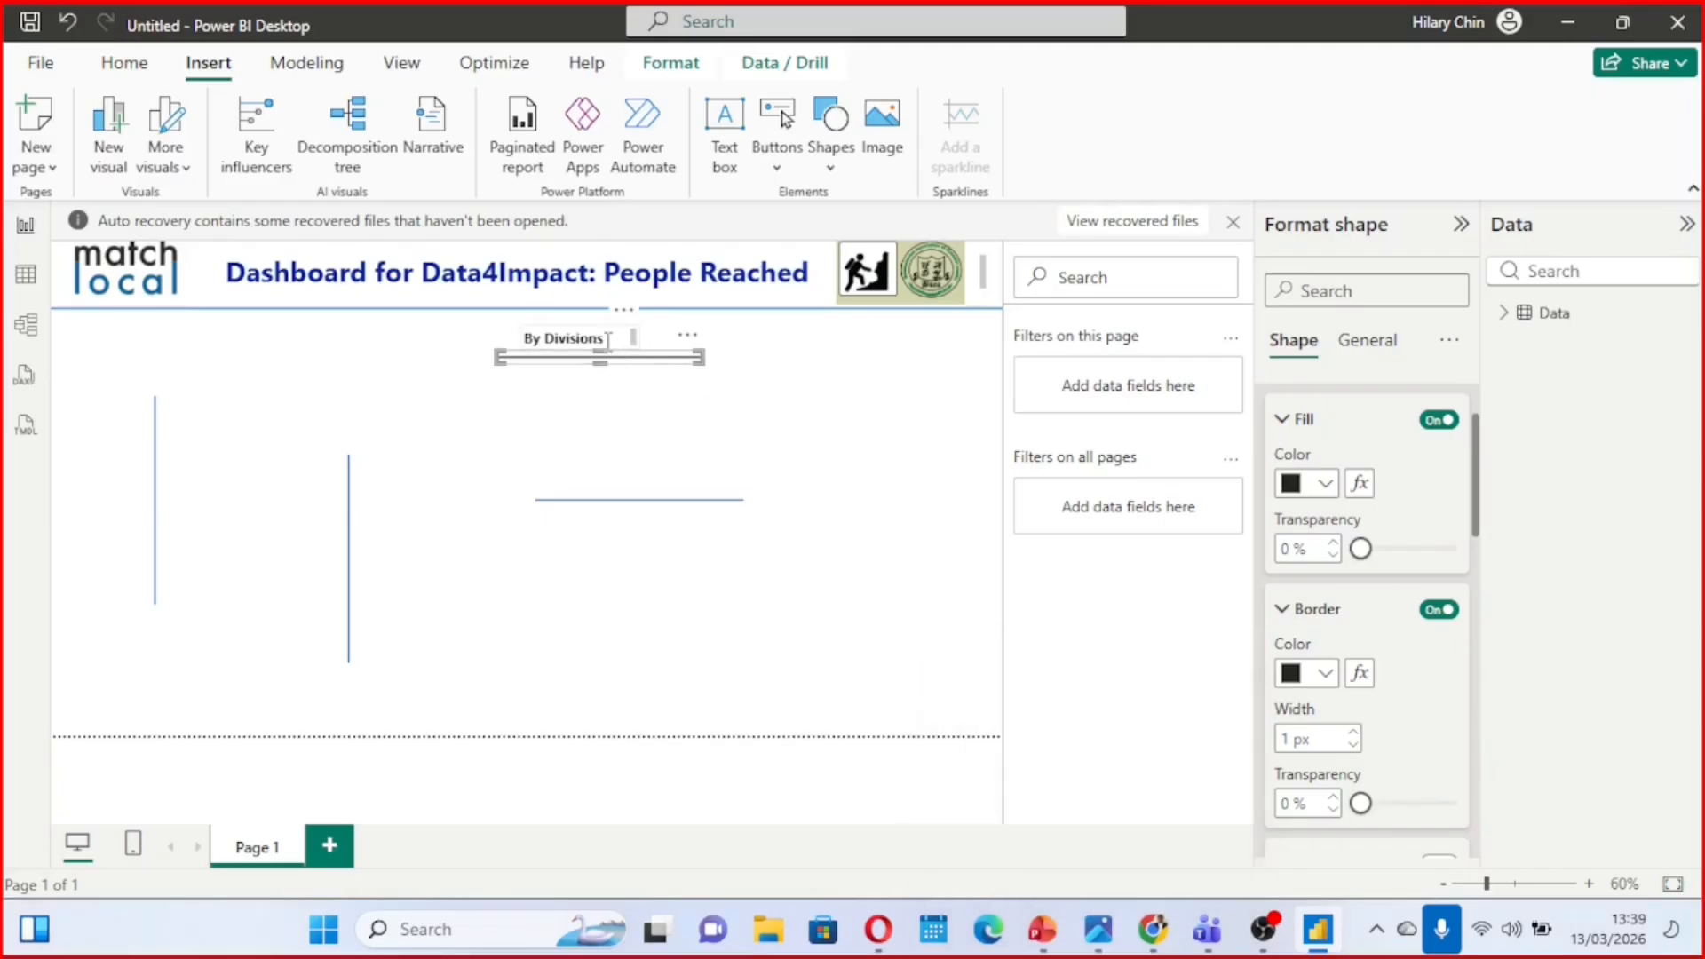
Change the "By Divisions" heading to "By Population Type" and widen its text box to fit the text
left_click(607, 340)
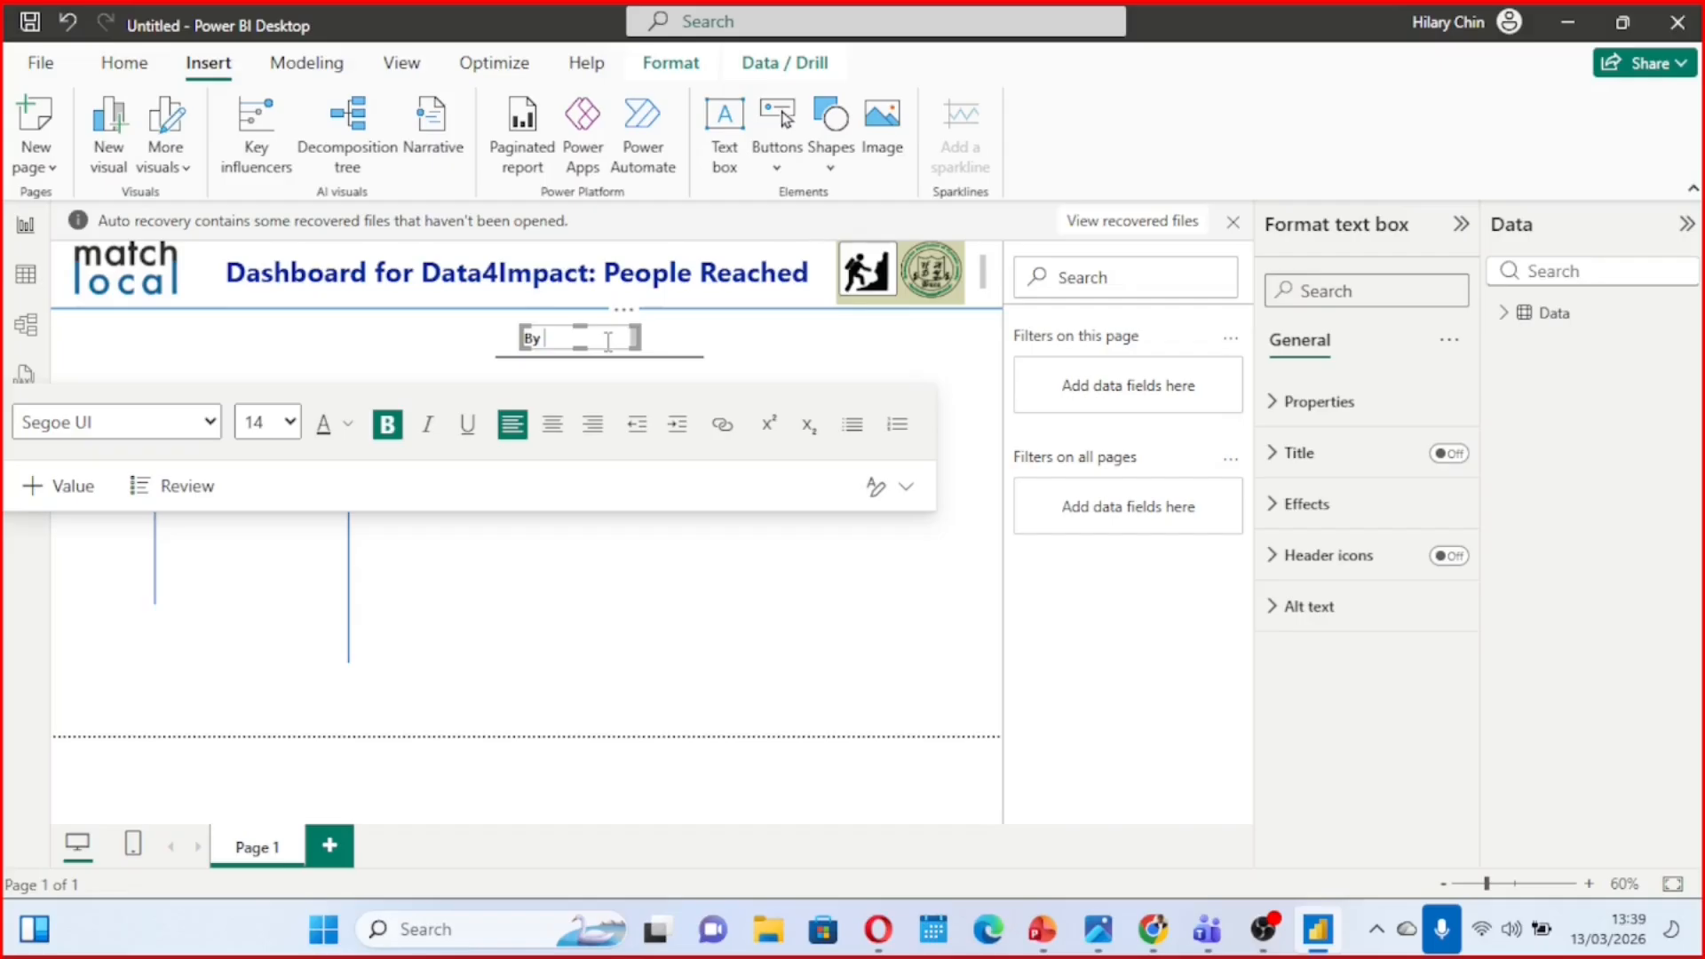
type("Population ty")
key("BackSpace")
key("BackSpace")
key("BackSpace")
key("BackSpace")
type("Ty")
left_click_drag(640, 350, 677, 351)
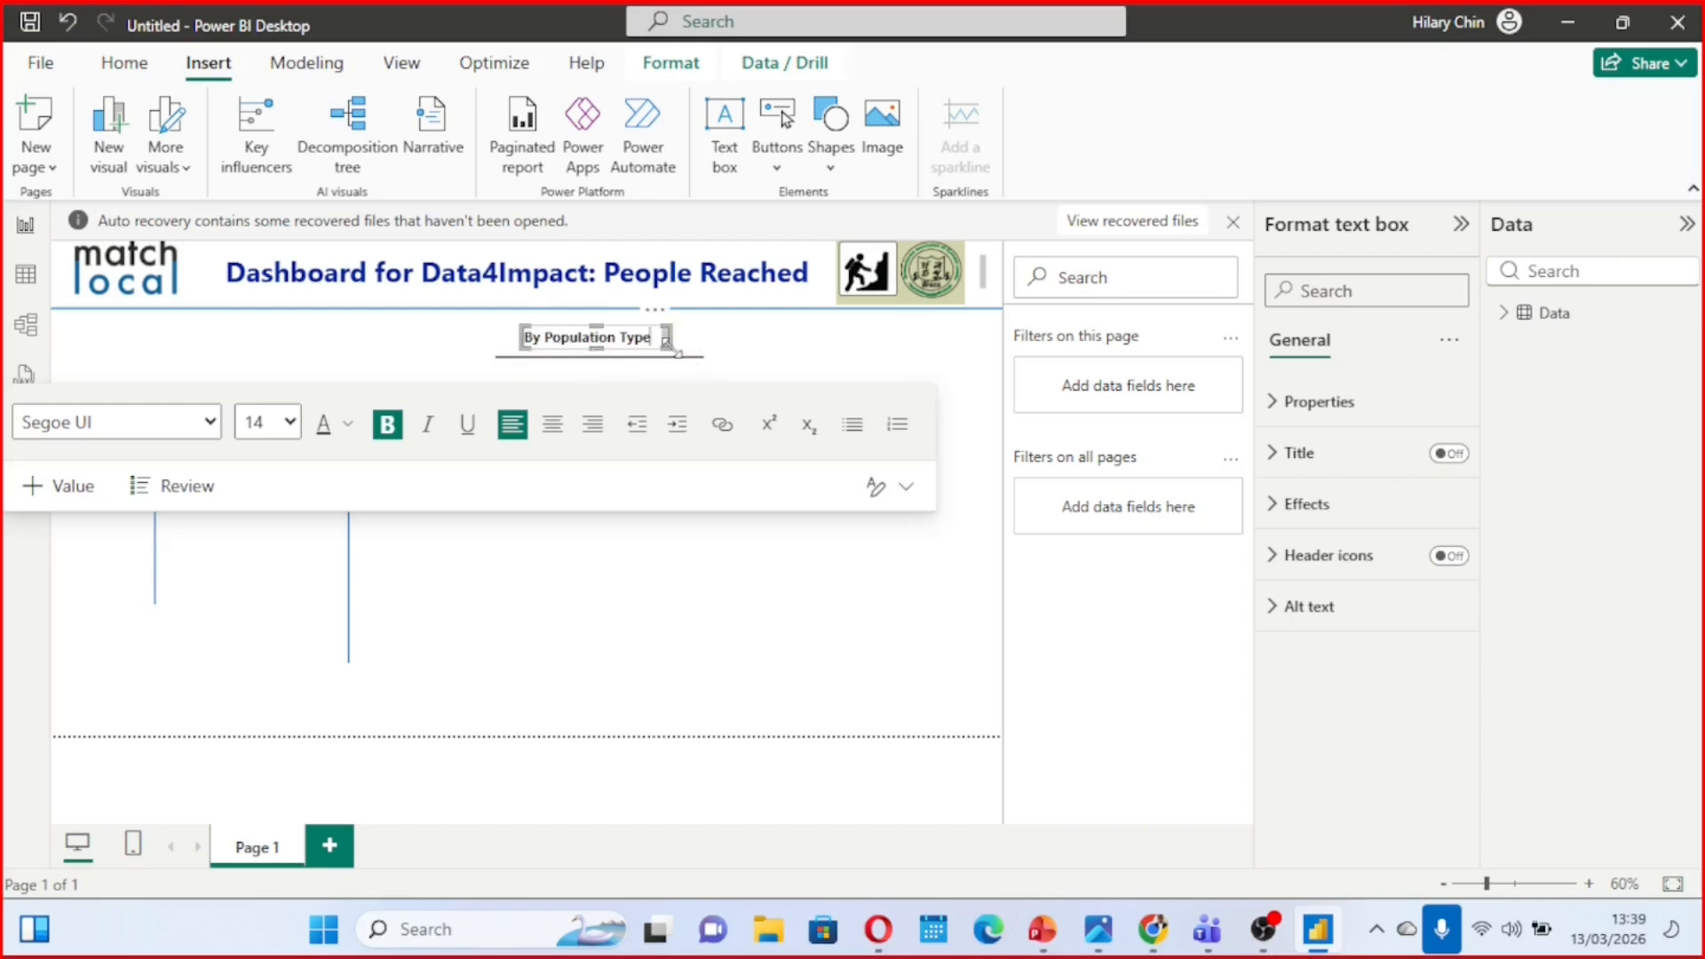
left_click(797, 361)
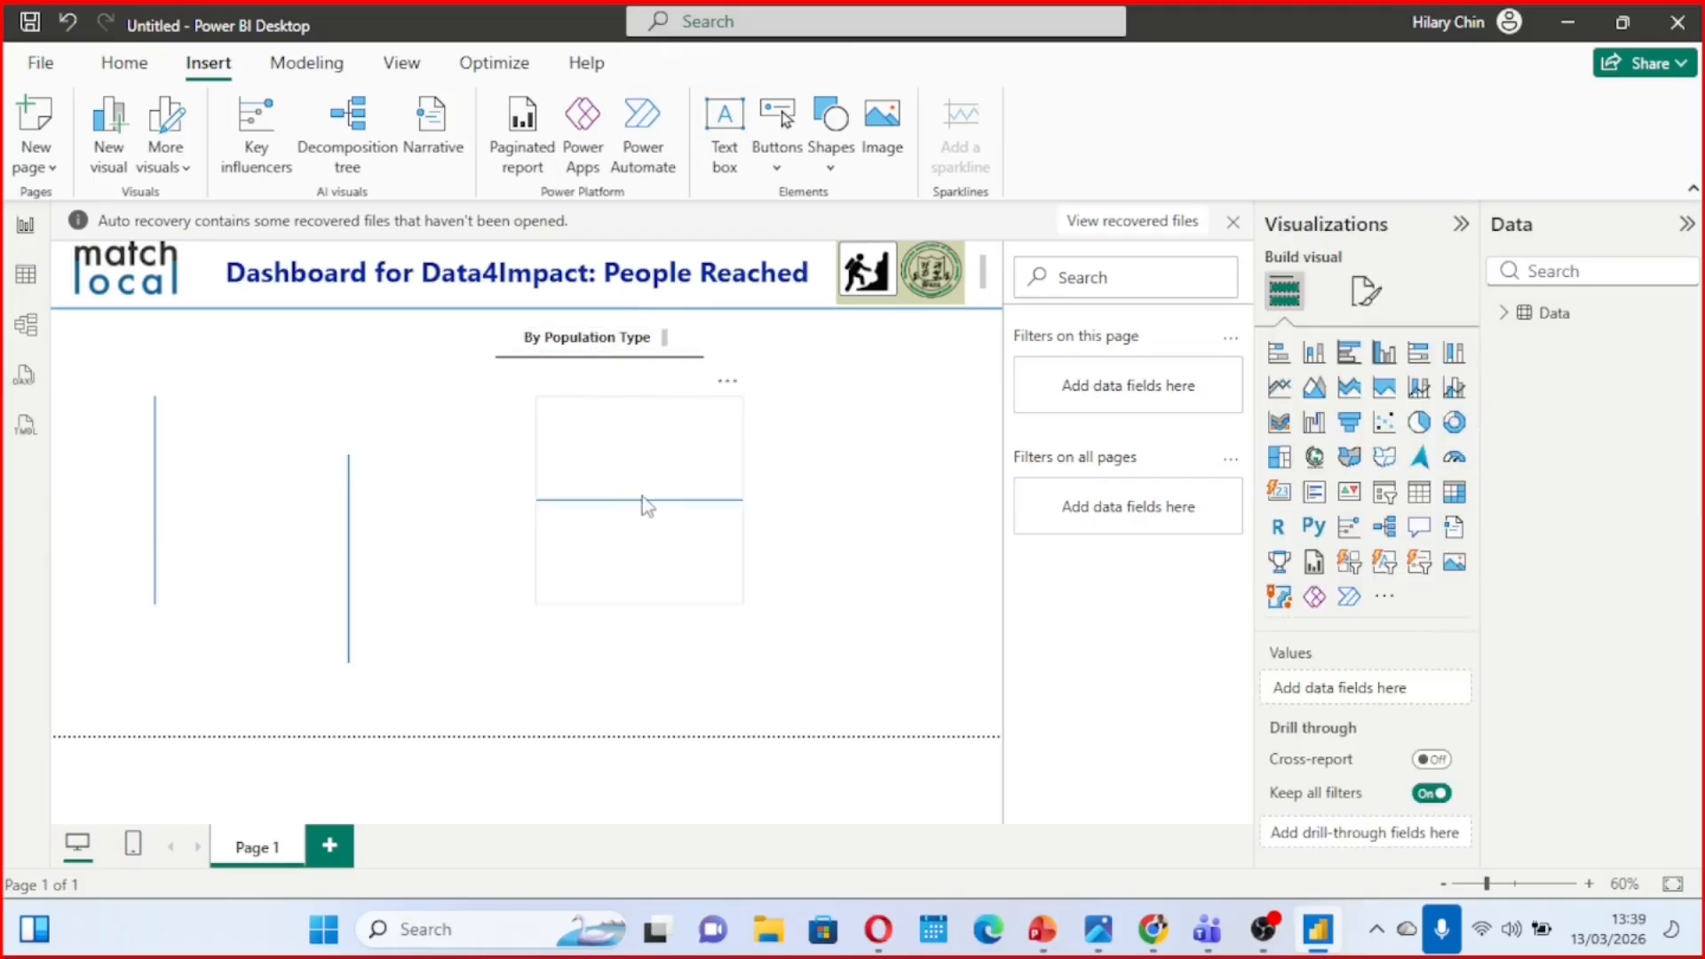
Move the spare blue horizontal line and one spare vertical line into the page's left area, and narrow the remaining vertical line's frame
left_click_drag(651, 508, 244, 519)
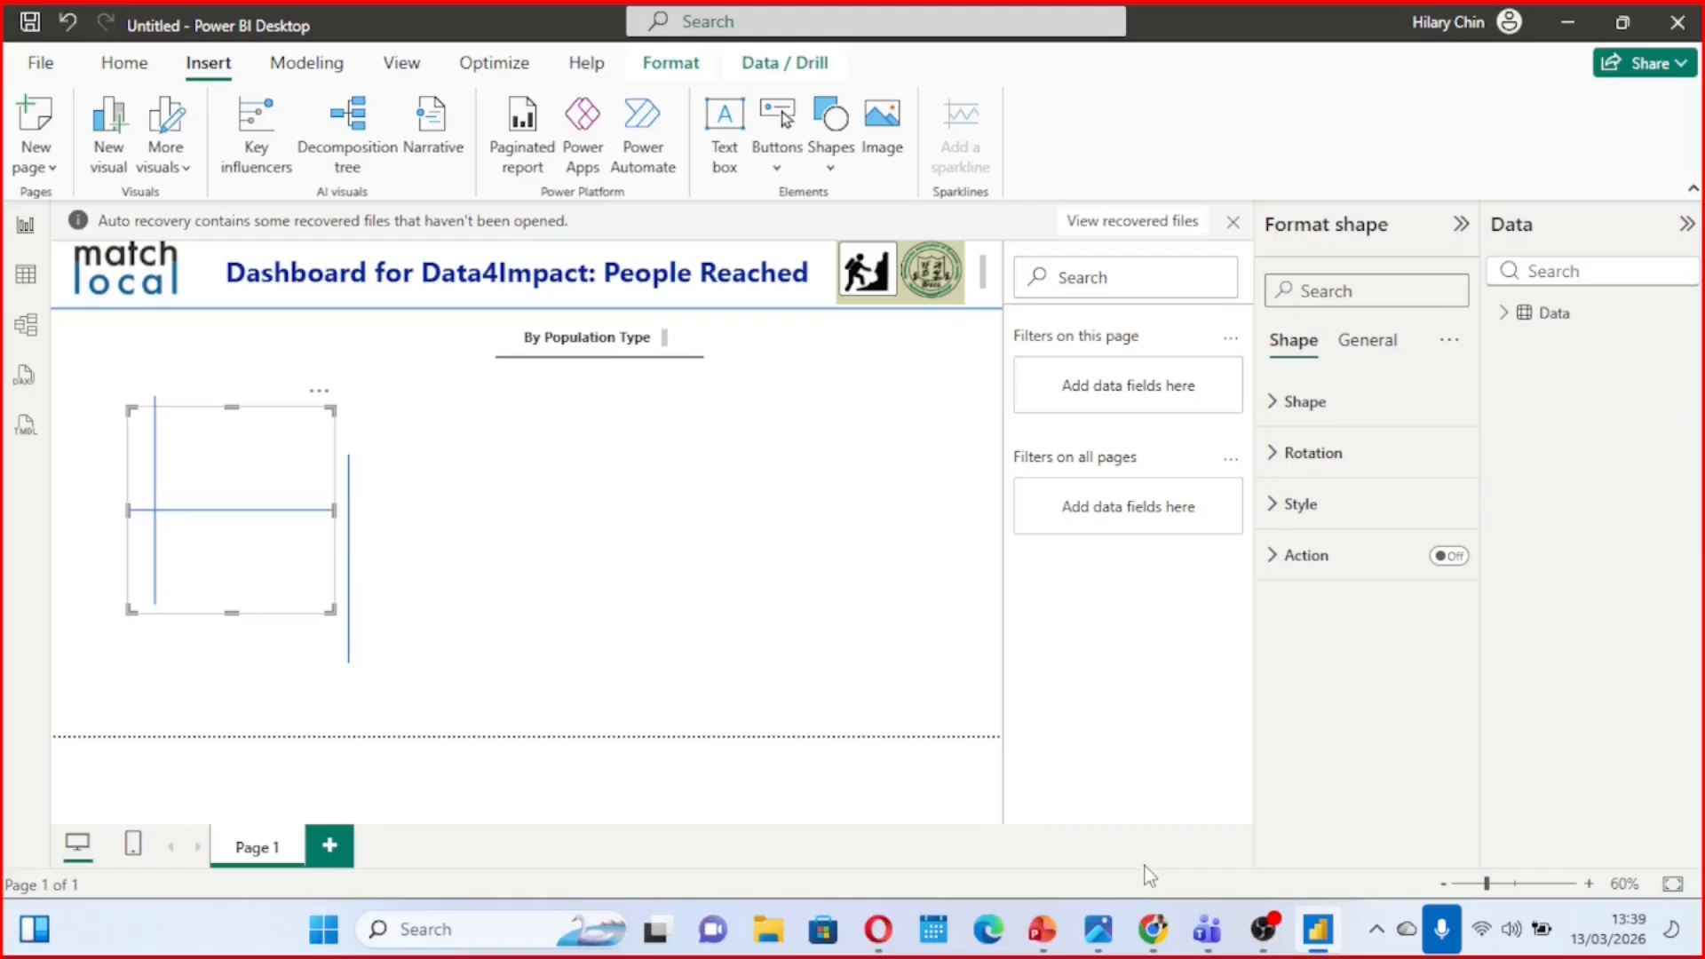
mouse_move(1098, 928)
mouse_move(1067, 750)
left_click_drag(358, 504, 517, 456)
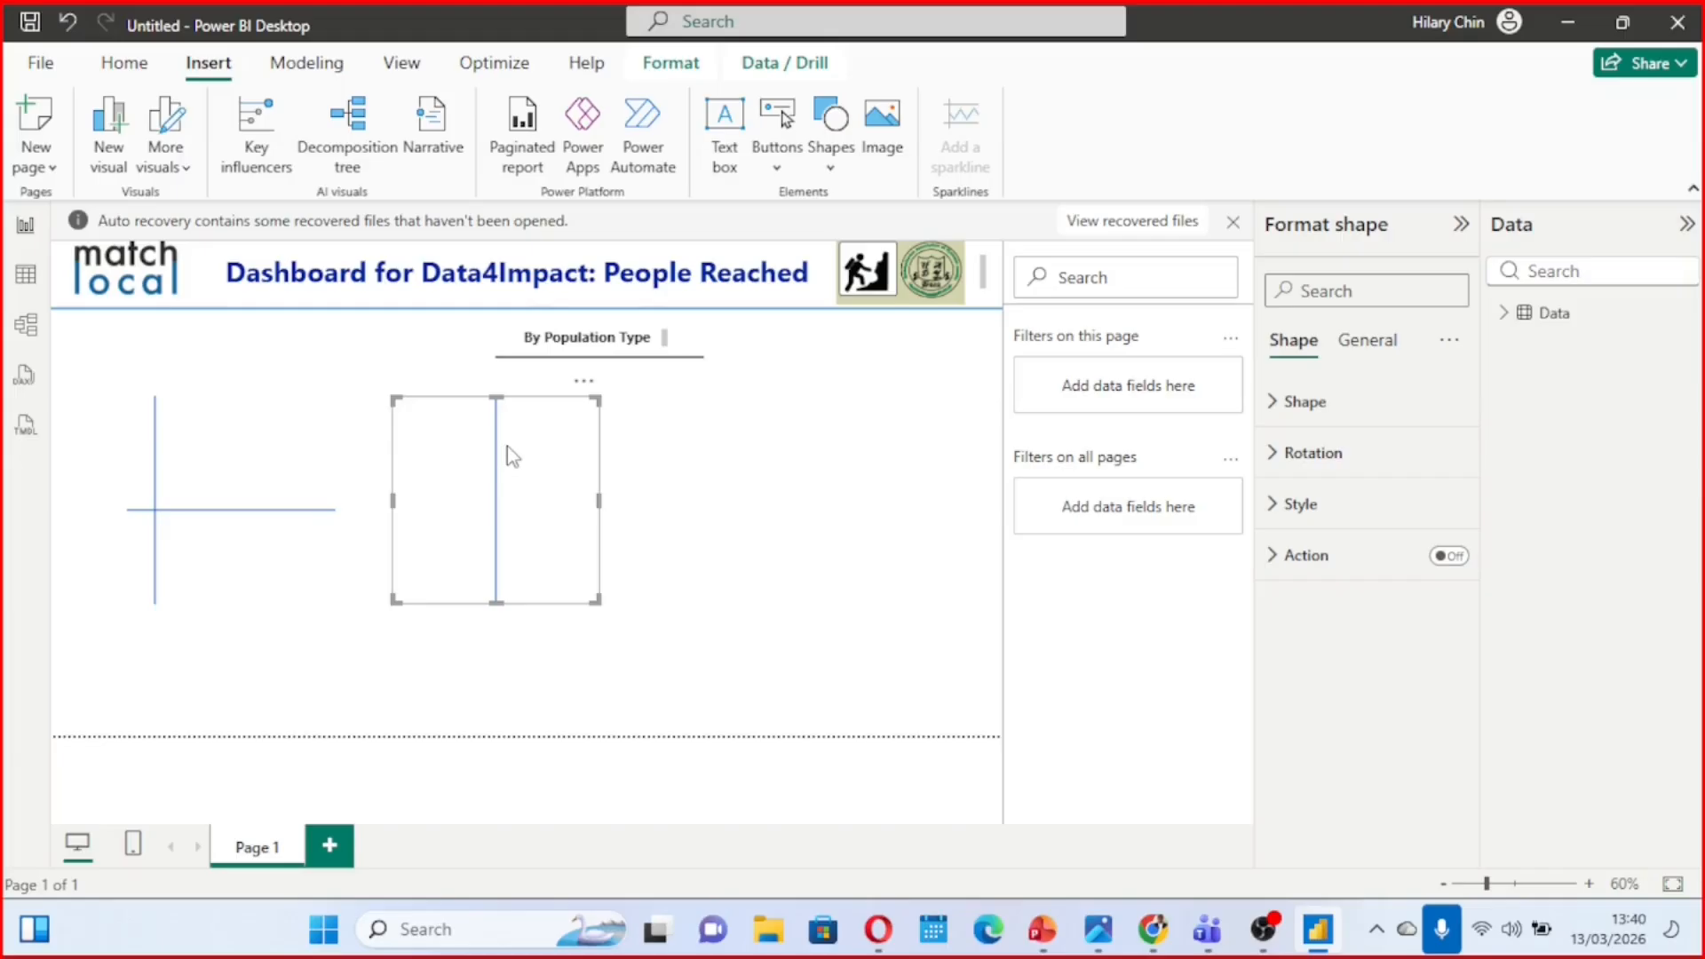
left_click_drag(508, 446, 205, 471)
left_click(527, 439)
left_click_drag(388, 498, 568, 485)
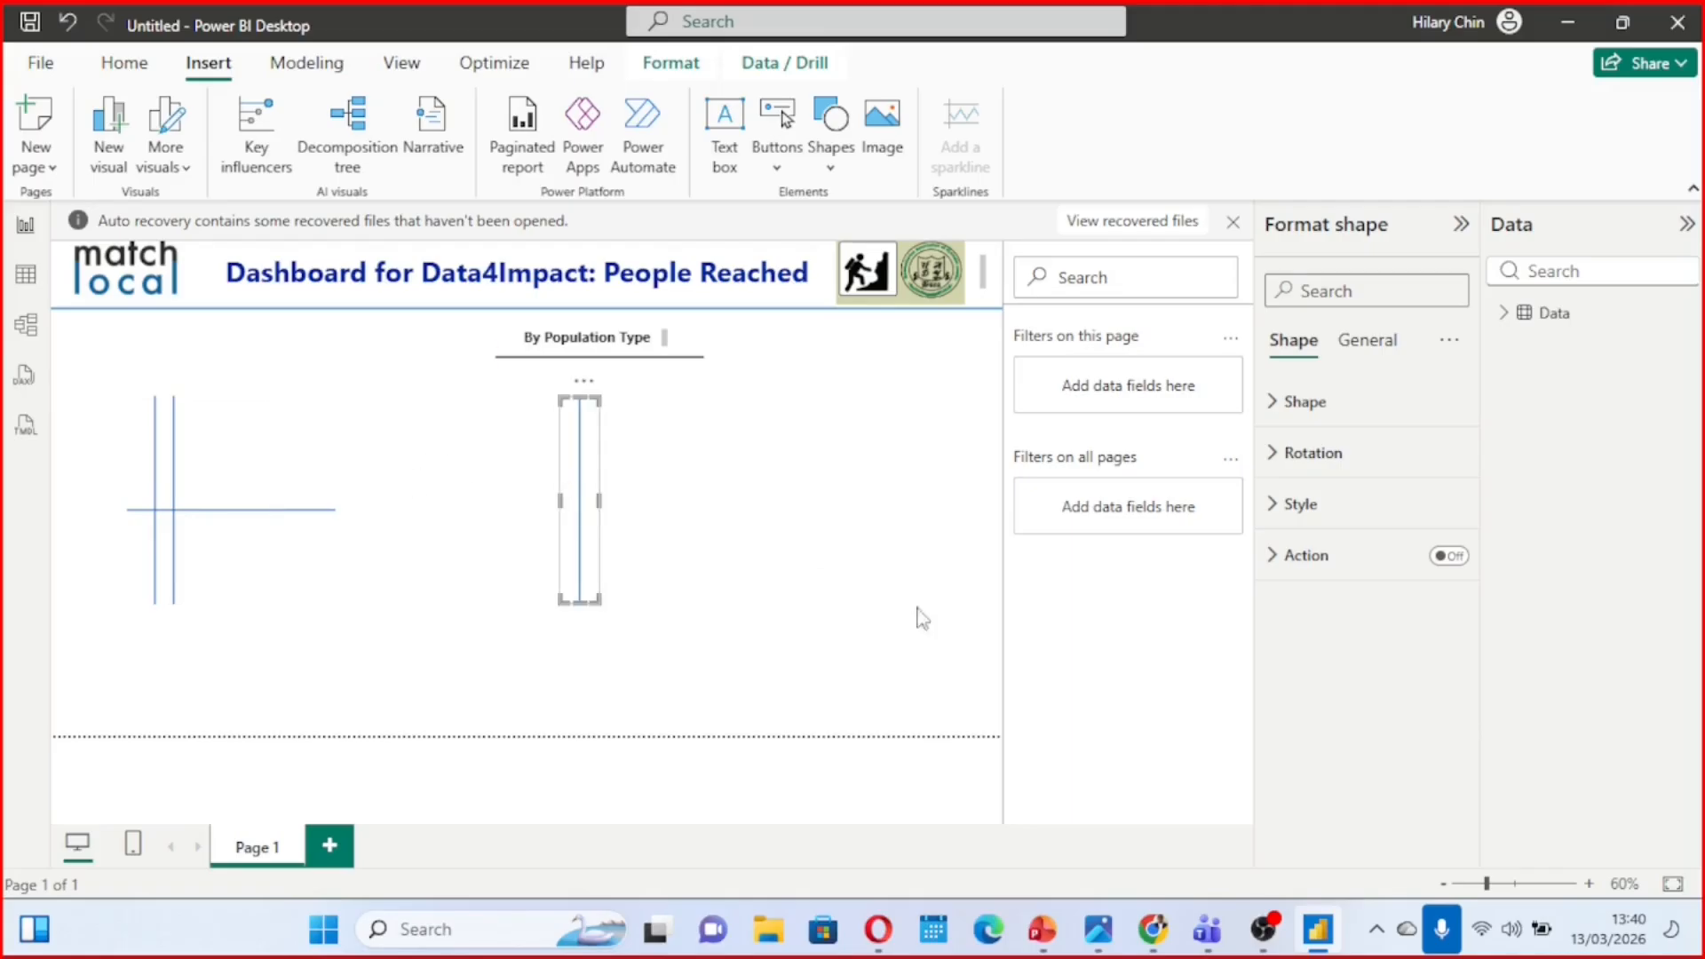
Place the vertical line beside the "By Population Type" underline, stretch it from the header line to the page's lower edge, and narrow its frame
mouse_move(1075, 771)
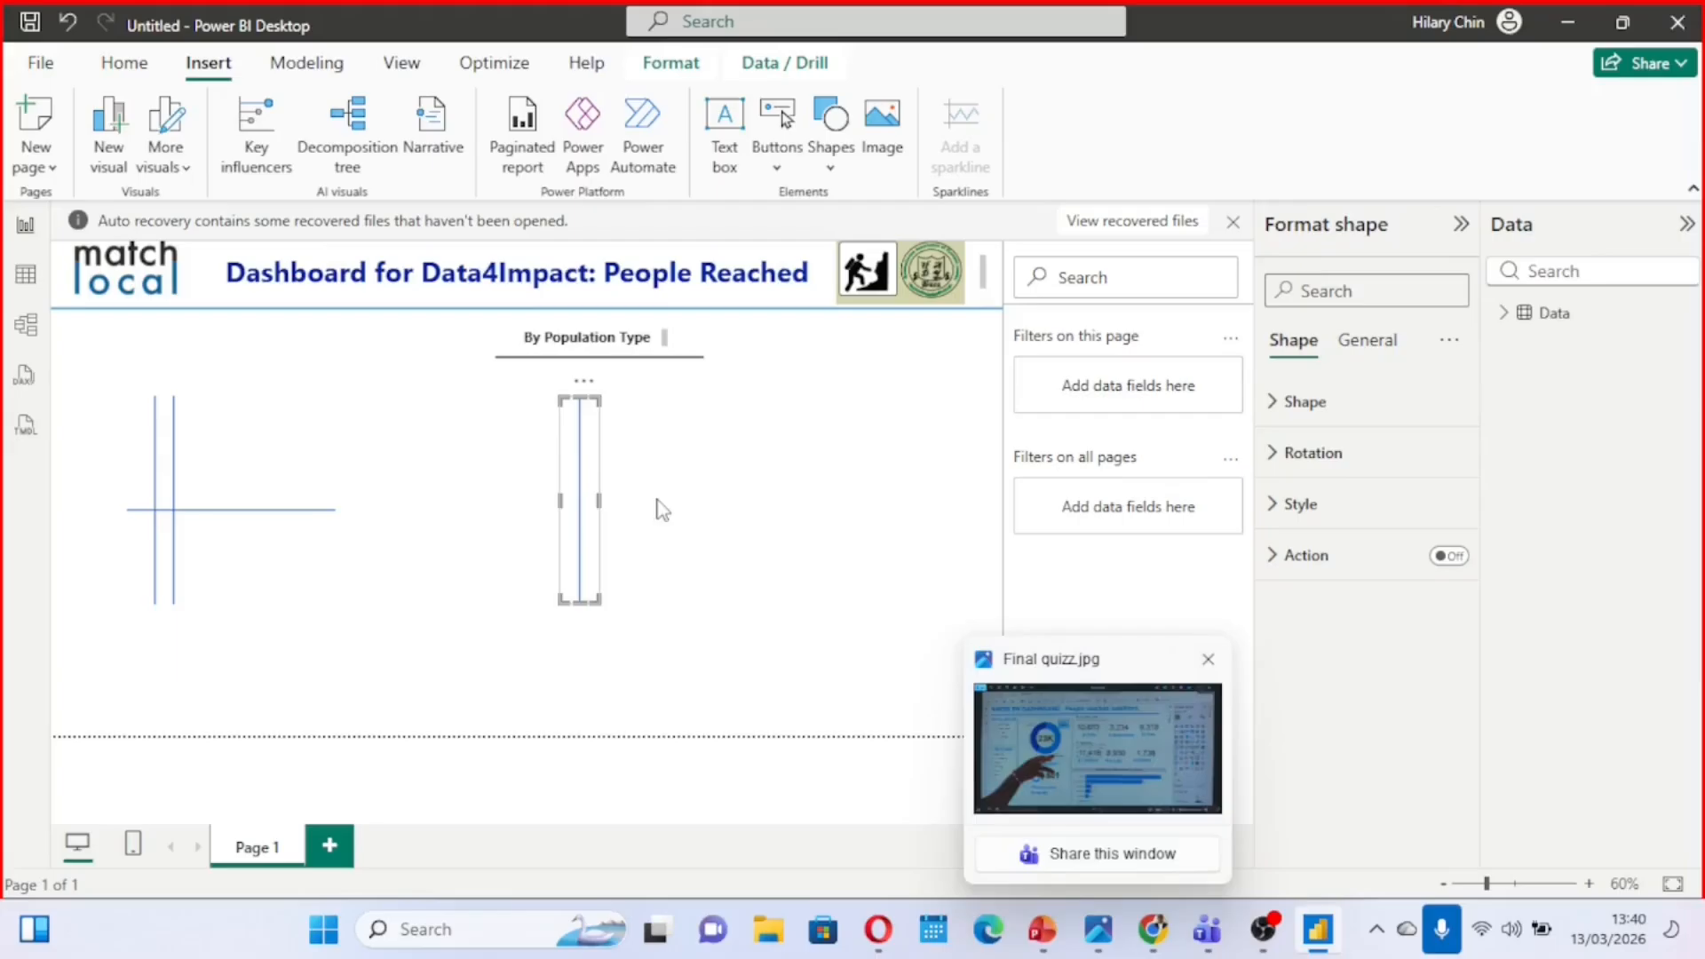
left_click_drag(597, 469, 497, 423)
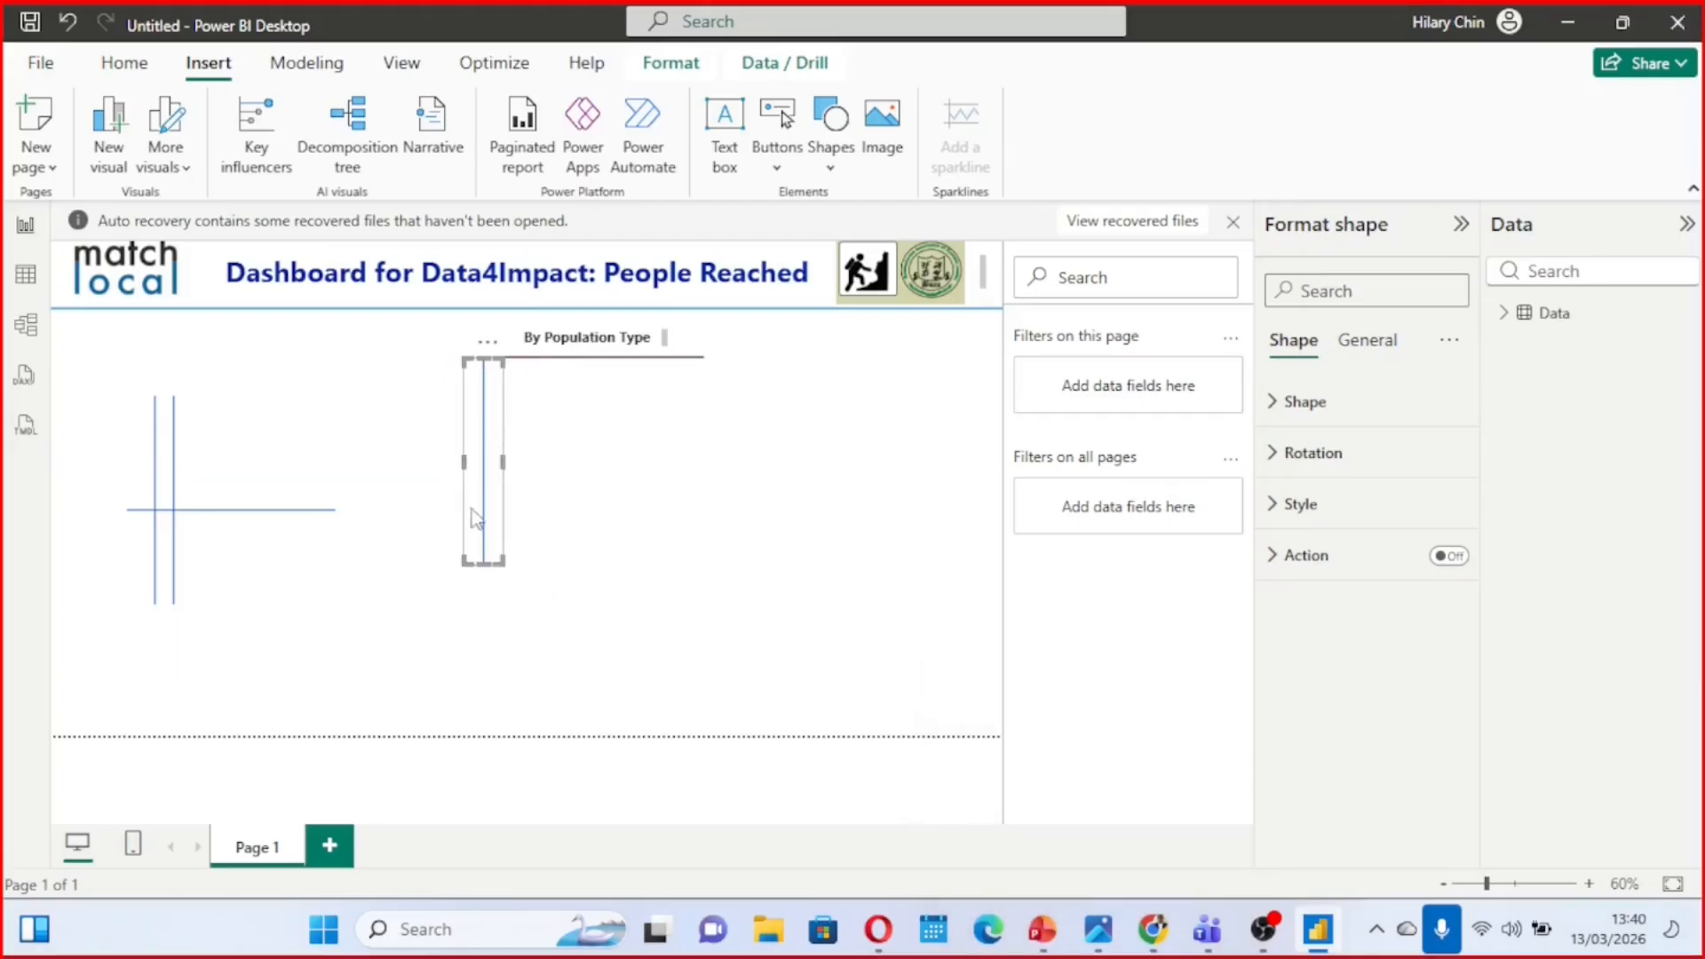
left_click_drag(476, 565, 471, 735)
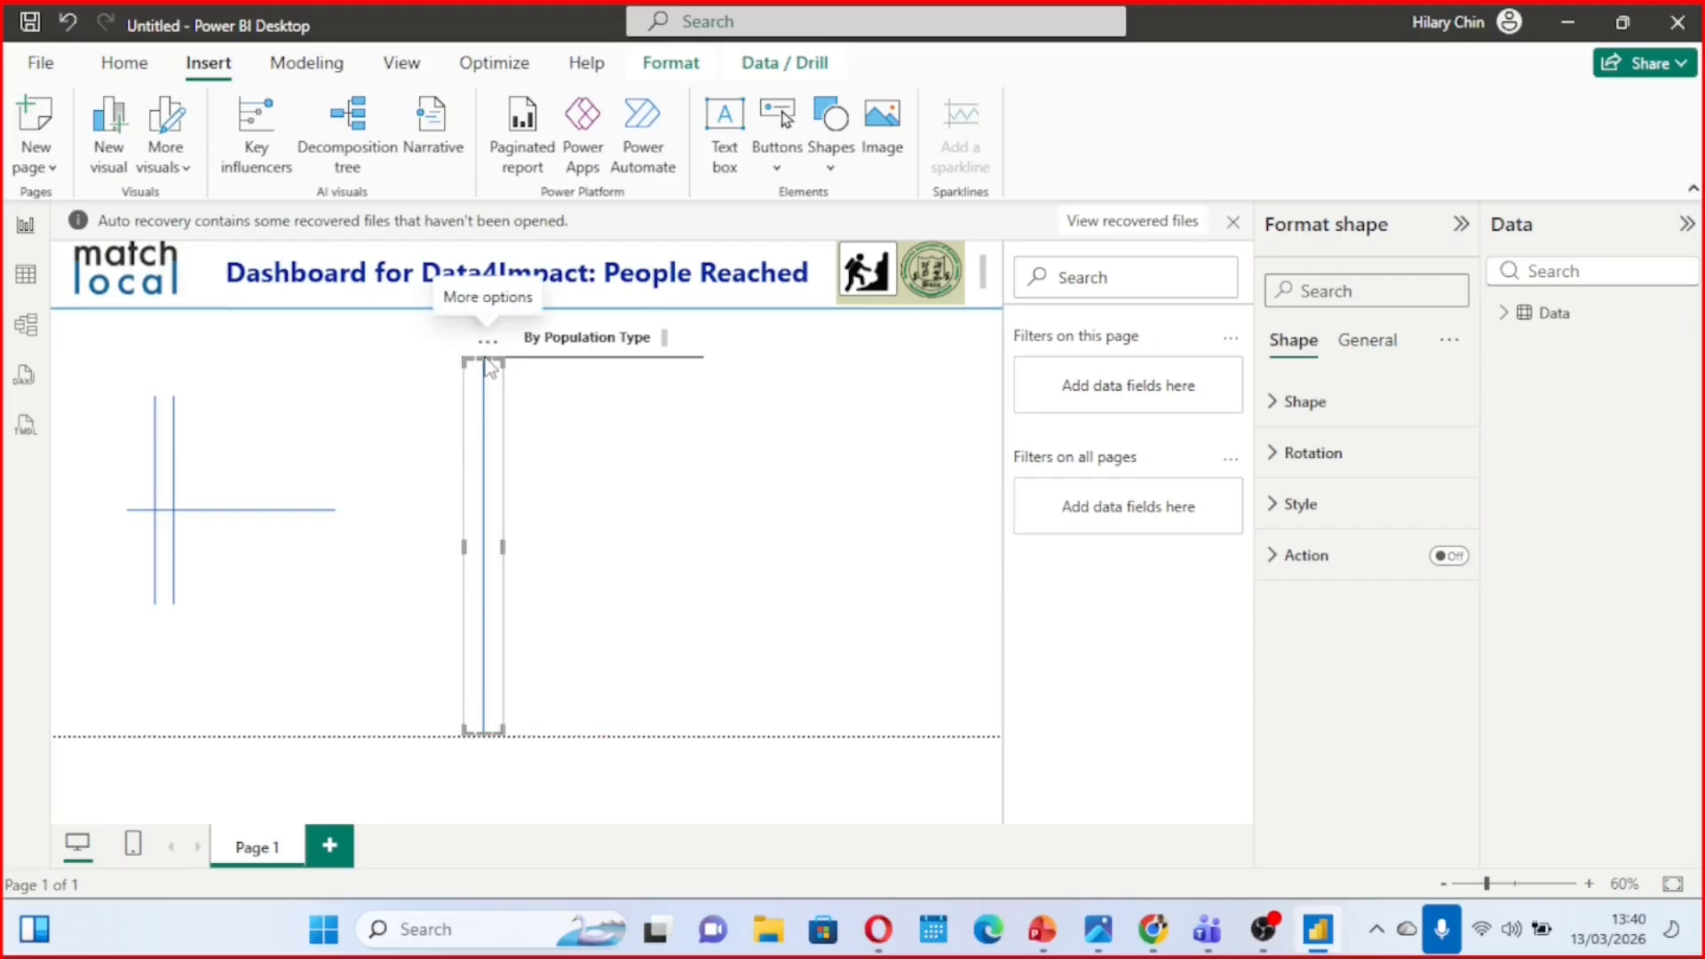
left_click_drag(481, 362, 482, 310)
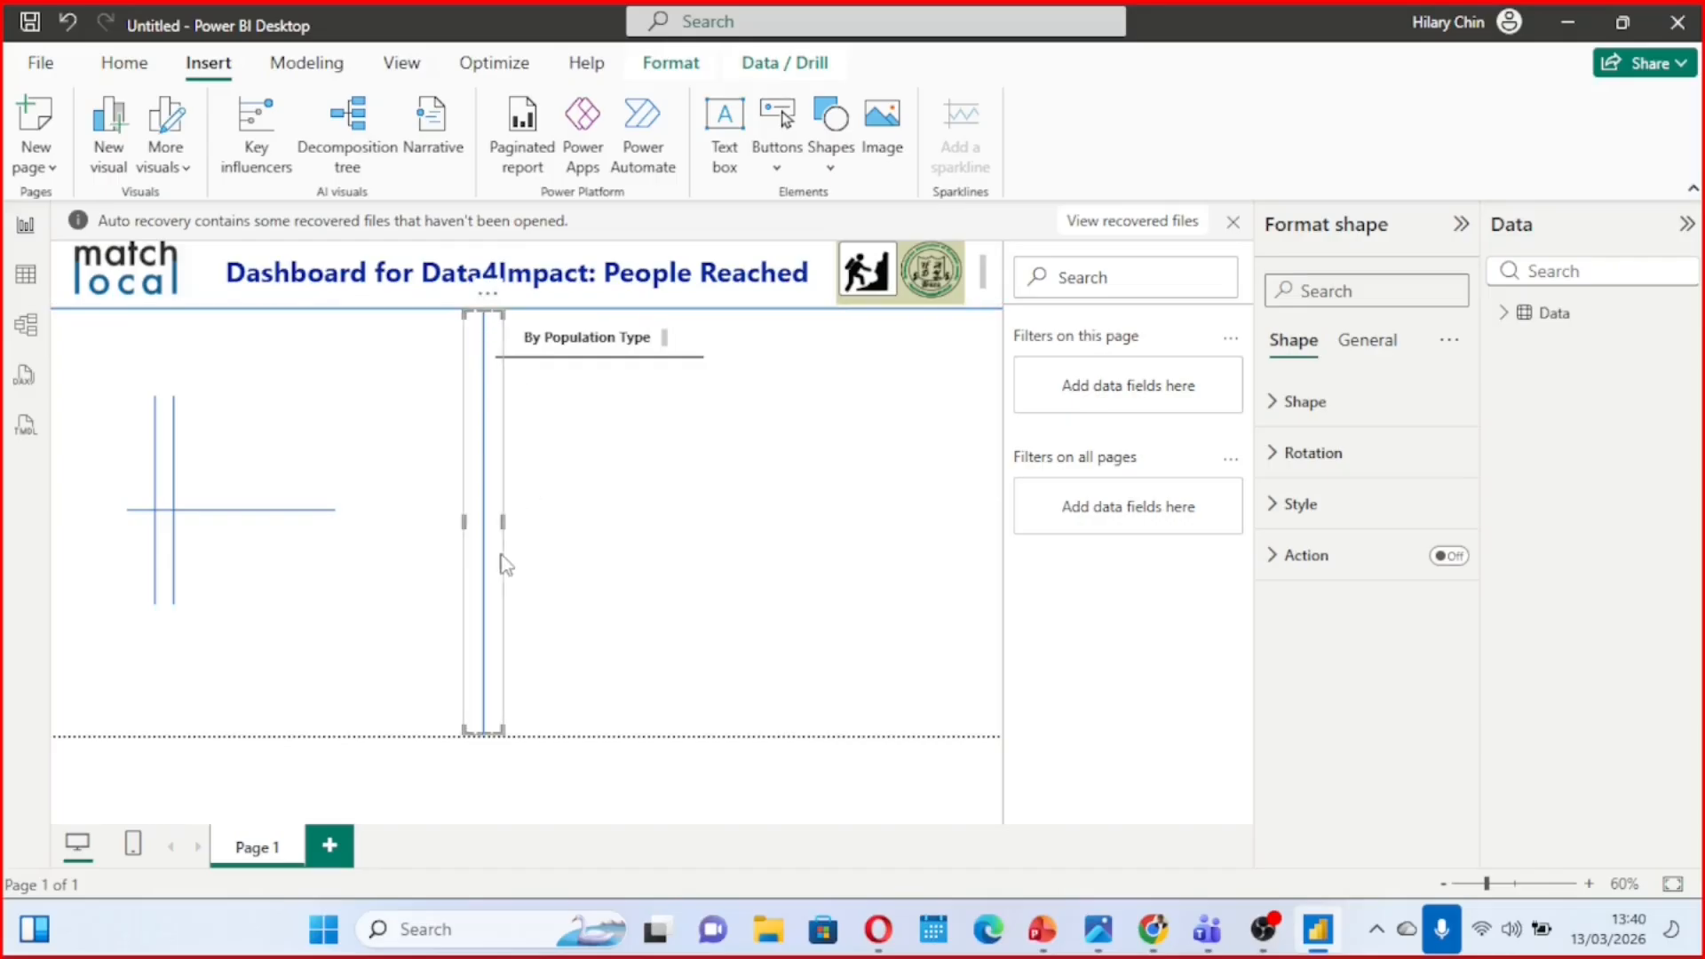
left_click_drag(504, 524, 476, 532)
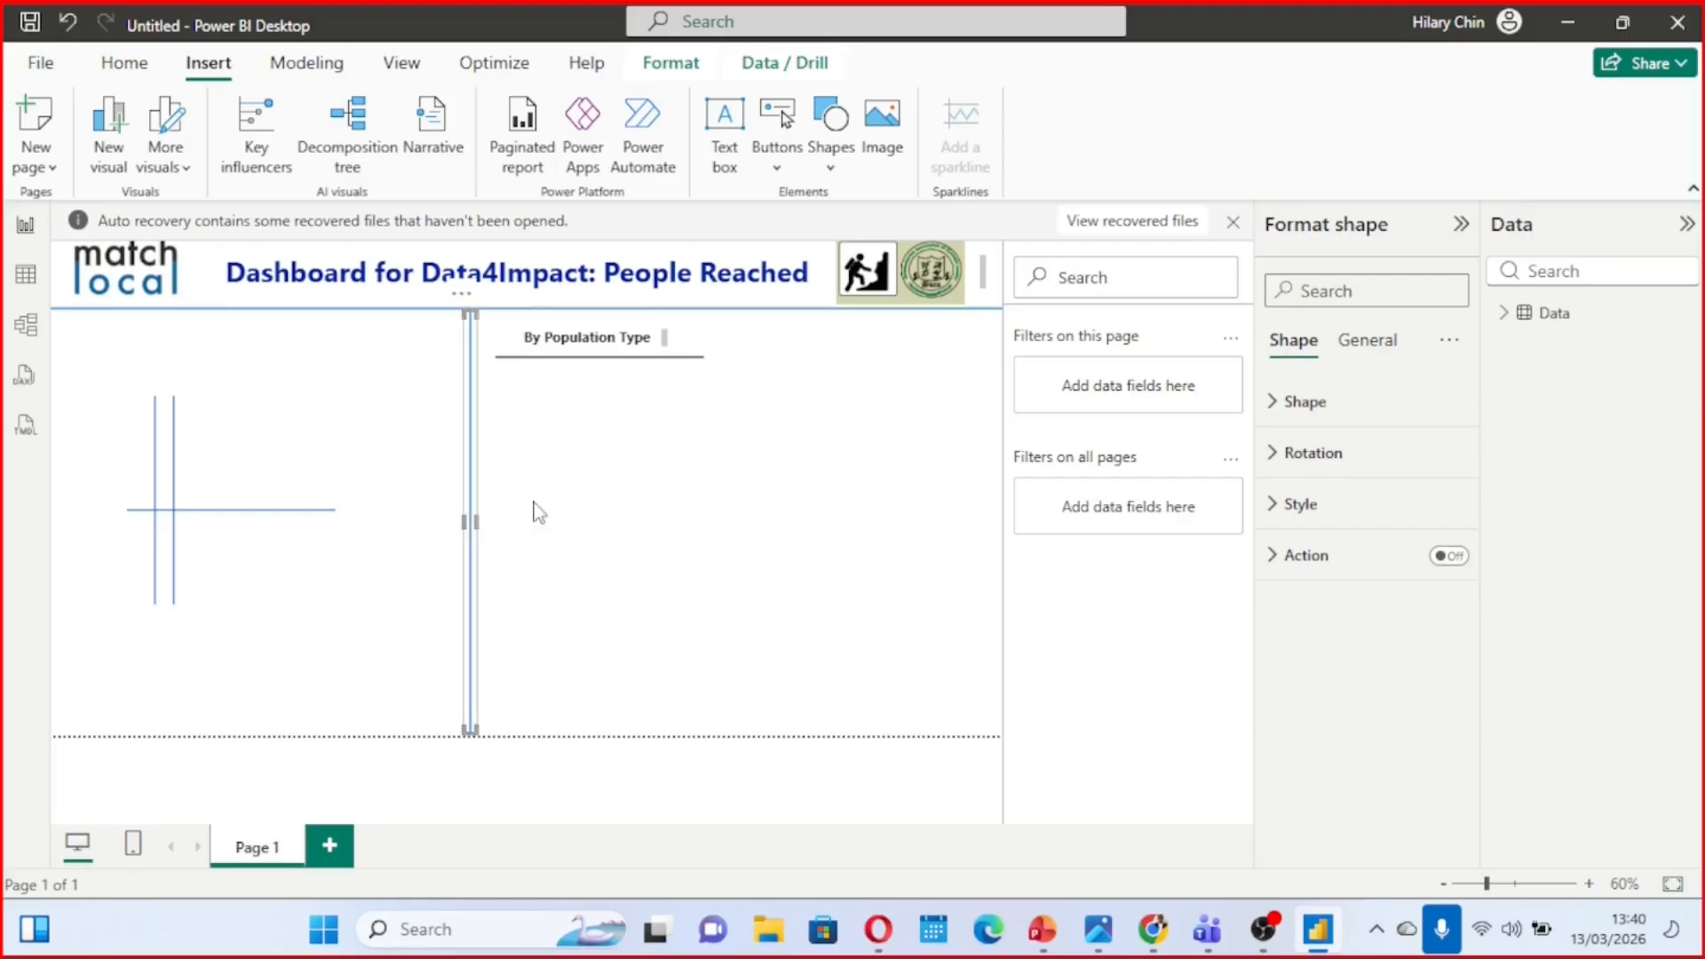
left_click(566, 495)
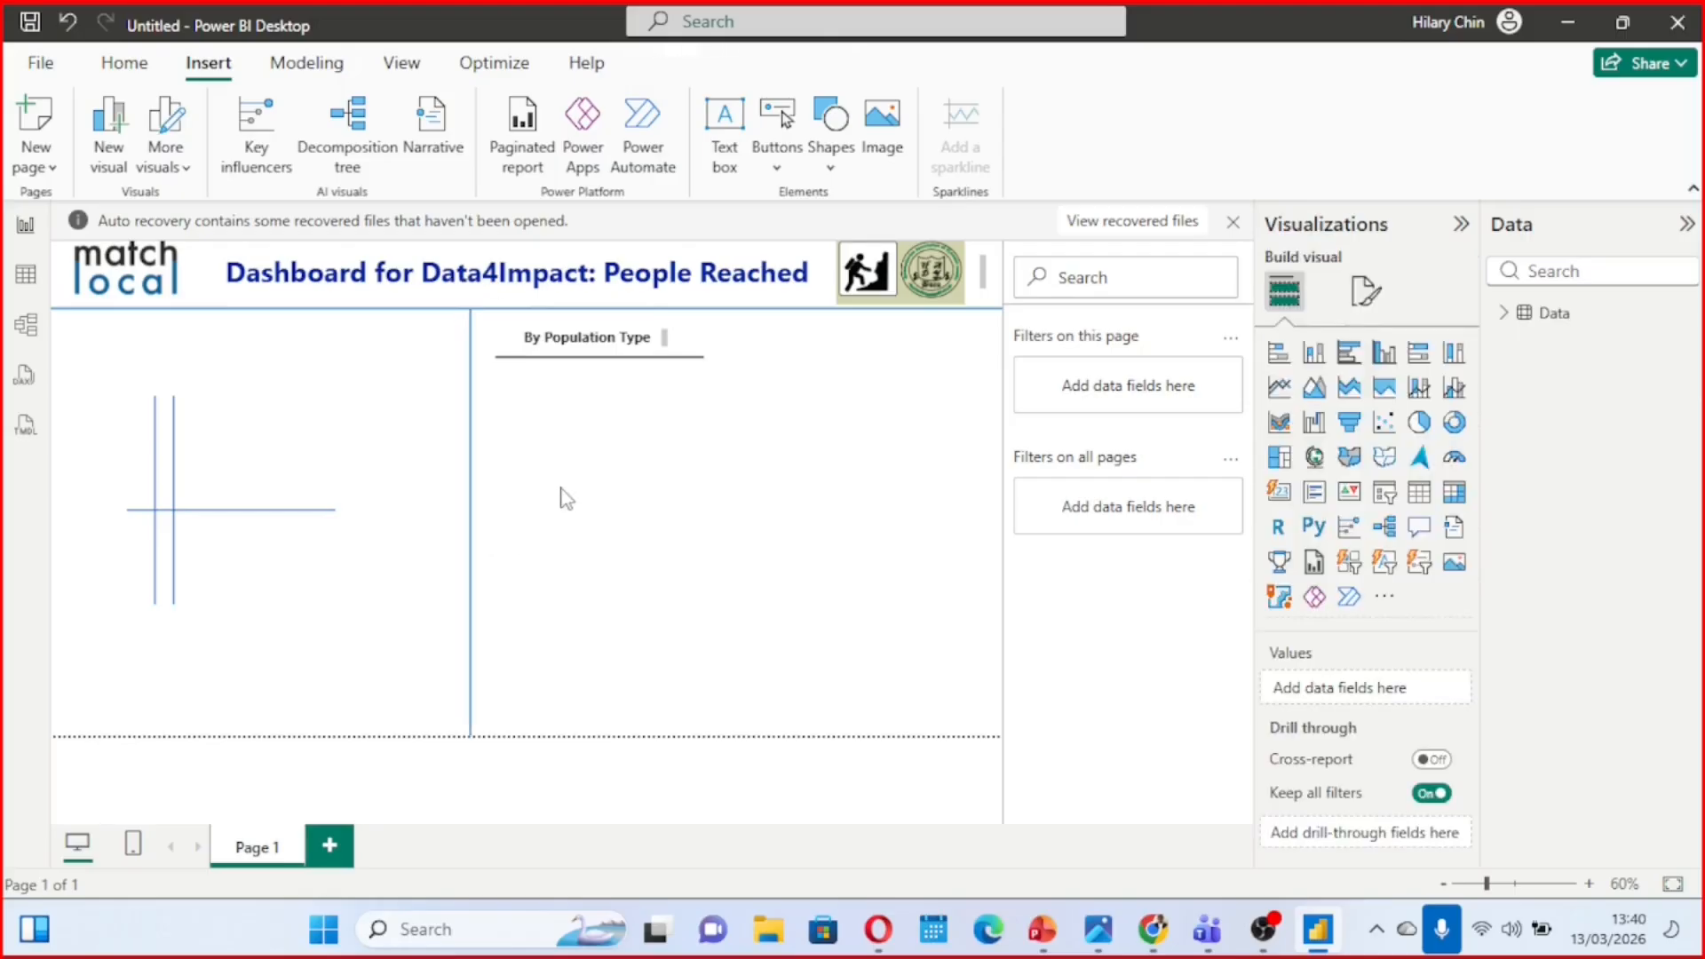
Set the border colour of the long vertical divider to the recently used black
left_click(475, 430)
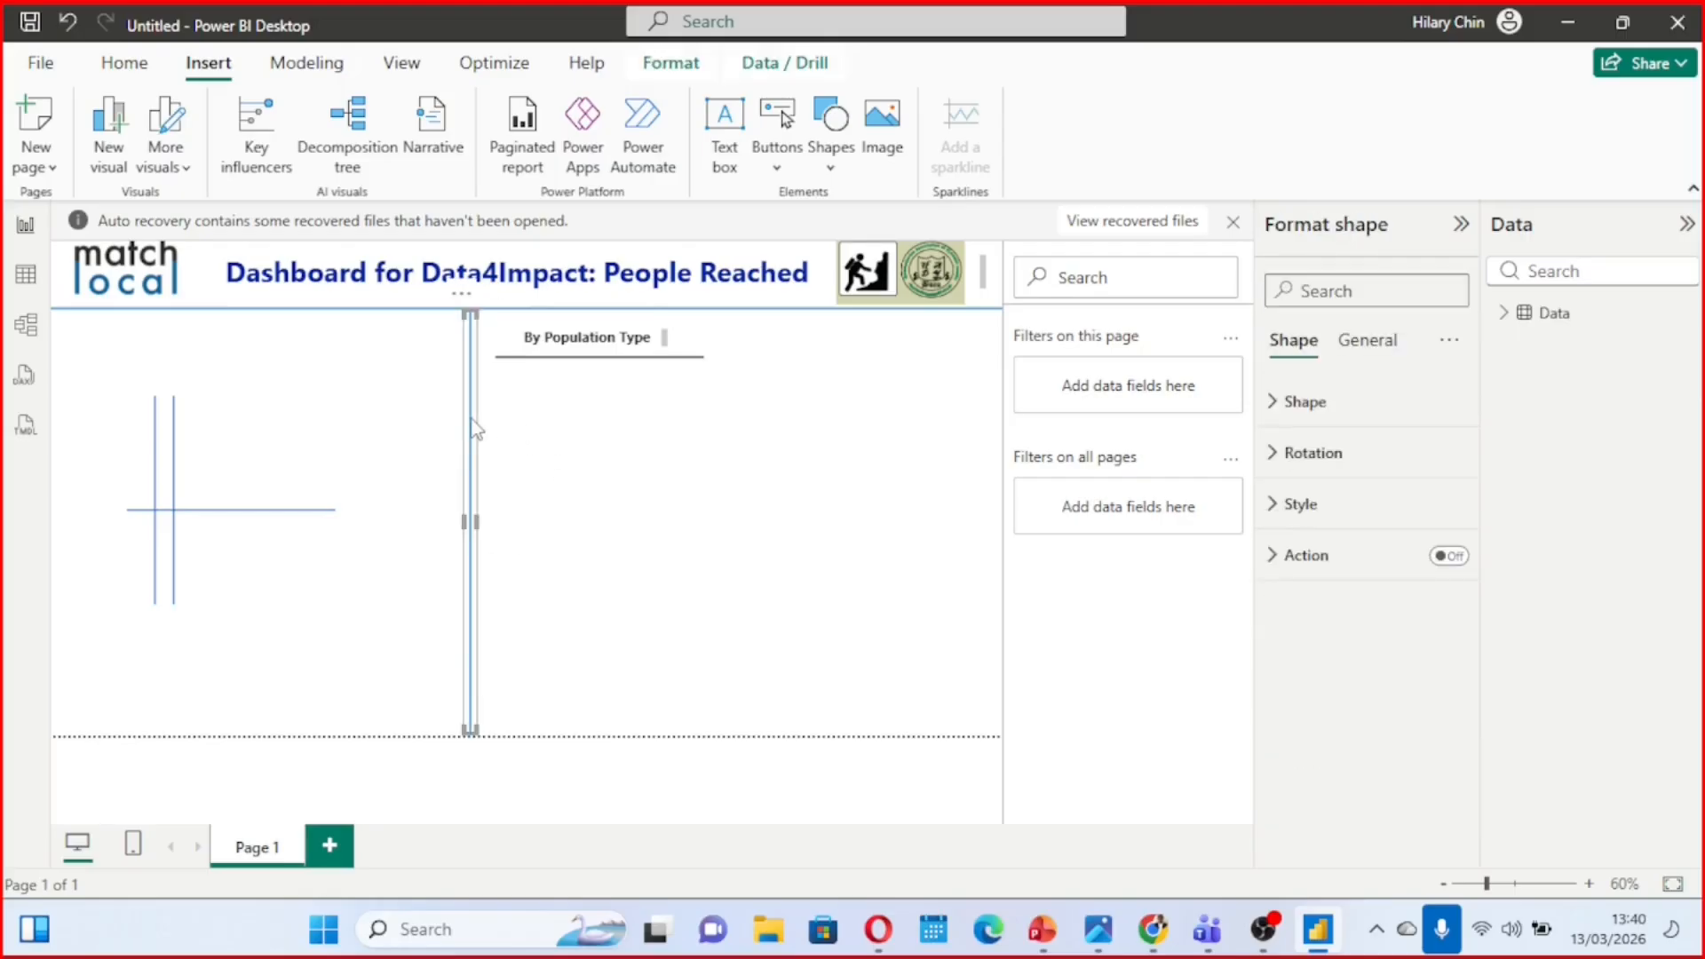
left_click(1278, 513)
scroll(1326, 608, "down", 5)
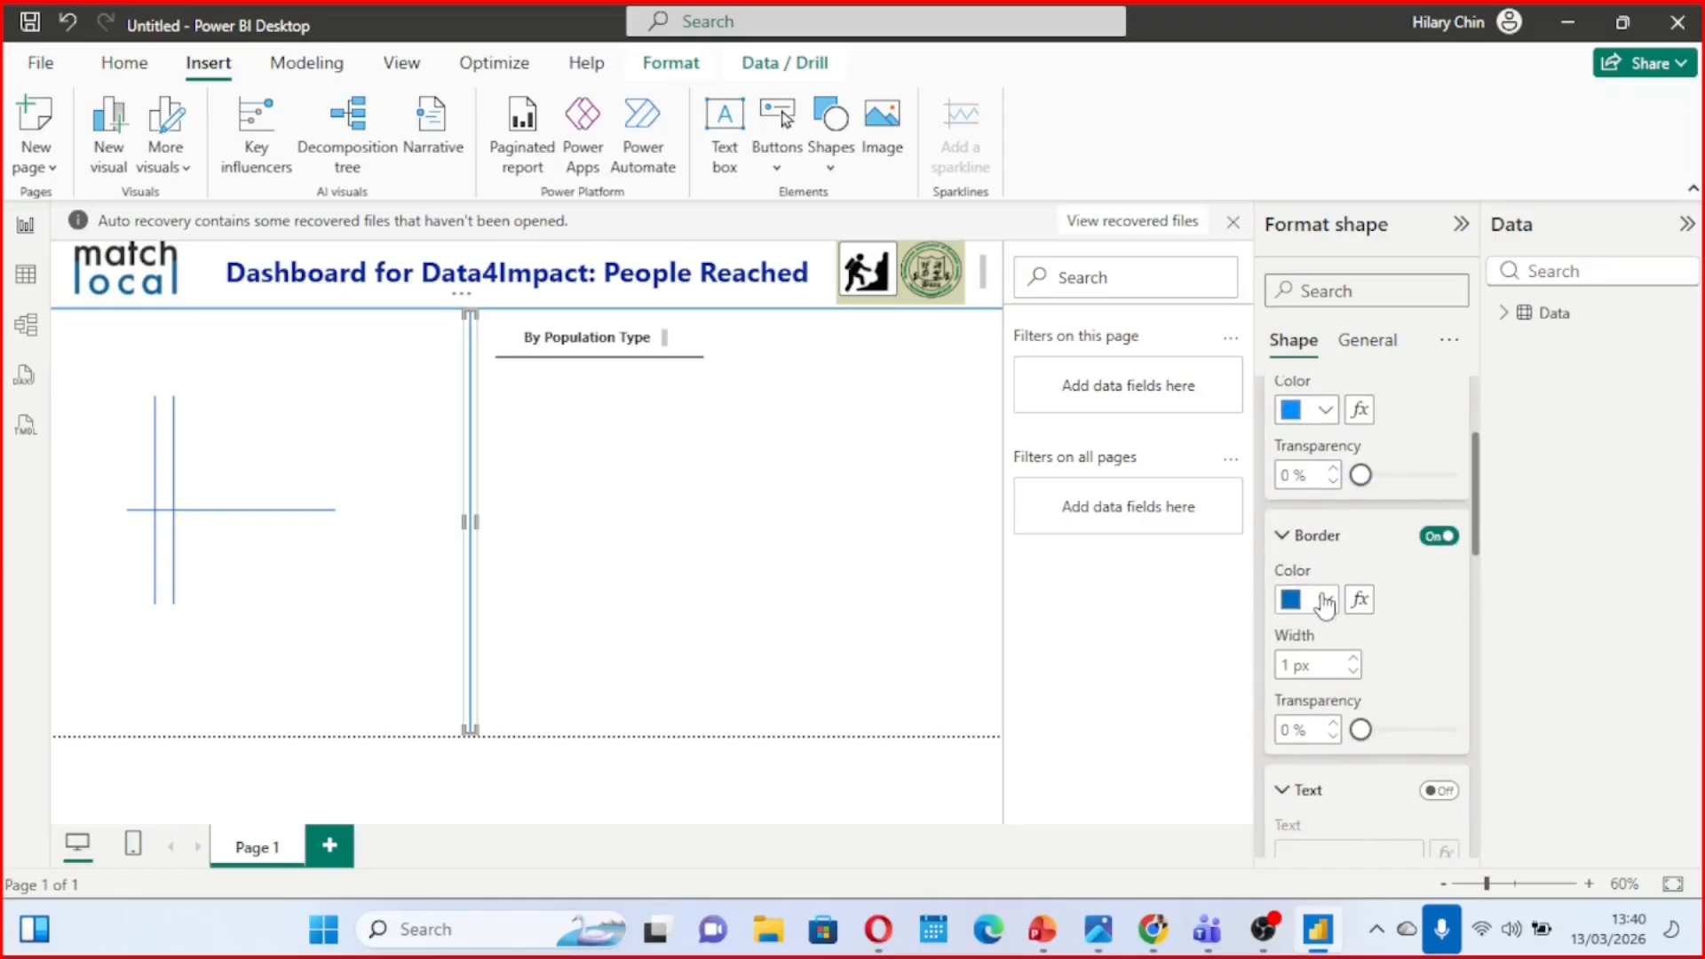
left_click(1325, 601)
left_click(1309, 444)
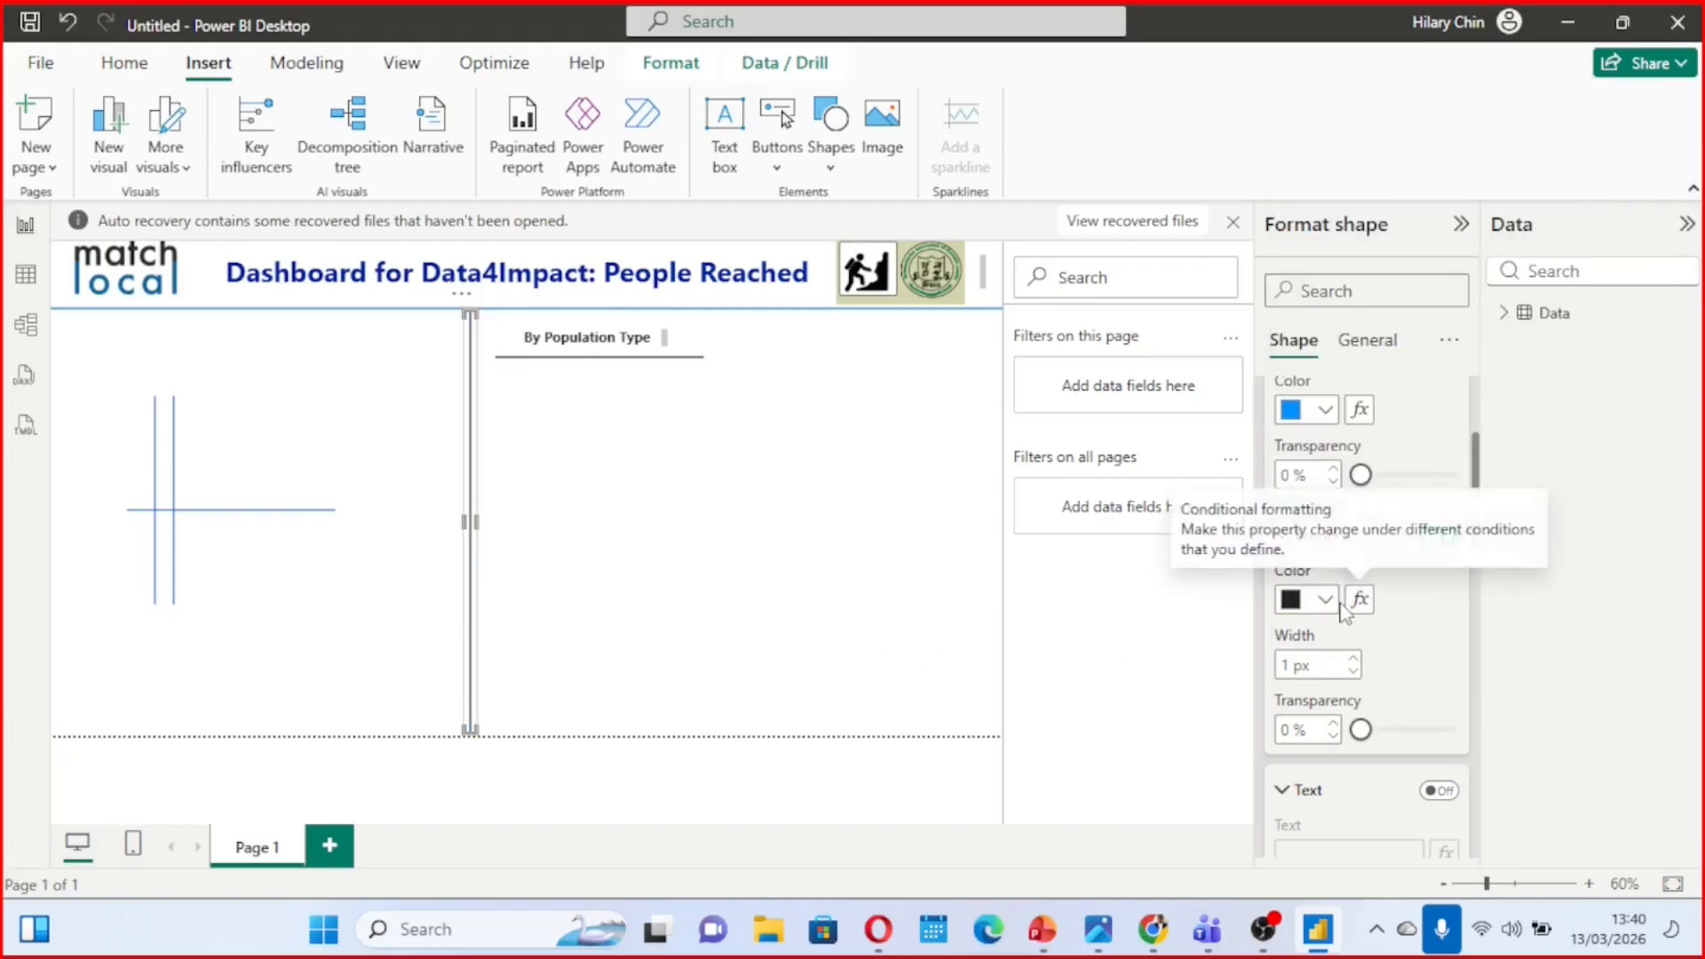
left_click(1332, 604)
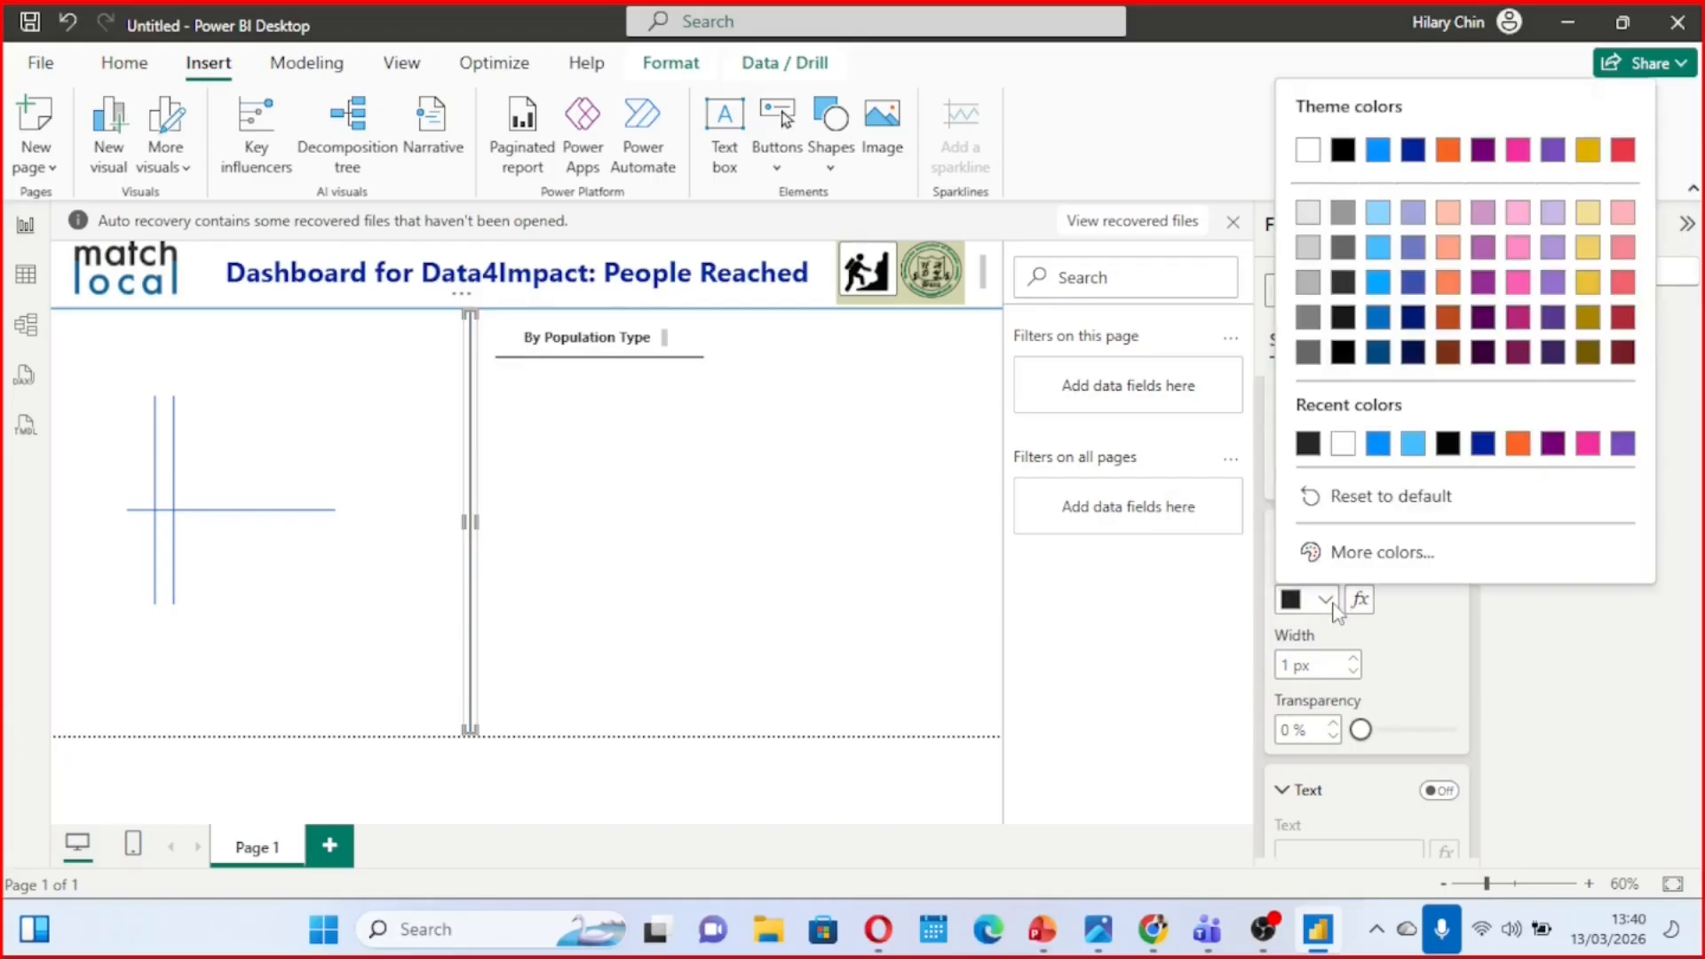
left_click(1447, 444)
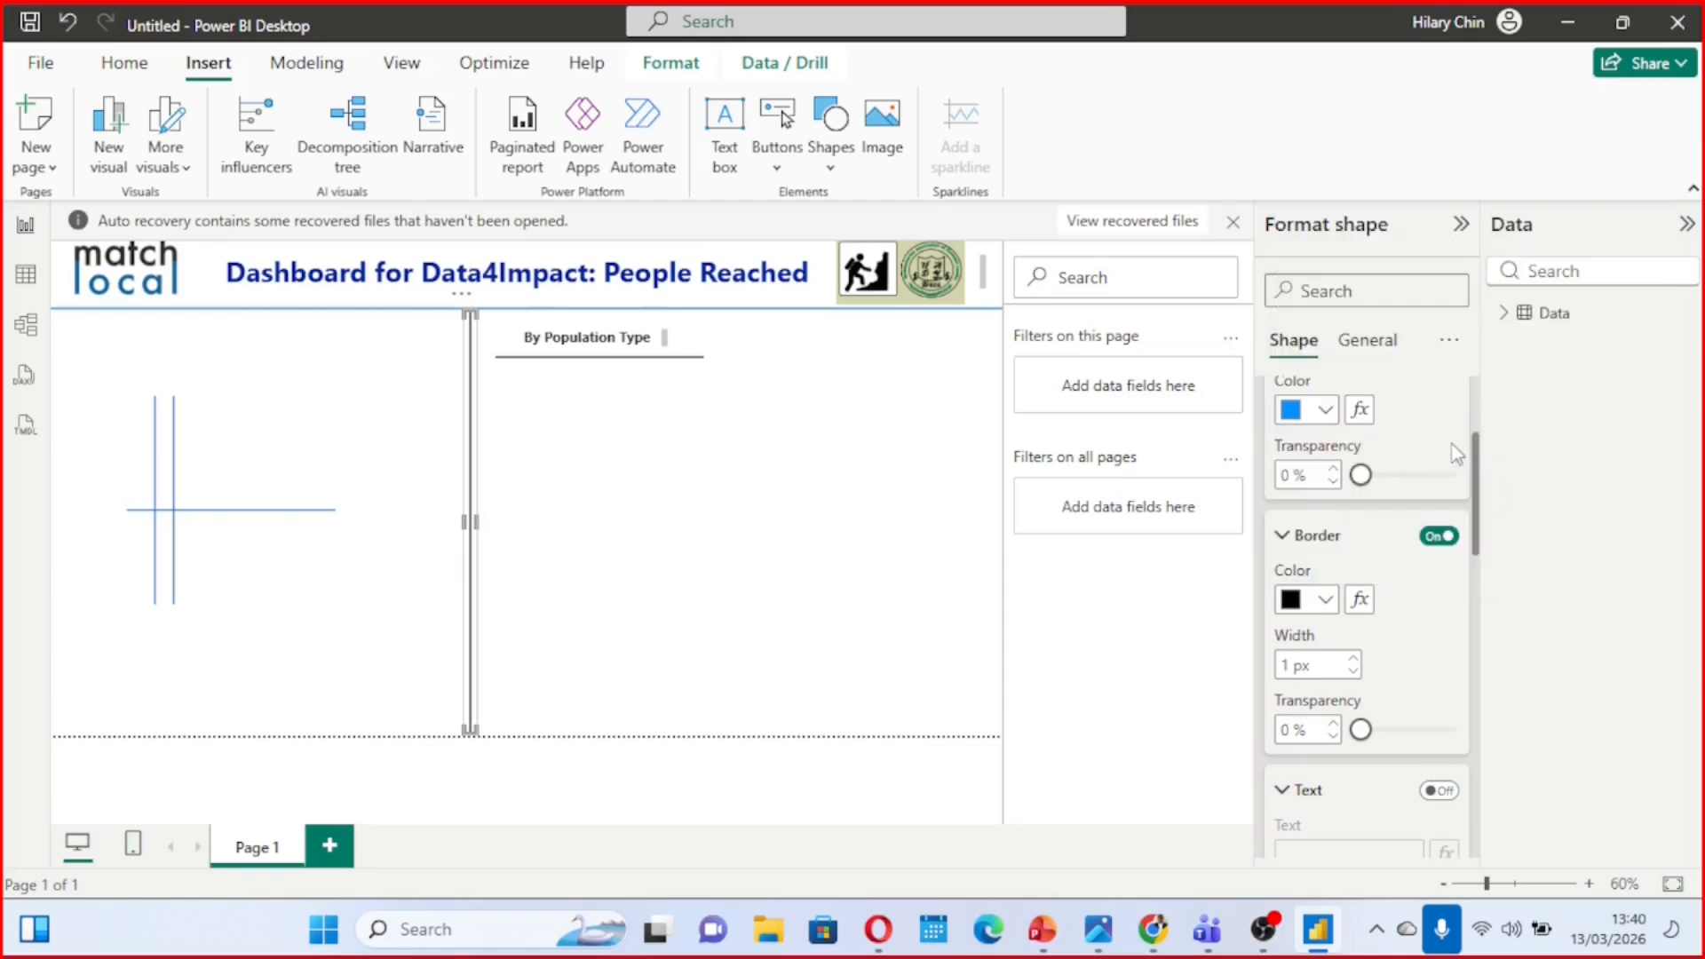
left_click(744, 500)
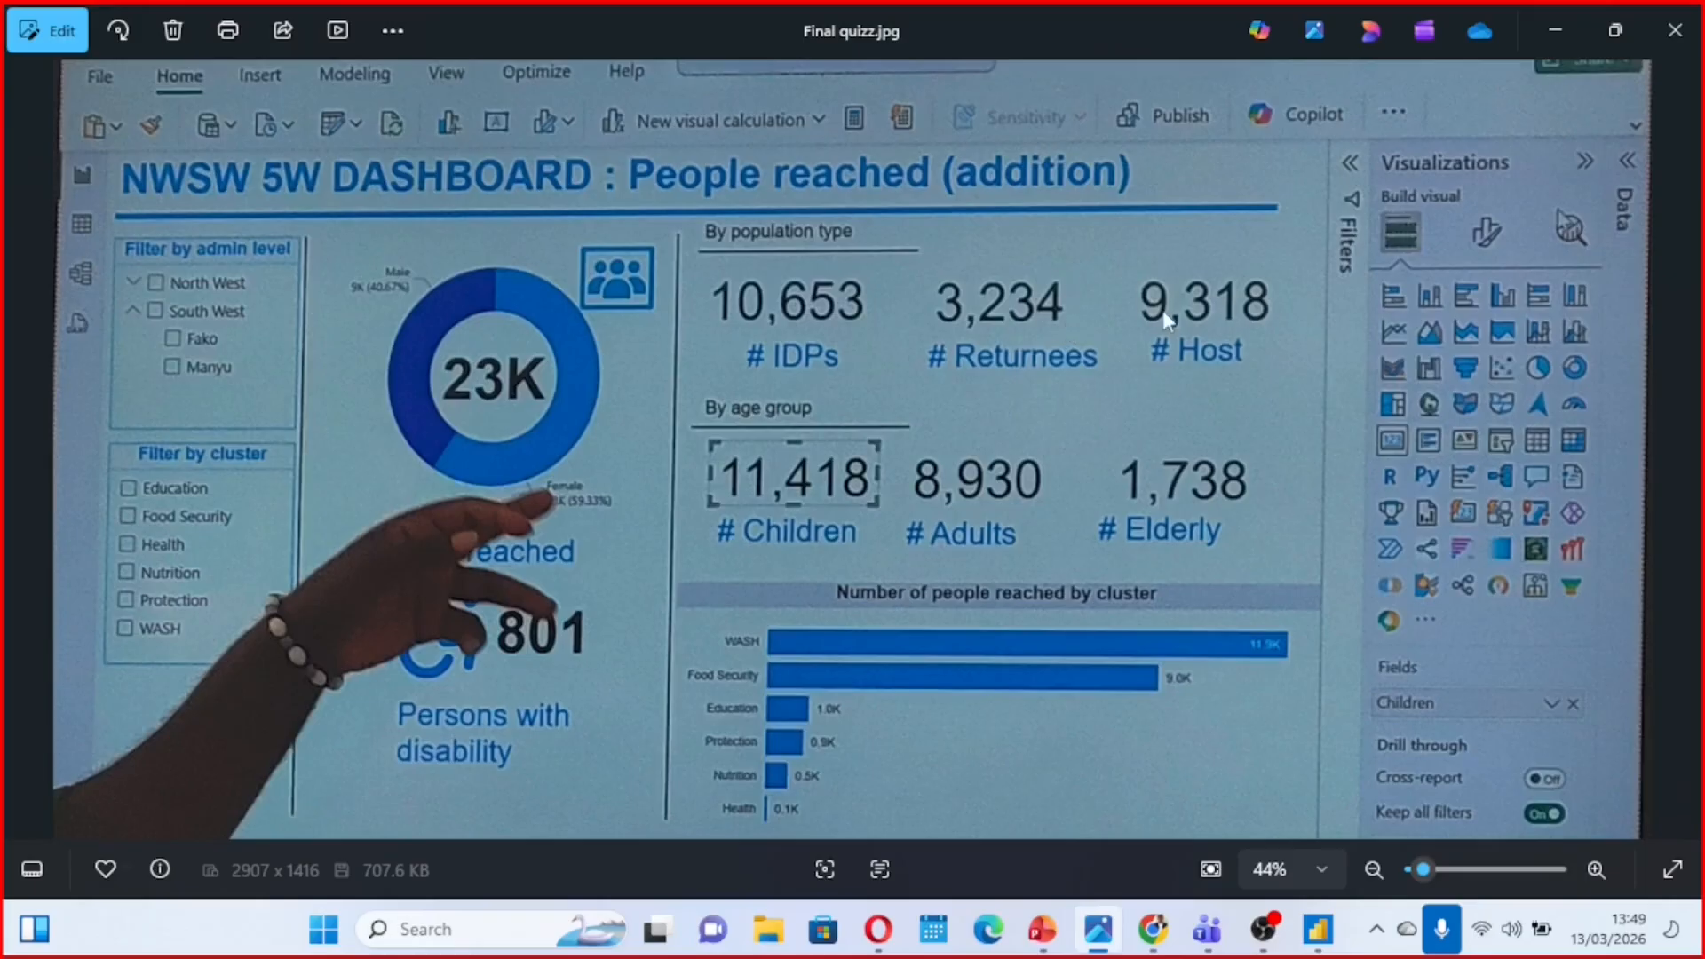
Return from the reference photo to the report and add a compact card with the IDP field beneath the "By Population Type" underline
left_click(1547, 17)
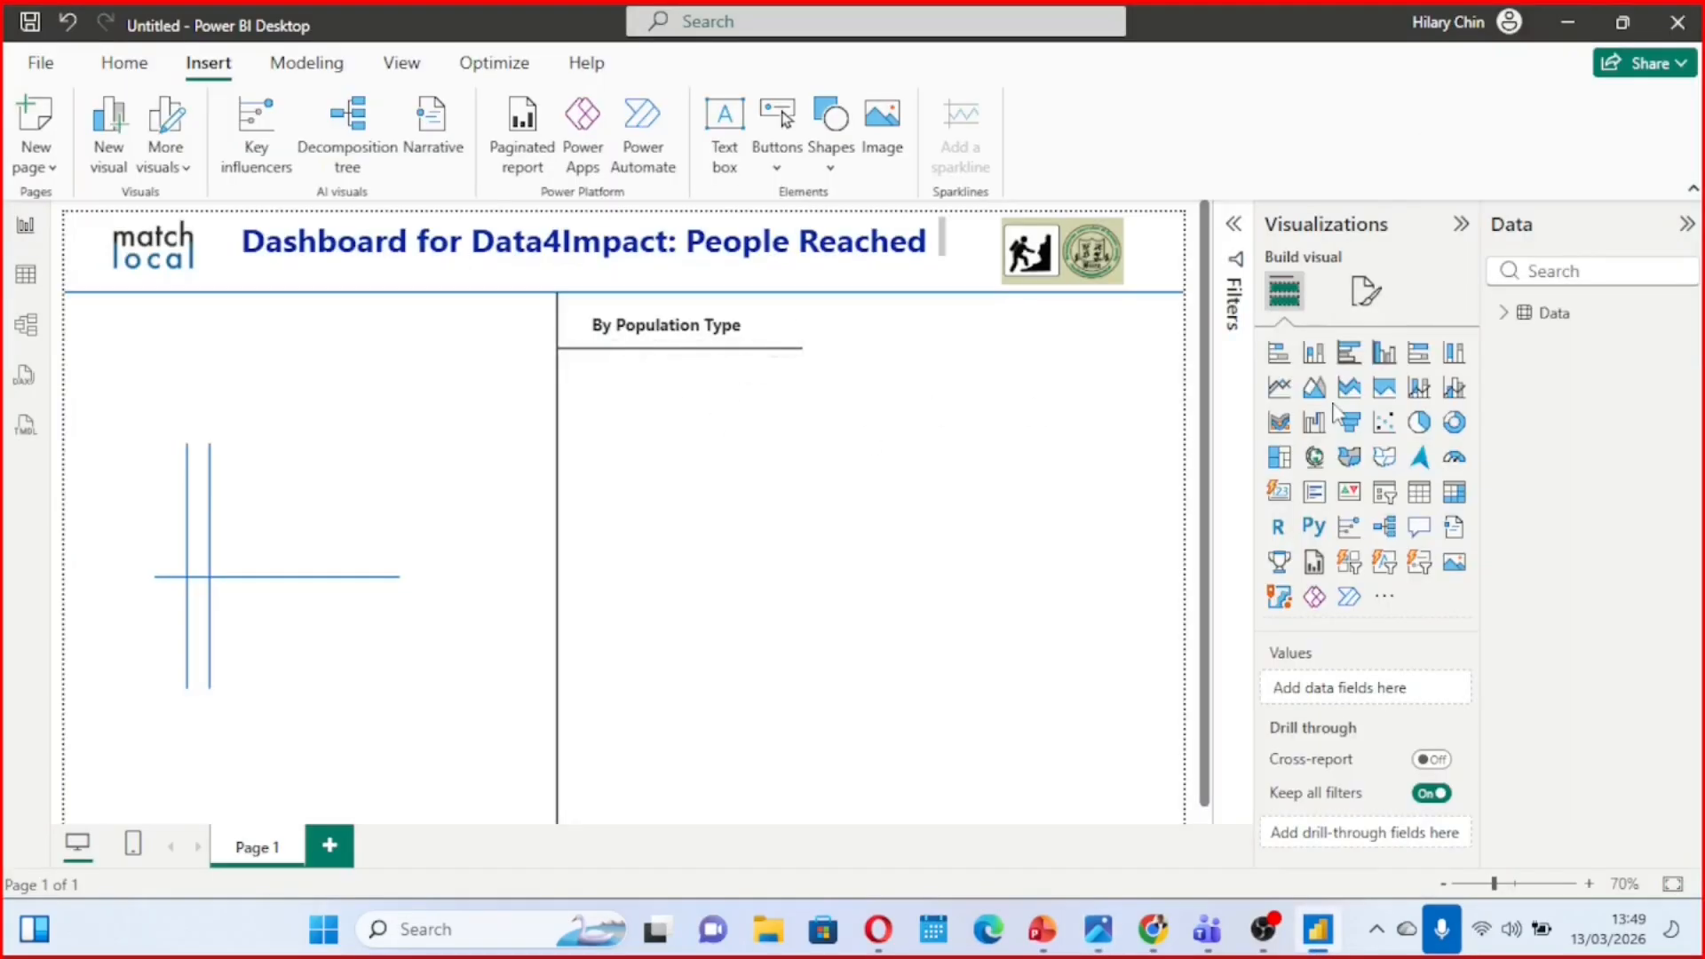
left_click(1504, 320)
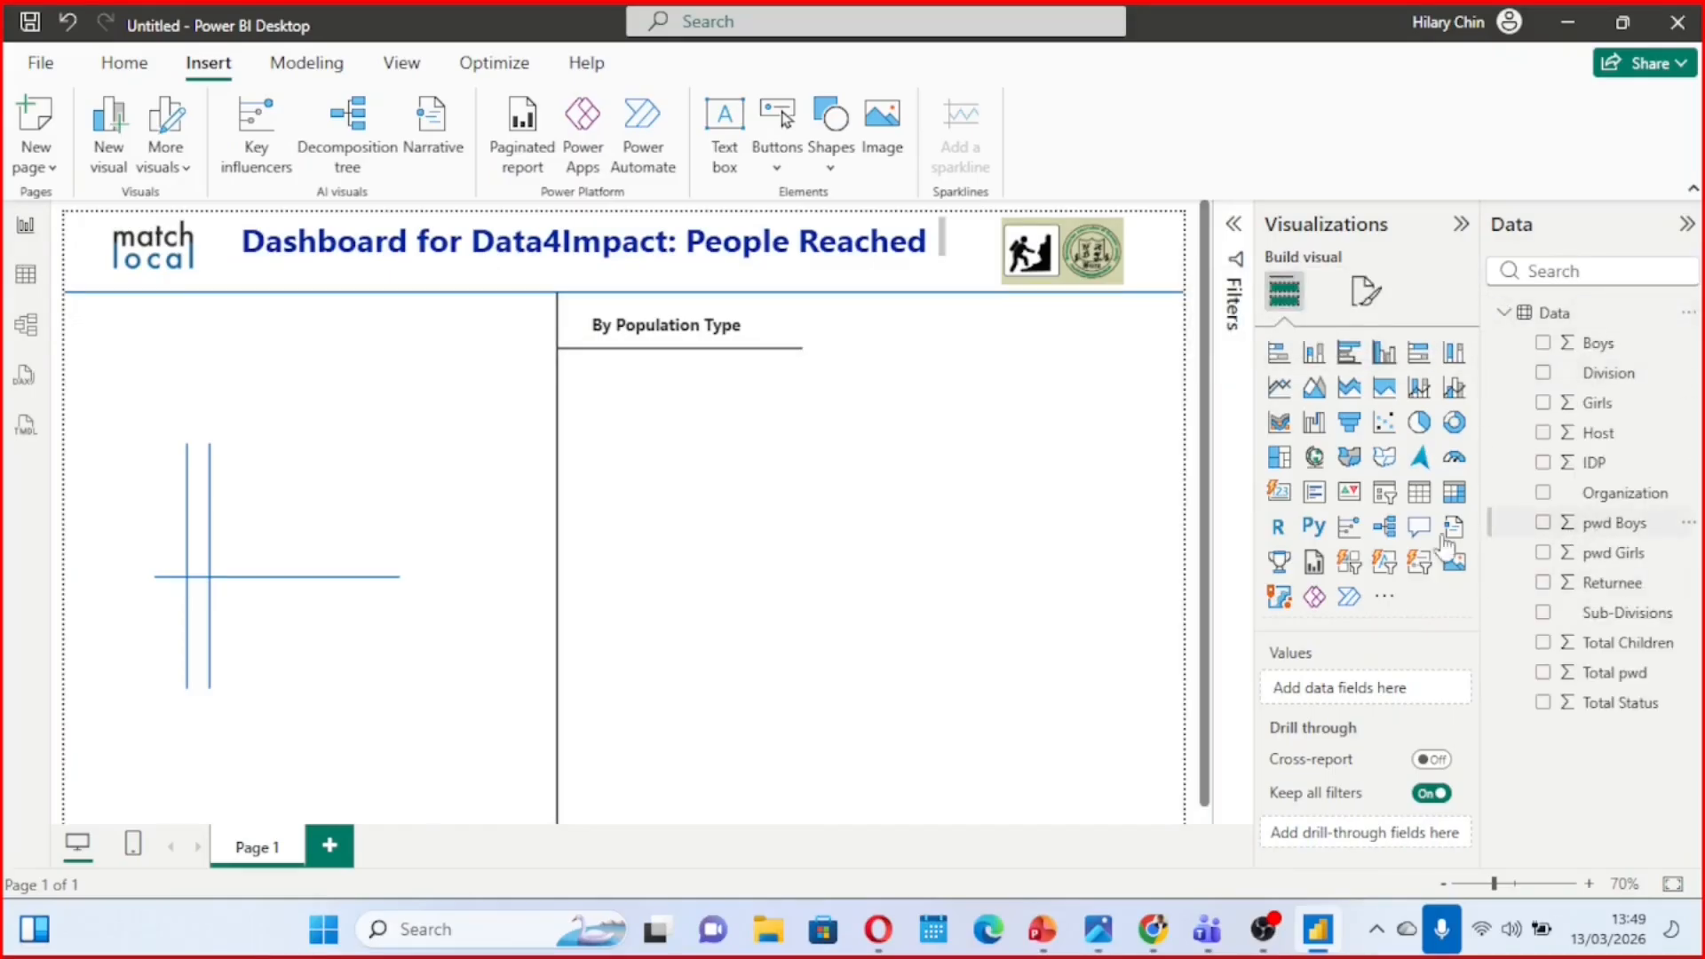
left_click(1281, 497)
left_click_drag(381, 740, 813, 410)
left_click_drag(848, 391, 880, 391)
left_click_drag(1046, 423, 744, 433)
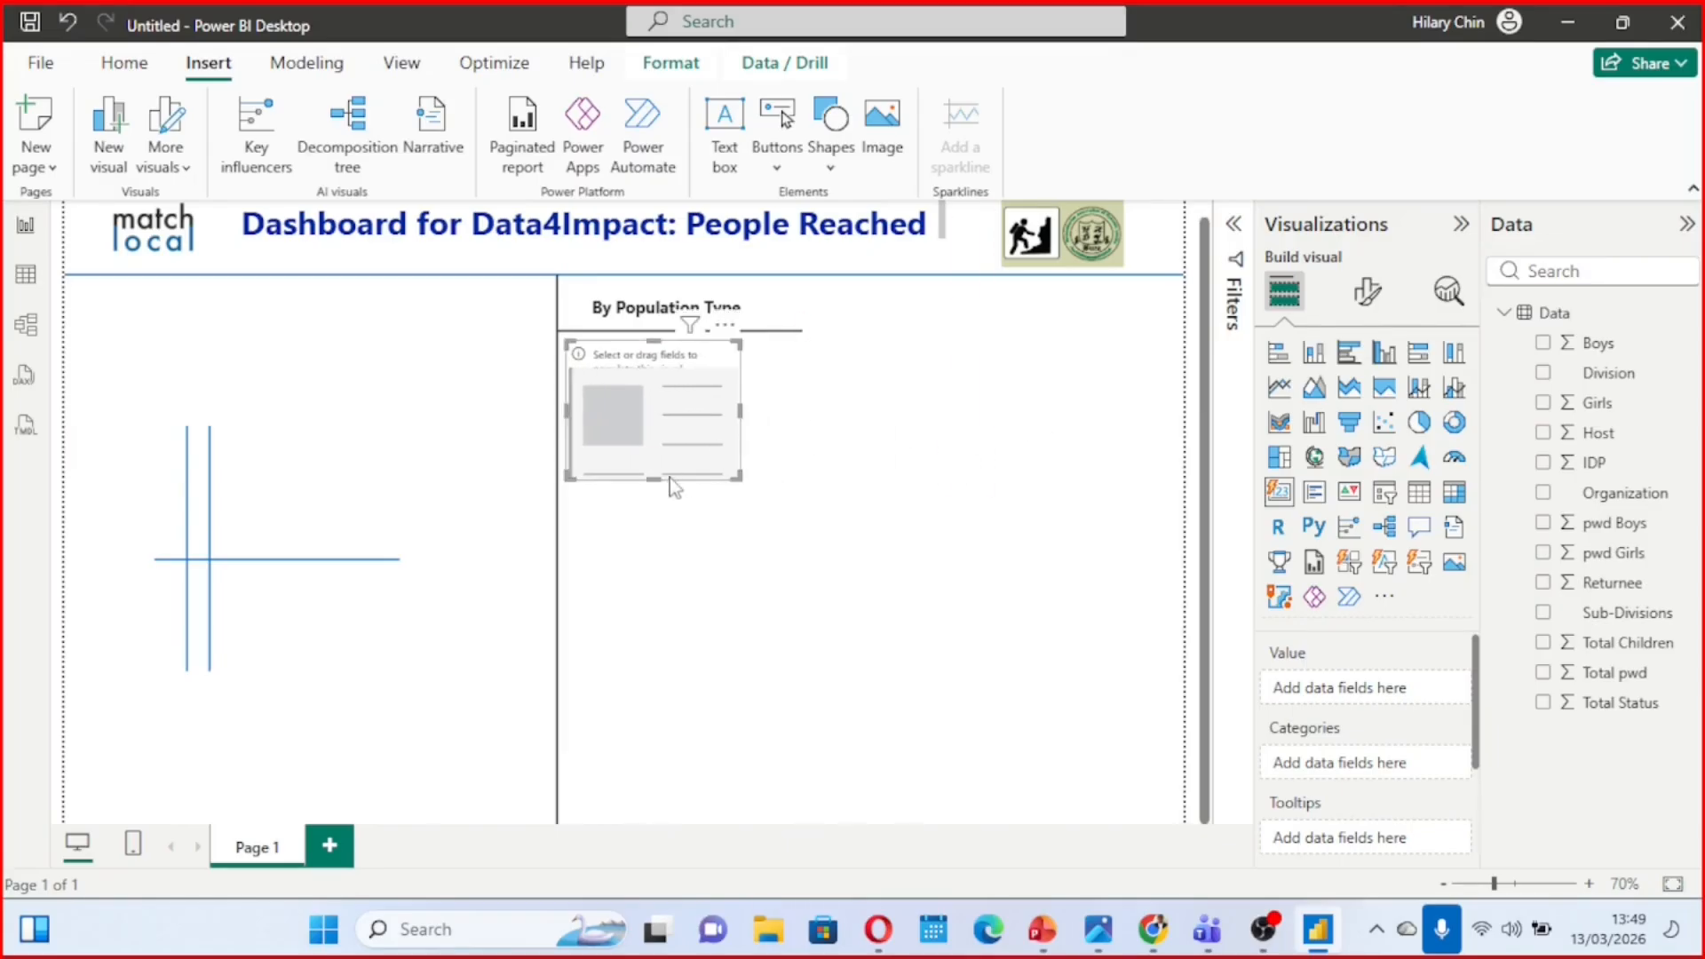
left_click_drag(655, 478, 662, 444)
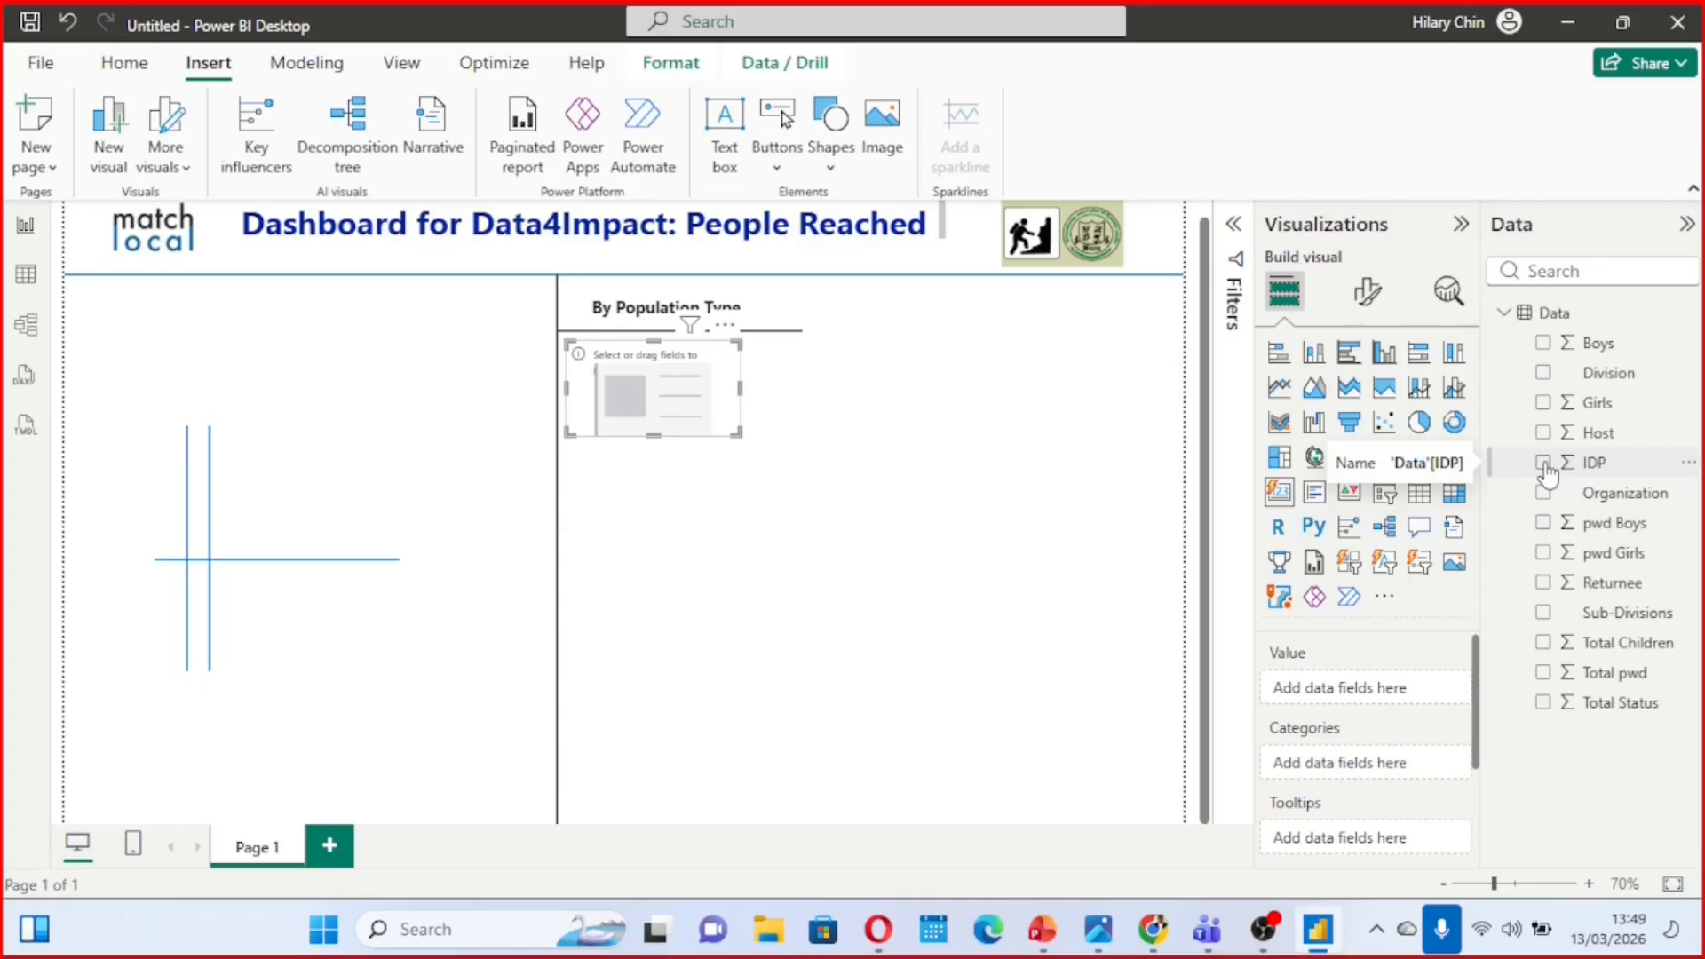
left_click(1544, 463)
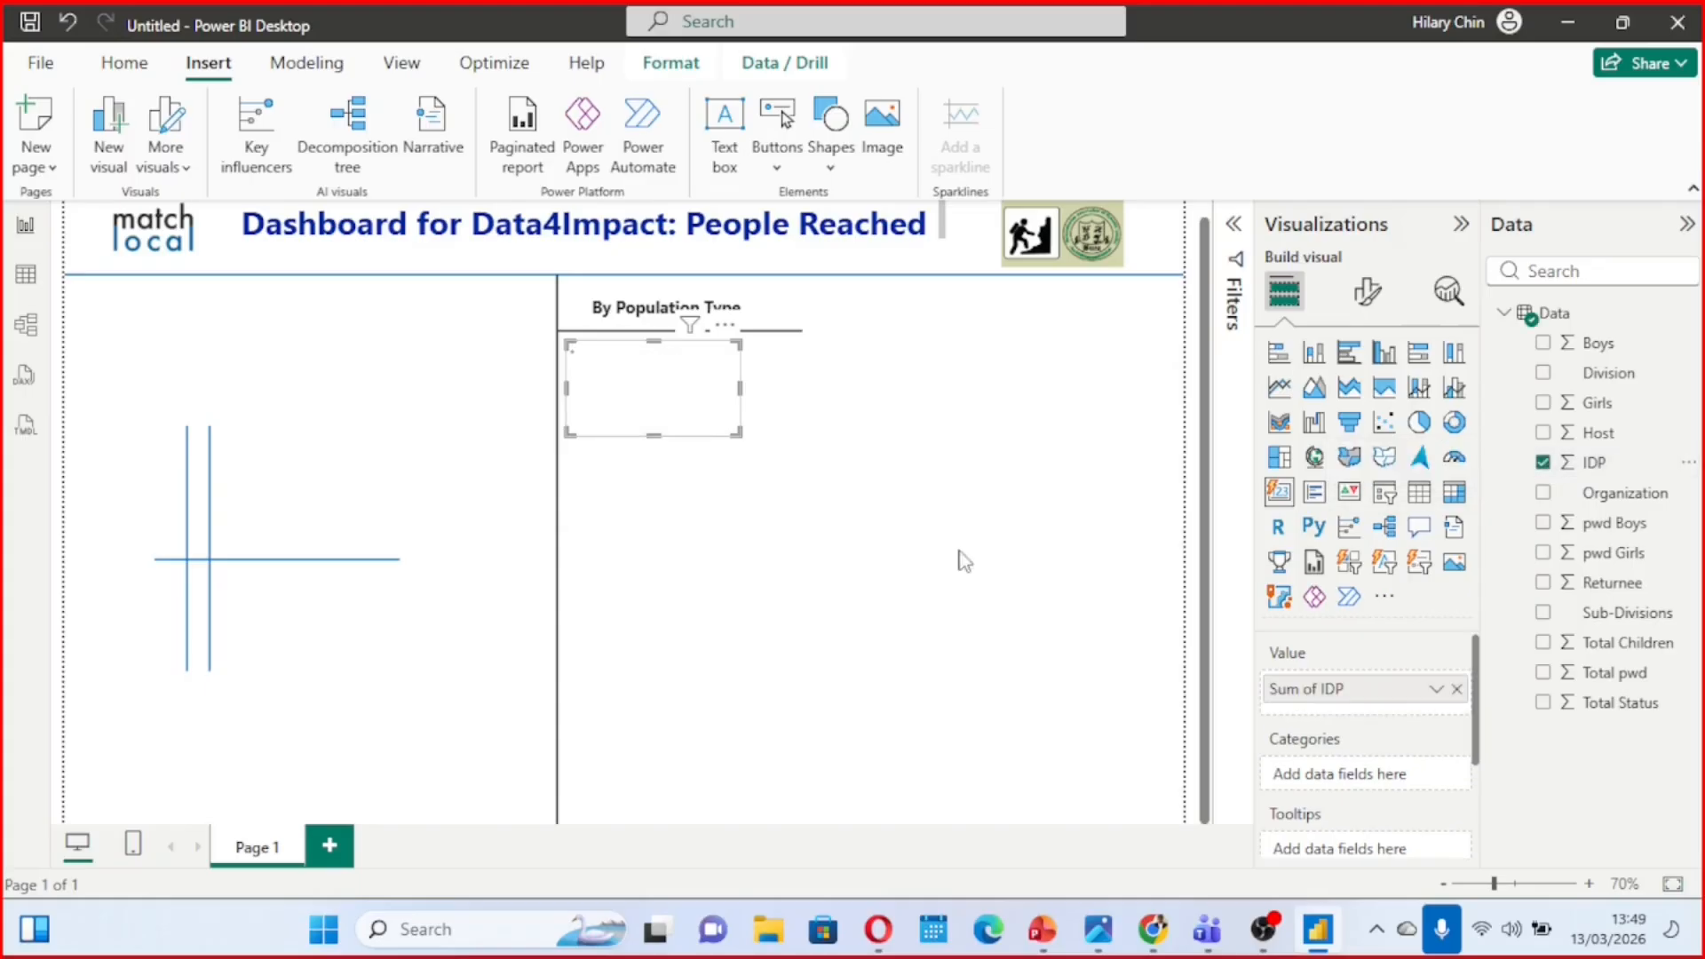
mouse_move(740, 436)
left_mouse_down()
mouse_move(711, 413)
mouse_move(738, 425)
left_mouse_up()
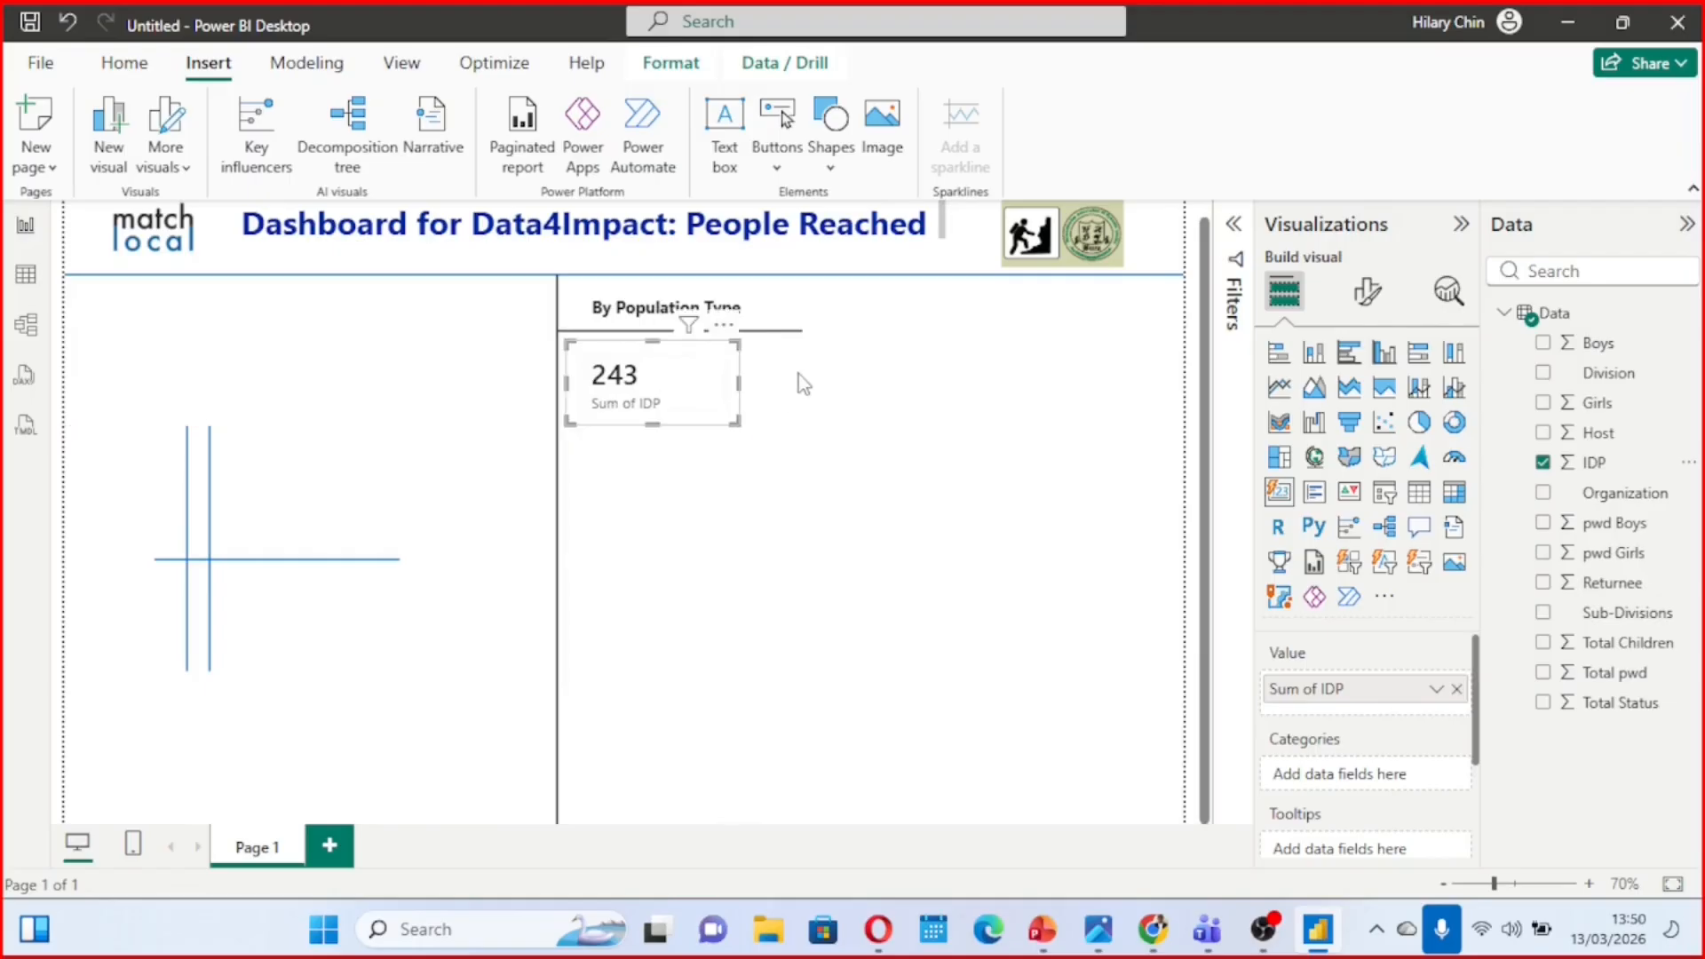
left_click(798, 375)
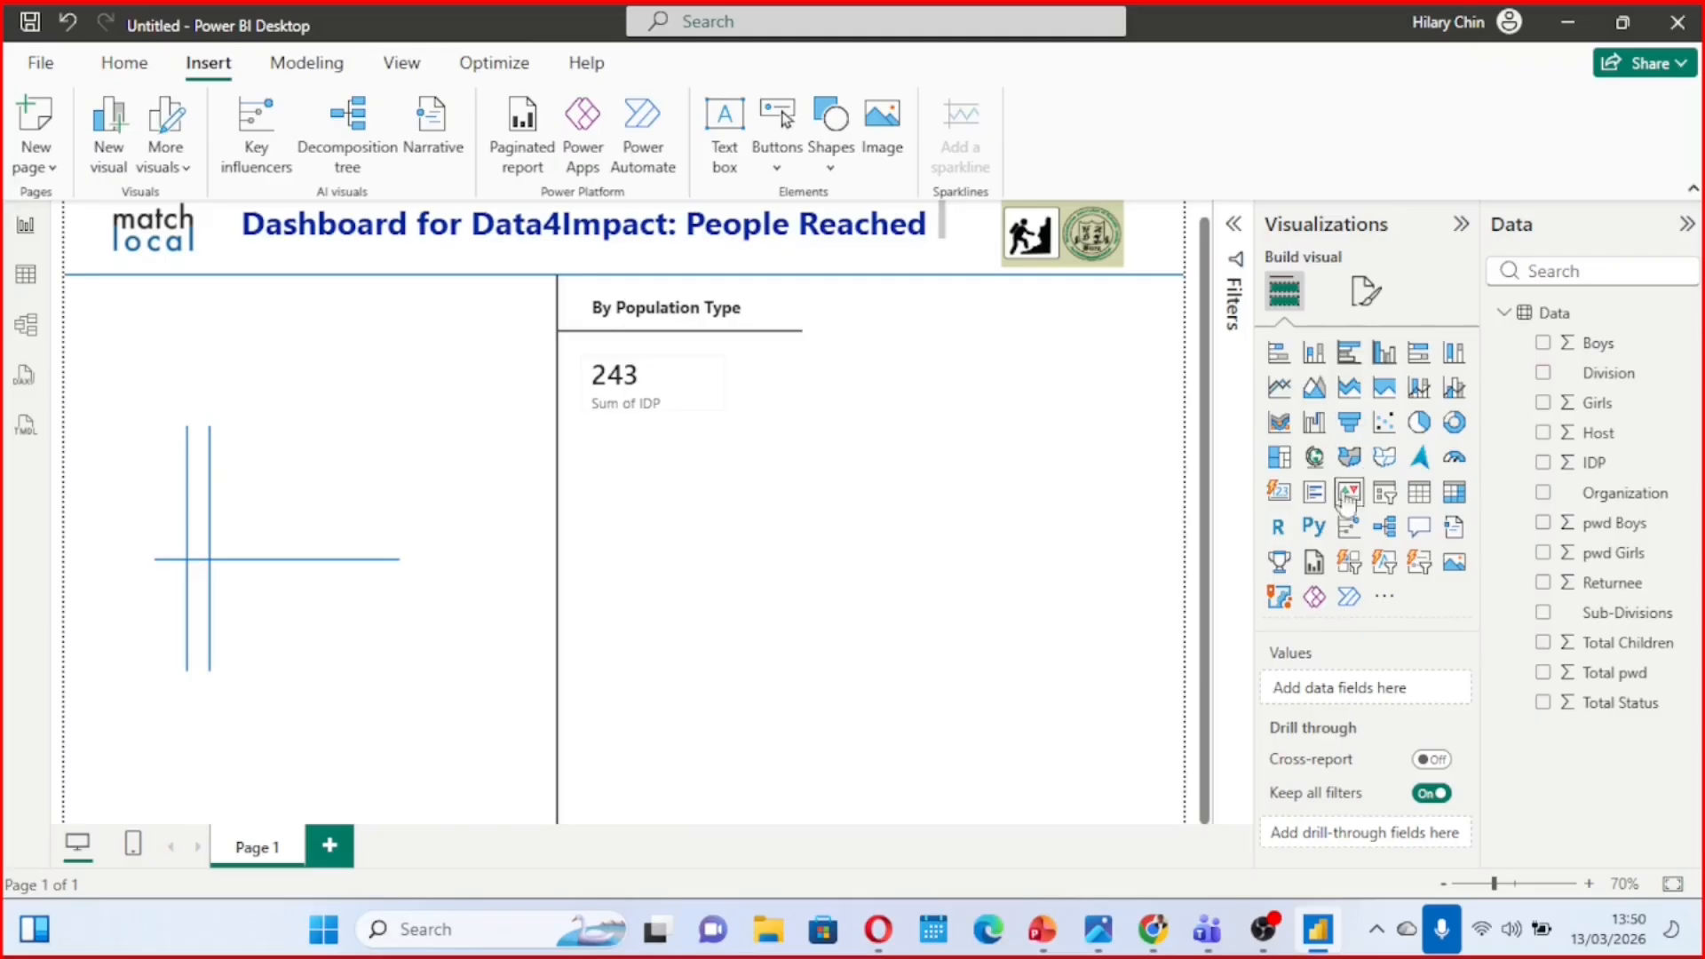
Add a second card with the Host field and resize it to sit beside the IDP card
left_click(1280, 493)
left_click_drag(407, 716, 953, 388)
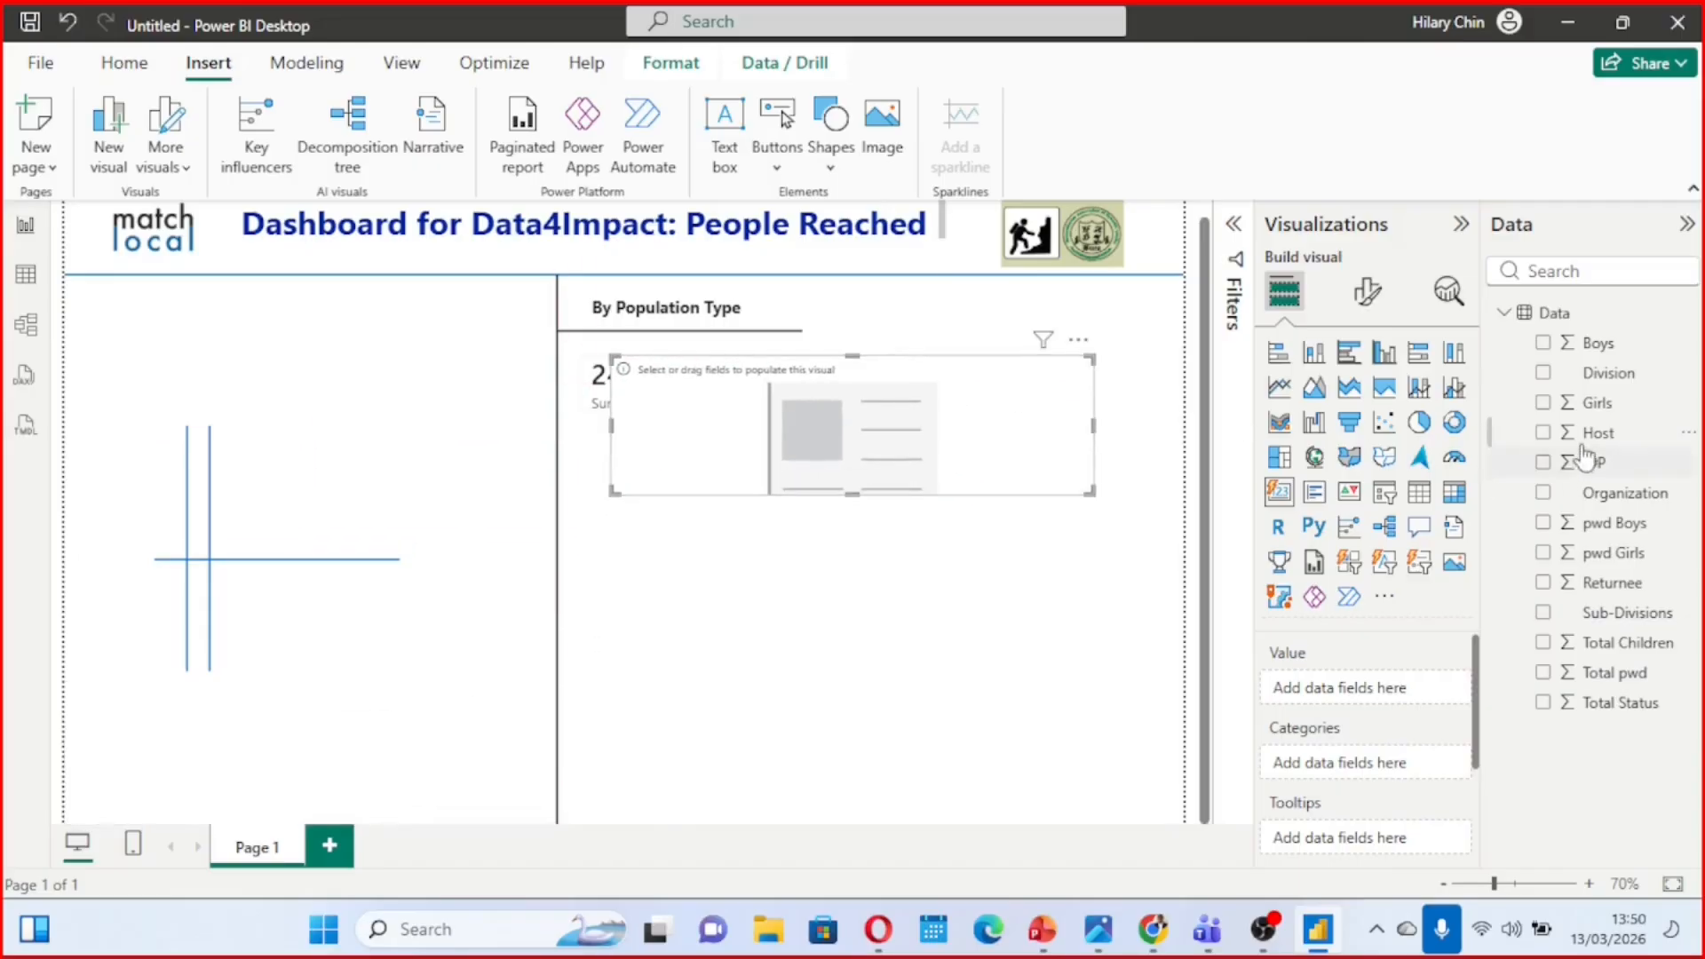
left_click(1545, 433)
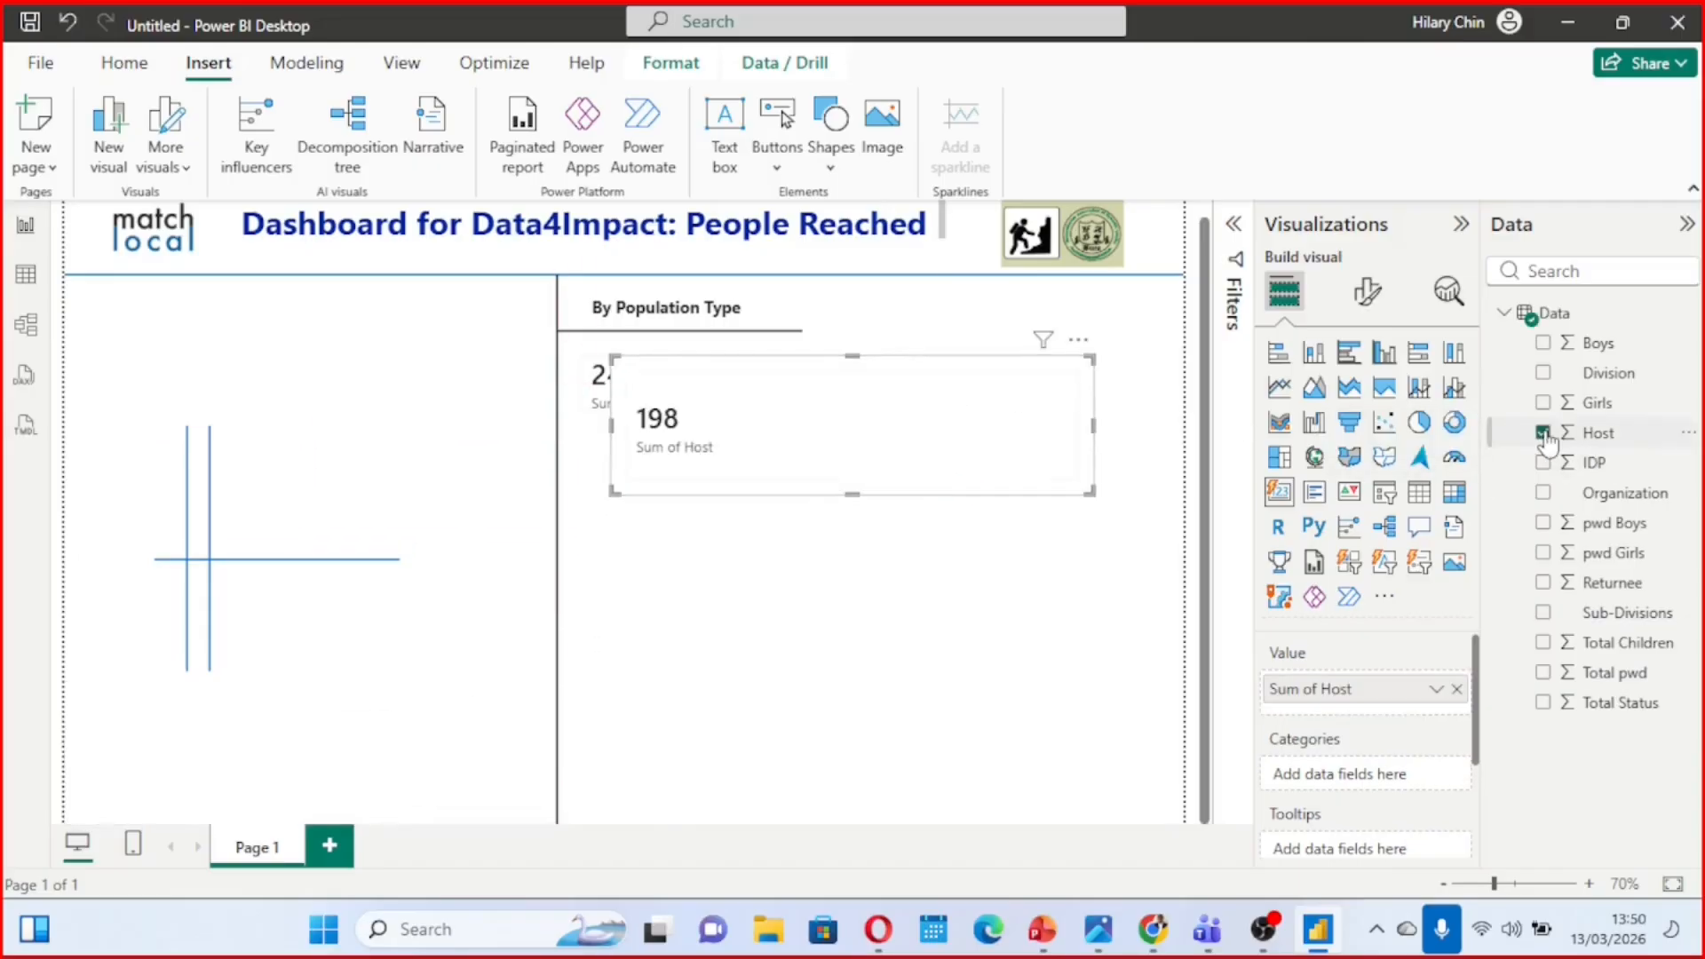
left_click_drag(1089, 498, 869, 429)
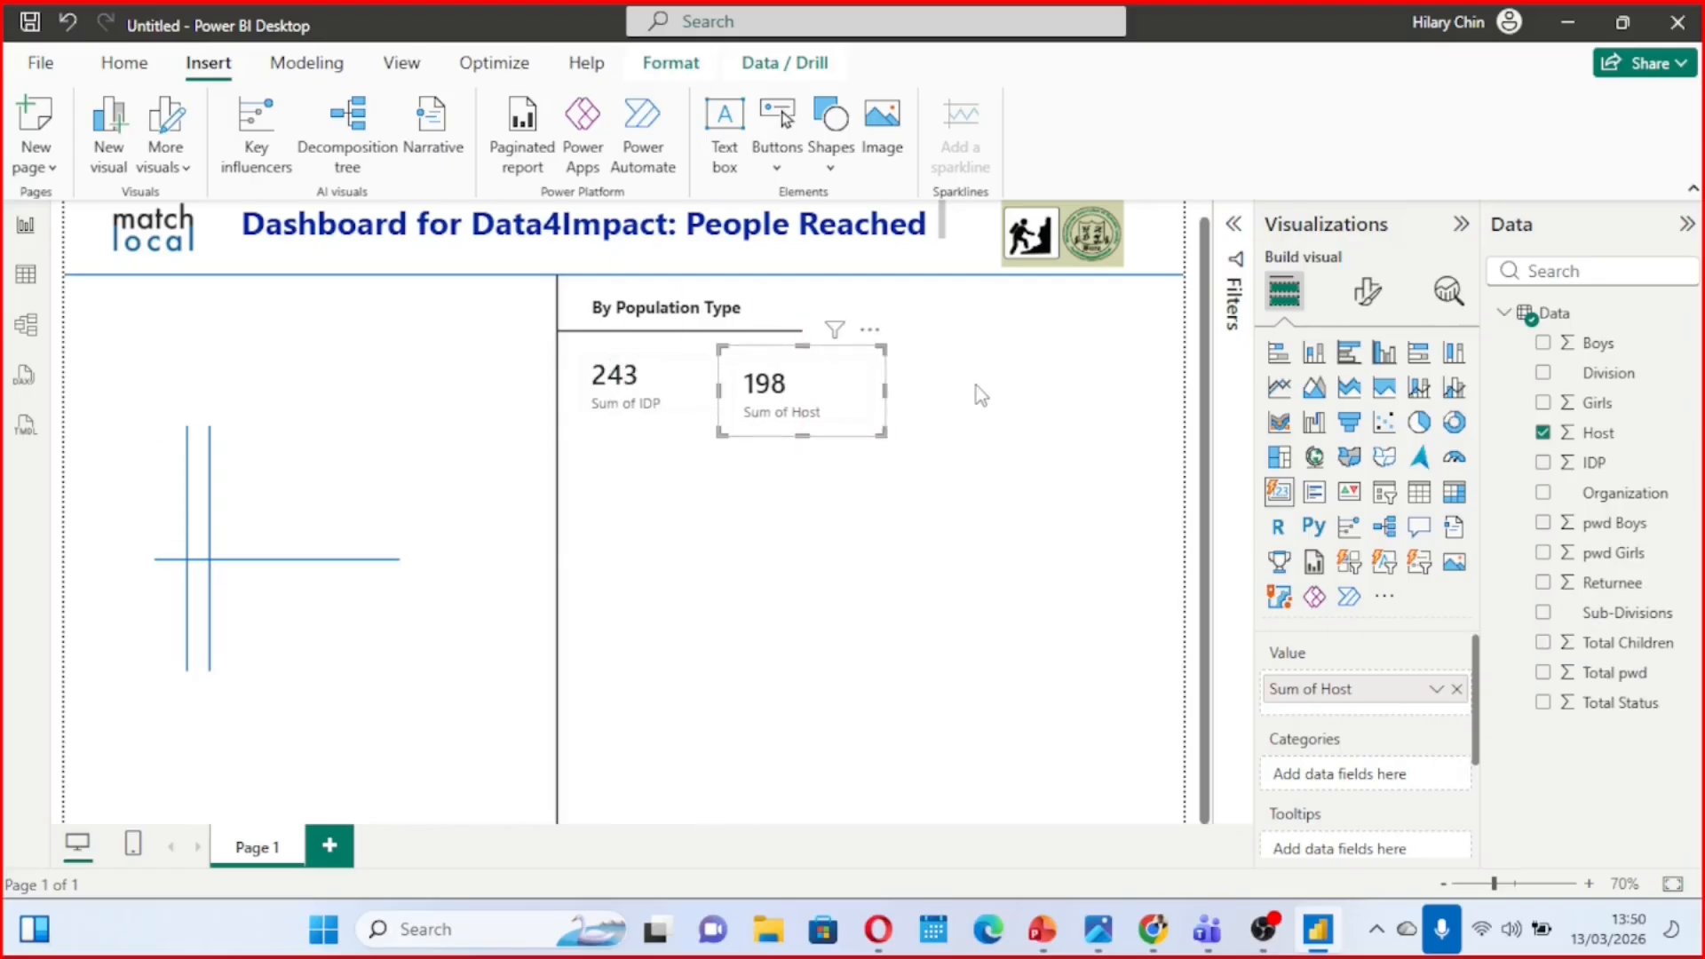
left_click(977, 385)
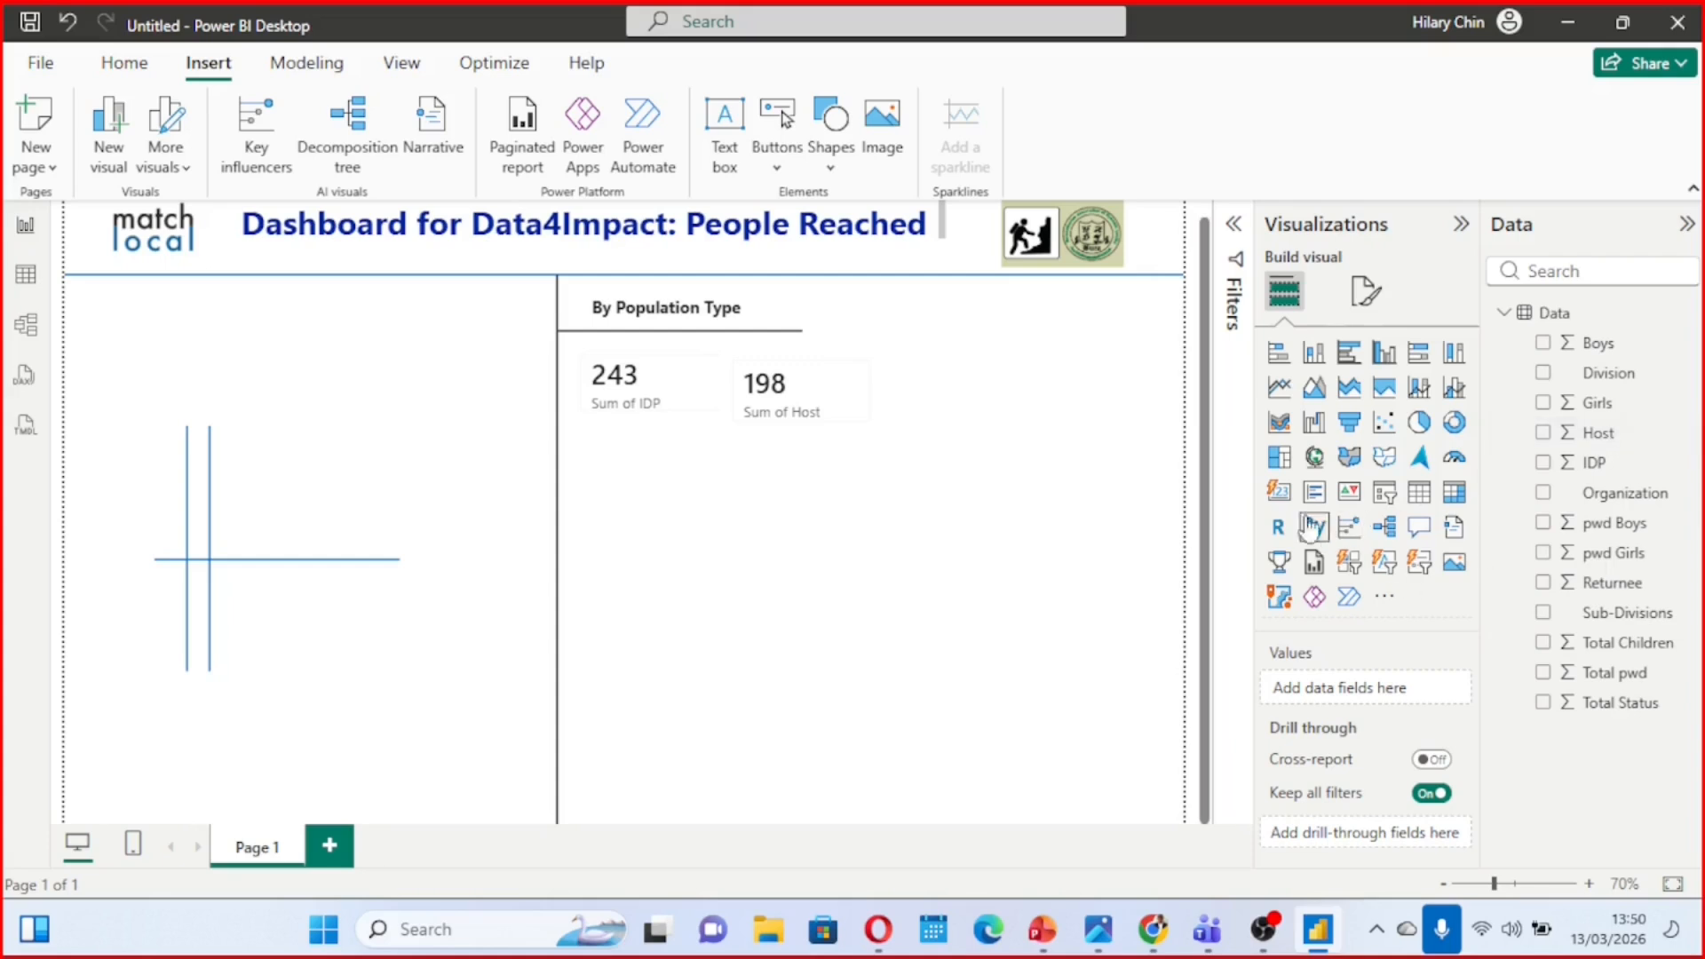
Add a third card with the Returnee field, shrink it, and place it beside the Host card
left_click(1280, 493)
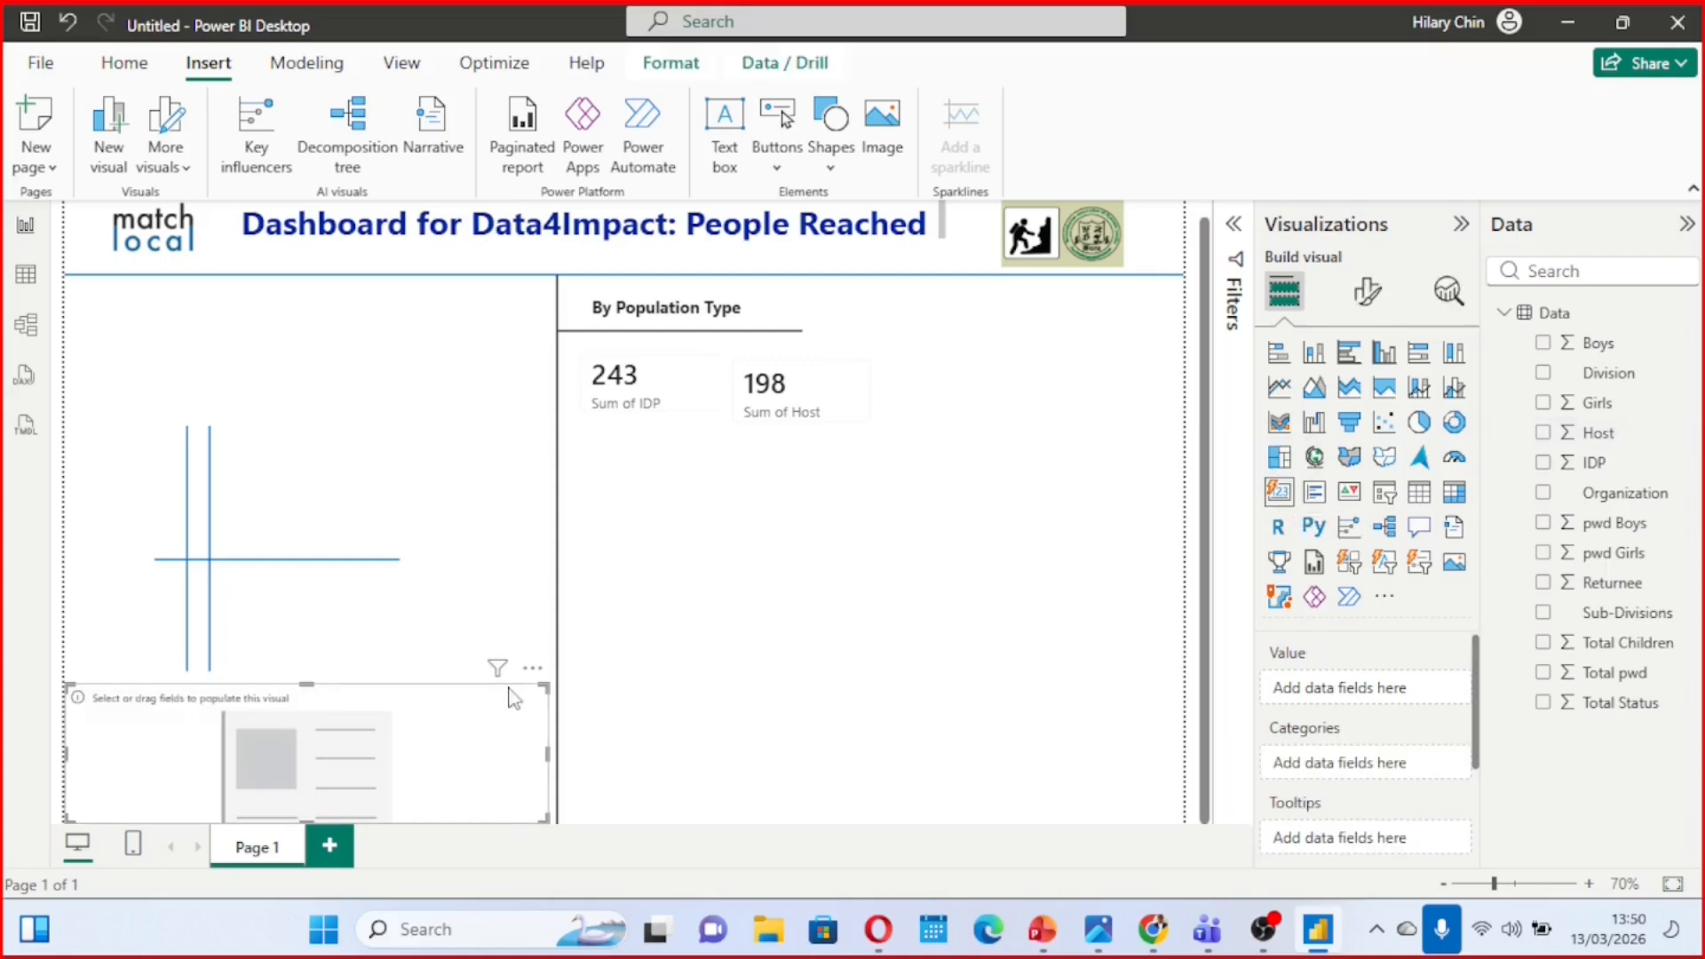
left_click_drag(520, 677, 1068, 421)
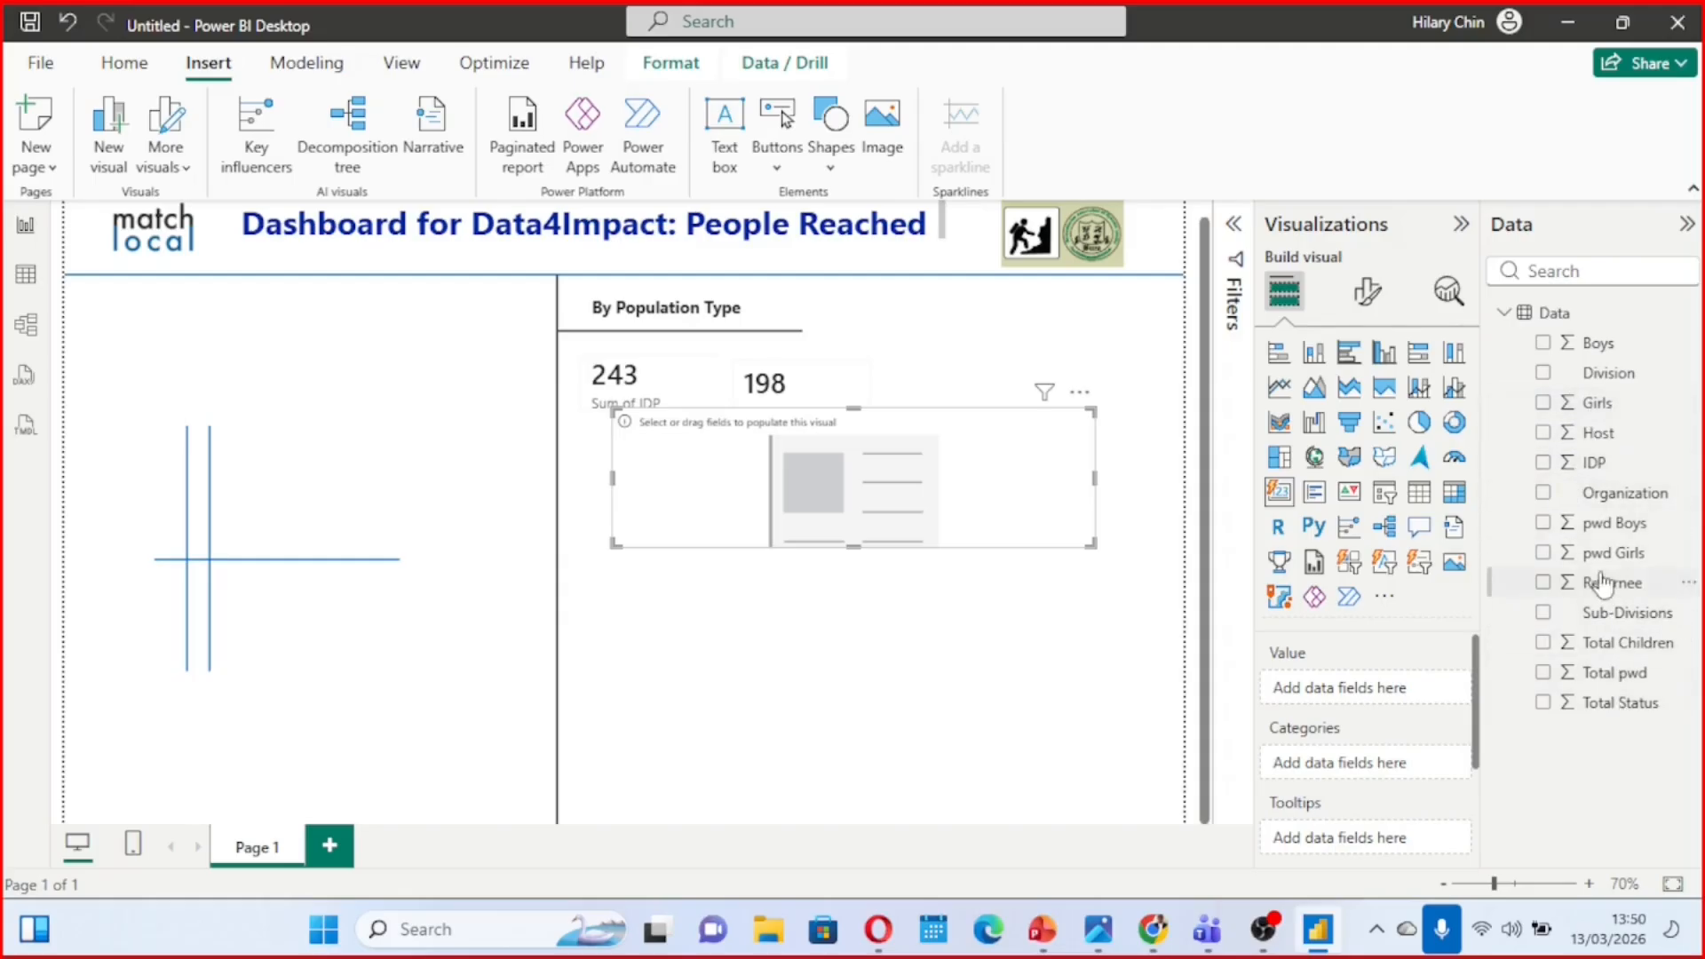
left_click(1544, 584)
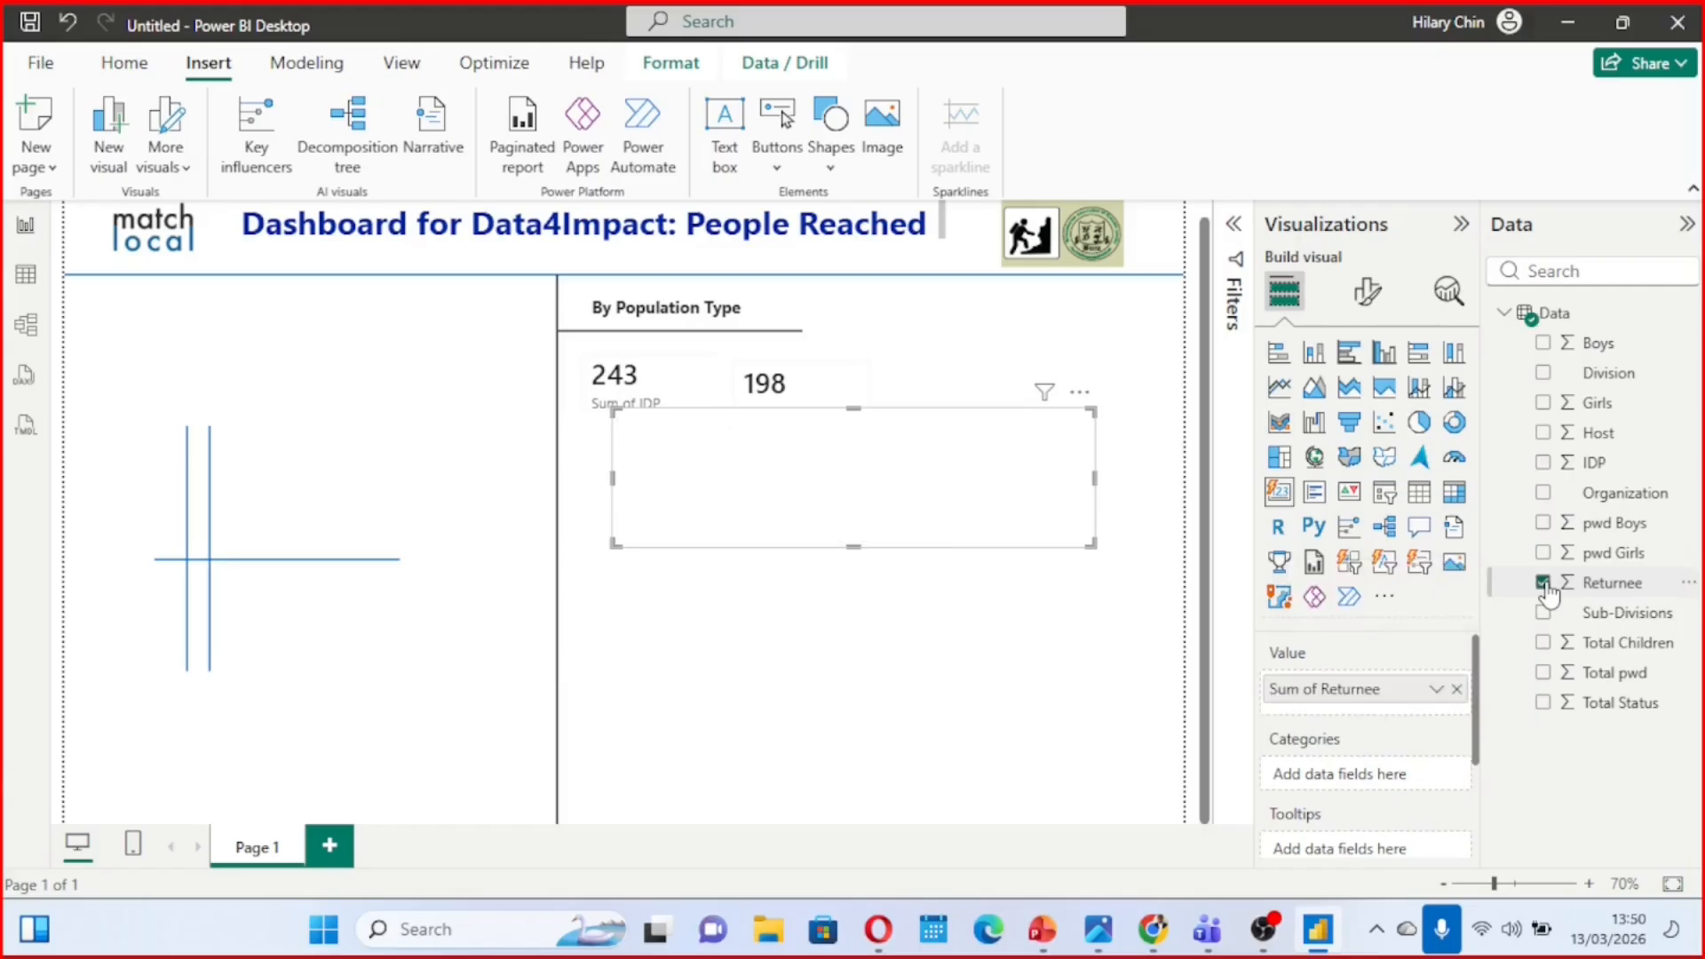
left_click_drag(1088, 543, 840, 515)
left_click_drag(780, 445, 1049, 385)
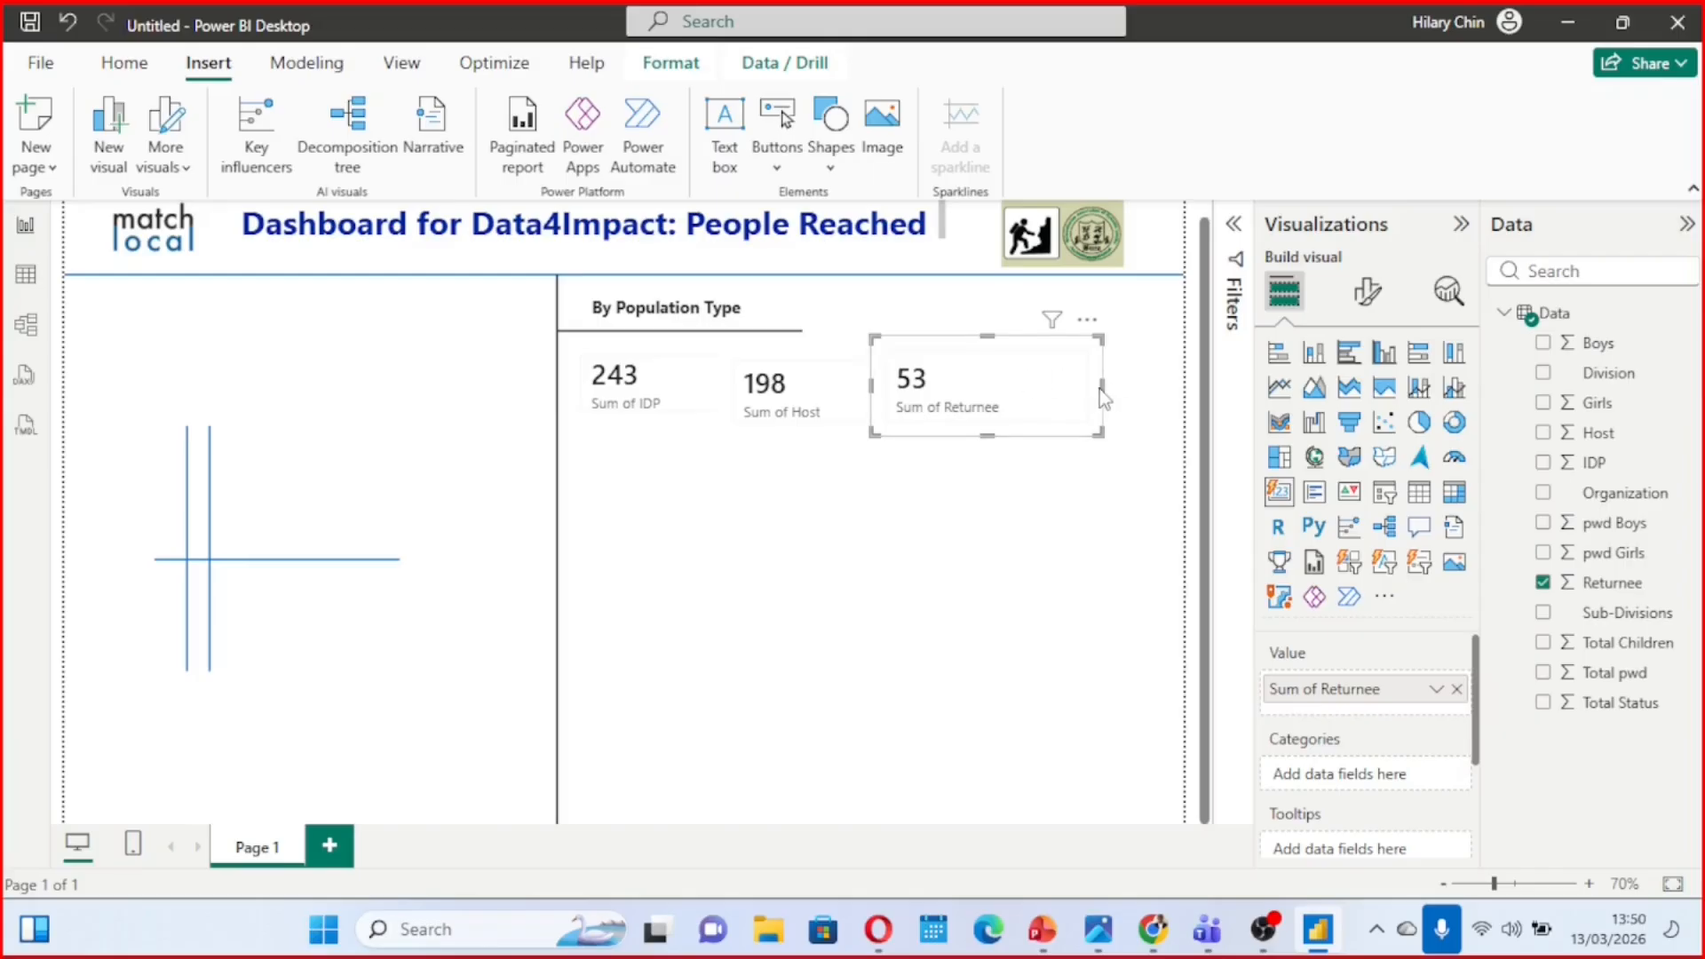
Narrow the Returnee card and space the Host and Returnee cards further apart in the row beside the IDP card
mouse_move(1102, 387)
left_mouse_down()
mouse_move(1062, 386)
mouse_move(1096, 382)
left_mouse_up()
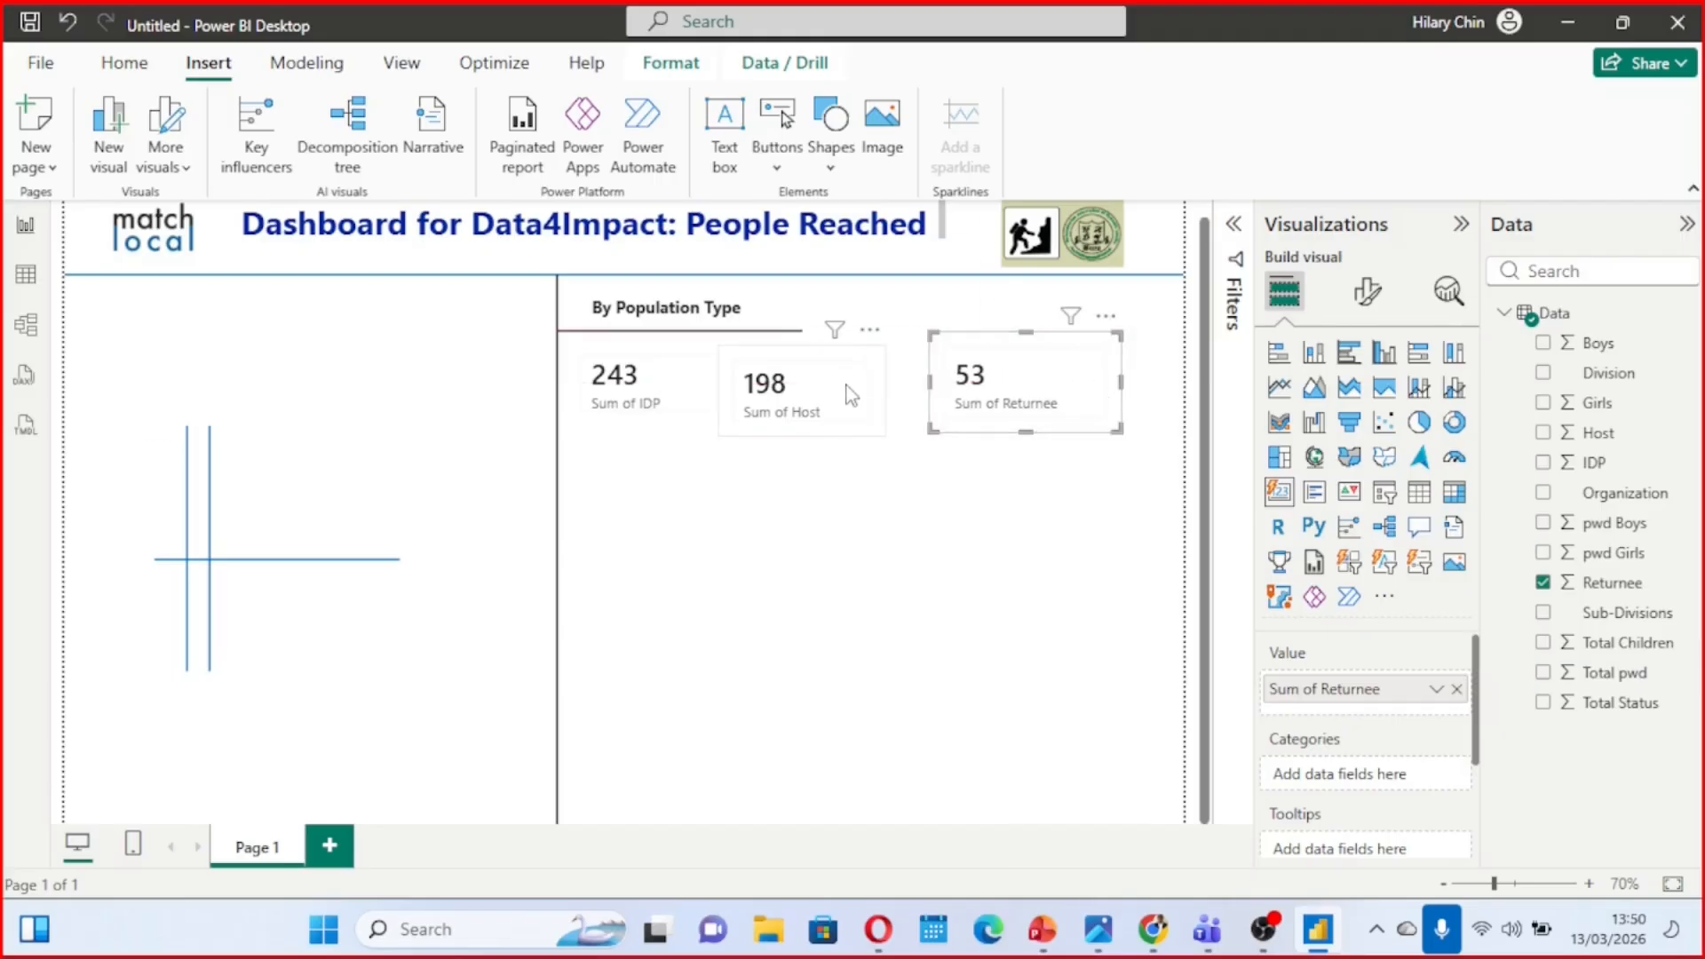
left_click_drag(851, 395, 869, 392)
left_click(653, 387)
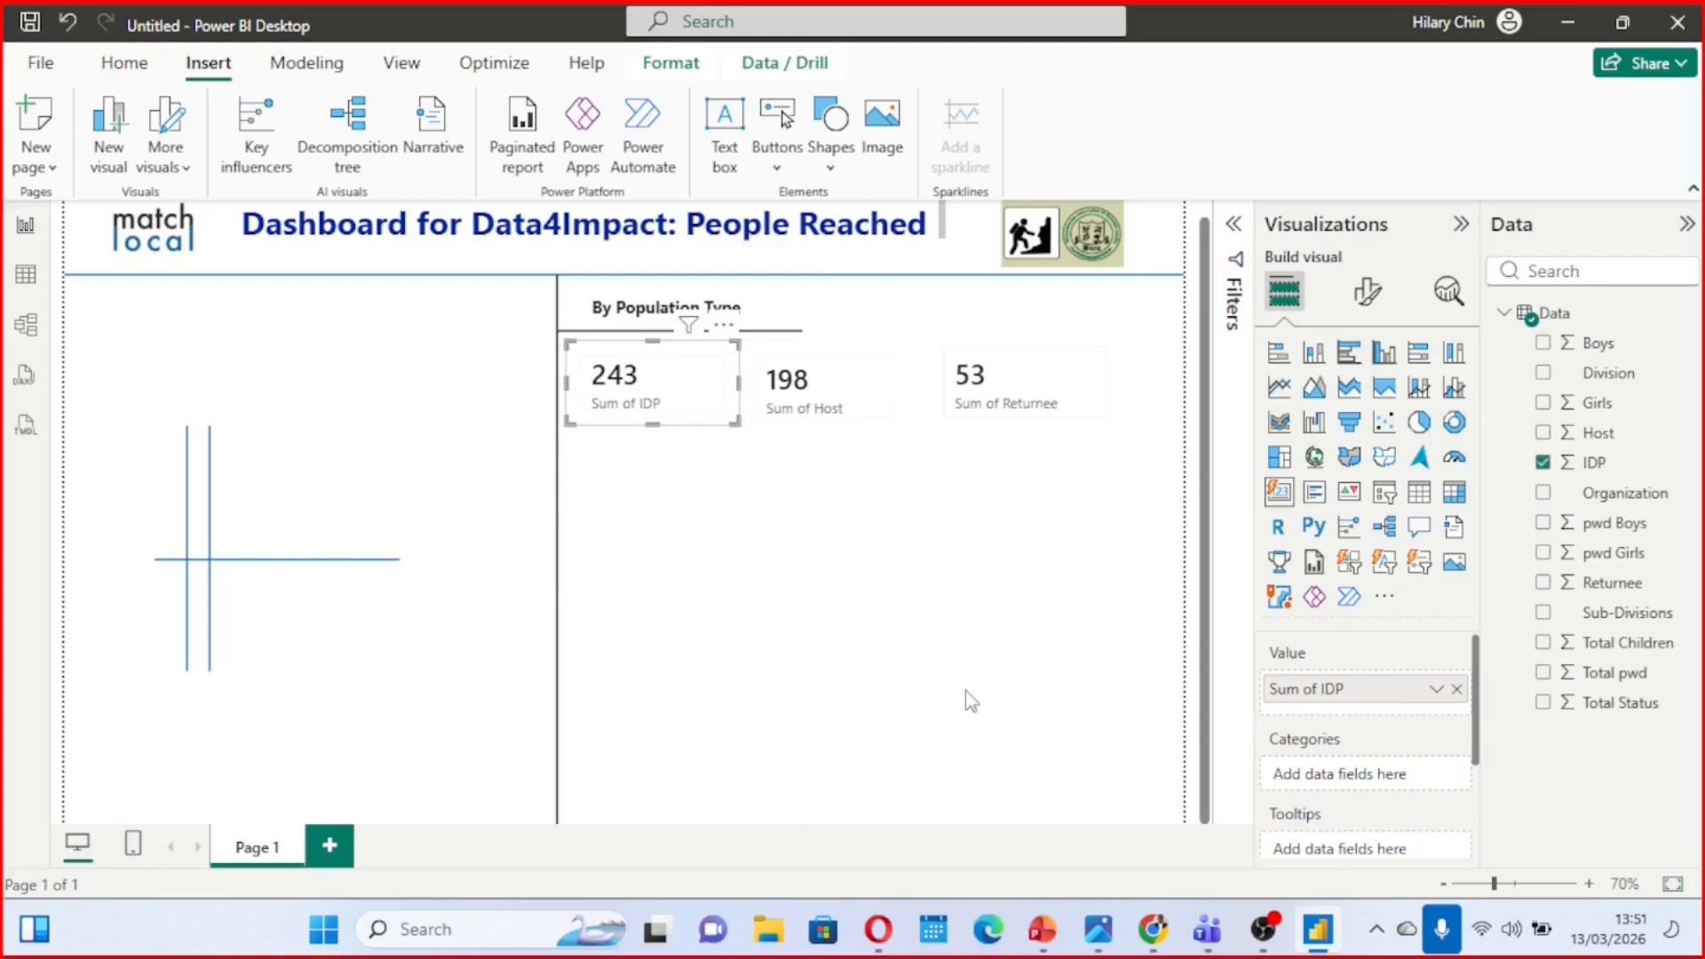
Check the population-type cards in the reference photo Final quizz.jpg and return to the report
mouse_move(1102, 929)
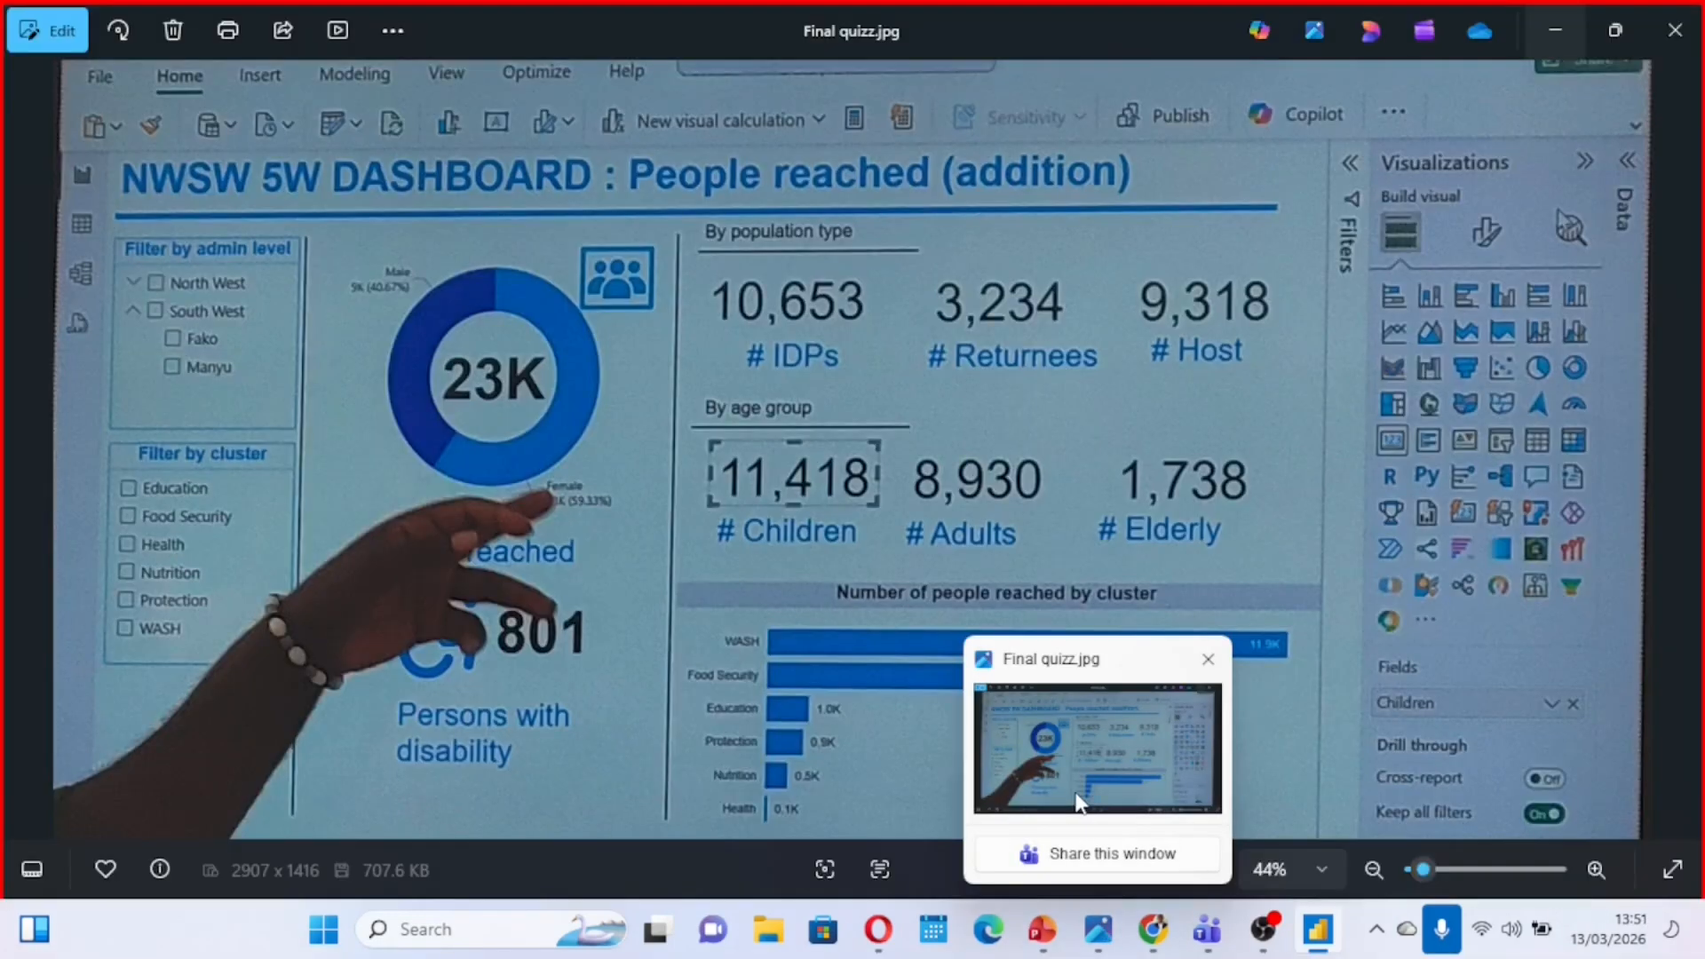
left_click(1078, 799)
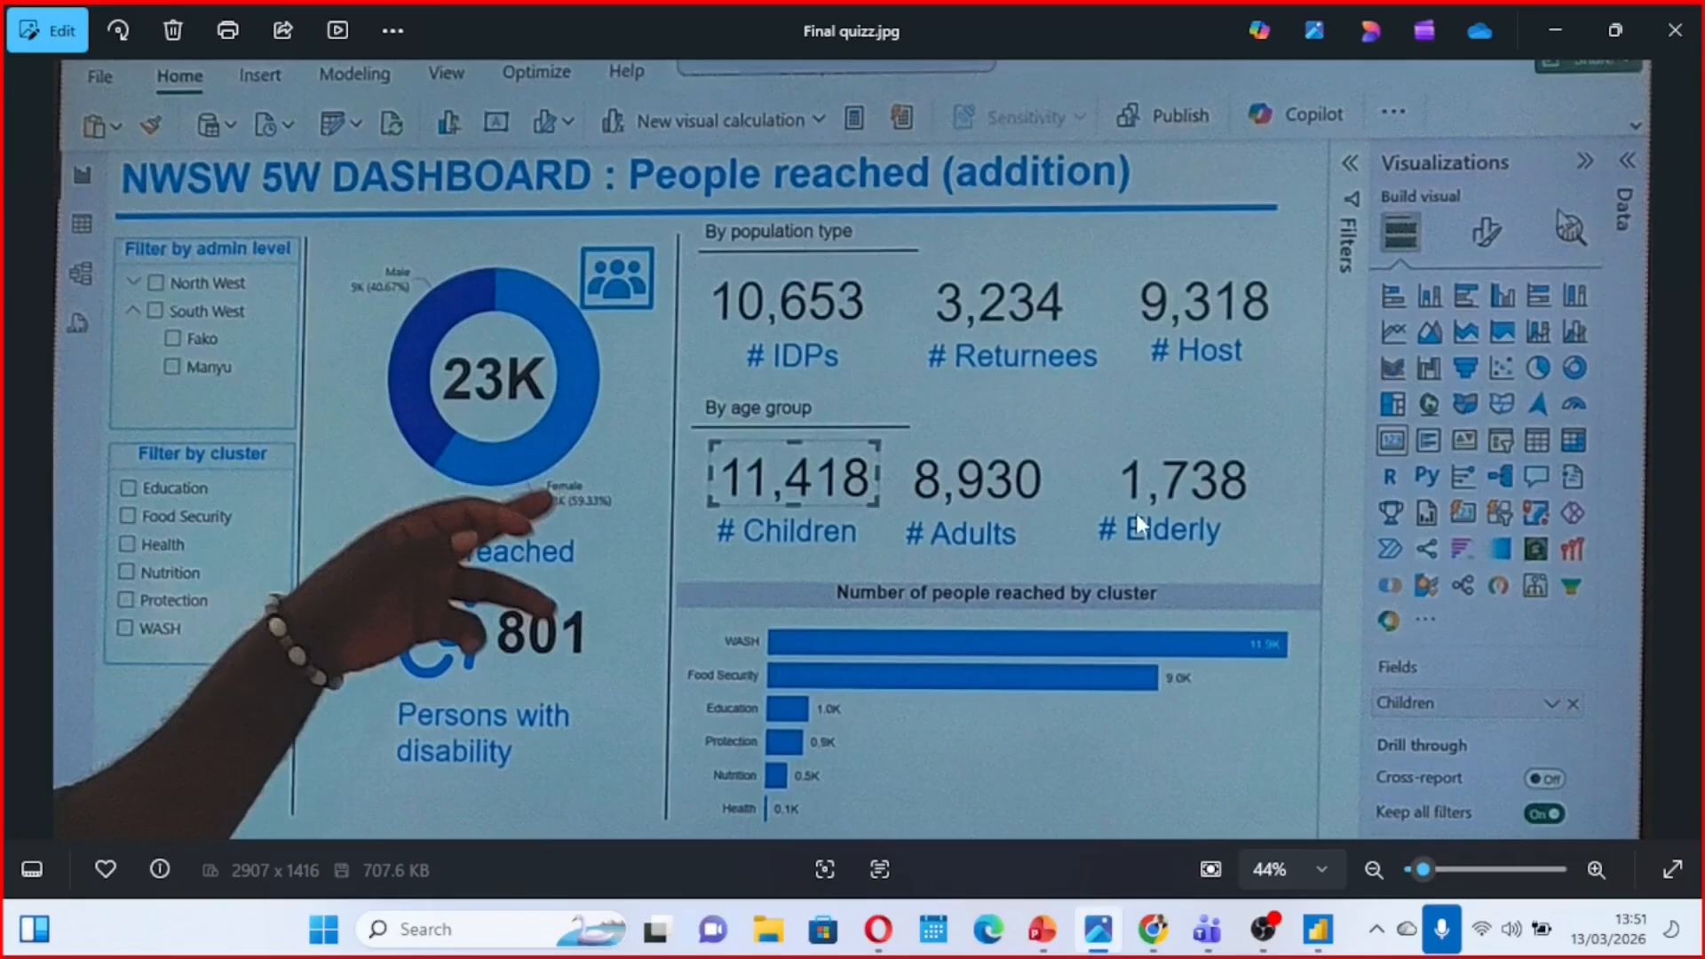
left_click(1555, 31)
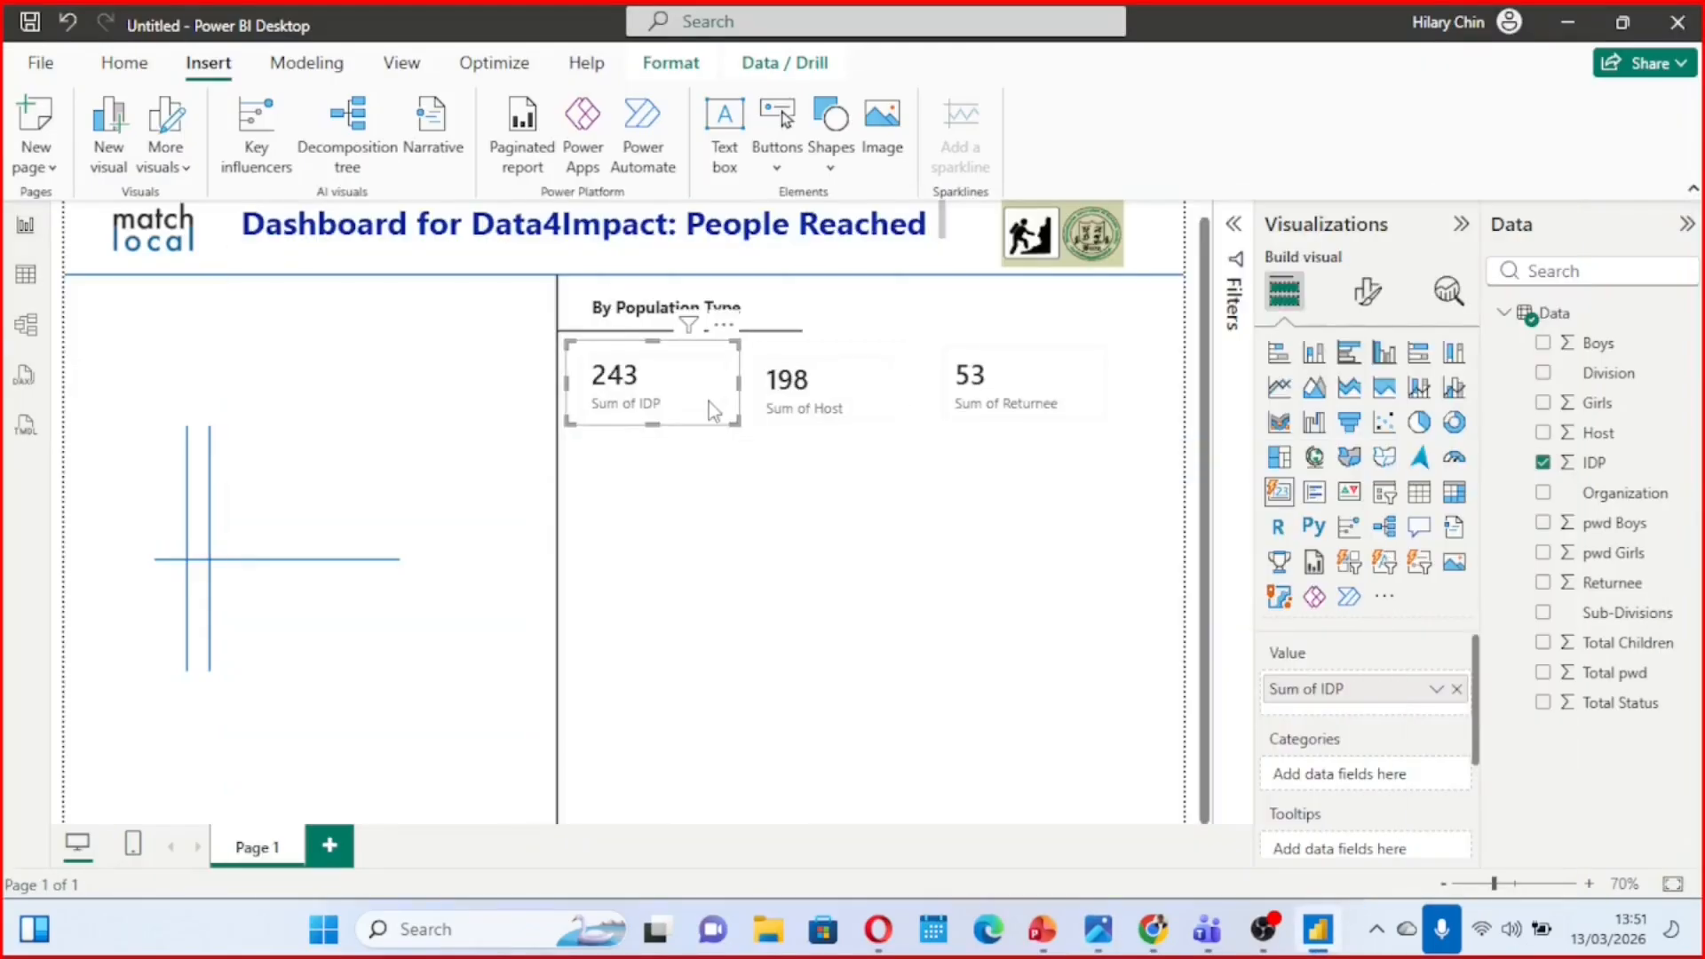
Examine the IDP card's Cards format settings for layout, shape and padding
left_click(1367, 295)
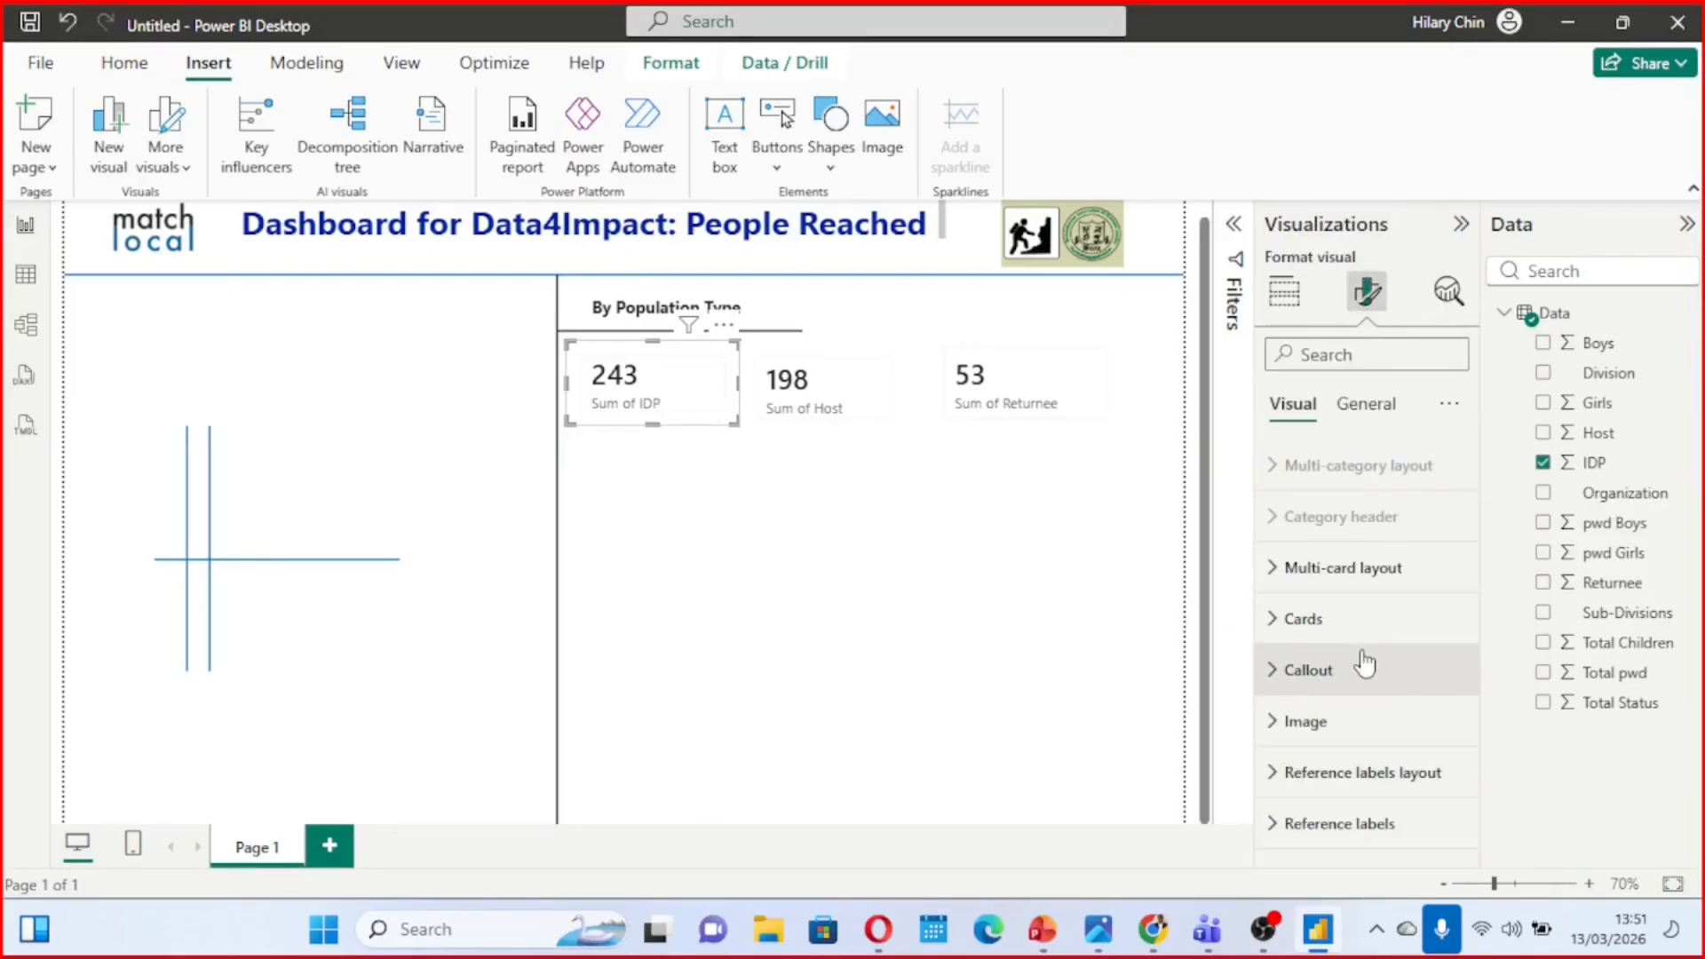
left_click(1279, 619)
scroll(1374, 661, "down", 4)
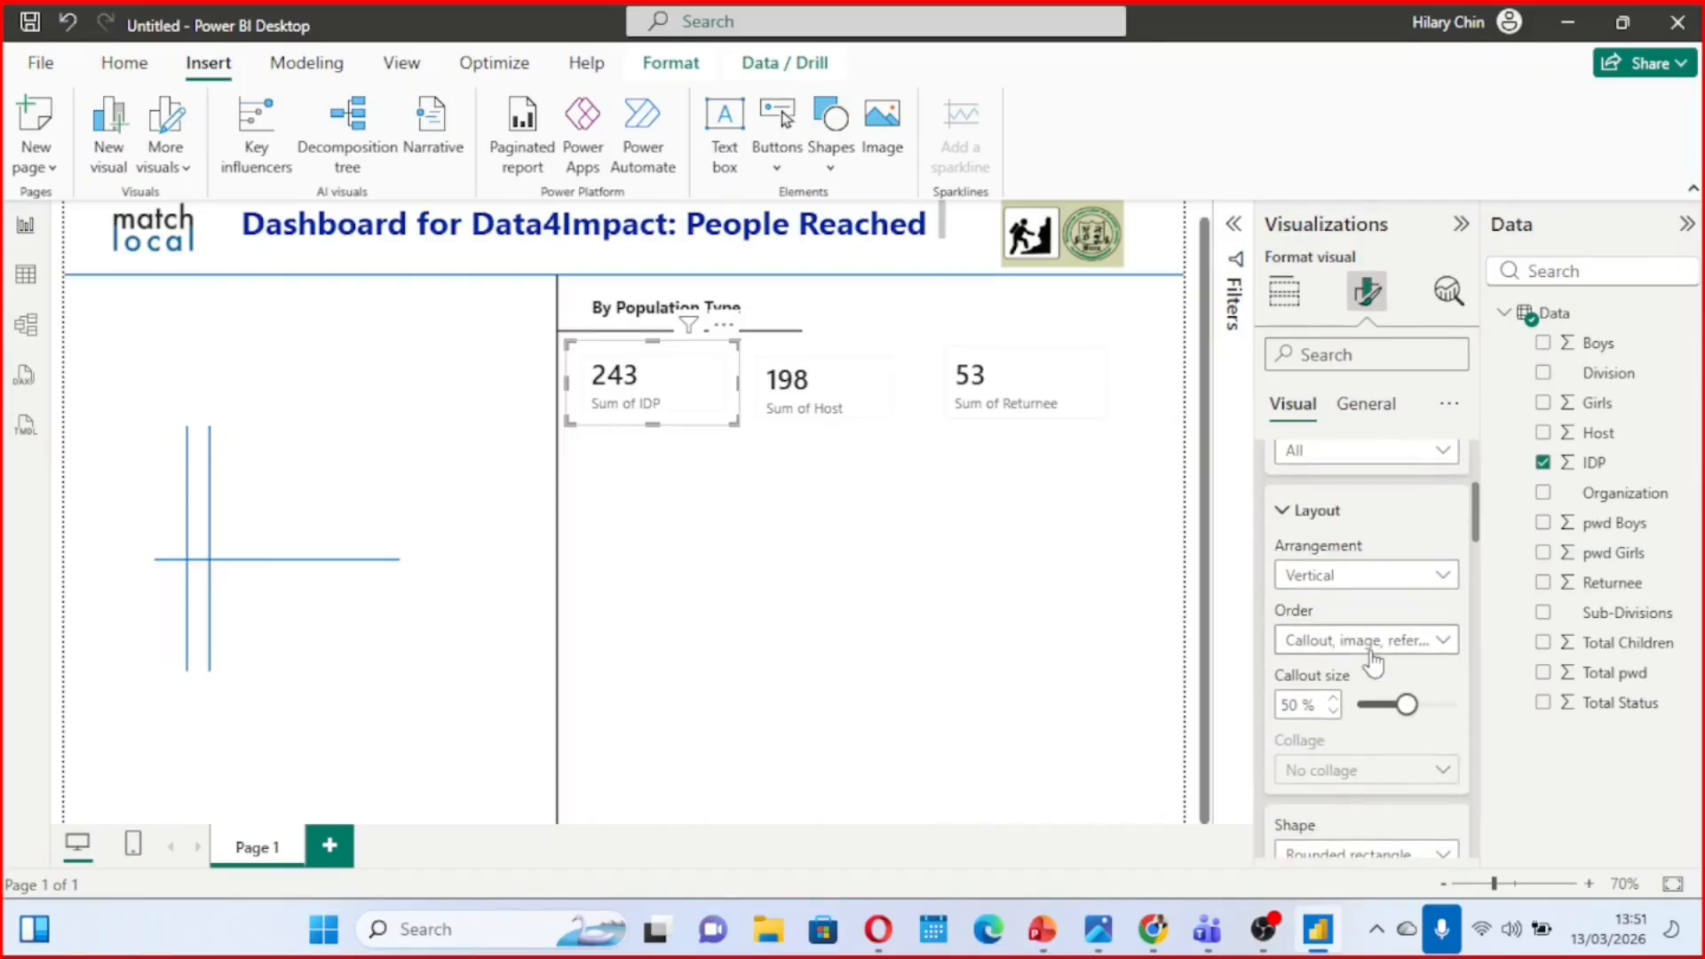
scroll(1371, 652, "up", 3)
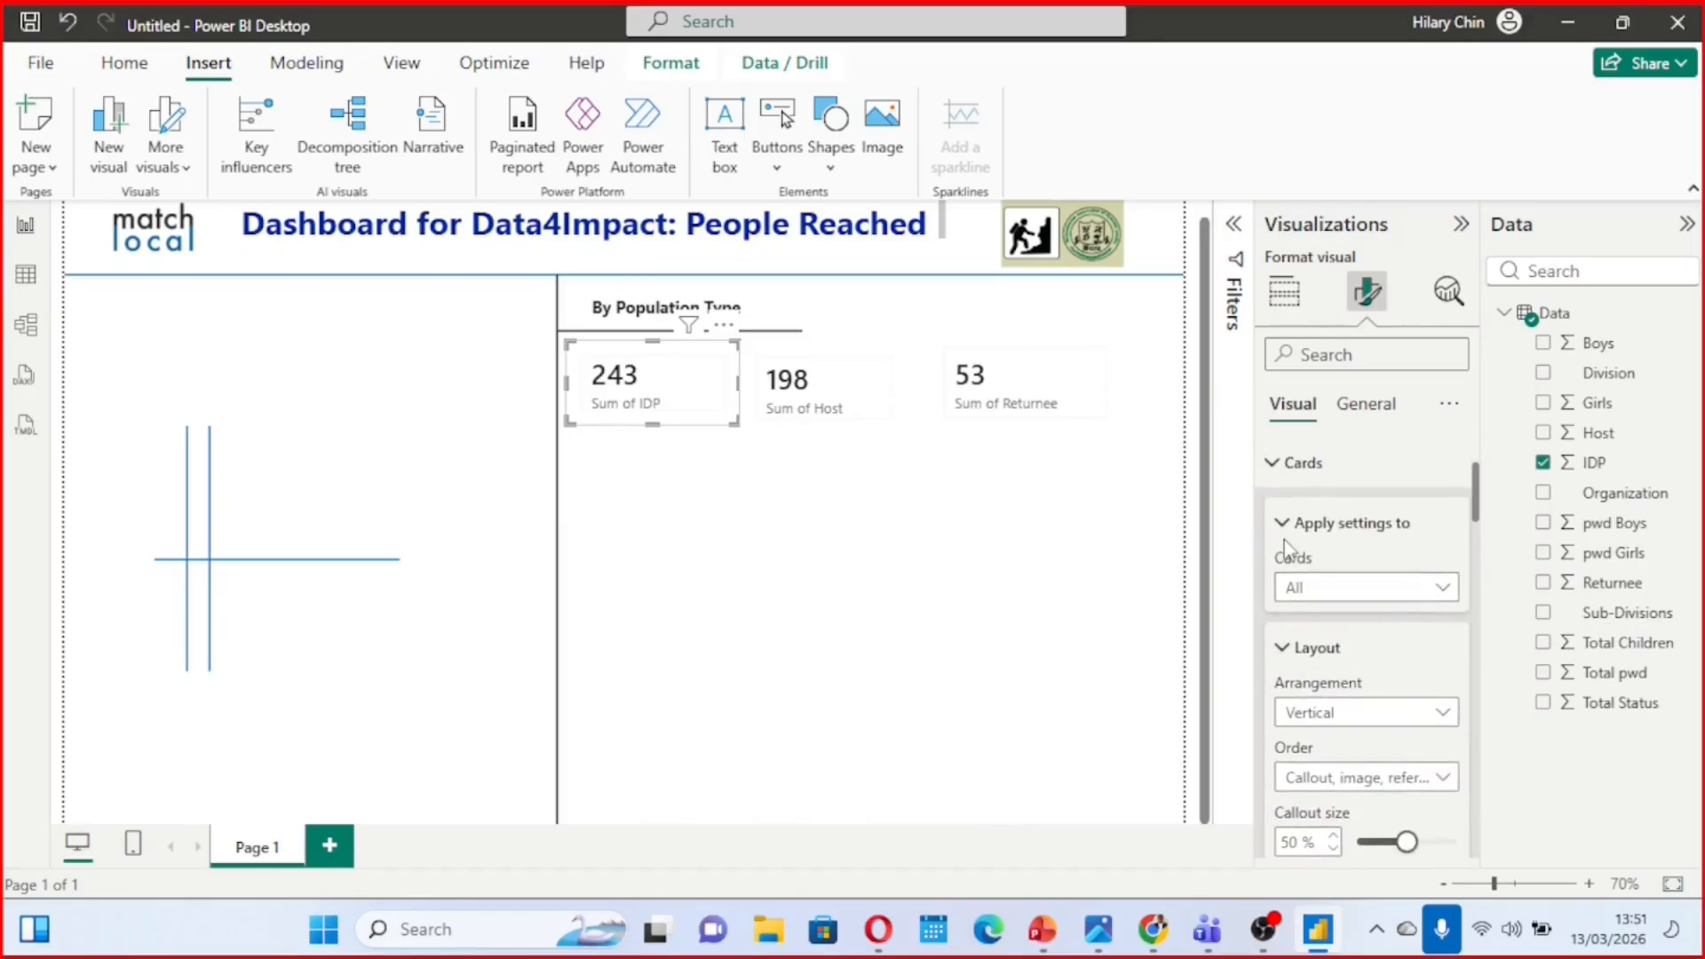
scroll(1284, 539, "down", 3)
scroll(1286, 538, "up", 1)
left_click(1286, 502)
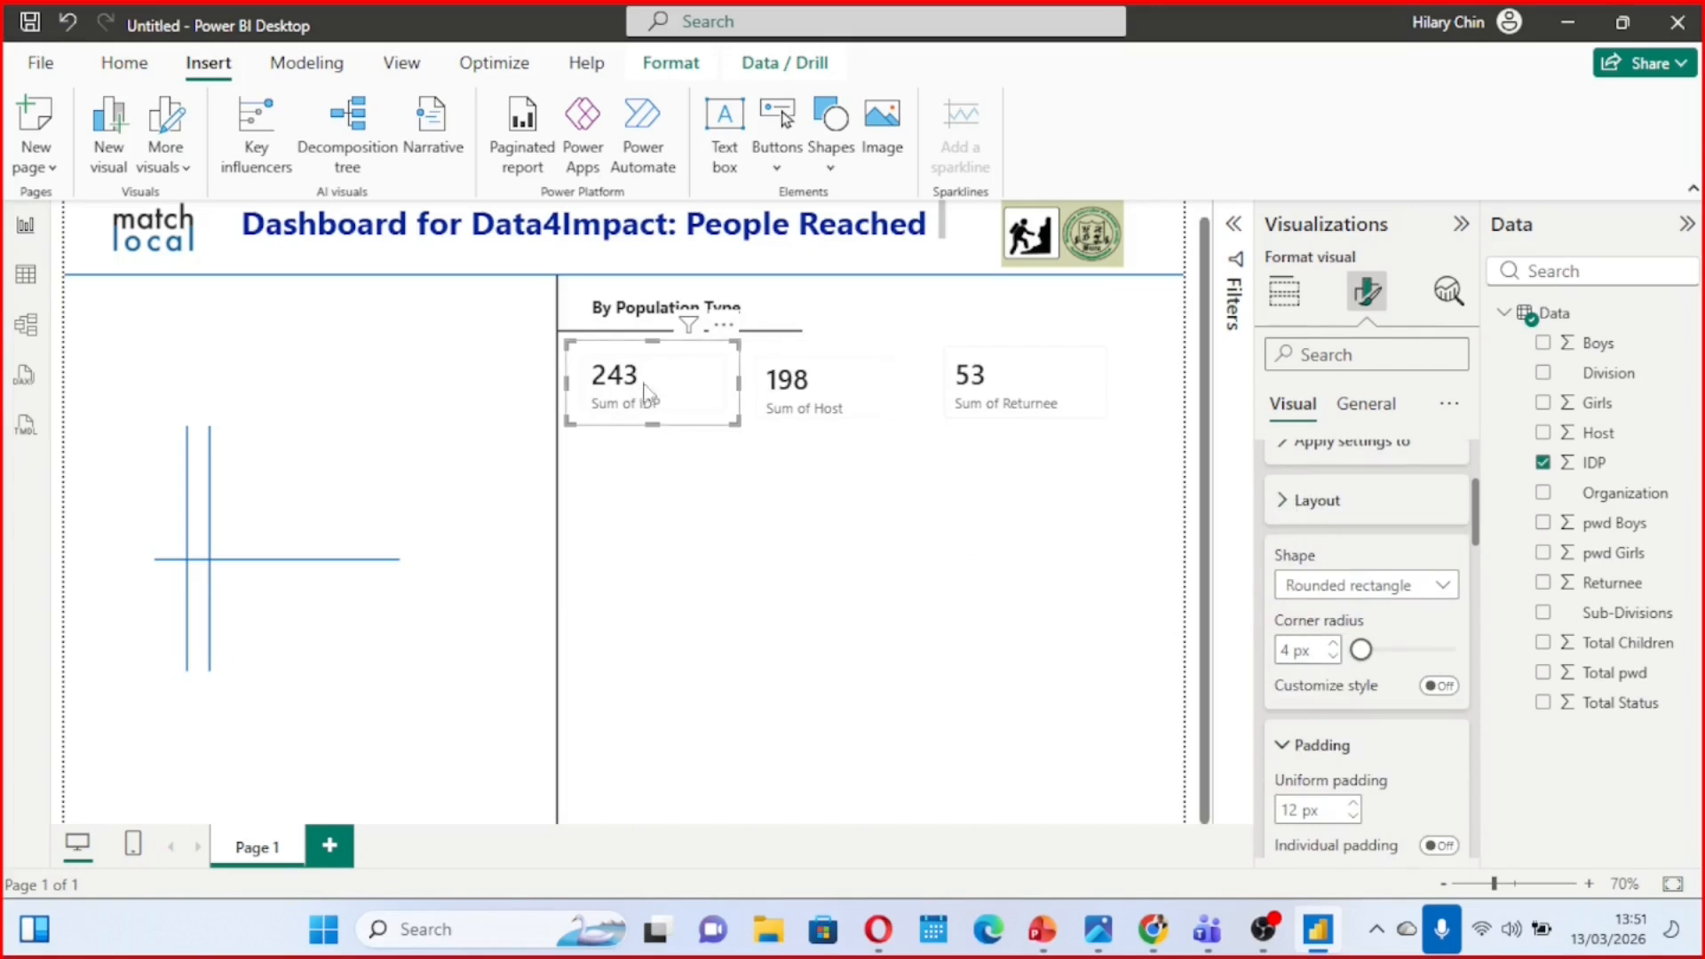
scroll(1304, 595, "up", 3)
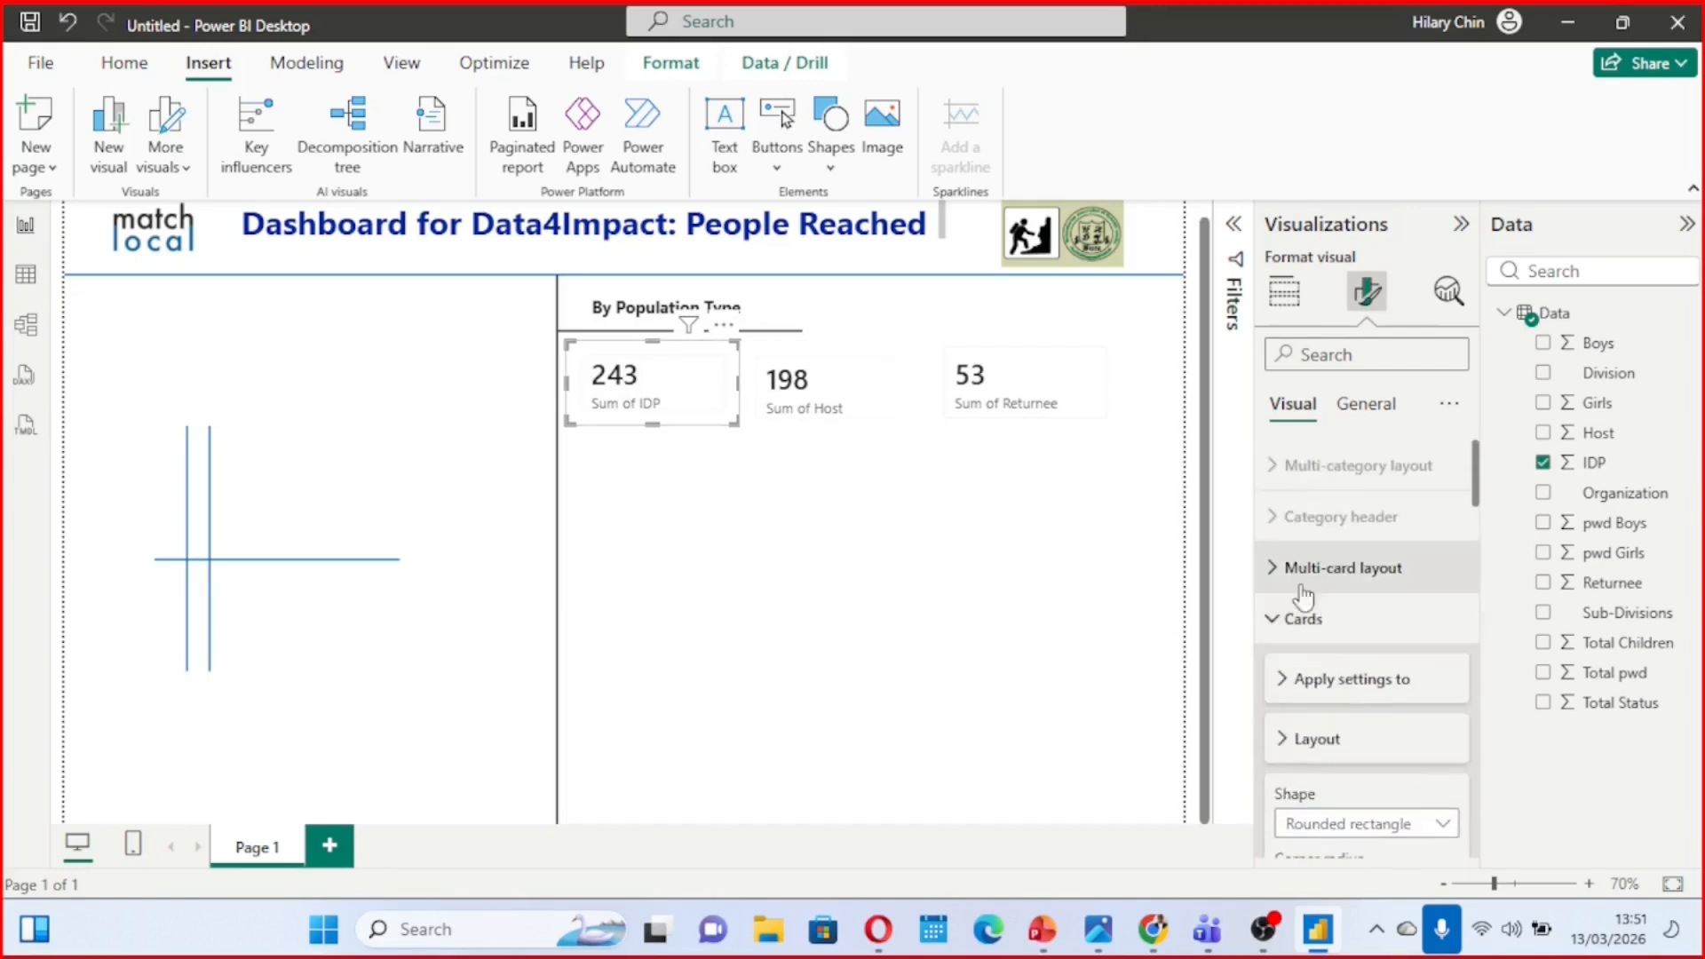
left_click(1282, 621)
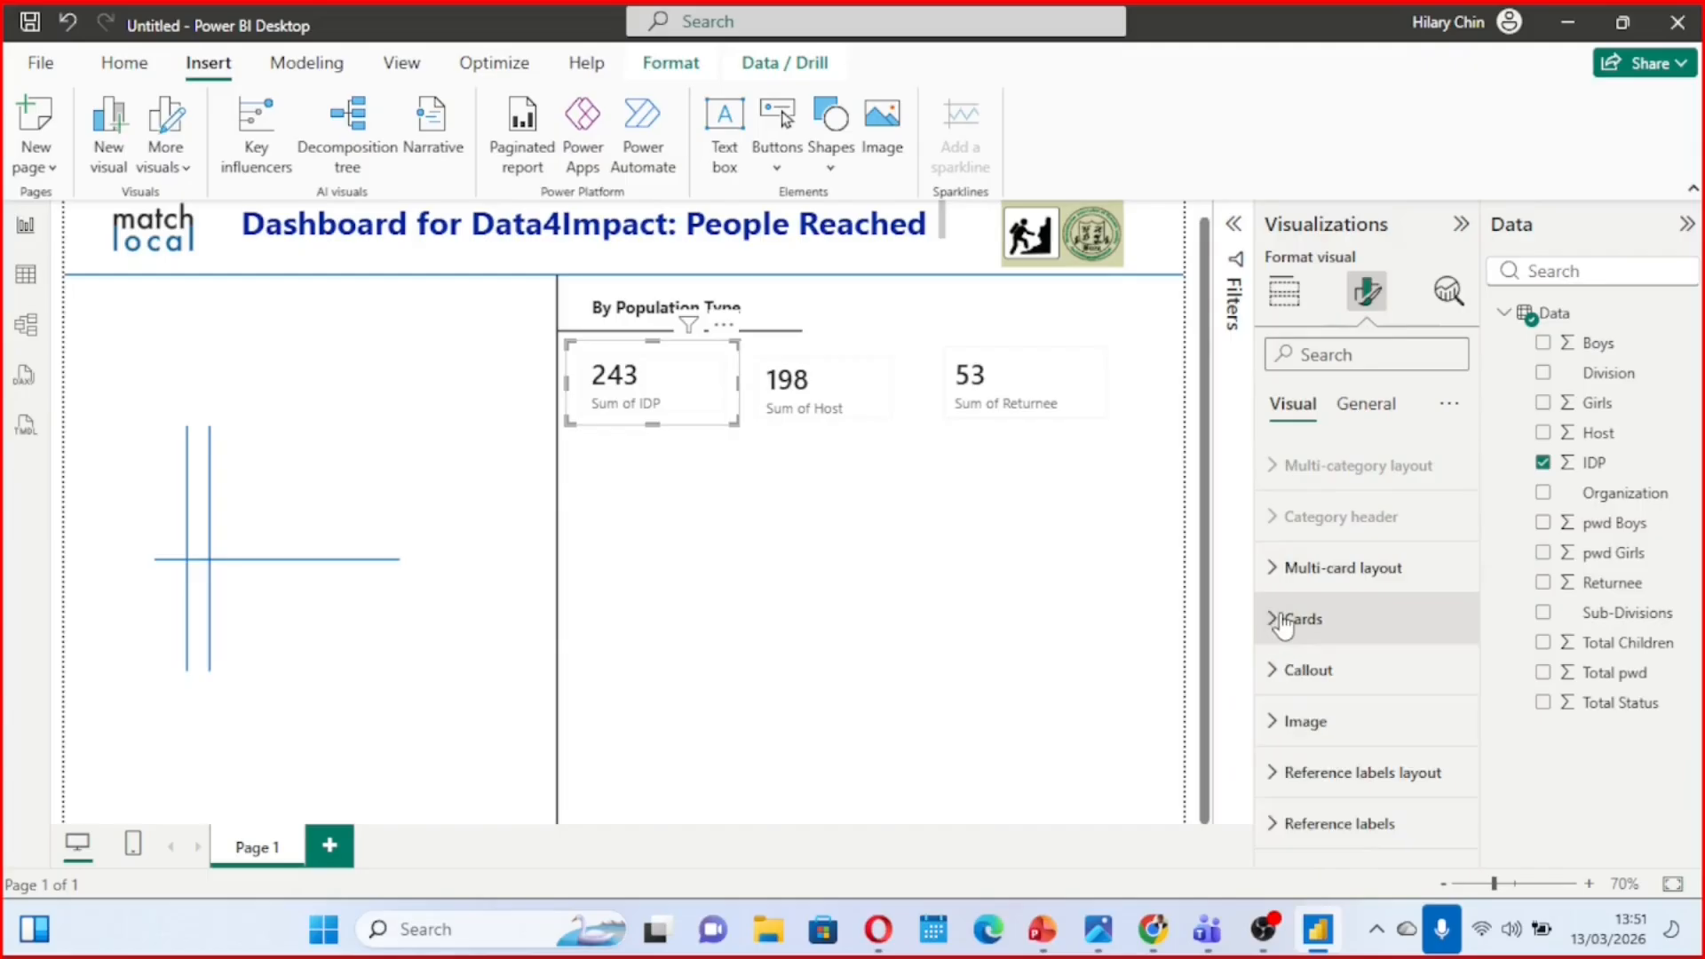
Format the IDP card's callout value as bold, size 28, in bright blue
left_click(1276, 675)
scroll(1280, 673, "down", 3)
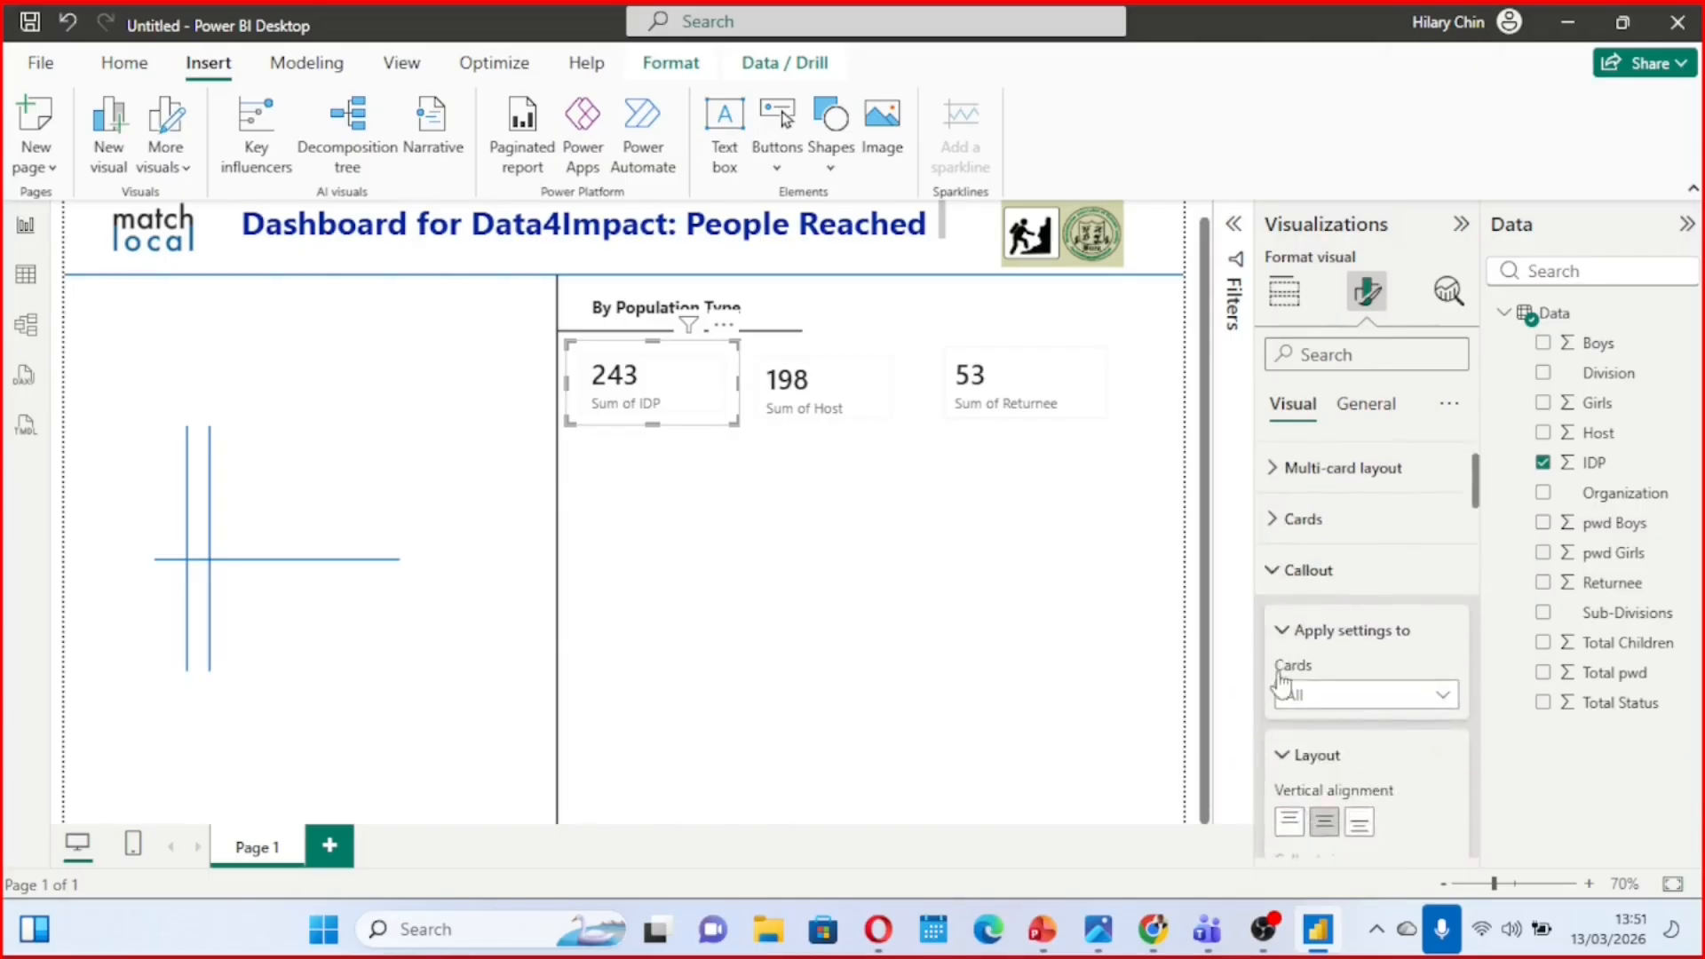
scroll(1280, 672, "up", 1)
scroll(1280, 671, "down", 5)
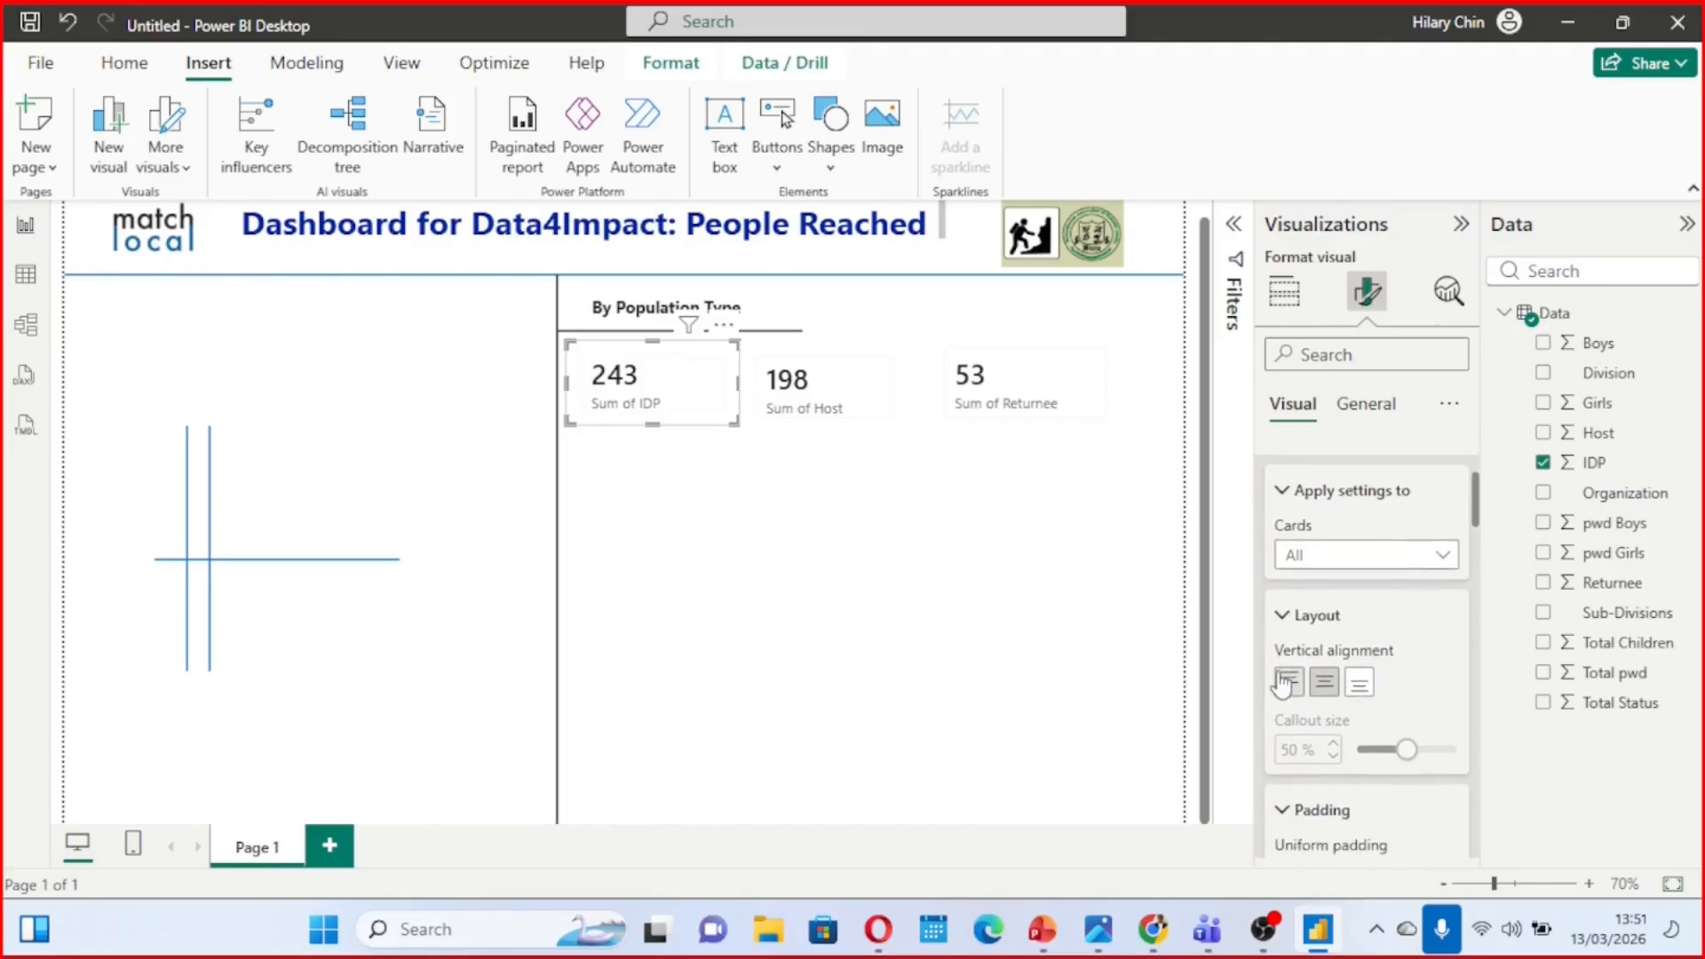
scroll(1279, 672, "down", 2)
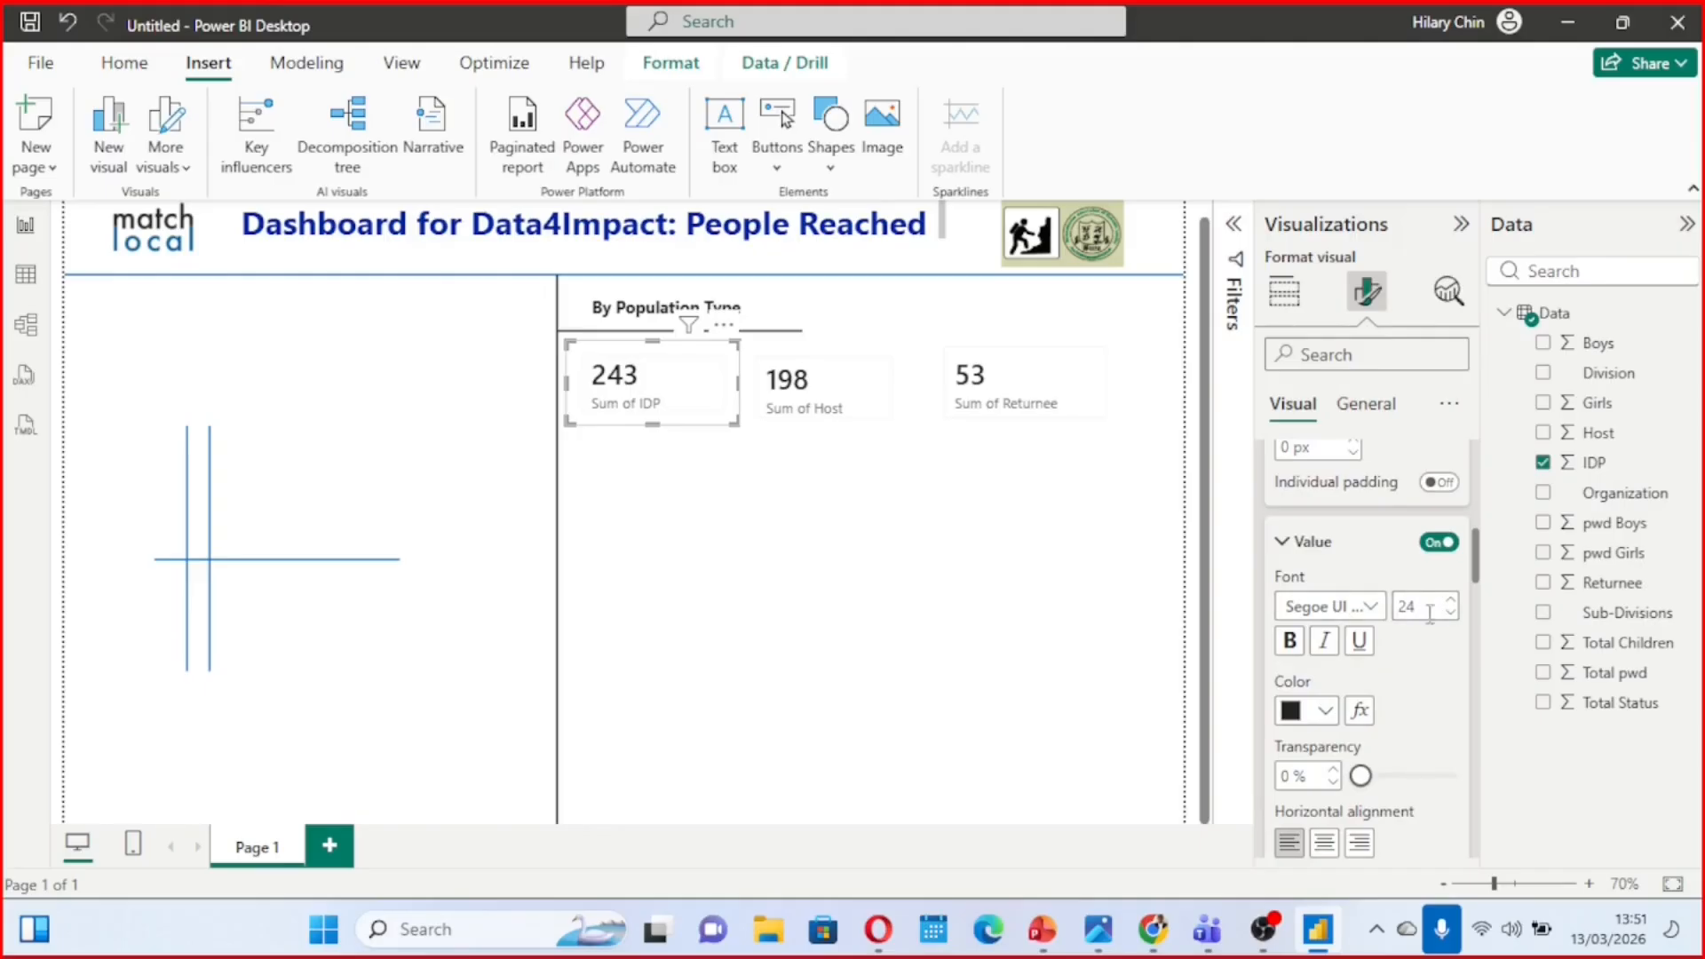
left_click(1292, 643)
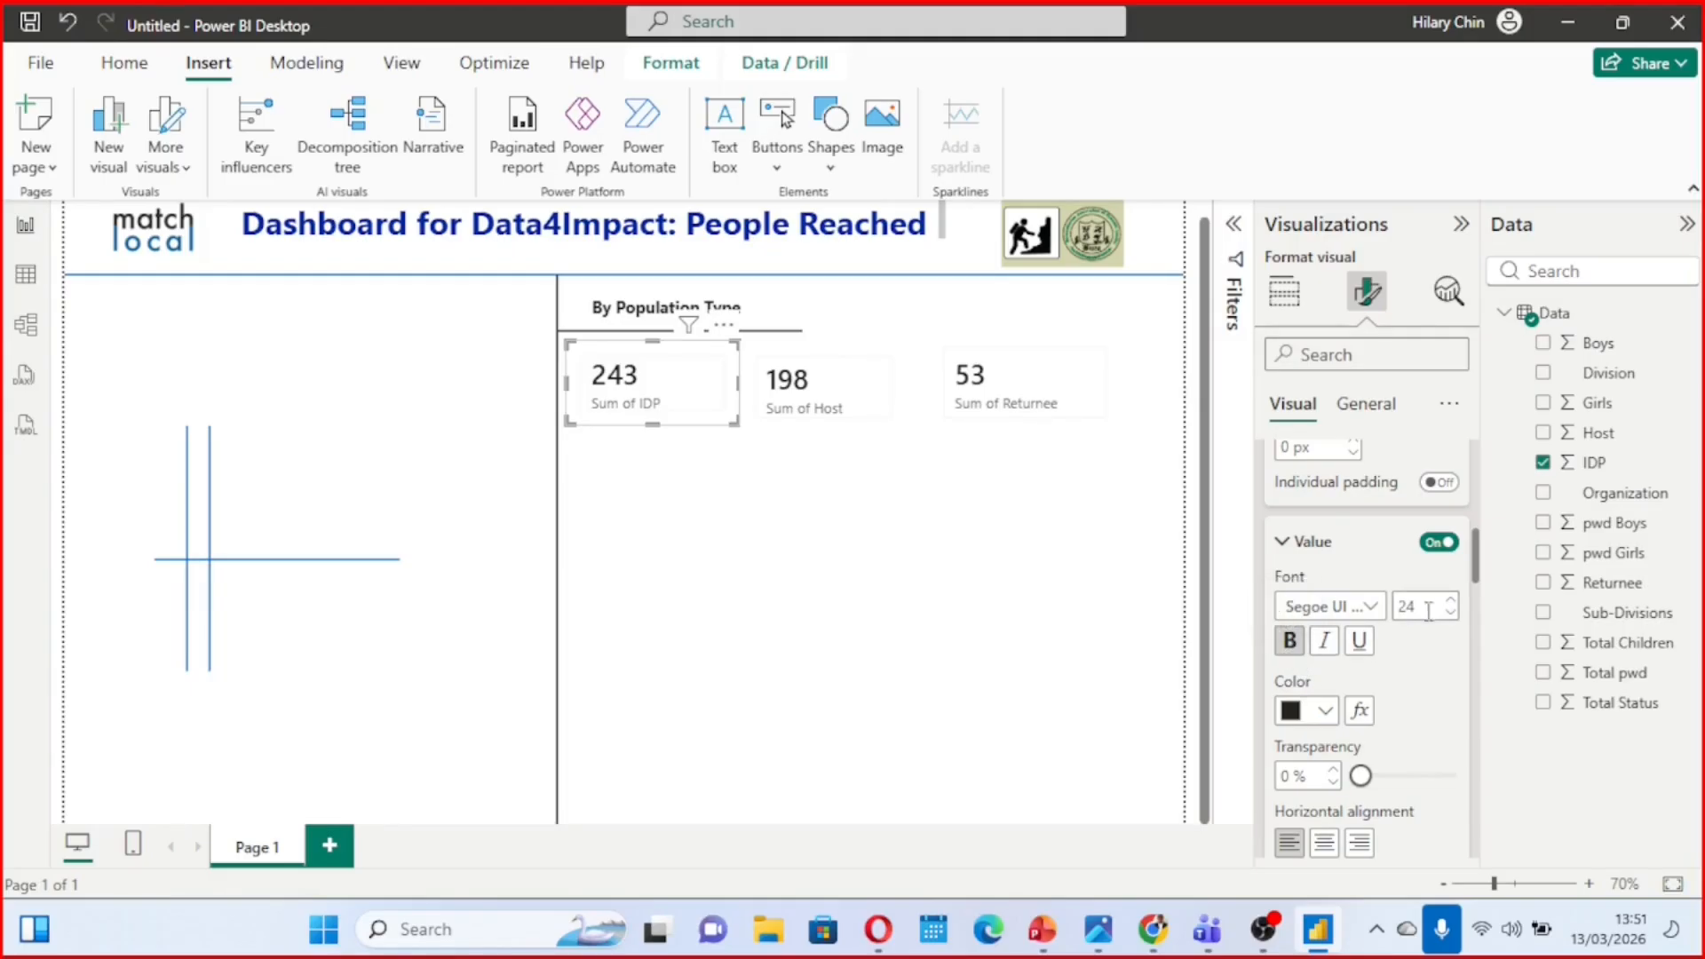
left_click(1435, 545)
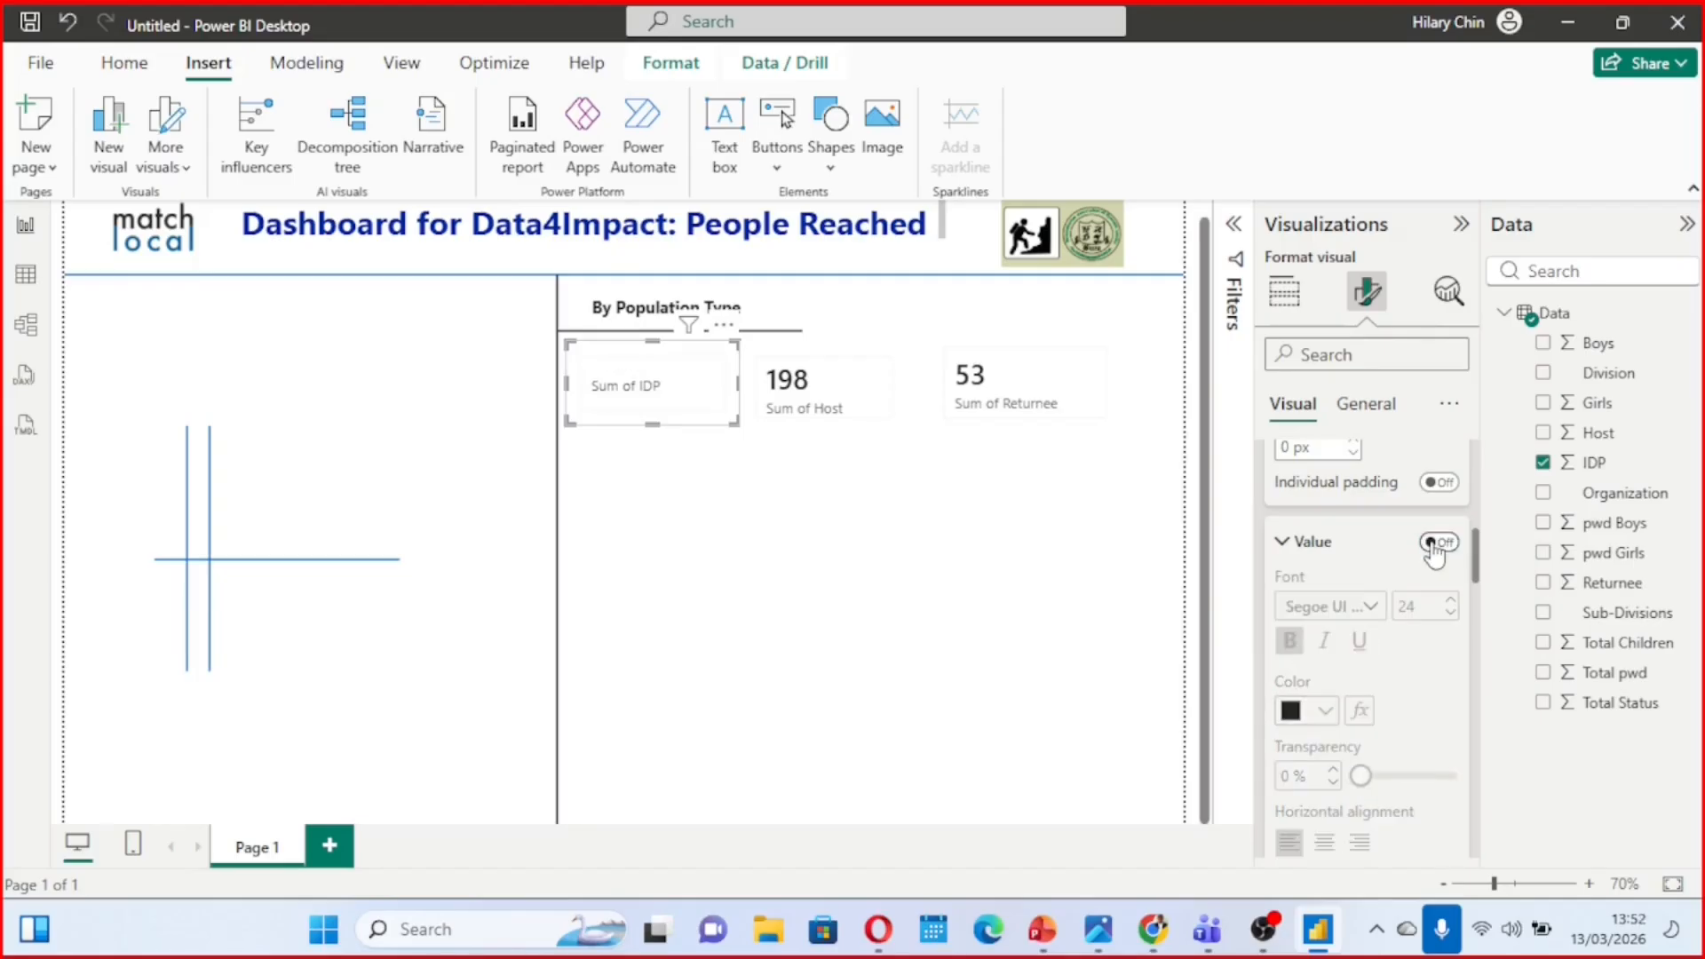
left_click(1435, 546)
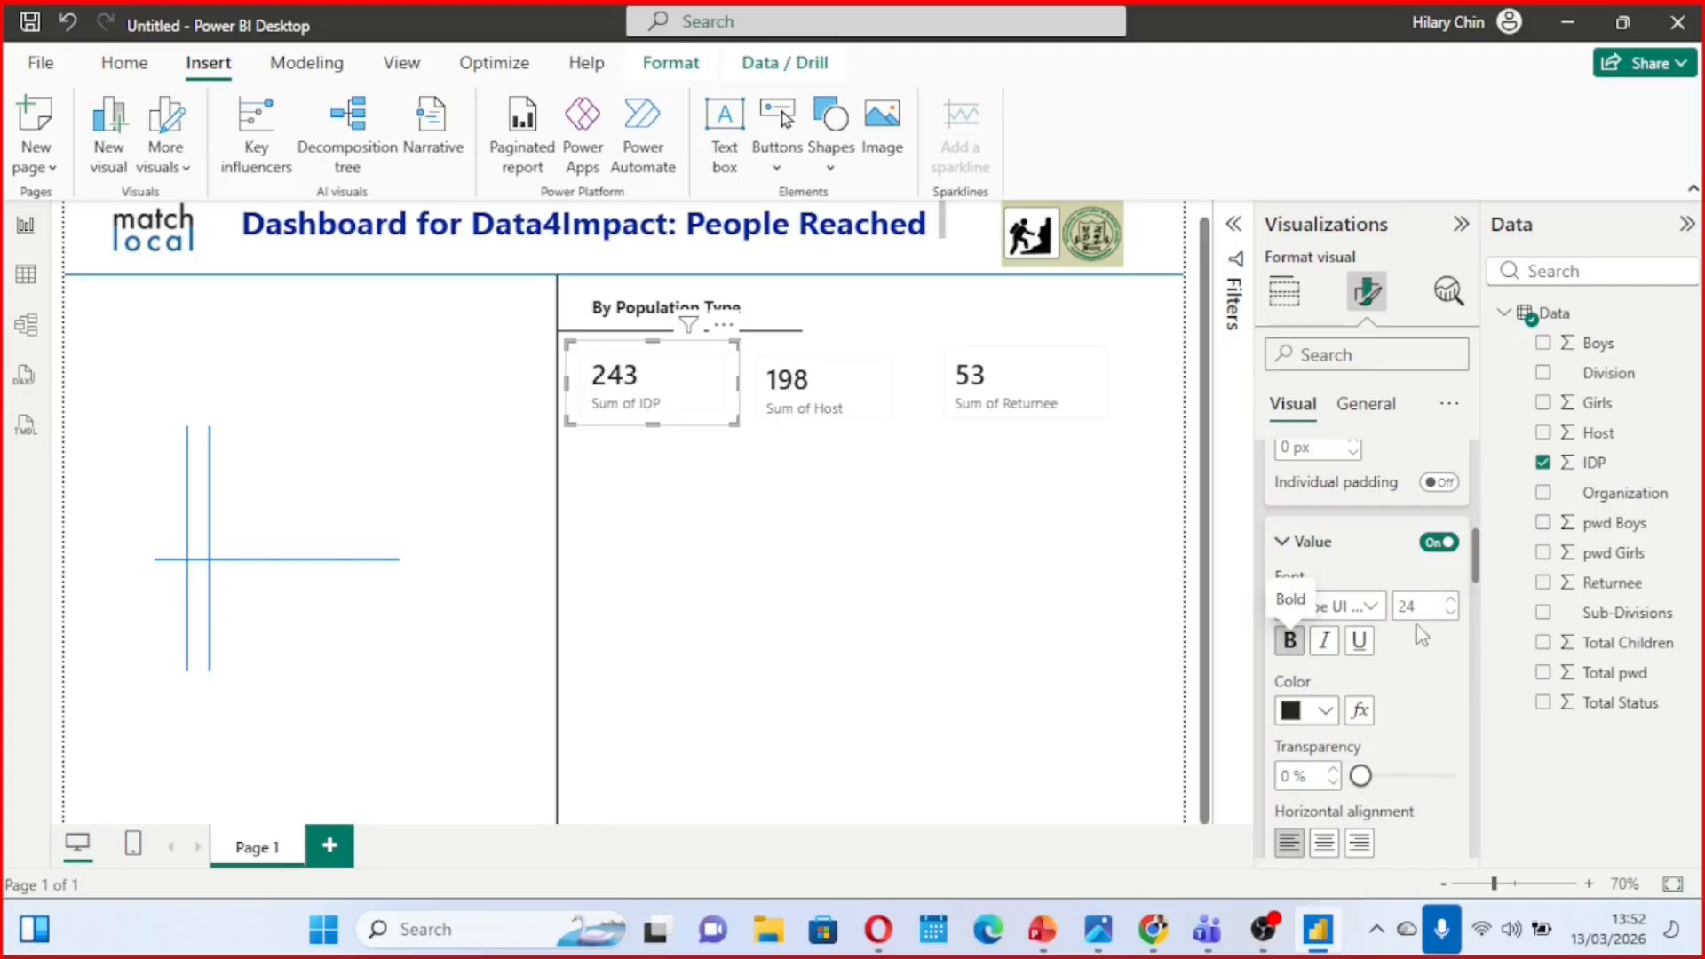
left_click(1293, 712)
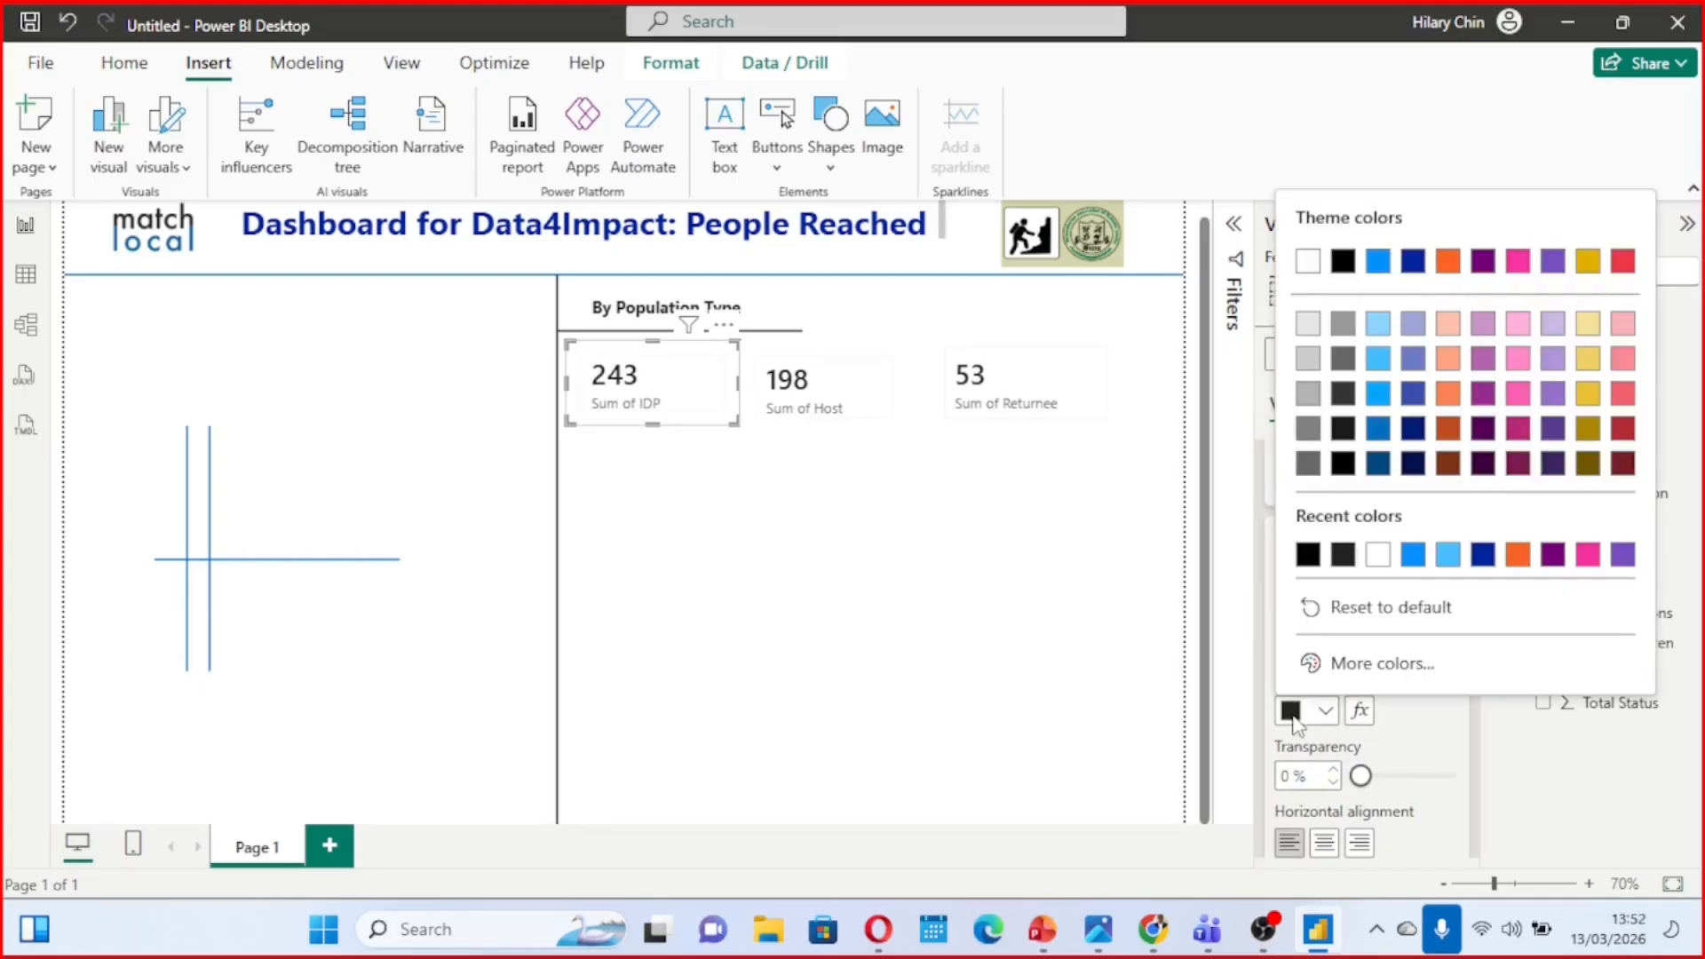
left_click(1411, 558)
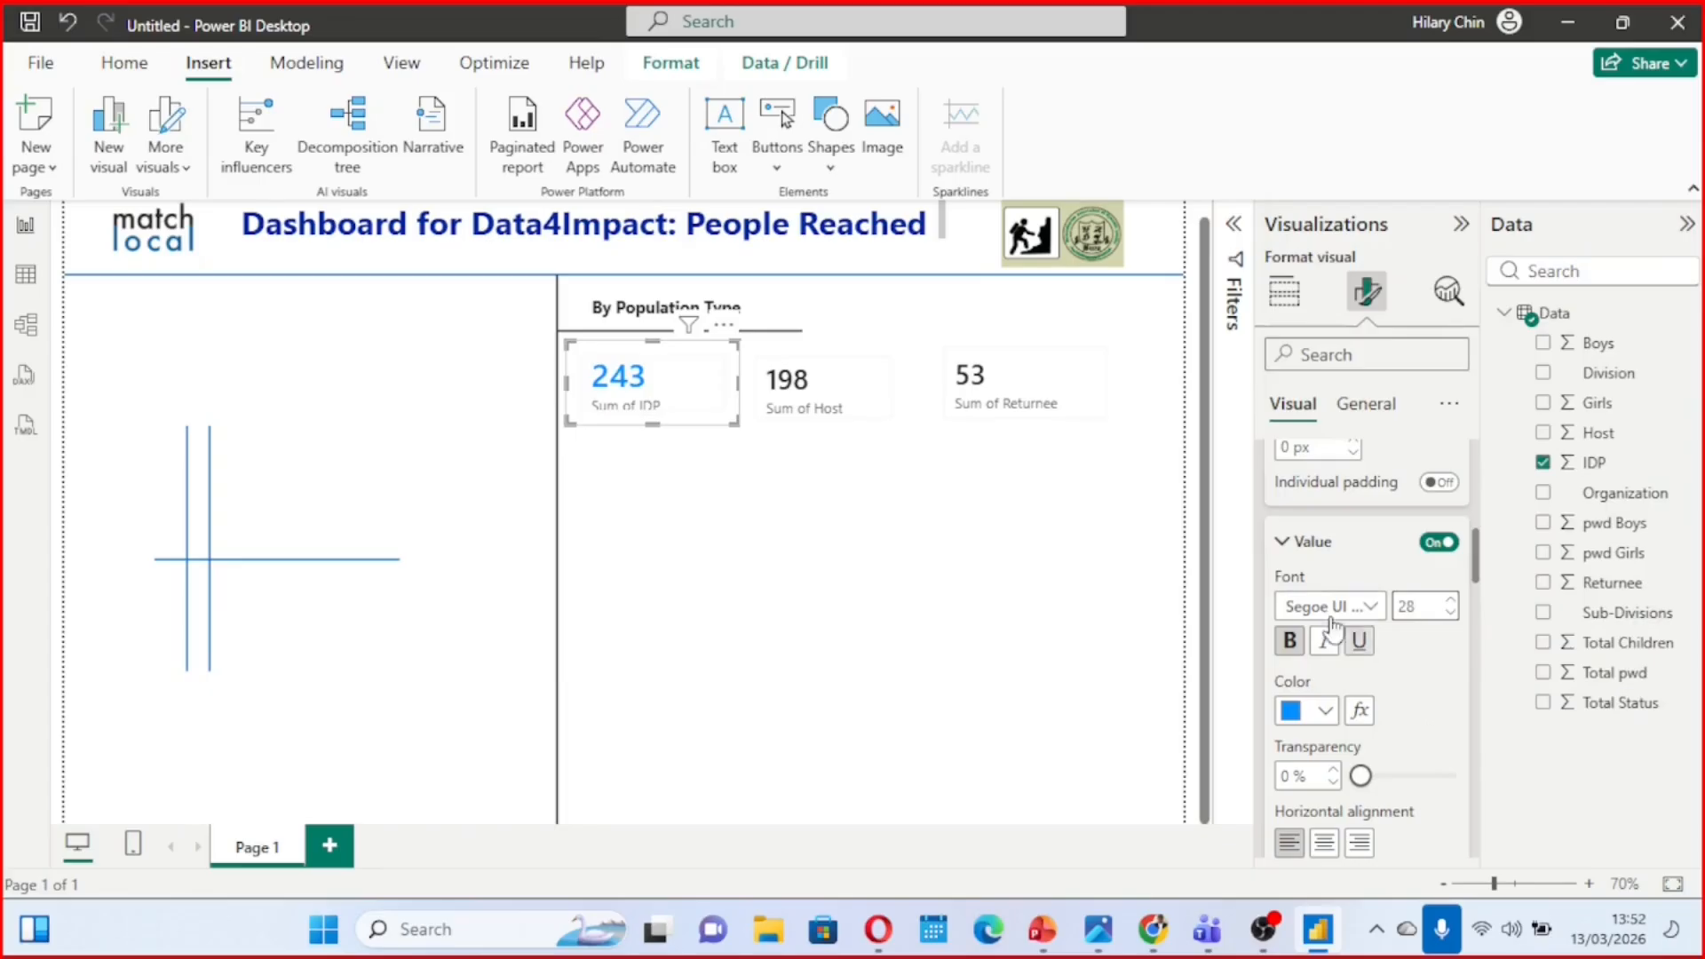
Turn off the "Sum of IDP" callout label so the card shows only its value
scroll(1395, 718, "down", 1)
scroll(1391, 711, "down", 3)
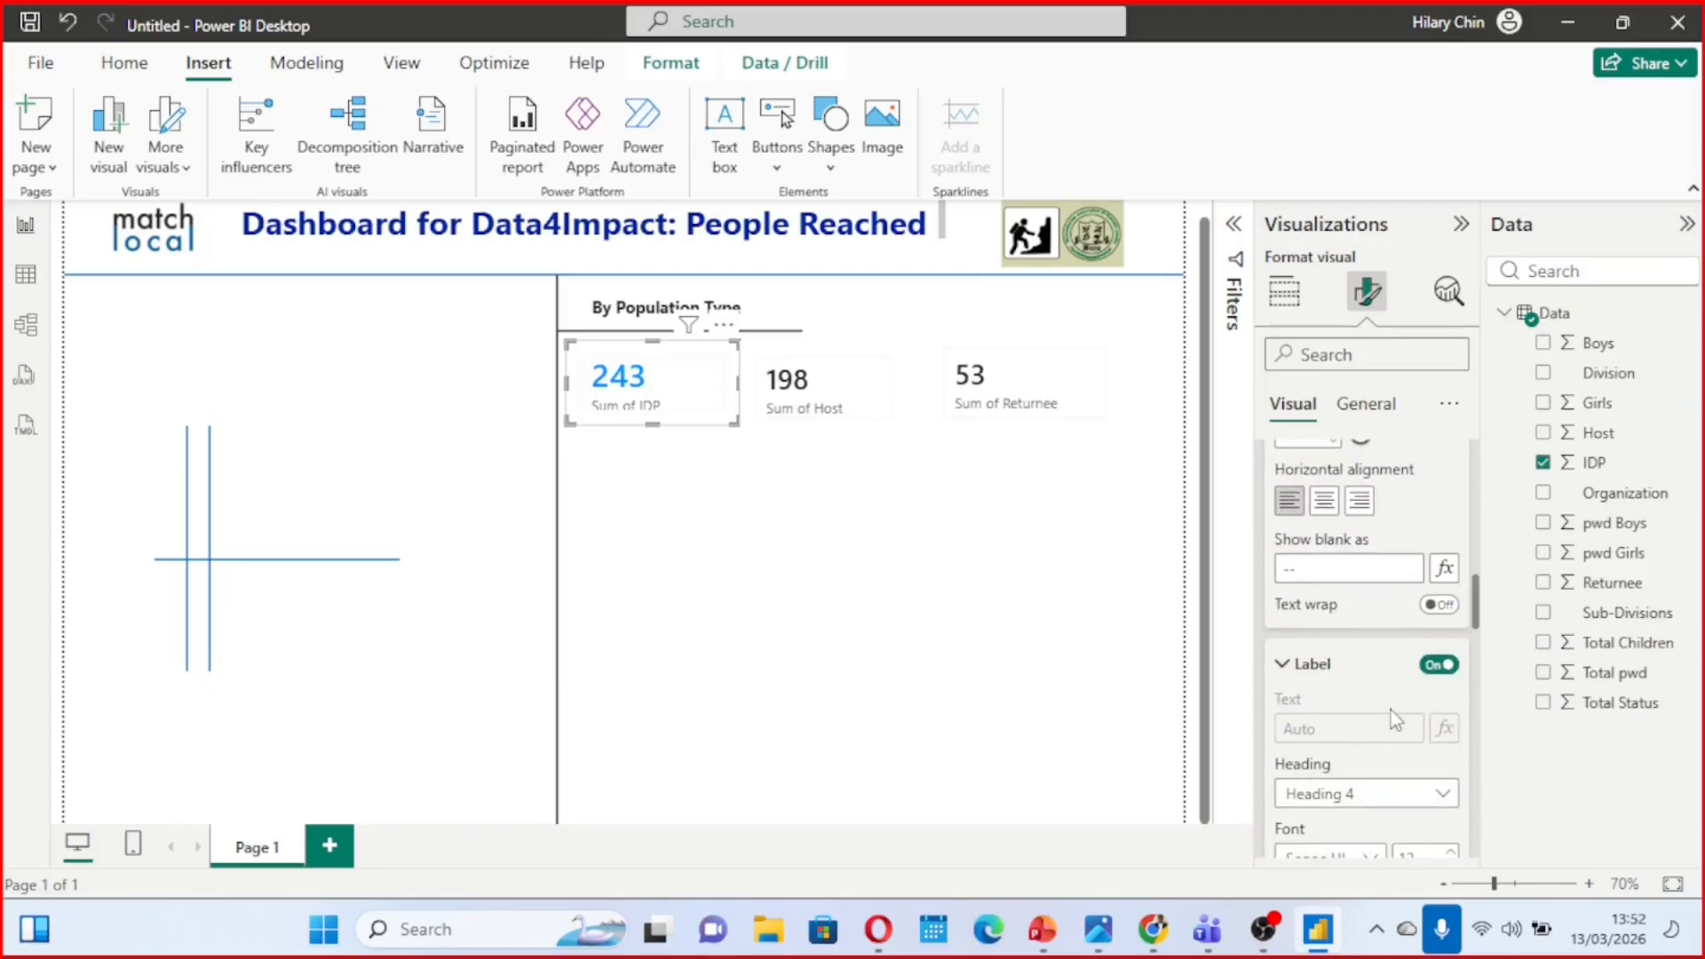
left_click(1436, 668)
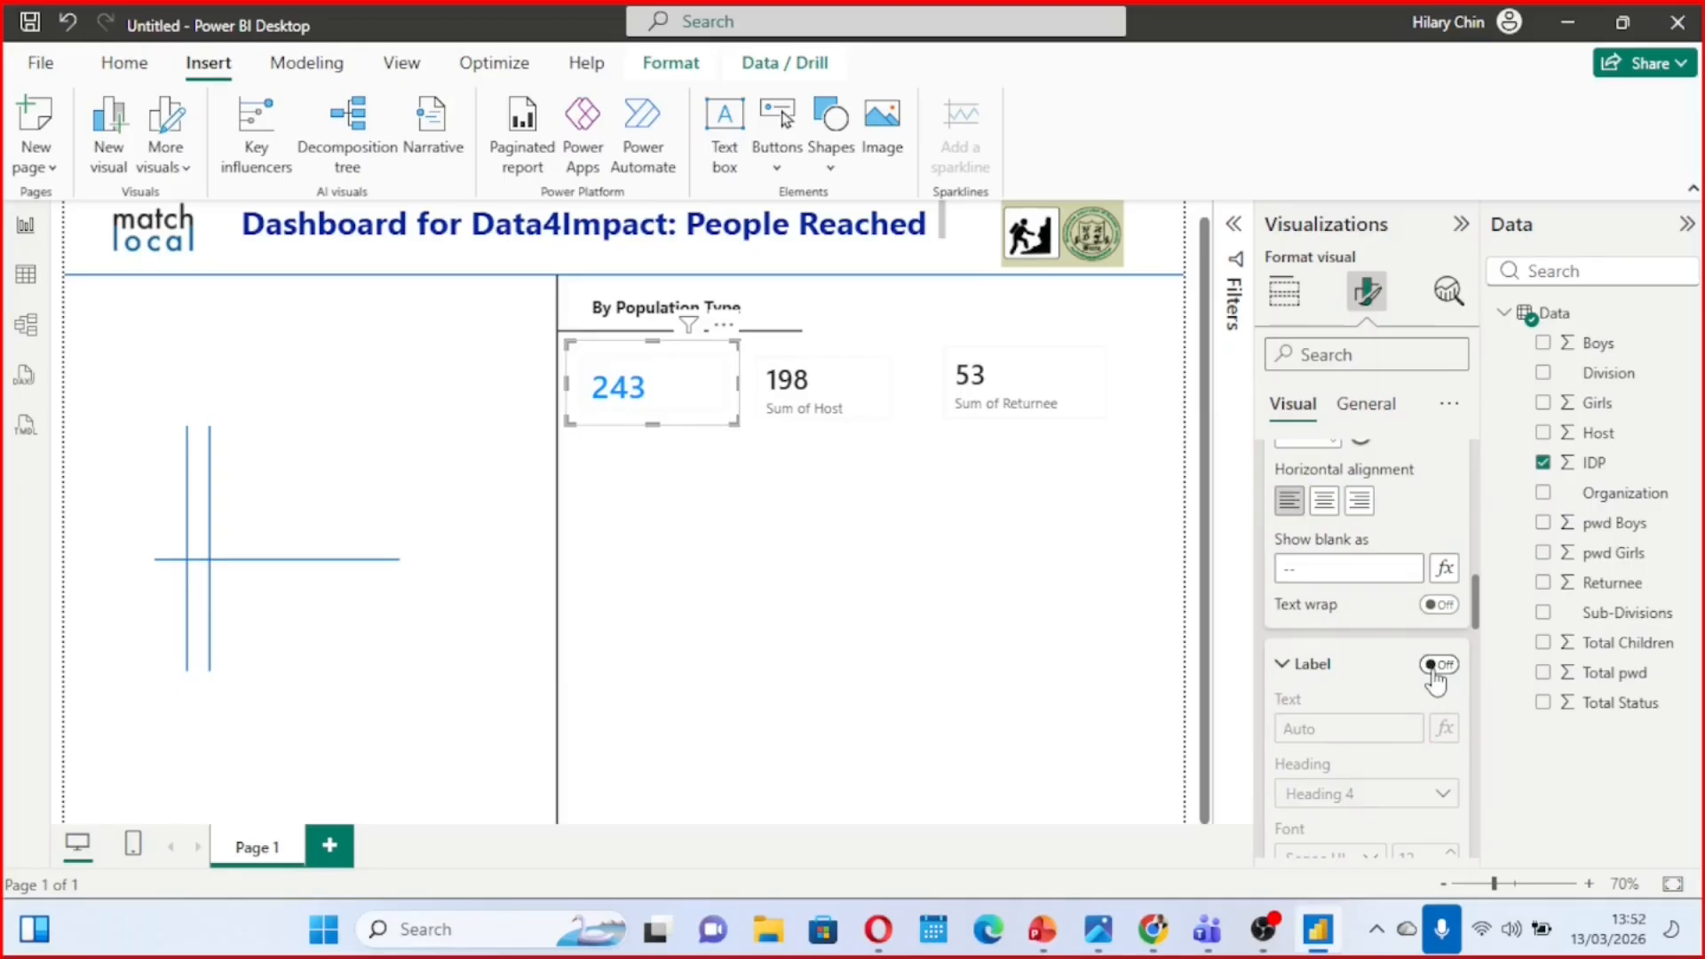
left_click(1436, 666)
scroll(1363, 812, "down", 2)
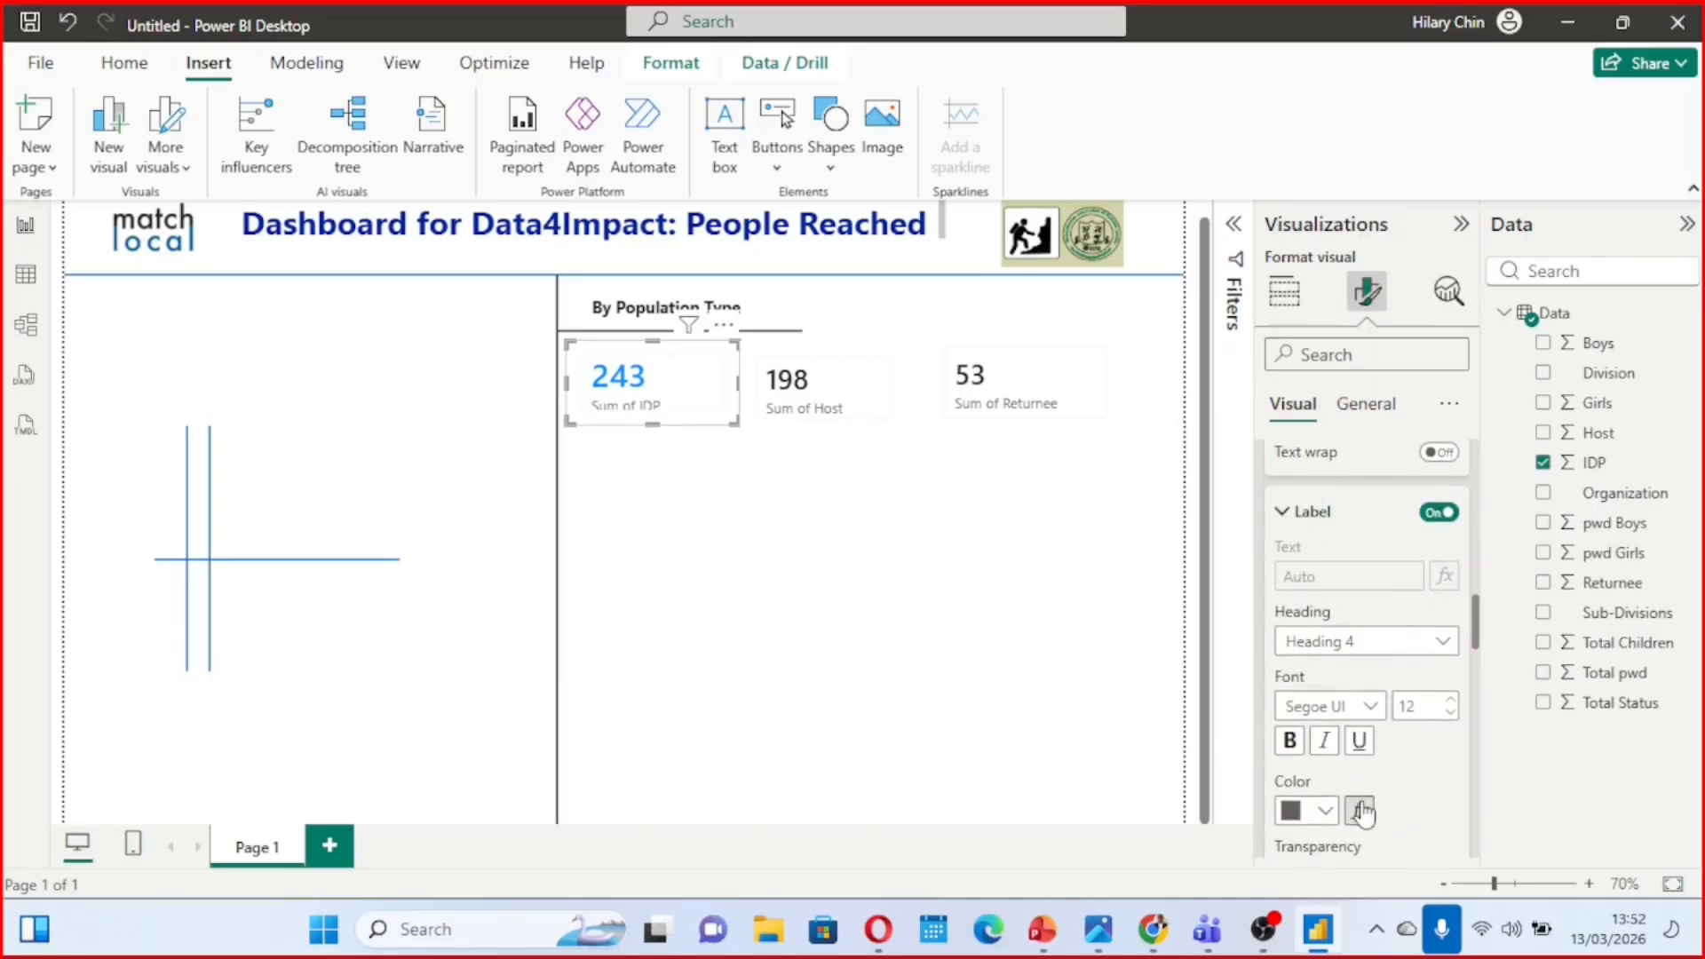
left_click(1434, 515)
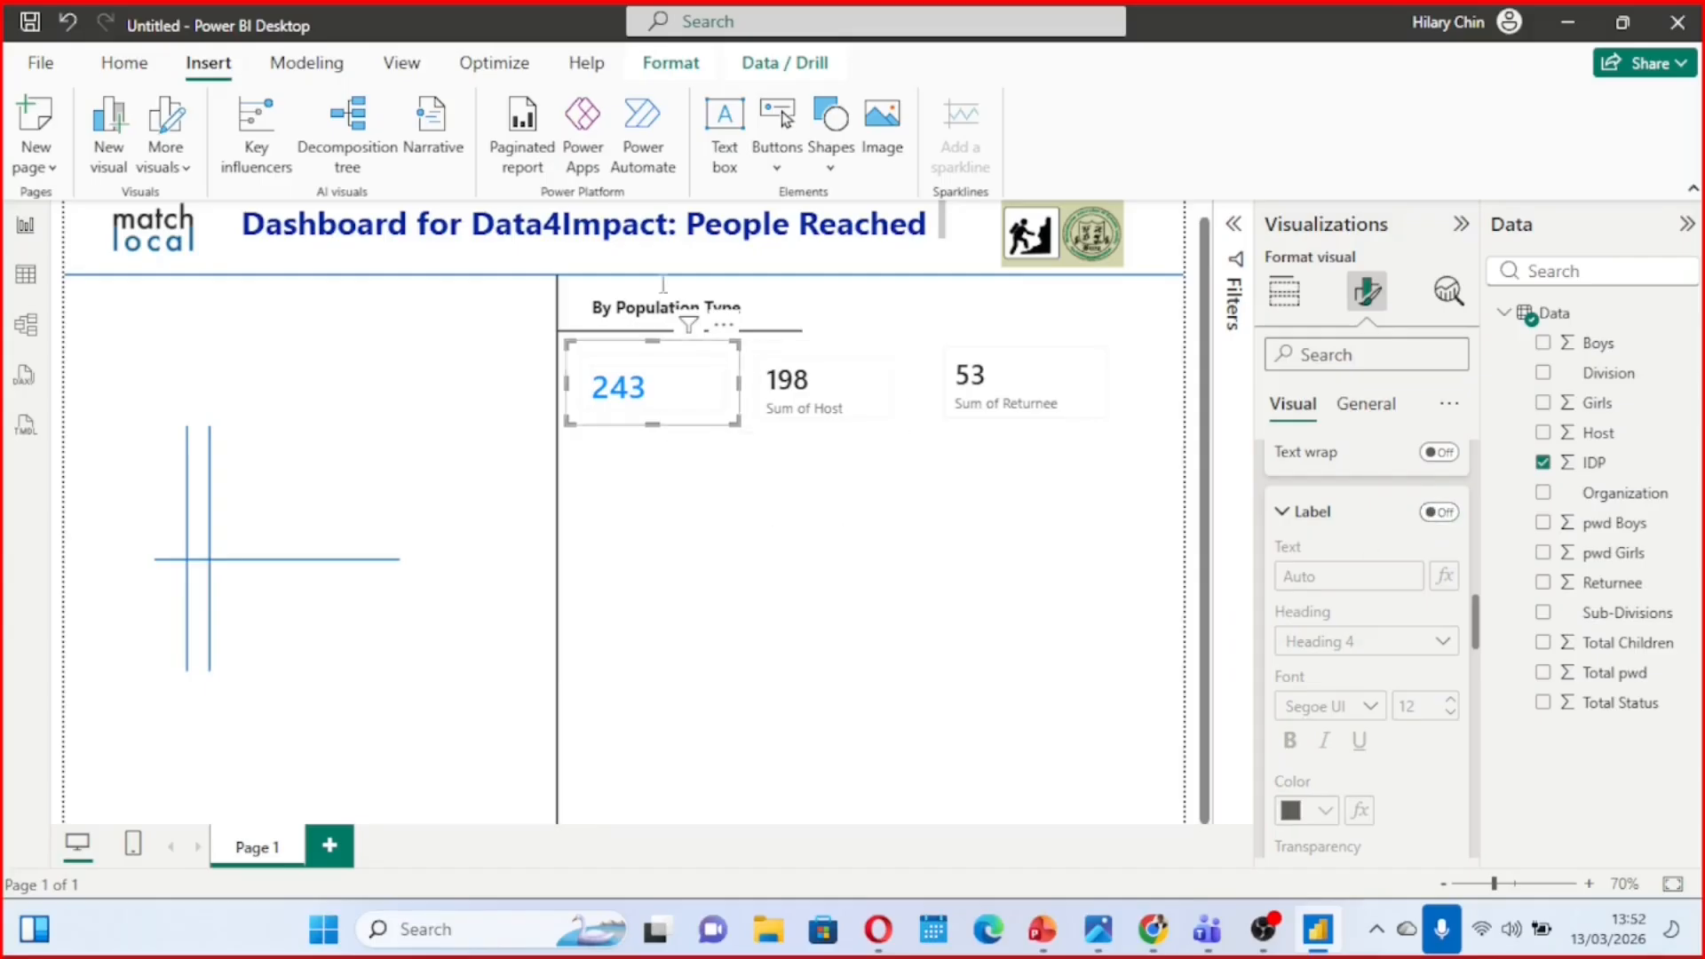
Insert a text box, shrink it to fit beneath the IDP card's value, and enter "# IDPS" in it
left_click(725, 173)
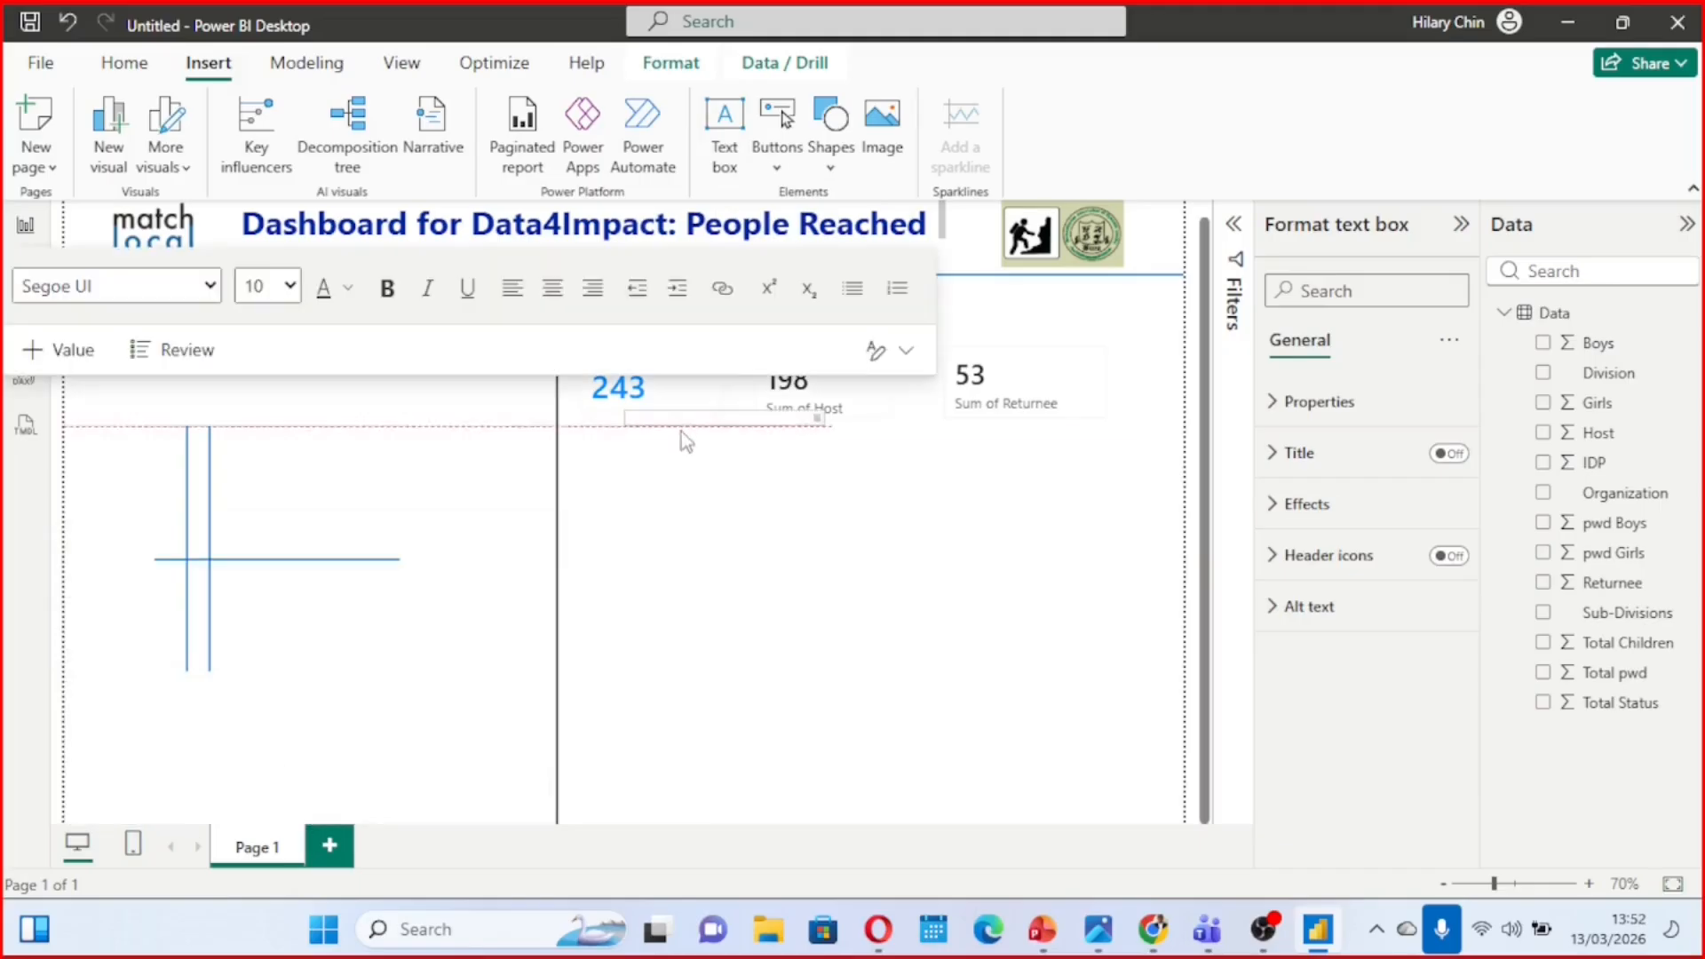
left_click_drag(681, 431, 573, 445)
left_click_drag(822, 440, 673, 438)
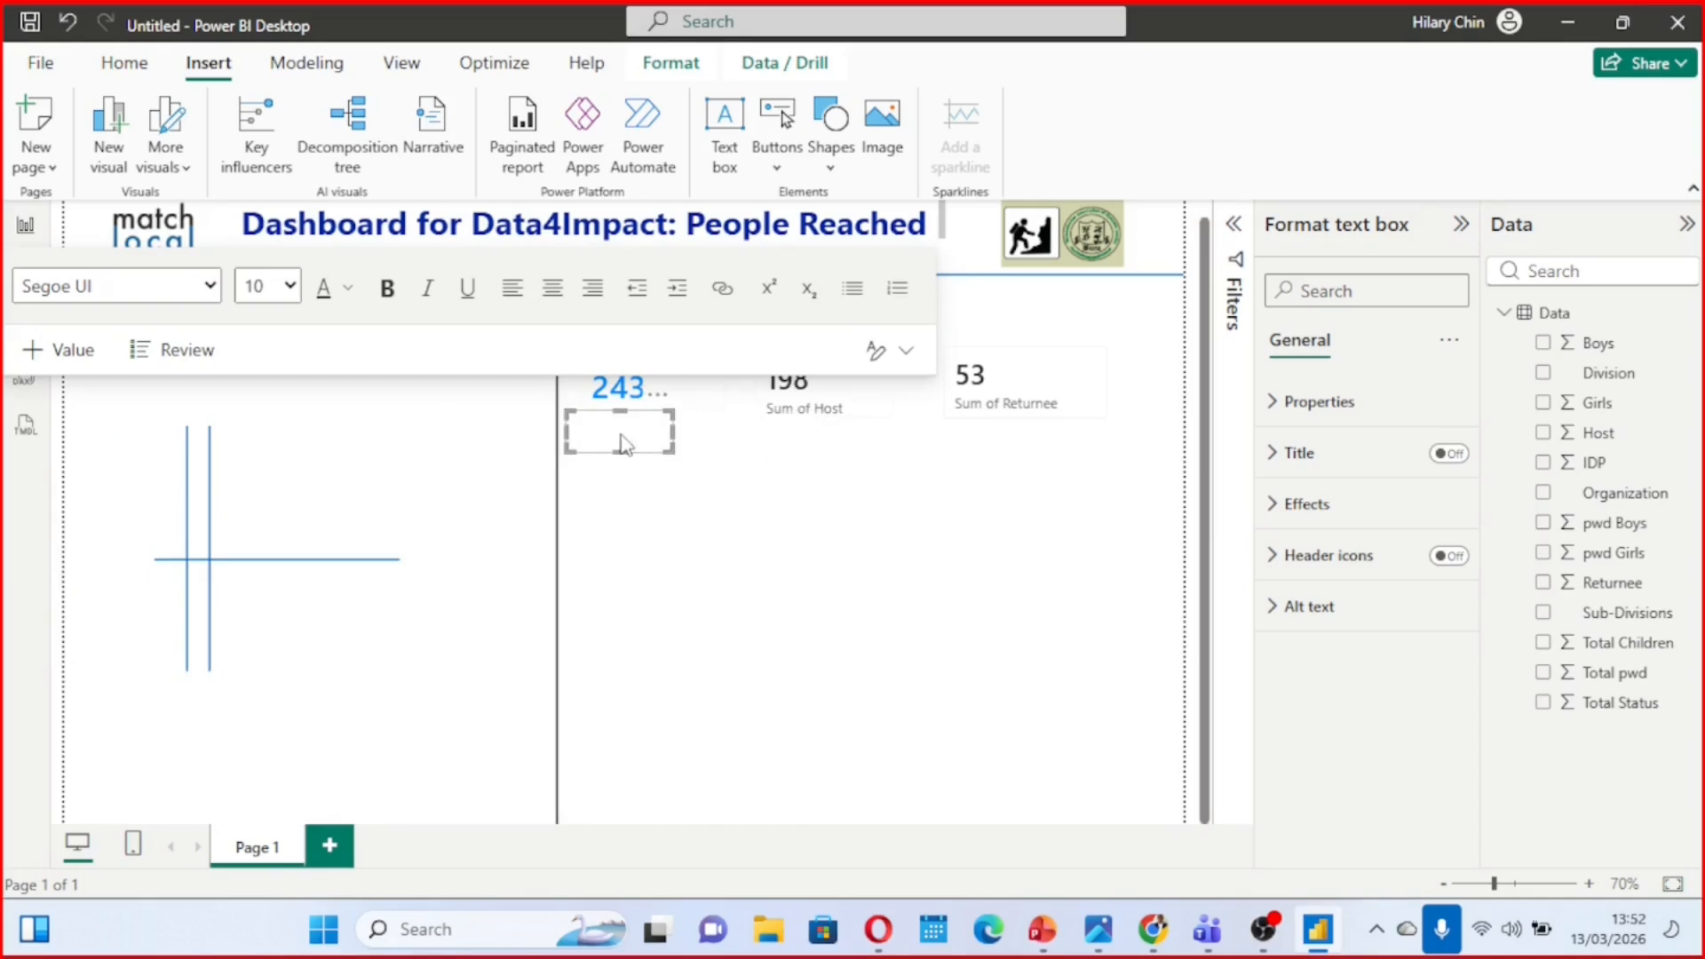
left_click(619, 444)
mouse_move(1108, 904)
mouse_move(1100, 815)
Set the "# IDPS" text to font size 14 and the same bright blue as the card value
left_click_drag(610, 427, 571, 423)
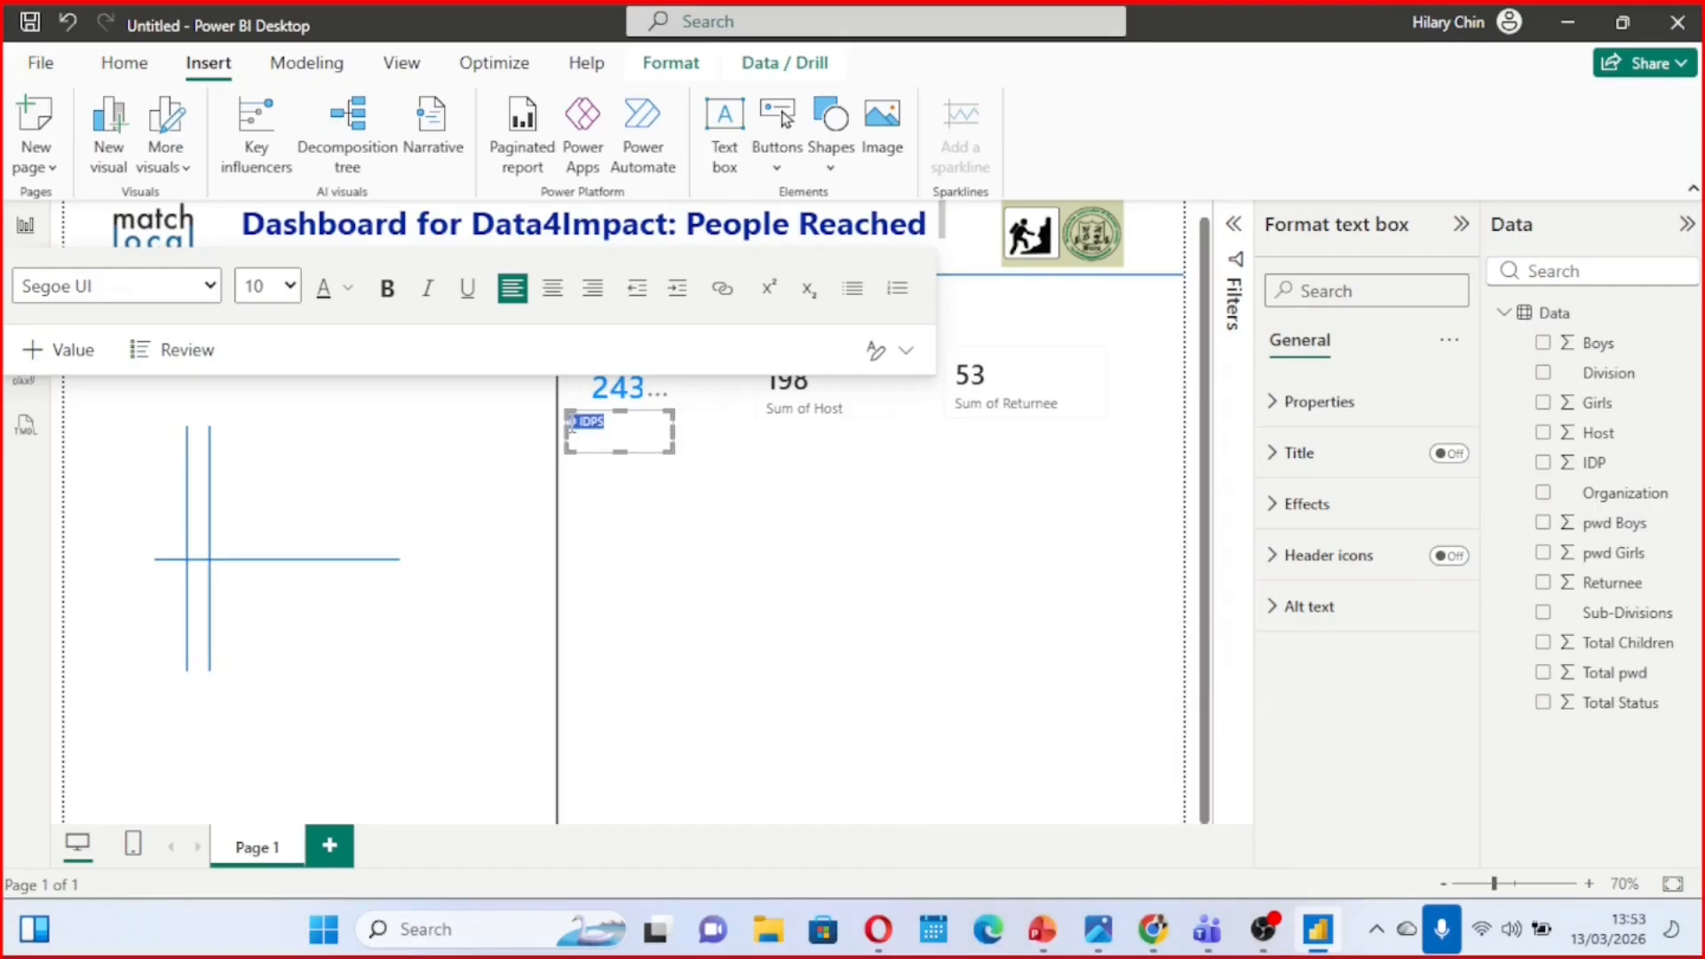
left_click(296, 304)
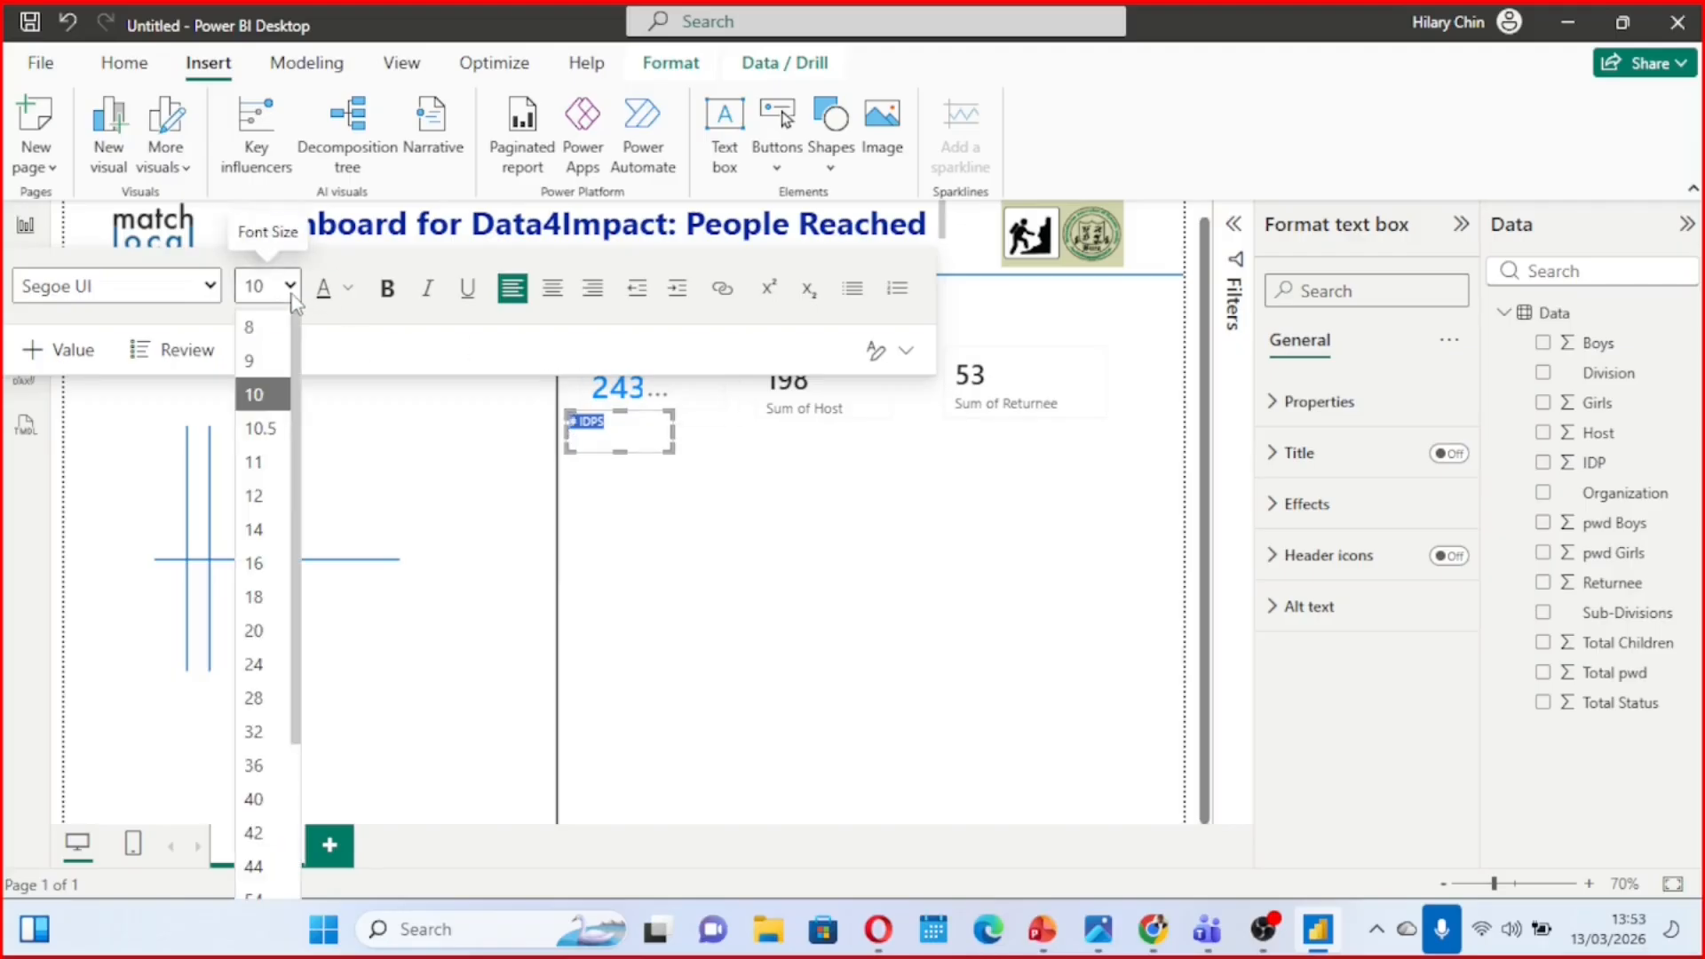
left_click(277, 520)
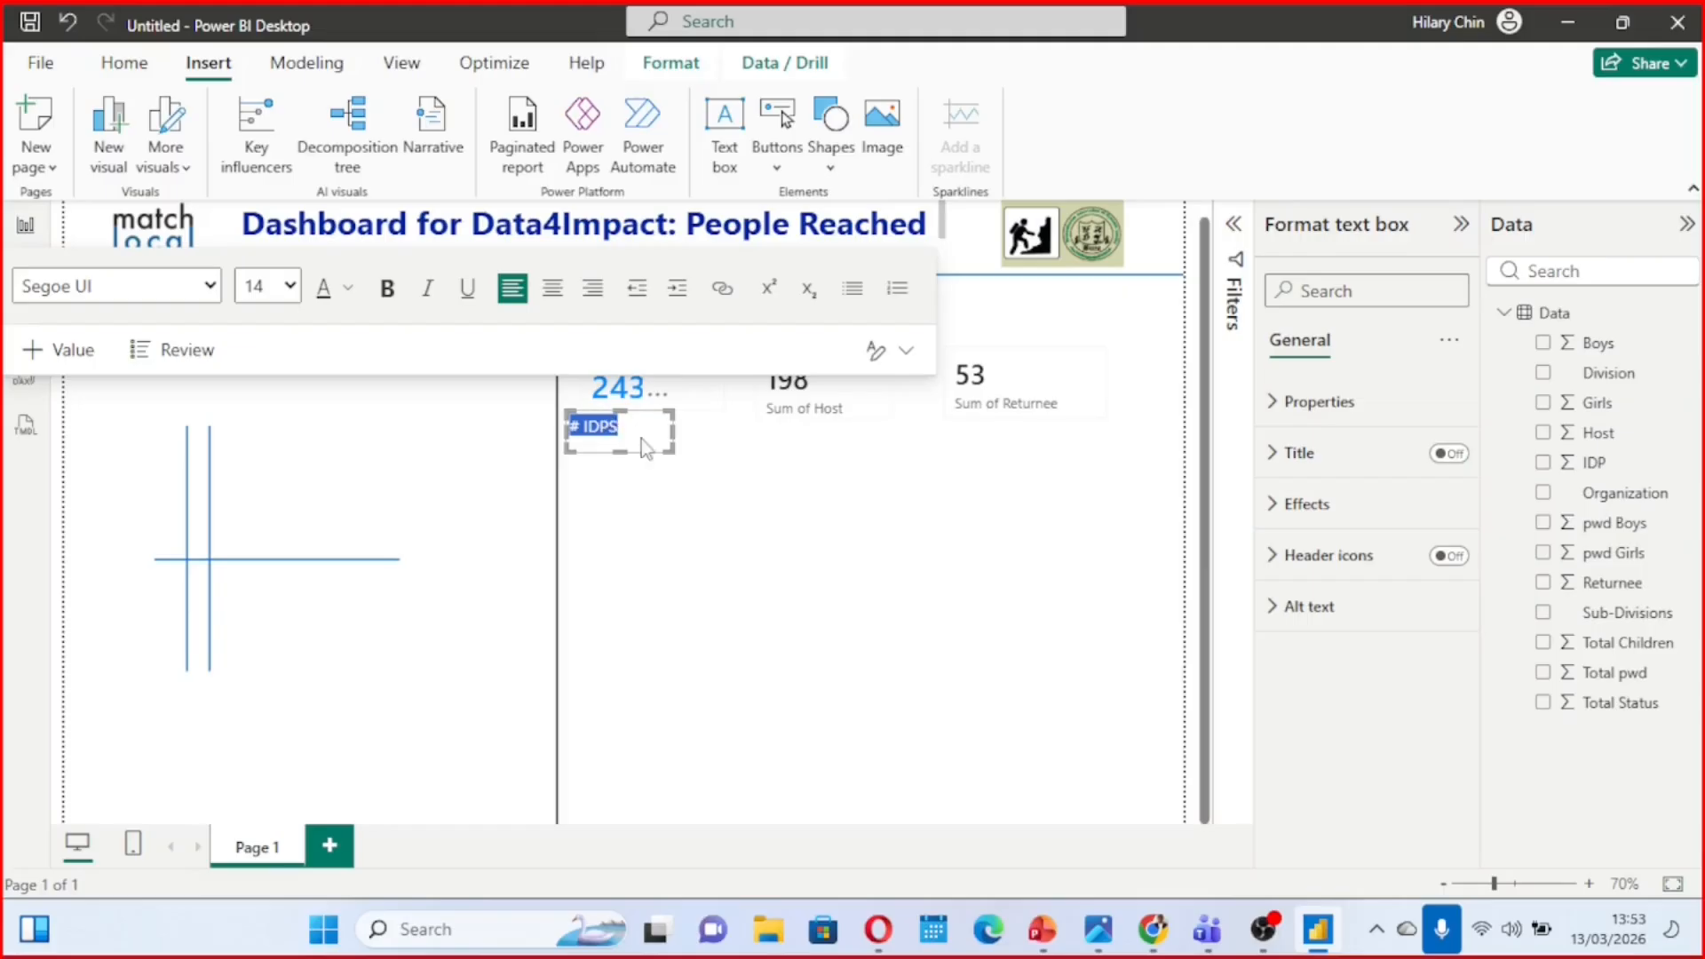
left_click(350, 291)
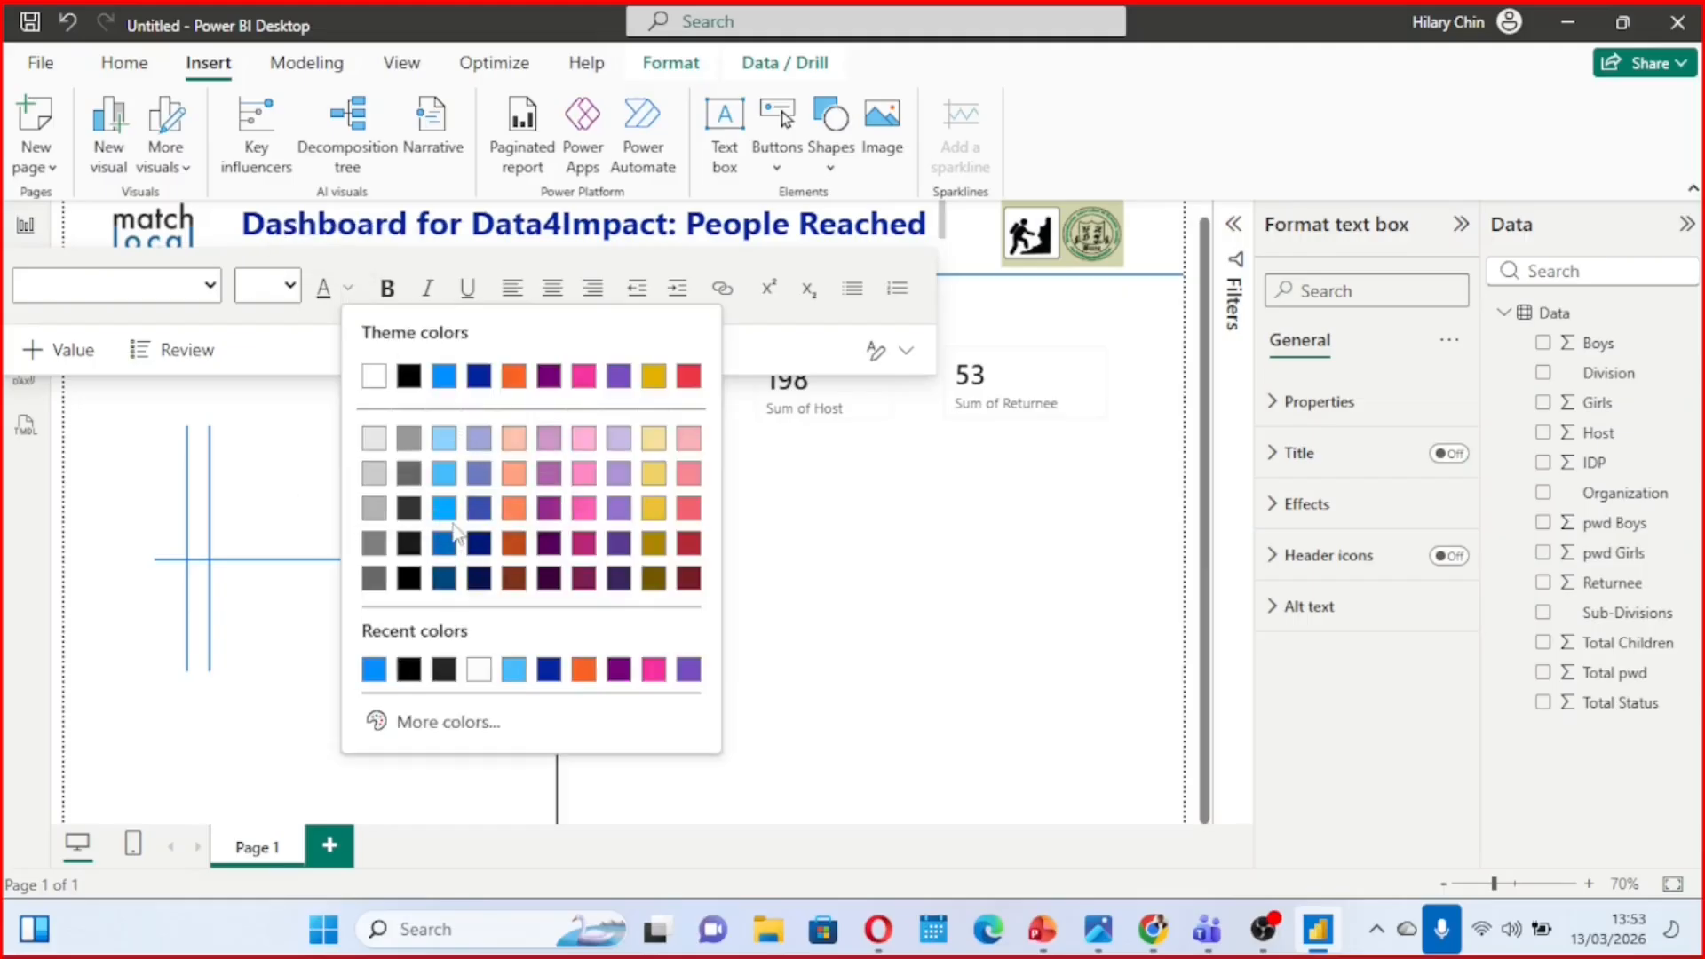
left_click(374, 669)
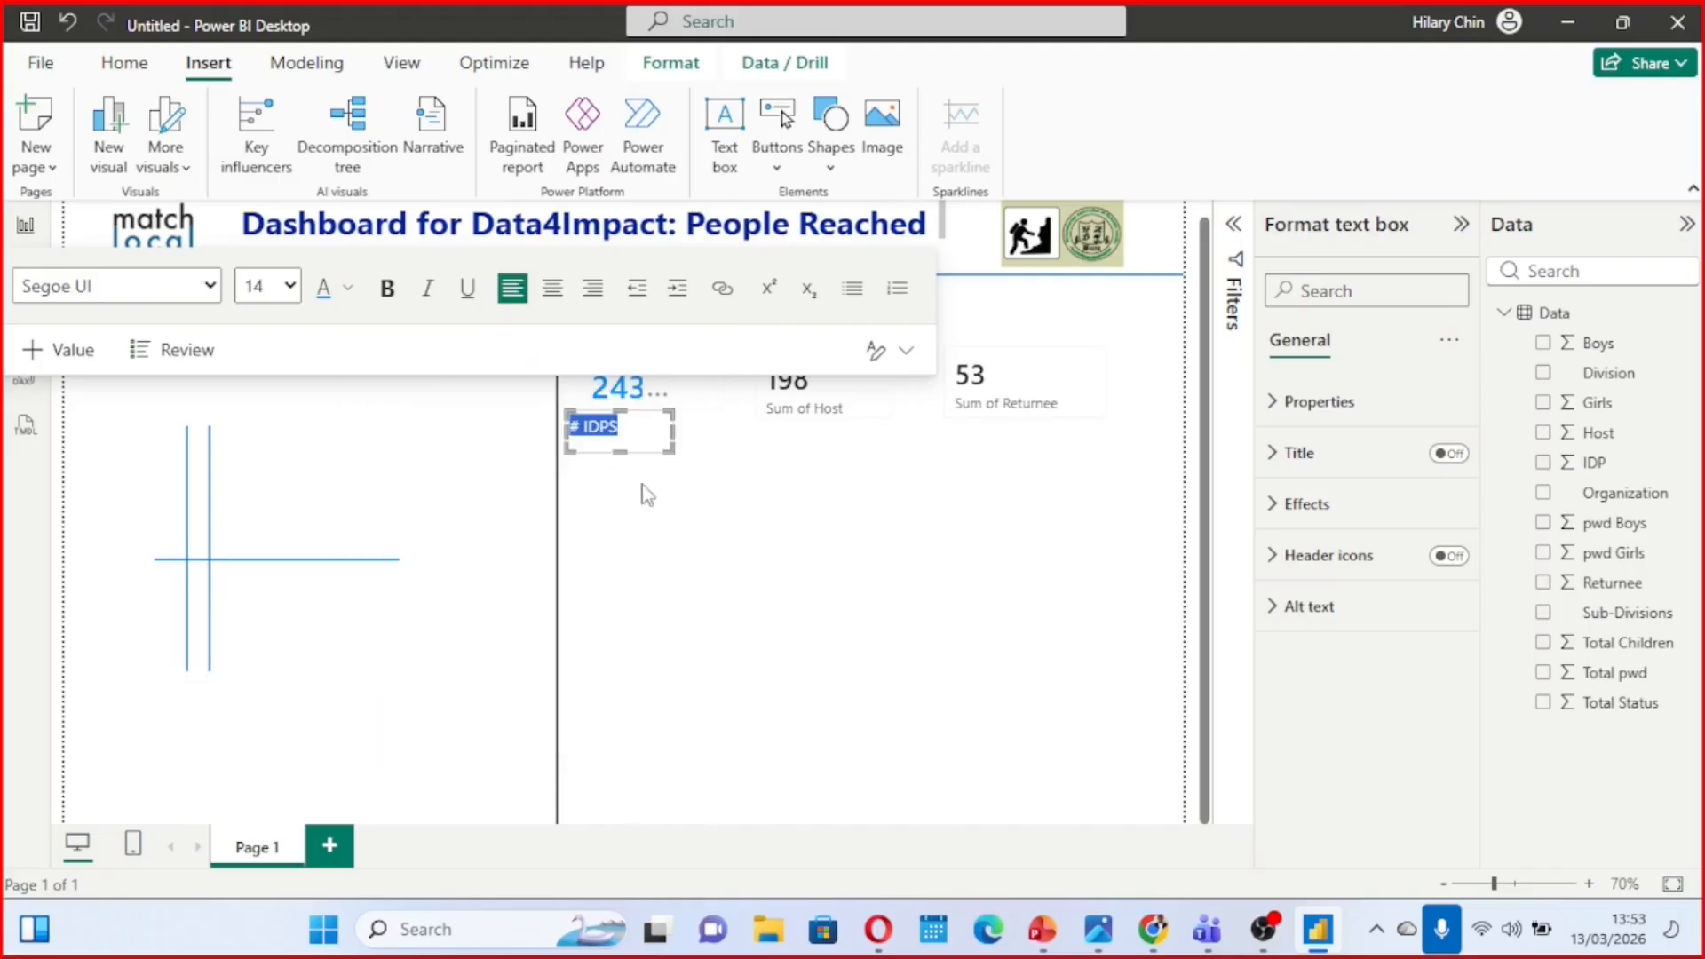
Tighten the "# IDPS" text box and align its left edge with the IDP card's value
left_click_drag(673, 449, 649, 442)
left_click_drag(660, 437, 671, 441)
left_click_drag(562, 427, 595, 437)
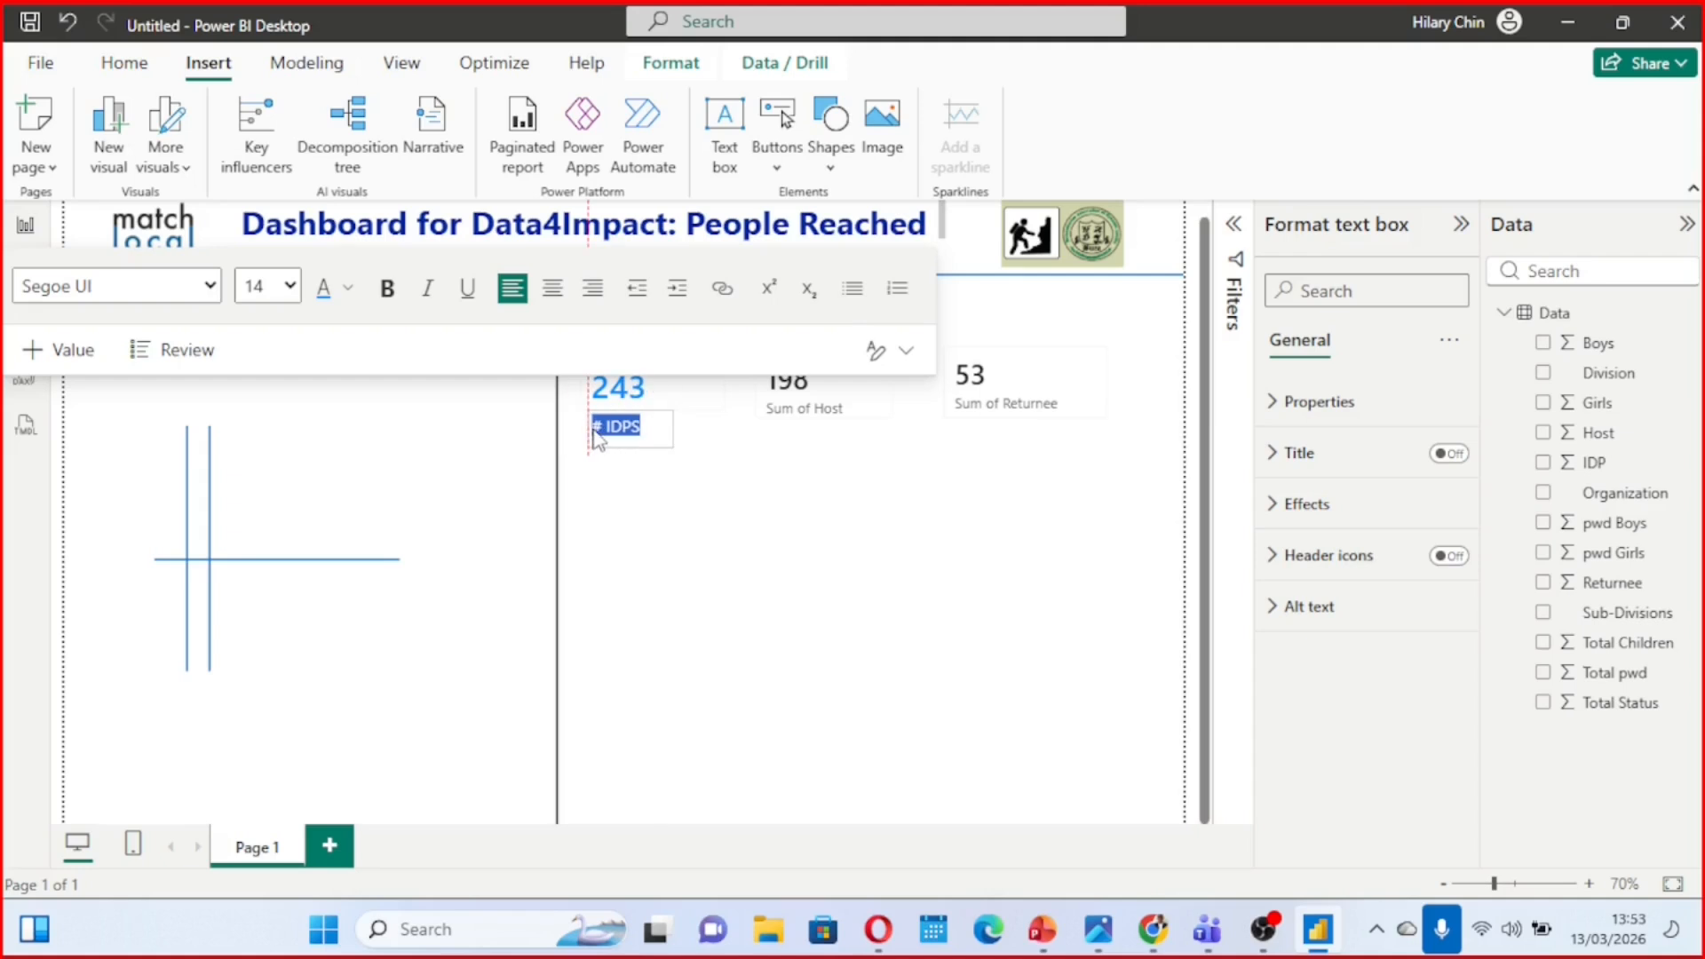
left_click(780, 461)
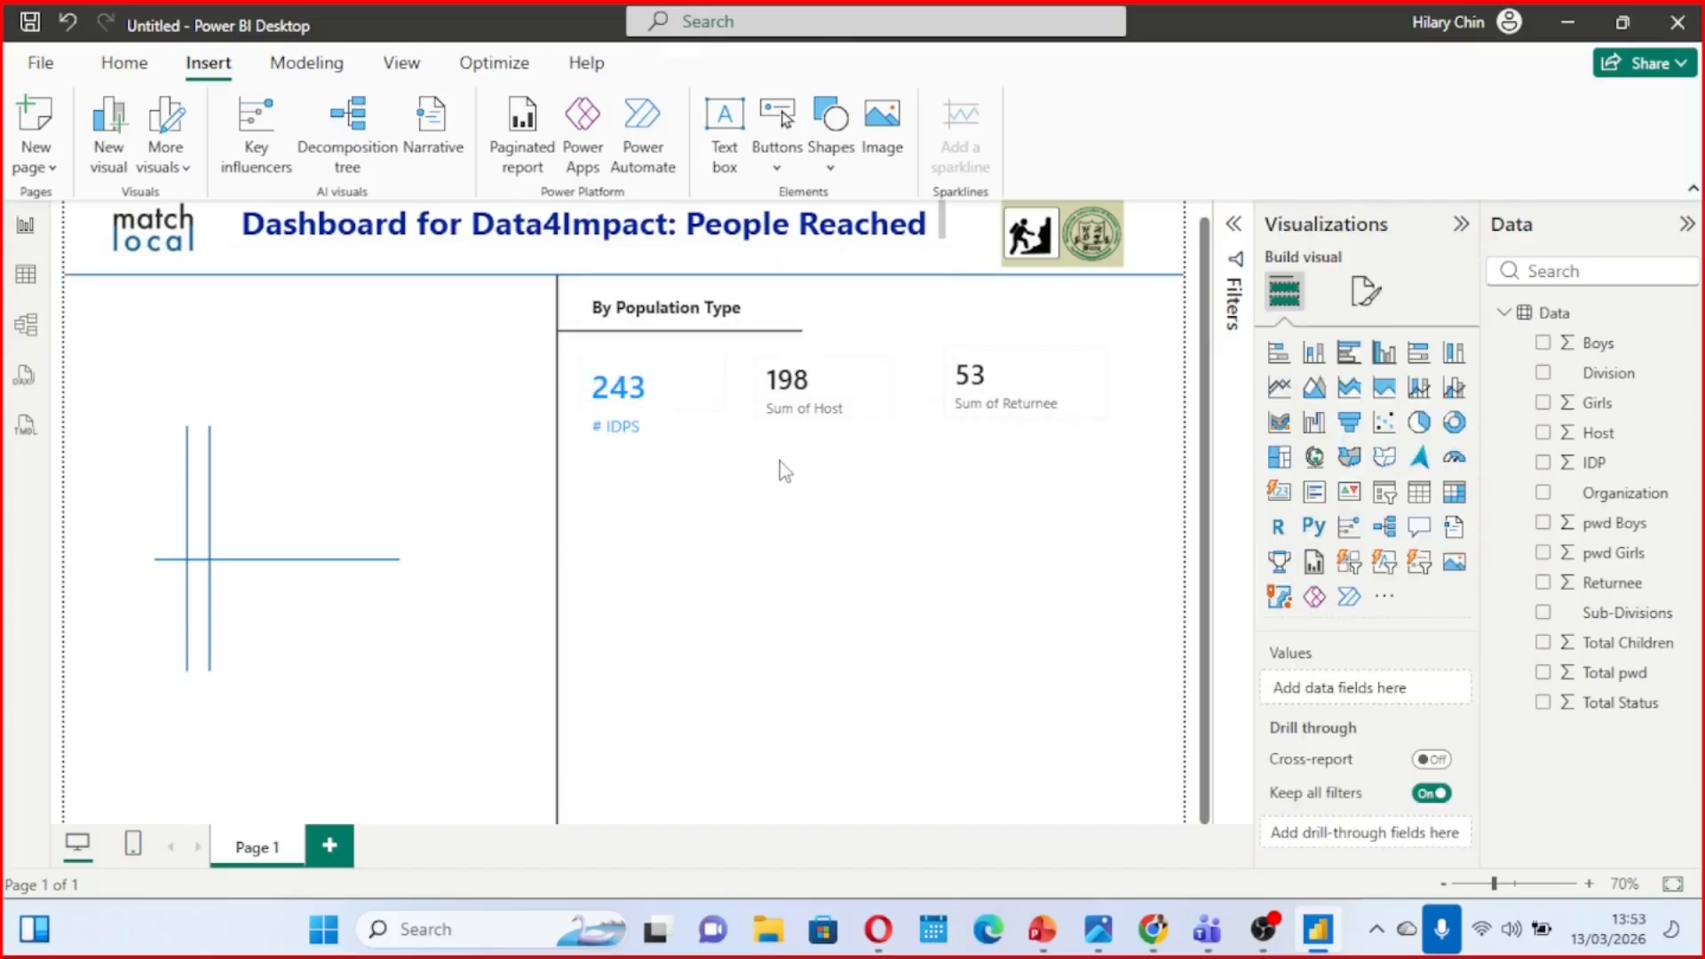
Make the "# IDPS" caption bold and set its font size to 16
left_click(646, 428)
left_click_drag(635, 429, 598, 437)
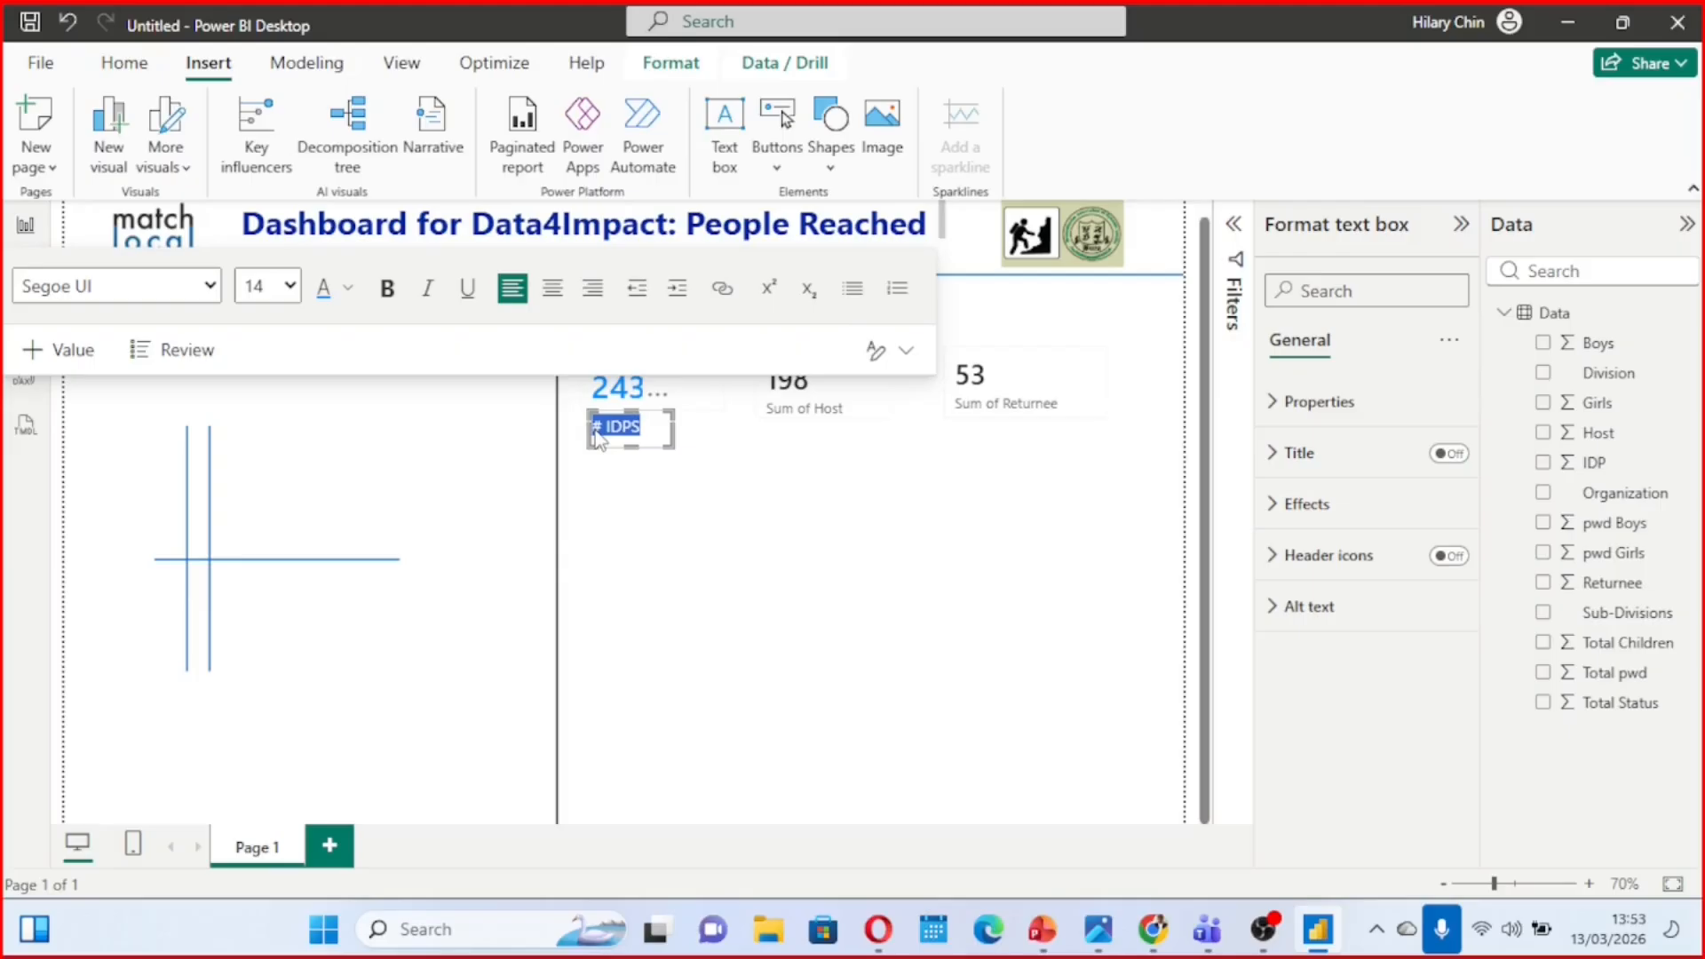
left_click(387, 288)
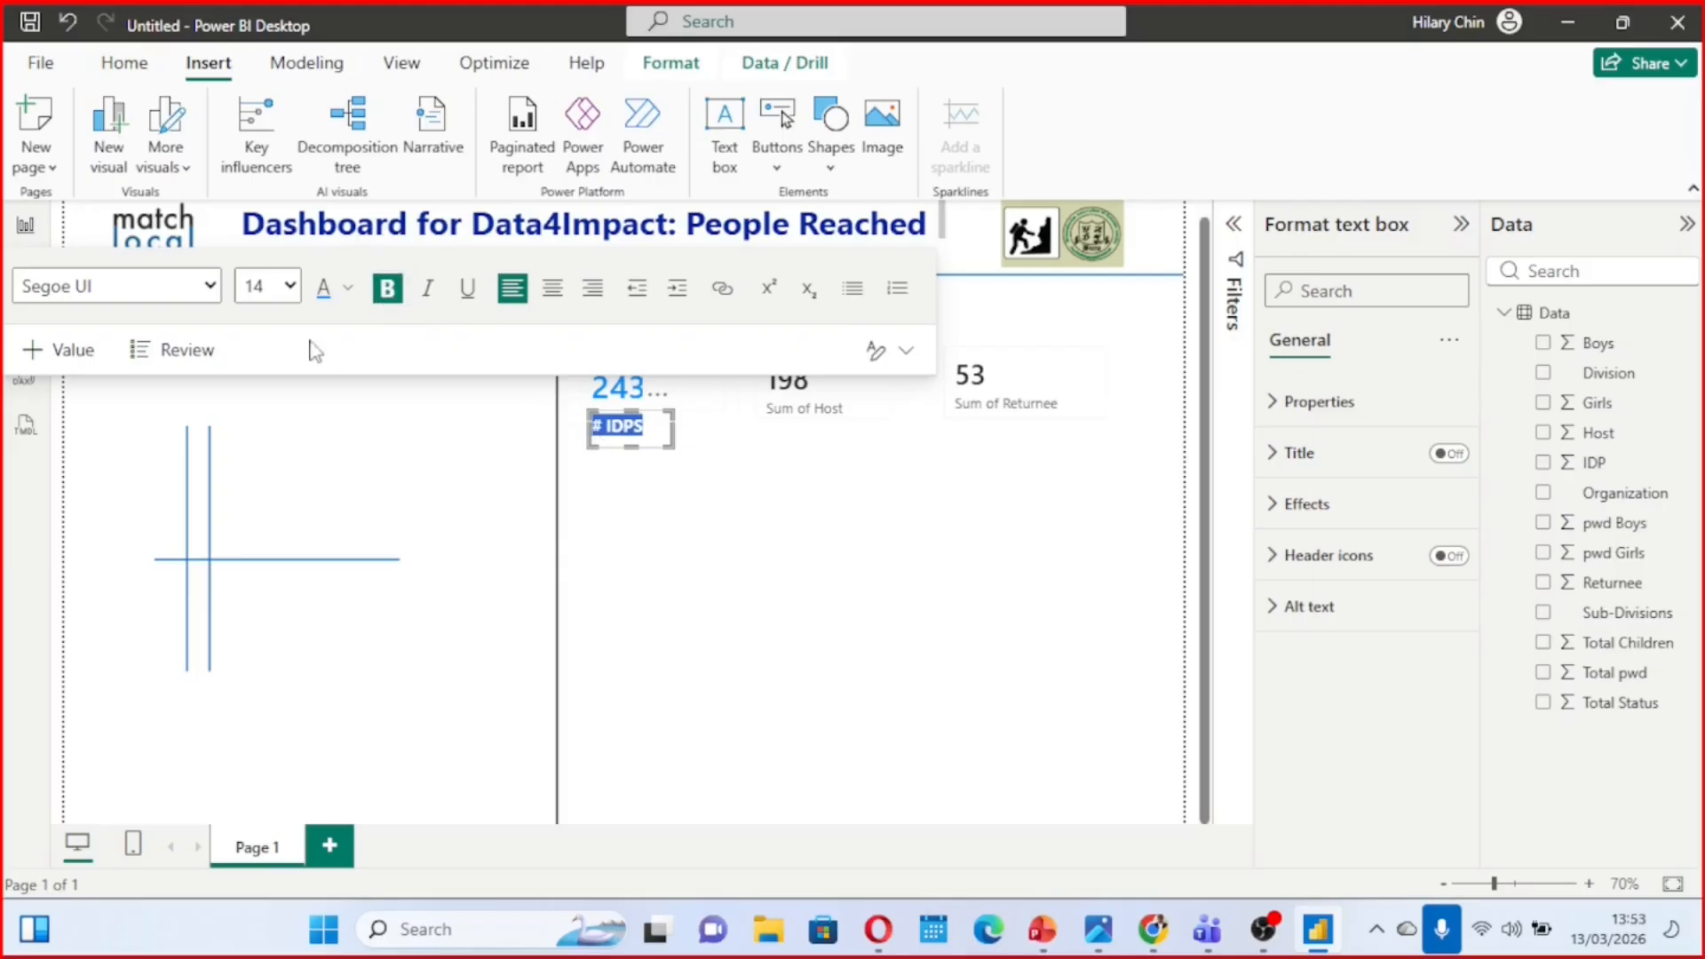
left_click(291, 289)
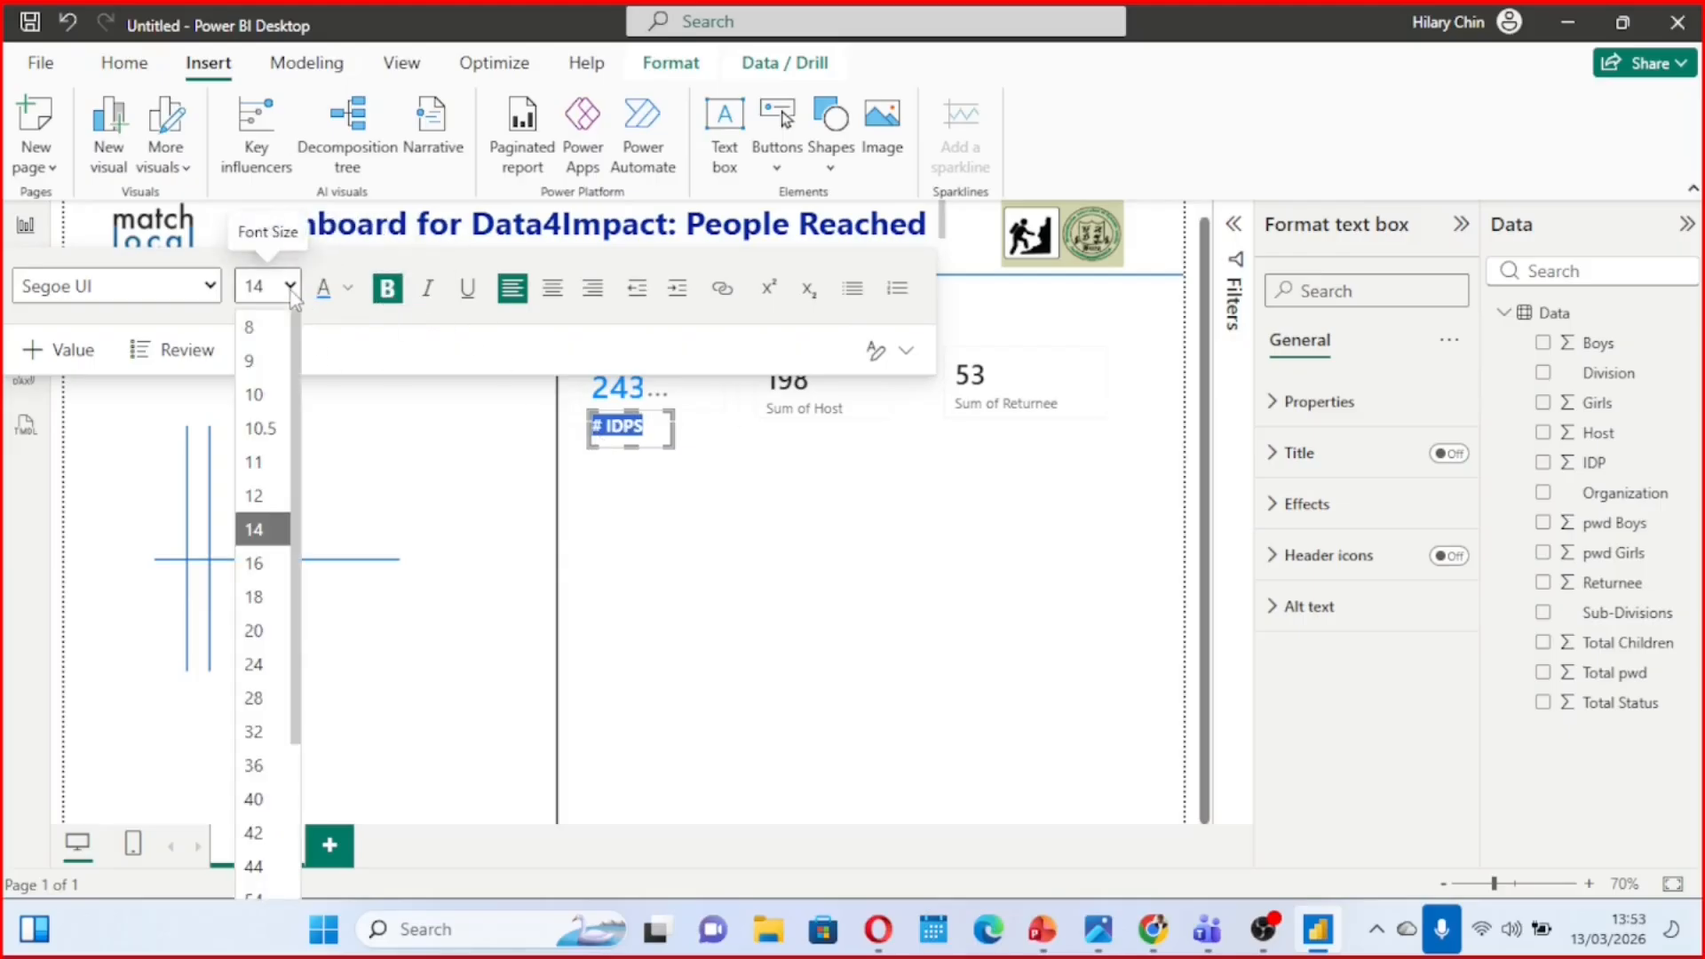
left_click(263, 564)
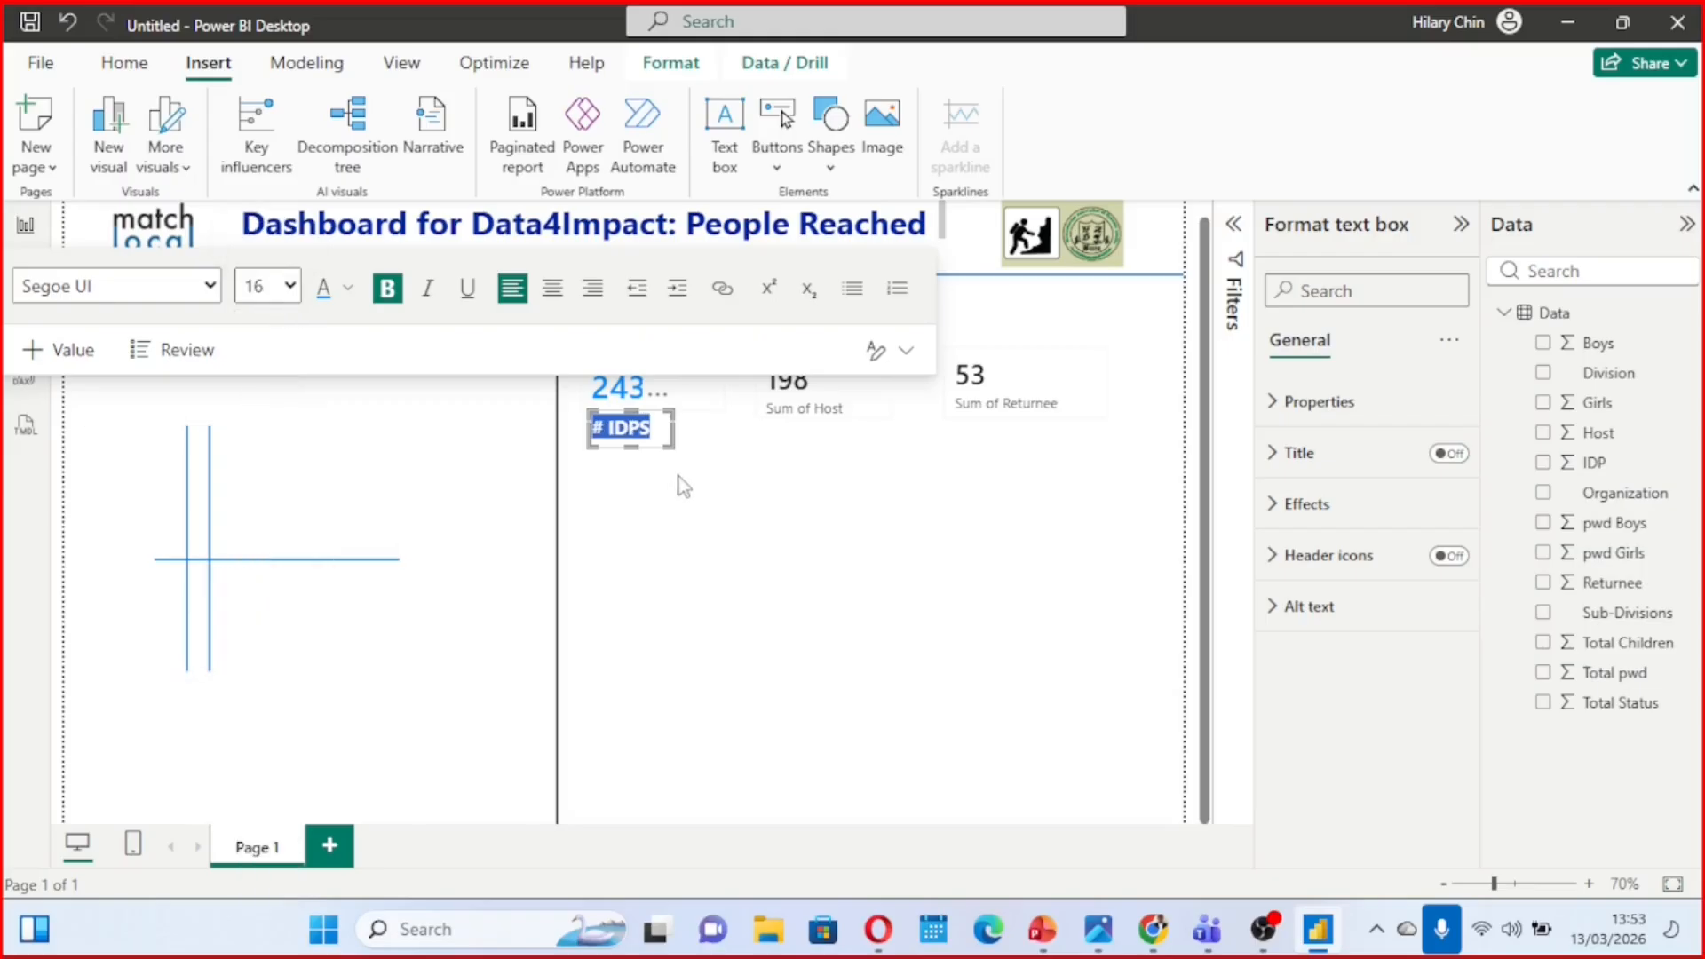
left_click(706, 454)
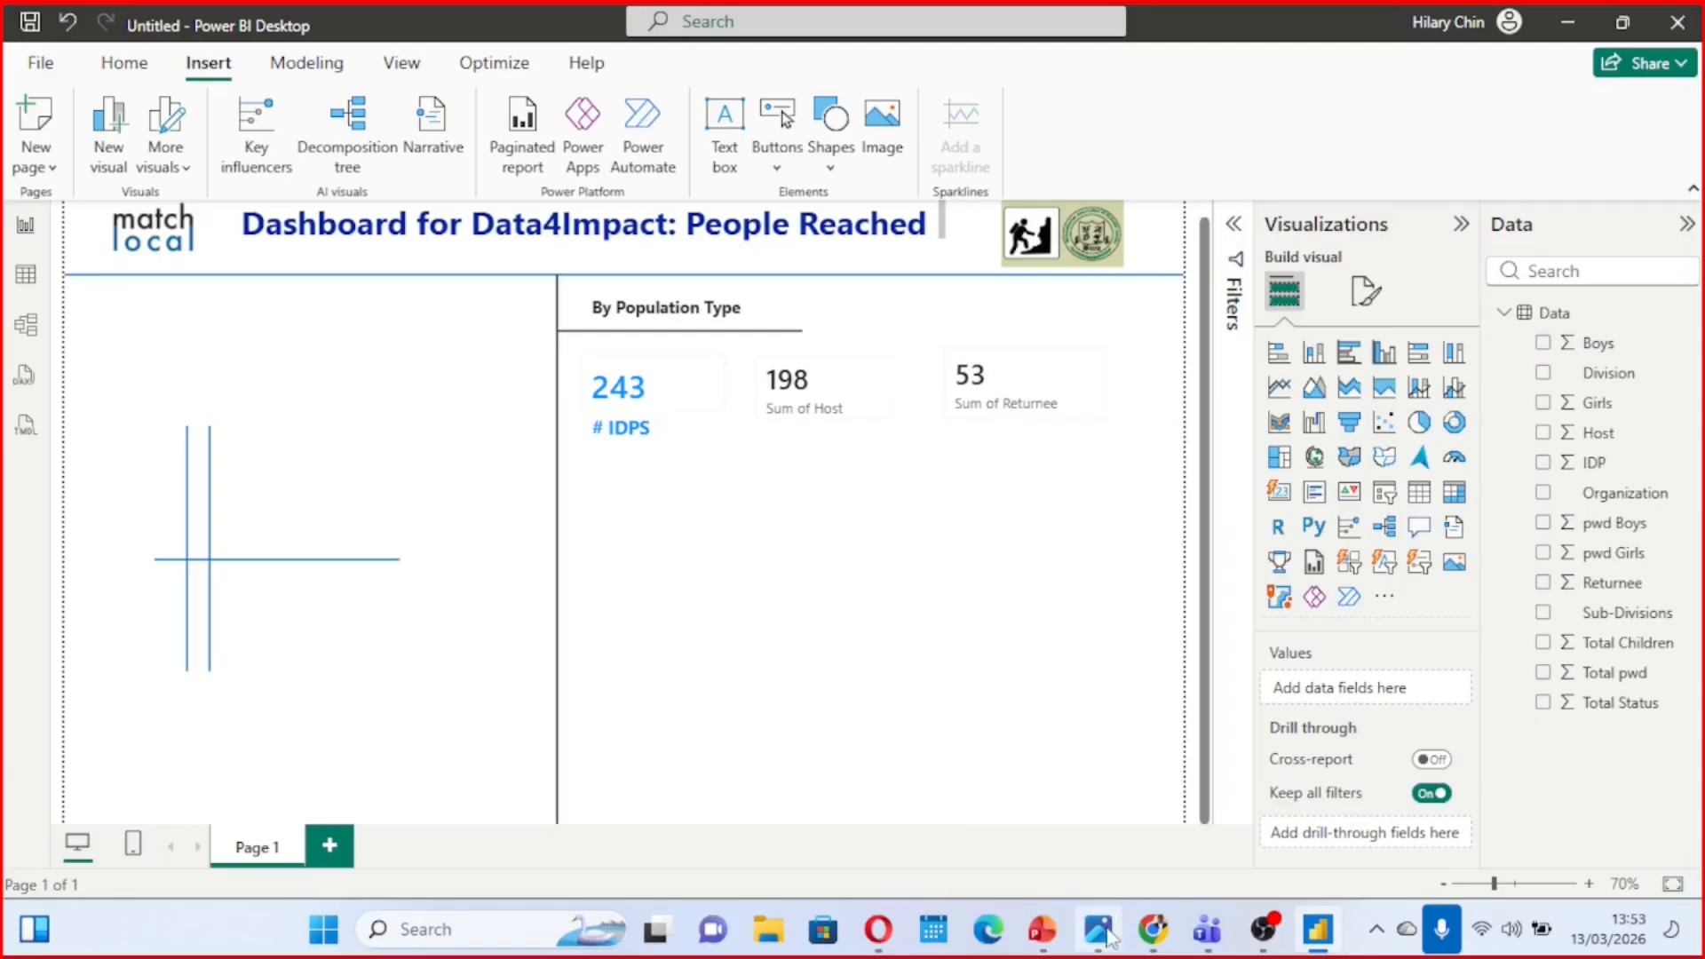
Change the IDP card's callout value color from the theme's black shades, leaving the blue caption as is
mouse_move(1106, 928)
mouse_move(1079, 716)
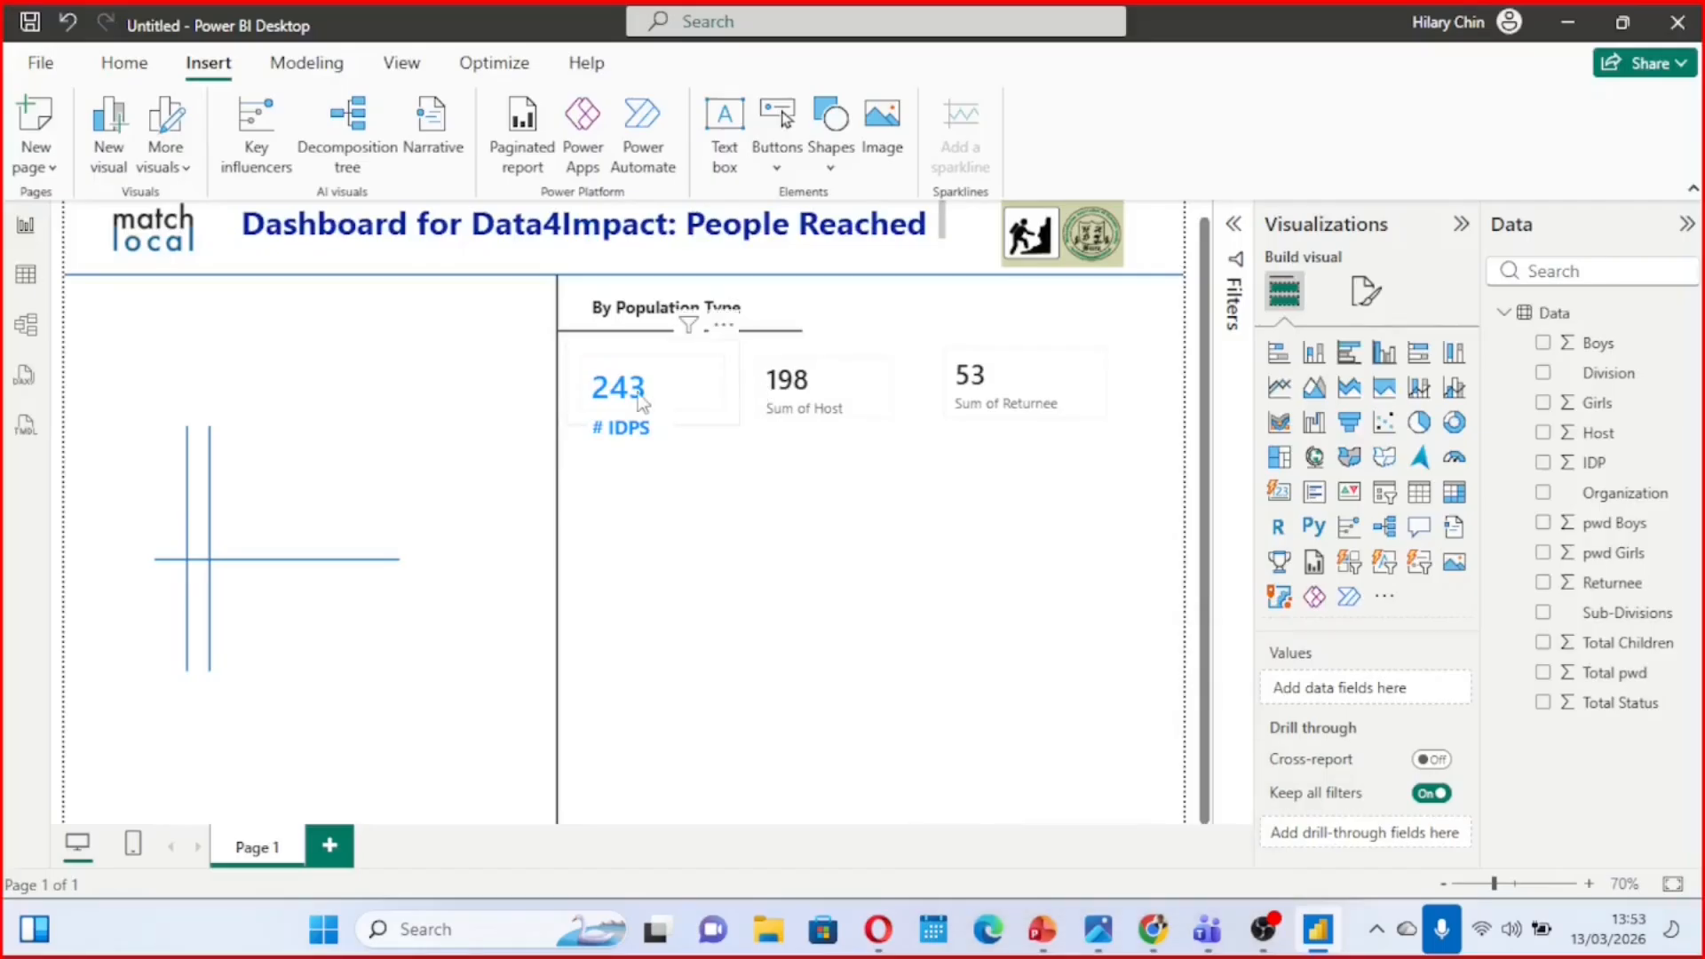
left_click(655, 398)
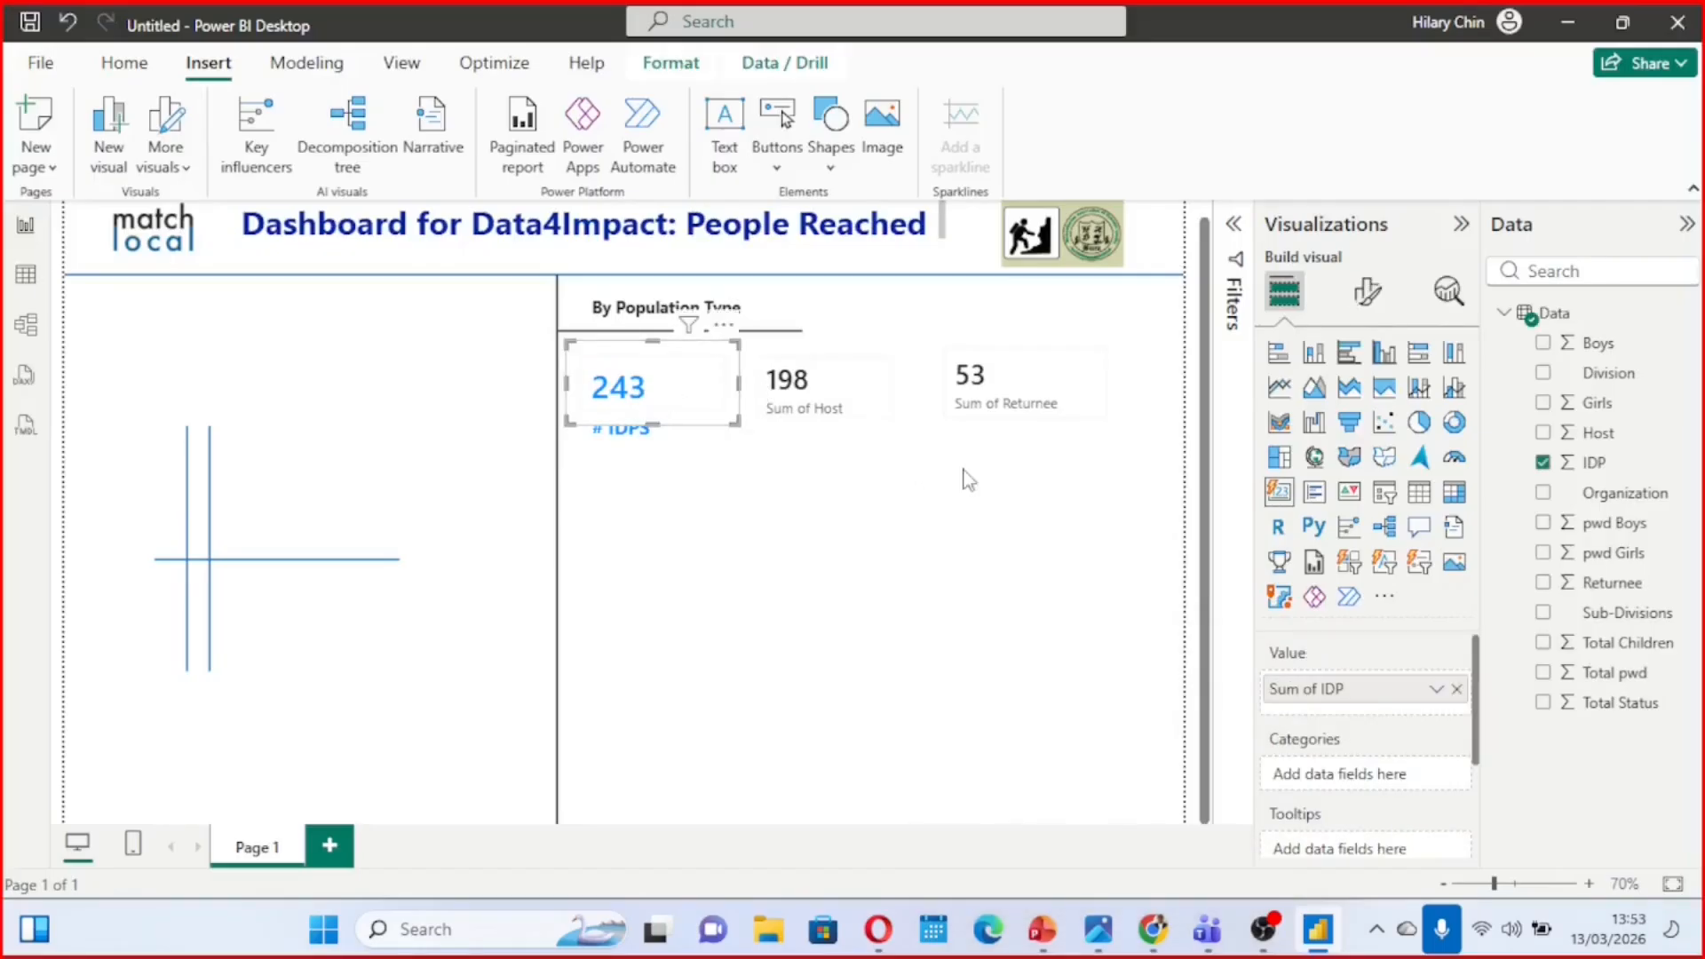
left_click(1366, 302)
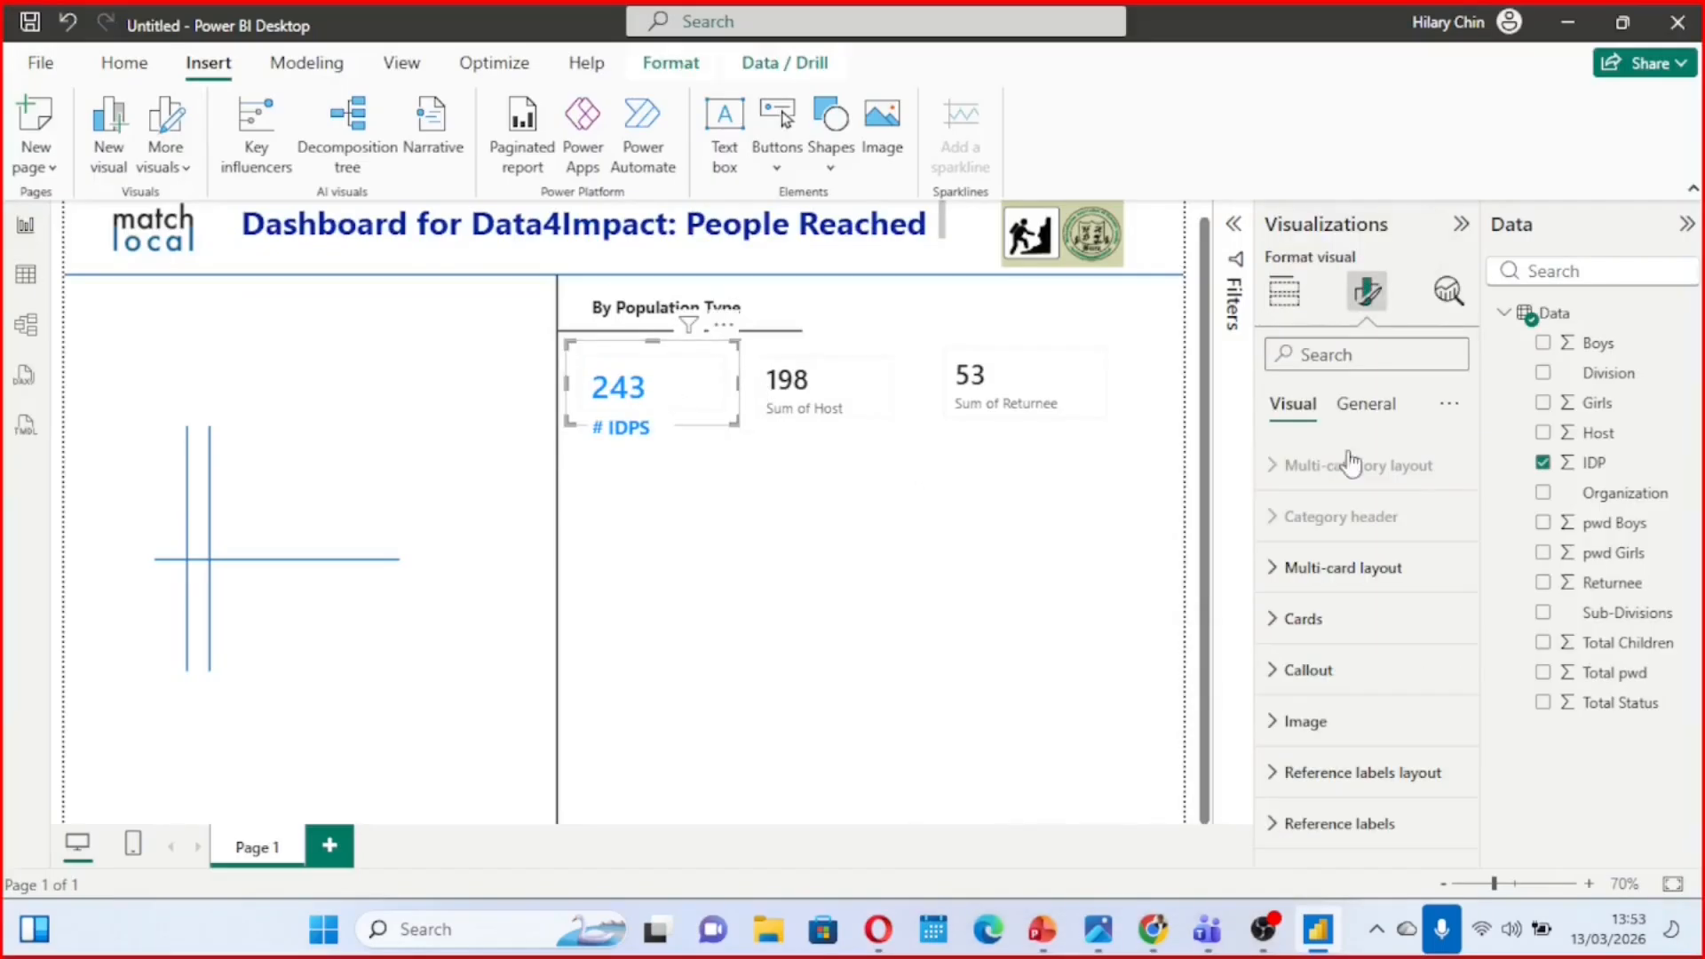
left_click(1280, 672)
scroll(1281, 682, "down", 5)
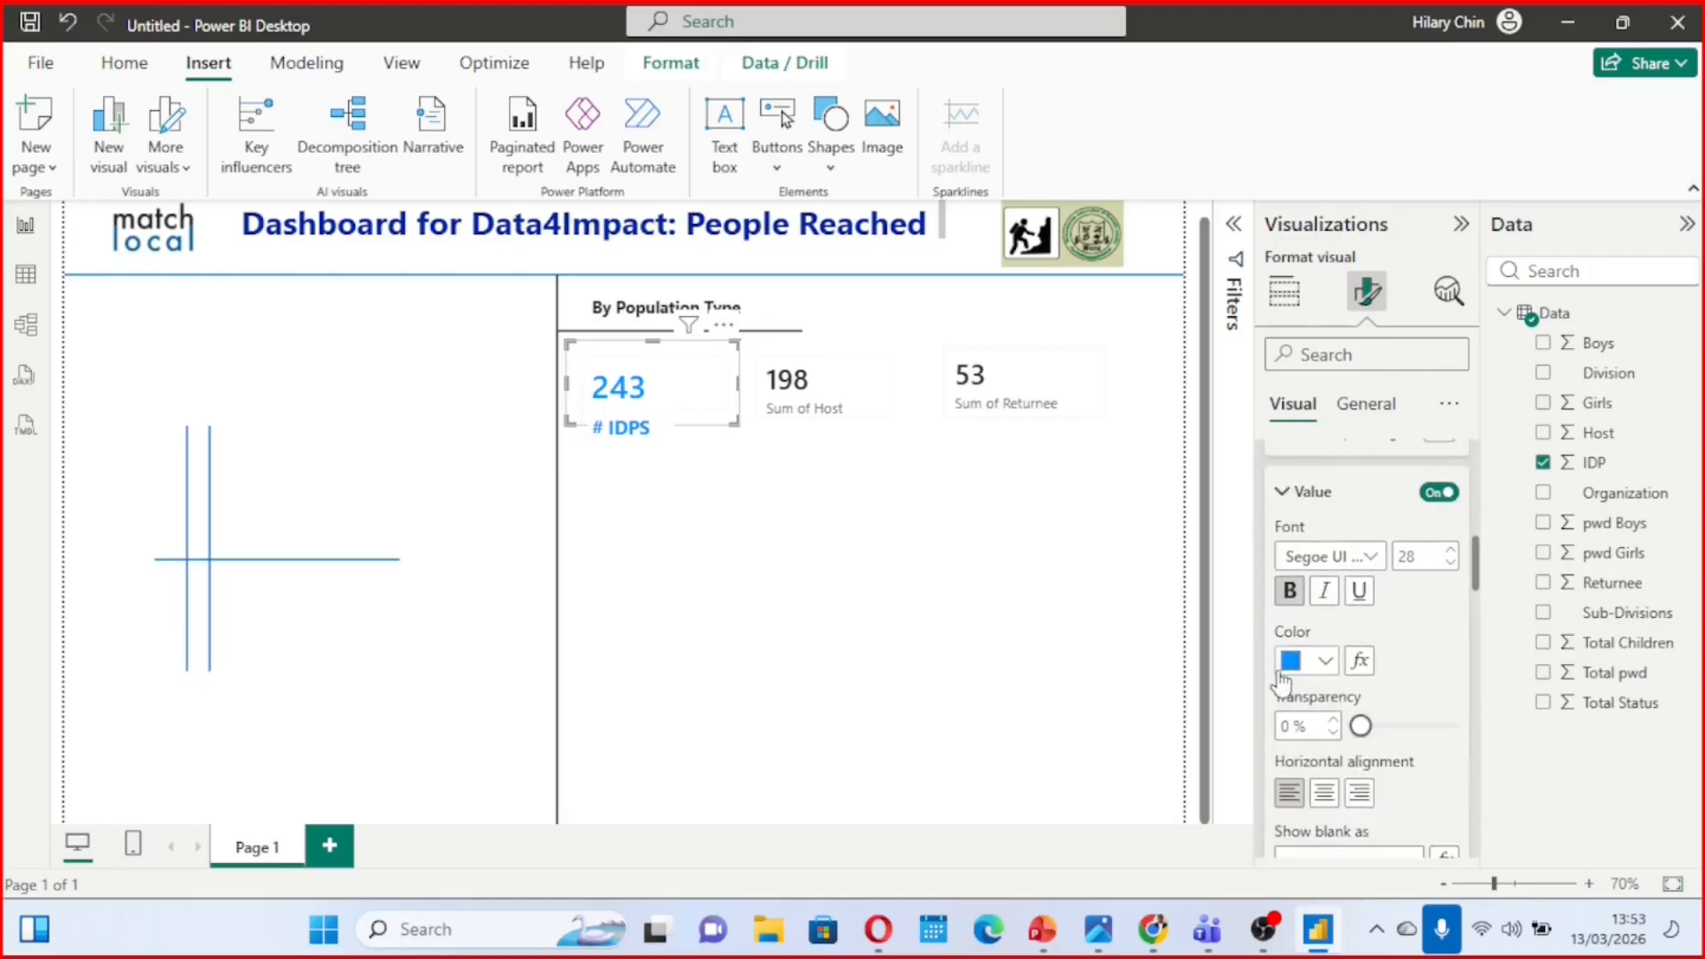
scroll(1280, 682, "down", 1)
left_click(1325, 590)
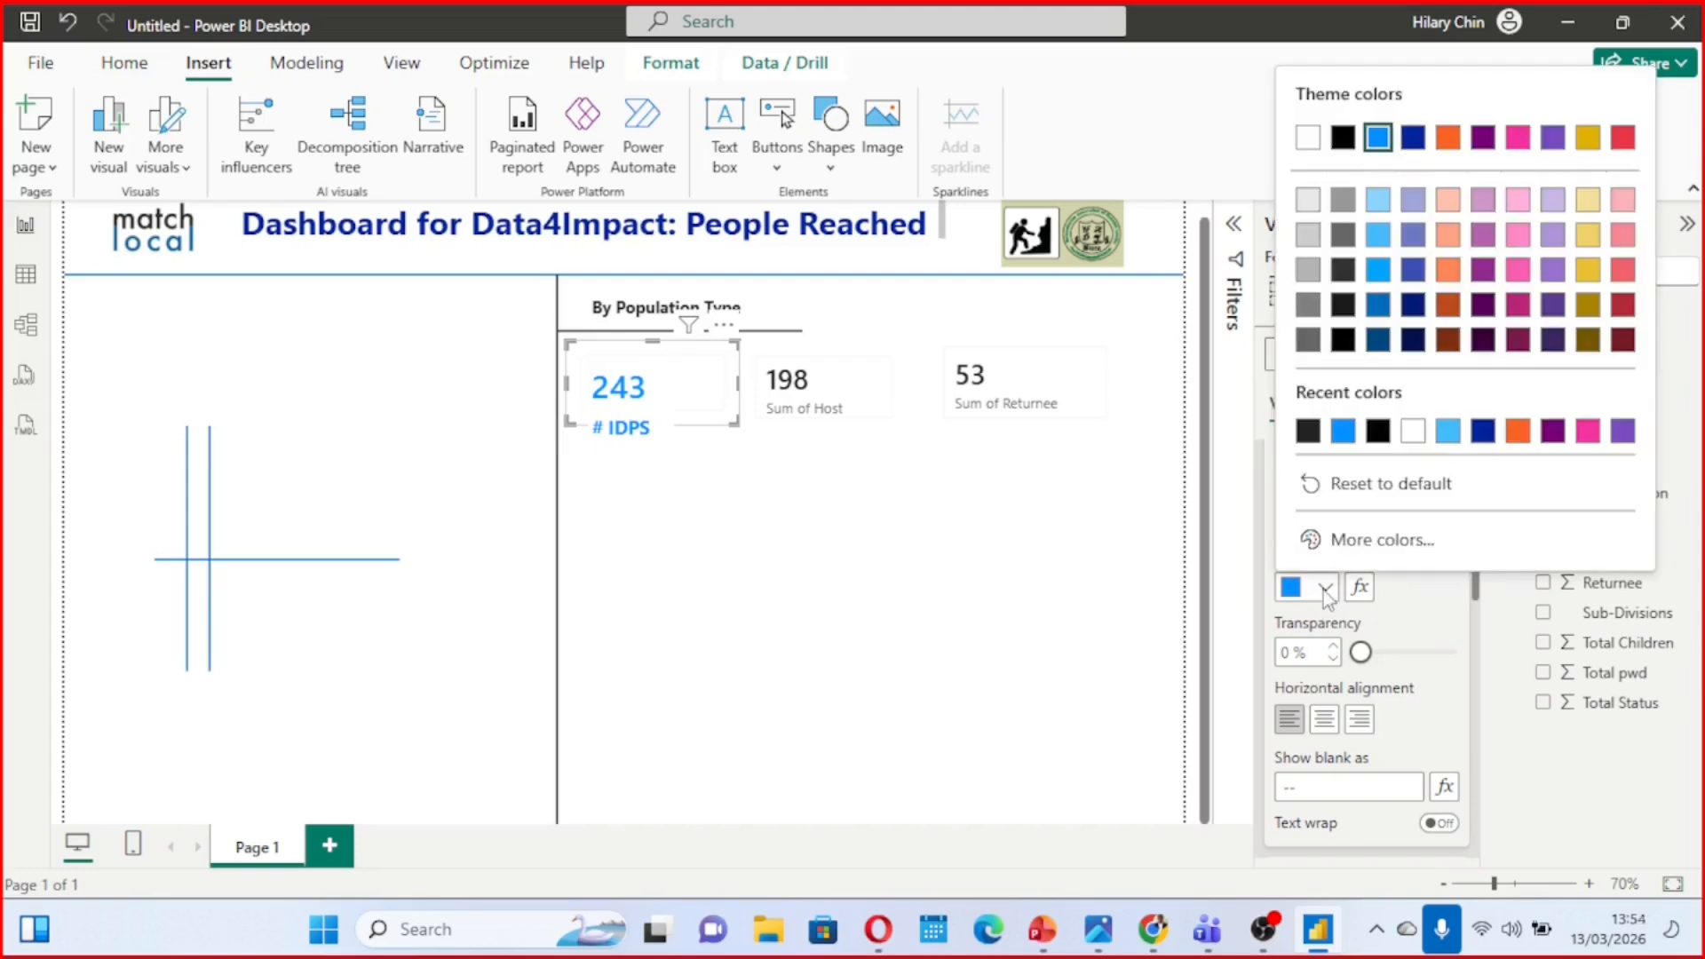
left_click(1345, 307)
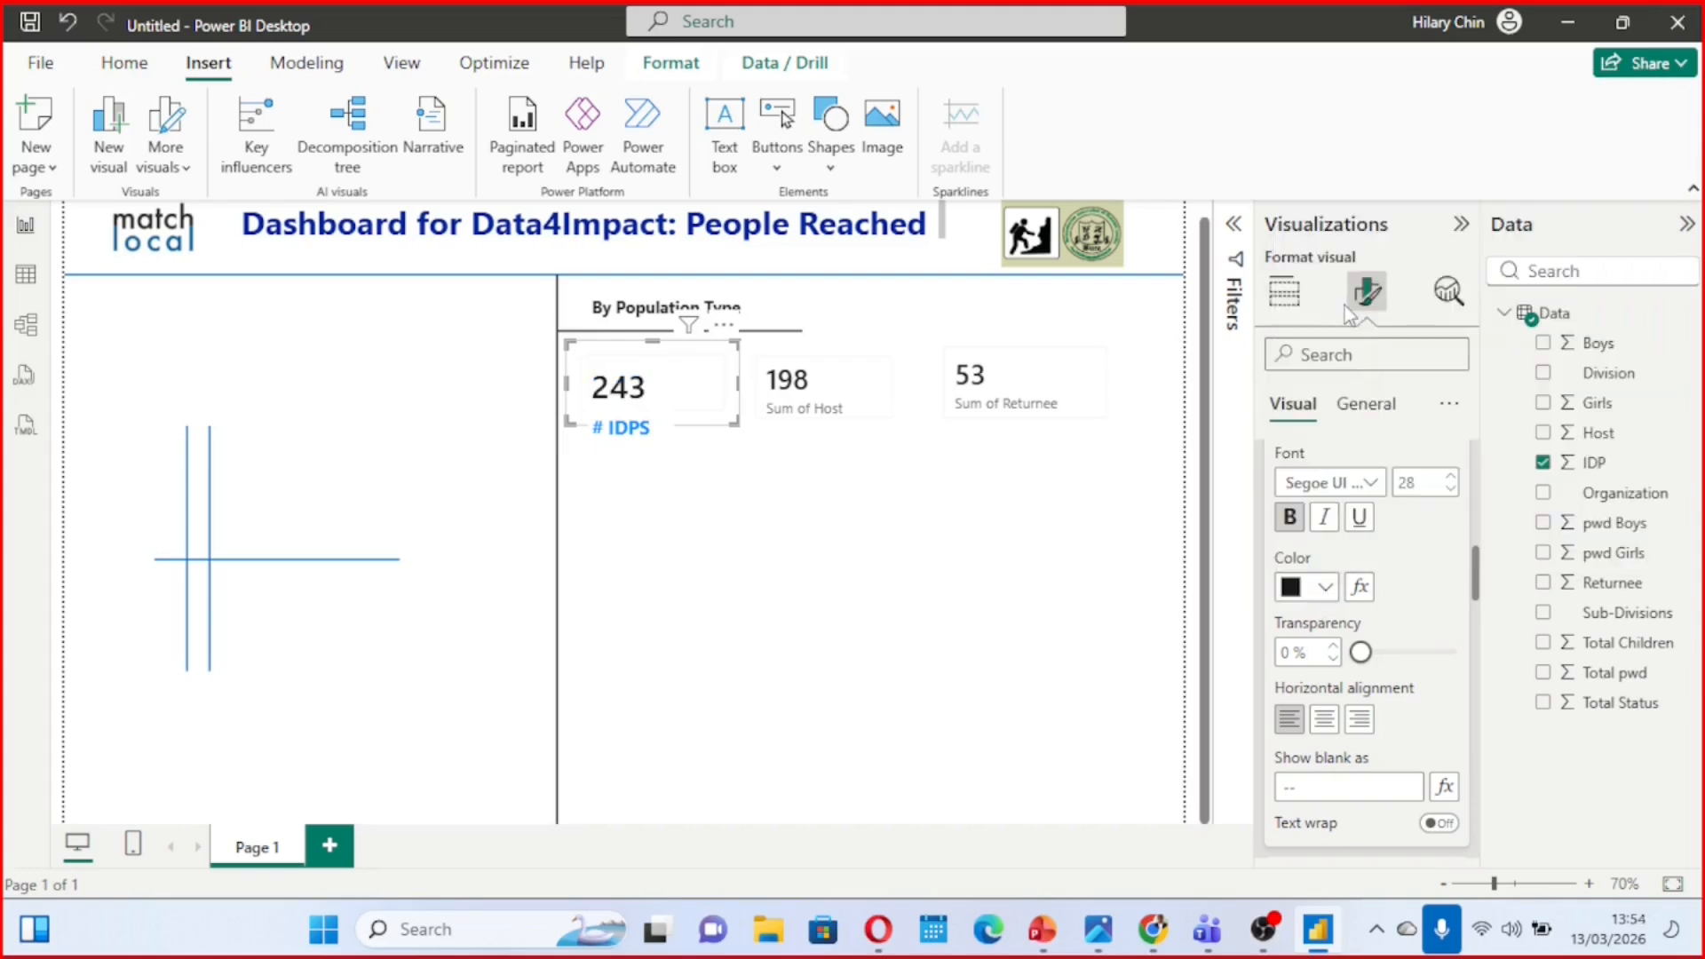
Make the Host card's value bold and turn off the card's label
left_click(823, 369)
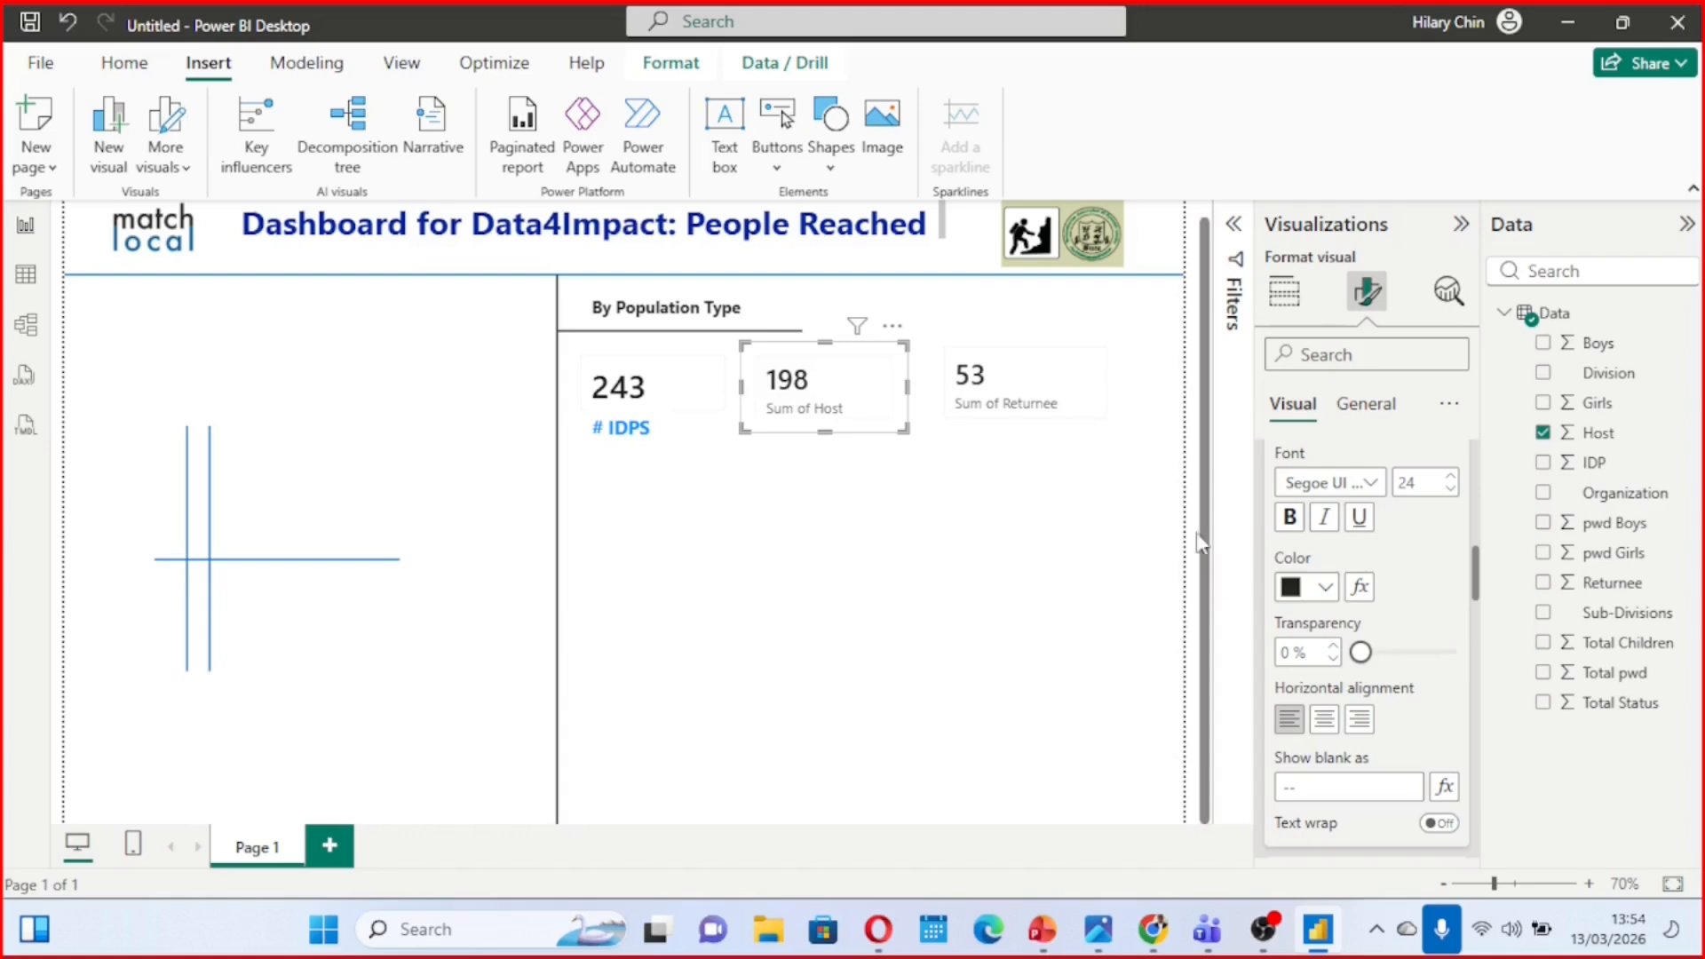
left_click(1290, 518)
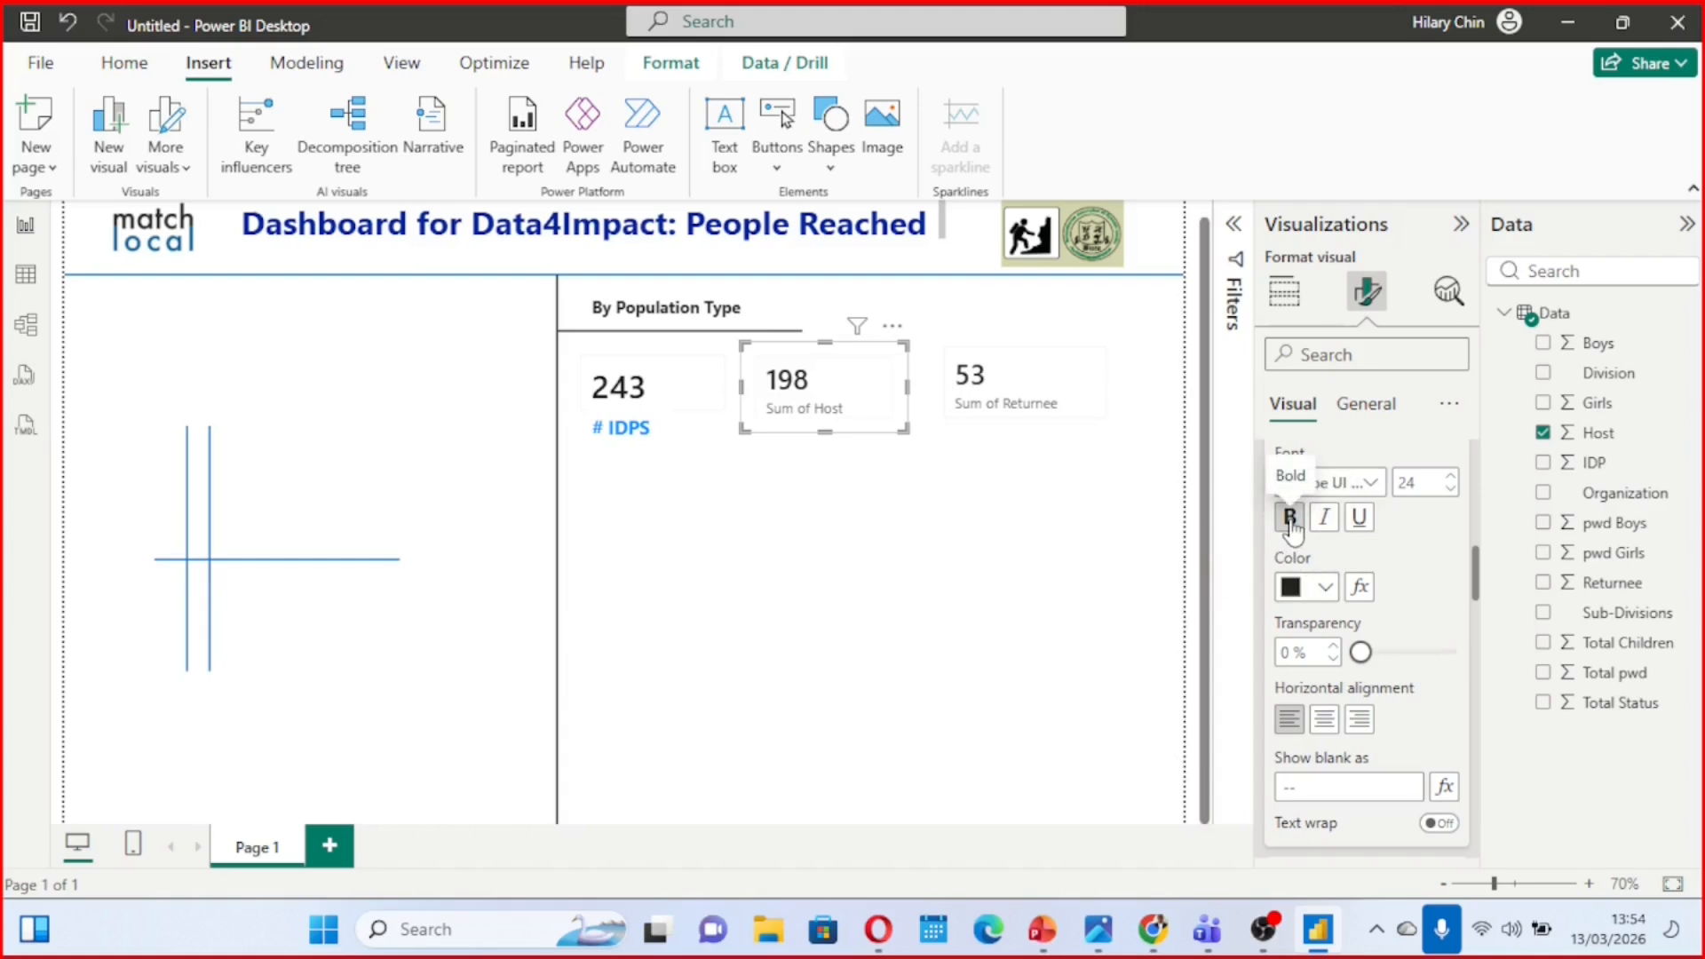
scroll(1368, 632, "down", 5)
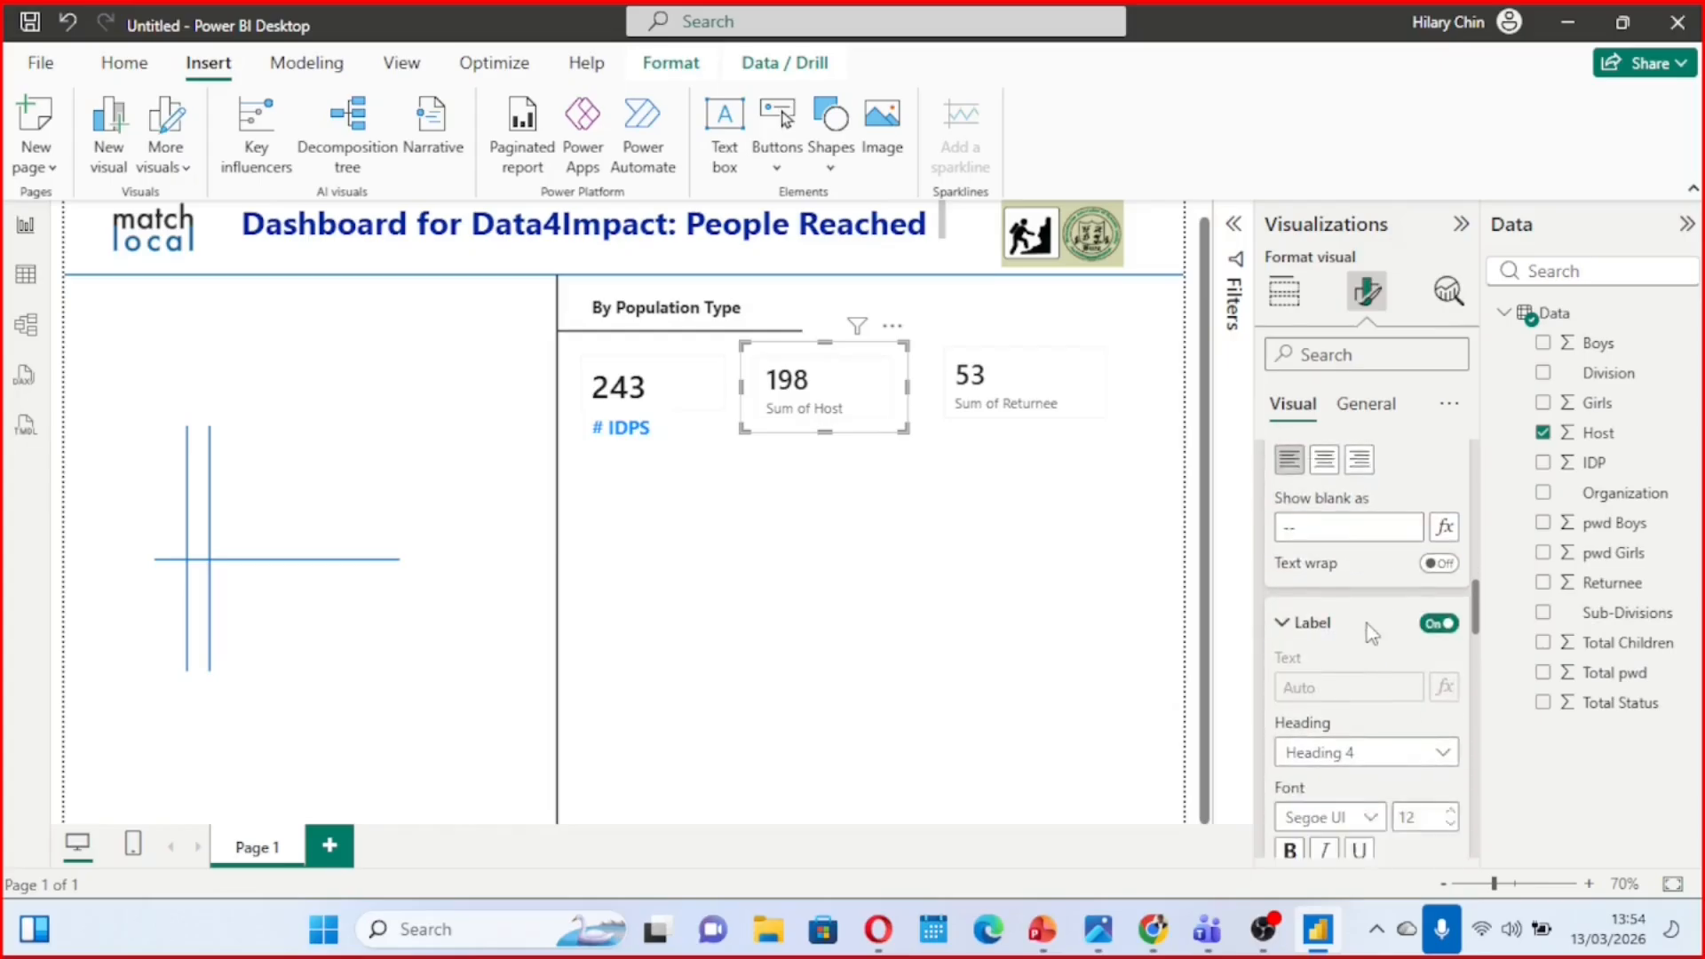
left_click(1433, 550)
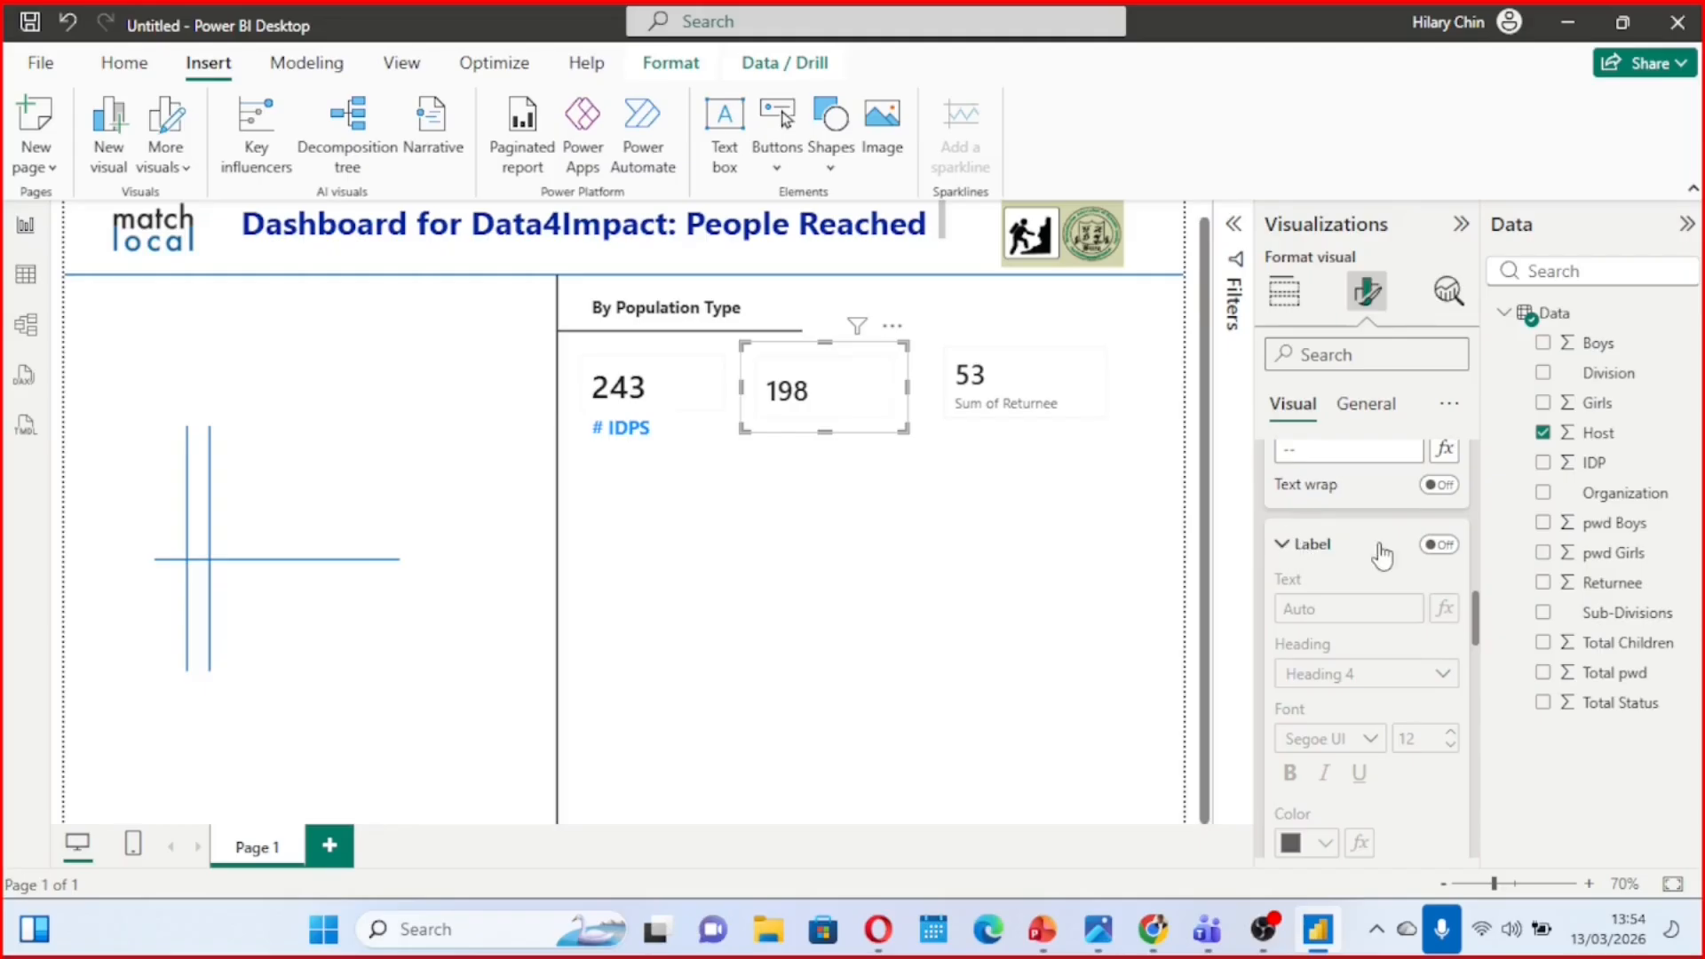
scroll(1302, 558, "up", 3)
scroll(1373, 679, "down", 2)
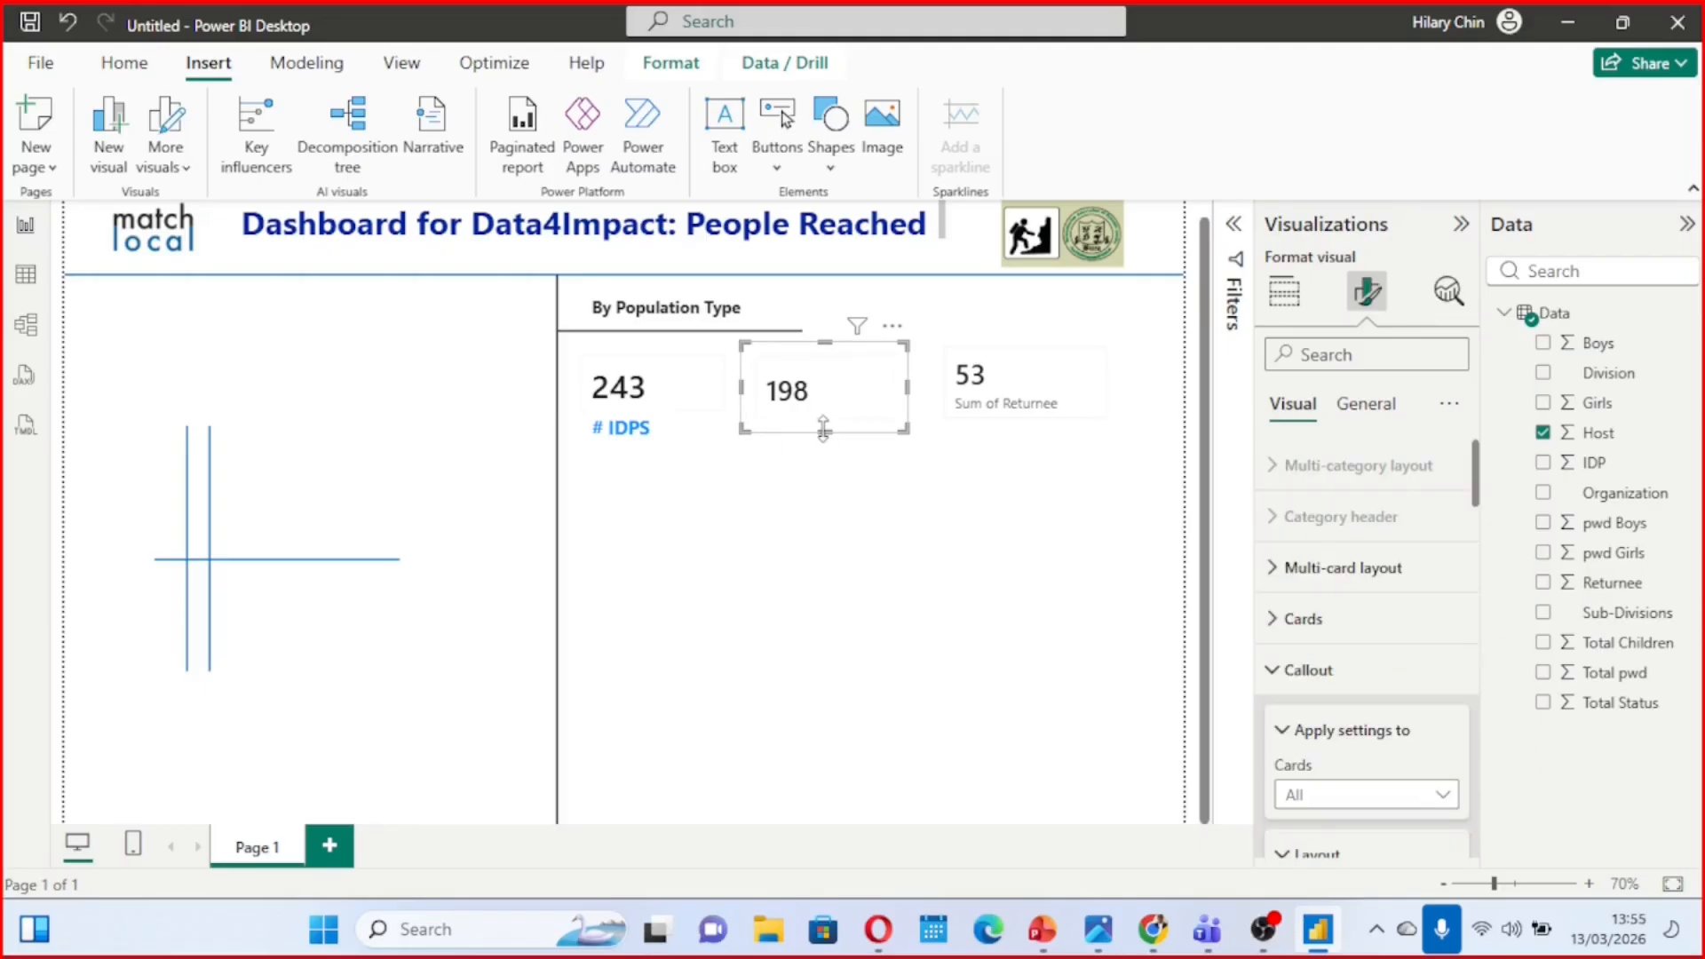
Reduce the Host card's height and width so its frame fits more tightly around the value
left_click_drag(823, 428, 795, 412)
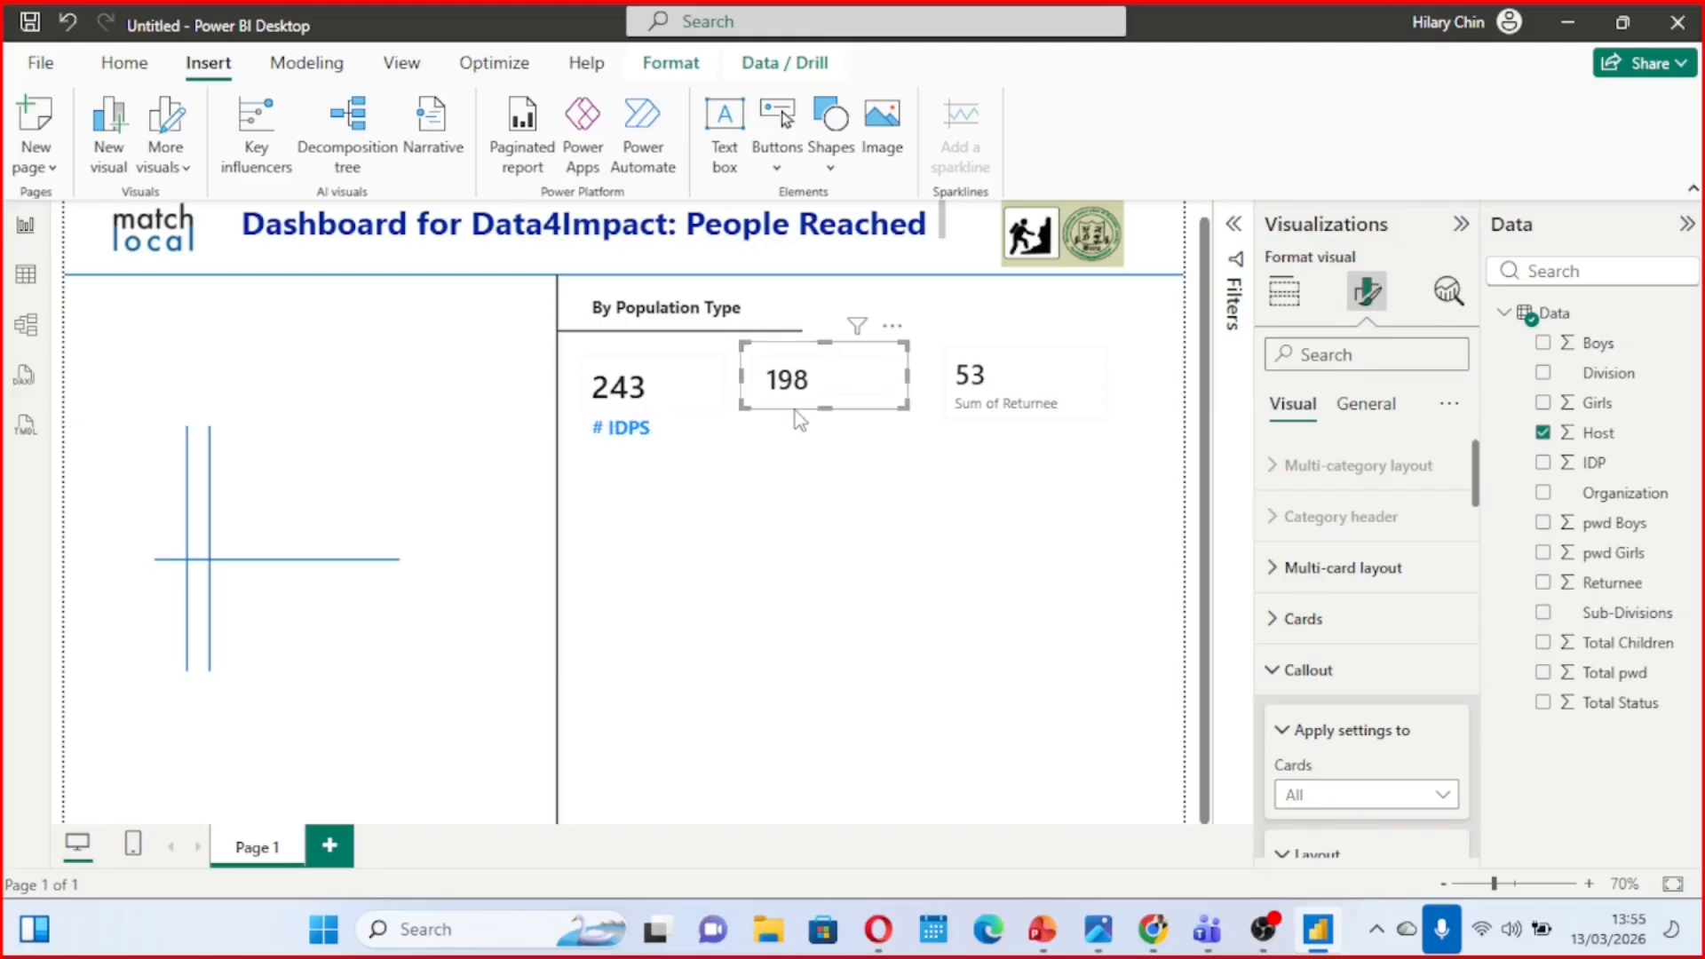
left_click_drag(906, 374, 880, 380)
left_click(801, 422)
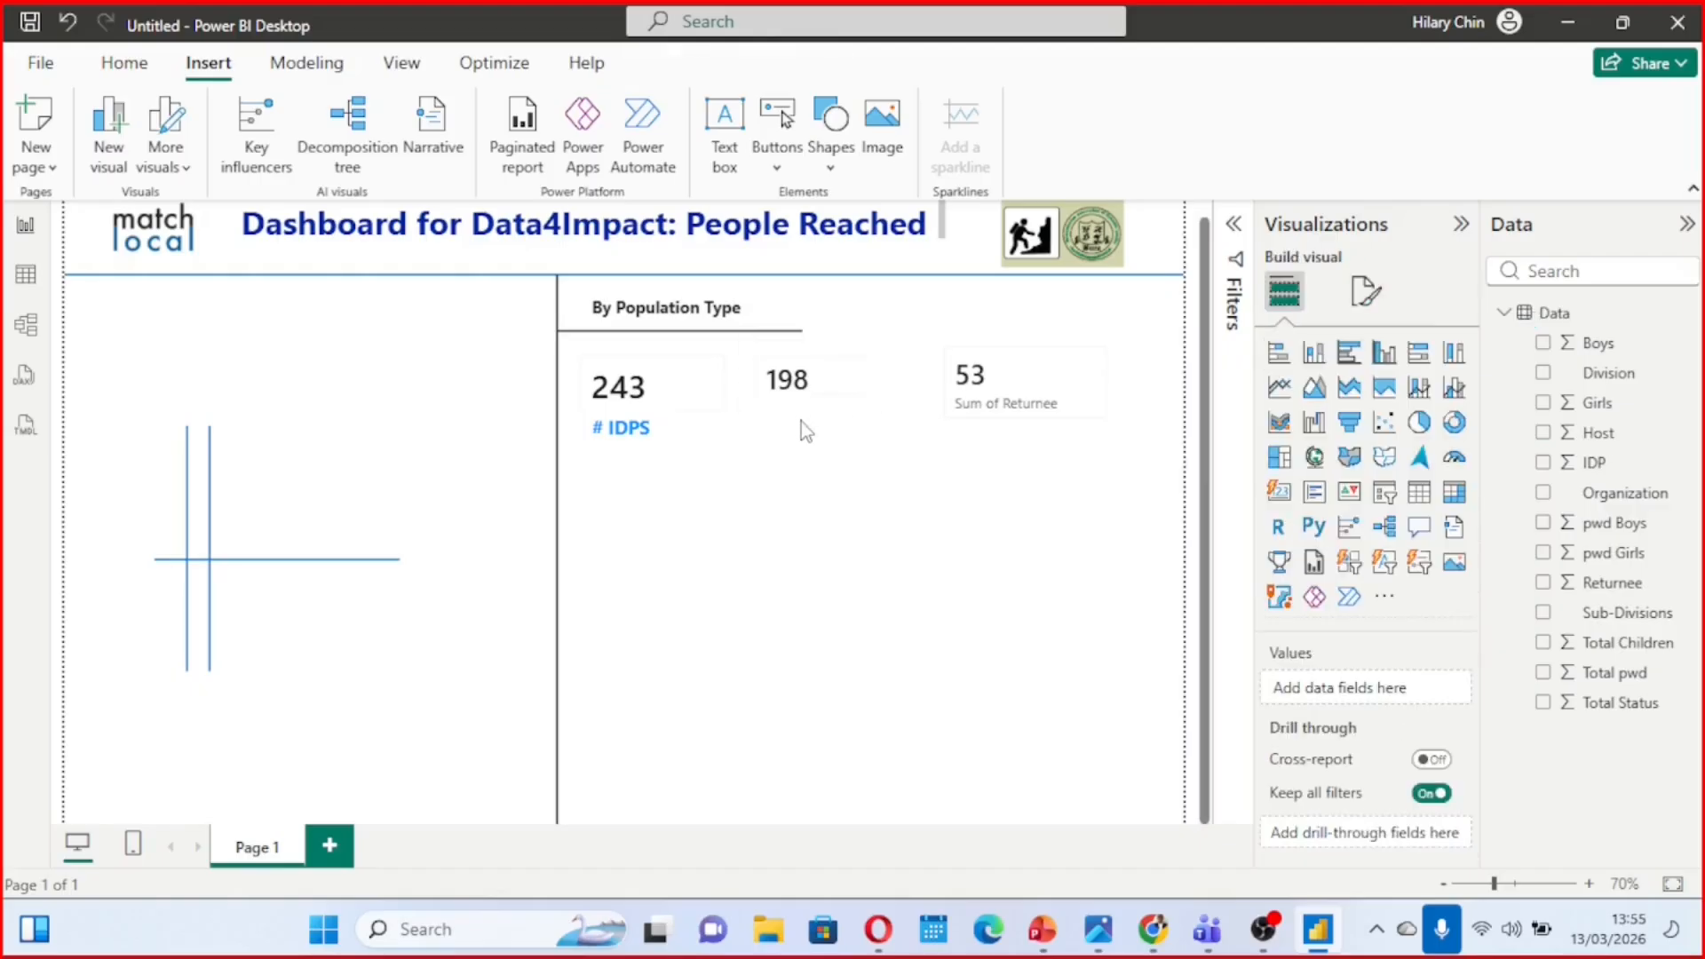
Add a small text box reading "#Host" beneath the Host card and format its text bold at font size 16
left_click(725, 170)
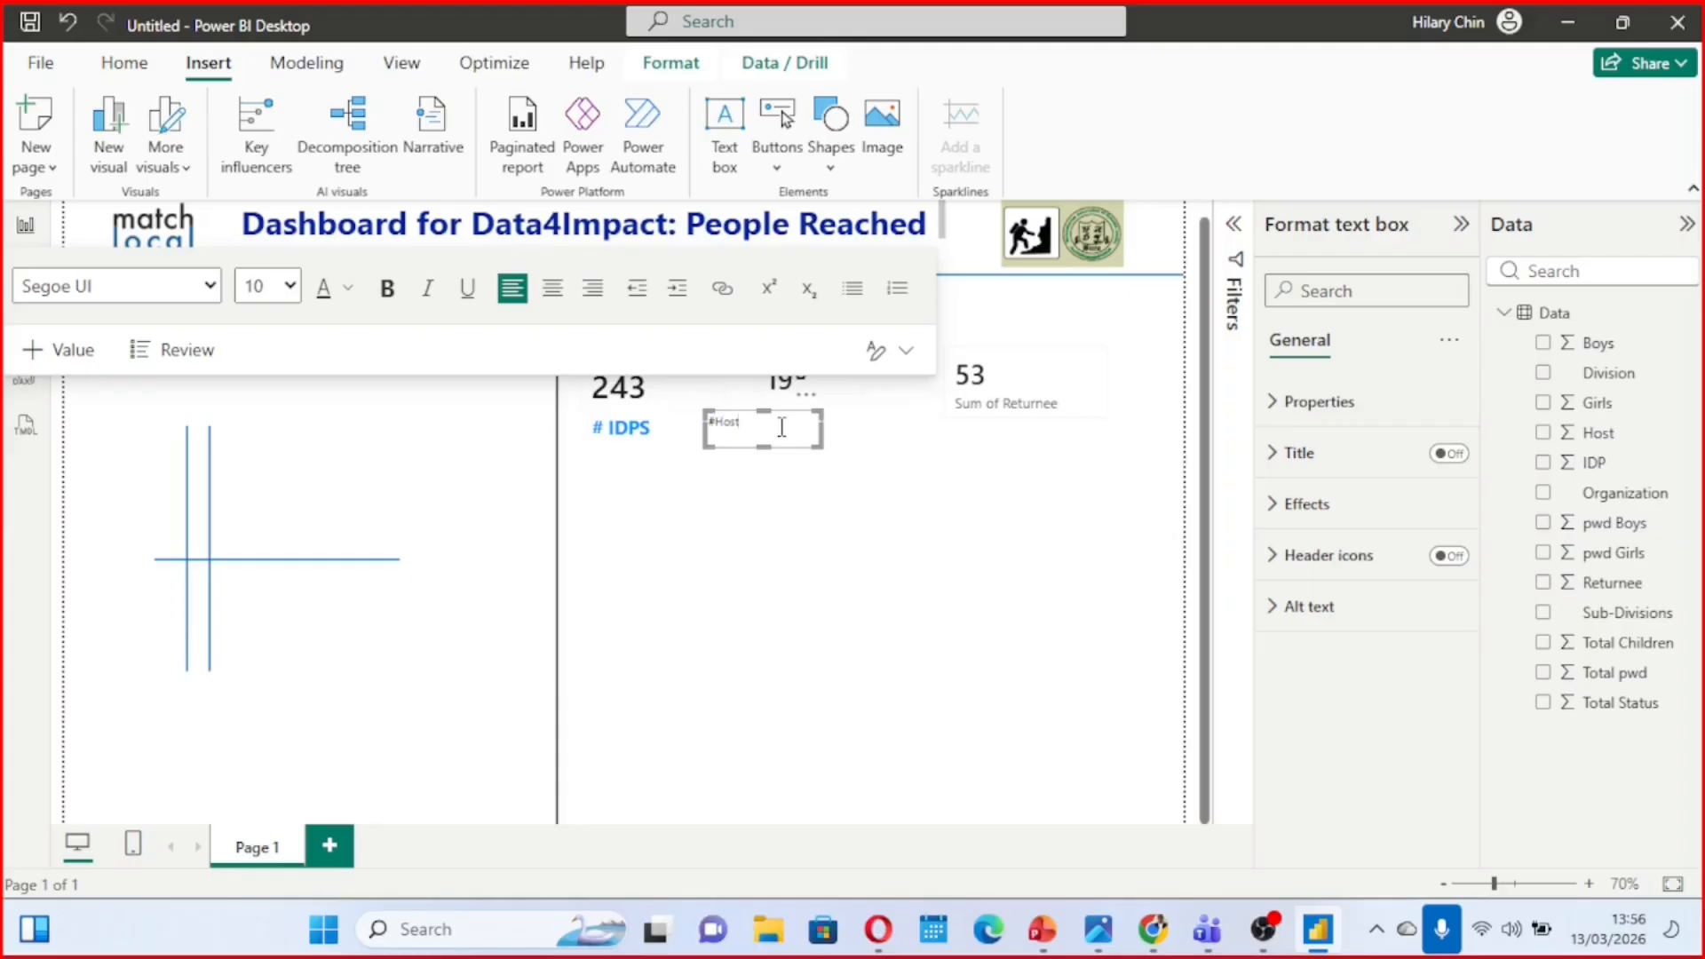
double_click(716, 422)
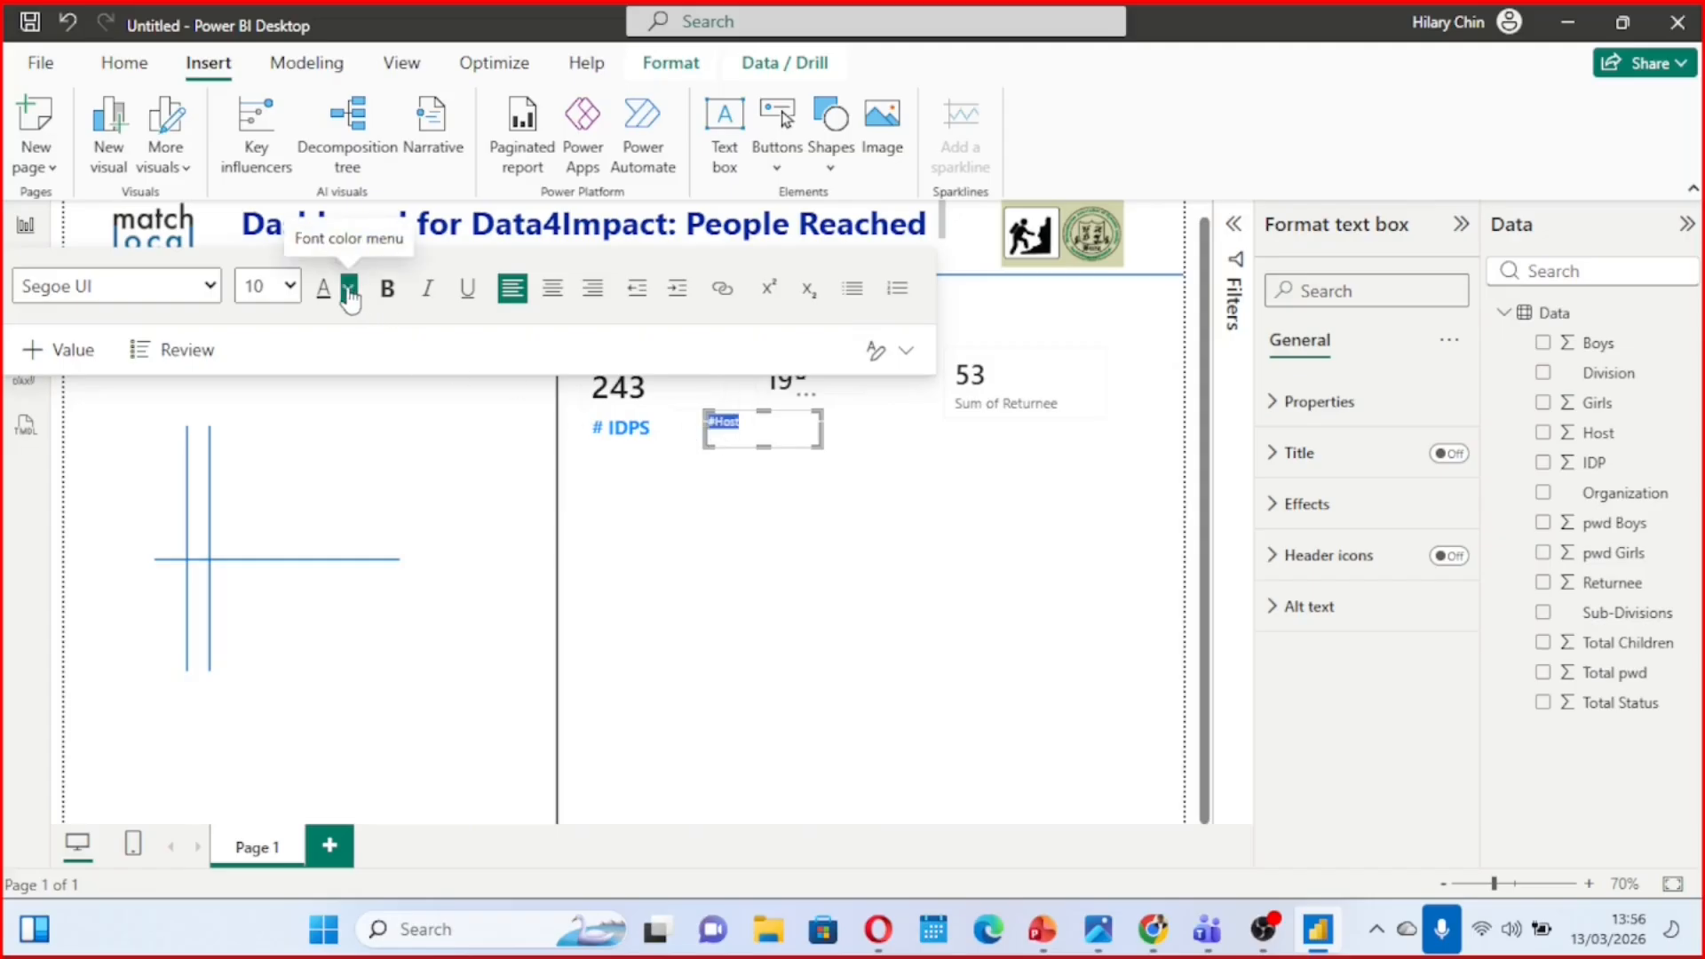
left_click(289, 286)
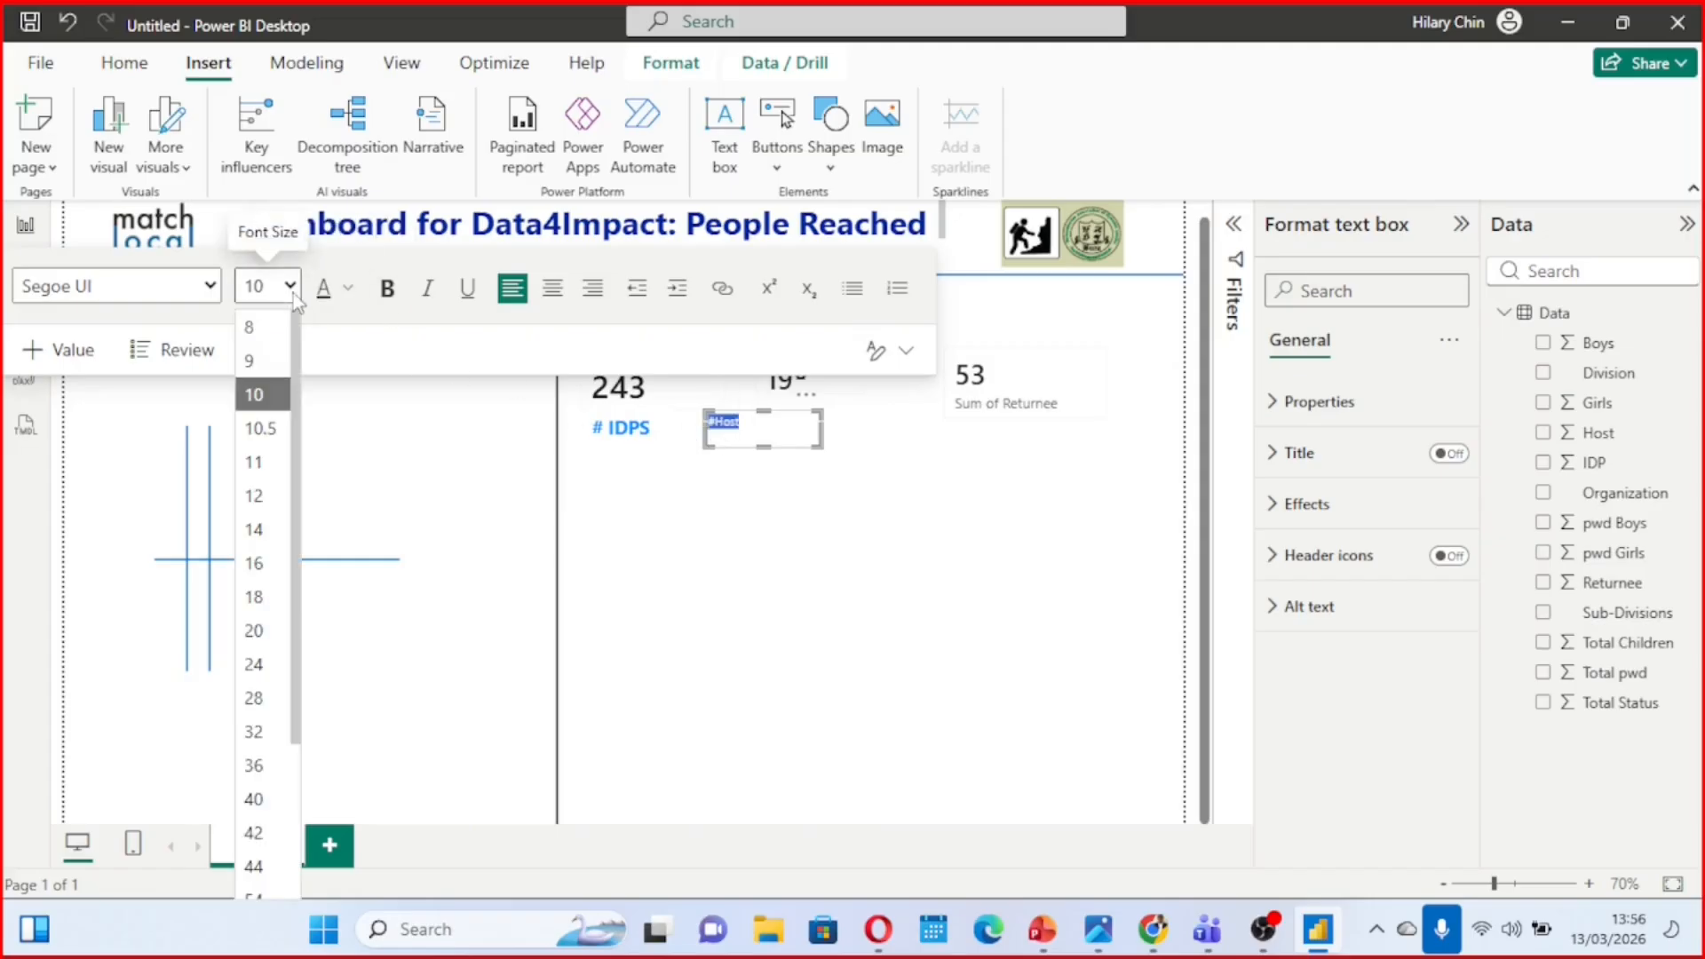
left_click(274, 573)
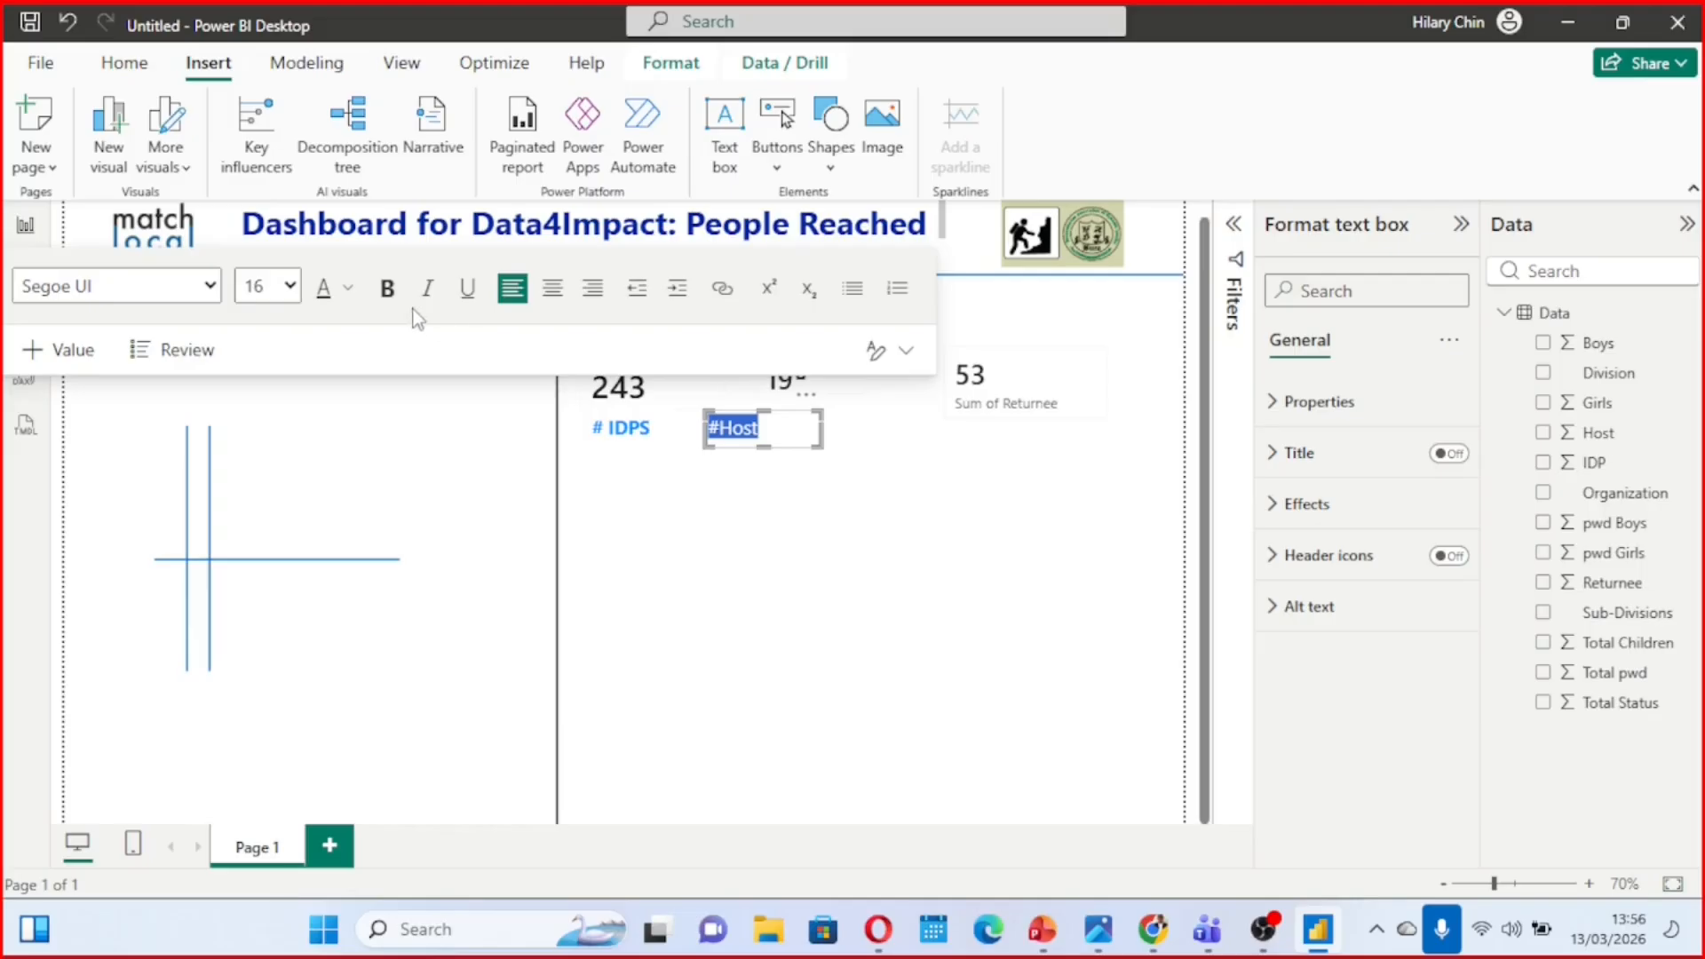
left_click(387, 288)
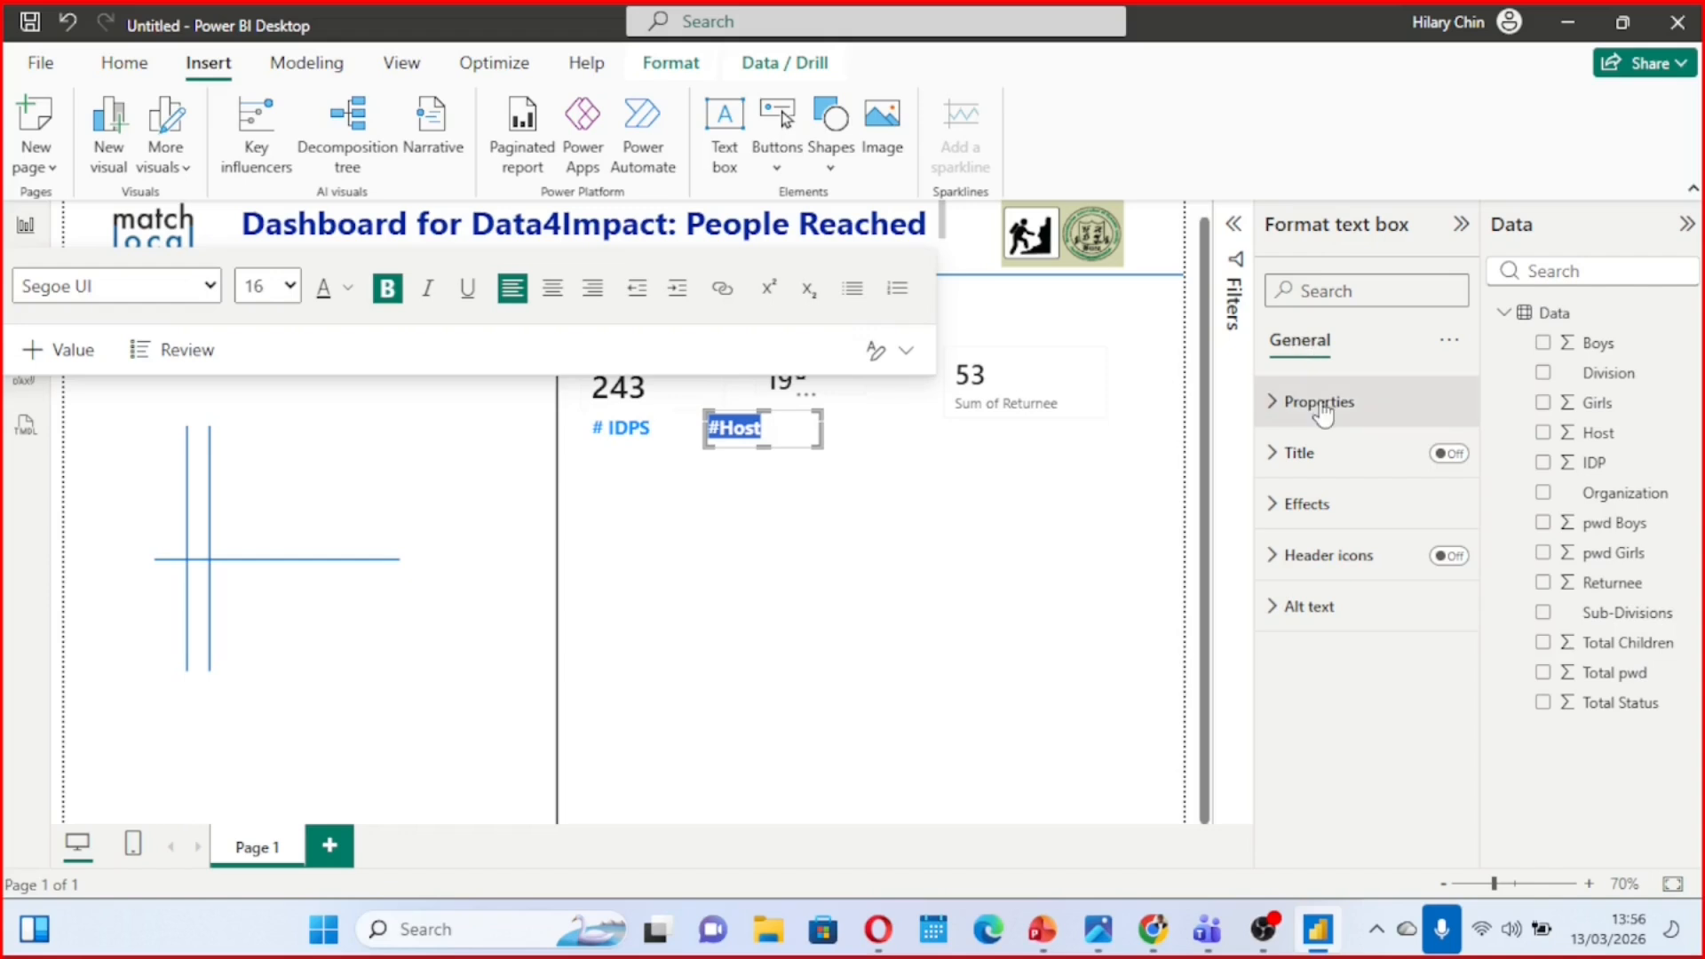
left_click(886, 483)
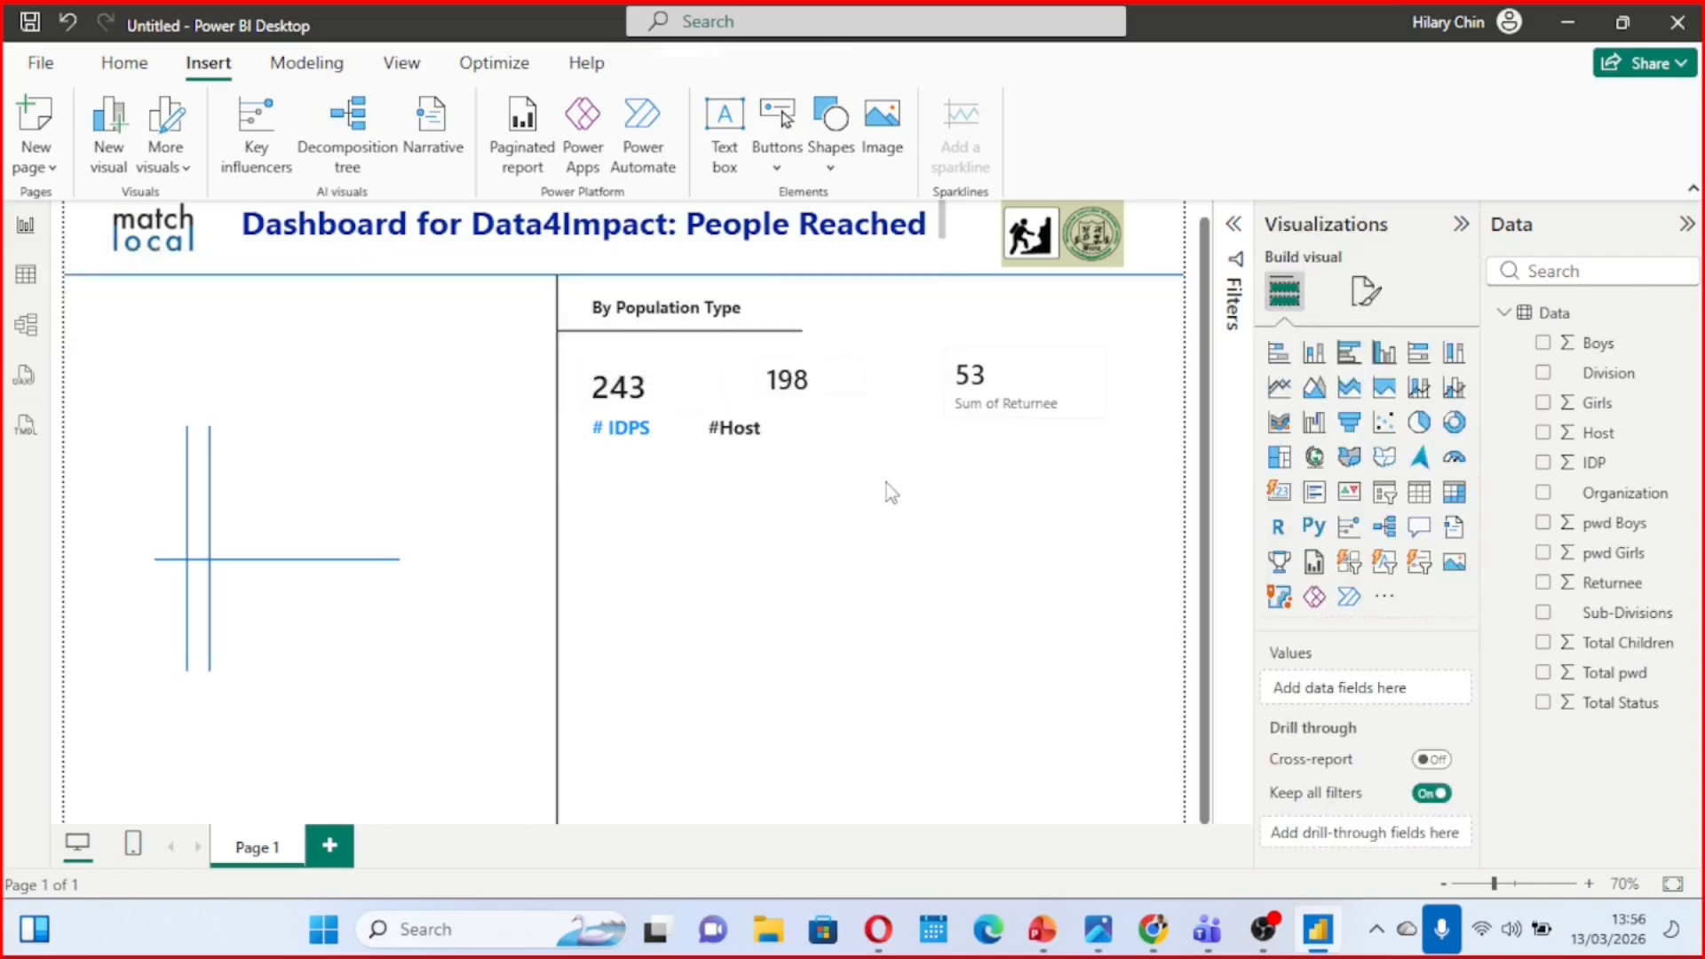
Color the "#Host" caption text bright blue #118DFF to match the "# IDPS" caption
left_click(787, 431)
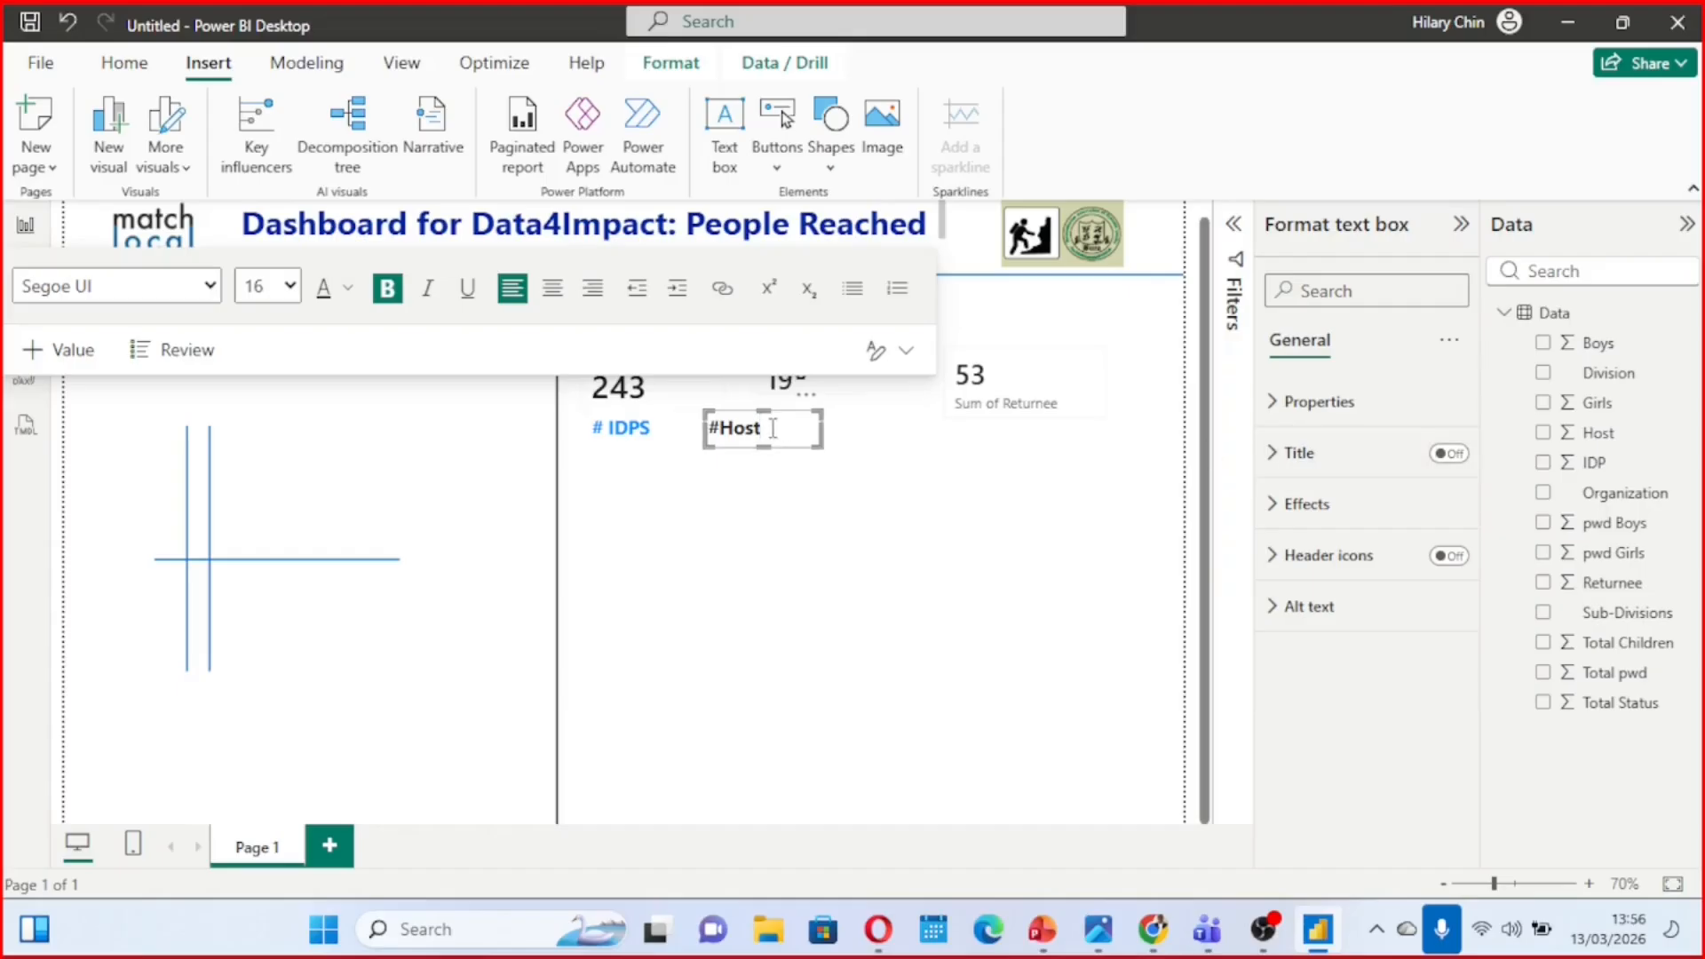
left_click_drag(772, 427, 701, 433)
left_click(347, 288)
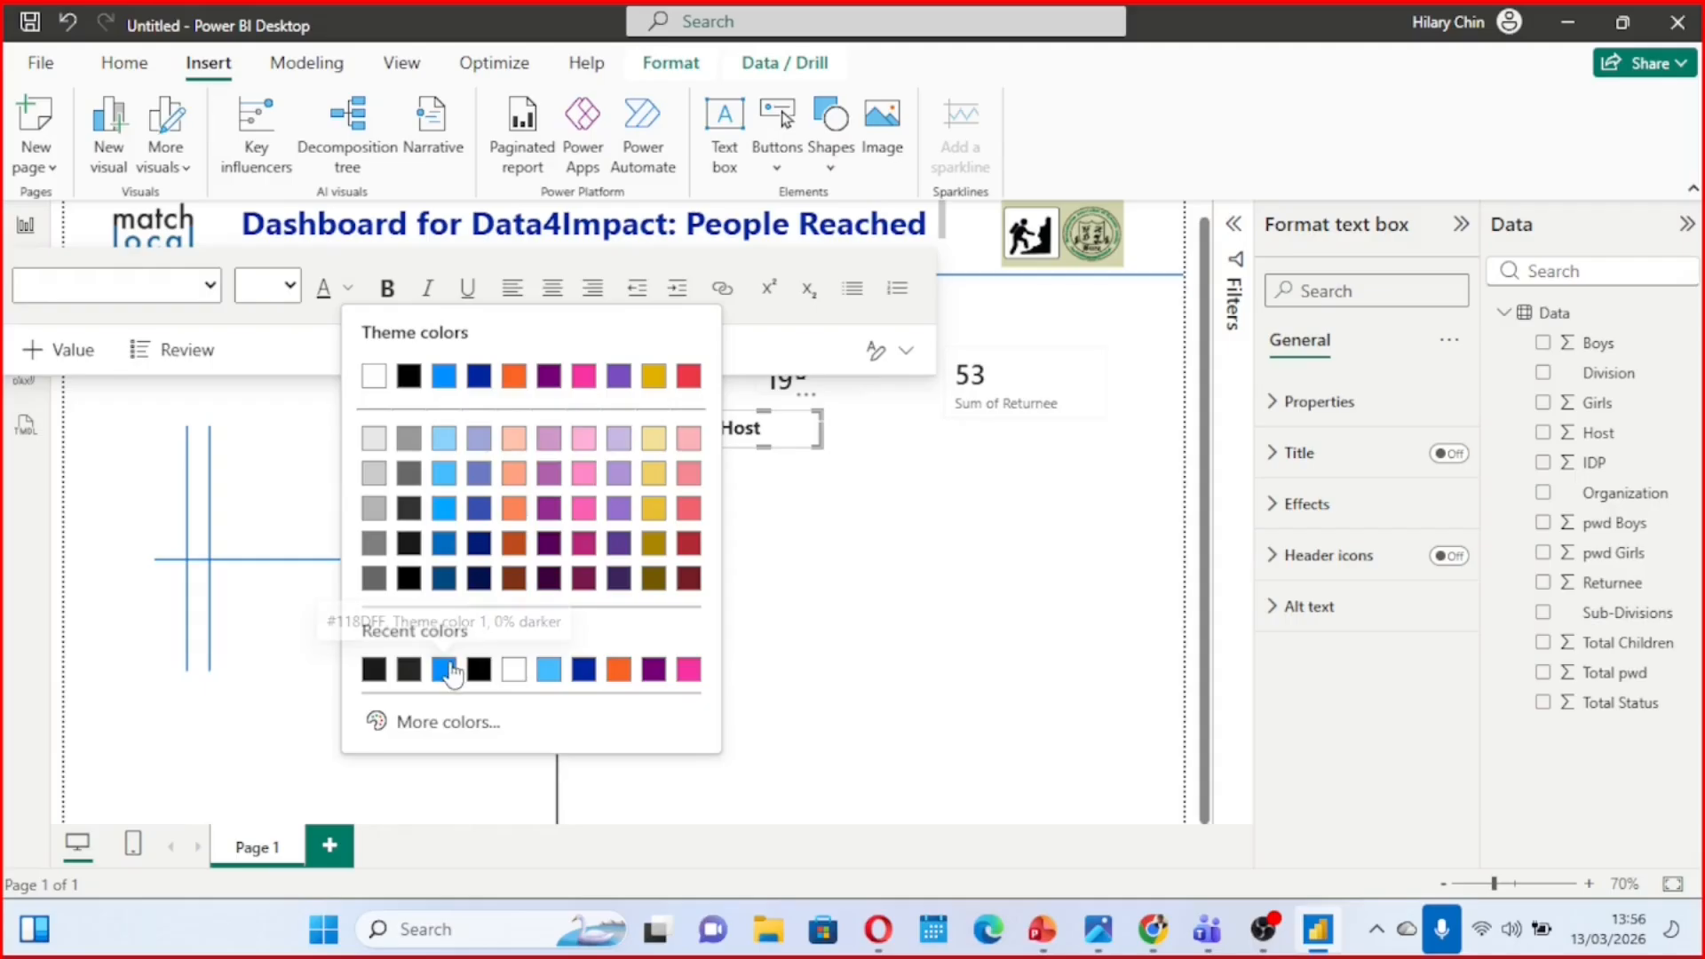
left_click(448, 668)
left_click(801, 476)
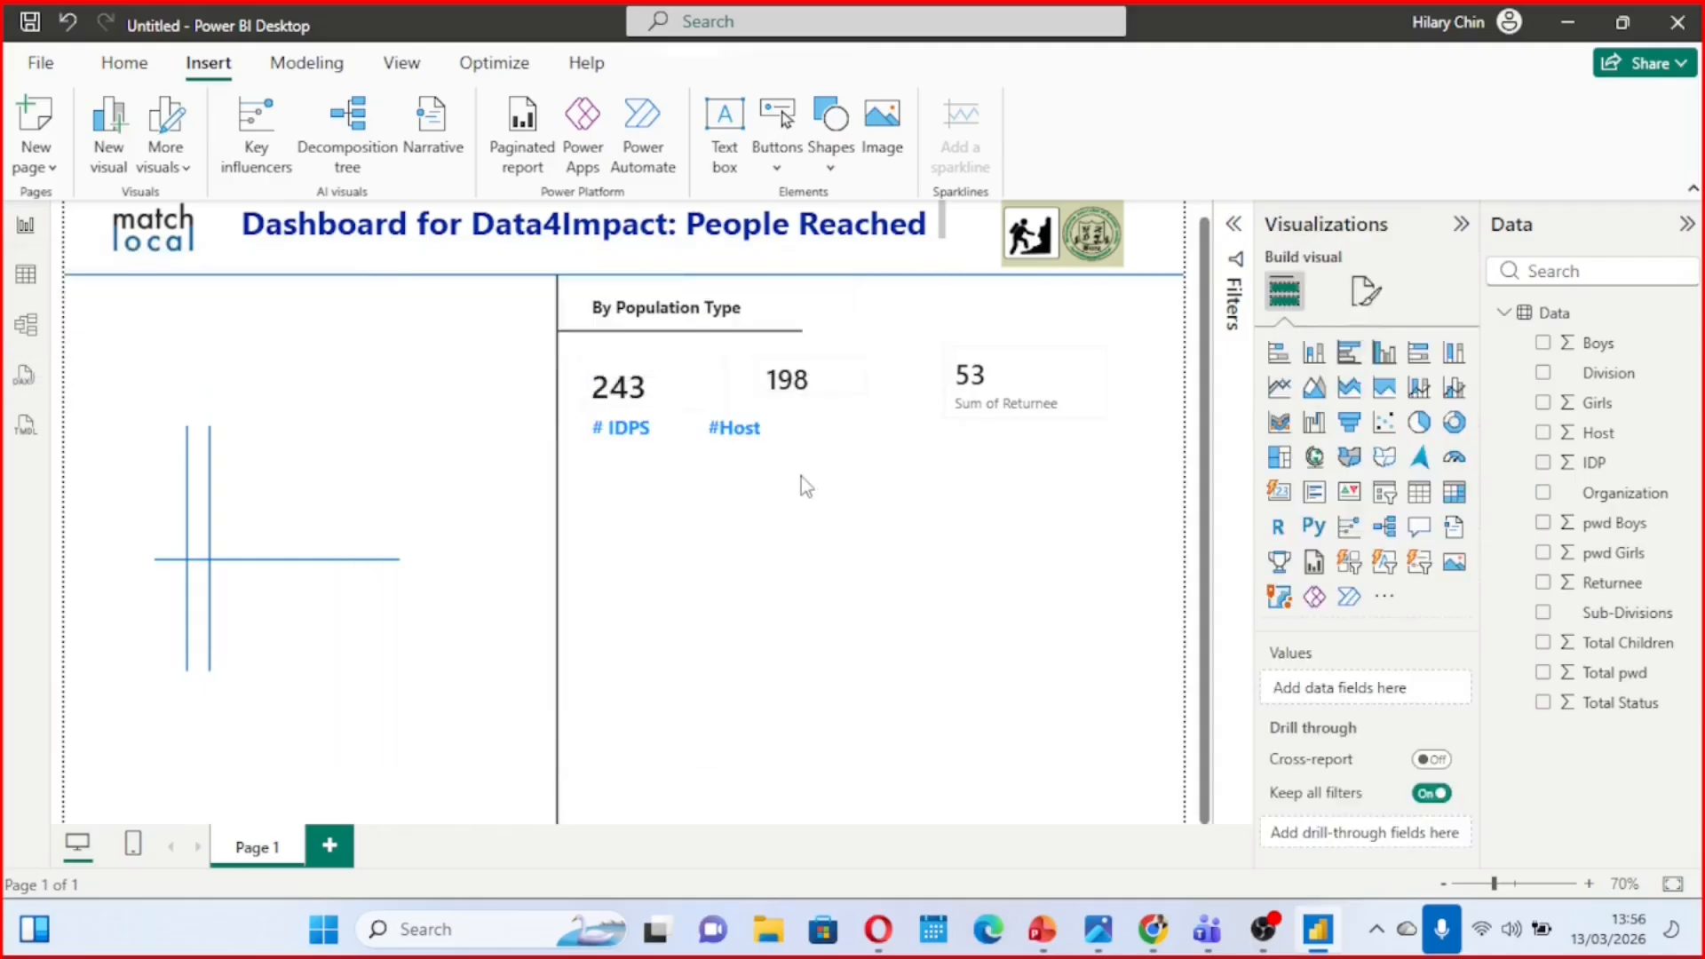
Pull the "#Host" text box's left edge in line with the Host card's left edge and narrow the card slightly
left_click(788, 428)
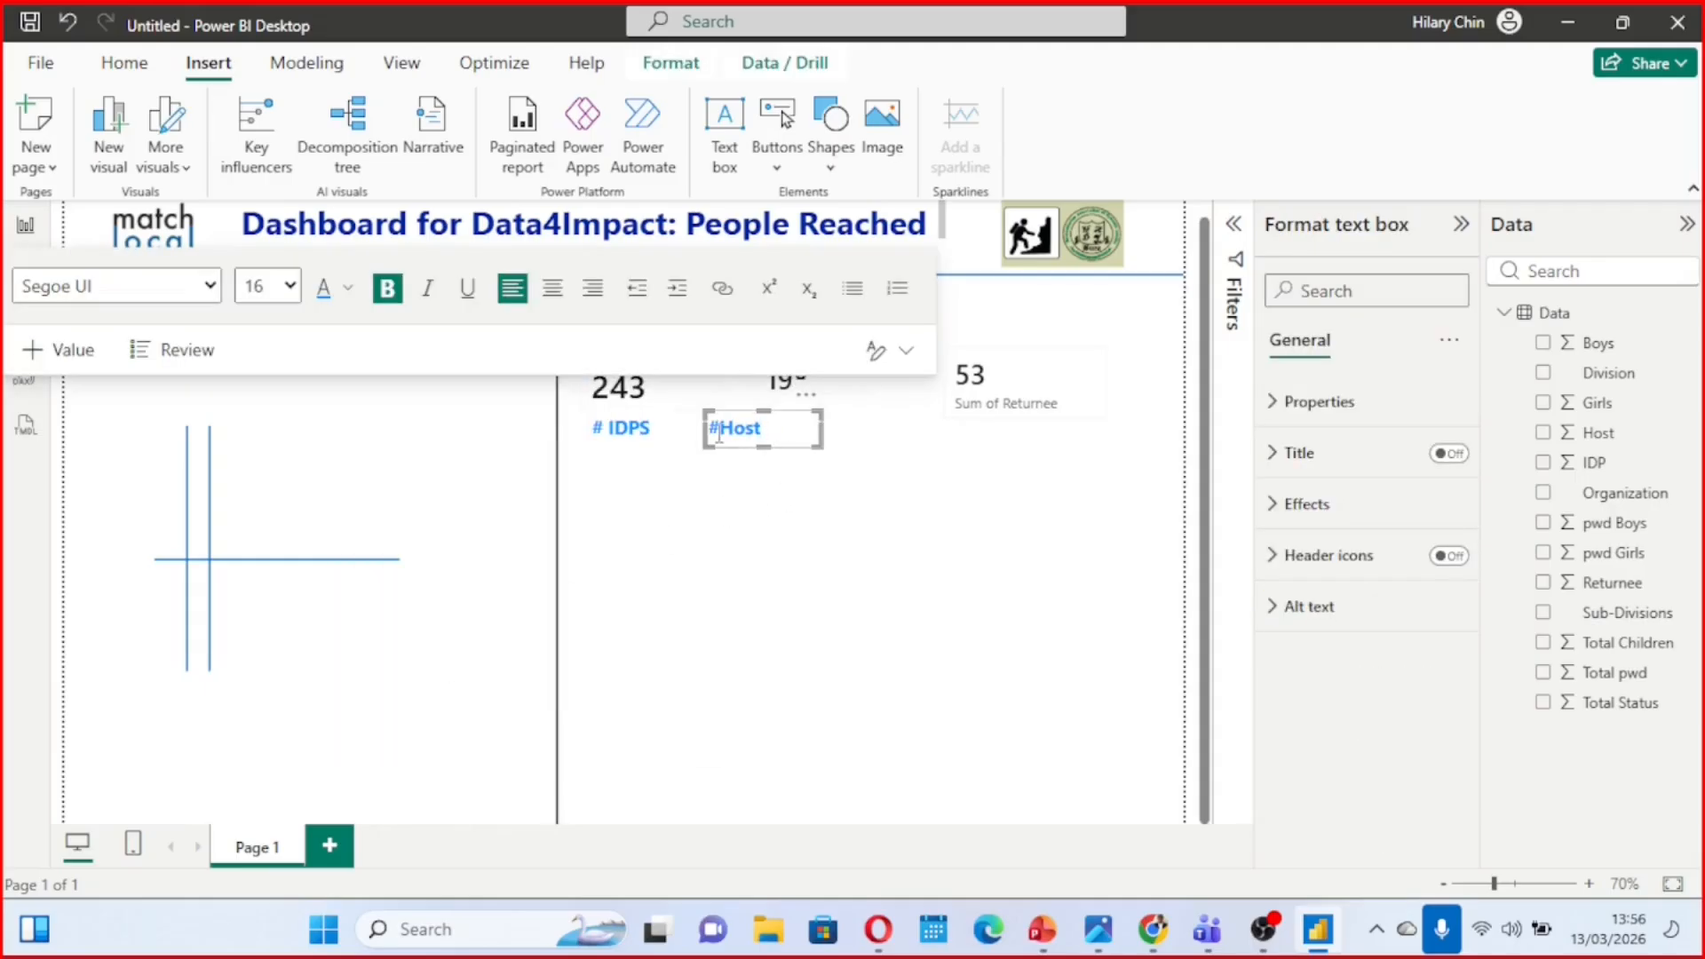
left_click_drag(704, 429, 745, 437)
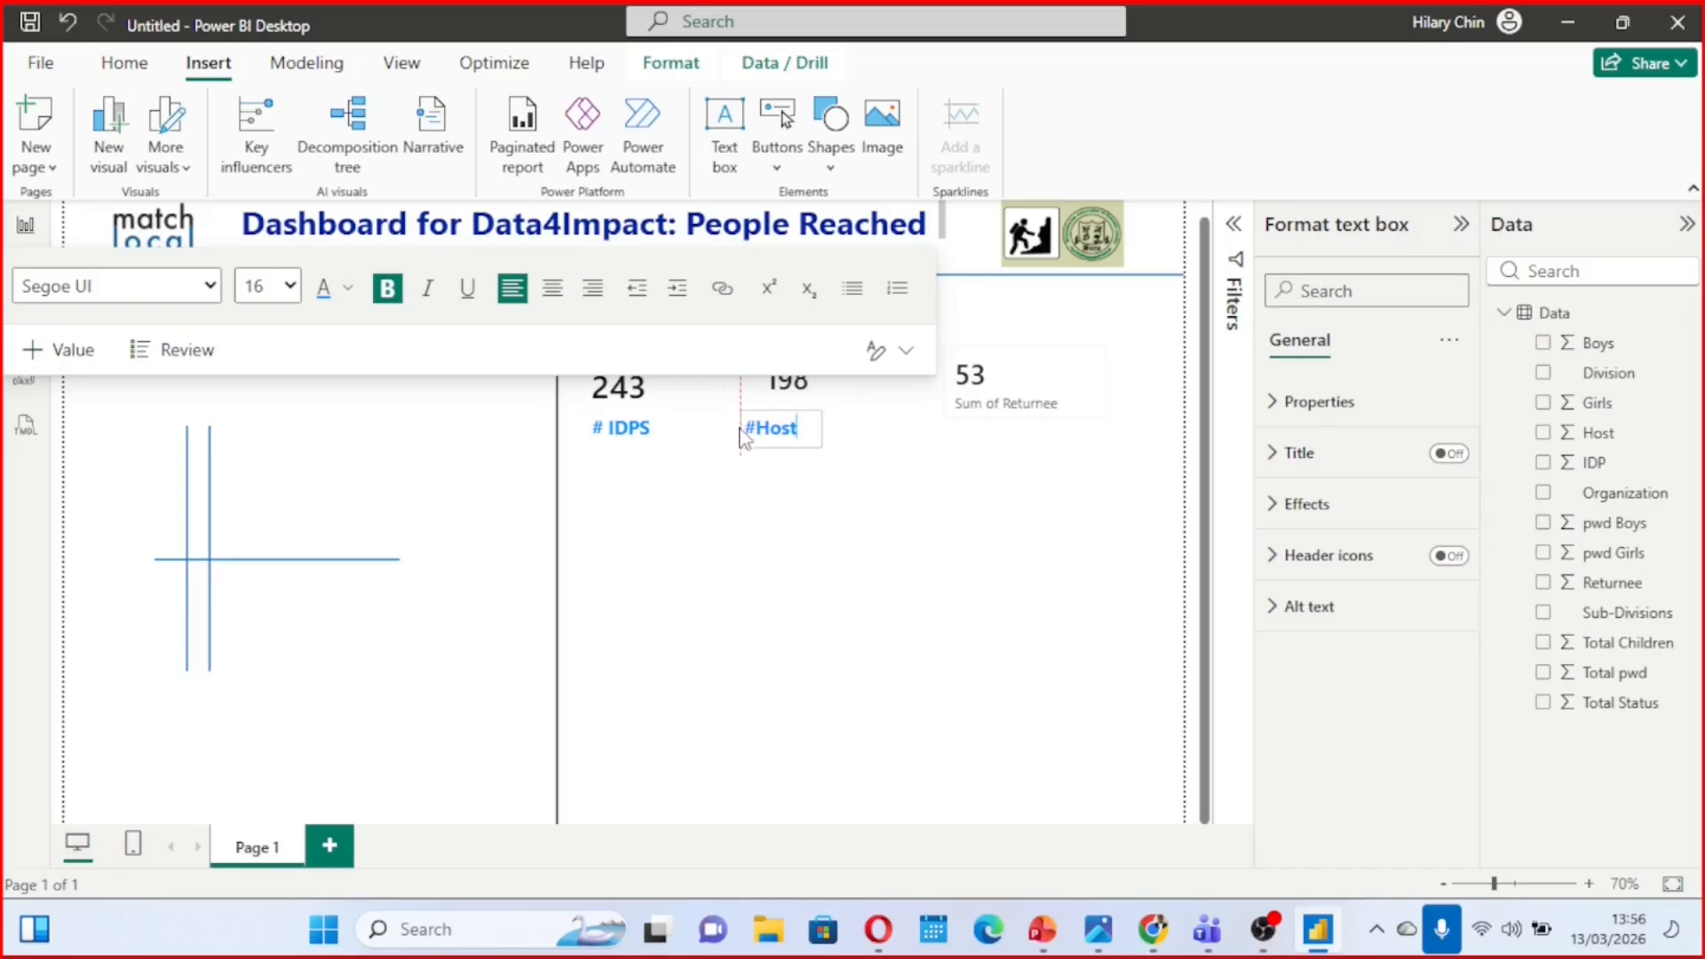
left_click(874, 439)
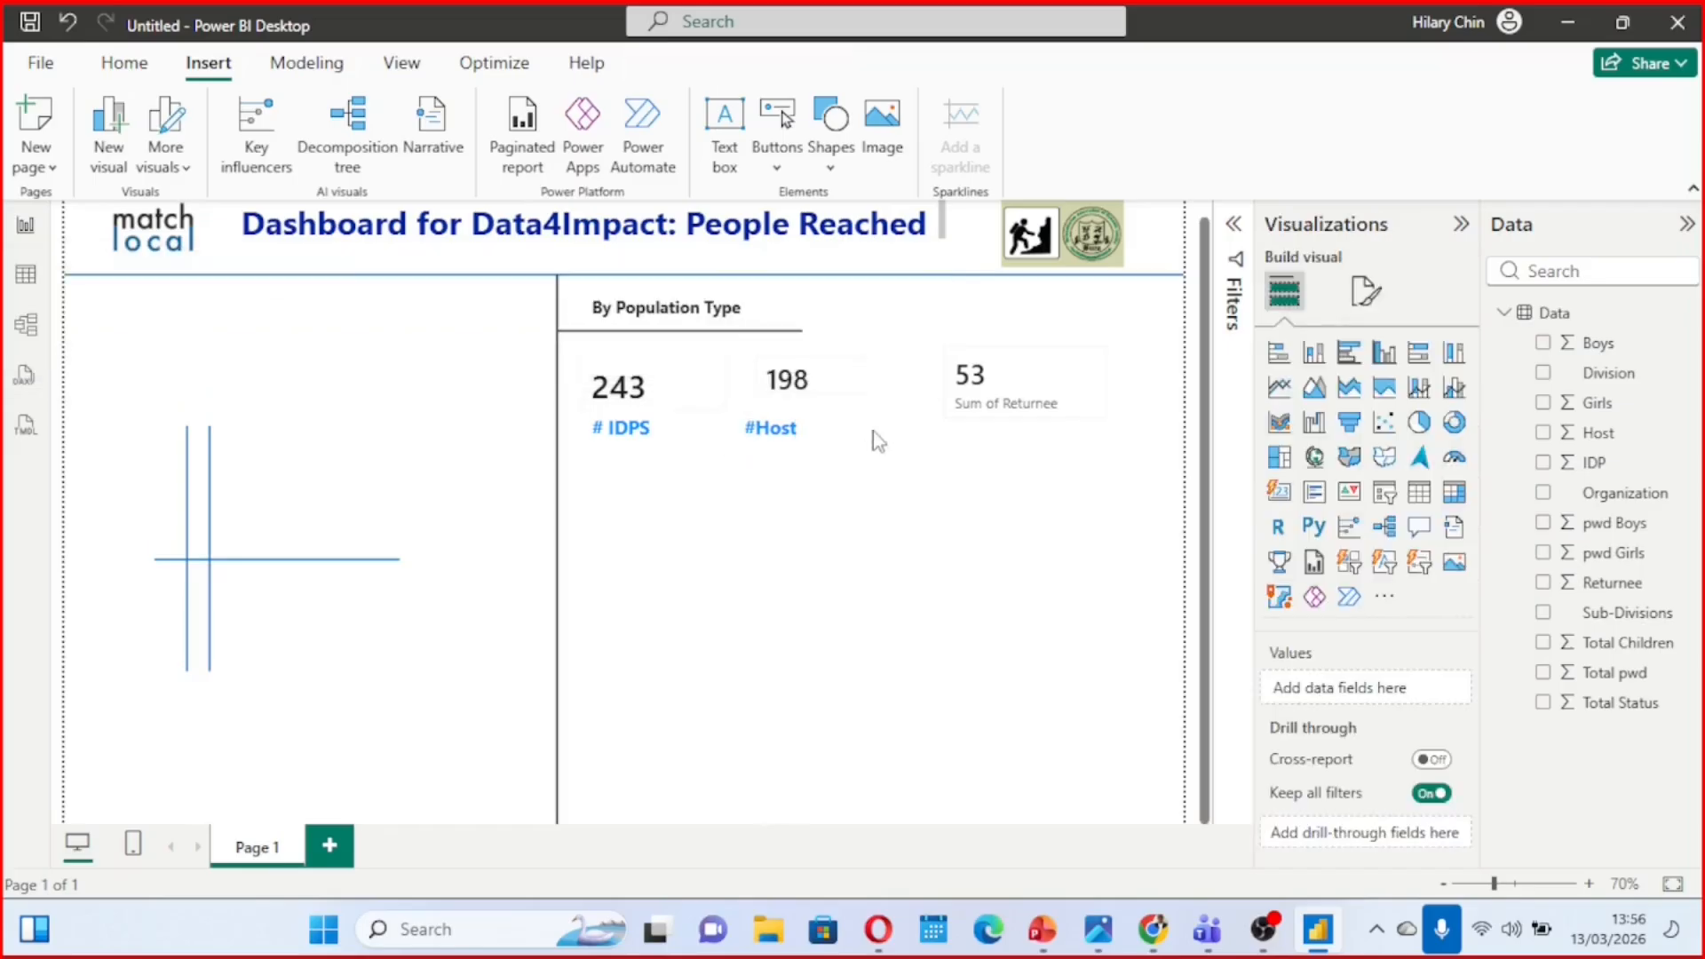
left_click(818, 377)
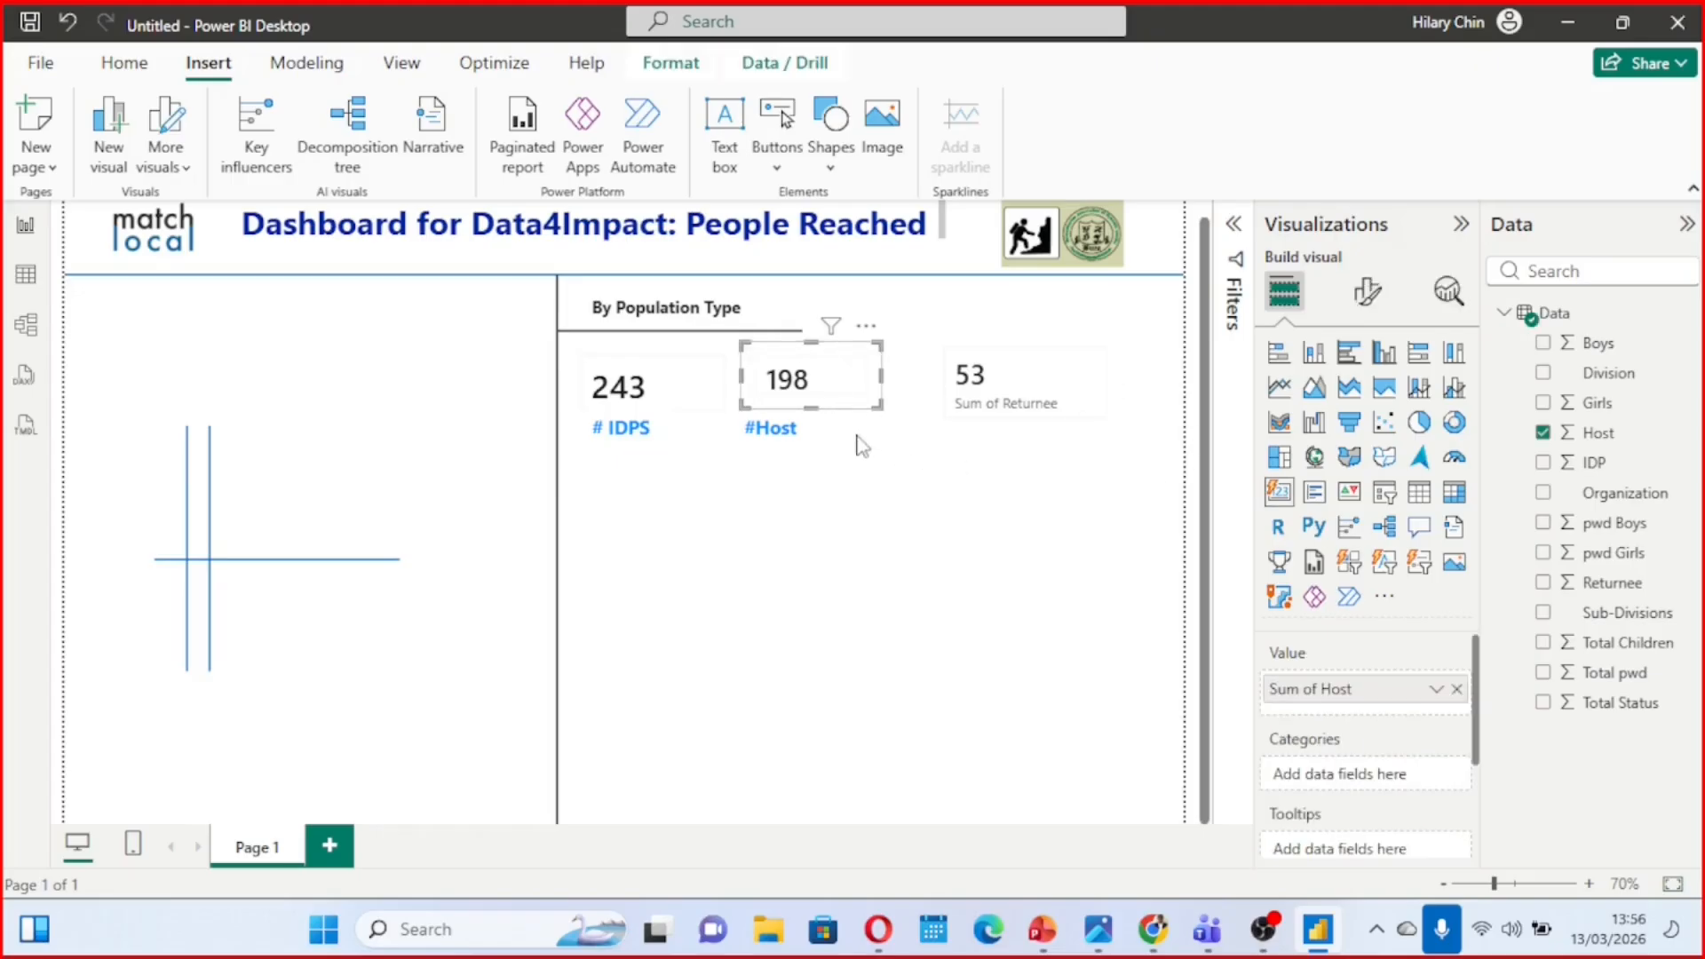
left_click_drag(879, 406, 866, 407)
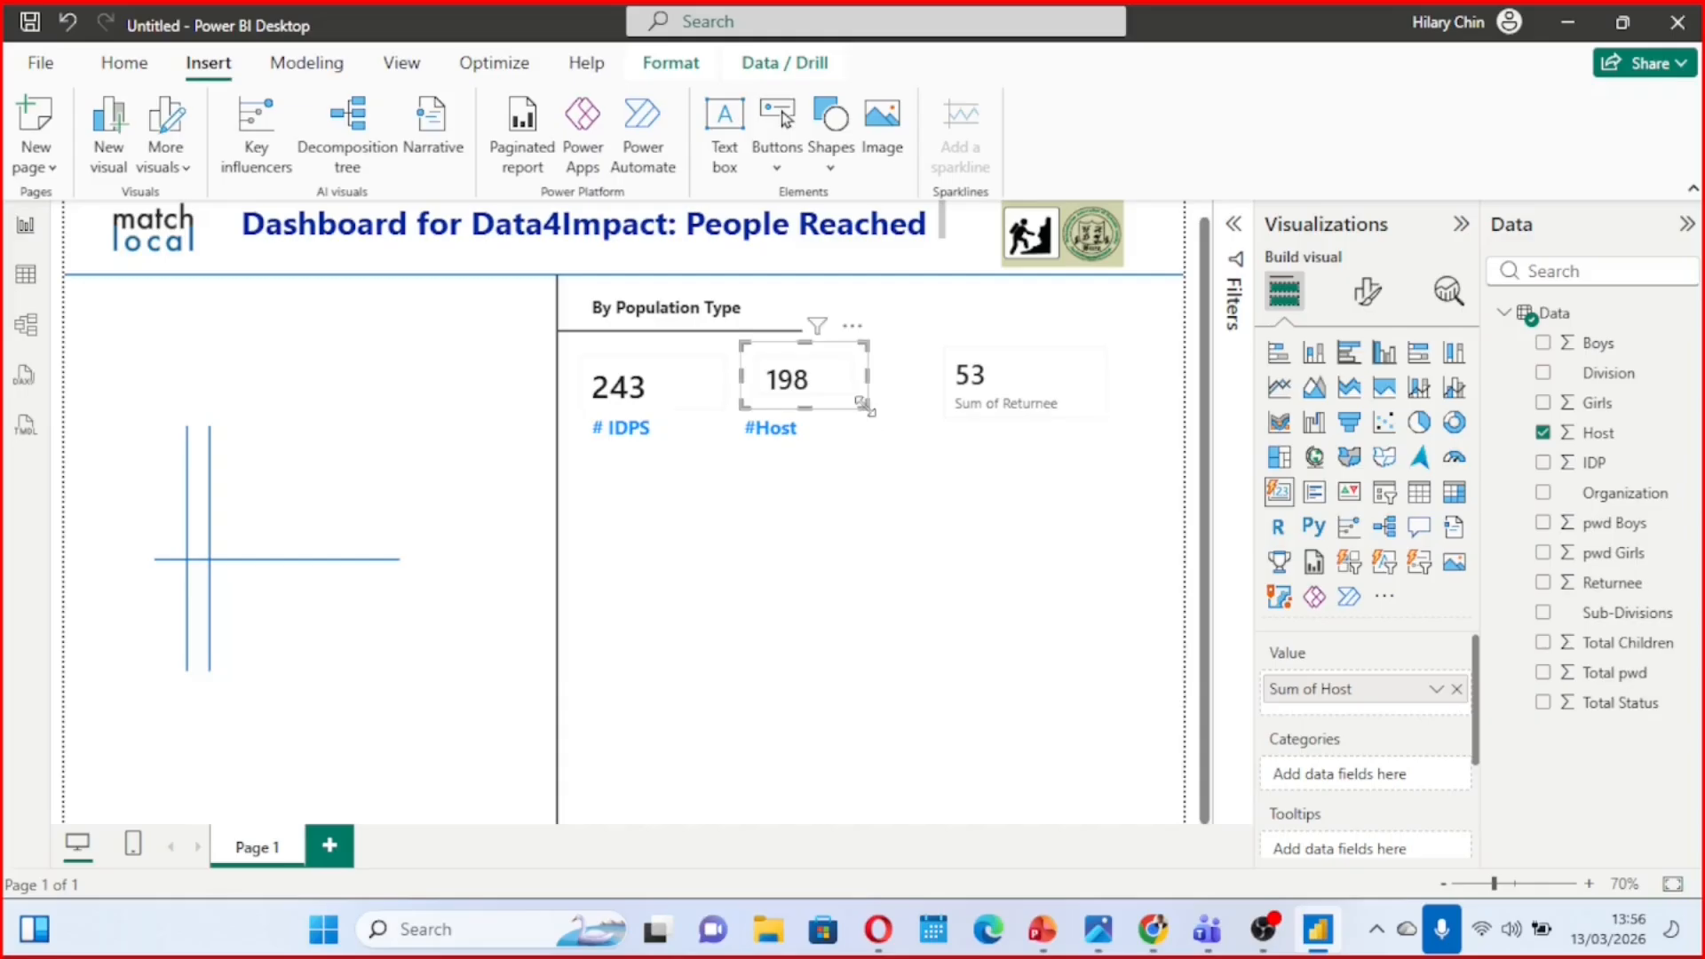
Toggle bold formatting on the Host card's callout value
left_click(1363, 300)
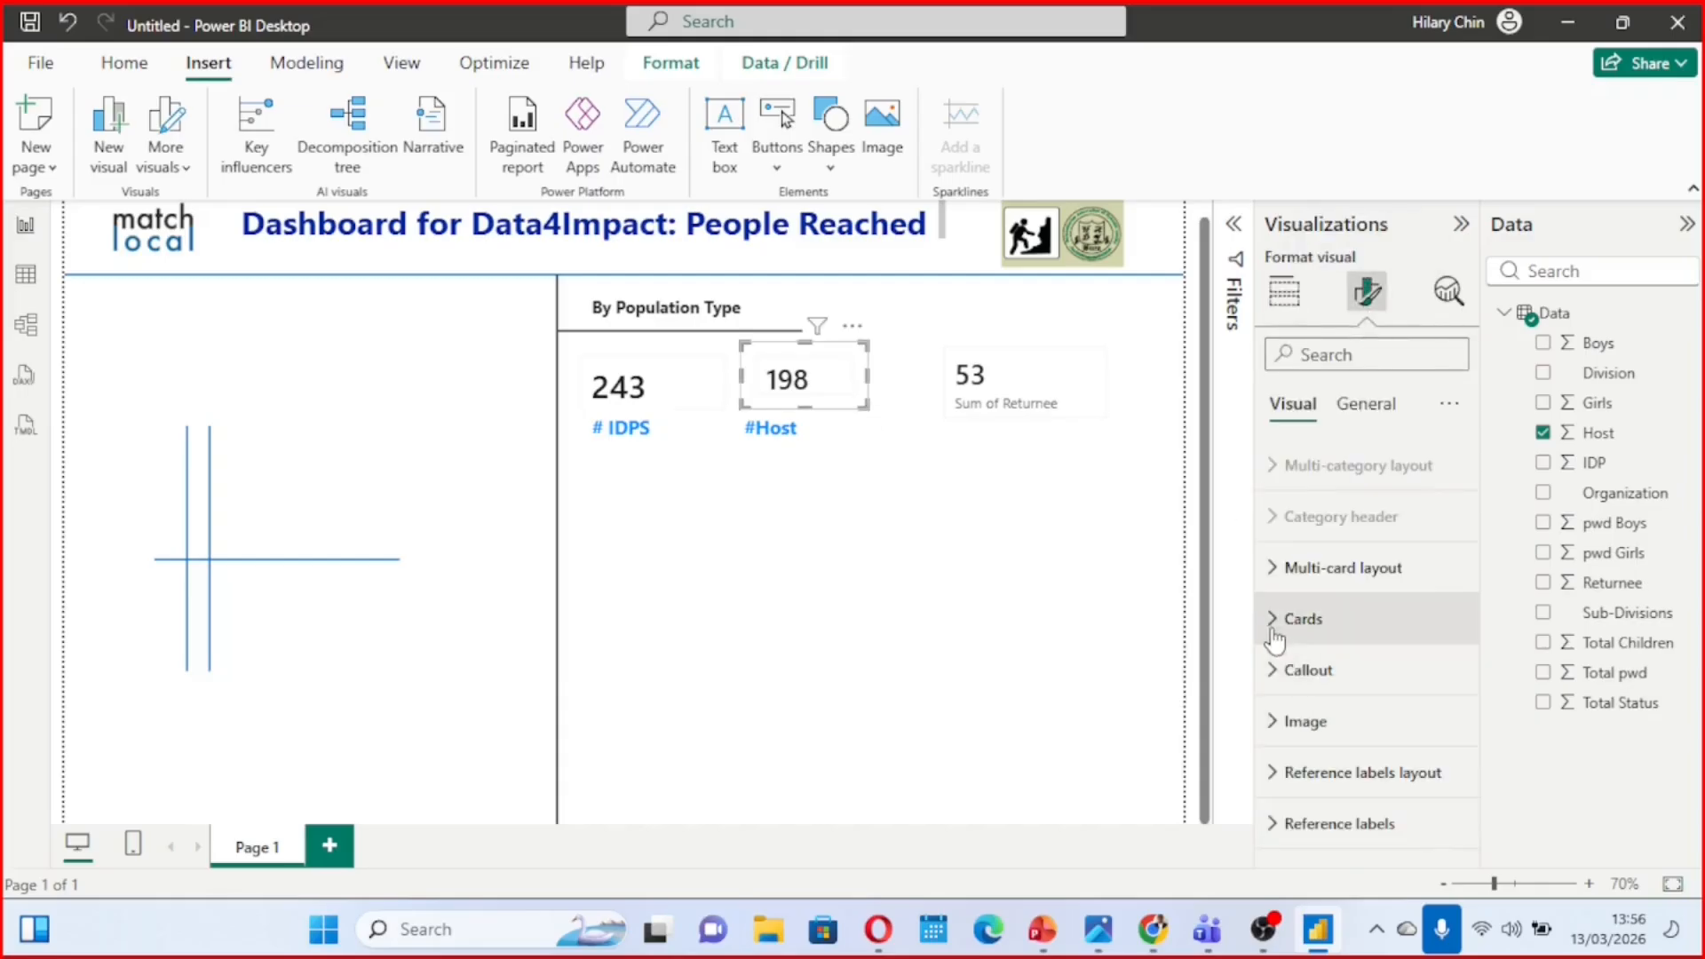
left_click(1279, 670)
scroll(1279, 683, "down", 5)
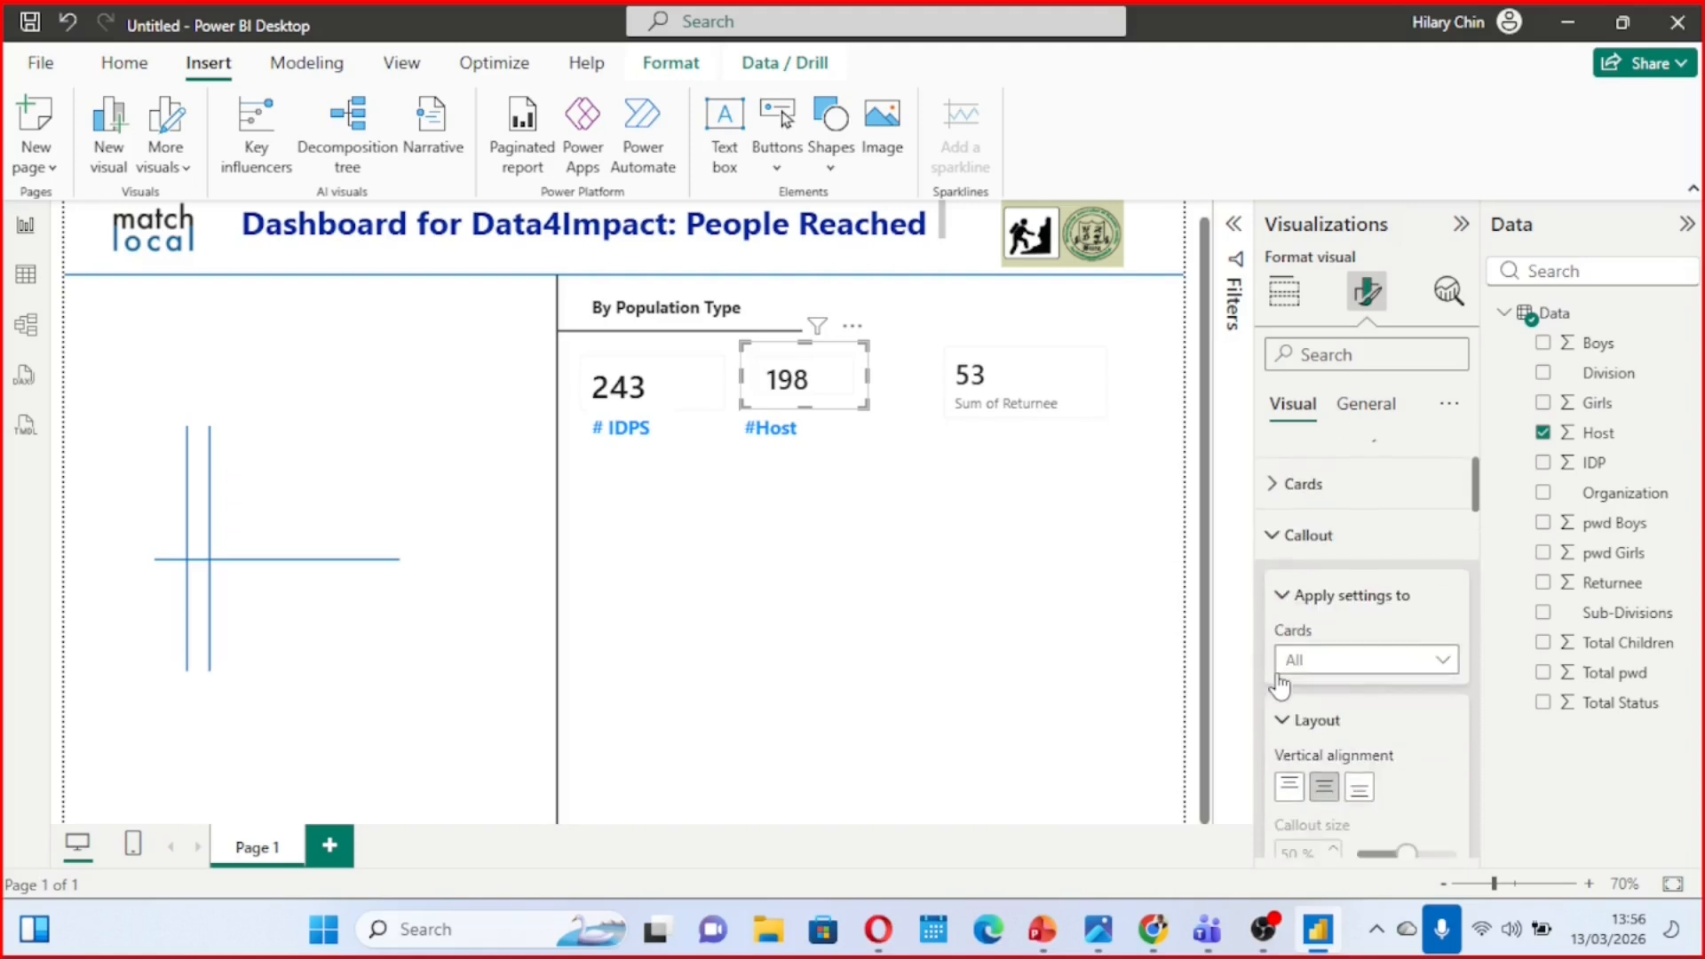
scroll(1276, 674, "down", 3)
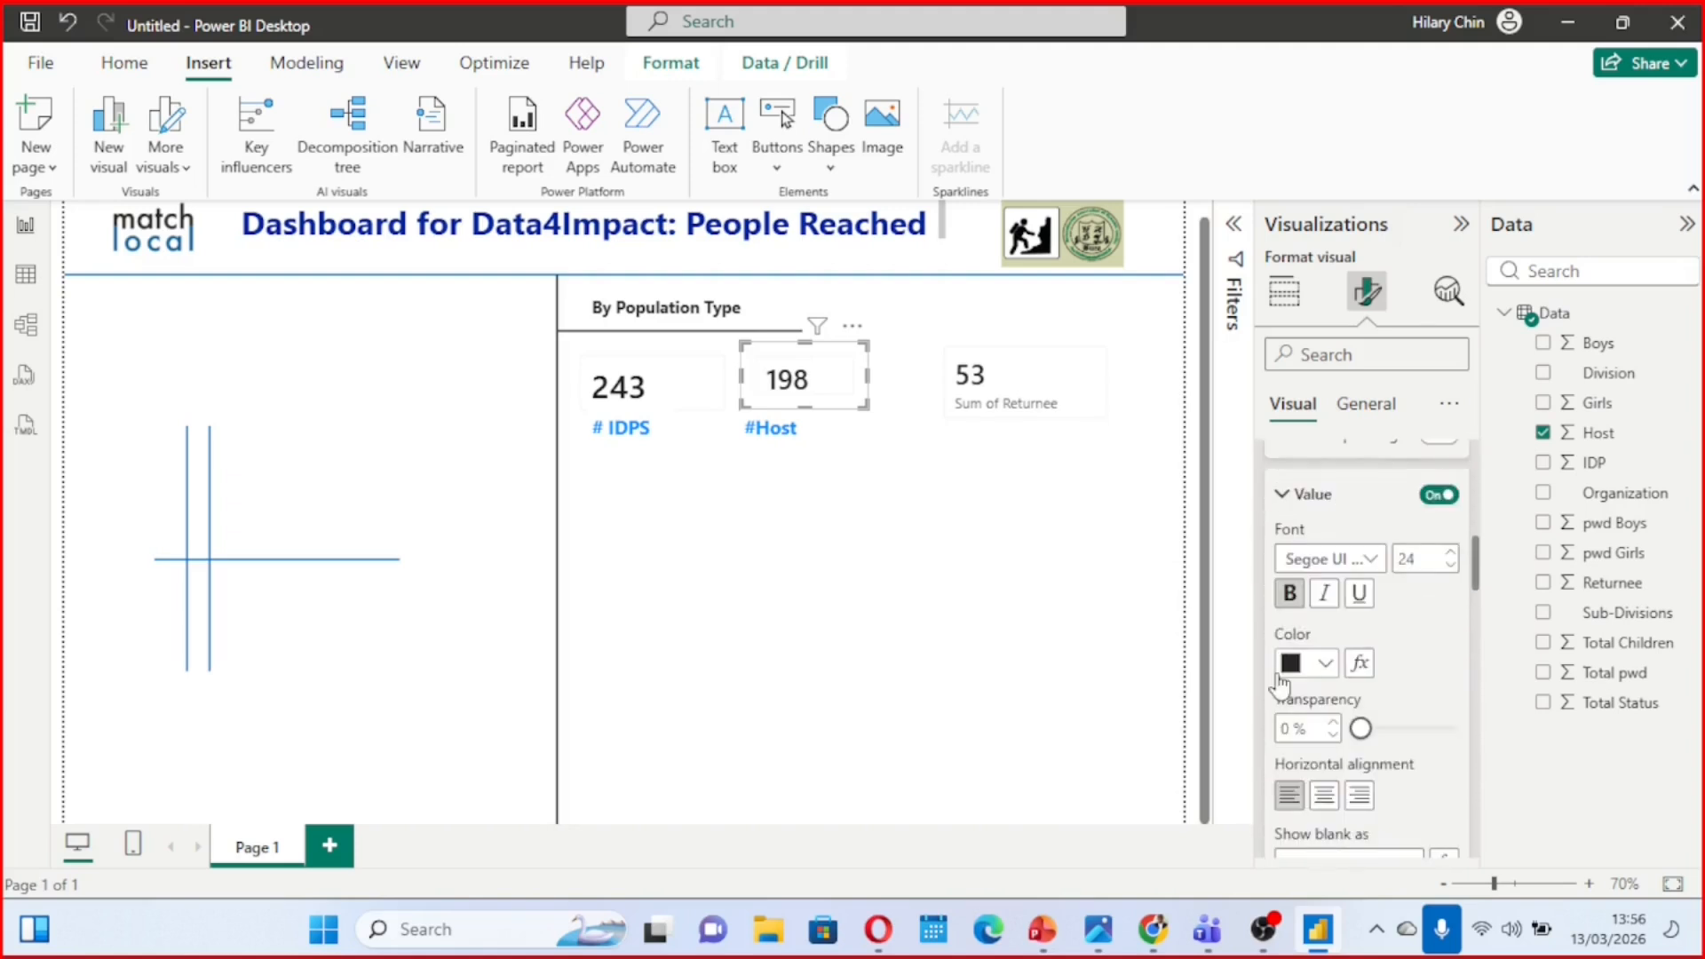
left_click(1295, 593)
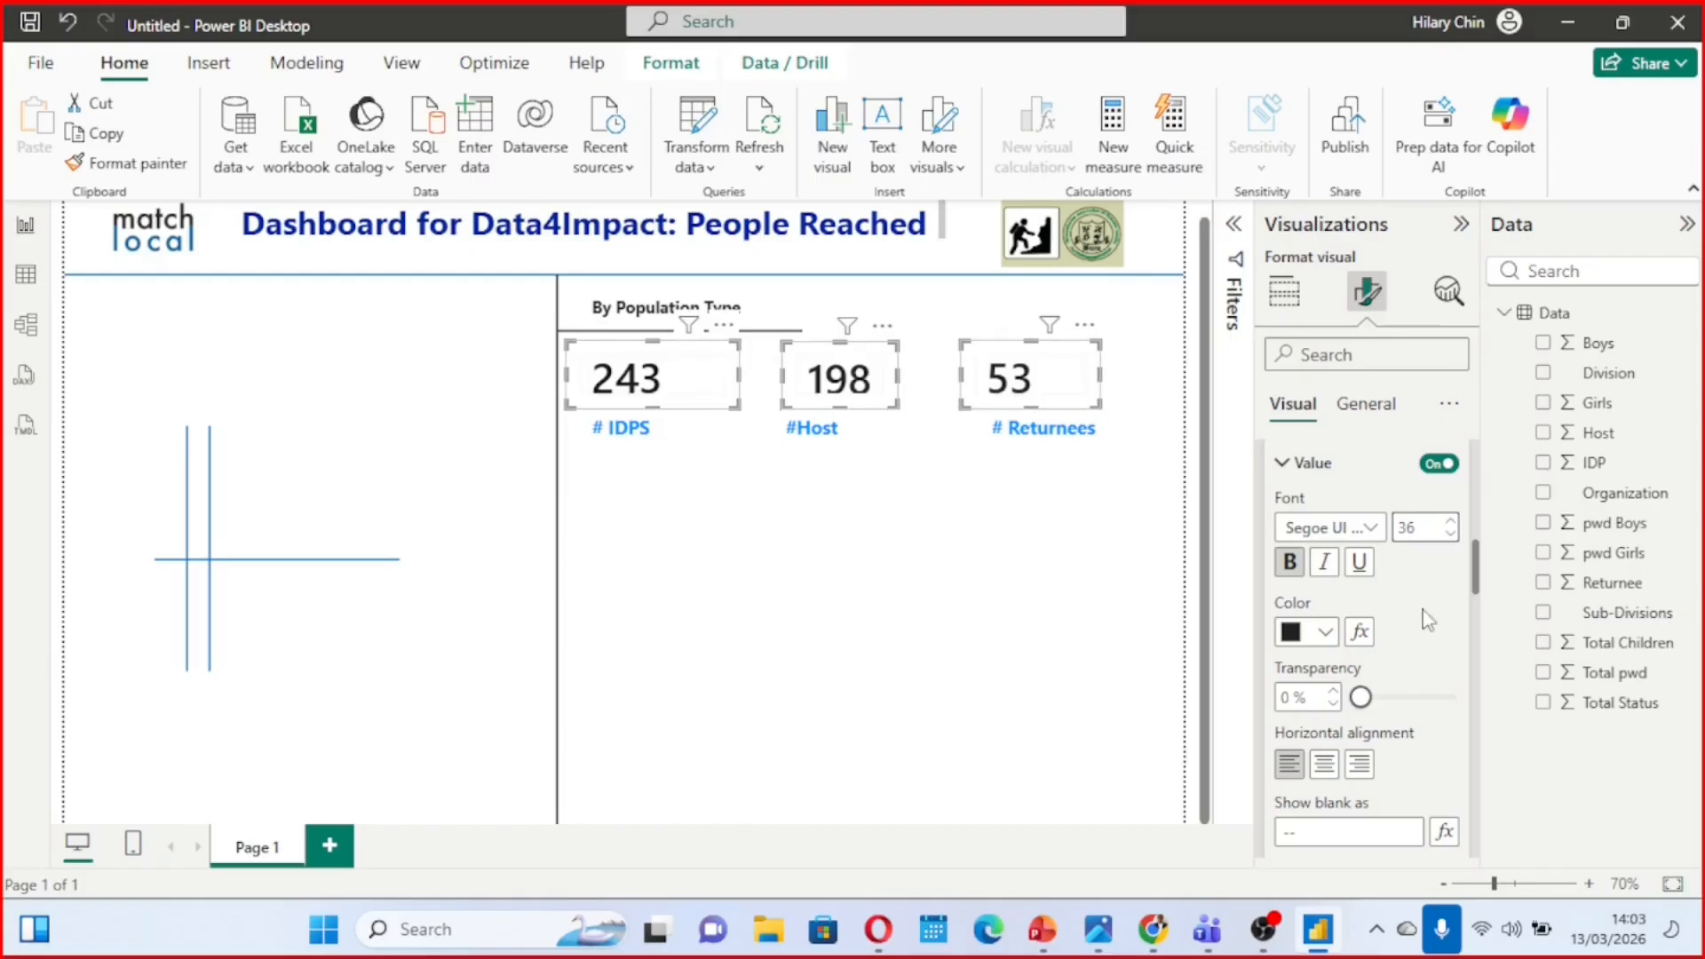
Set the callout value font size of the IDP, Host and Returnee cards together to 30
left_click(1452, 524)
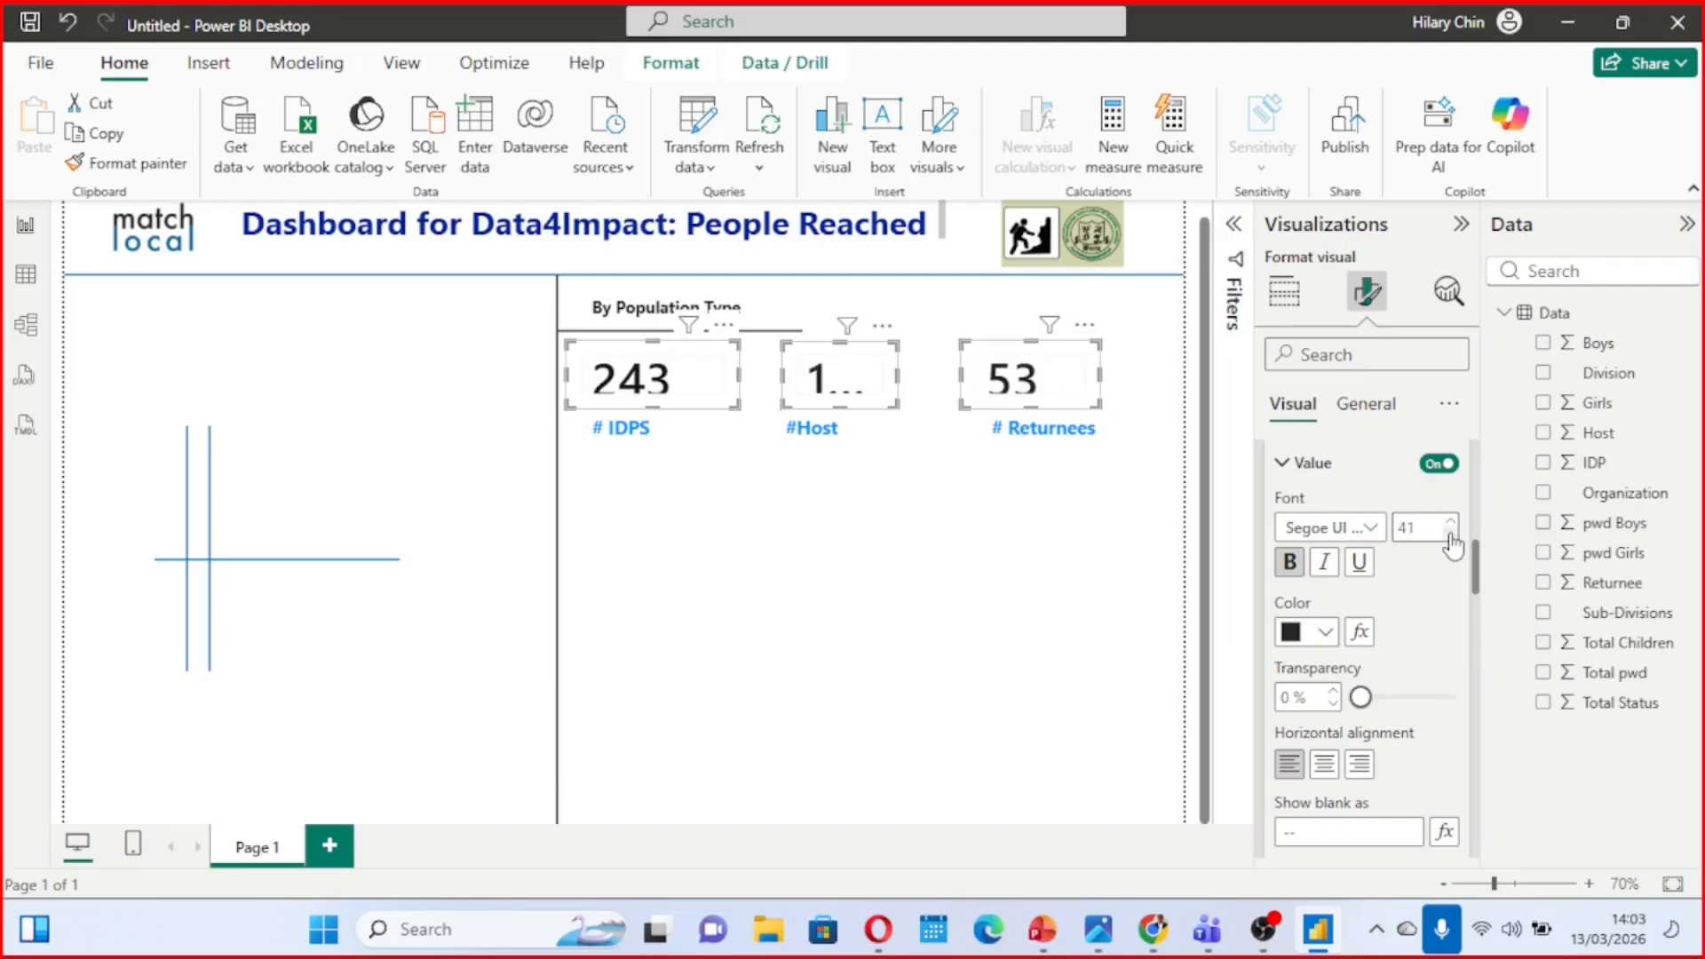
left_click(1451, 535)
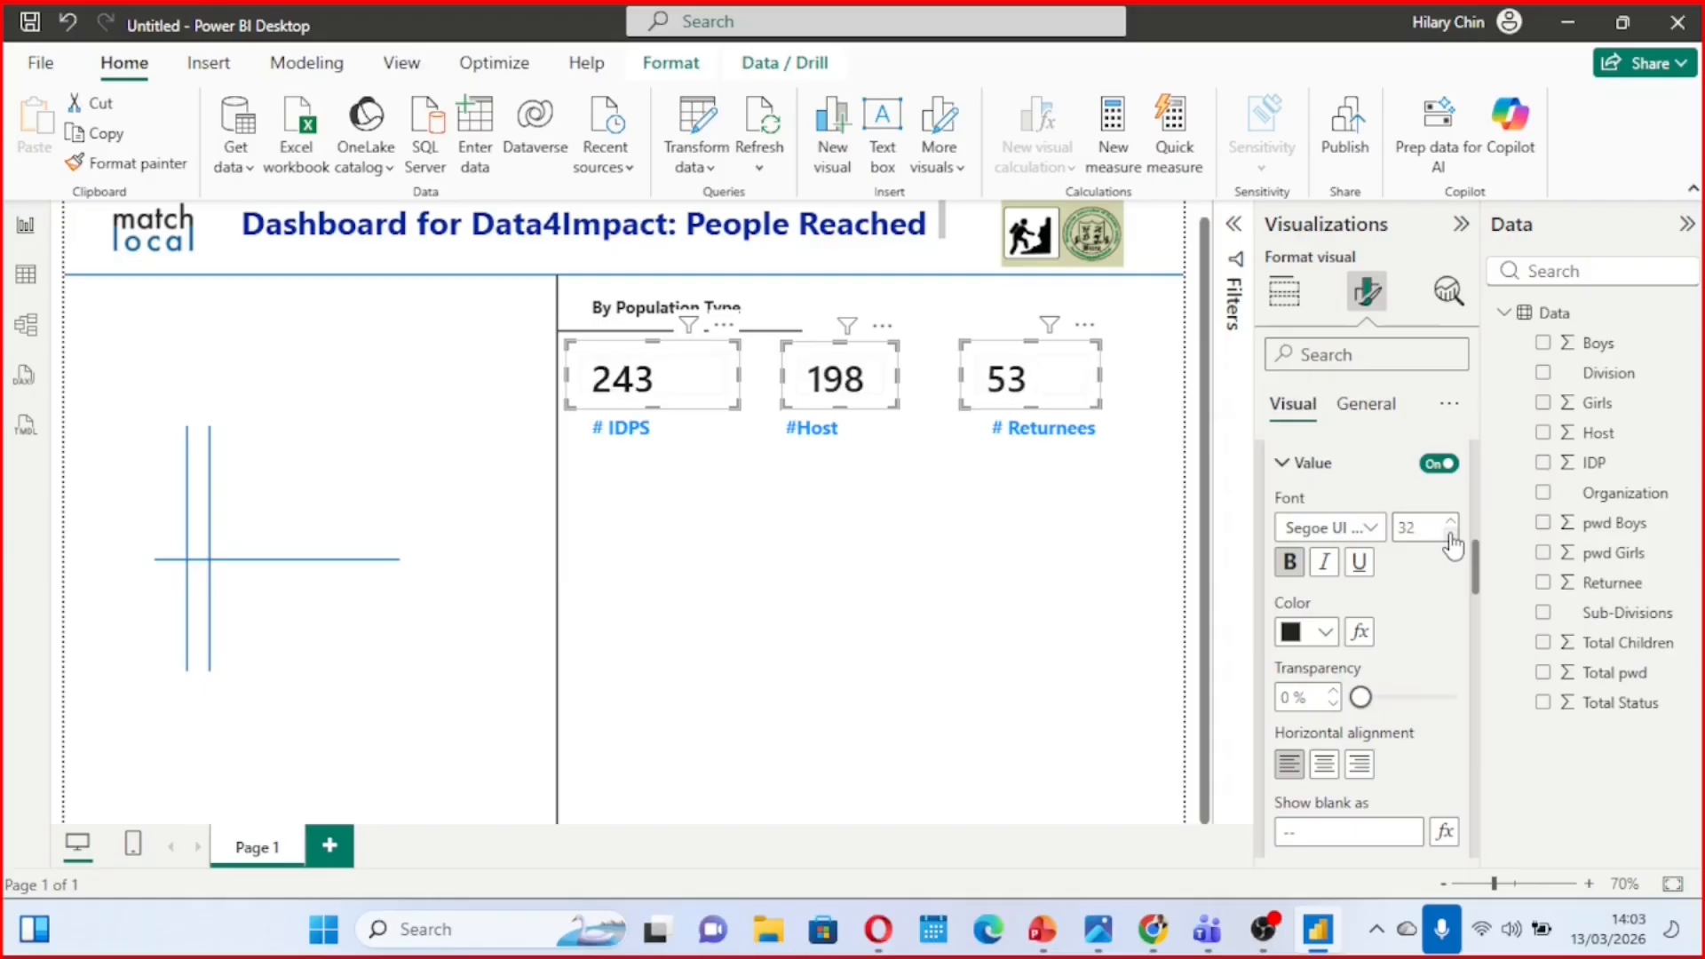
left_click(1451, 536)
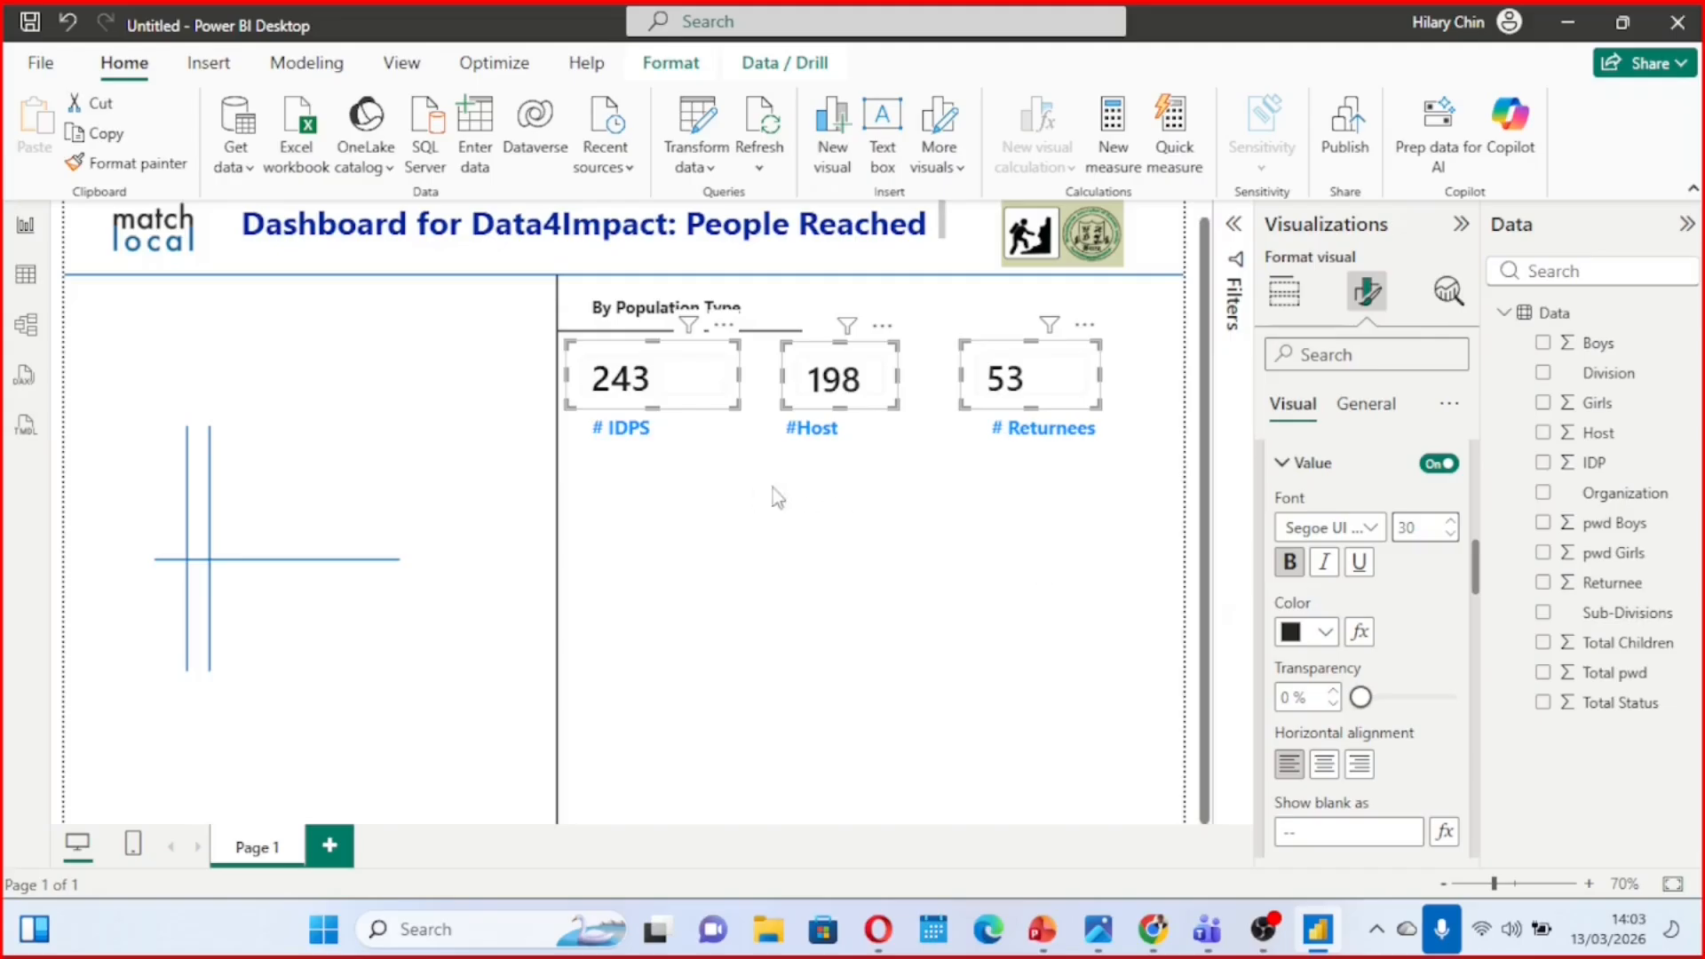
left_click(688, 397, "ctrl")
left_click(842, 391, "ctrl")
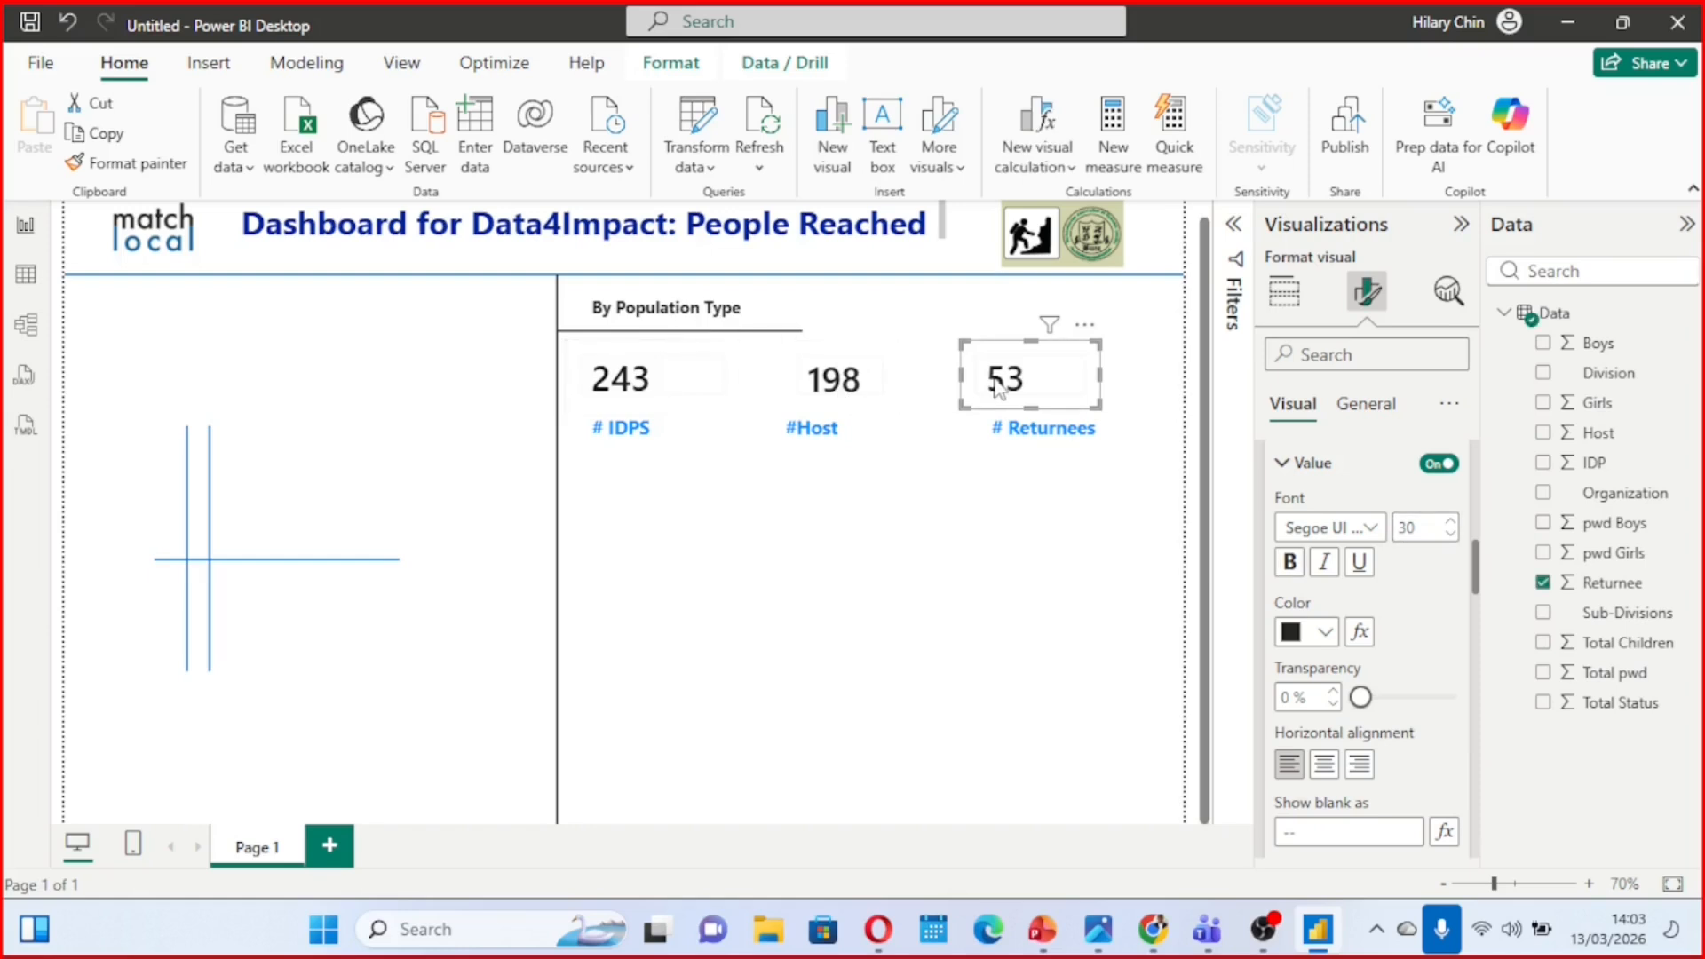
left_click(866, 382, "ctrl")
left_click(679, 391, "ctrl")
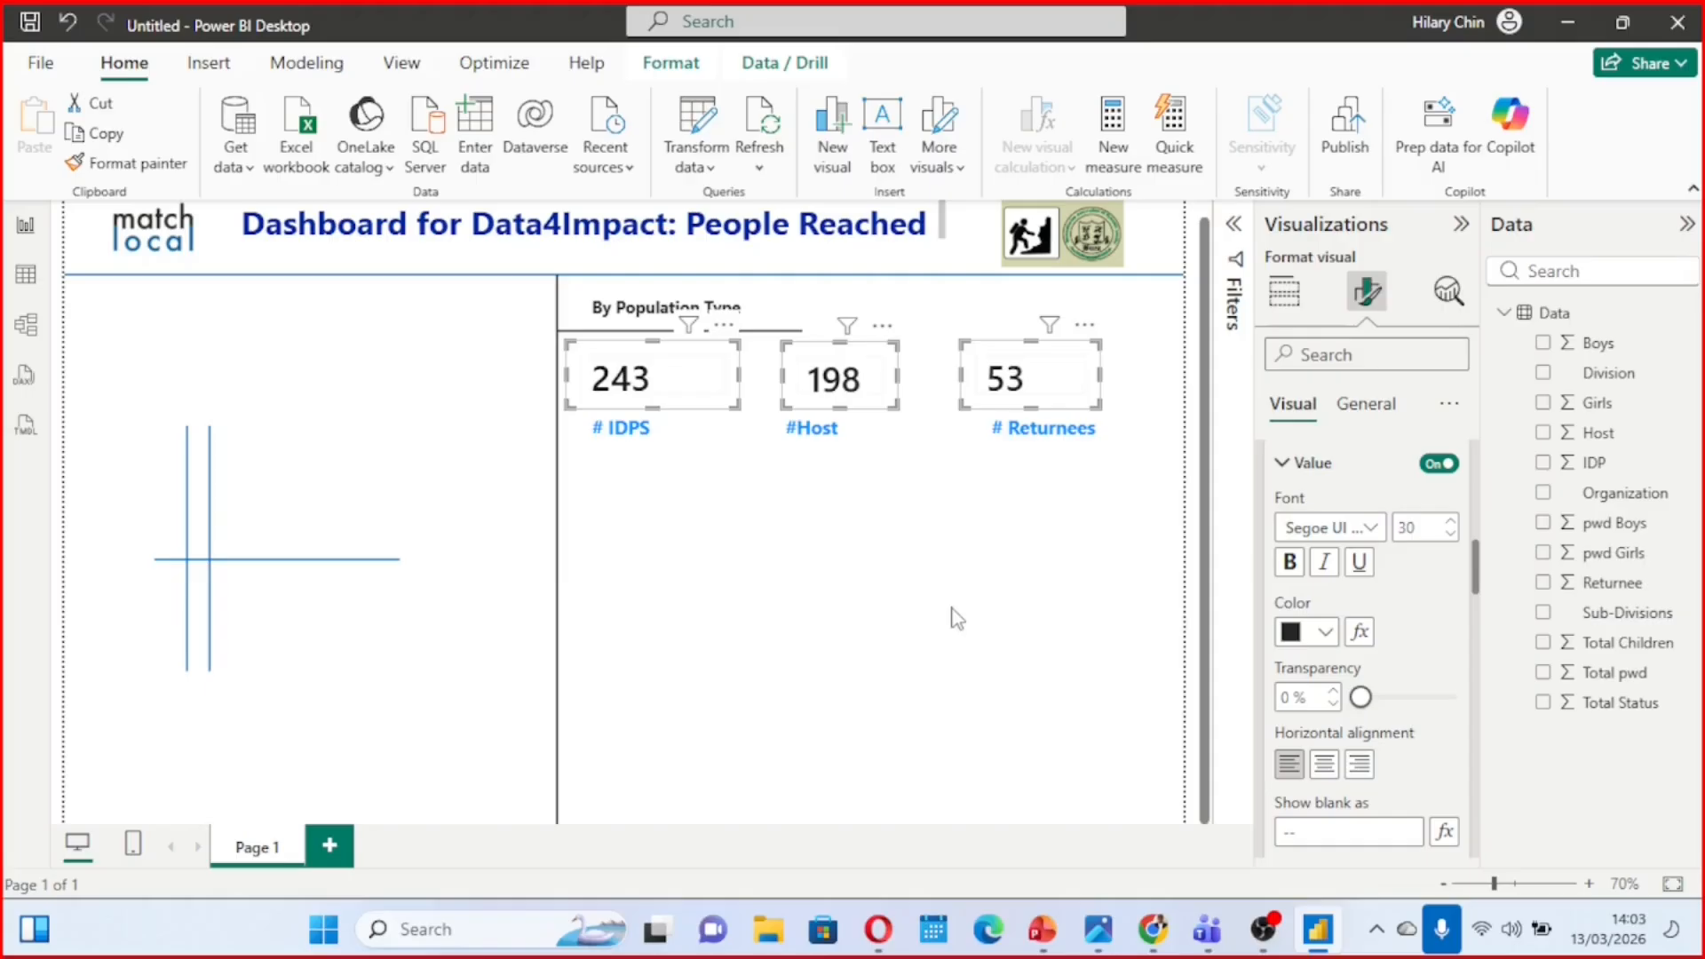
left_click(877, 564)
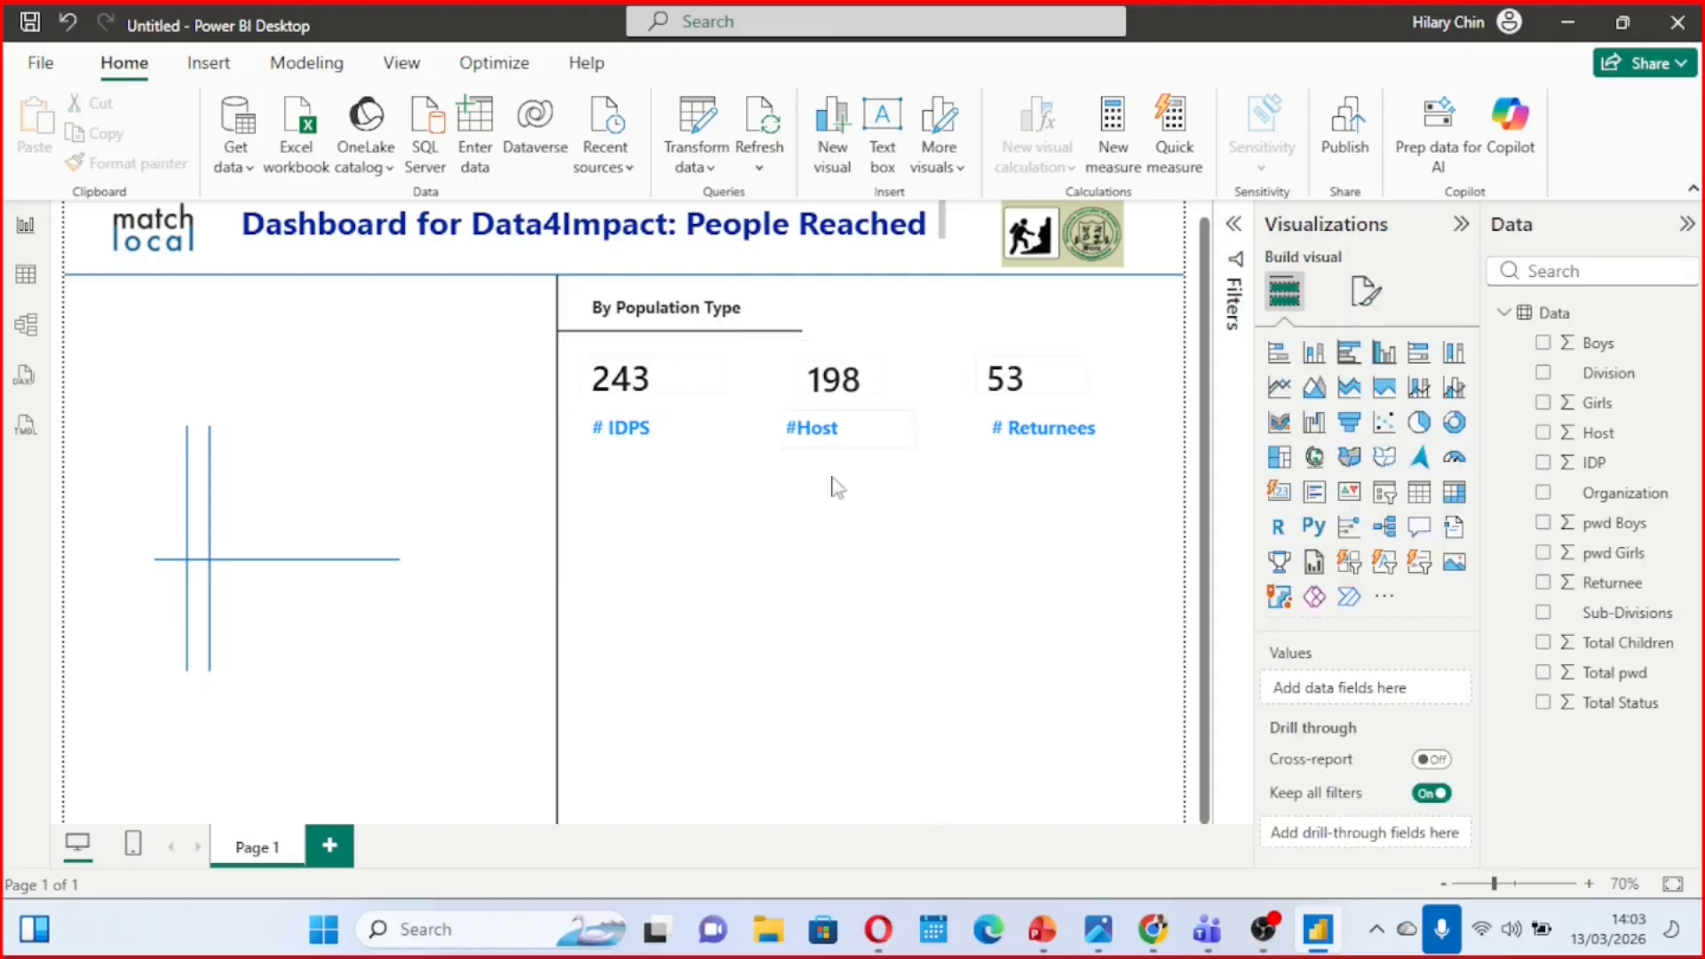
Check the reference dashboard image Final quizz.jpg, return to Power BI Desktop and change the "By Population Type" heading to "By Population Status"
mouse_move(1110, 929)
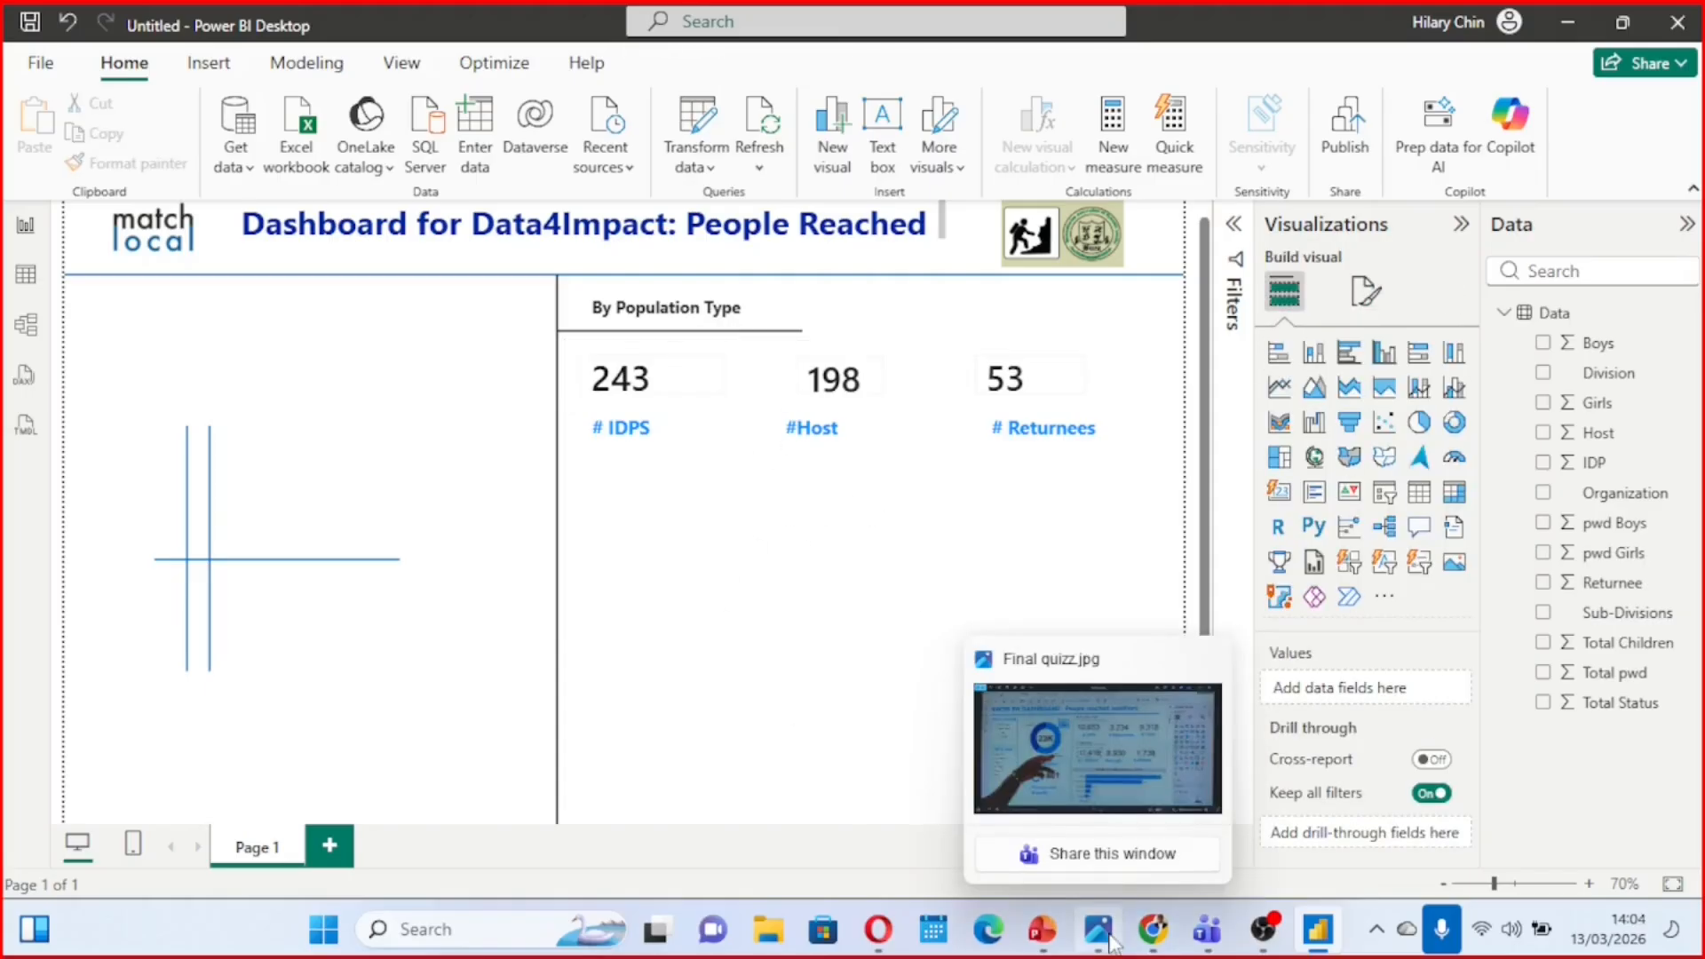
left_click(1078, 781)
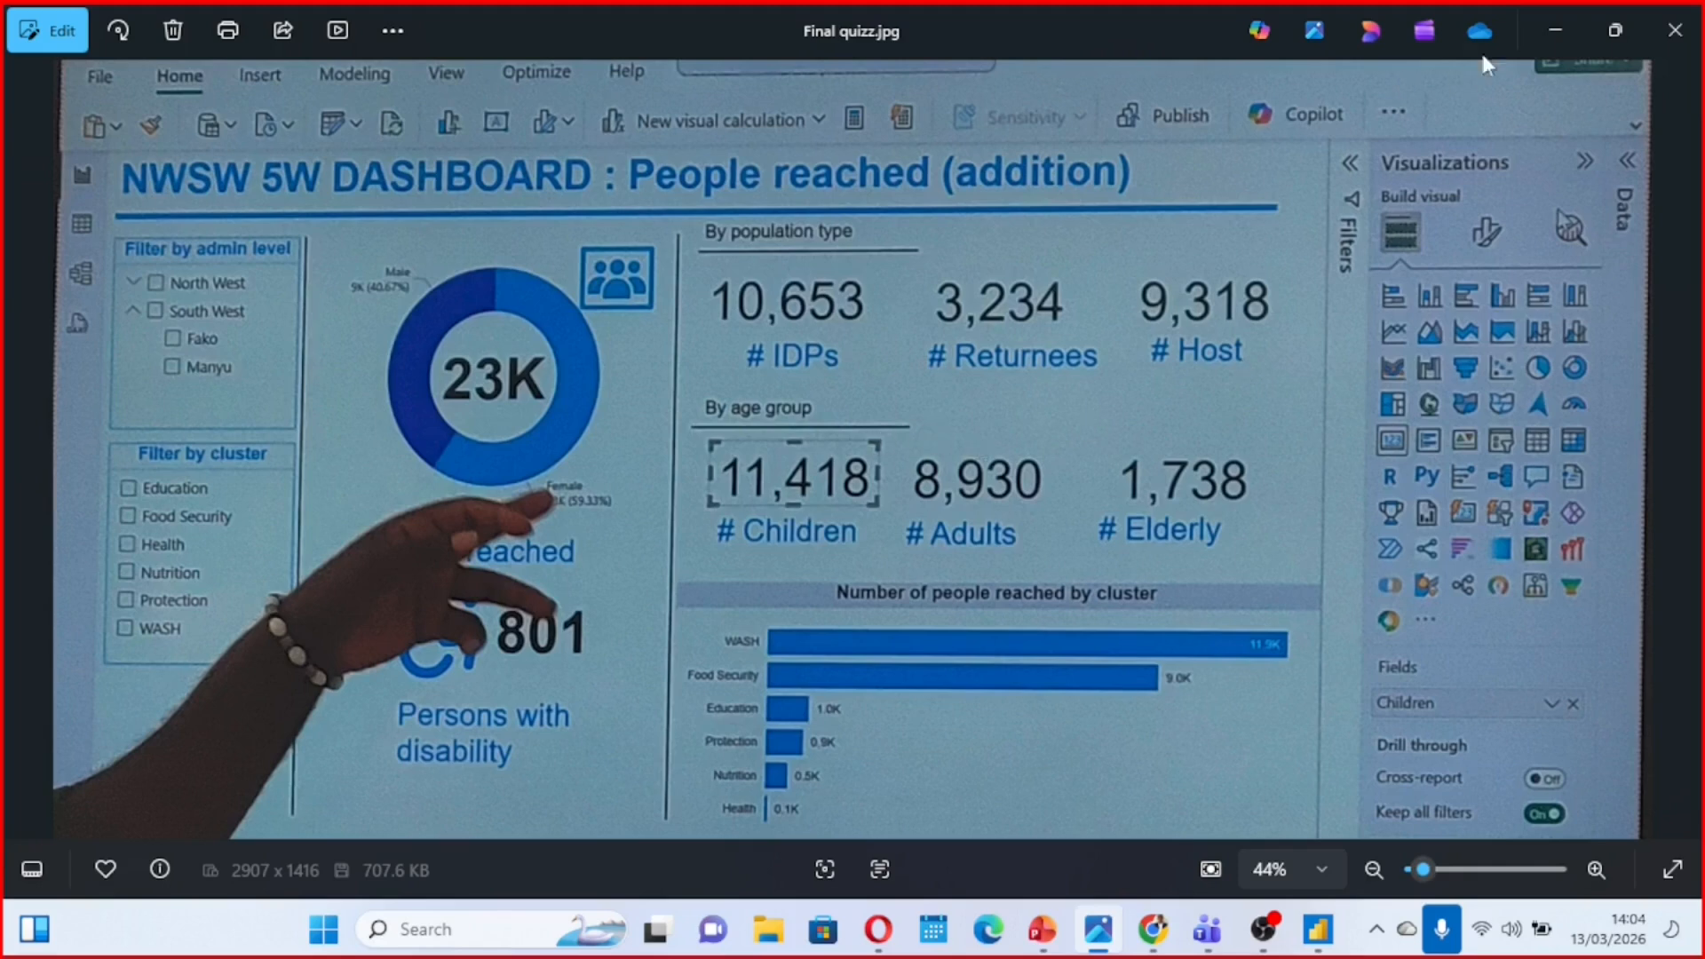
left_click(1547, 32)
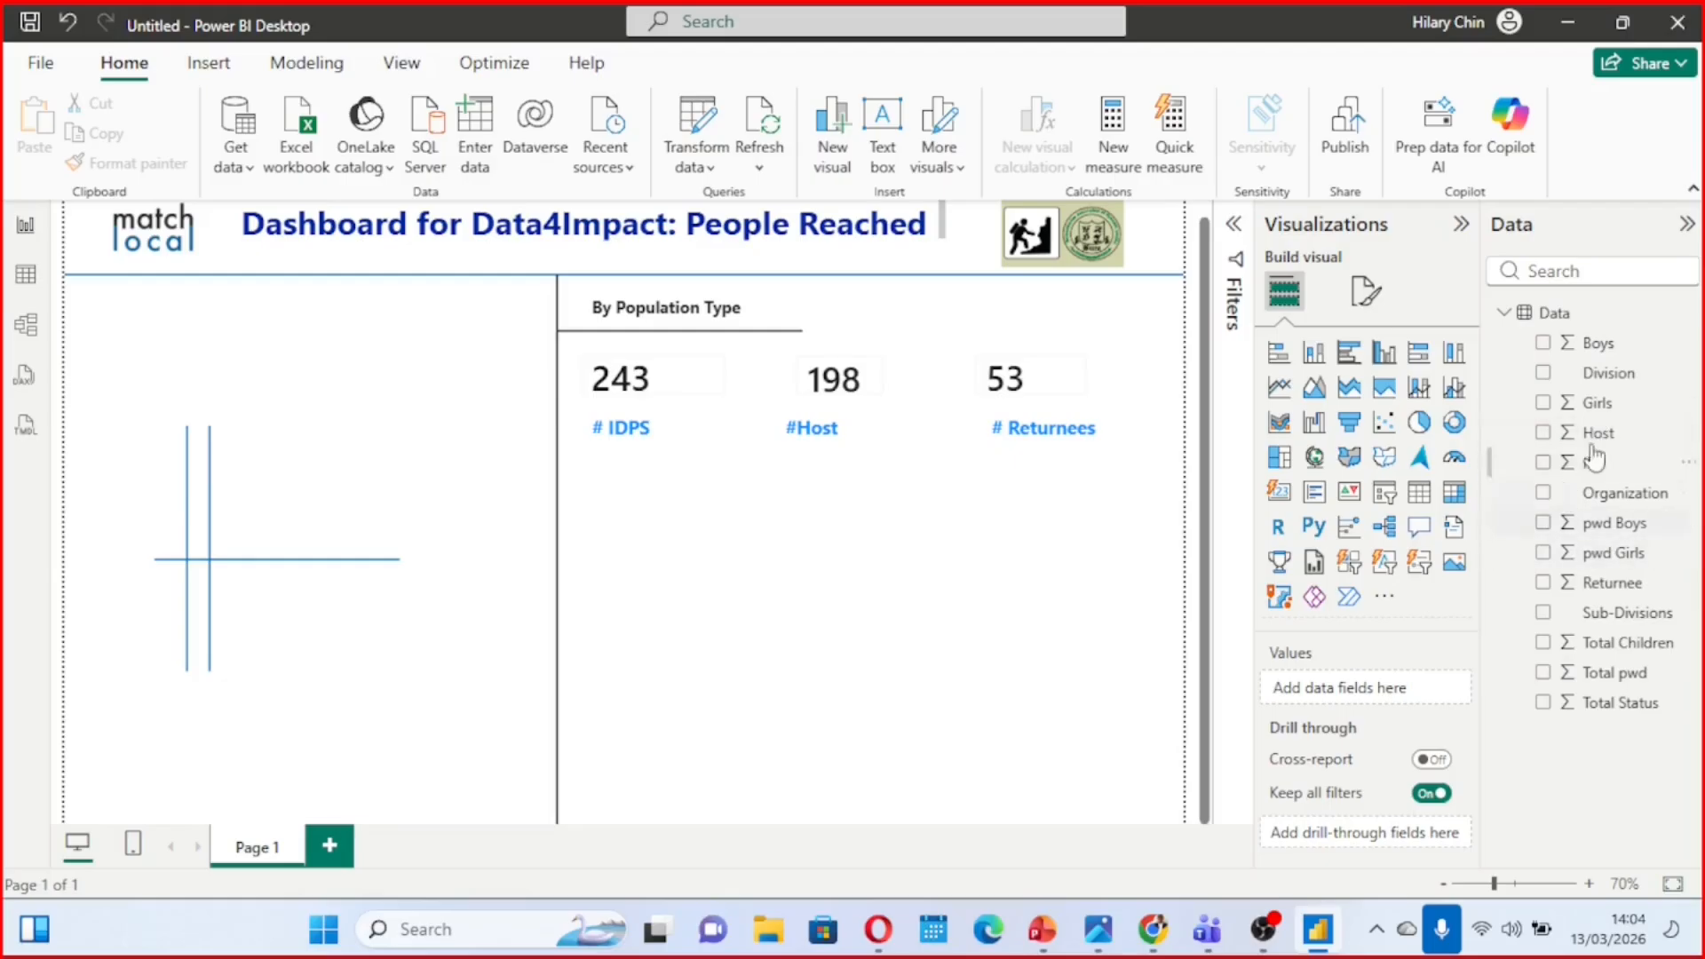
left_click(730, 303)
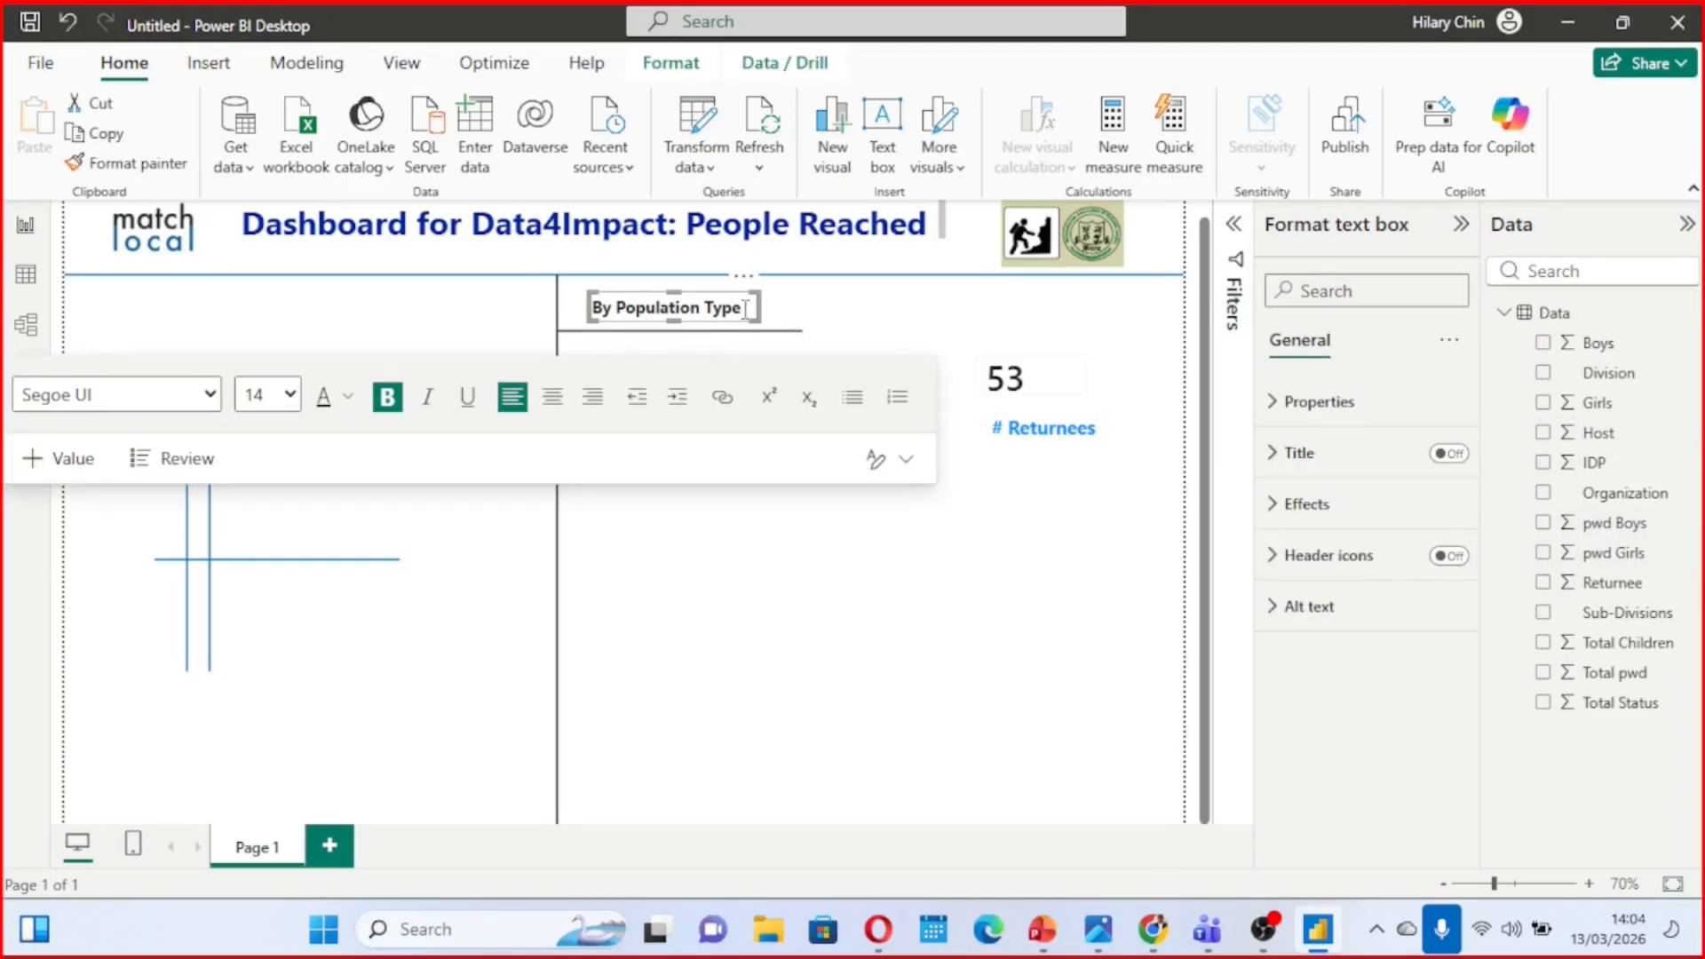
key("BackSpace")
key("BackSpace")
key("BackSpace")
type("Status")
left_click(861, 316)
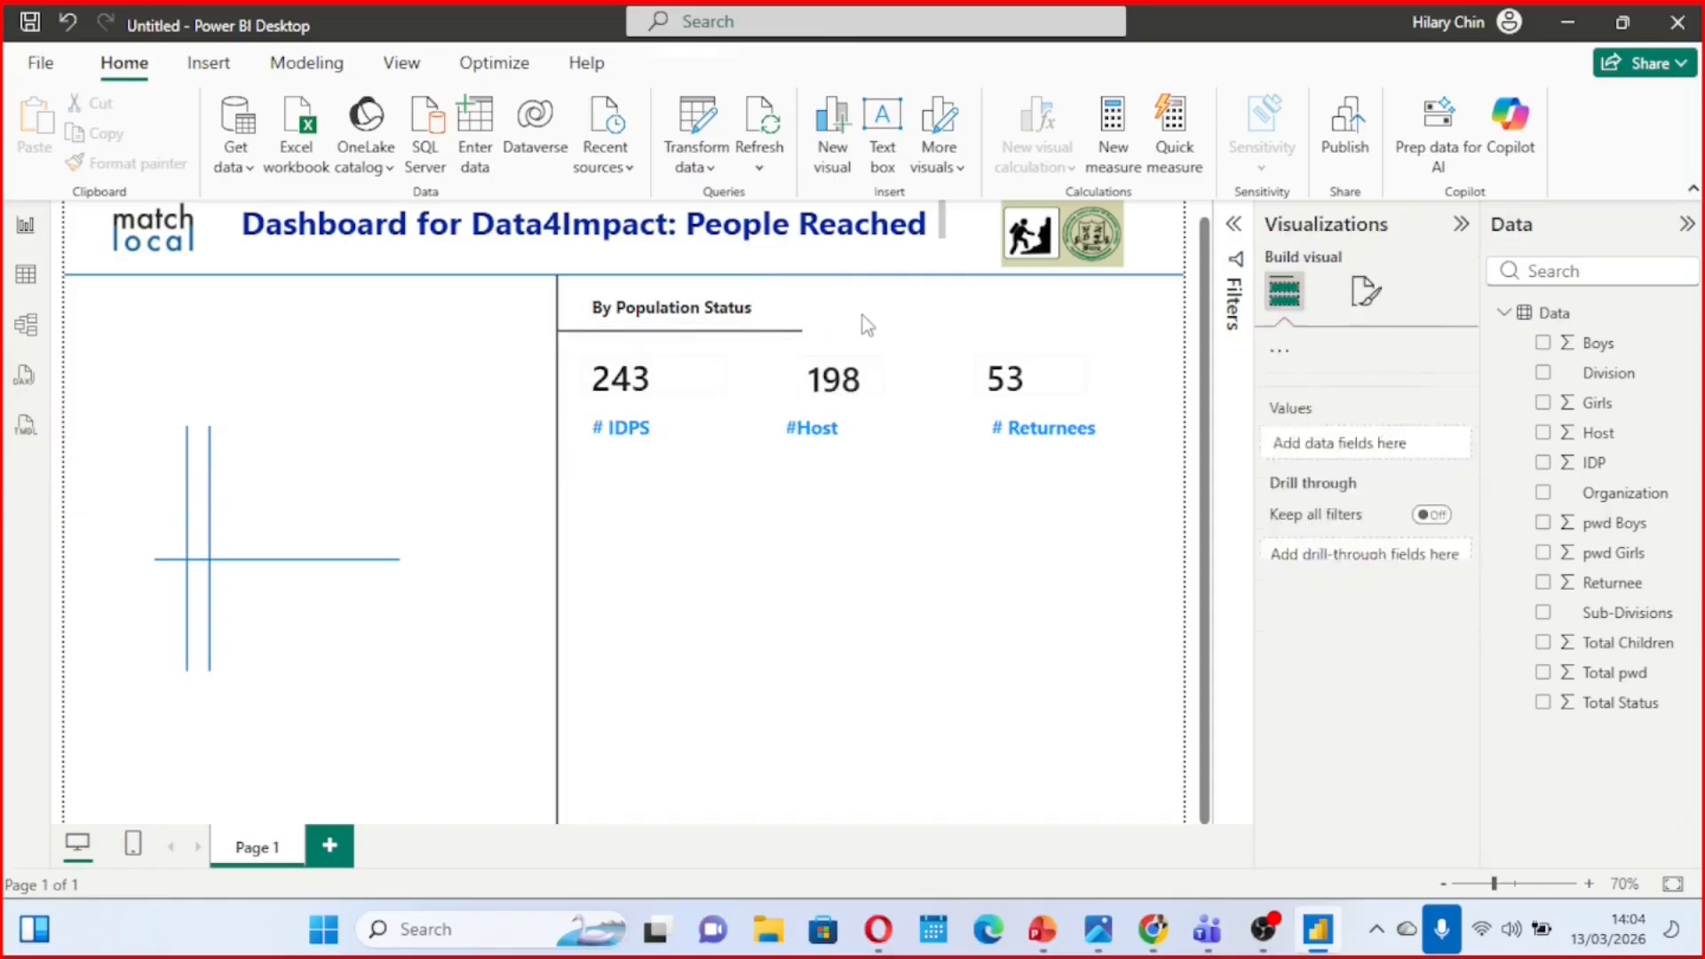
Duplicate the divider line under the "By Population Status" heading and place the copy below the card captions, starting at the vertical divider
left_click(740, 333)
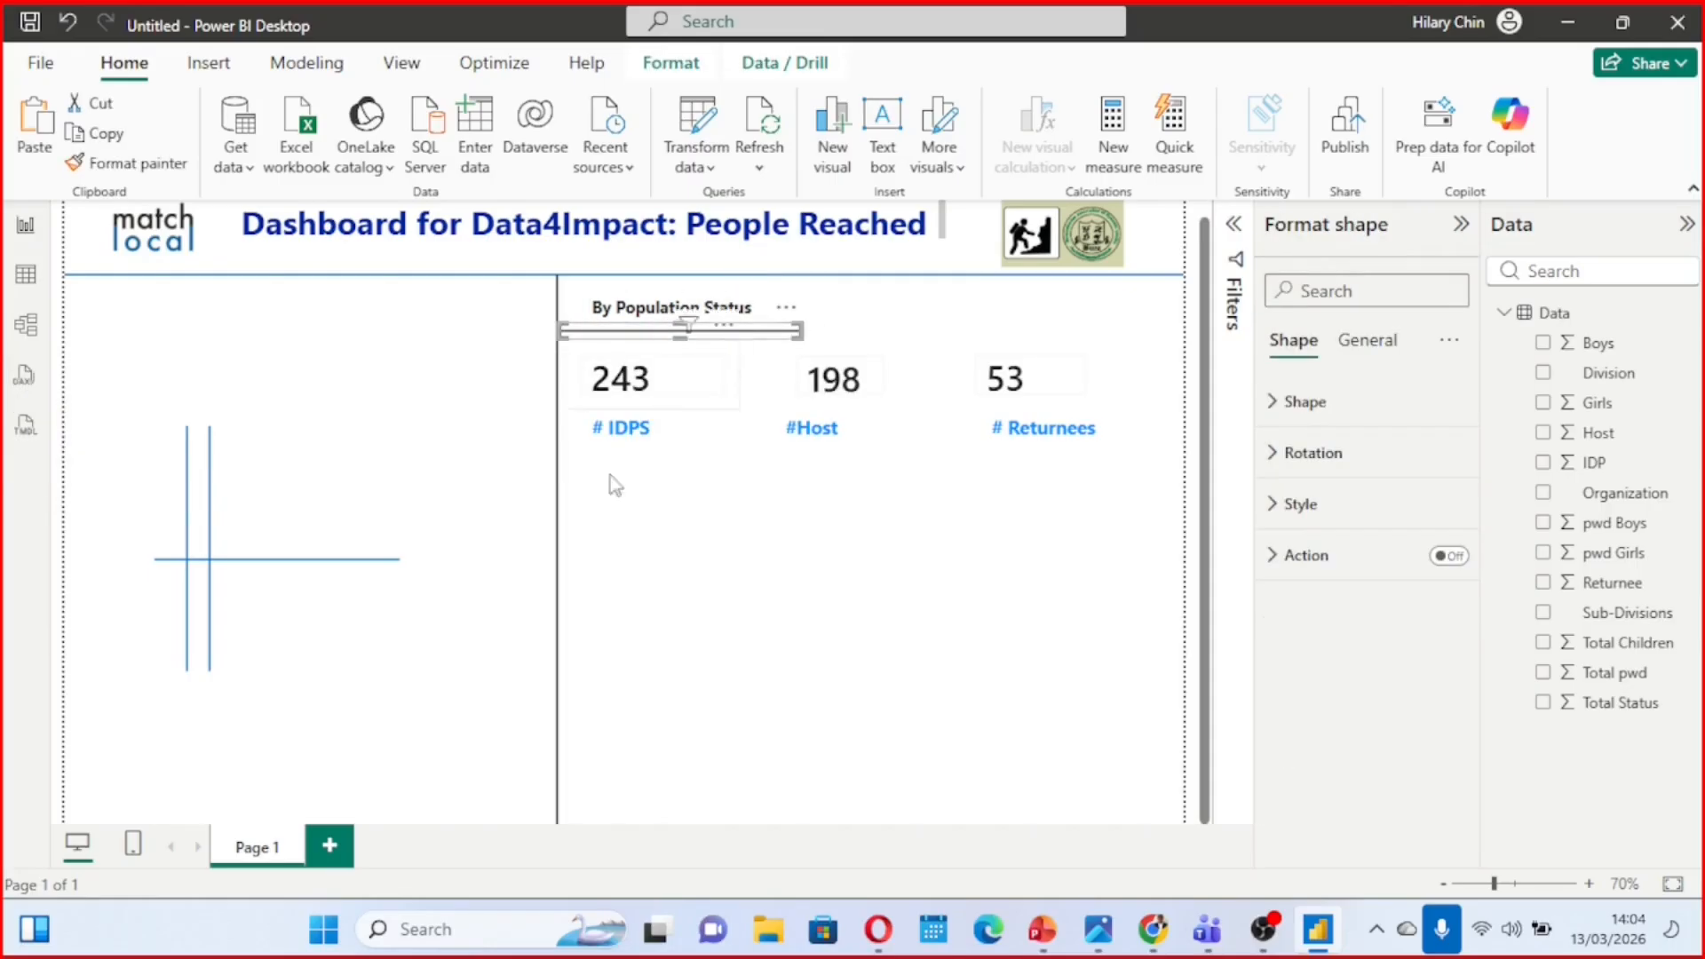
left_click(634, 522)
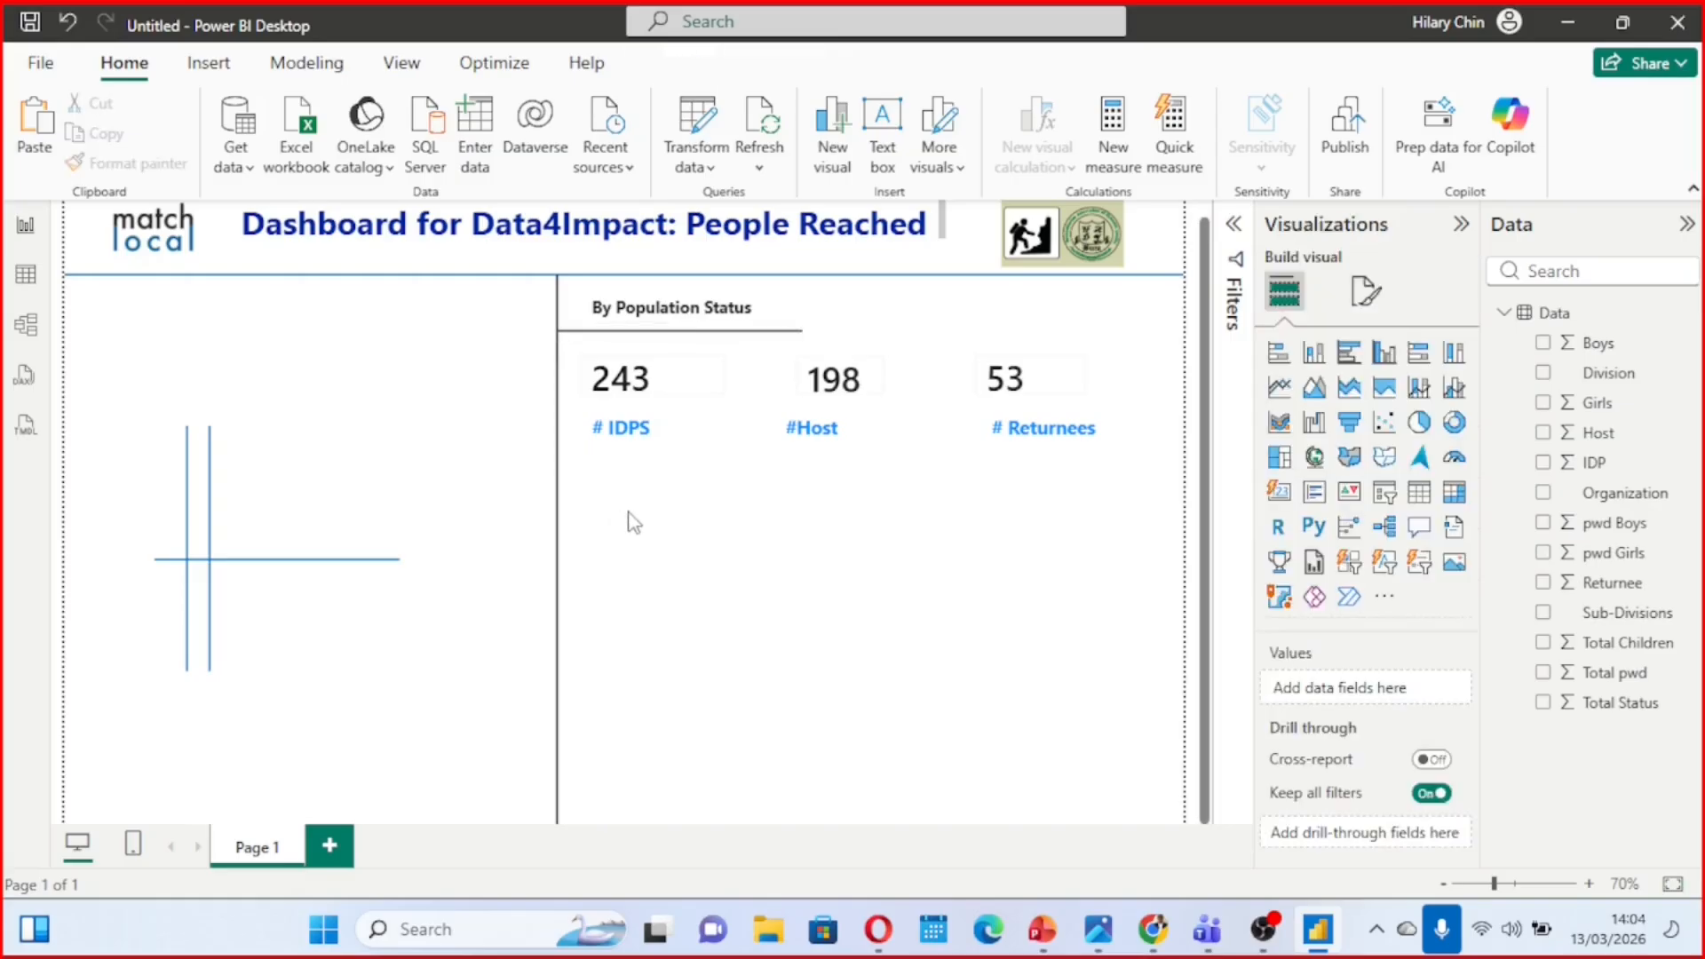
key("ctrl+v")
left_click_drag(734, 346, 717, 502)
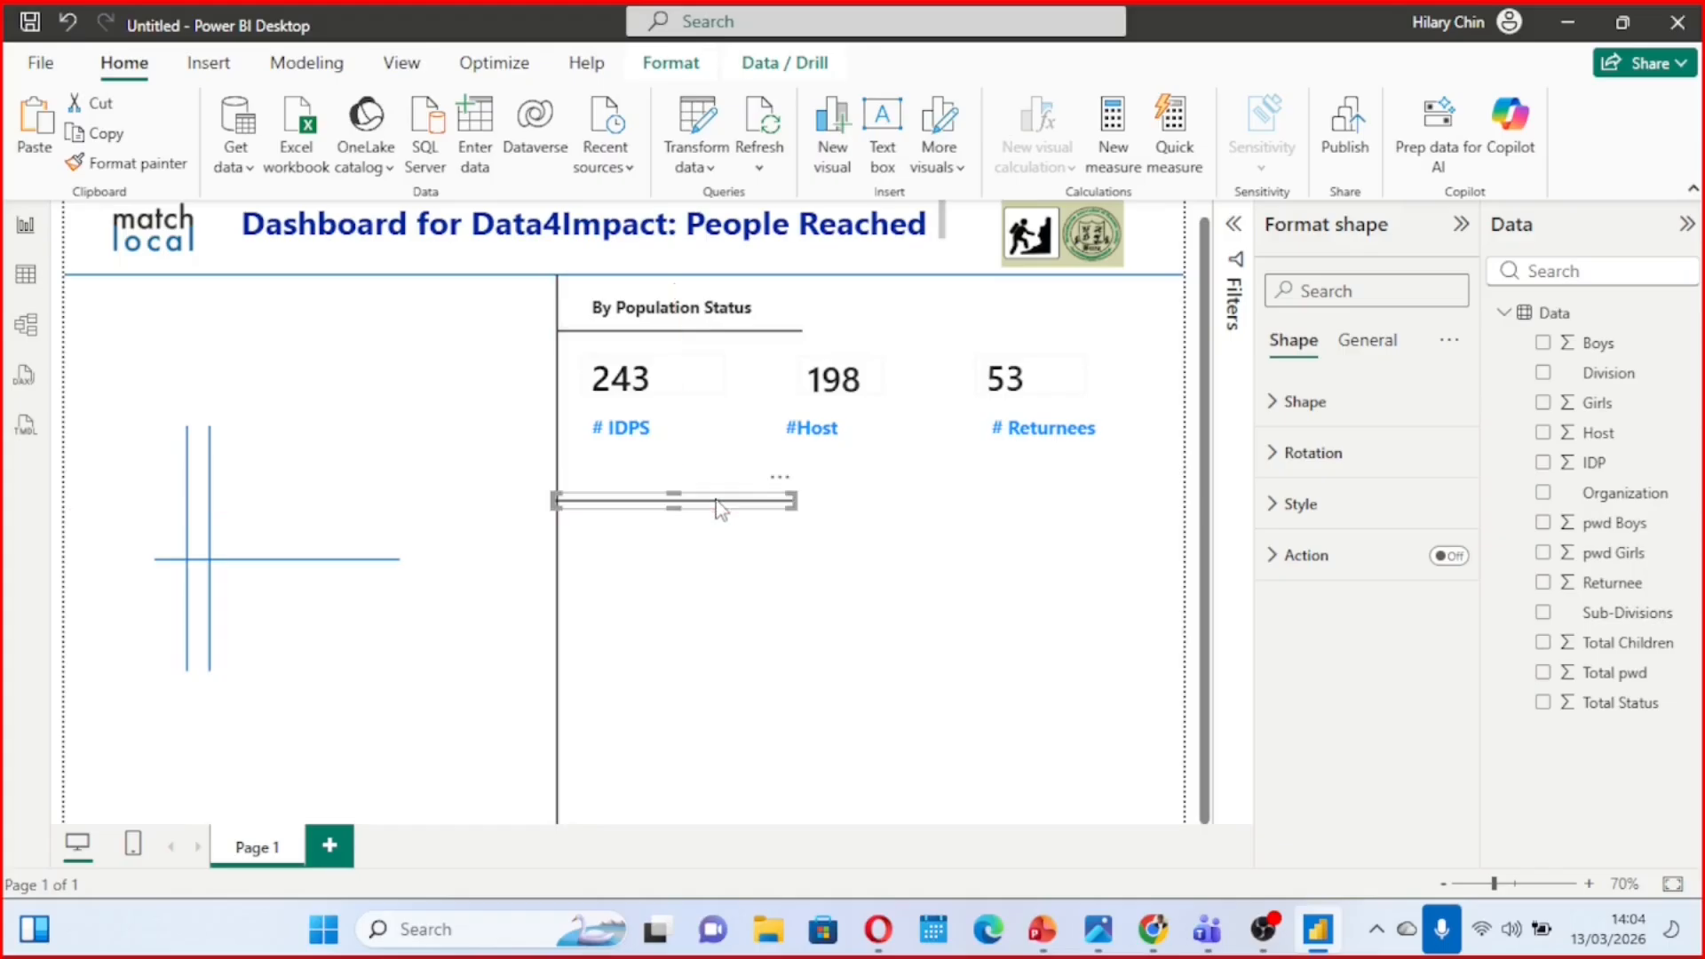
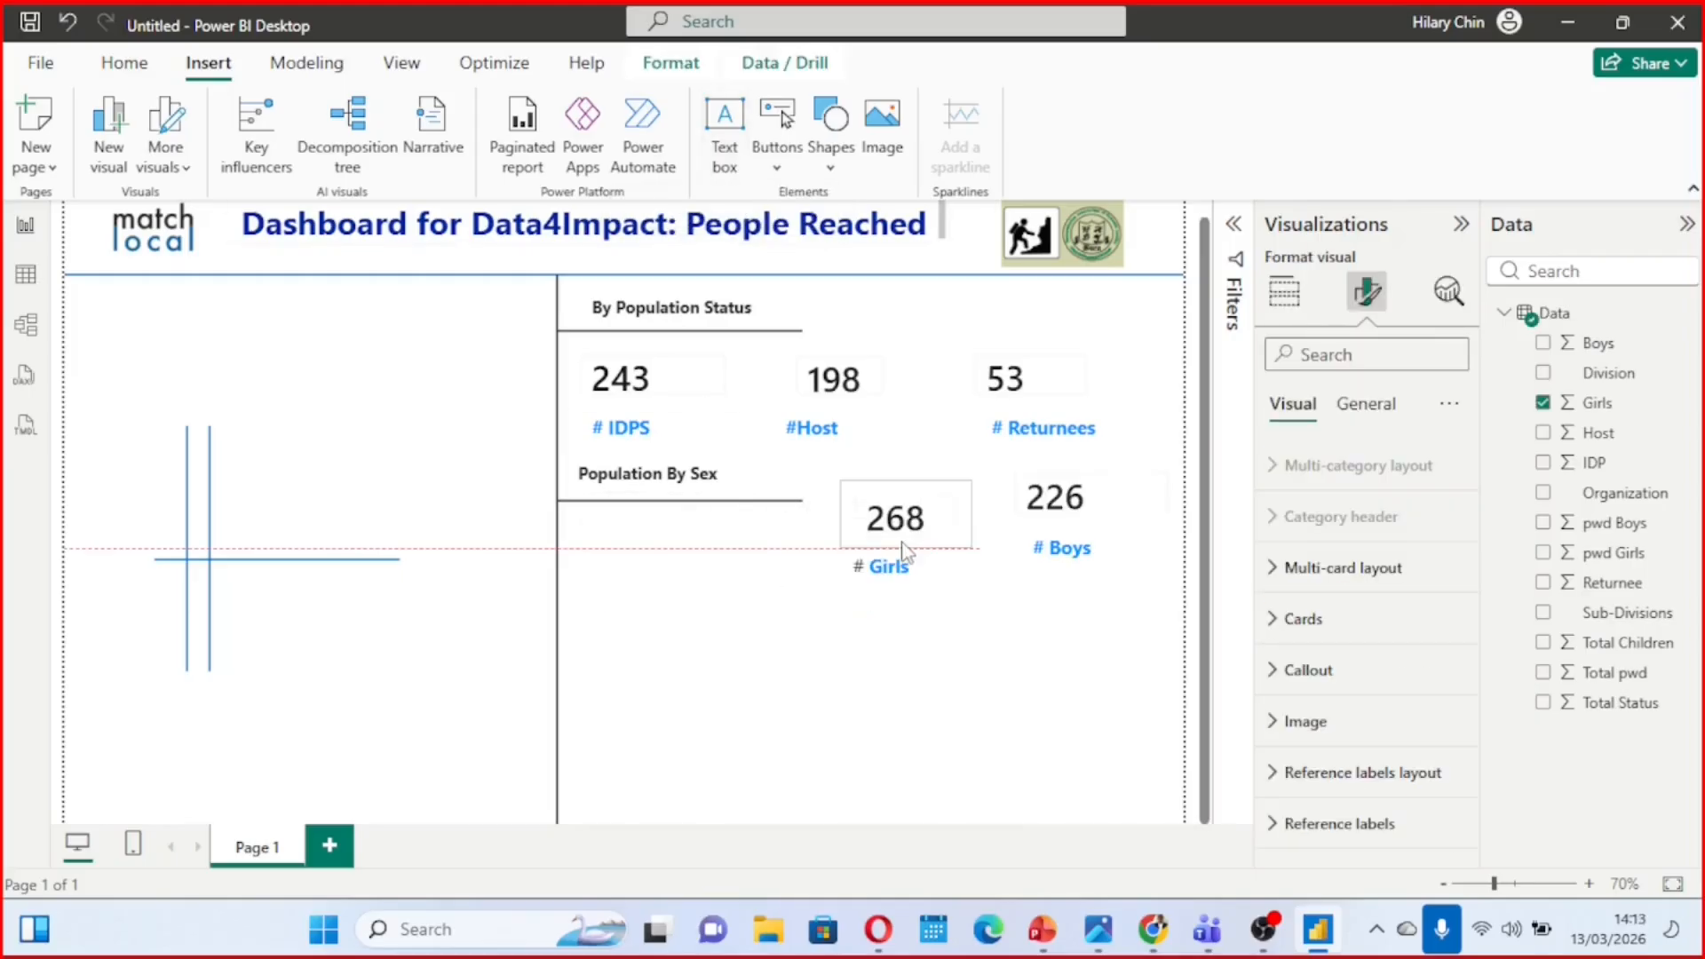
Move the Girls and Boys cards with their captions up and to the right, beside the "Population By Sex" heading and its line
left_click_drag(904, 551, 850, 483)
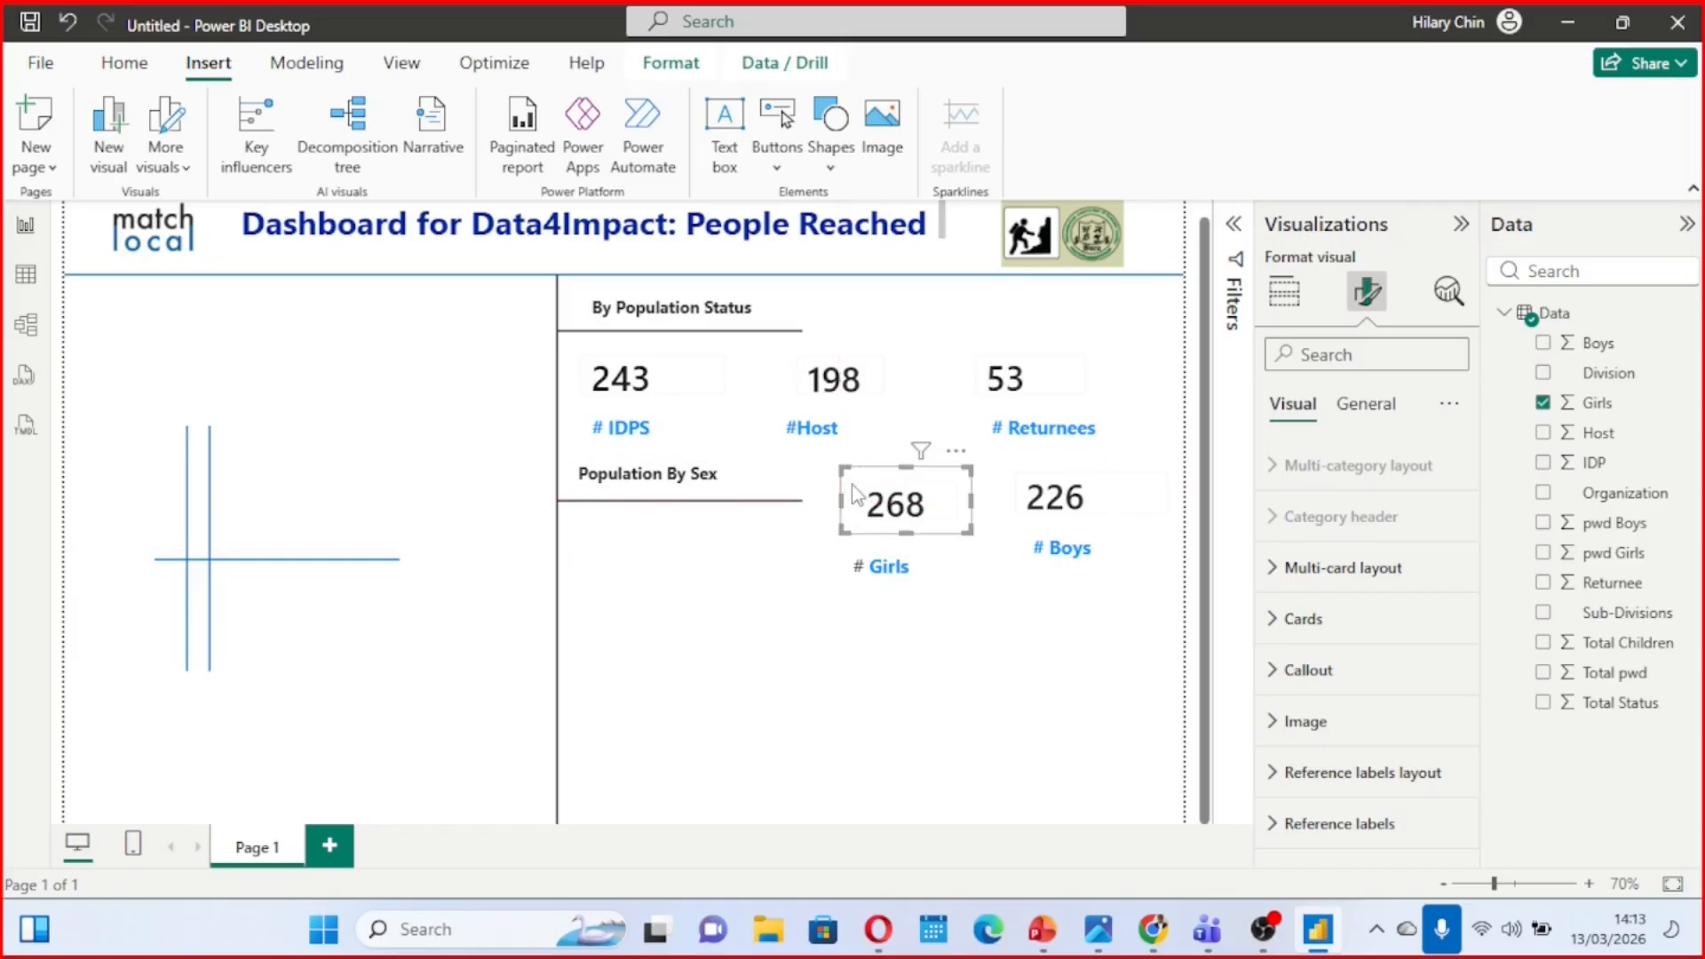
left_click(920, 567)
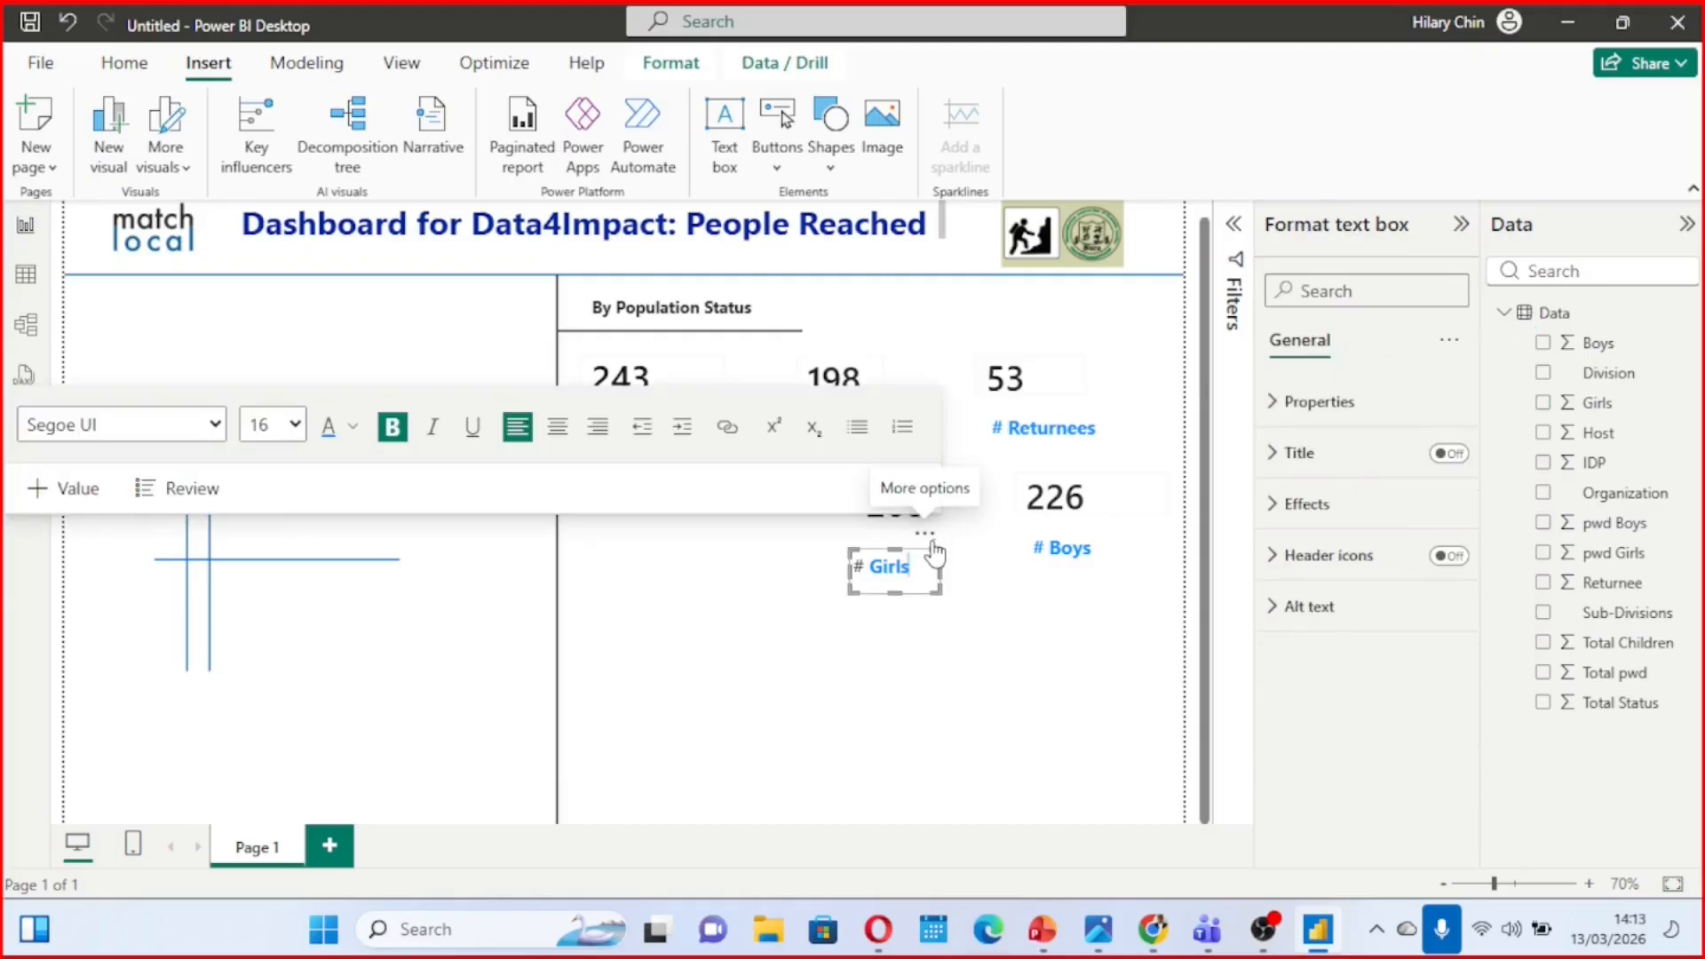
mouse_move(930, 548)
left_mouse_down()
mouse_move(940, 520)
mouse_move(944, 538)
left_mouse_up()
left_click(996, 625)
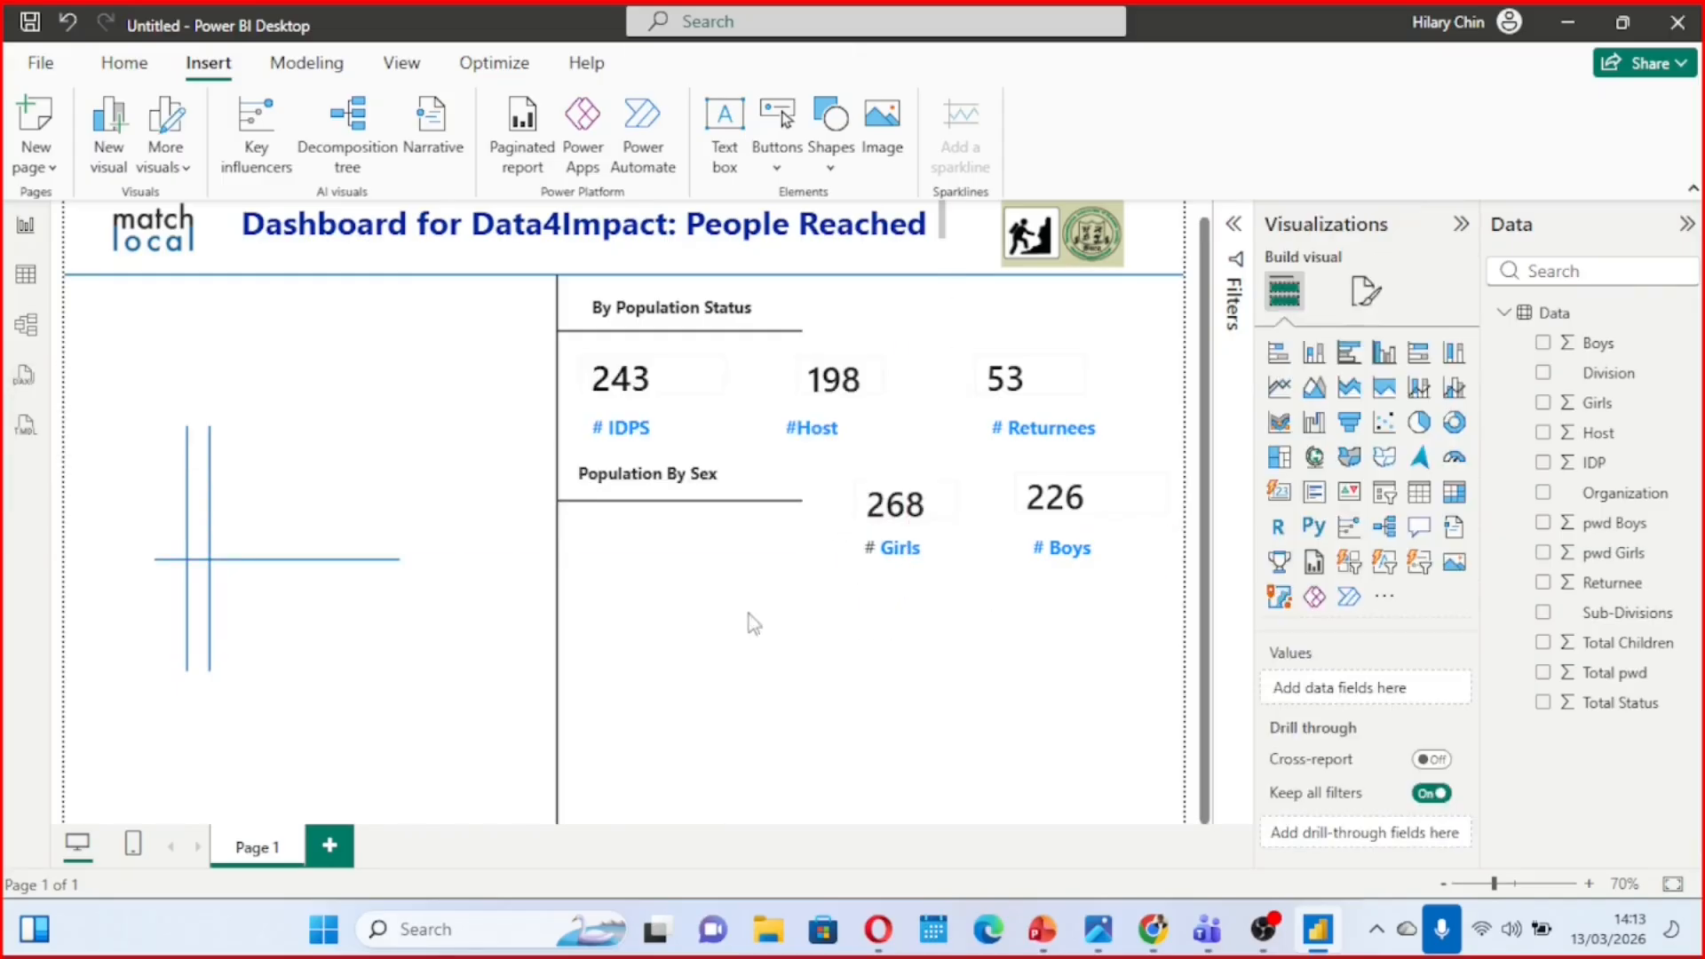
Add a text box reading "Children by Divisions" in the empty area below the Girls and Boys cards
left_click(725, 160)
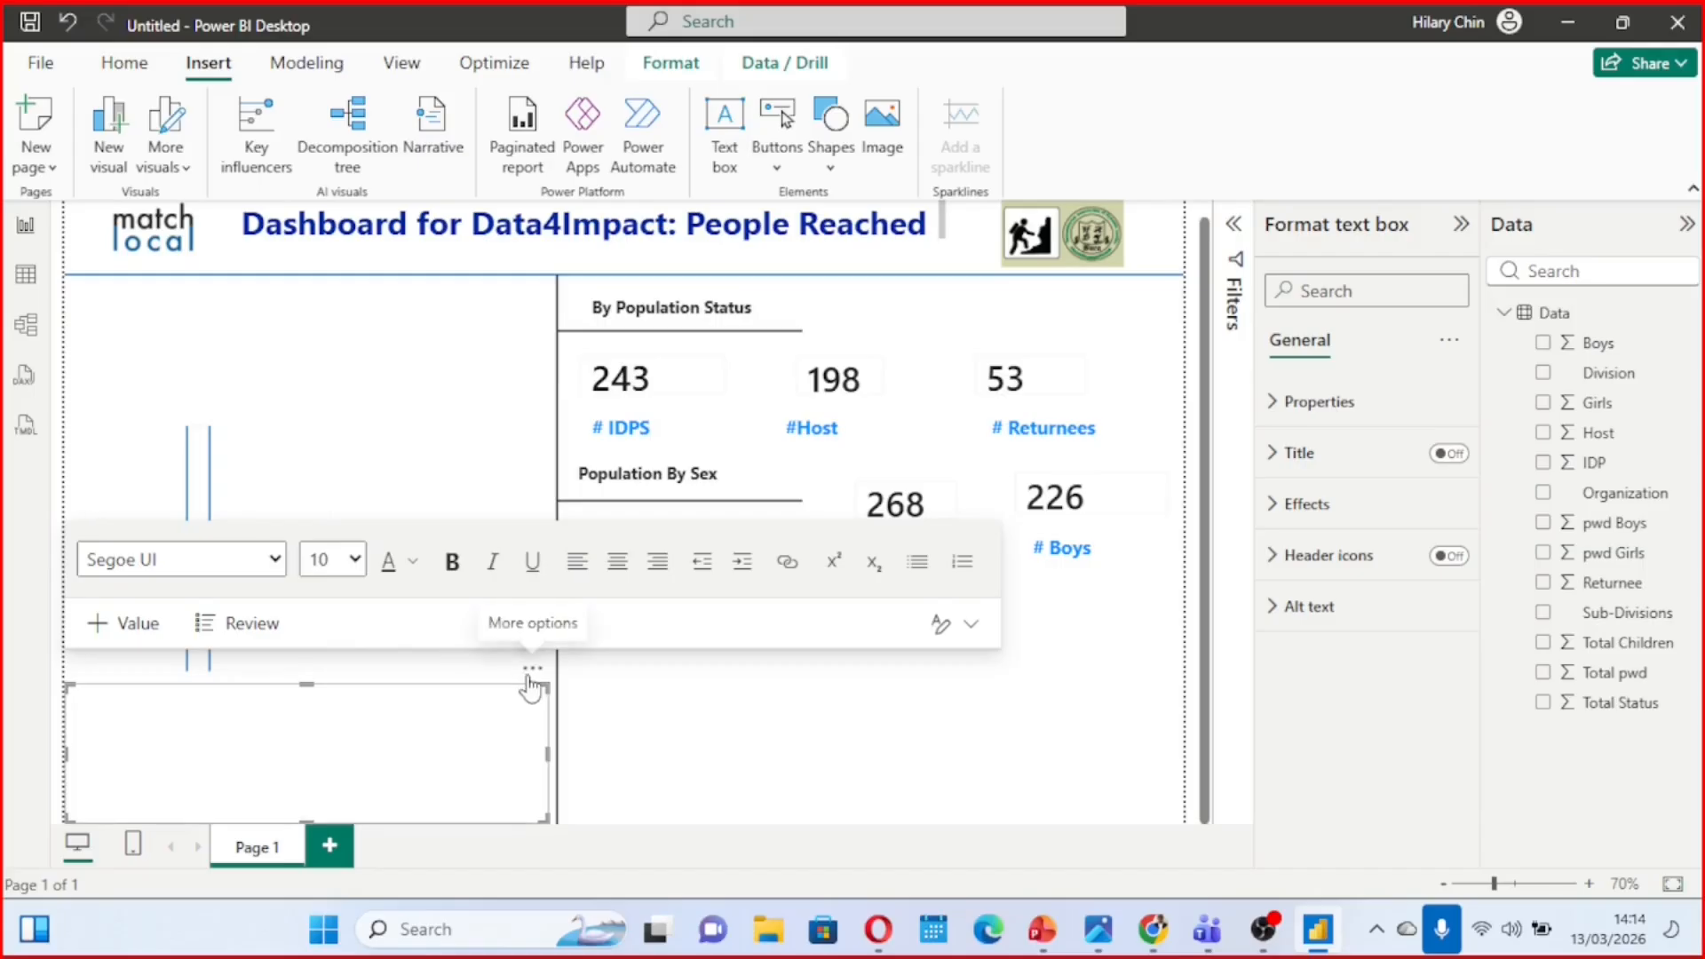
left_click_drag(519, 676, 978, 621)
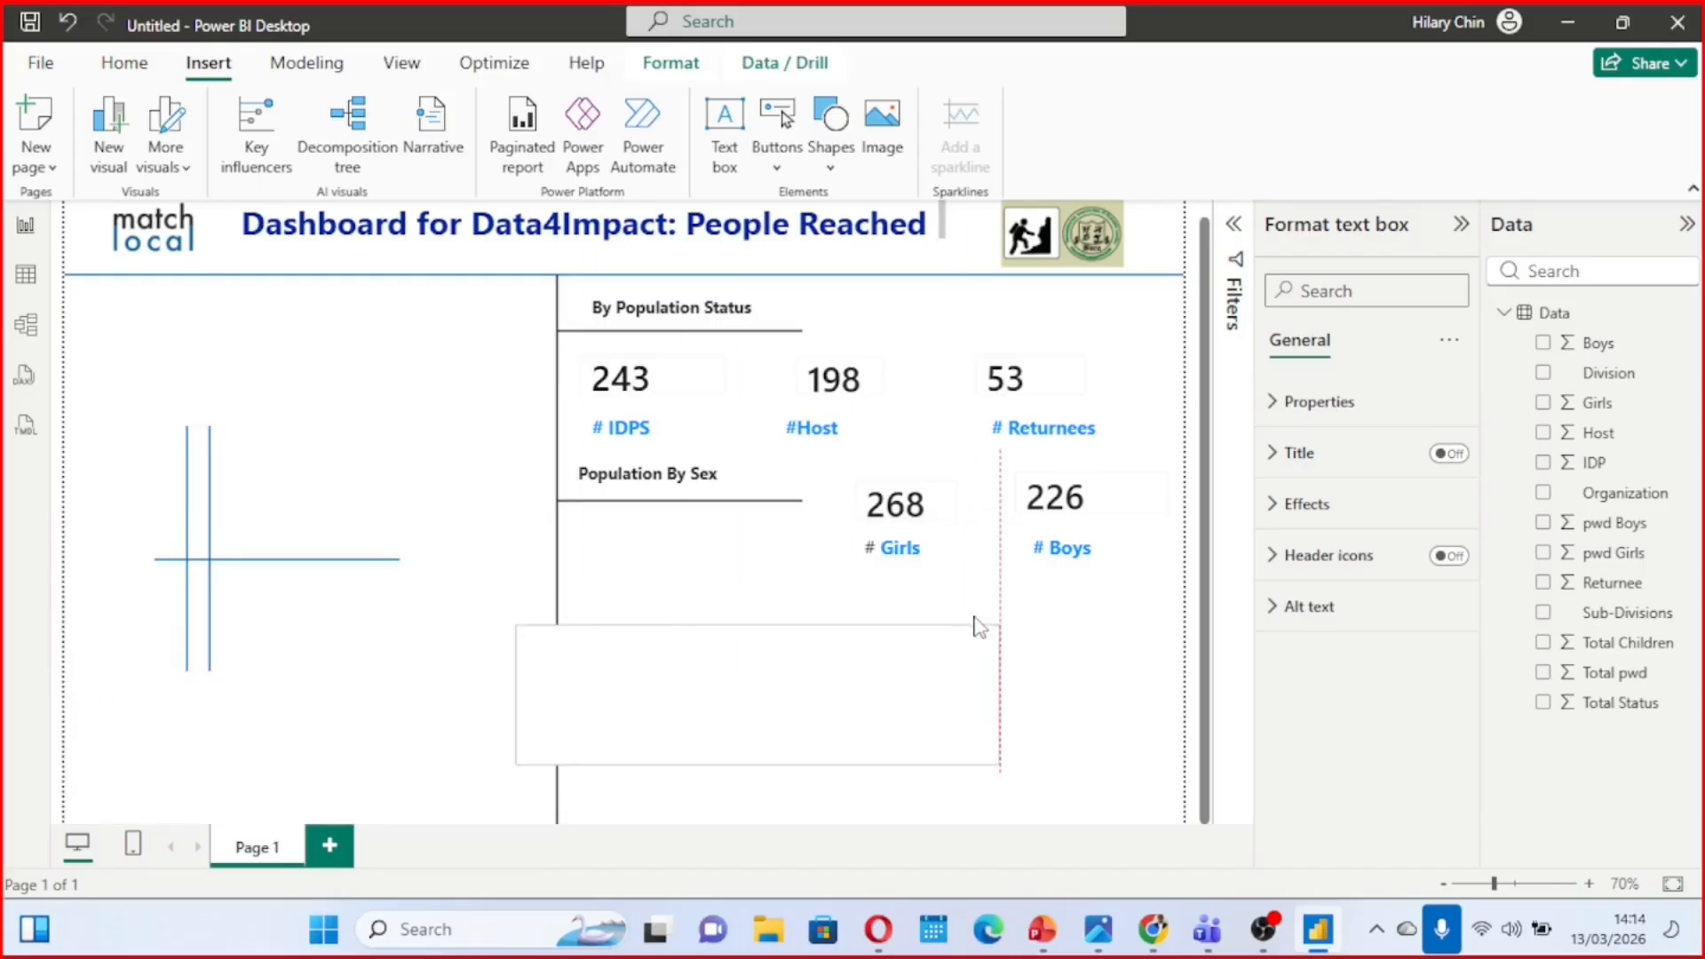
left_click(734, 661)
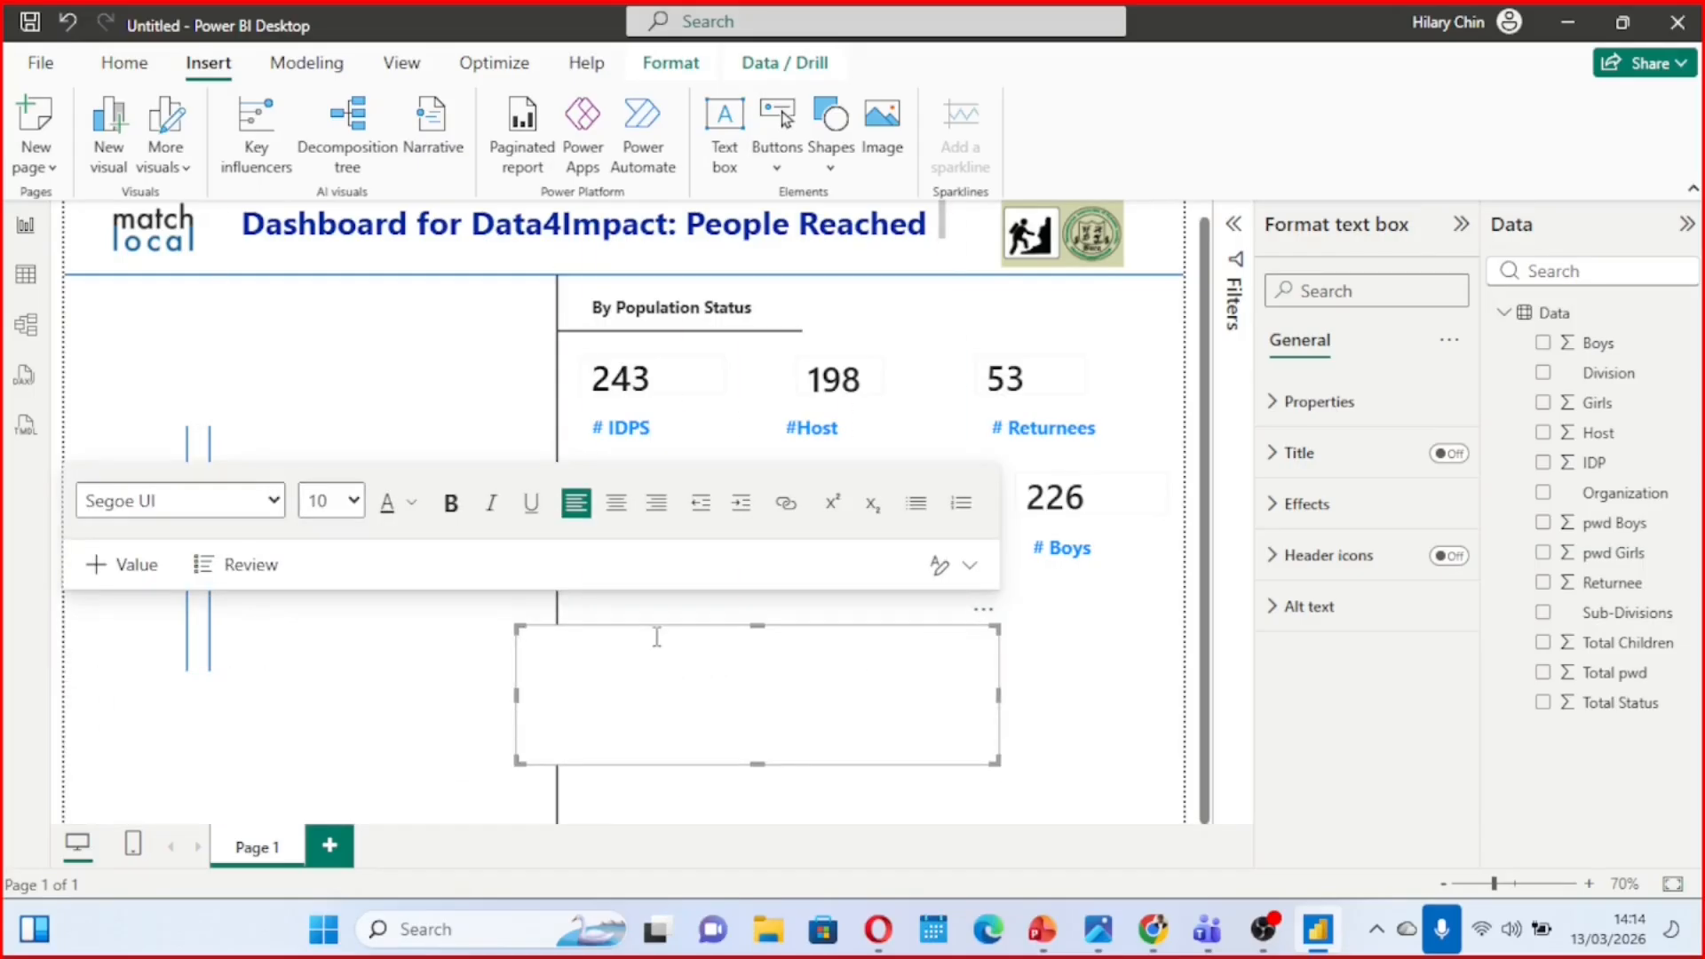
type("Children by")
type("Divisions")
Colour the "Children by Divisions" text bright blue, leaving its font size at 10
left_click_drag(633, 641, 523, 645)
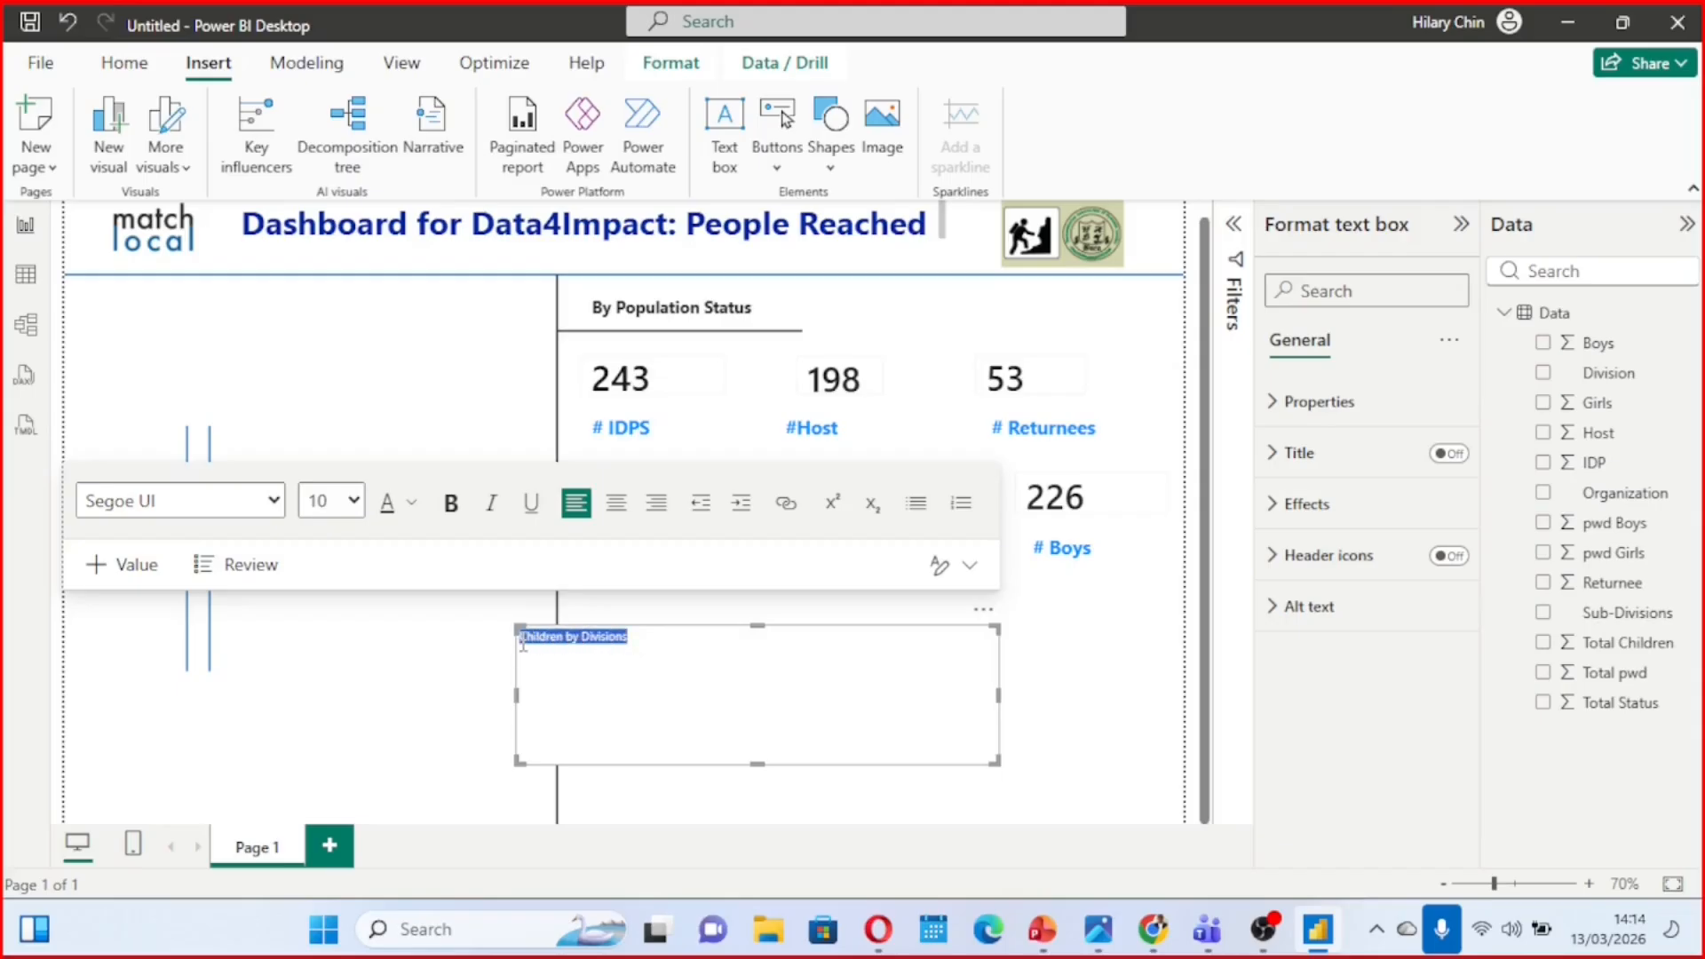
left_click(414, 504)
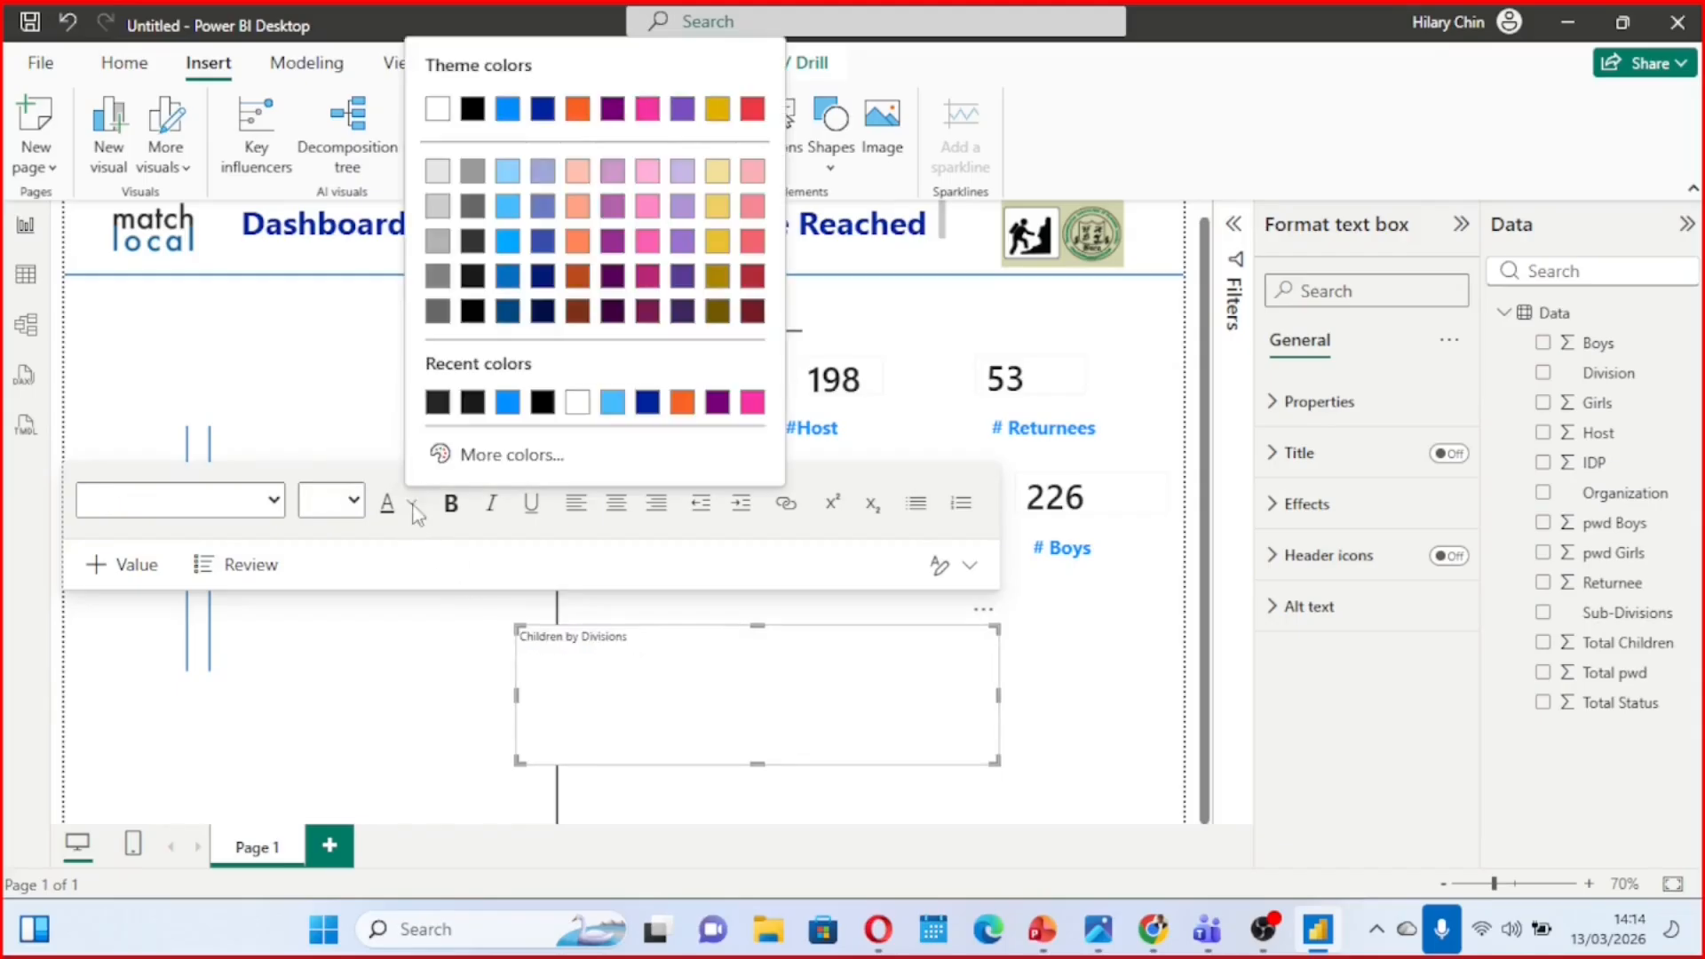
left_click(507, 407)
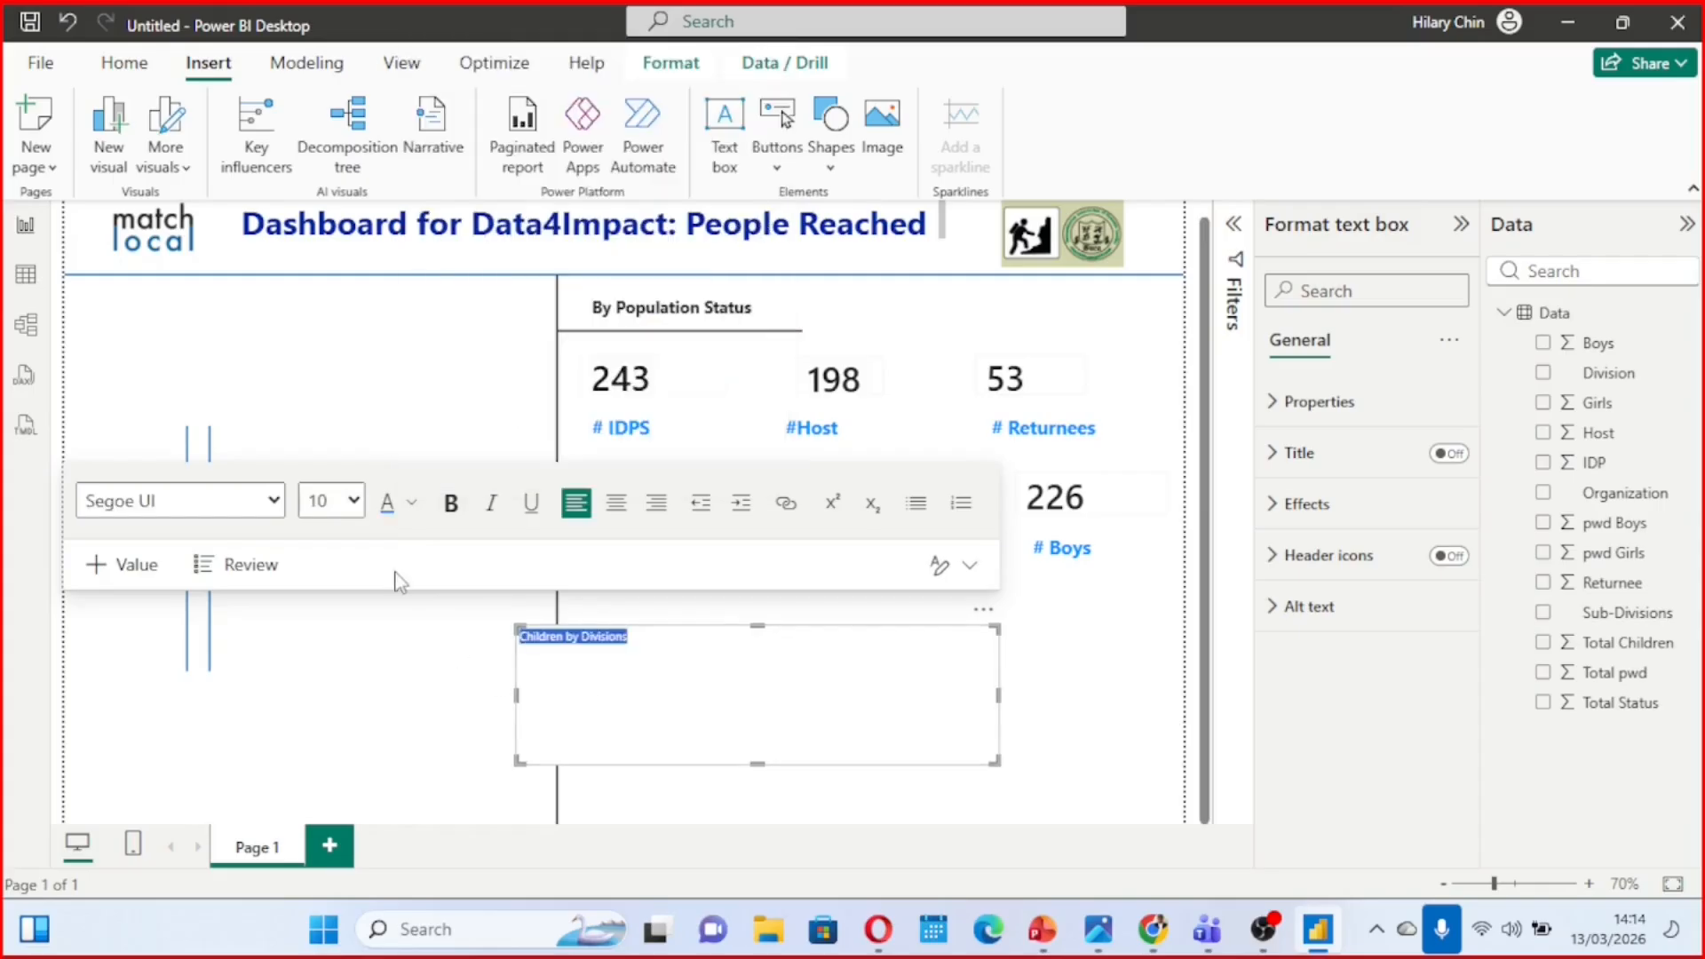
left_click(354, 501)
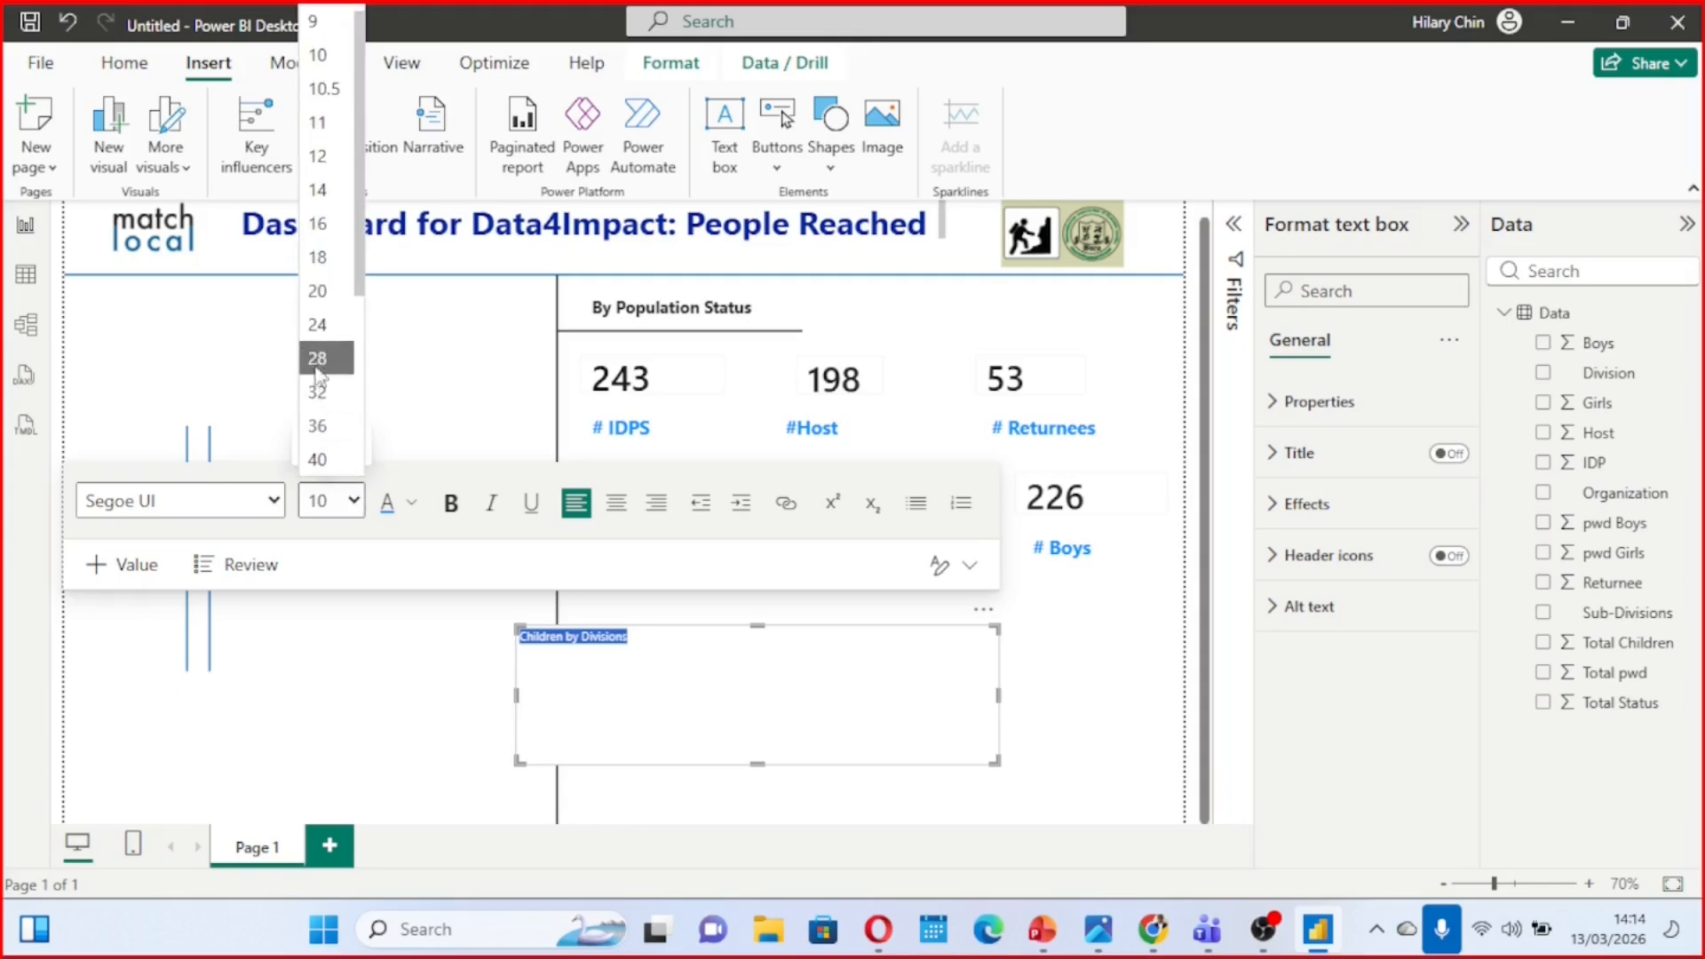
left_click(423, 435)
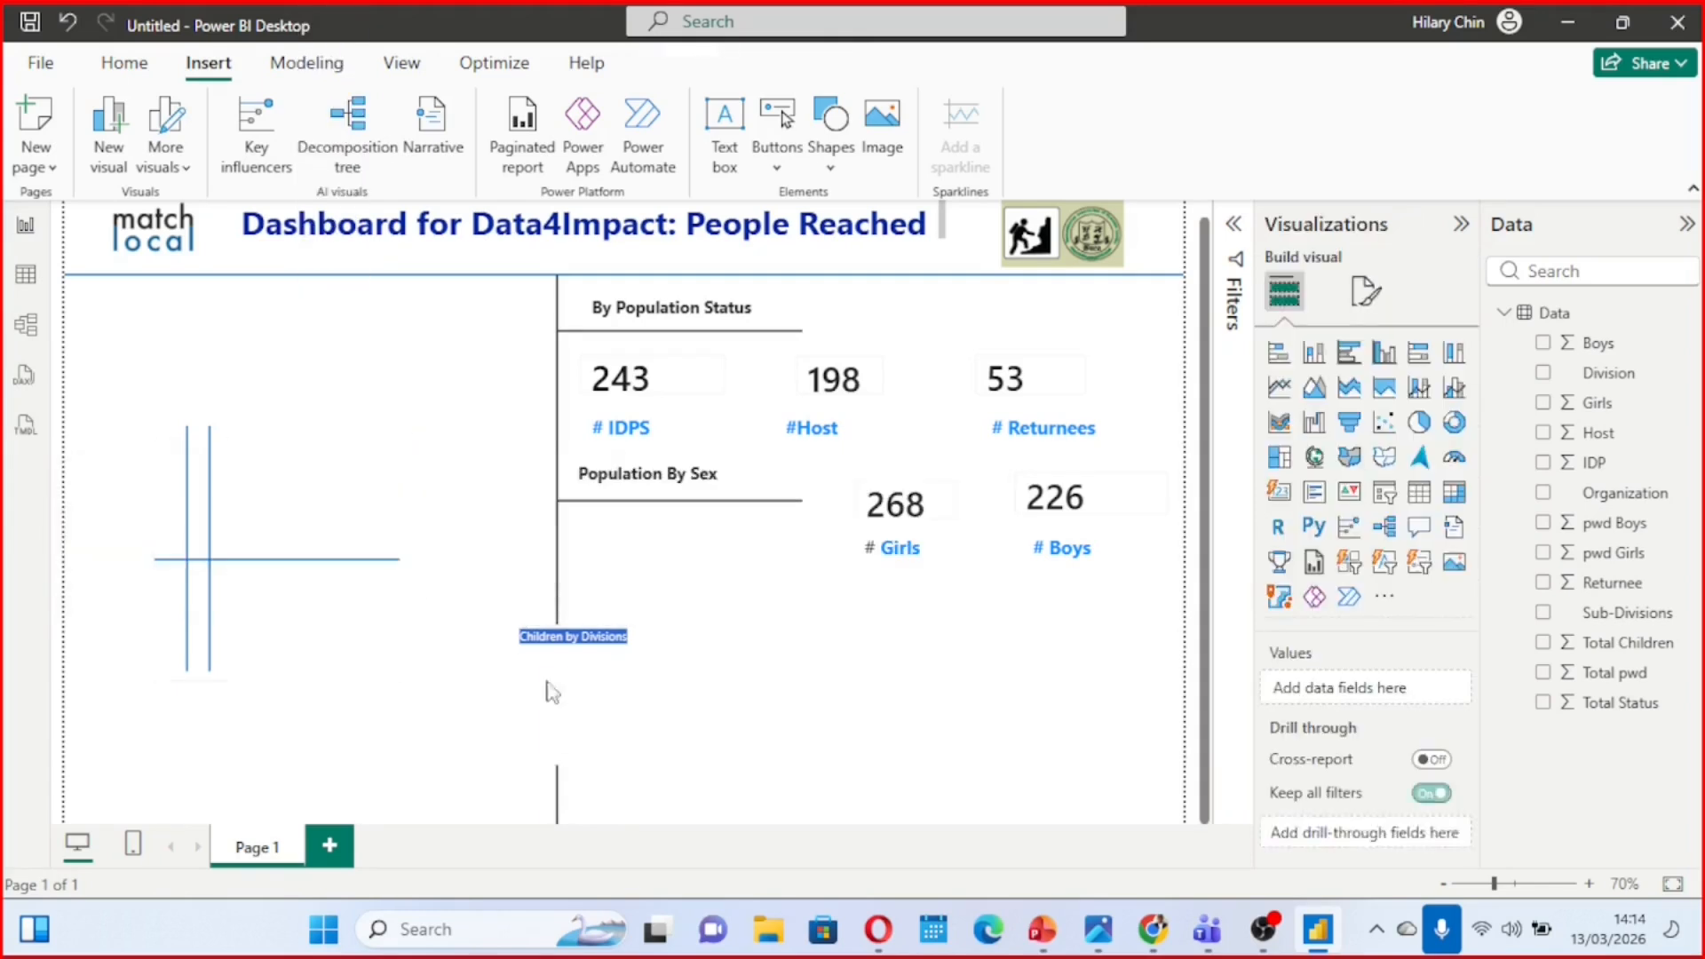
left_click(664, 644)
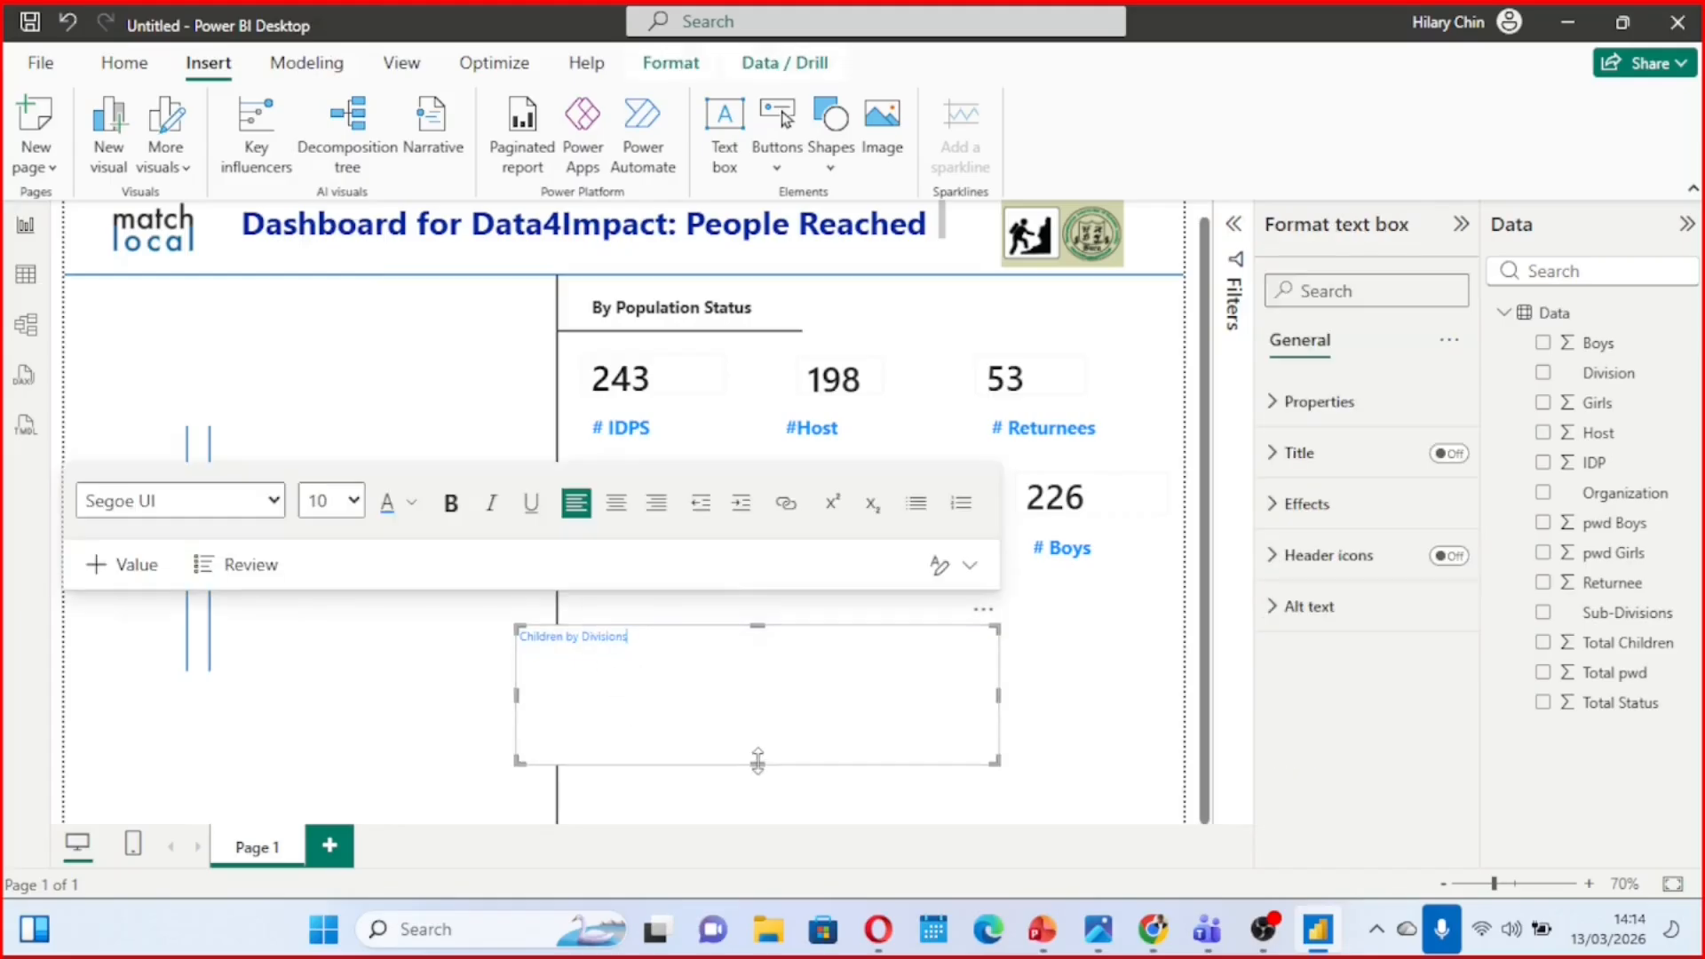
Shrink the "Children by Divisions" box to one line and stretch it from near the vertical divider to the page's right edge
left_click_drag(746, 764, 745, 650)
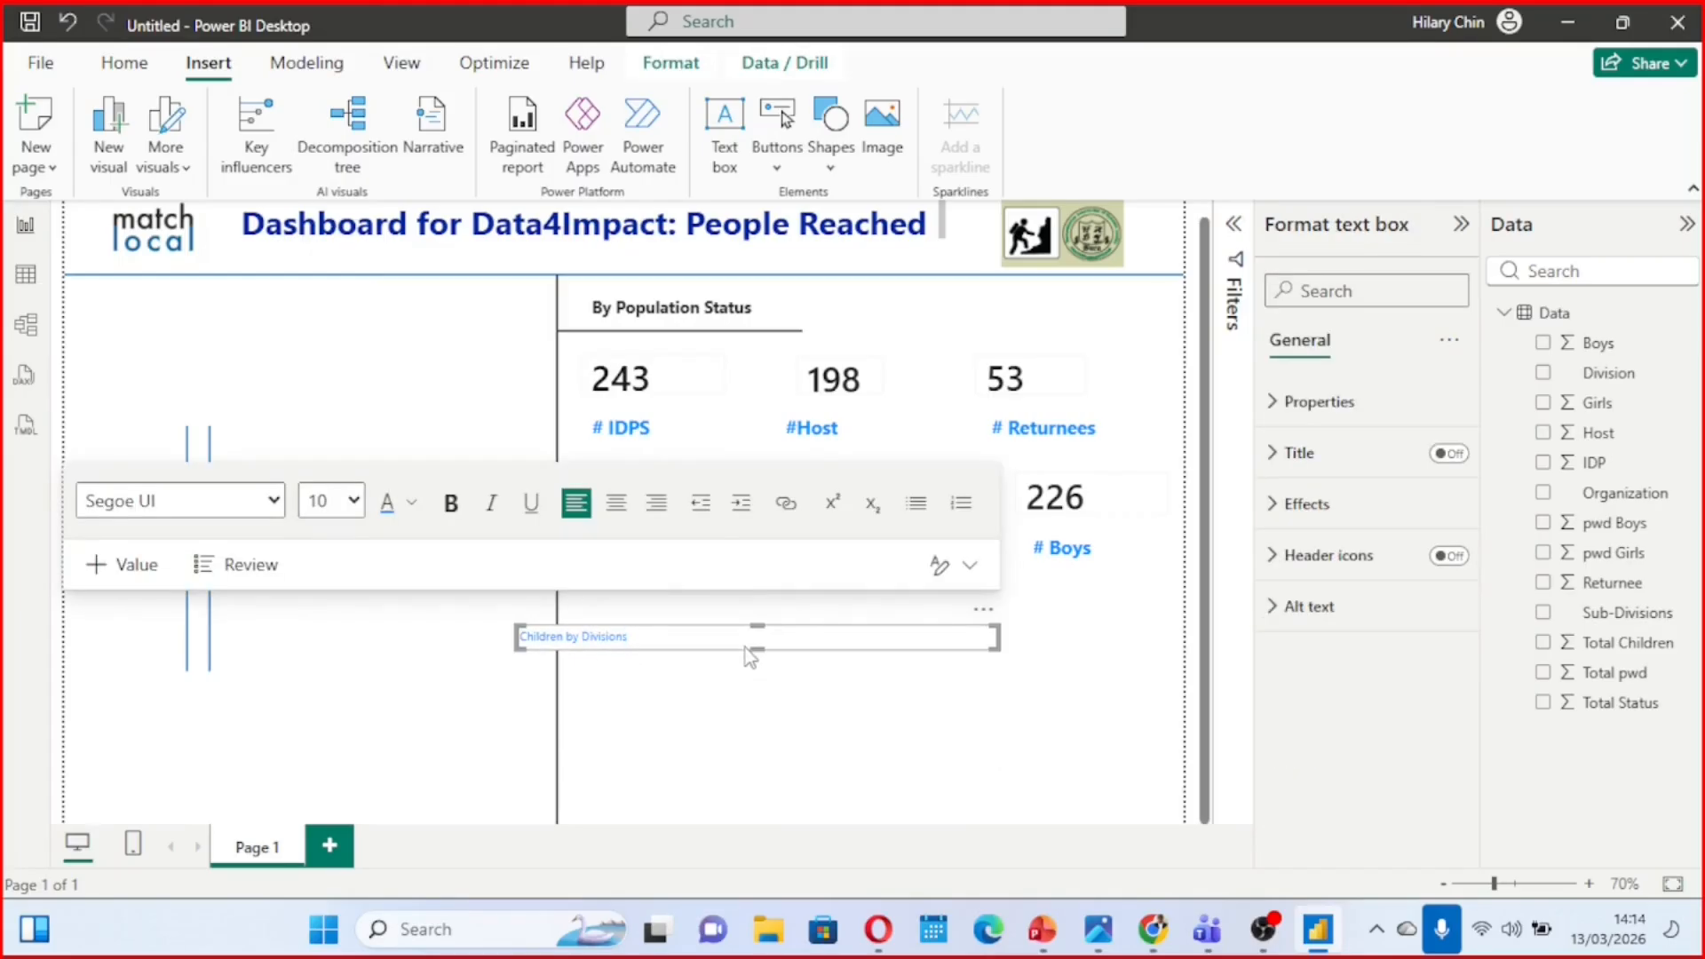
left_click_drag(988, 622, 1167, 608)
left_click_drag(739, 597, 584, 614)
Make the "Children by Divisions" text bold and centred, and give its box a light purple background with 58% transparency
left_click(634, 468)
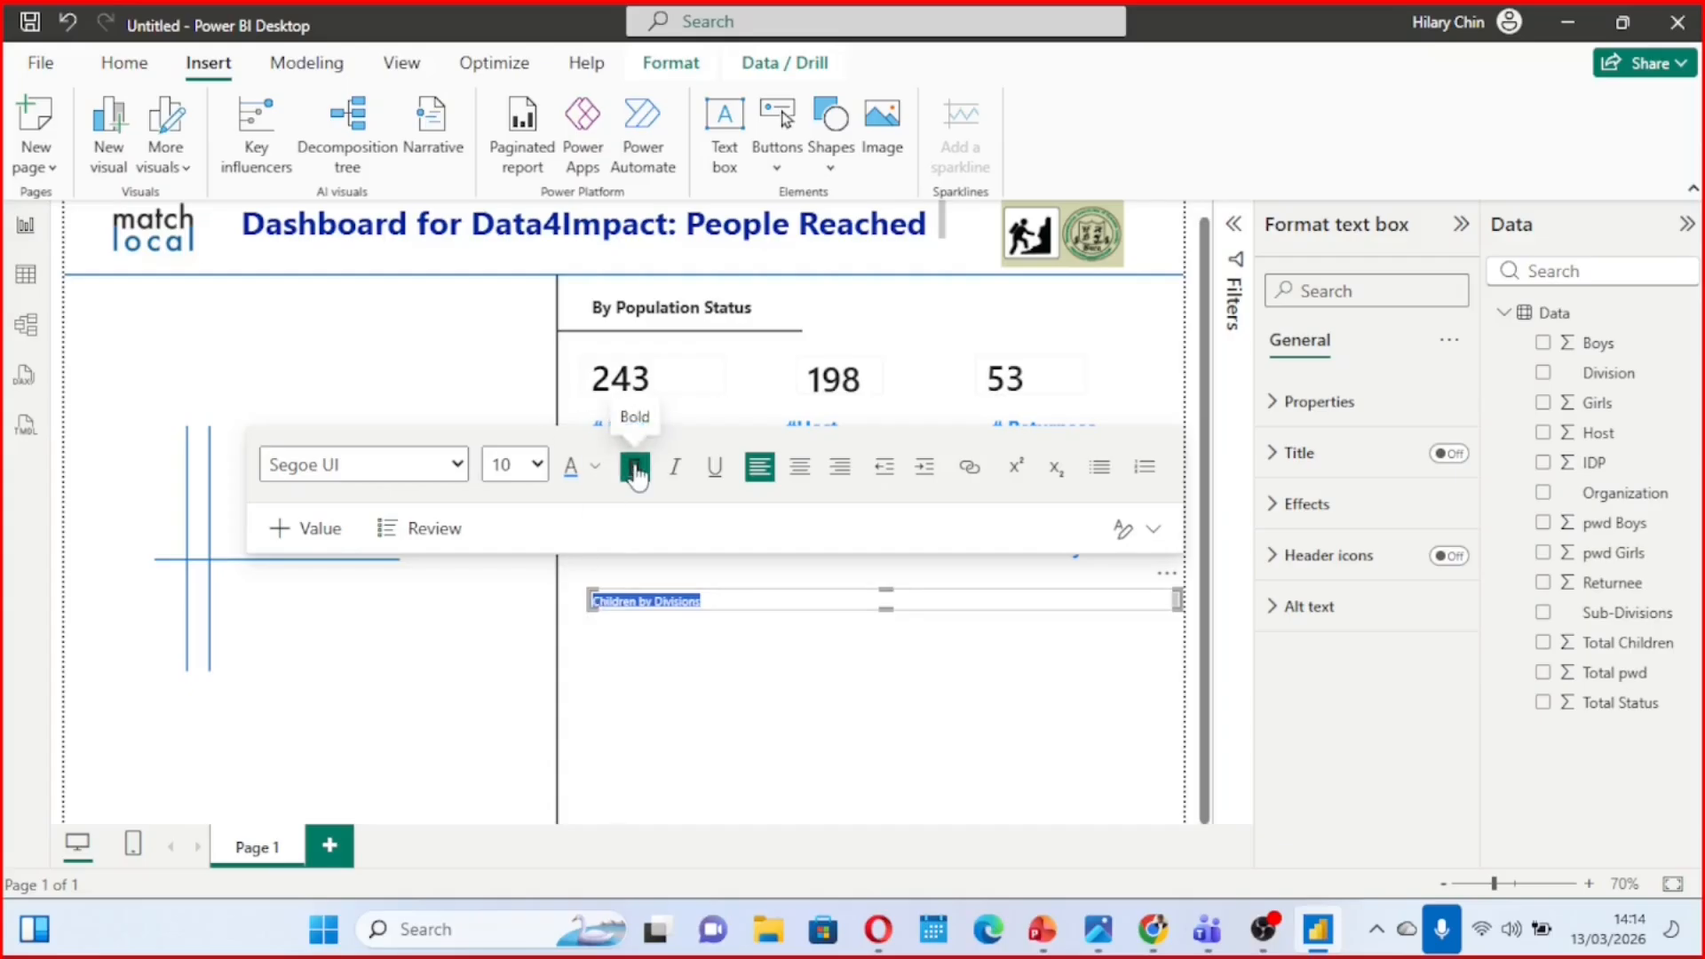
left_click(802, 471)
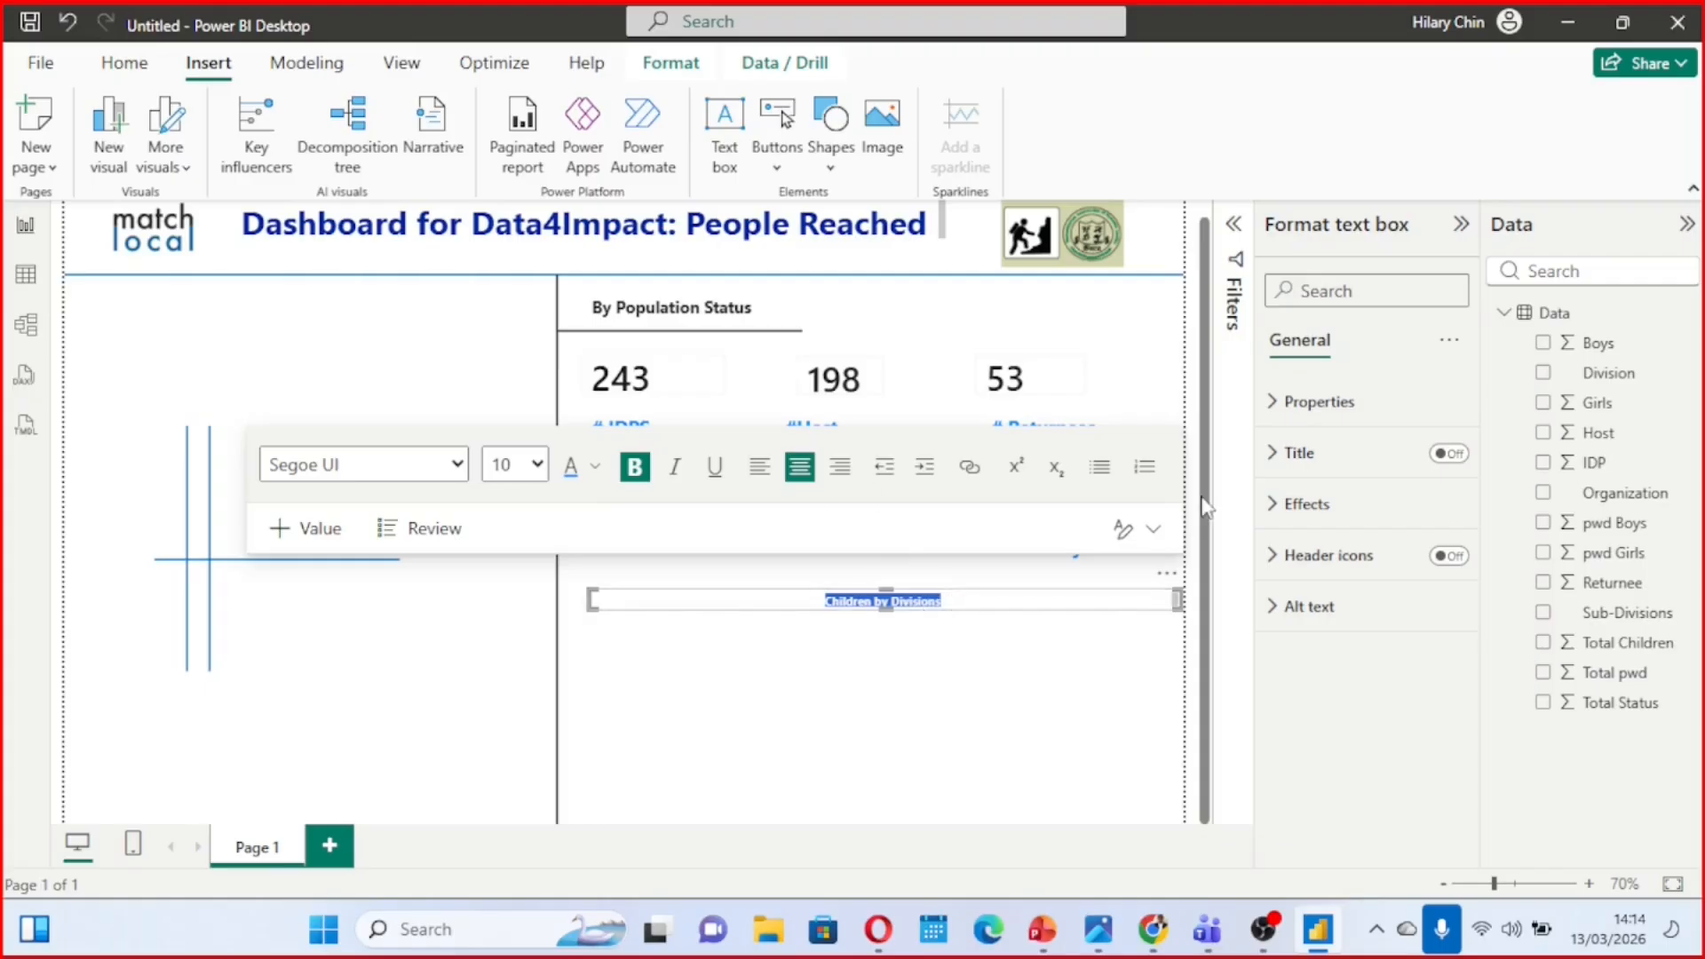
left_click(1277, 510)
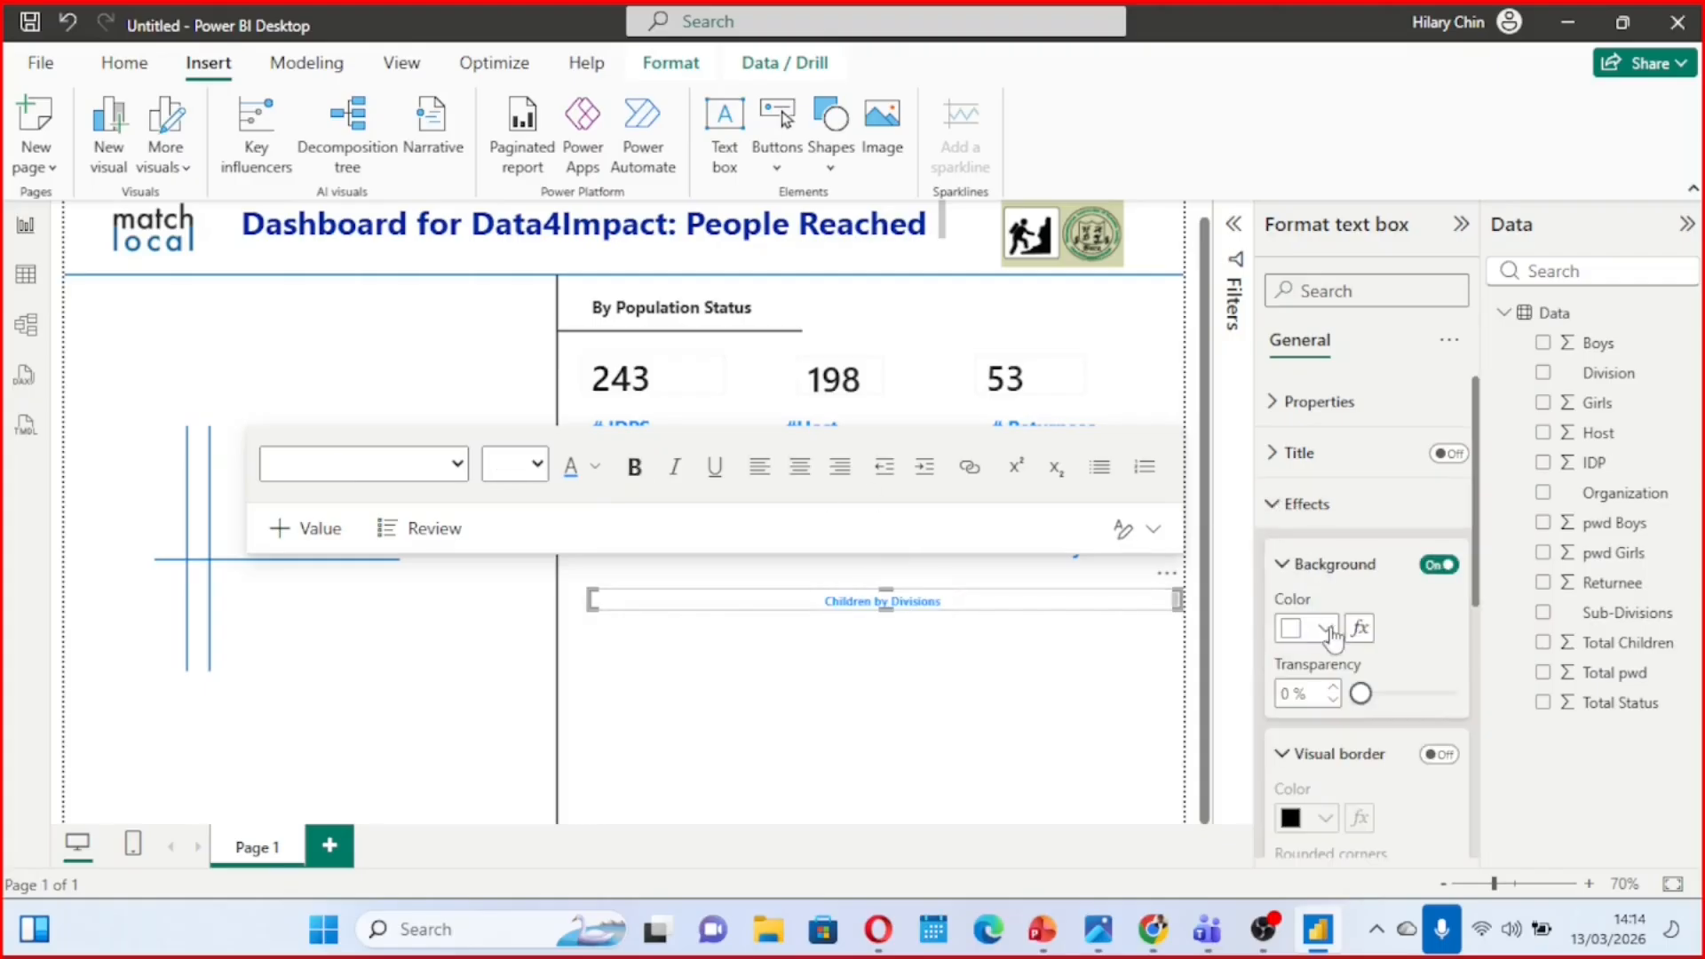
left_click(1327, 629)
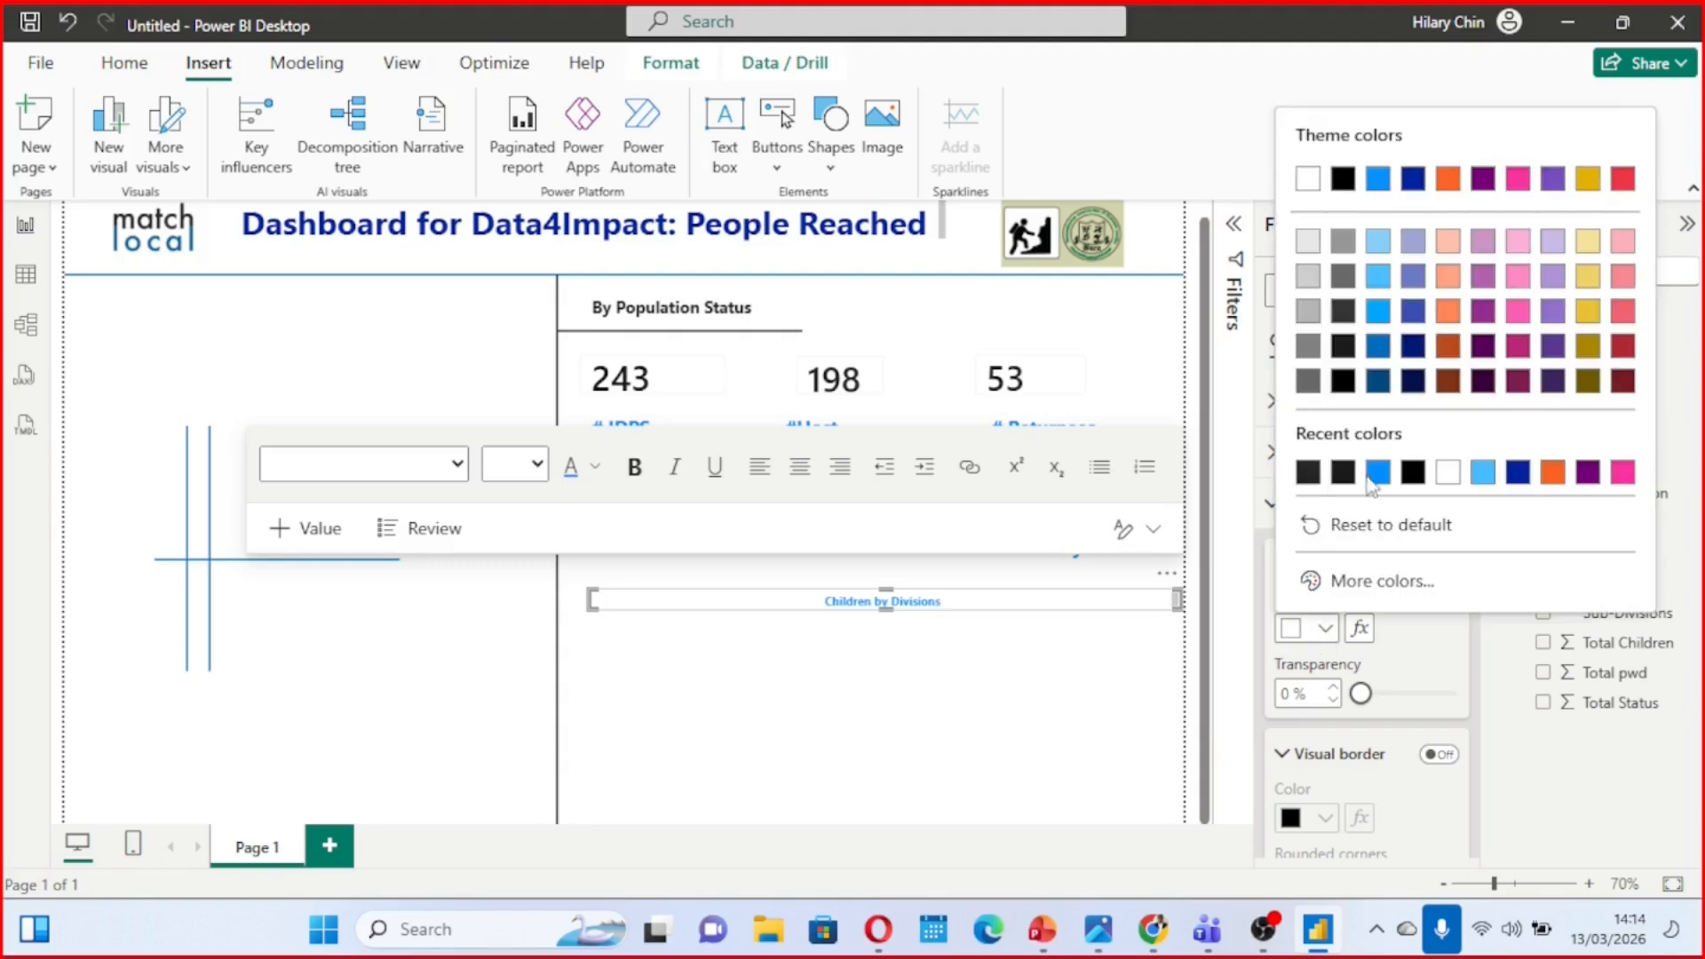
left_click(1552, 248)
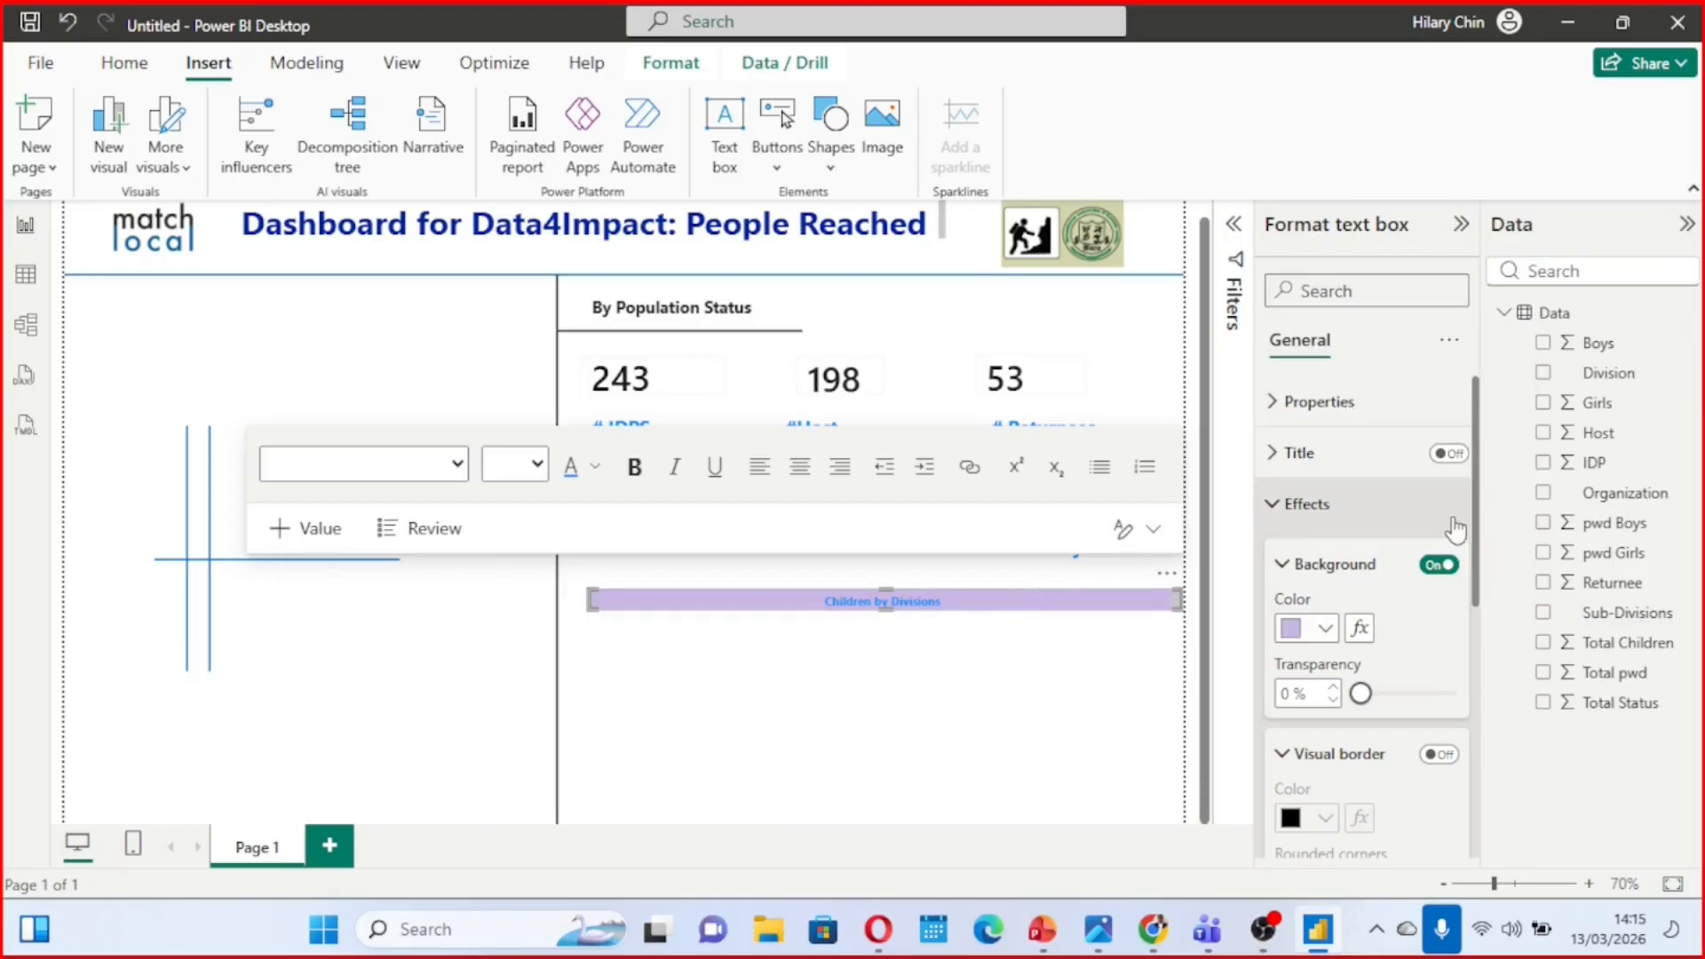
left_click(1389, 693)
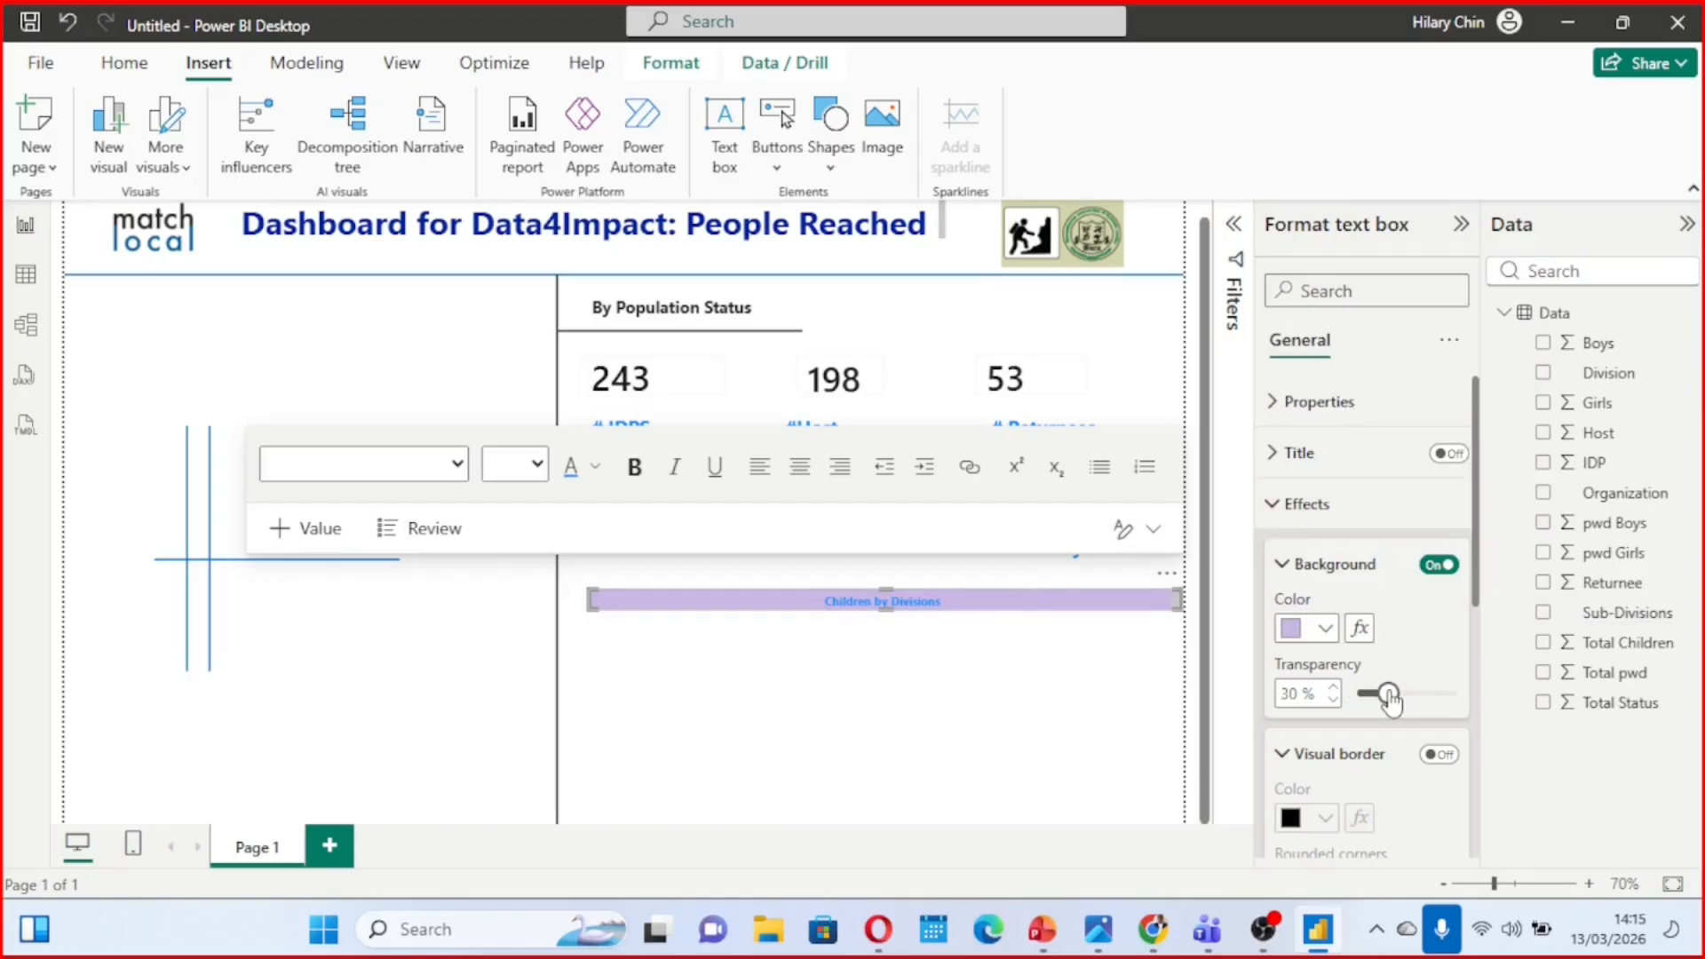
left_click_drag(1389, 697, 1414, 694)
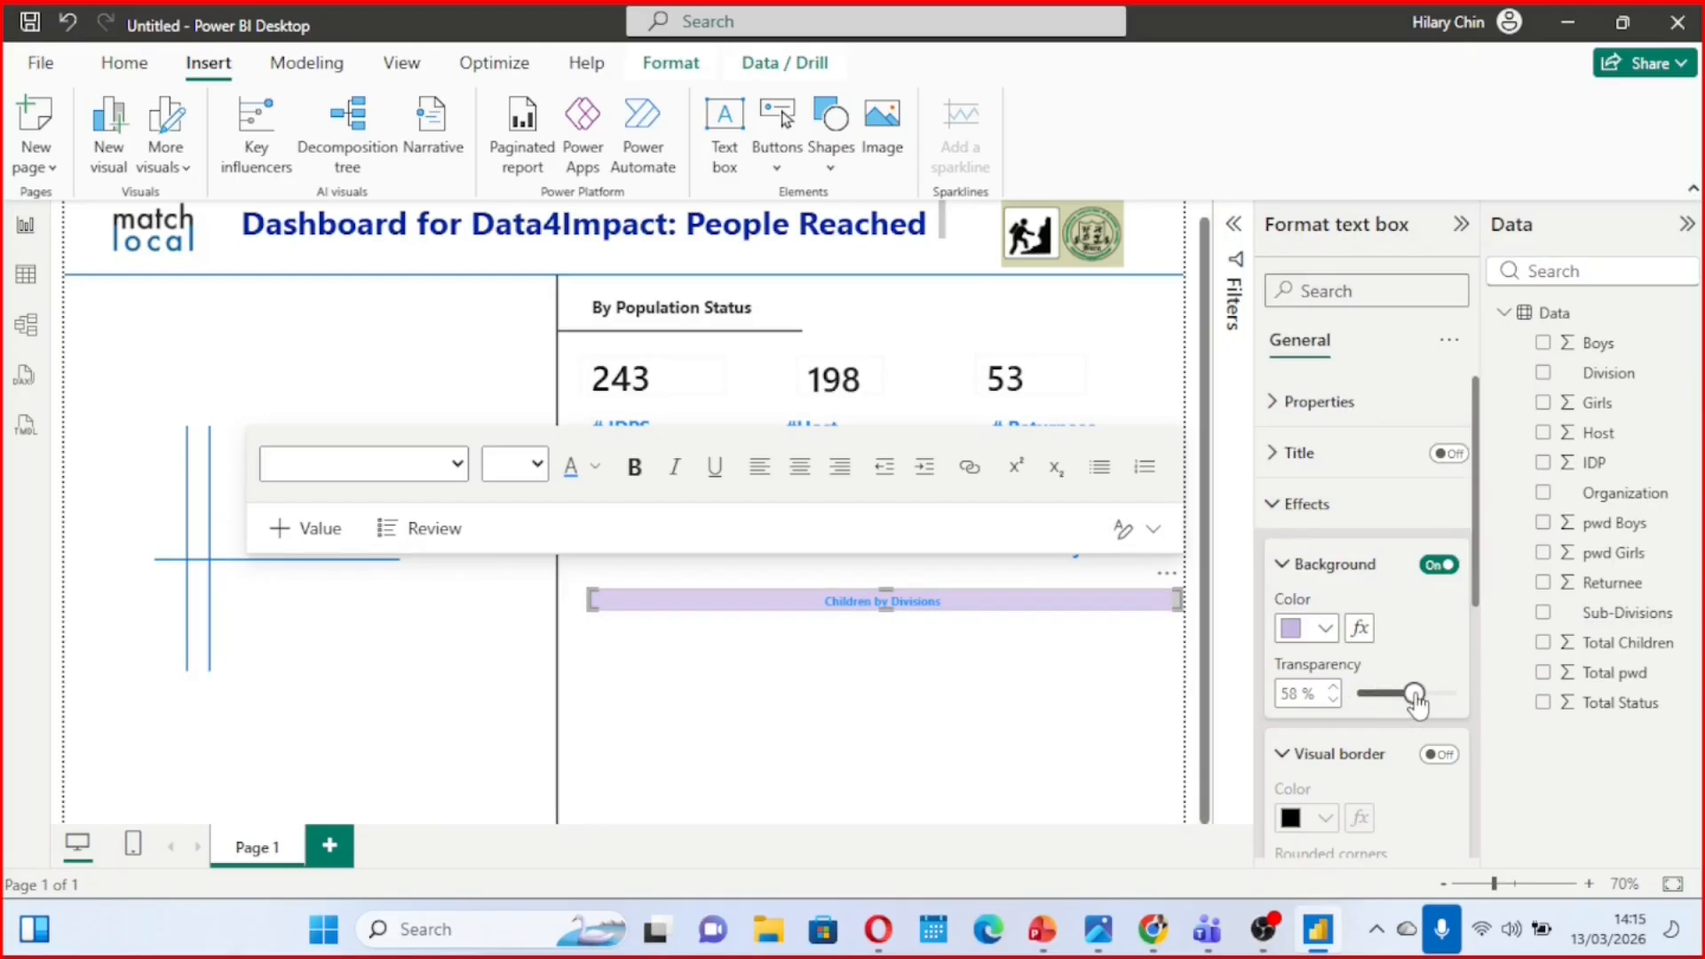
left_click(778, 679)
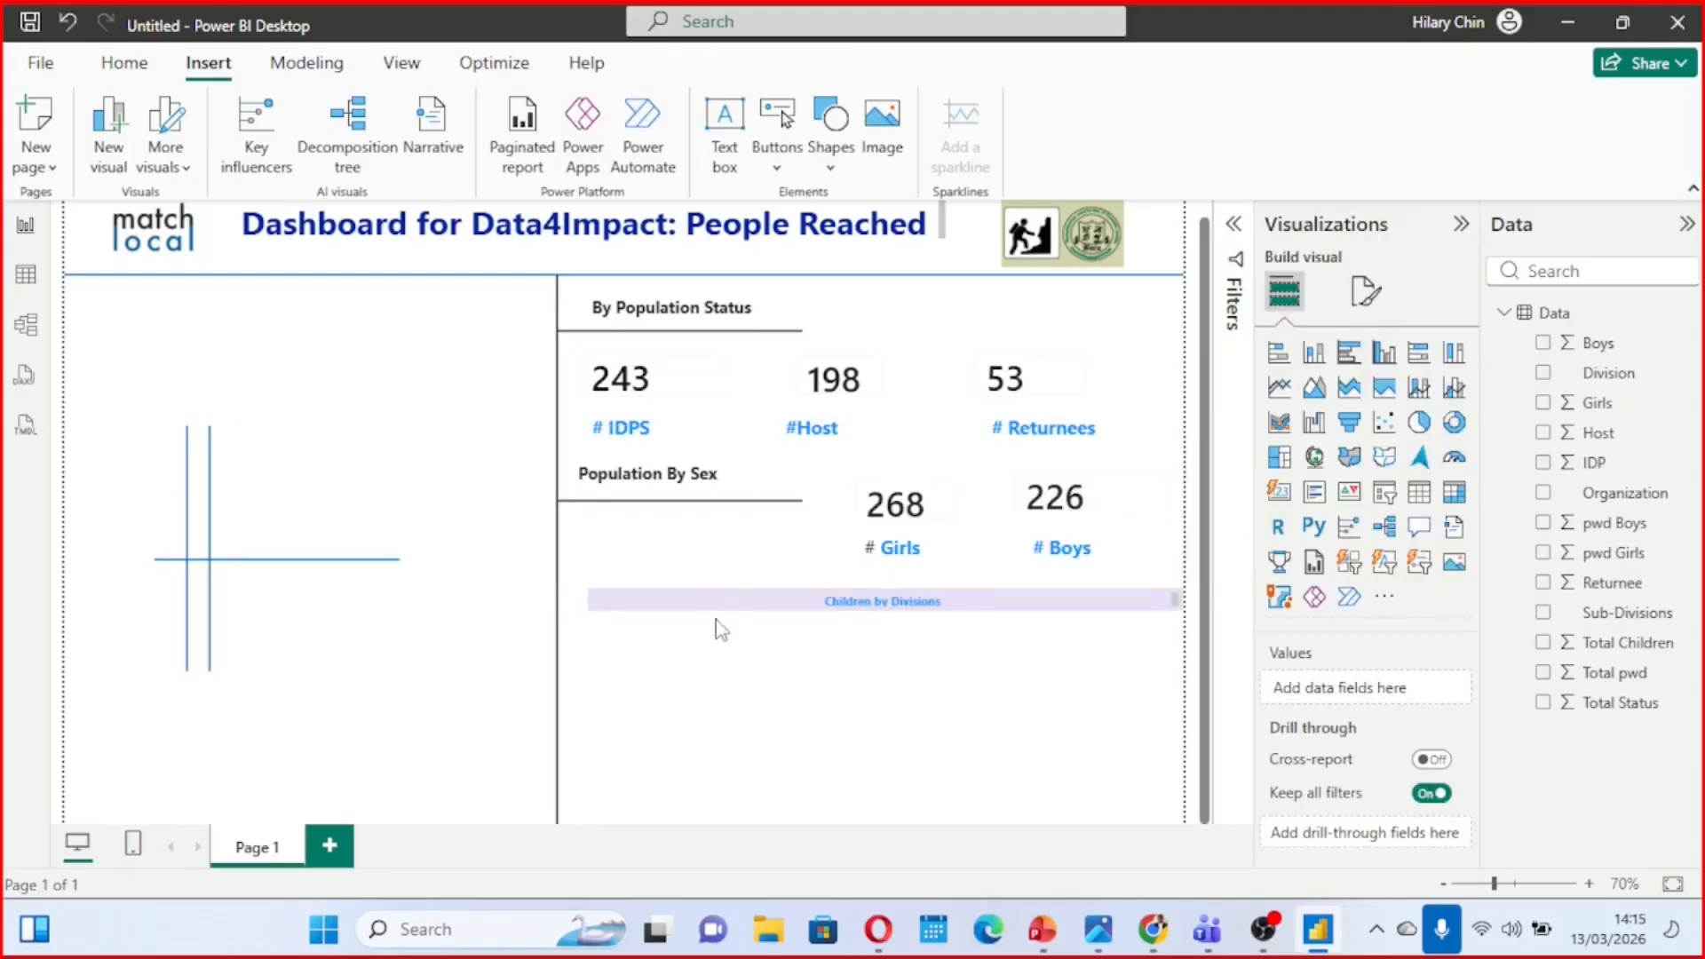
Extend the "Children by Divisions" banner to the vertical divider, move it up just below the card captions and make it slightly taller
left_click(738, 601)
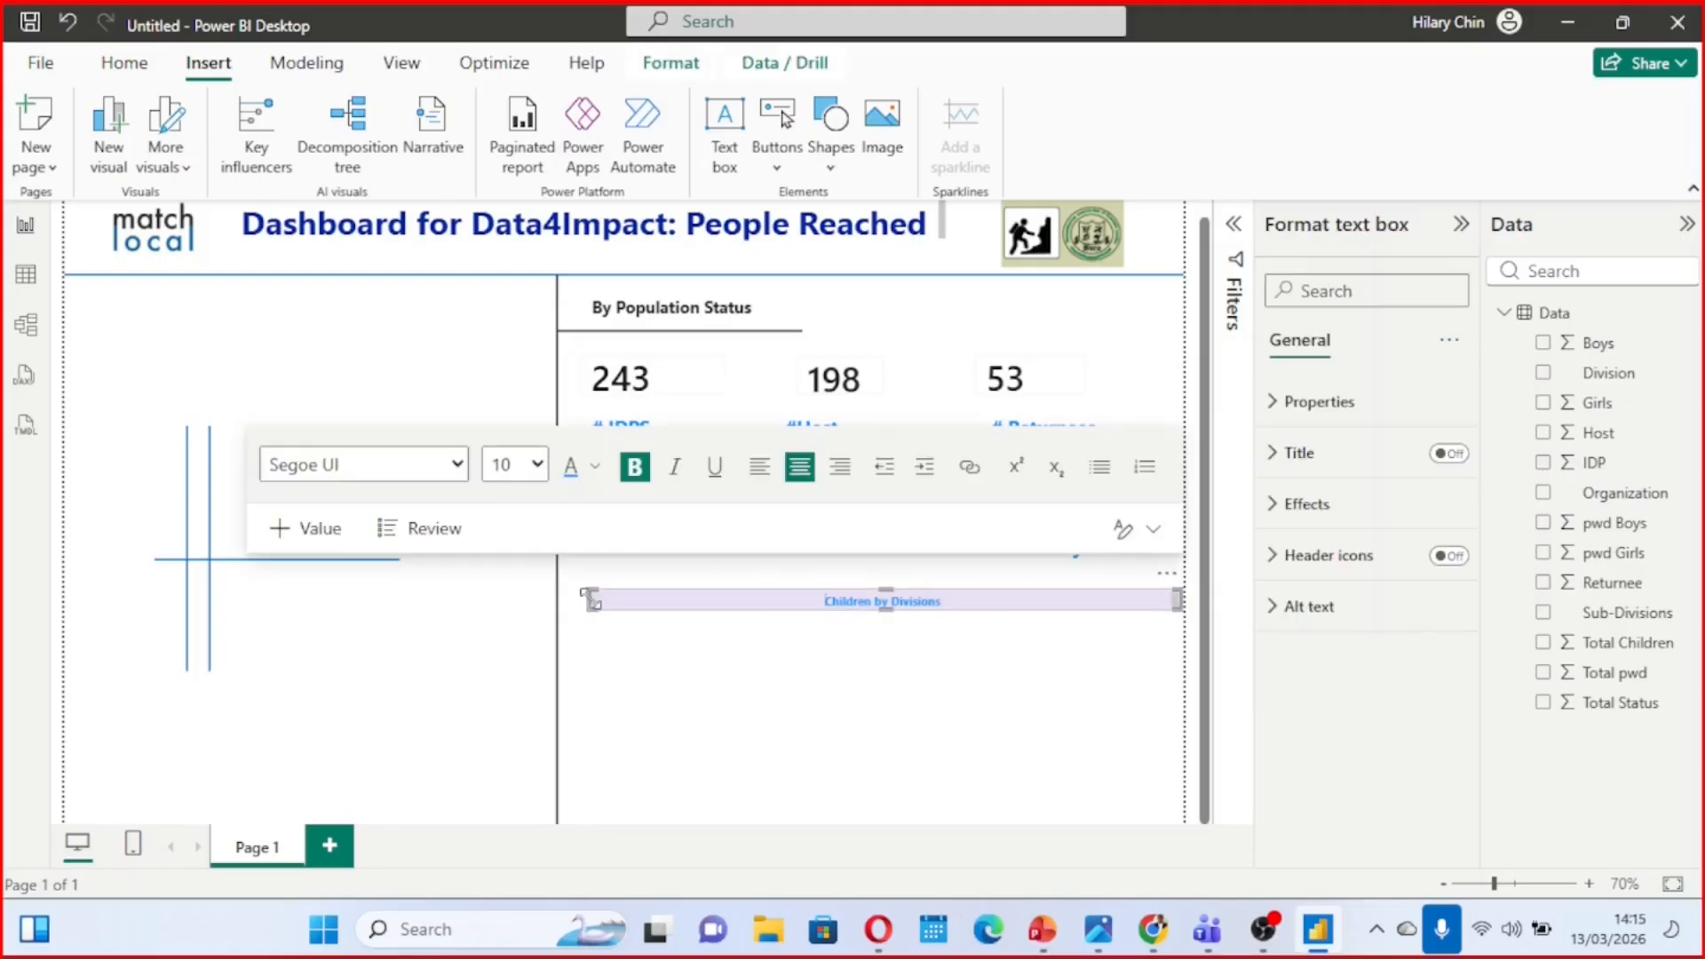
left_click_drag(582, 593, 561, 597)
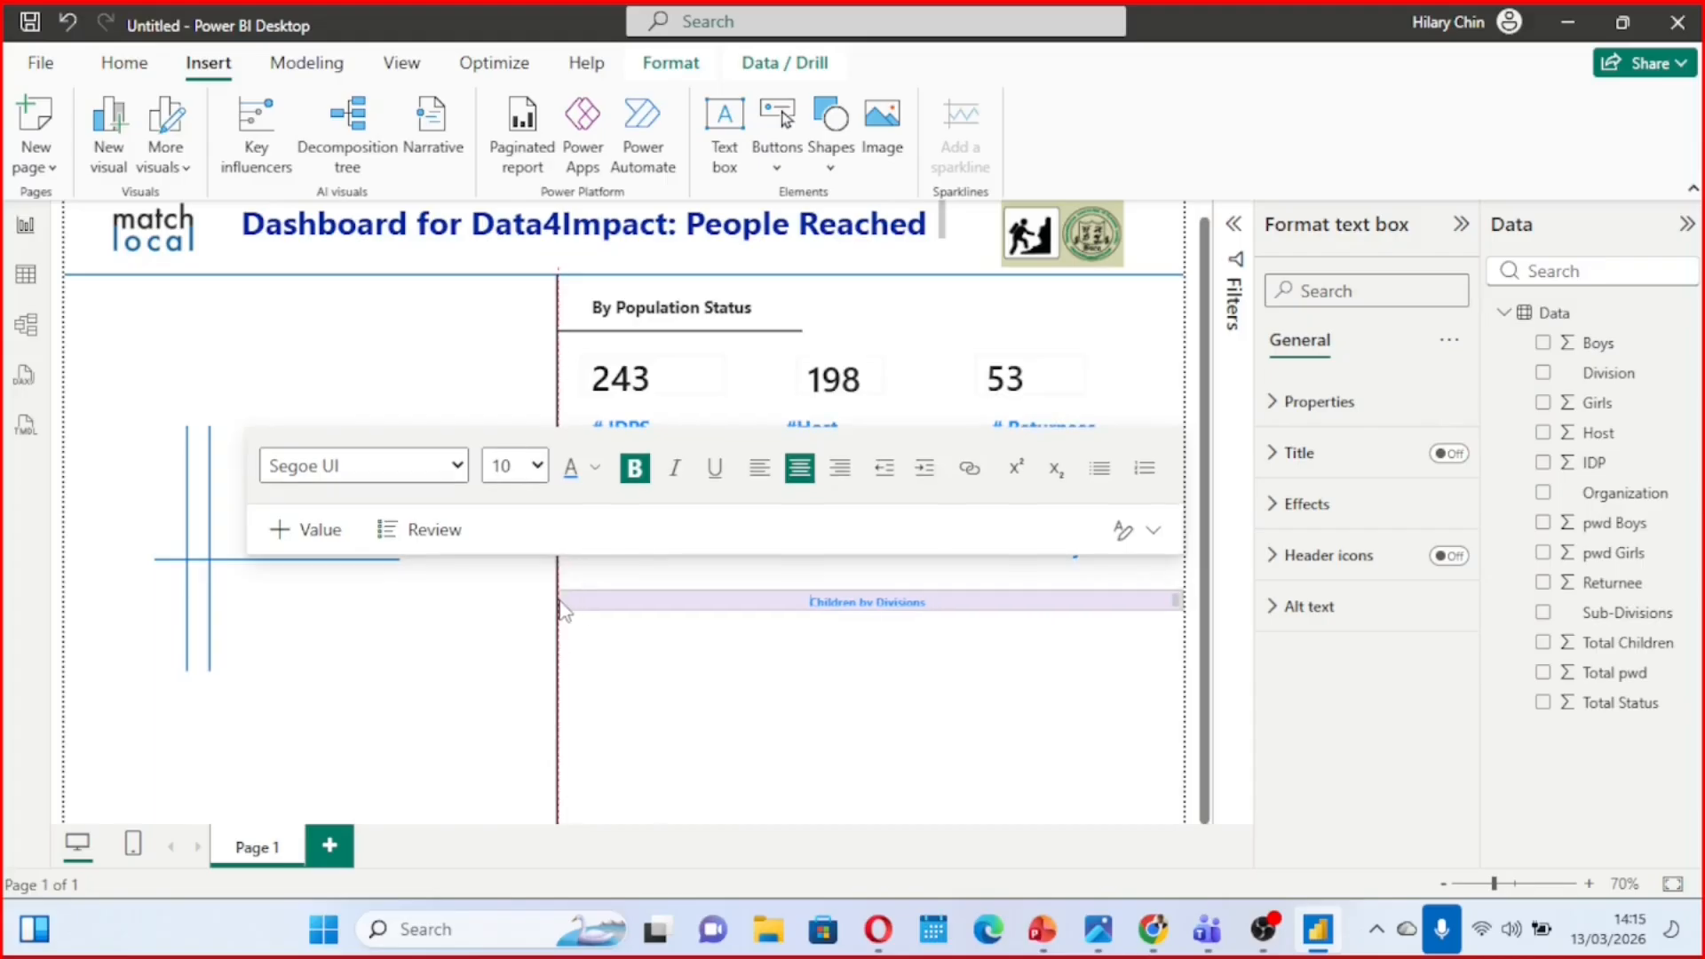
left_click_drag(1166, 590, 1163, 559)
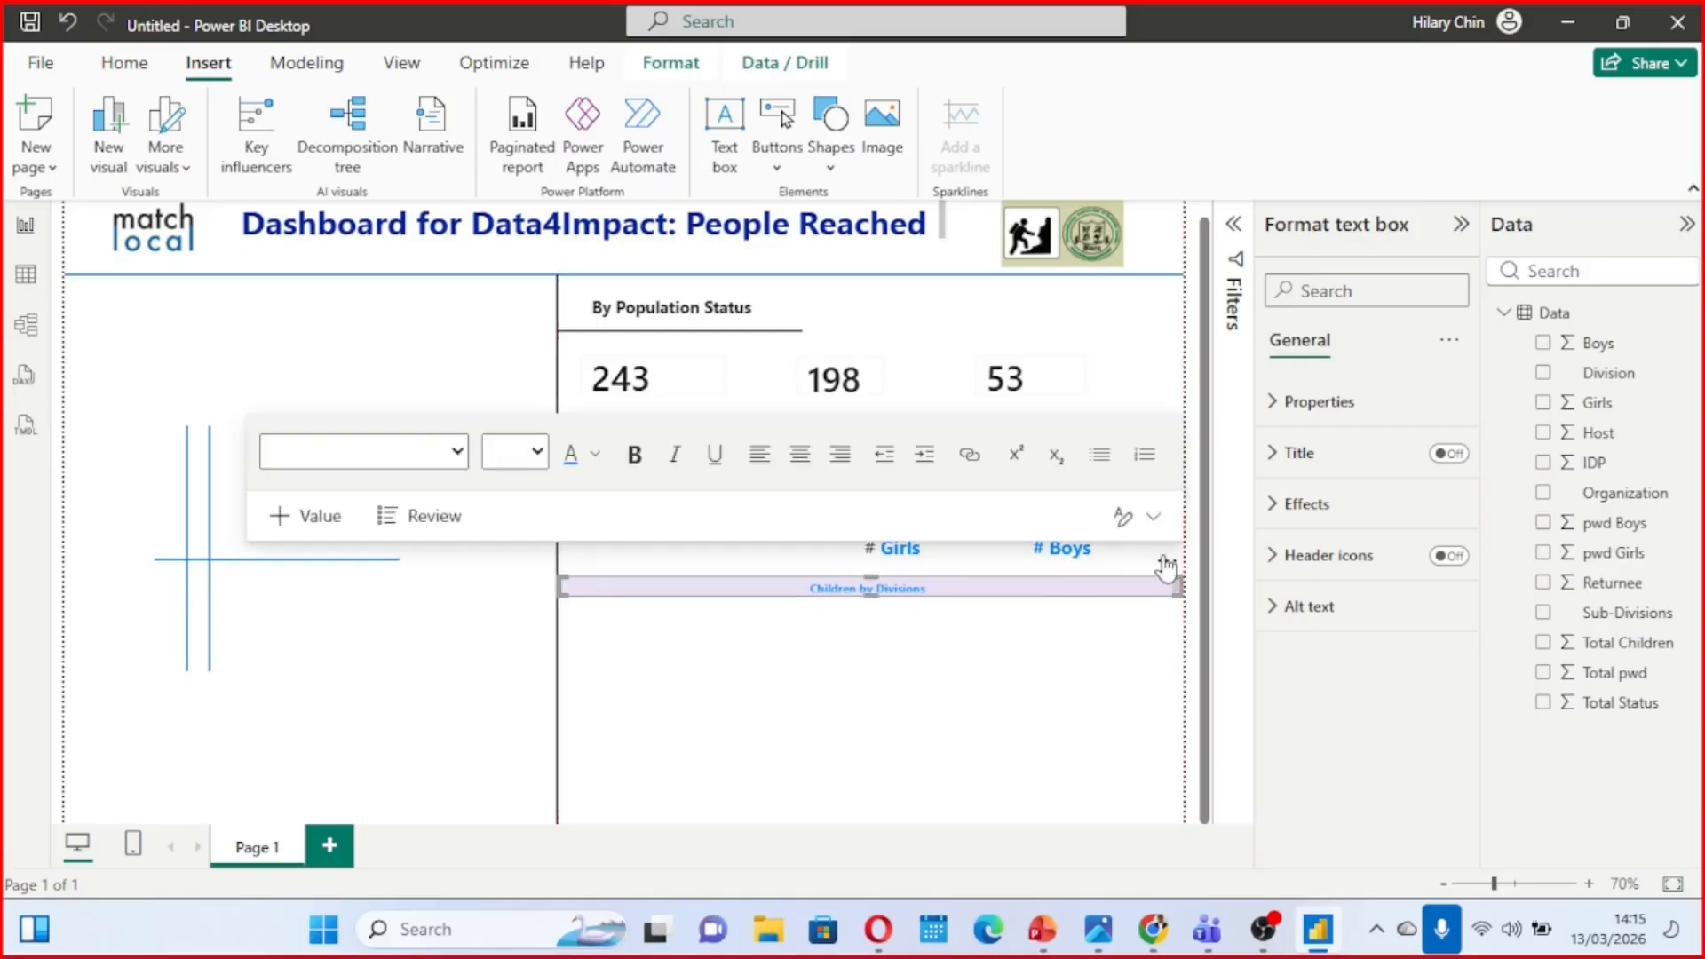
left_click(756, 653)
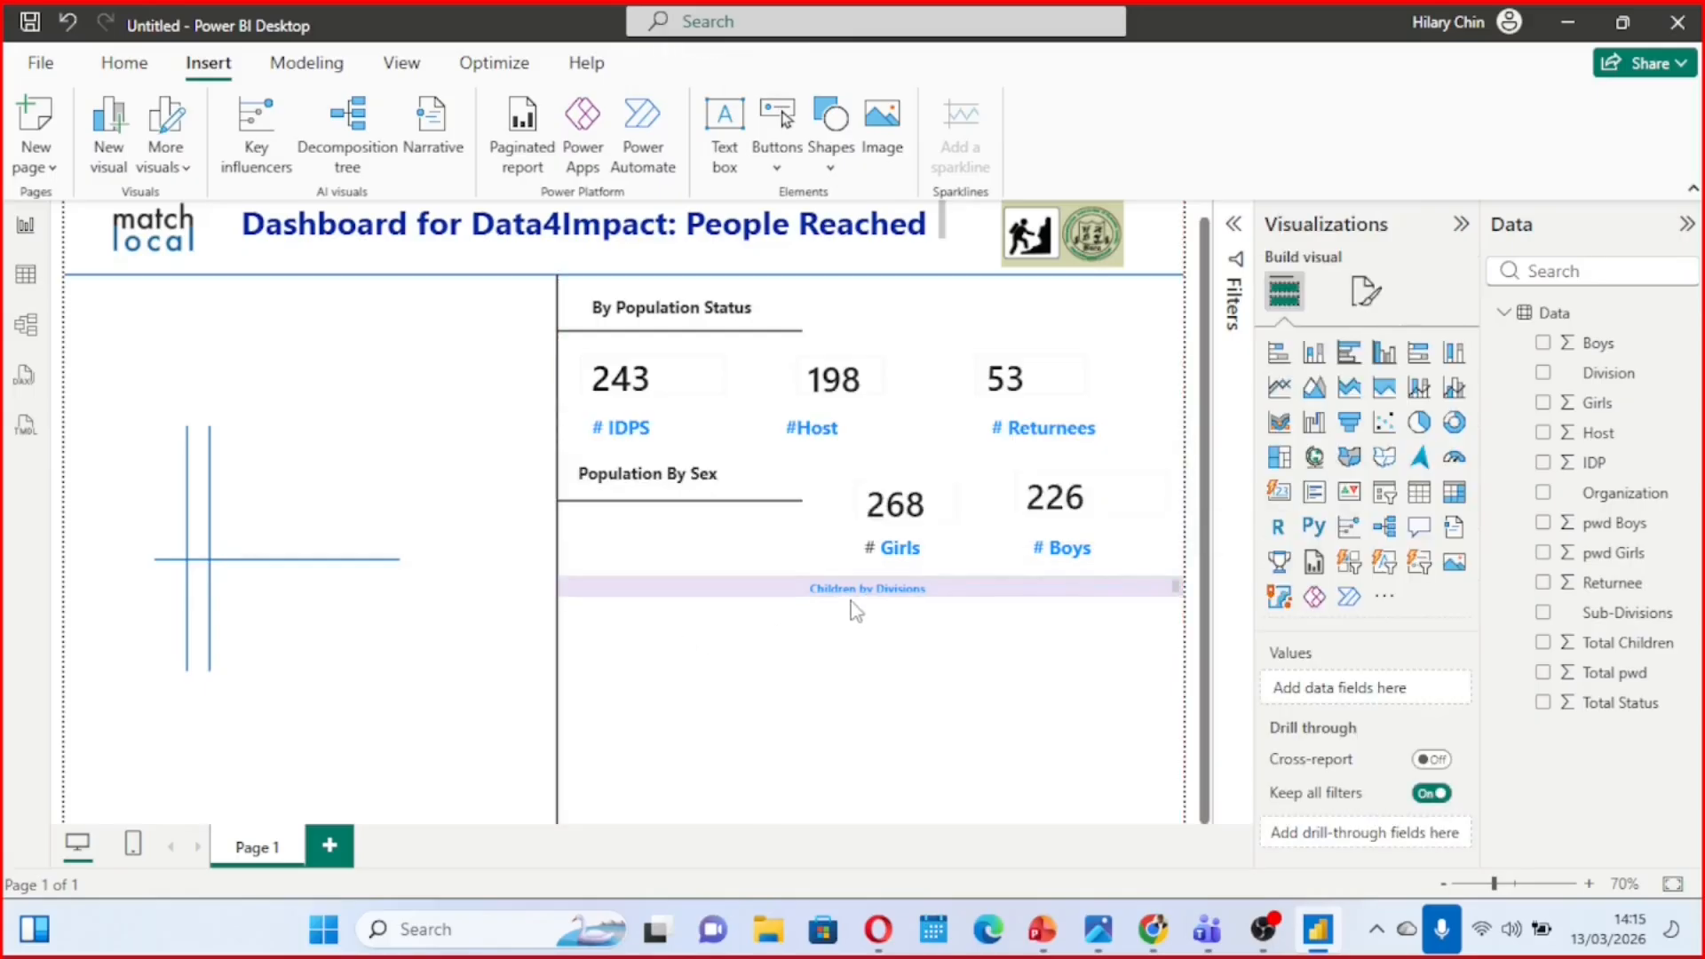
left_click(688, 587)
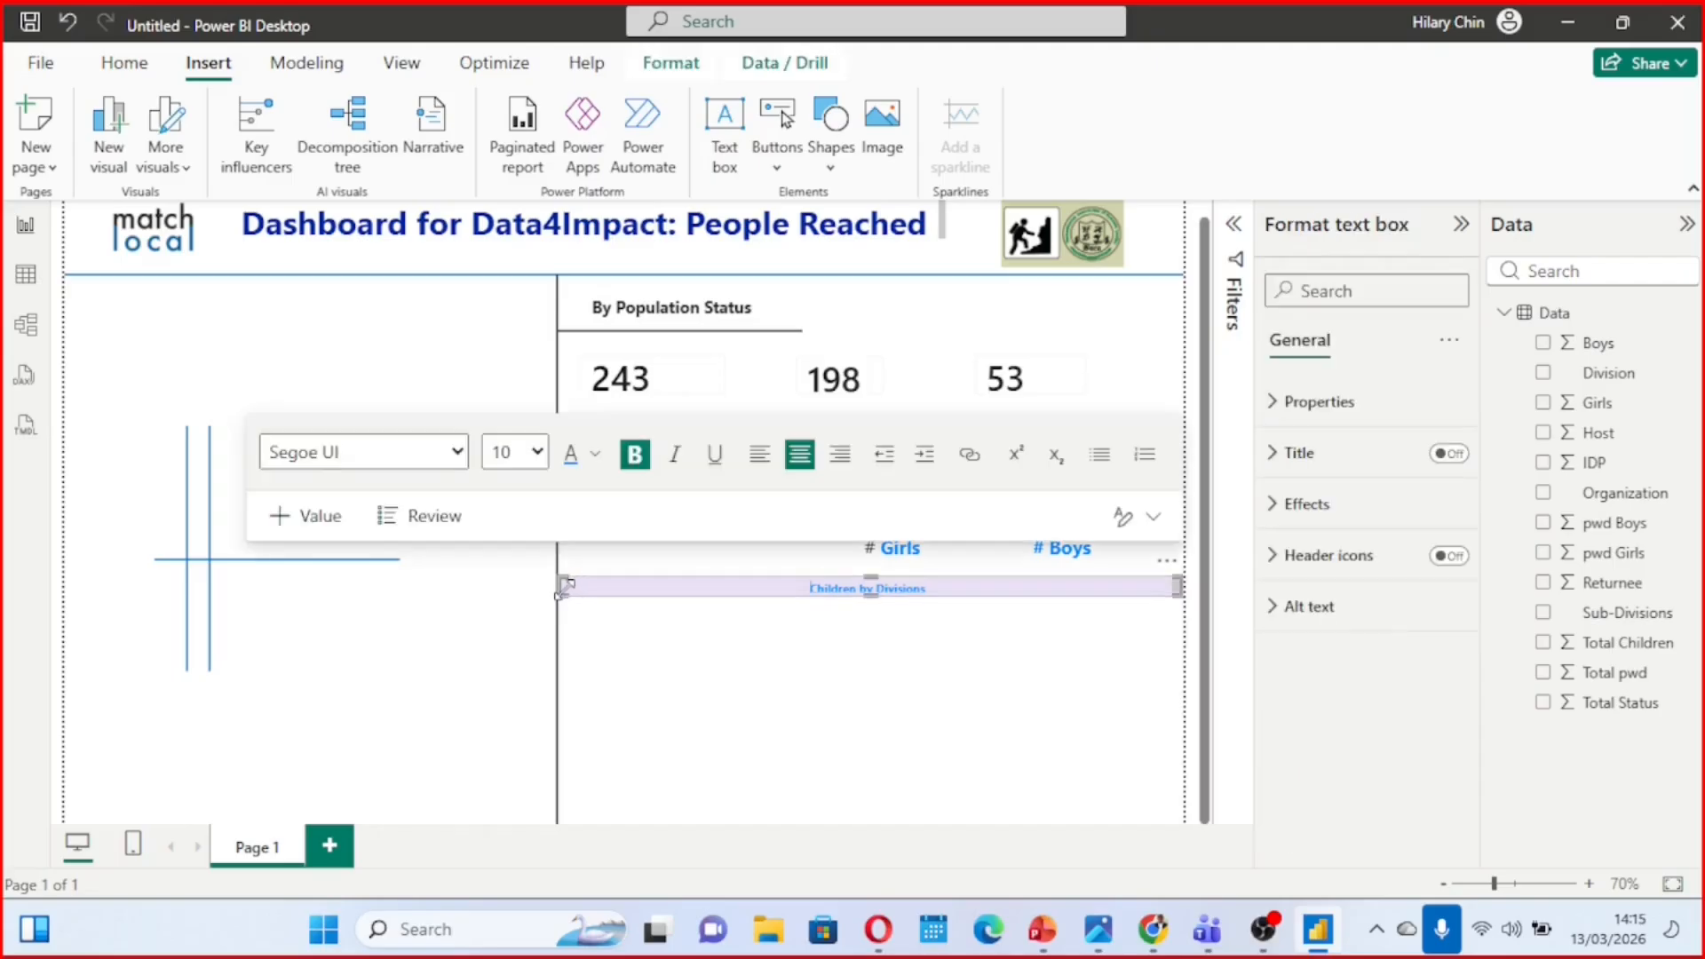
left_click_drag(565, 595, 576, 604)
left_click(692, 653)
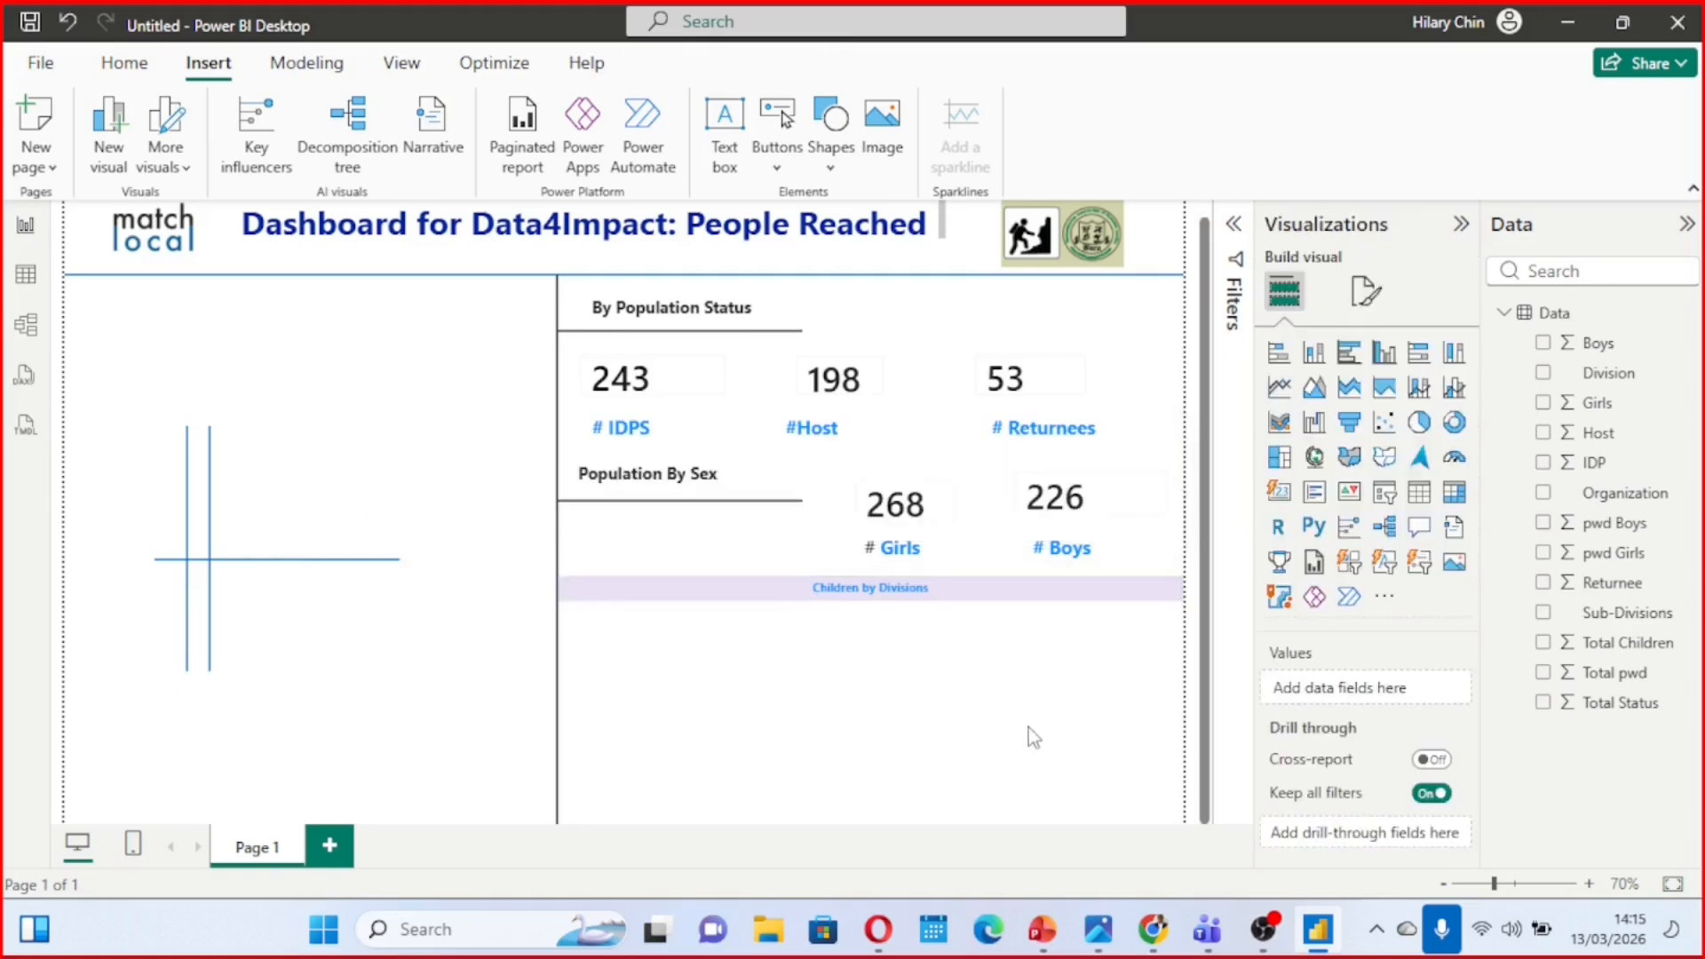
Check the chart below the section banner in the reference image Final quizz.jpg and return to Power BI Desktop
mouse_move(1098, 929)
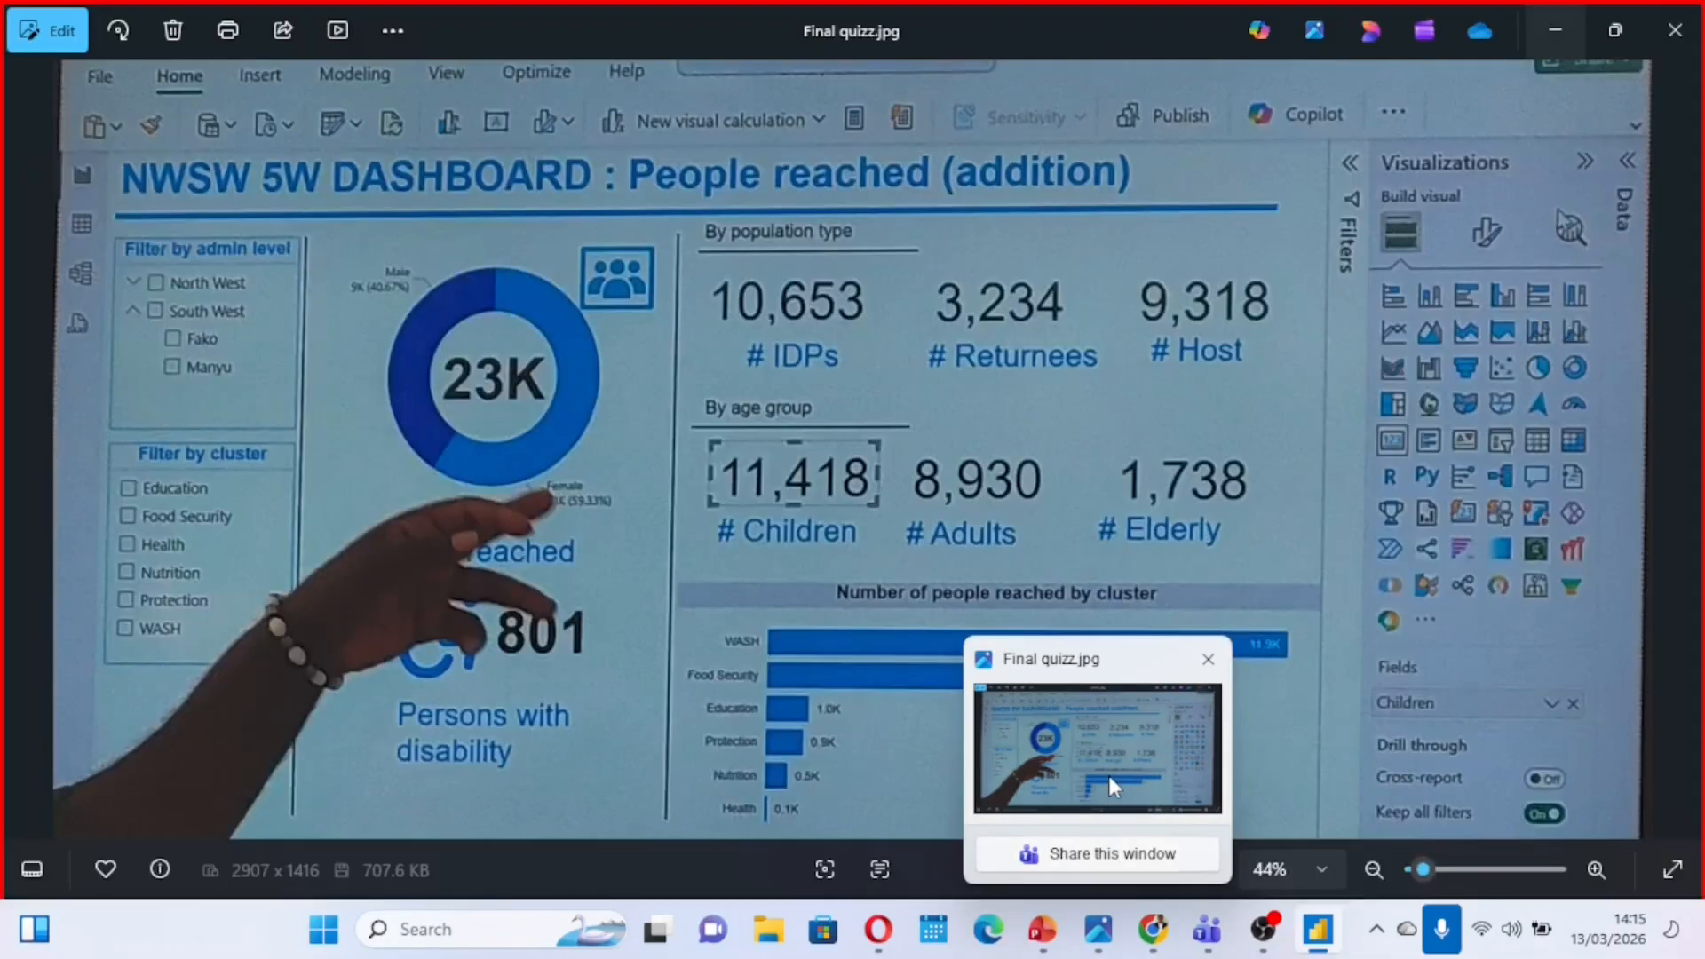
left_click(1108, 775)
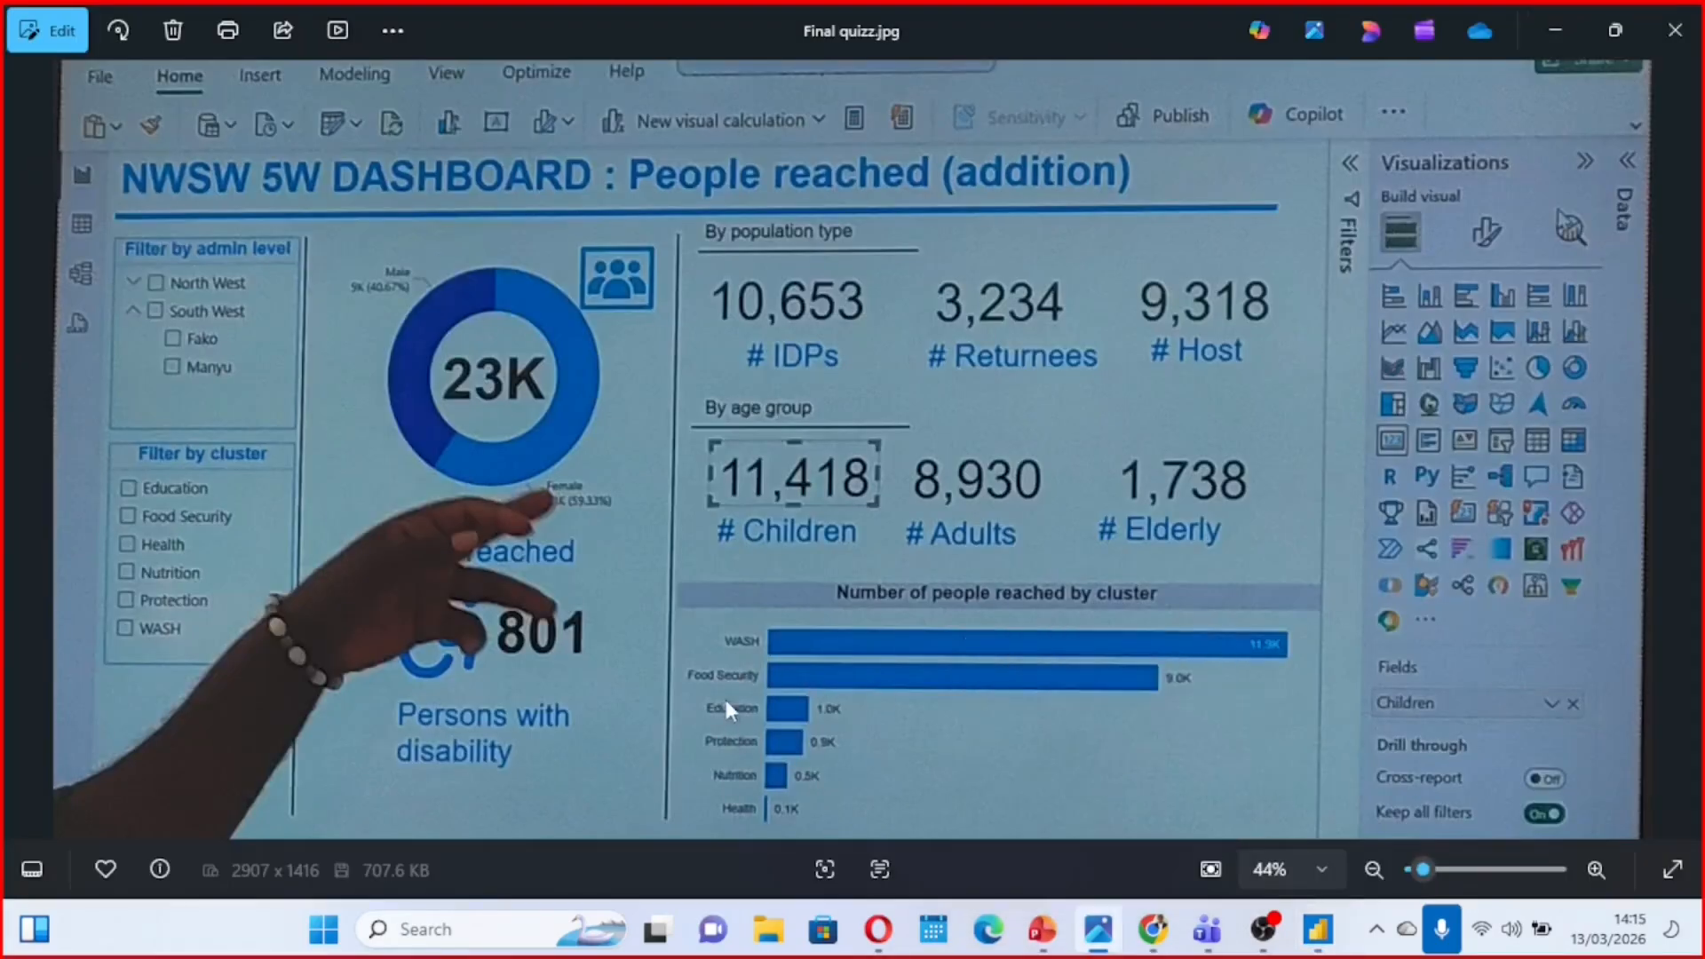
left_click(1541, 34)
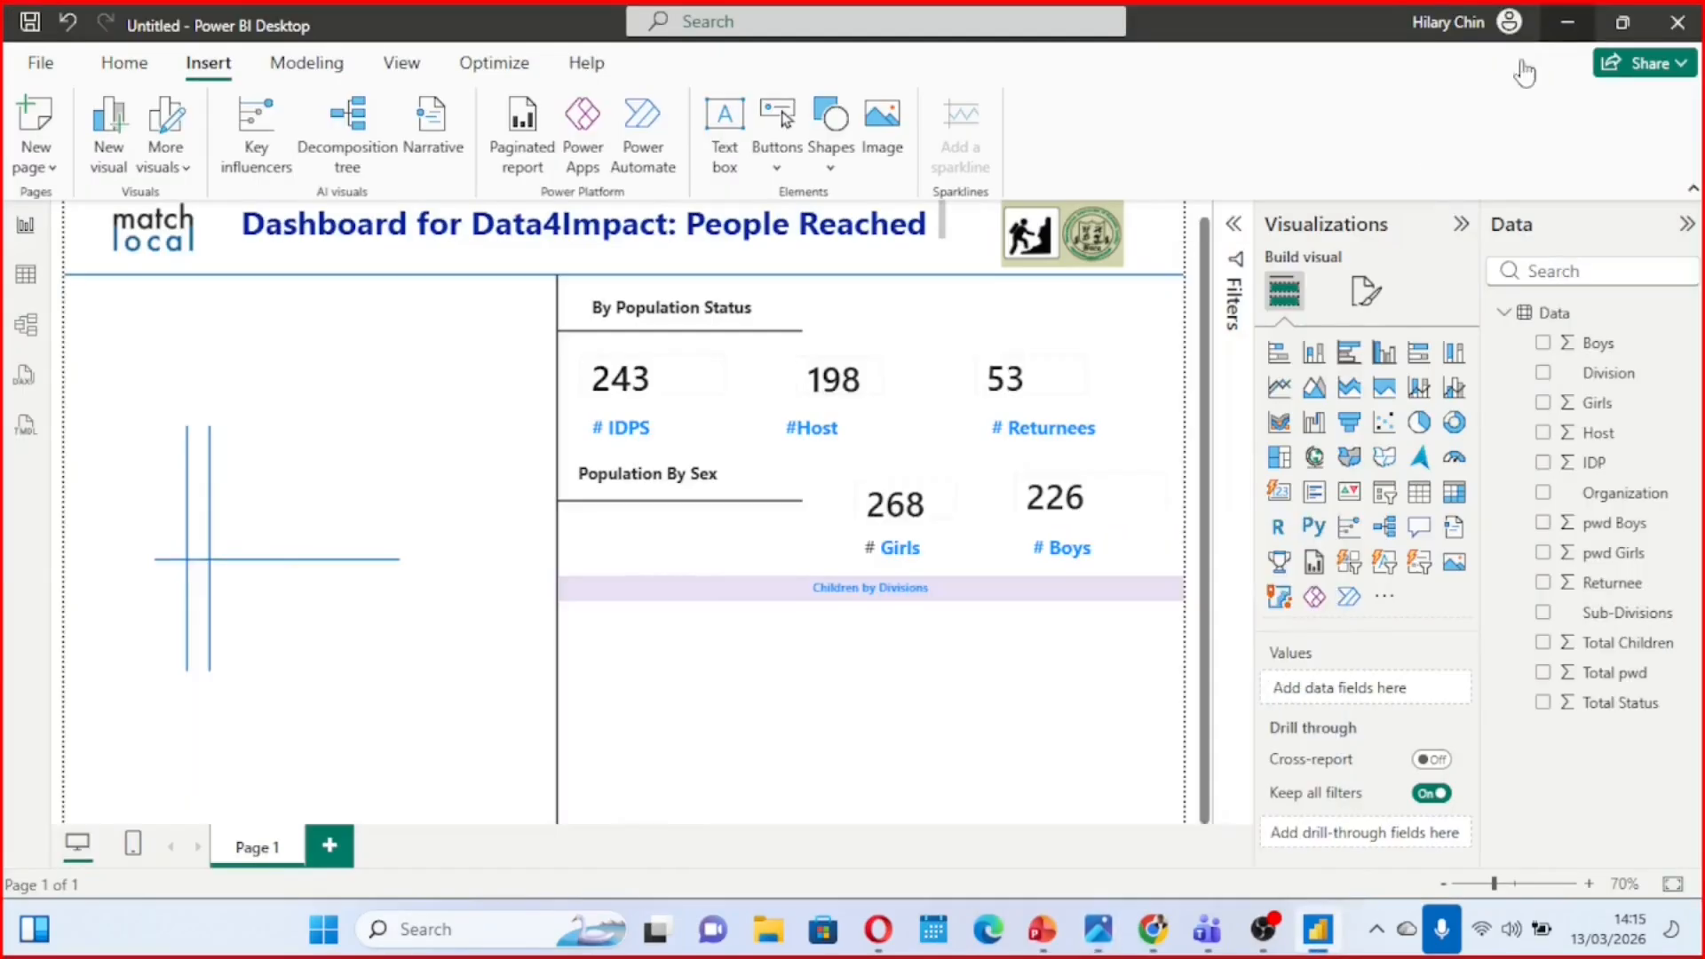
Add a clustered bar chart of Total Children by Division below the "Children by Divisions" banner and enlarge it towards the page's right edge
left_click(1348, 354)
left_click_drag(362, 750, 886, 679)
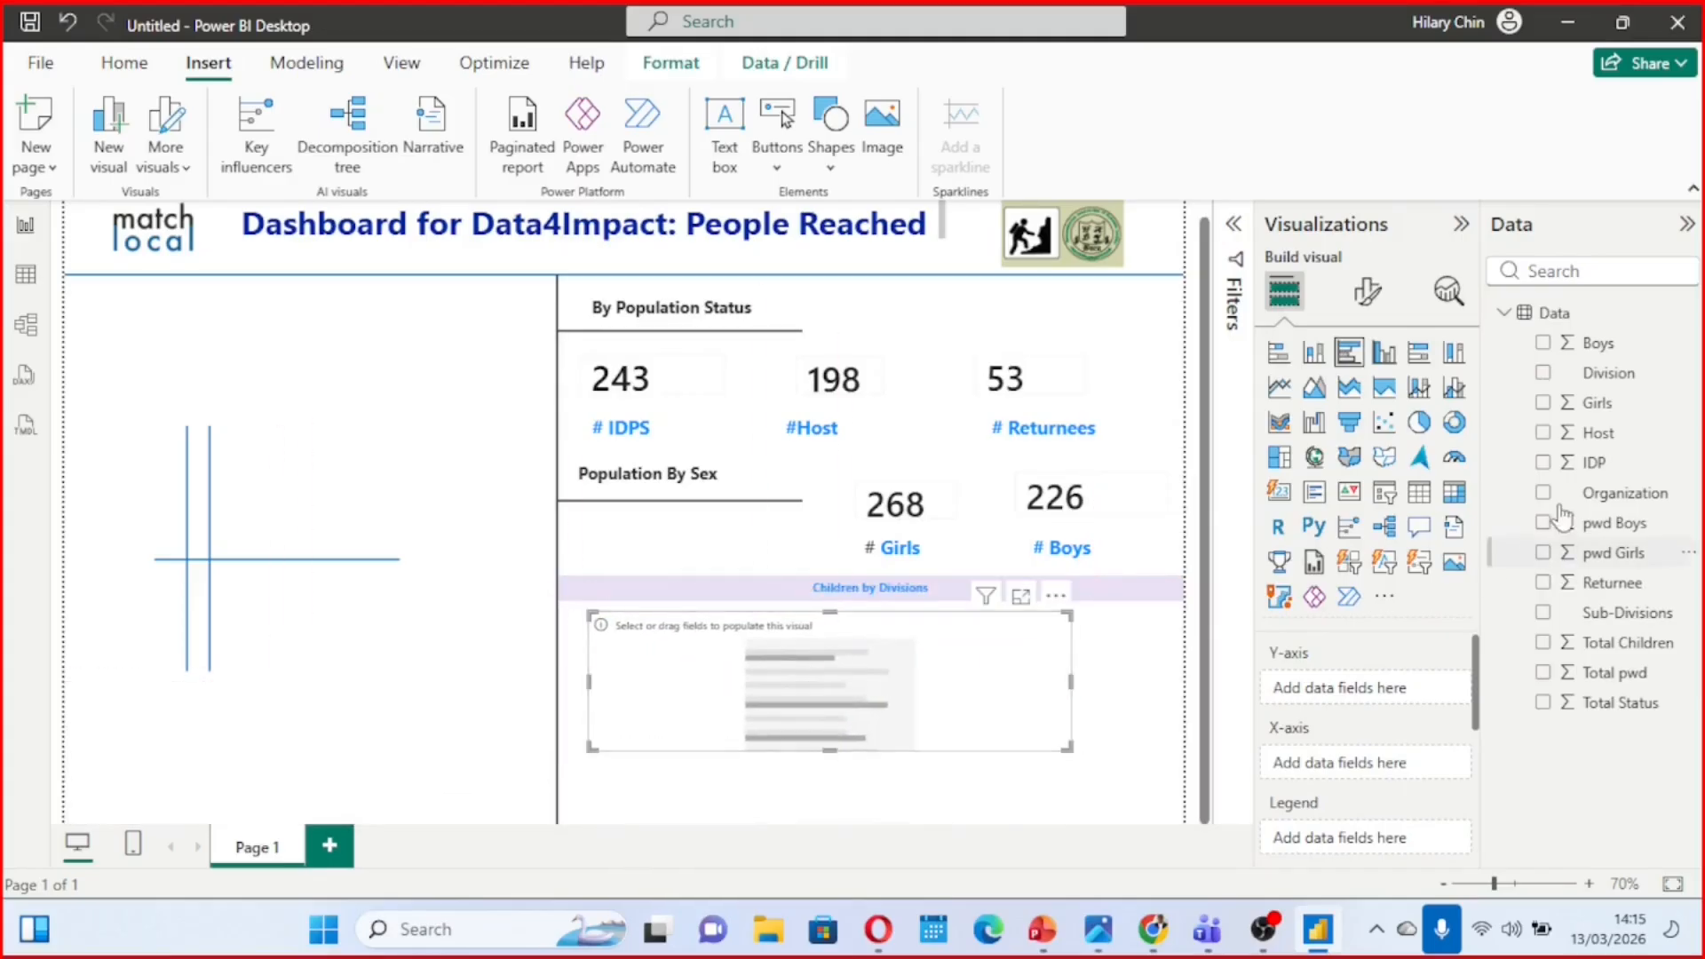
left_click(1545, 374)
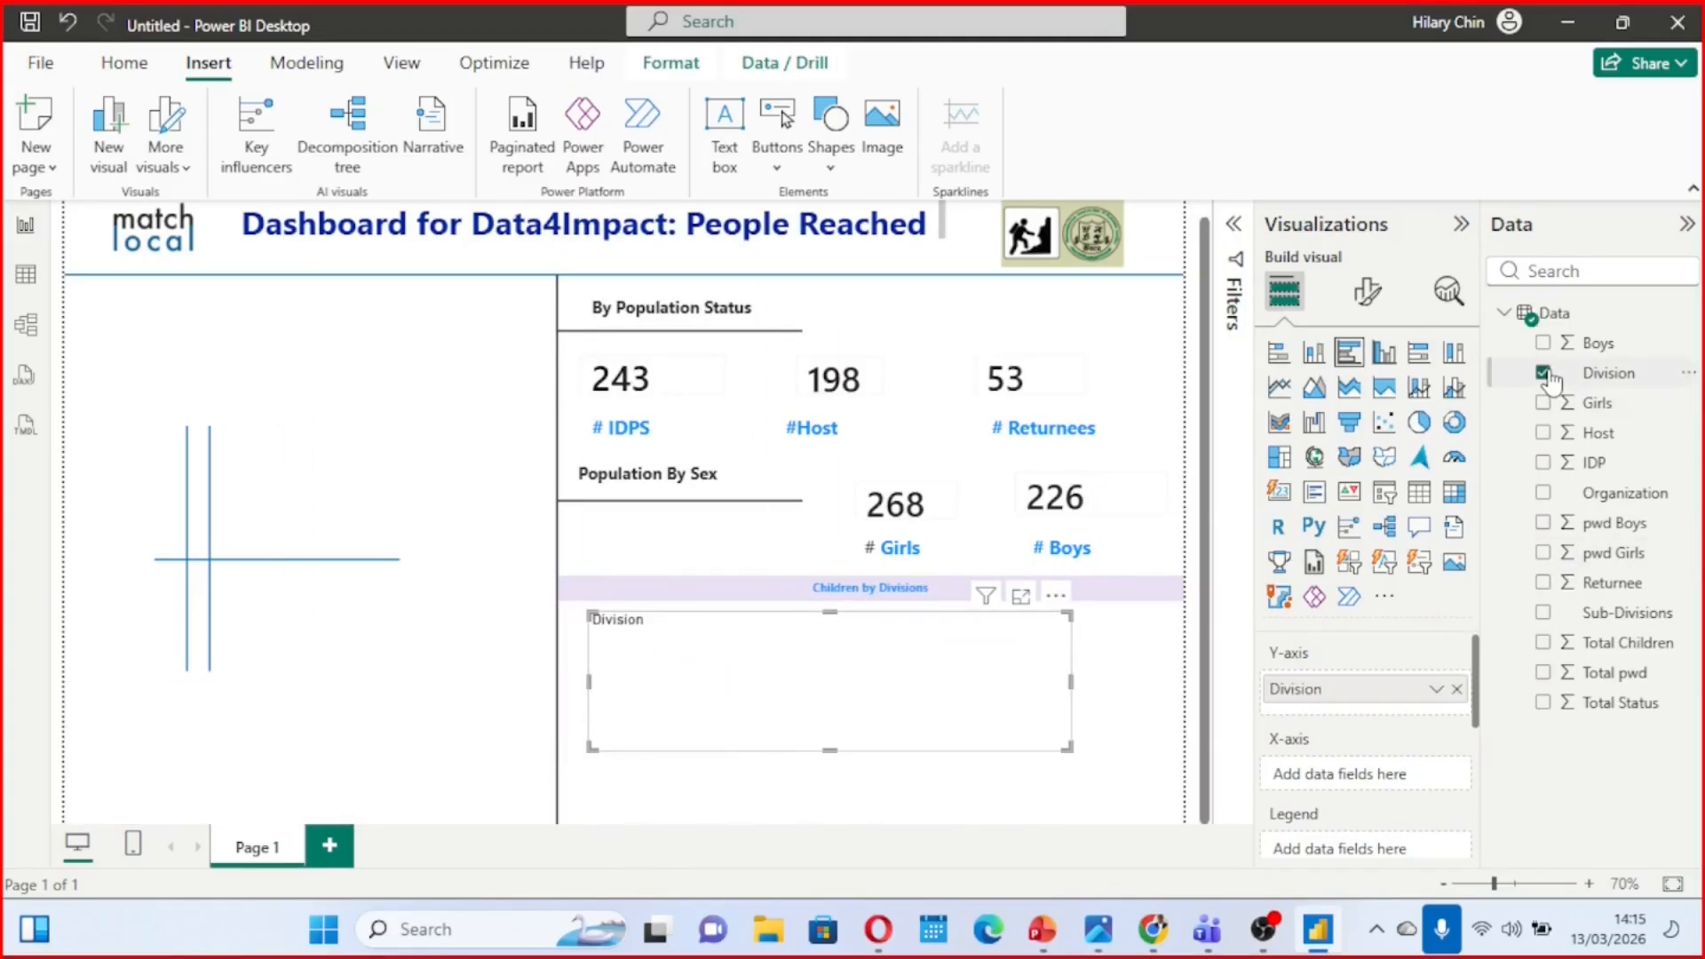
left_click(1543, 646)
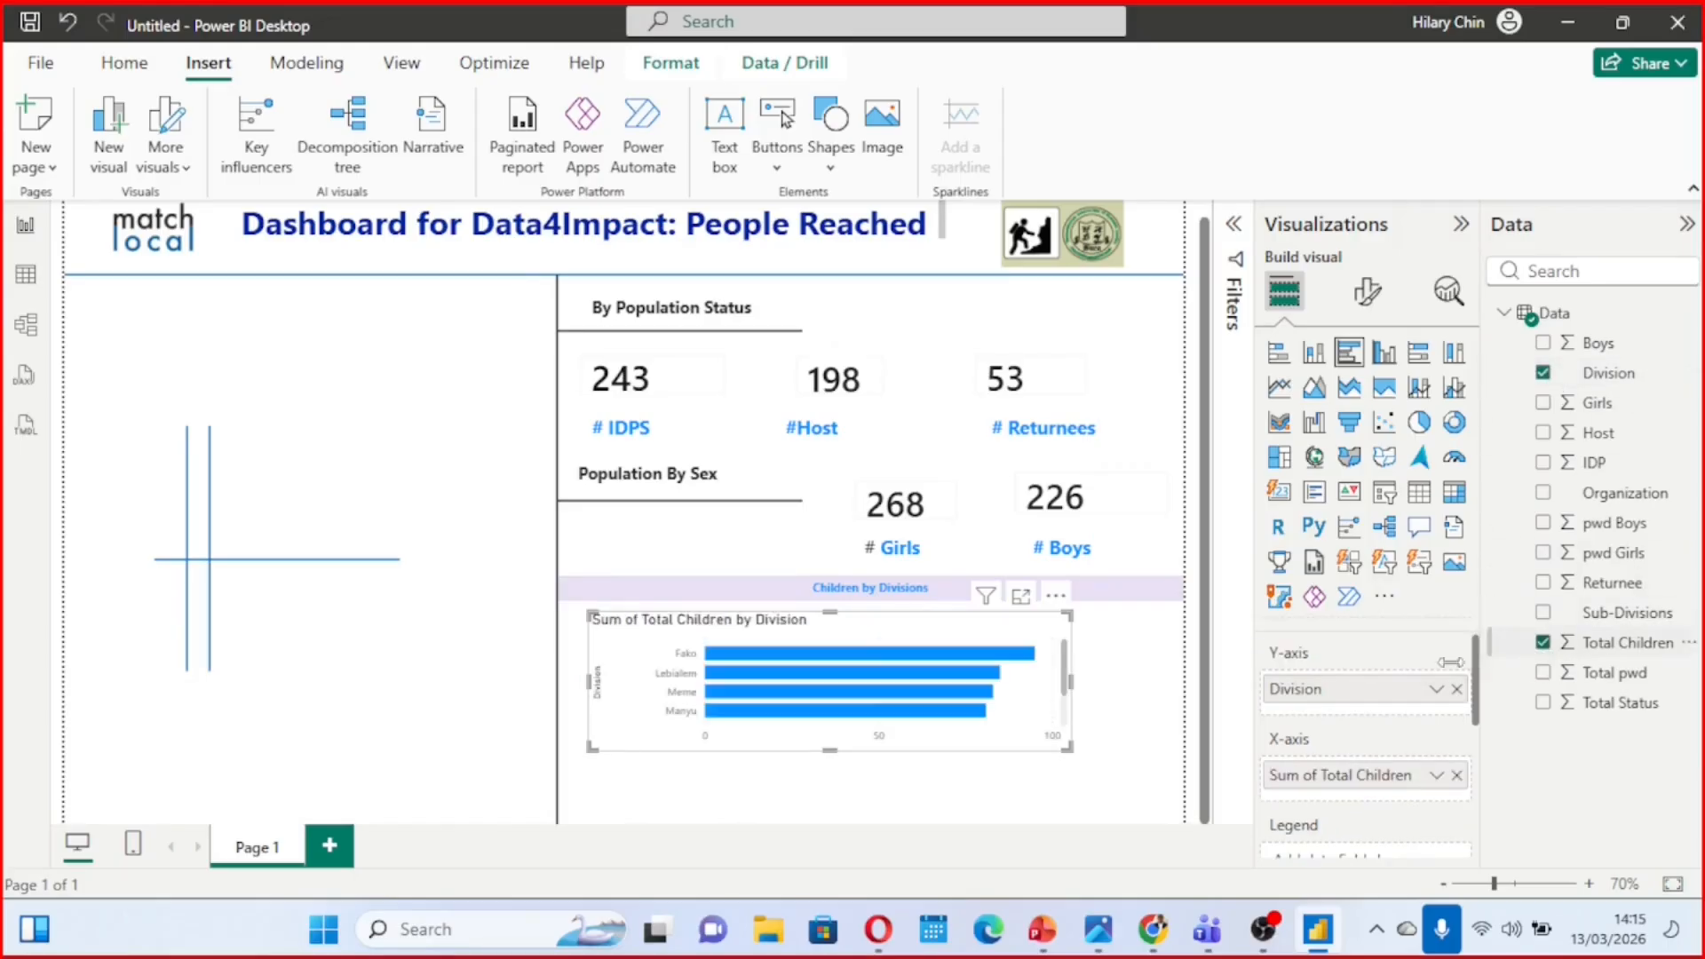
left_click_drag(832, 748, 842, 822)
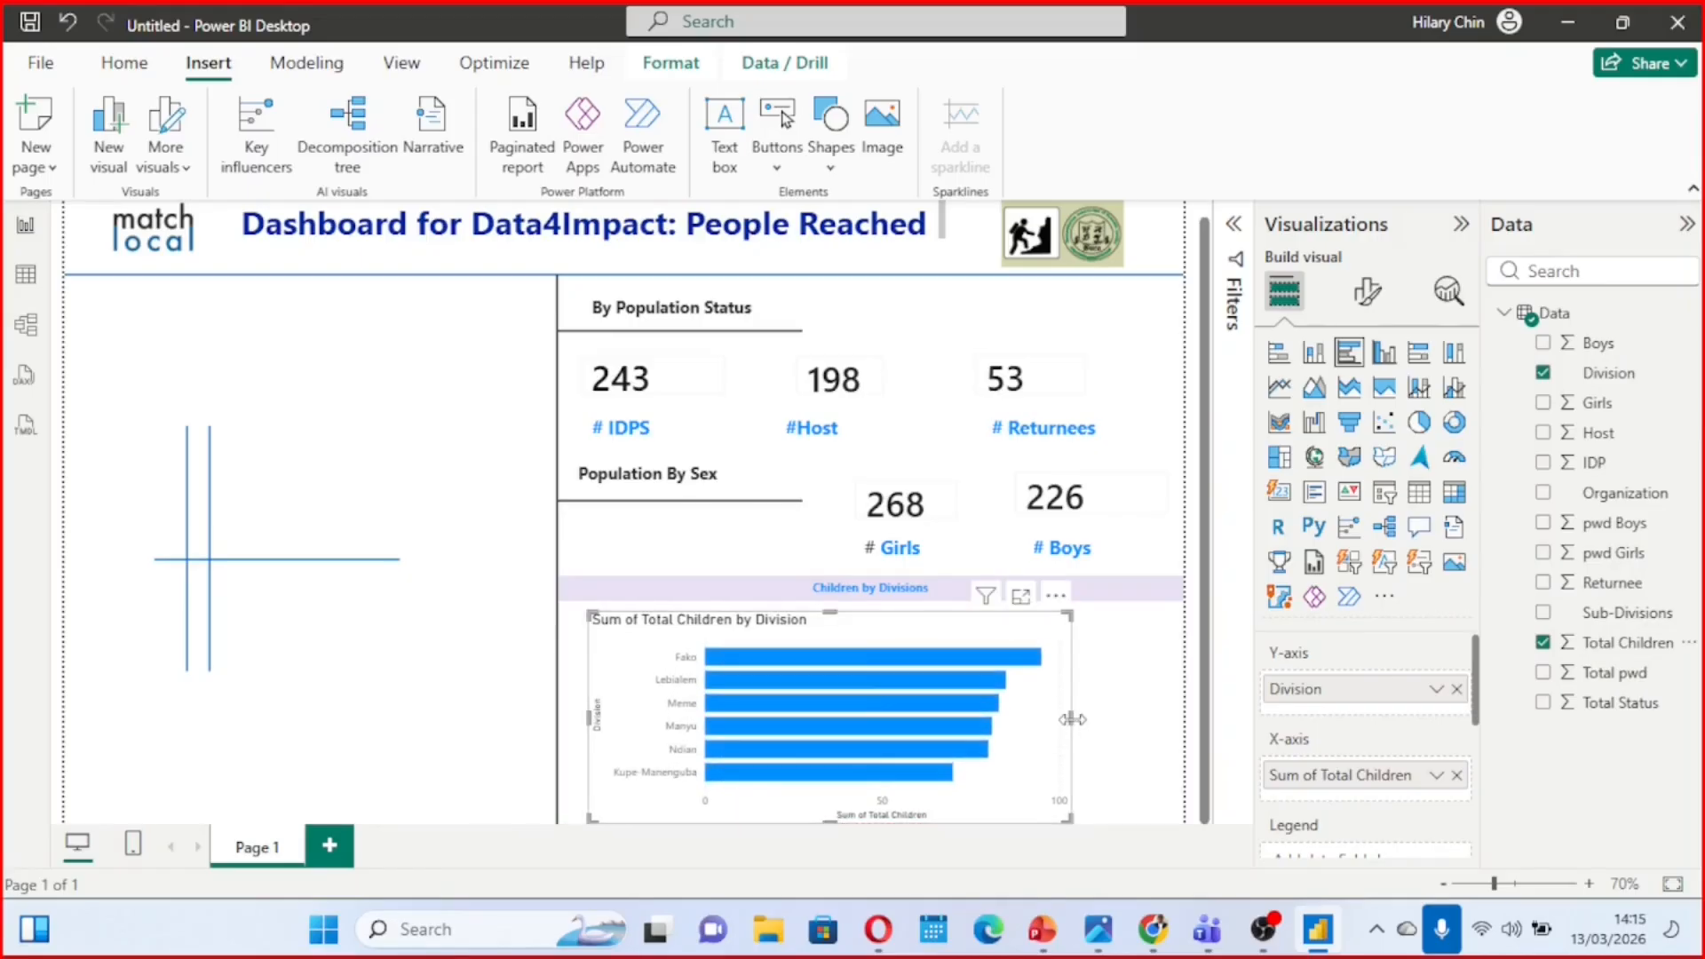
left_click_drag(1073, 719, 1164, 706)
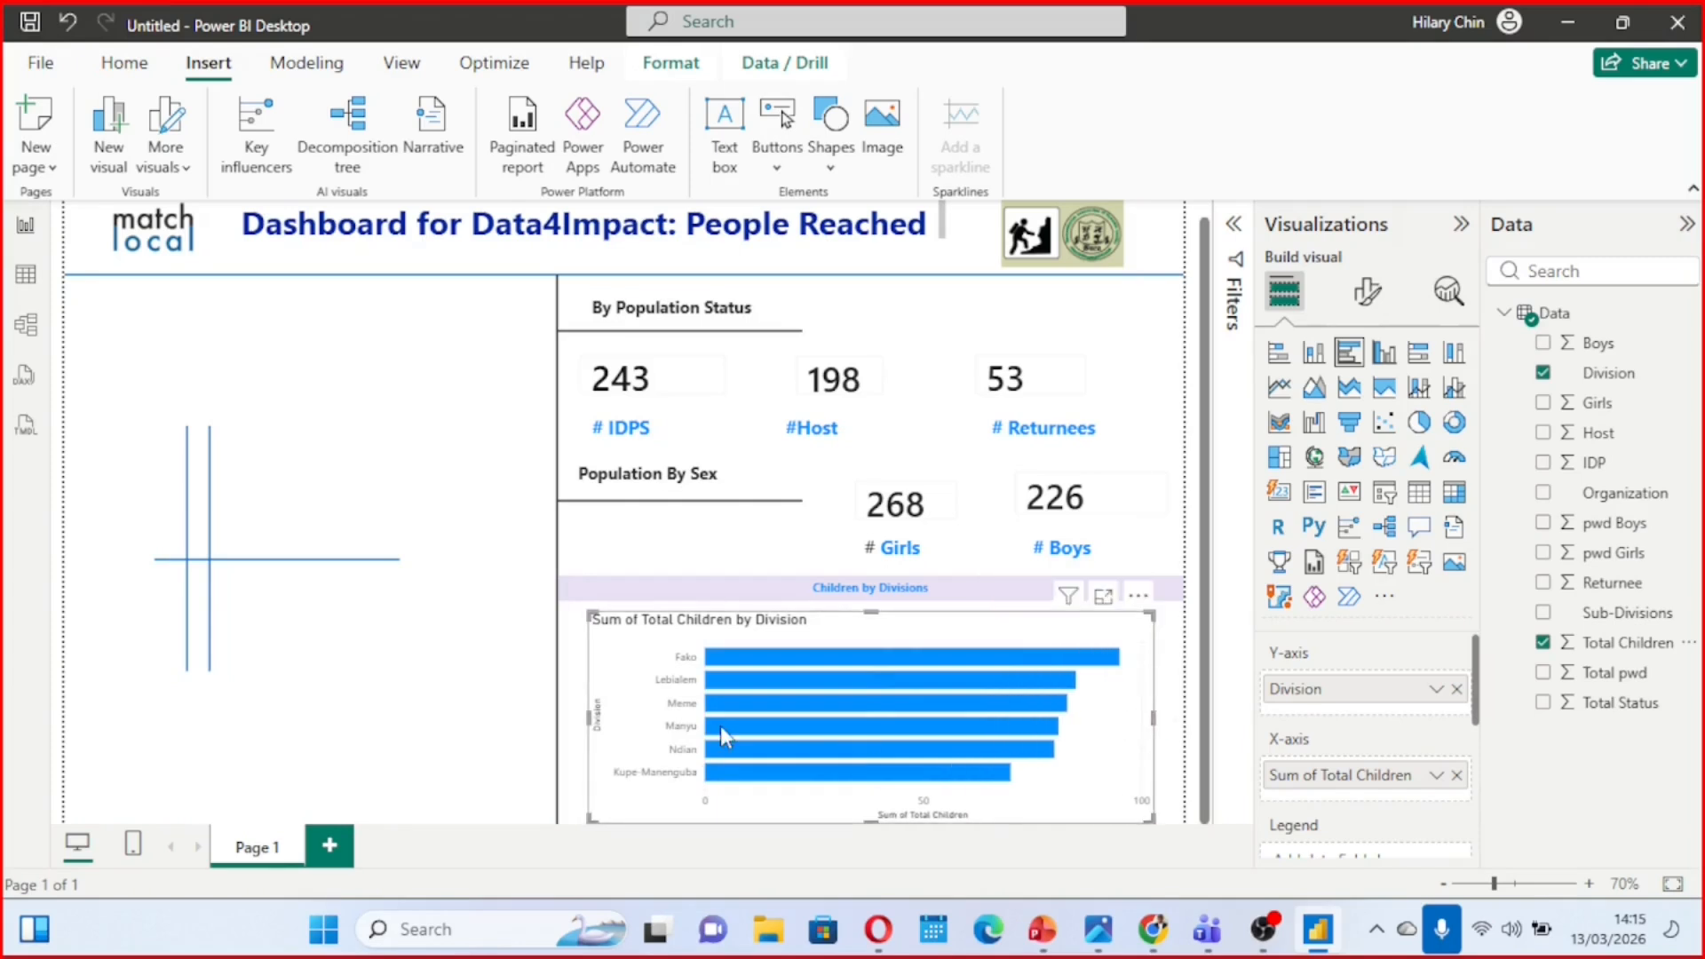
Extend the bar chart's left edge to near the vertical divider and pull the "Children by Divisions" banner's left edge in to match
left_click_drag(591, 720, 565, 716)
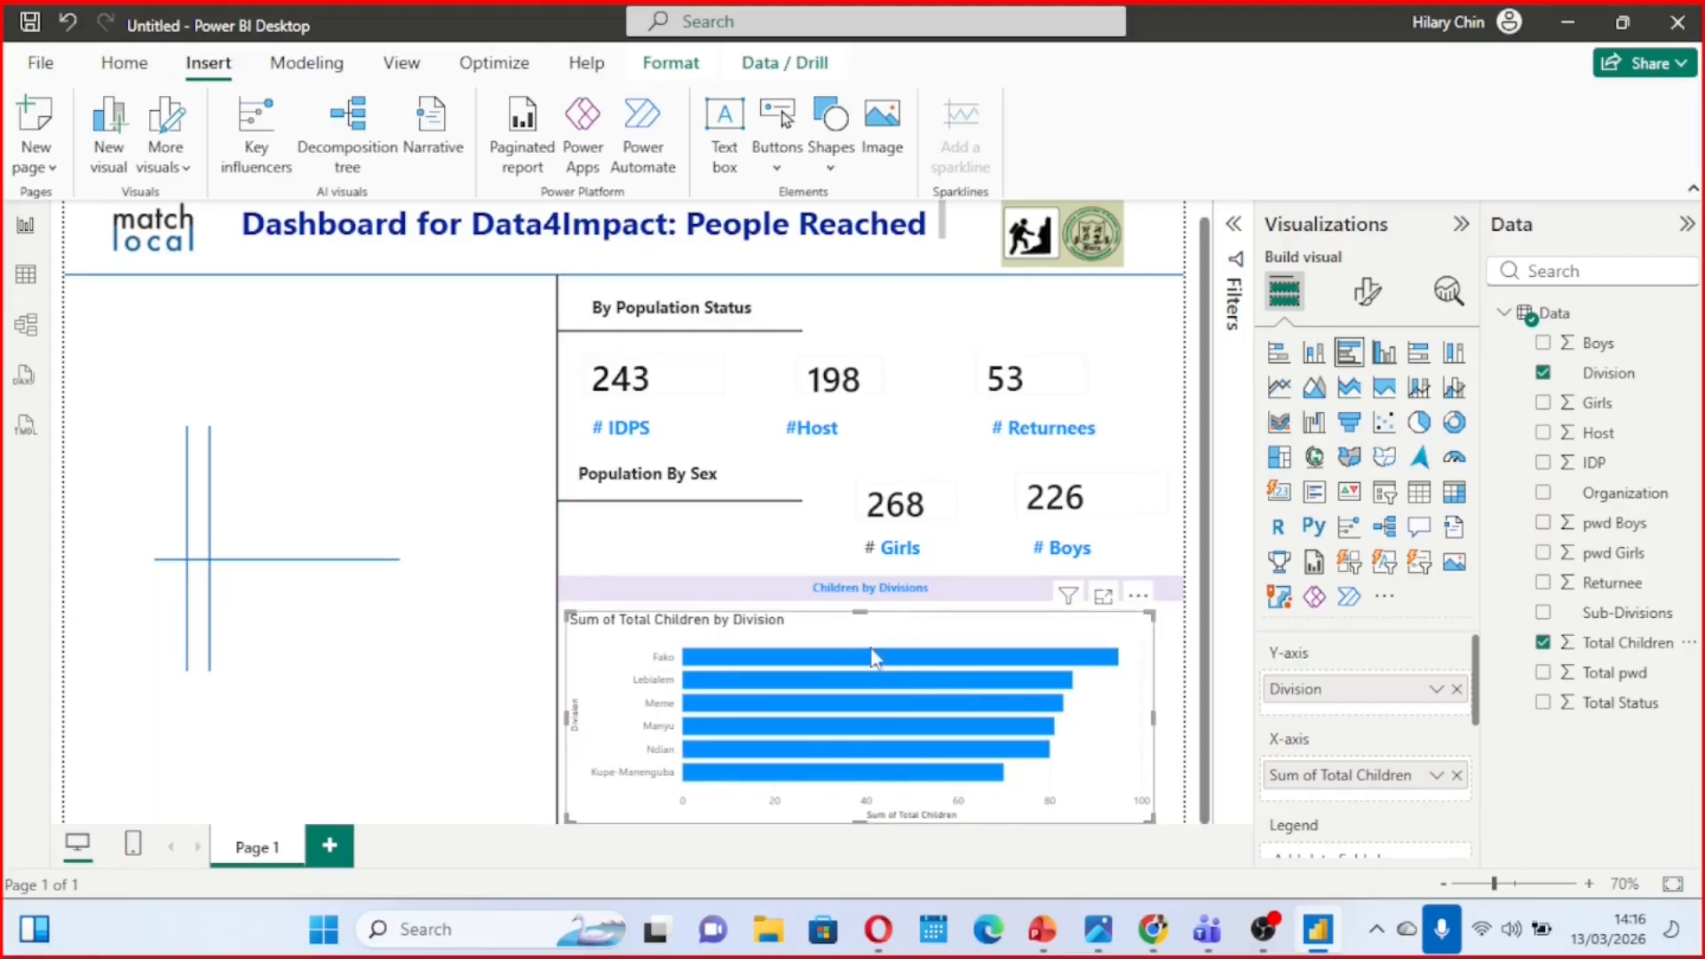
left_click(671, 592)
left_click_drag(558, 593, 571, 599)
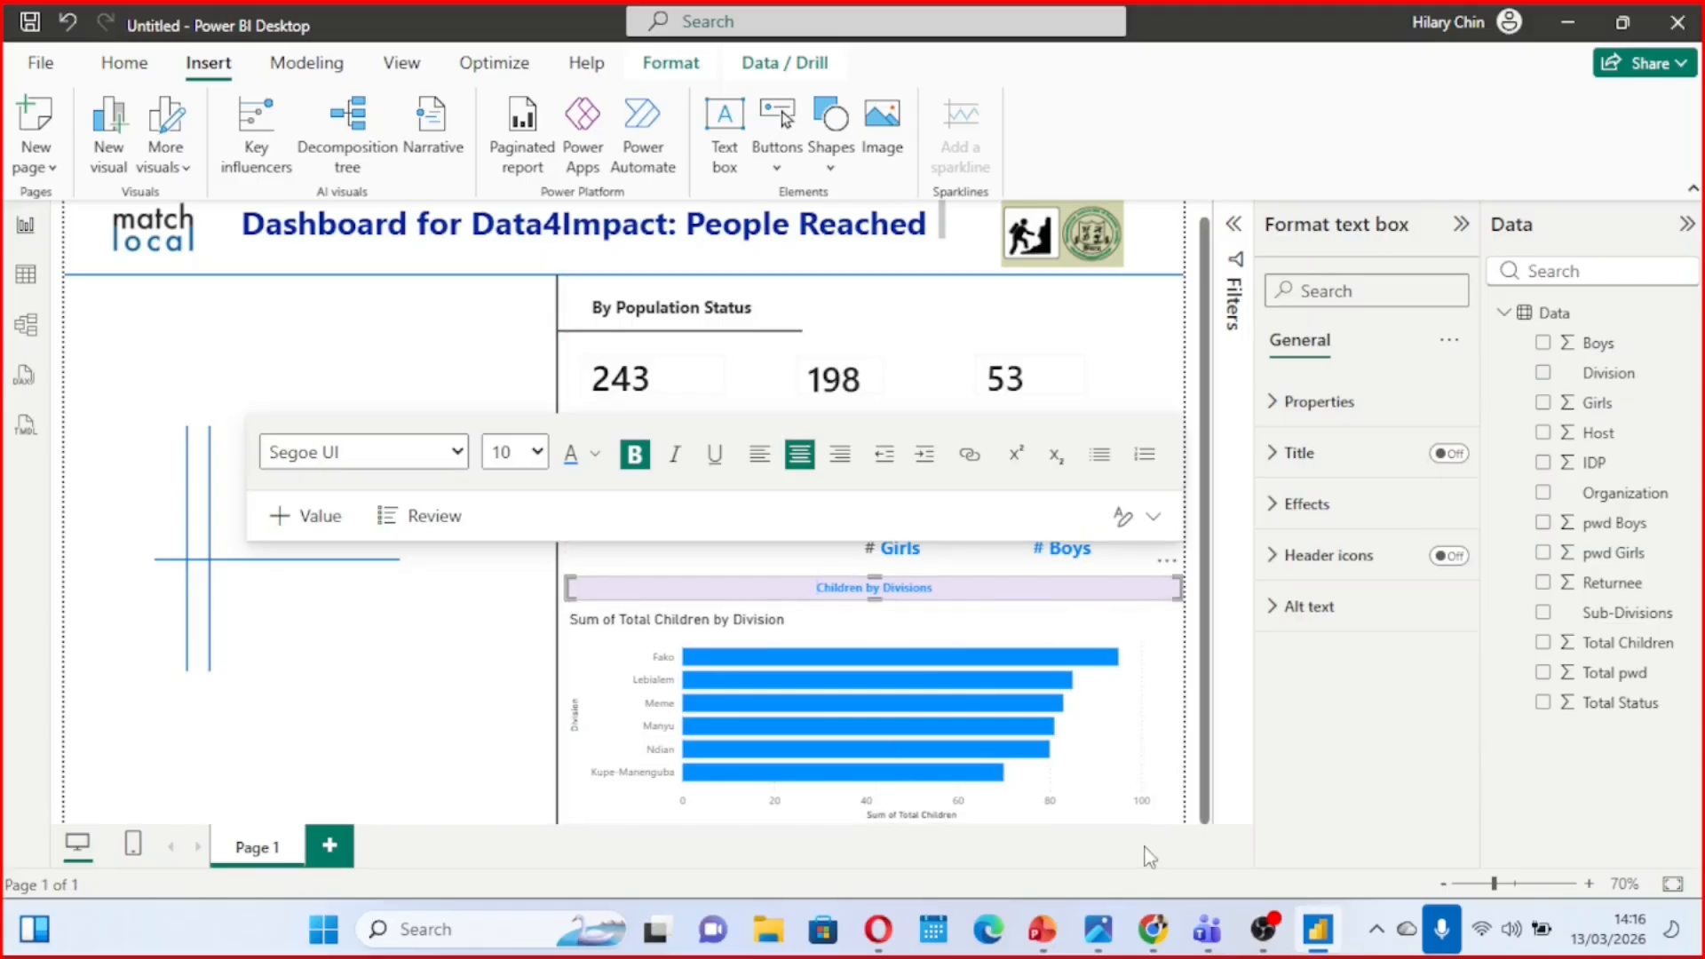
Check the bar chart's styling in the reference image Final quizz.jpg and return to Power BI Desktop
mouse_move(1101, 929)
mouse_move(1104, 809)
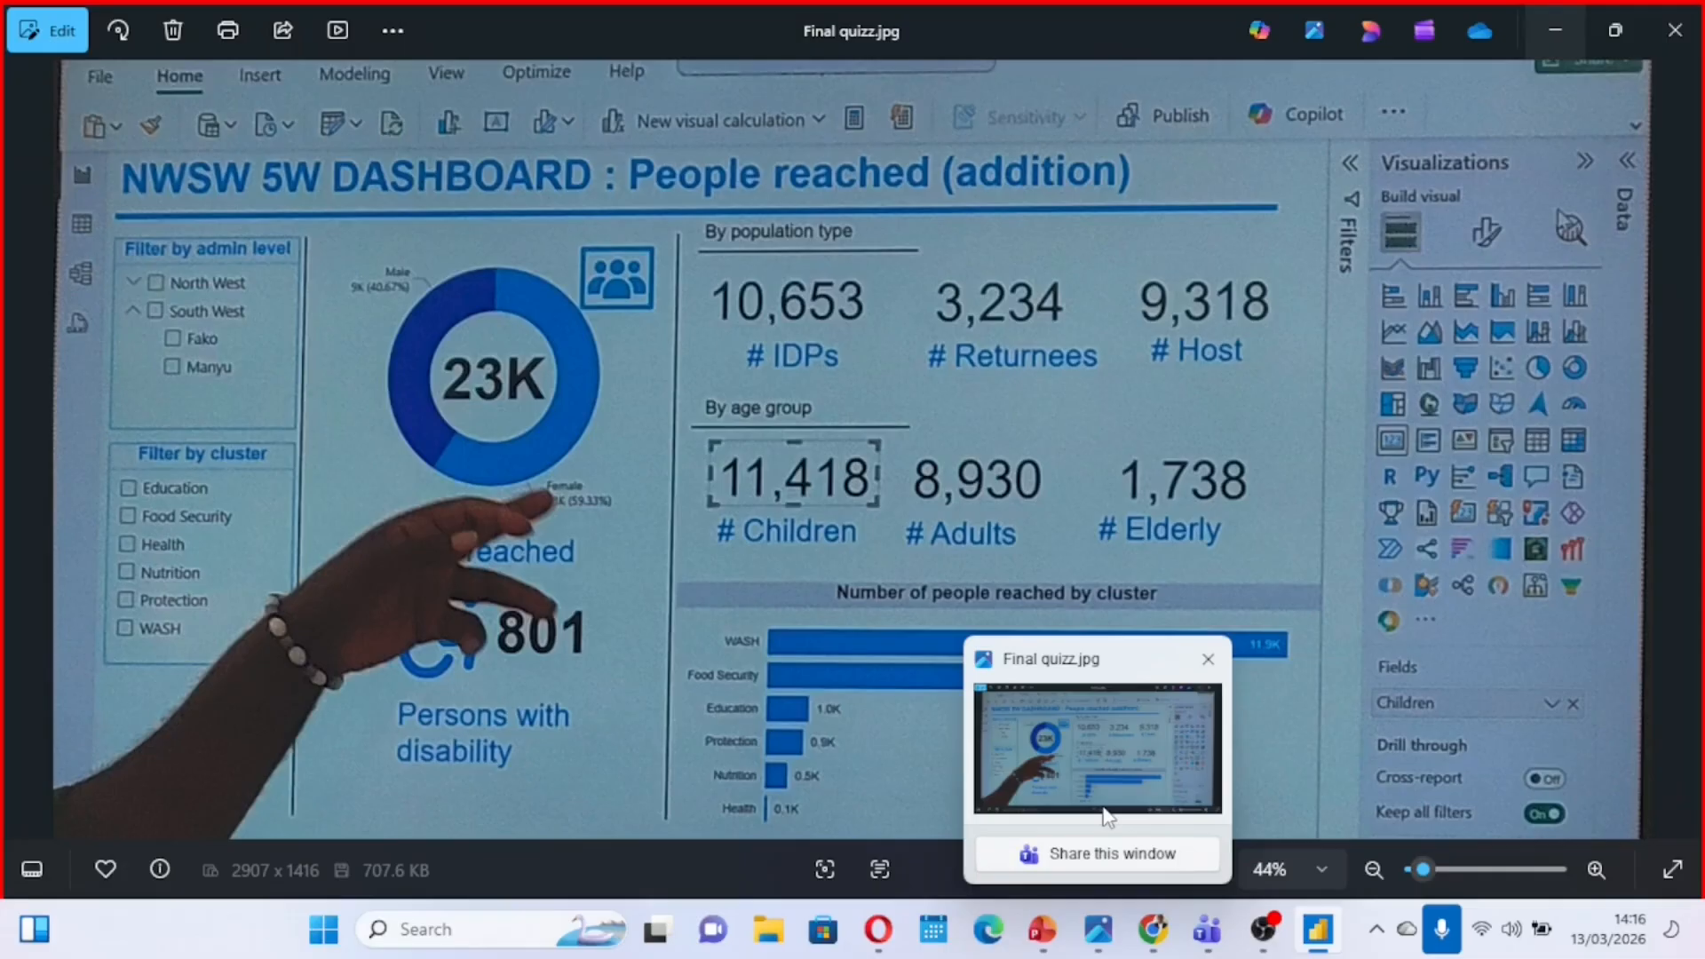
left_click(1085, 737)
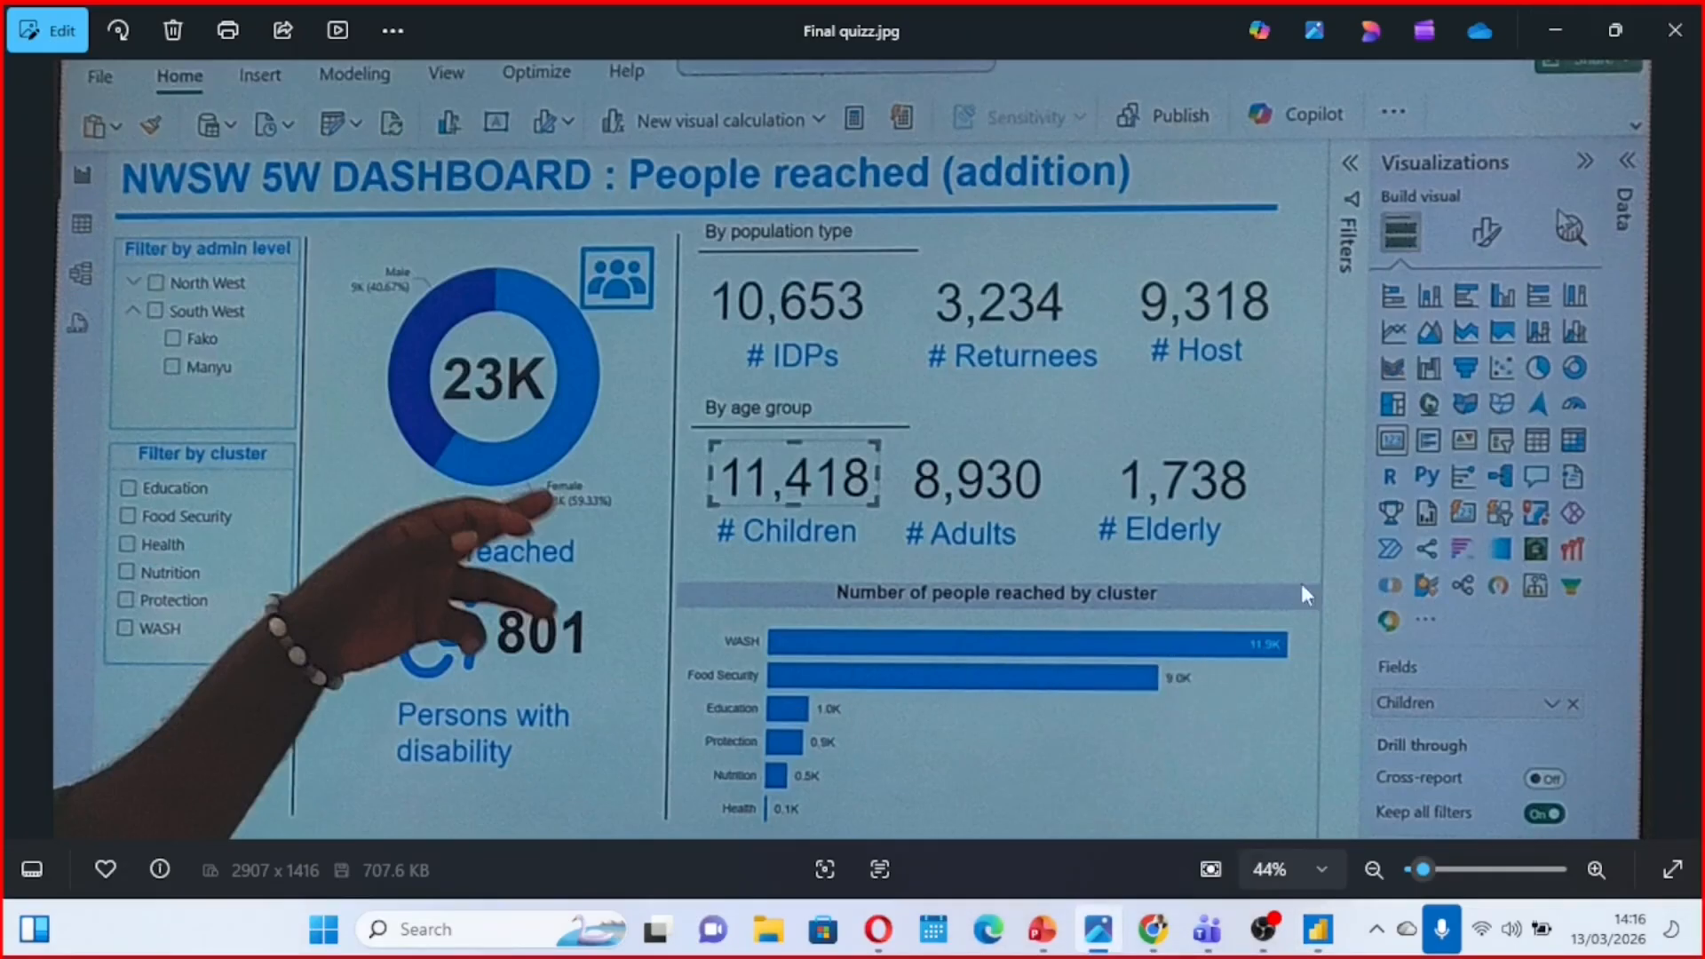
left_click(1554, 31)
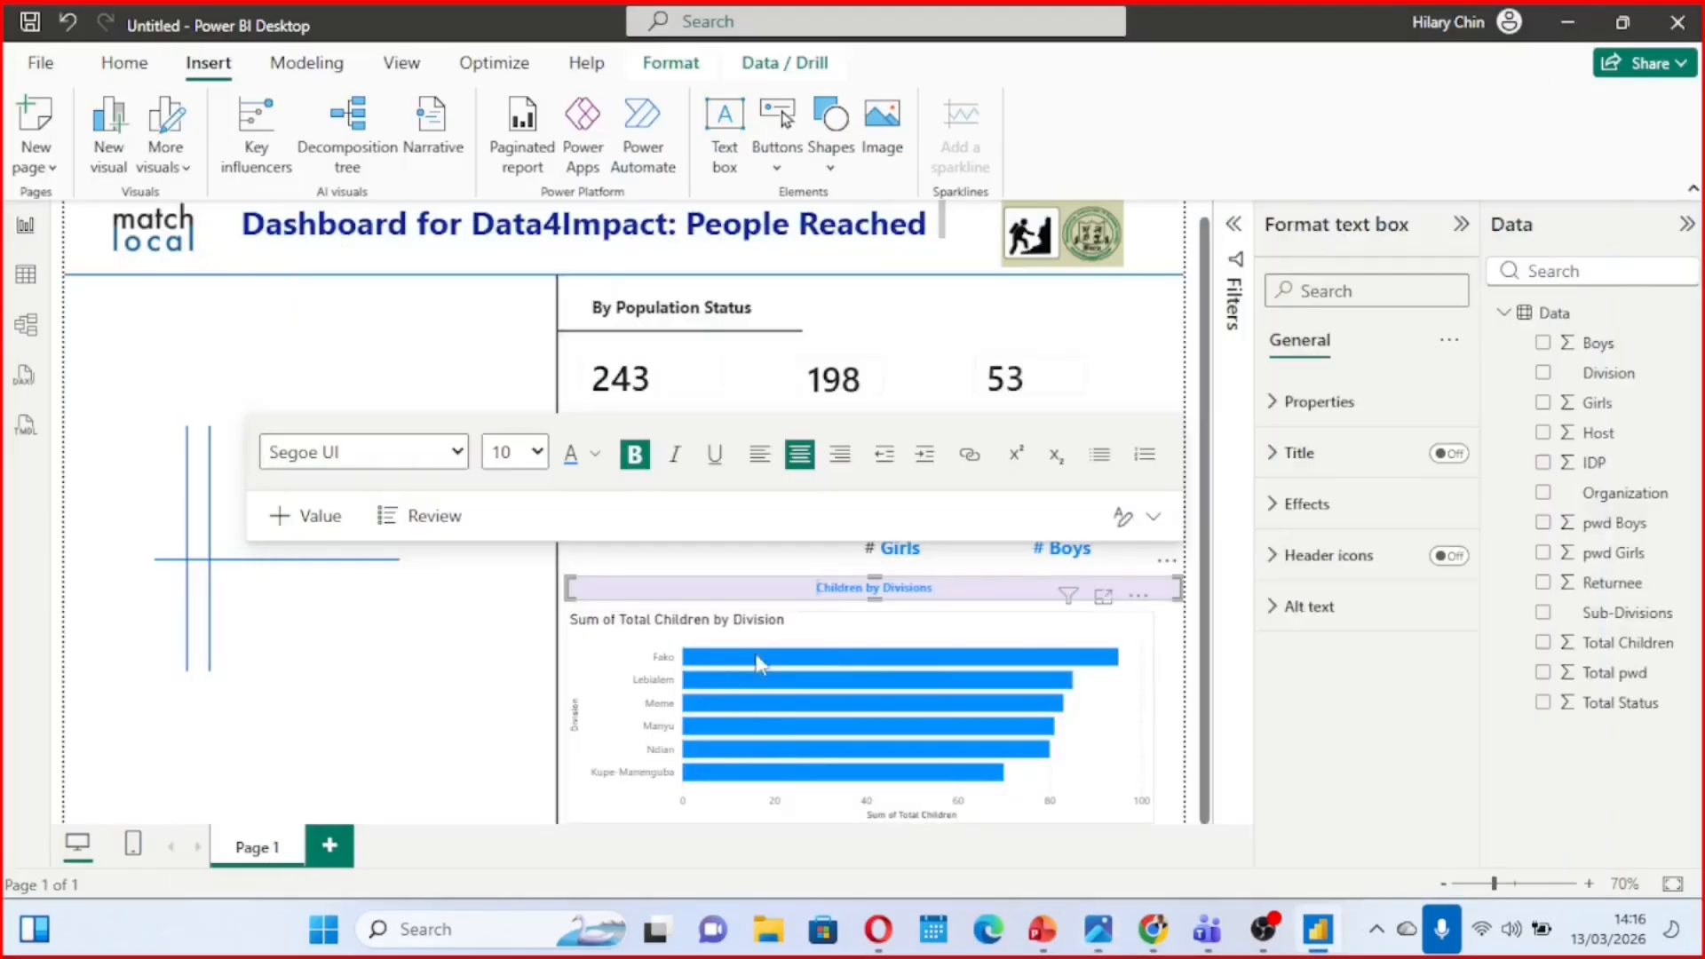
Turn off the Y-axis title of the Total Children by Division bar chart, keeping its axis values on
left_click(824, 643)
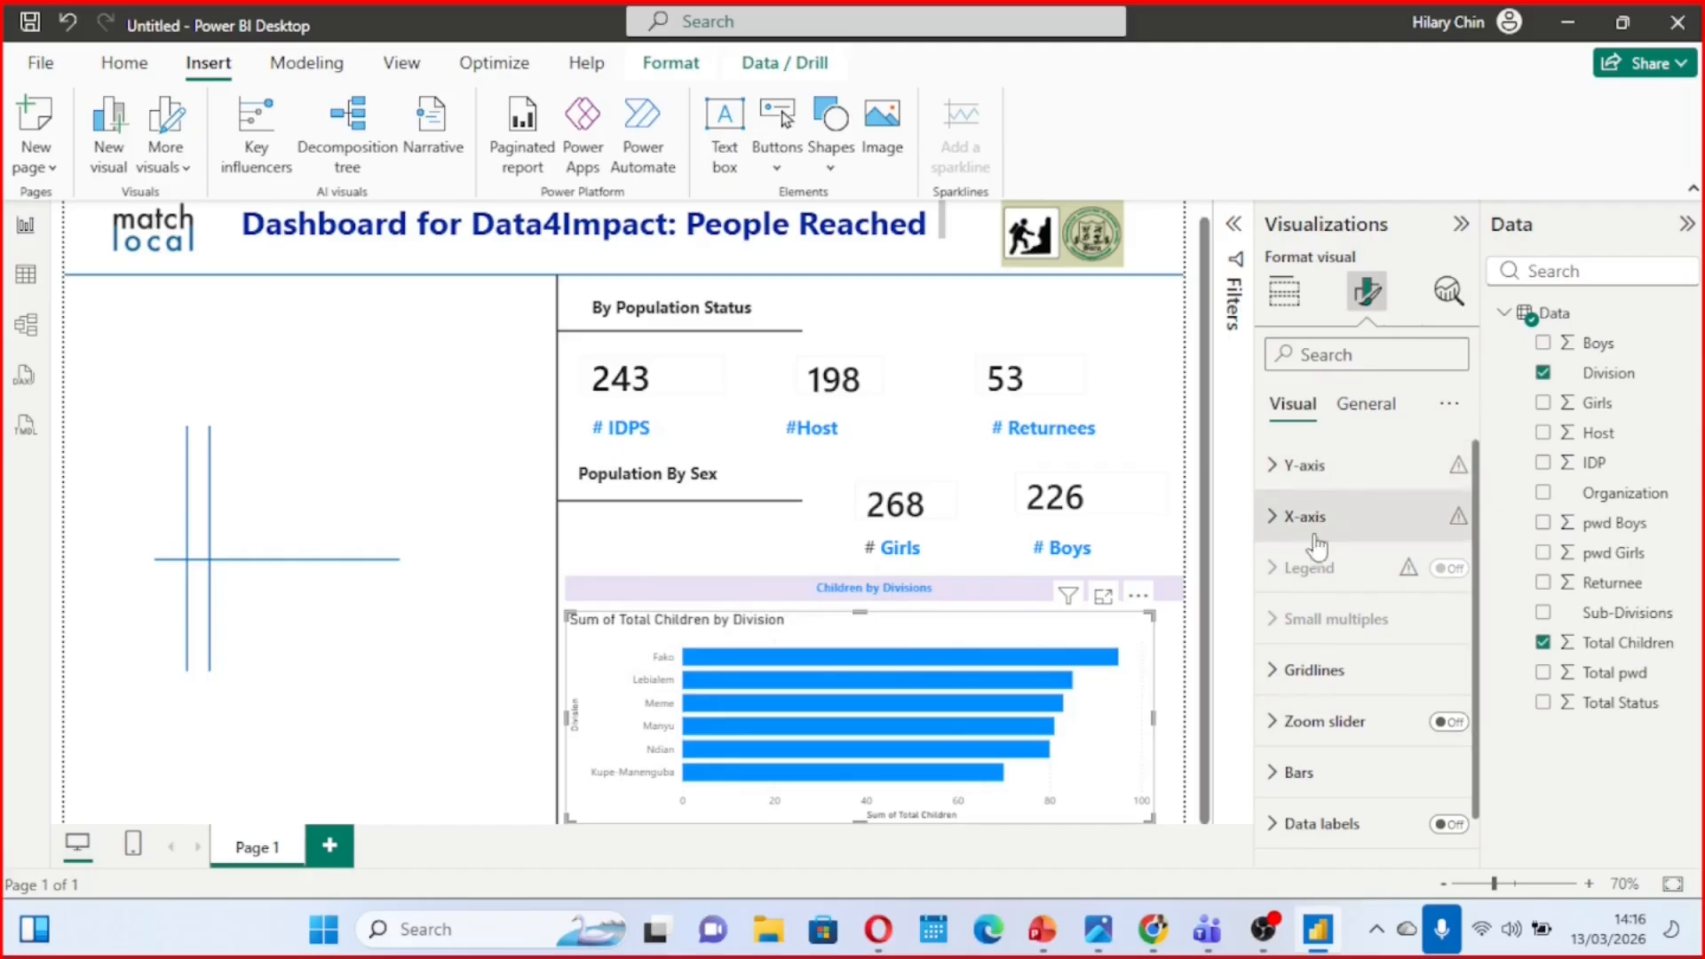
left_click(1279, 467)
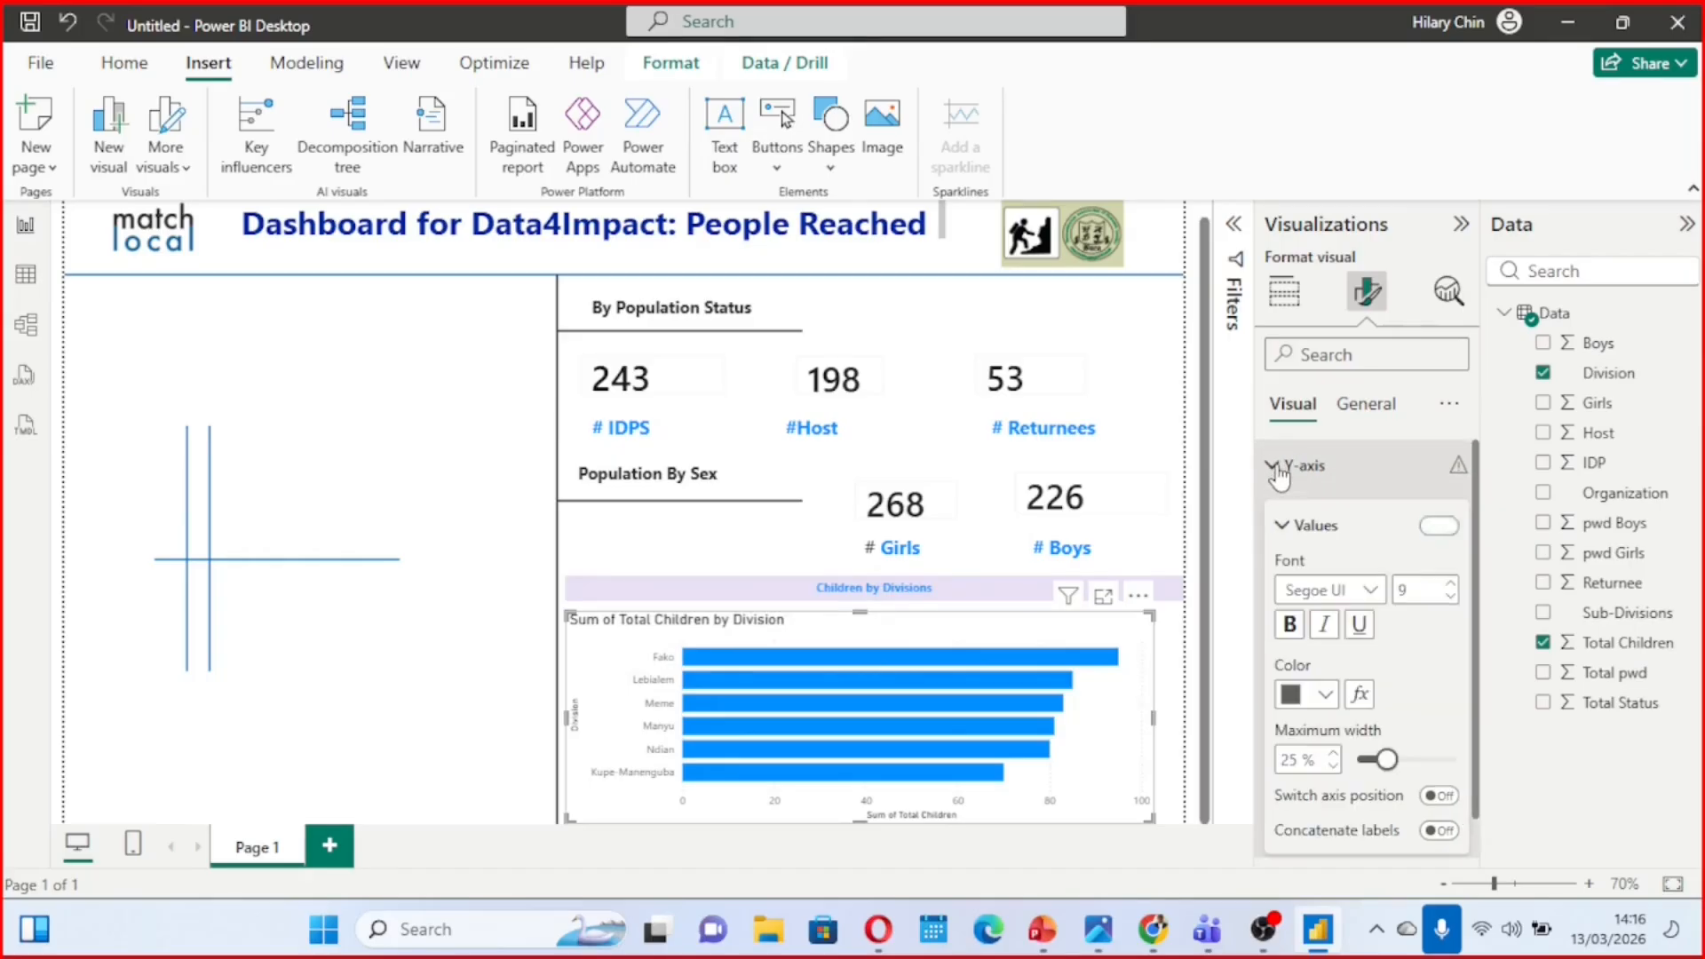
left_click(1433, 527)
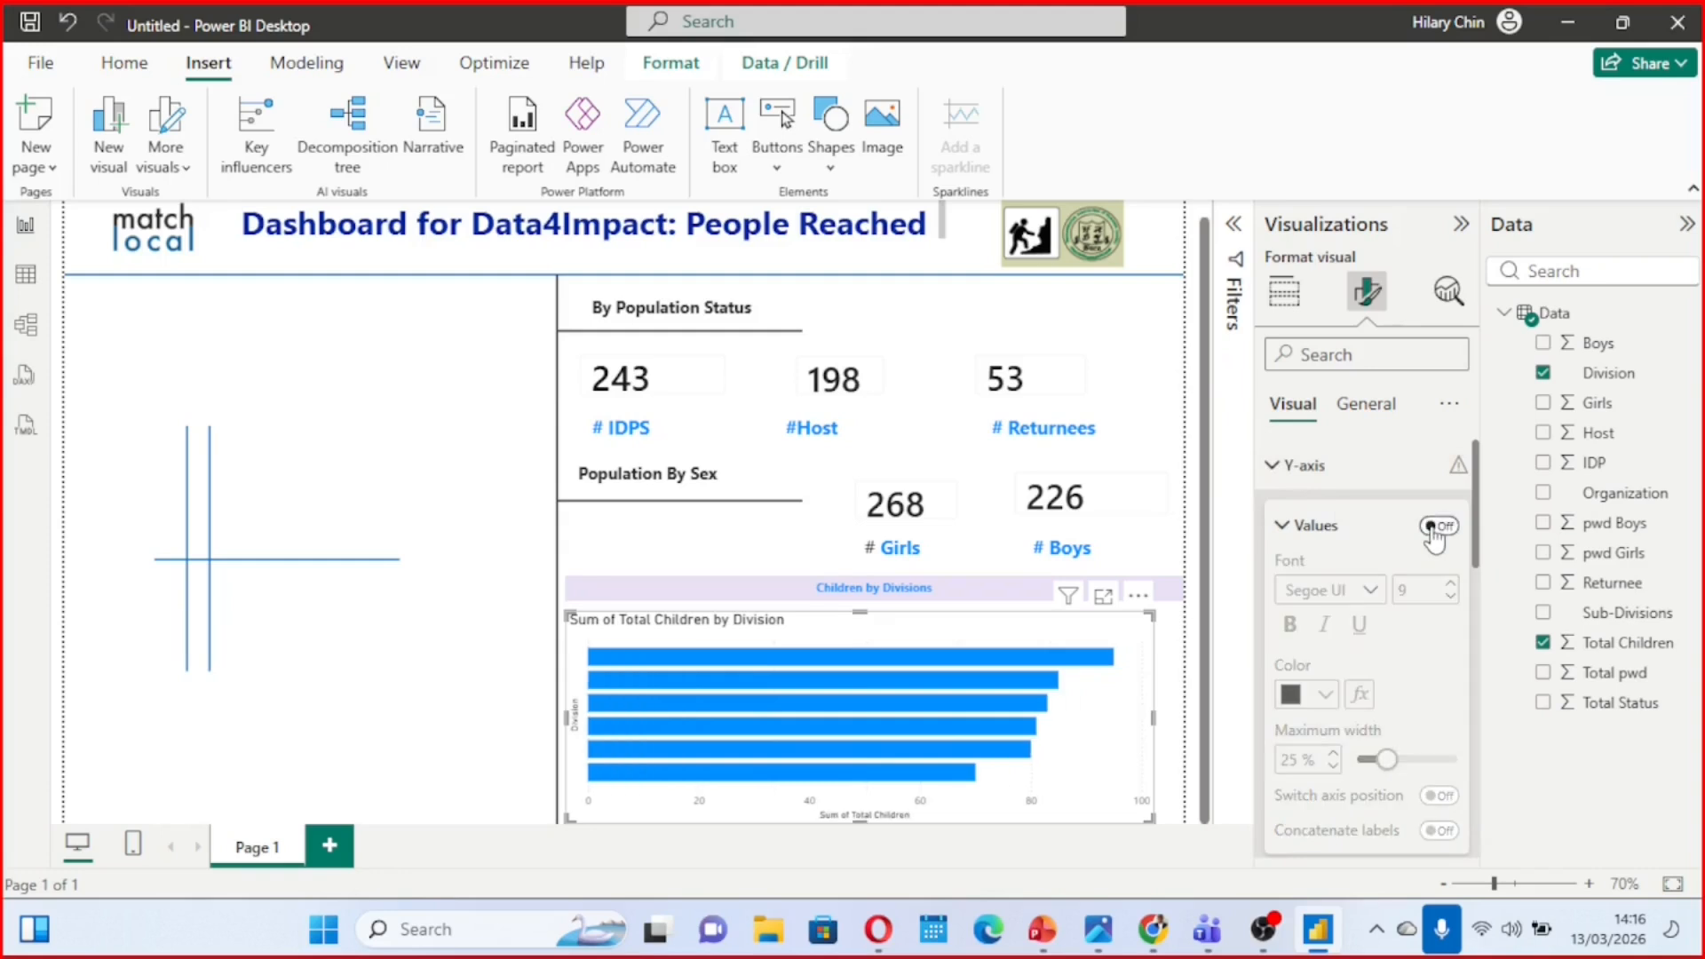
left_click(1433, 528)
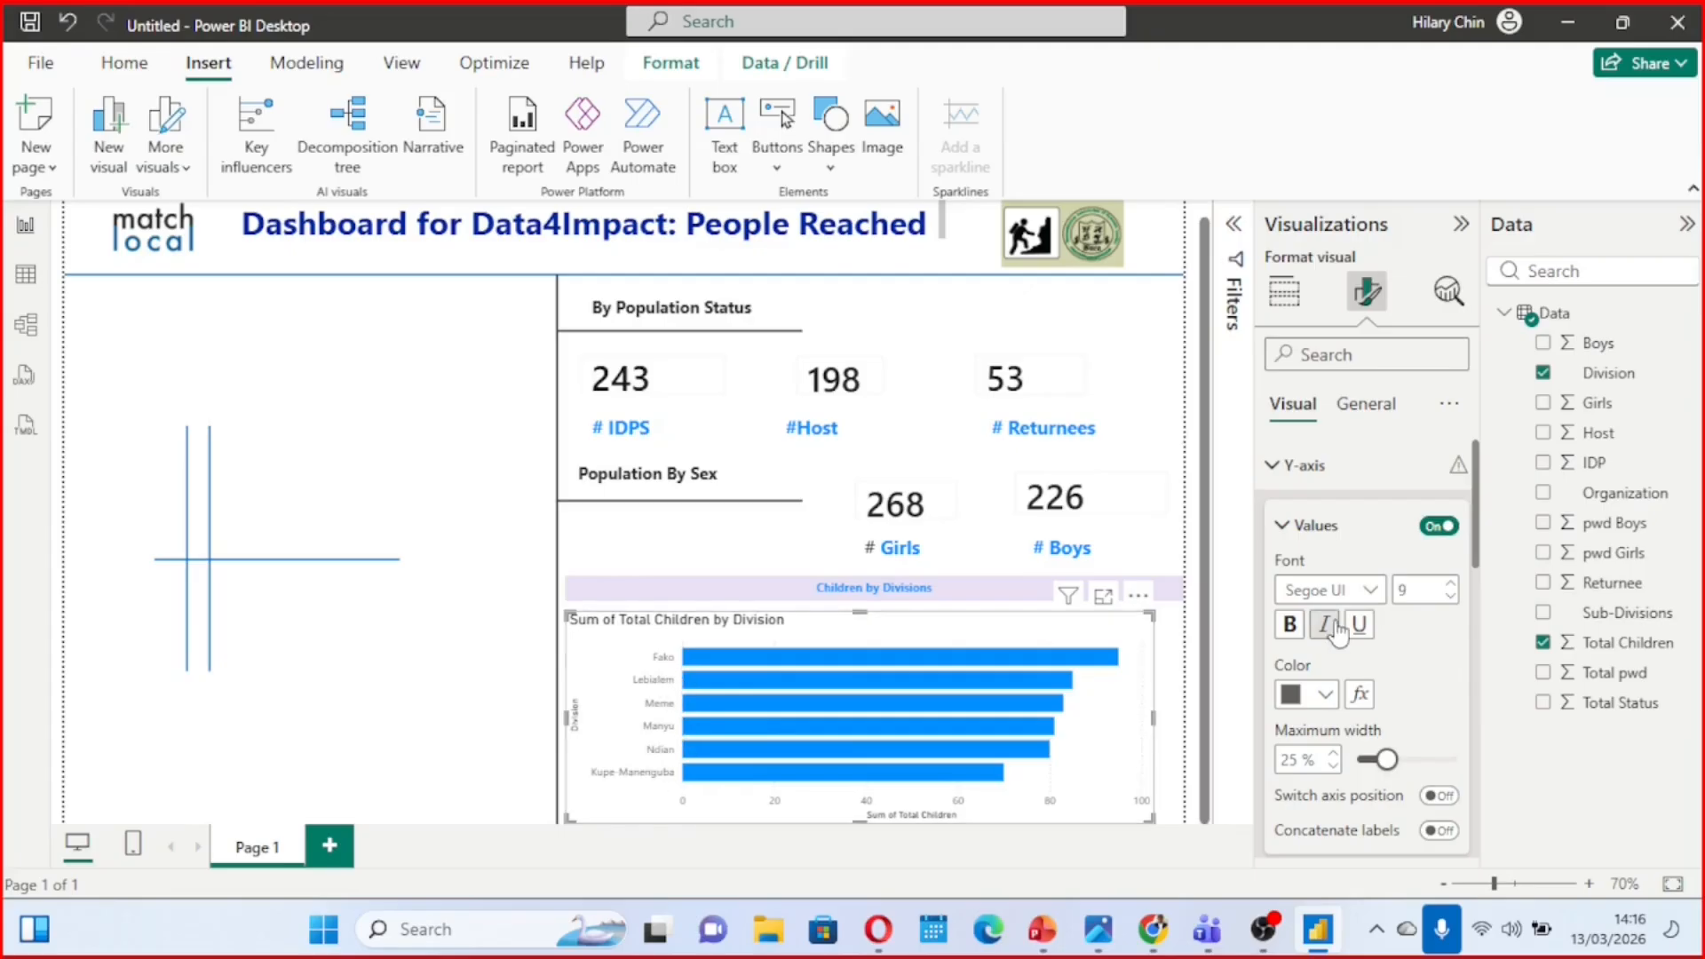
scroll(1445, 662, "down", 5)
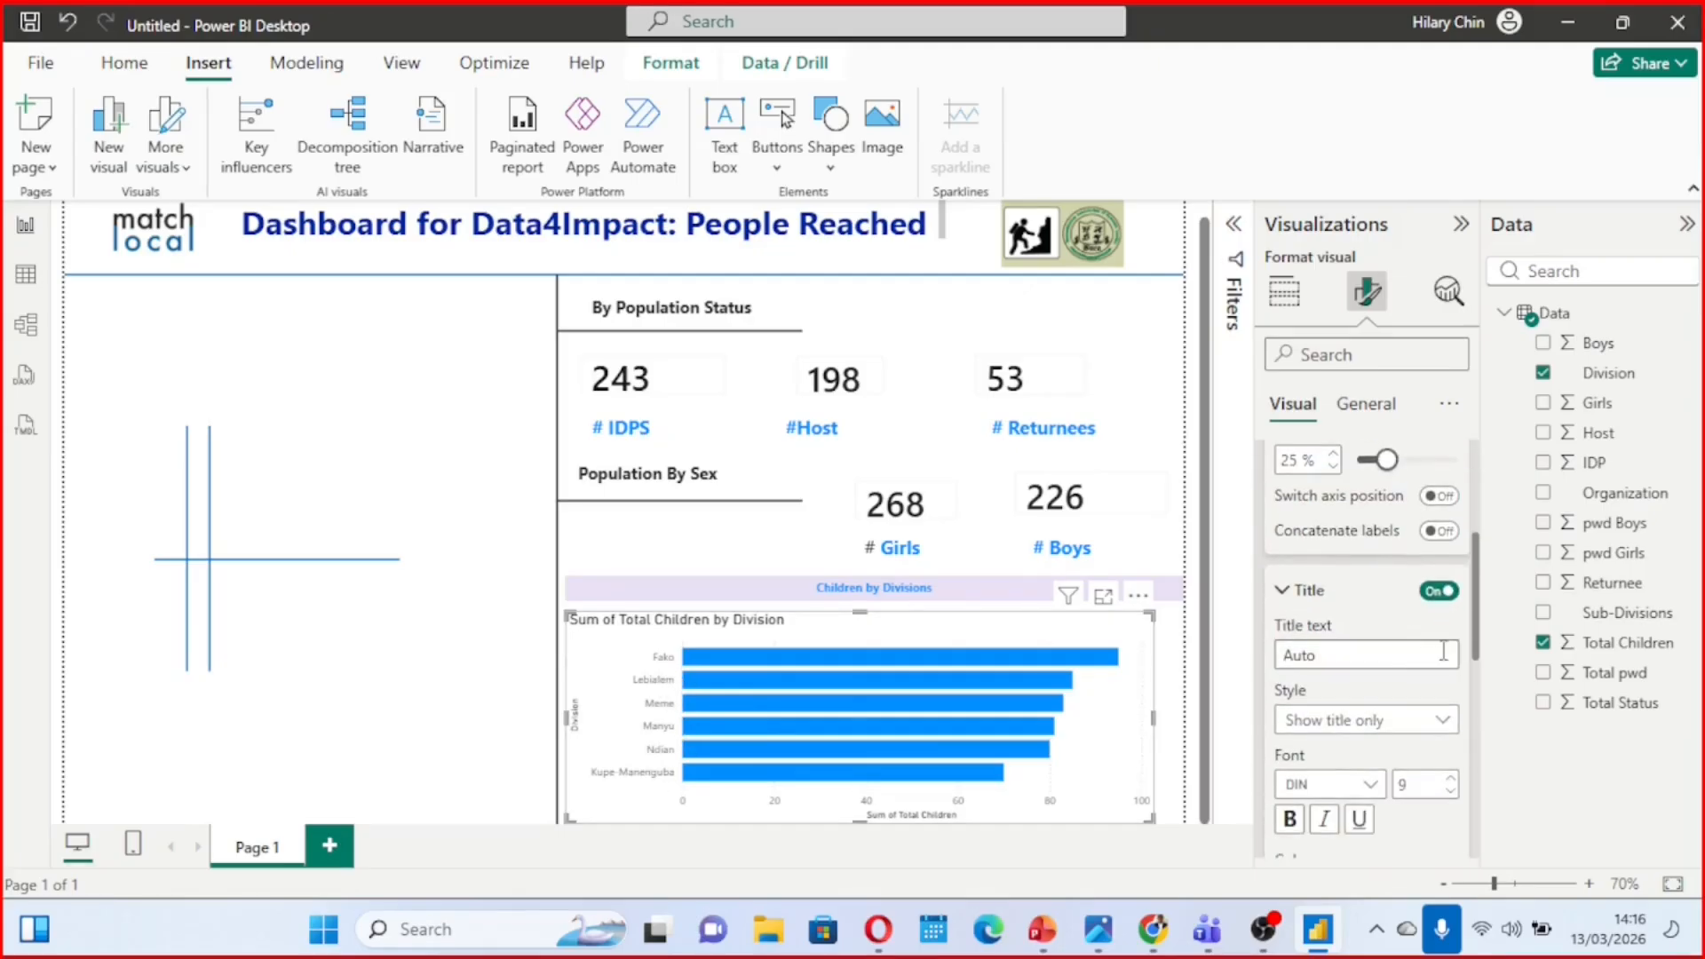
left_click(1436, 597)
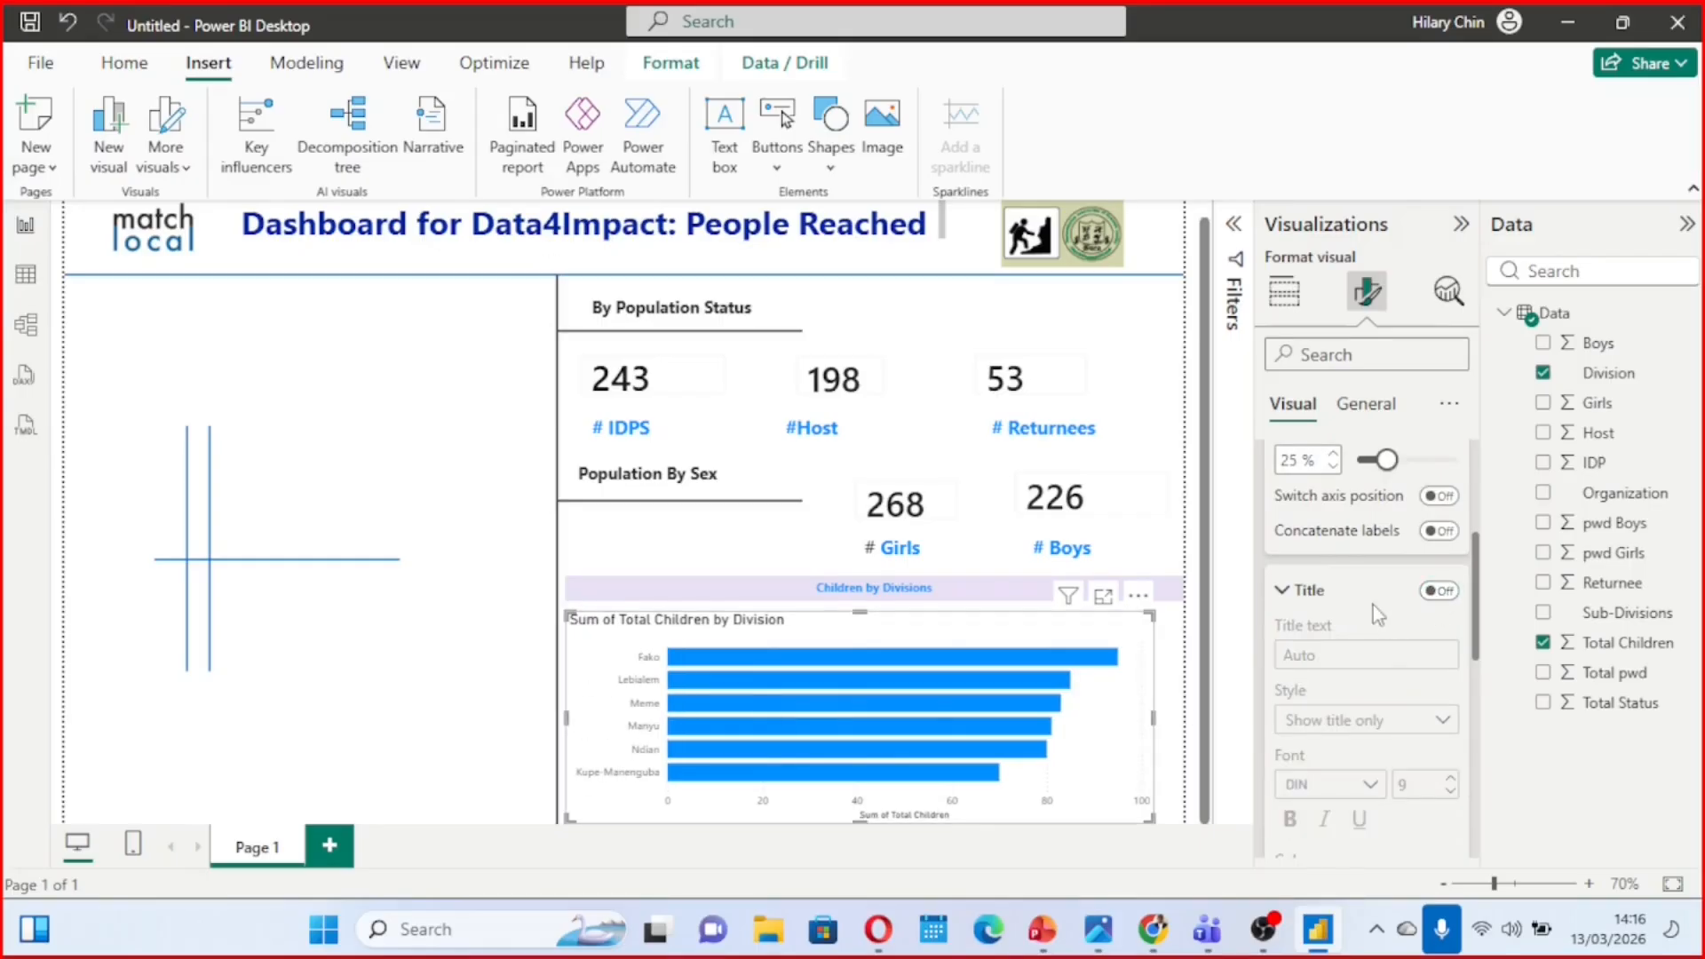
Turn on data labels for the bar chart
scroll(1376, 608, "down", 3)
scroll(1387, 612, "down", 5)
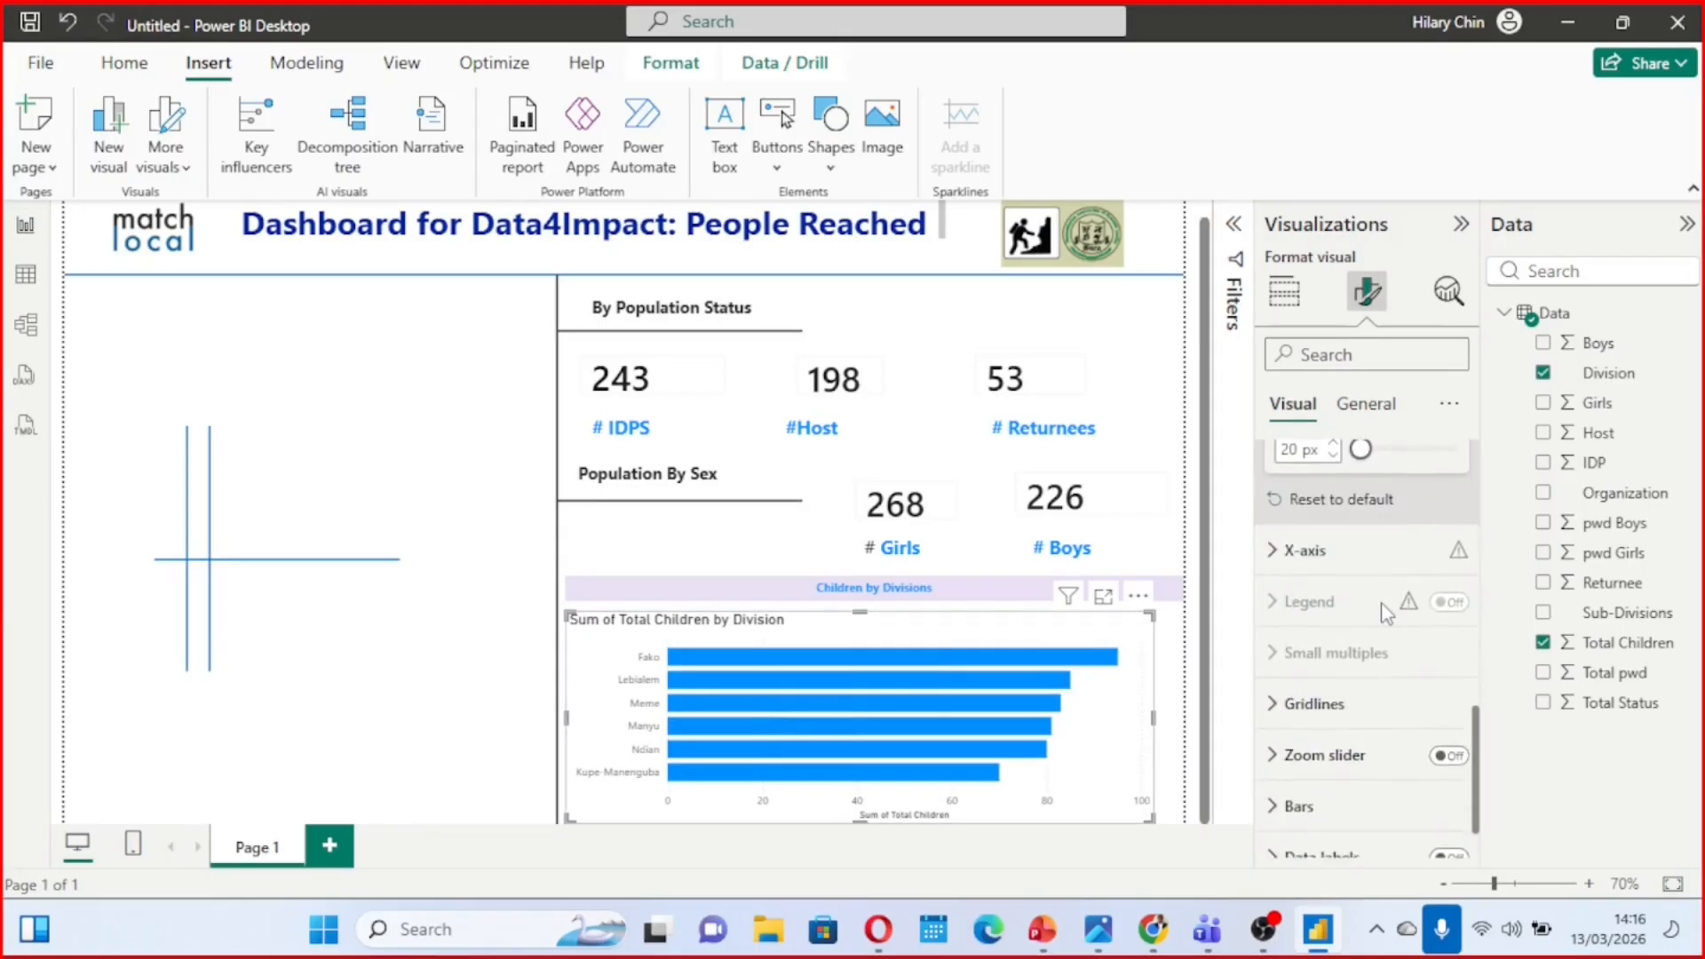
scroll(1385, 611, "down", 1)
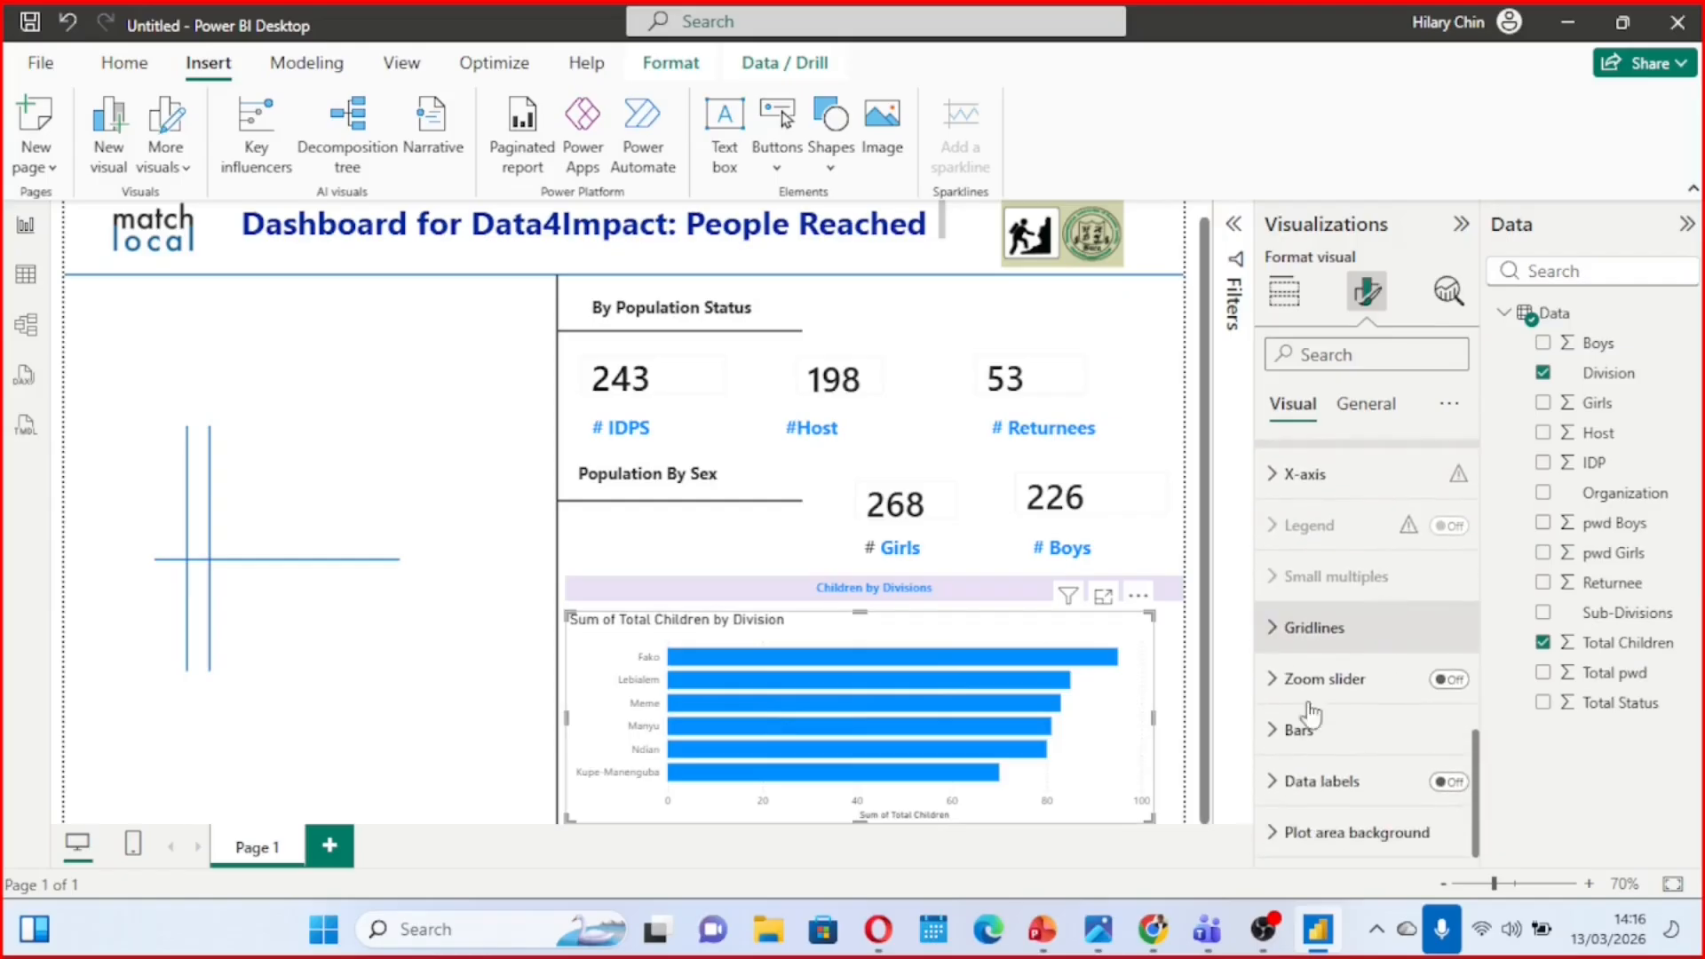
left_click(1442, 783)
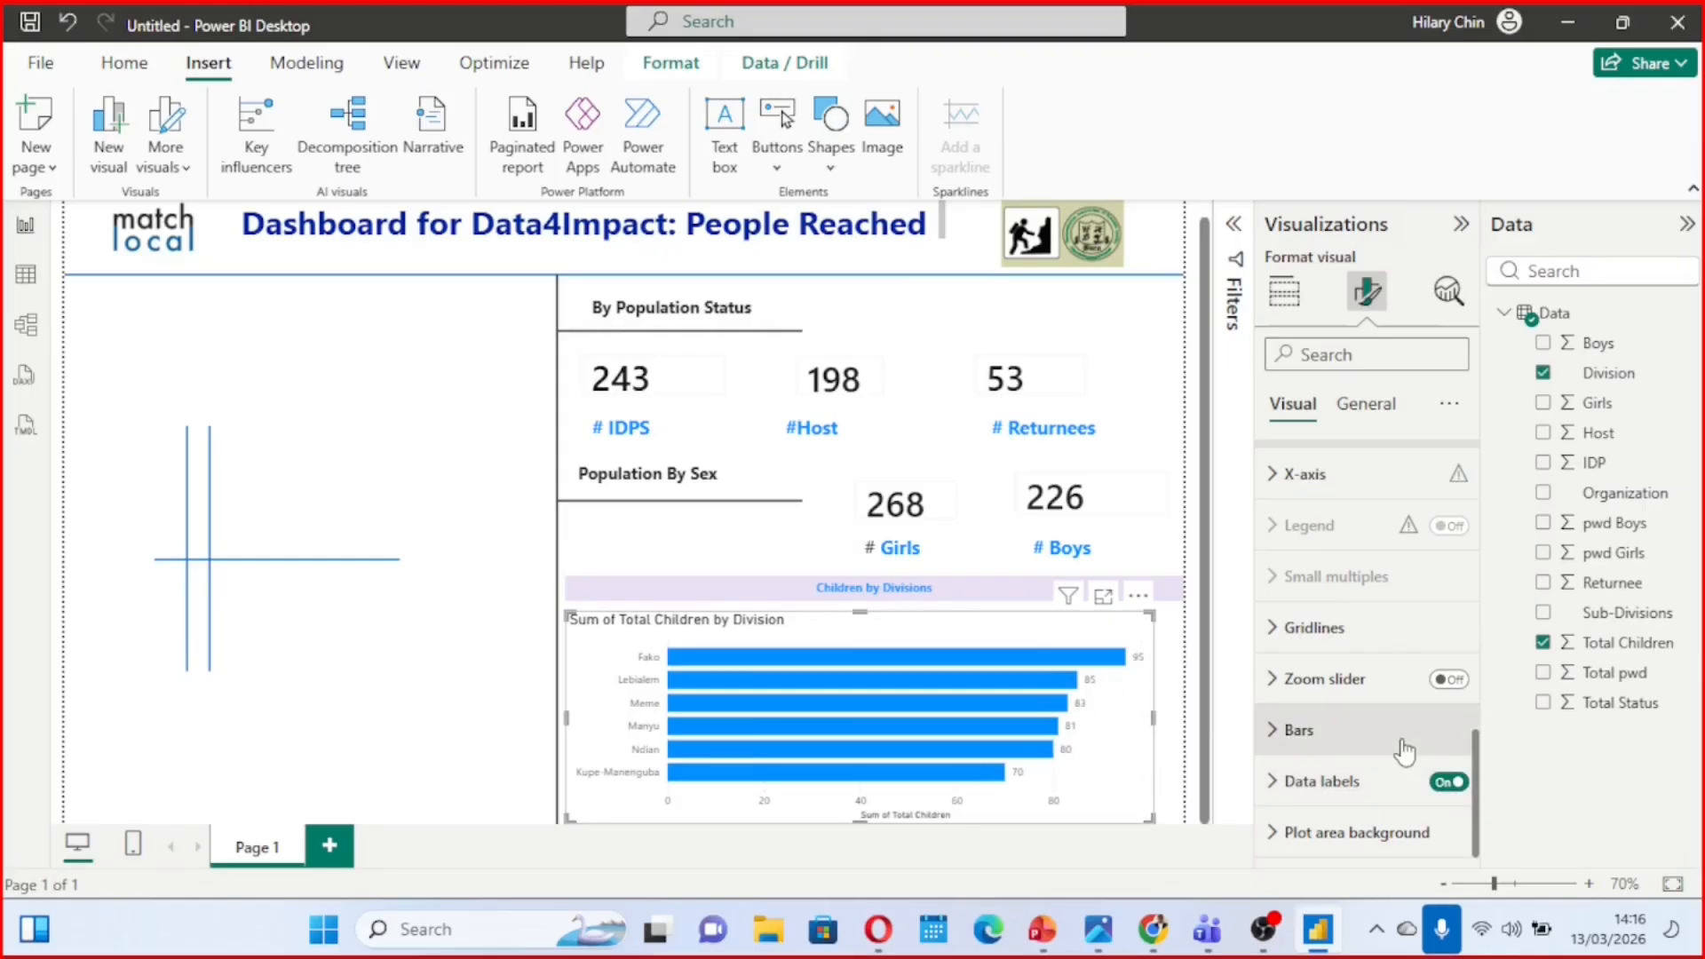
Turn off the X-axis values on the children-by-division bar chart
scroll(1405, 752, "up", 1)
scroll(1404, 752, "up", 5)
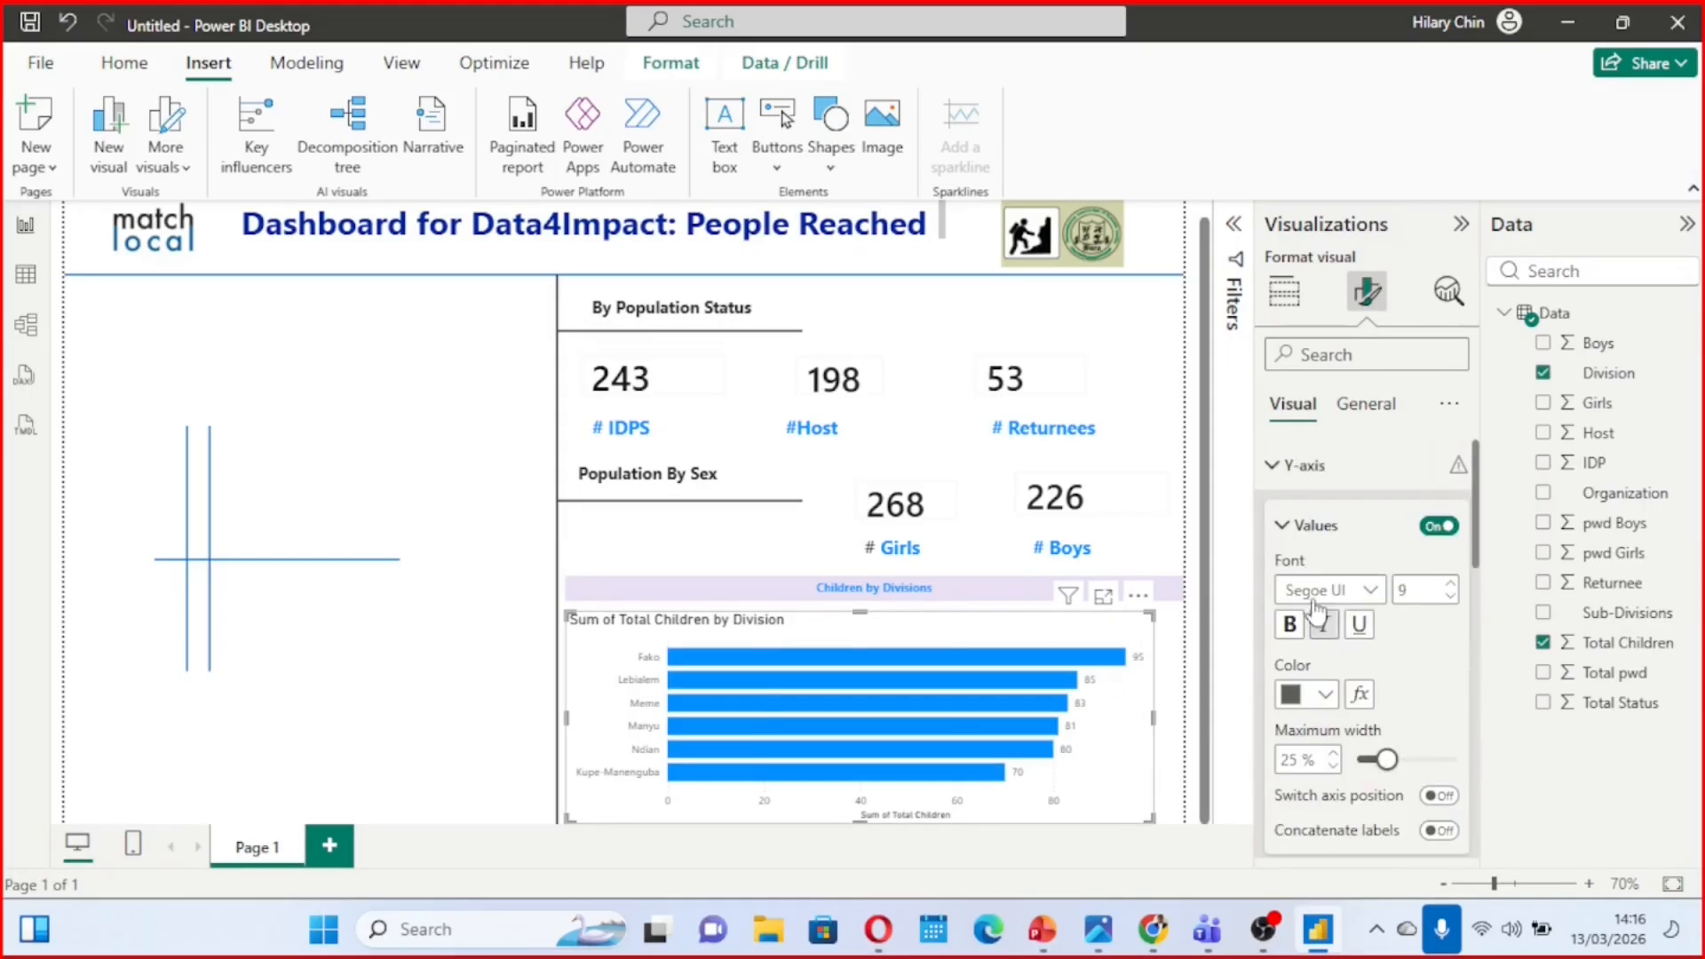
left_click(1285, 527)
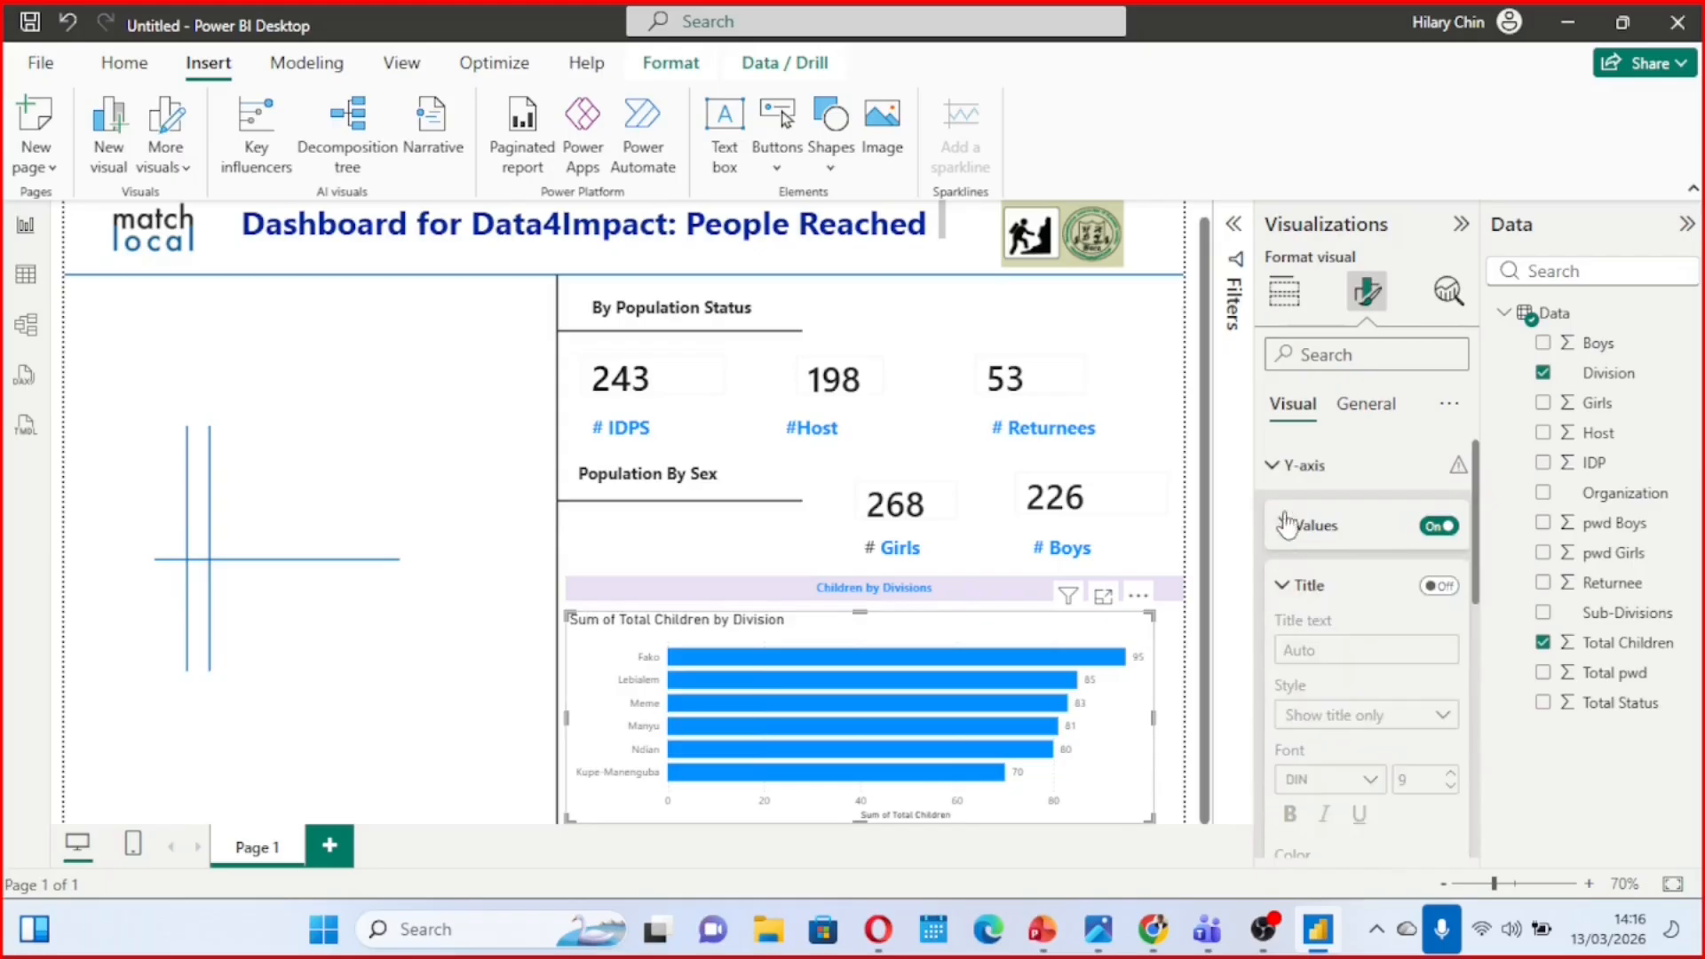
left_click(1275, 464)
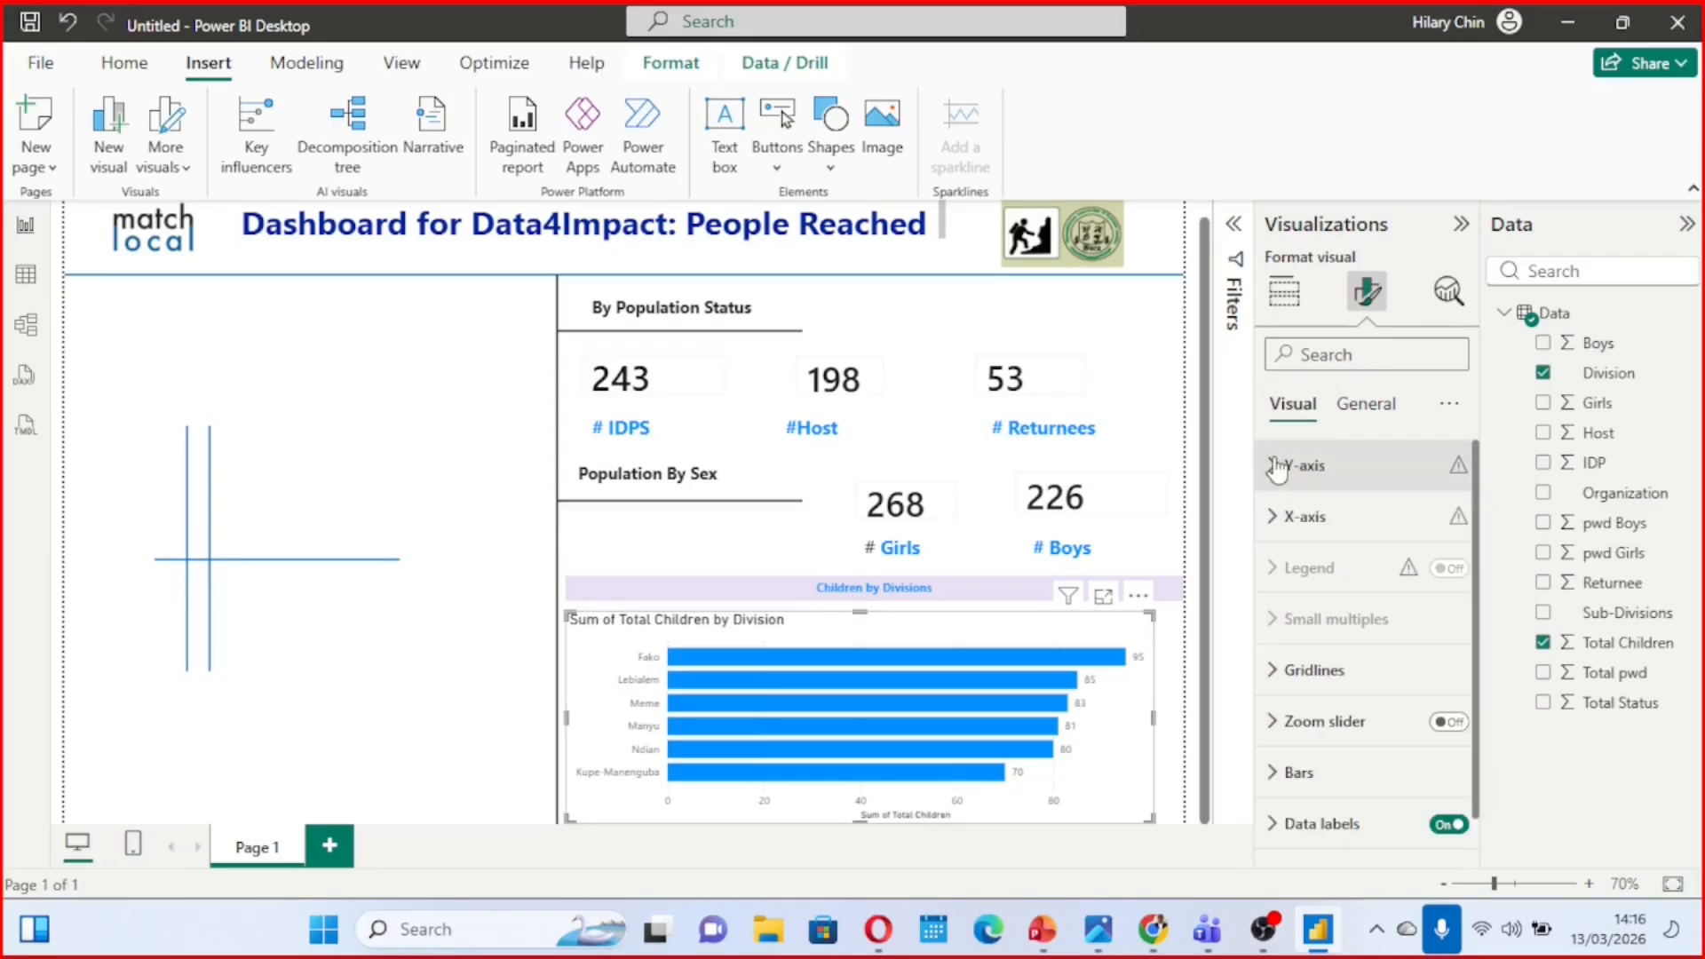
left_click(1280, 524)
scroll(1342, 595, "down", 5)
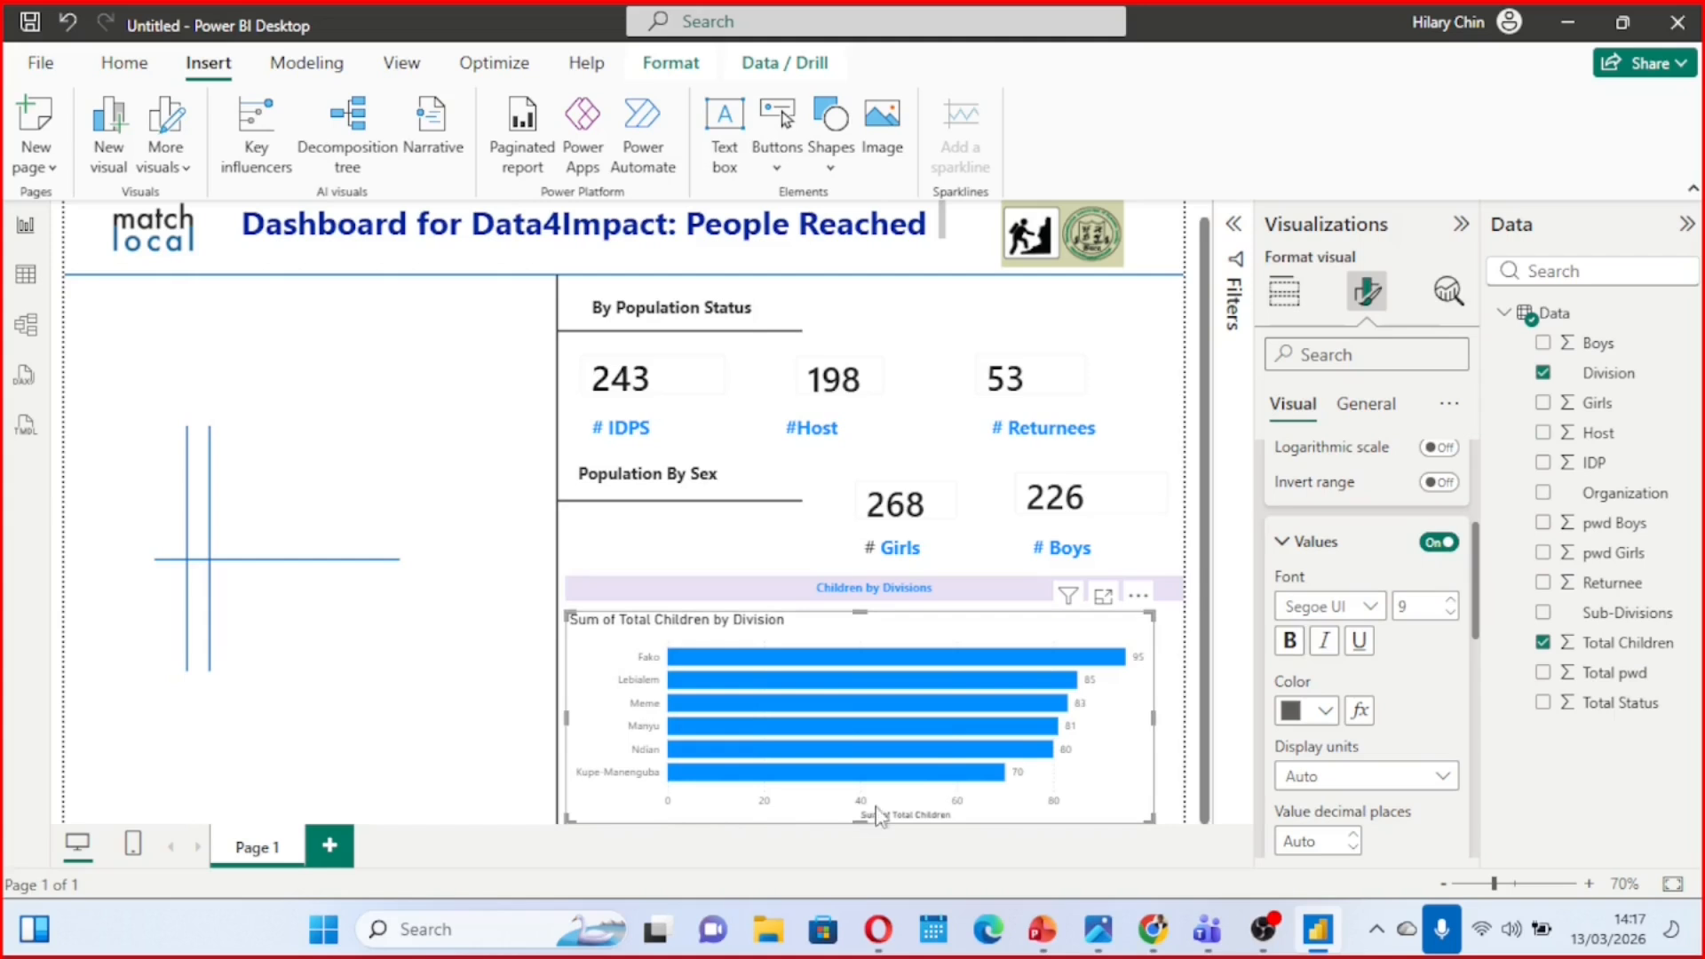
left_click(1439, 543)
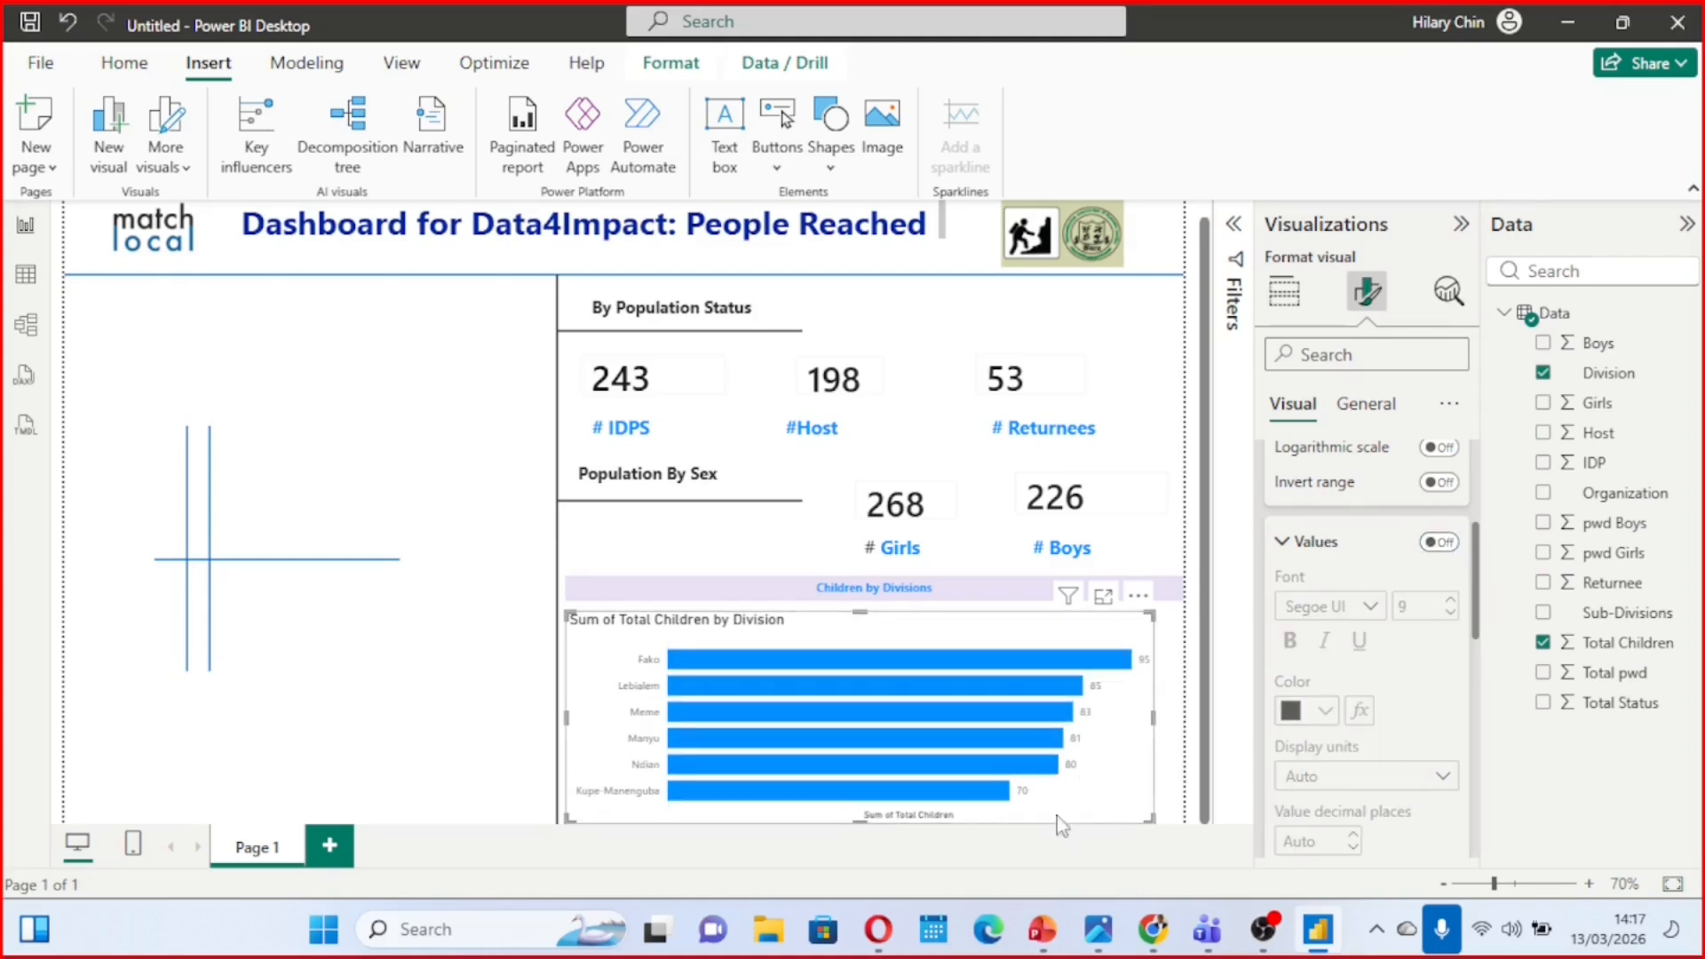
Turn off the bar chart's X-axis title and collapse the X-axis settings
scroll(1369, 677, "down", 1)
scroll(1370, 677, "down", 3)
left_click(1435, 615)
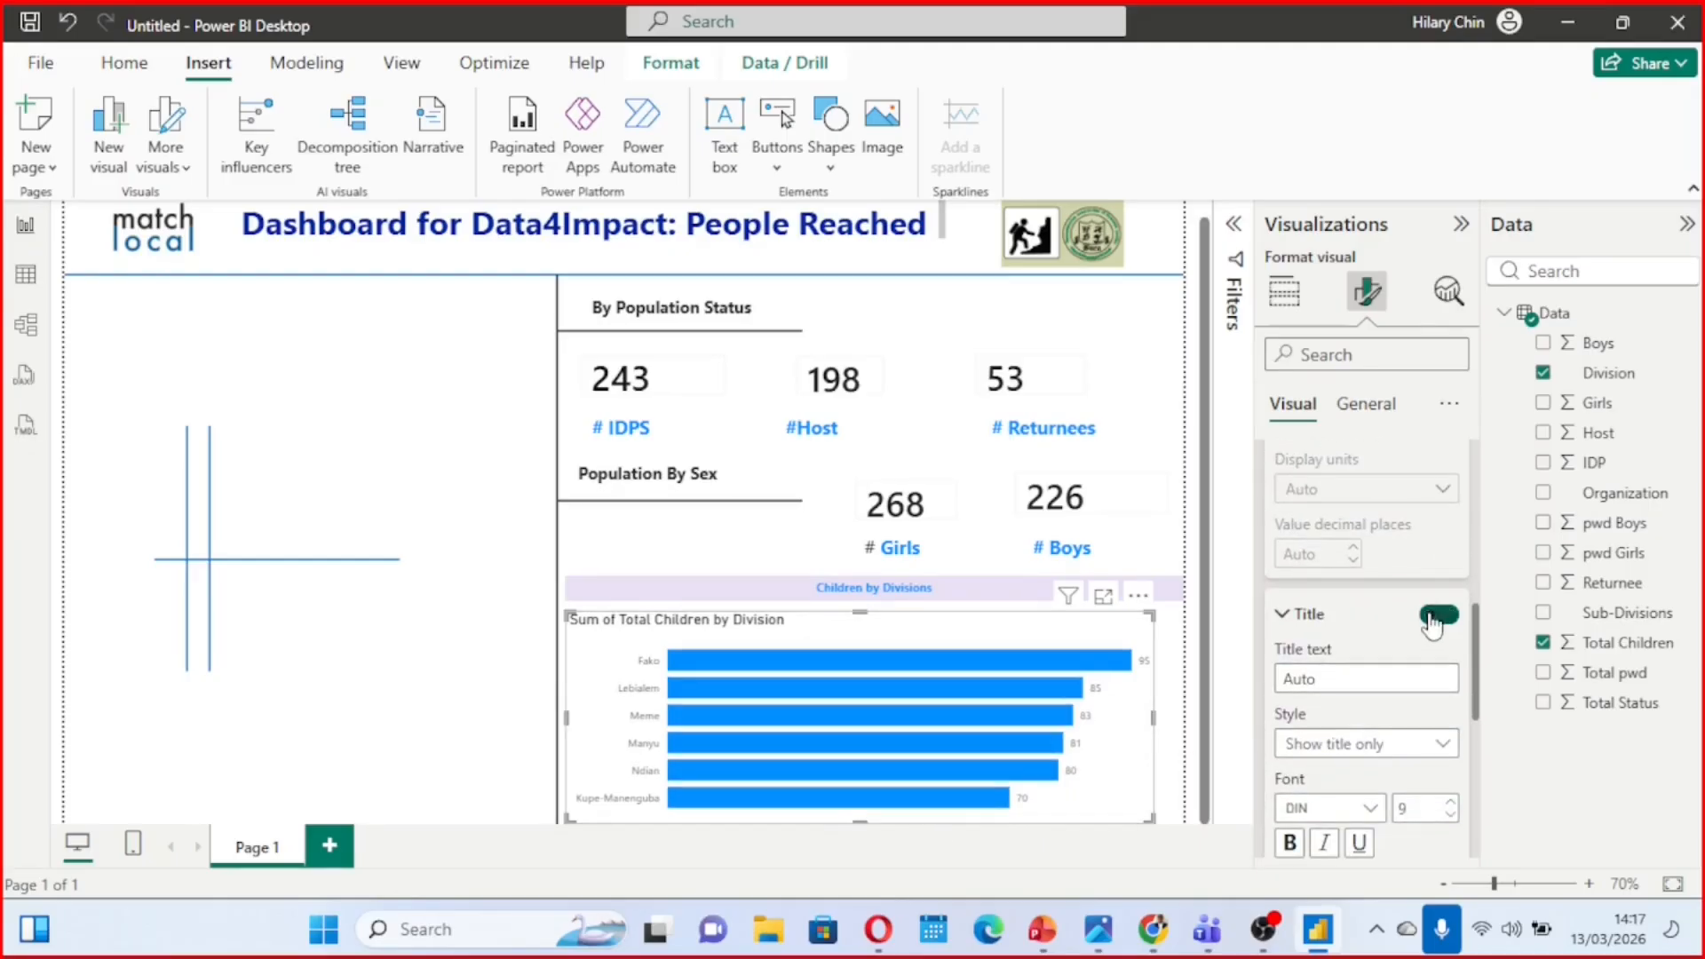
scroll(1312, 566, "up", 5)
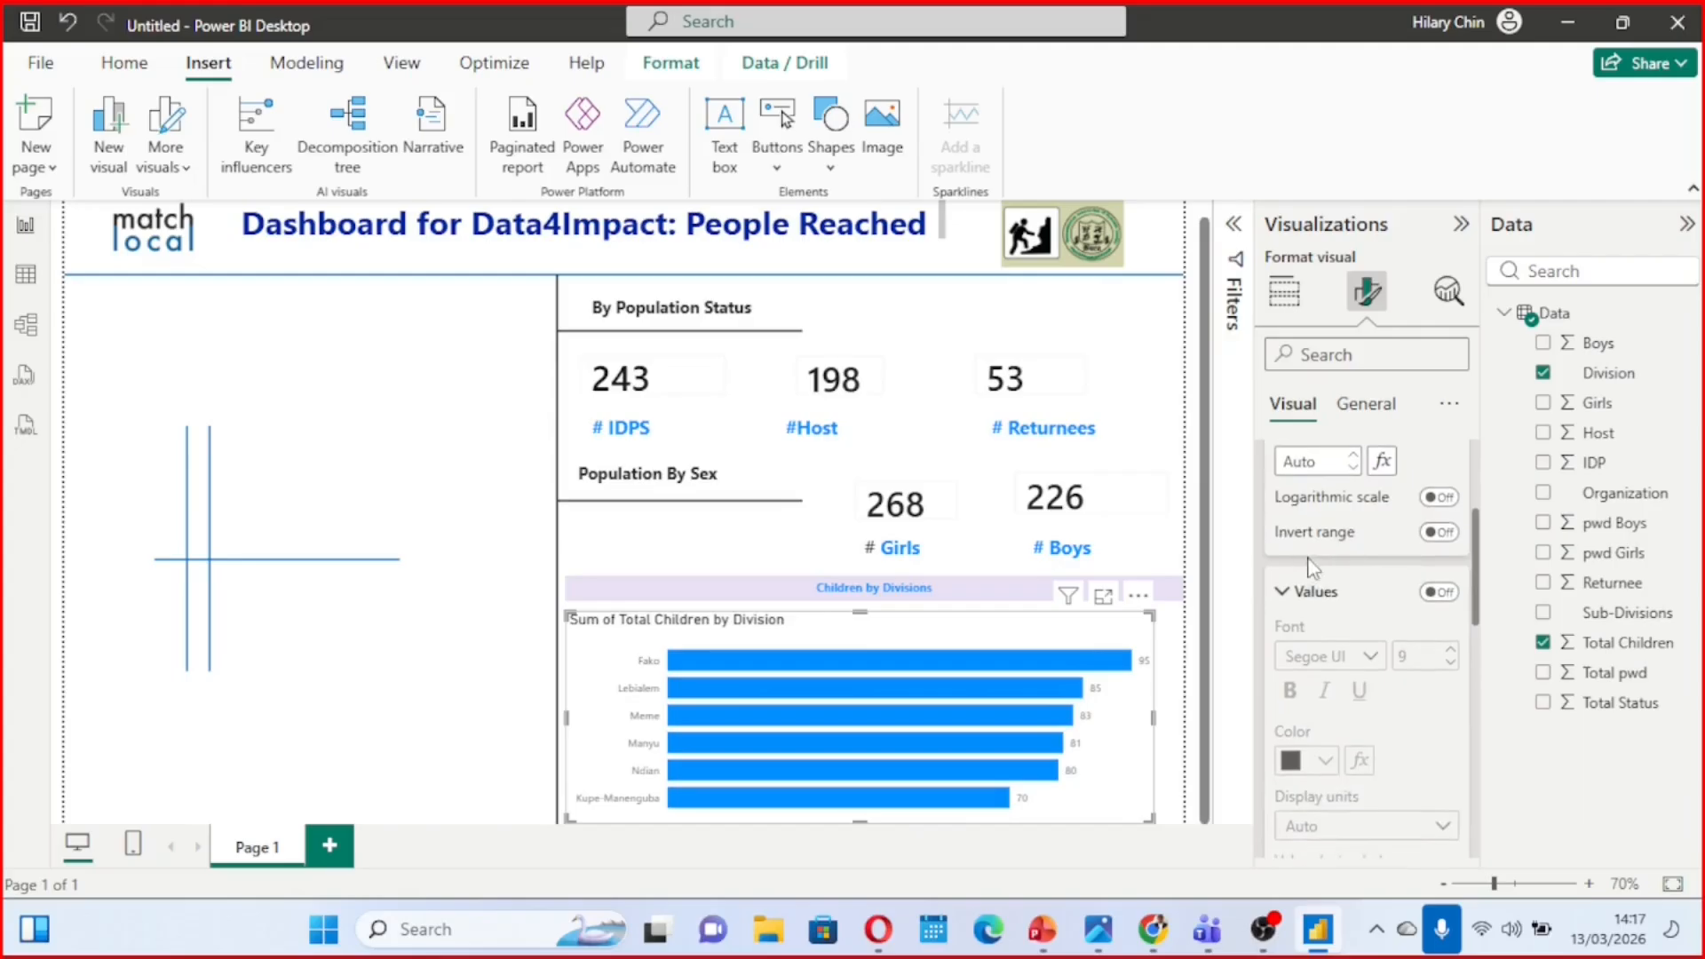
left_click(1281, 594)
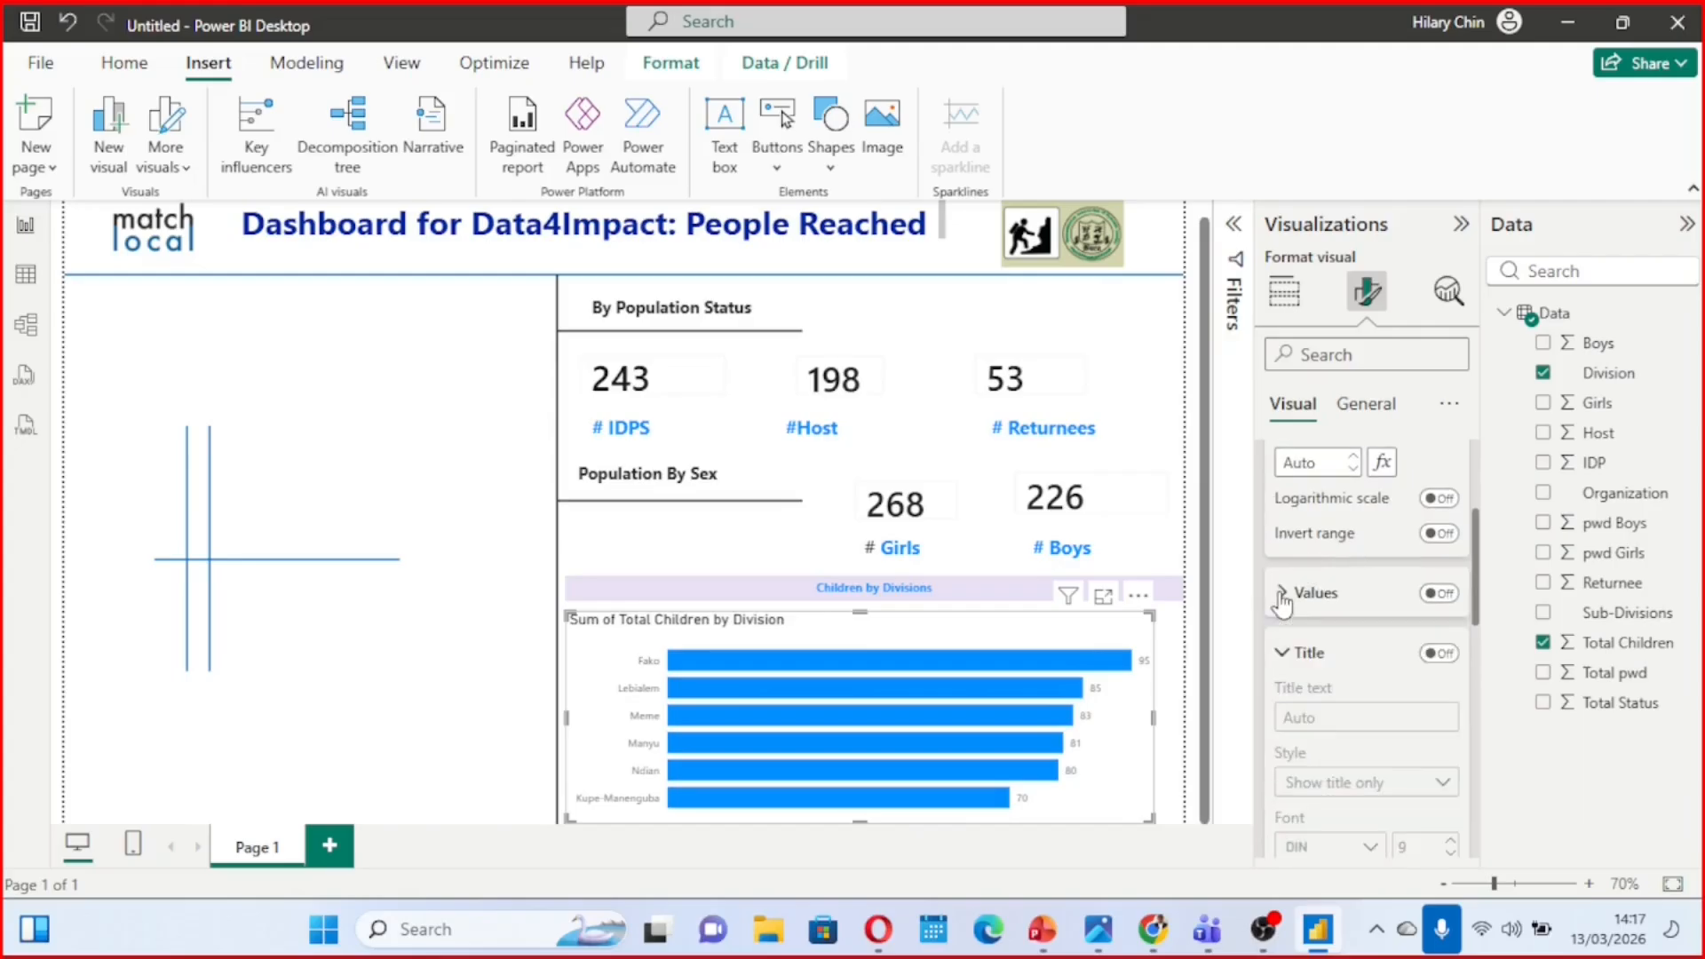
scroll(1278, 577, "up", 3)
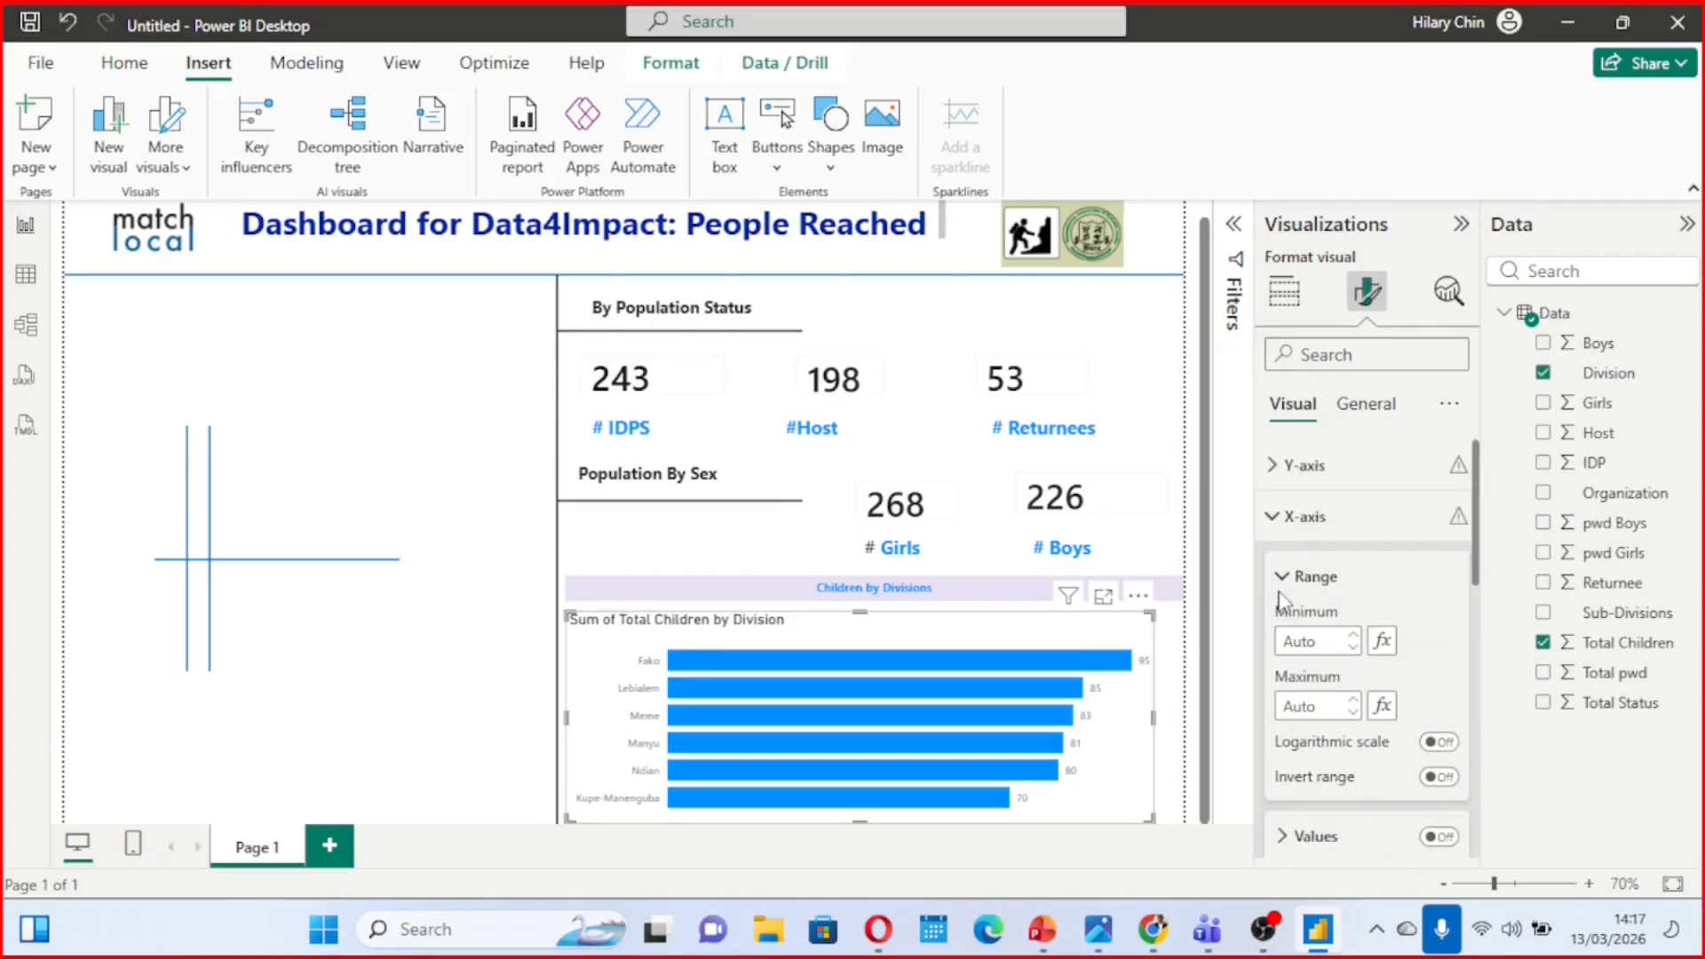
left_click(1271, 532)
Make the division names on the Y-axis bold and set their font size to 15
scroll(1272, 536, "down", 1)
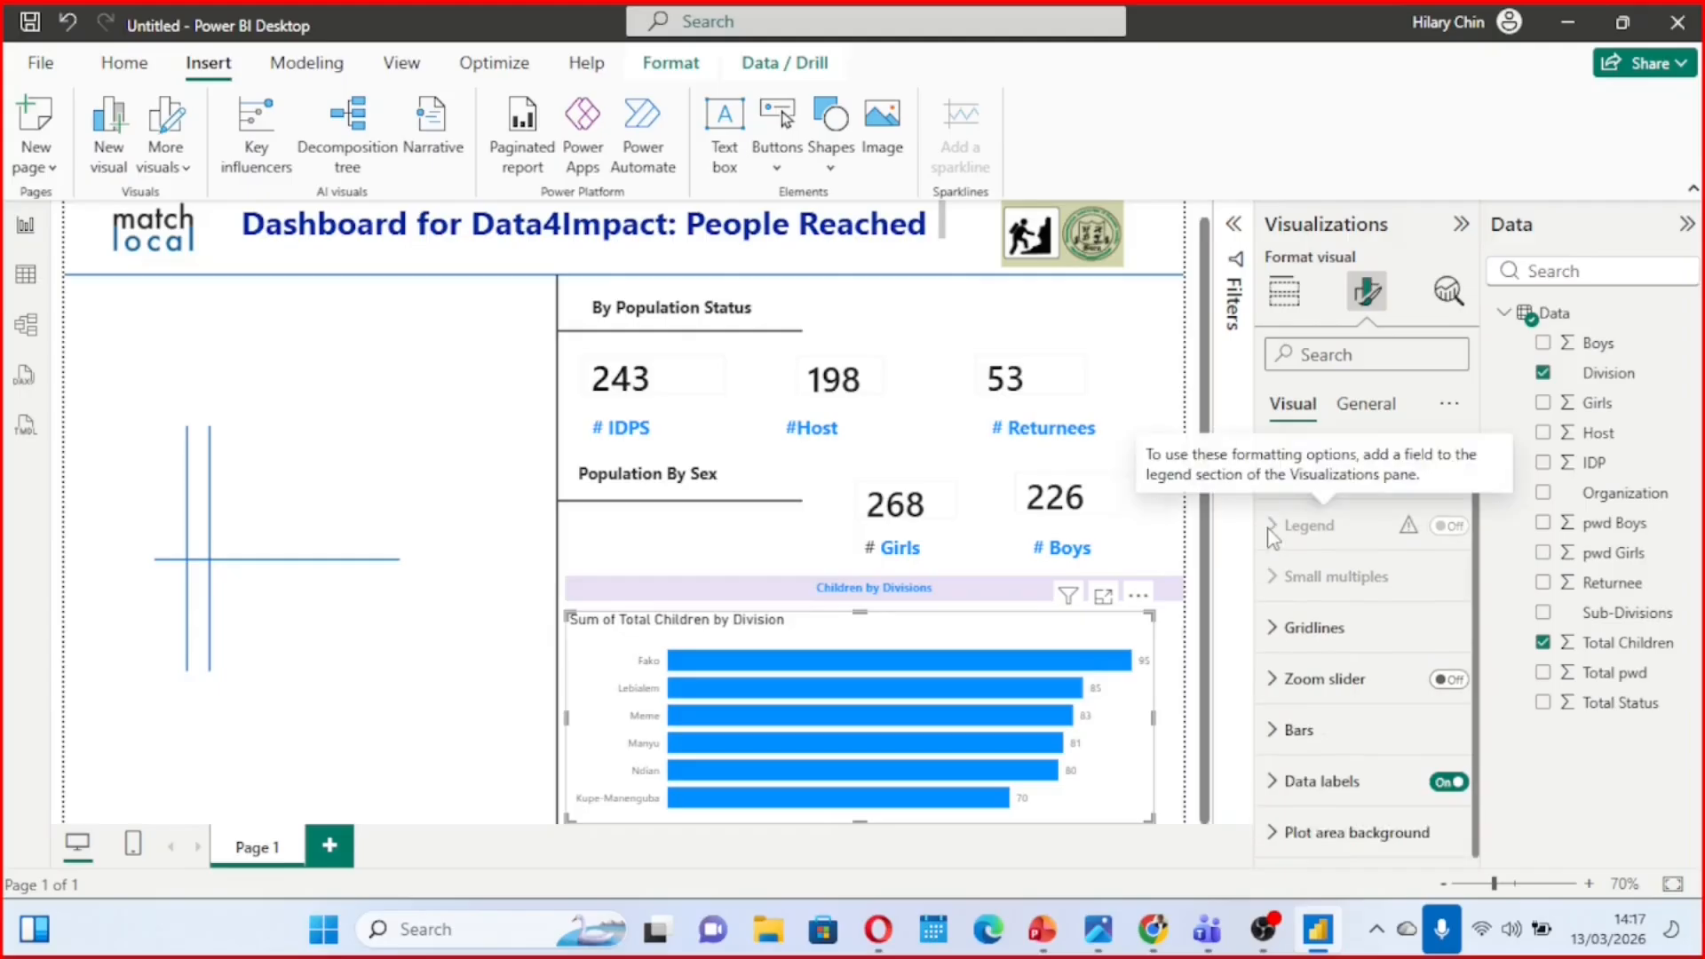
scroll(1272, 533, "up", 1)
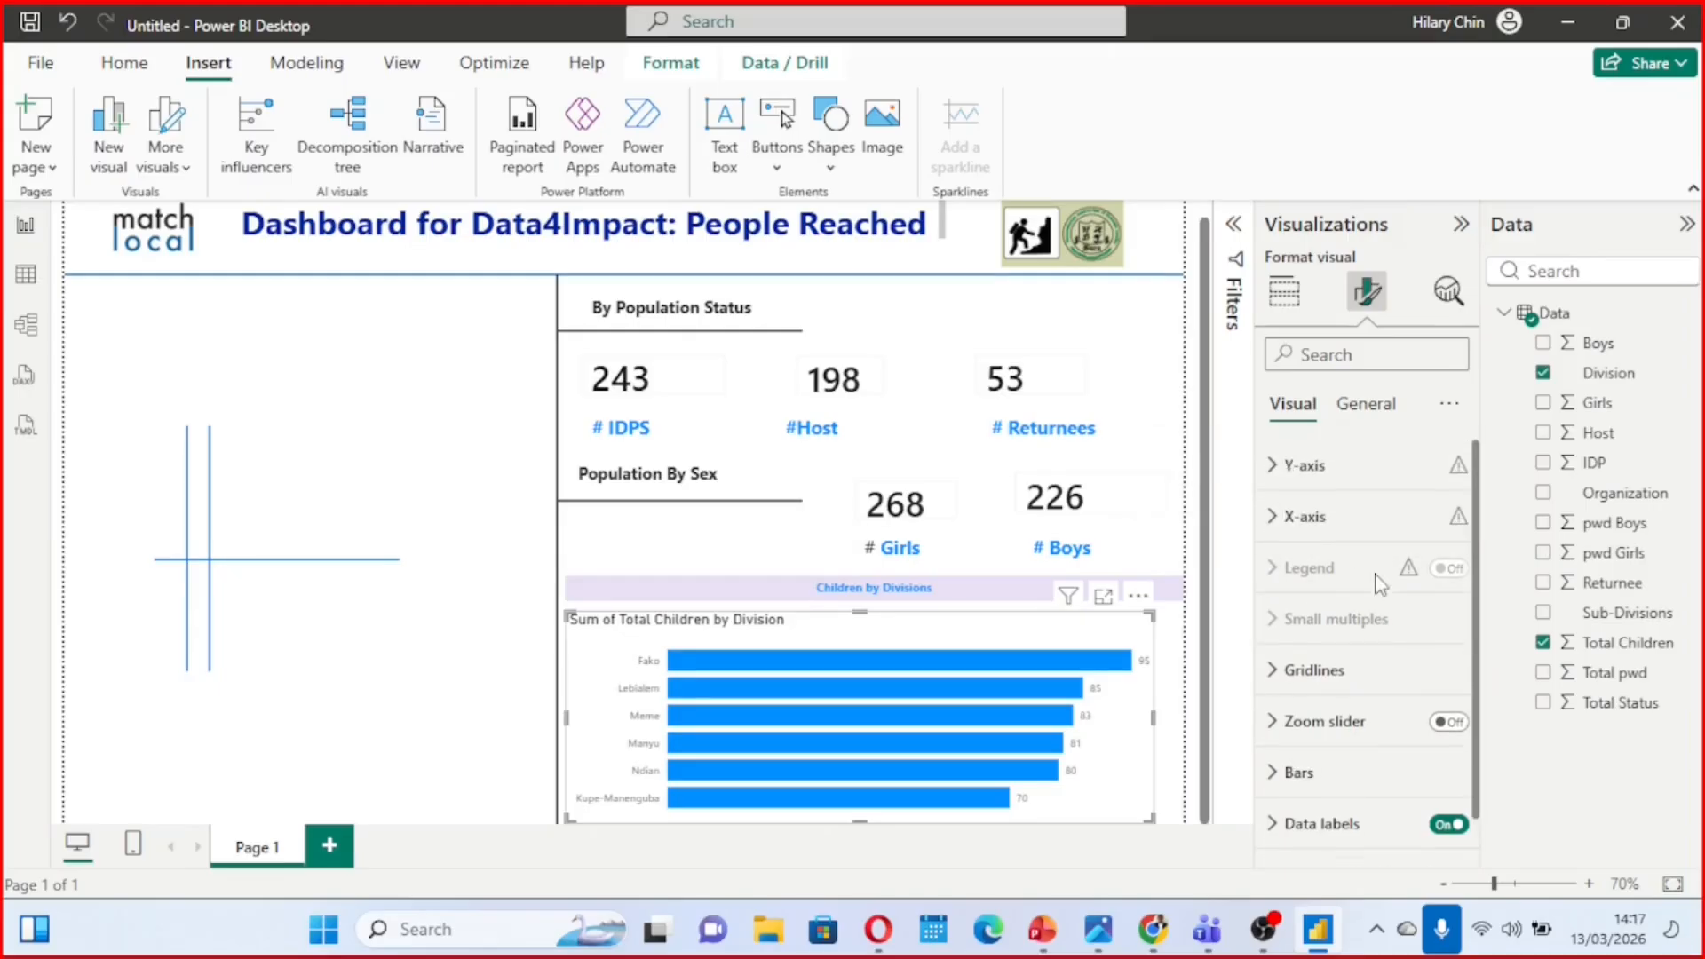
left_click(1275, 467)
scroll(1366, 653, "down", 1)
scroll(1366, 652, "up", 1)
left_click(1283, 533)
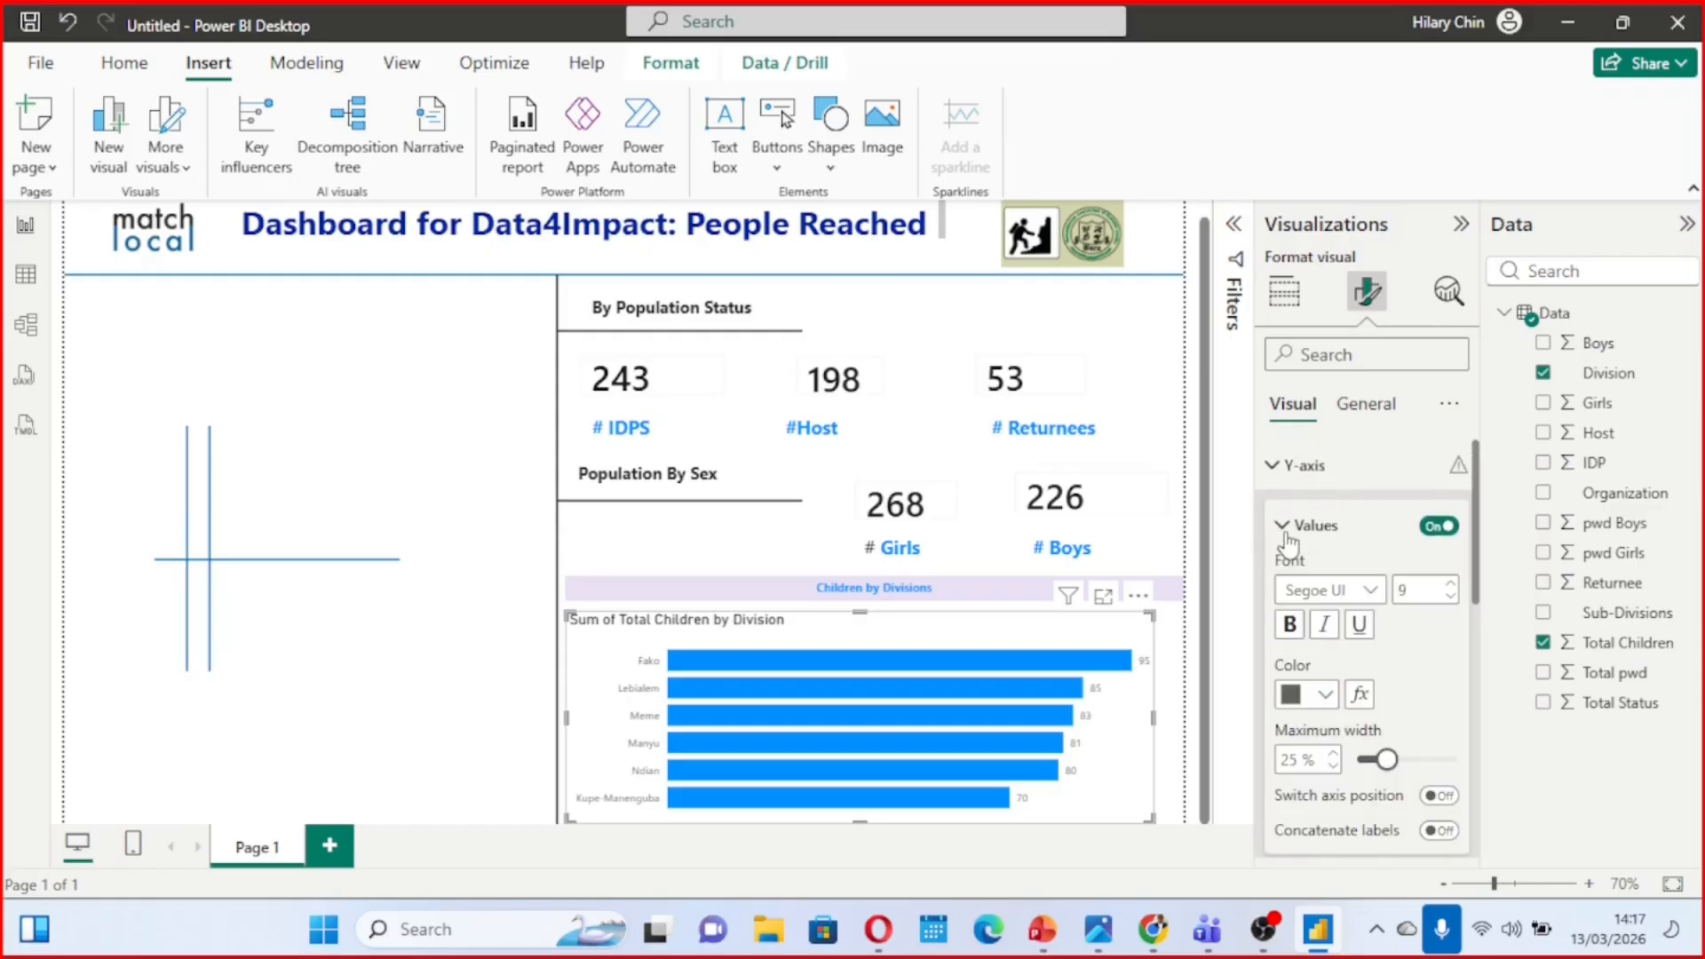
left_click(1290, 626)
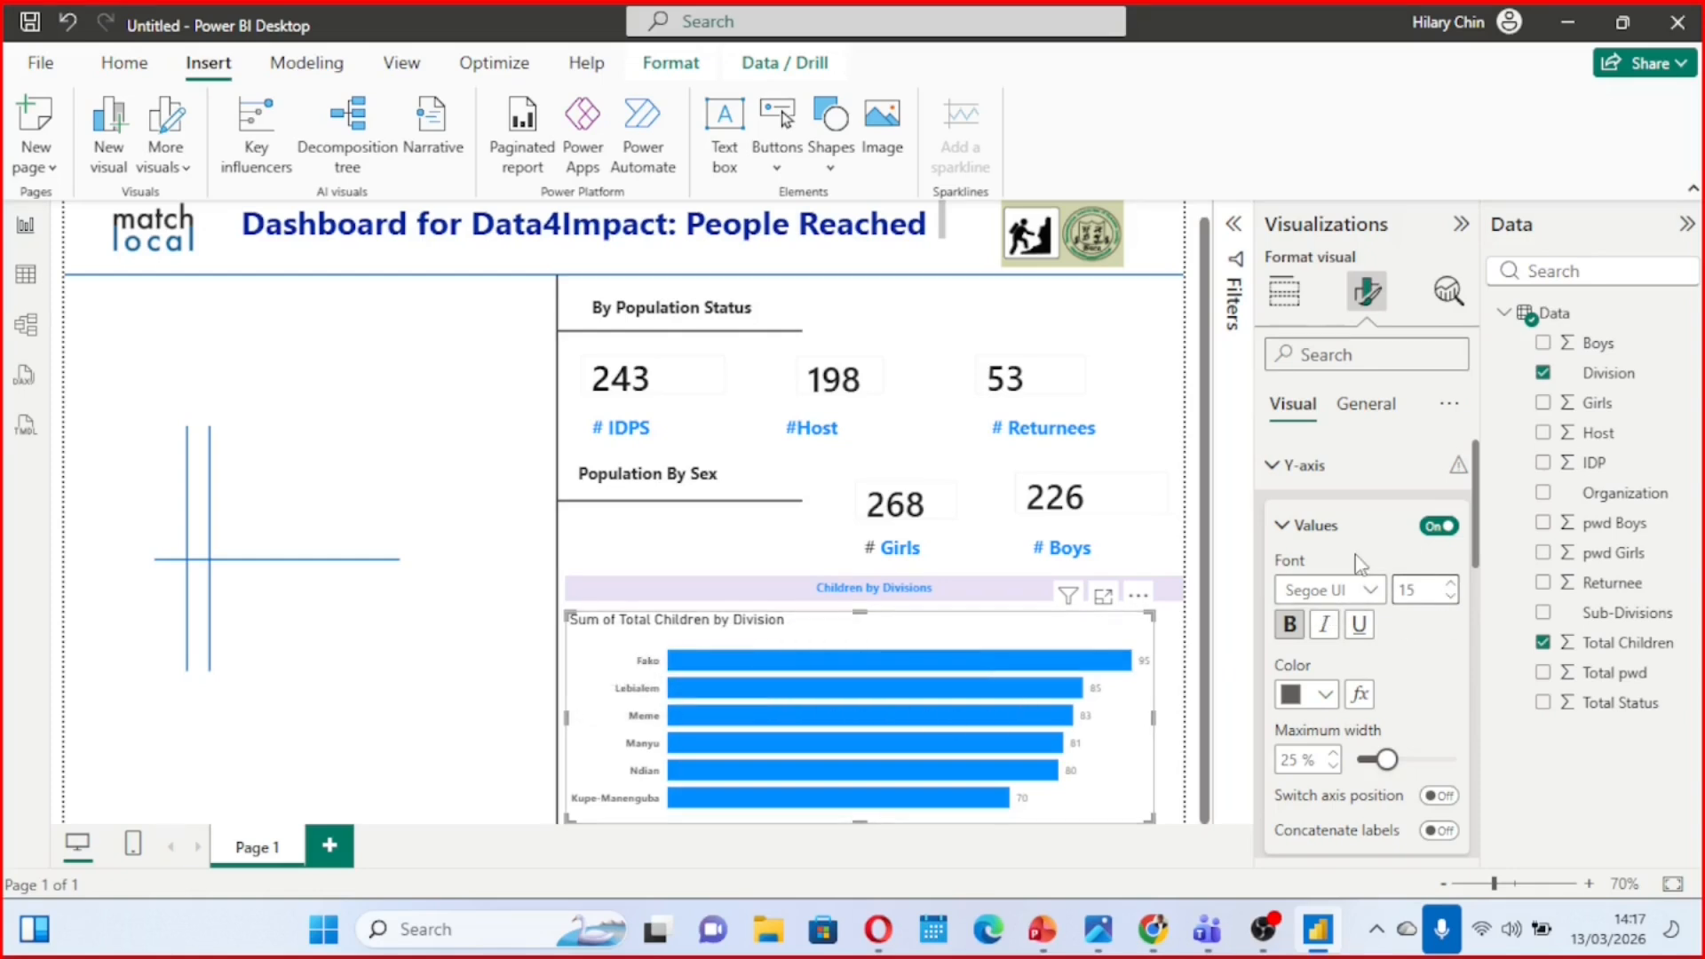
left_click(1281, 528)
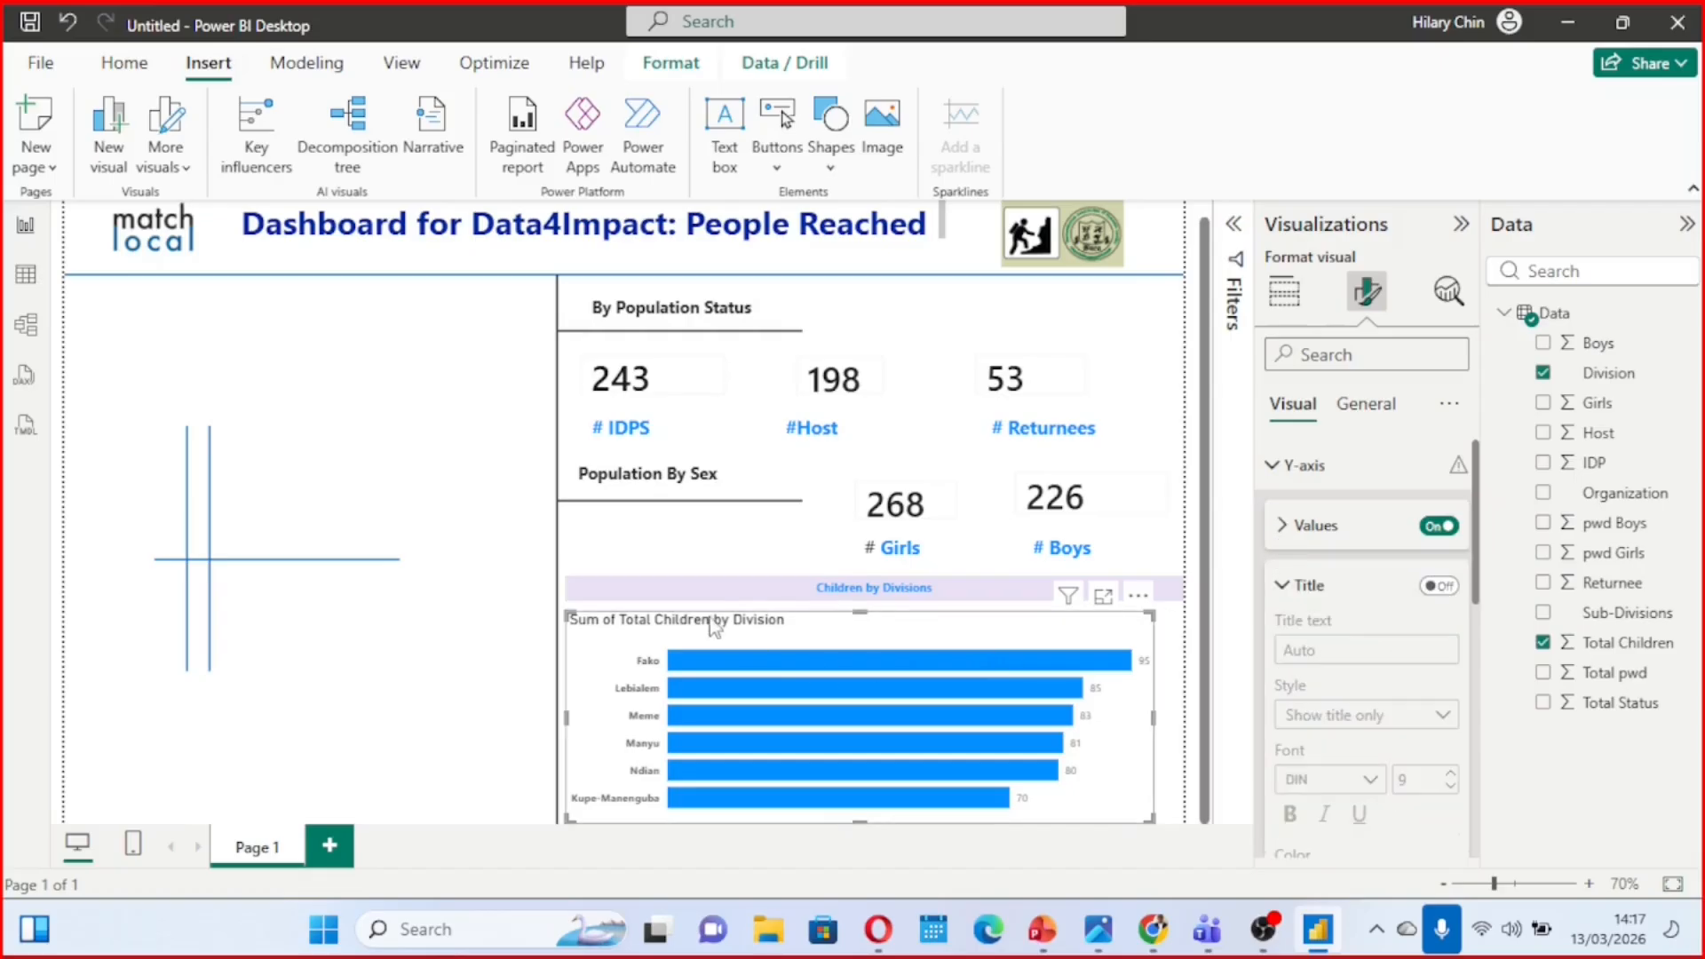
Shorten the bar chart's title text to "Total Children by Division"
left_click(1365, 407)
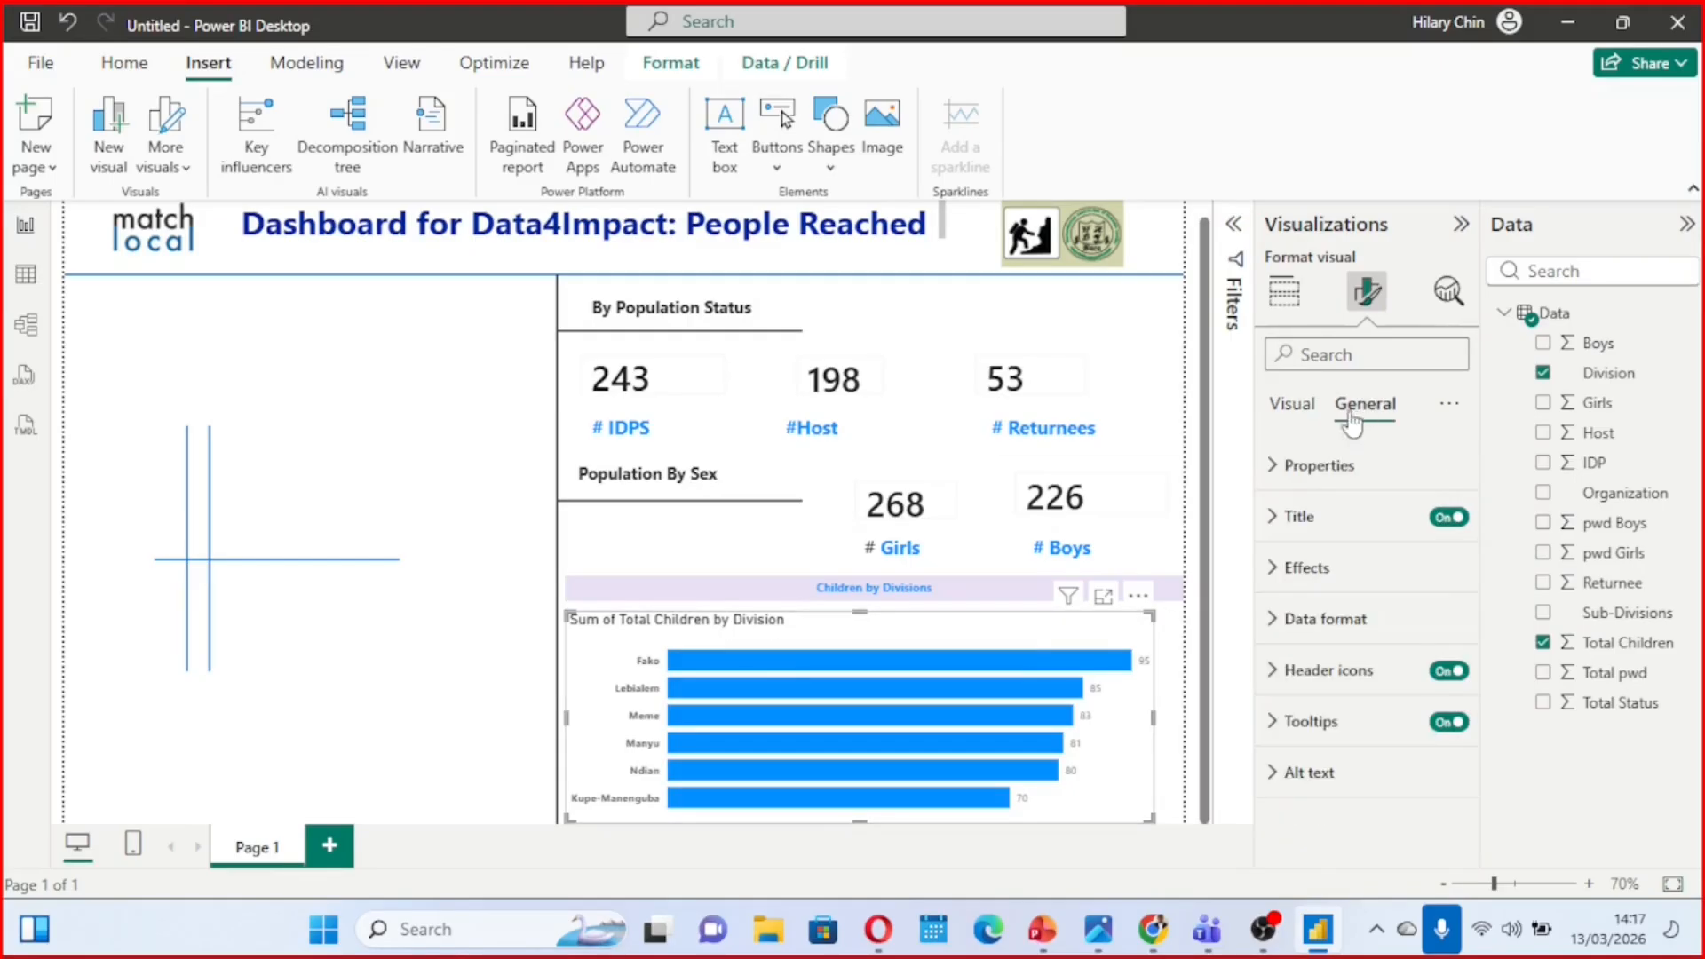
left_click(1273, 520)
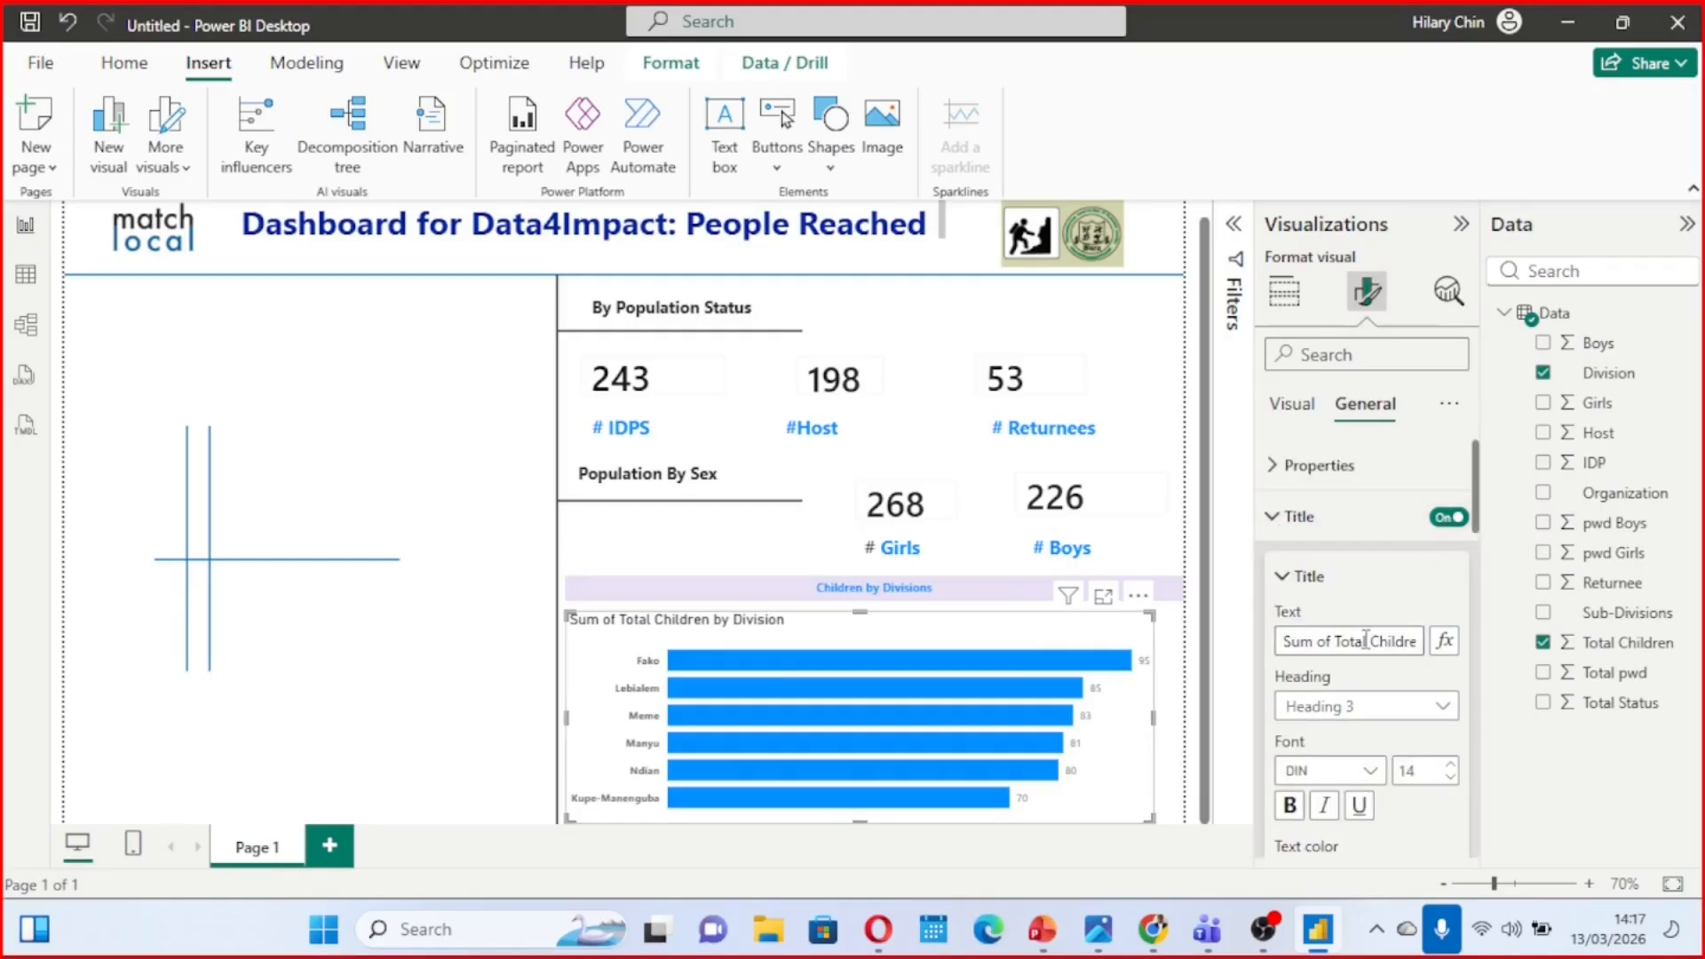
left_click(1333, 641)
key("BackSpace")
key("BackSpace")
key("BackSpace")
key("BackSpace")
key("BackSpace")
key("BackSpace")
key("BackSpace")
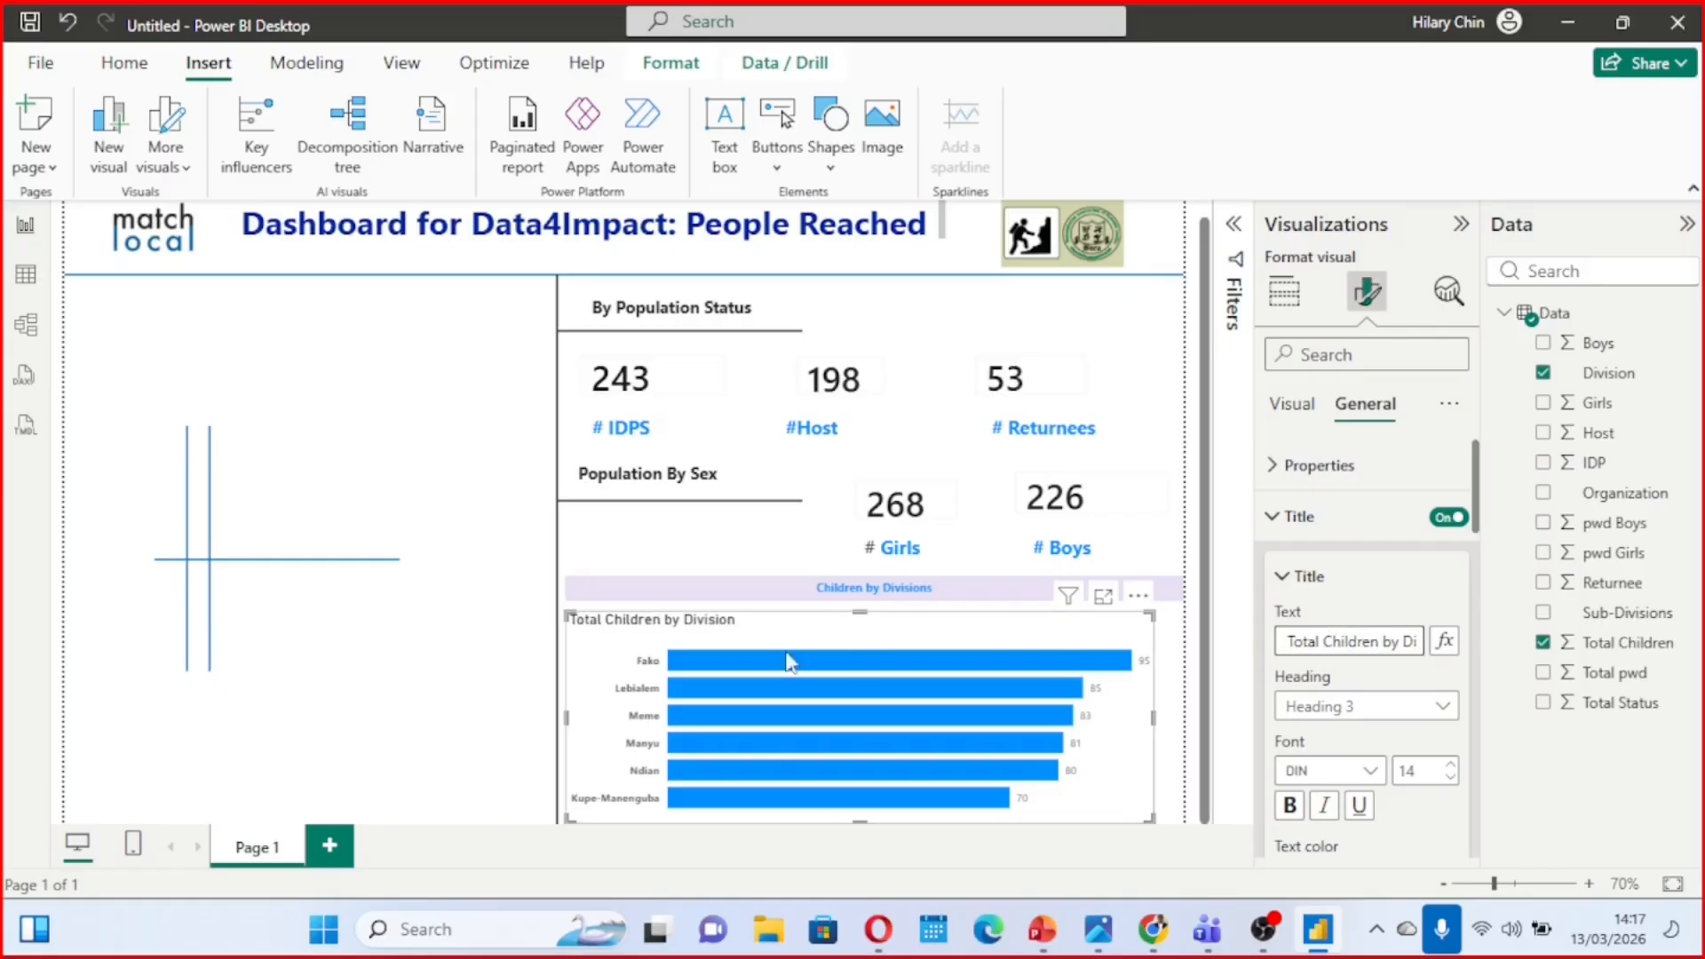
Make the bar chart's title bold, set its font size to 17, and color it blue
scroll(1369, 680, "down", 2)
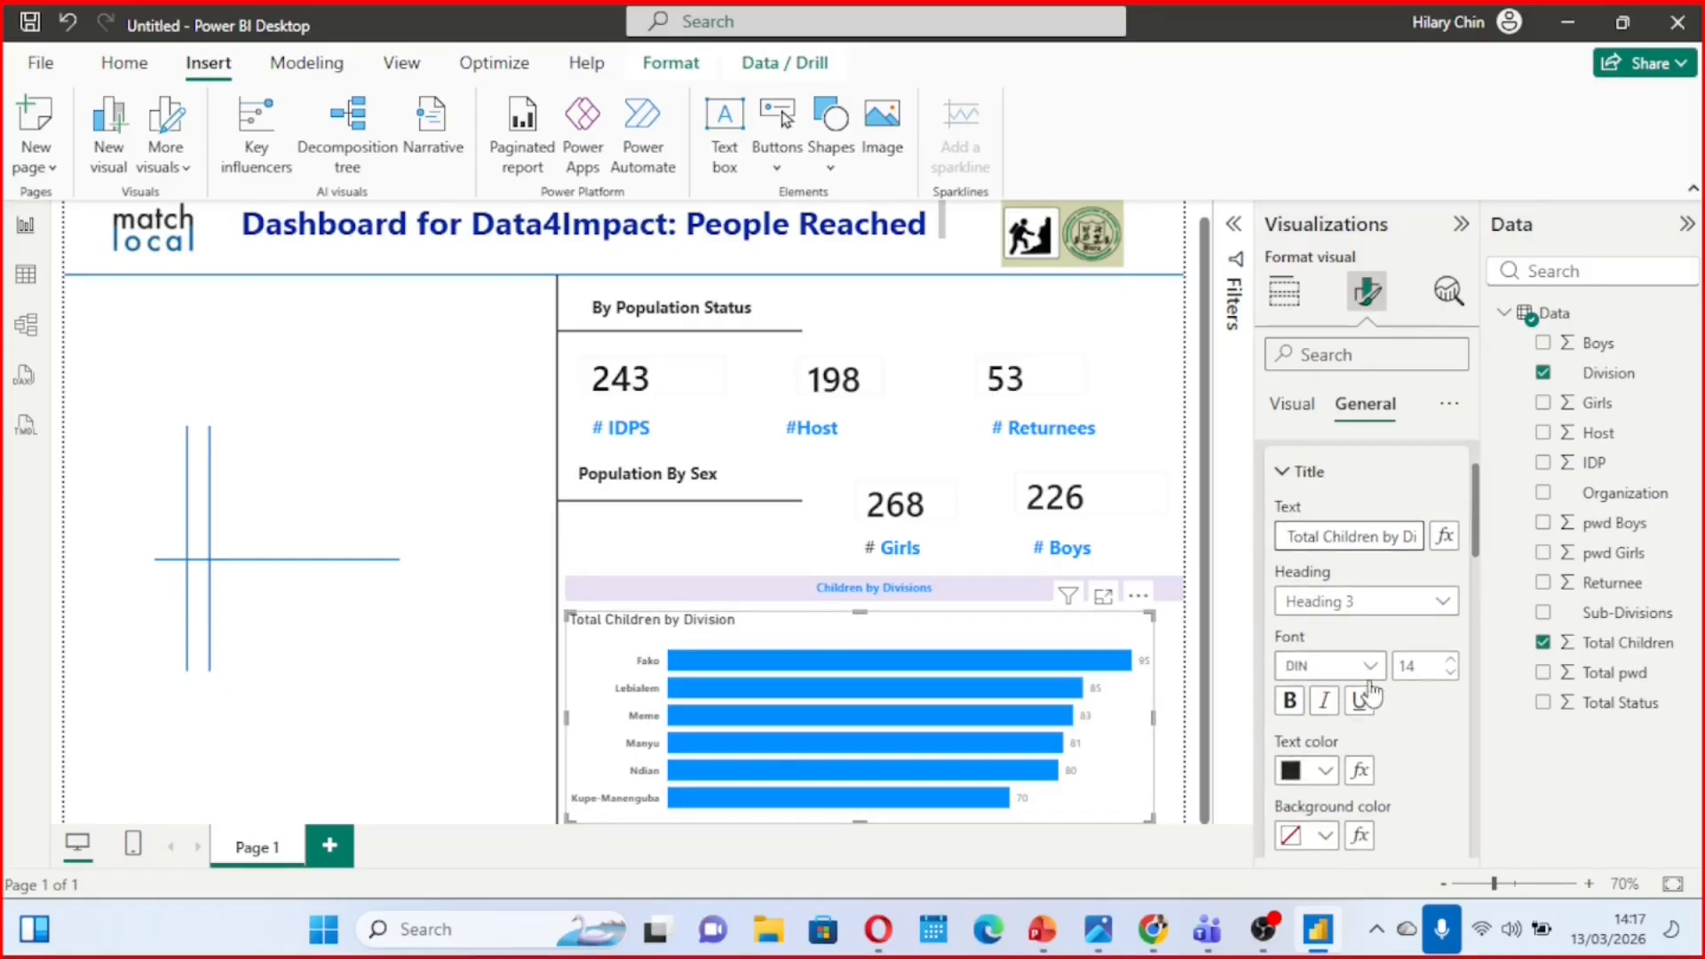
left_click(1290, 701)
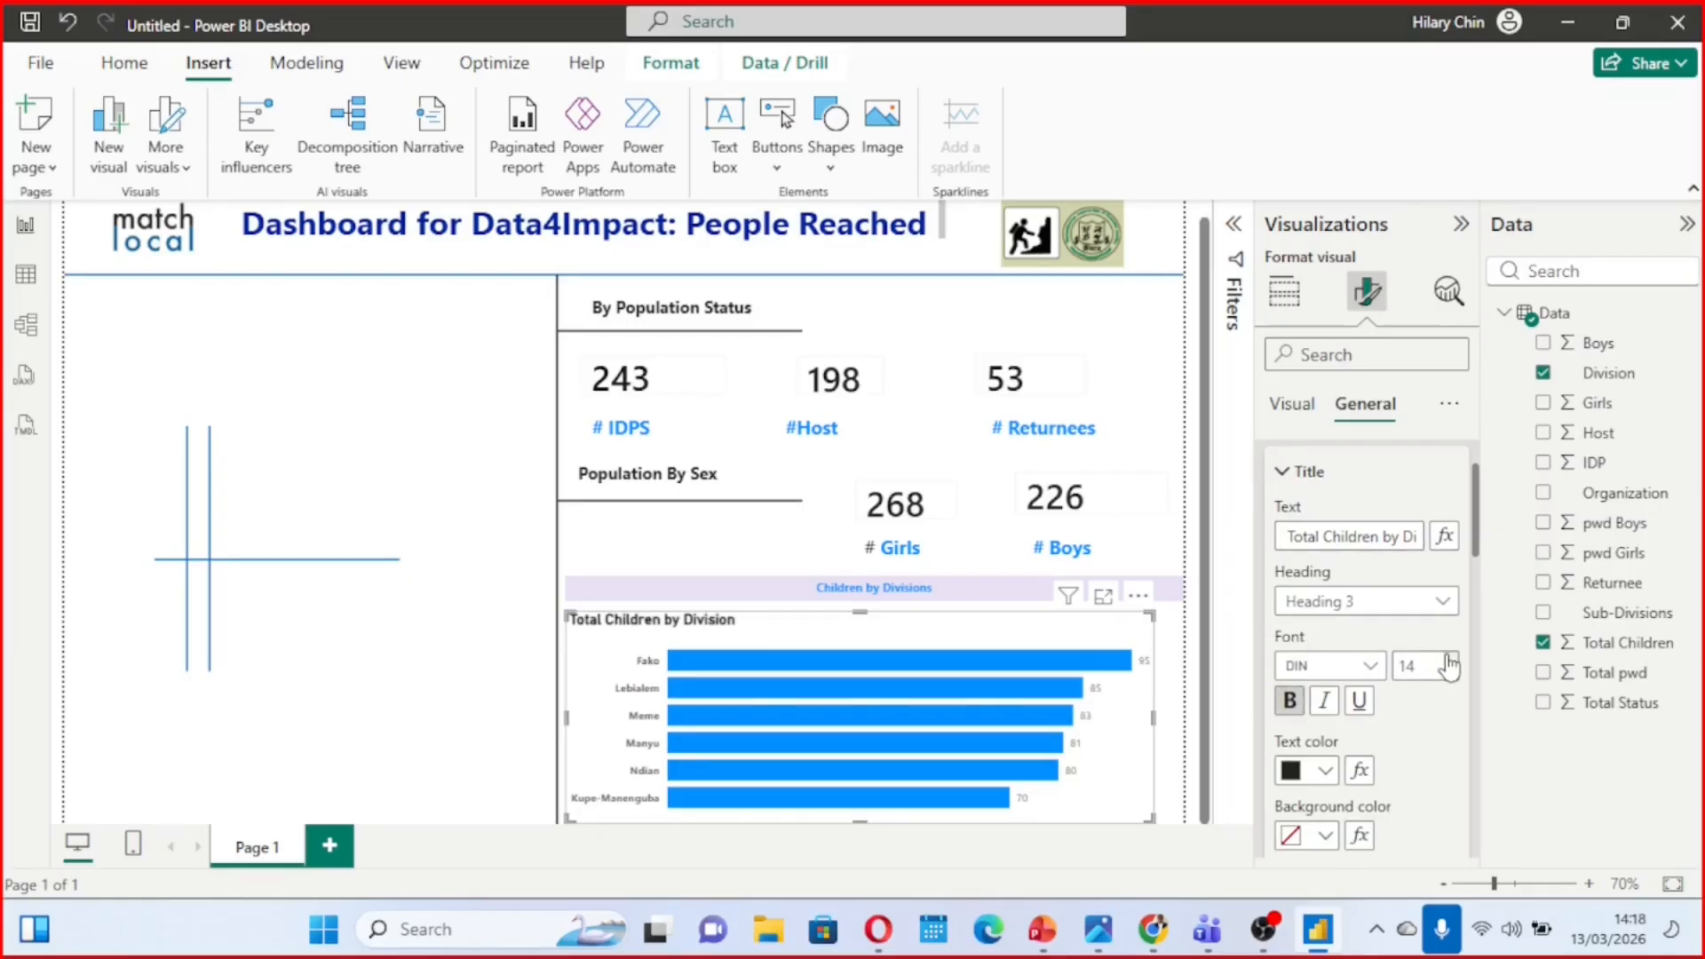
scroll(1335, 554, "down", 3)
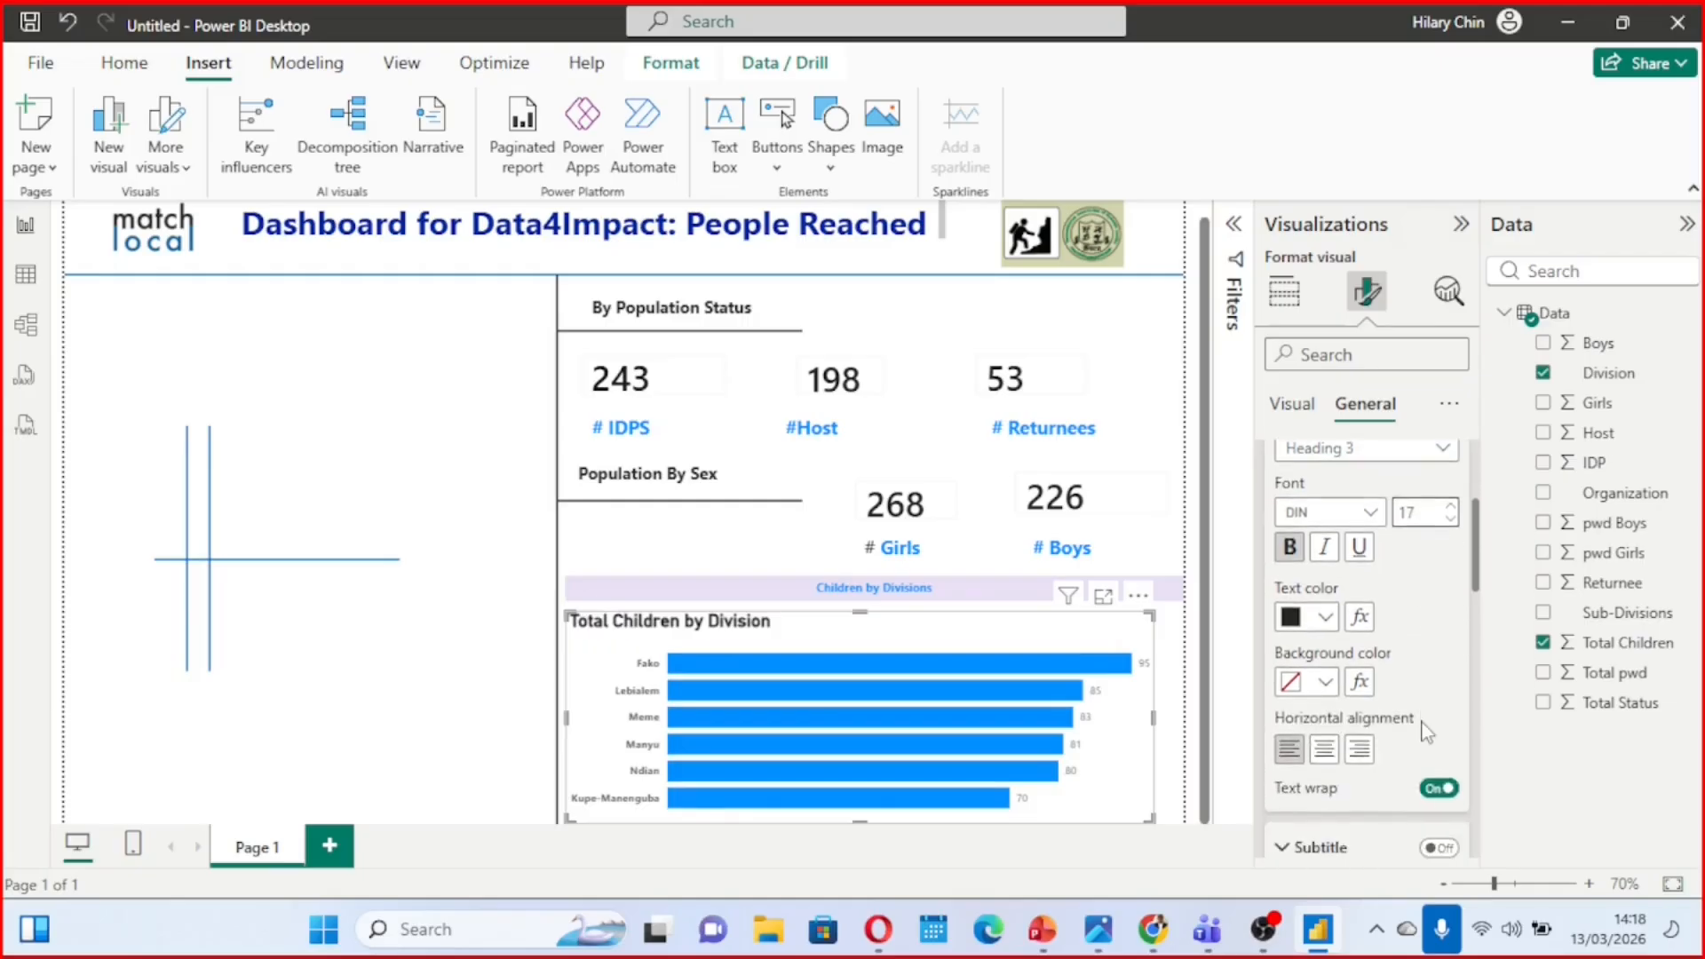
left_click(1325, 539)
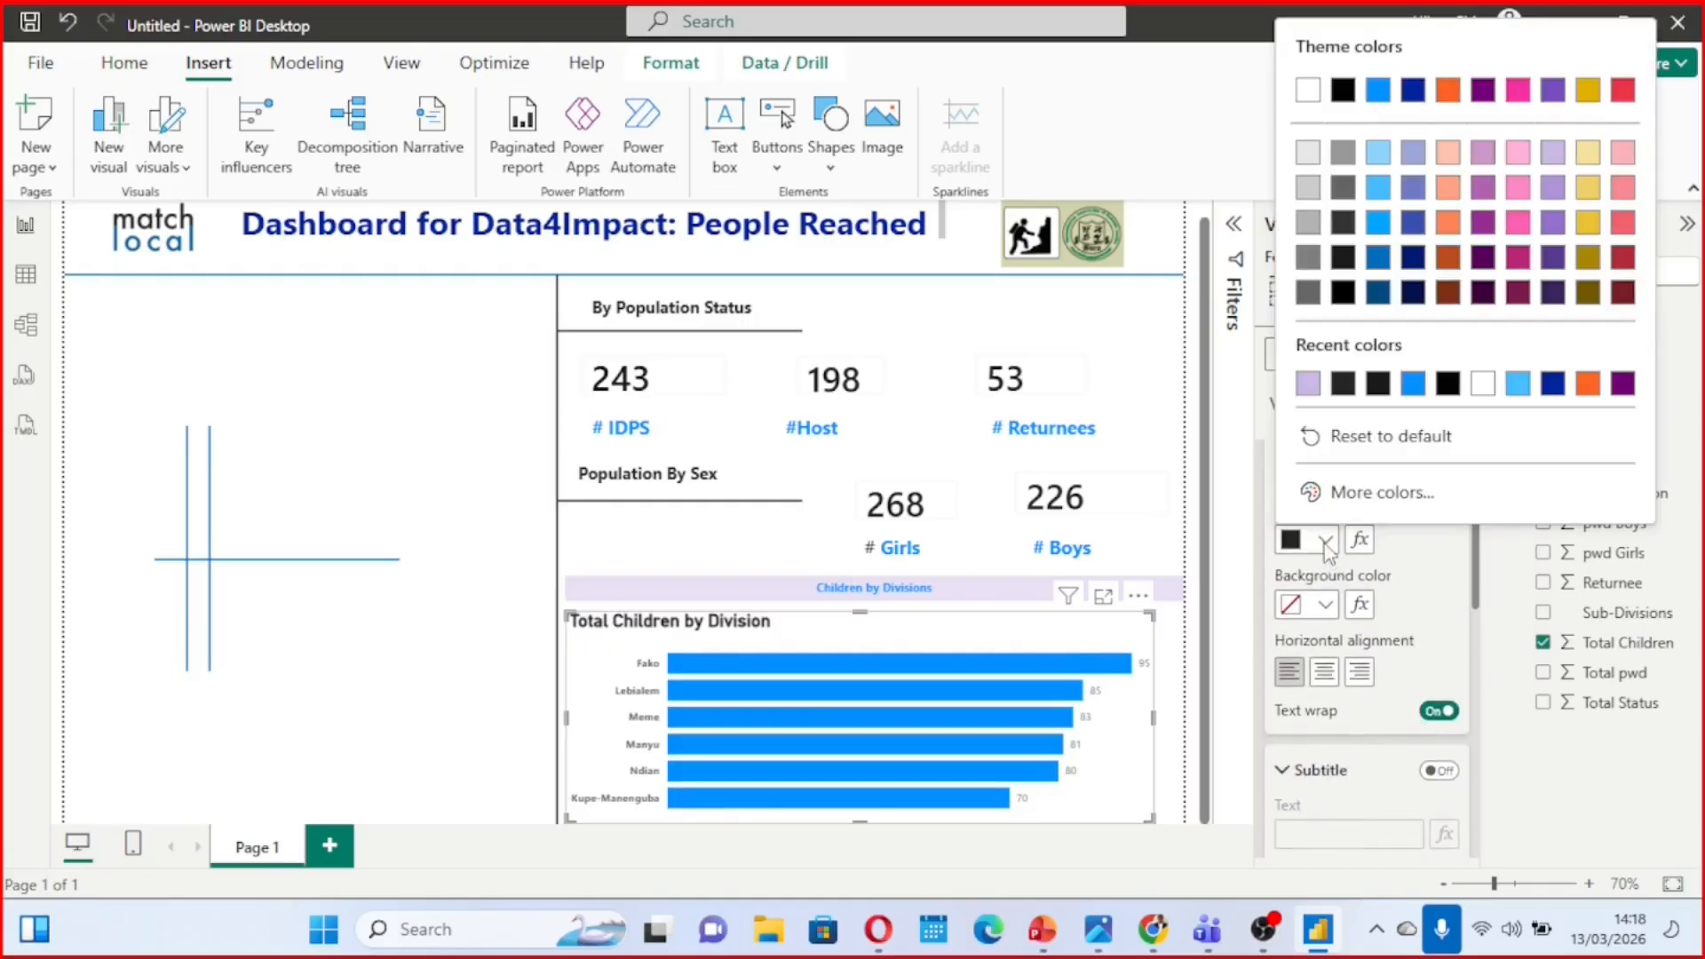
left_click(1415, 391)
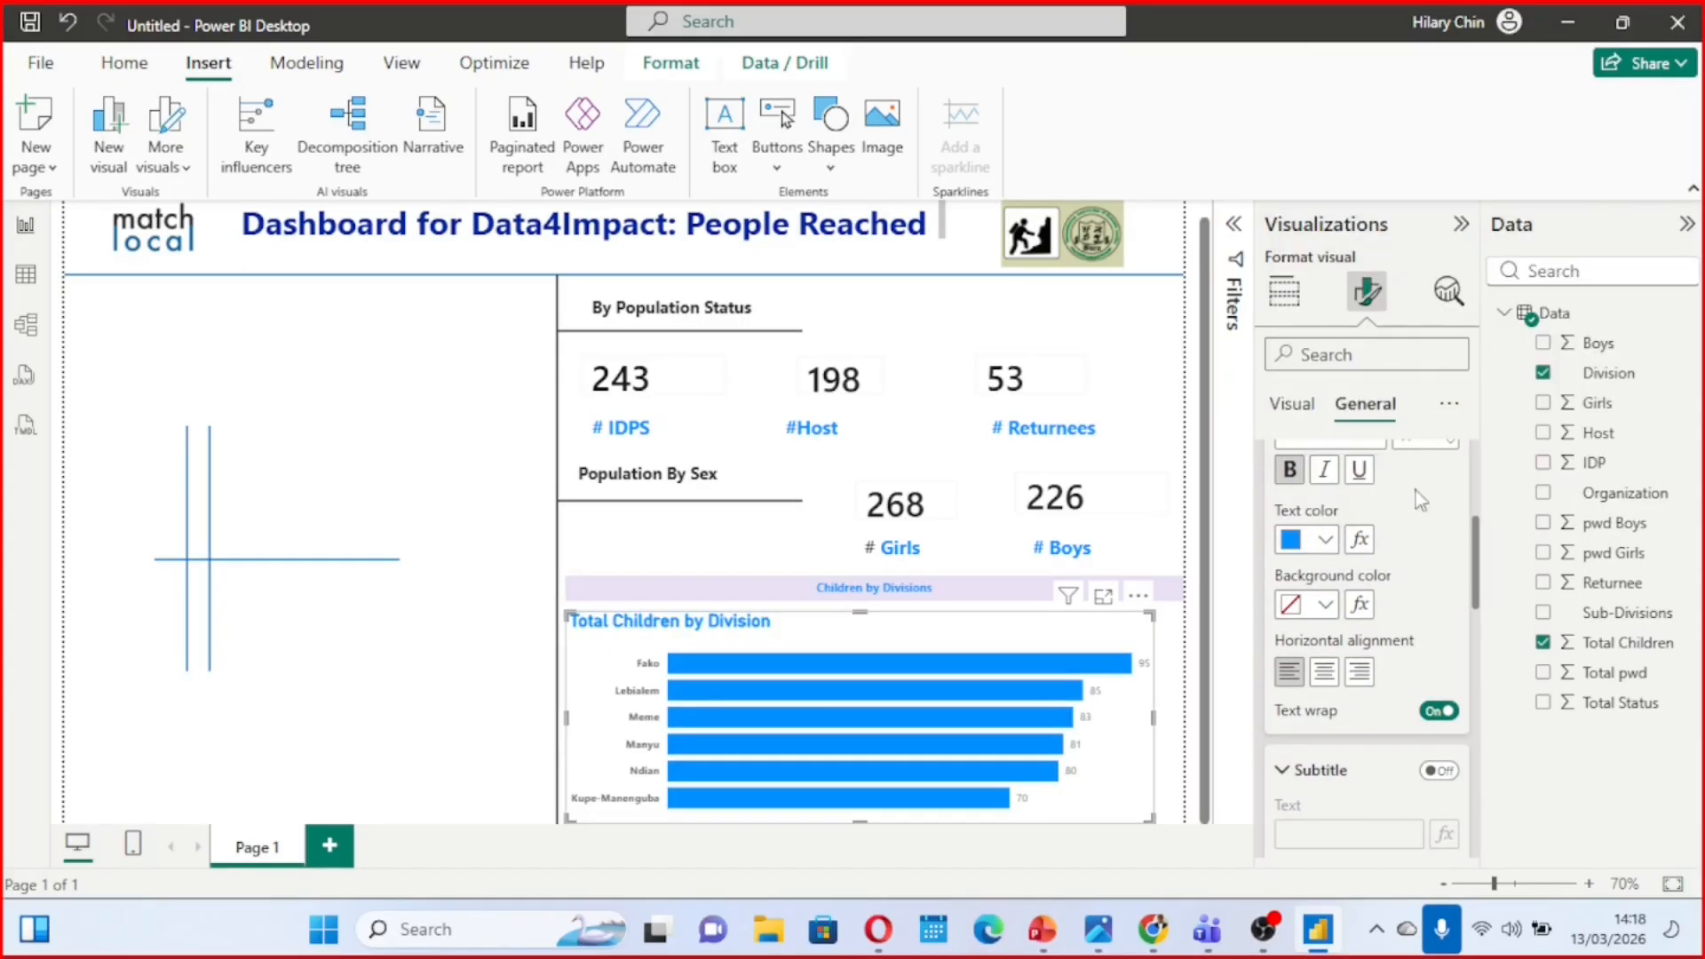
scroll(1431, 627, "down", 2)
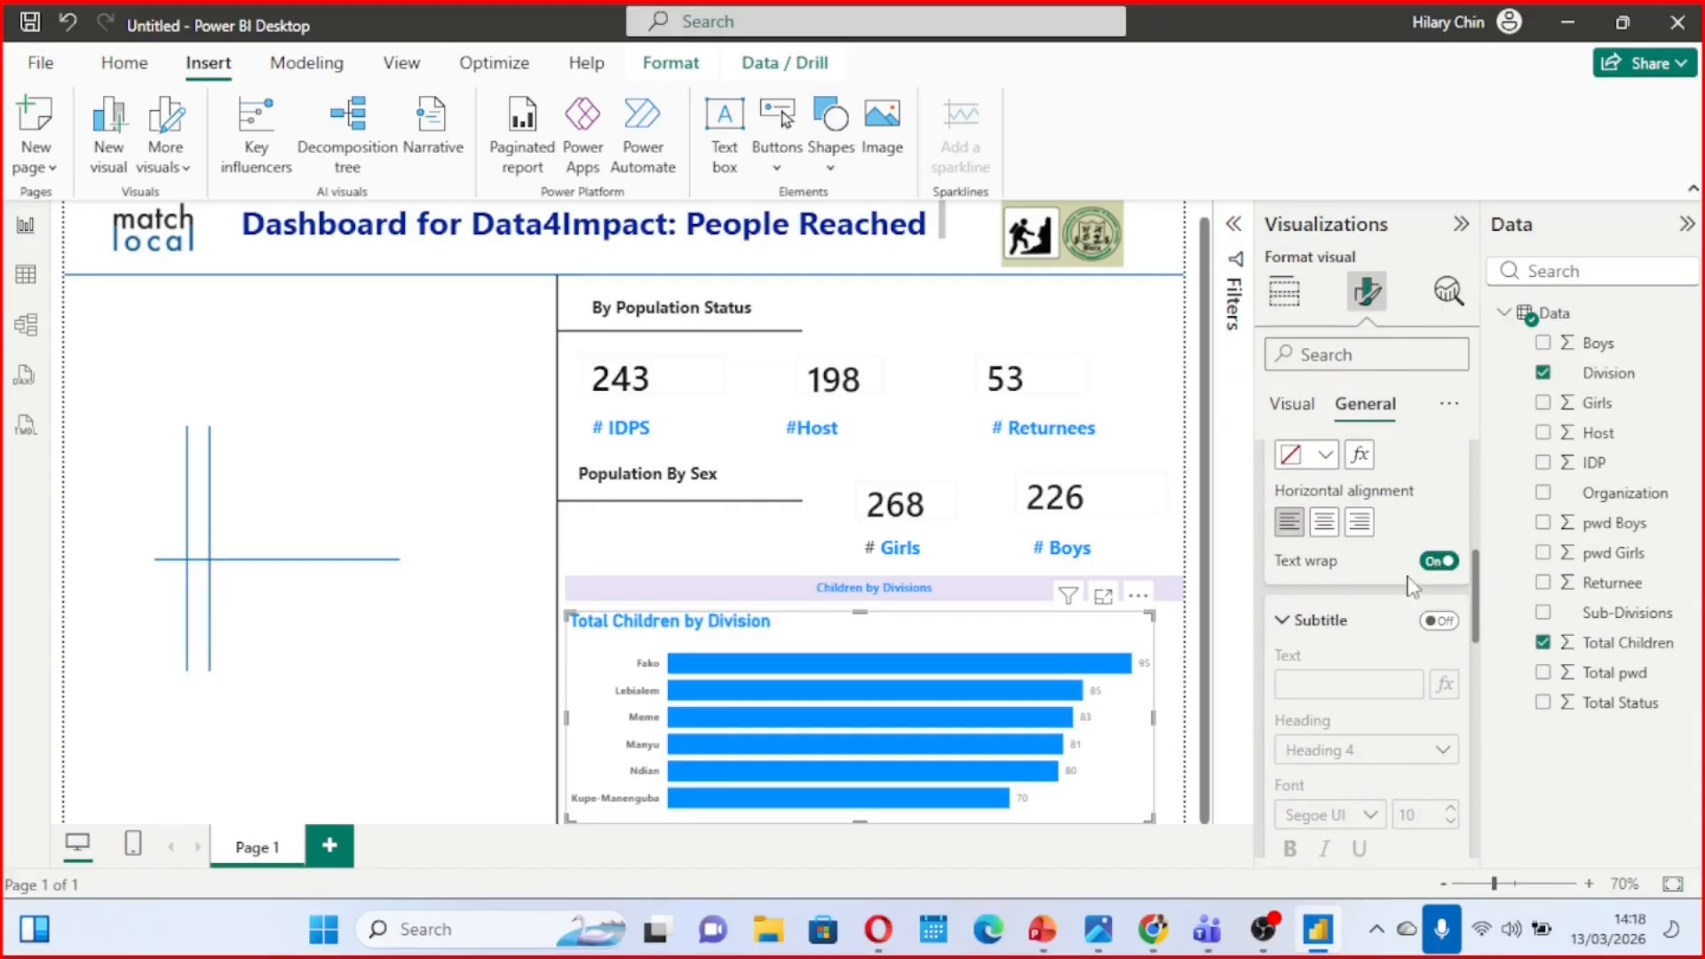
scroll(1341, 582, "up", 2)
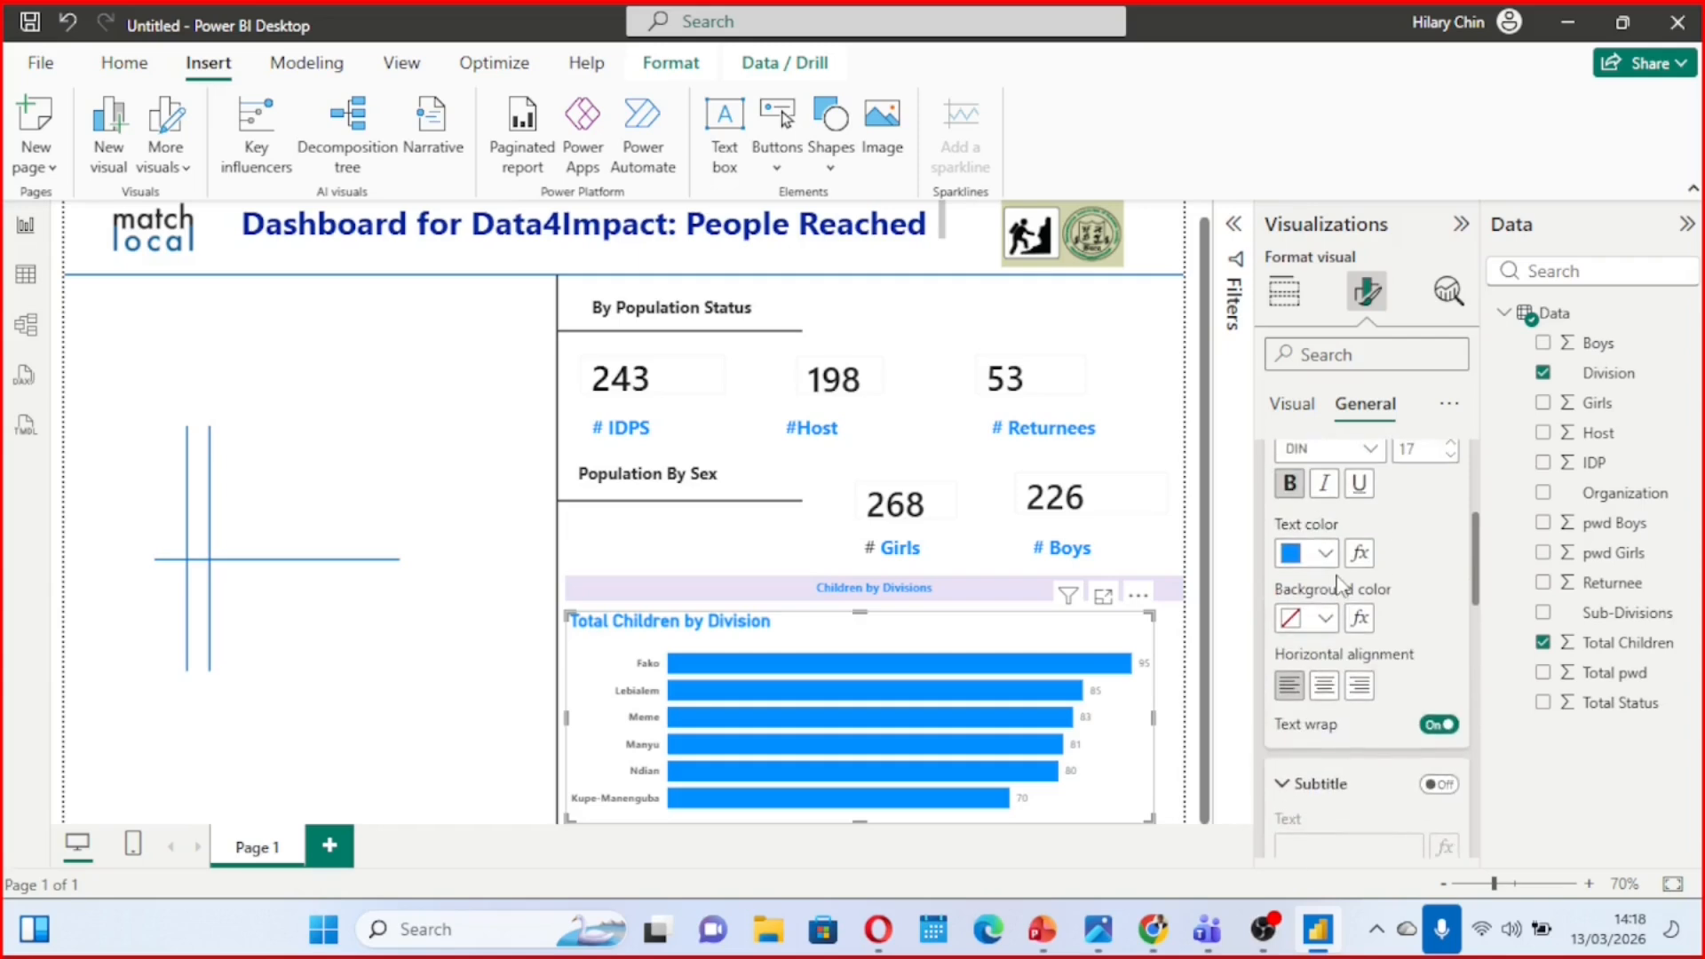
Set the font size of the "Children by Divisions" heading text to 14
left_click(933, 587)
left_click_drag(934, 588, 691, 531)
left_click(515, 453)
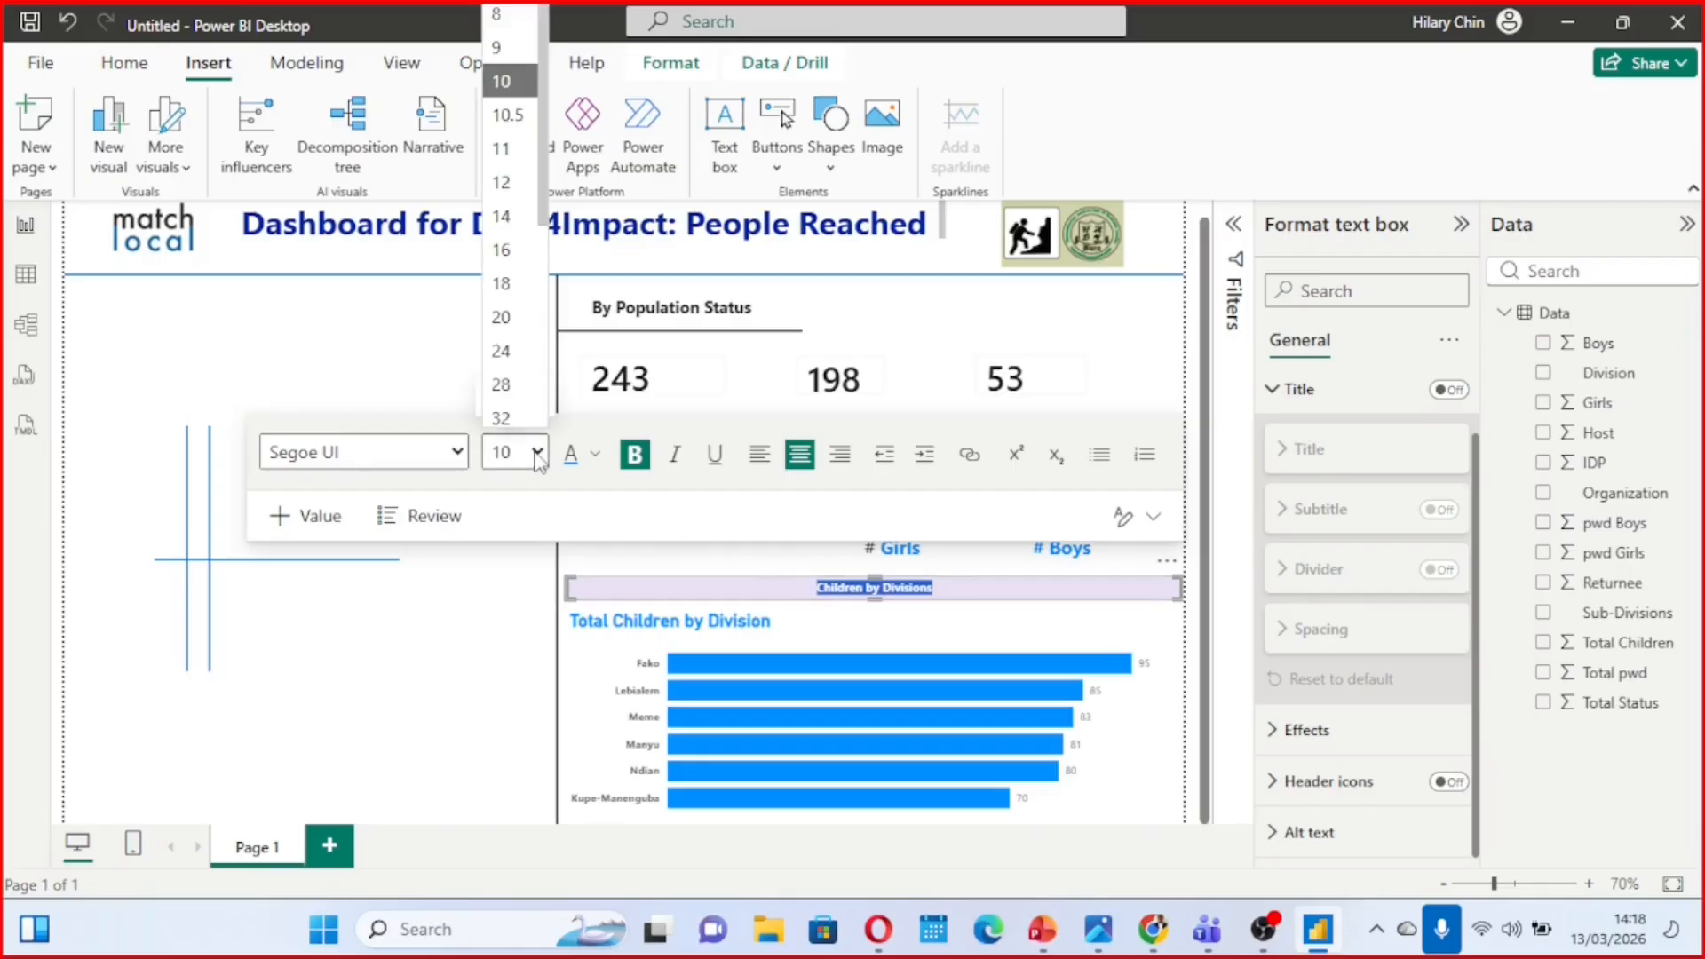
left_click(503, 210)
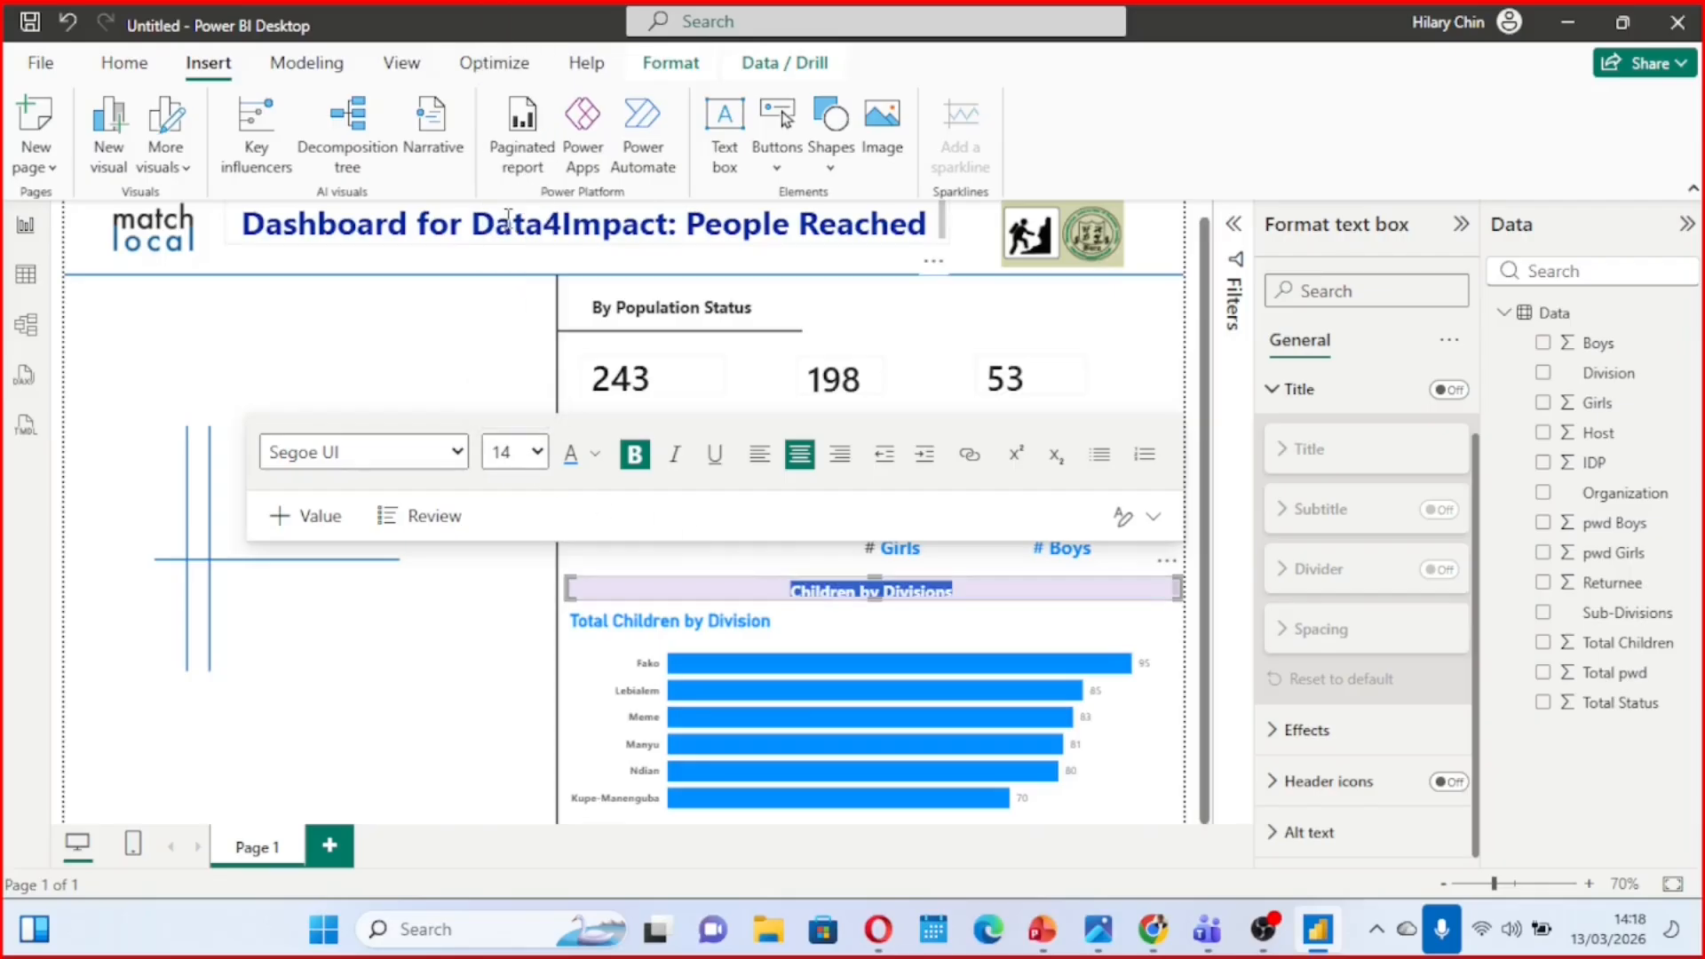
left_click(982, 563)
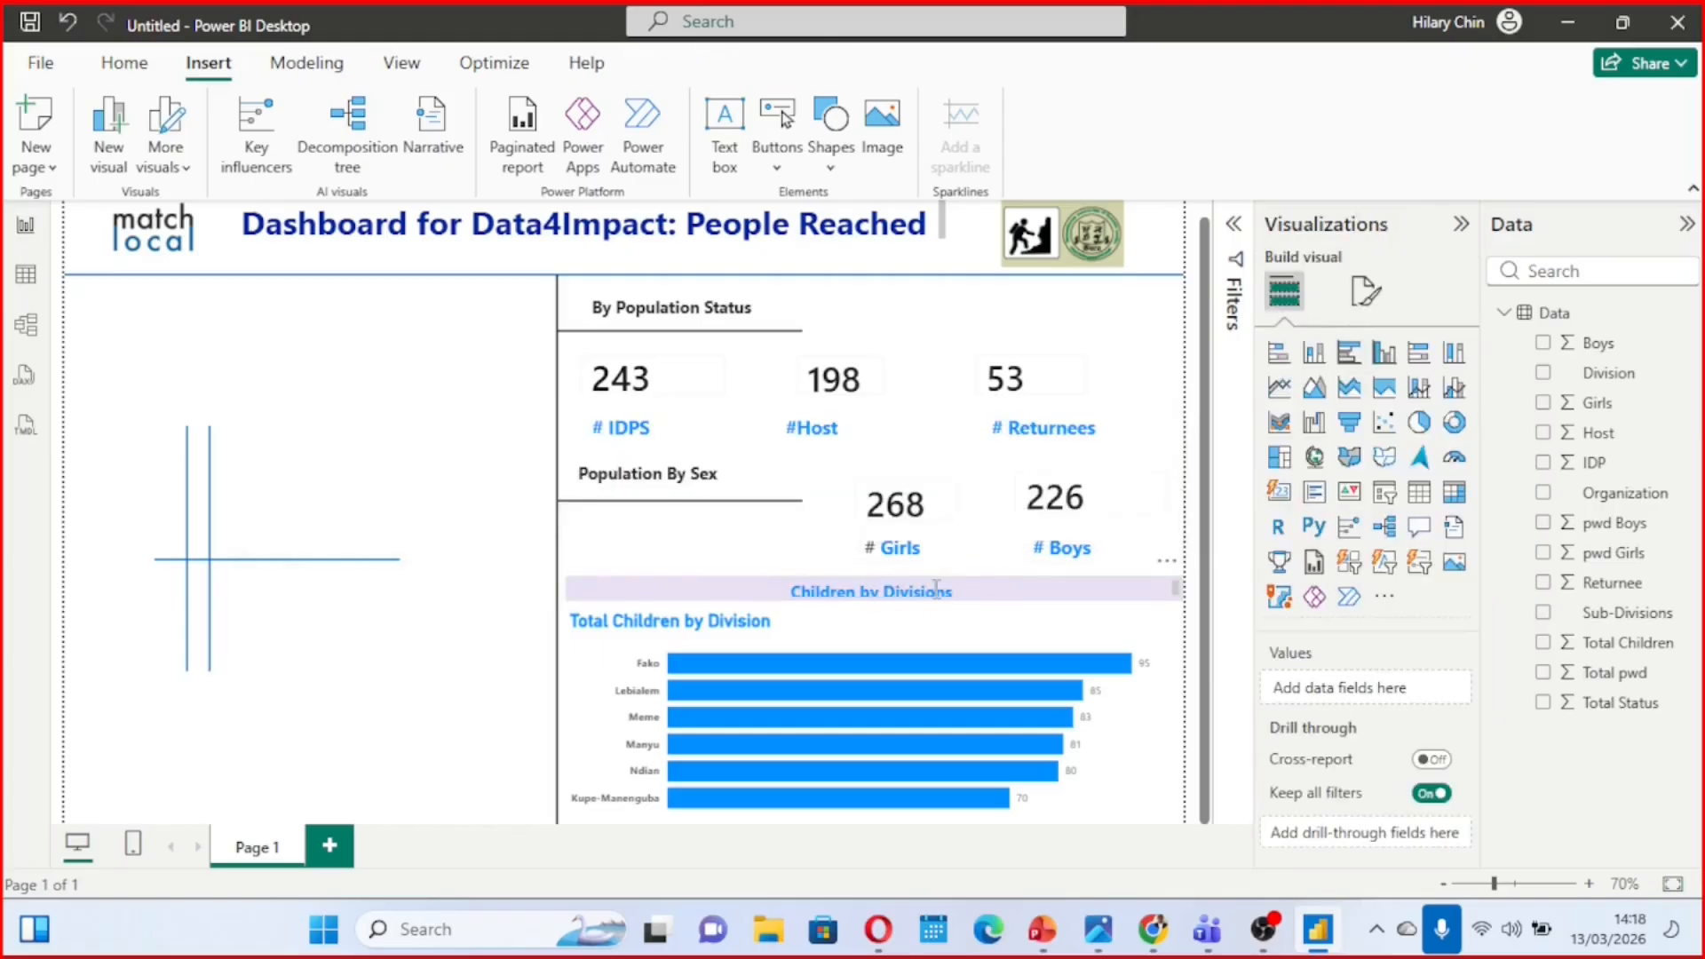
Increase the height of the "Children by Divisions" text box so the enlarged heading fits
left_click(936, 590)
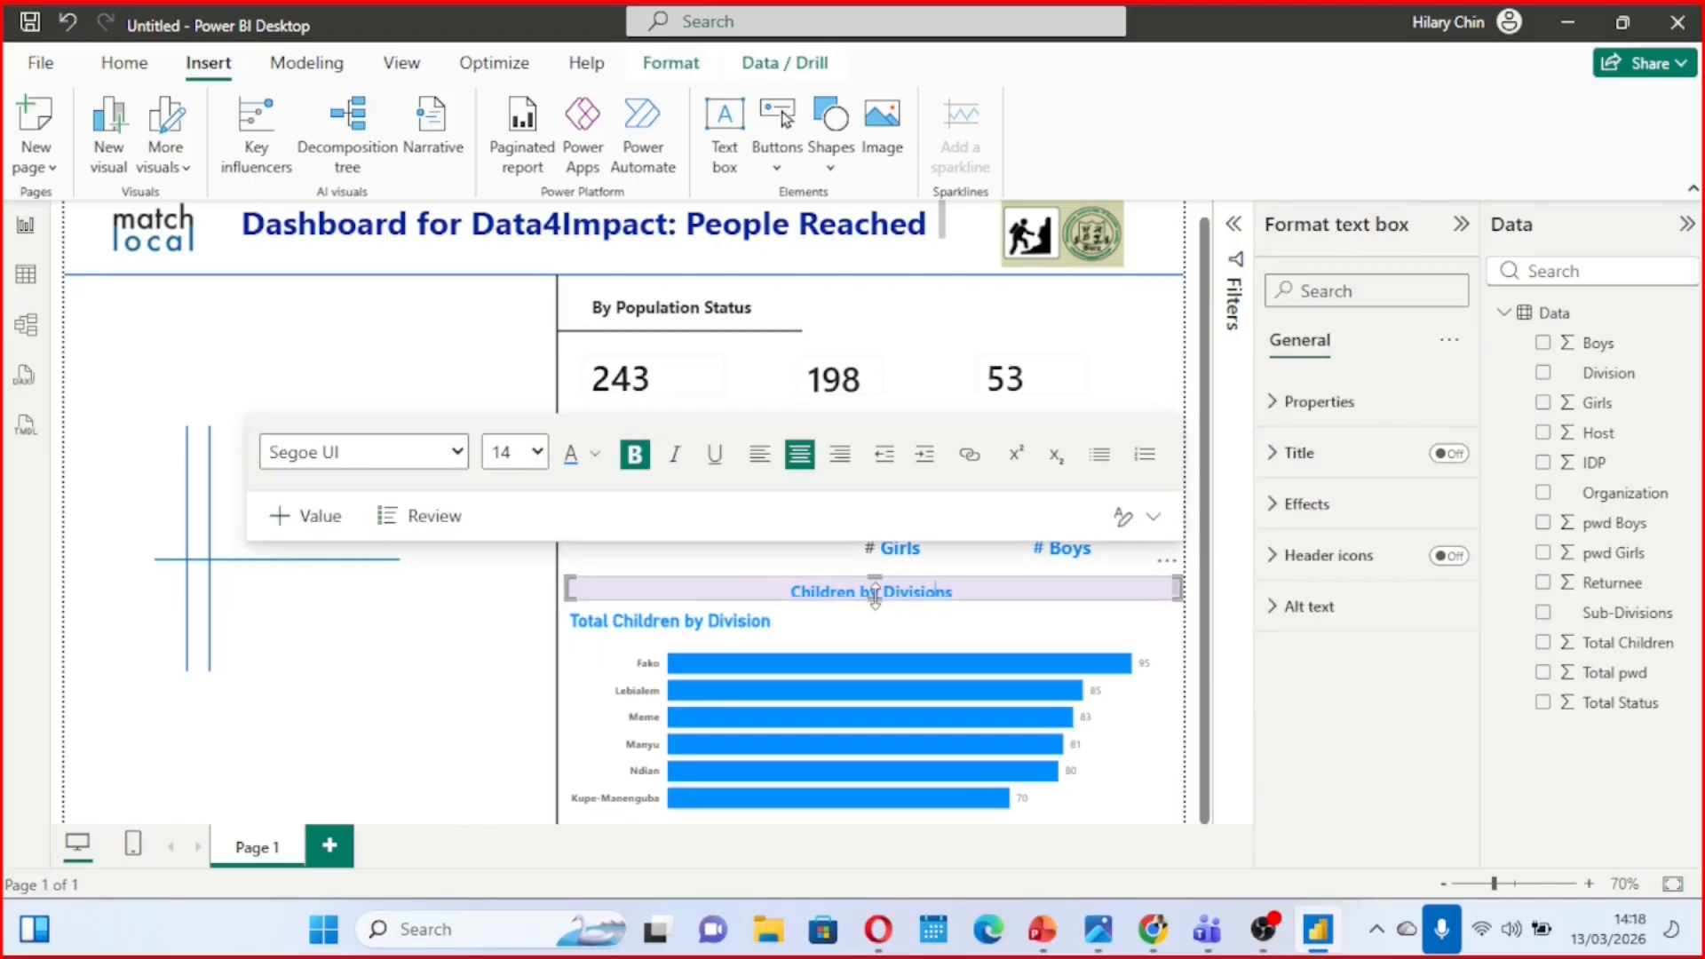
left_click_drag(875, 594, 881, 619)
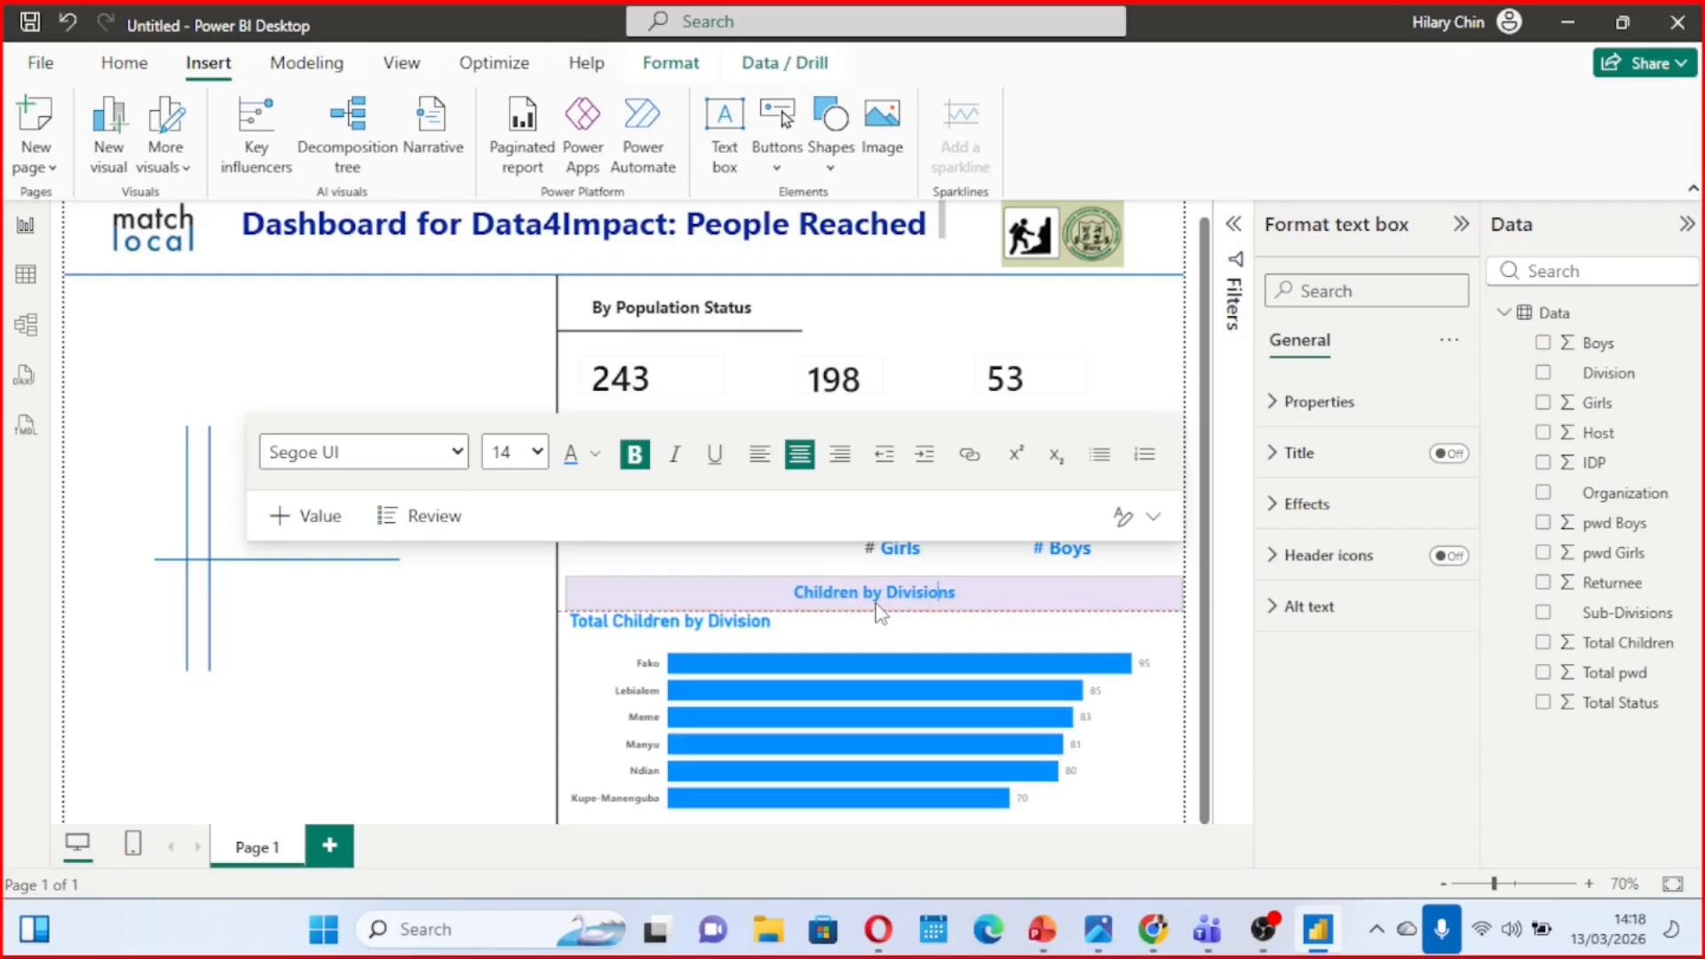
left_click(764, 563)
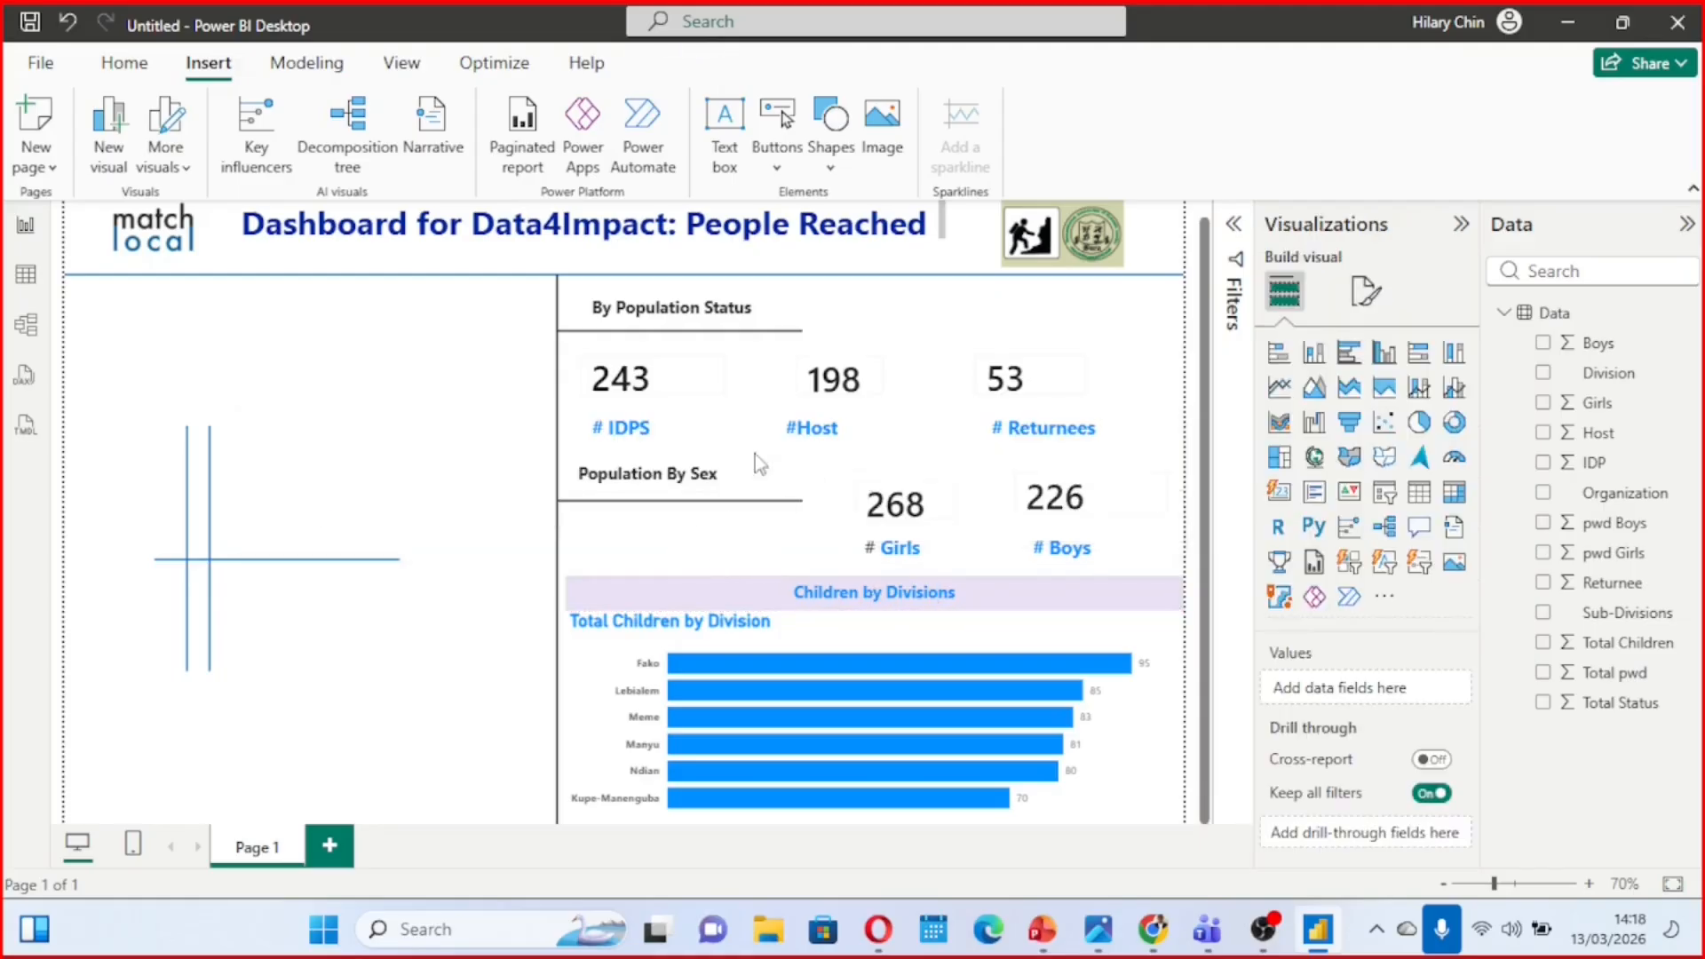
scroll(888, 646, "up", 1)
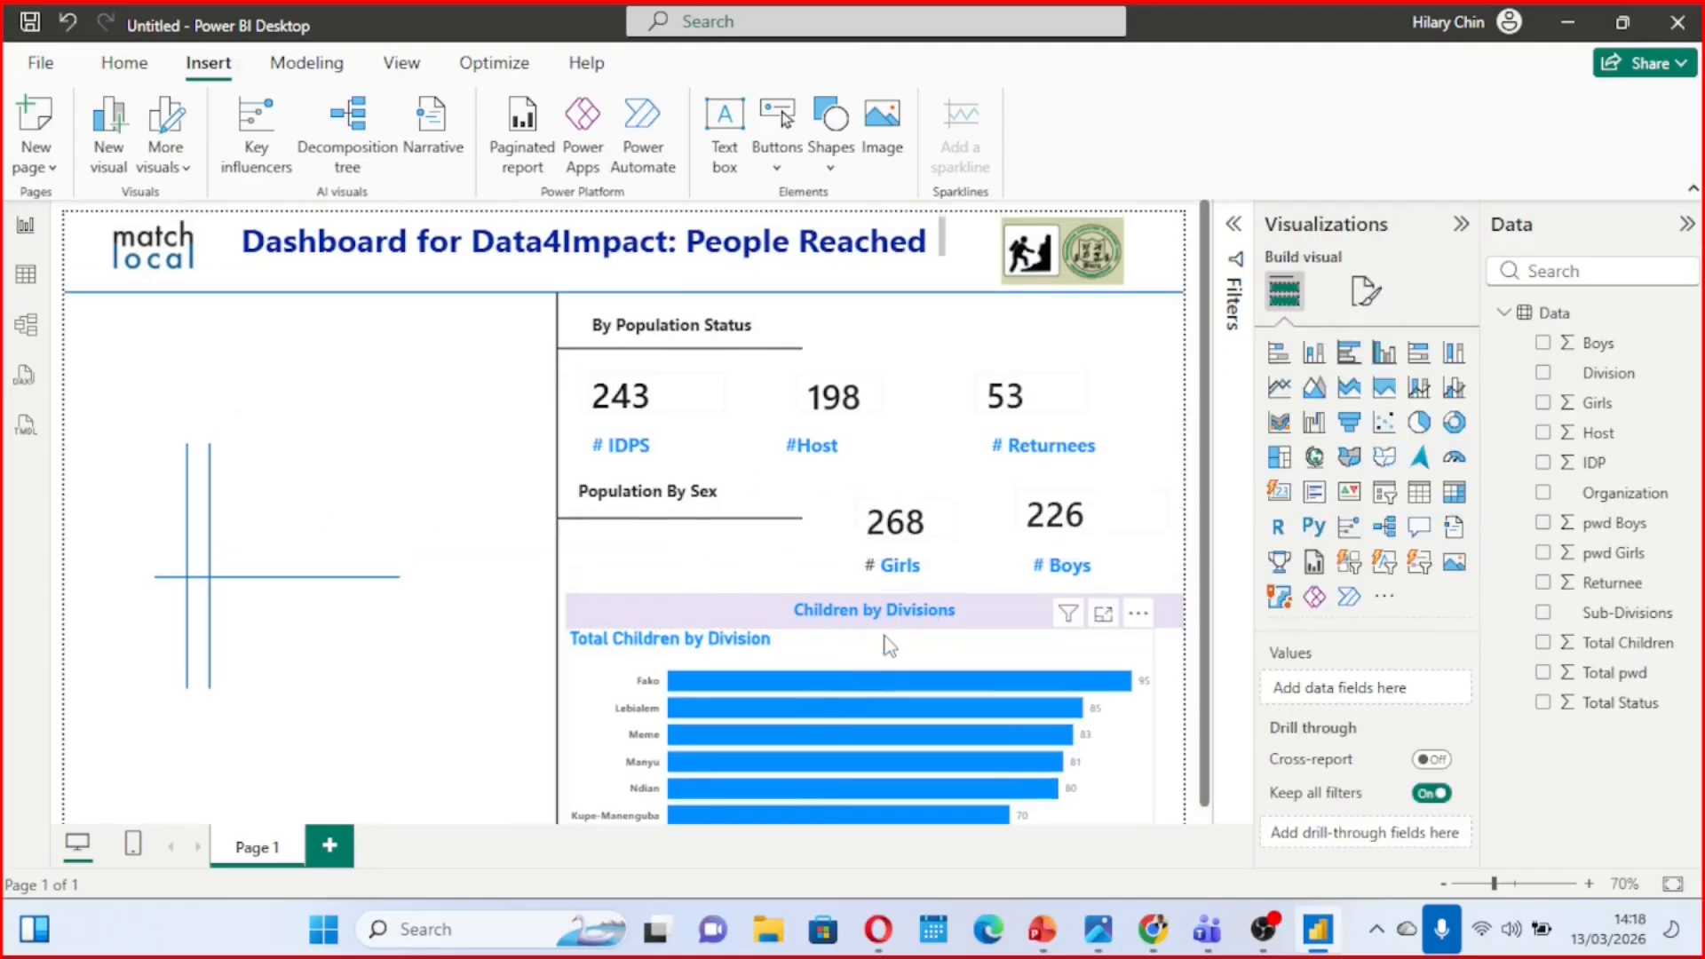
scroll(888, 646, "down", 1)
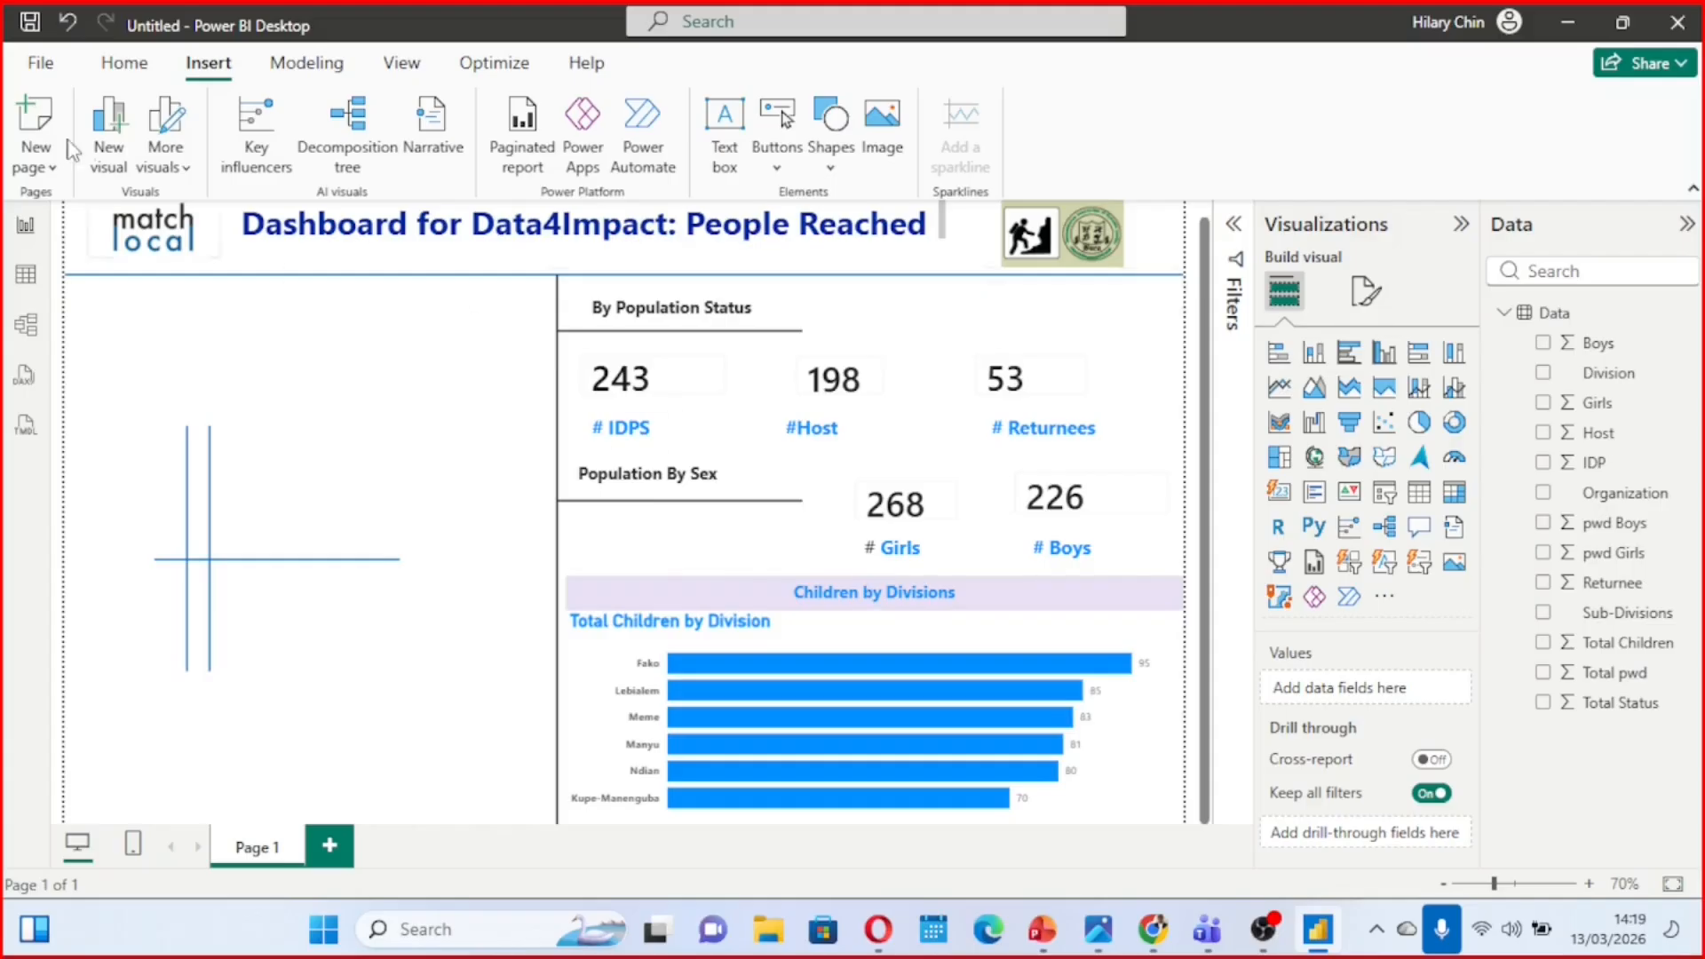
Save the report to the Desktop as a Power BI file named "Data for impact dashboard"
left_click(42, 67)
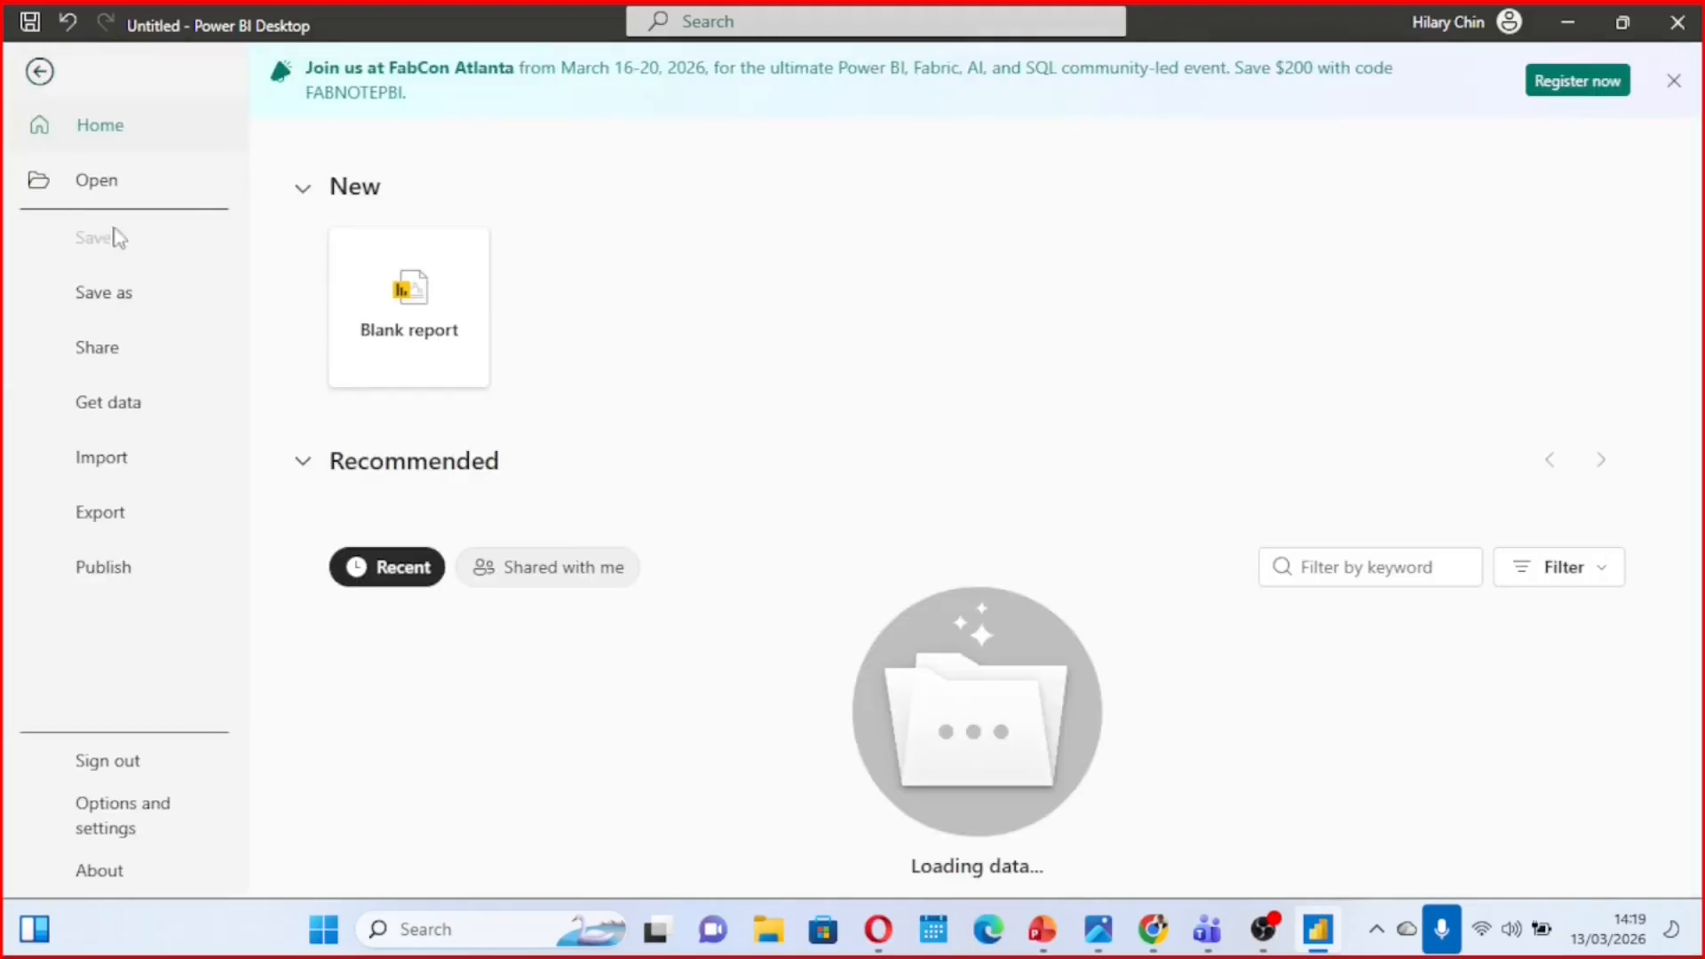
left_click(117, 296)
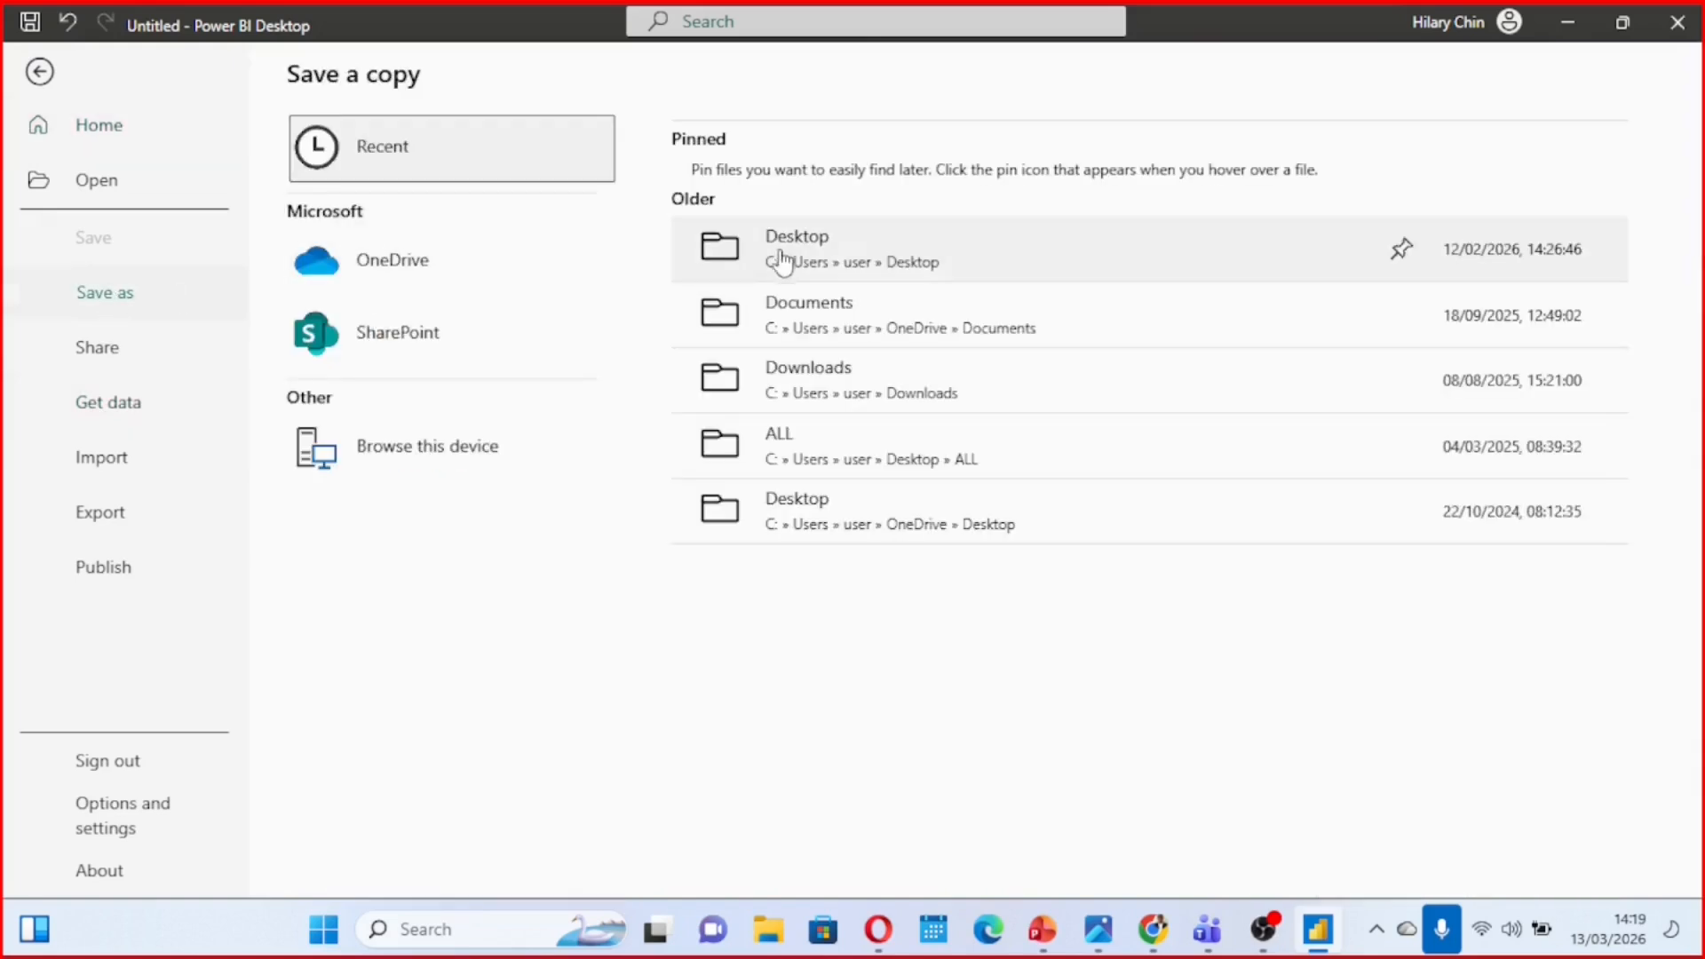
left_click(853, 260)
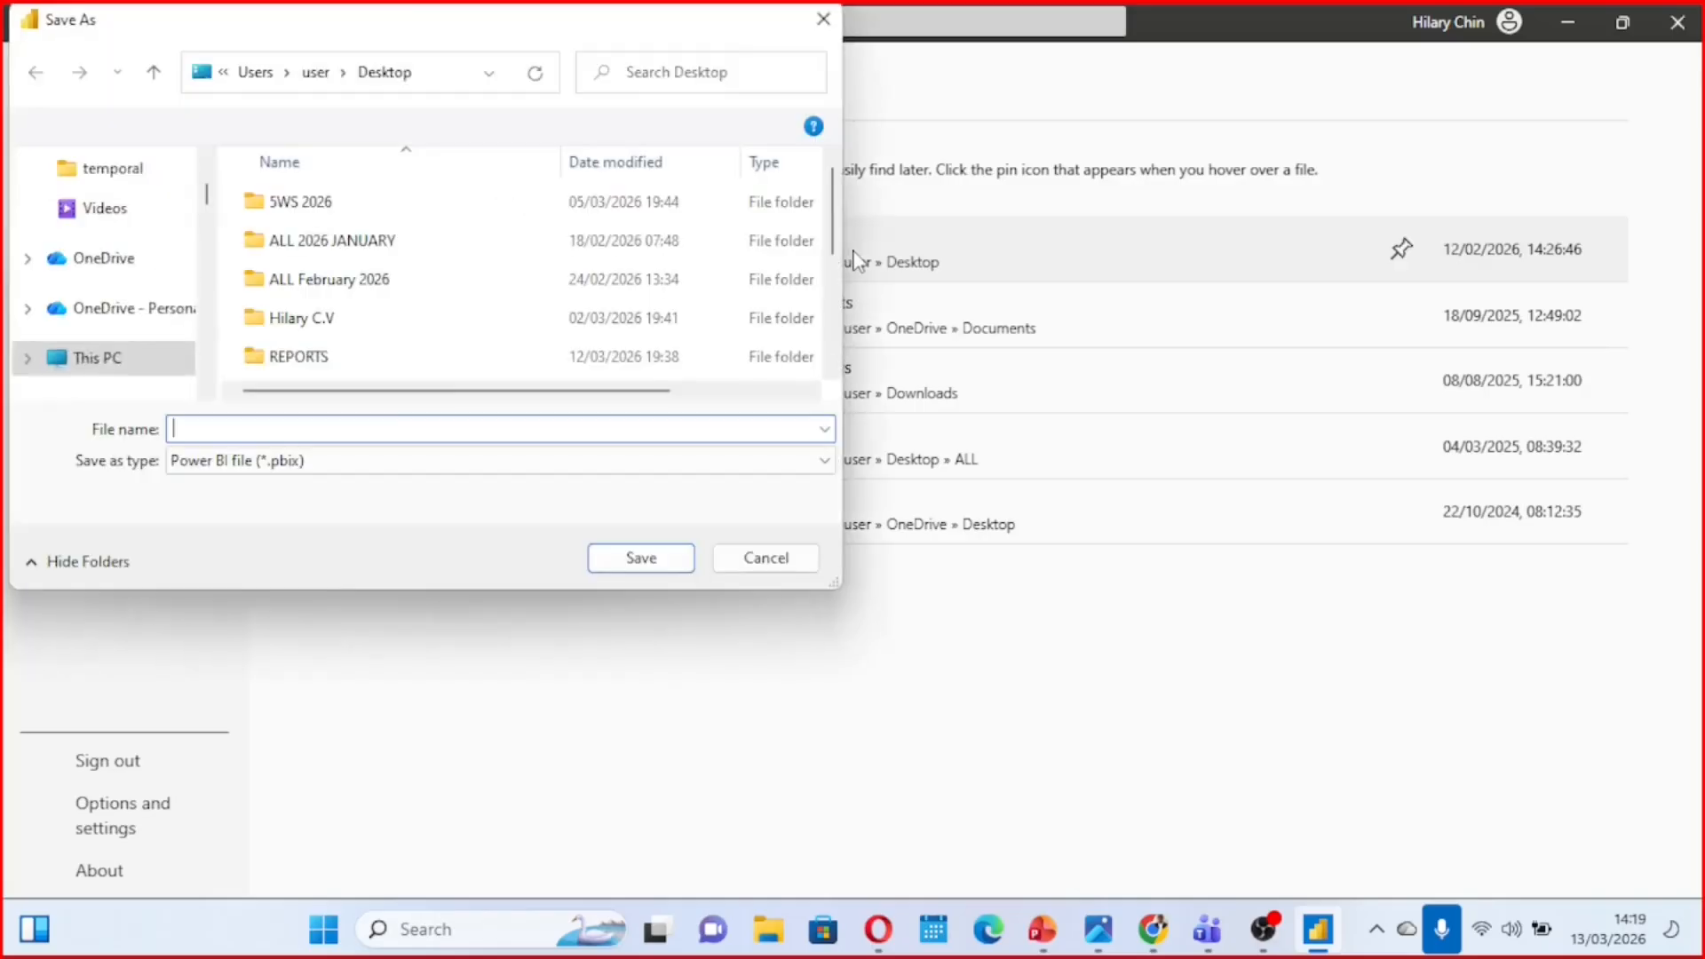
type("Data for impact dashboard")
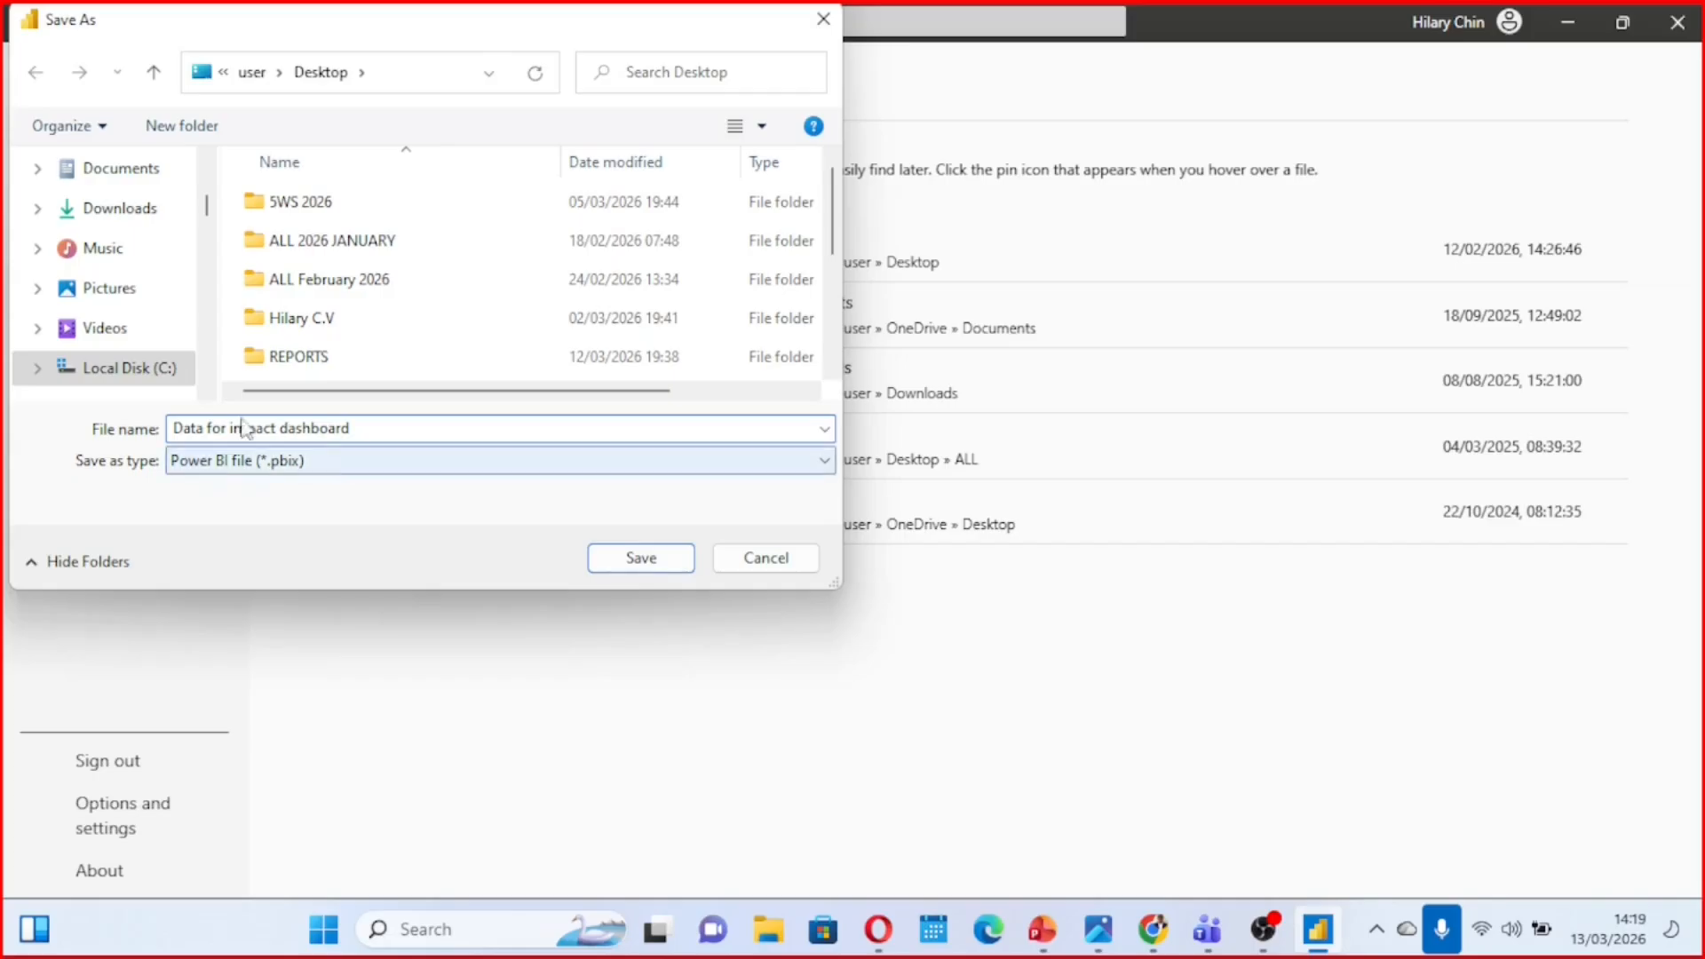
left_click(208, 163)
left_click(208, 163)
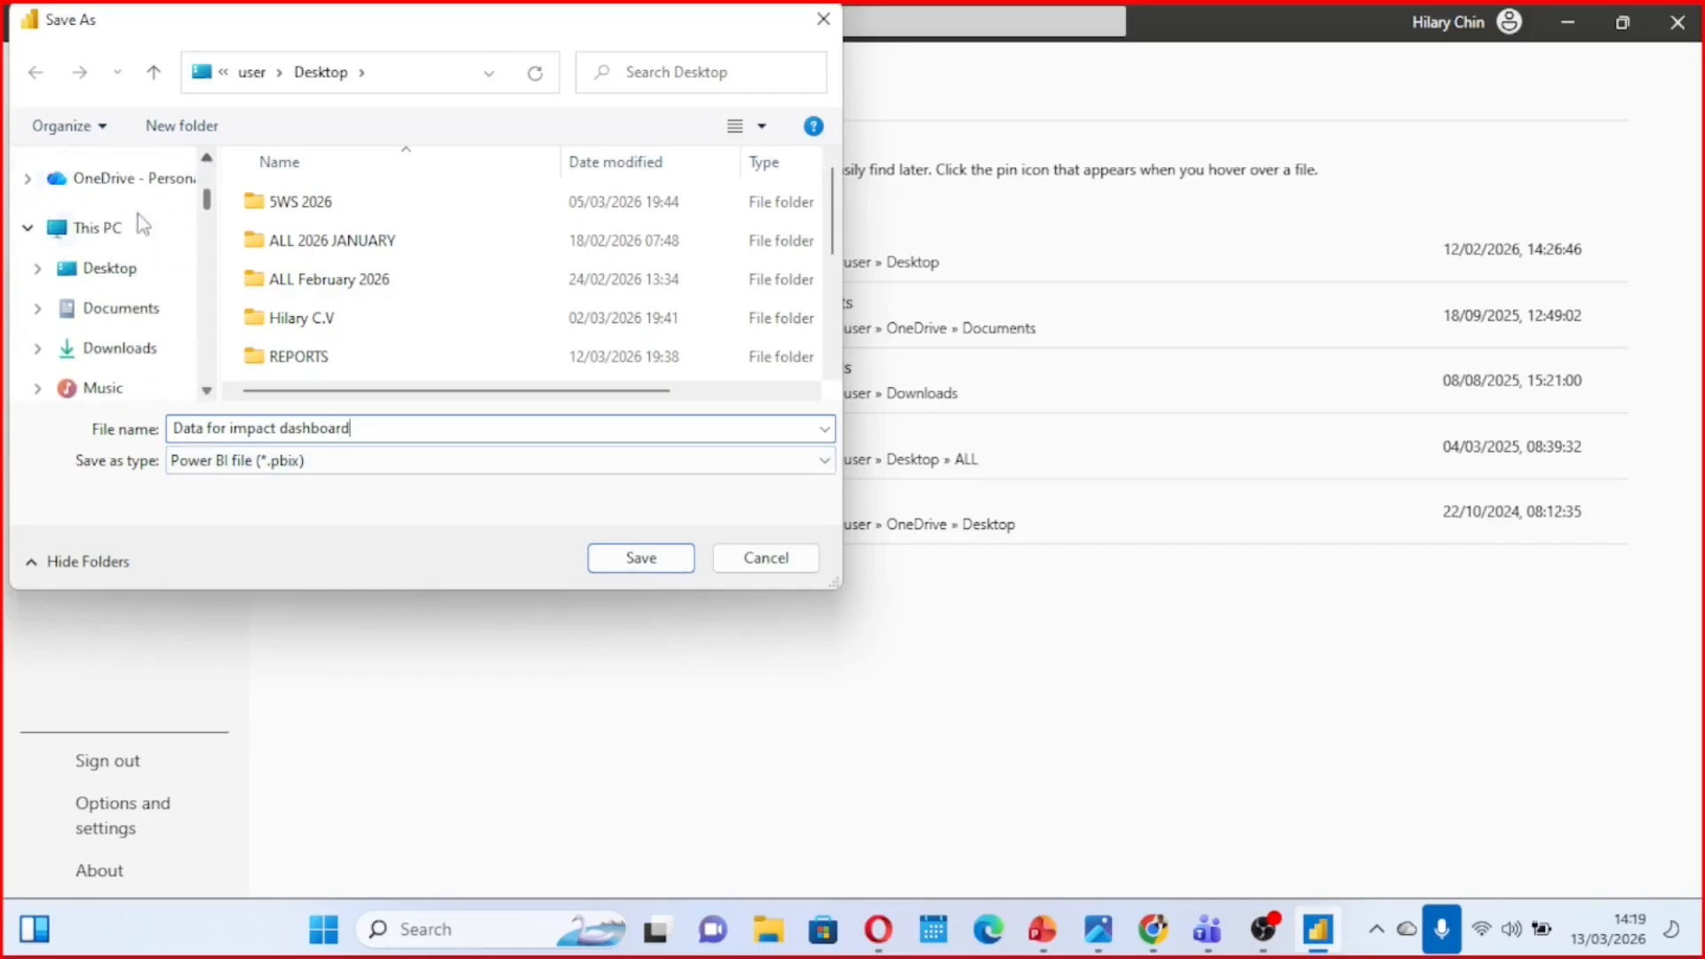
left_click(124, 266)
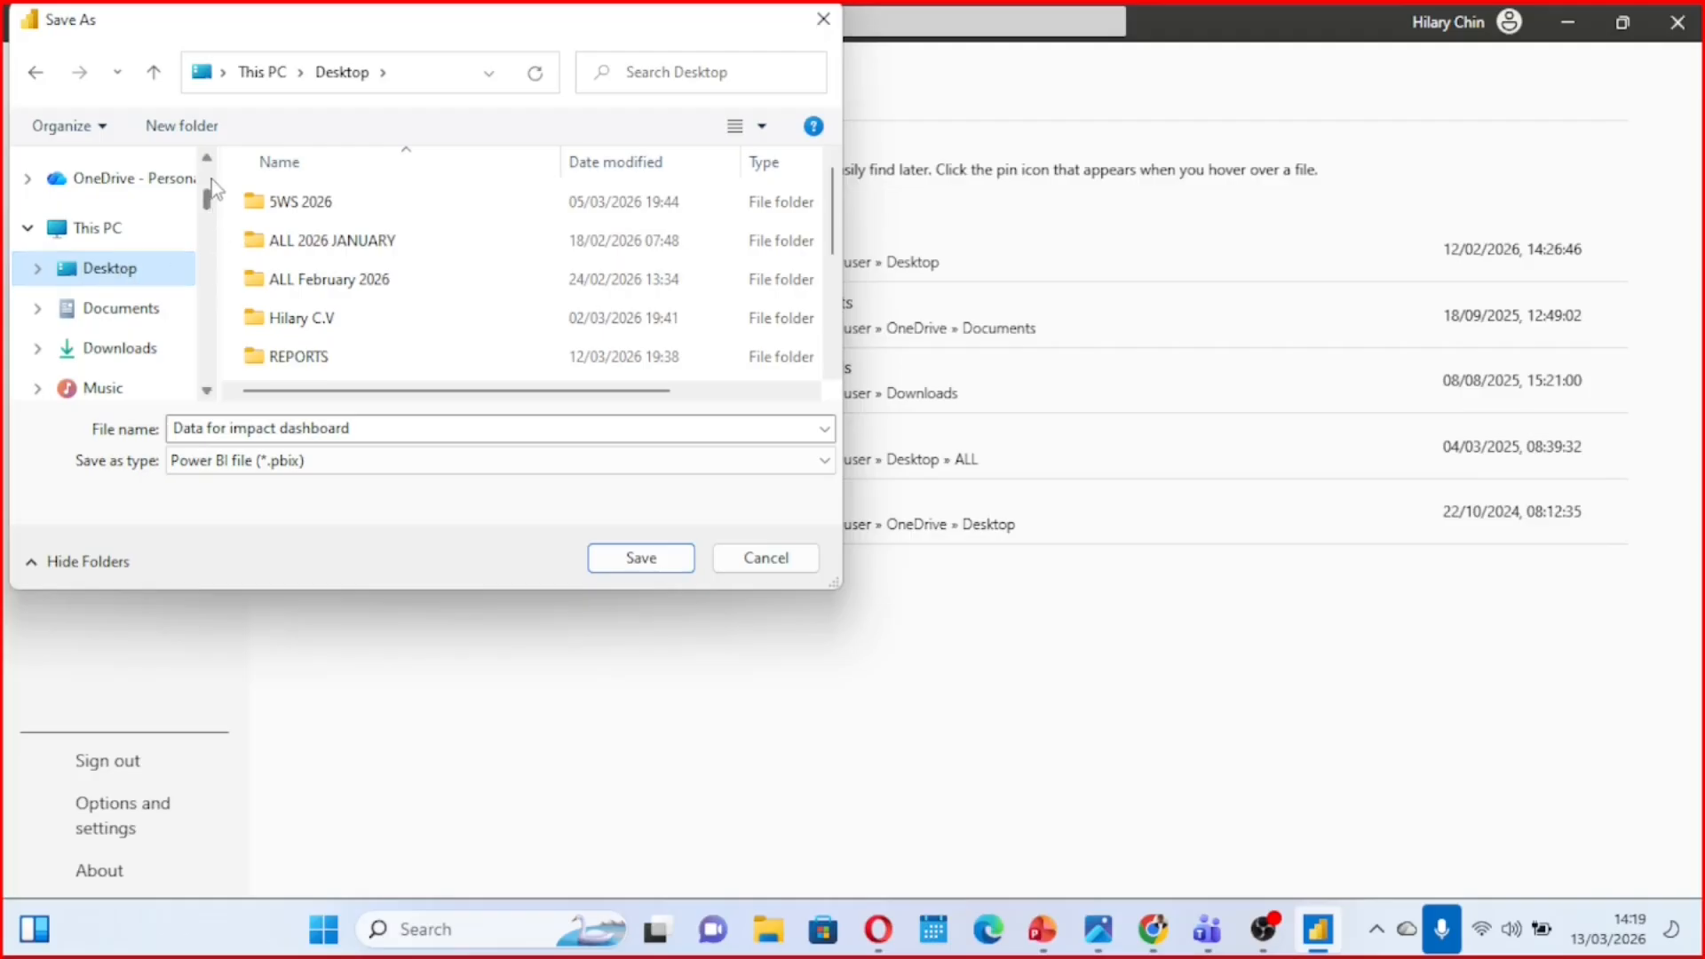
scroll(213, 182, "up", 3)
left_click(135, 228)
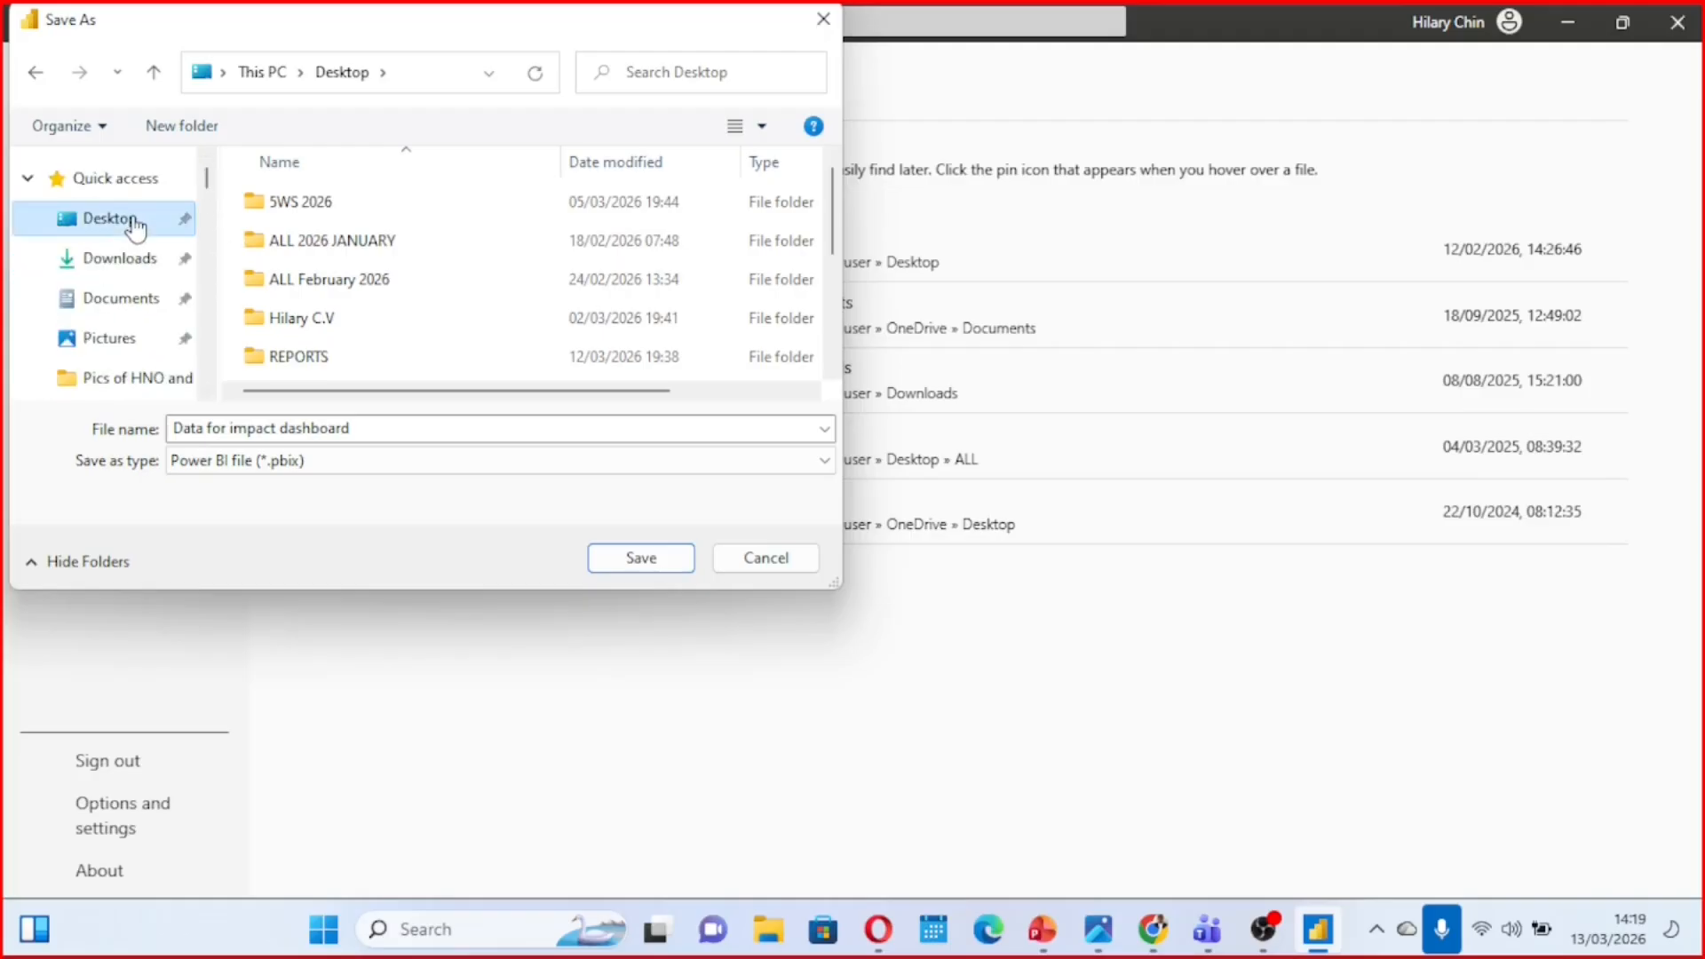
left_click(641, 558)
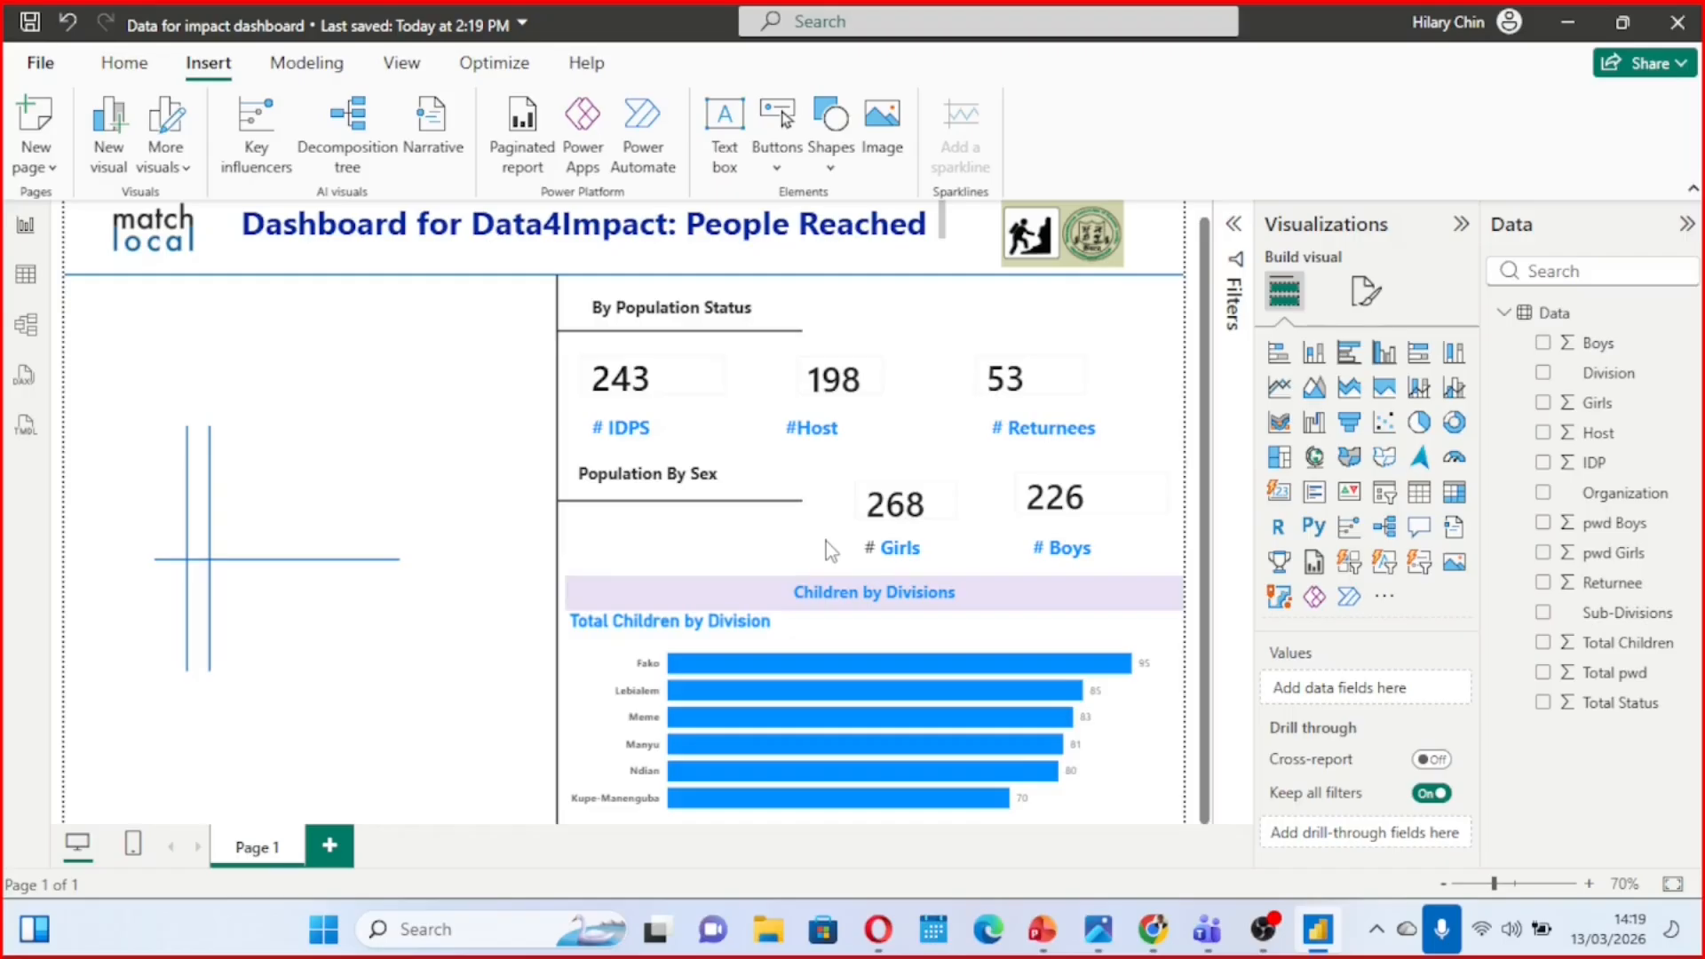
Examine the reference dashboard image "Final quizz.jpg" for the visuals in its middle column, and return to the report
scroll(826, 541, "up", 1)
scroll(772, 536, "down", 1)
mouse_move(1098, 929)
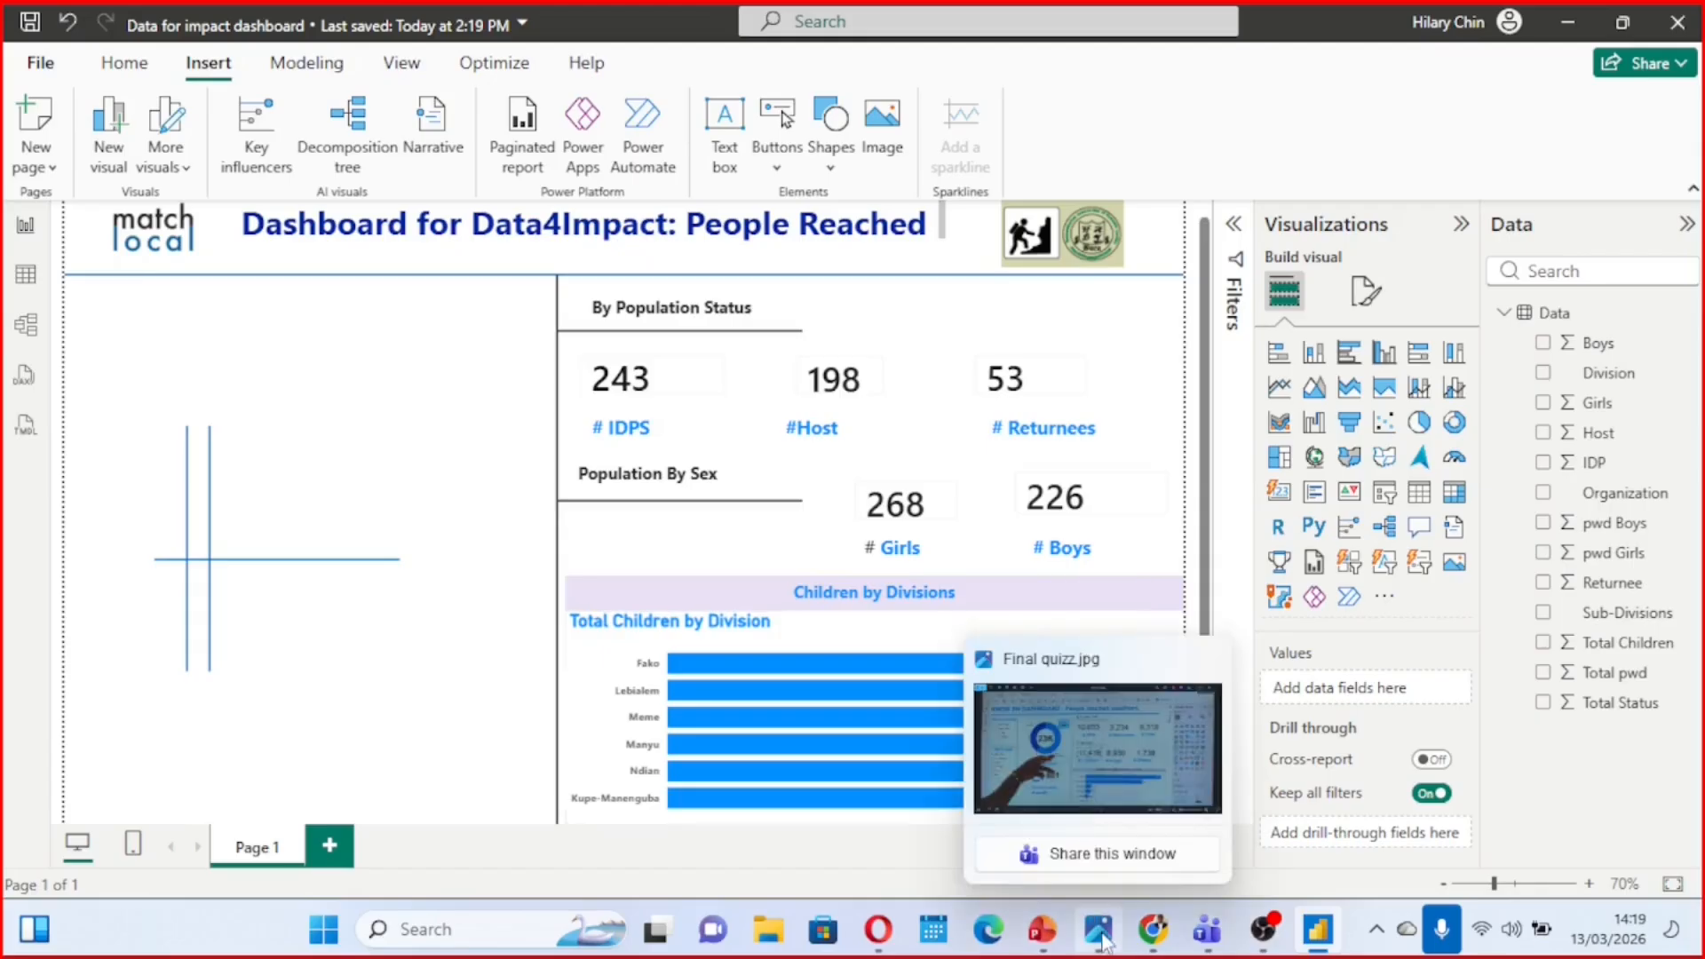
left_click(1026, 735)
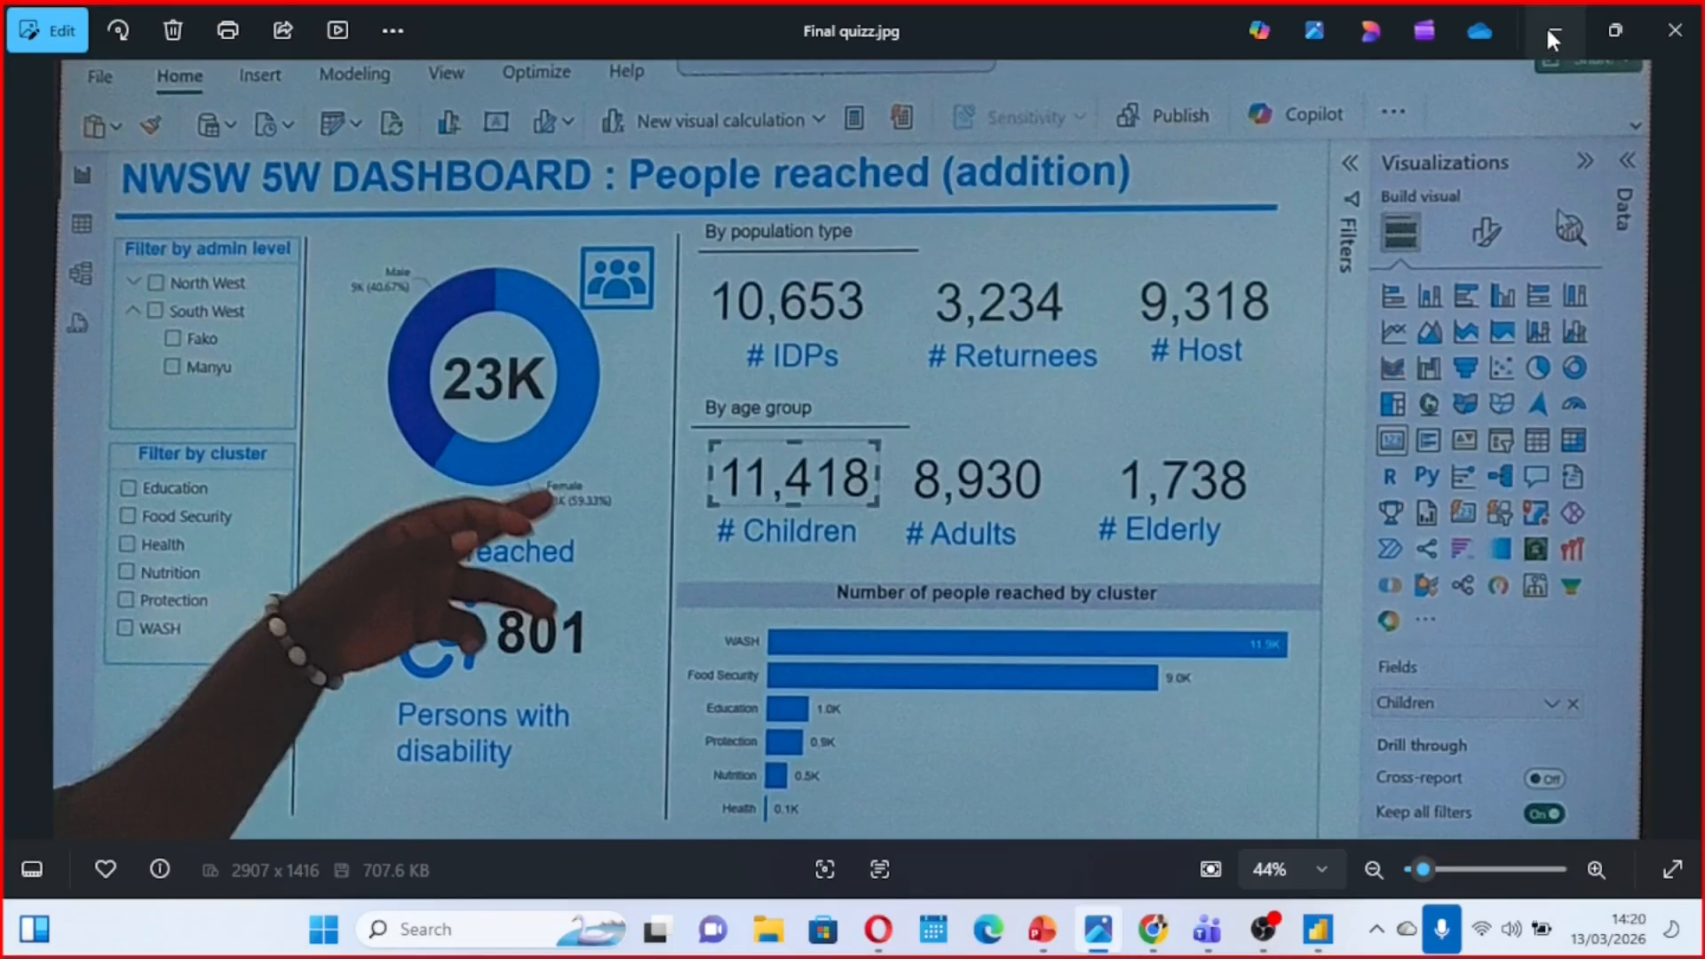
left_click(1550, 32)
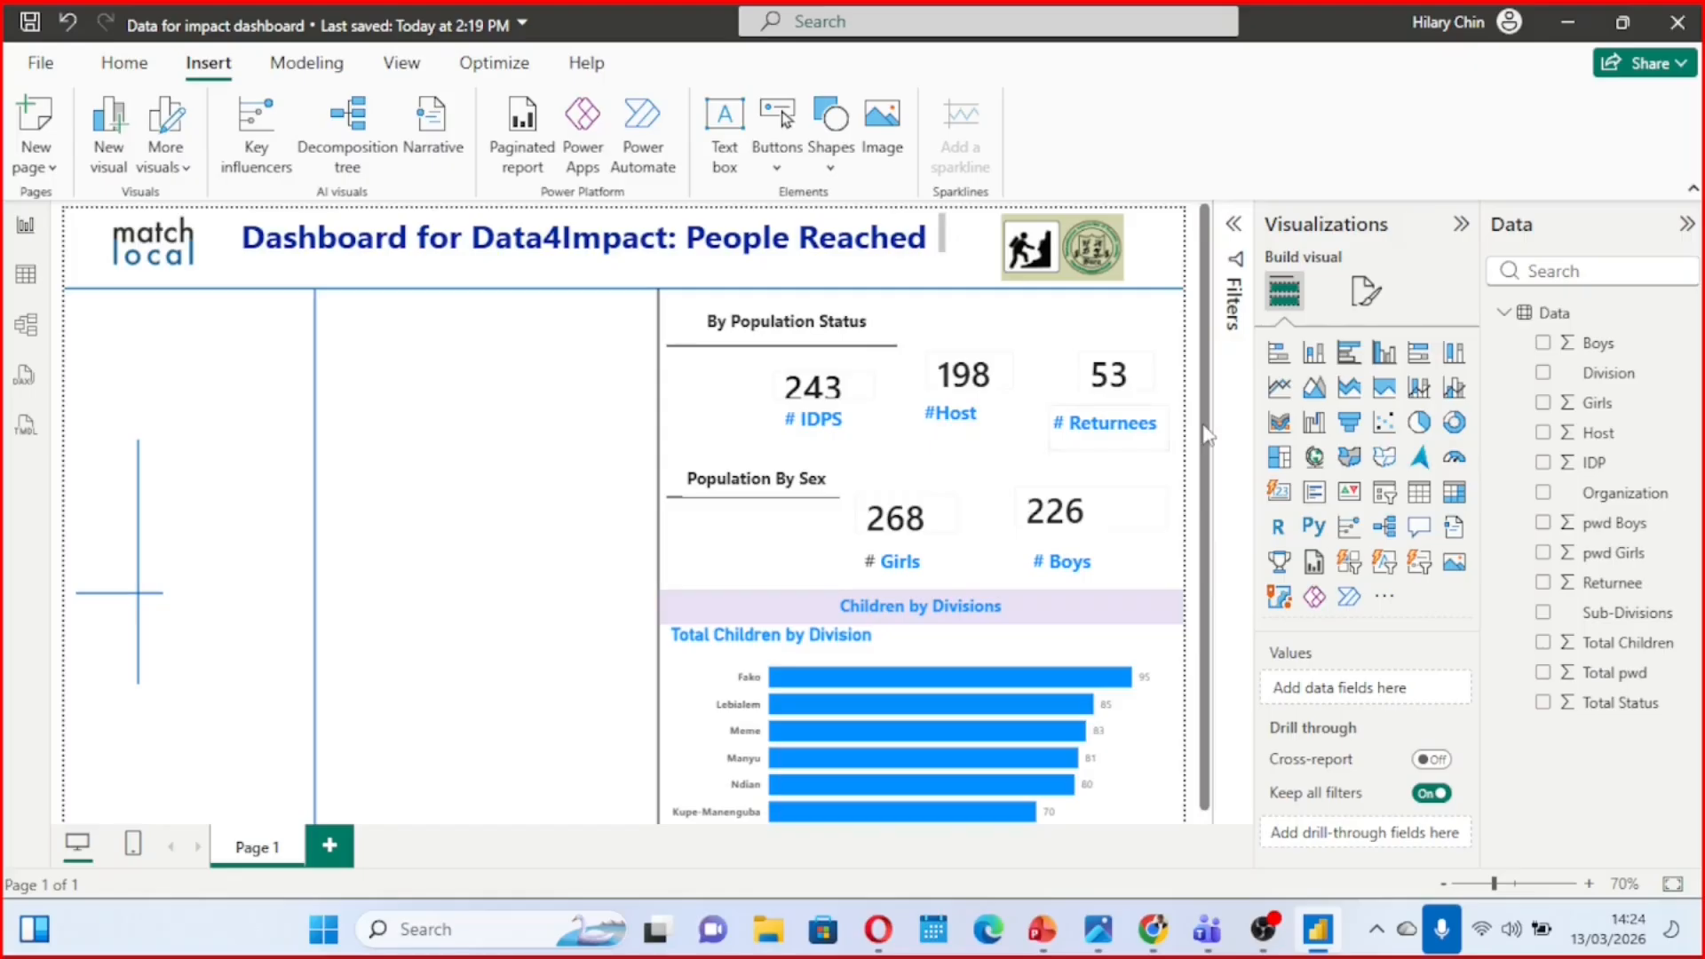
Add a donut chart of Boys and Girls at the top of the empty middle column
left_click(1462, 426)
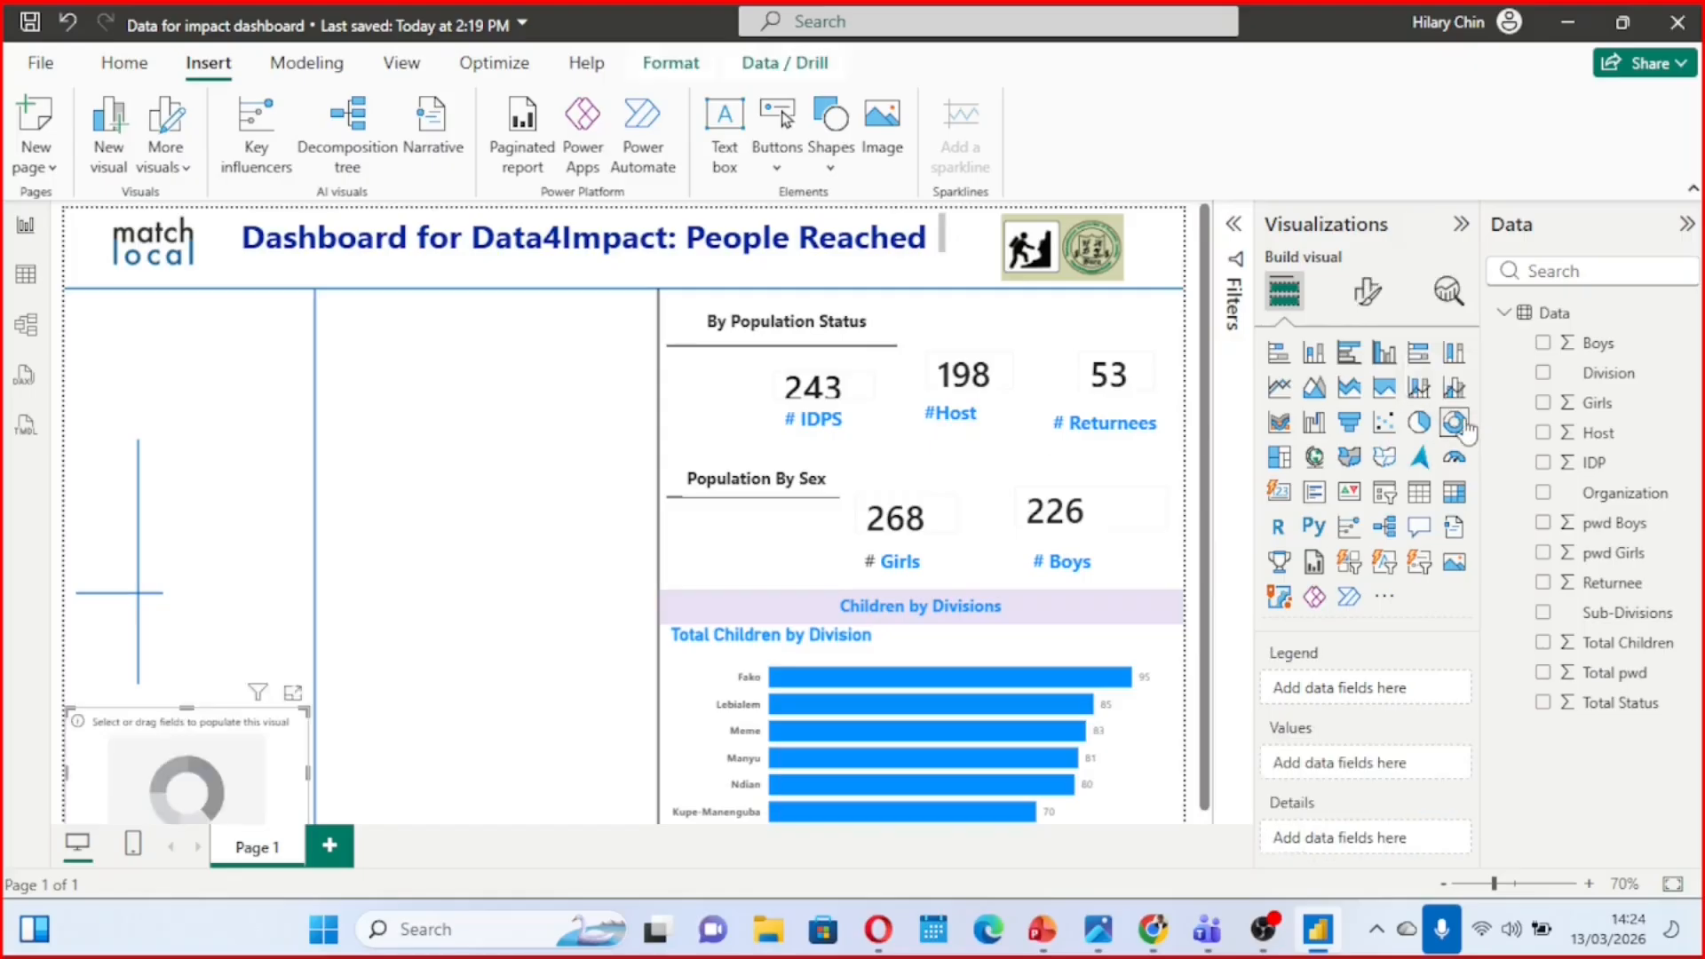
left_click_drag(226, 731, 513, 340)
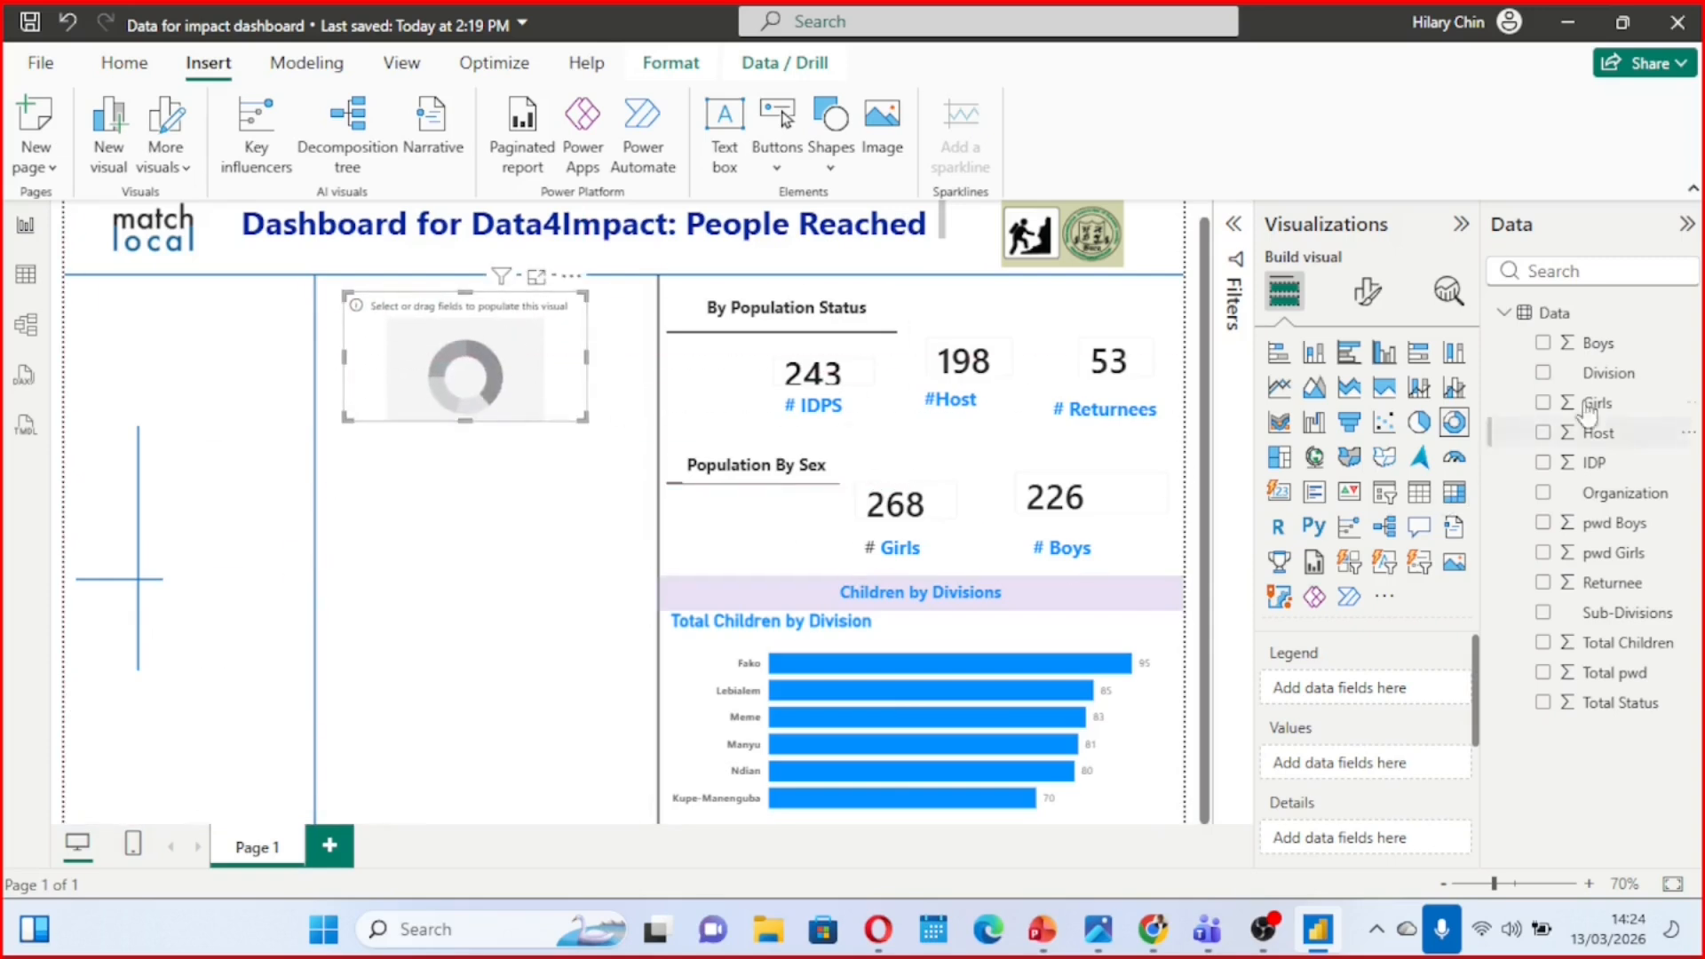
left_click(1543, 346)
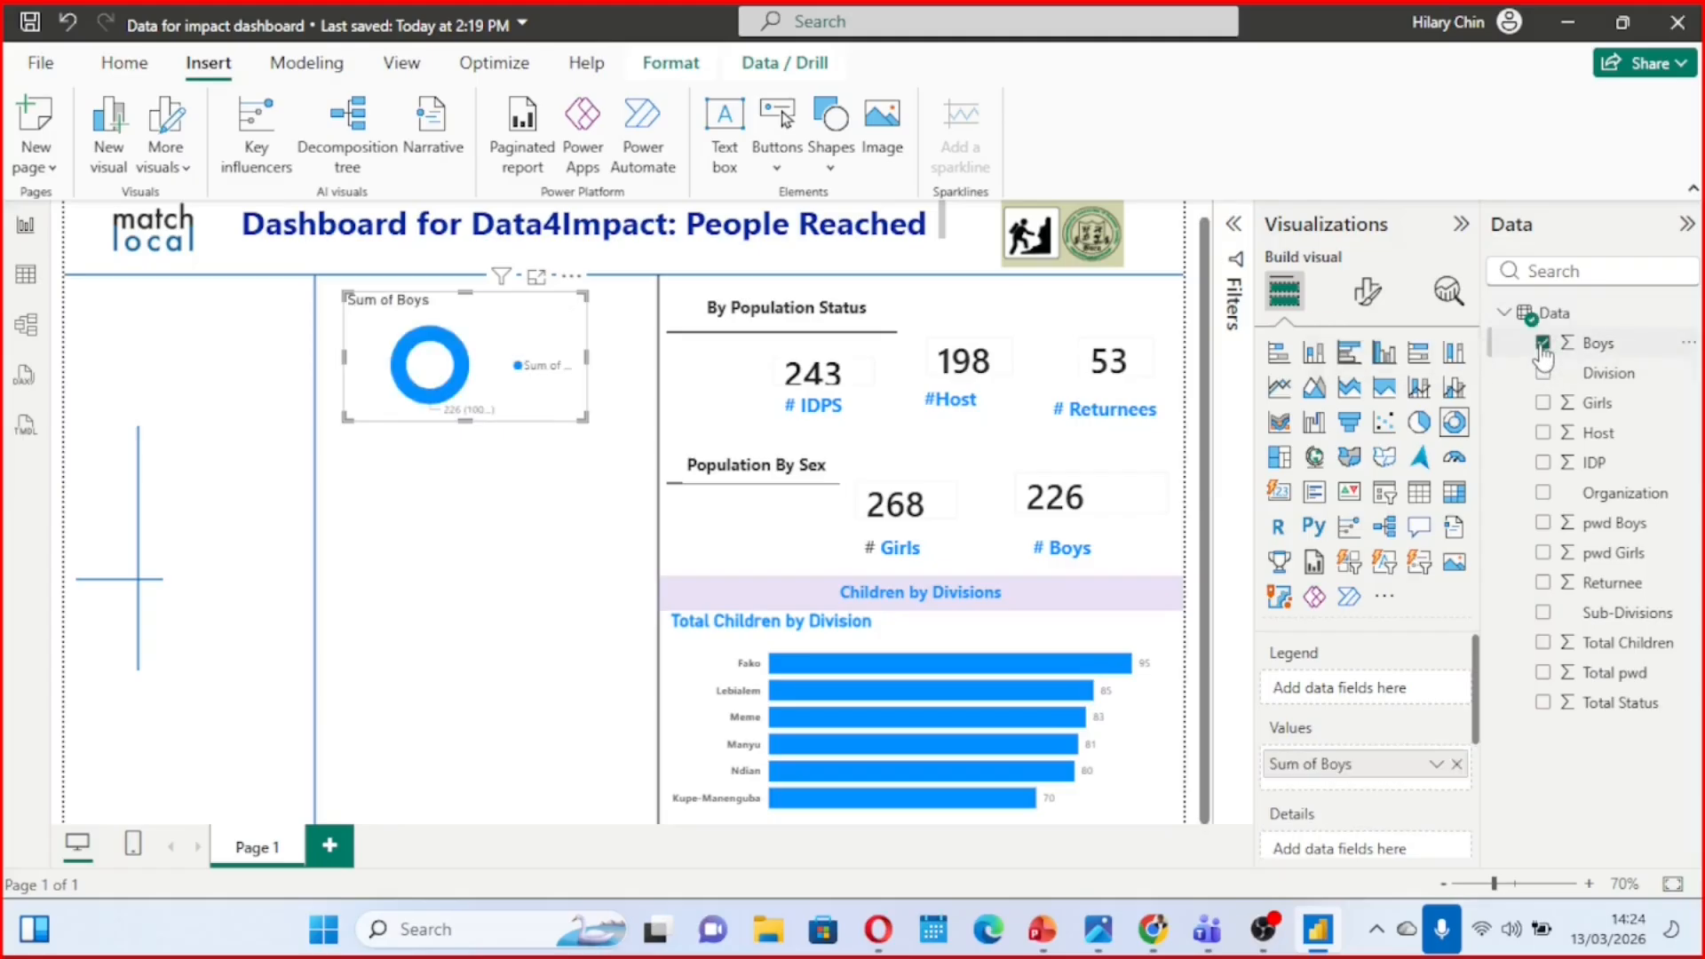
left_click(1545, 405)
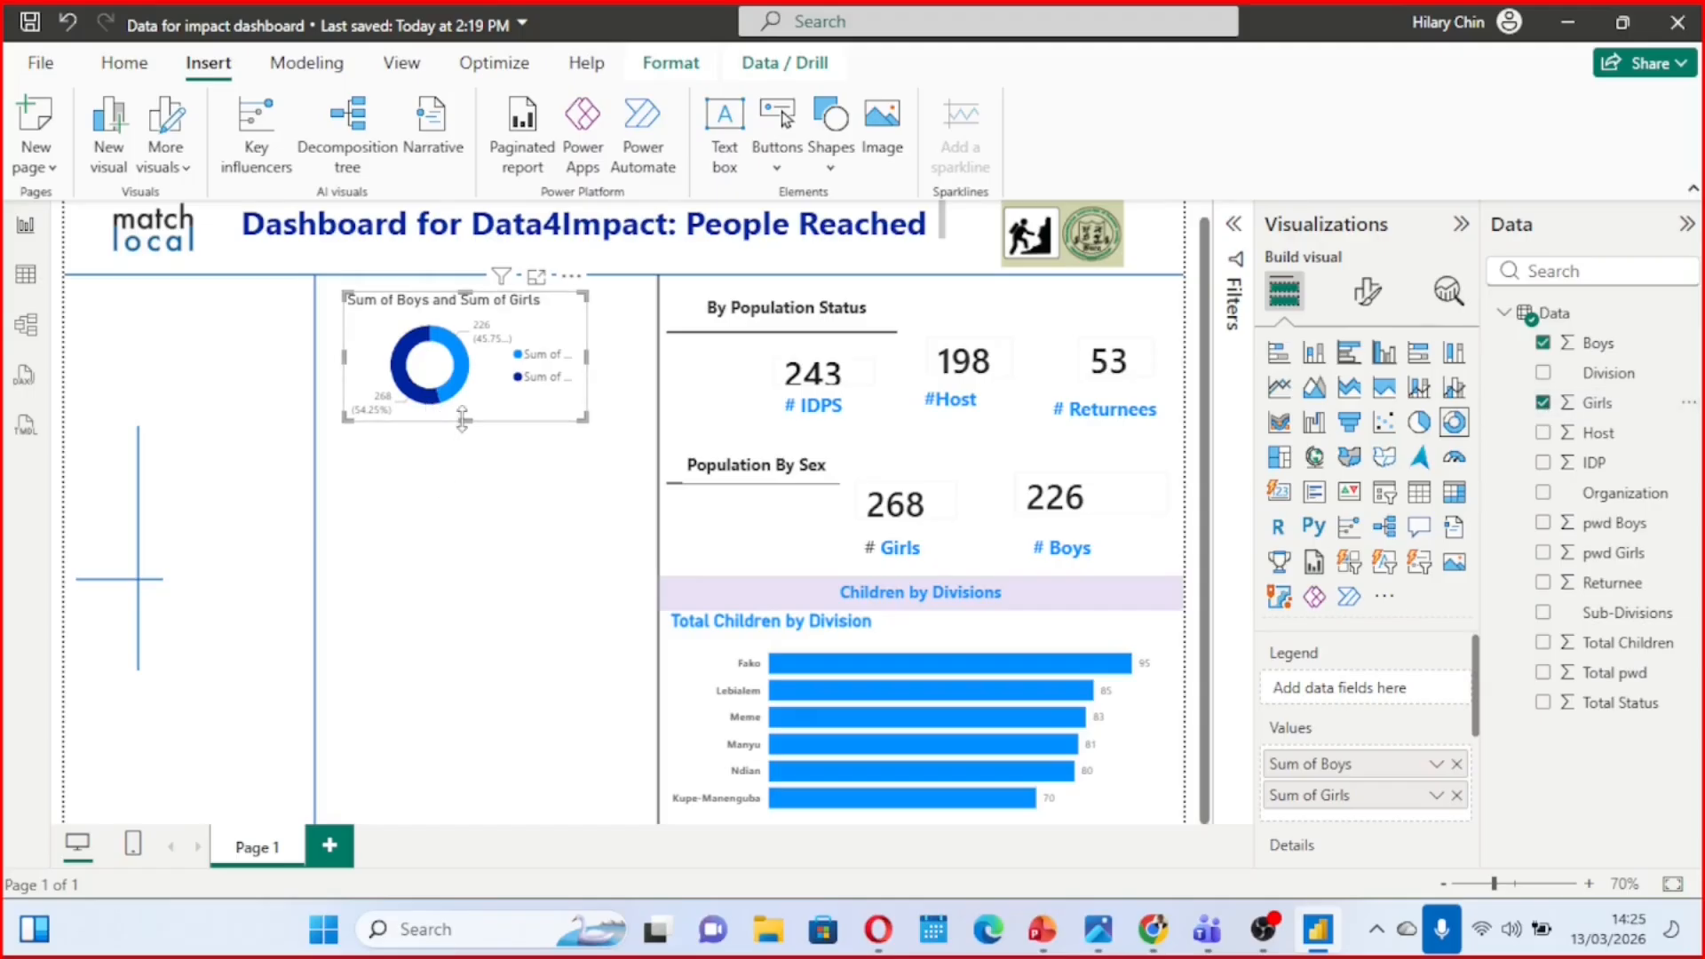
Move the vertical divider line closer to the page's left edge and enlarge the donut chart downward and out to the line
left_click_drag(462, 420, 483, 483)
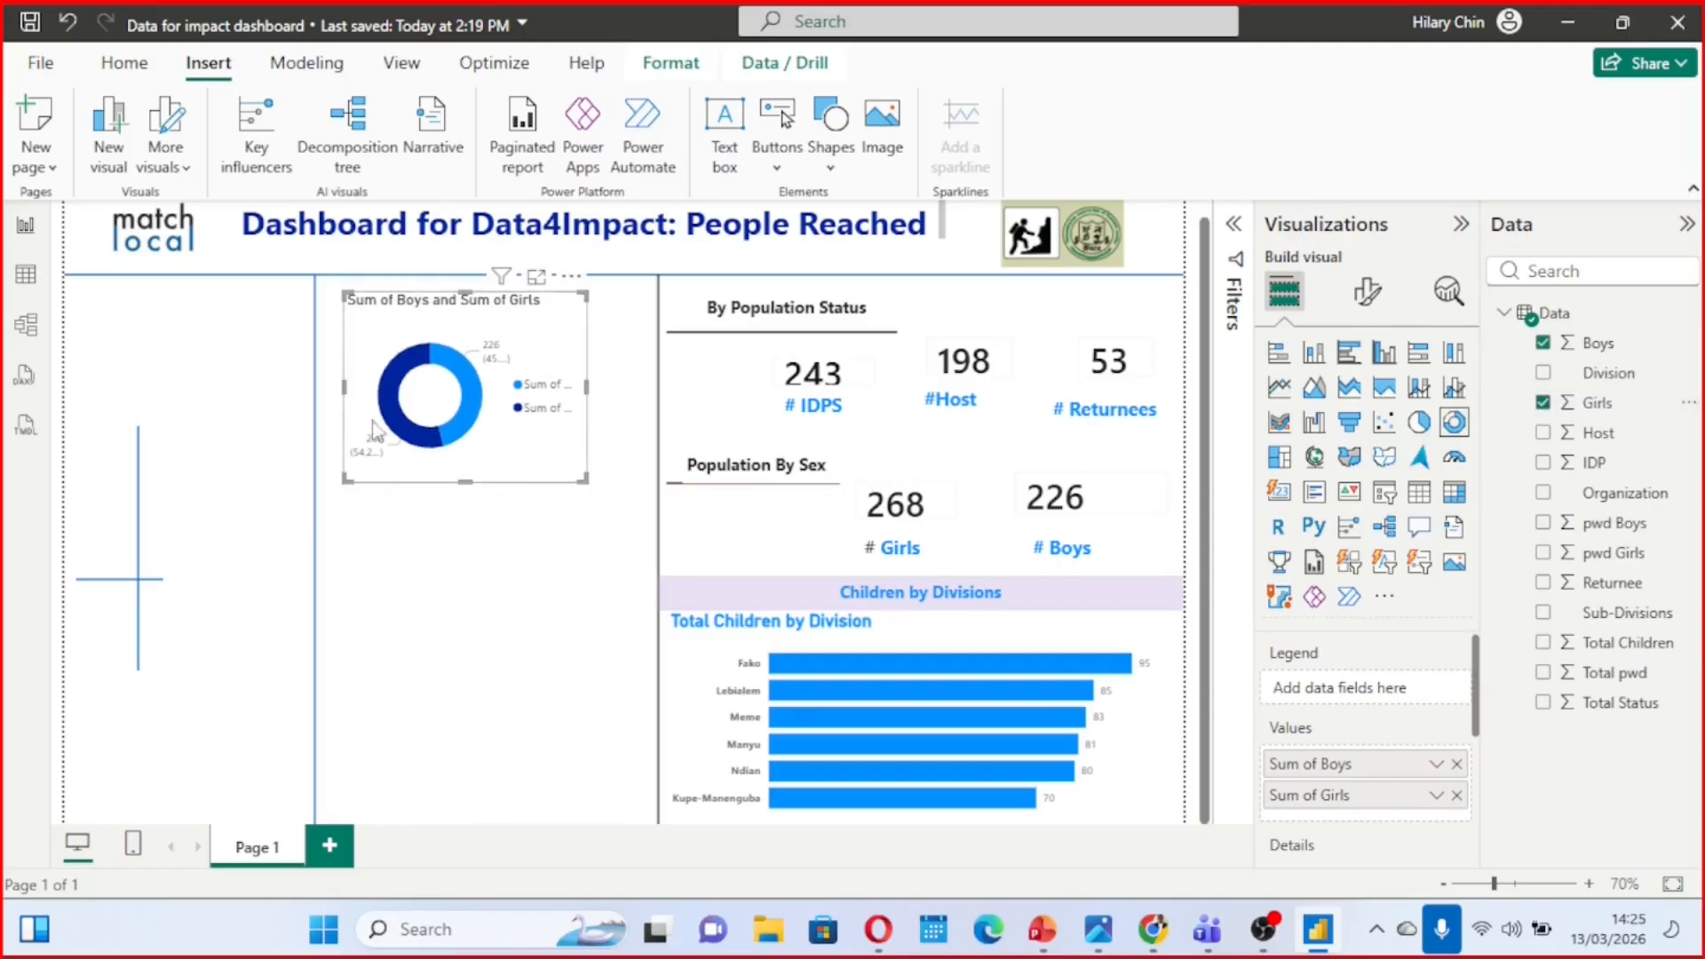
left_click(312, 385)
left_click_drag(313, 385, 255, 381)
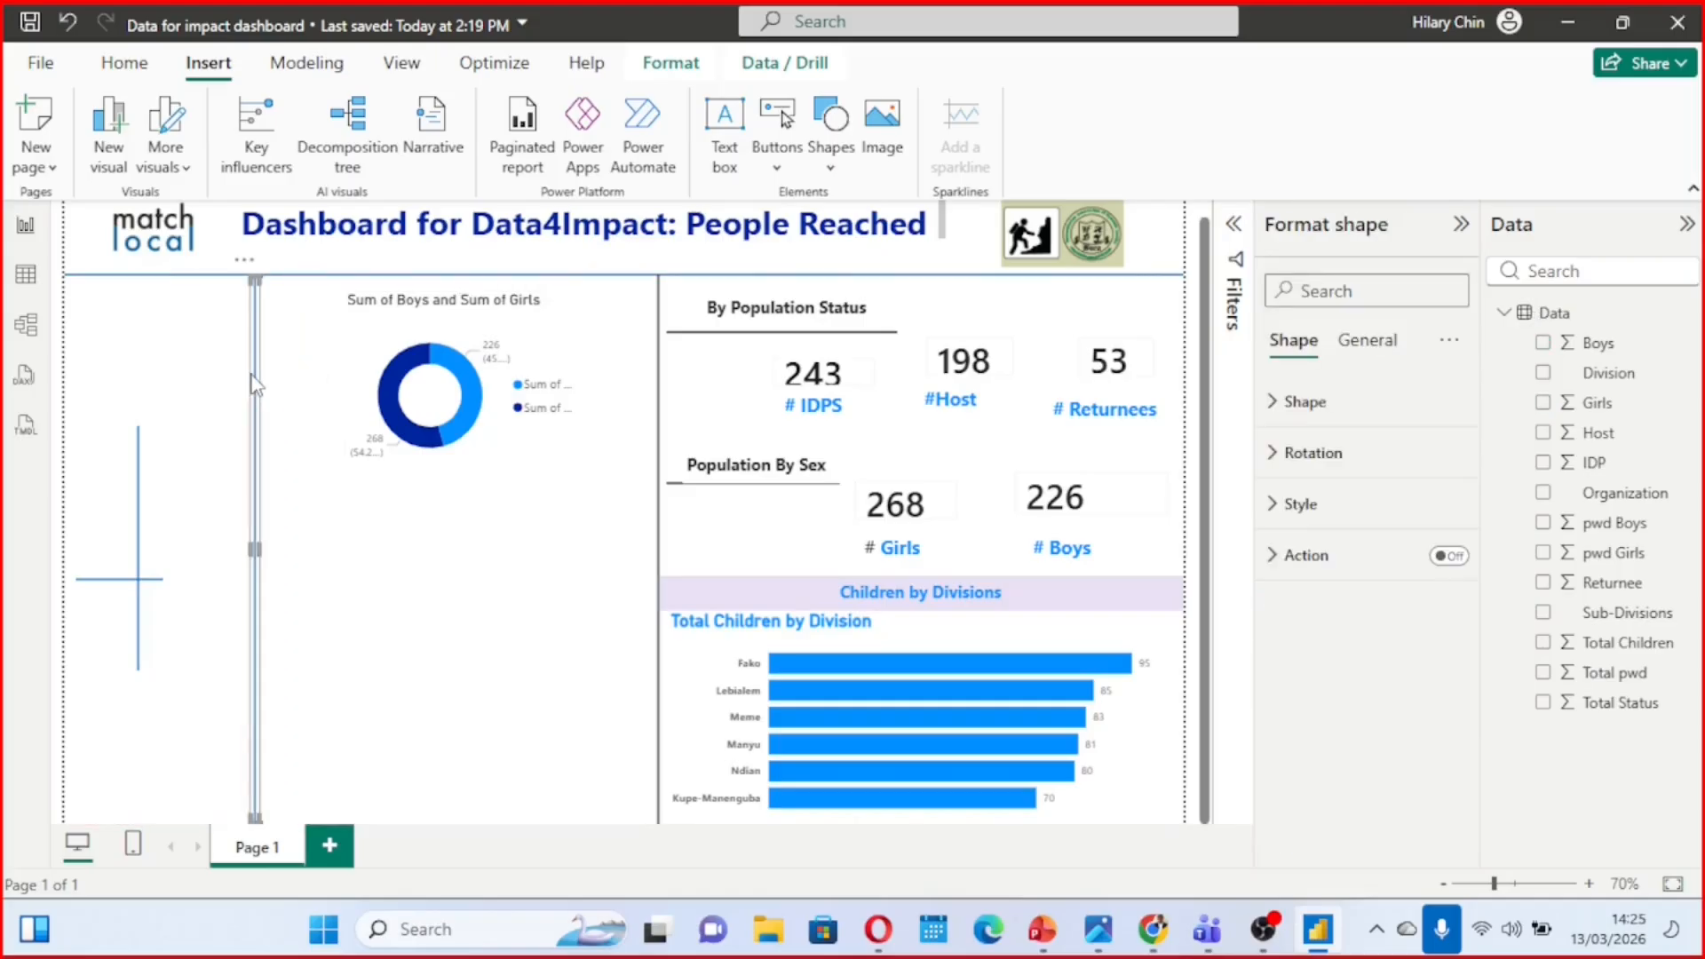
left_click(444, 413)
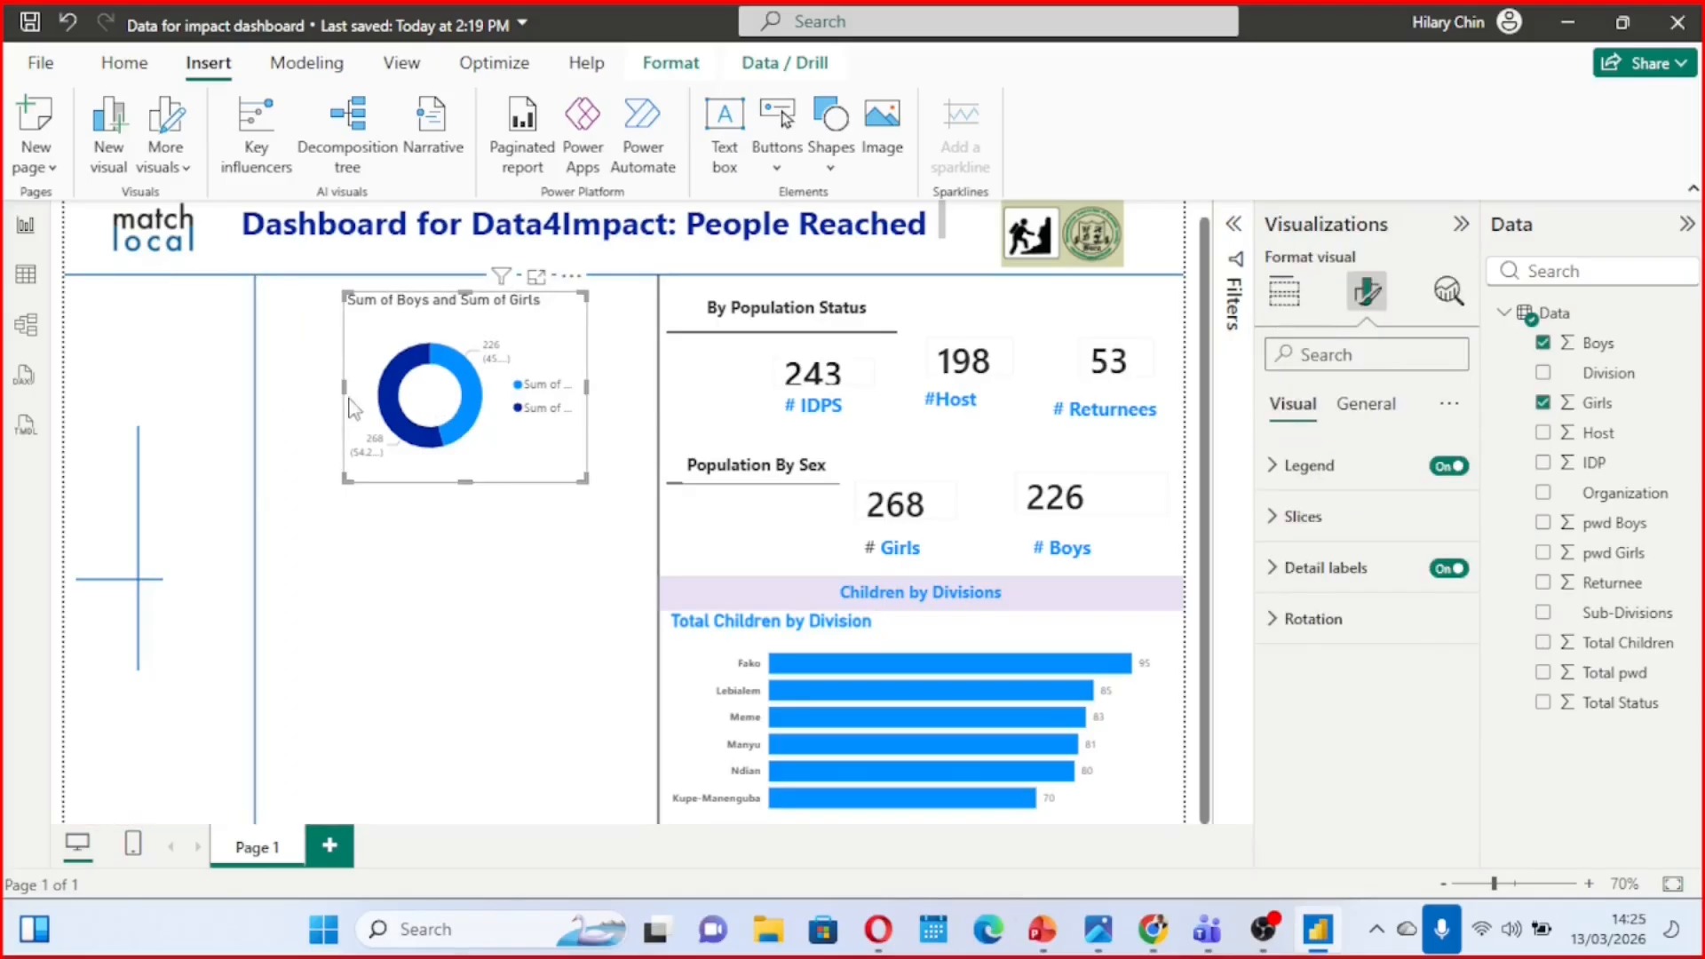
left_click_drag(335, 396, 258, 383)
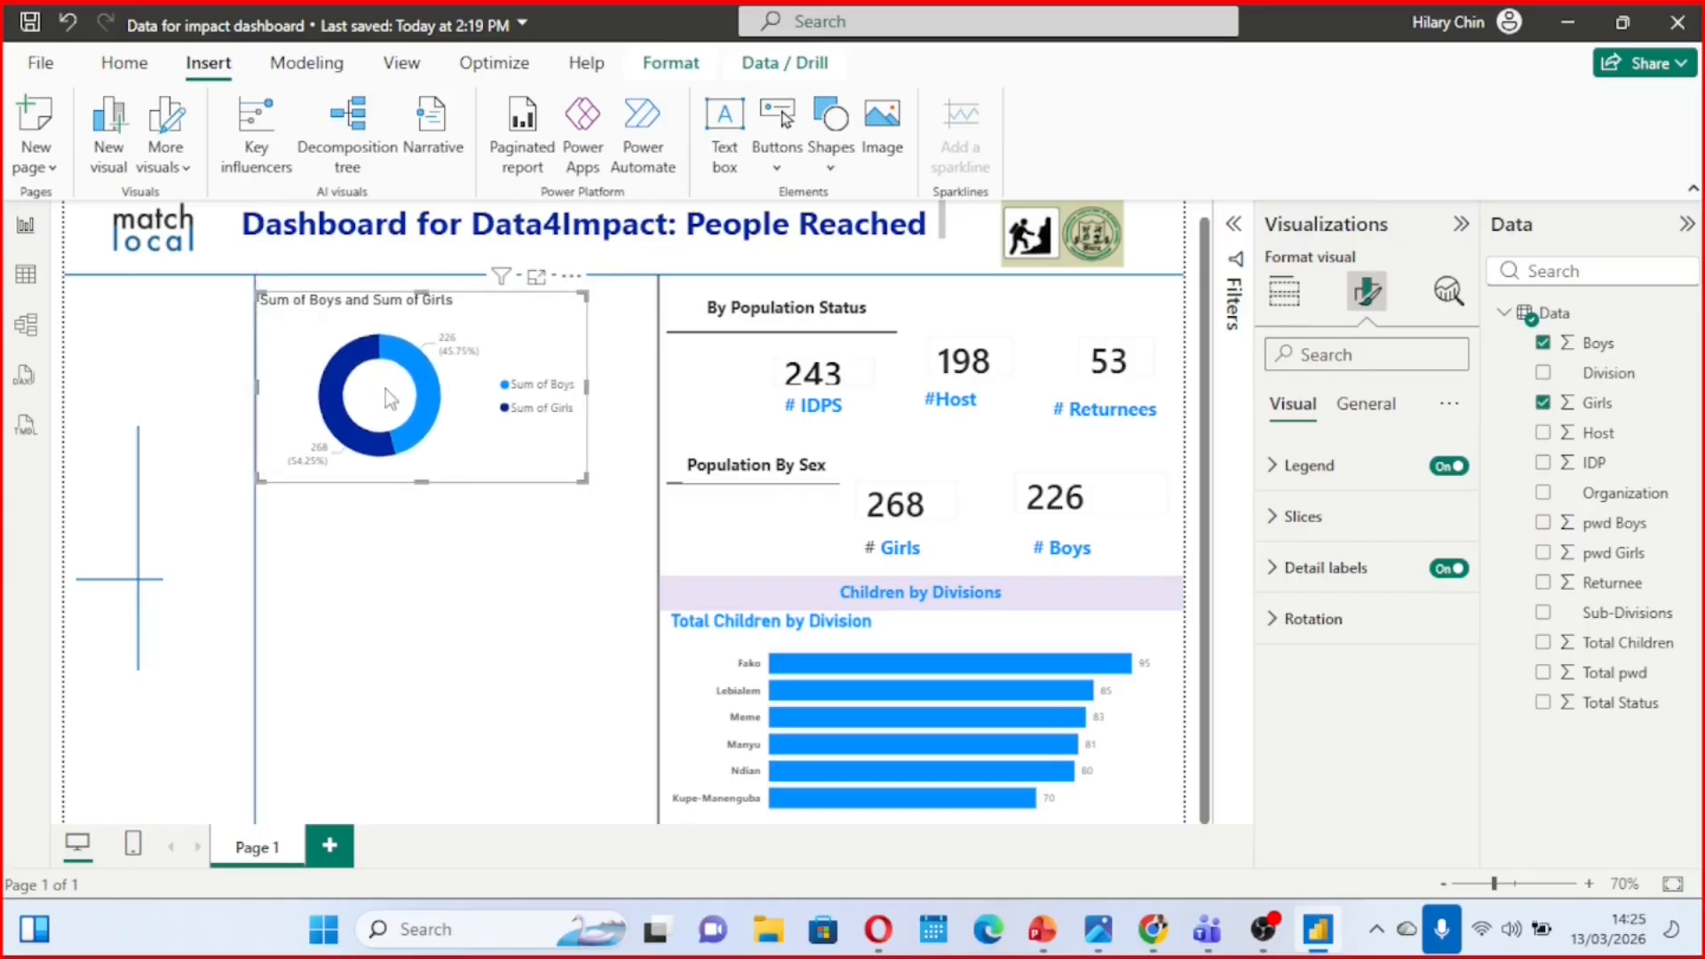
left_click(424, 523)
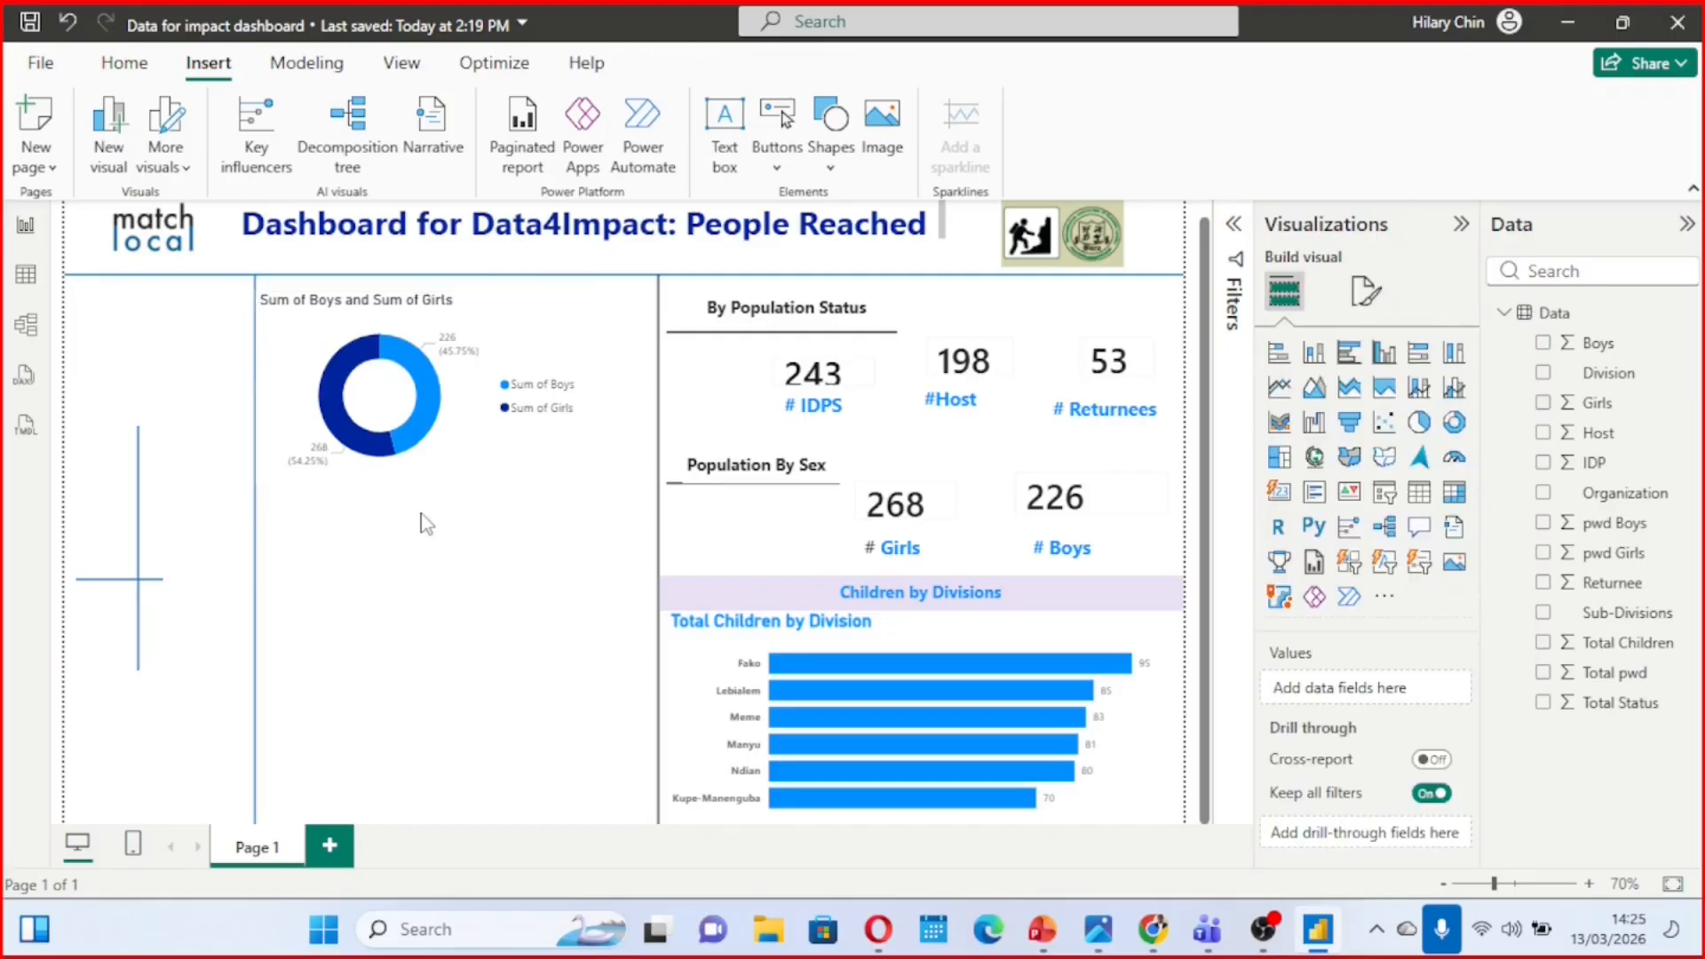
Add a card of Total Children and place it just below the Boys and Girls donut chart
left_click(1281, 502)
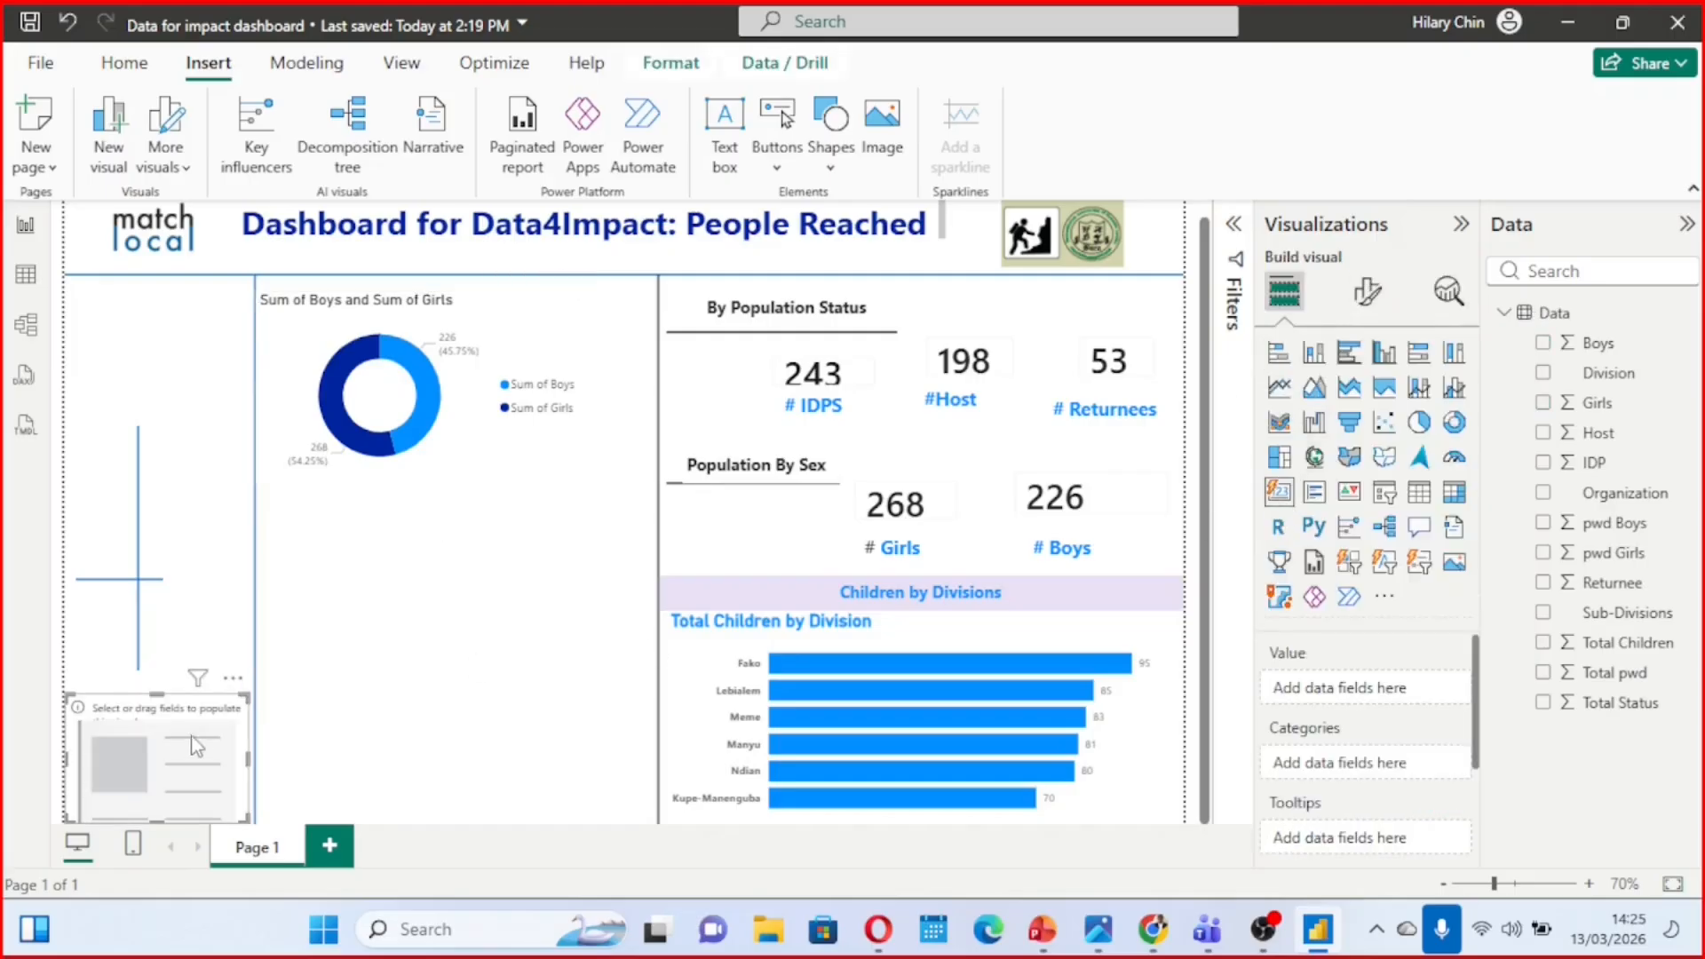
left_click_drag(186, 737, 500, 546)
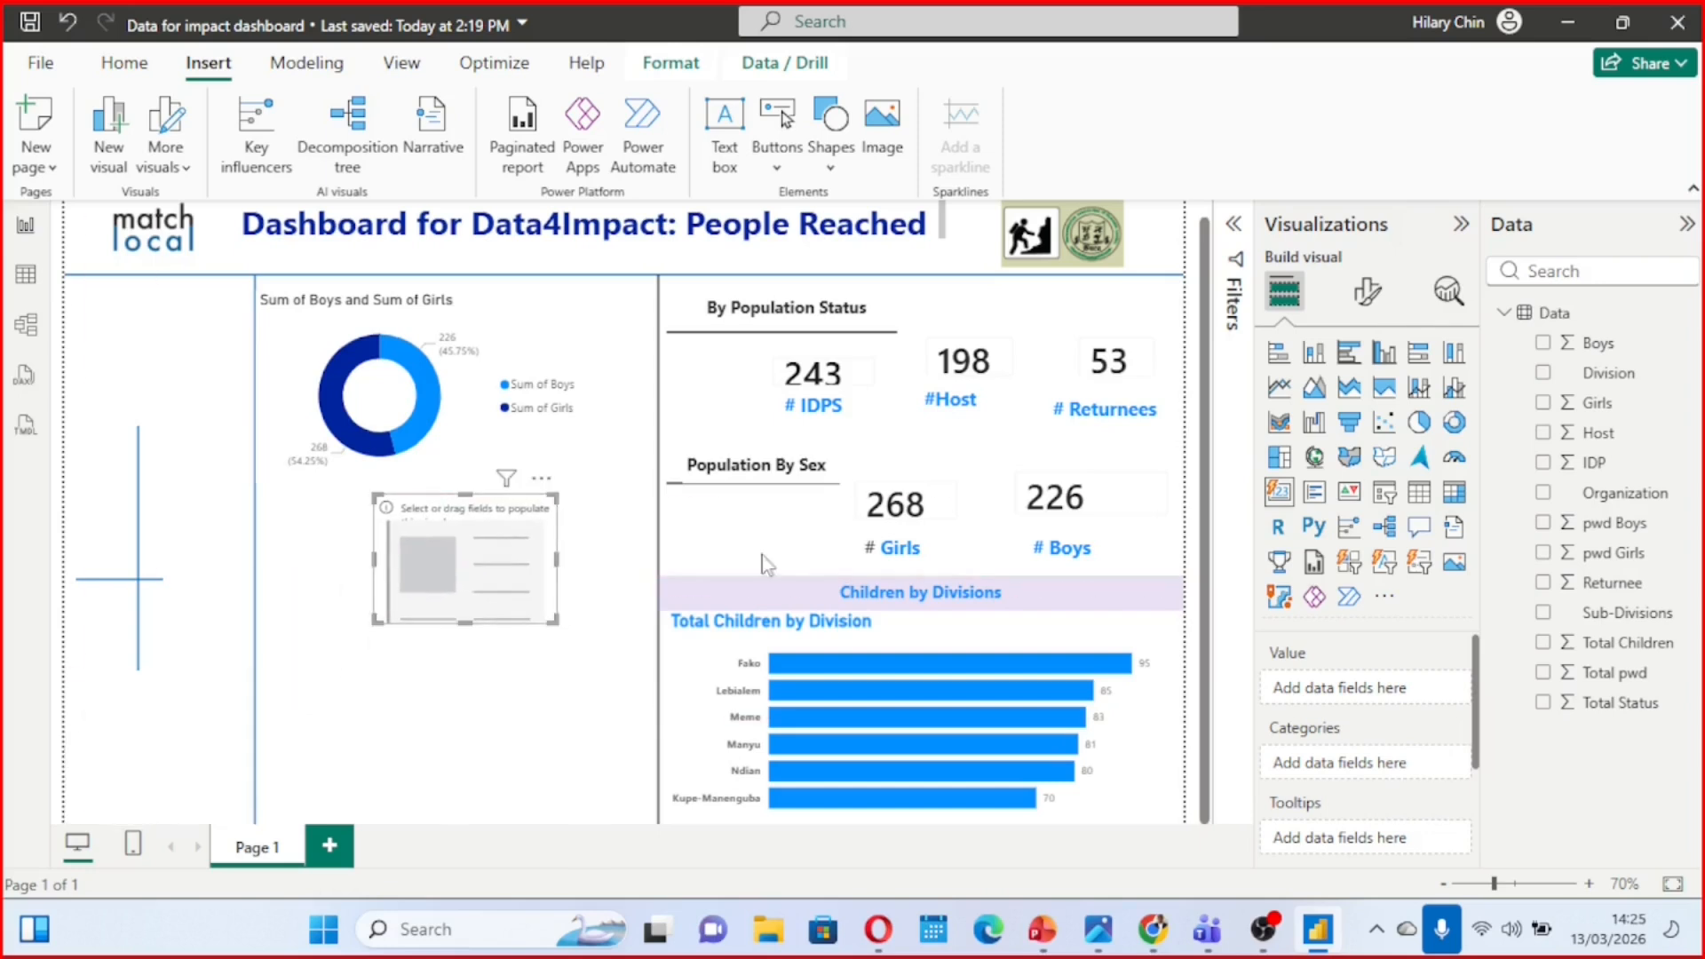
left_click(1544, 643)
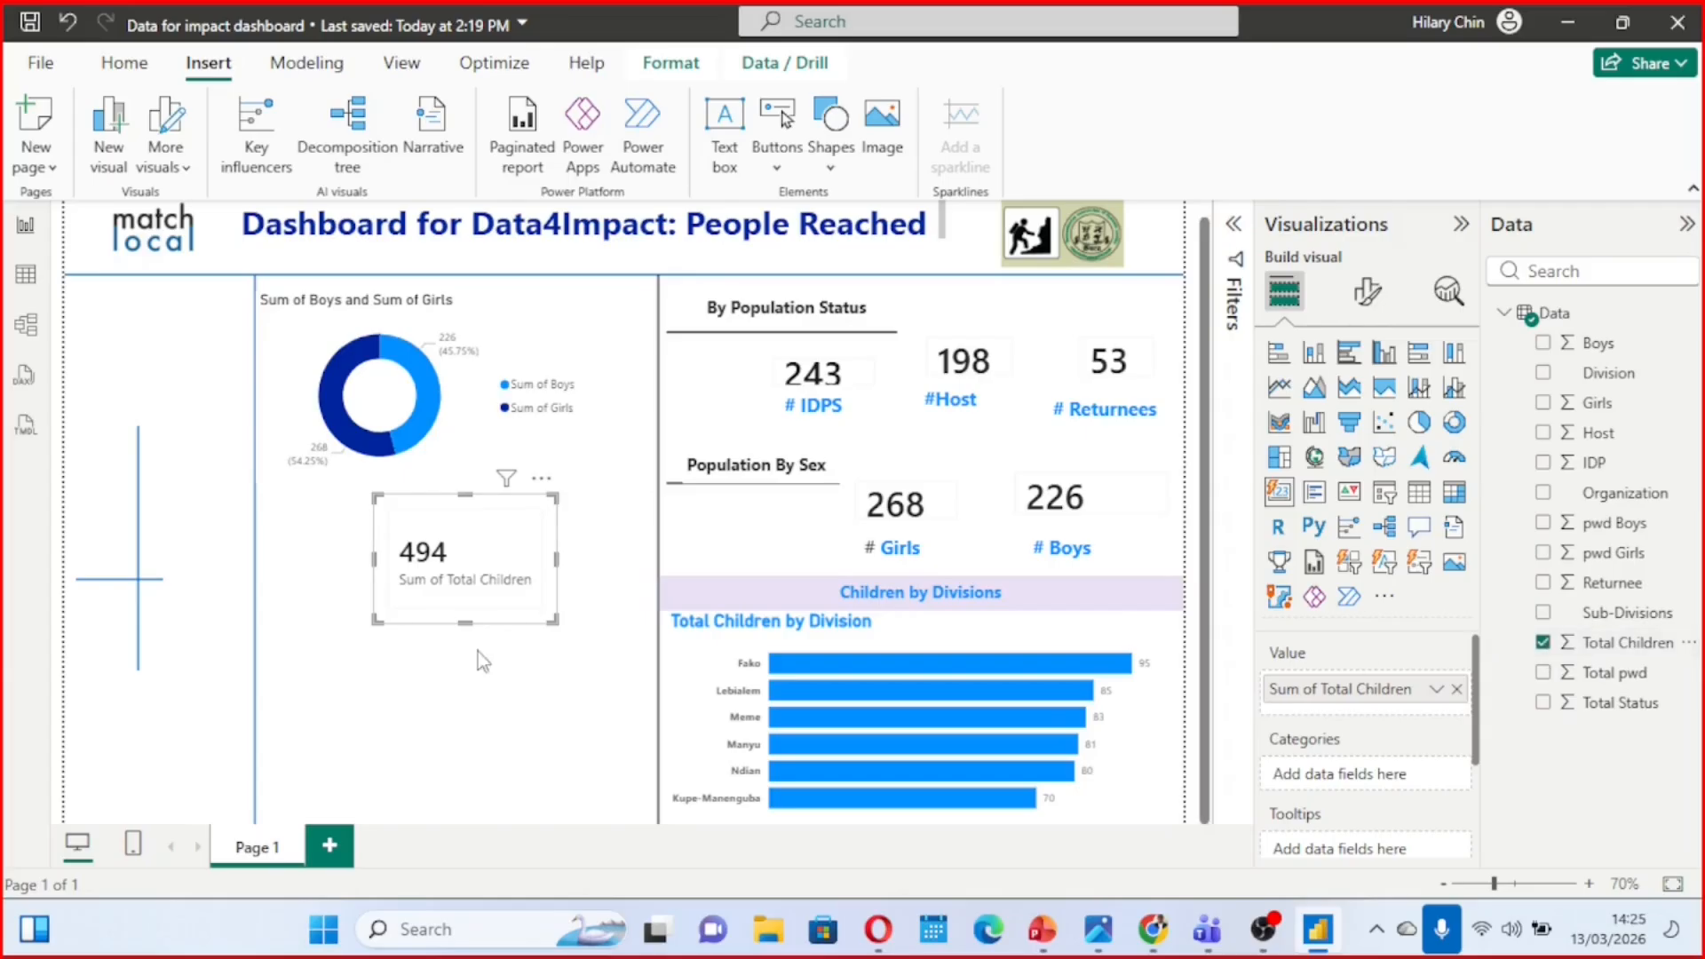
left_click_drag(491, 540, 402, 538)
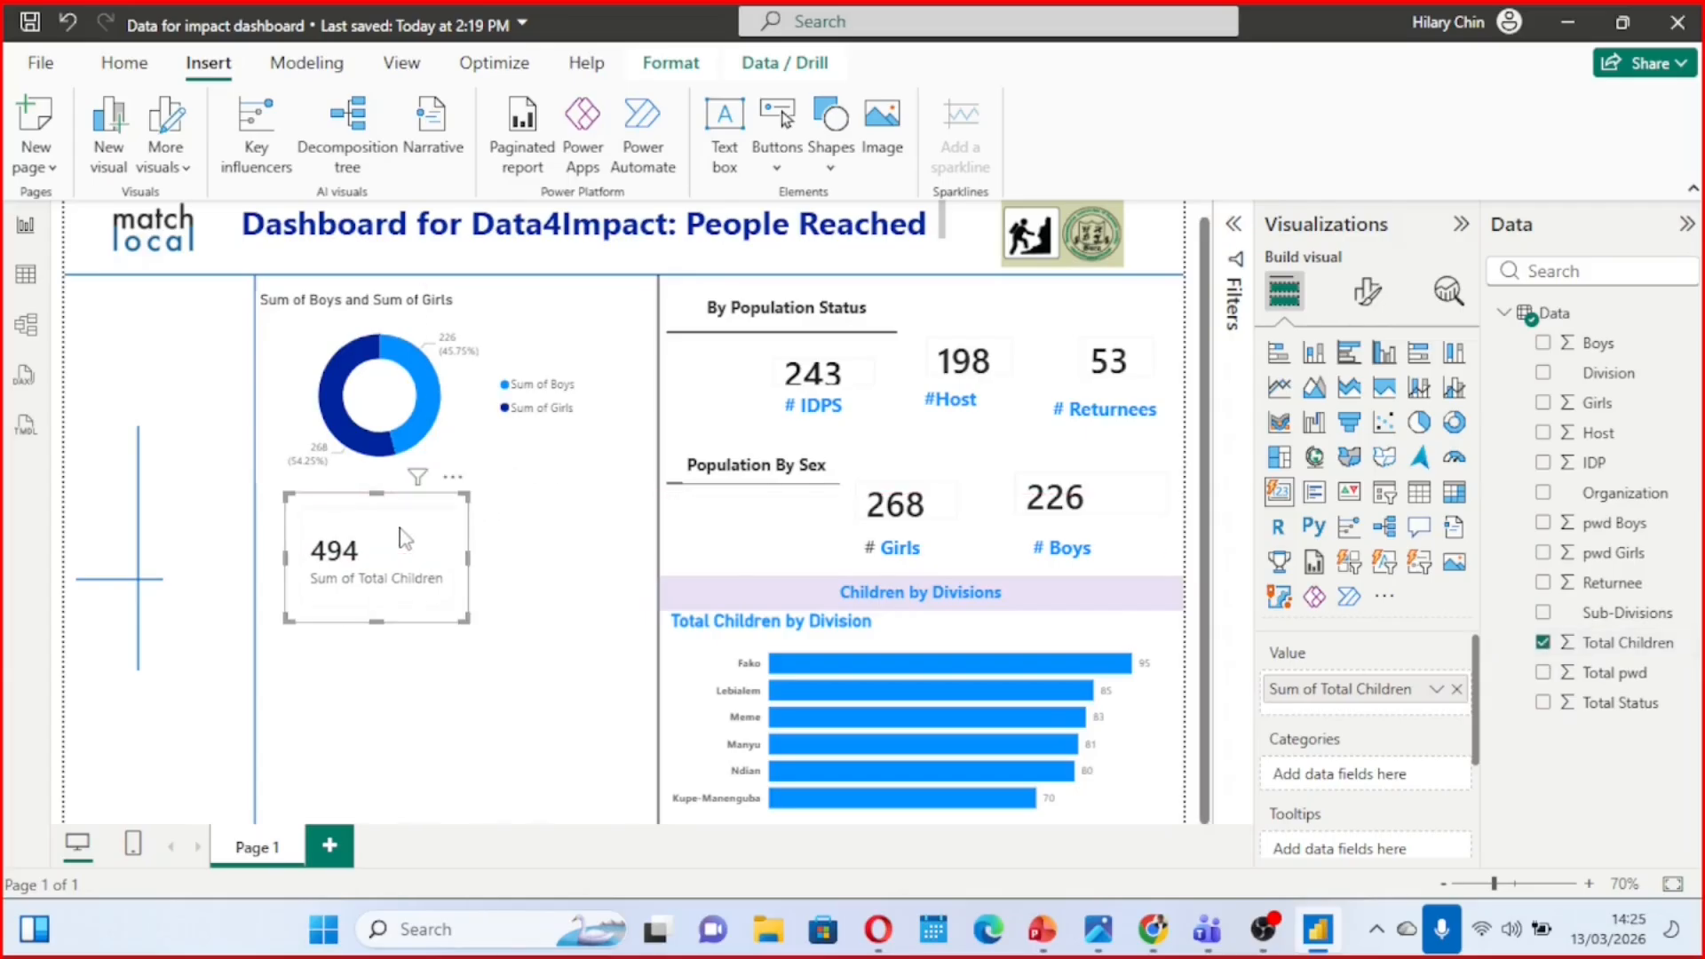
Check the donut's centre in the reference image "Final quizz.jpg" and move the Total Children card onto the report's donut chart
mouse_move(1099, 930)
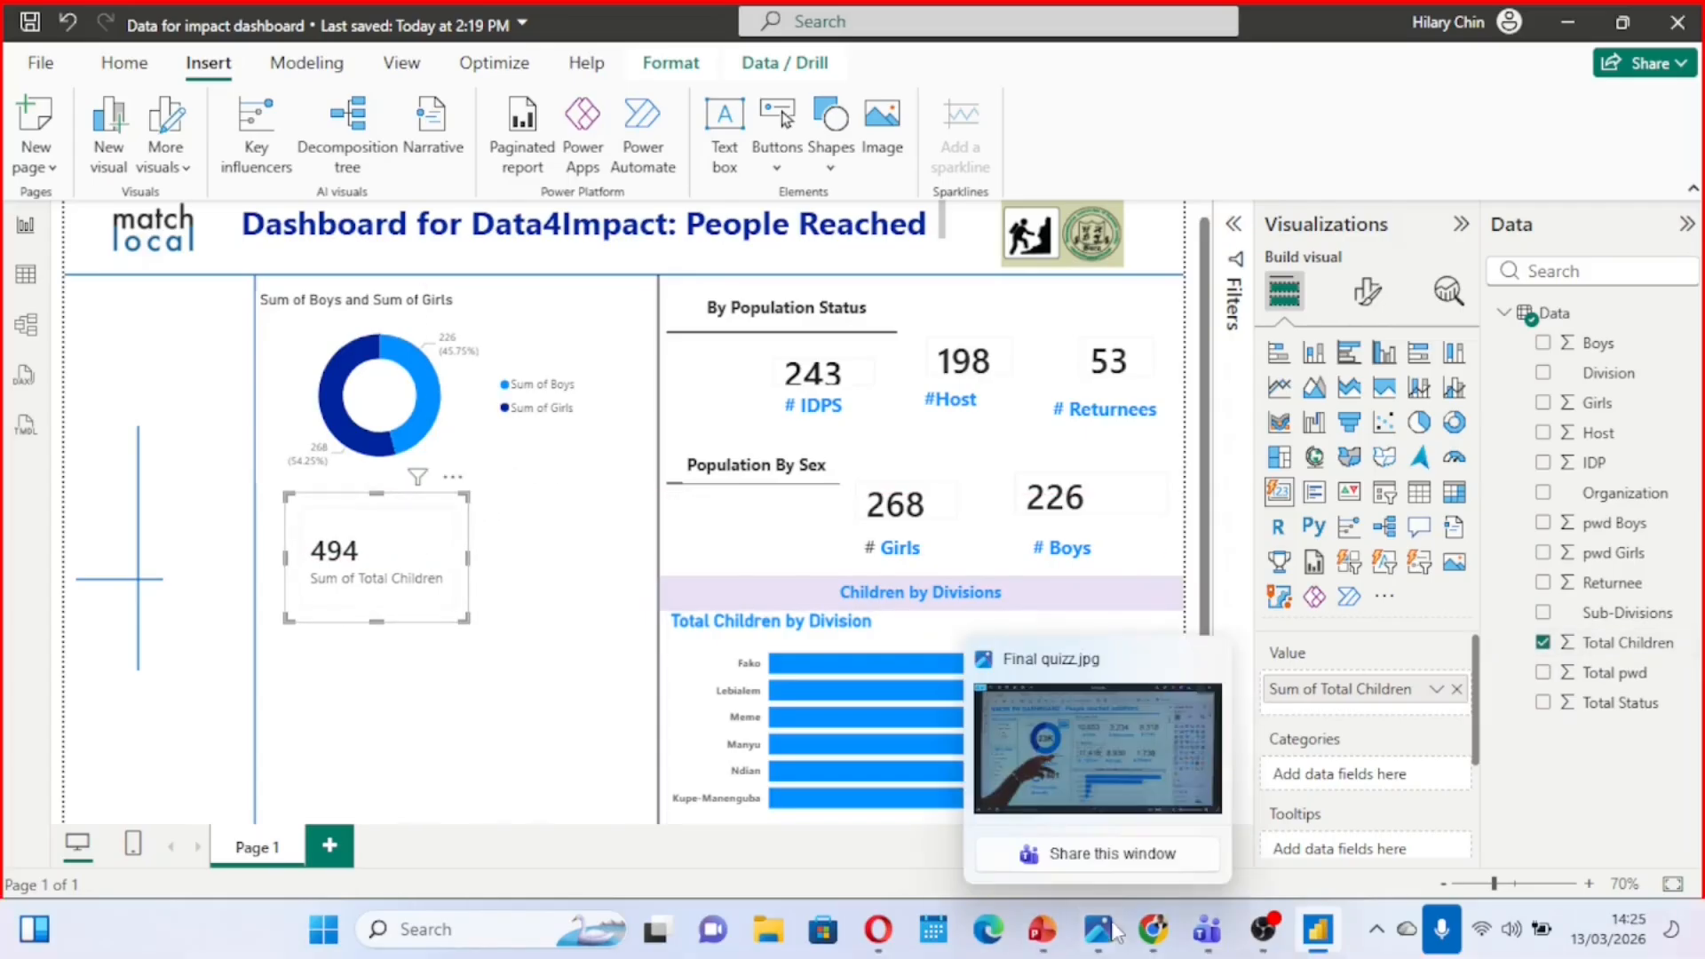
left_click(1070, 737)
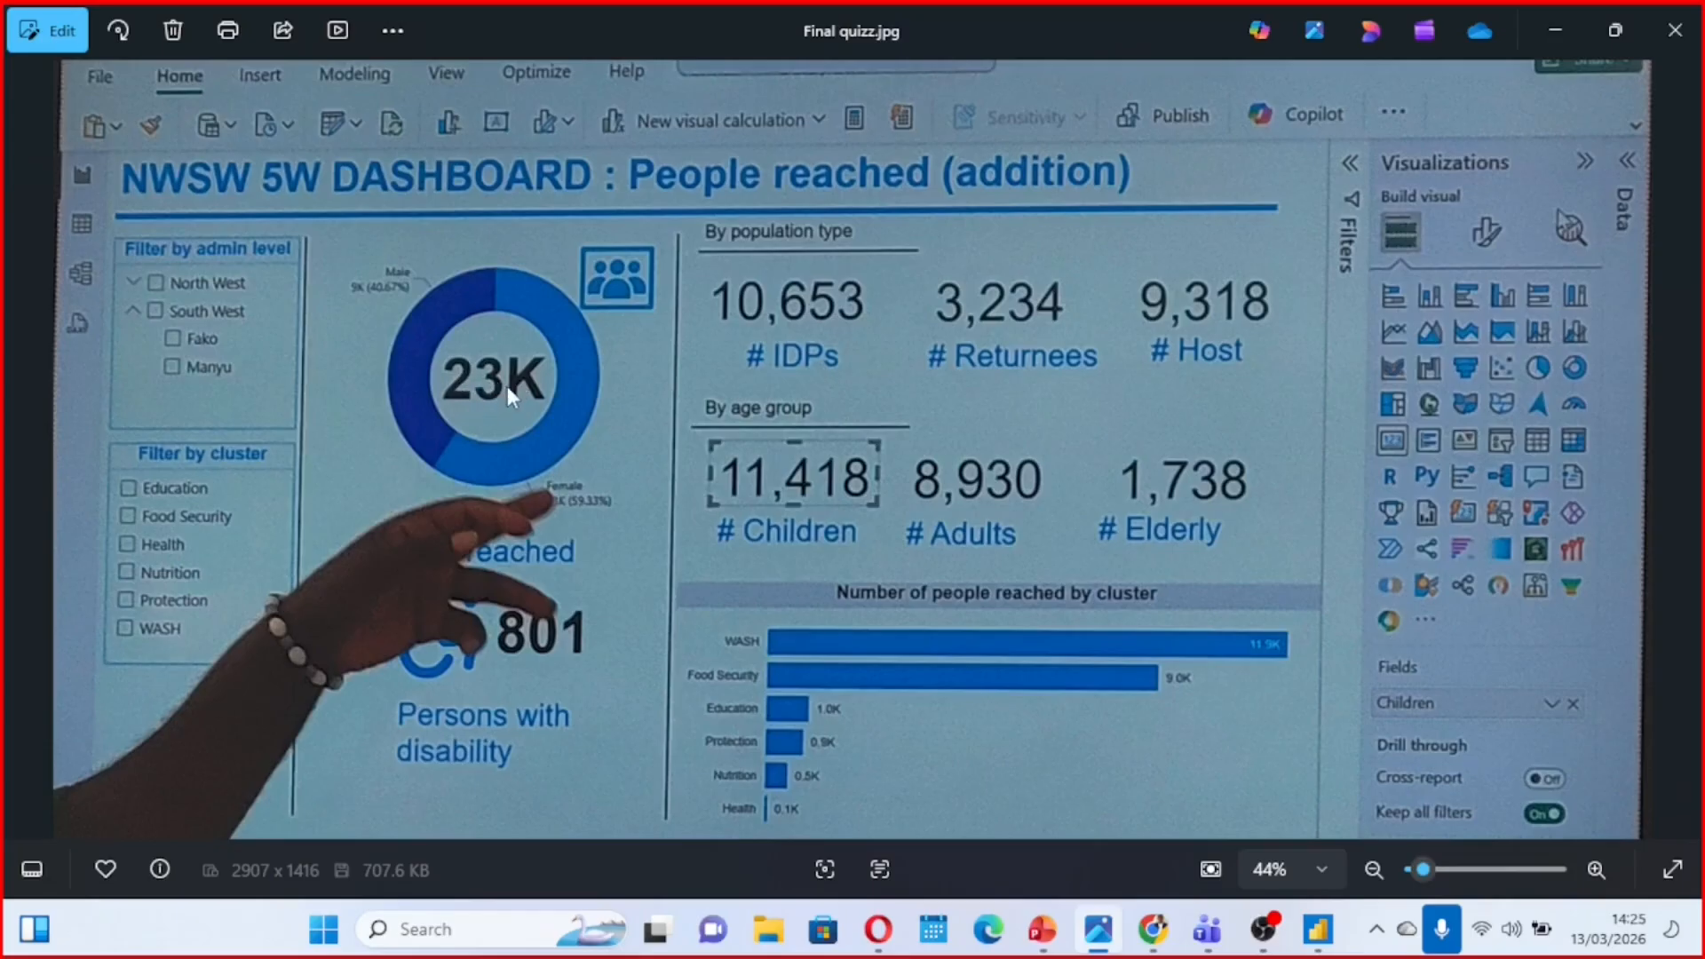
left_click(1554, 32)
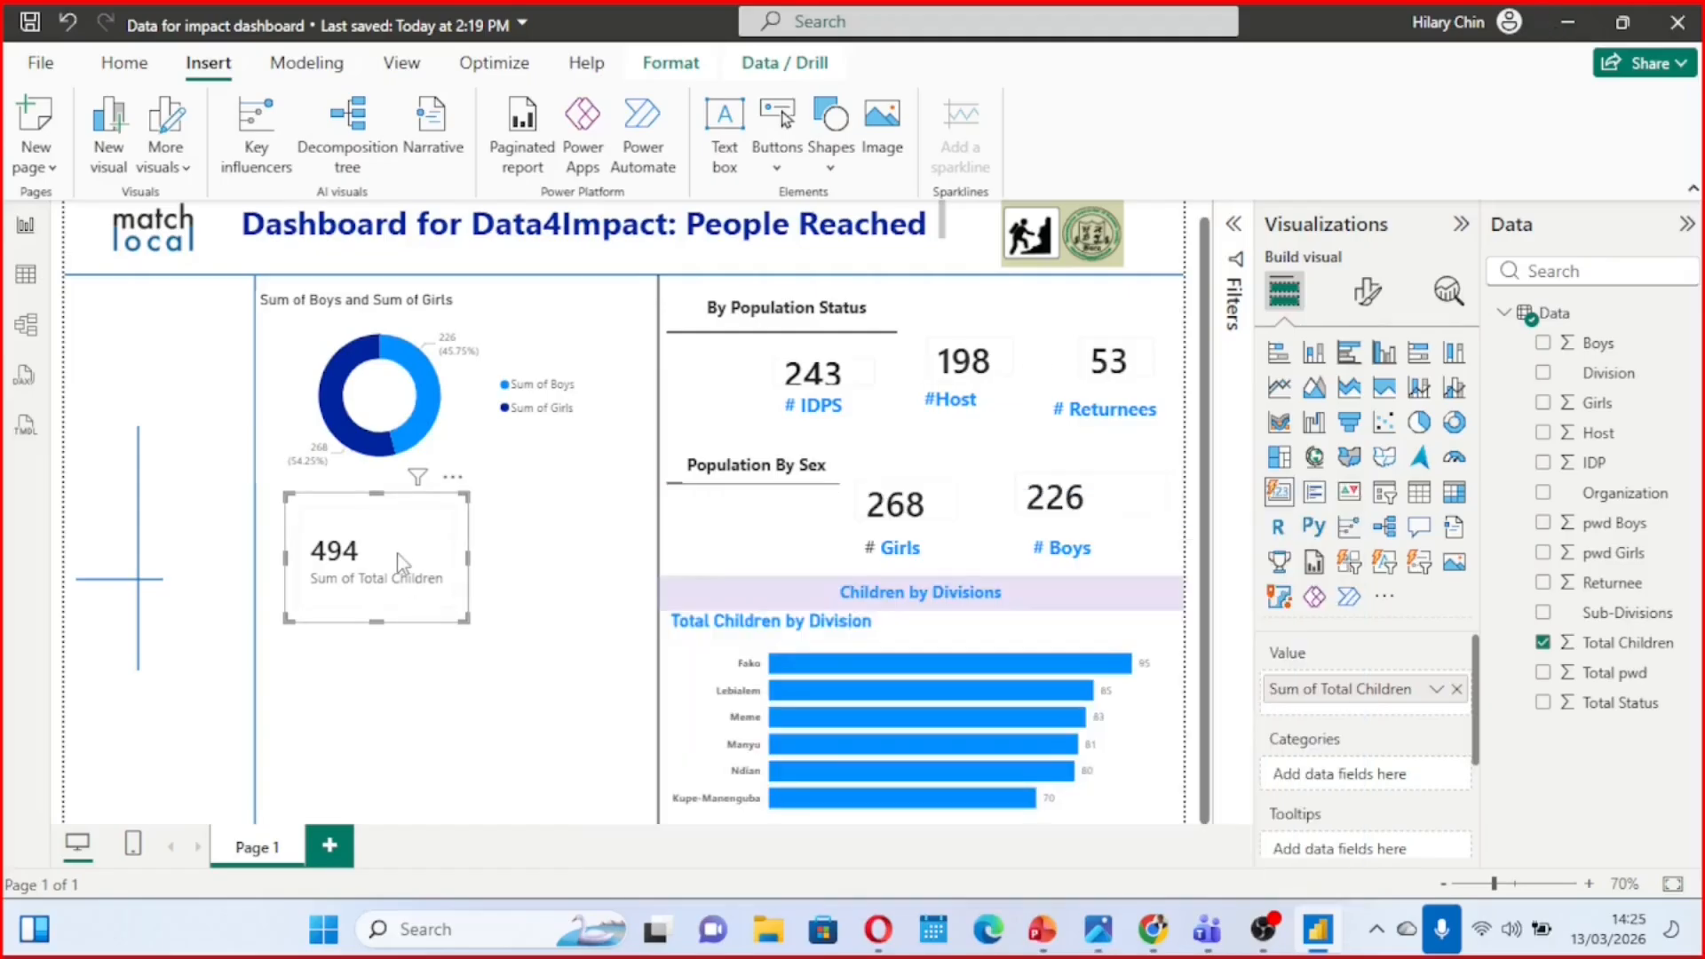
left_click_drag(397, 564, 410, 407)
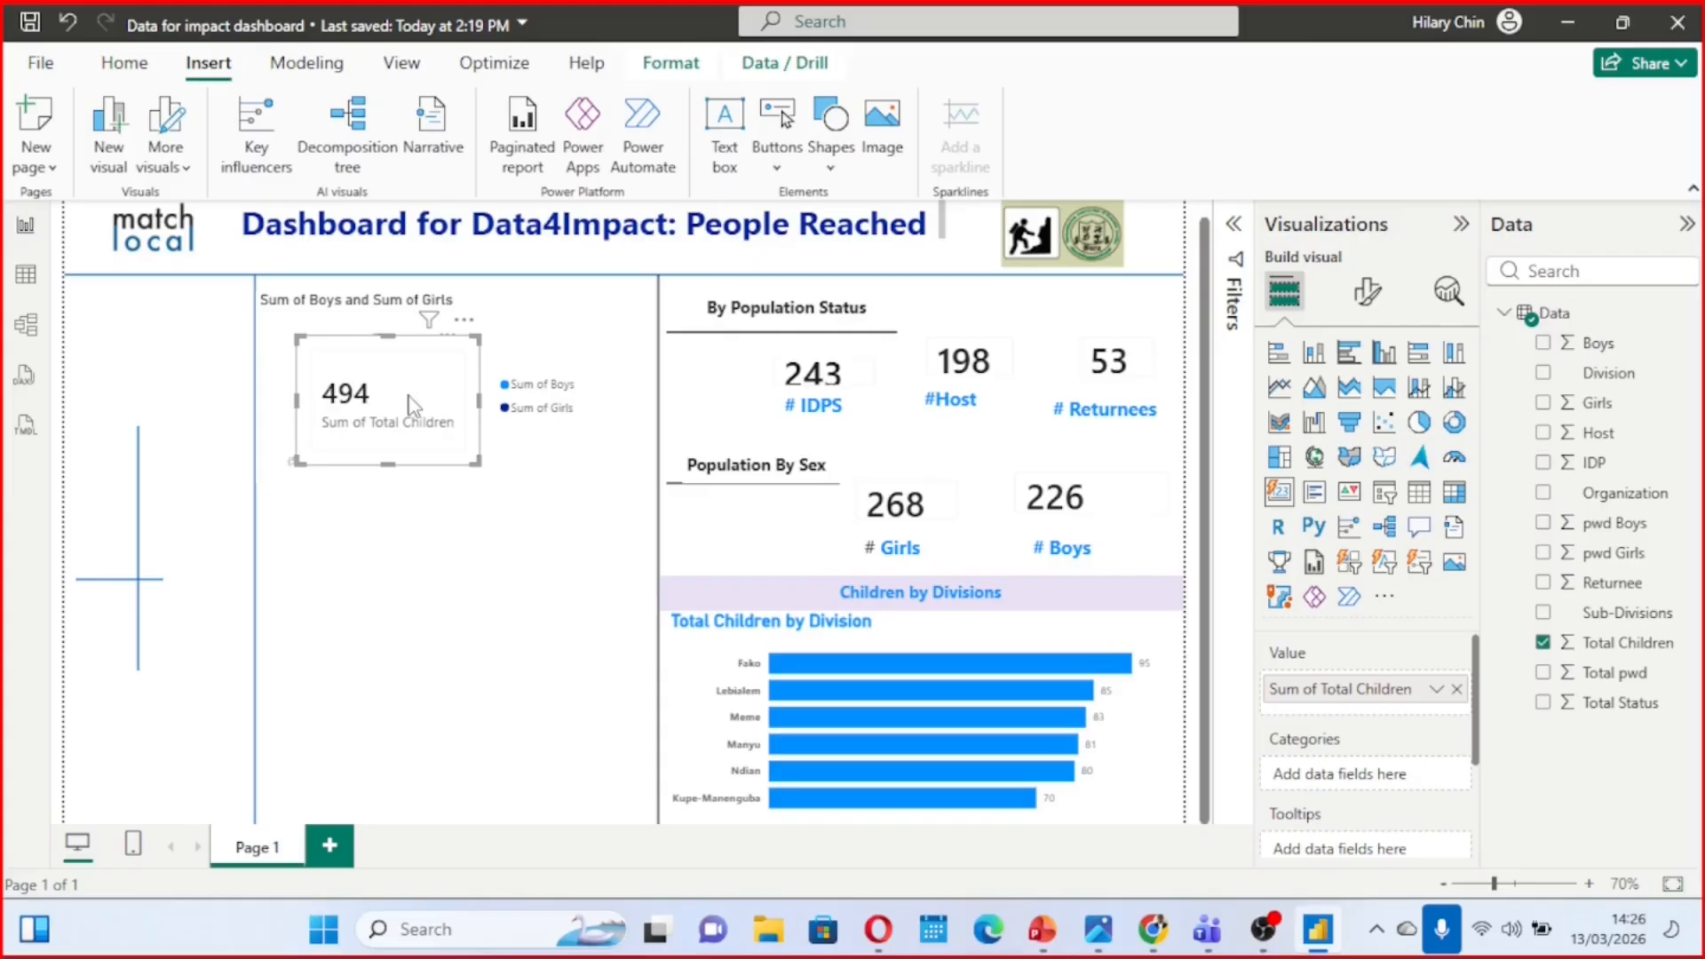
mouse_move(389, 390)
left_mouse_down()
mouse_move(389, 482)
mouse_move(379, 402)
mouse_move(417, 364)
mouse_move(391, 387)
mouse_move(402, 404)
left_mouse_up()
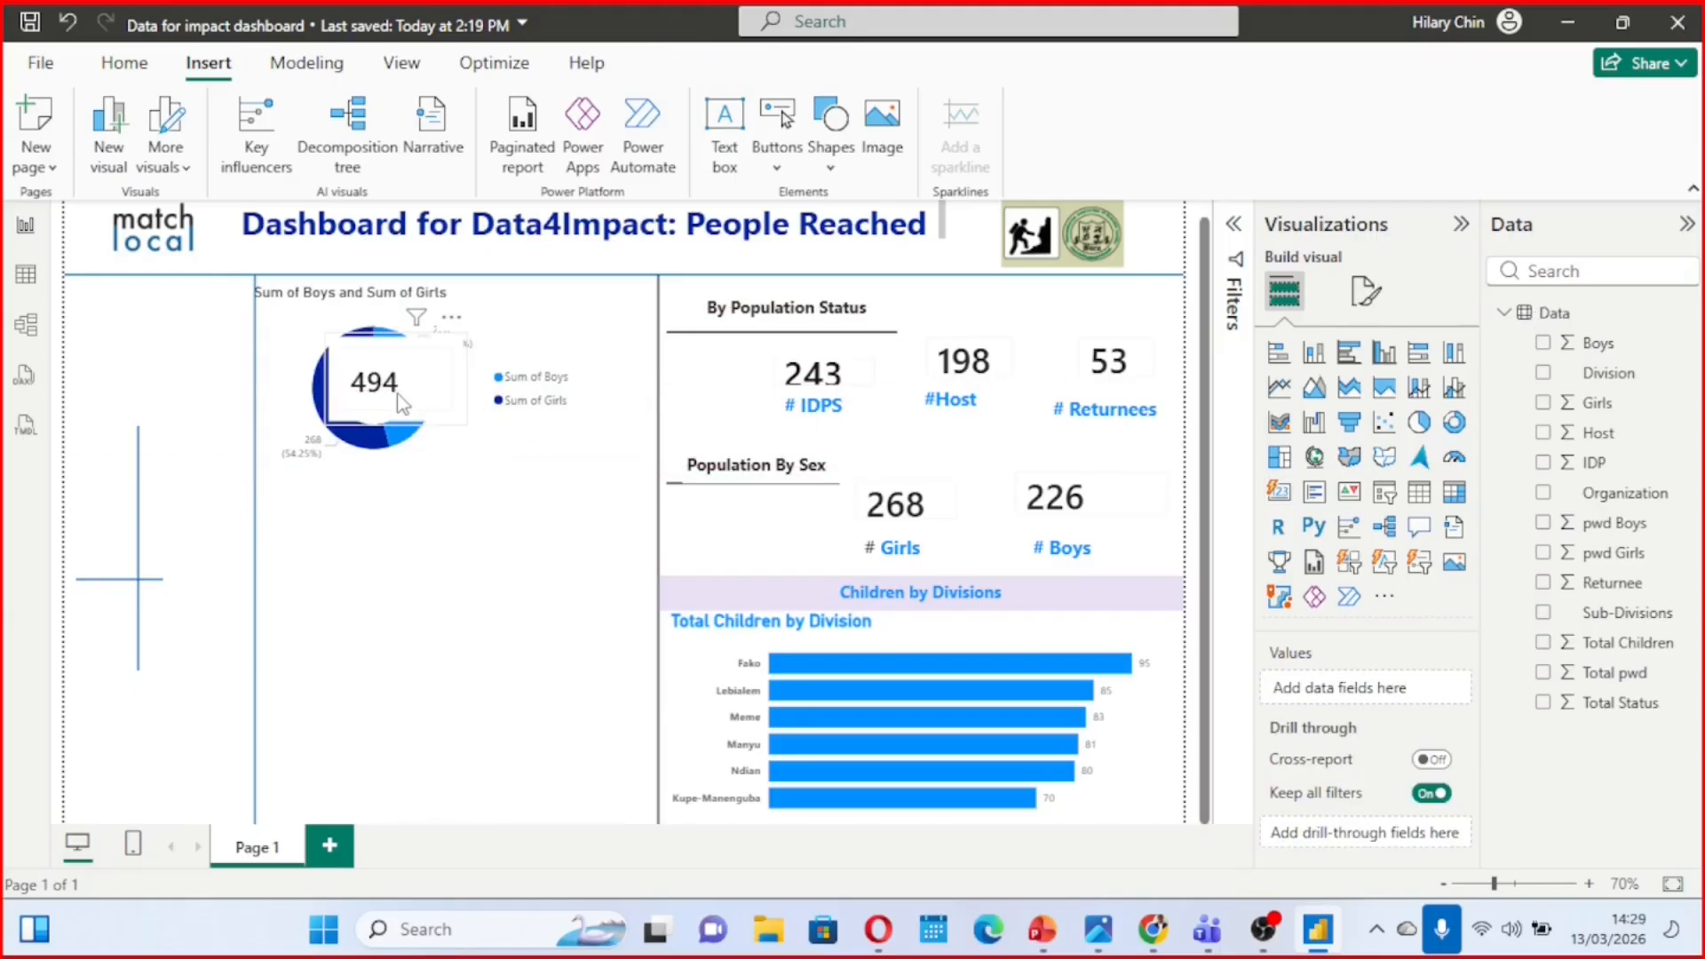
left_click(401, 404)
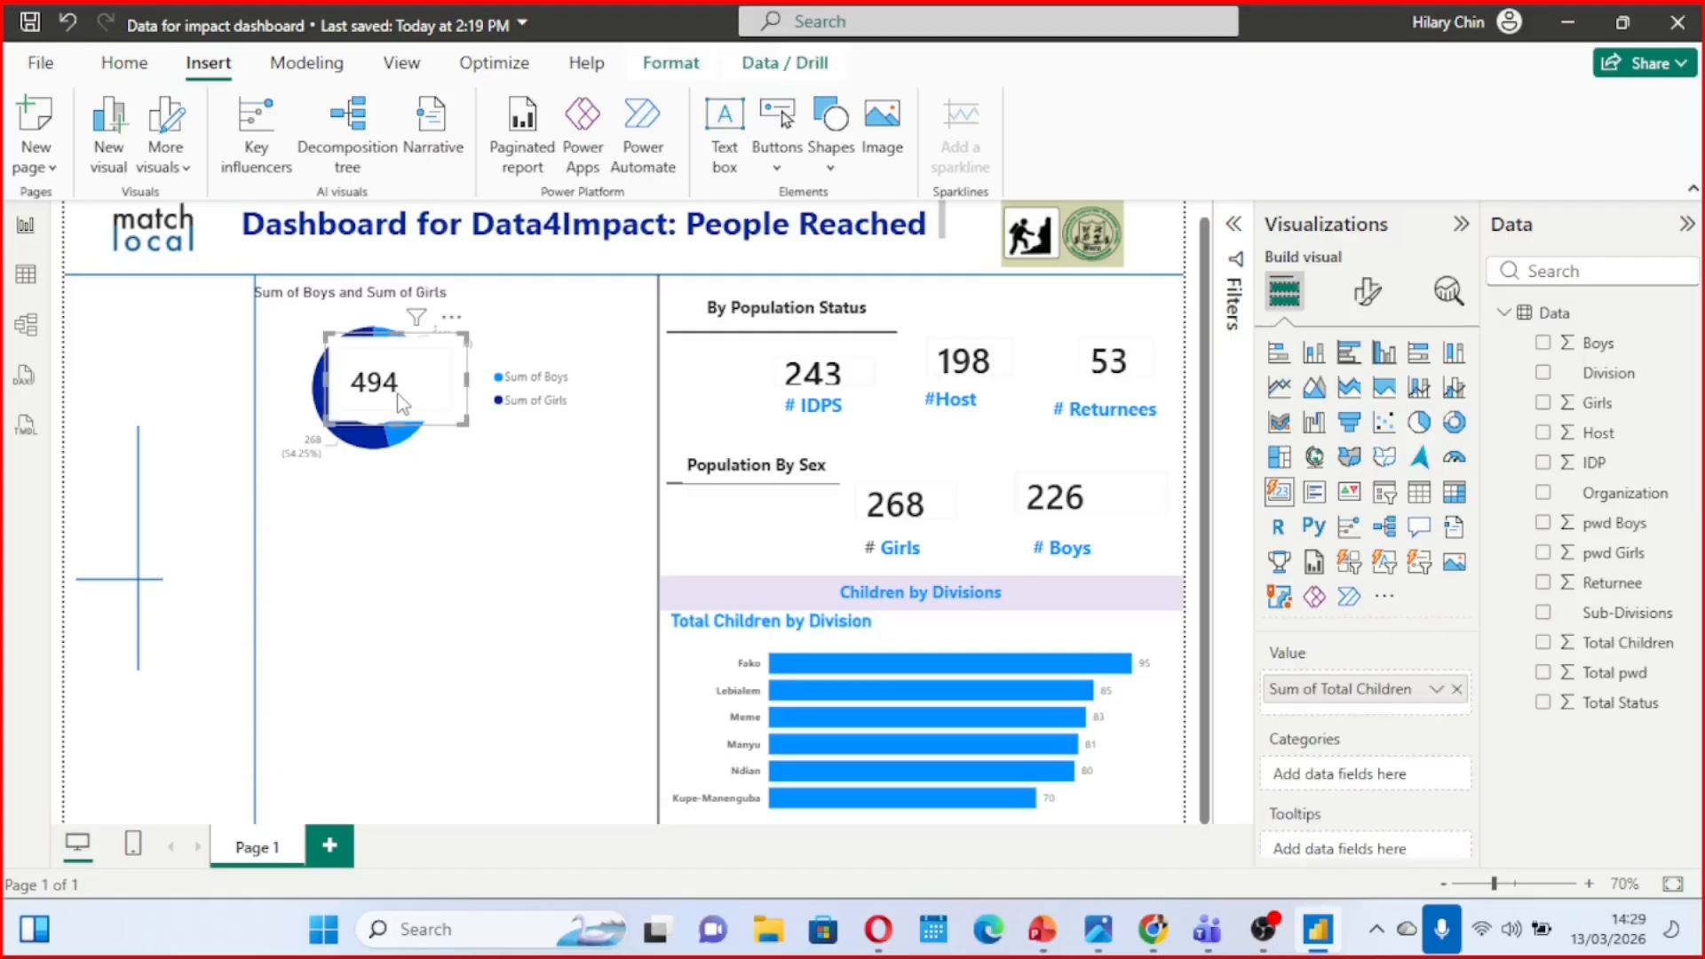
left_click(1372, 293)
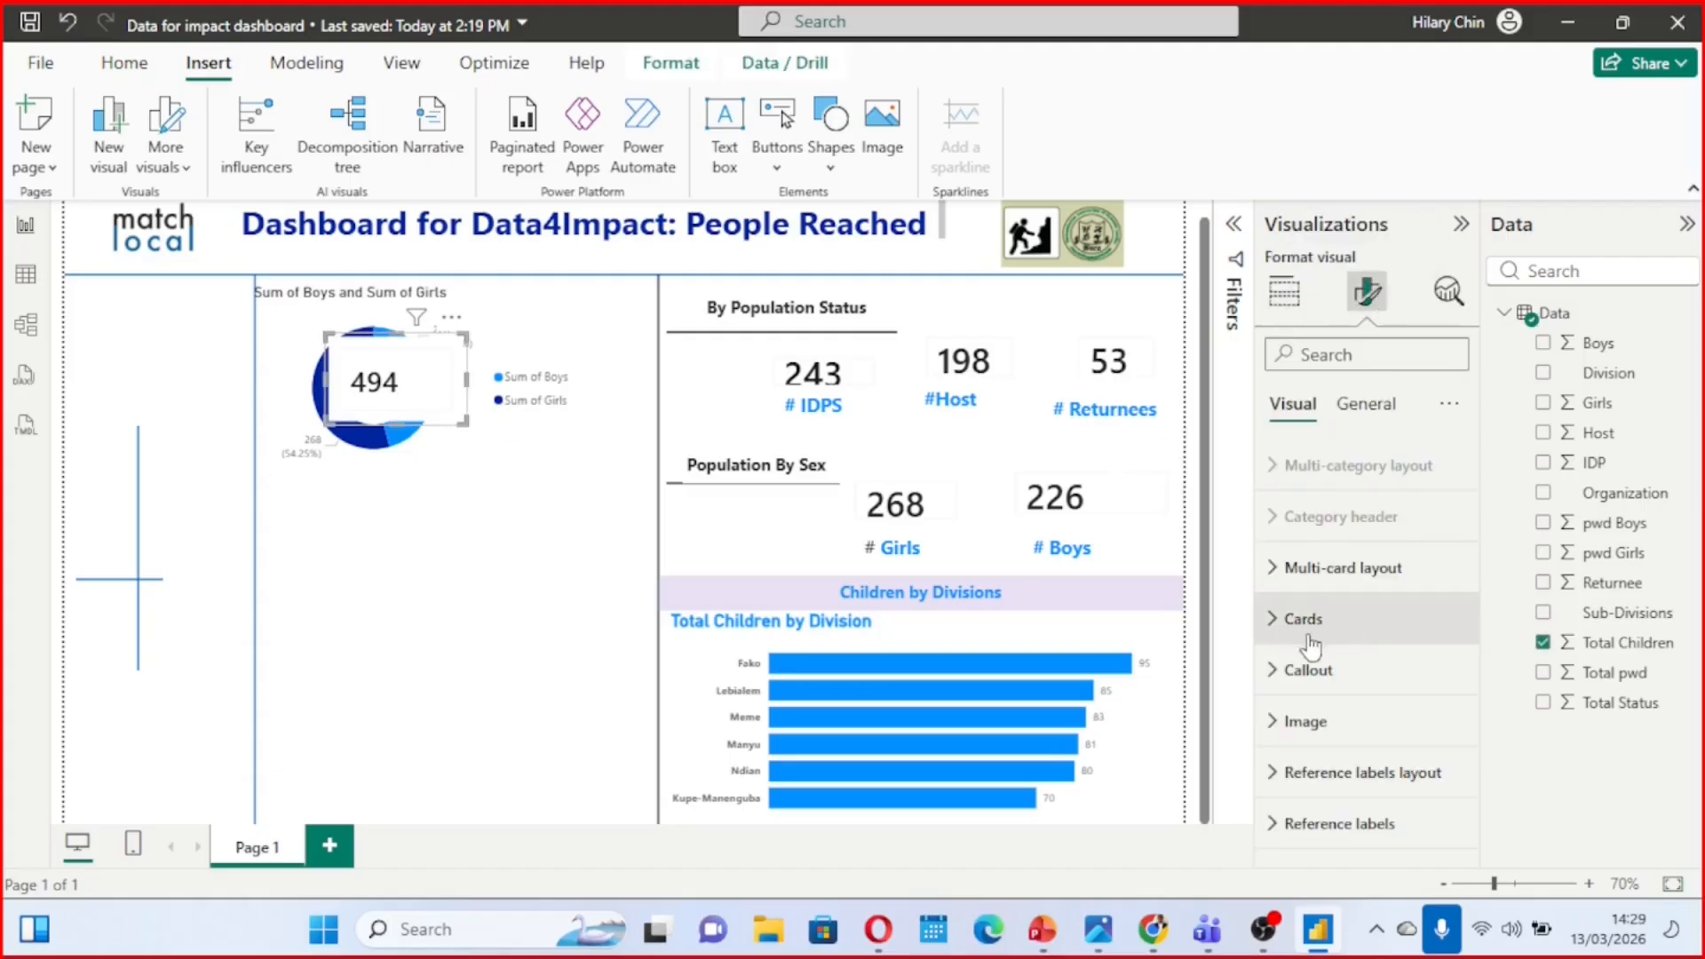
left_click(1365, 404)
left_click(1283, 572)
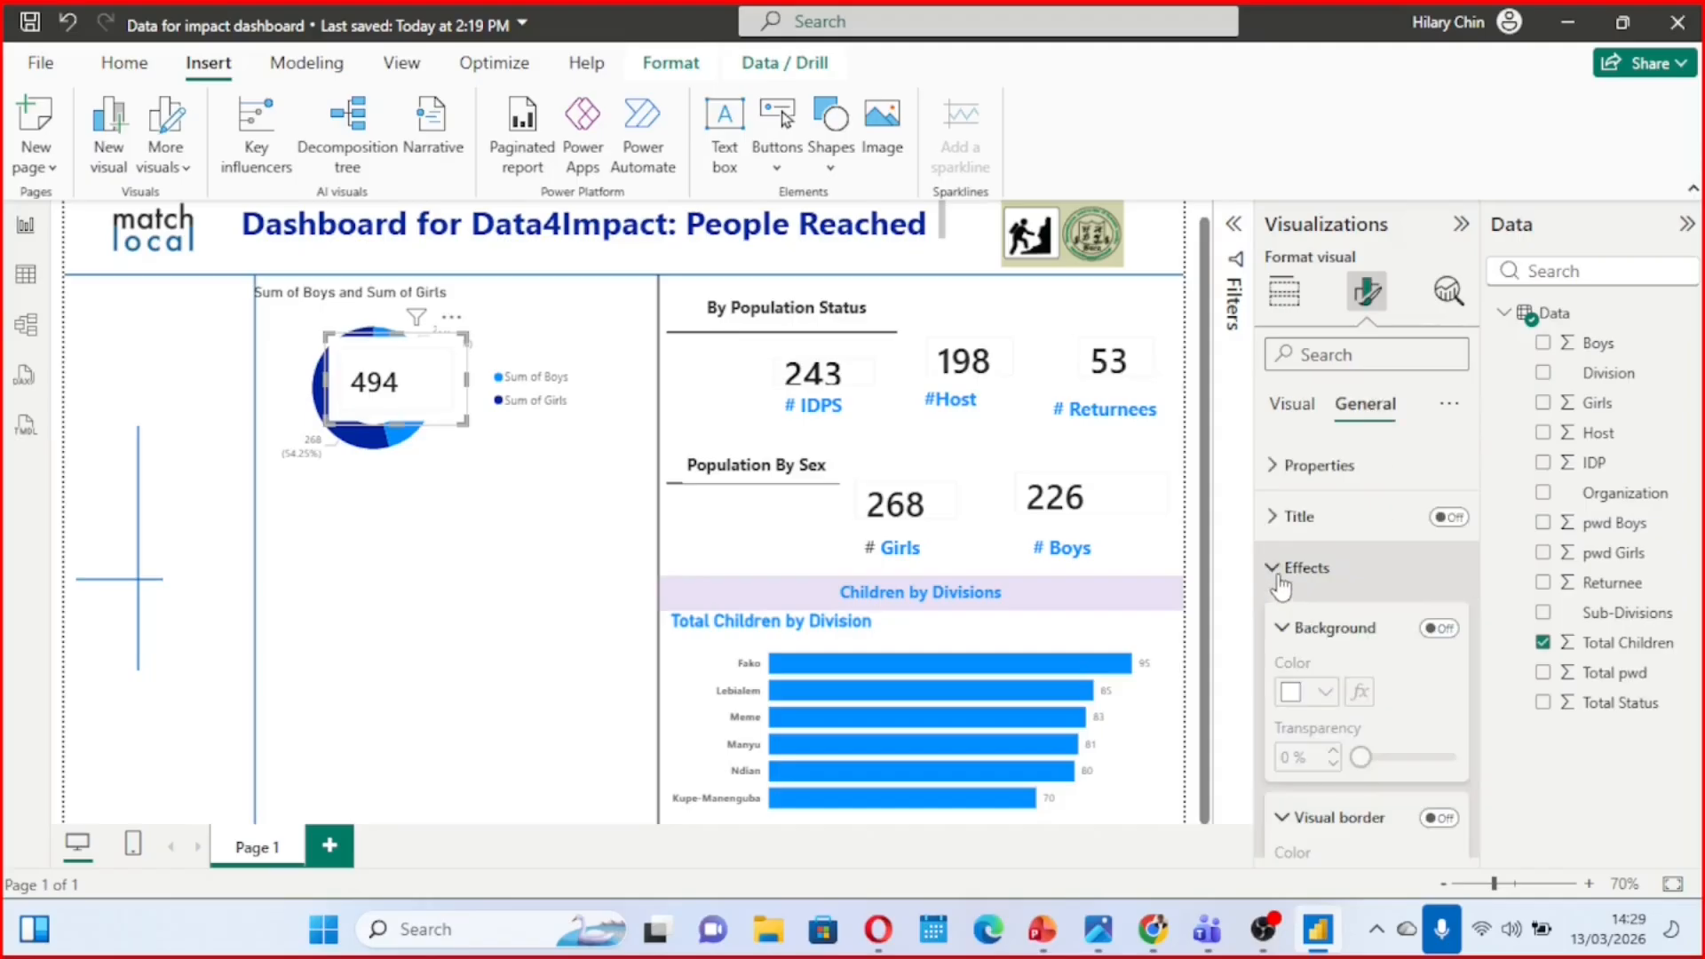
left_click(1438, 629)
left_click(1438, 630)
scroll(1374, 624, "down", 5)
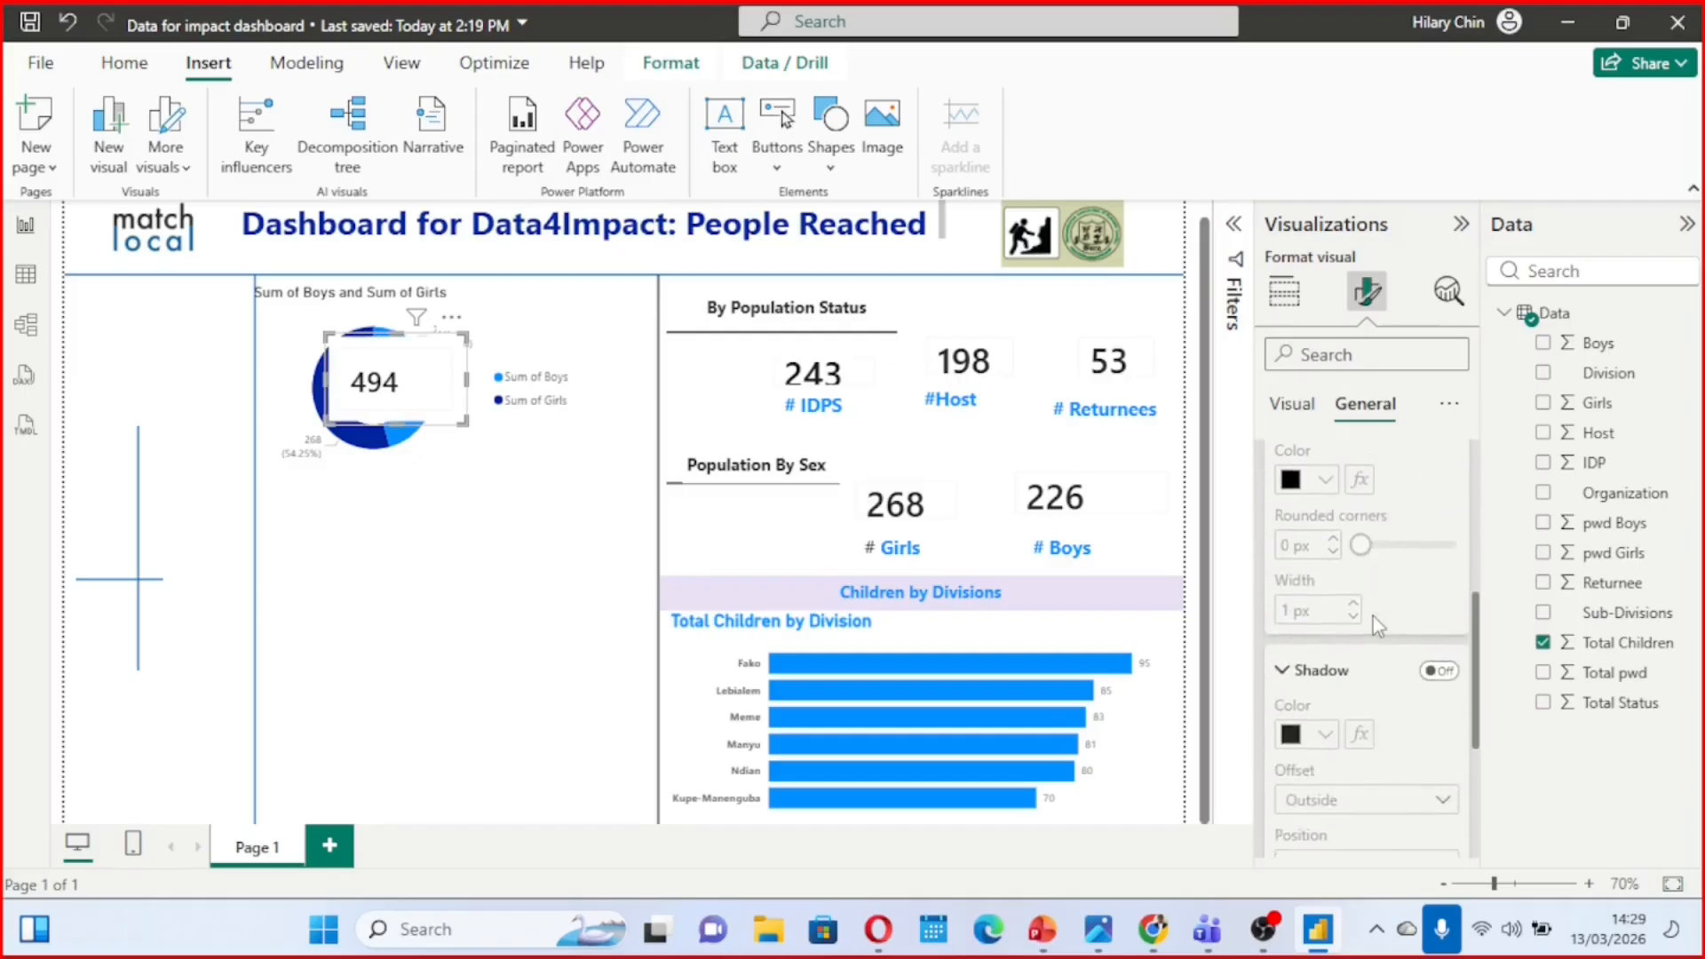
scroll(1375, 624, "up", 3)
scroll(1373, 617, "up", 2)
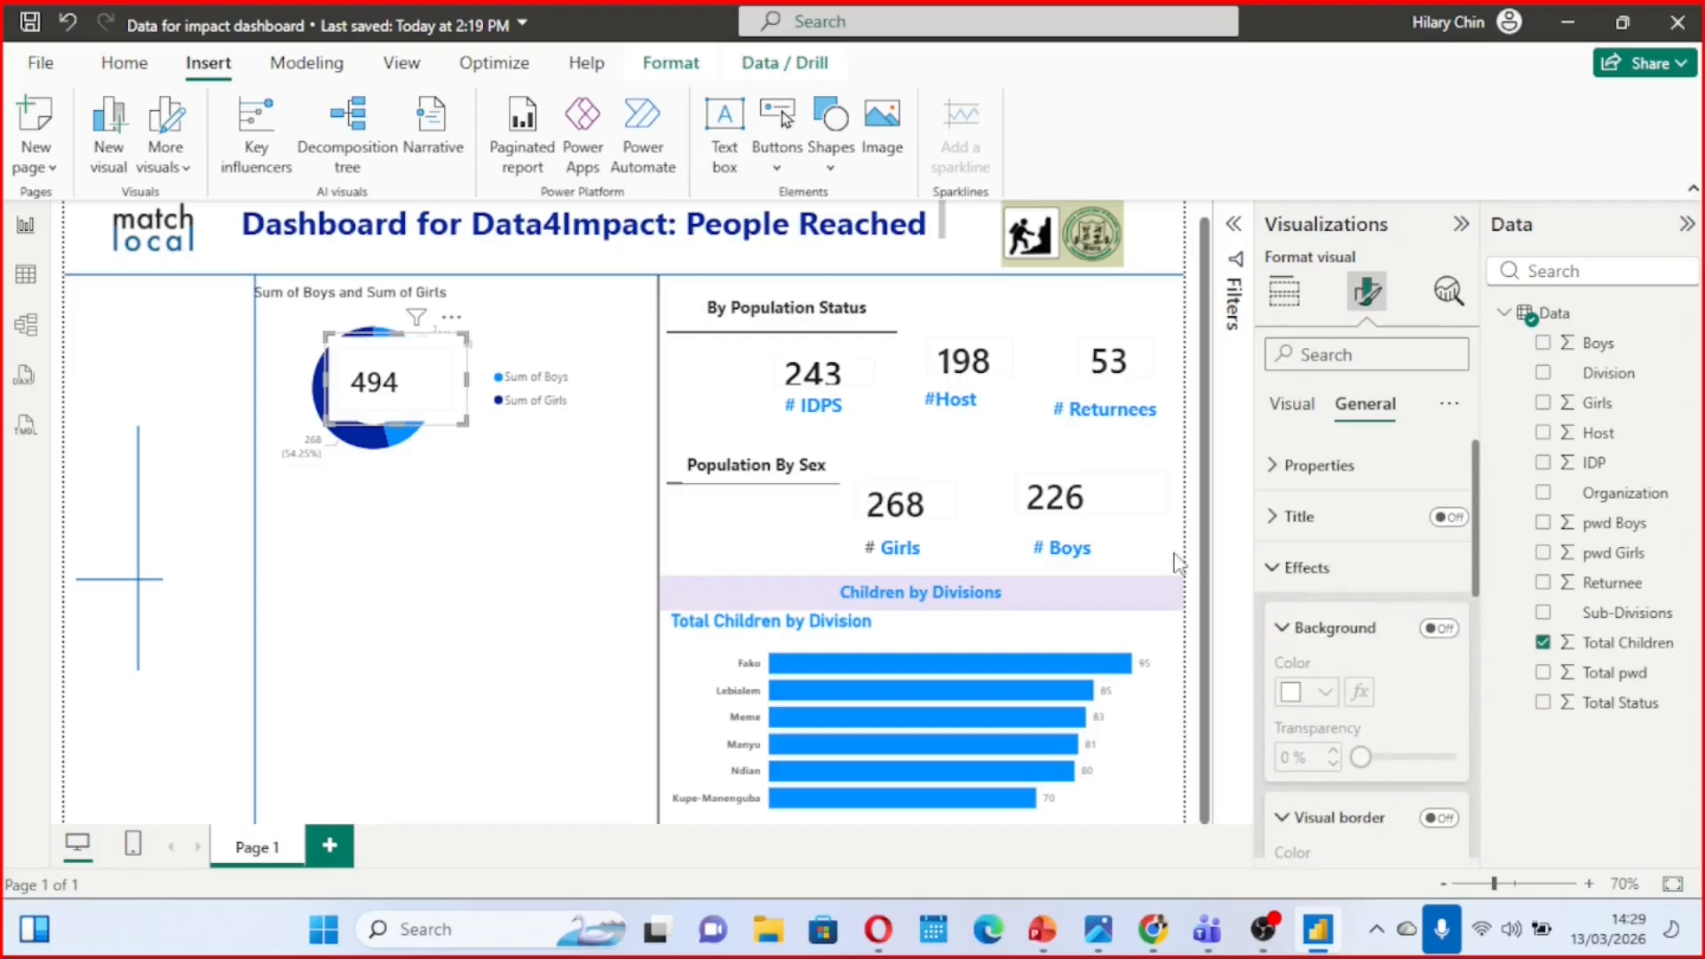
Move the Total Children card off the donut chart, send it backward one level, and place it back over the donut's hole
left_click_drag(404, 384, 454, 550)
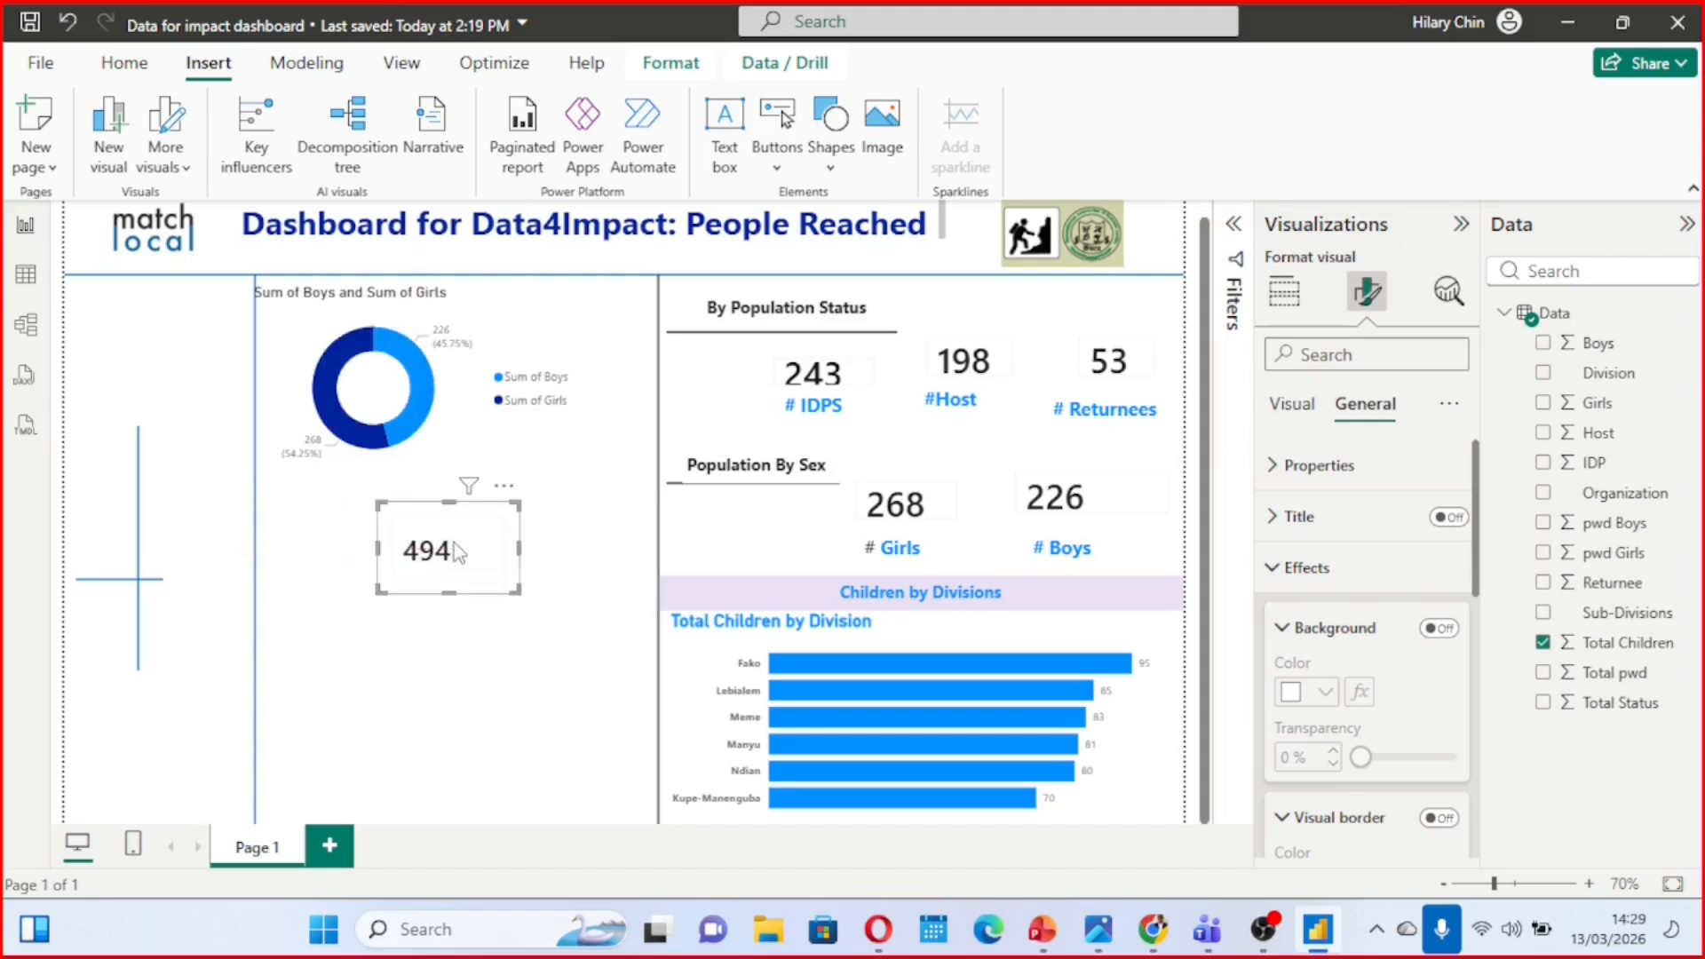
left_click(1289, 294)
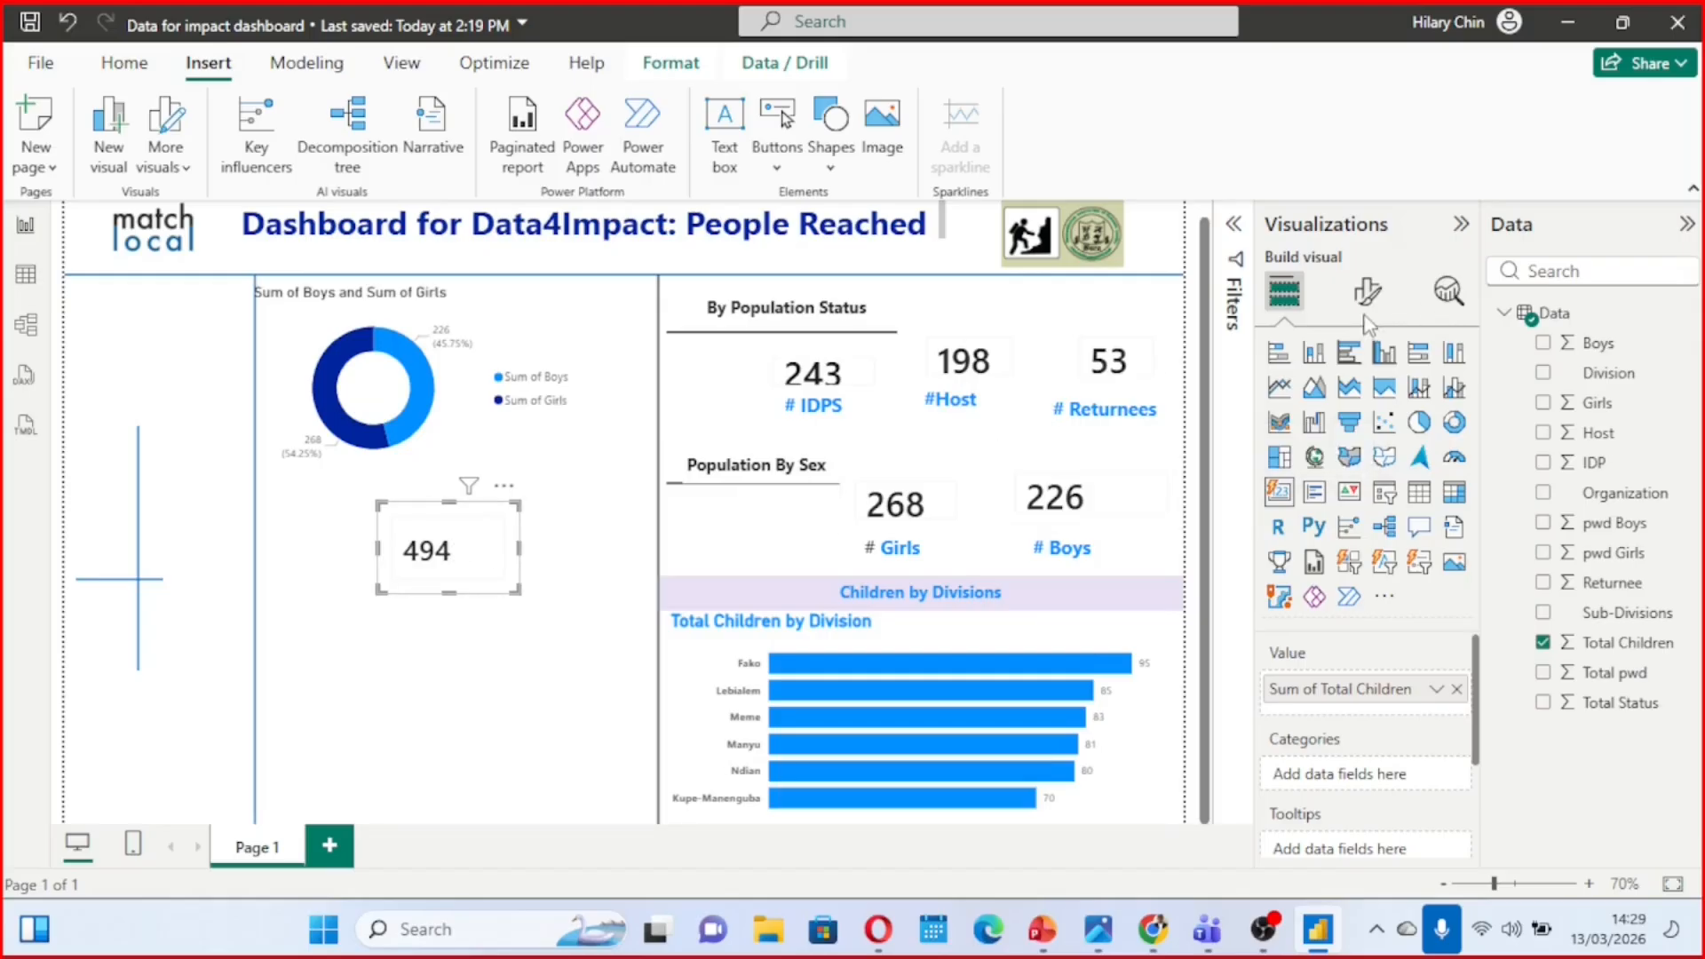
left_click(1368, 293)
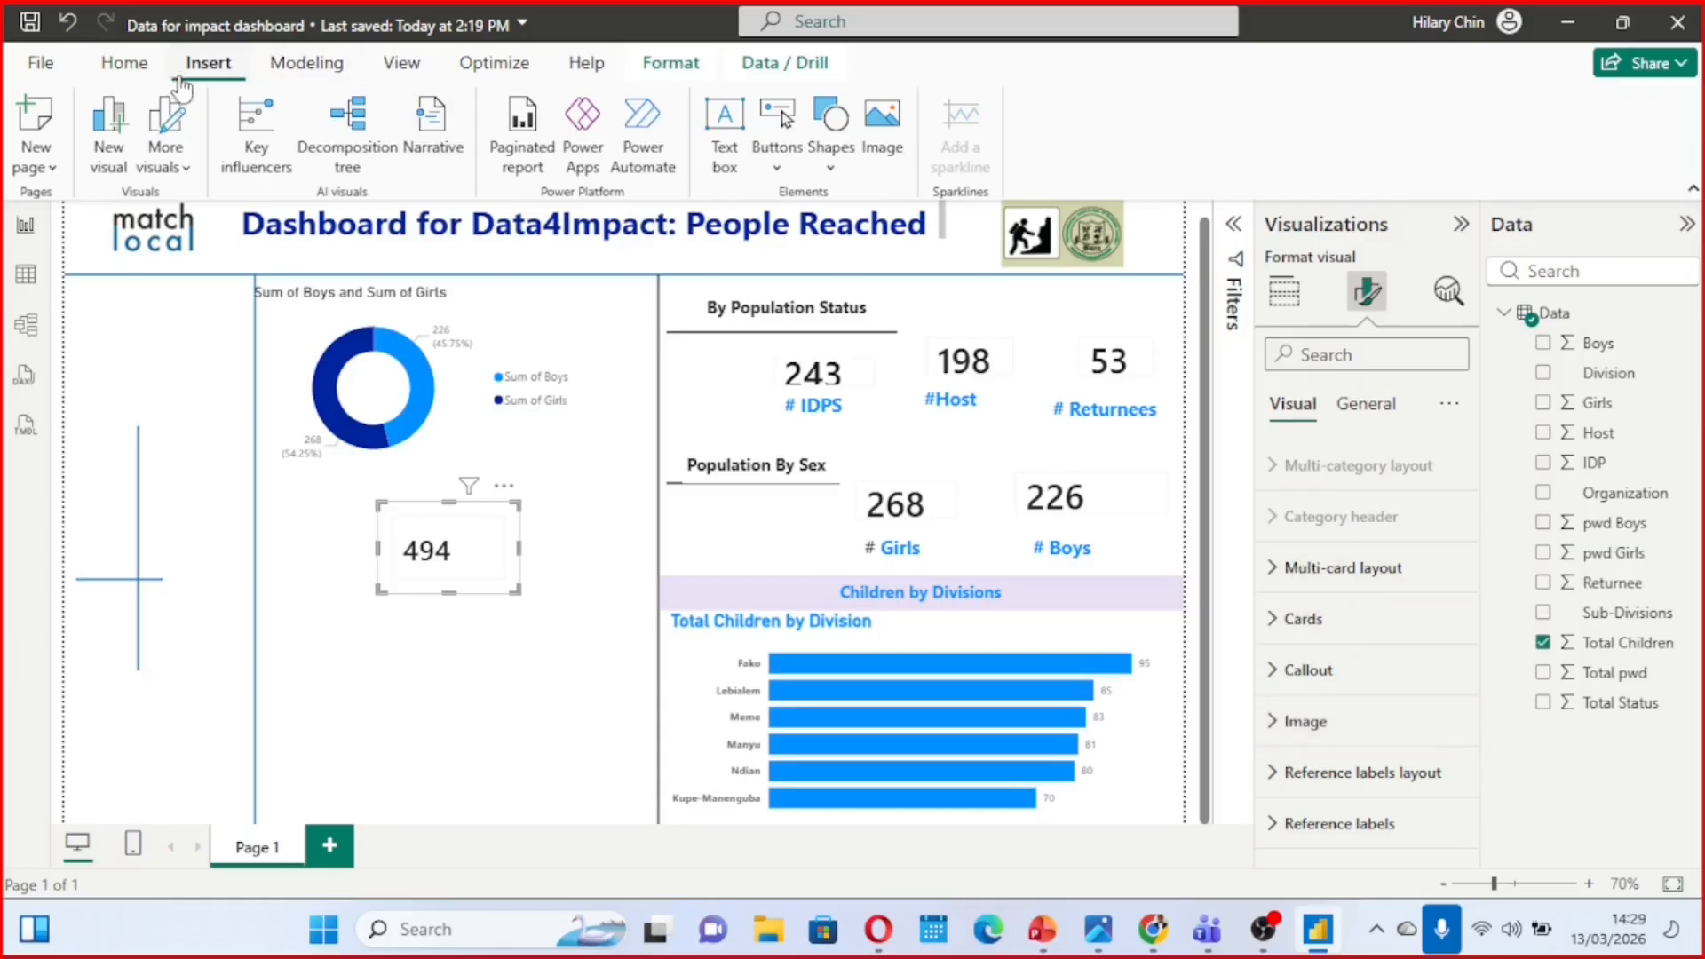
left_click(670, 63)
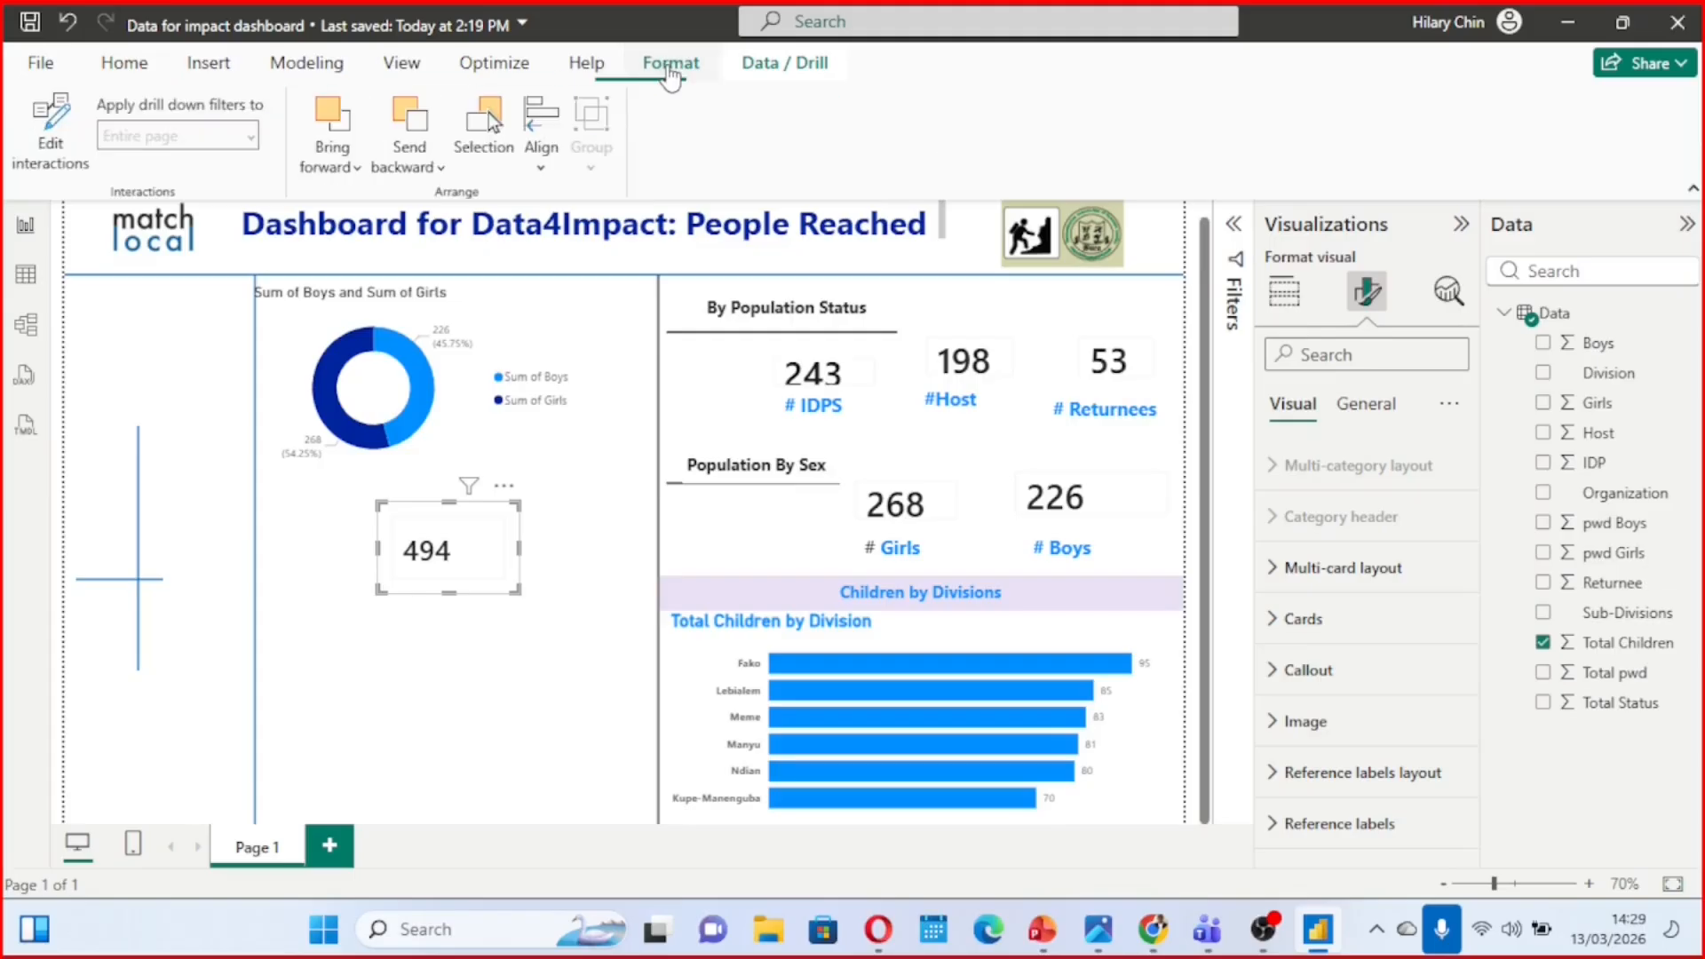
left_click(437, 169)
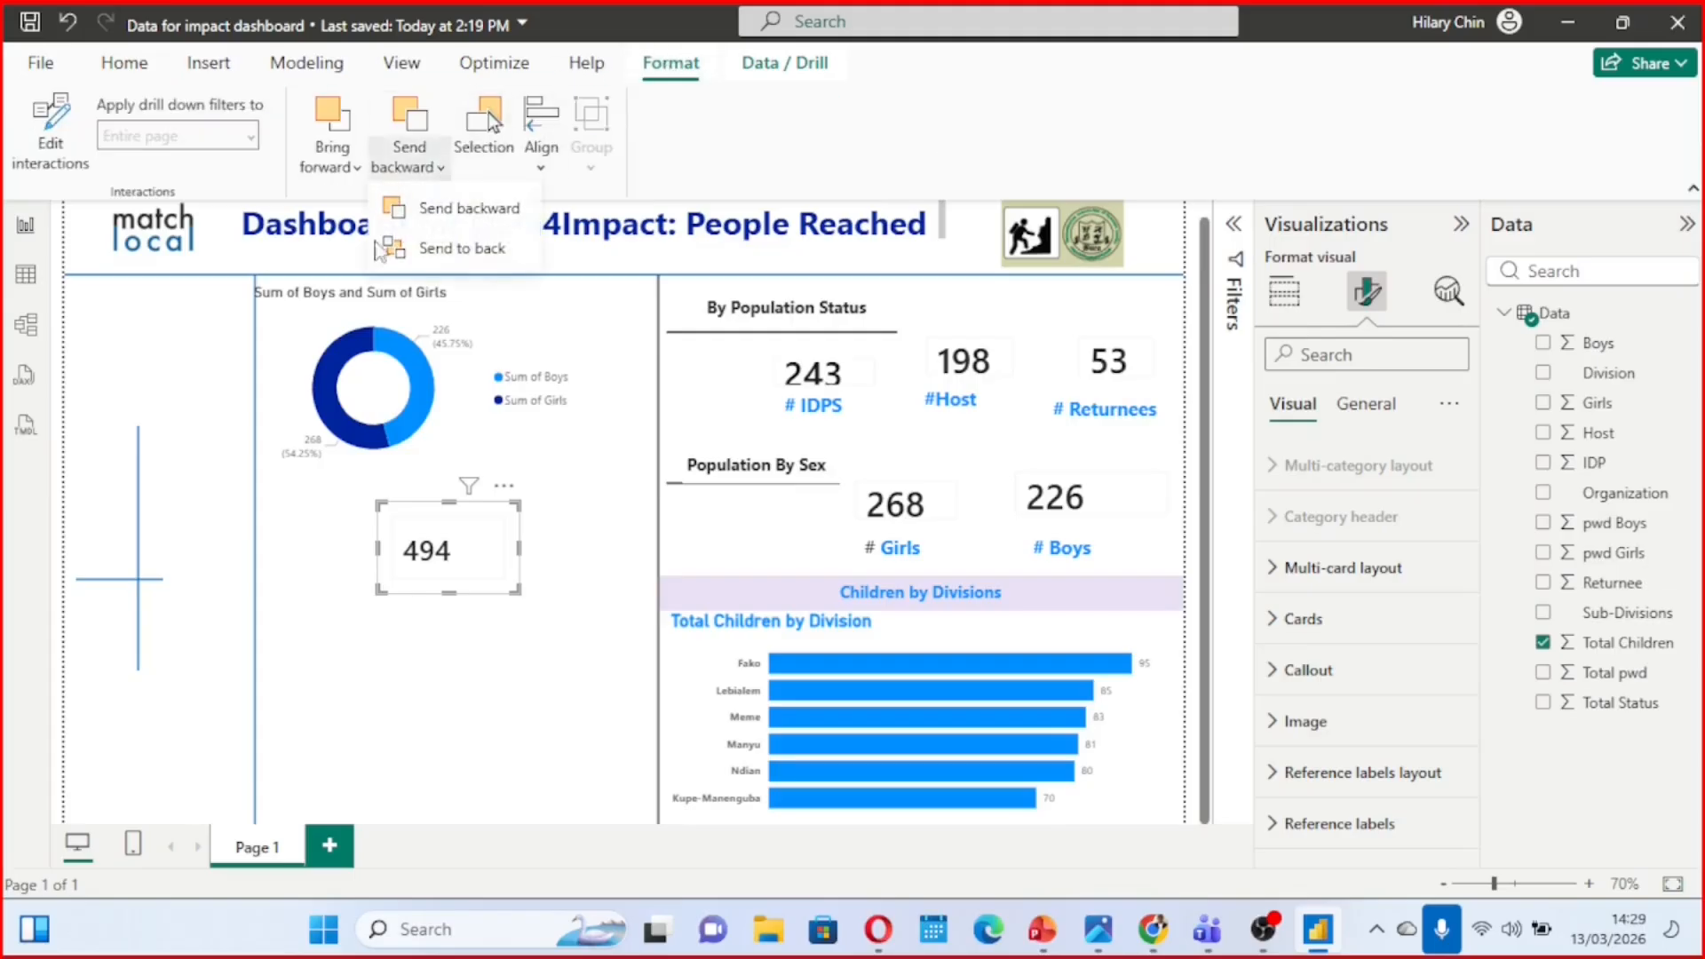
left_click(455, 209)
left_click_drag(492, 531, 427, 374)
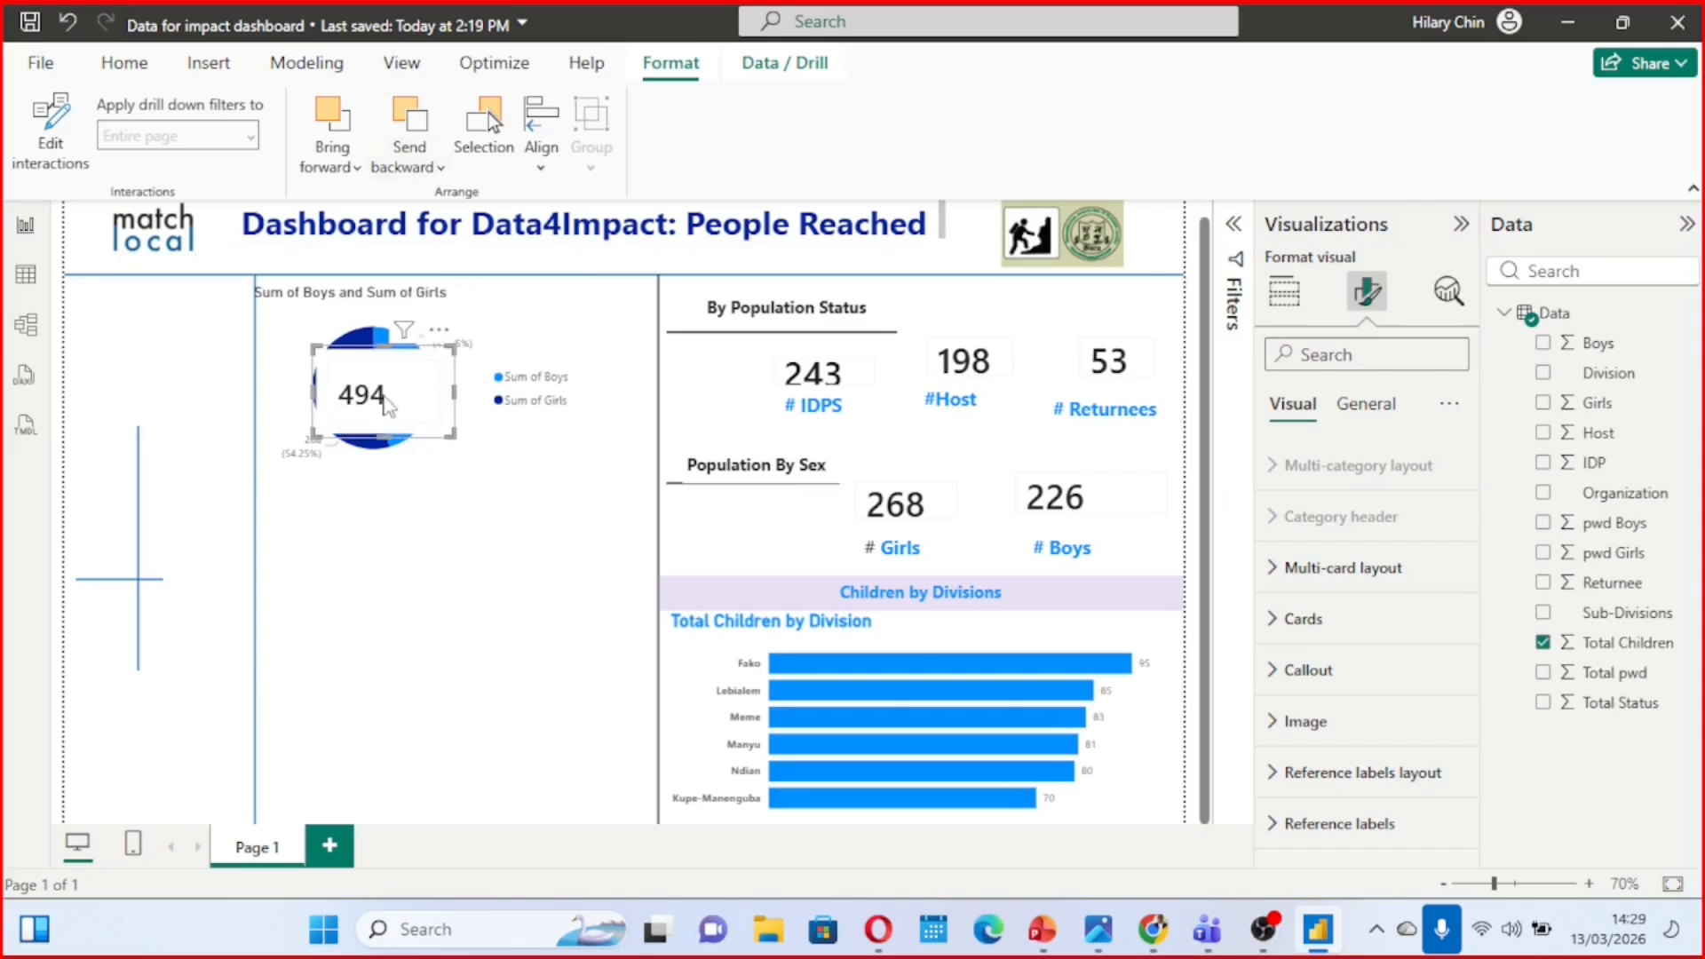
left_click(511, 599)
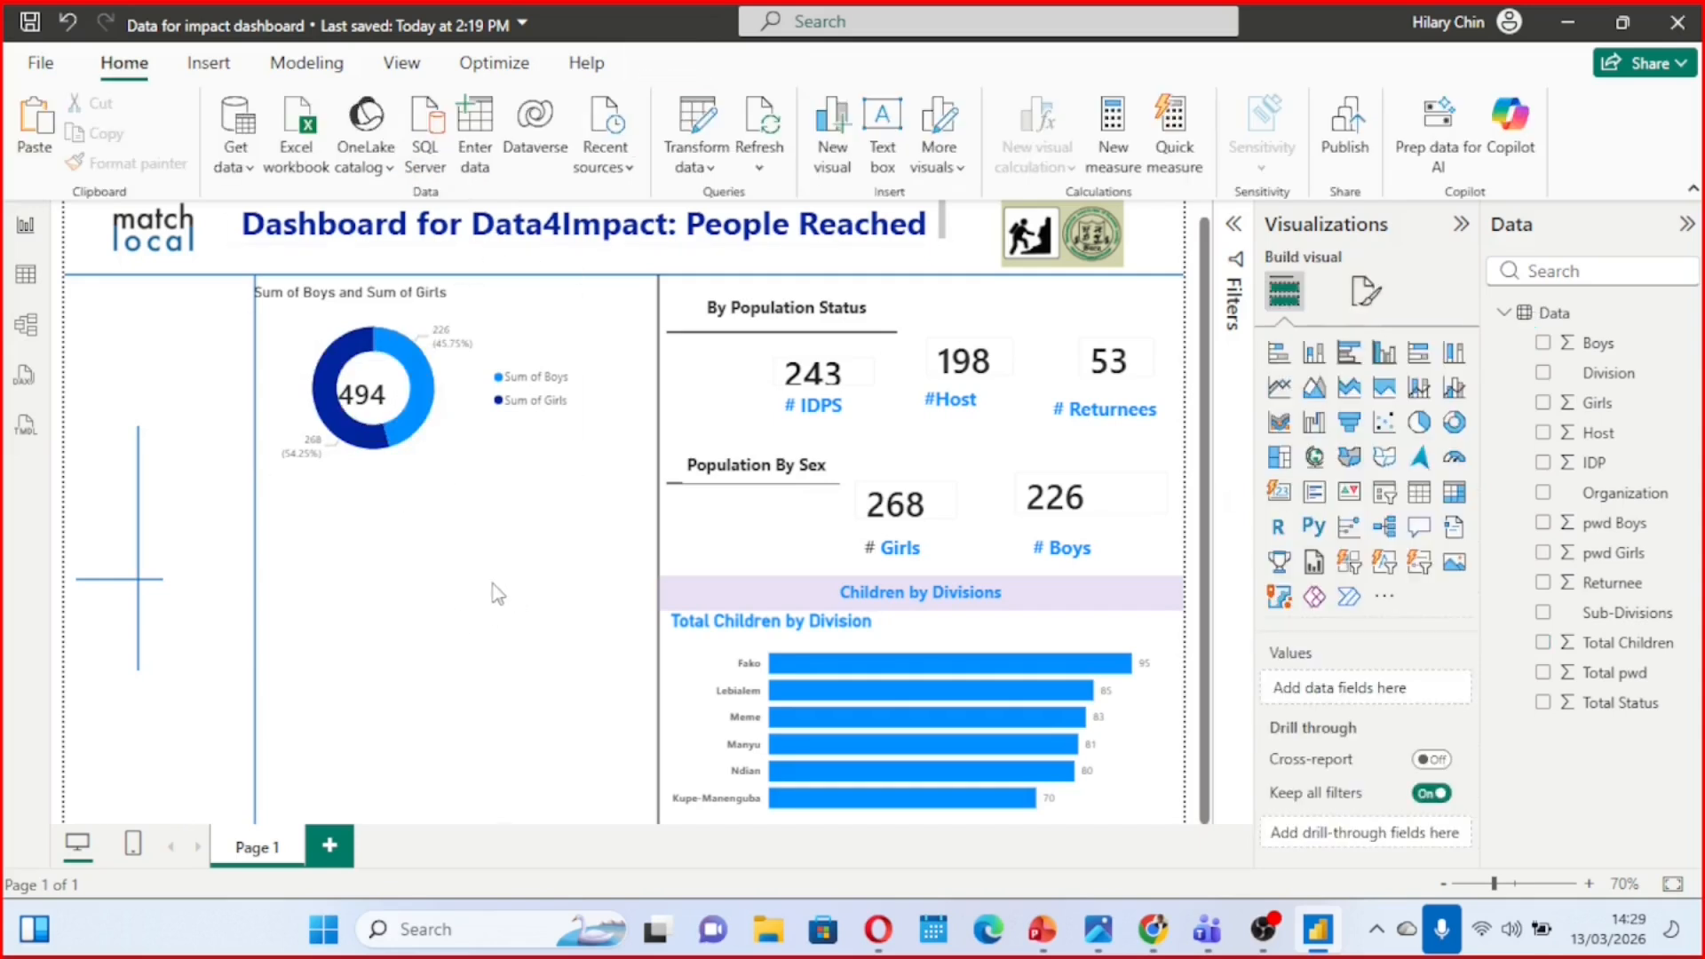
Shift the donut chart so its hole surrounds the Total Children card, and narrow it to start at the vertical divider line
left_click(477, 374)
left_click_drag(471, 377, 460, 381)
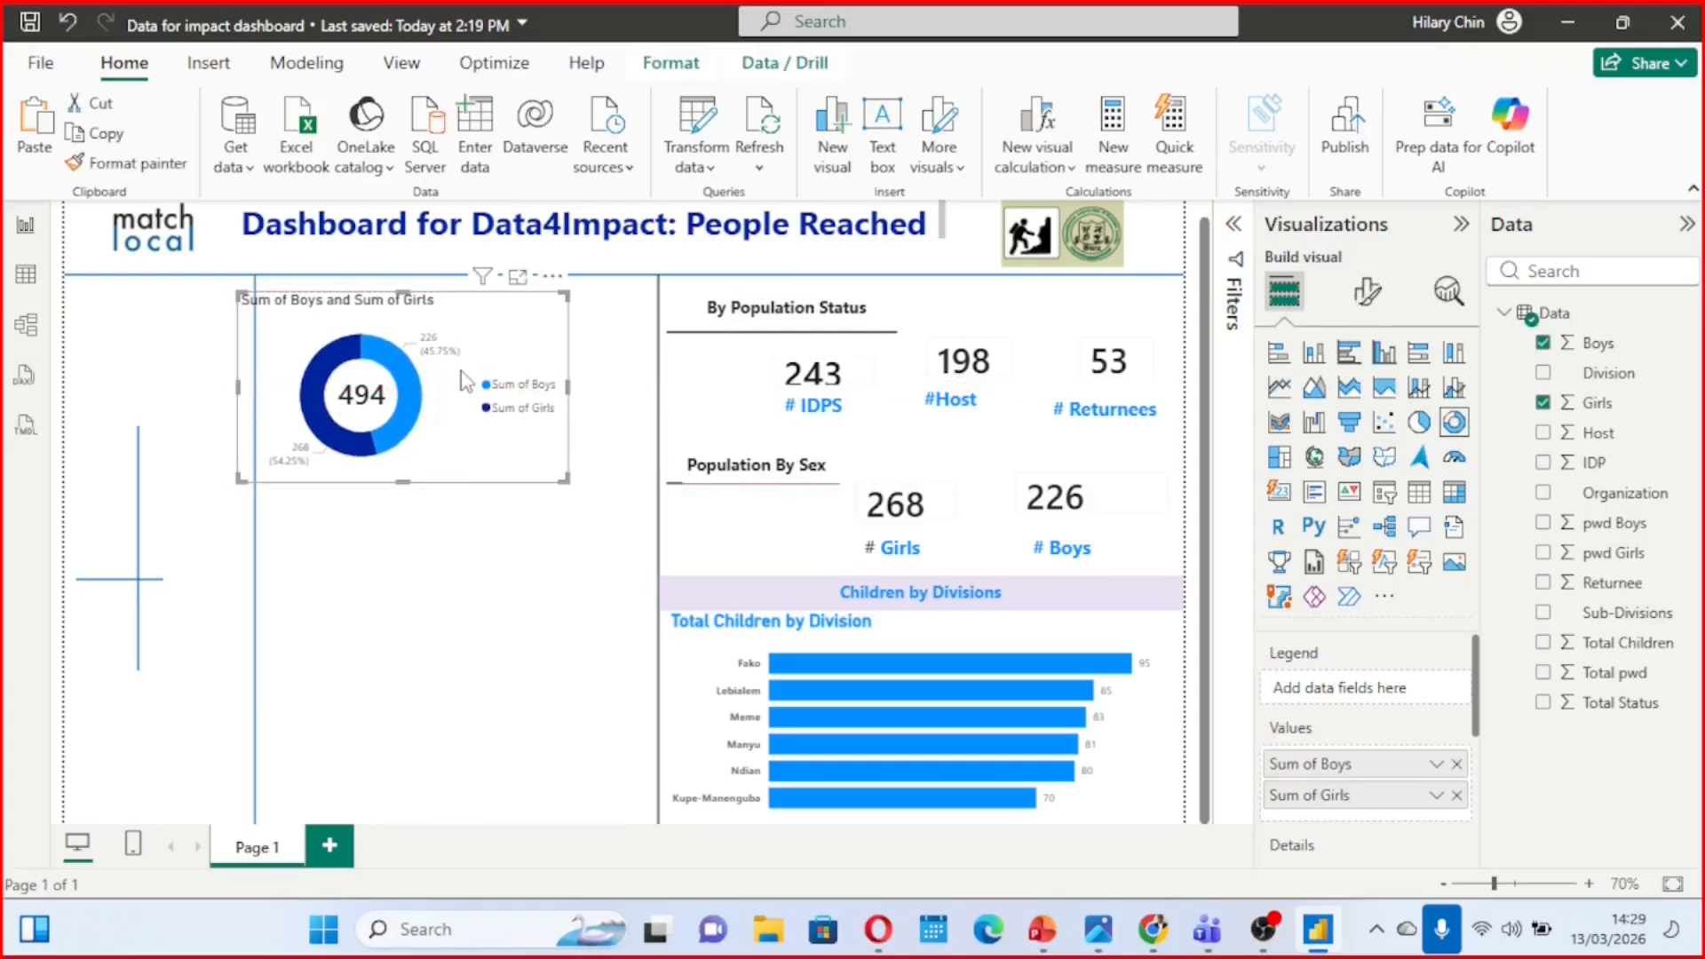
left_click_drag(239, 389, 255, 386)
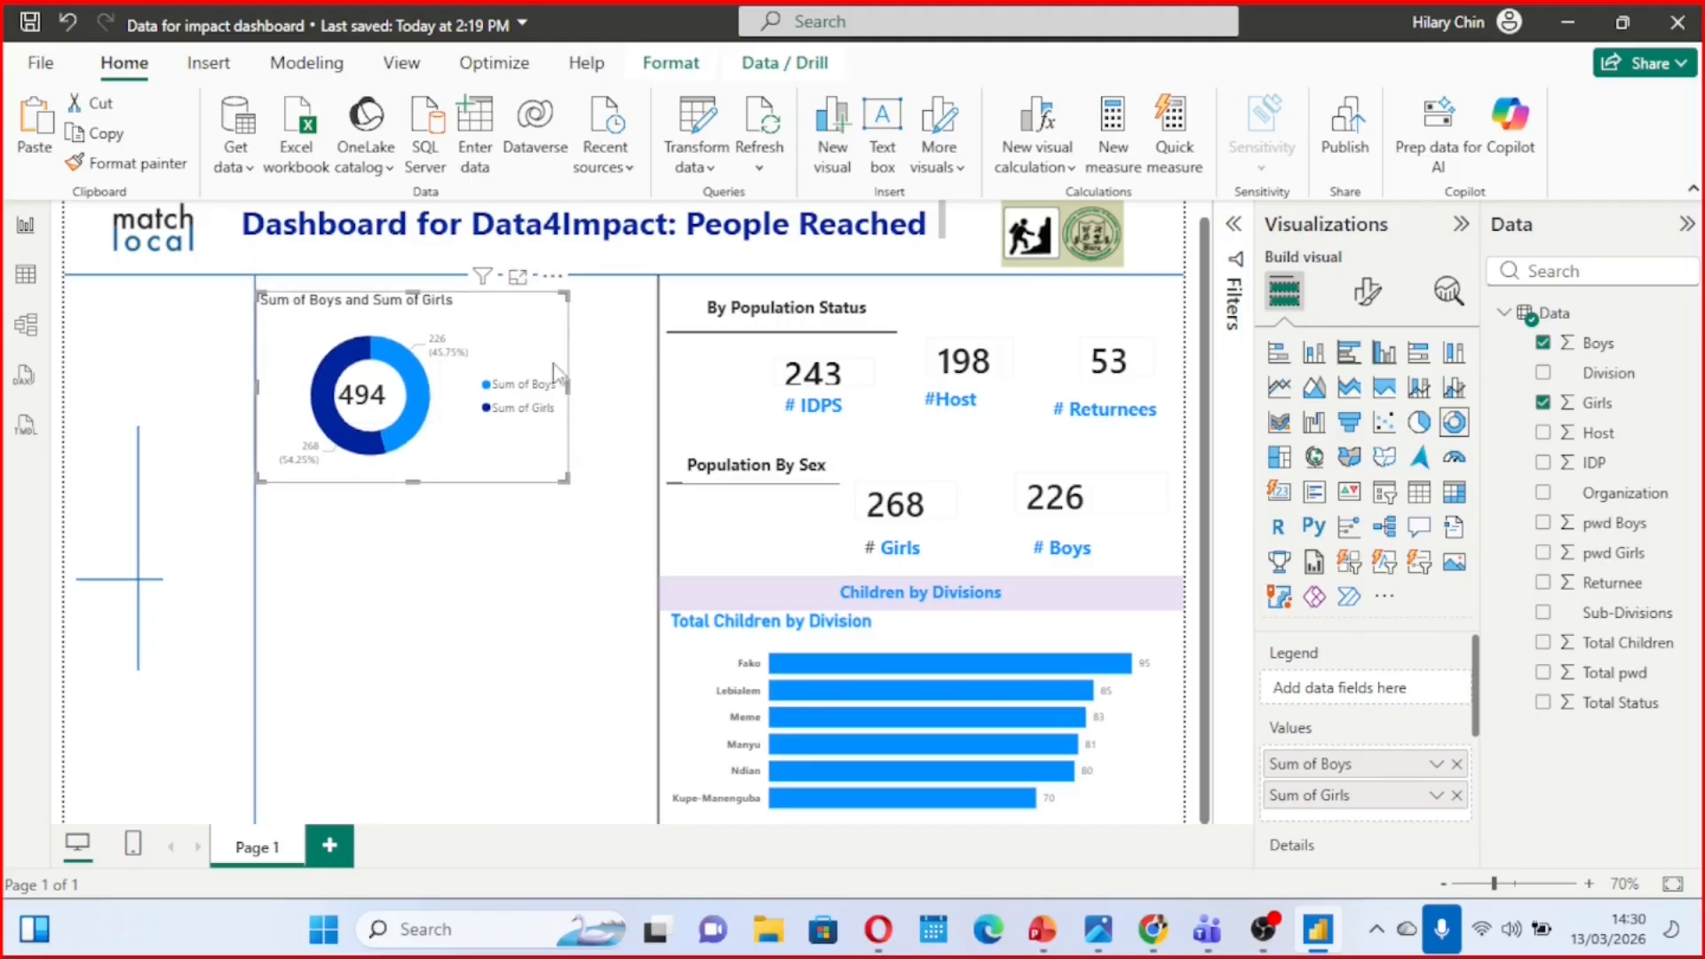
mouse_move(567, 384)
left_mouse_down()
mouse_move(593, 387)
mouse_move(563, 386)
left_mouse_up()
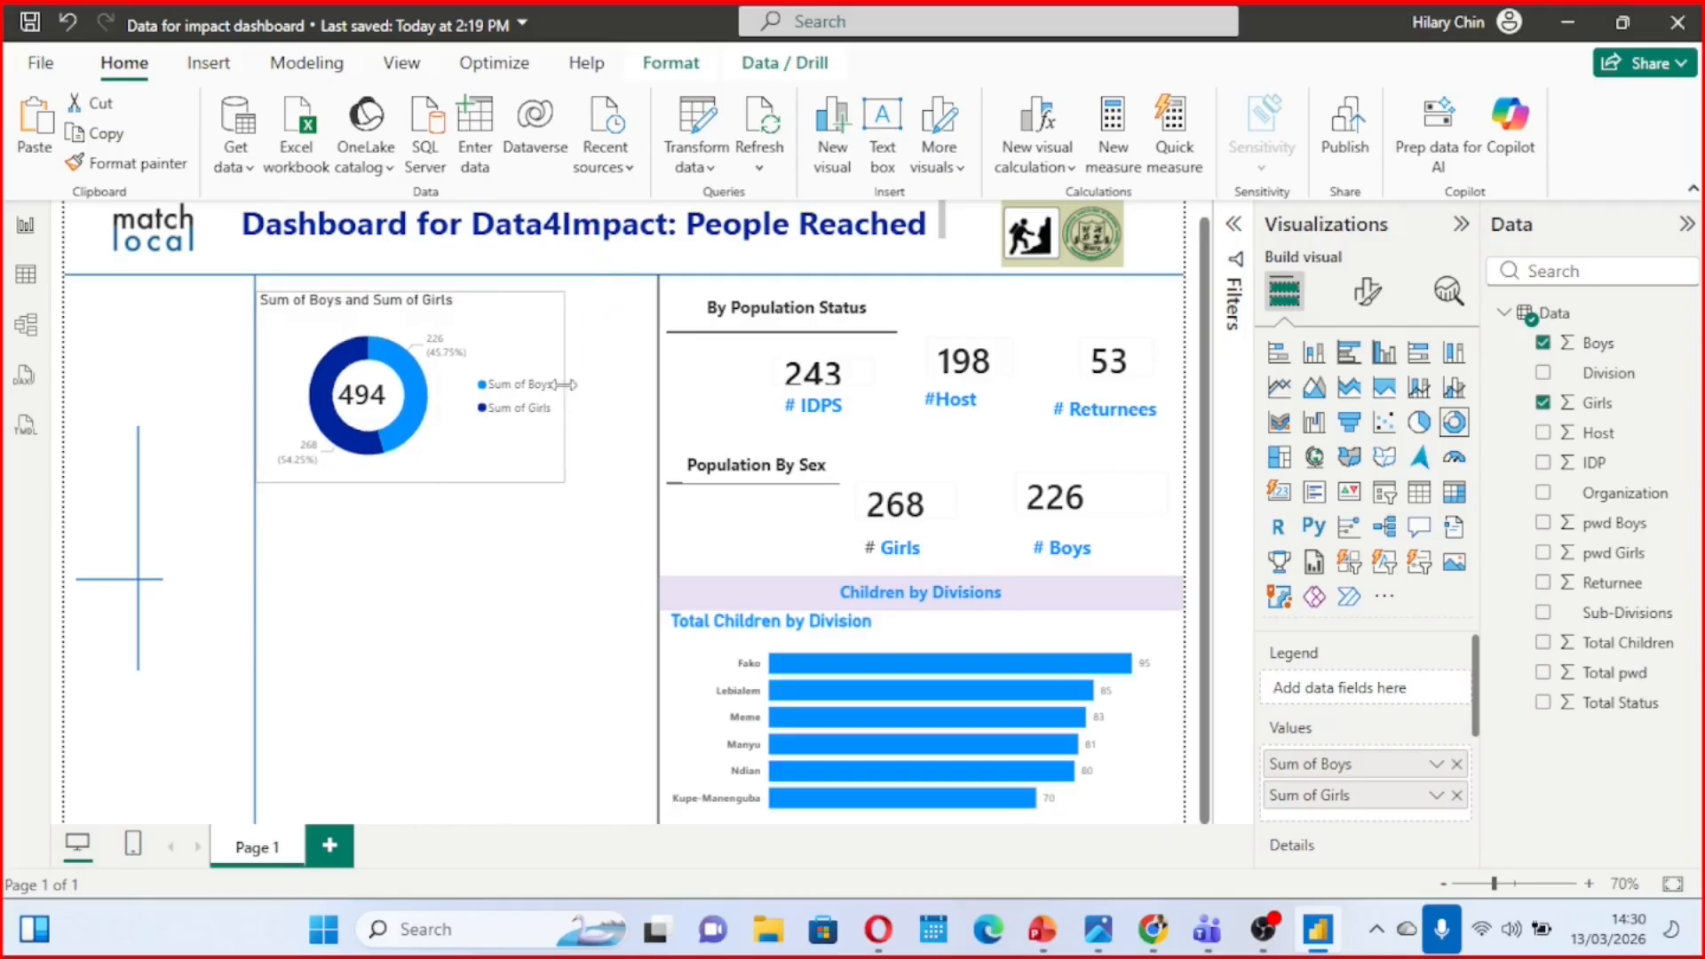
left_click(1364, 306)
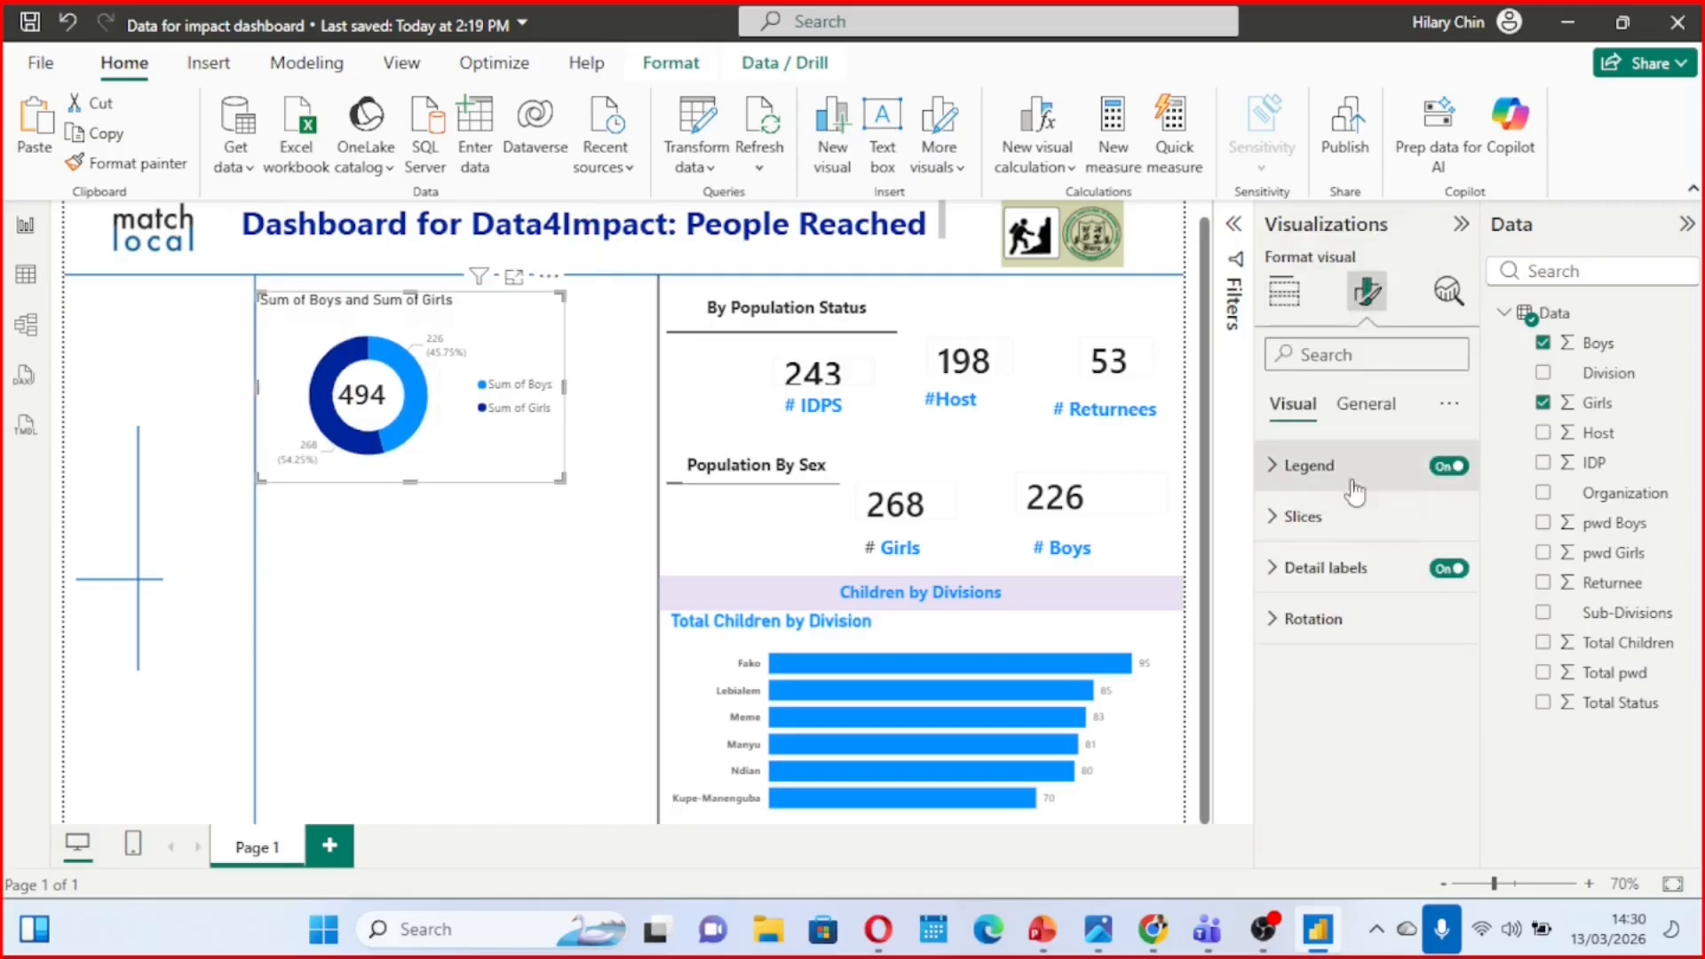
left_click(521, 604)
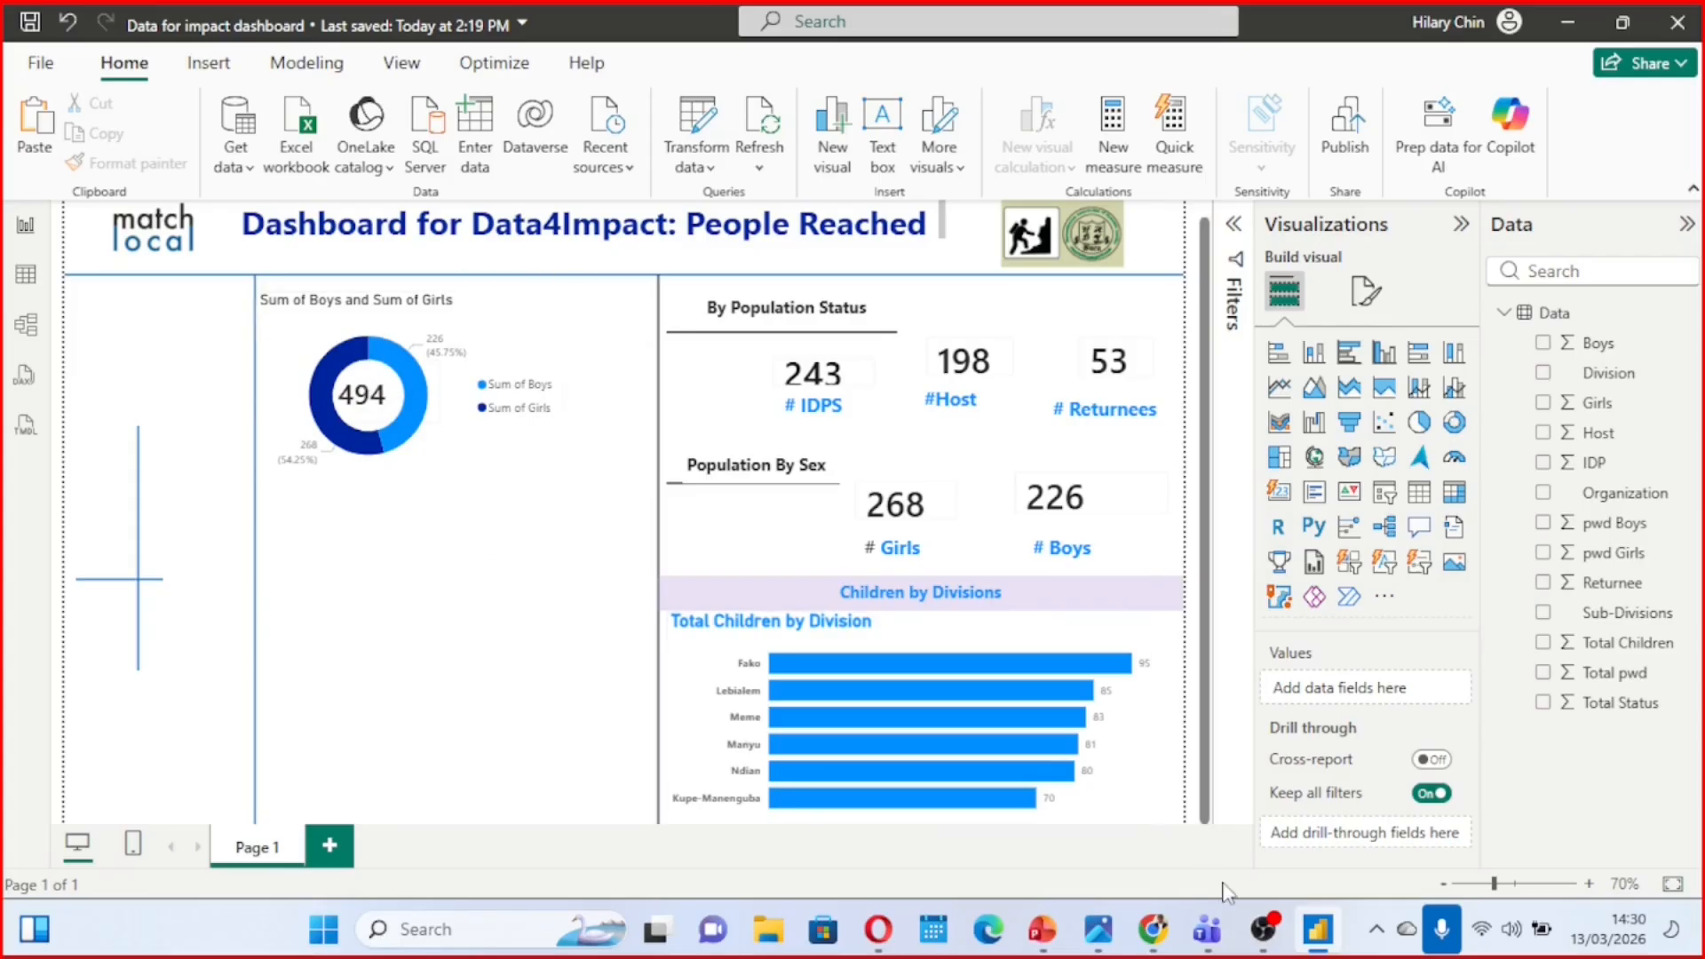
Change the donut chart's title text to "Boys and Girls"
mouse_move(1089, 939)
mouse_move(1062, 769)
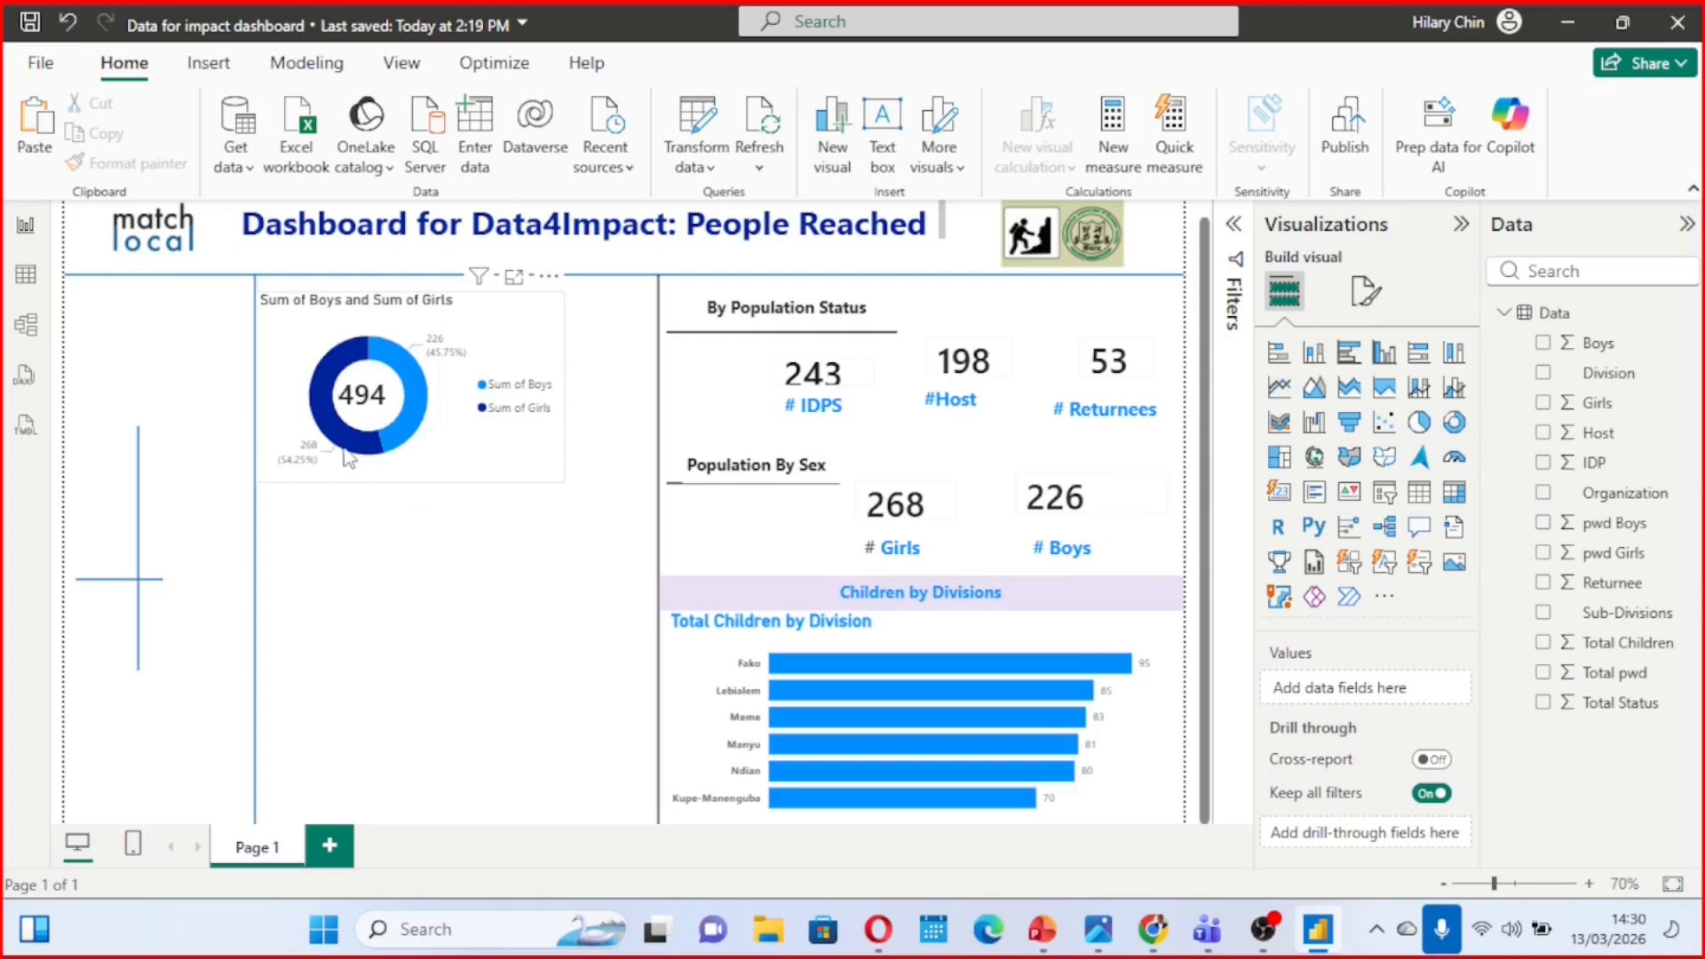
left_click(452, 332)
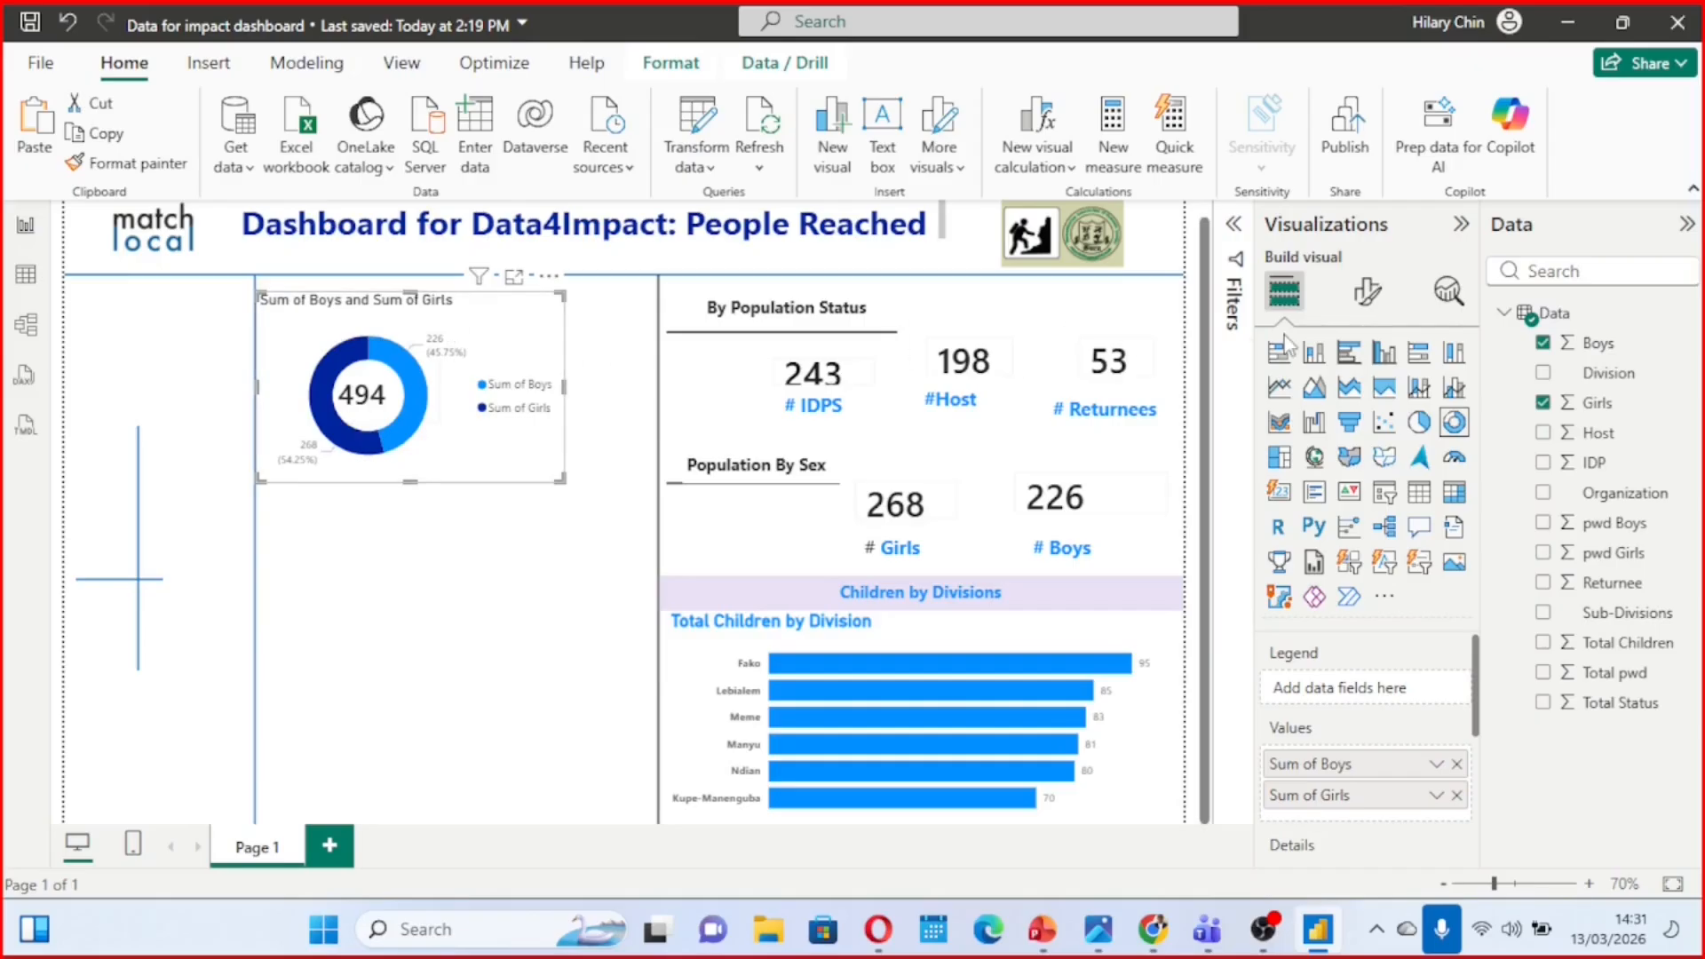
left_click(1368, 292)
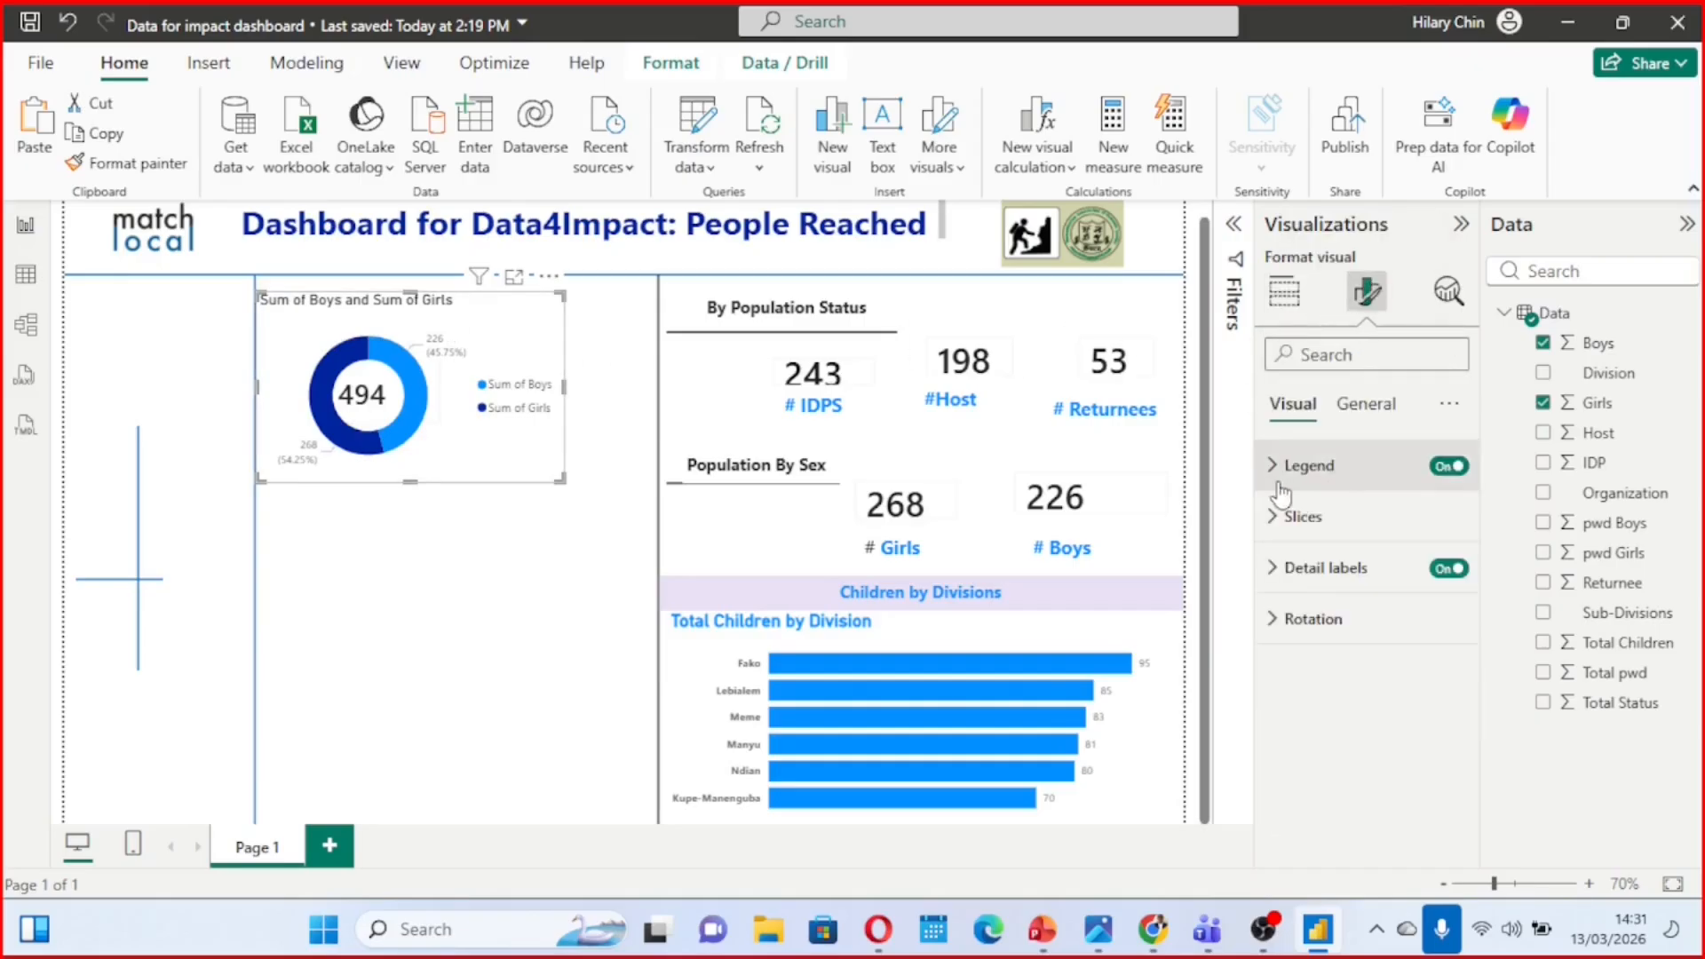
left_click(1359, 411)
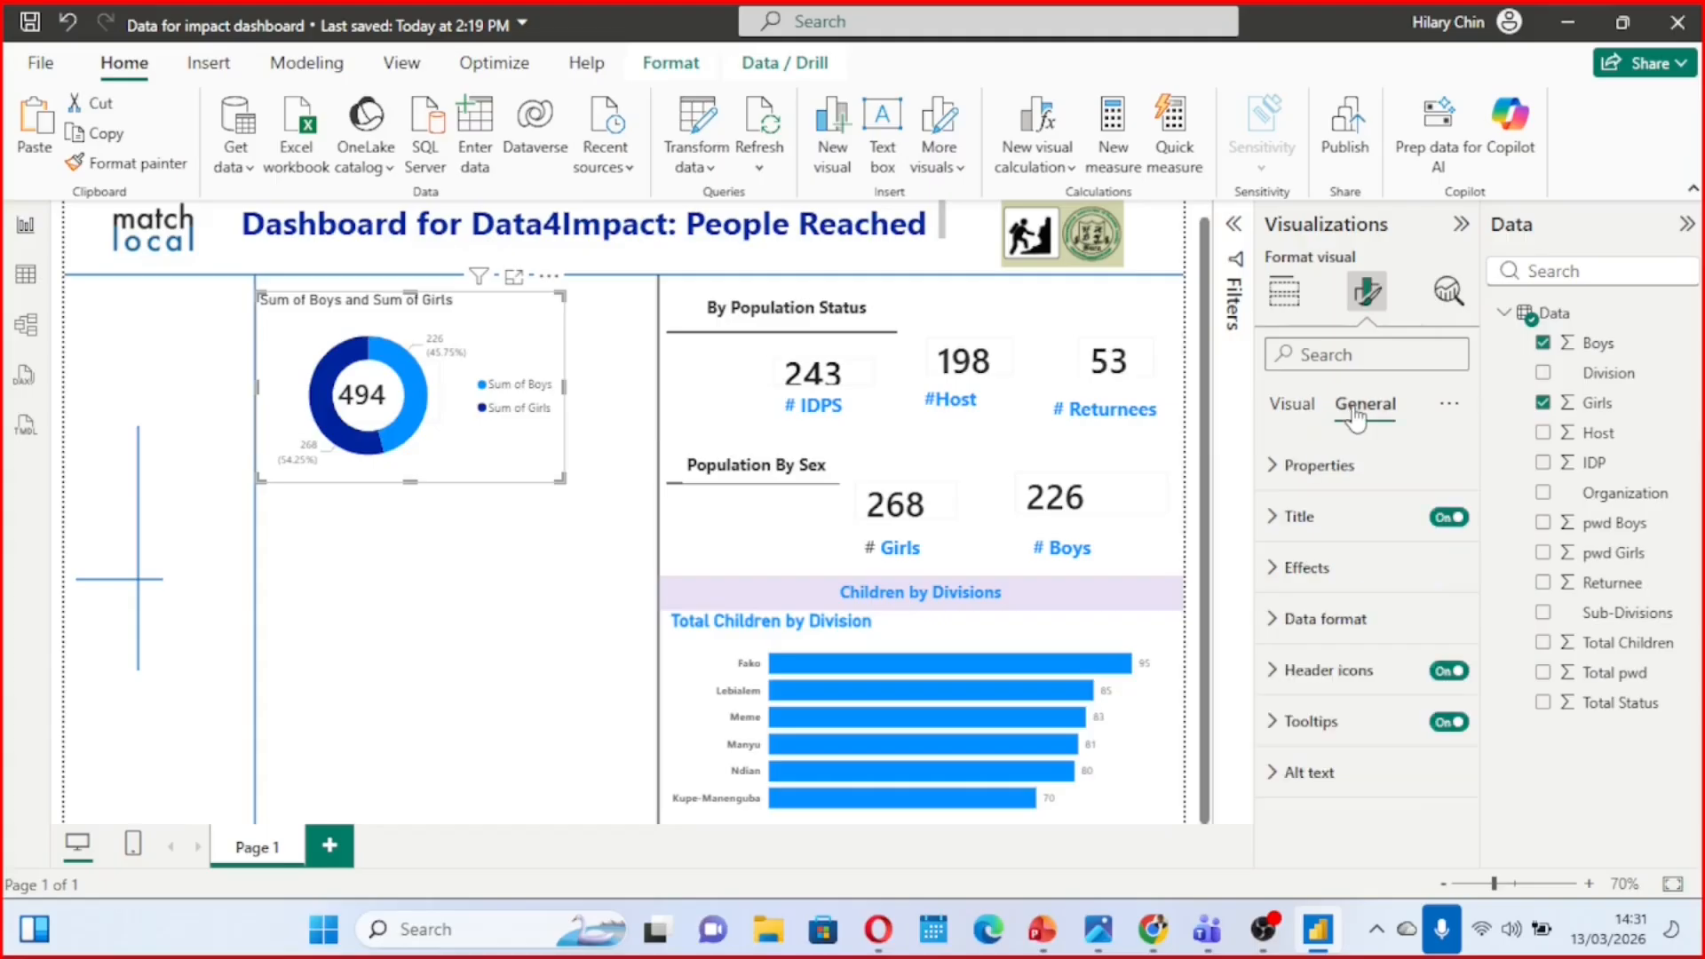
left_click(1272, 515)
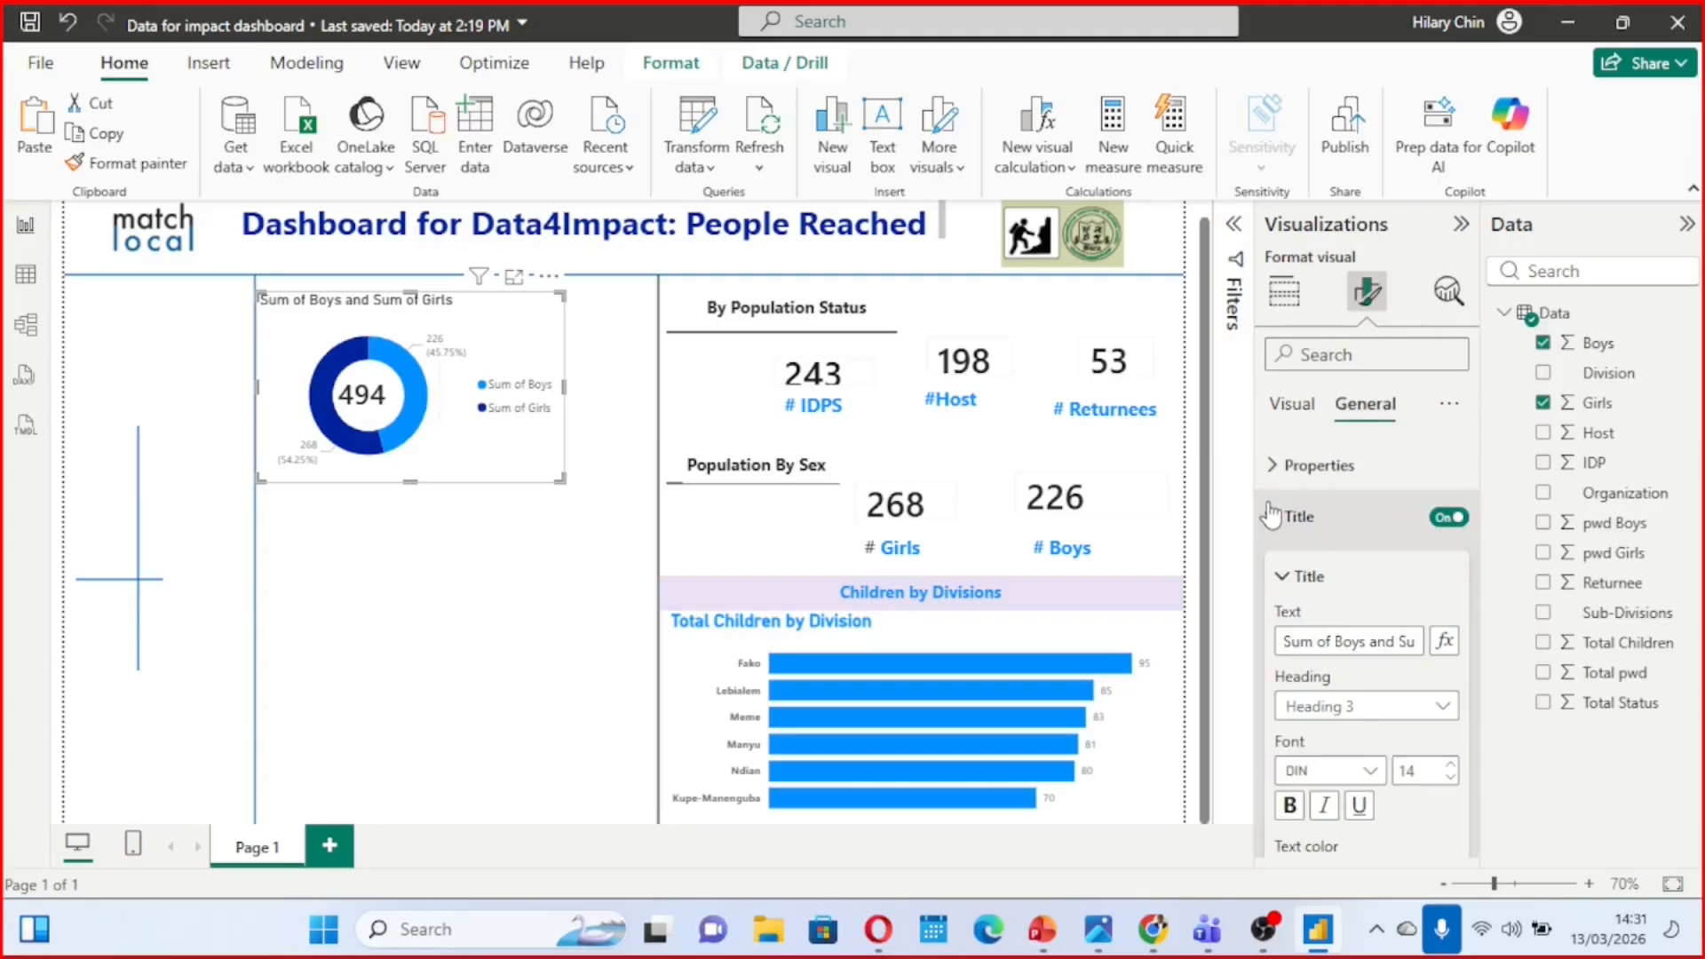
left_click(1338, 641)
key("BackSpace")
key("BackSpace")
key("BackSpace")
key("BackSpace")
key("BackSpace")
key("BackSpace")
key("BackSpace")
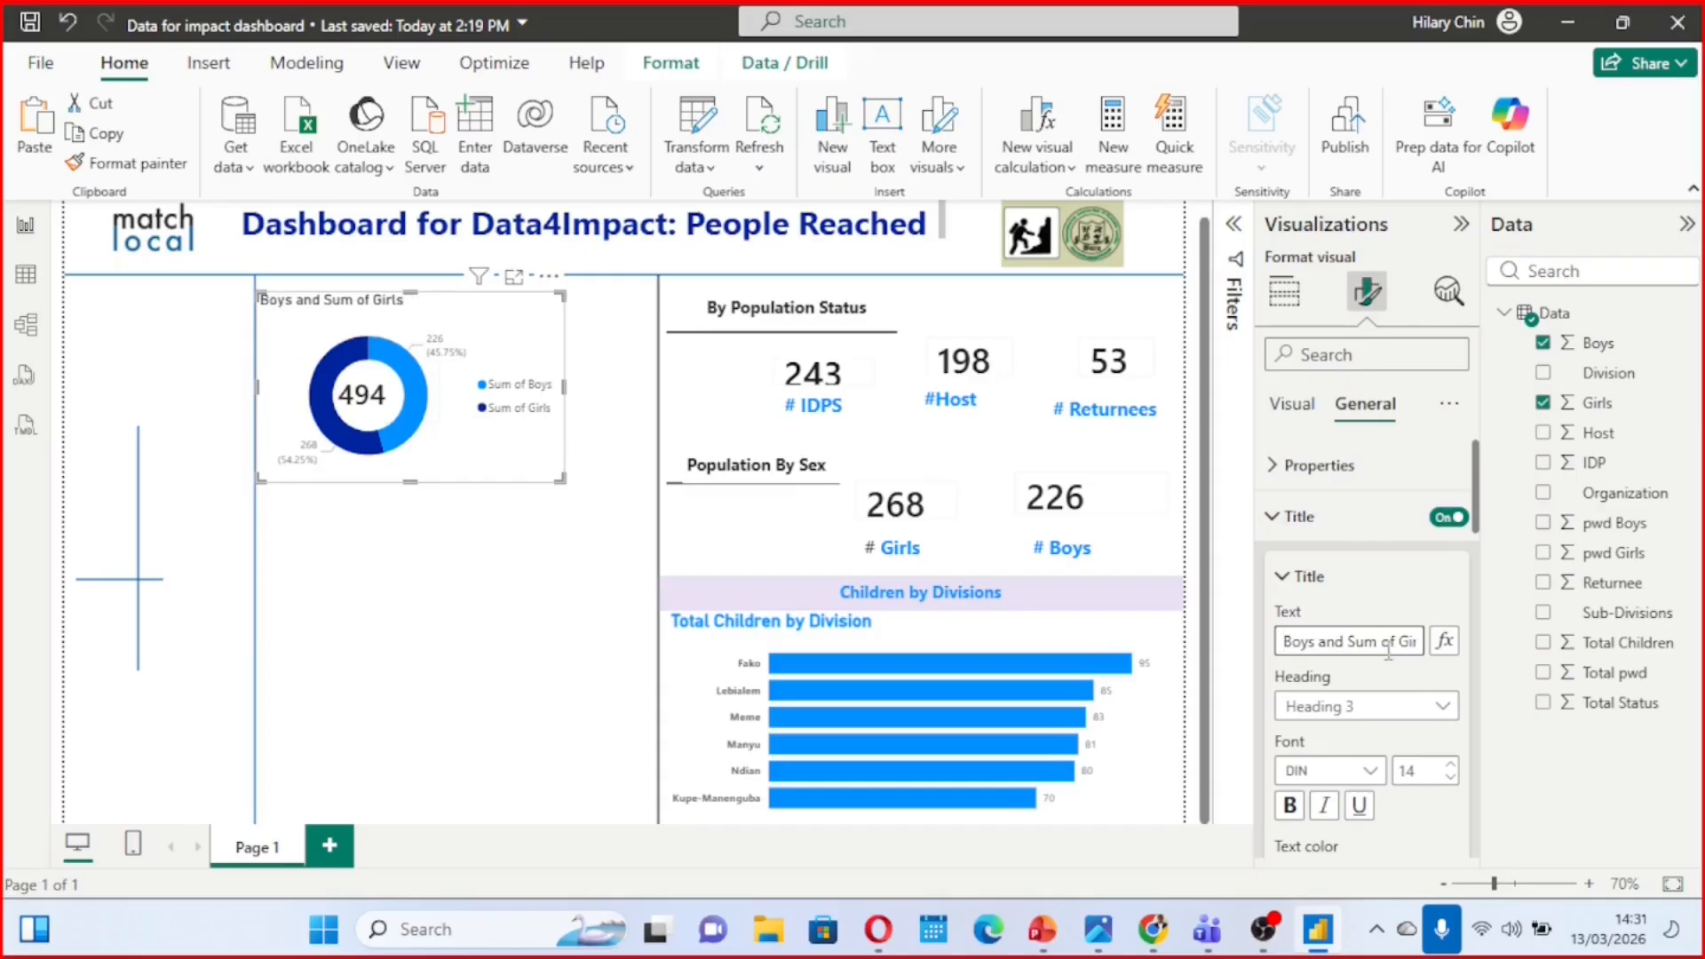
key("BackSpace")
key("BackSpace")
key("BackSpace")
key("BackSpace")
key("BackSpace")
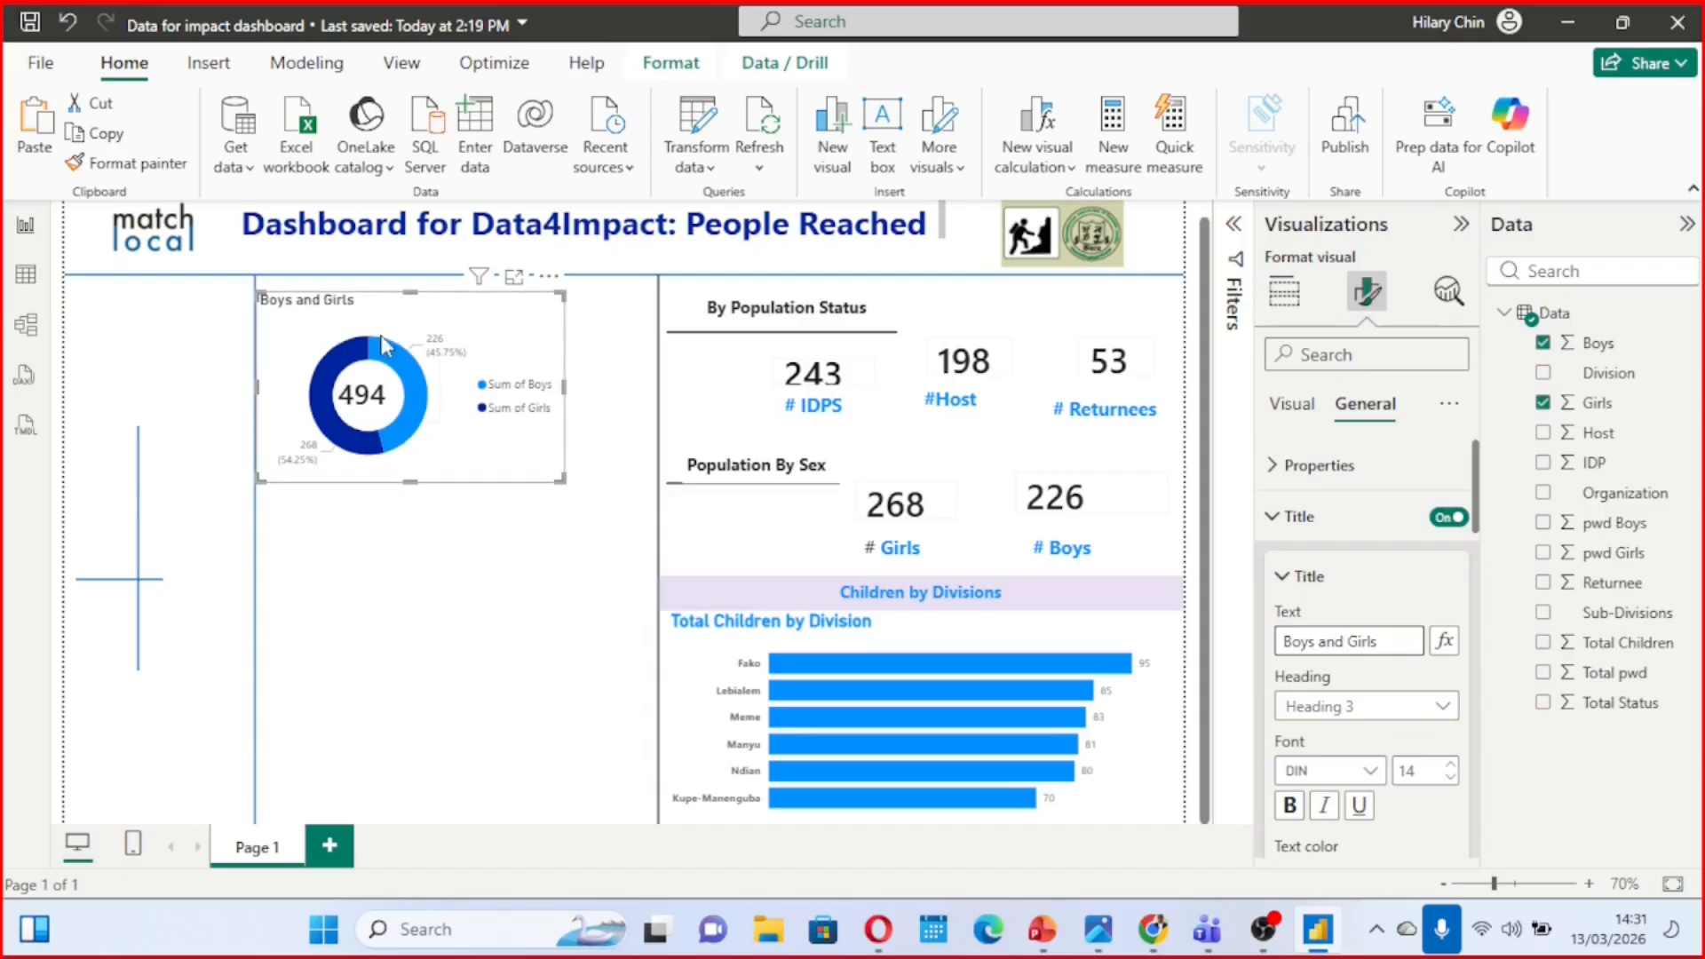
left_click(499, 526)
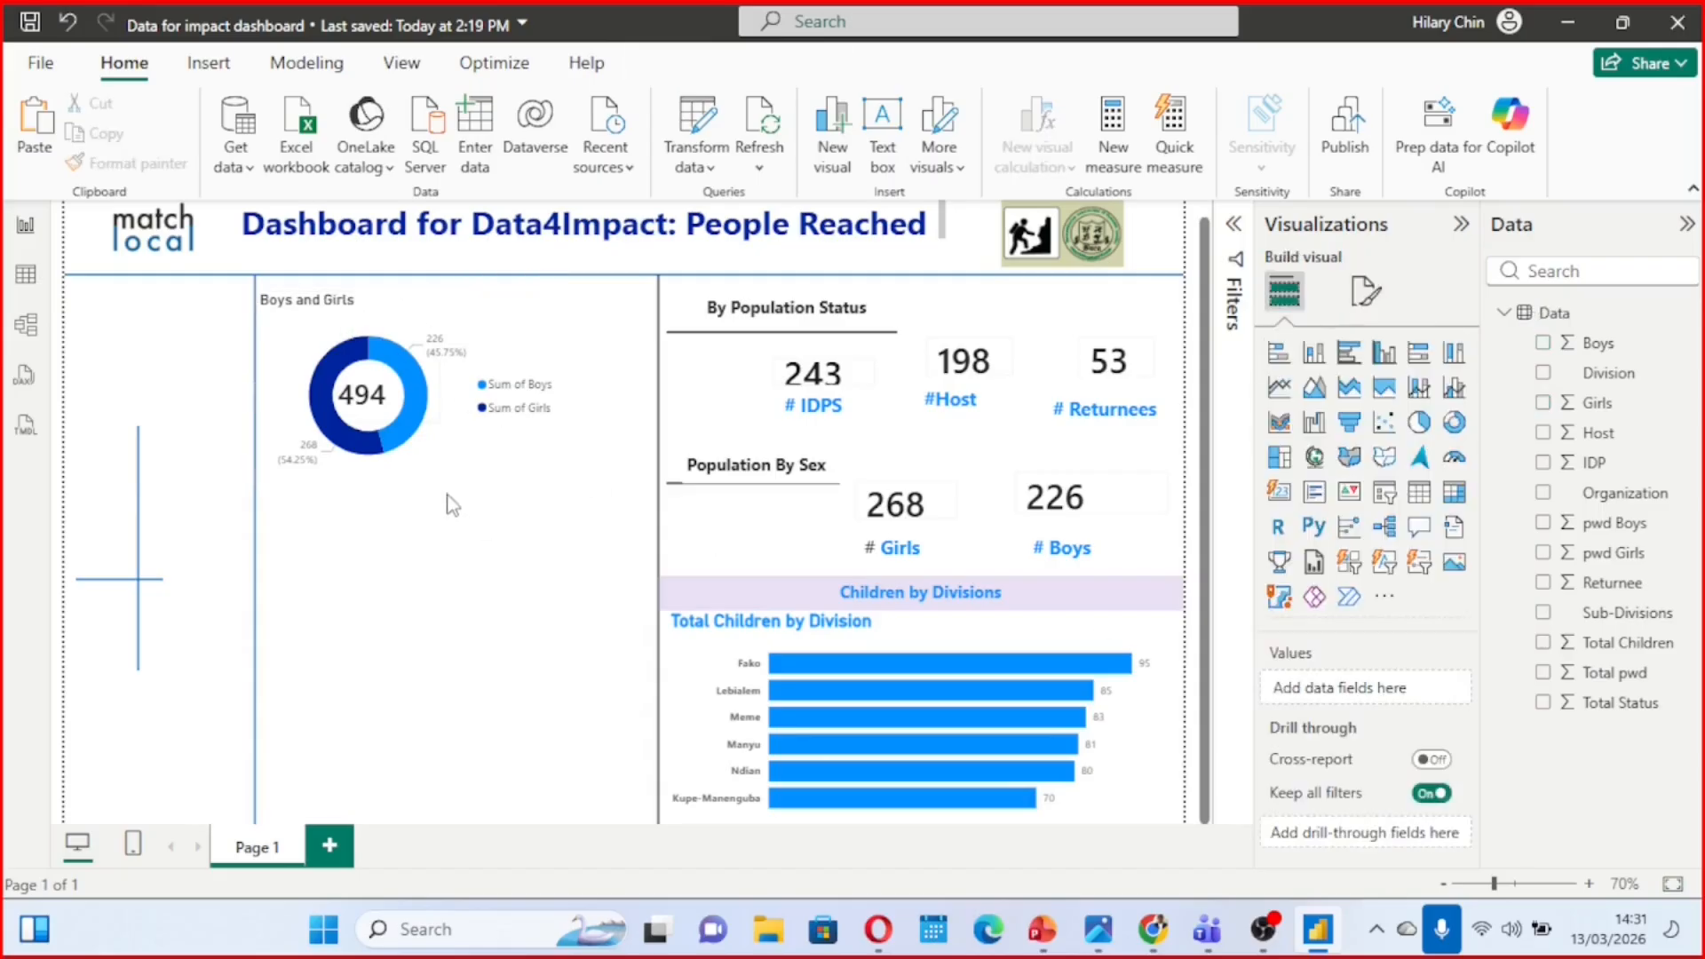
Widen the Boys and Girls donut chart toward the population cards and turn on its visual border
left_click(528, 457)
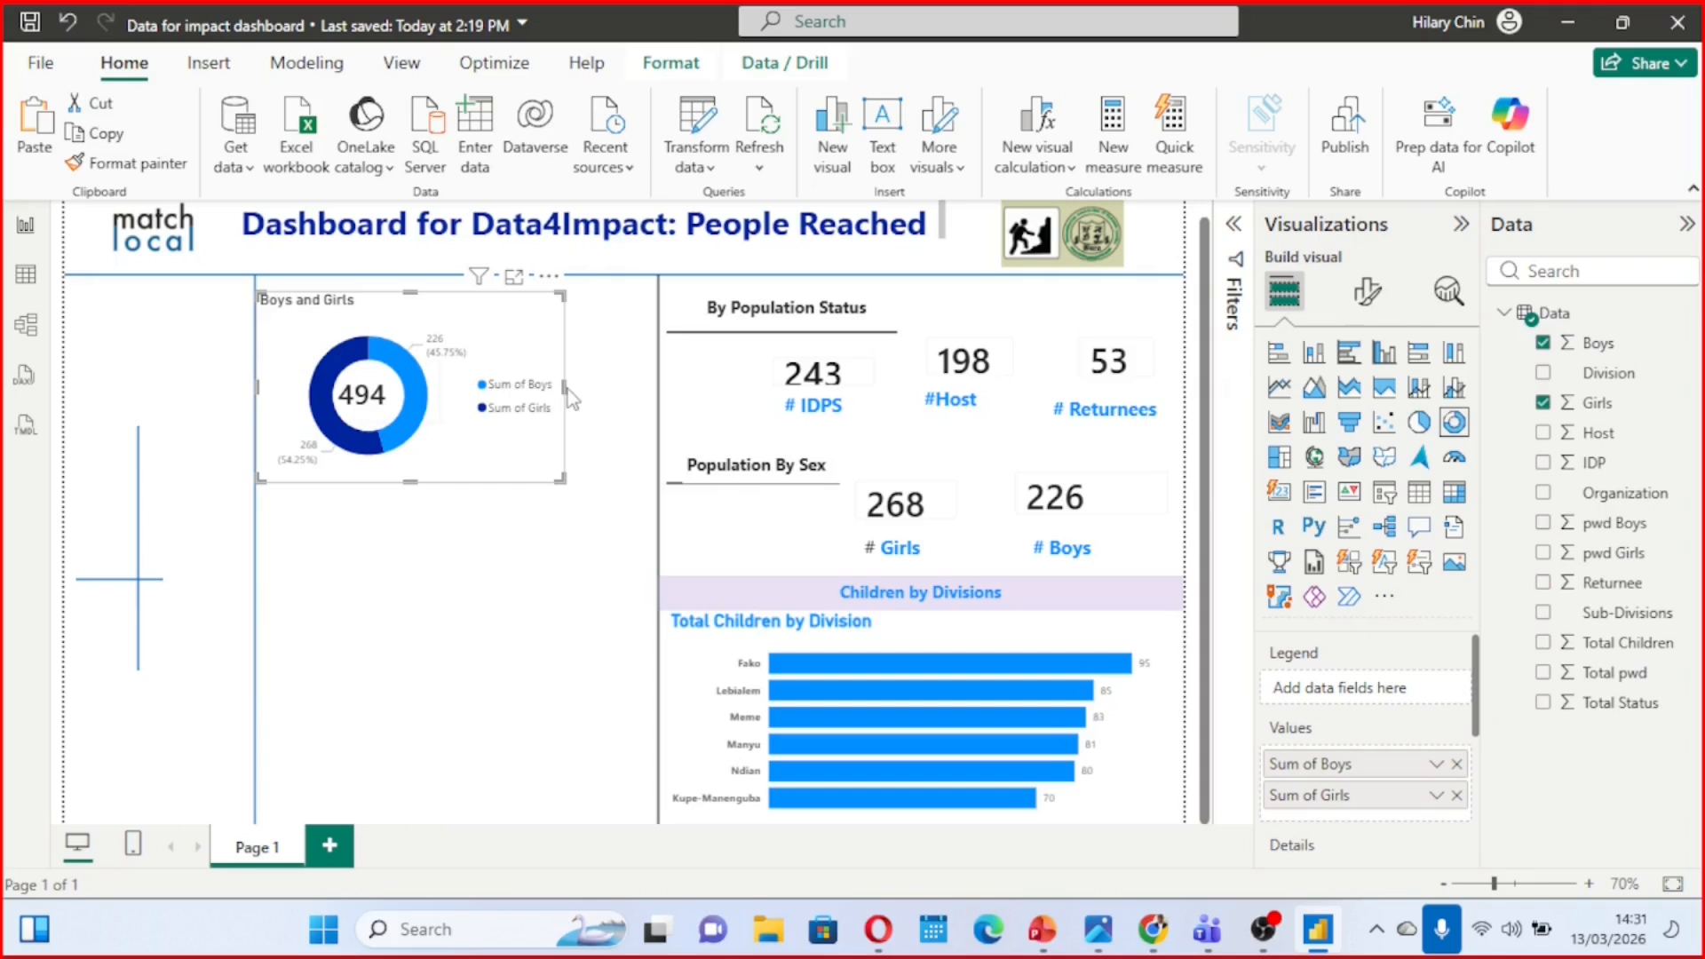
left_click_drag(563, 387, 635, 394)
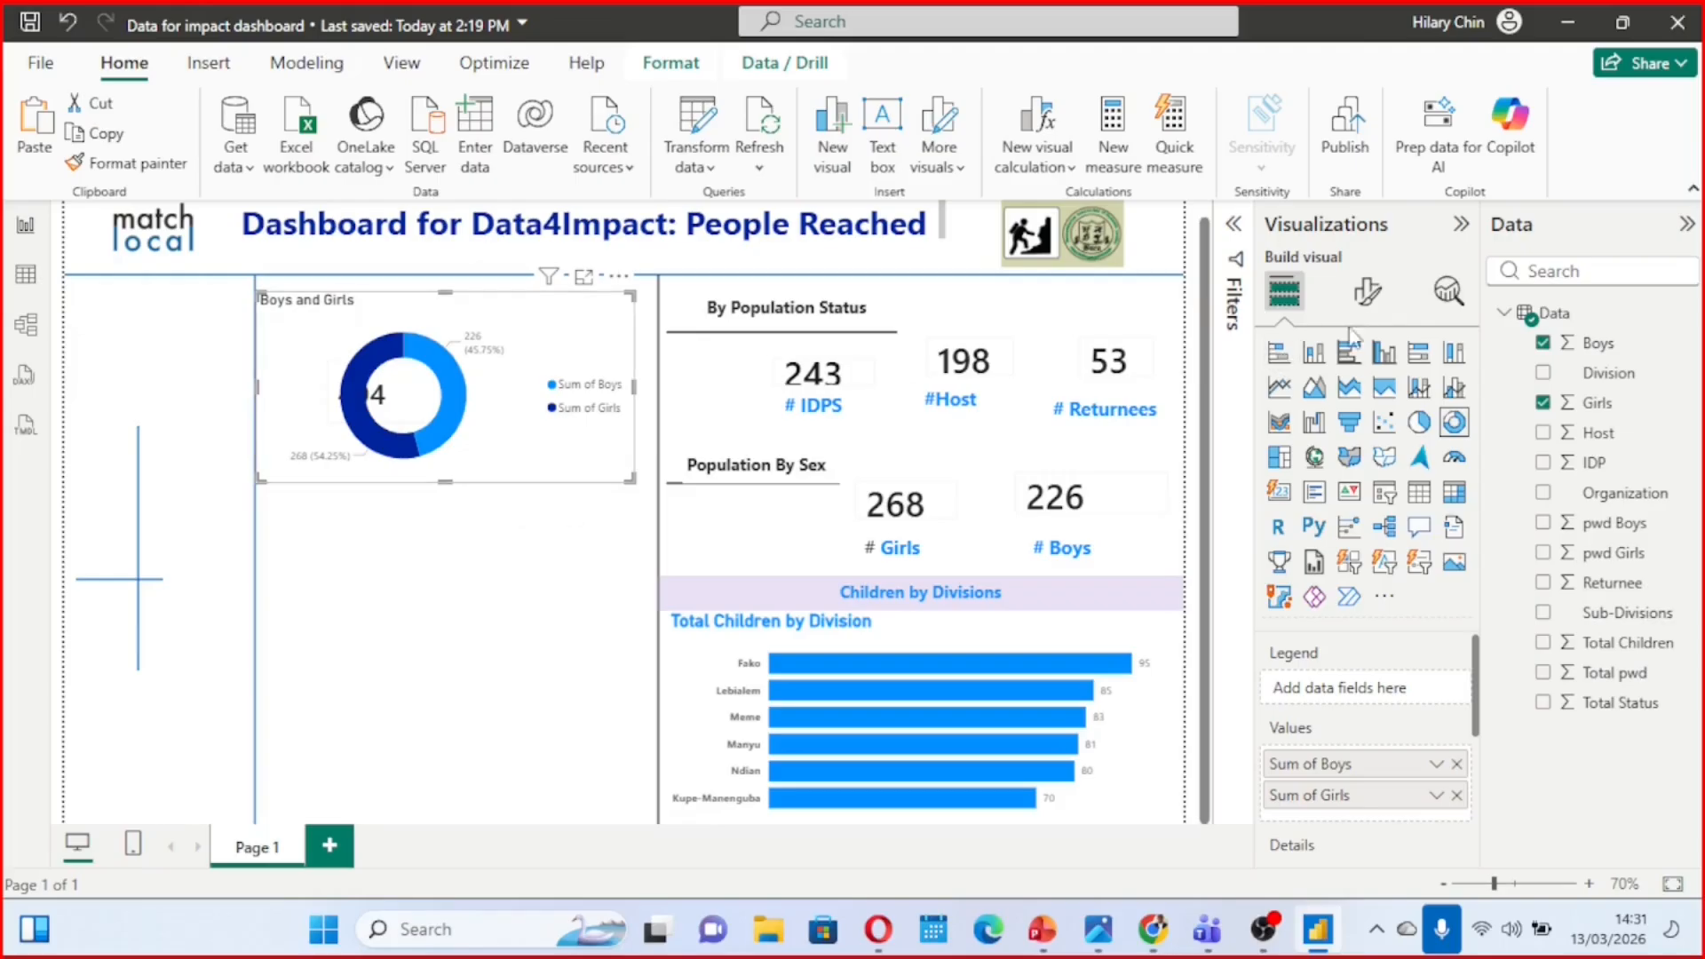
left_click(1368, 302)
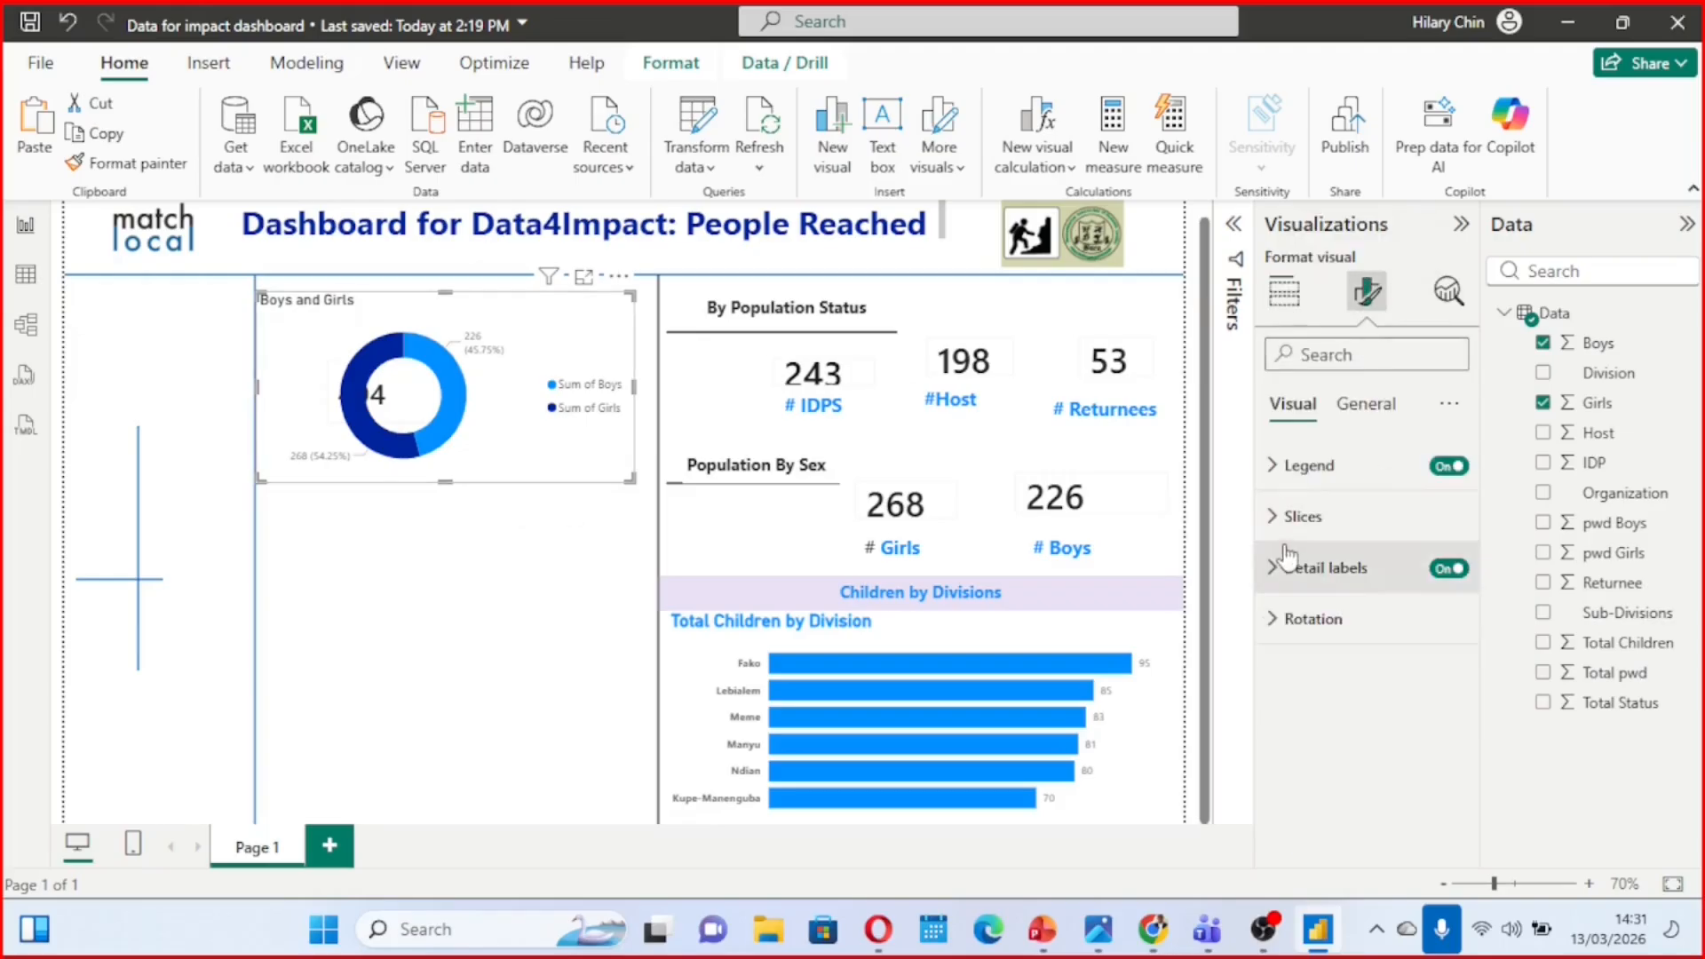
left_click(1372, 410)
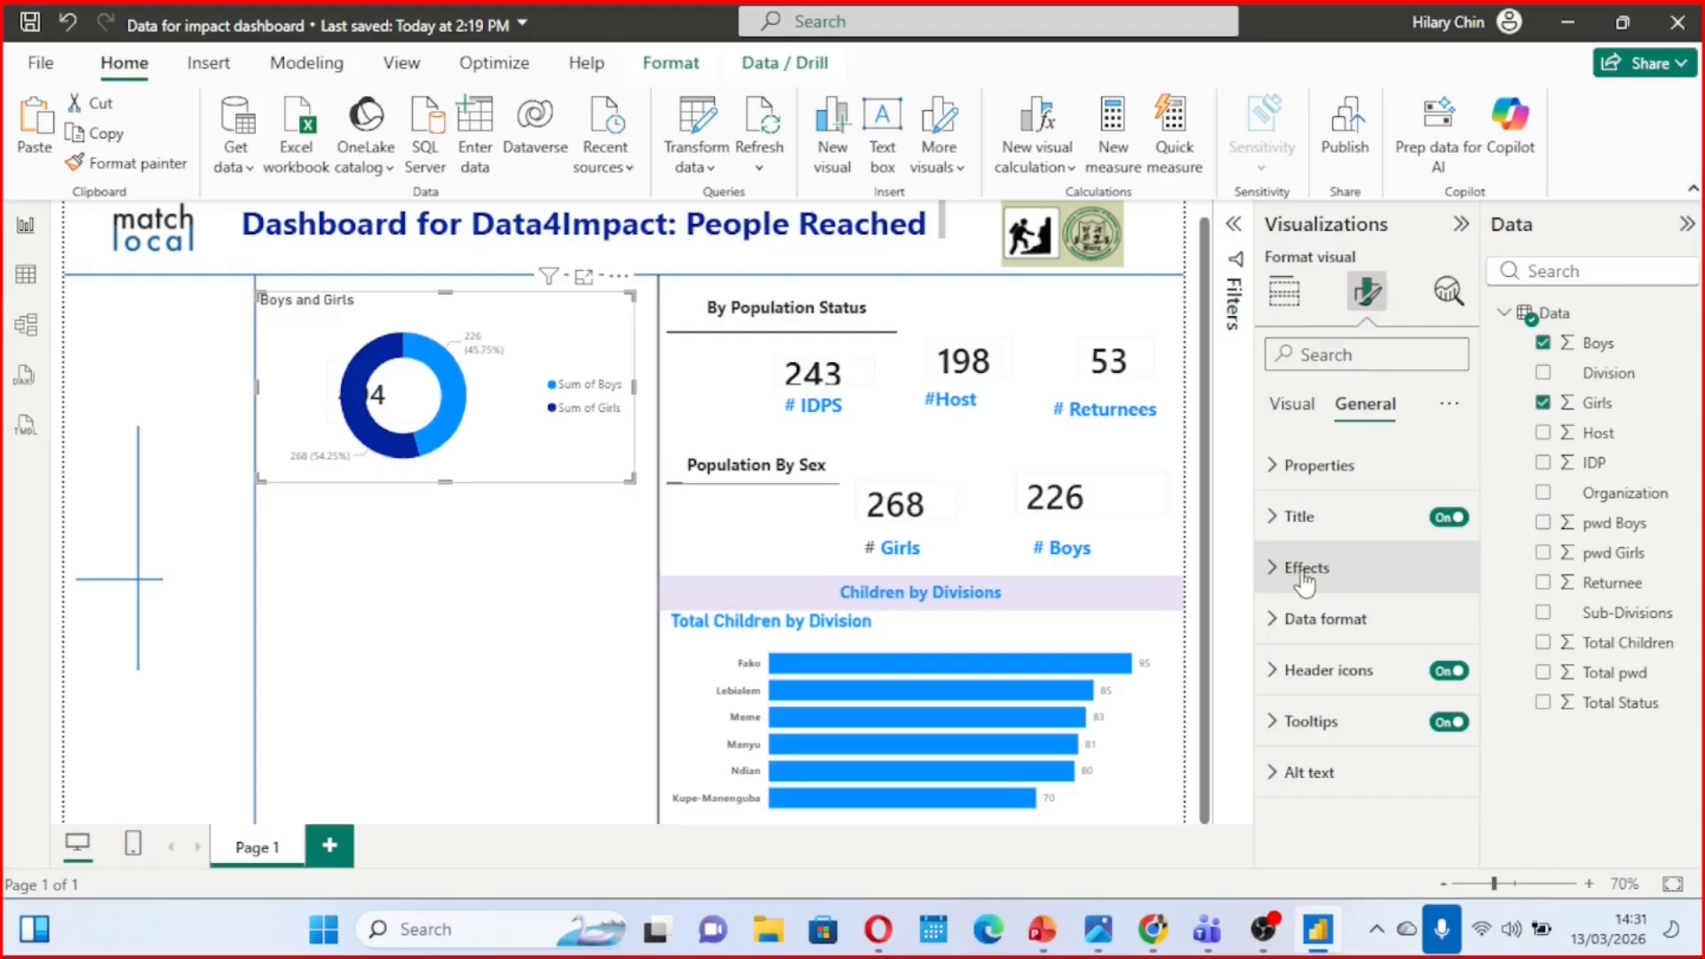
left_click(1272, 568)
scroll(1332, 693, "down", 5)
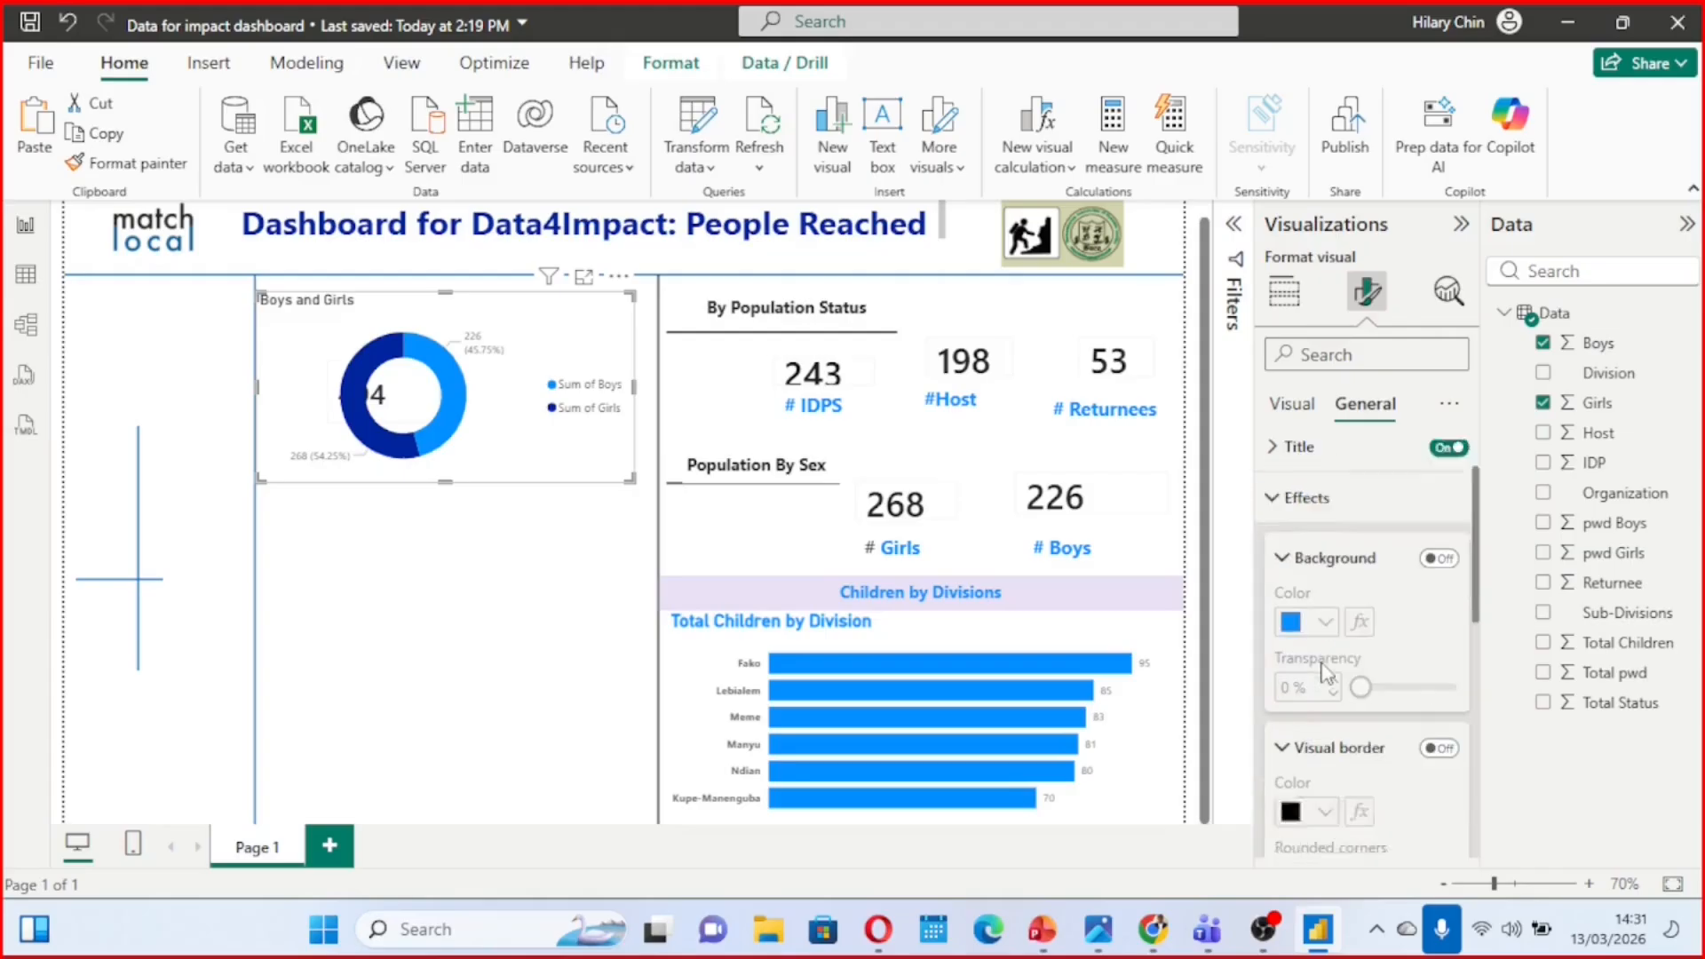
scroll(1327, 672, "up", 1)
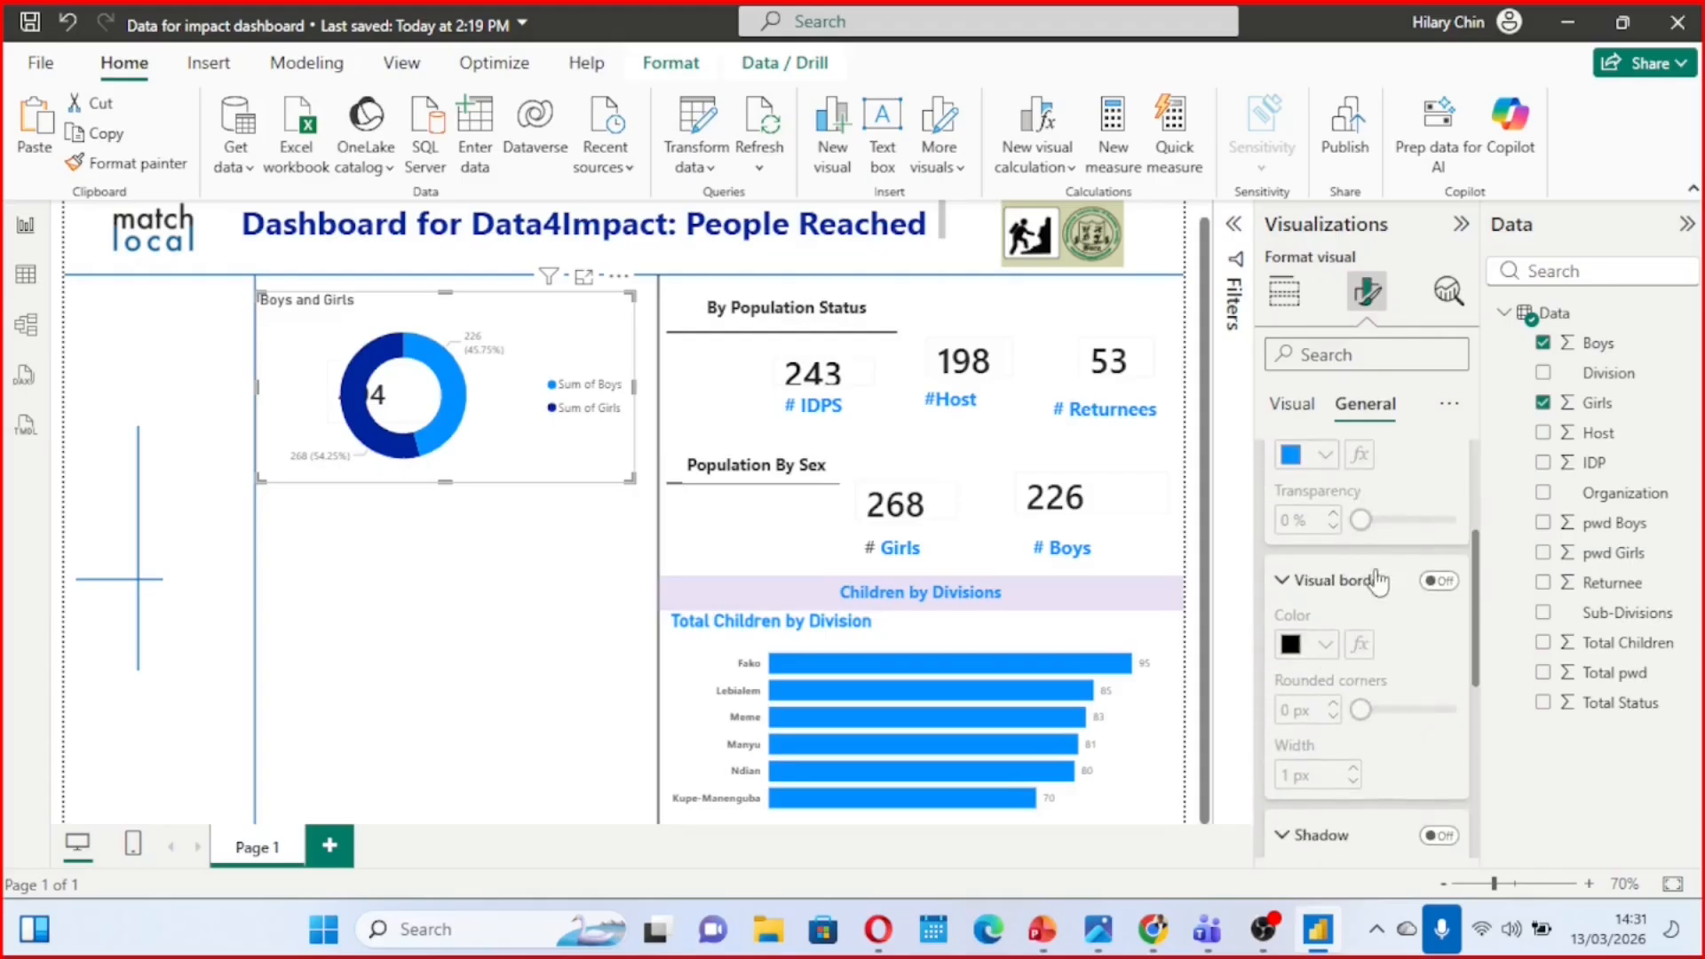
left_click(1438, 583)
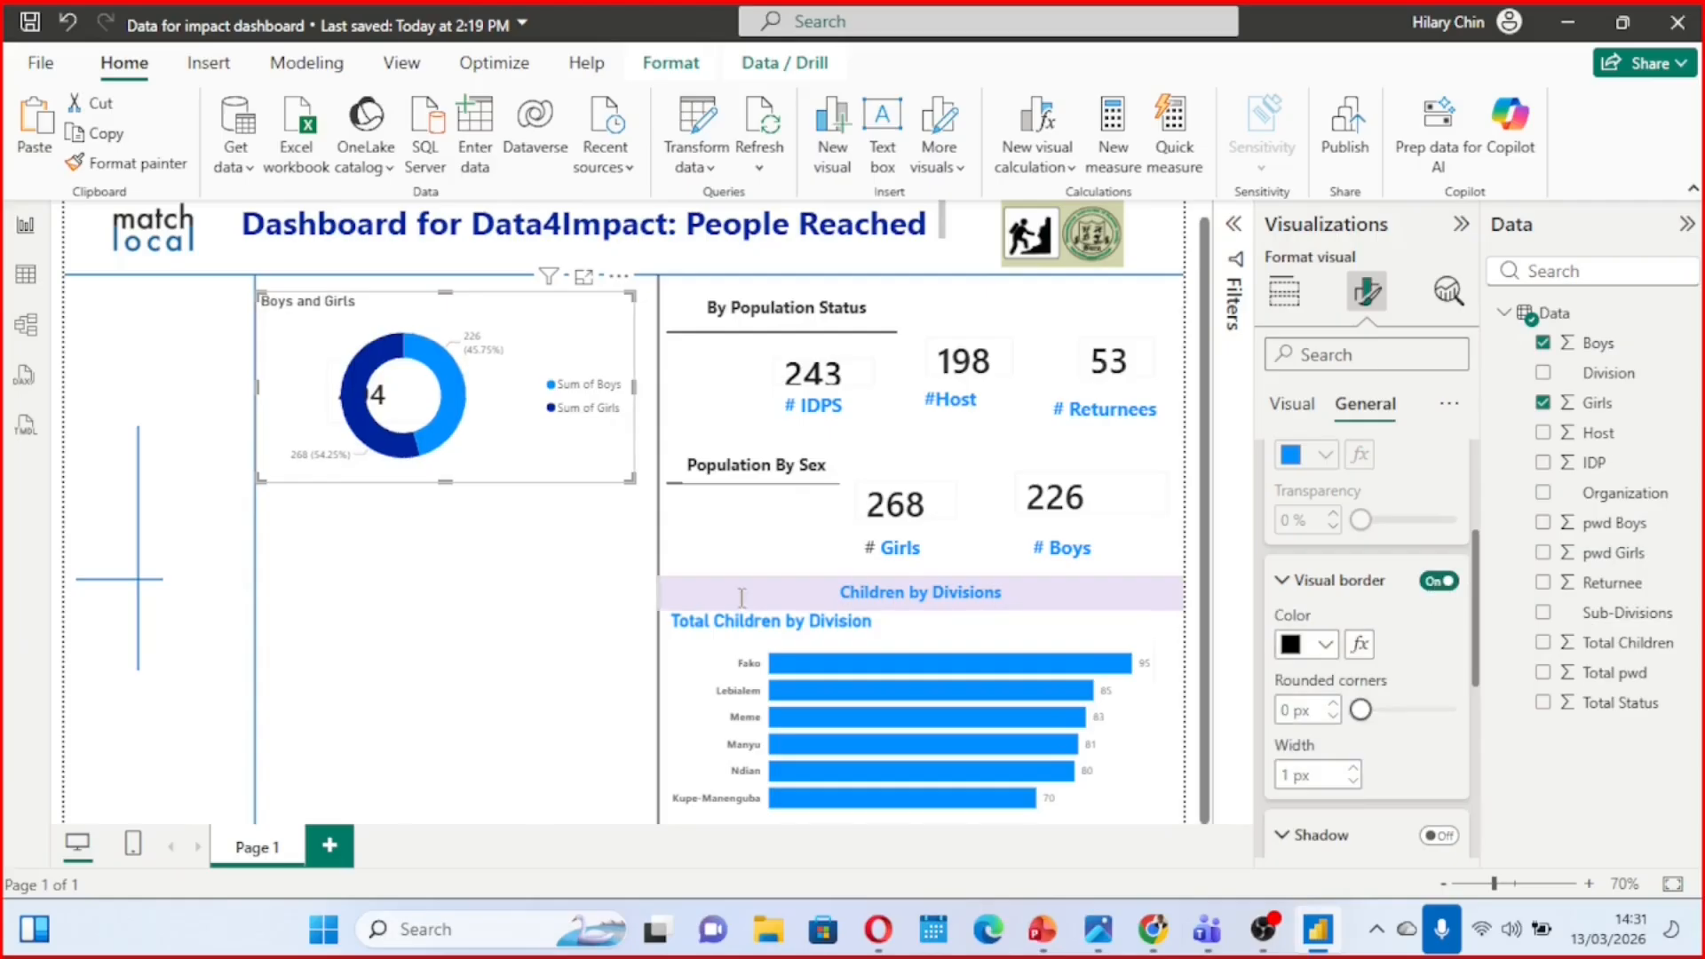
left_click(572, 593)
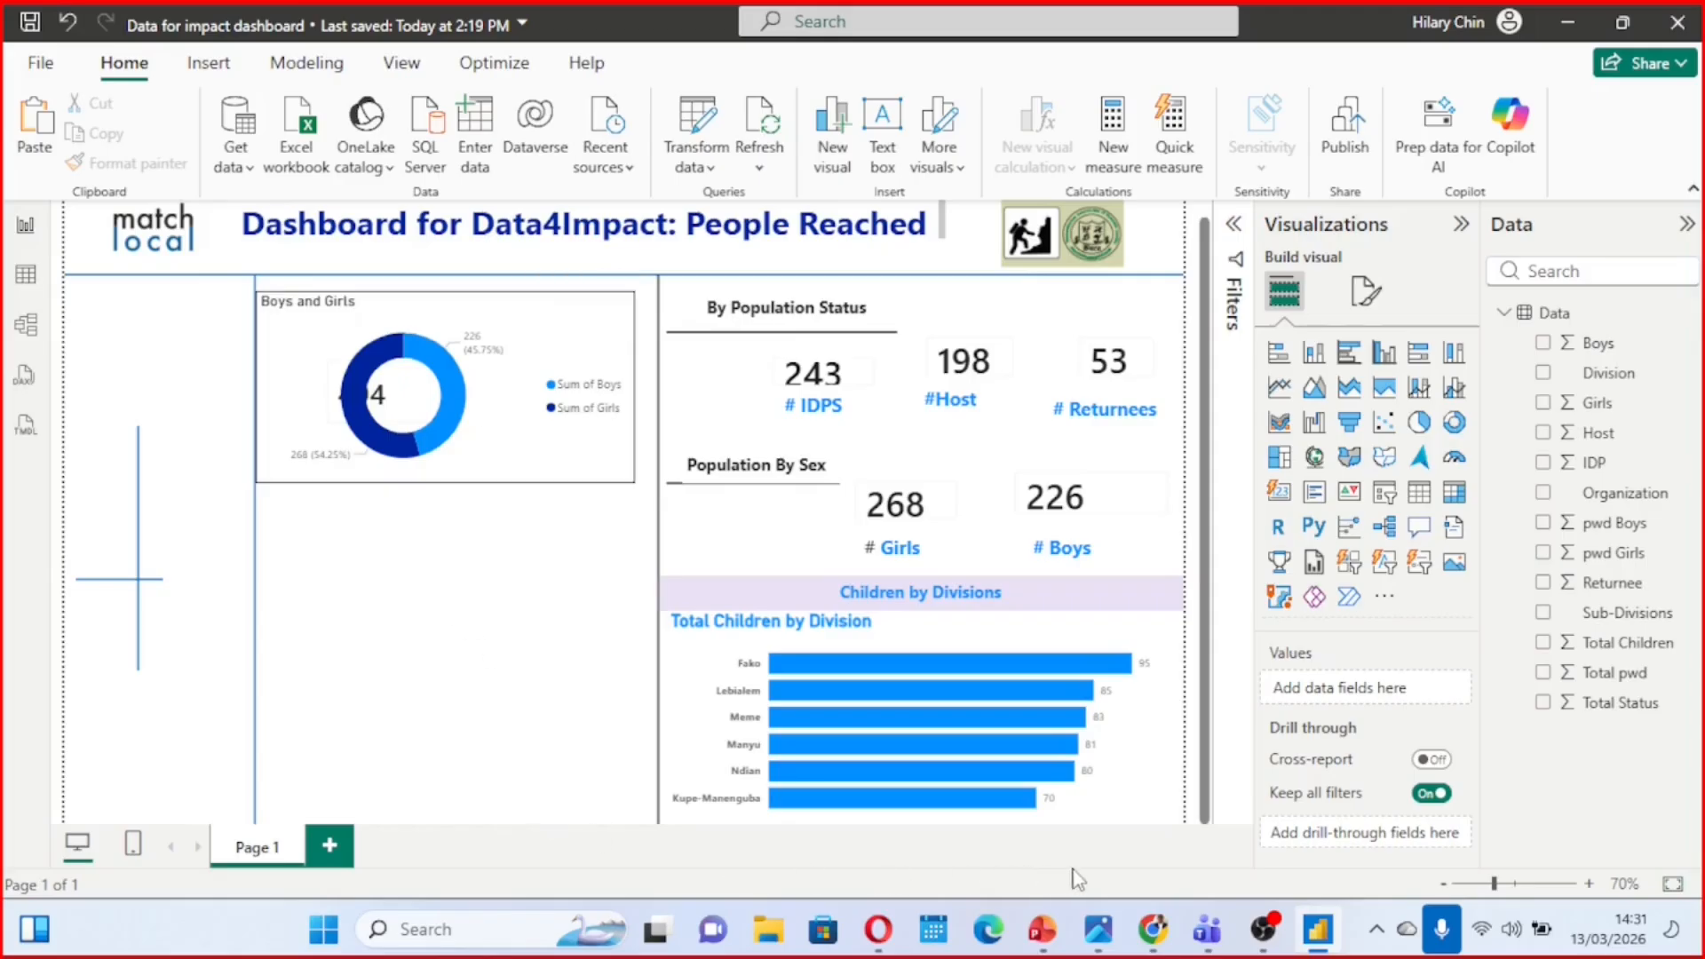
Check the reference image "Final quizz.jpg" and narrow the donut chart so its hole surrounds the Total Children card again
mouse_move(1099, 929)
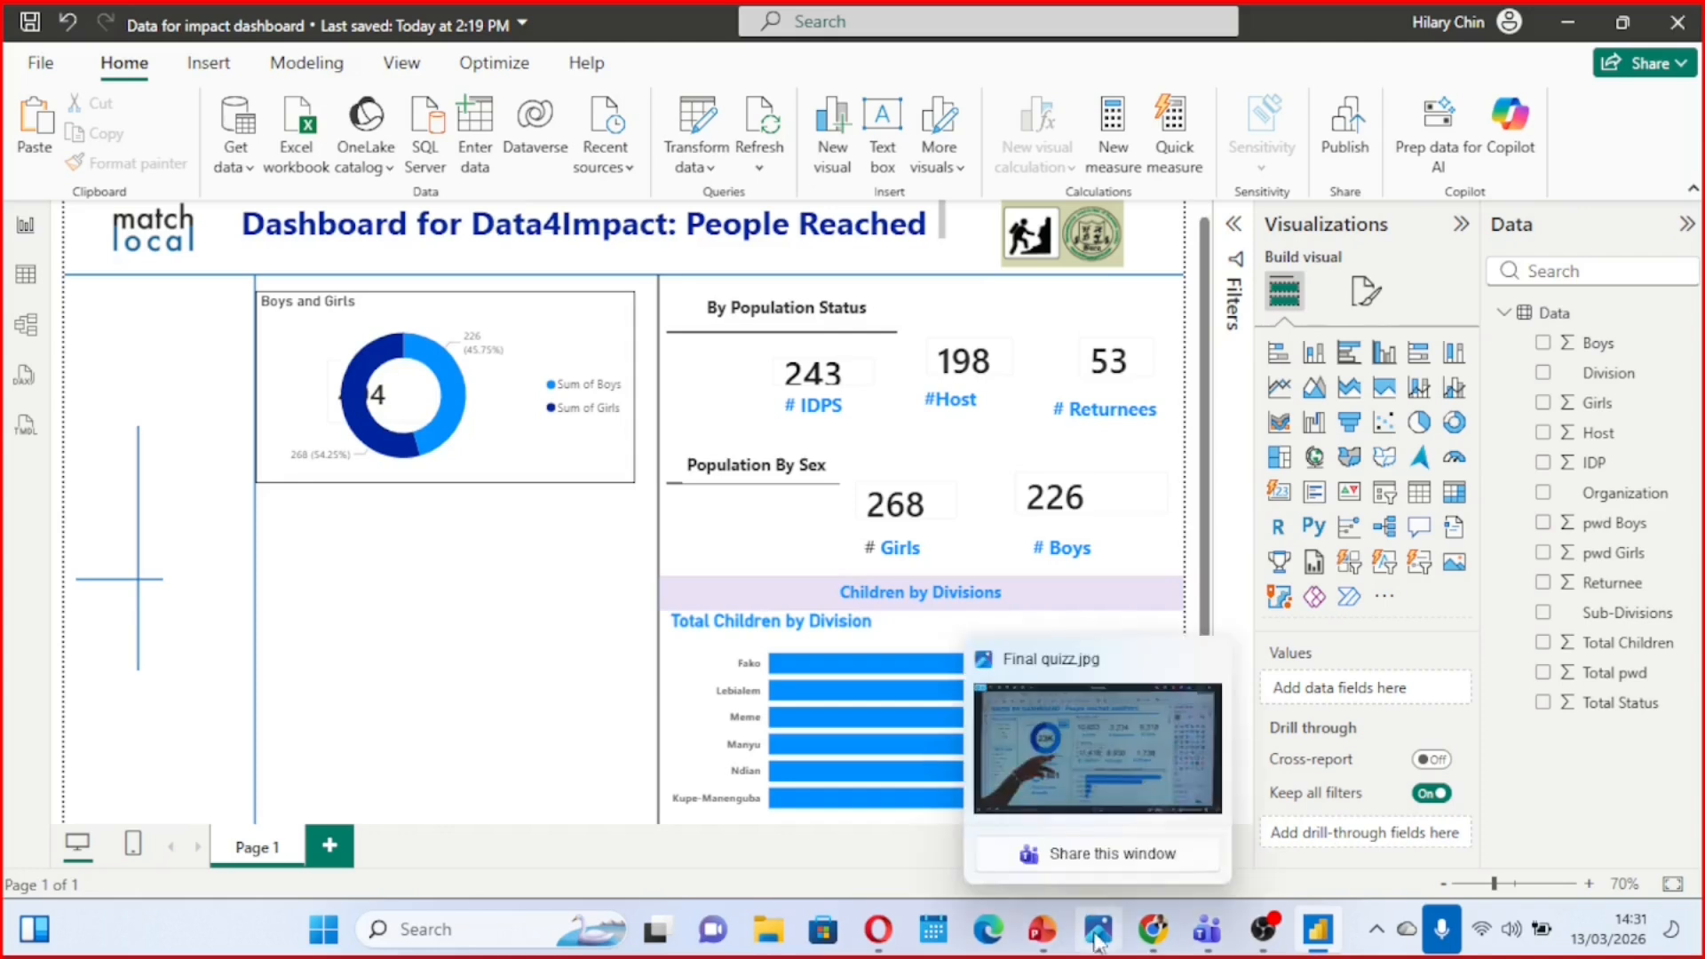
mouse_move(1039, 769)
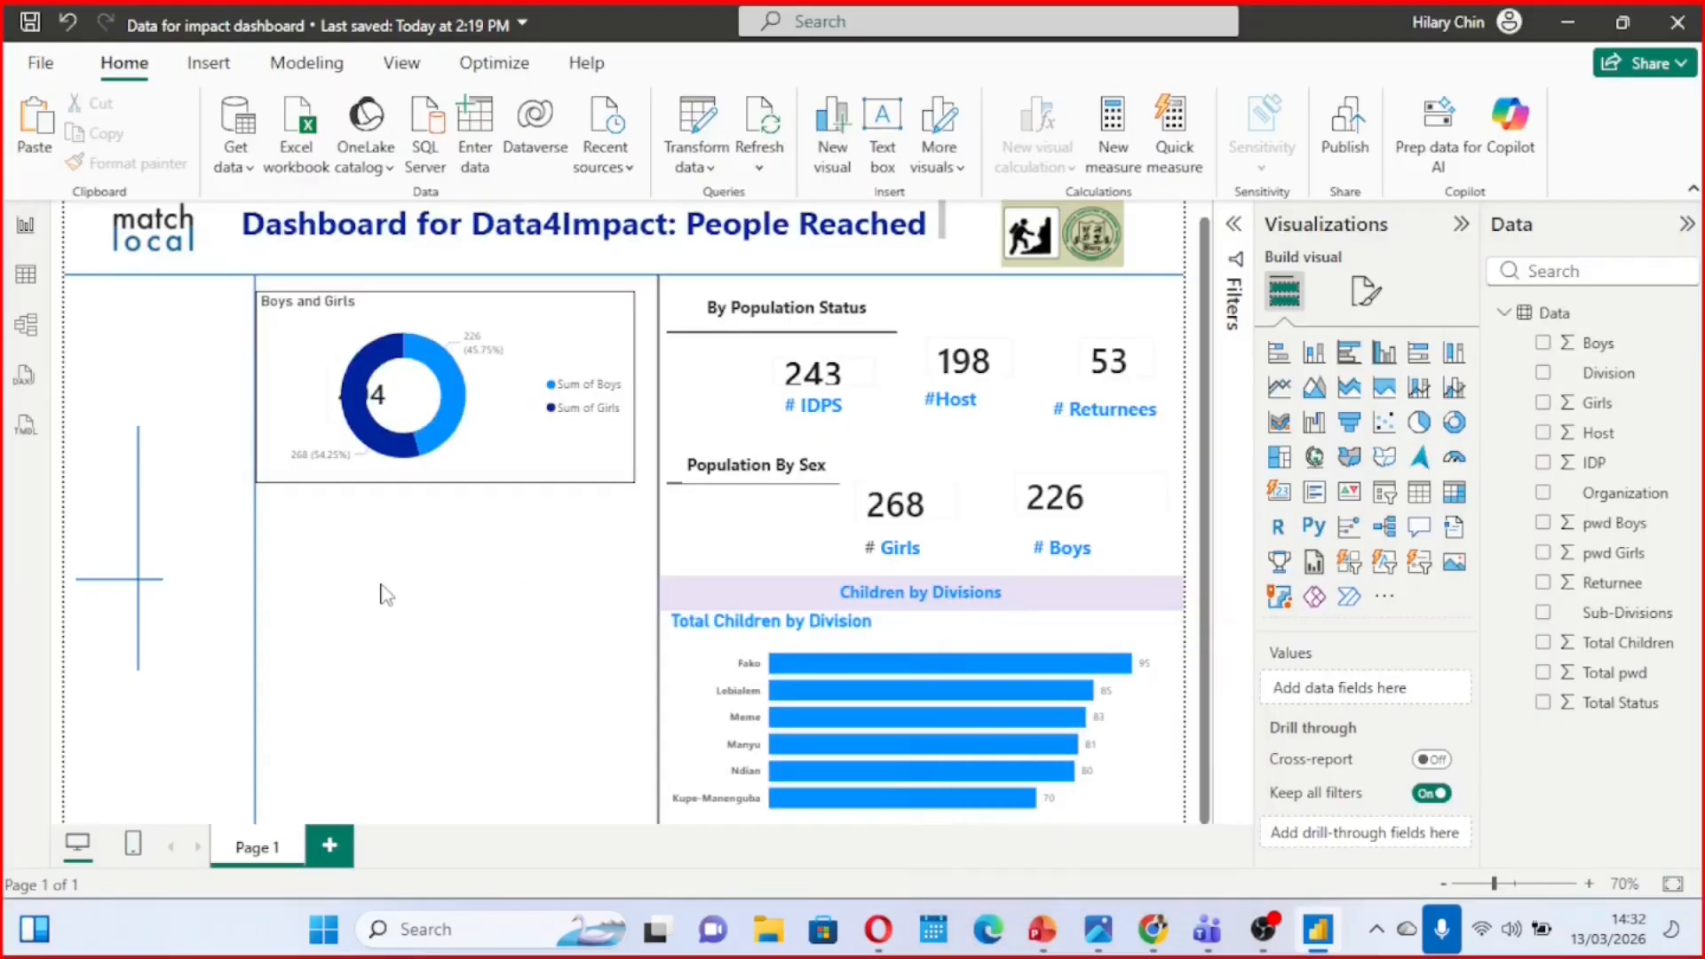
left_click(271, 371)
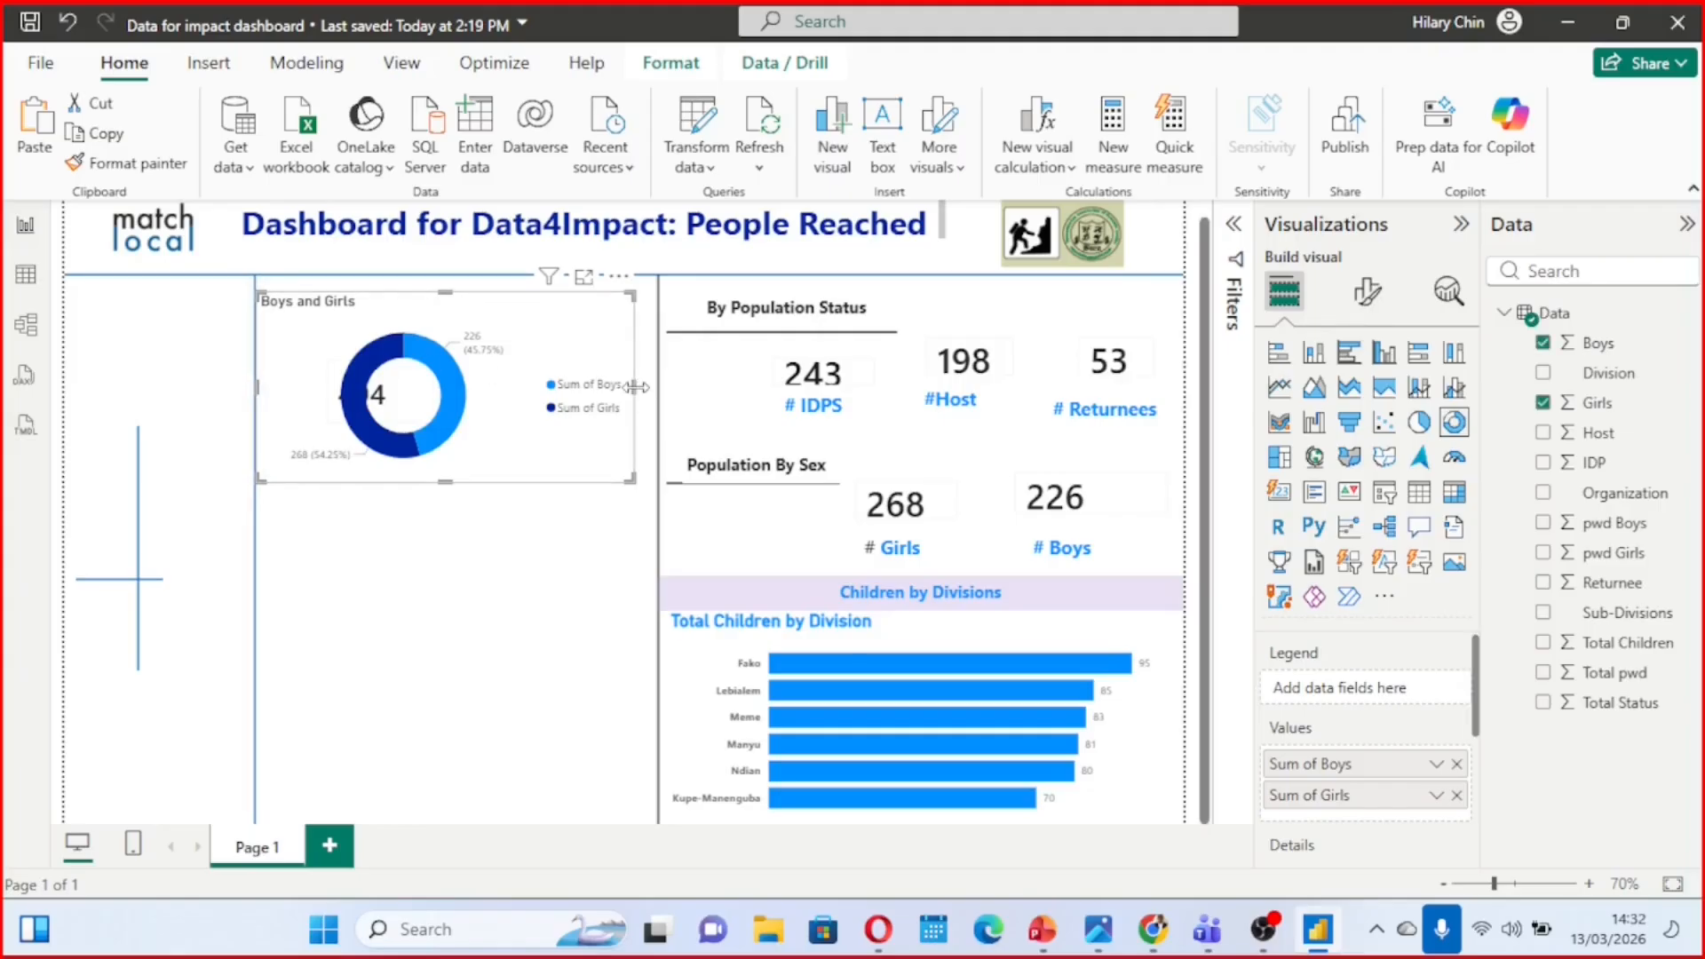
left_click_drag(635, 387, 562, 391)
left_click(503, 522)
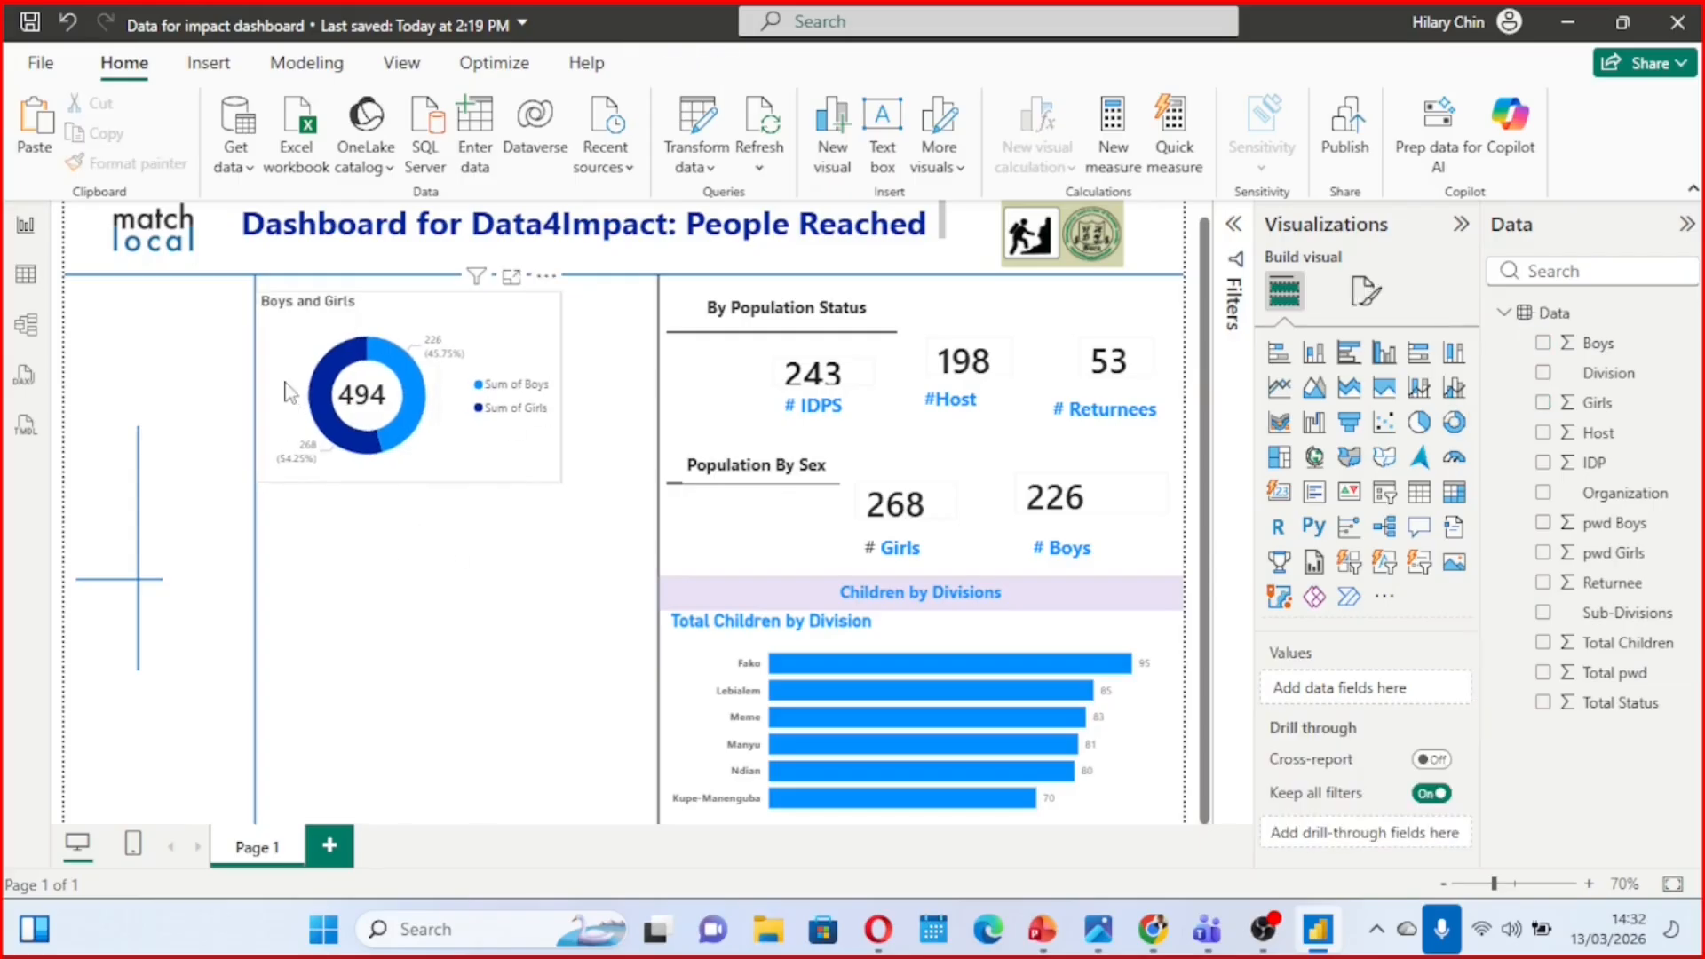
Shift the Total Children card and the donut chart around it toward the population cards, and move the first vertical divider next to the chart
left_click(455, 437)
left_click_drag(455, 436, 481, 638)
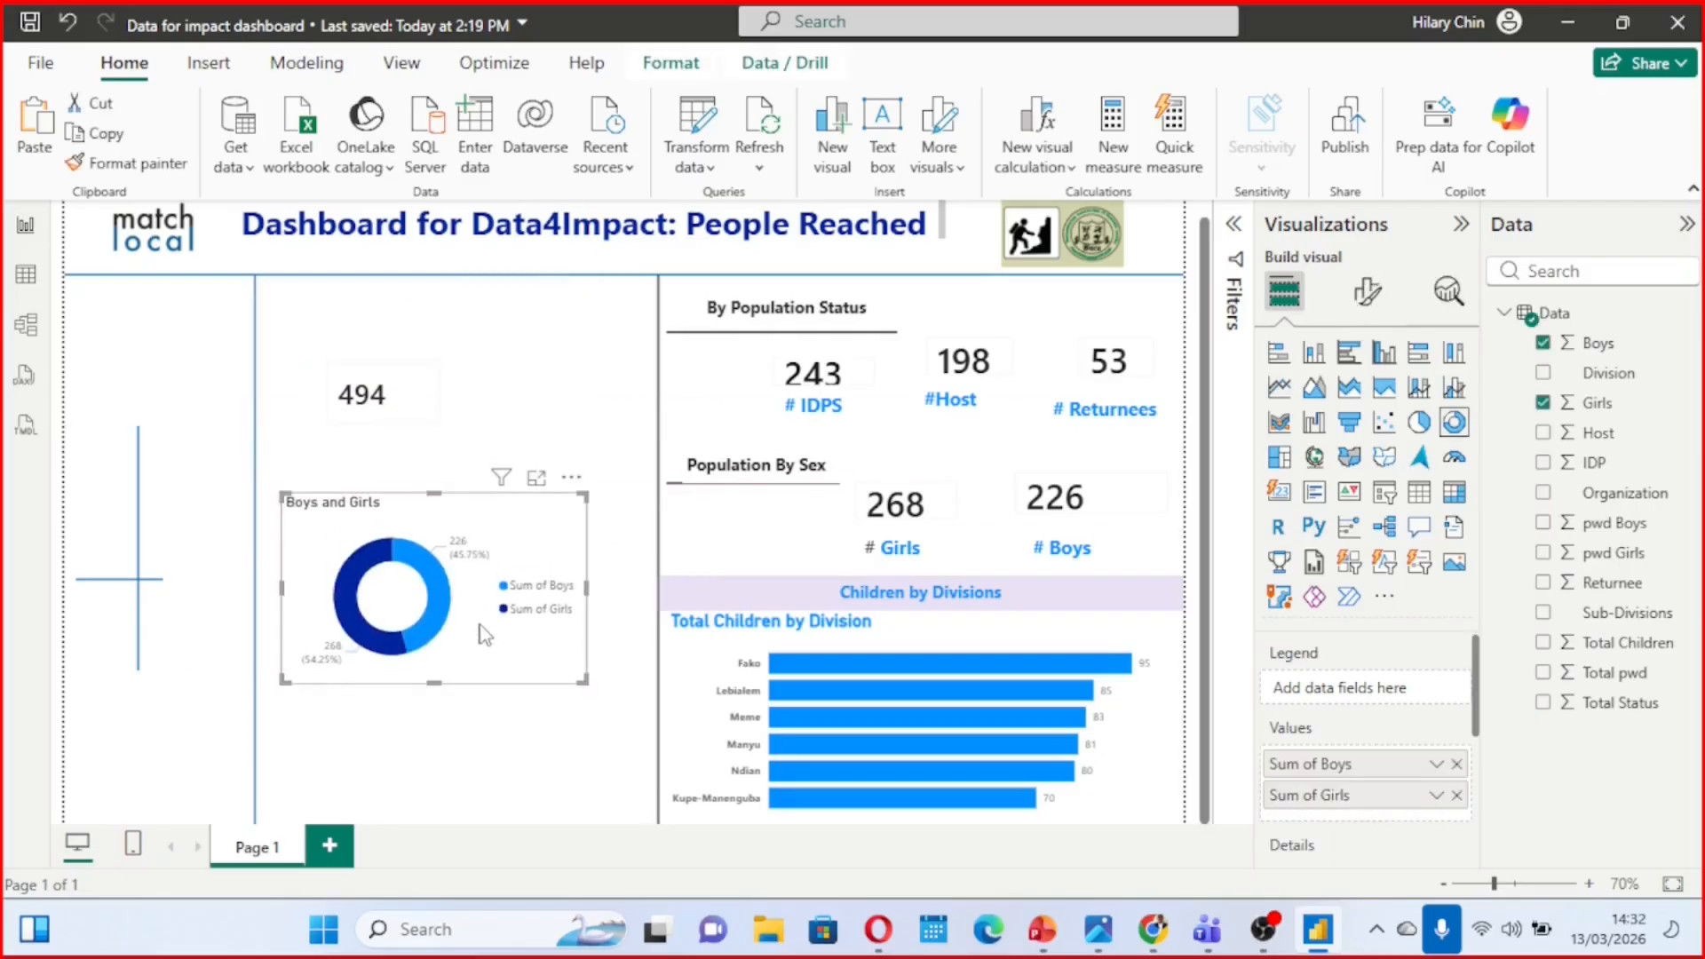
left_click(414, 384)
left_click_drag(414, 384, 495, 398)
left_click_drag(555, 537, 595, 332)
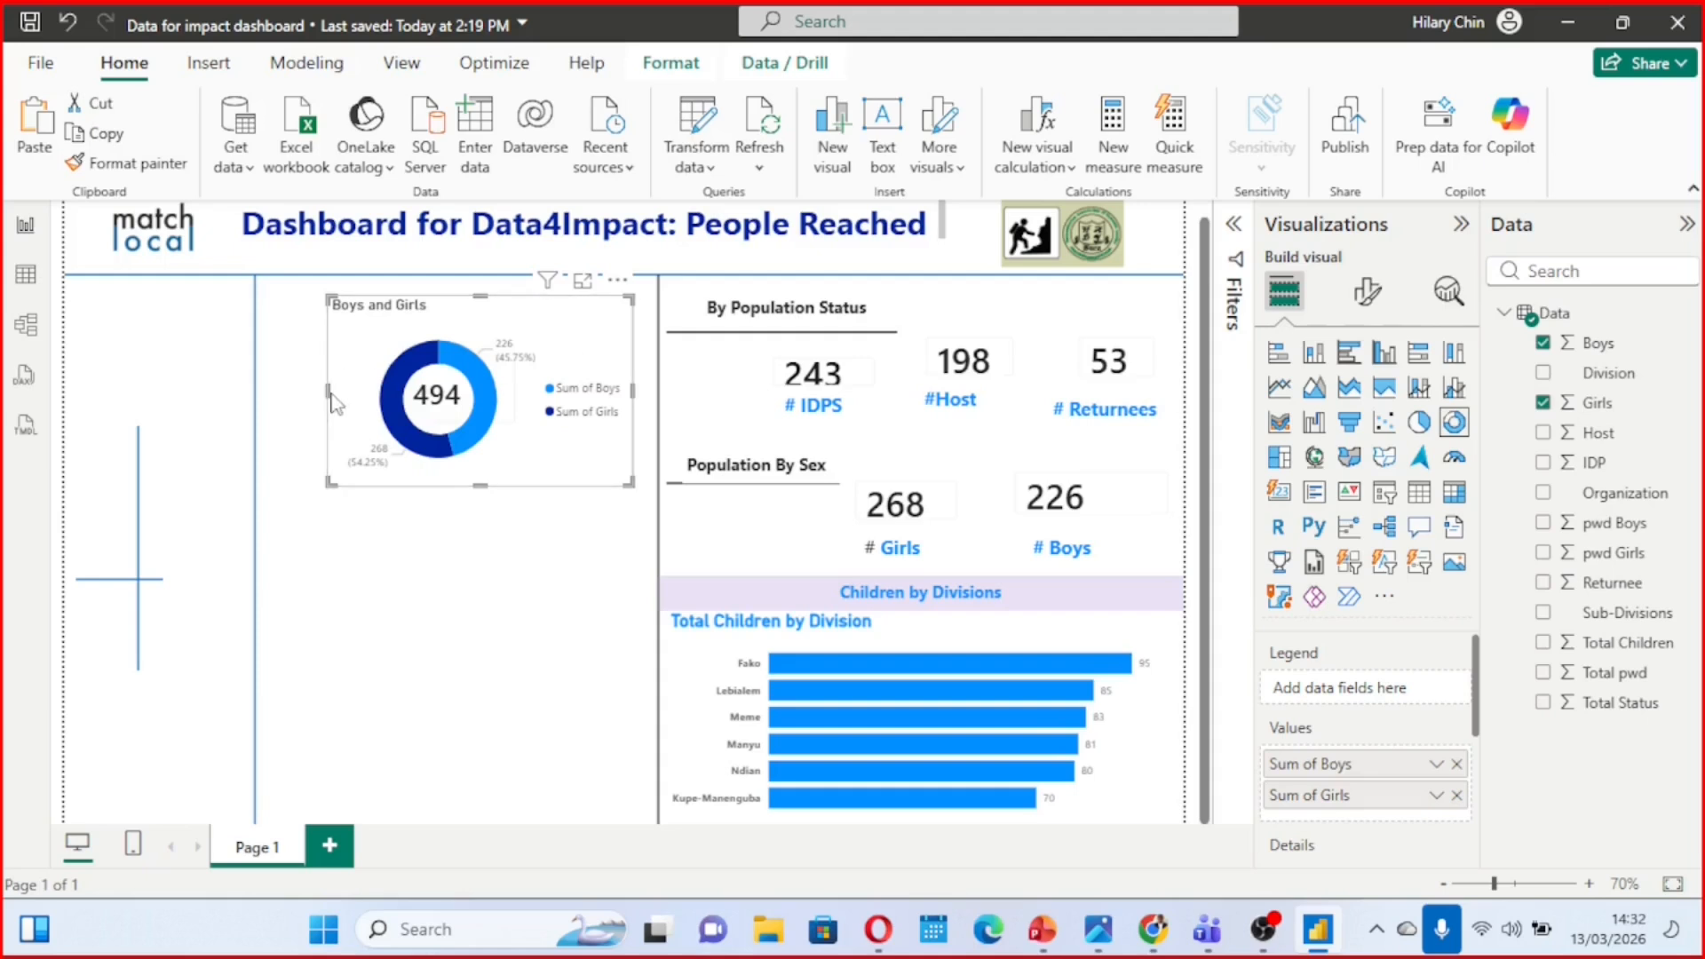
left_click_drag(326, 391, 302, 363)
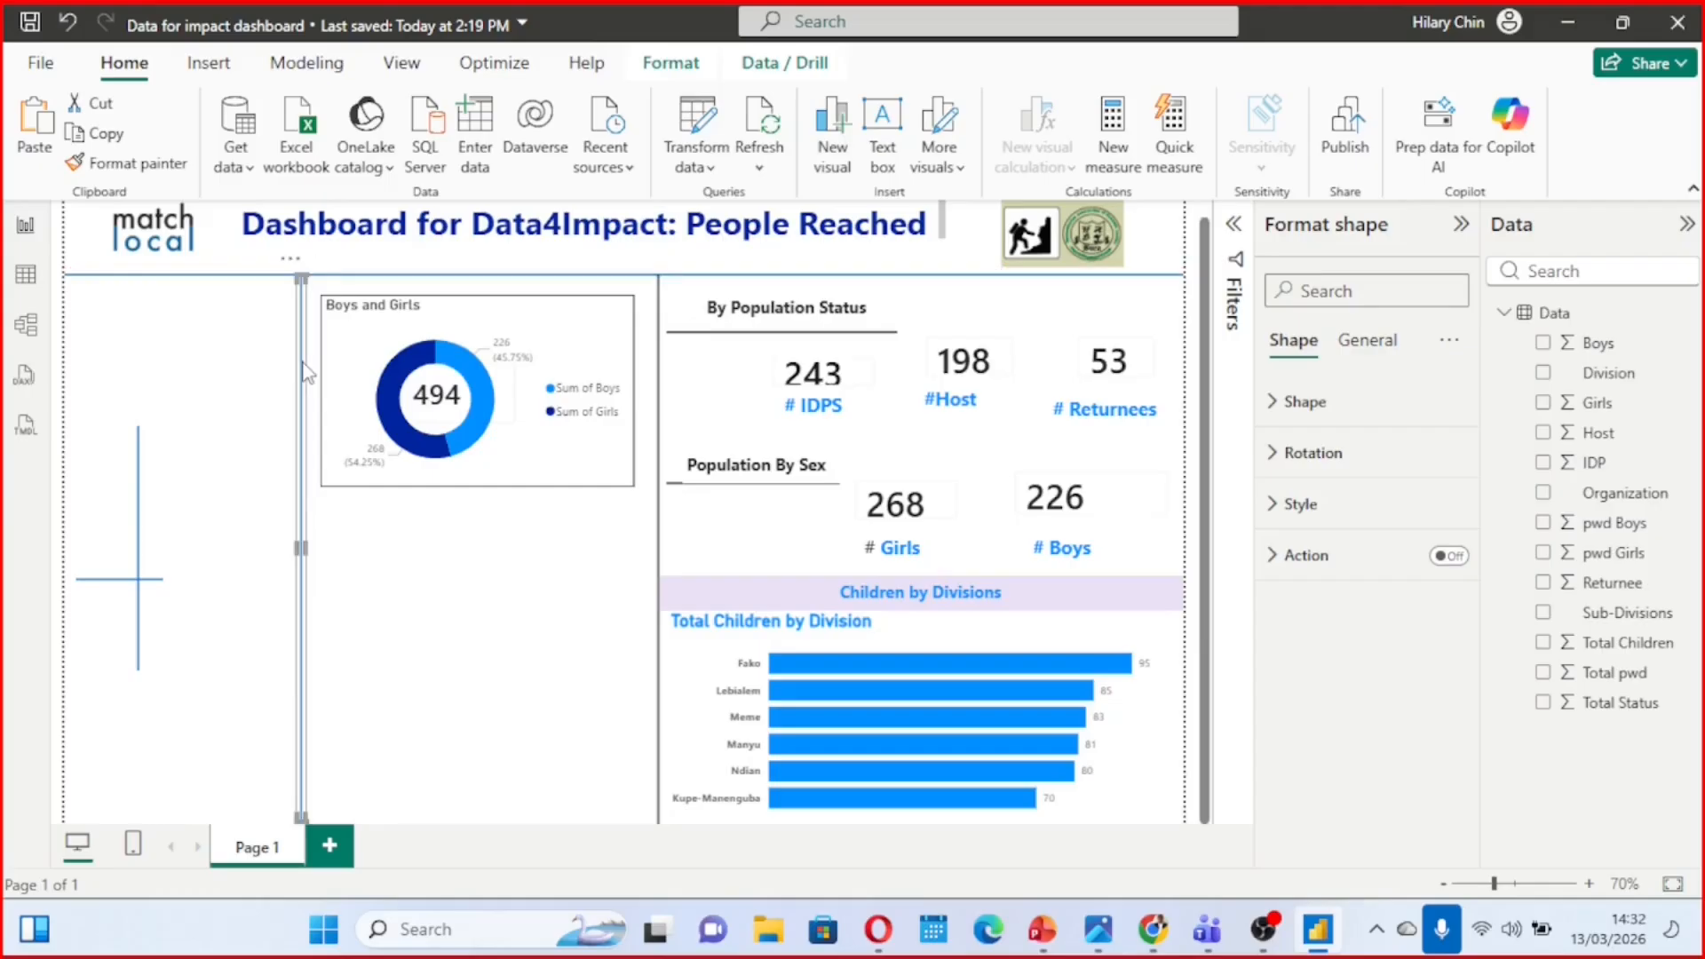
left_click(487, 544)
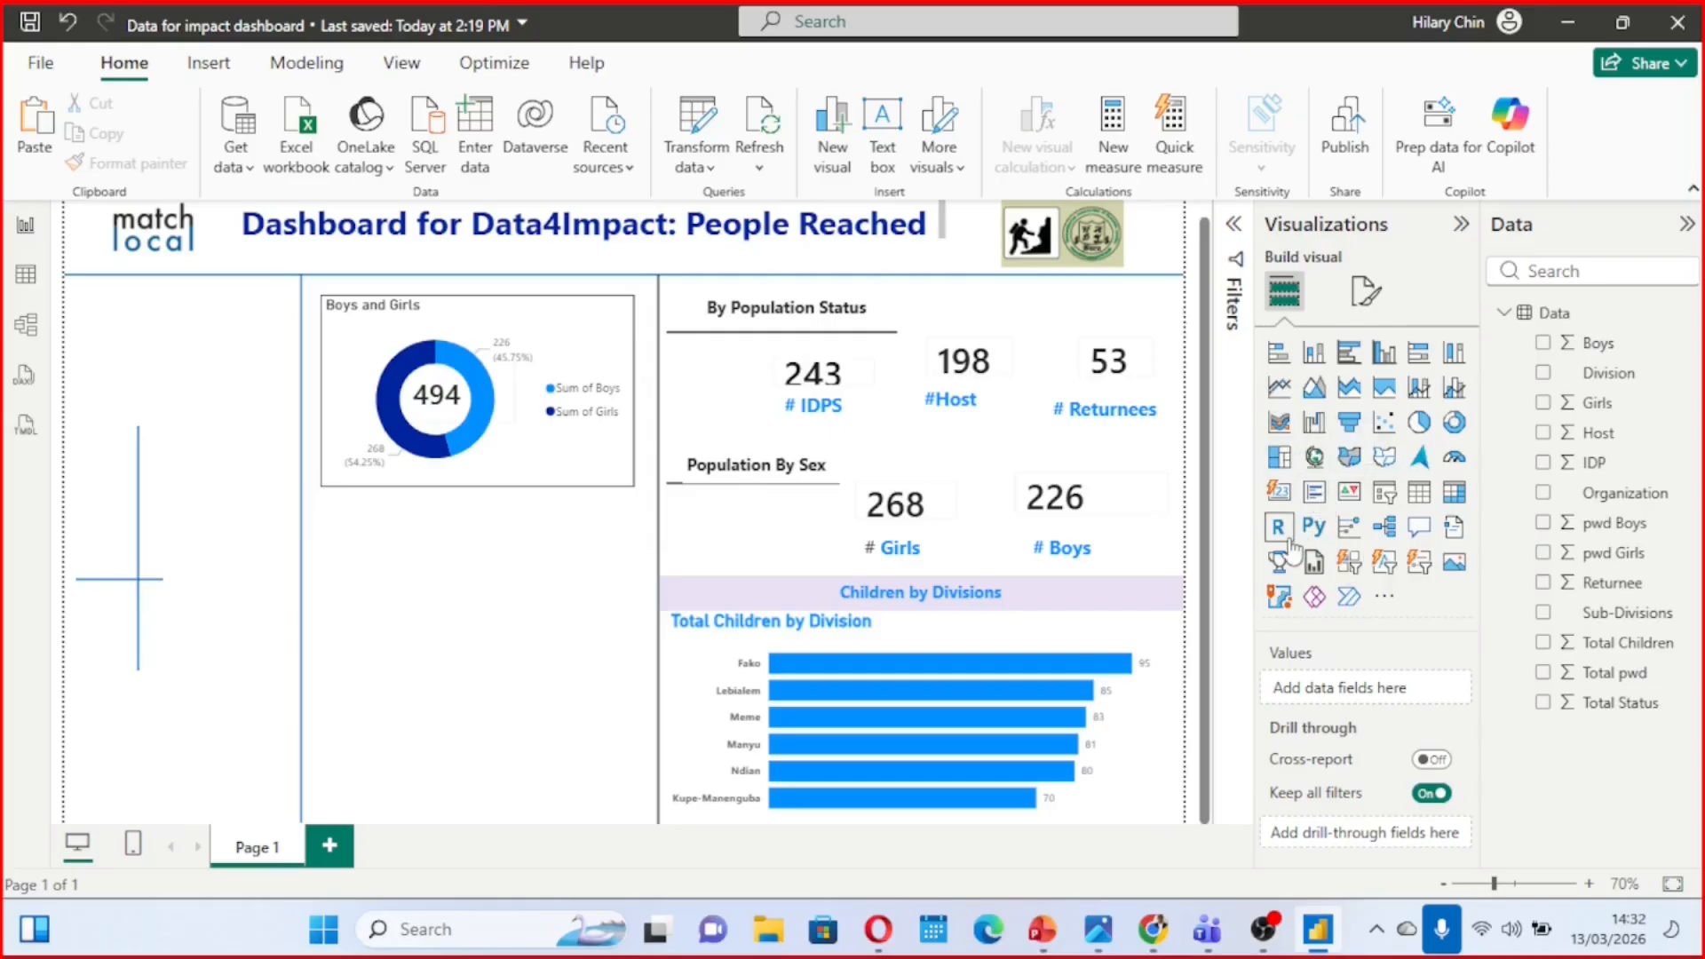
left_click(1284, 494)
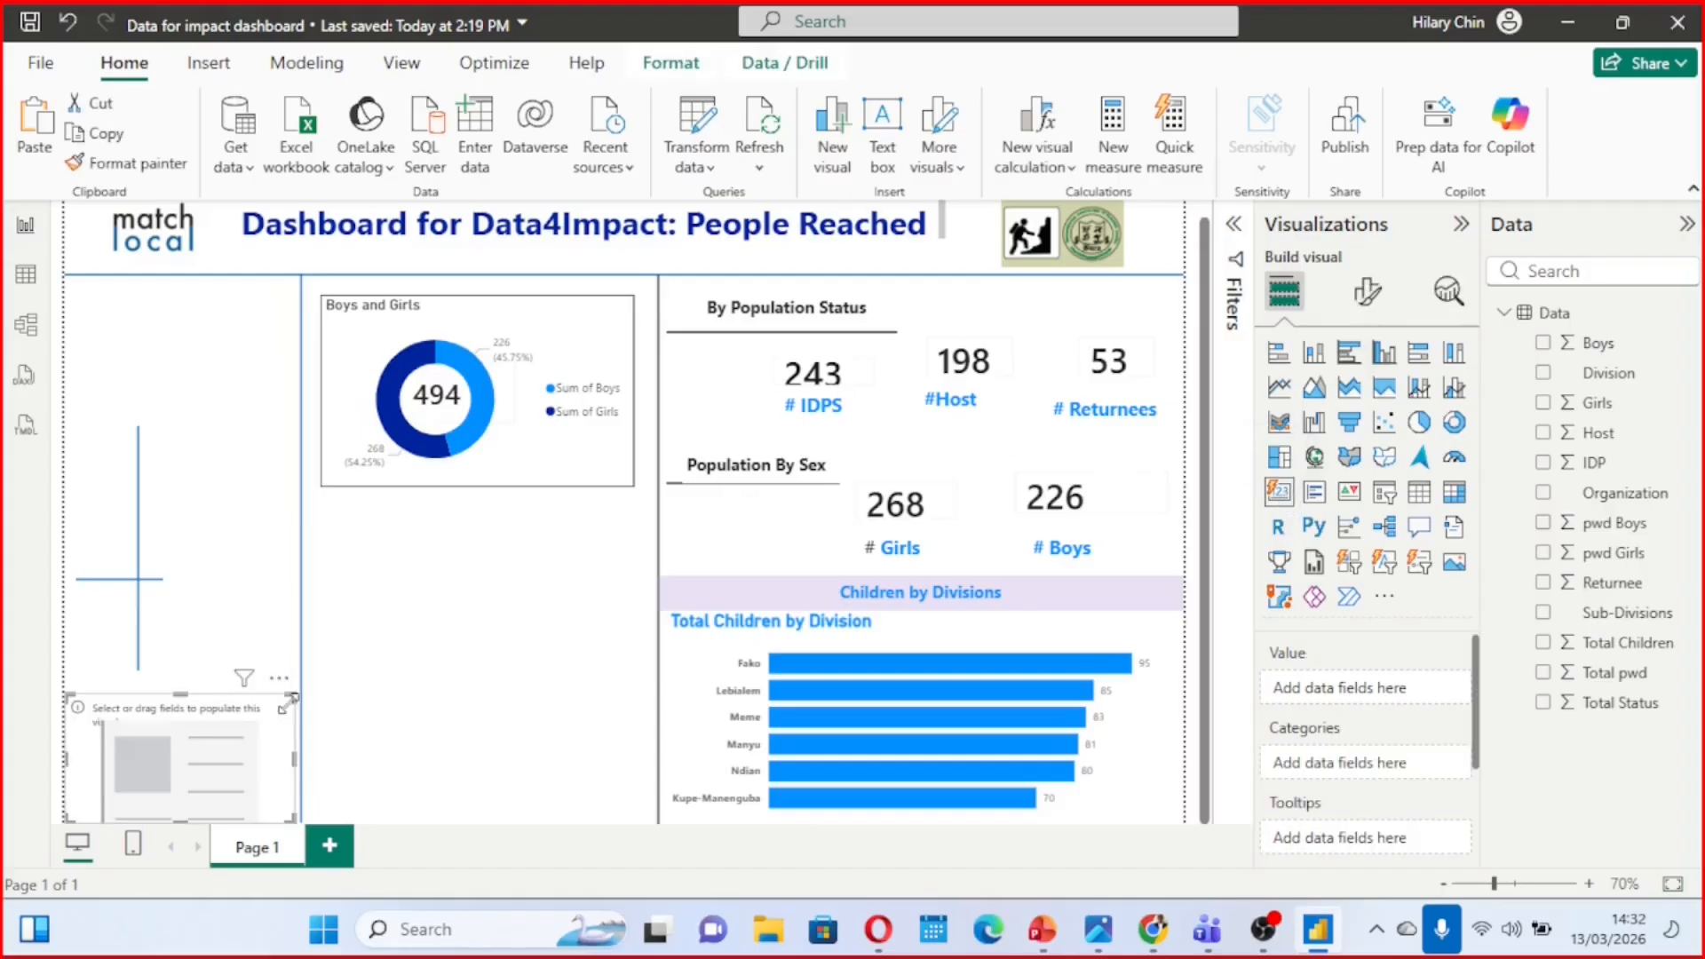
left_click_drag(257, 754, 535, 586)
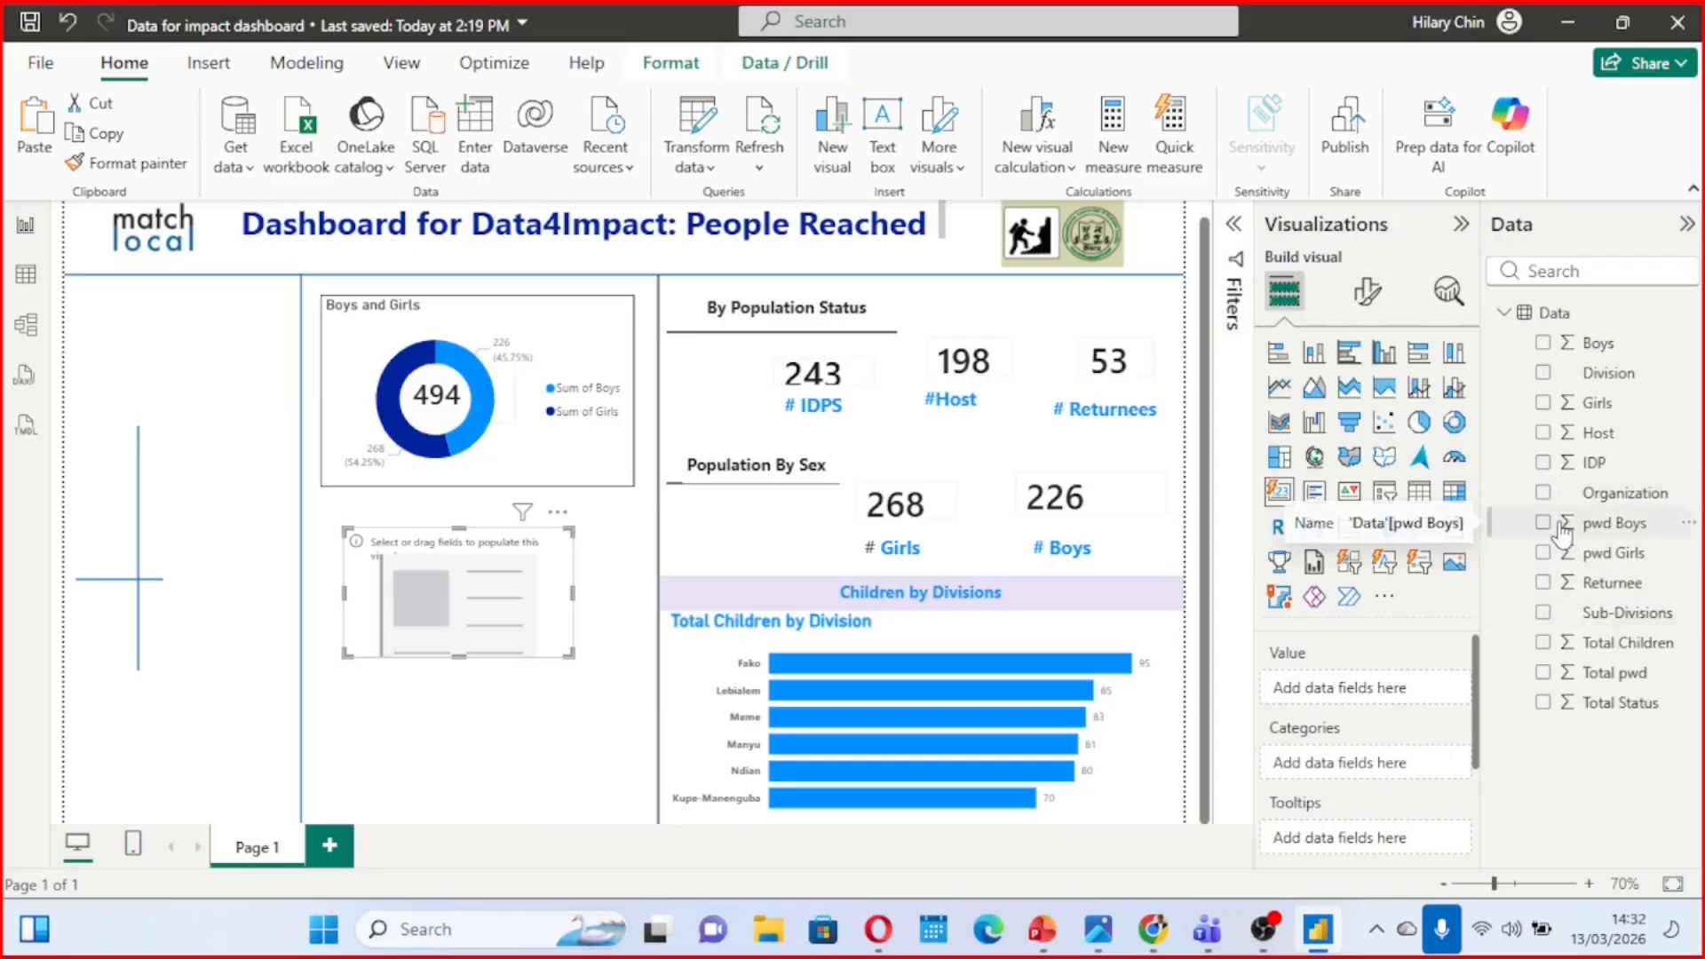
left_click(558, 513)
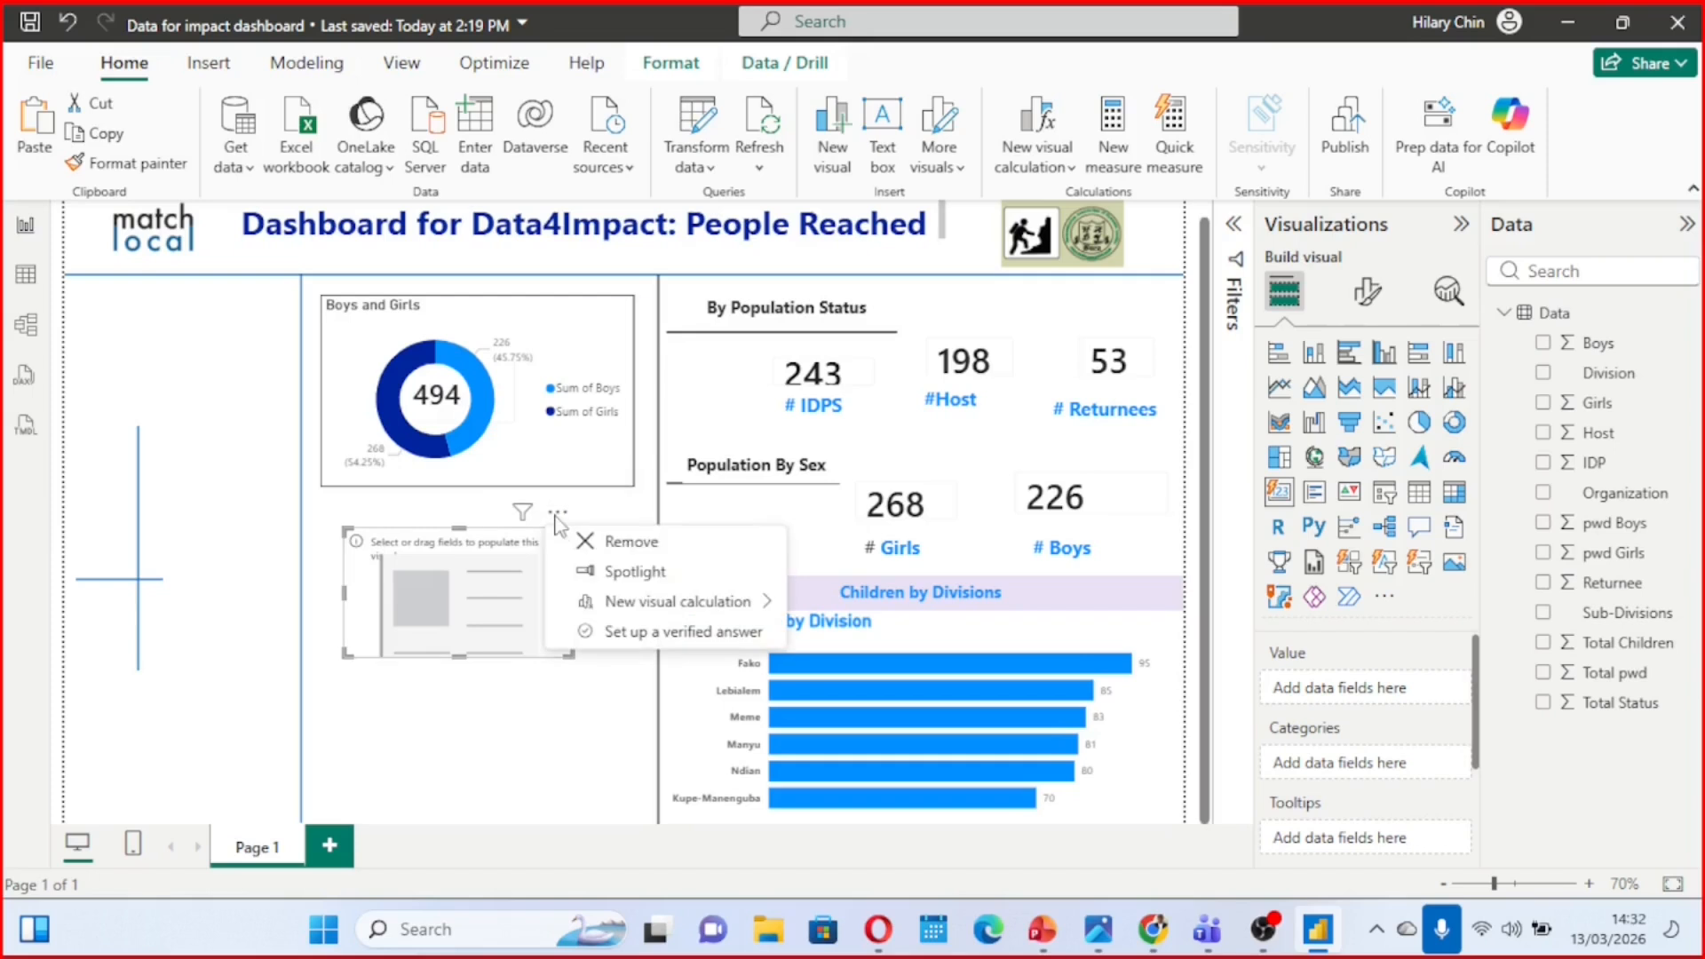
left_click(647, 543)
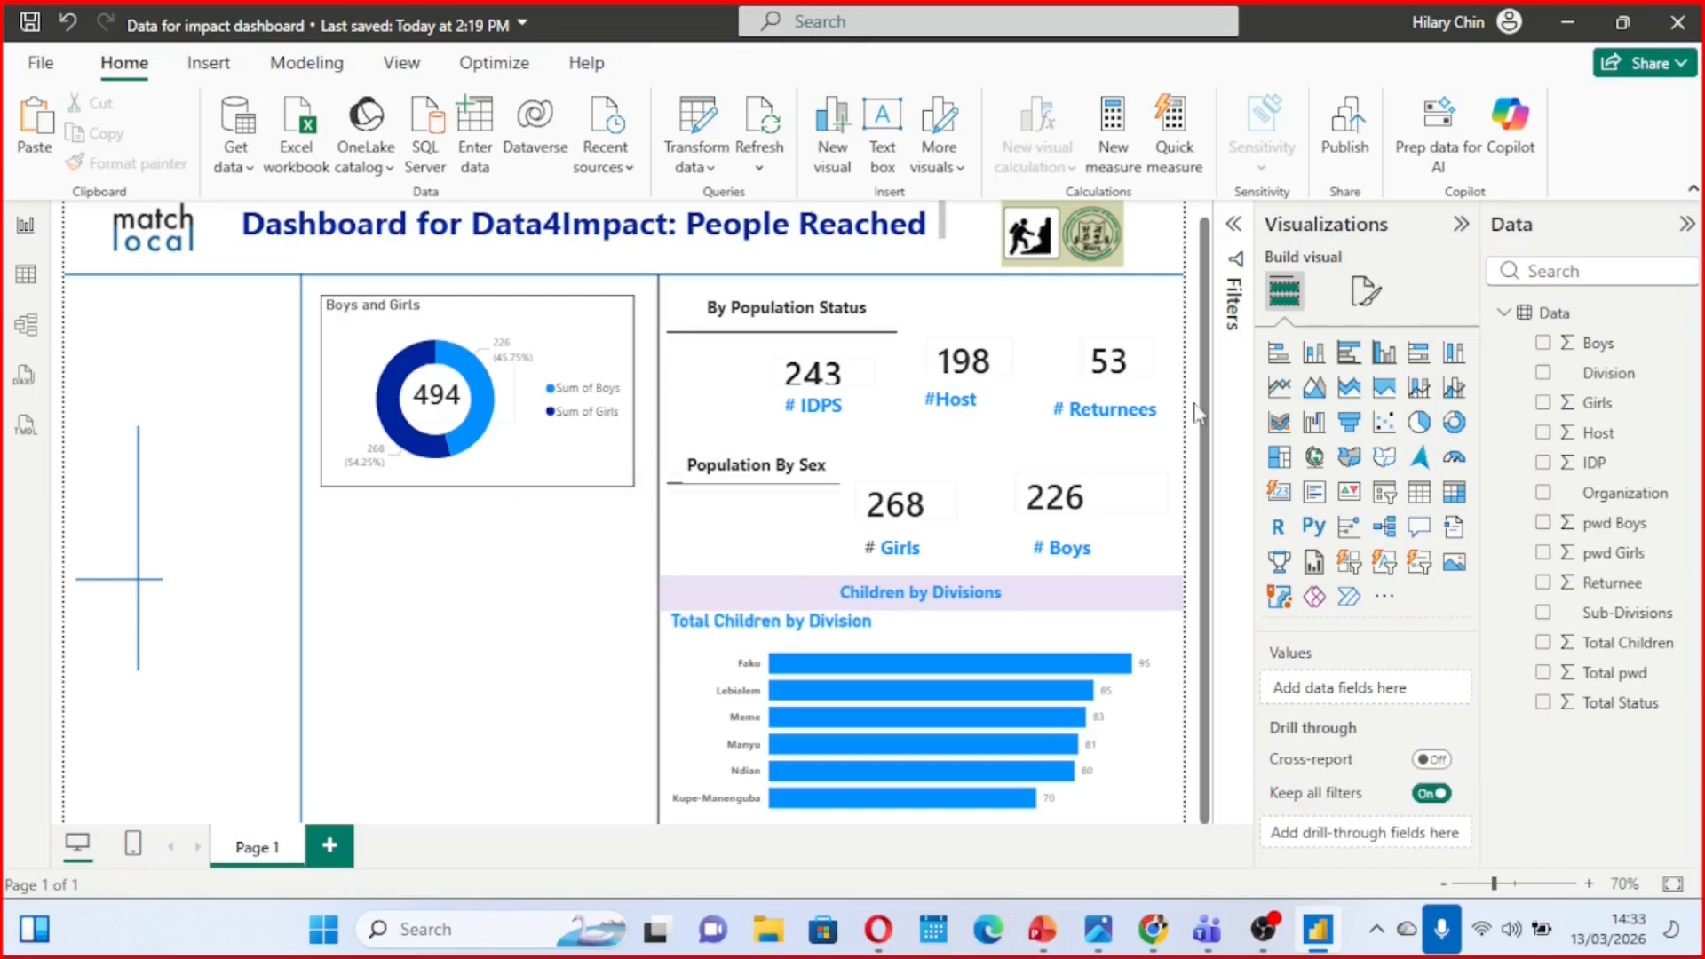
Add a multi-row card below the donut chart showing the pwd Boys and pwd Girls fields
left_click(1315, 496)
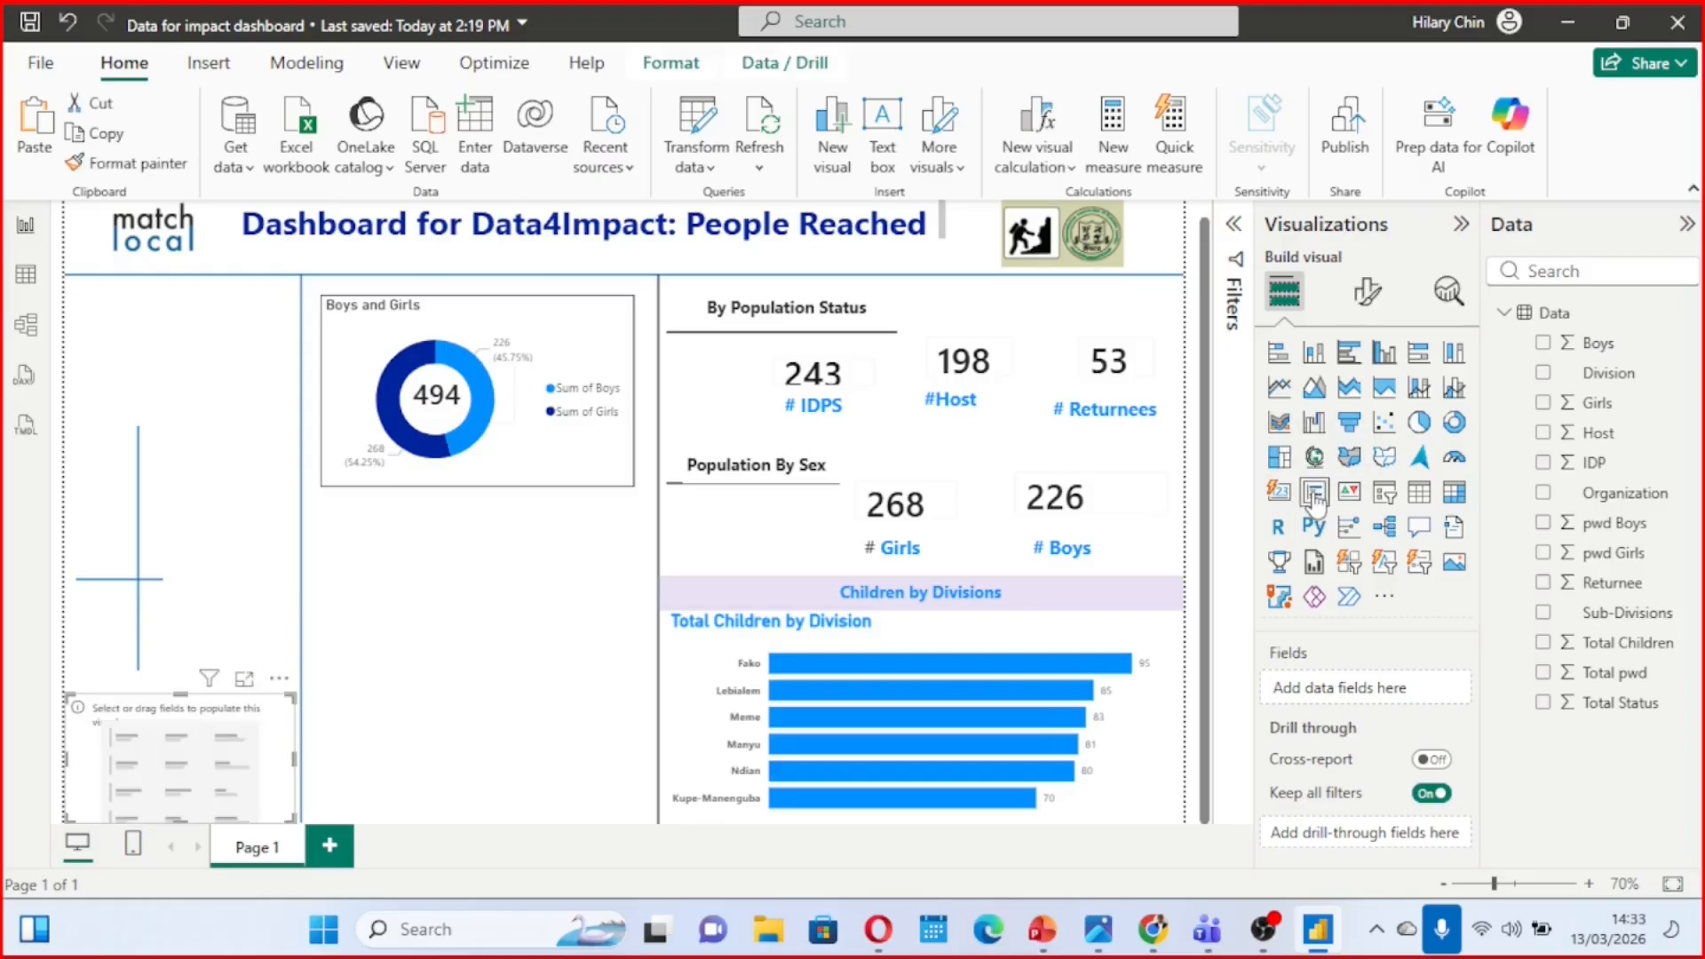
left_click_drag(247, 755, 524, 617)
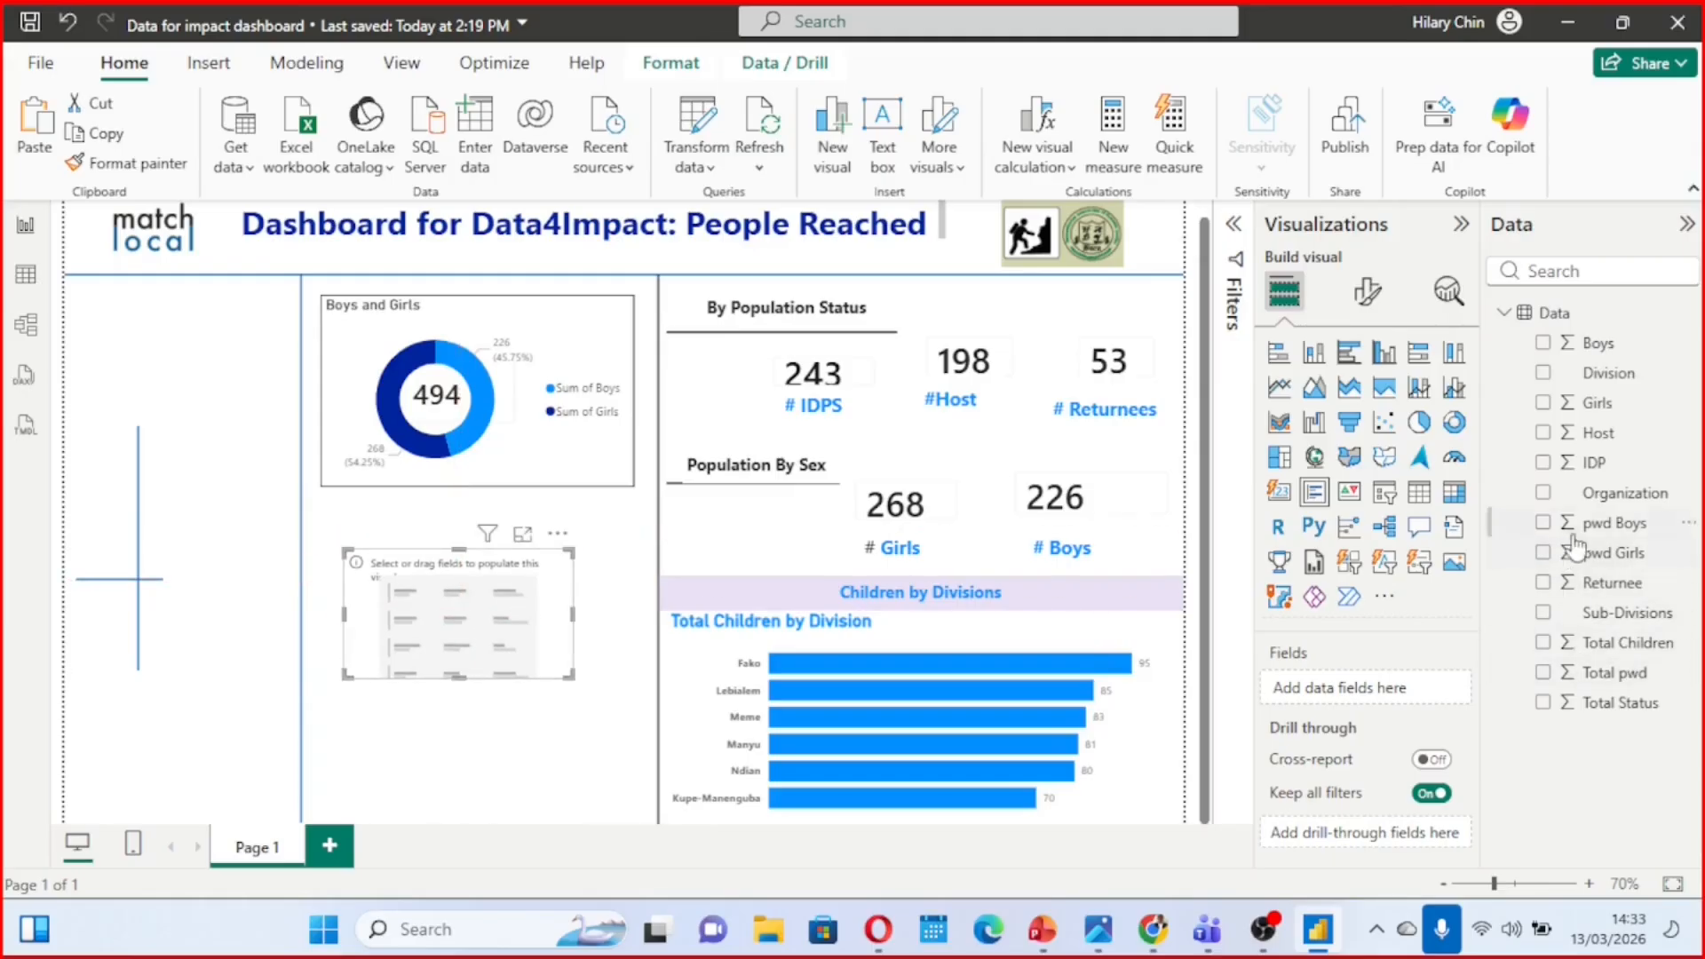
left_click(1543, 524)
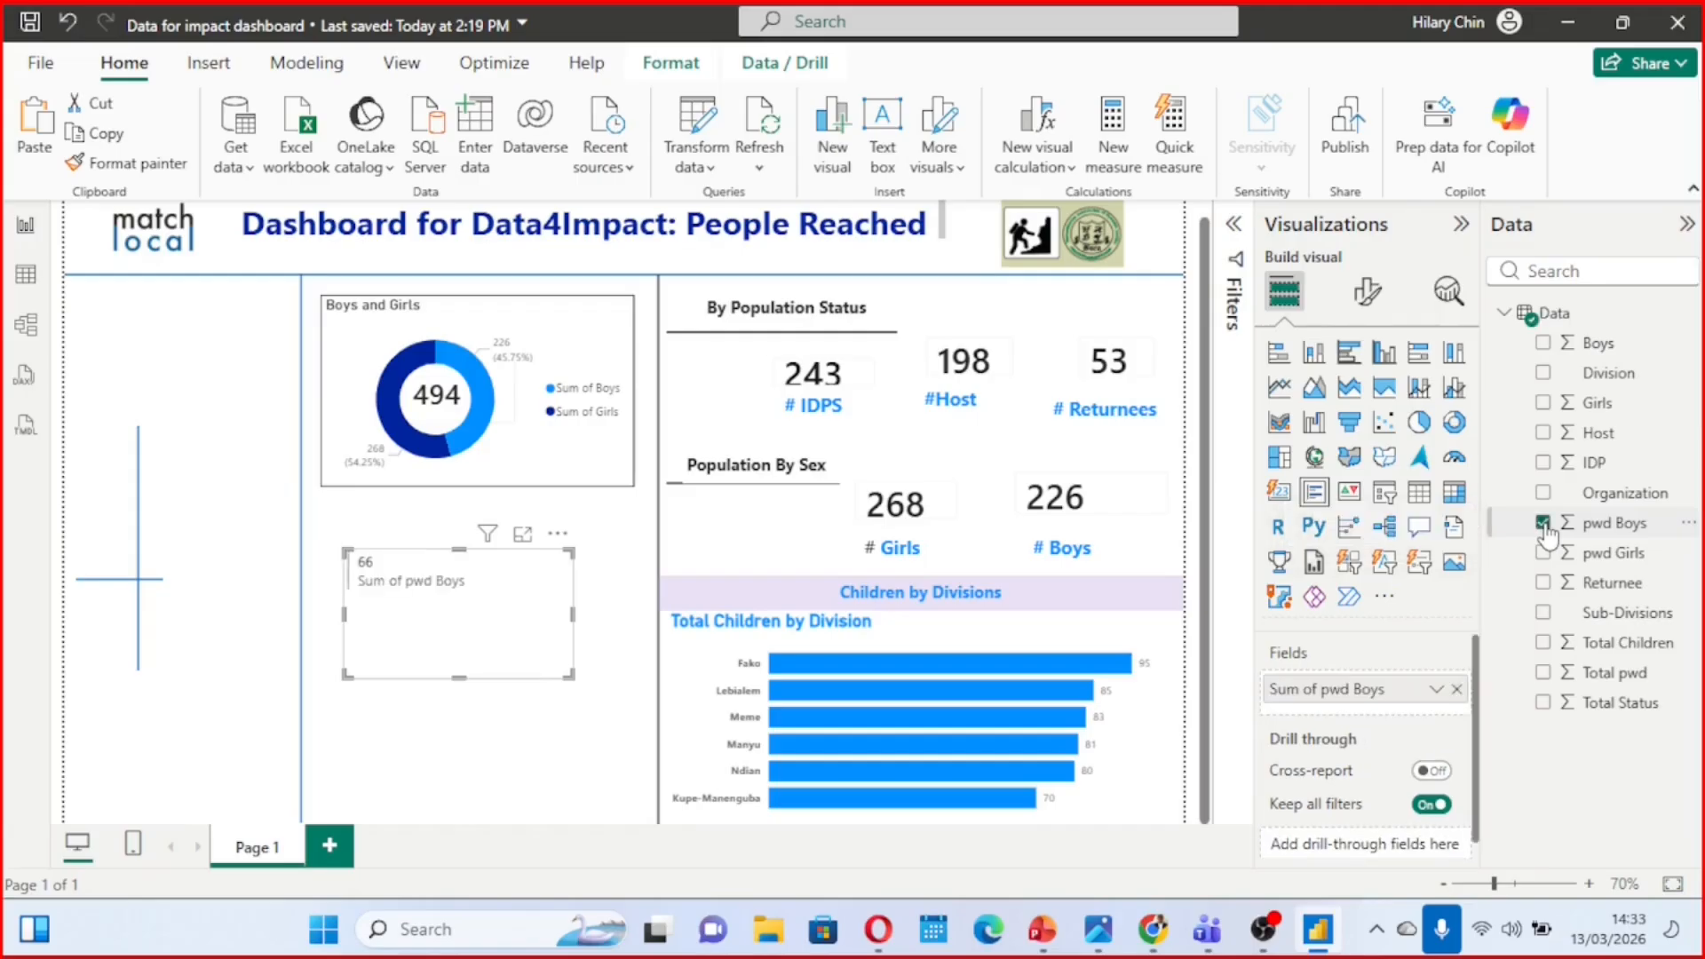
left_click(1545, 554)
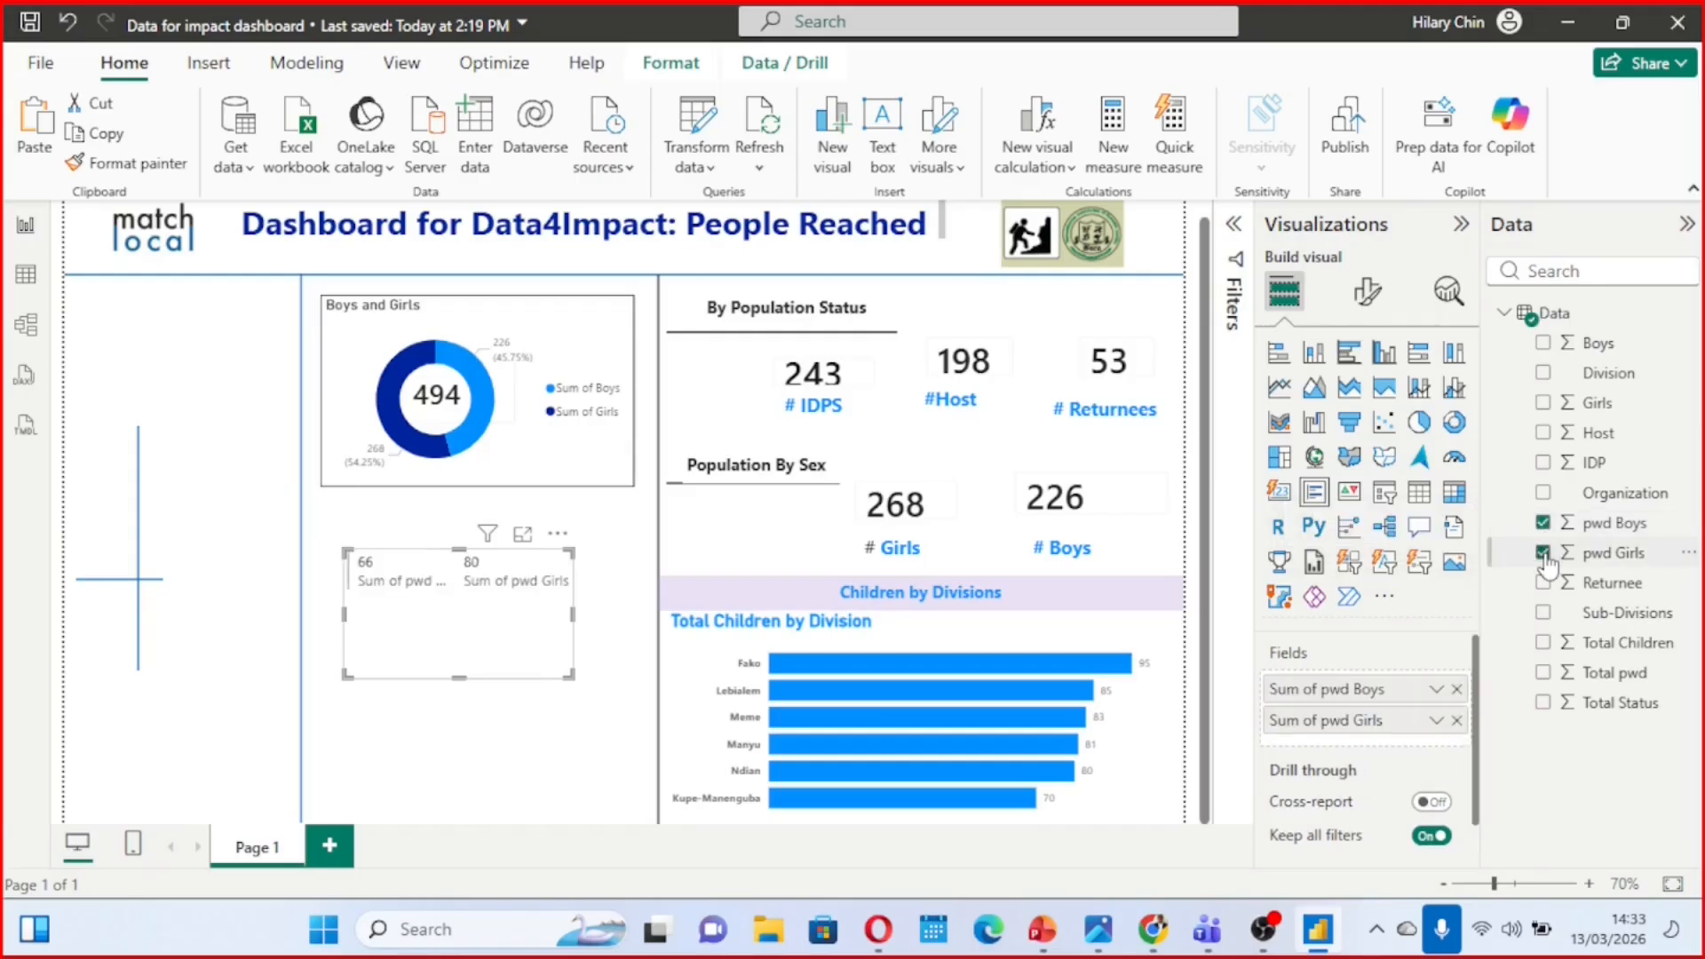
Reduce the multi-row card's height and widen it on both sides to roughly match the donut chart above
mouse_move(456, 661)
left_mouse_down()
mouse_move(456, 623)
mouse_move(458, 640)
left_mouse_up()
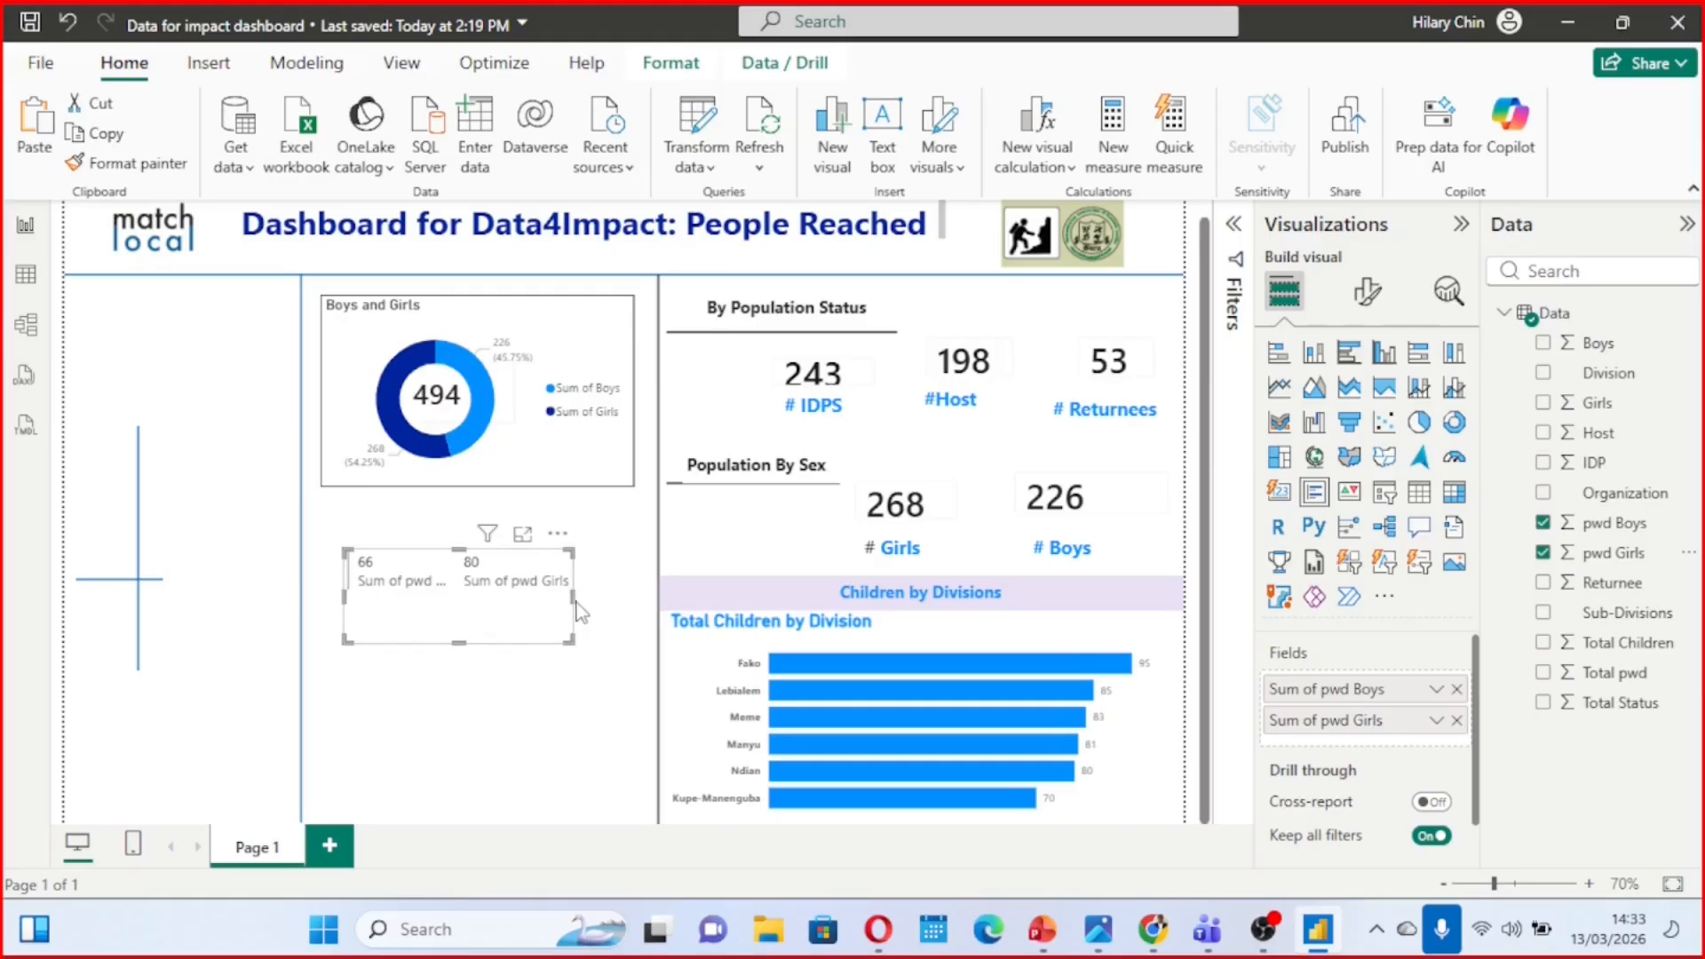
left_click_drag(572, 599, 636, 604)
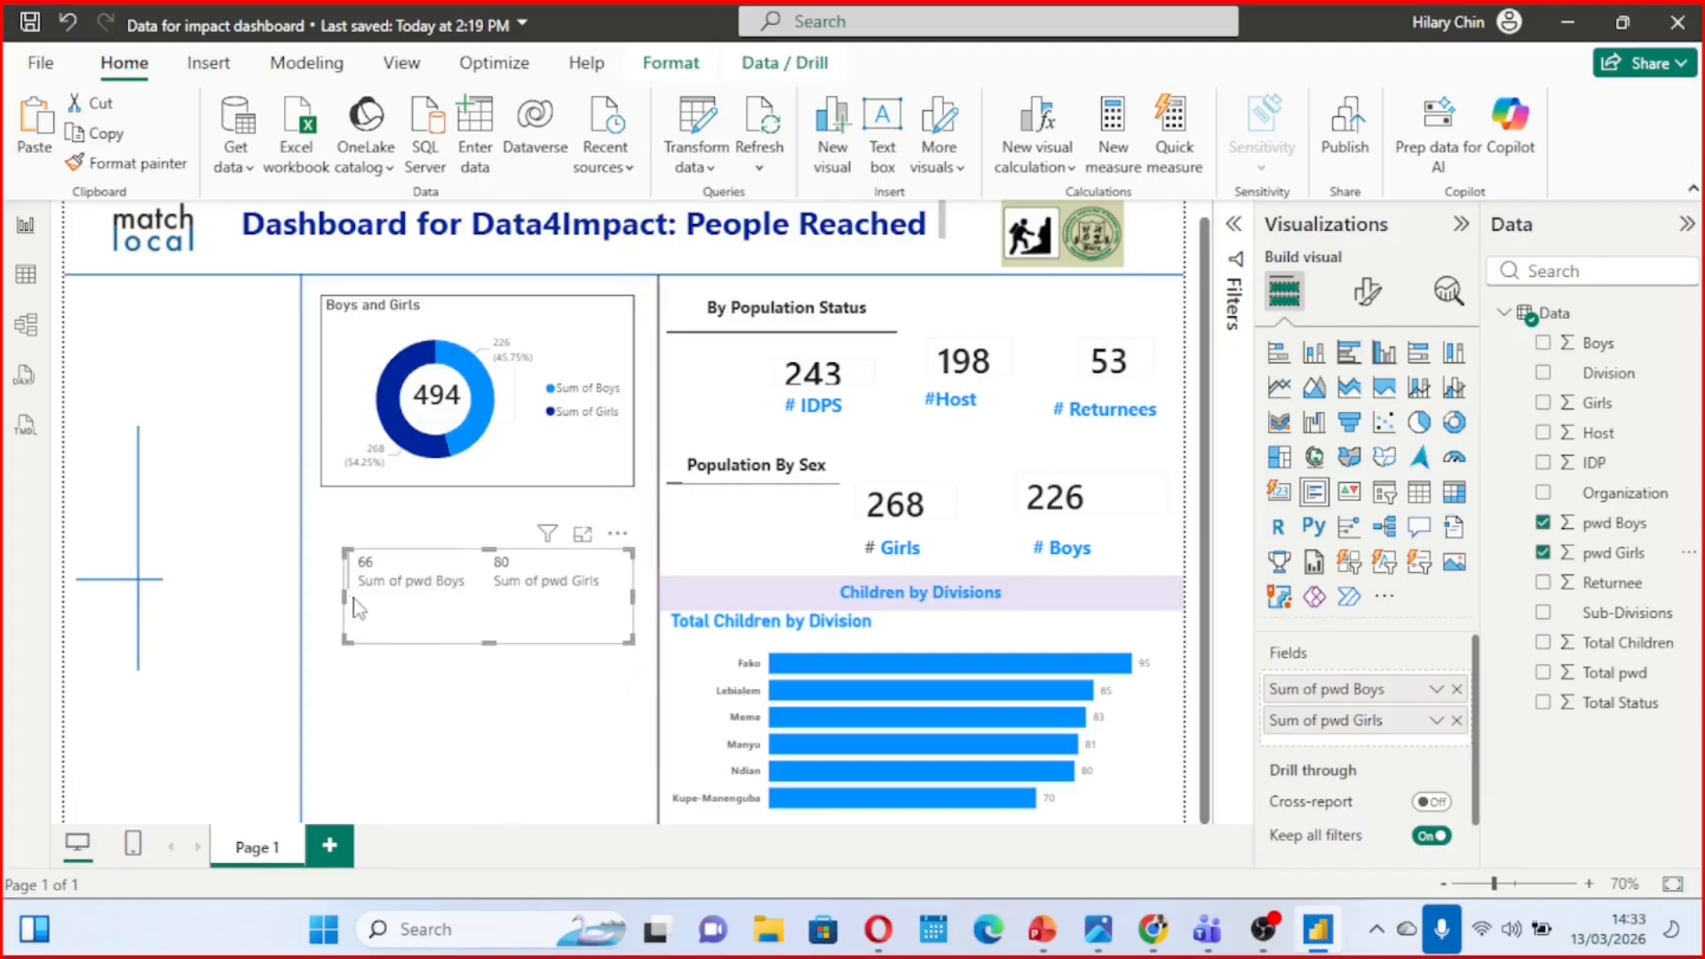
left_click_drag(343, 600, 316, 604)
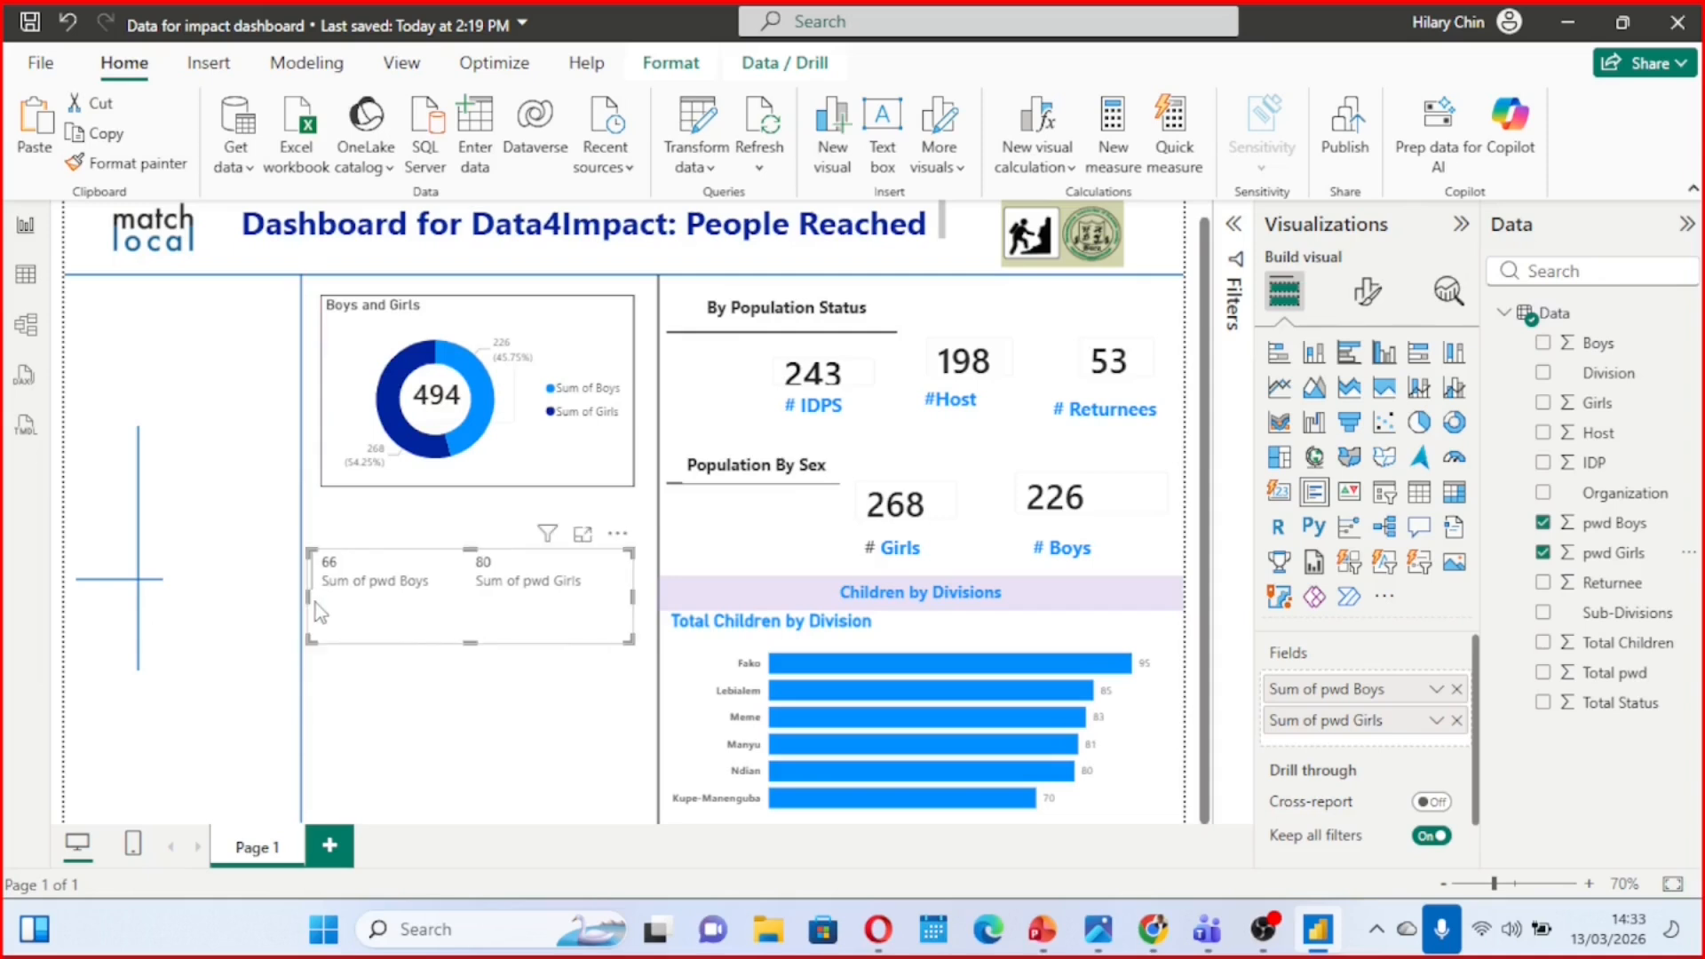
Format the multi-row card's callout values as bold with font size 17
left_click(1373, 303)
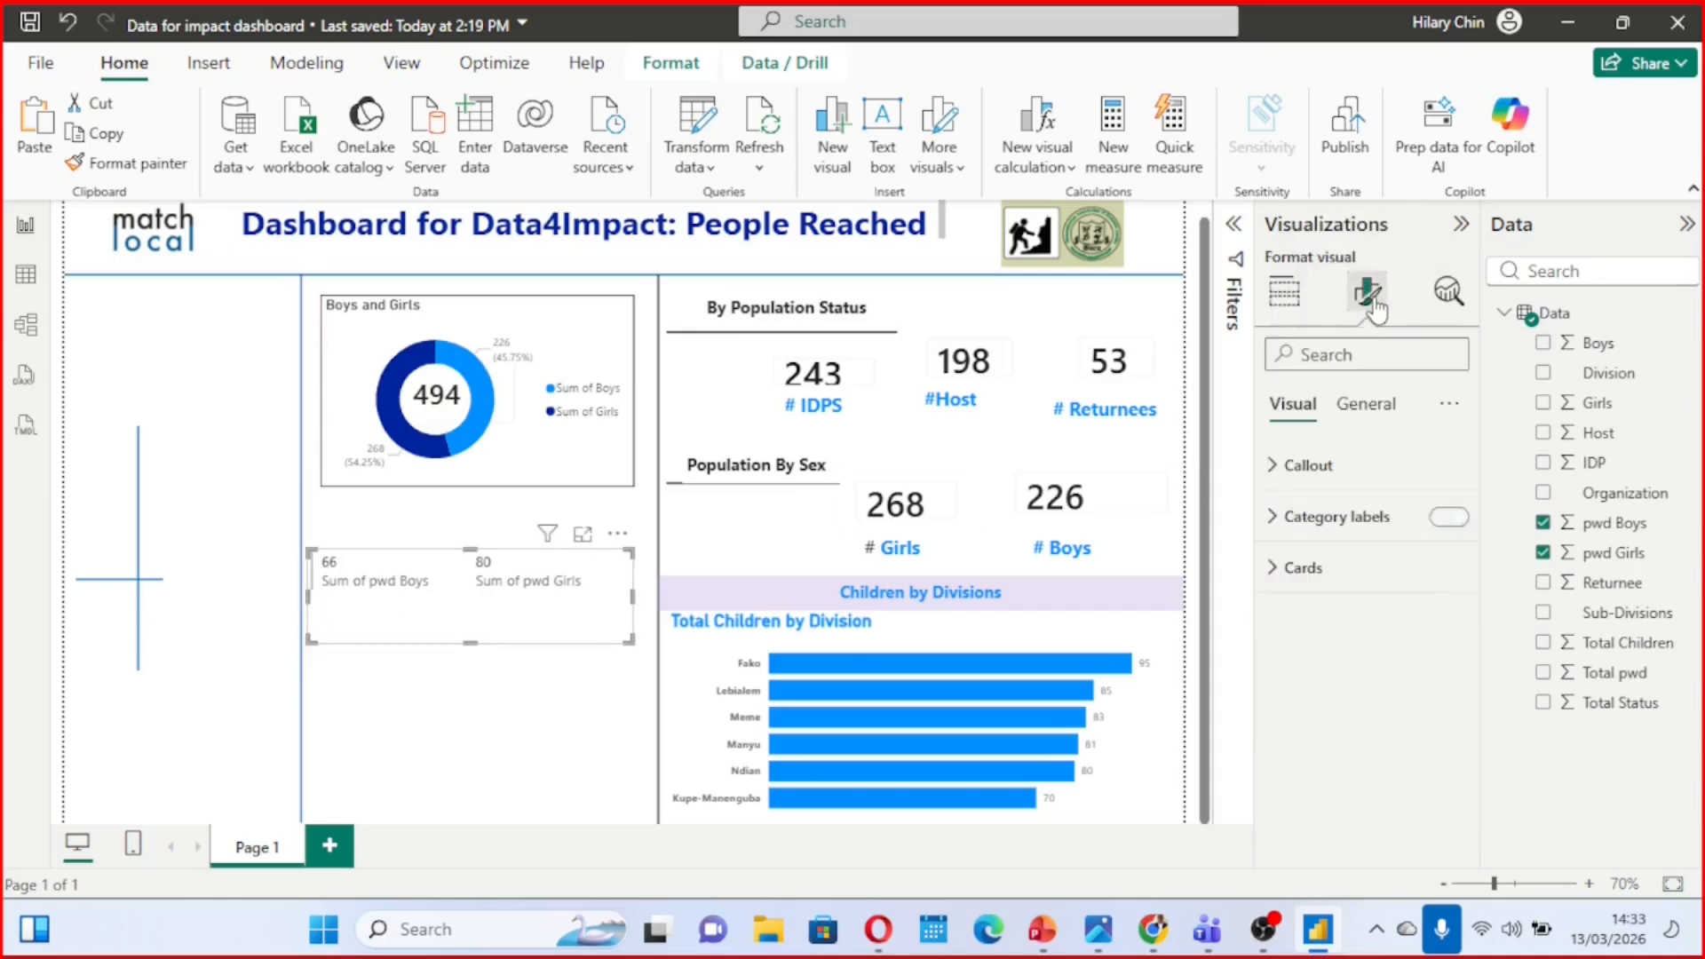
left_click(1280, 465)
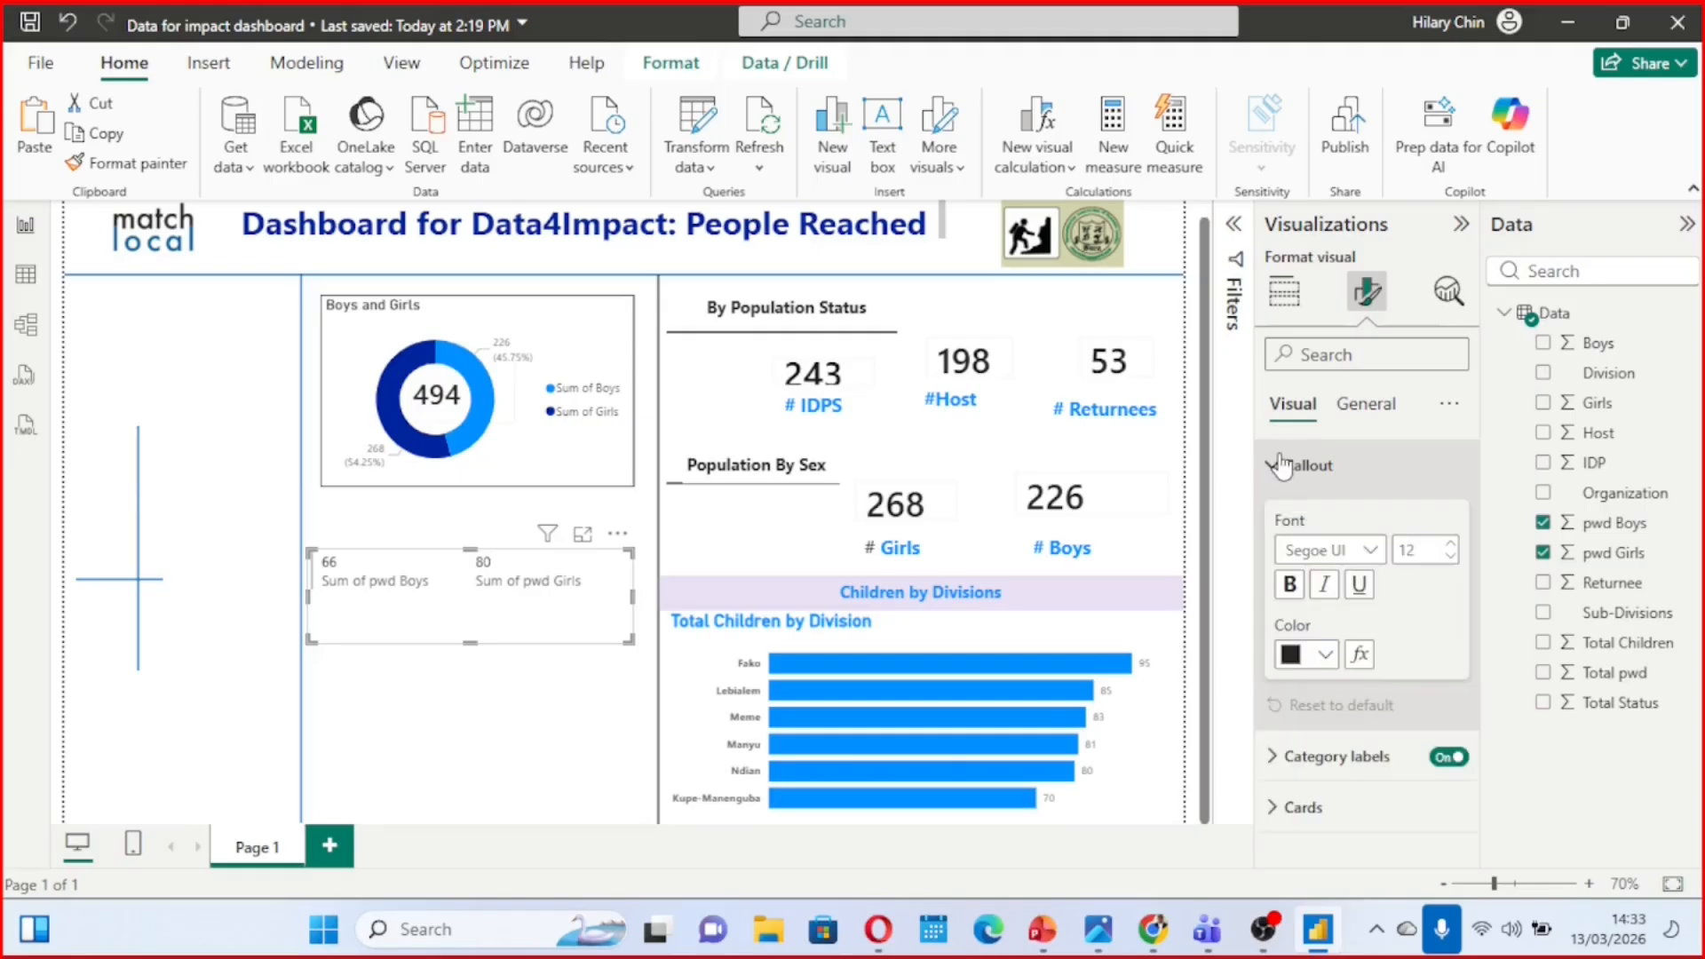
left_click(1292, 585)
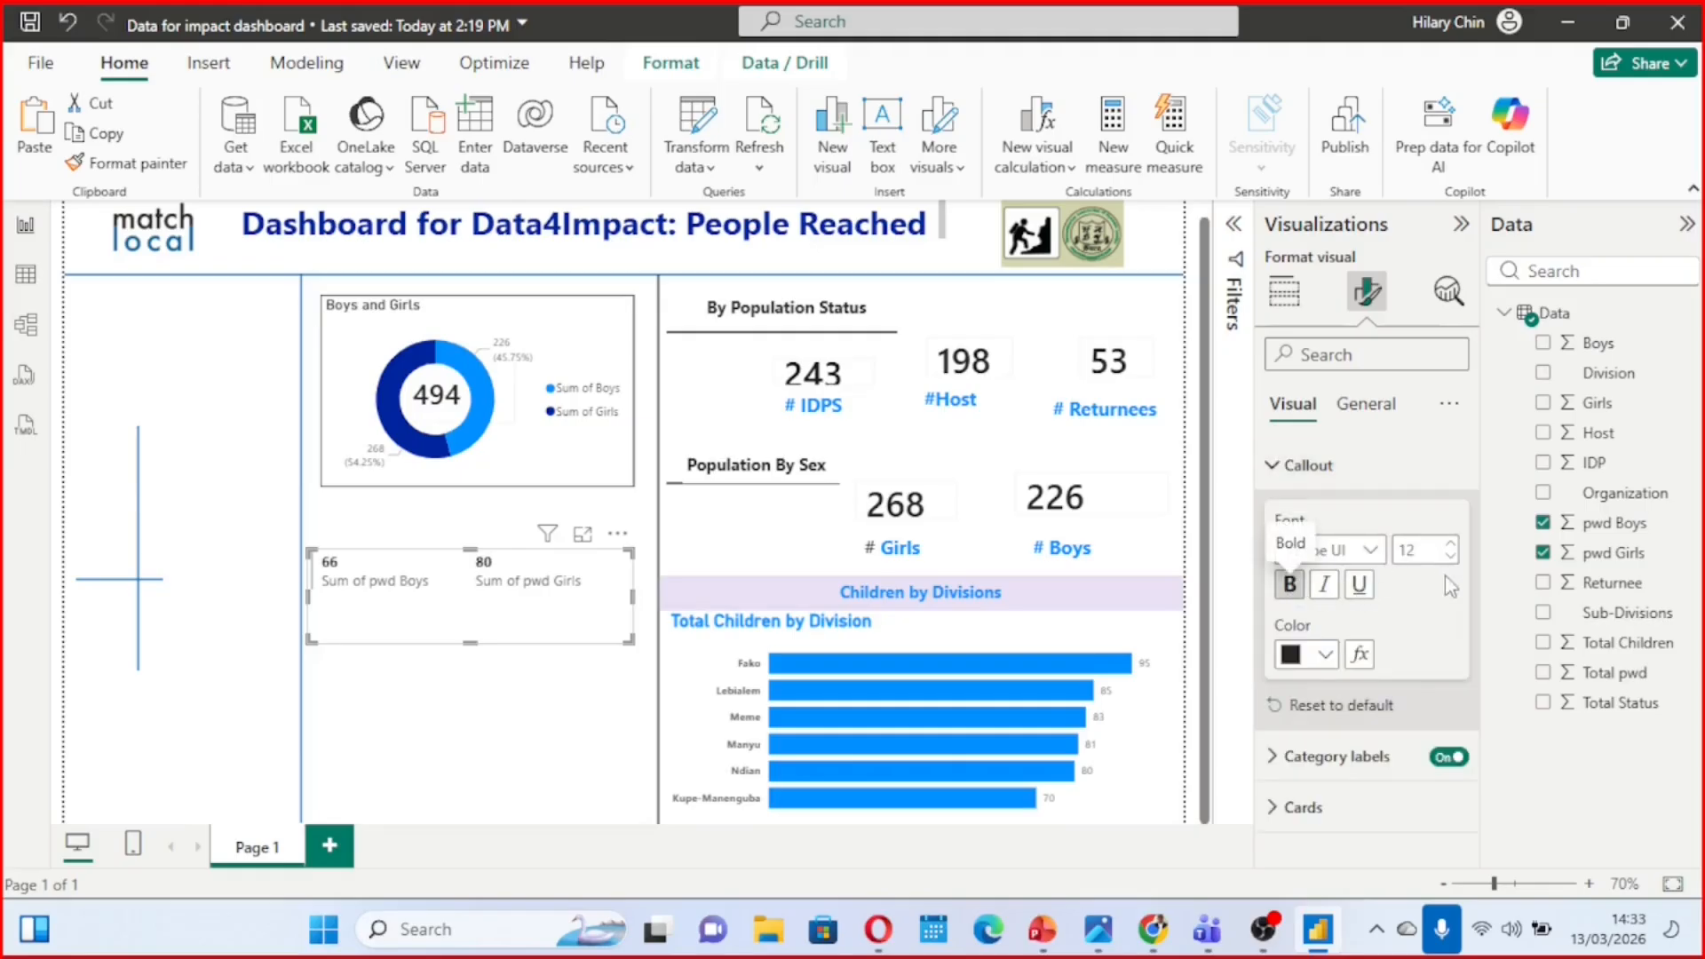
double_click(1451, 543)
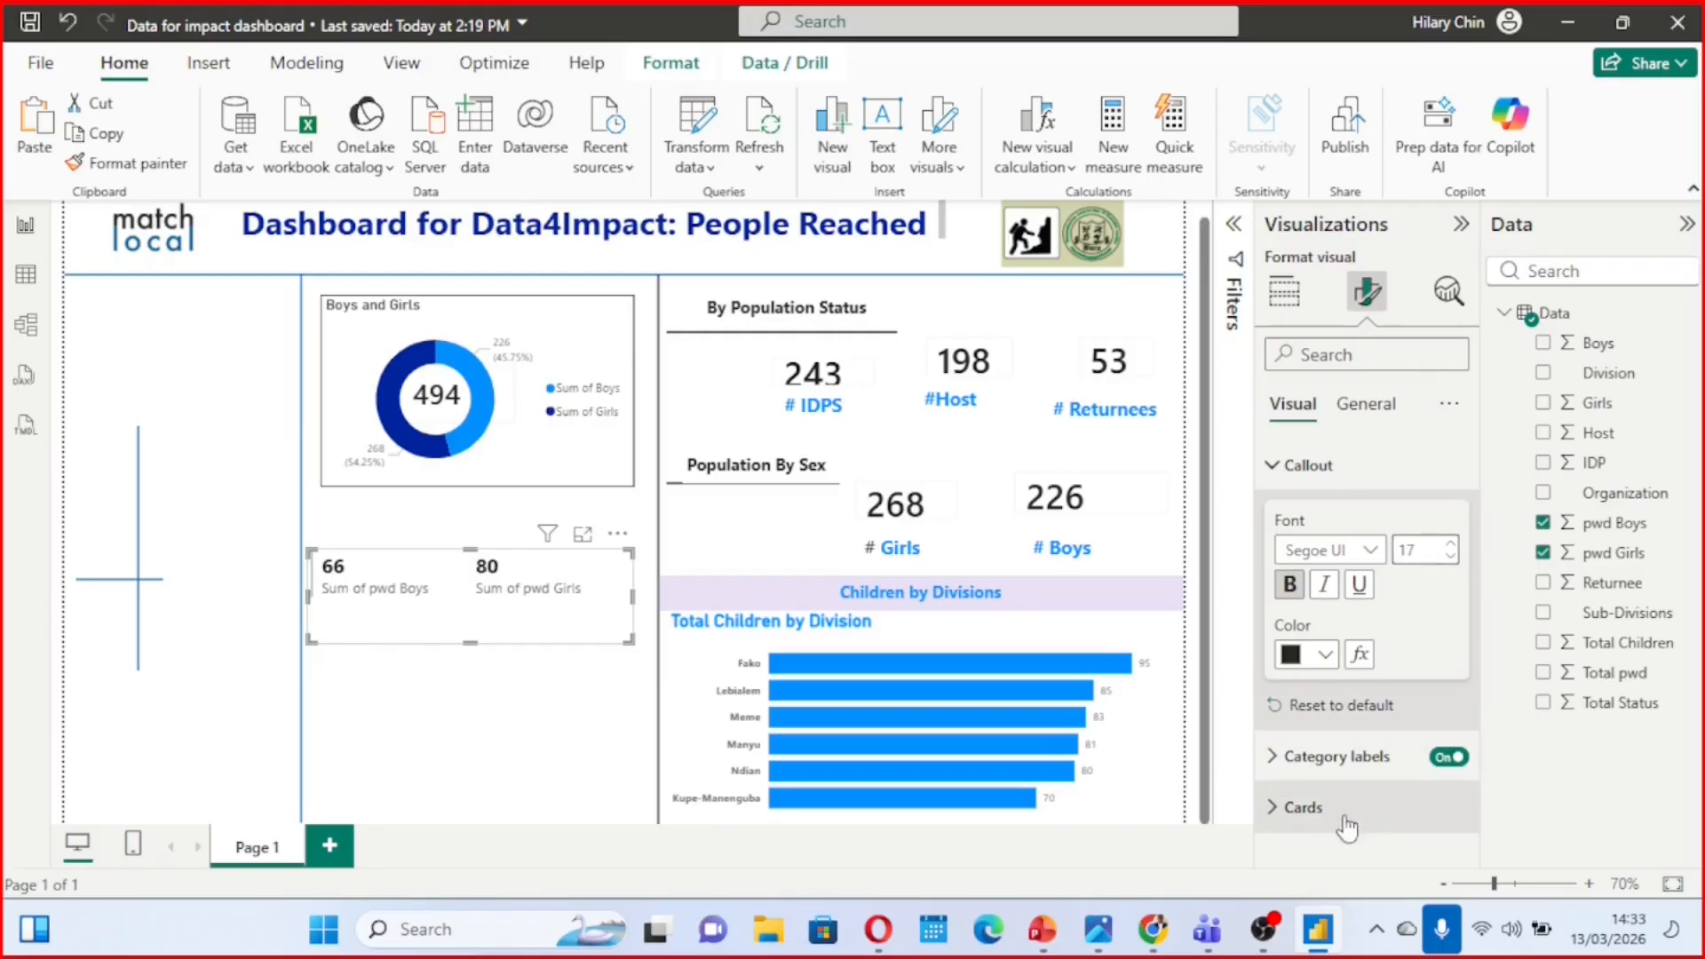
Format the multi-row card's category labels as bold, font size 14, in the same bright blue as the other captions
left_click(1276, 759)
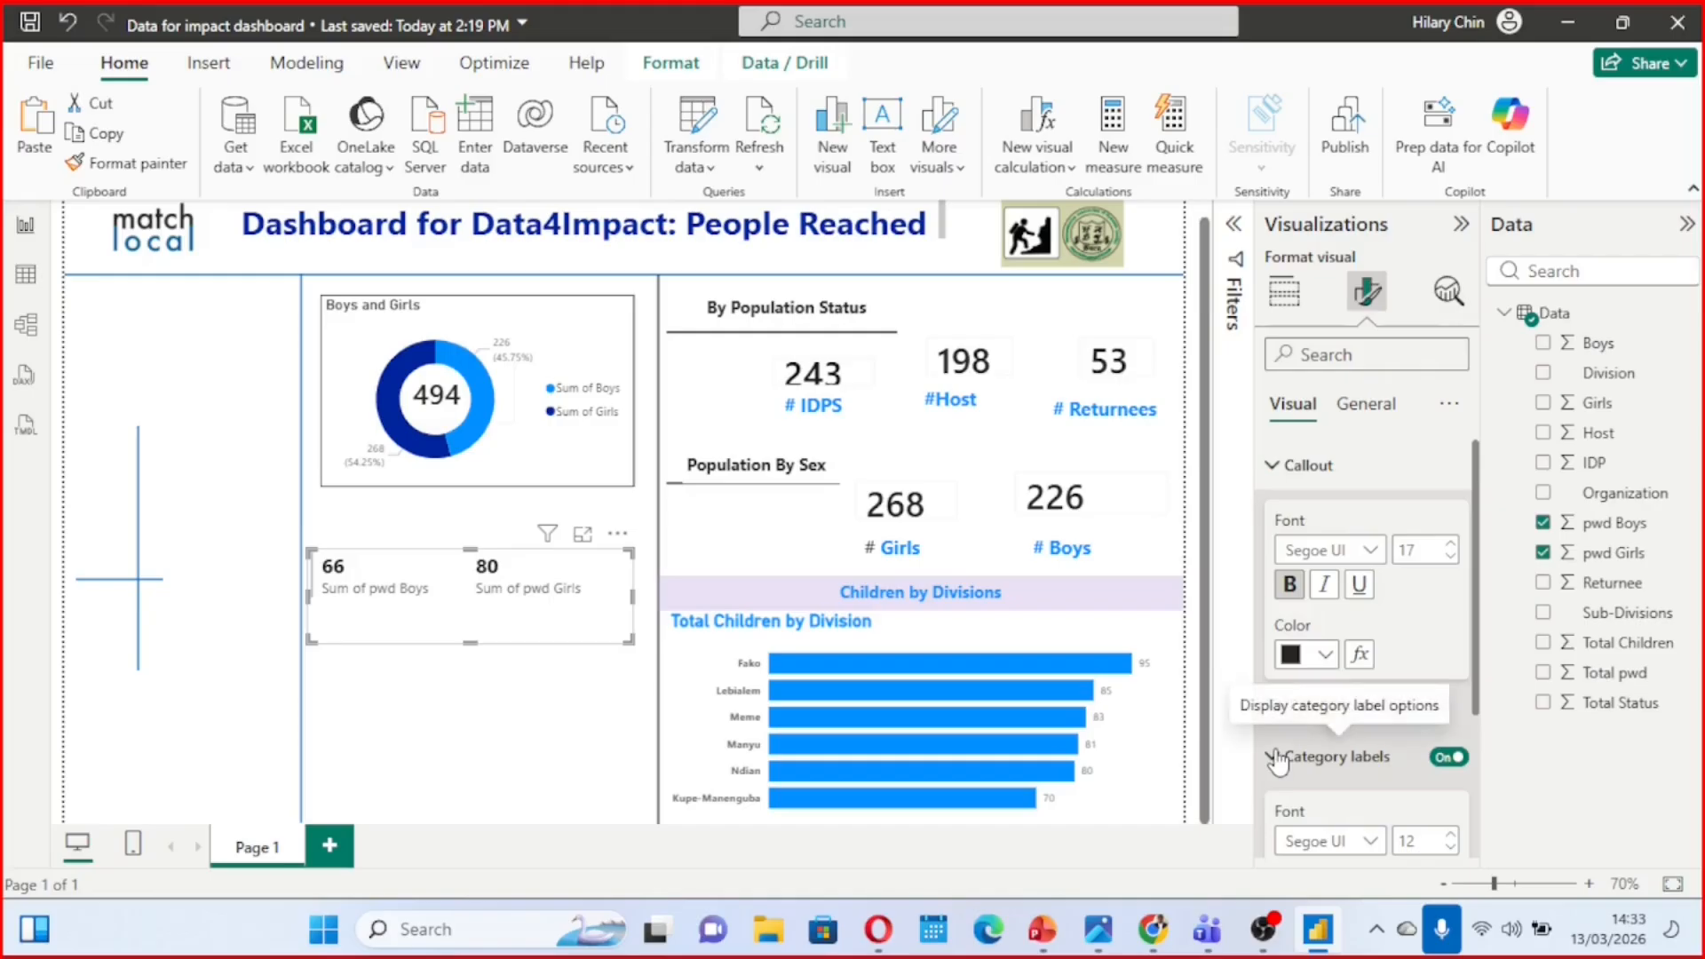
scroll(1279, 737, "down", 3)
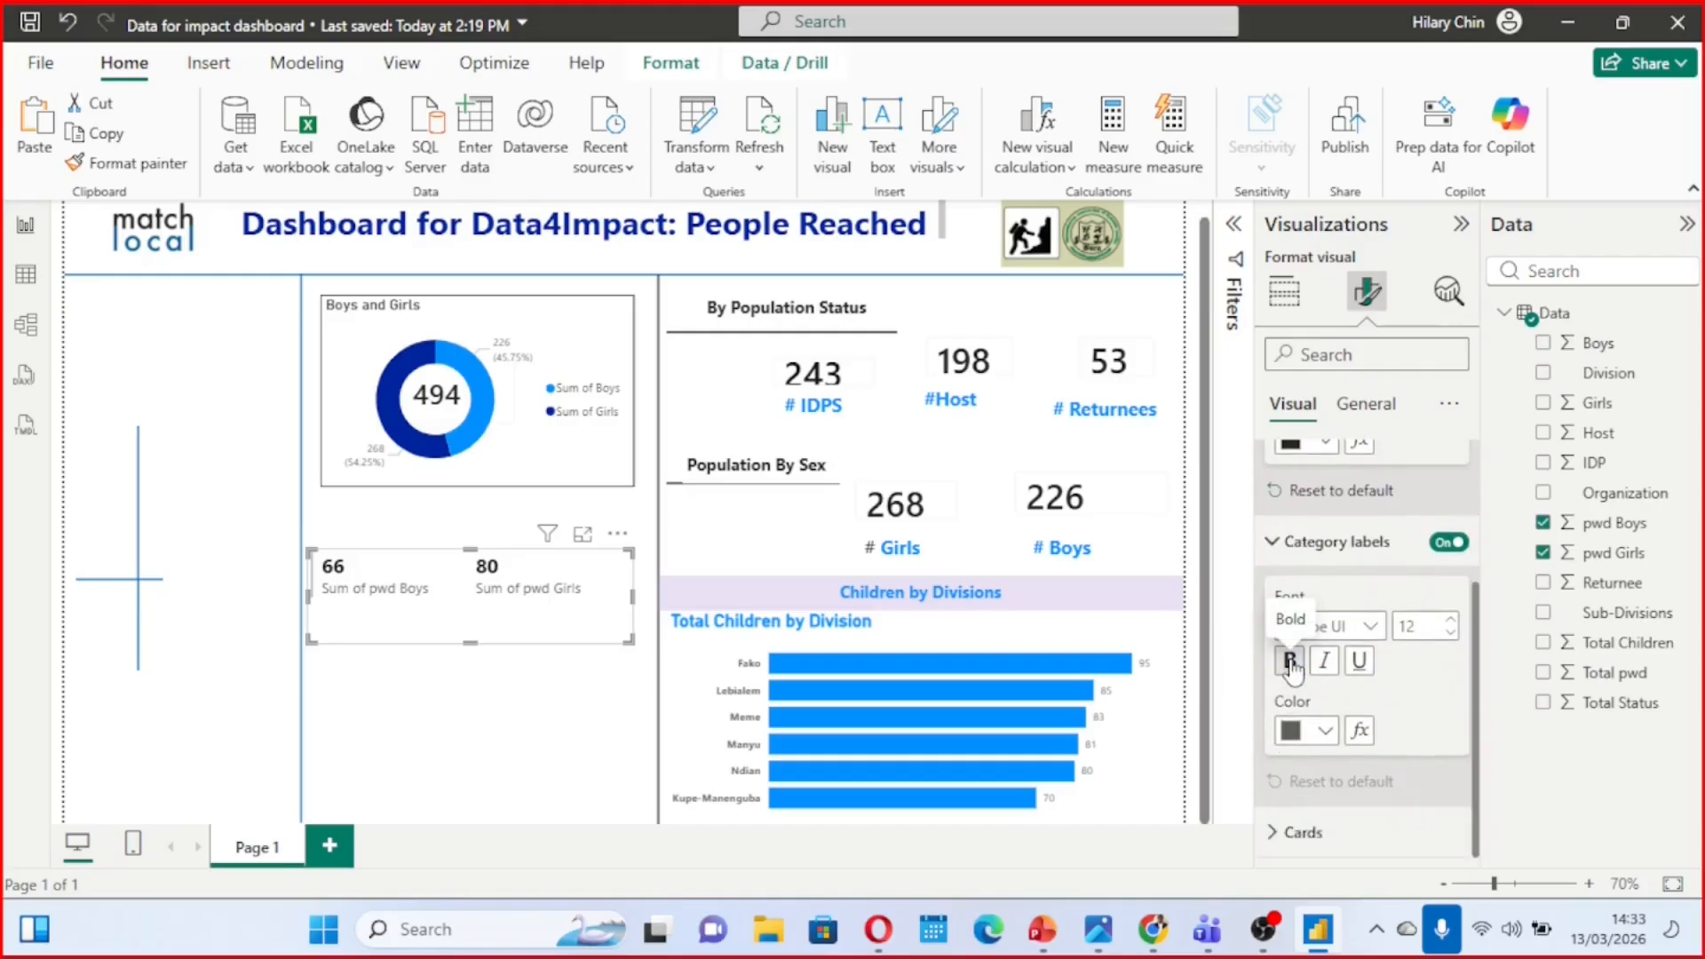
left_click(1291, 665)
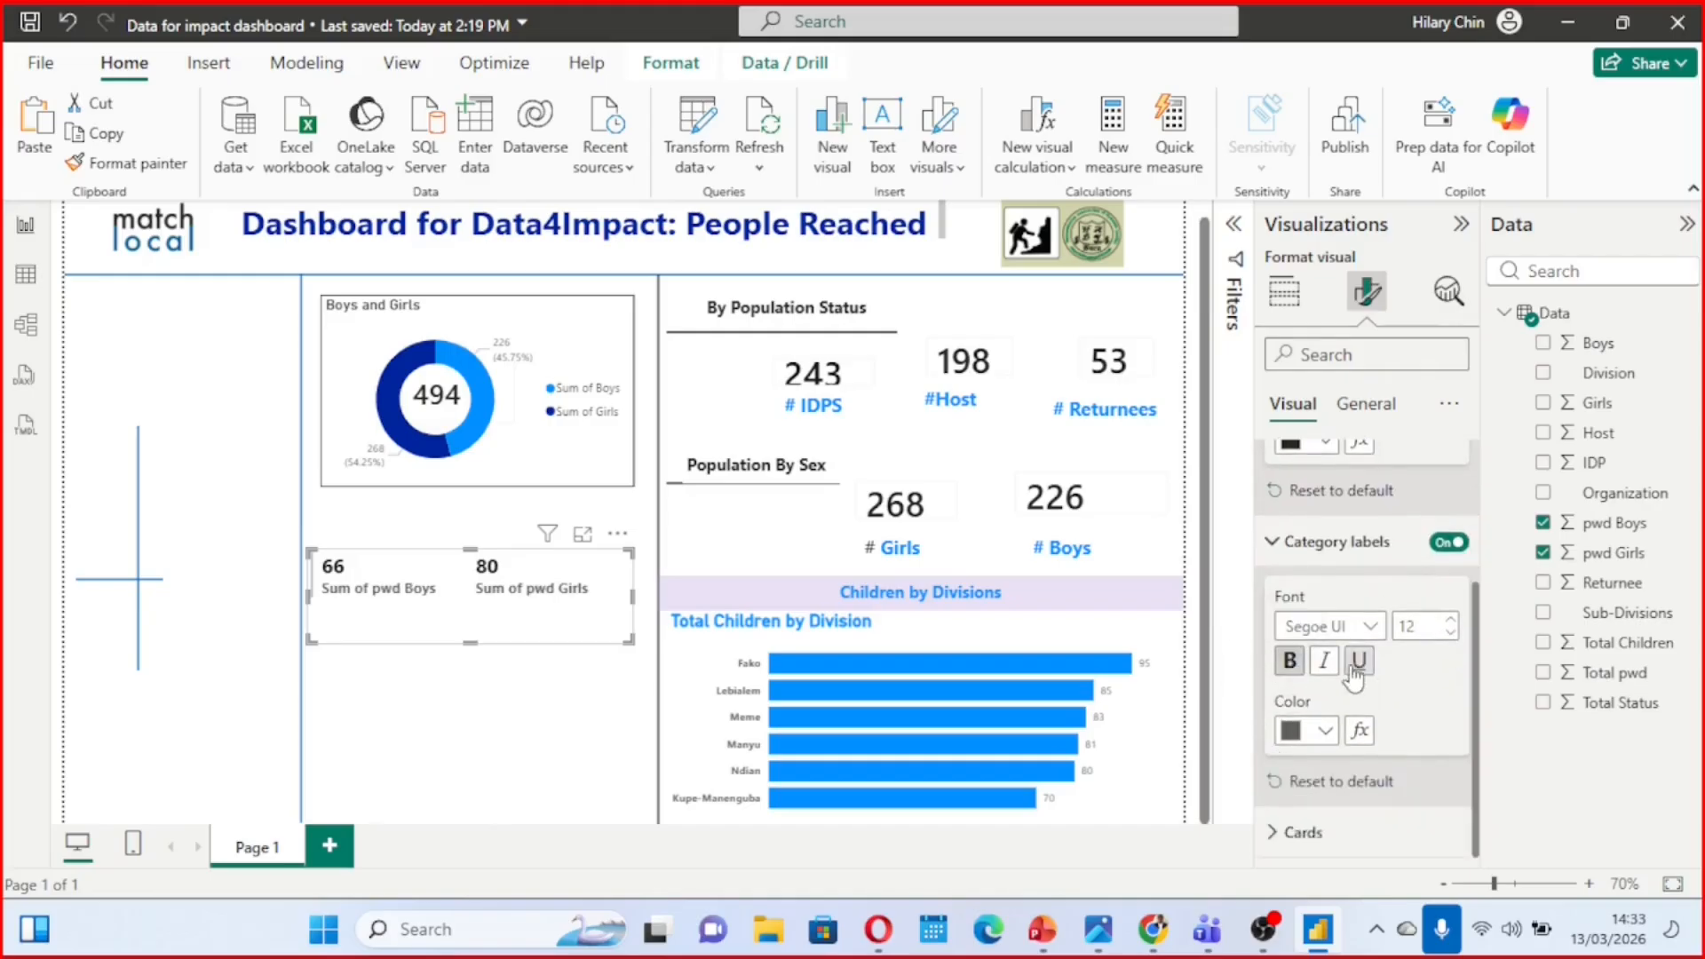
left_click(1325, 730)
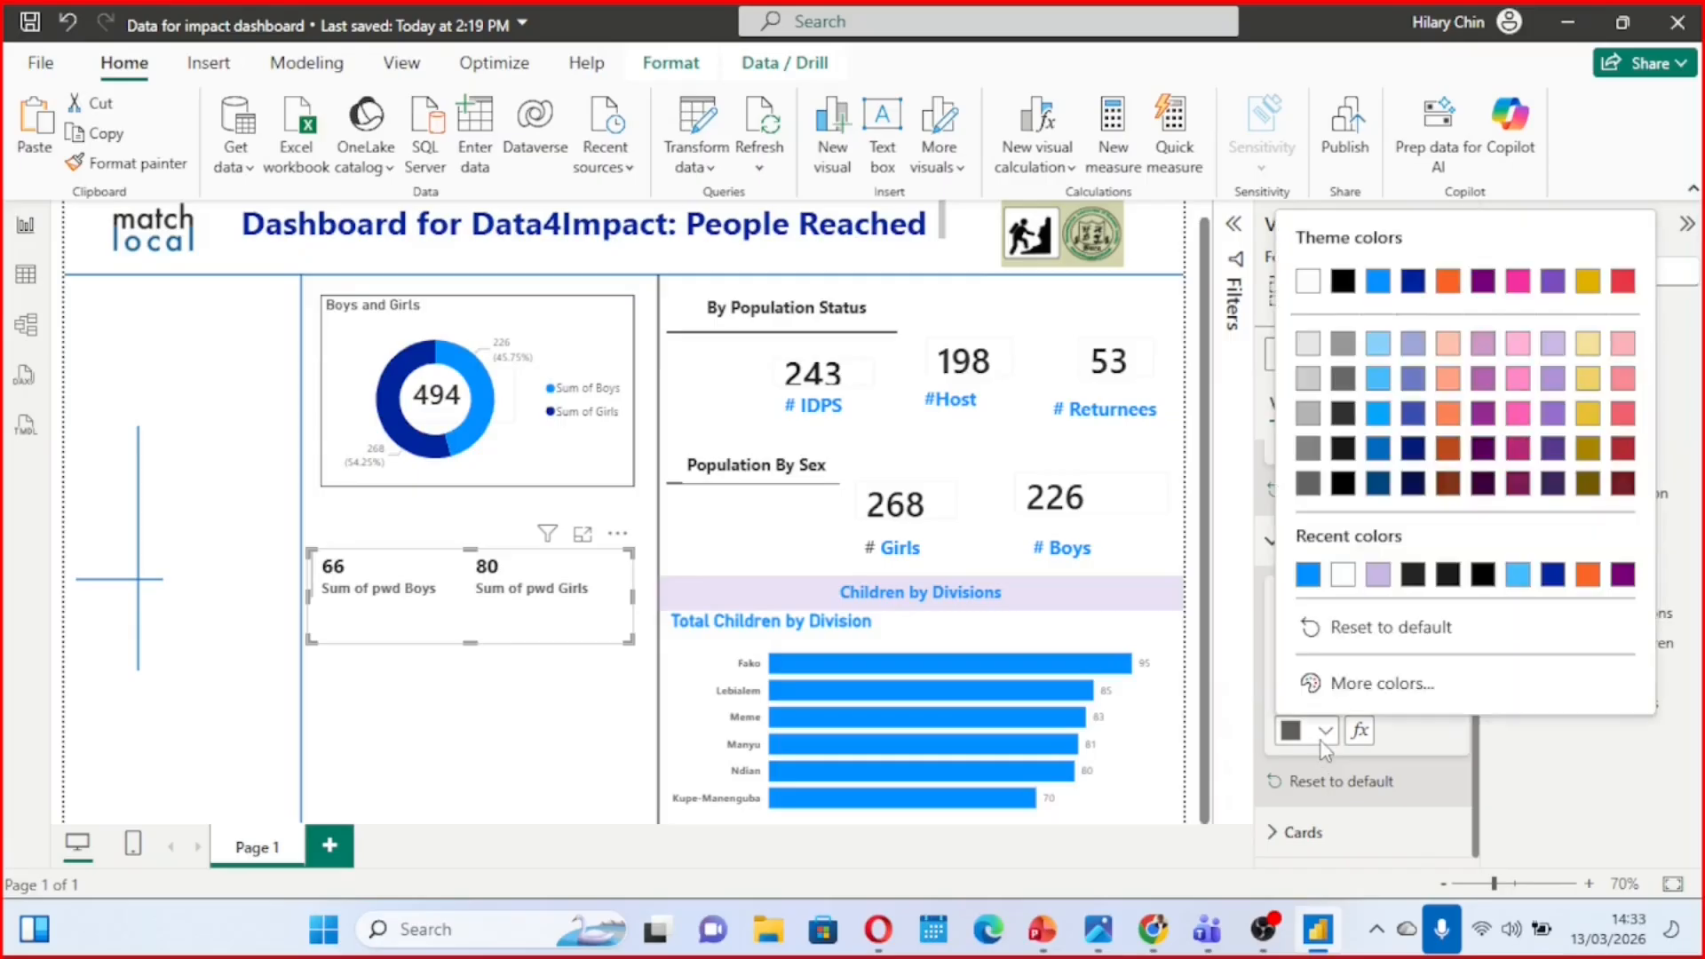
left_click(1308, 575)
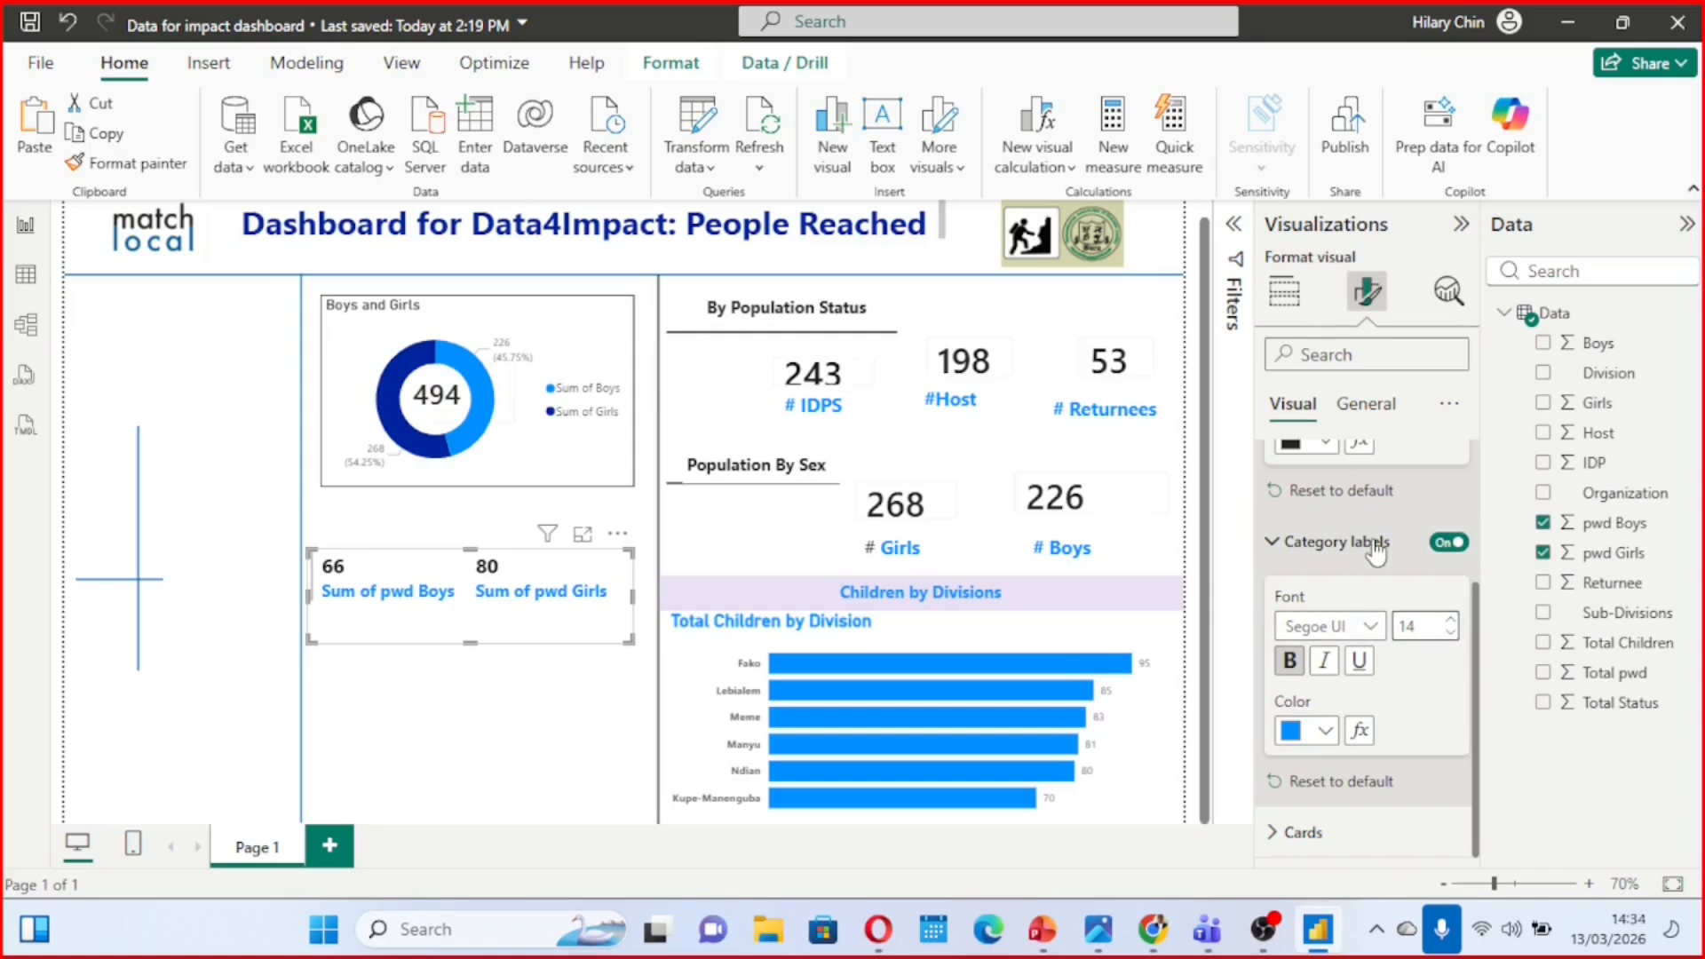
scroll(1374, 548, "up", 3)
scroll(1374, 543, "up", 2)
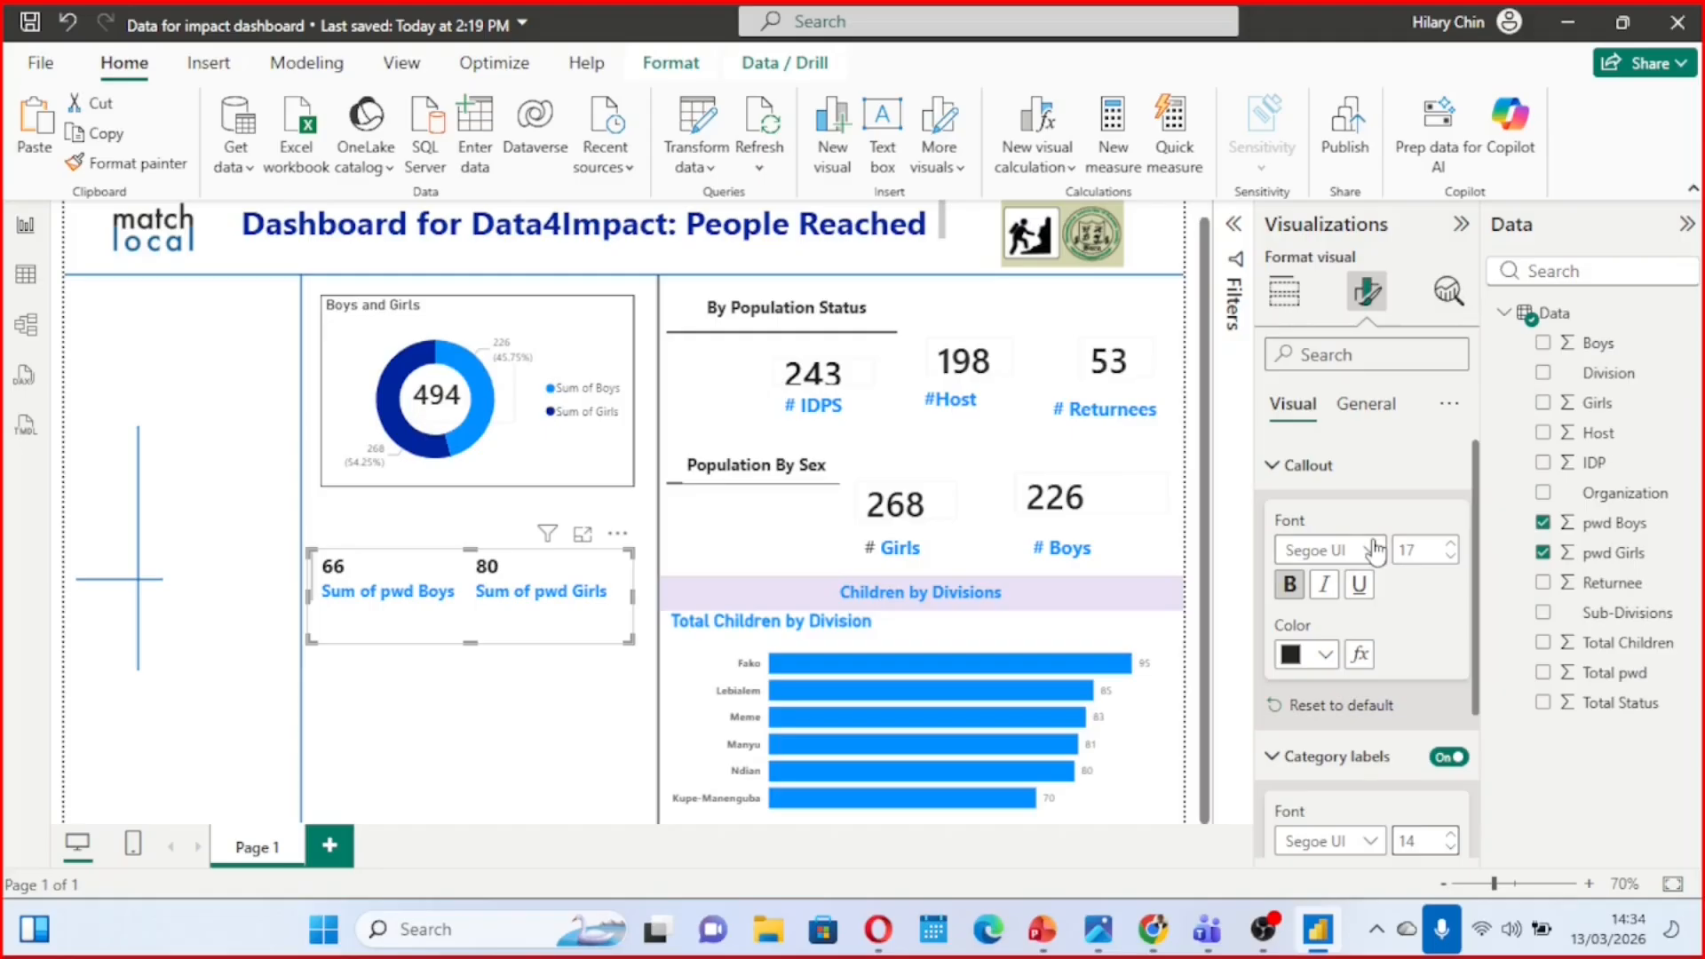
Turn on the multi-row card's title with the text "Persons with Disabilities" in bold, font size 15
left_click(1274, 465)
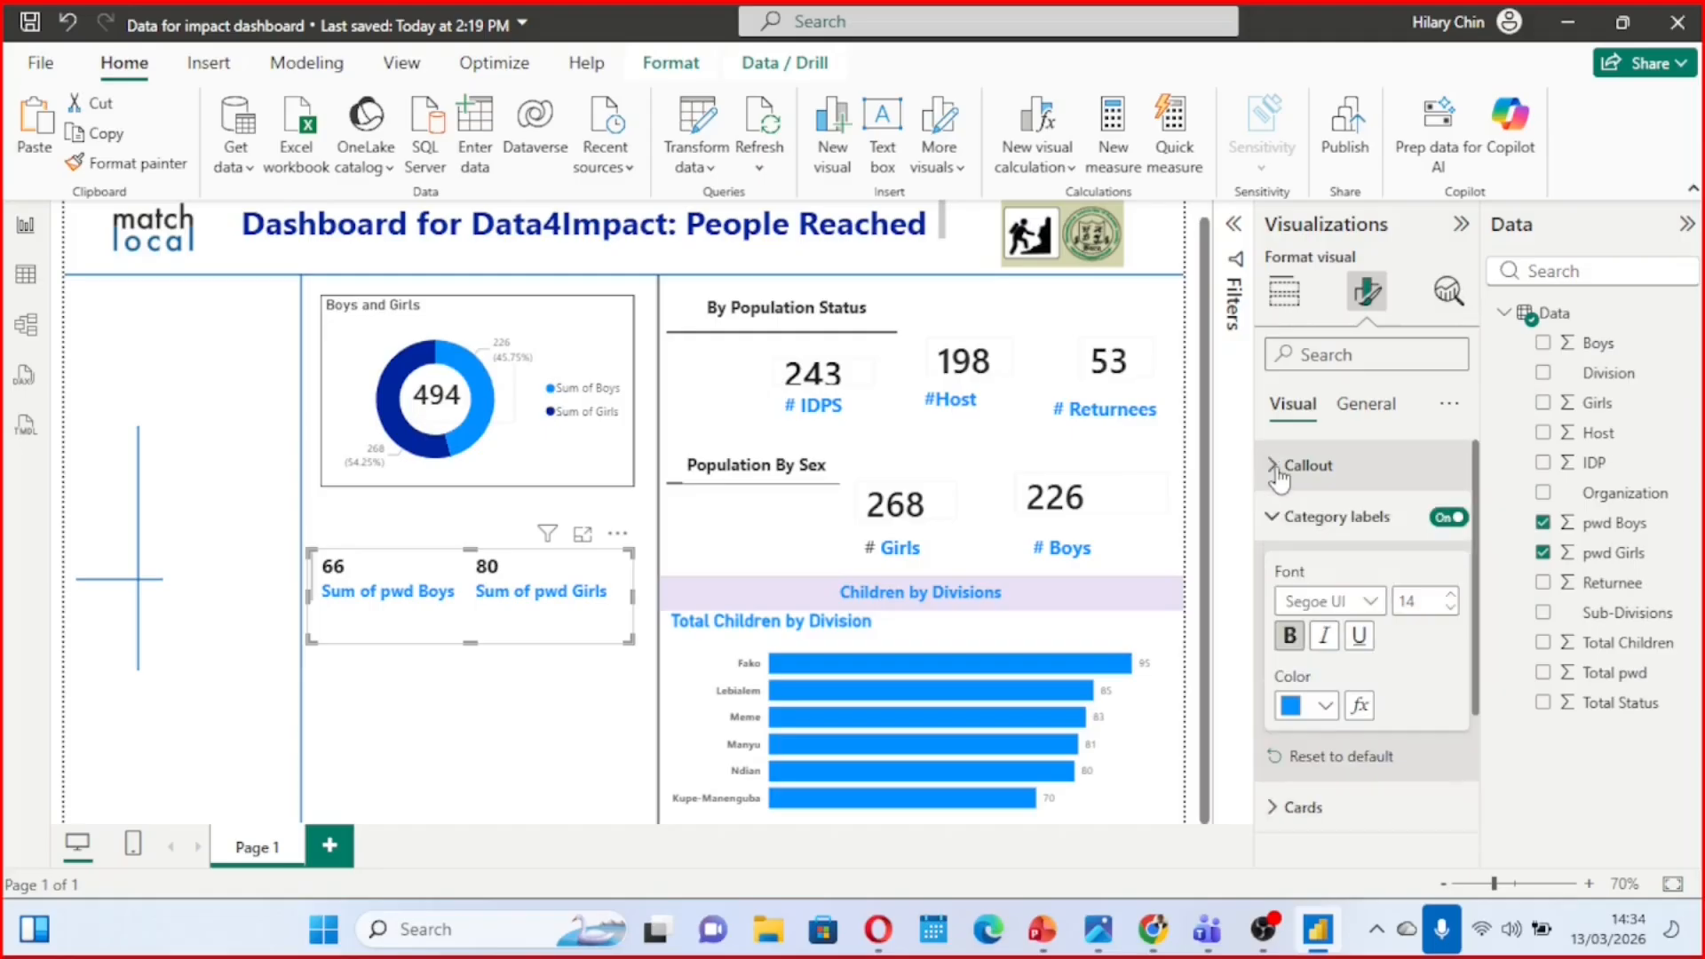
left_click(1367, 407)
left_click(1440, 522)
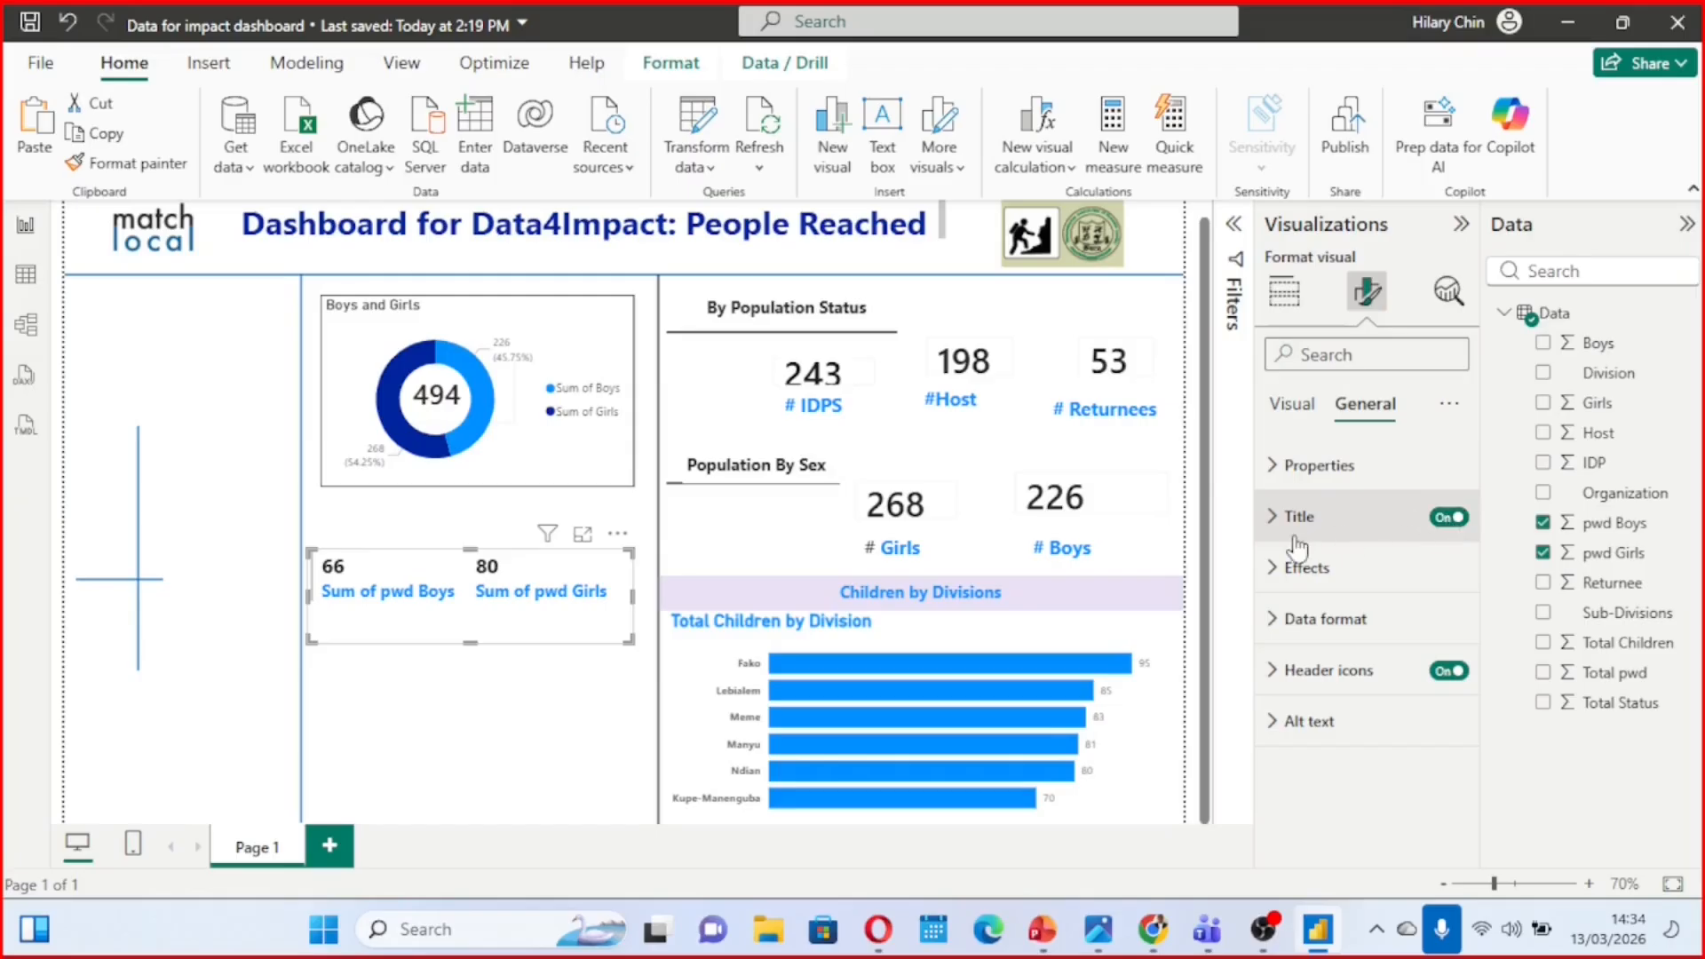
left_click(1272, 522)
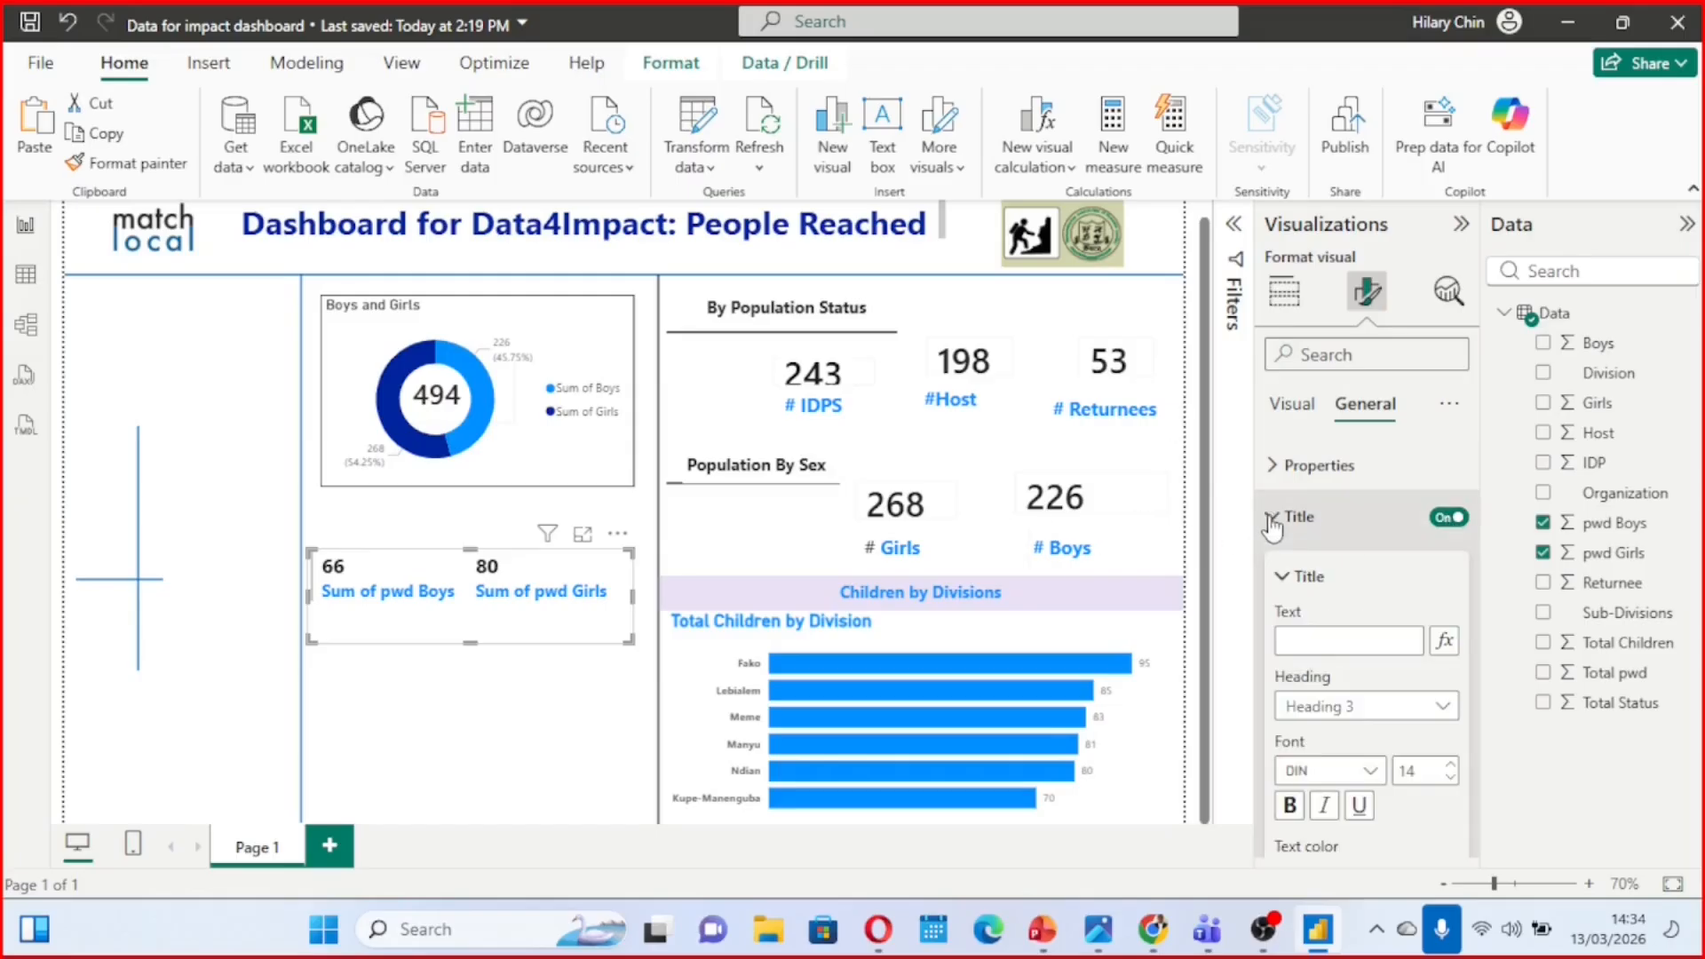
left_click(1318, 633)
type("Persons with Di")
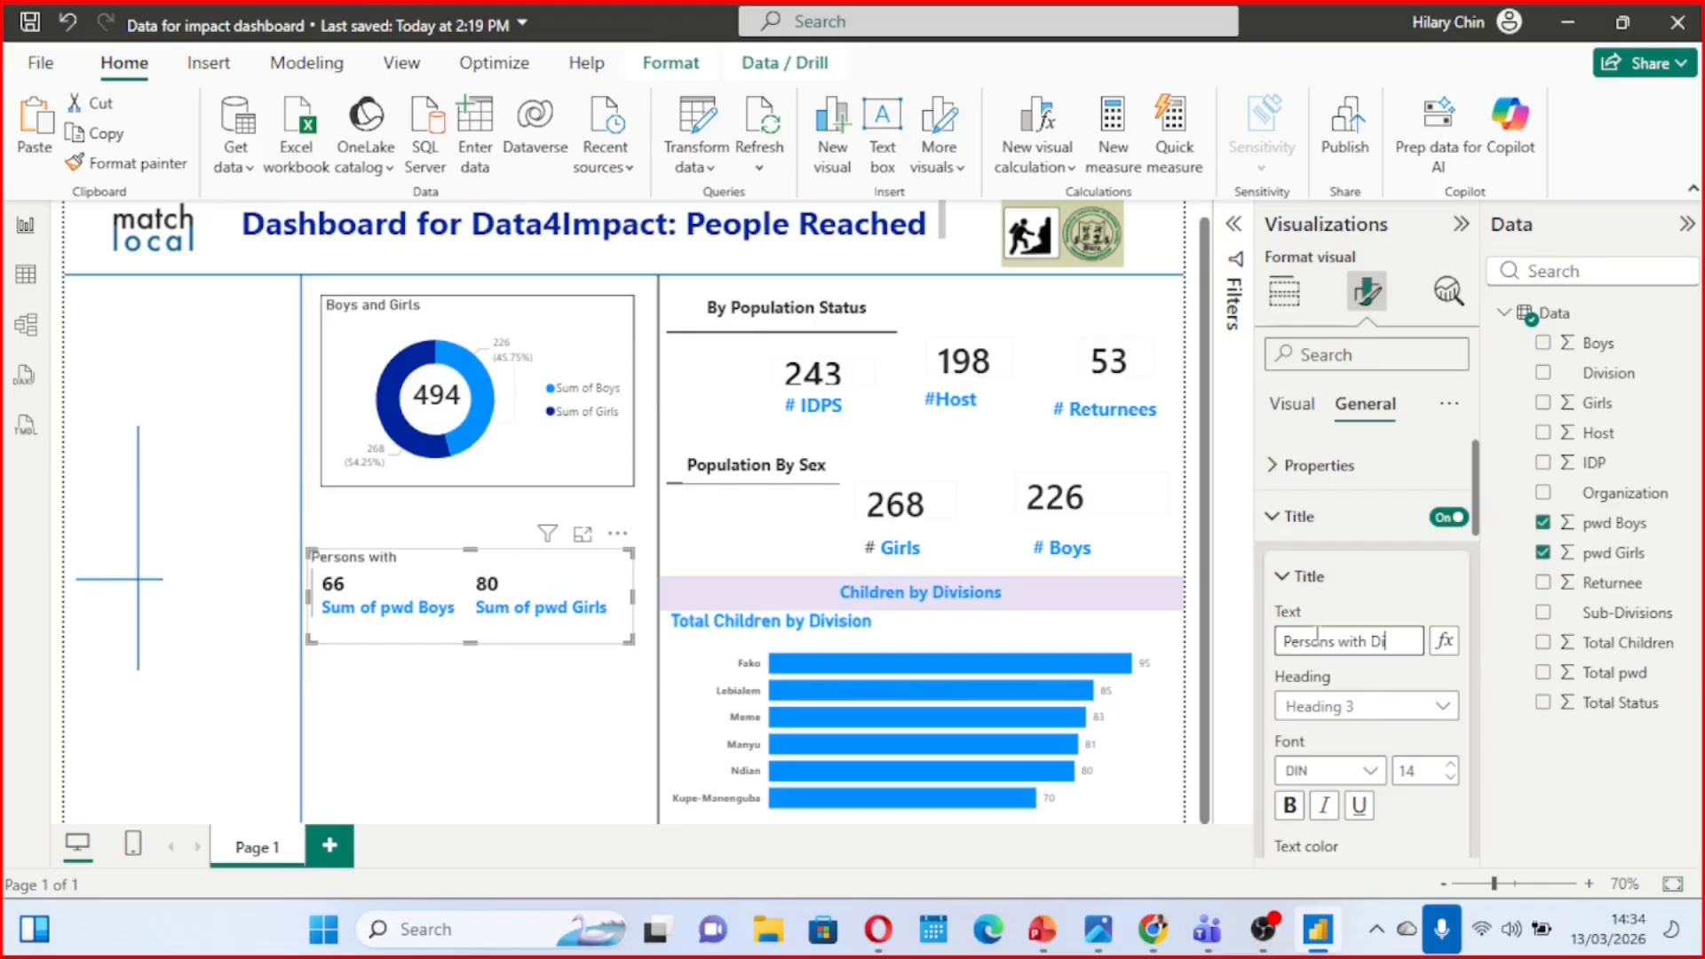
type("ssabilities")
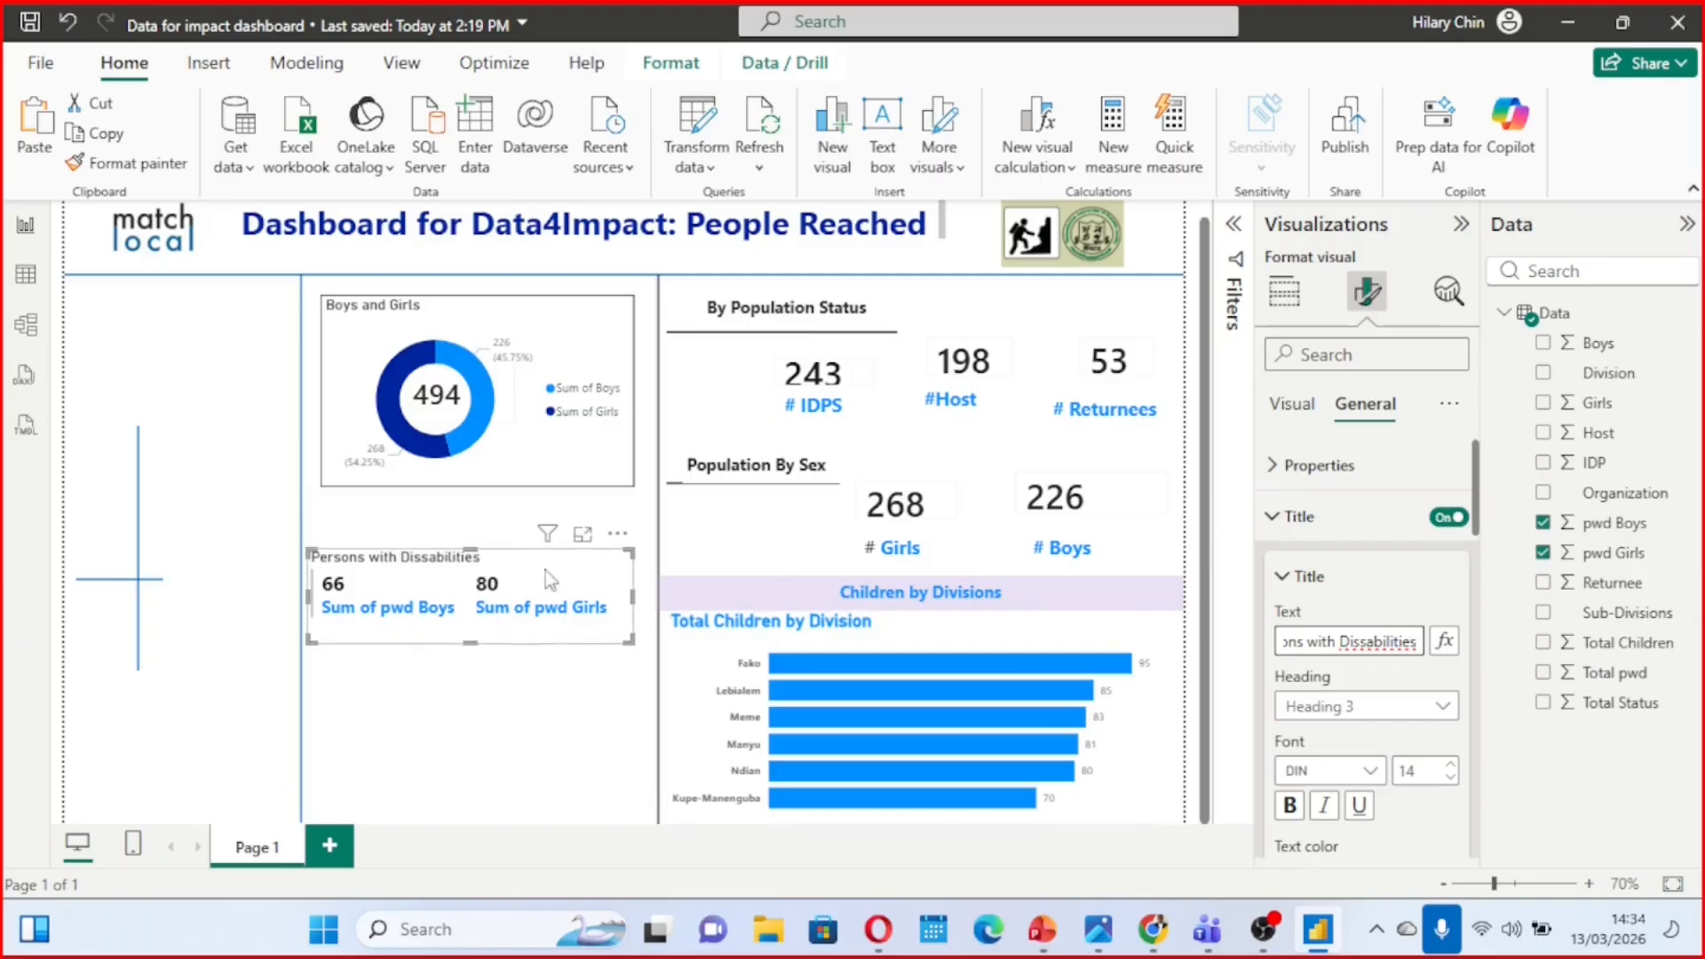
right_click(1368, 642)
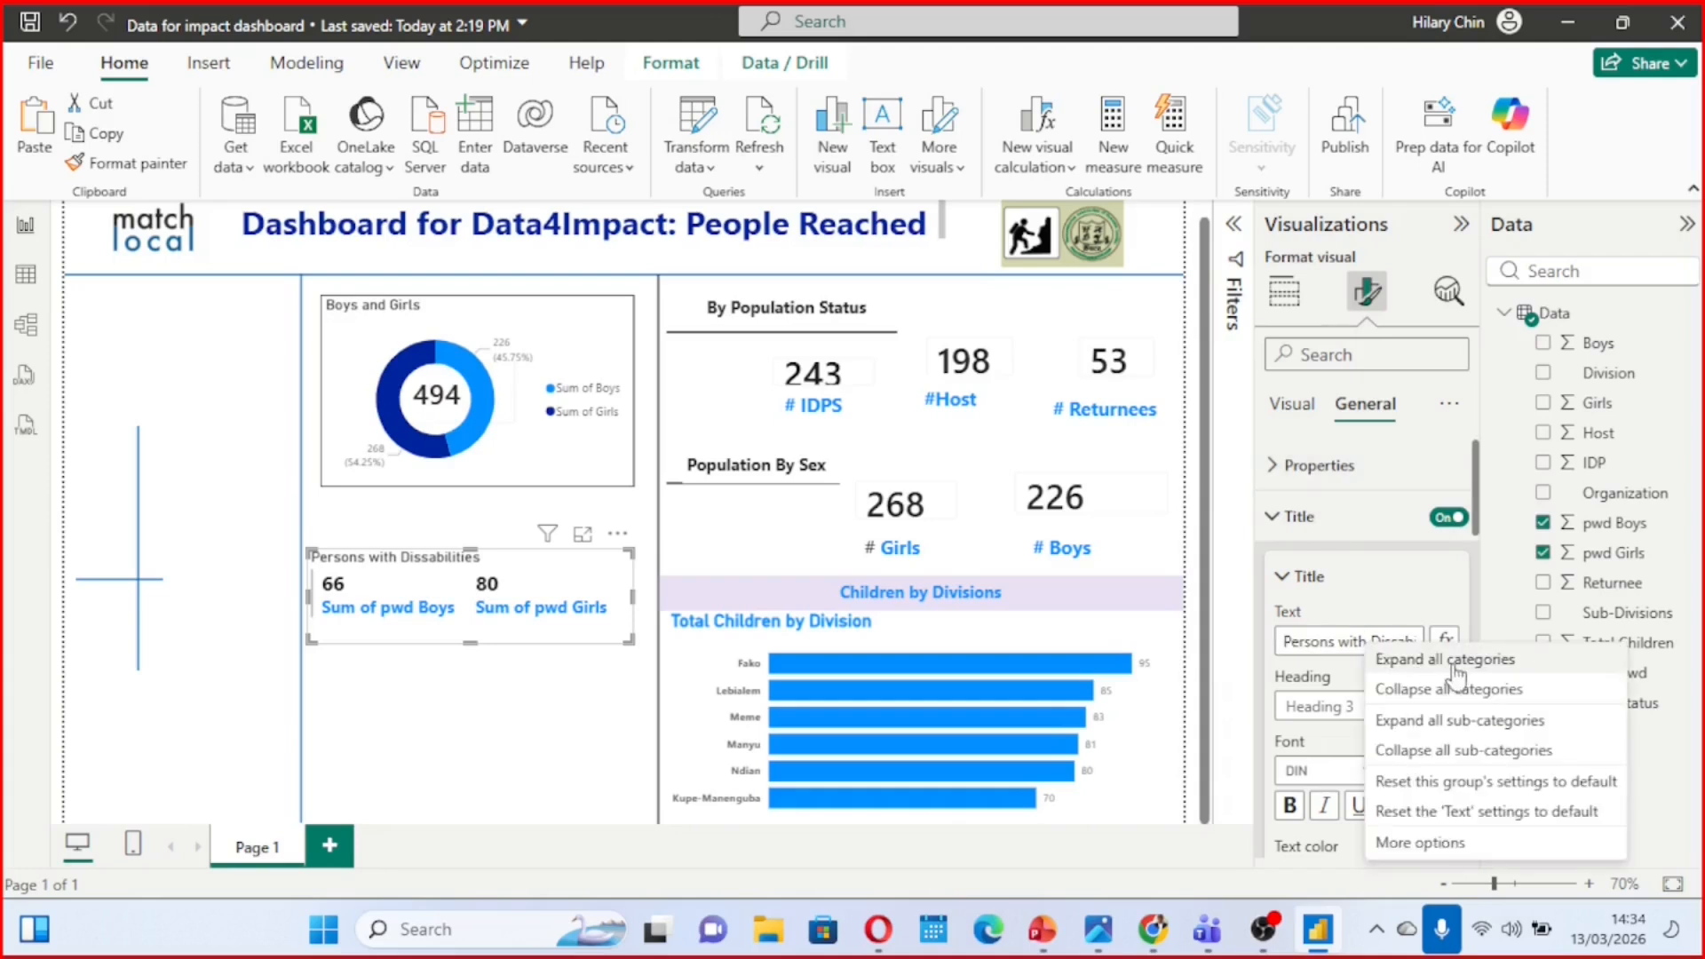
left_click(1396, 641)
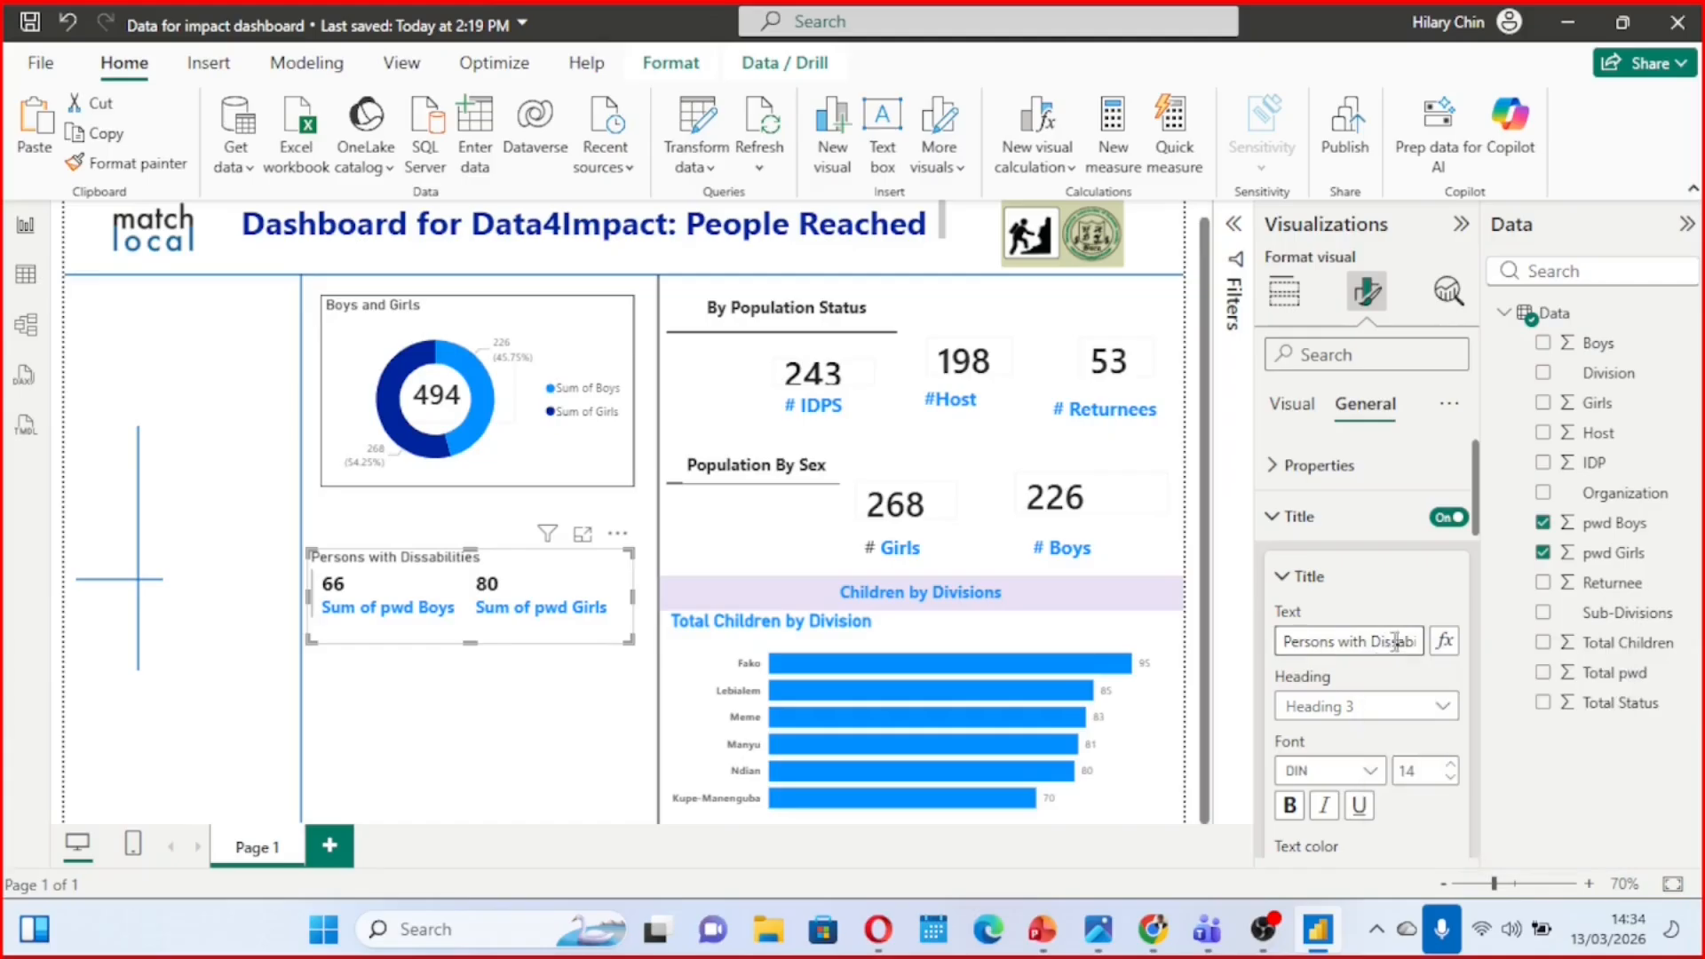
left_click(1288, 809)
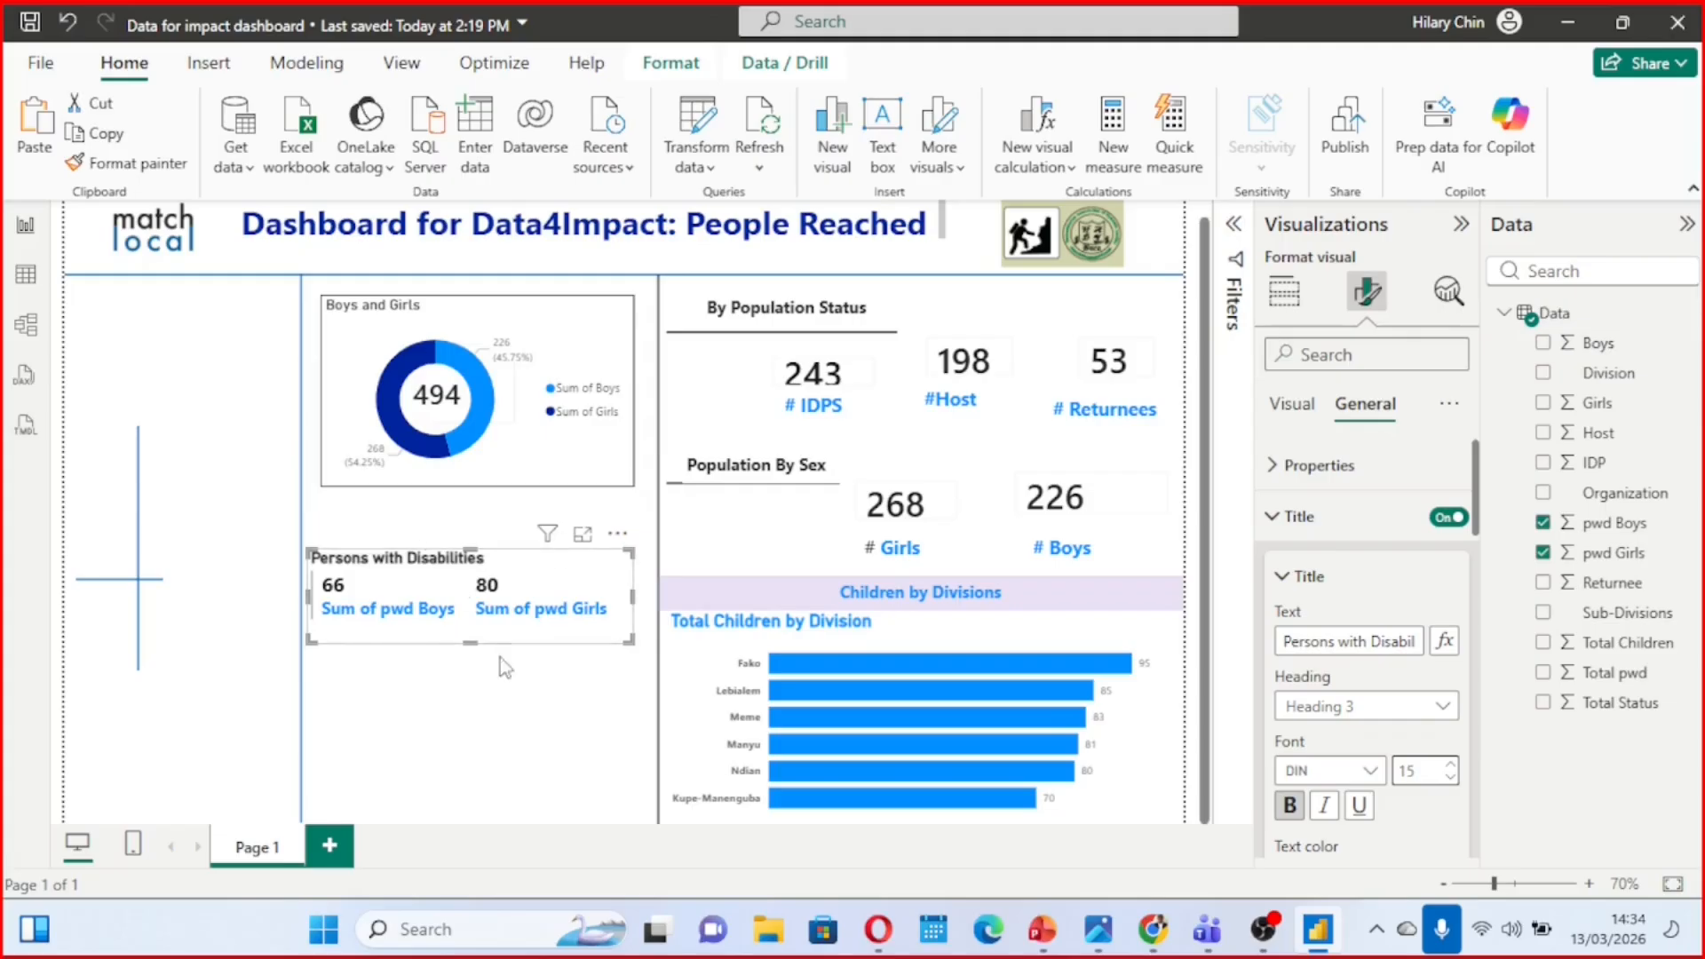
left_click(510, 679)
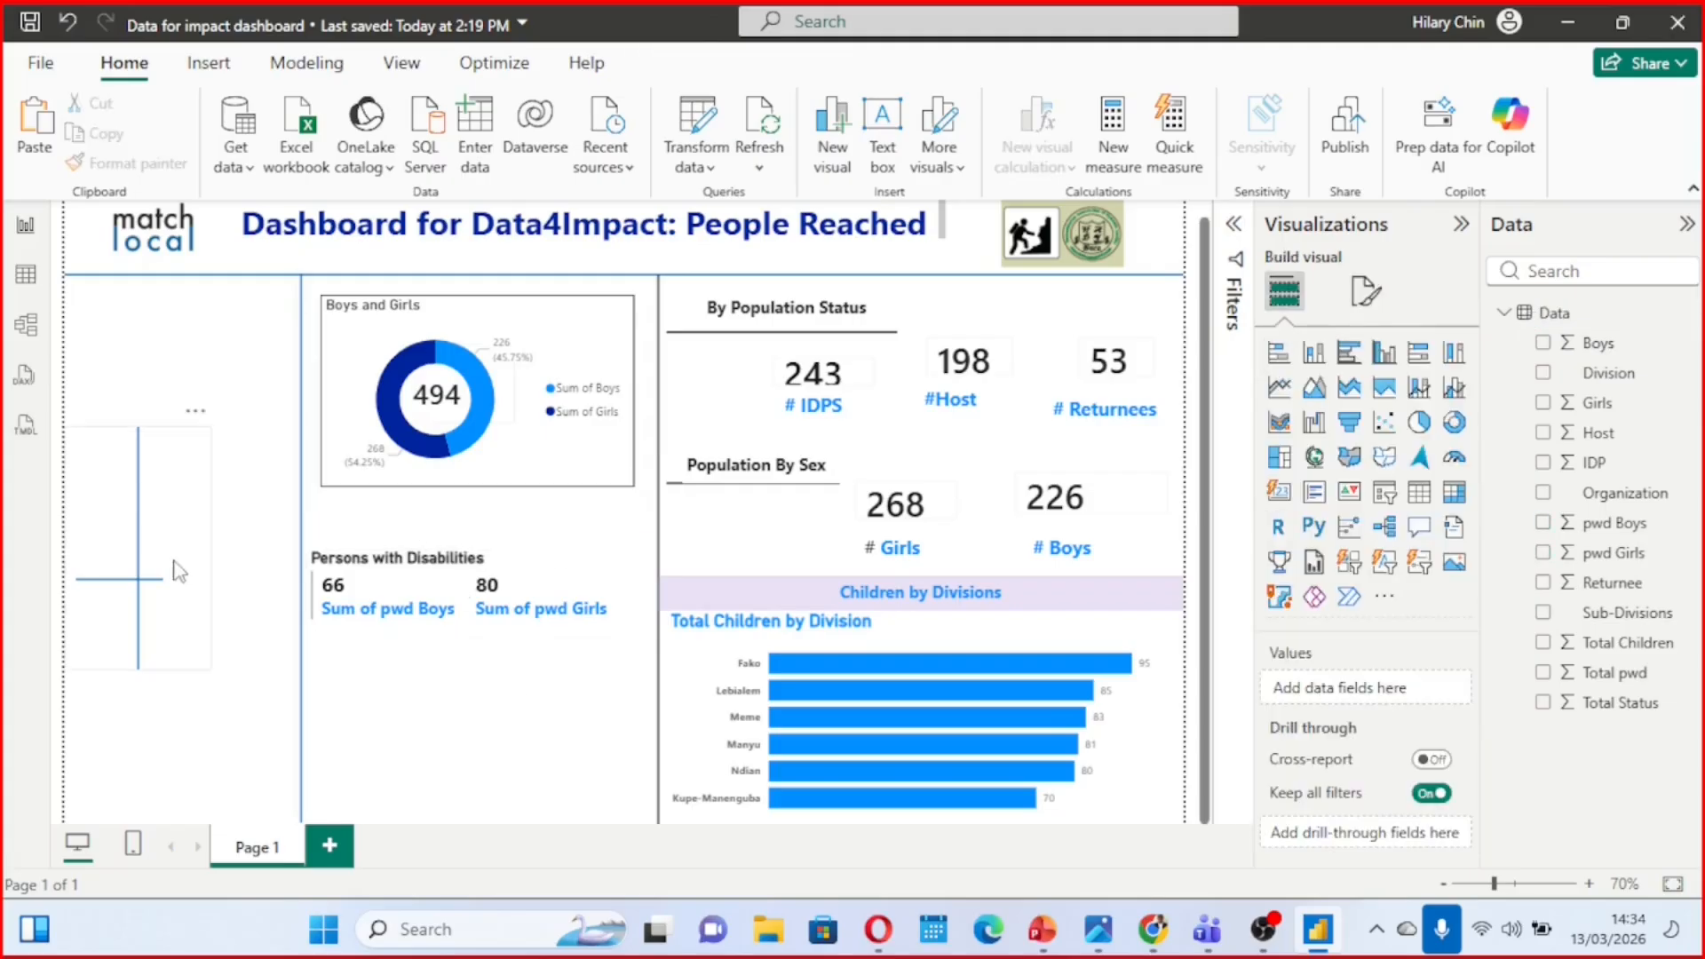
Remove the two leftover crossing line shapes from the empty column beside the donut chart, checking against the reference image
left_click(147, 528)
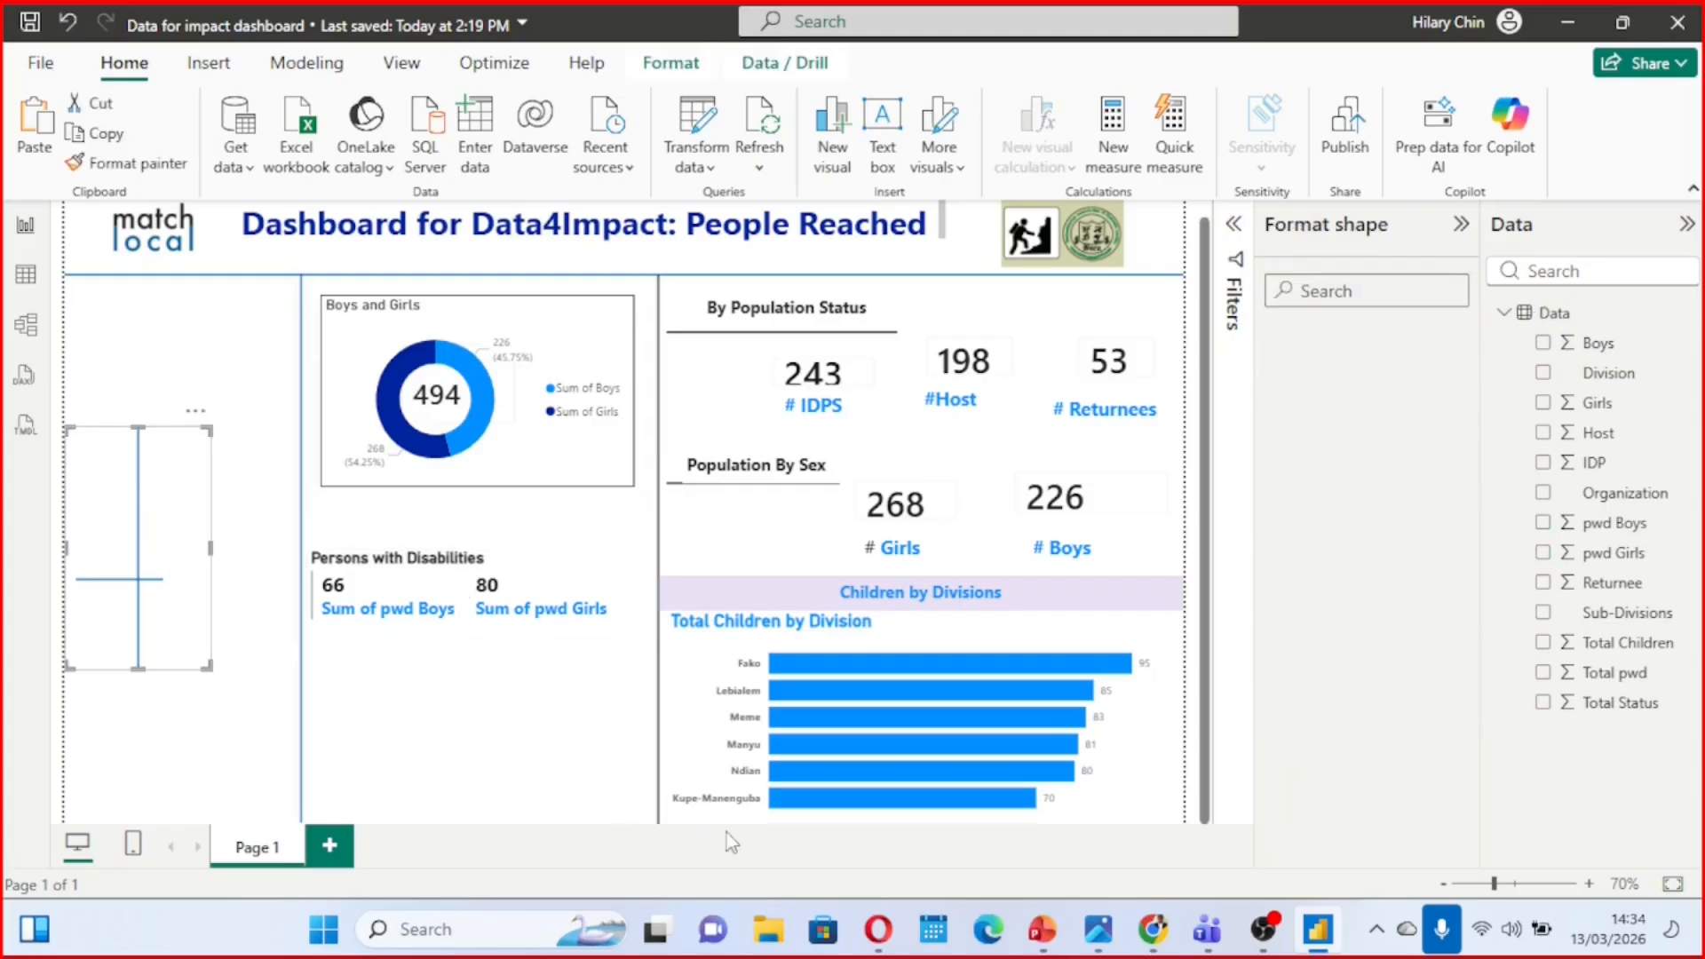
mouse_move(1101, 914)
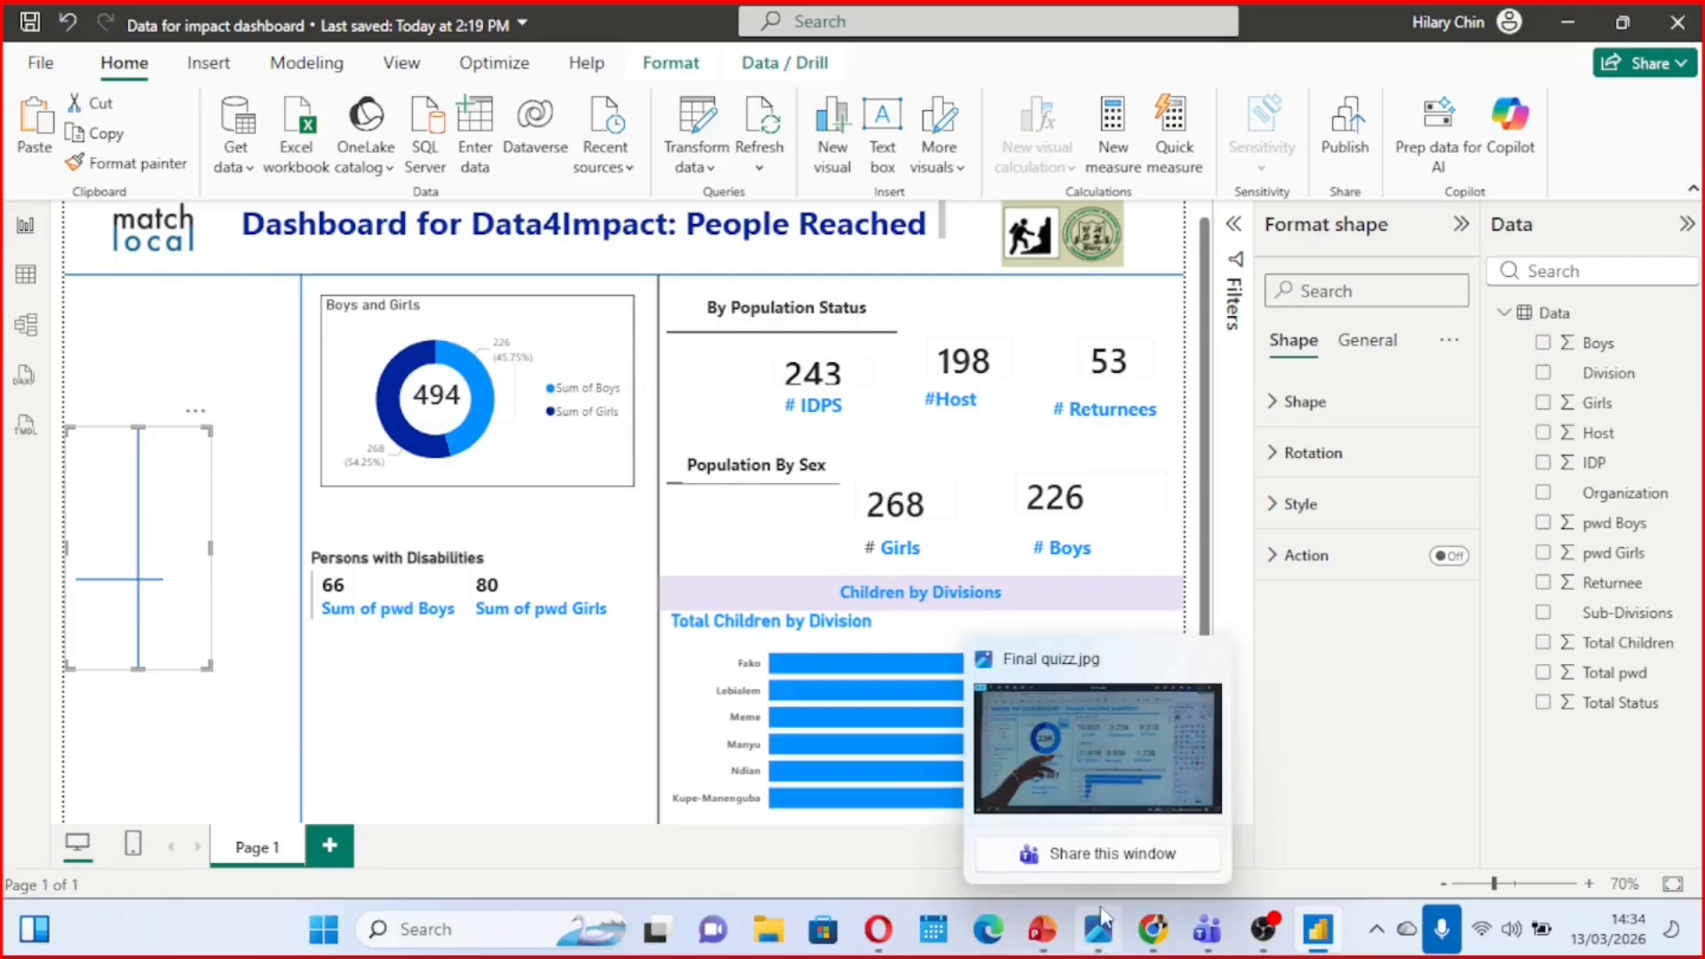
left_click(1077, 805)
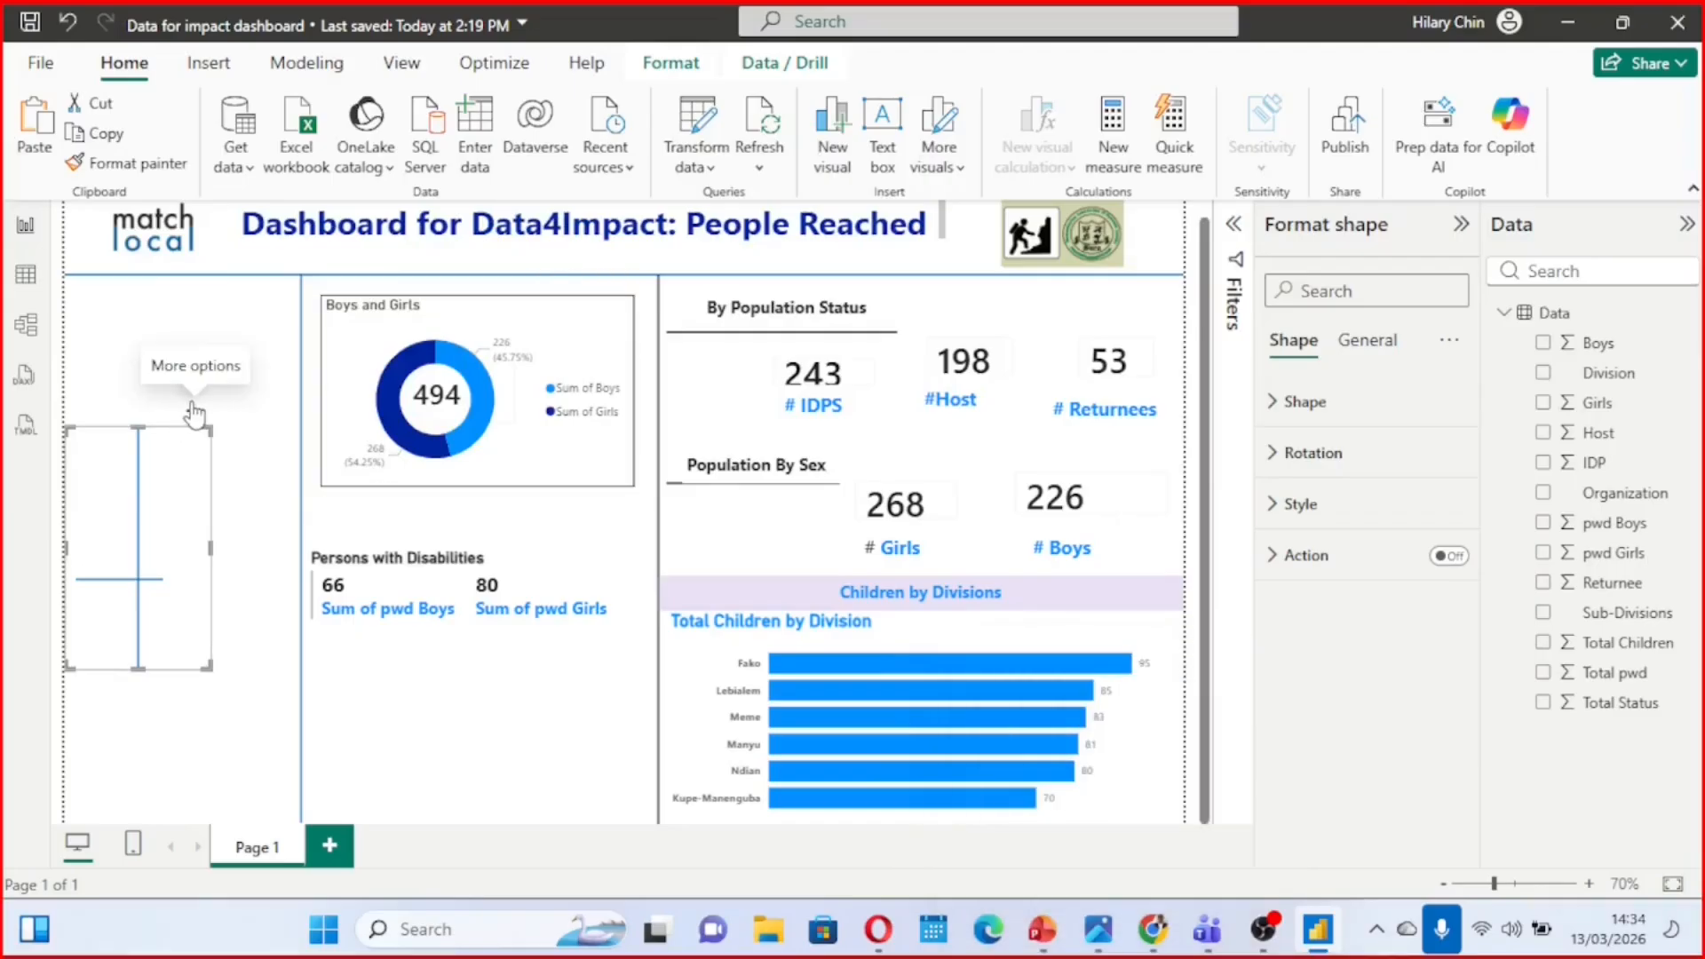
left_click(195, 411)
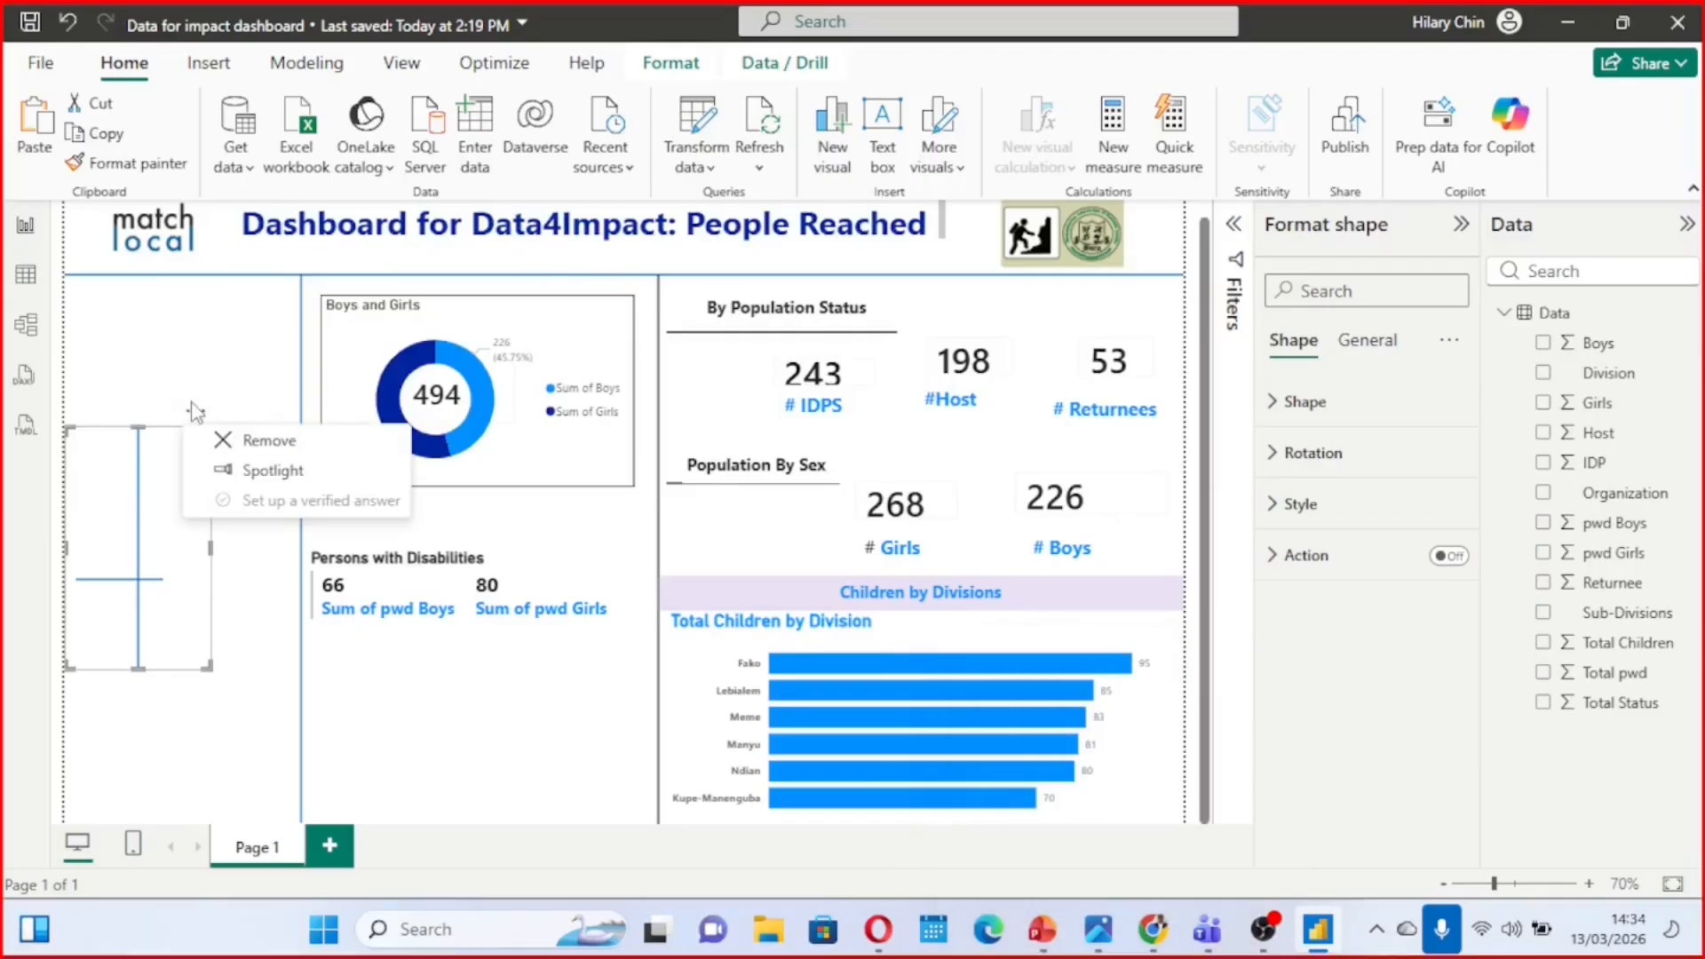
left_click(269, 441)
left_click(160, 565)
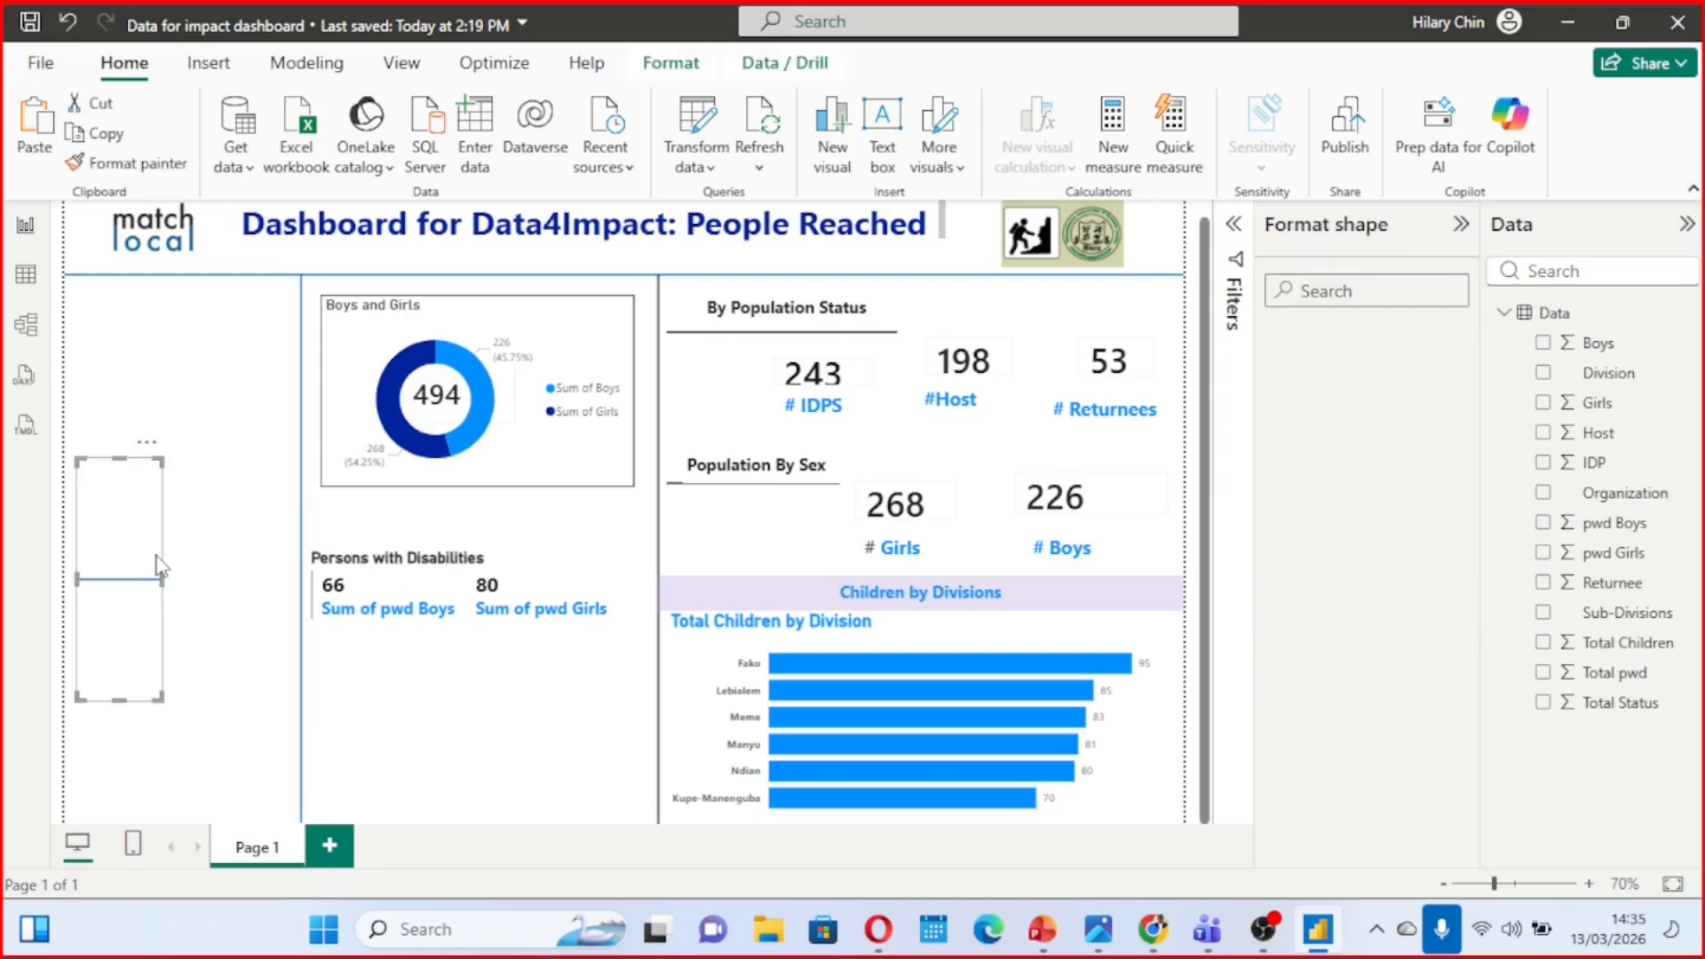
left_click(148, 442)
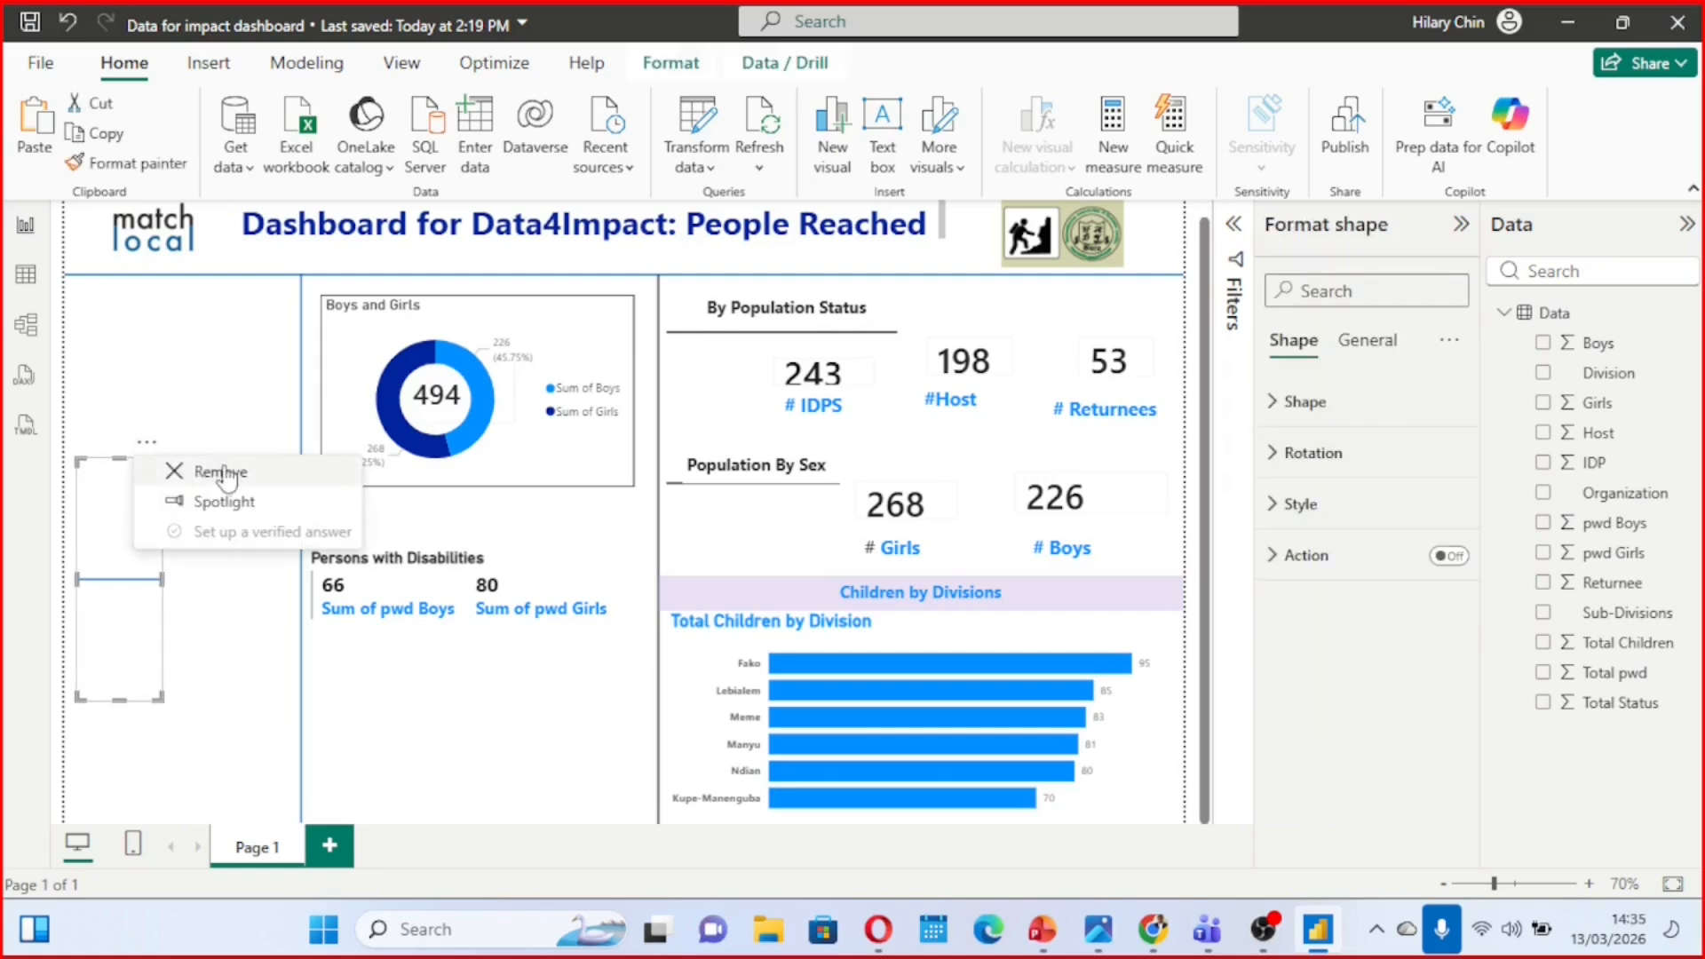
left_click(284, 472)
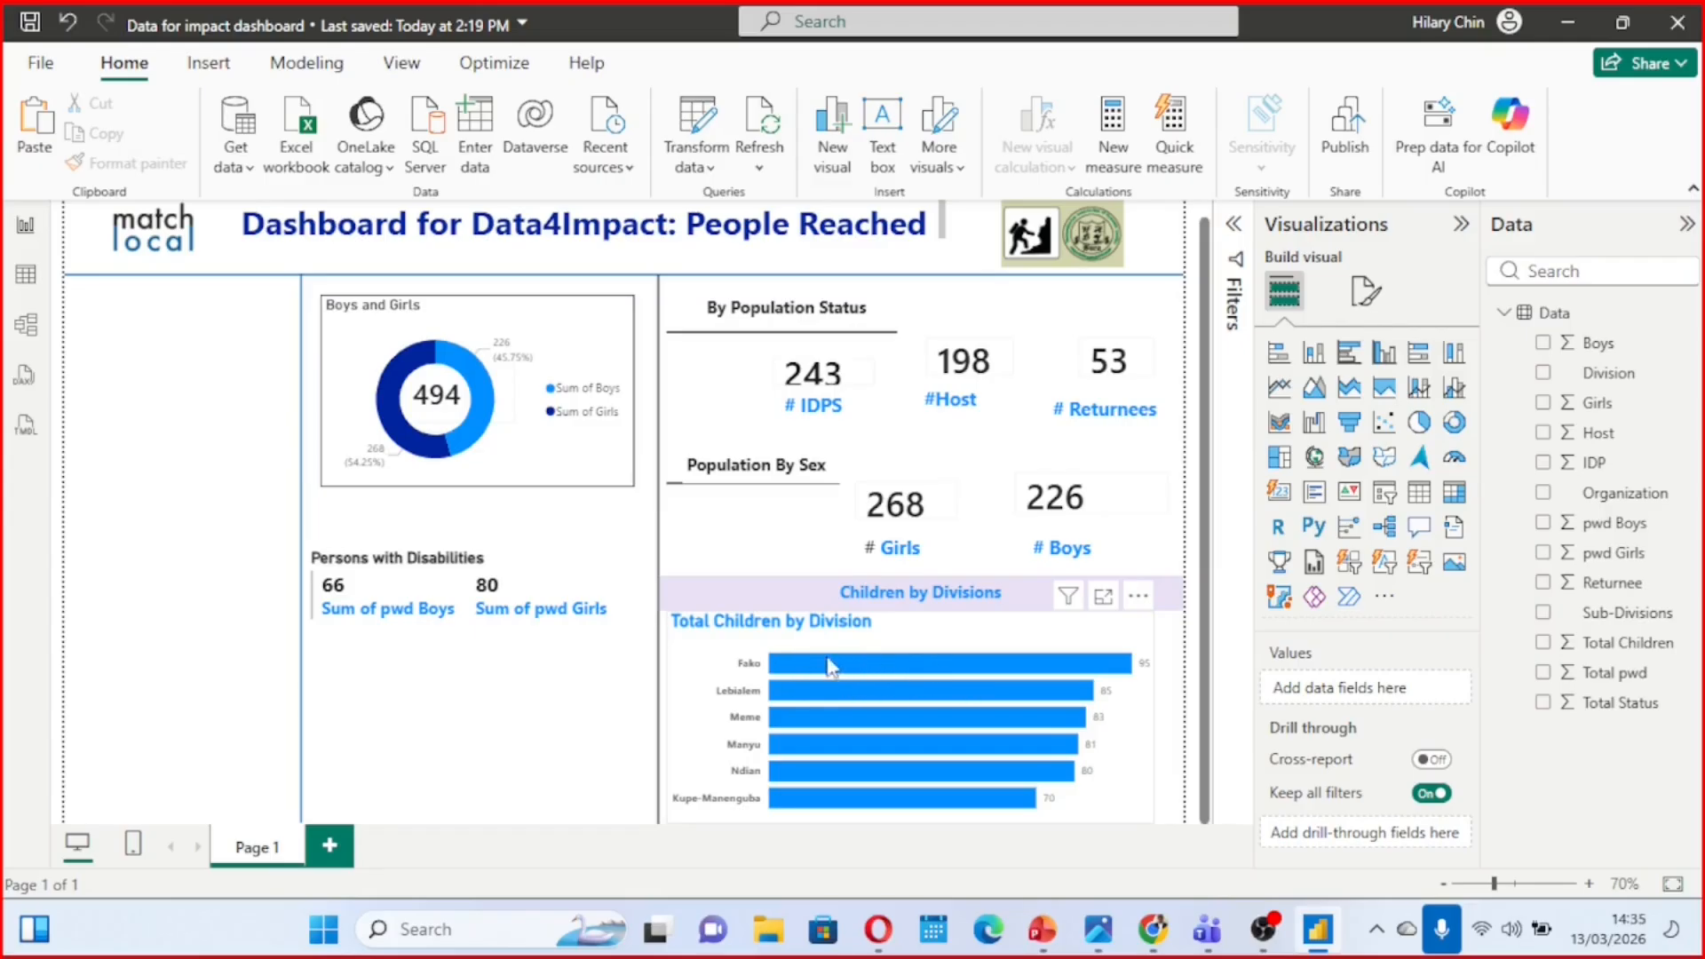
Test cross-filtering by selecting the Fako bar in the division chart, and clear the selection again
left_click(928, 673)
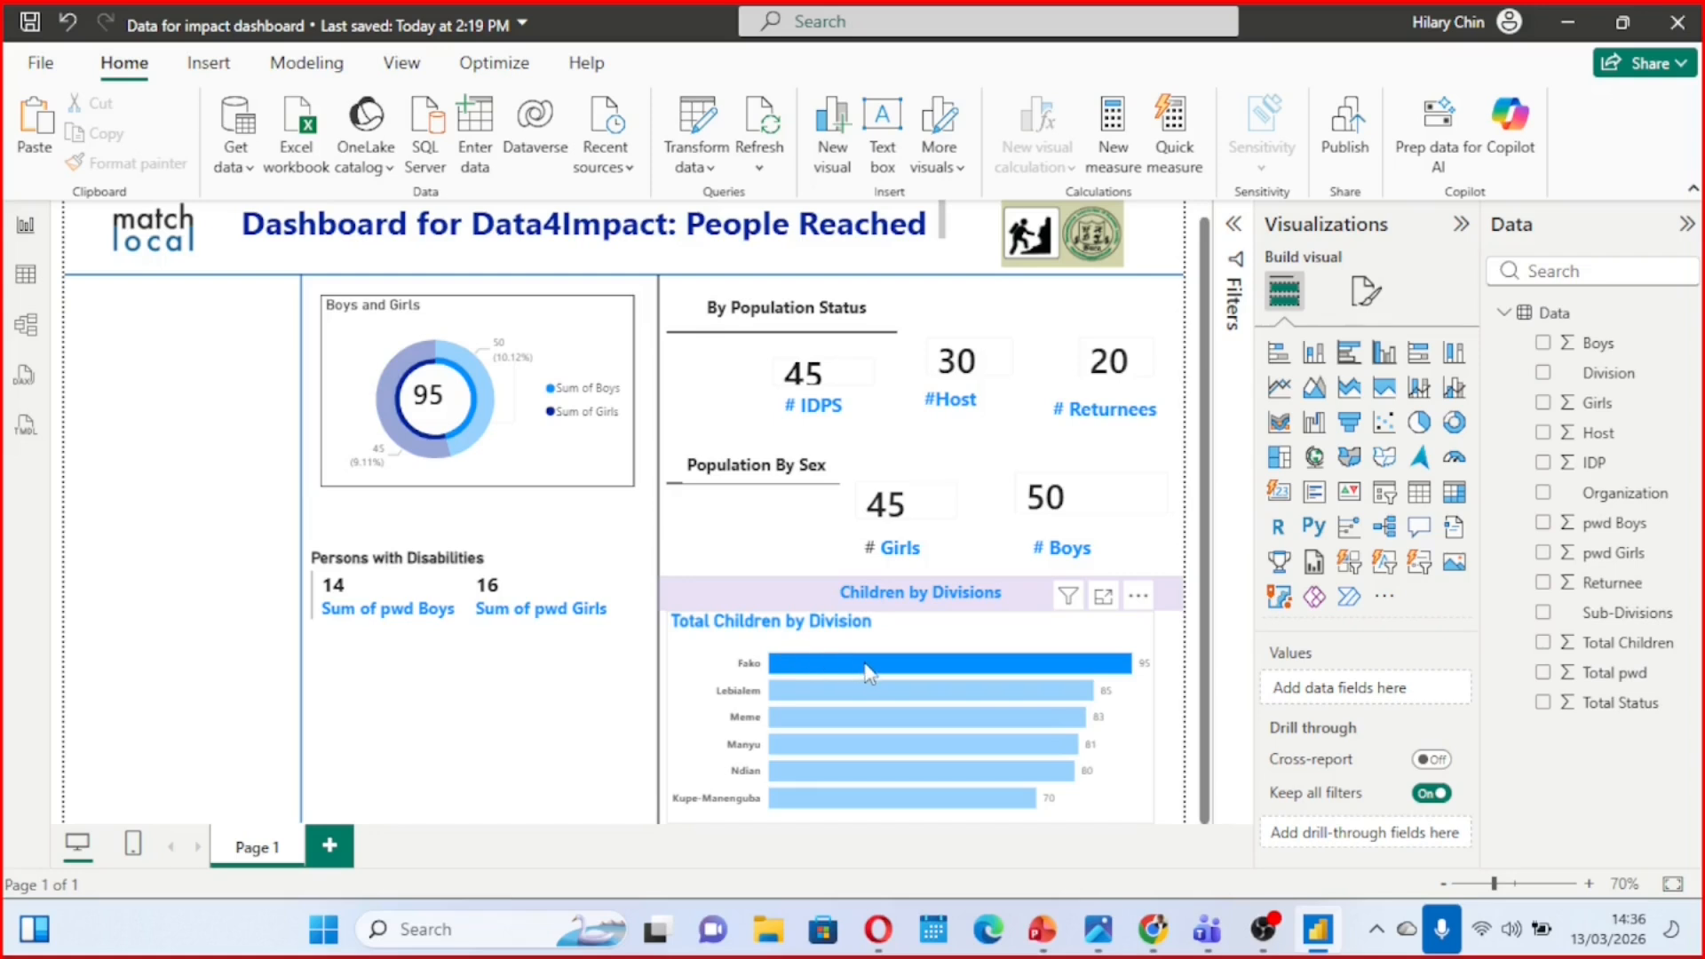
mouse_move(868, 673)
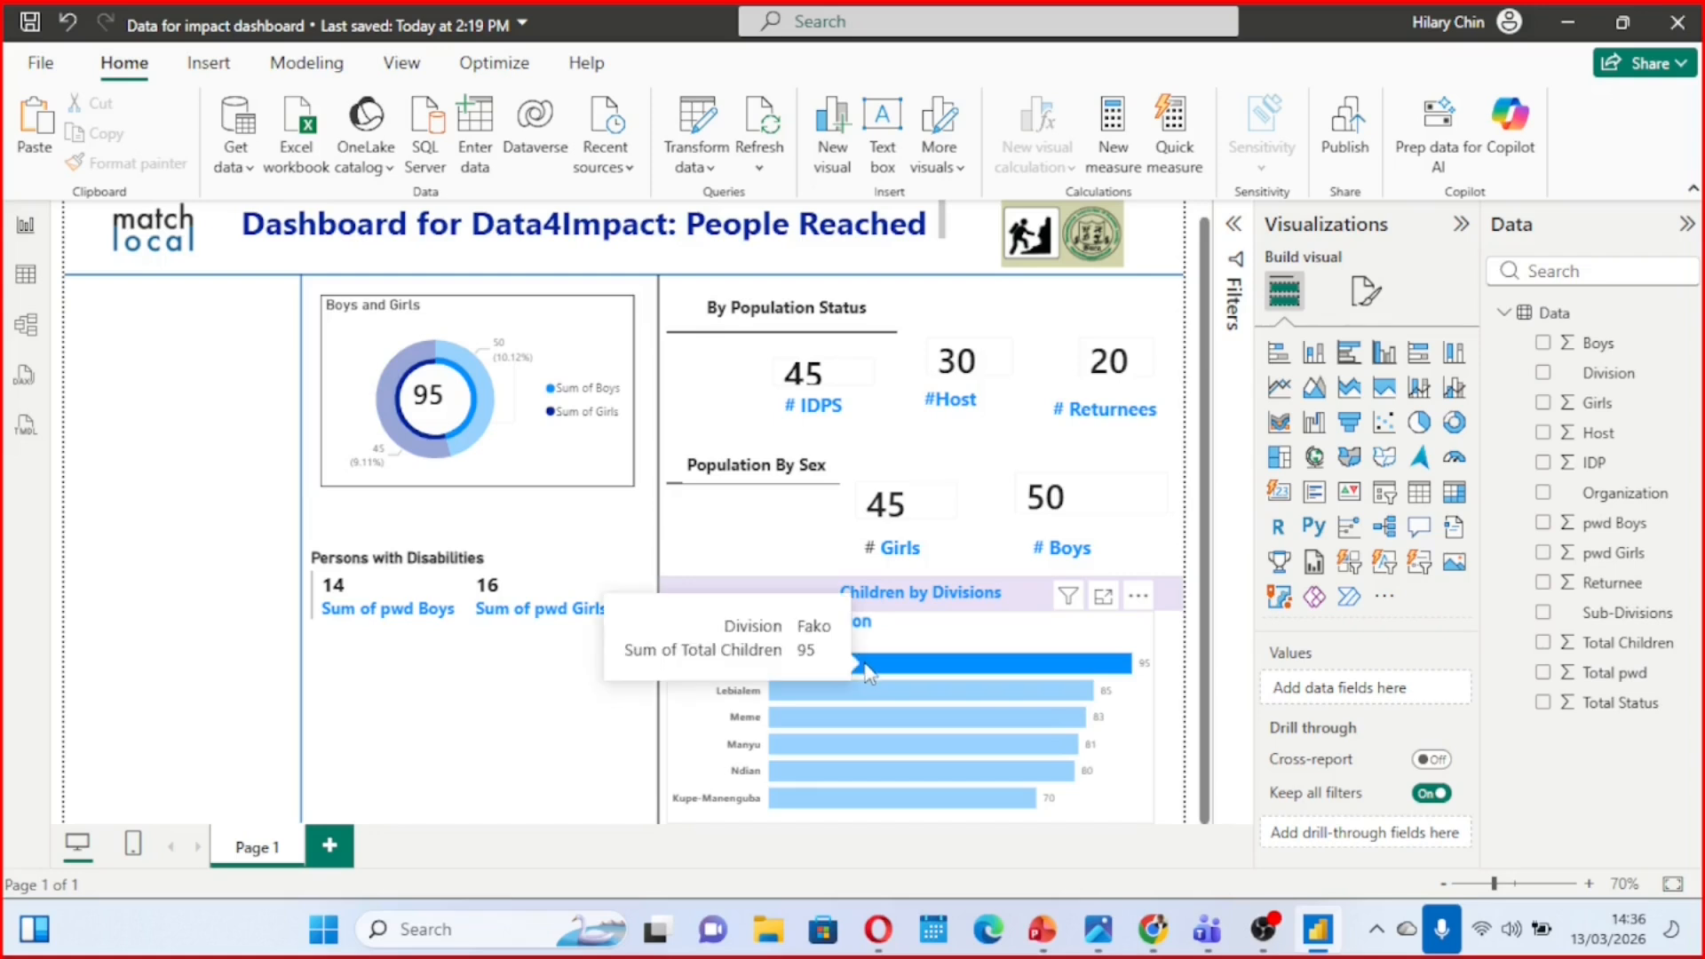
left_click(868, 672)
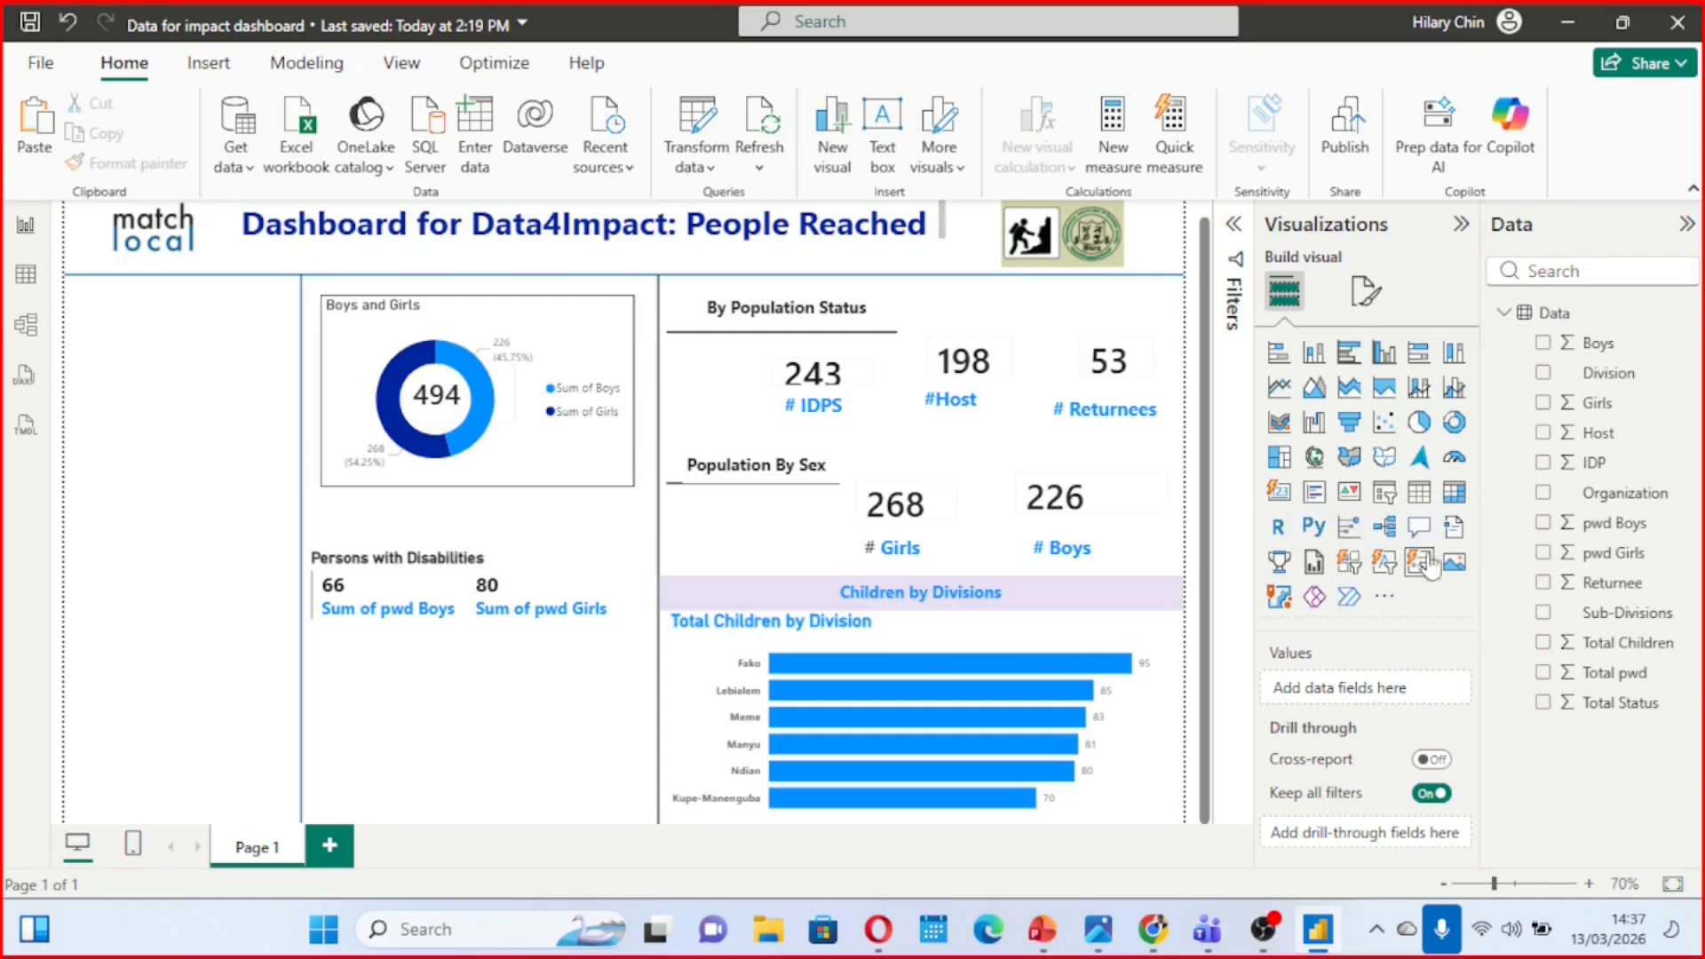
Add a slicer for the Organization field in the empty column and reduce its height and width
left_click(1386, 496)
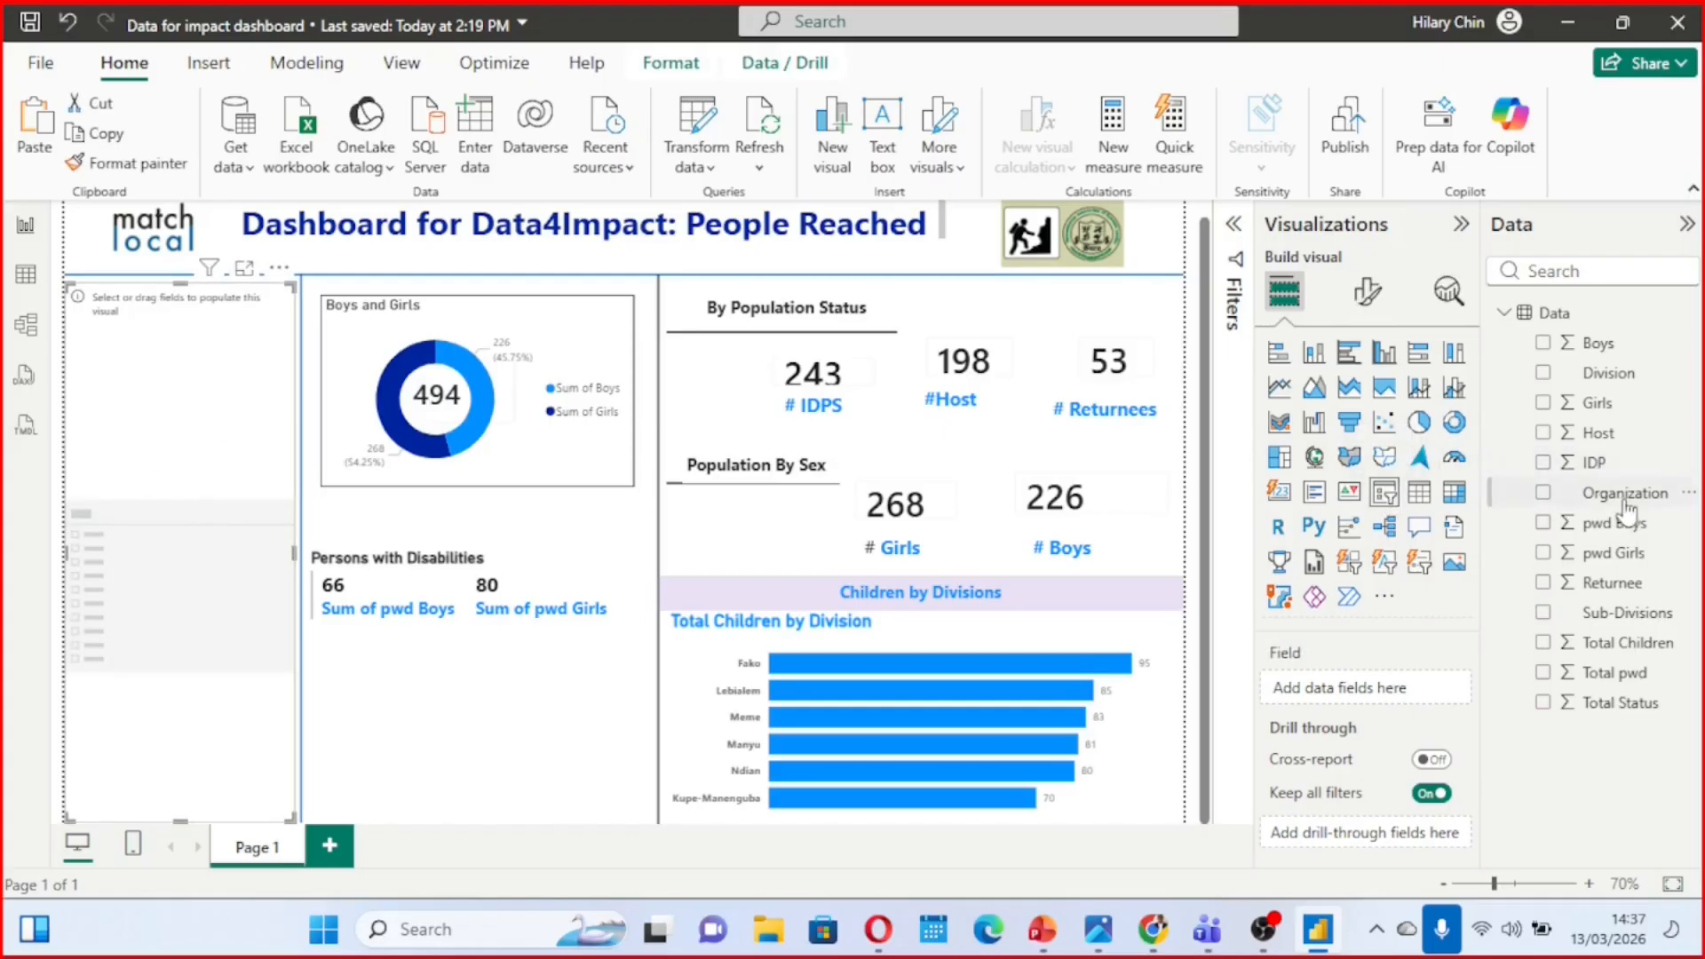
left_click(1542, 494)
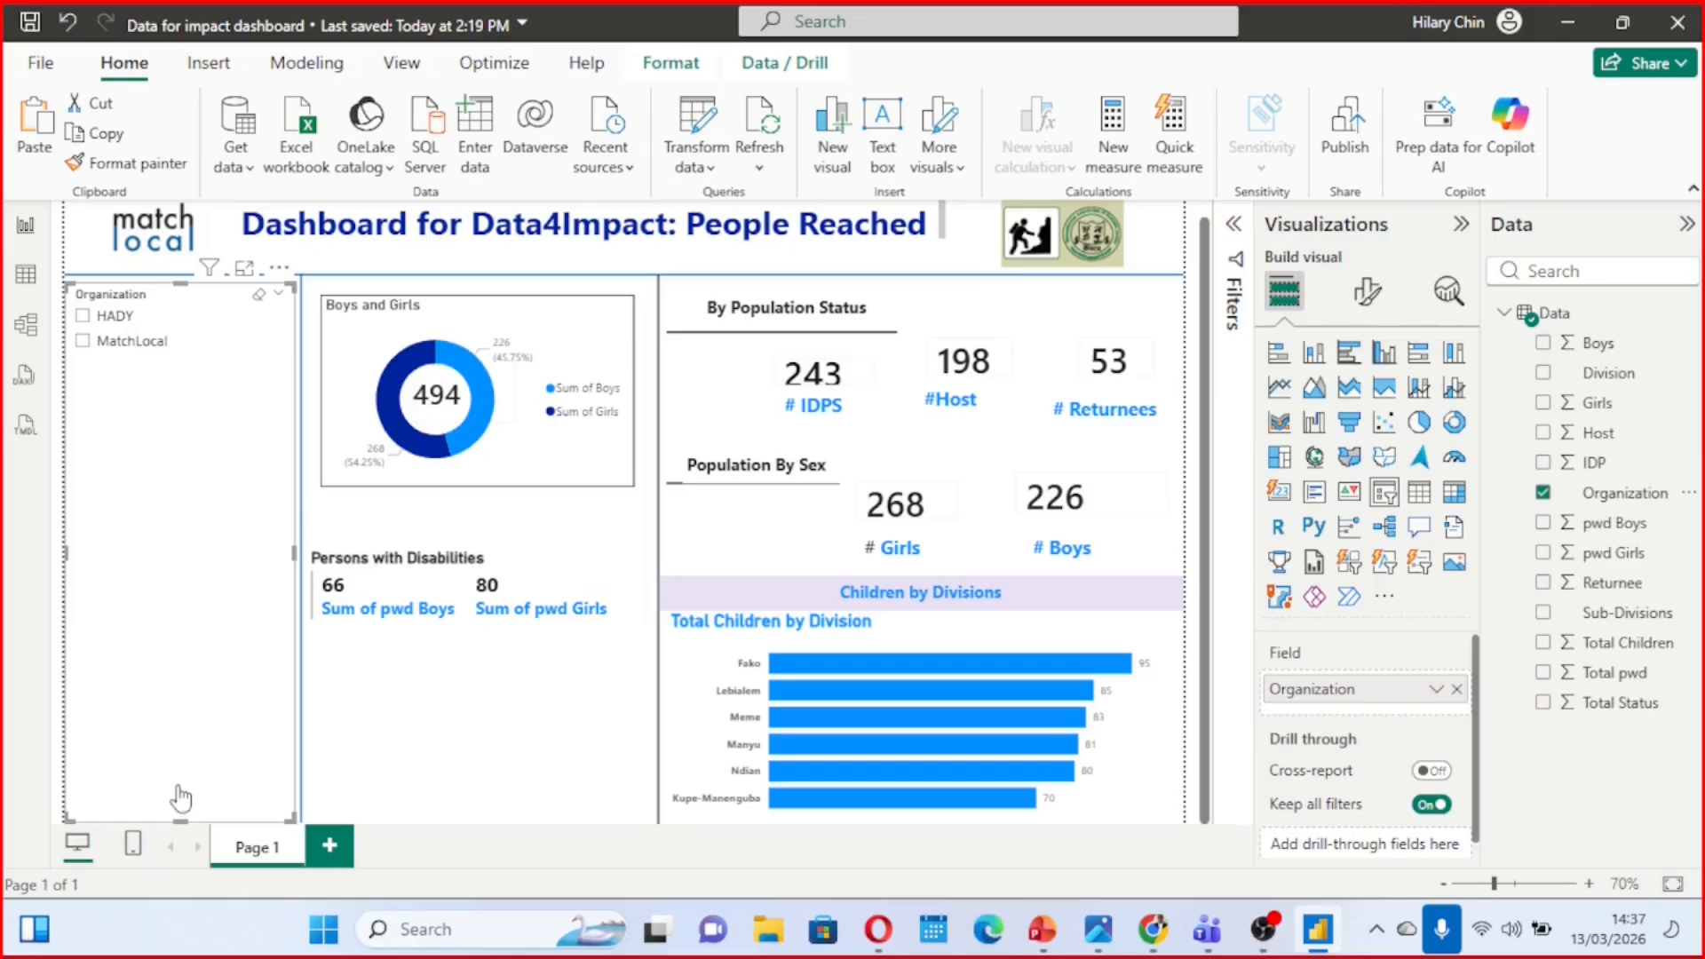
left_click_drag(177, 810, 159, 426)
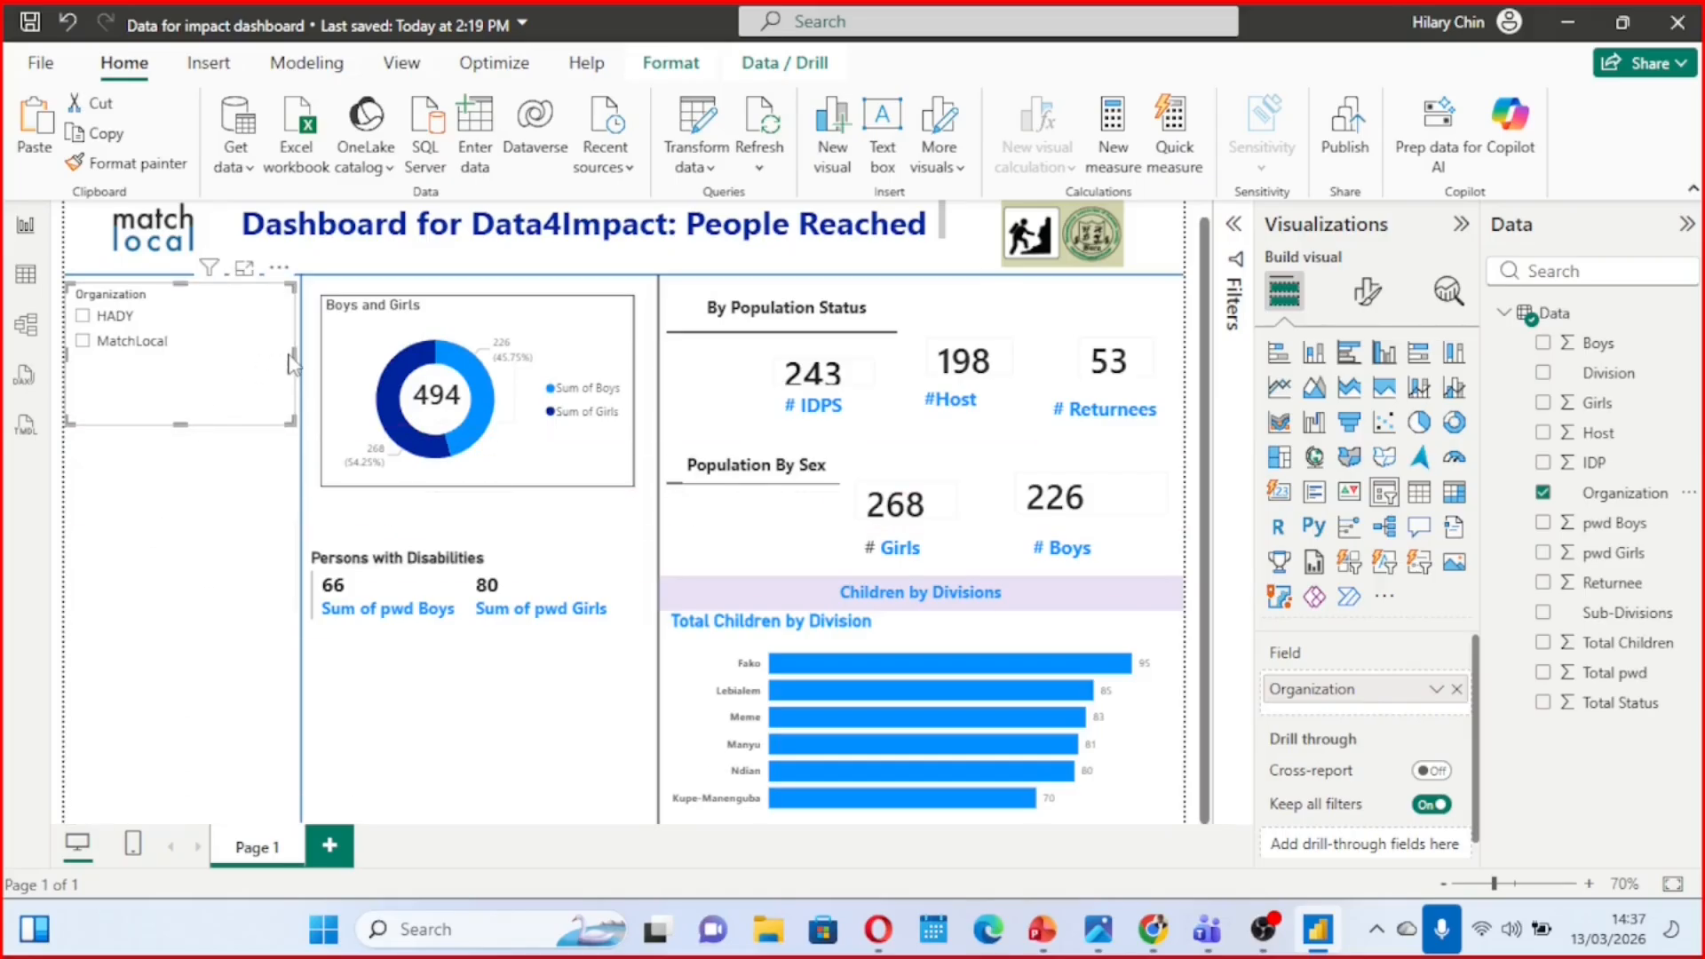
left_click_drag(293, 354, 205, 356)
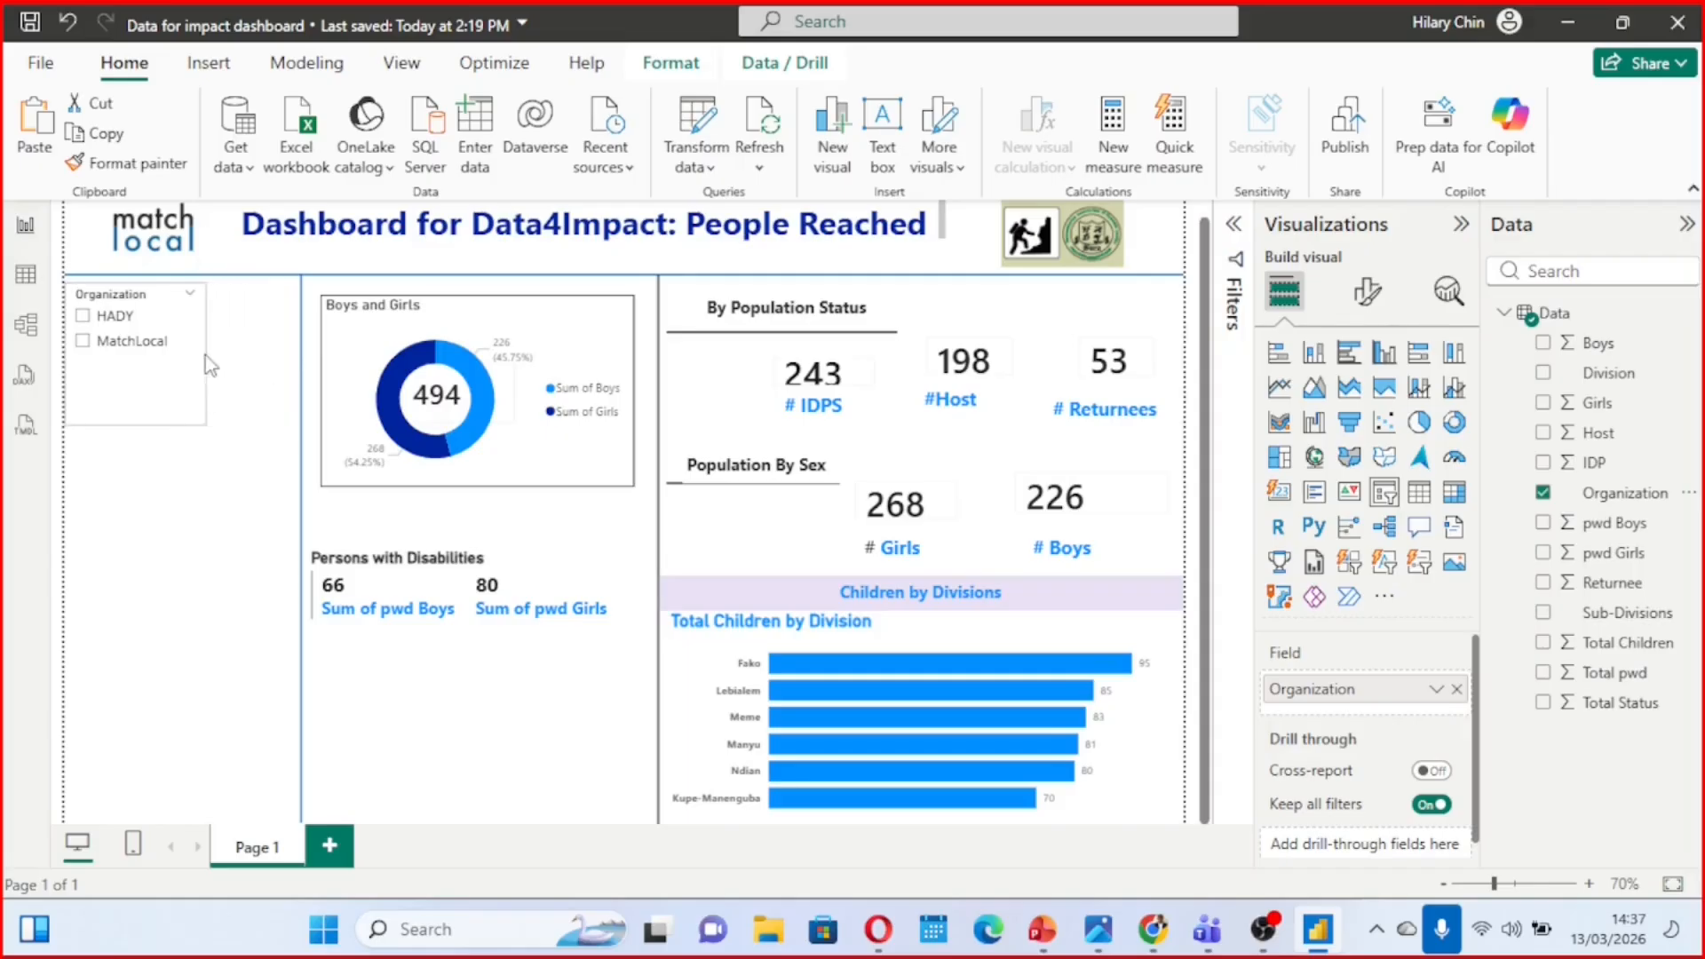
Following the reference image, shift the Organization slicer slightly inward below the header line and shorten it to fit its options
mouse_move(1099, 929)
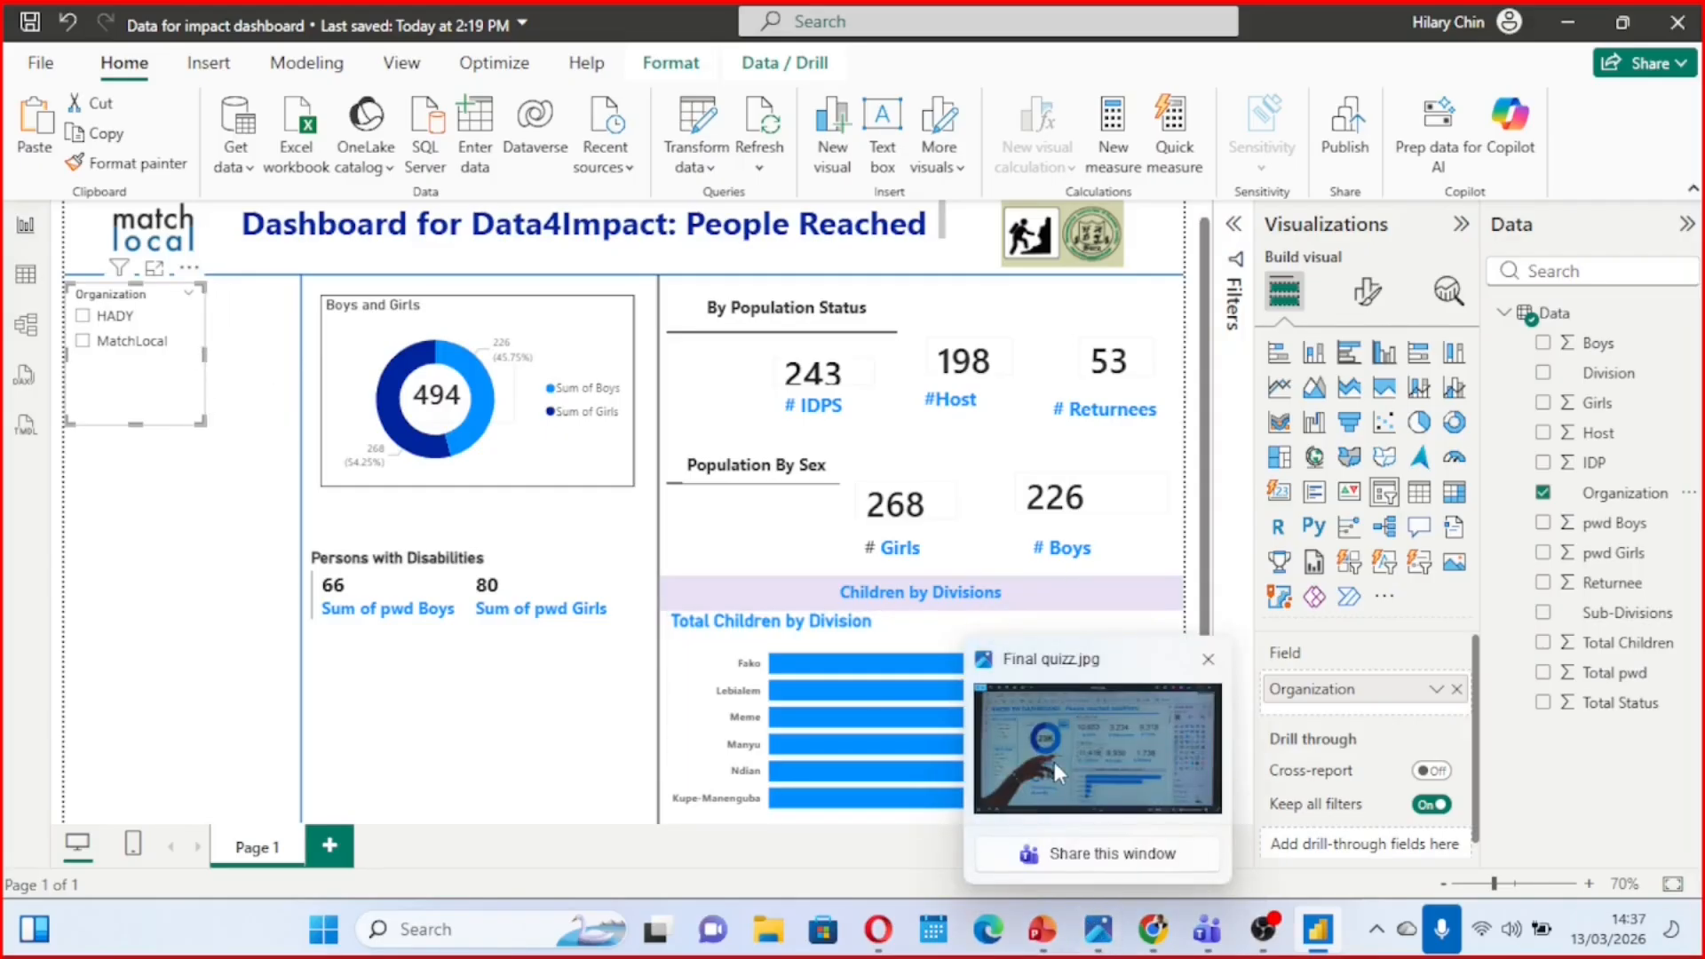
left_click(1053, 760)
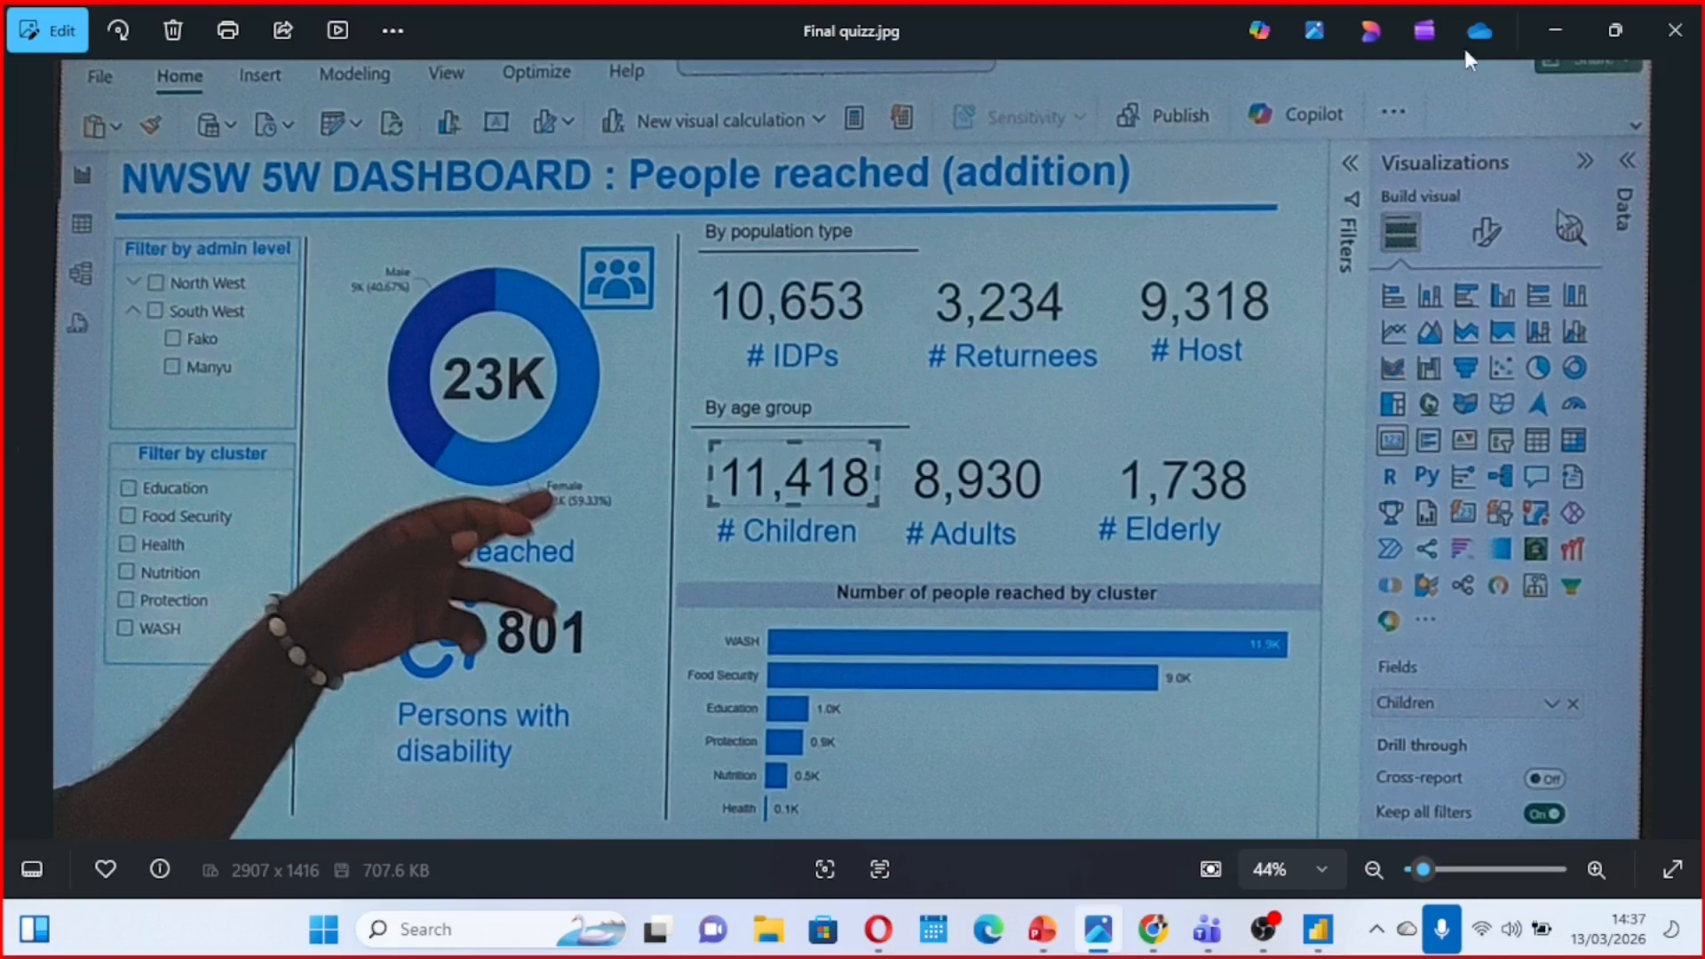
left_click(1556, 28)
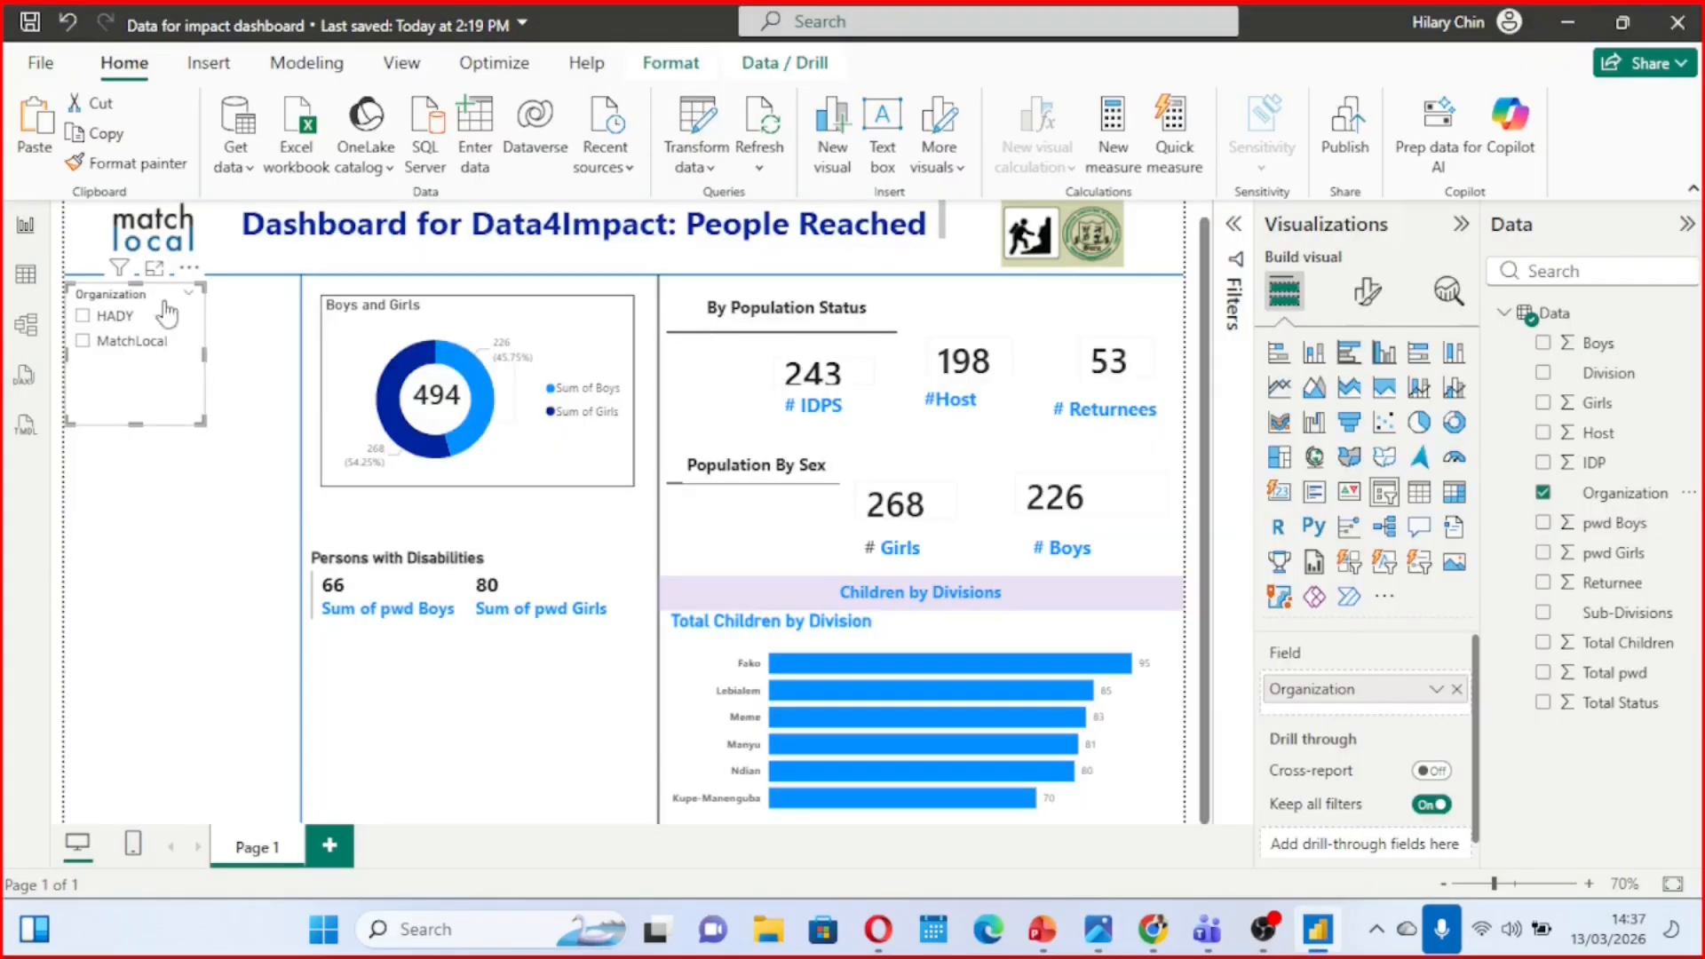
left_click_drag(164, 329, 178, 360)
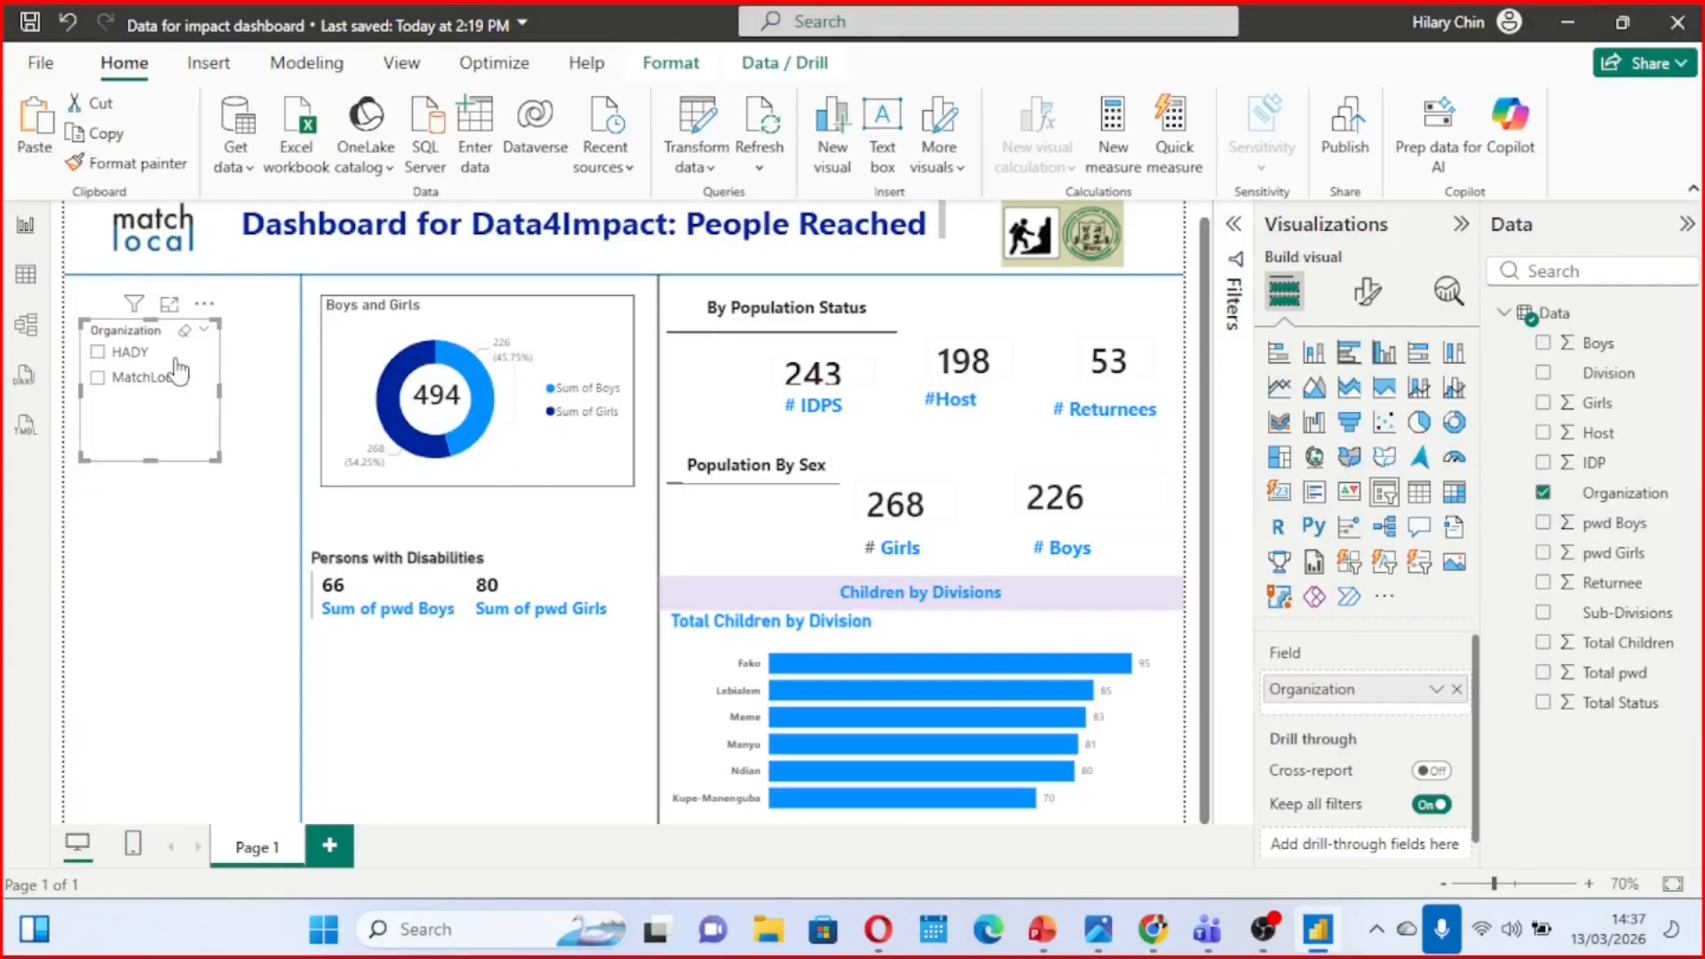
left_click_drag(178, 371, 178, 351)
left_click_drag(176, 336, 179, 346)
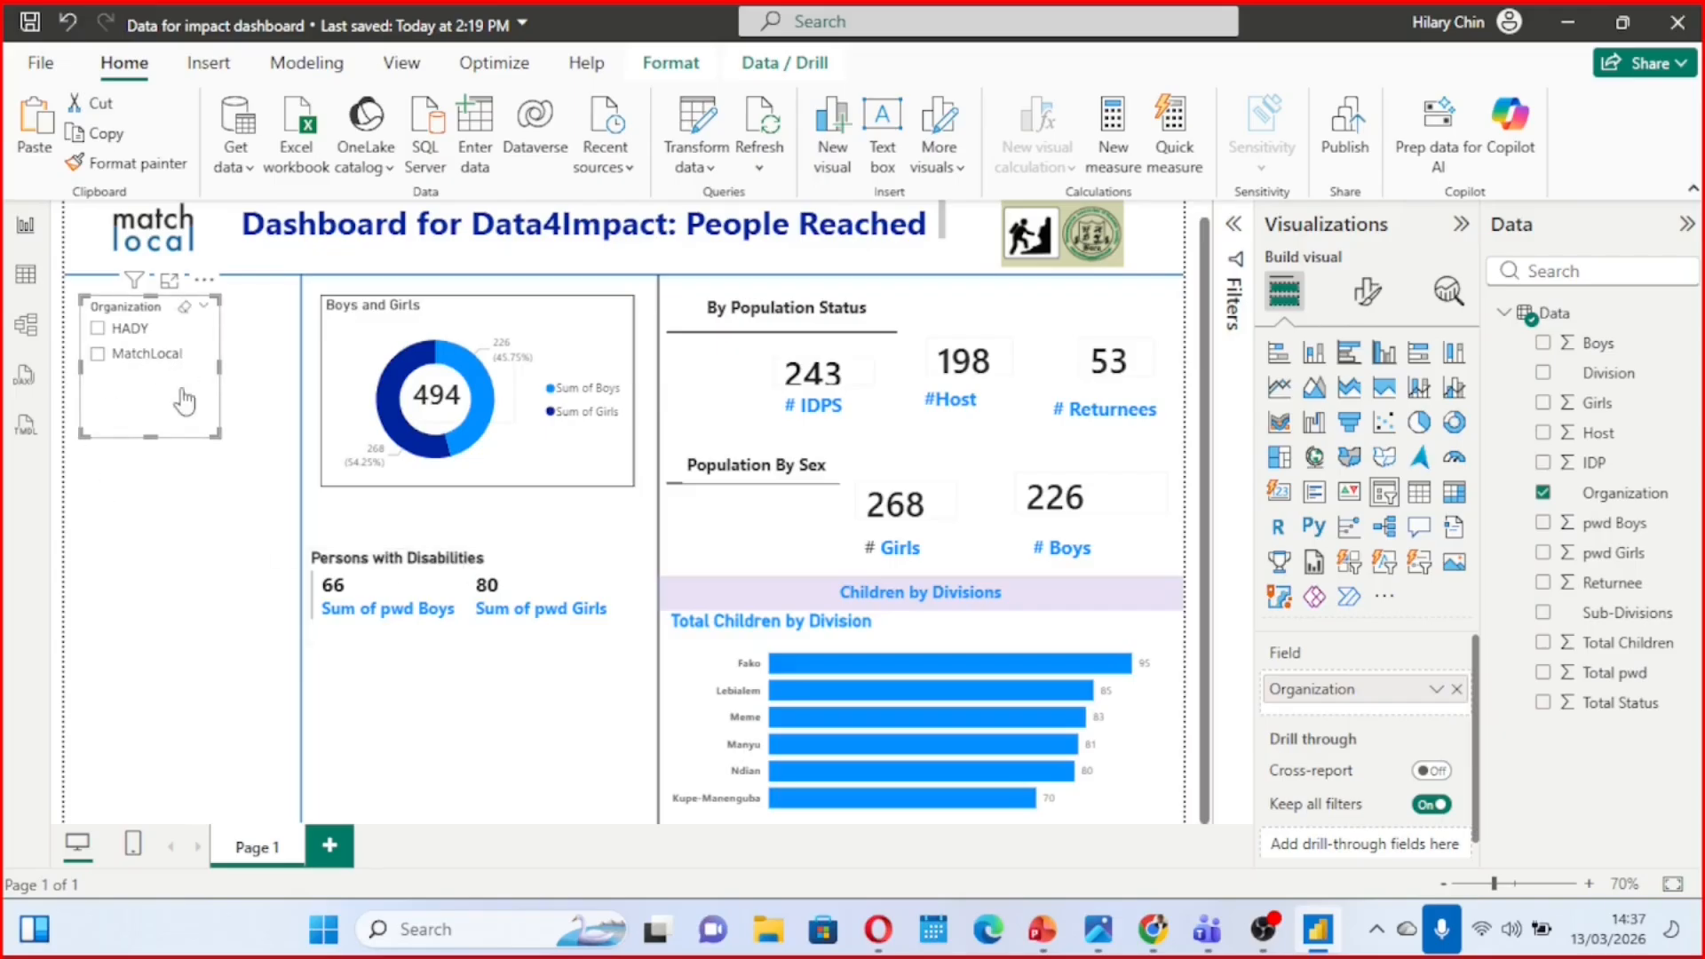
left_click_drag(149, 429, 135, 388)
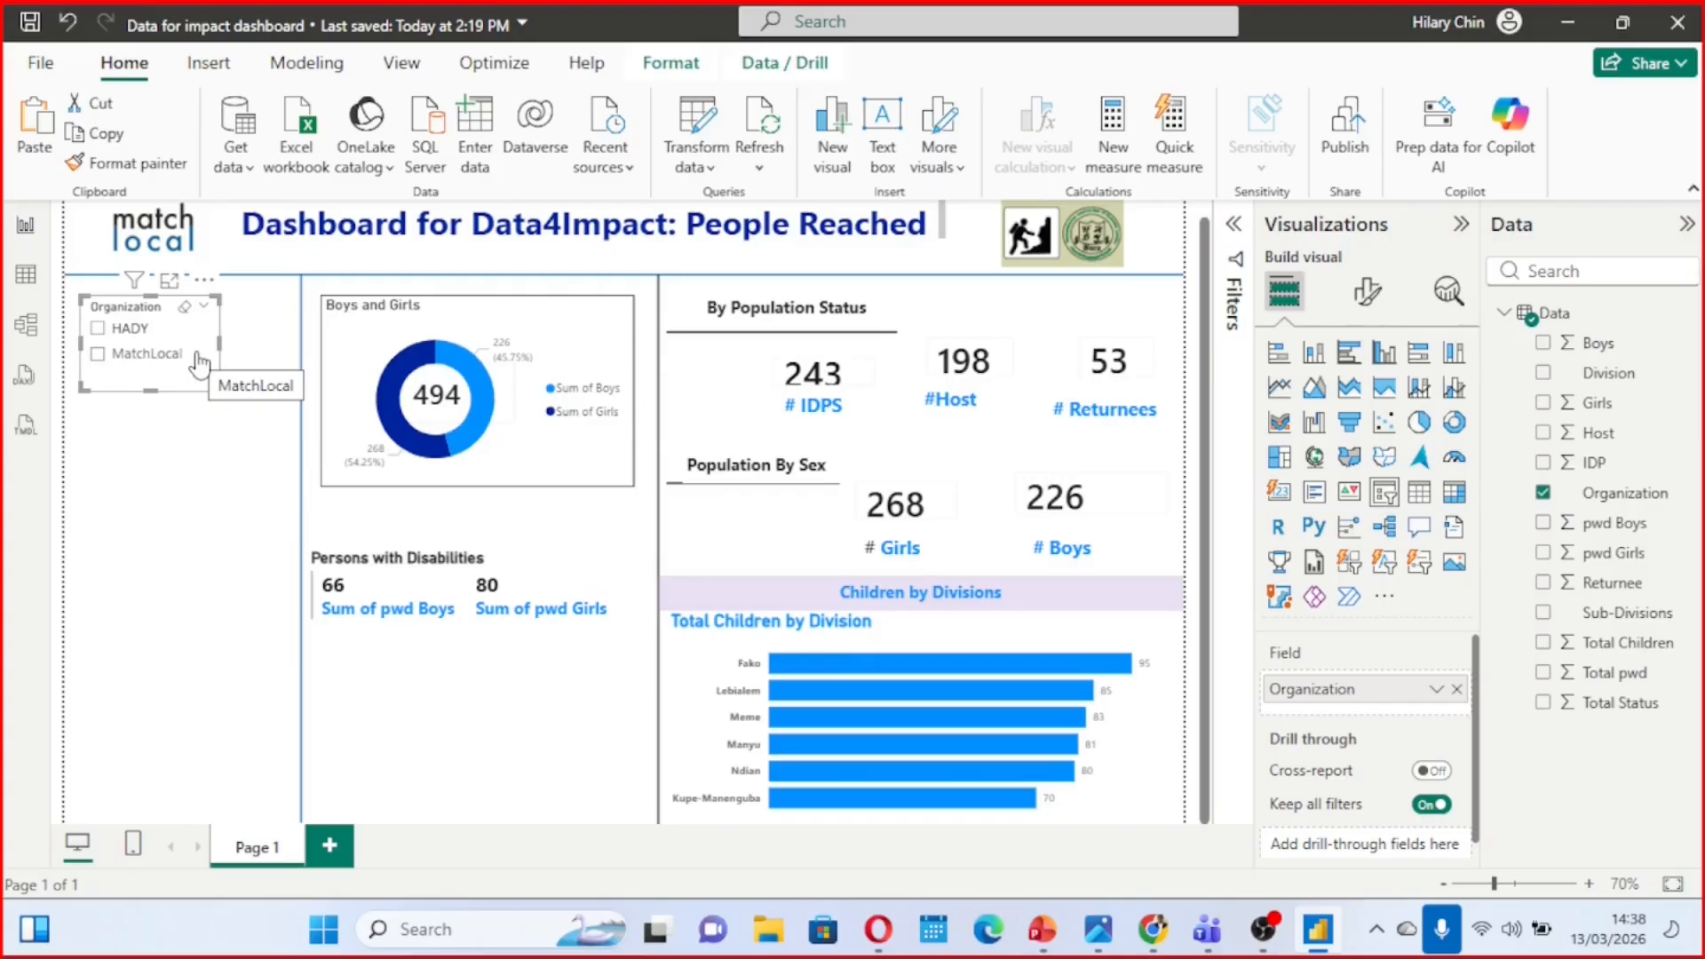
Add a slicer for the Division field below the Organization slicer, then shorten and slightly widen it to fit its options
left_click(149, 433)
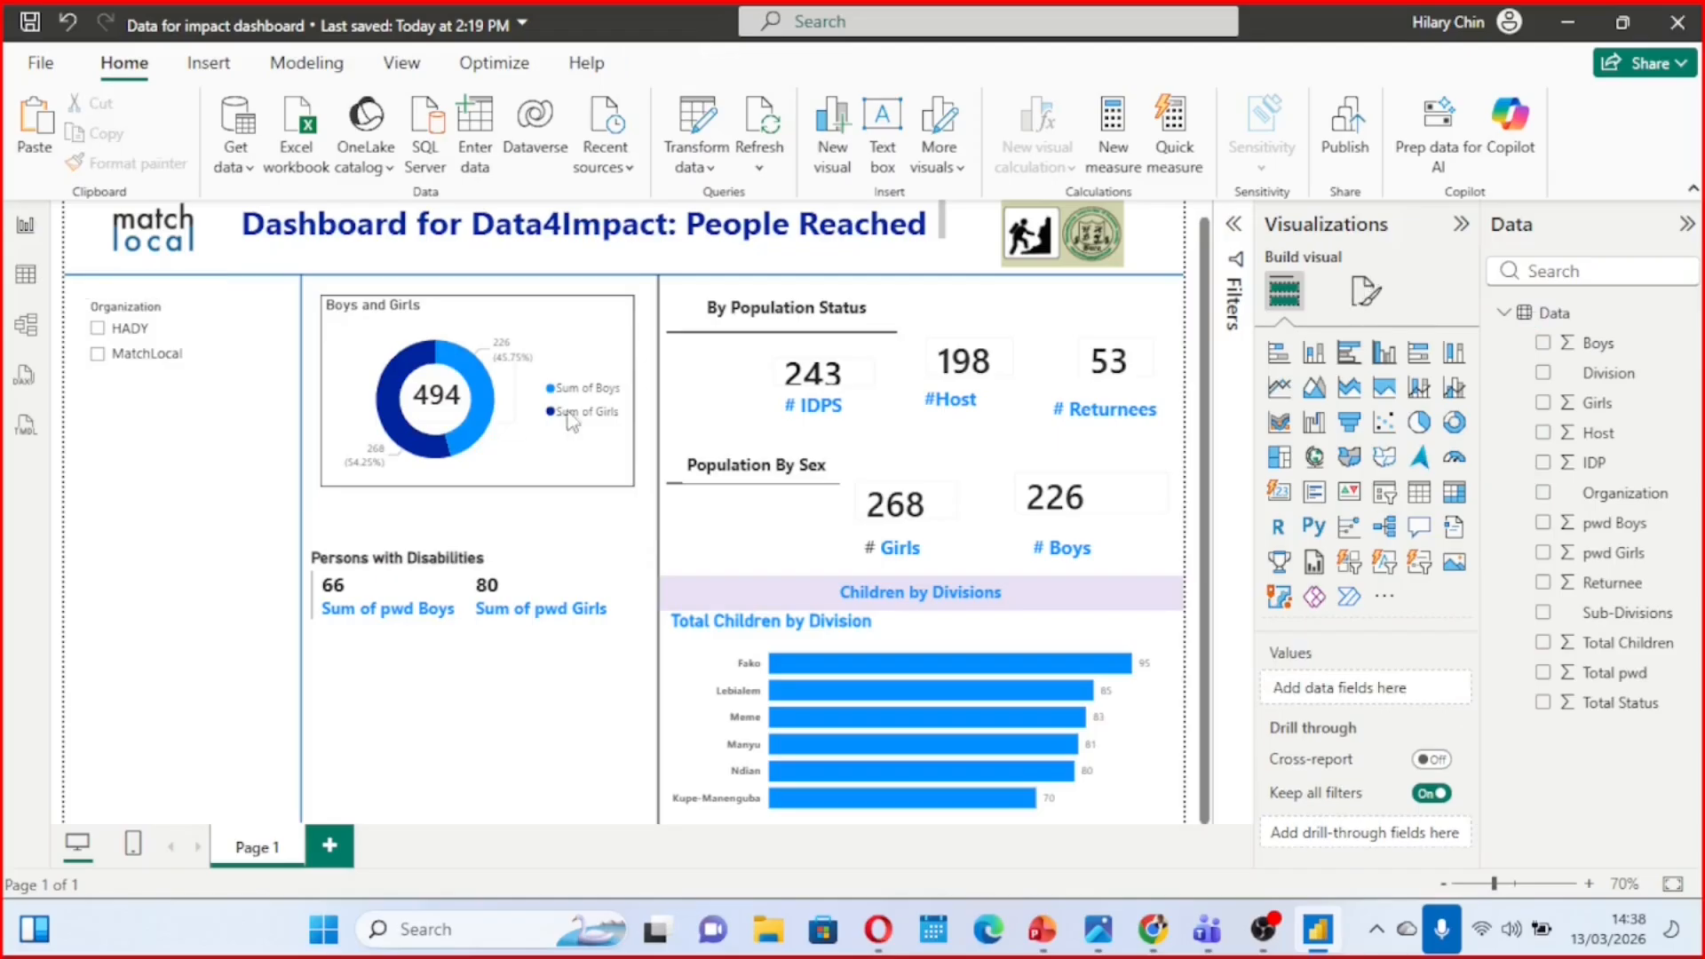
left_click(1385, 493)
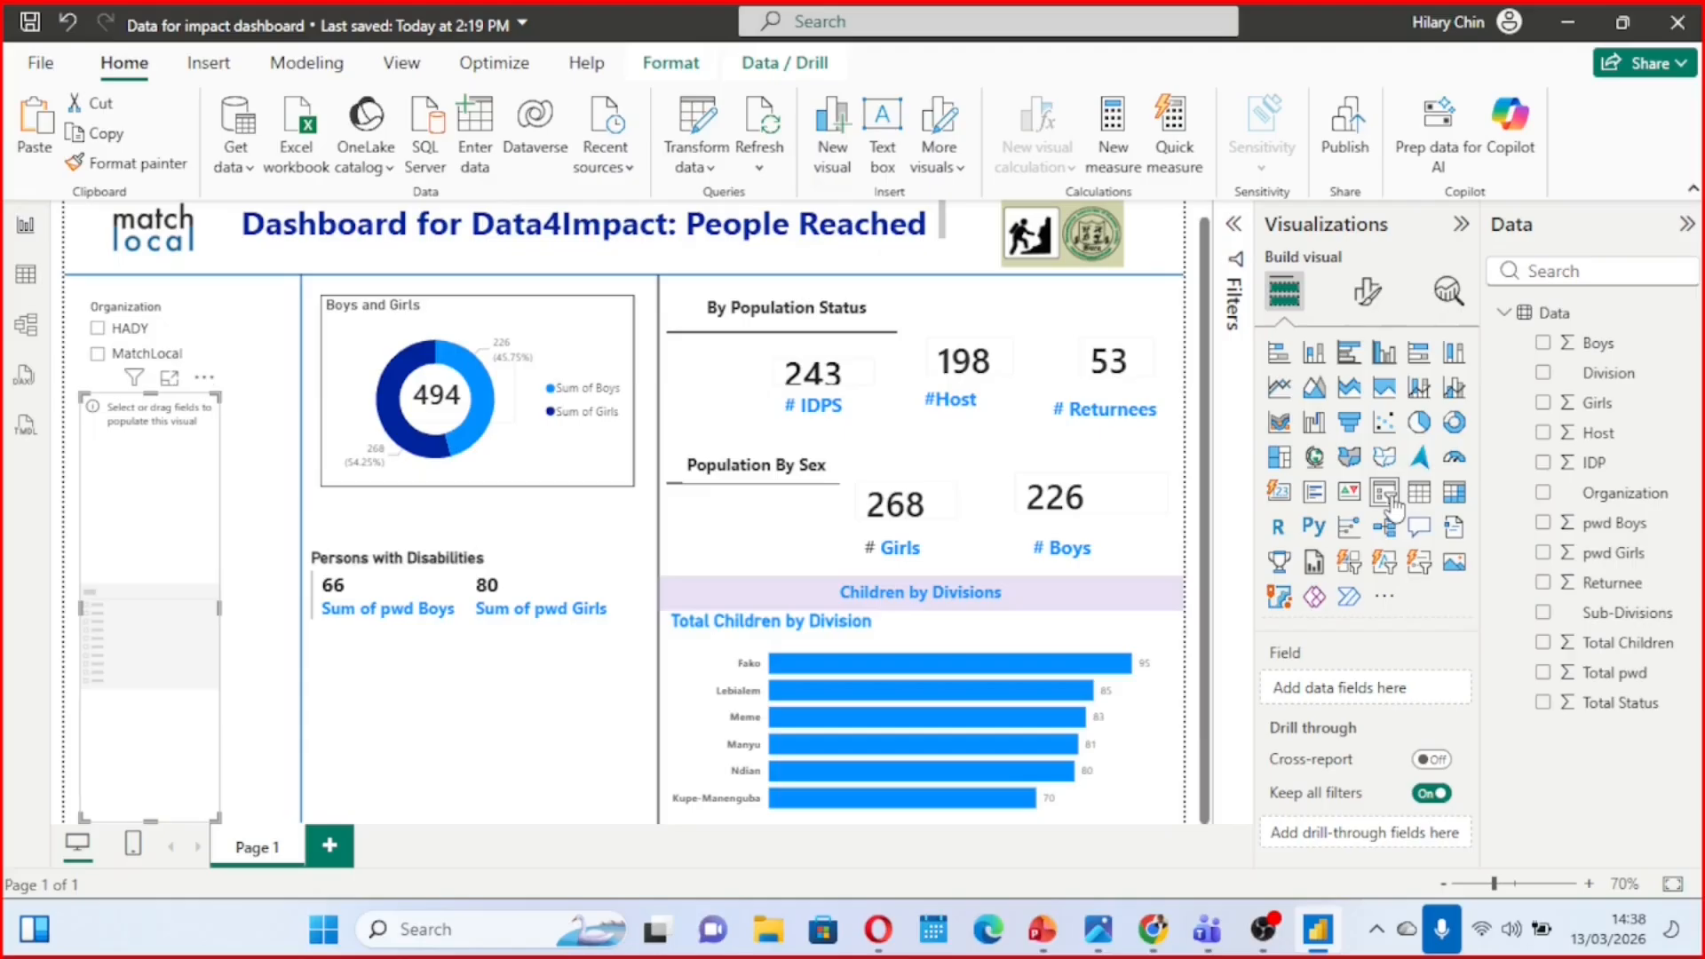
left_click(1542, 377)
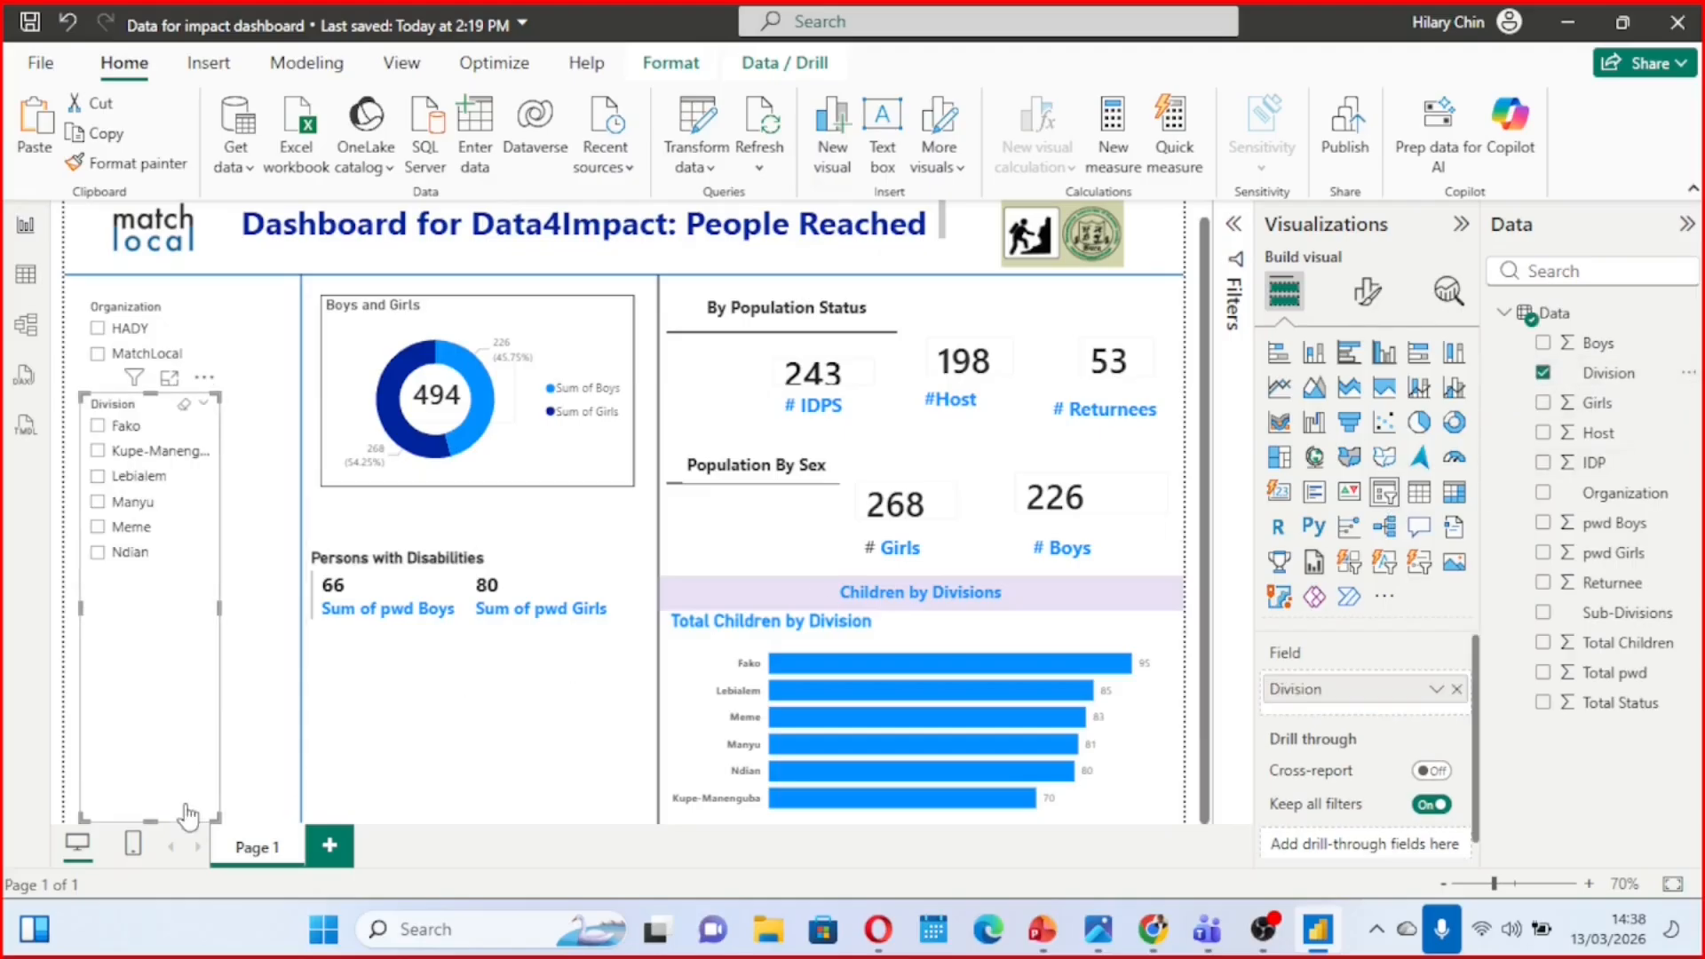
left_click_drag(210, 812, 229, 584)
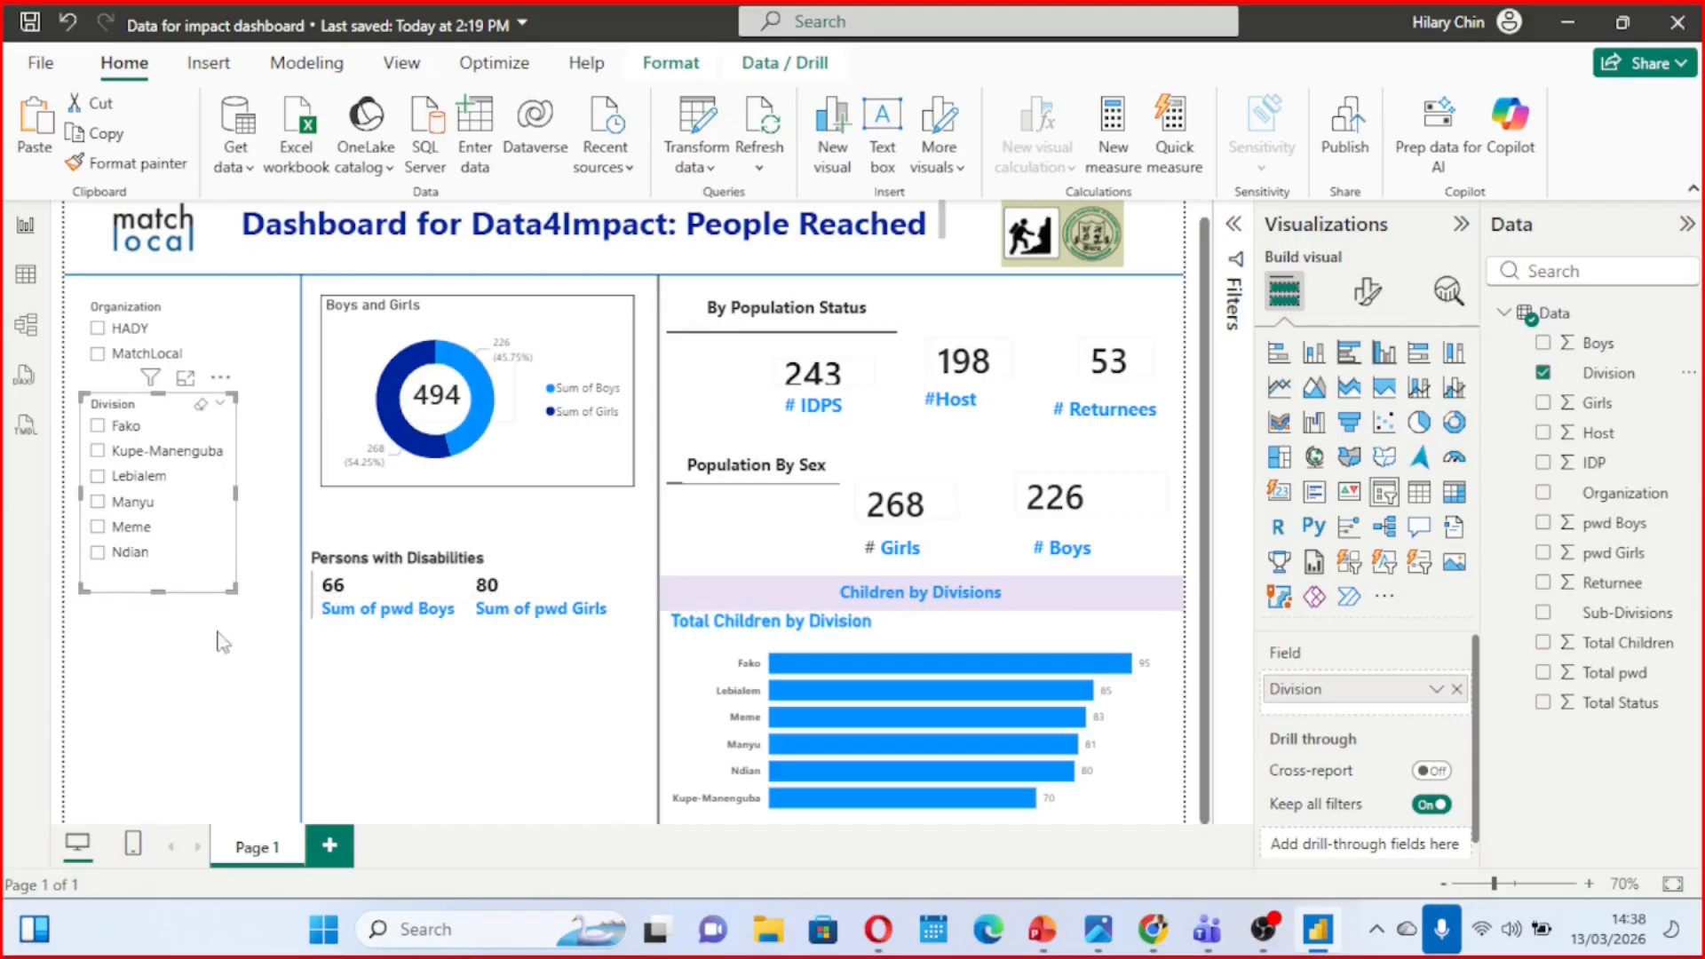
Add a slicer for the Sub-Divisions field below the Division slicer and widen it to fit the full option names
left_click(133, 631)
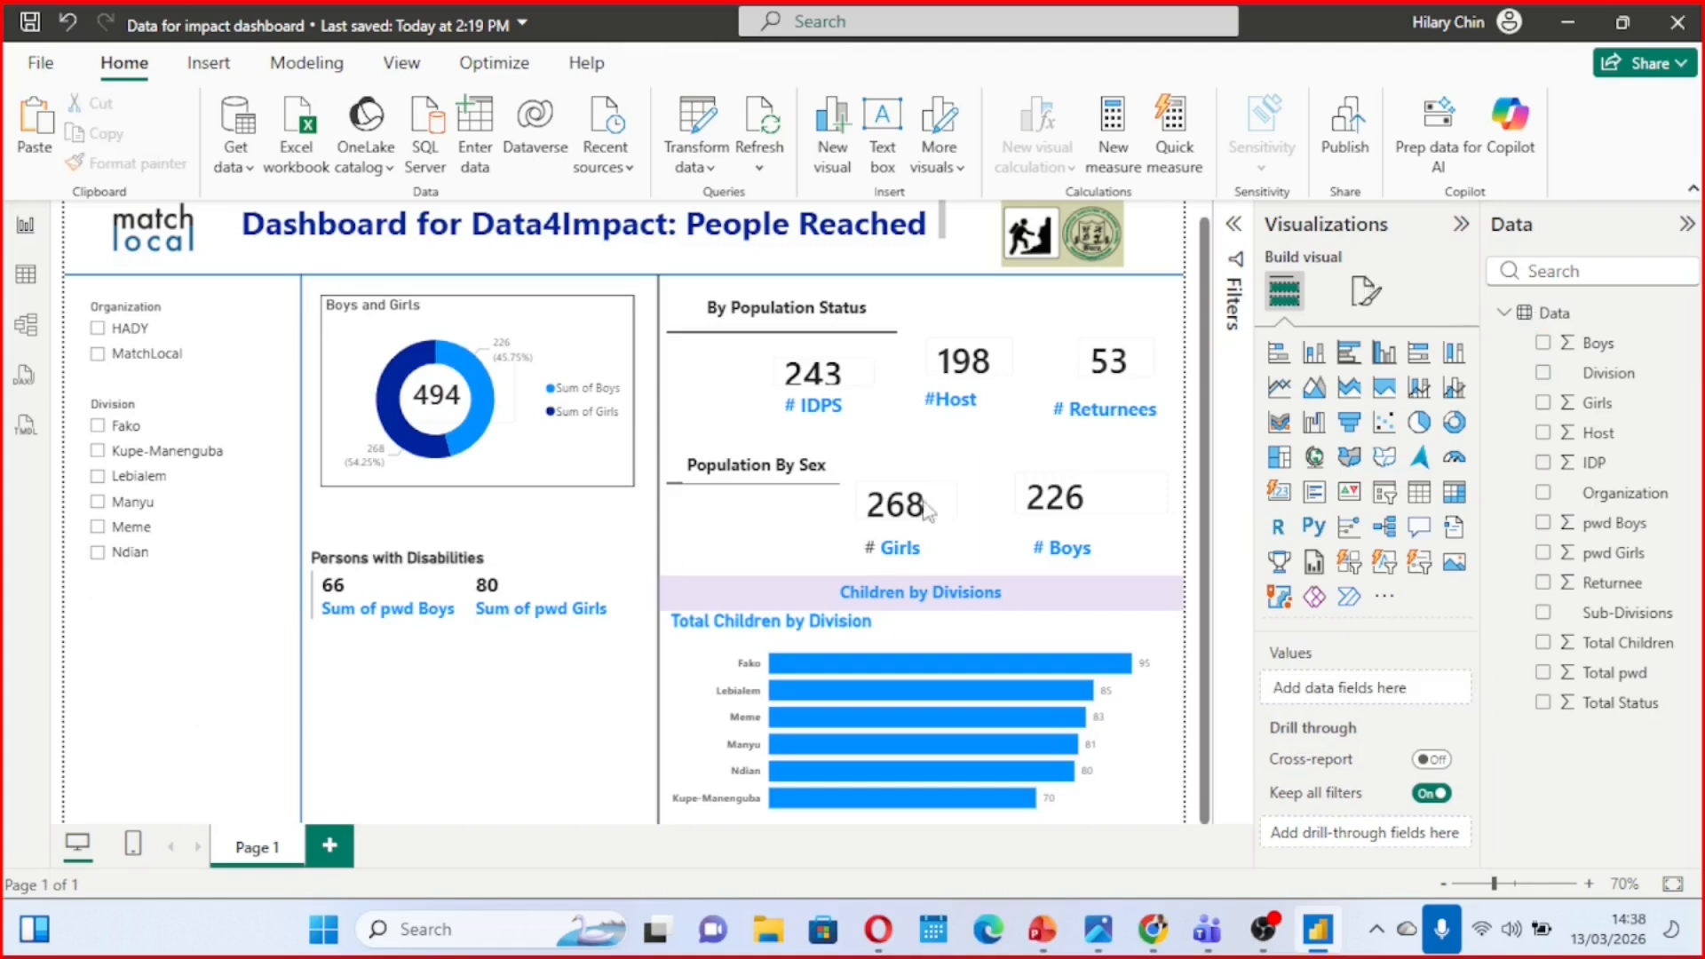
left_click(1385, 493)
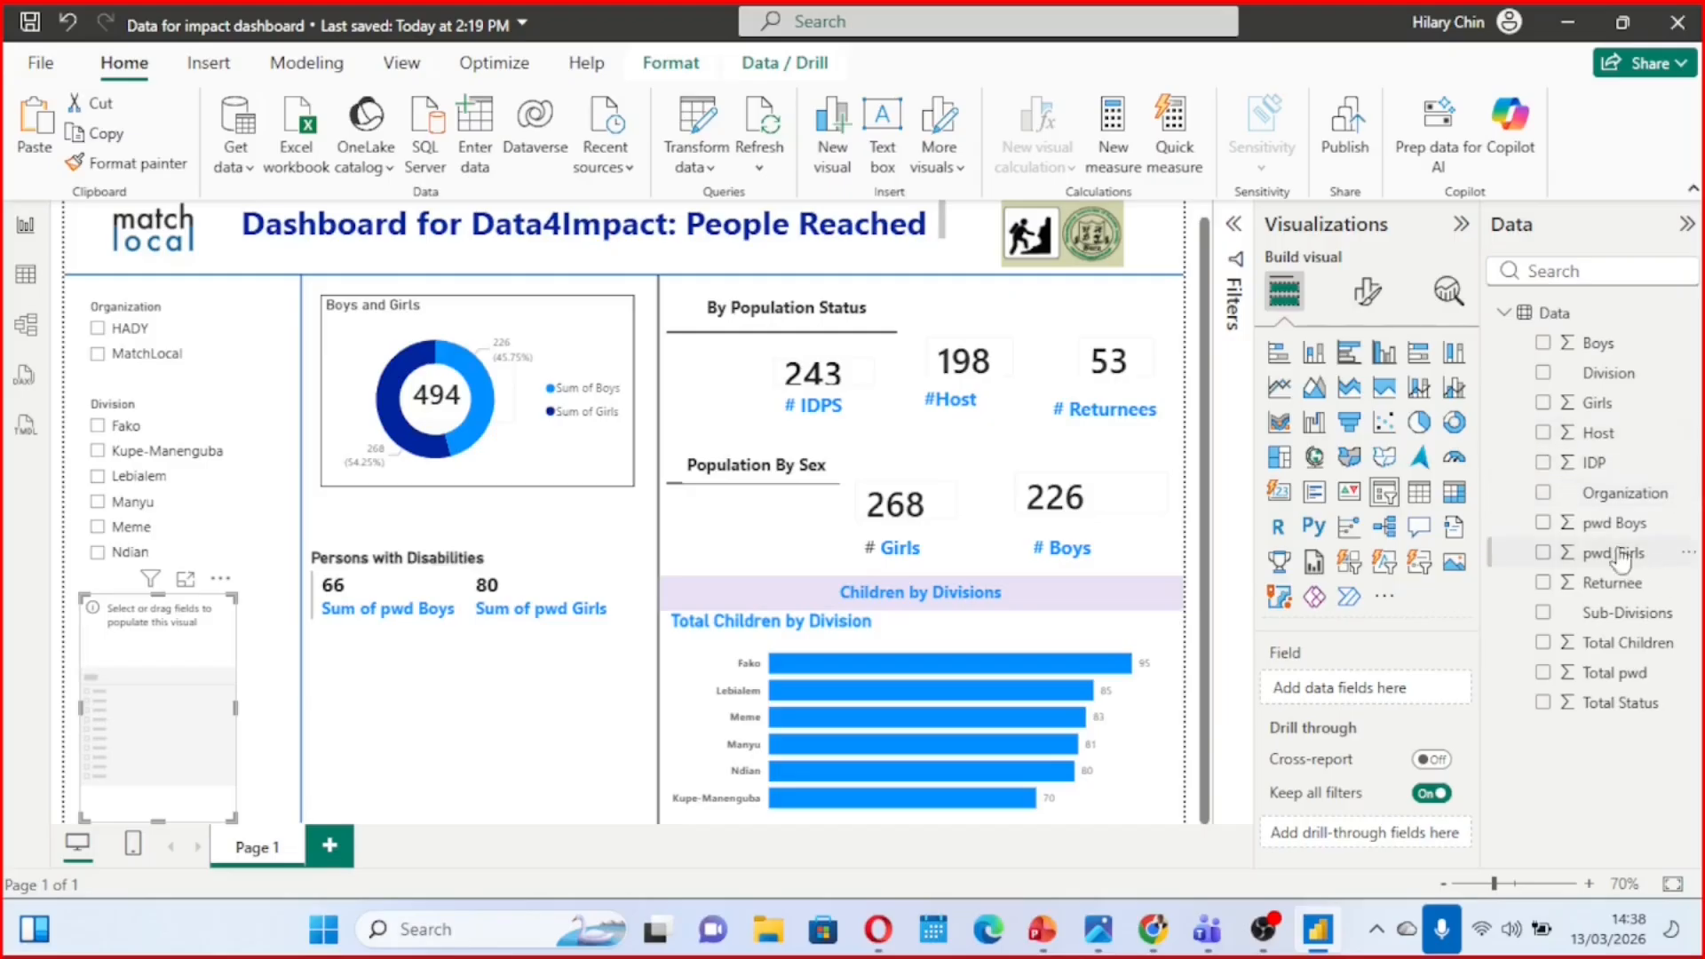
left_click(1544, 614)
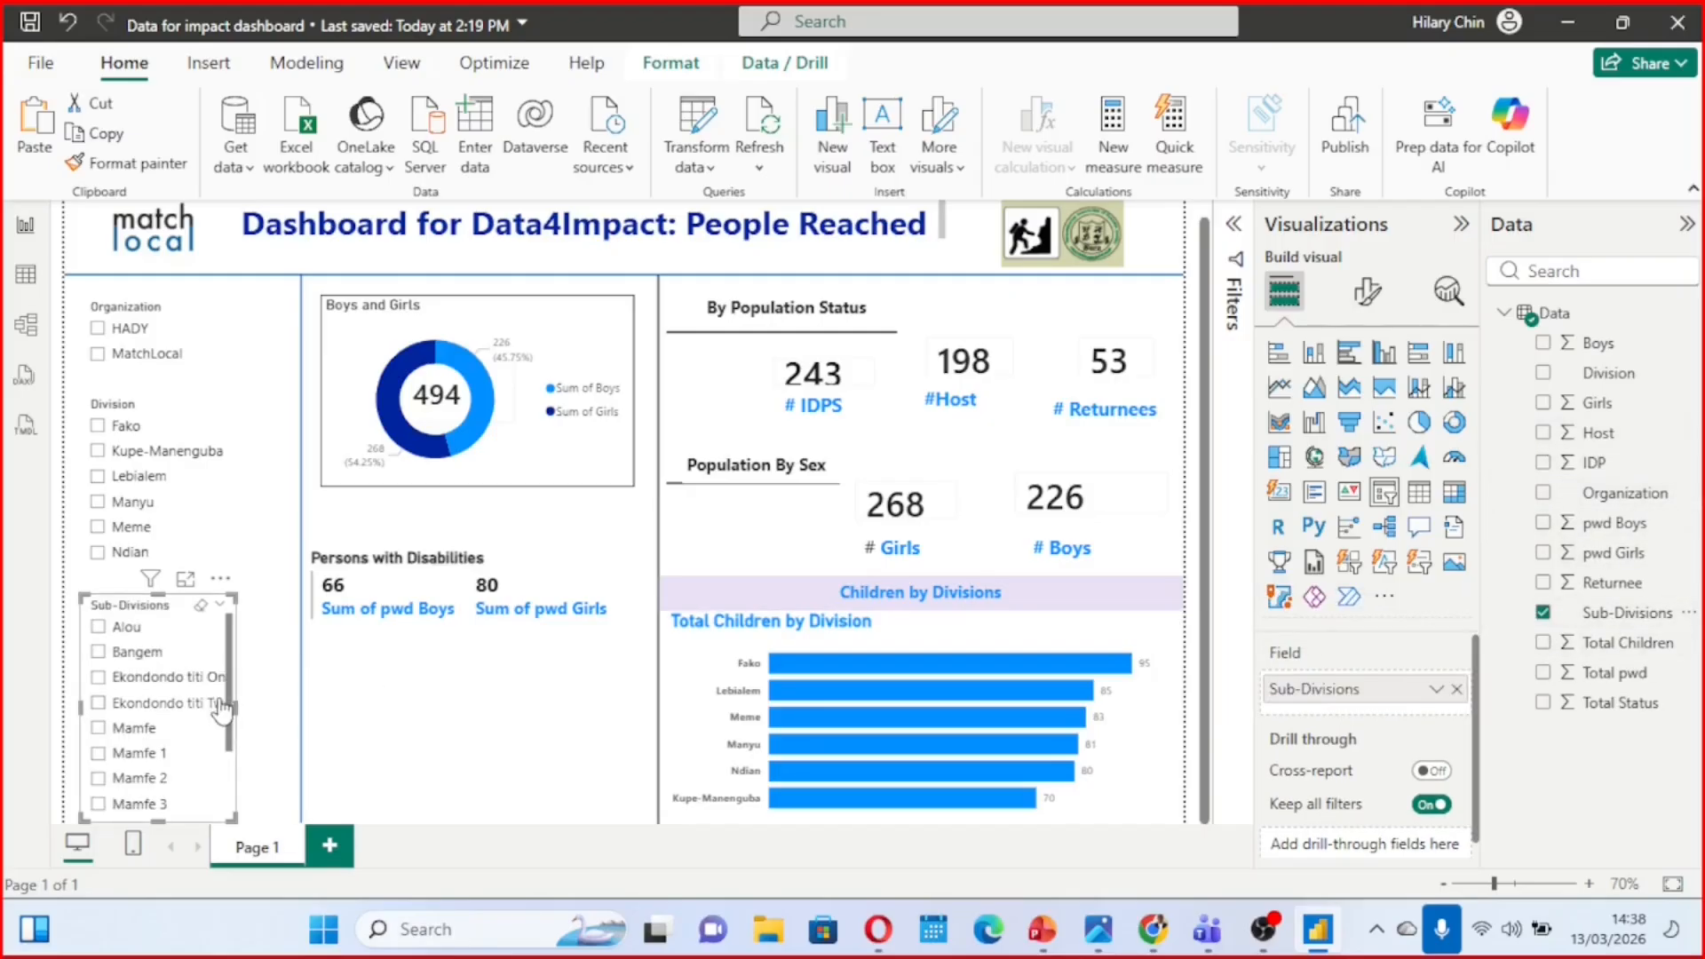
left_click_drag(233, 818, 289, 808)
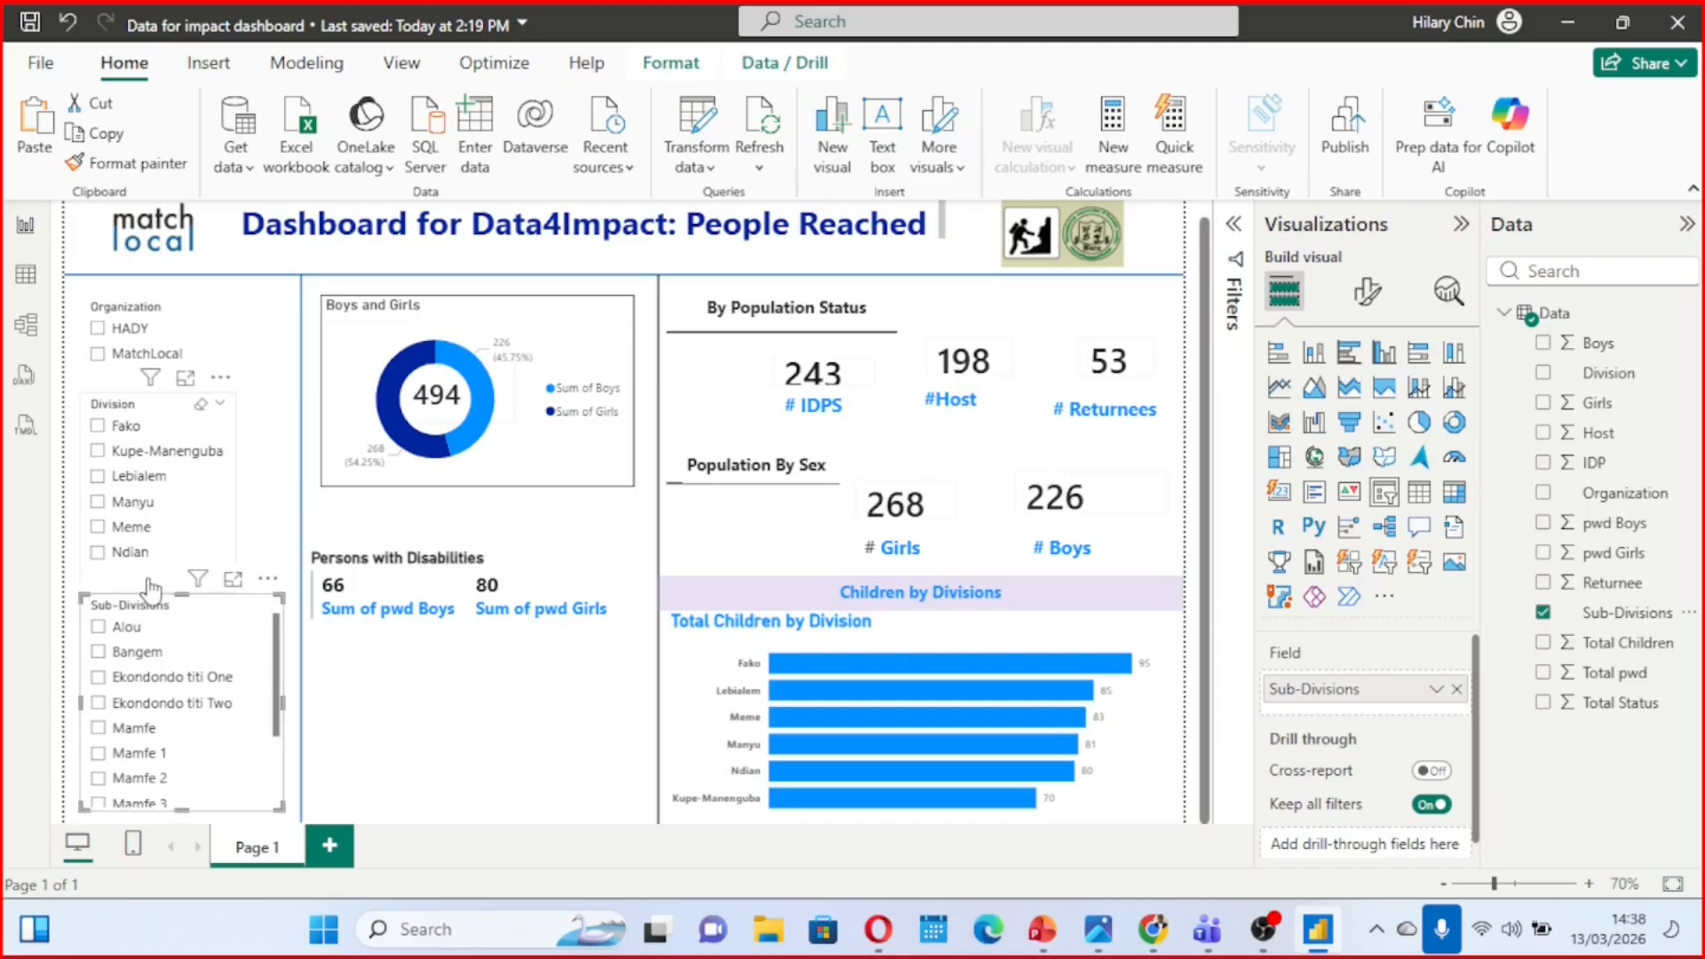
Test the Division slicer by filtering the page on Manyu, and clear the selection again
left_click(99, 502)
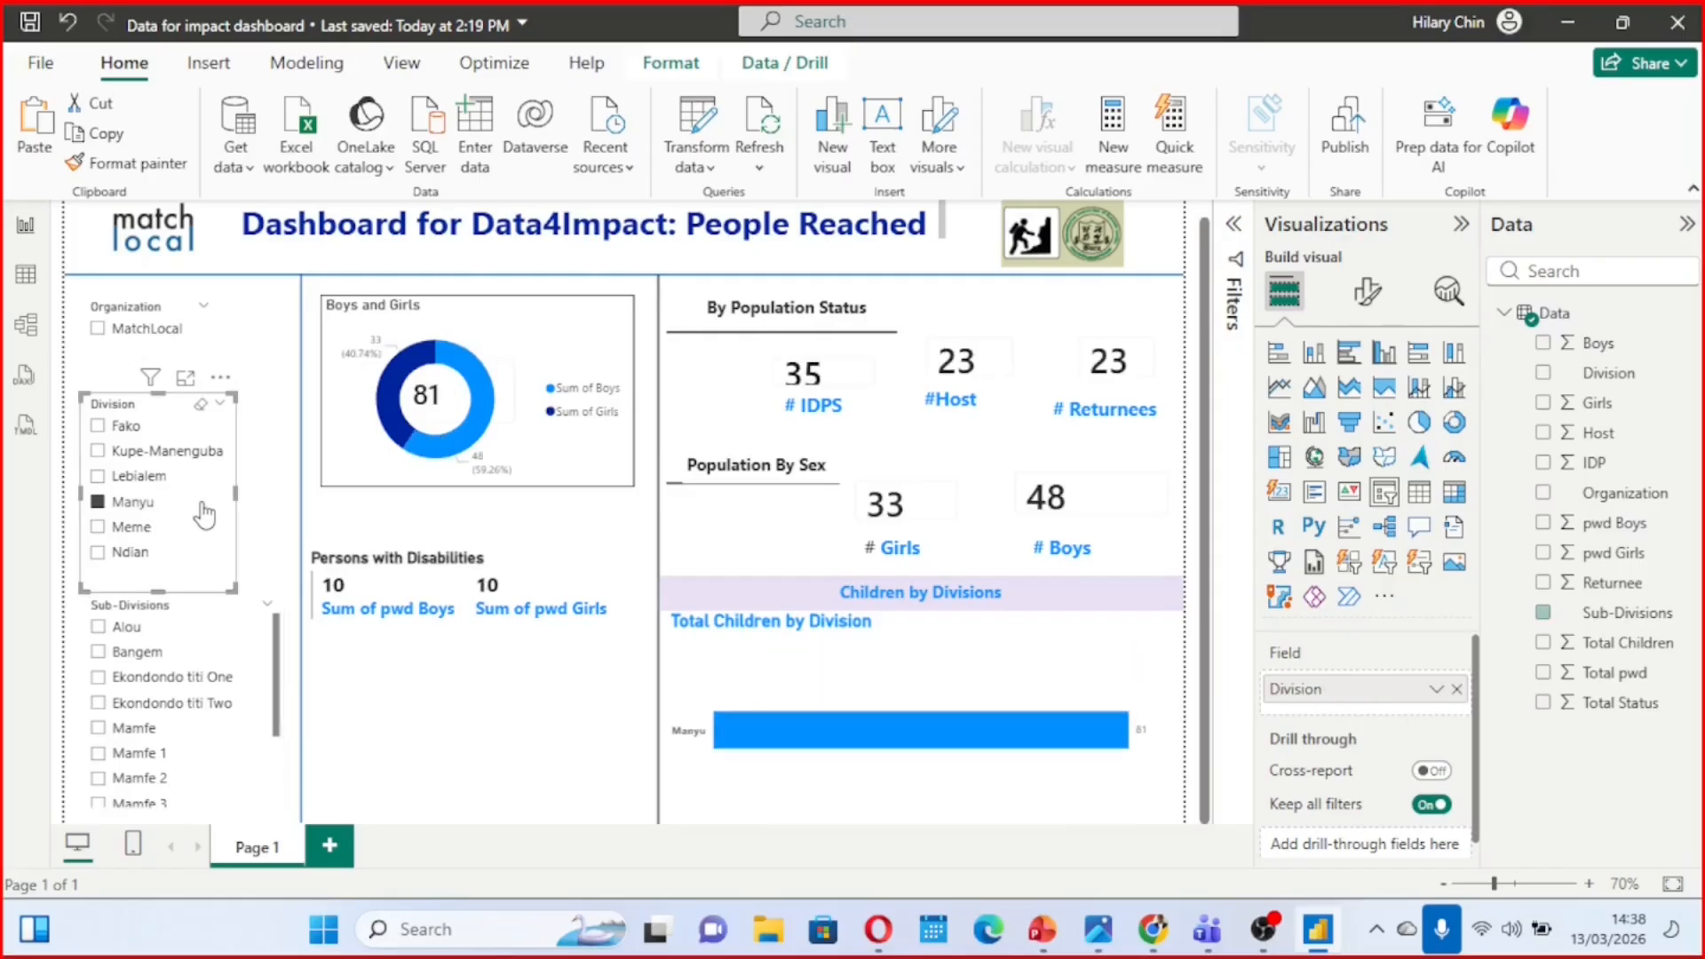
left_click(101, 504)
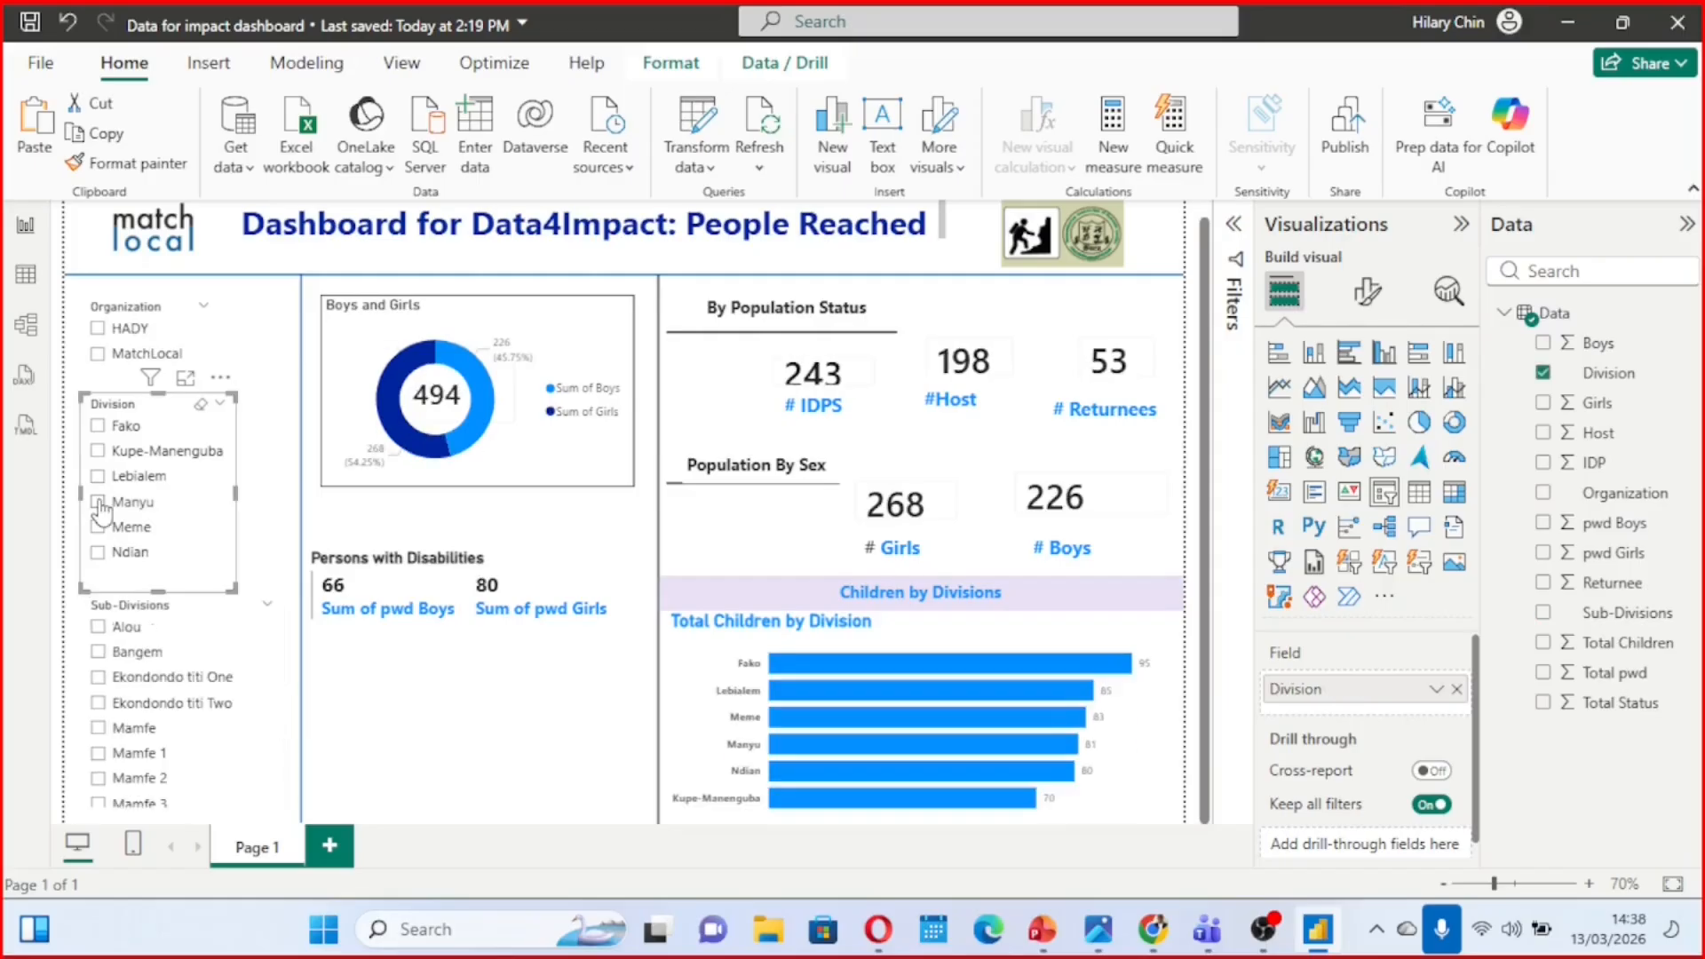
left_click(273, 476)
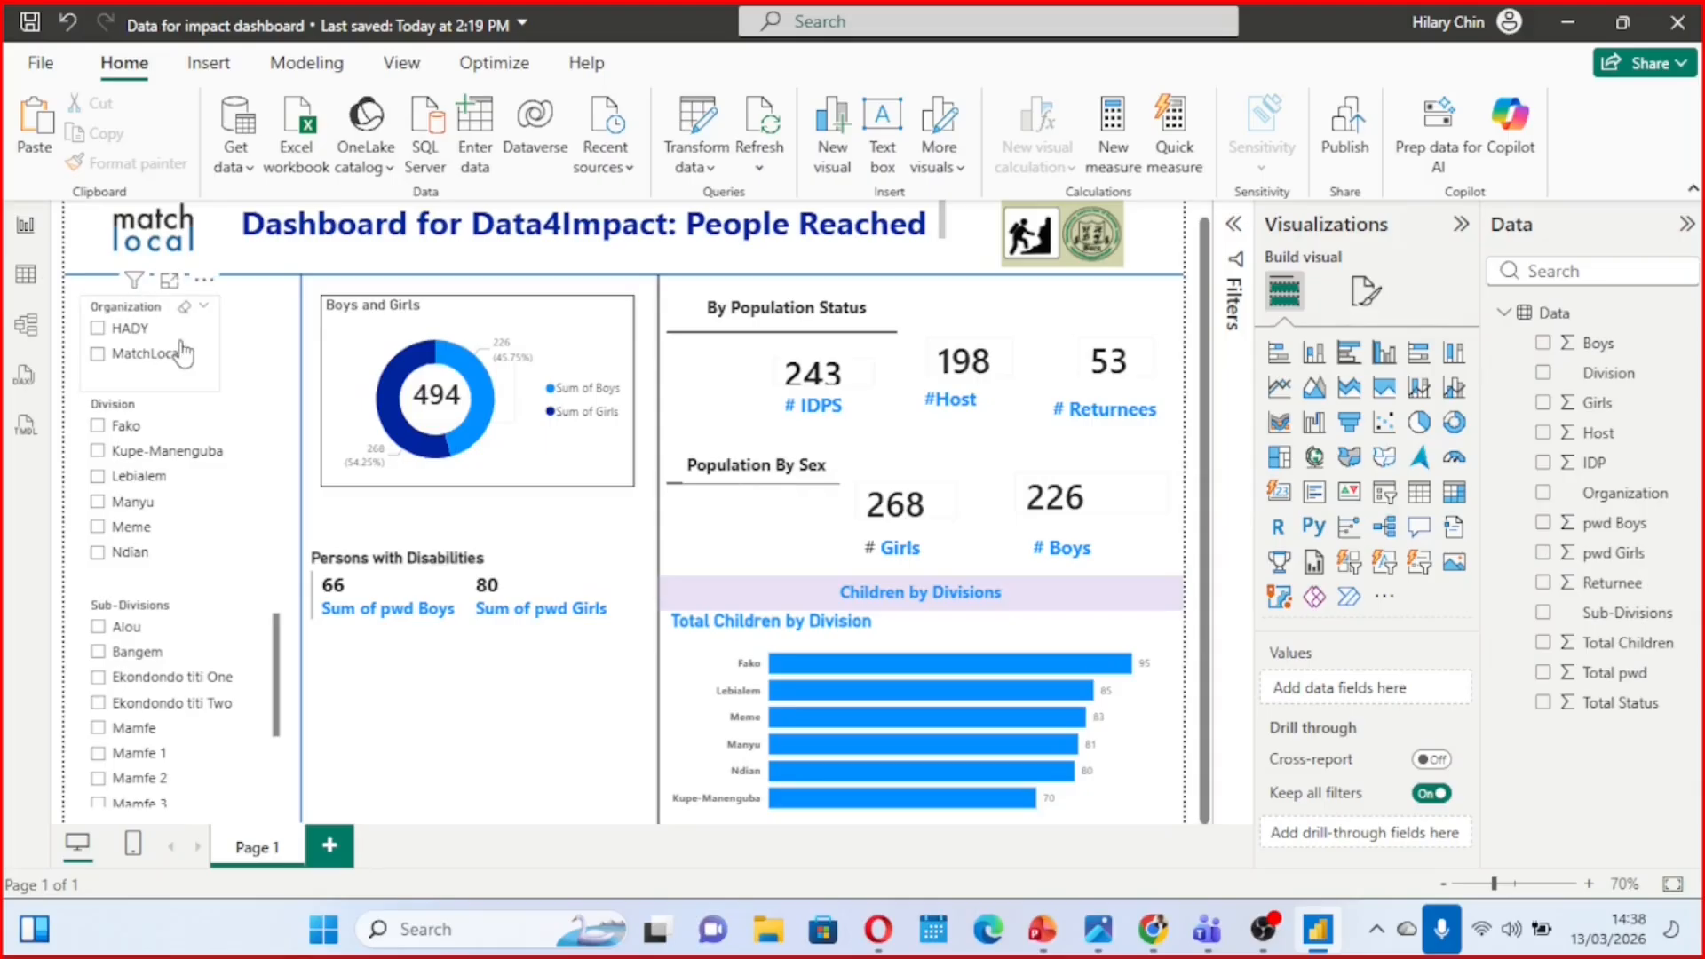
Test the Organization slicer by filtering the page on HADY and on MatchLocal, and clear the filter again
left_click(97, 328)
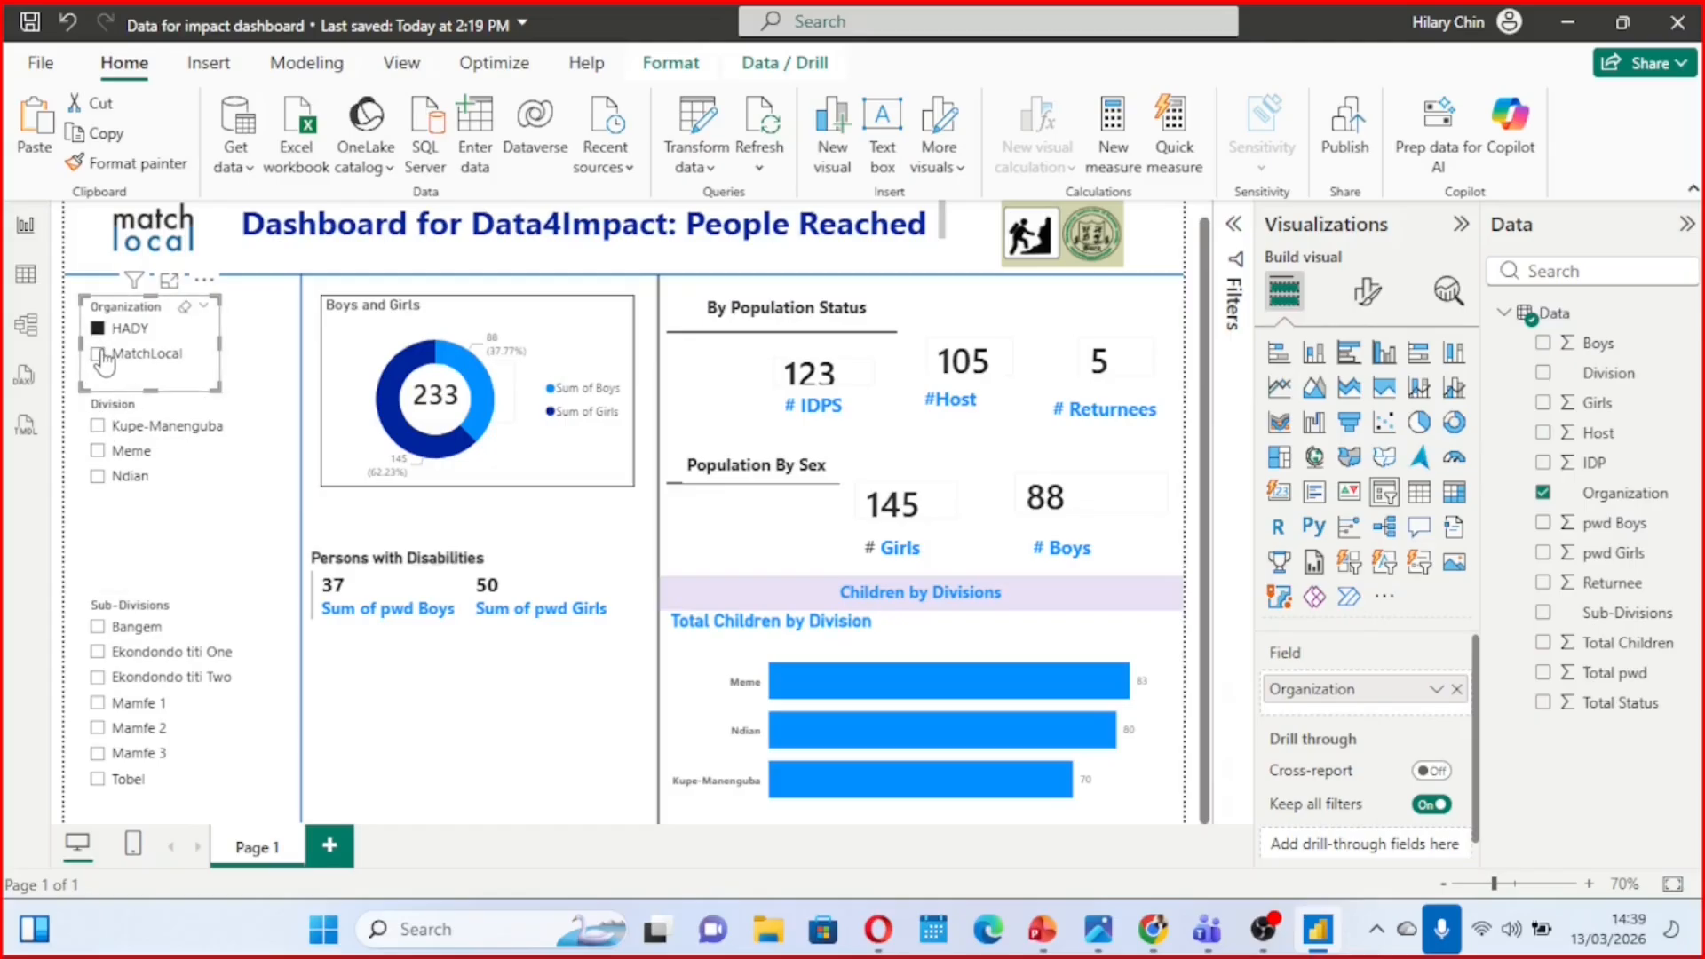
left_click(97, 355)
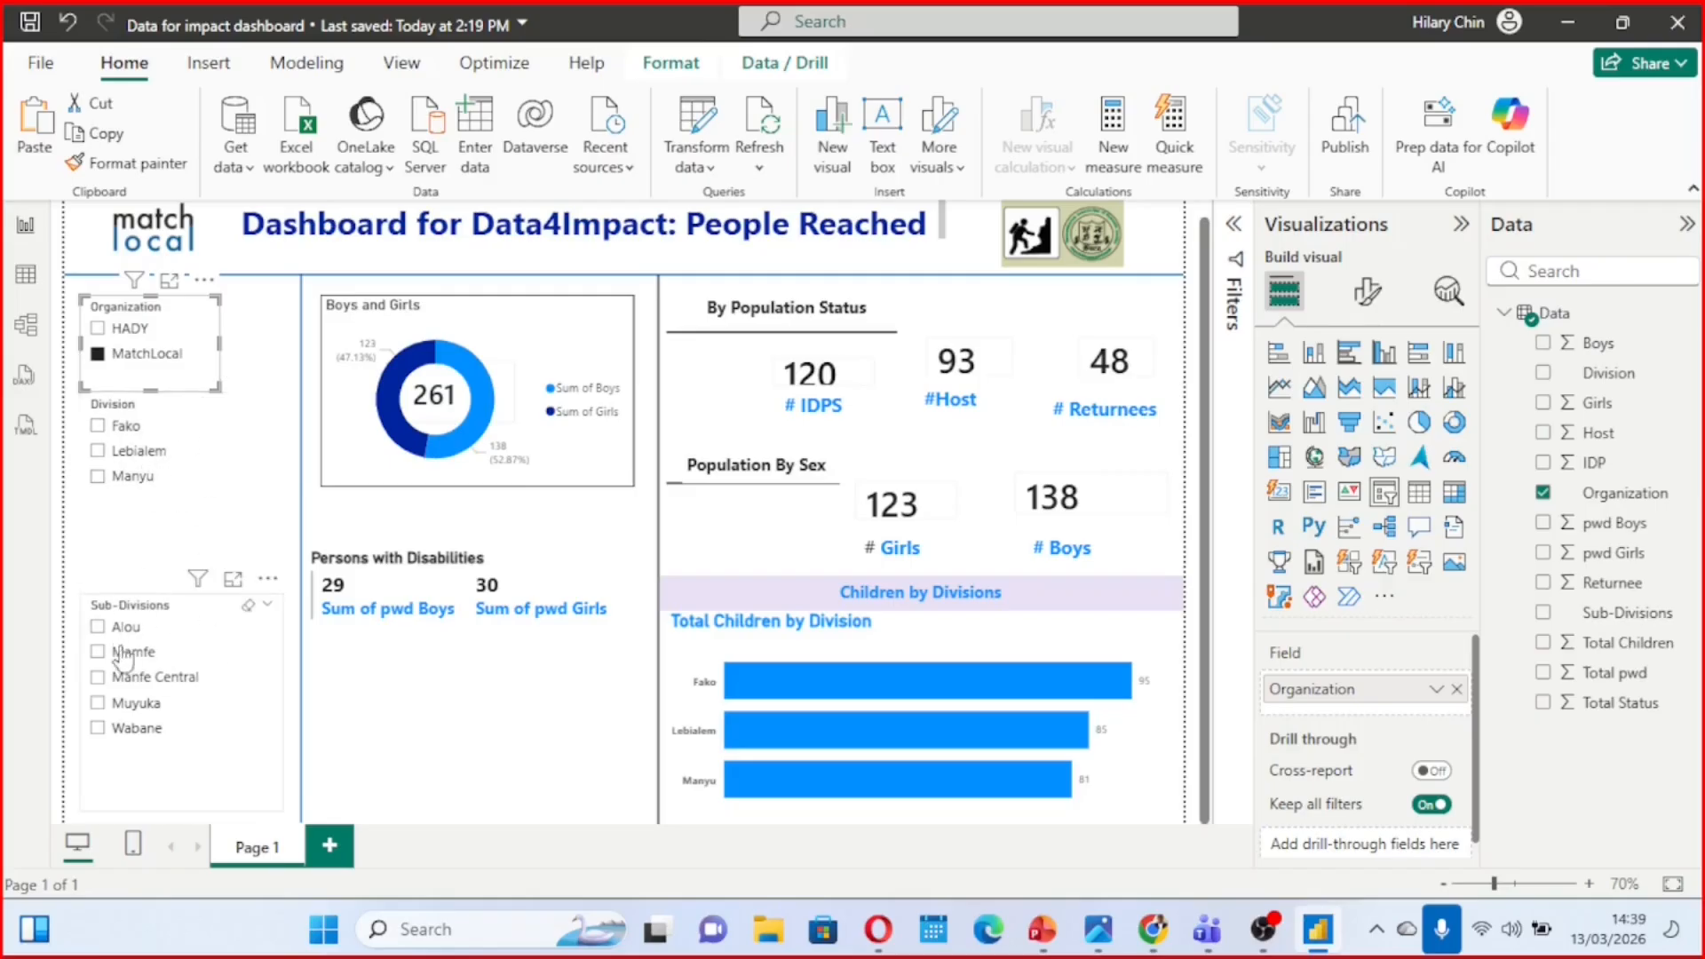
left_click(98, 354)
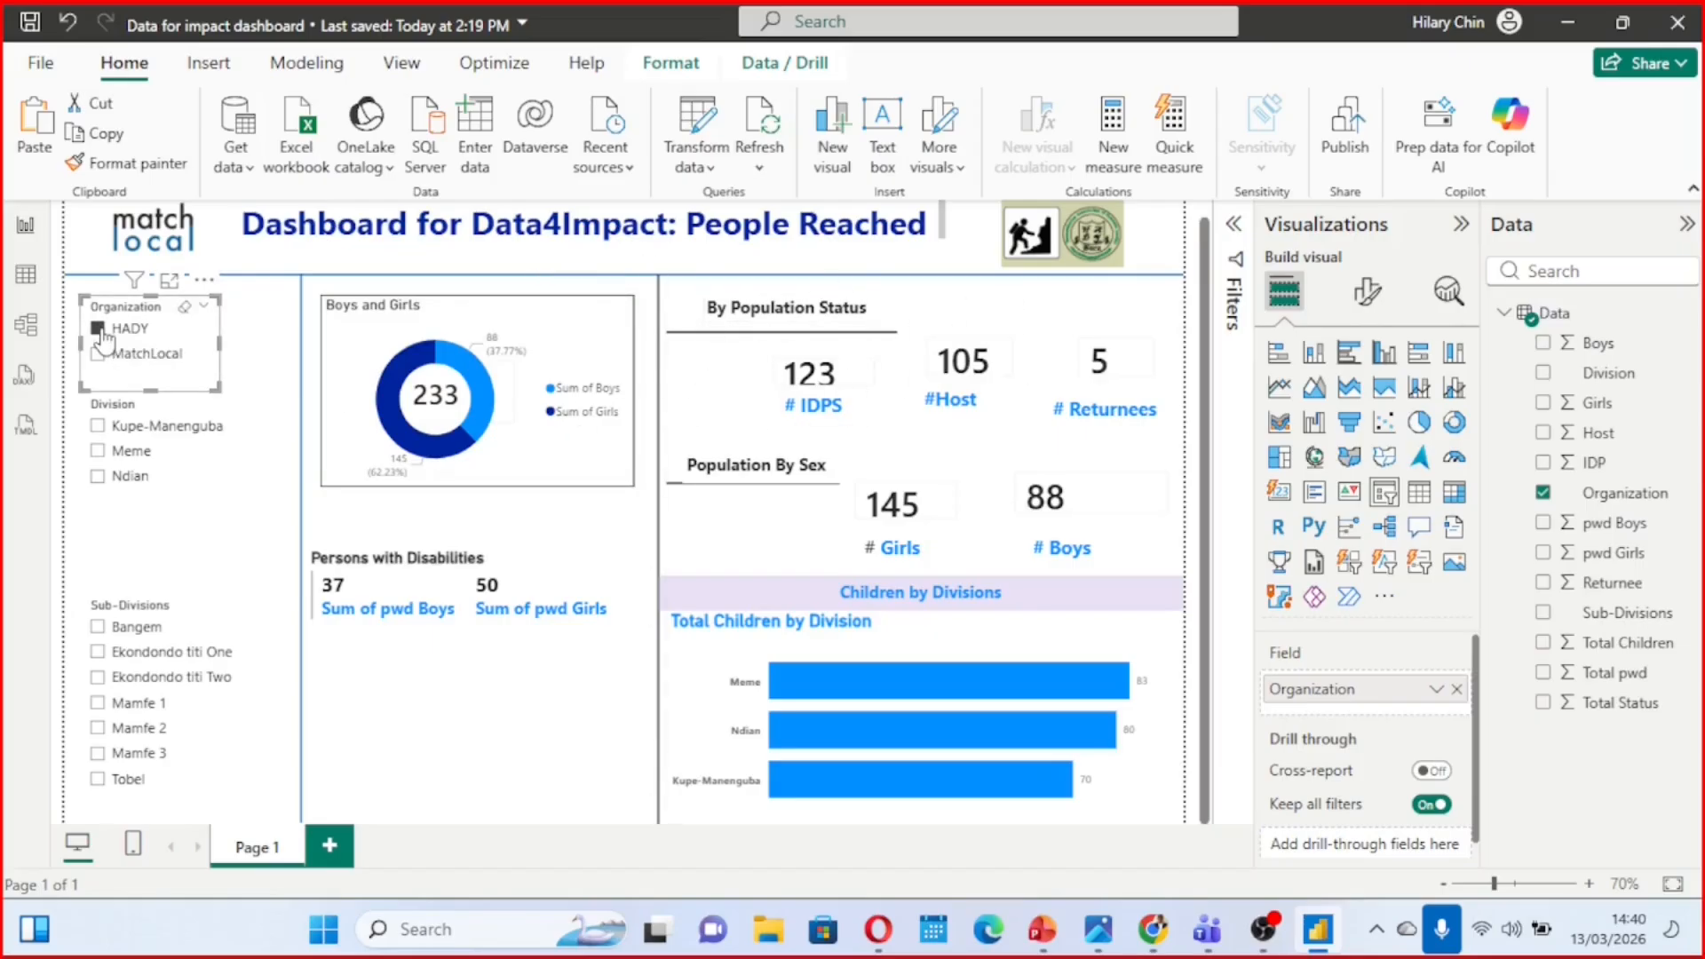
left_click(99, 328)
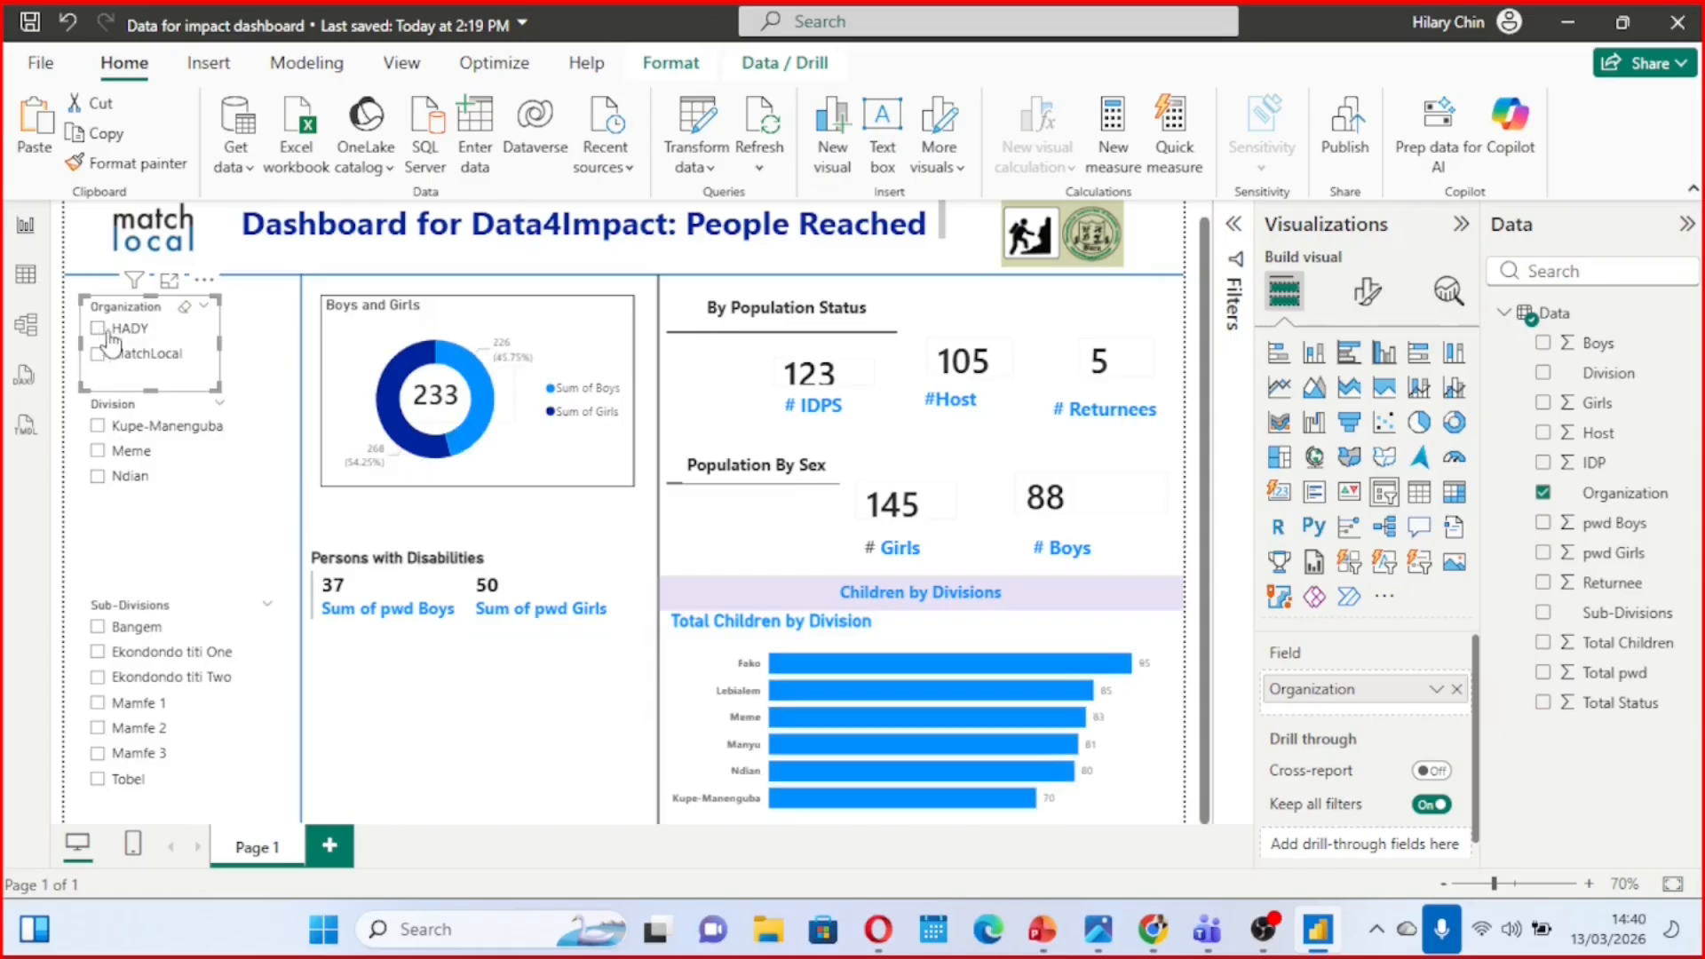
Try the Tile style on the Organization slicer in its slicer settings and slightly reduce the slicer's height
left_click(195, 340)
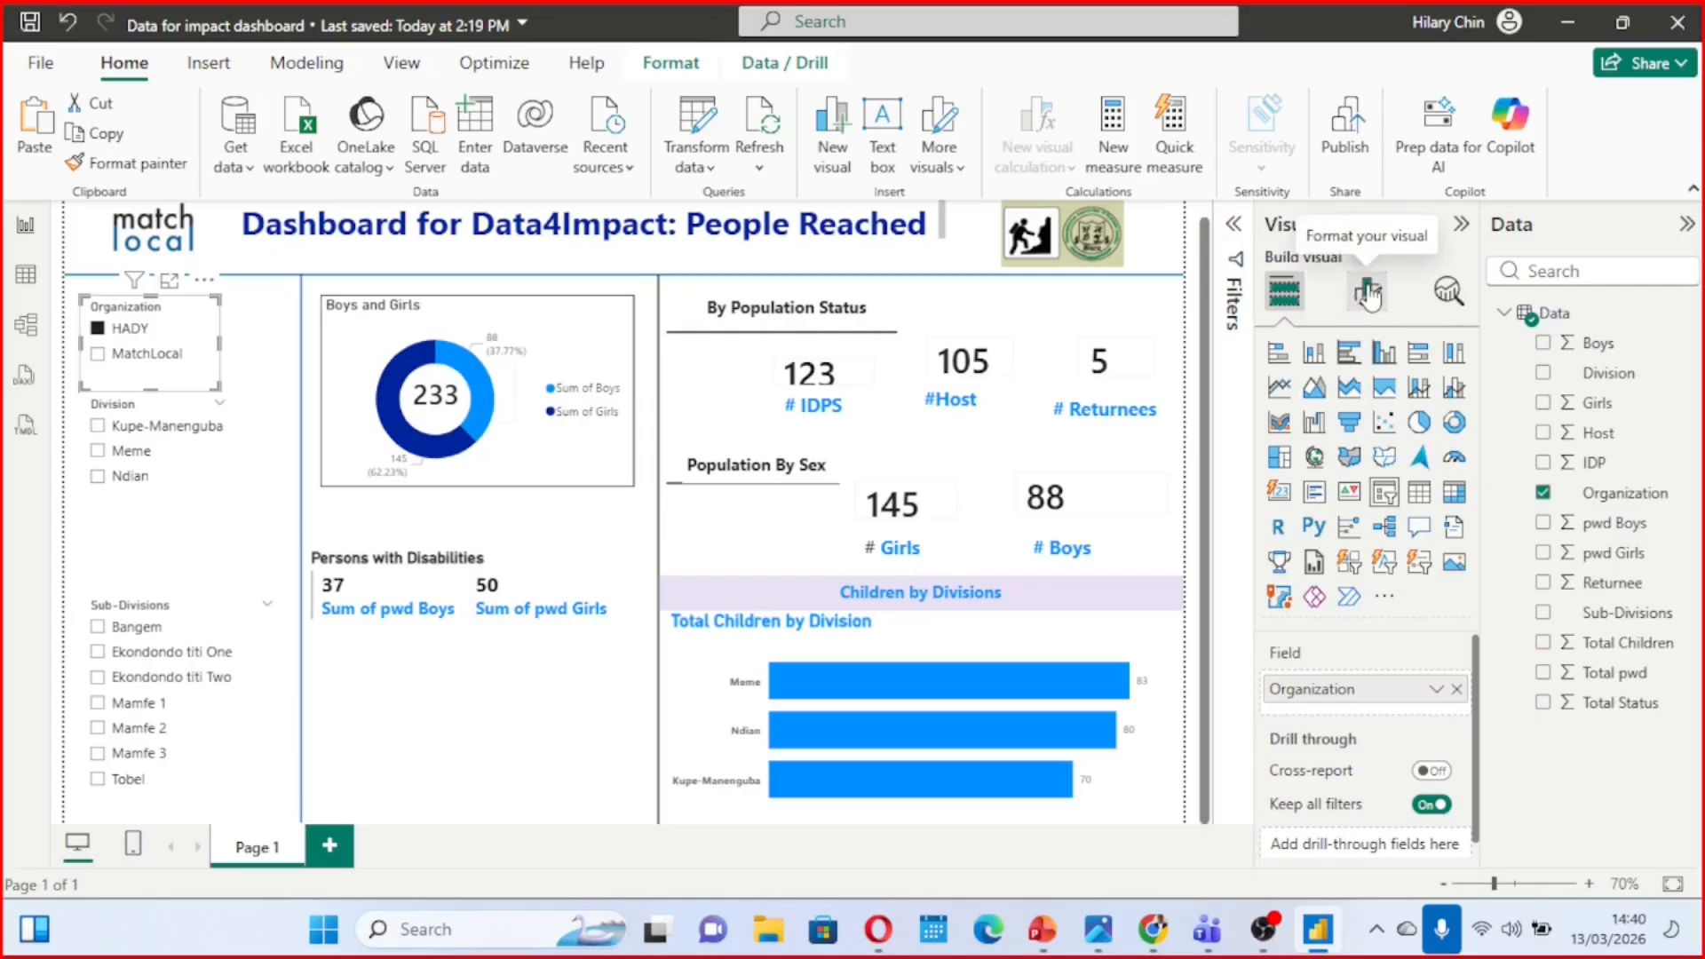
left_click(1368, 293)
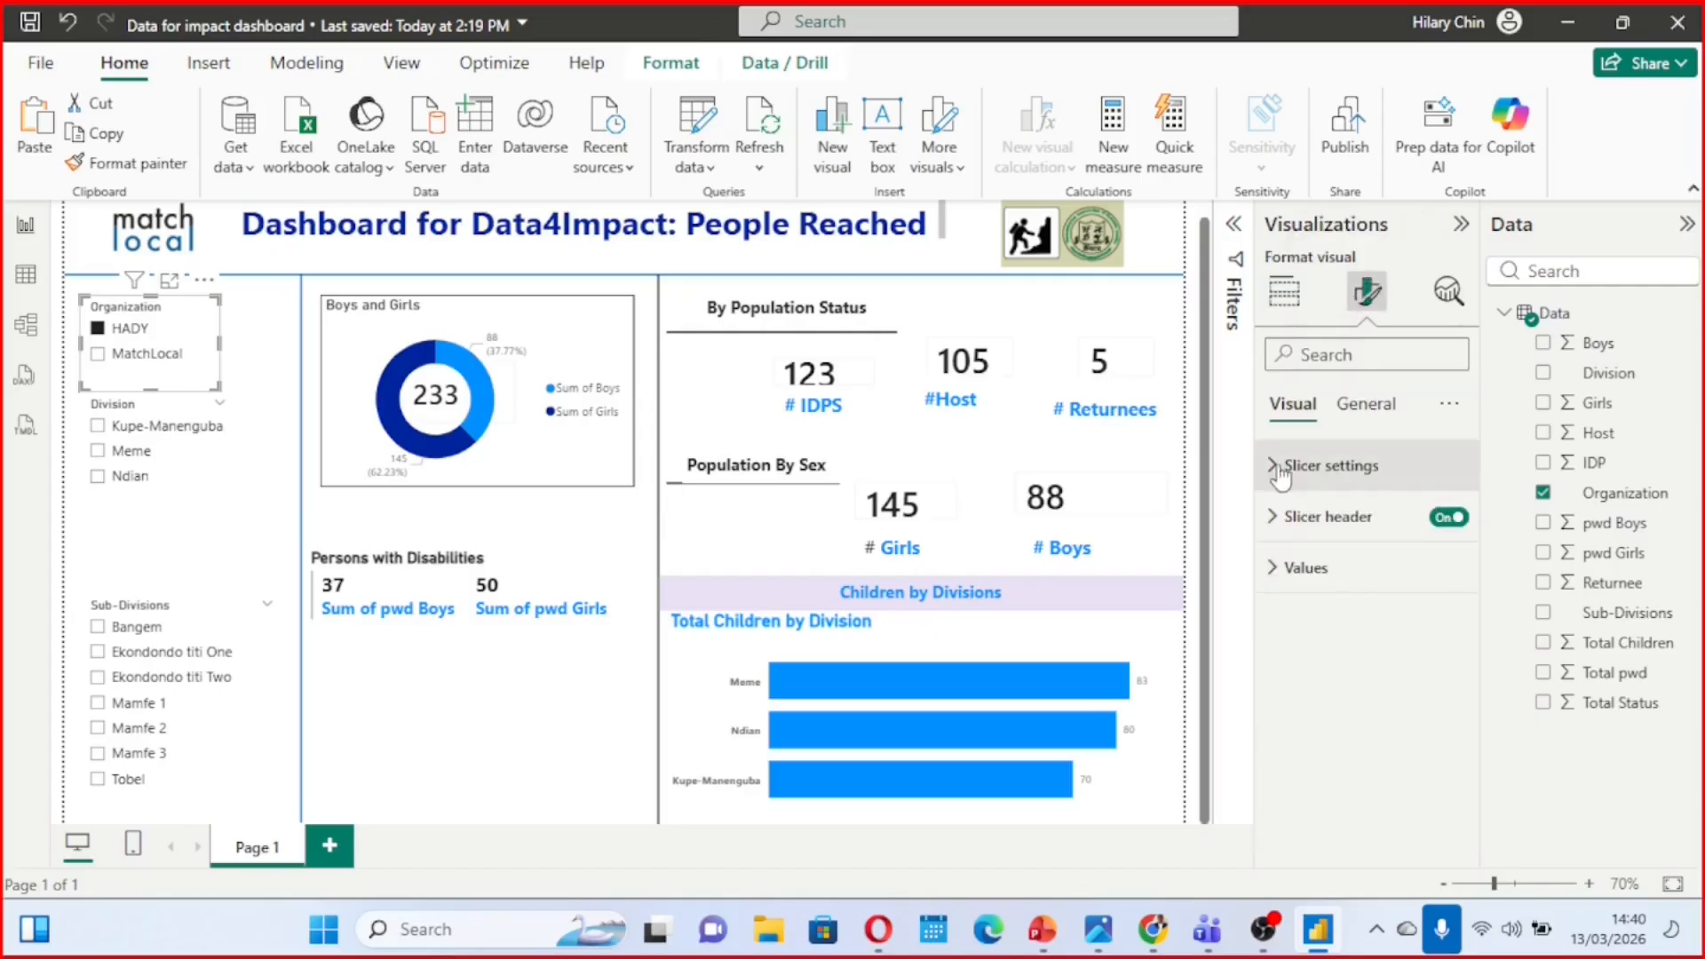
left_click(1277, 480)
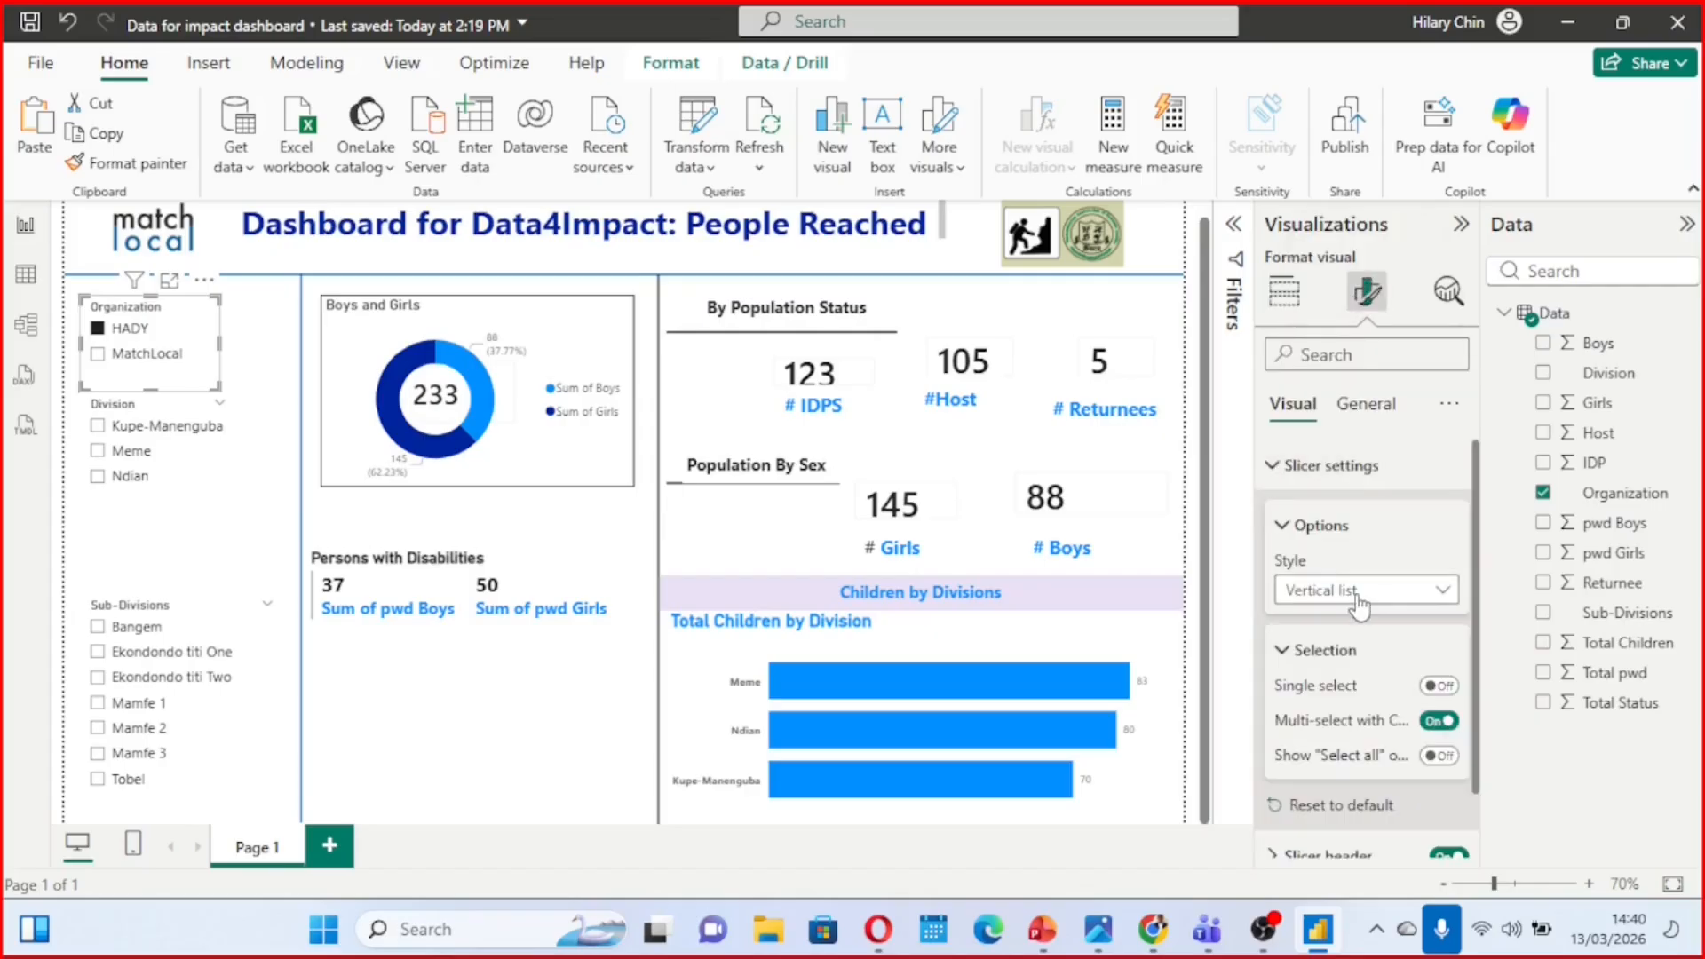
scroll(1362, 602, "down", 1)
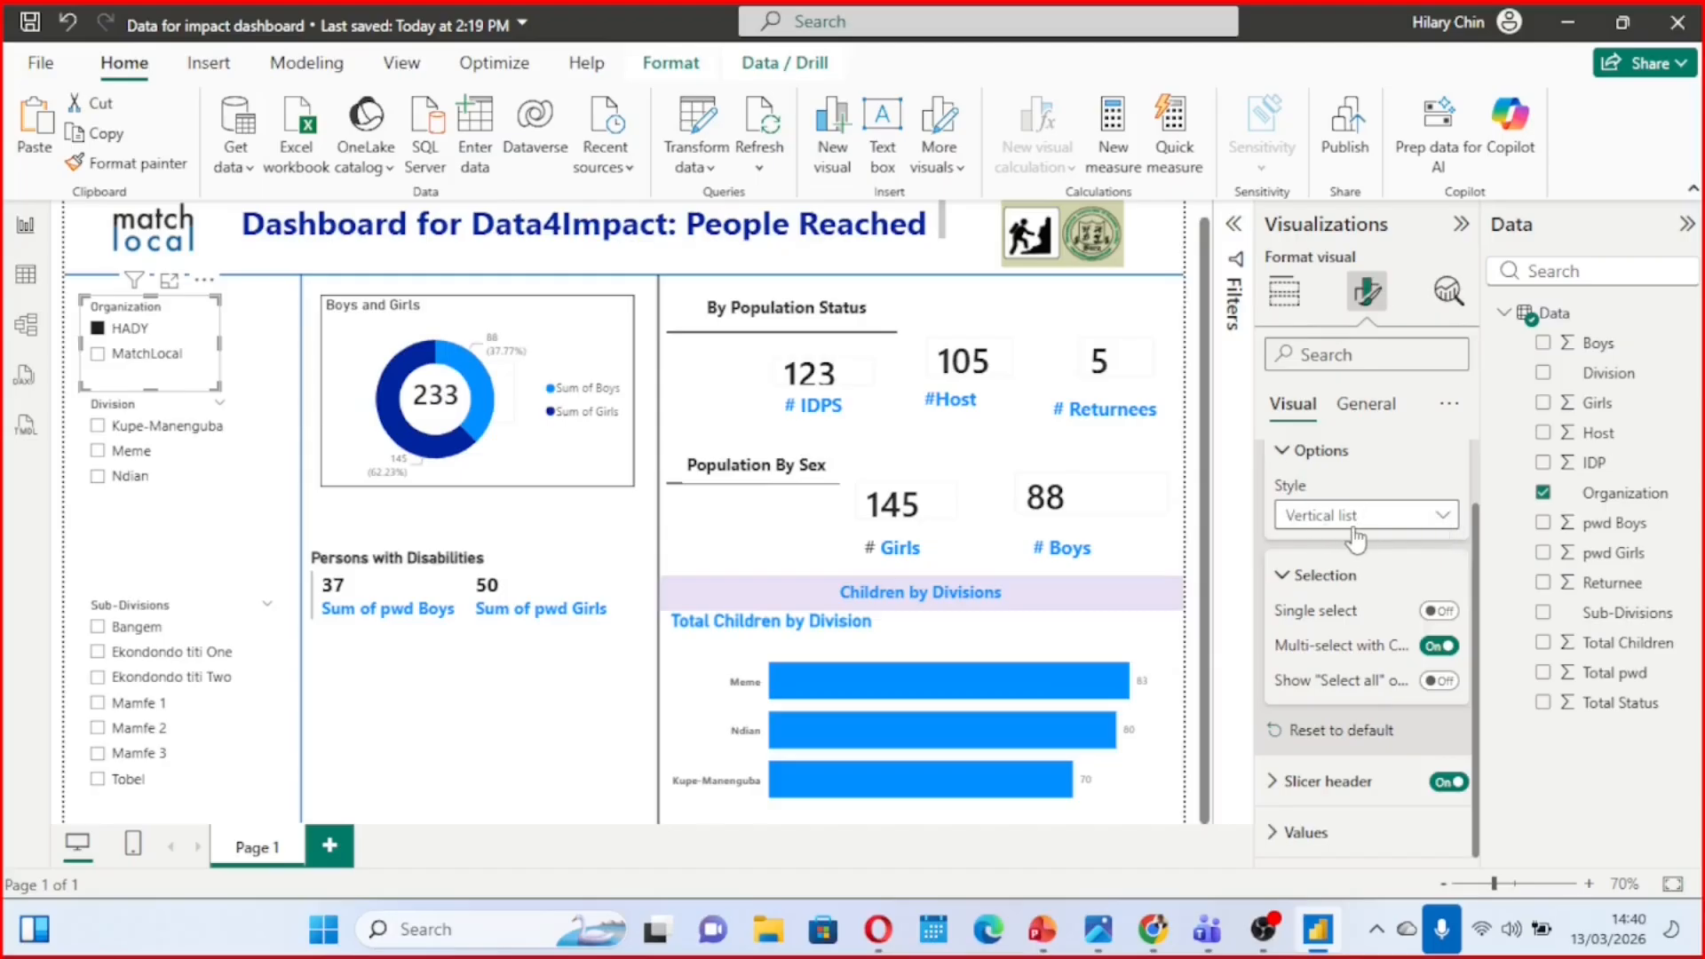
left_click(1450, 526)
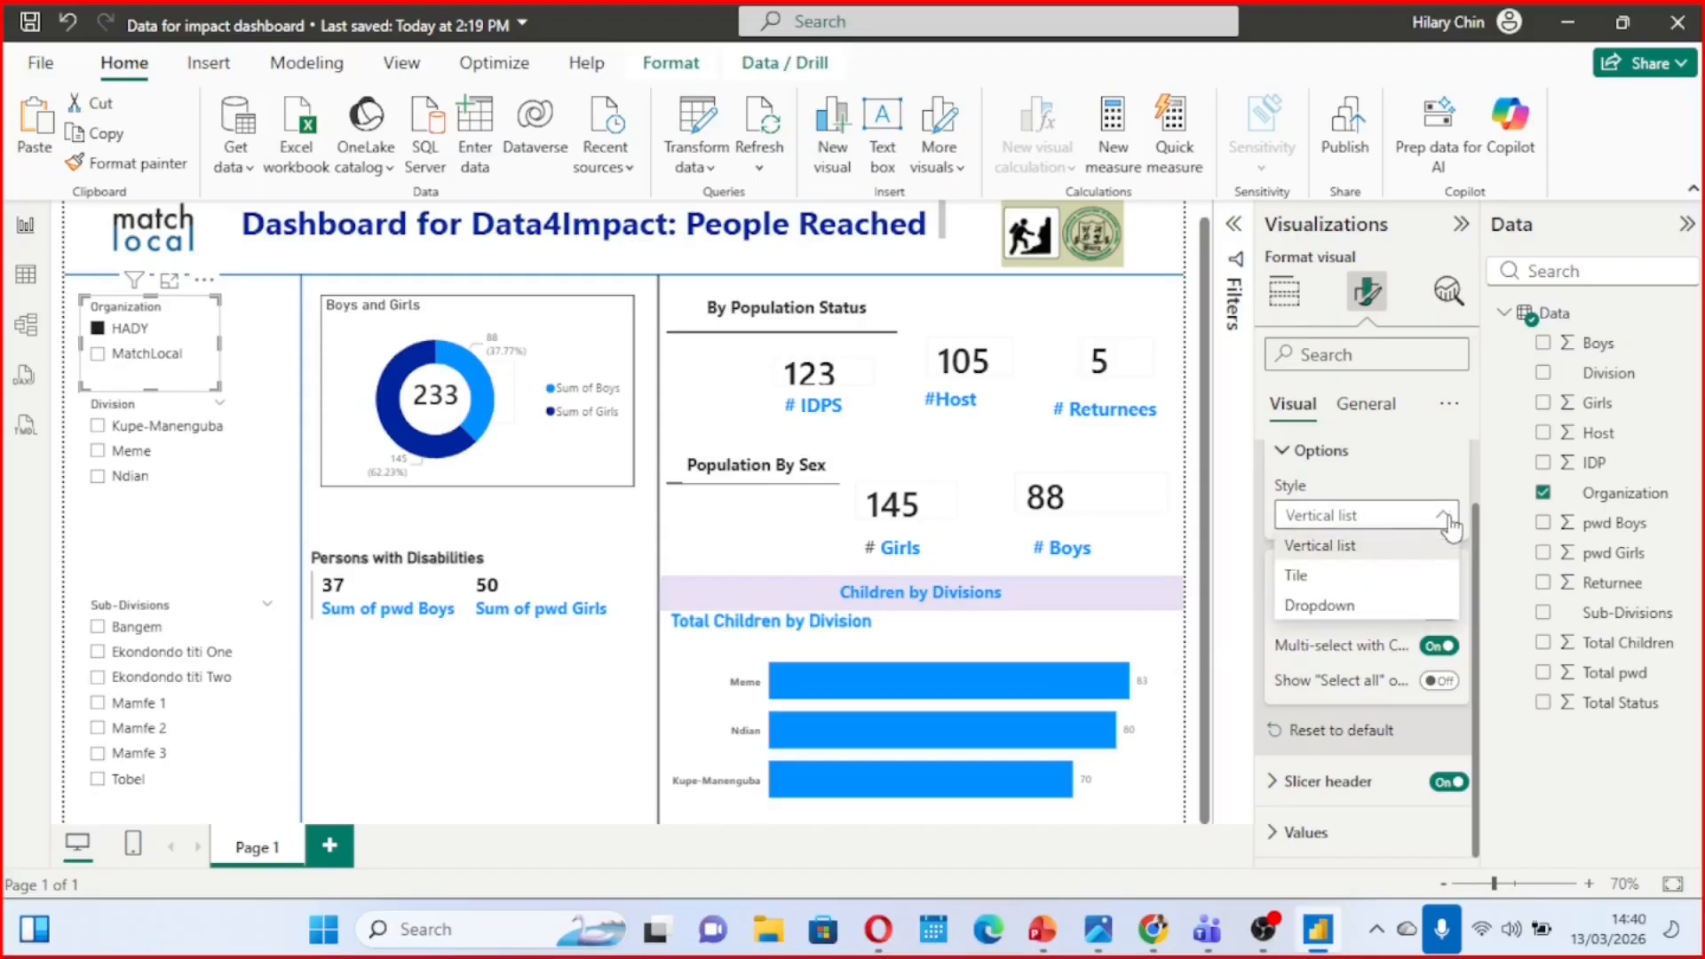
left_click(1303, 582)
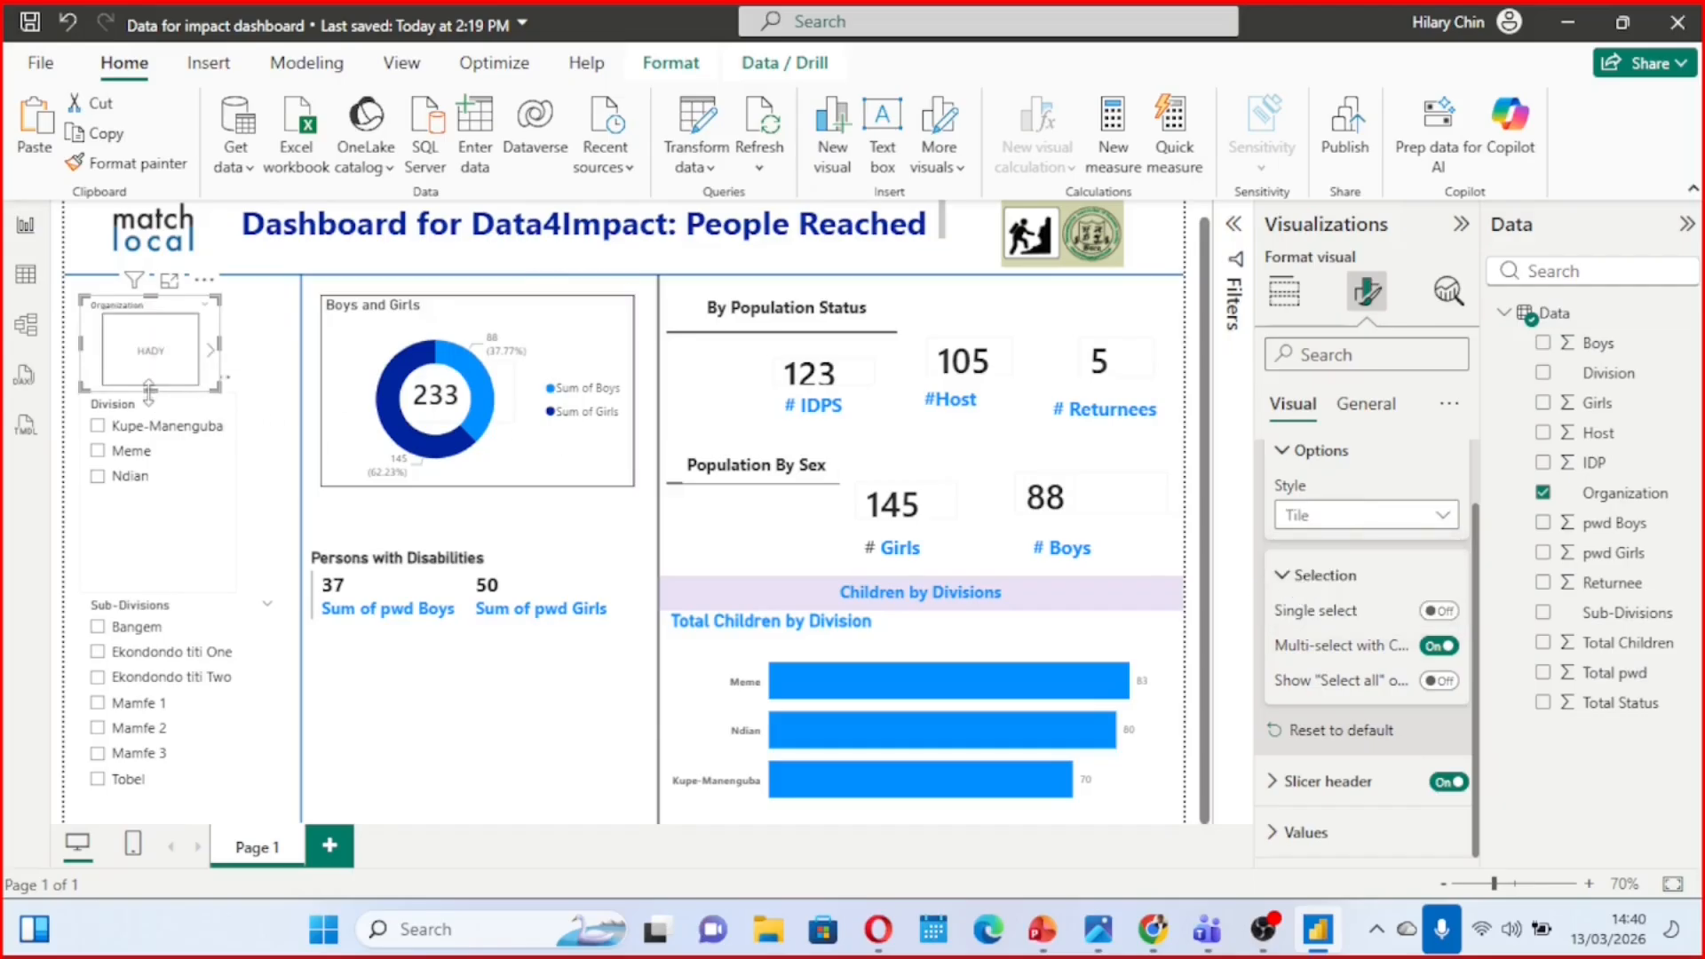
mouse_move(149, 388)
left_mouse_down()
mouse_move(165, 719)
mouse_move(175, 377)
left_mouse_up()
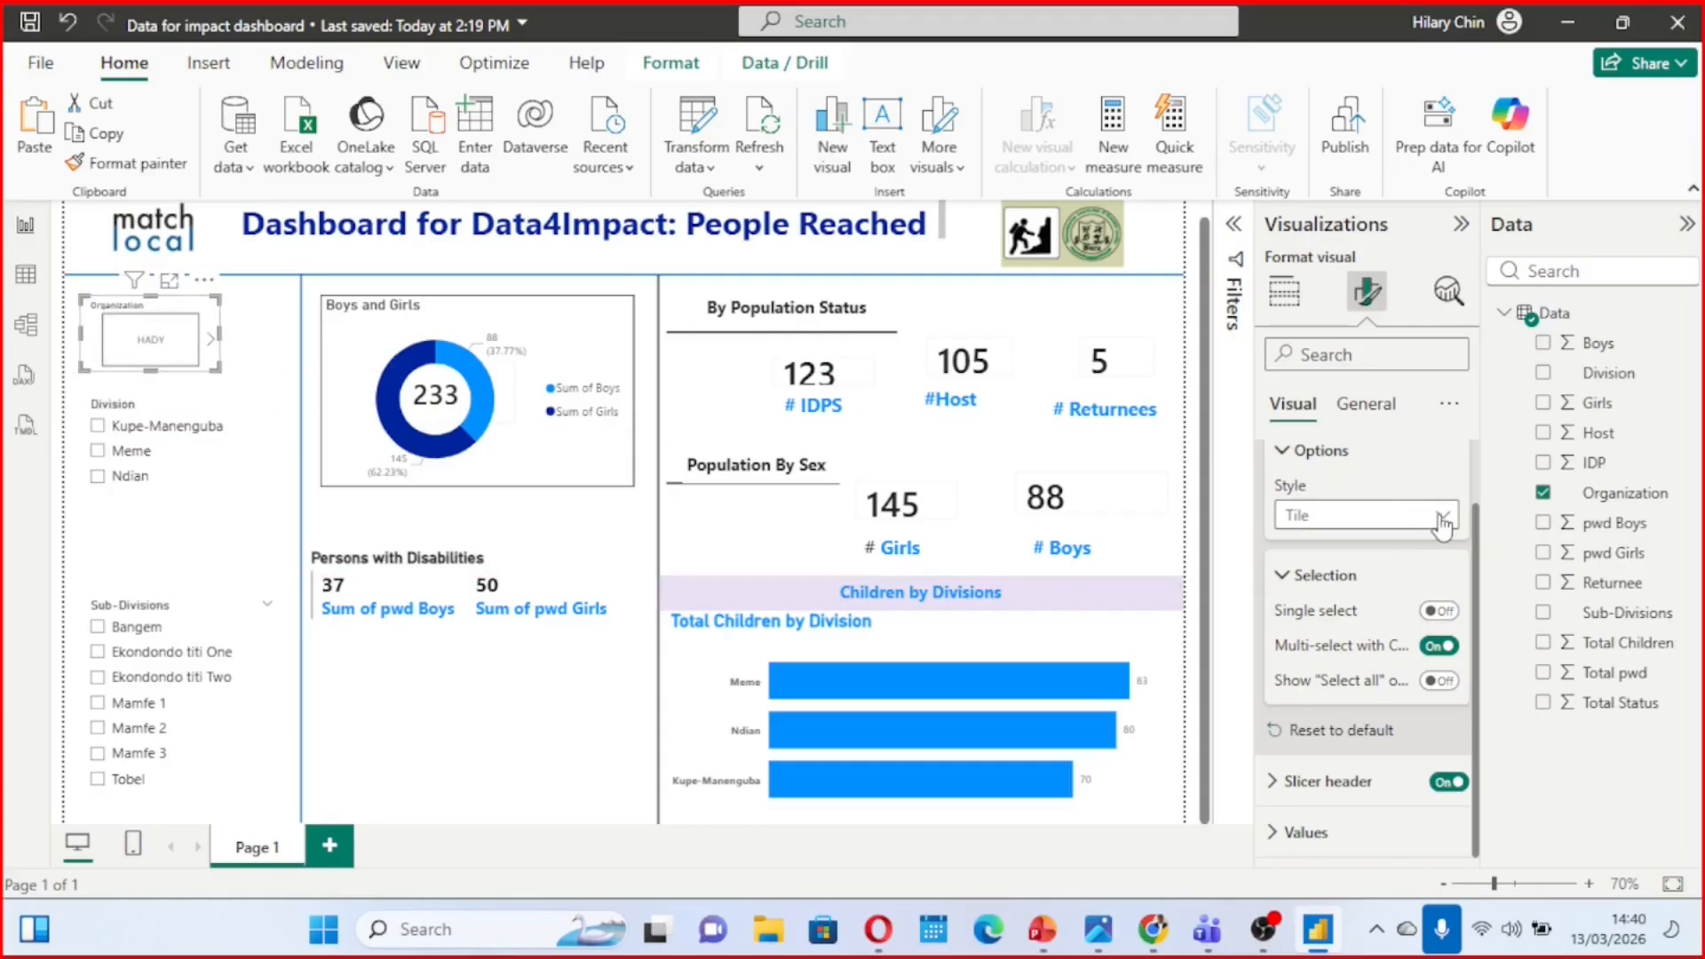
Try the Dropdown style on the Organization slicer, open its option list, and set the style back to Vertical list
left_click(1442, 518)
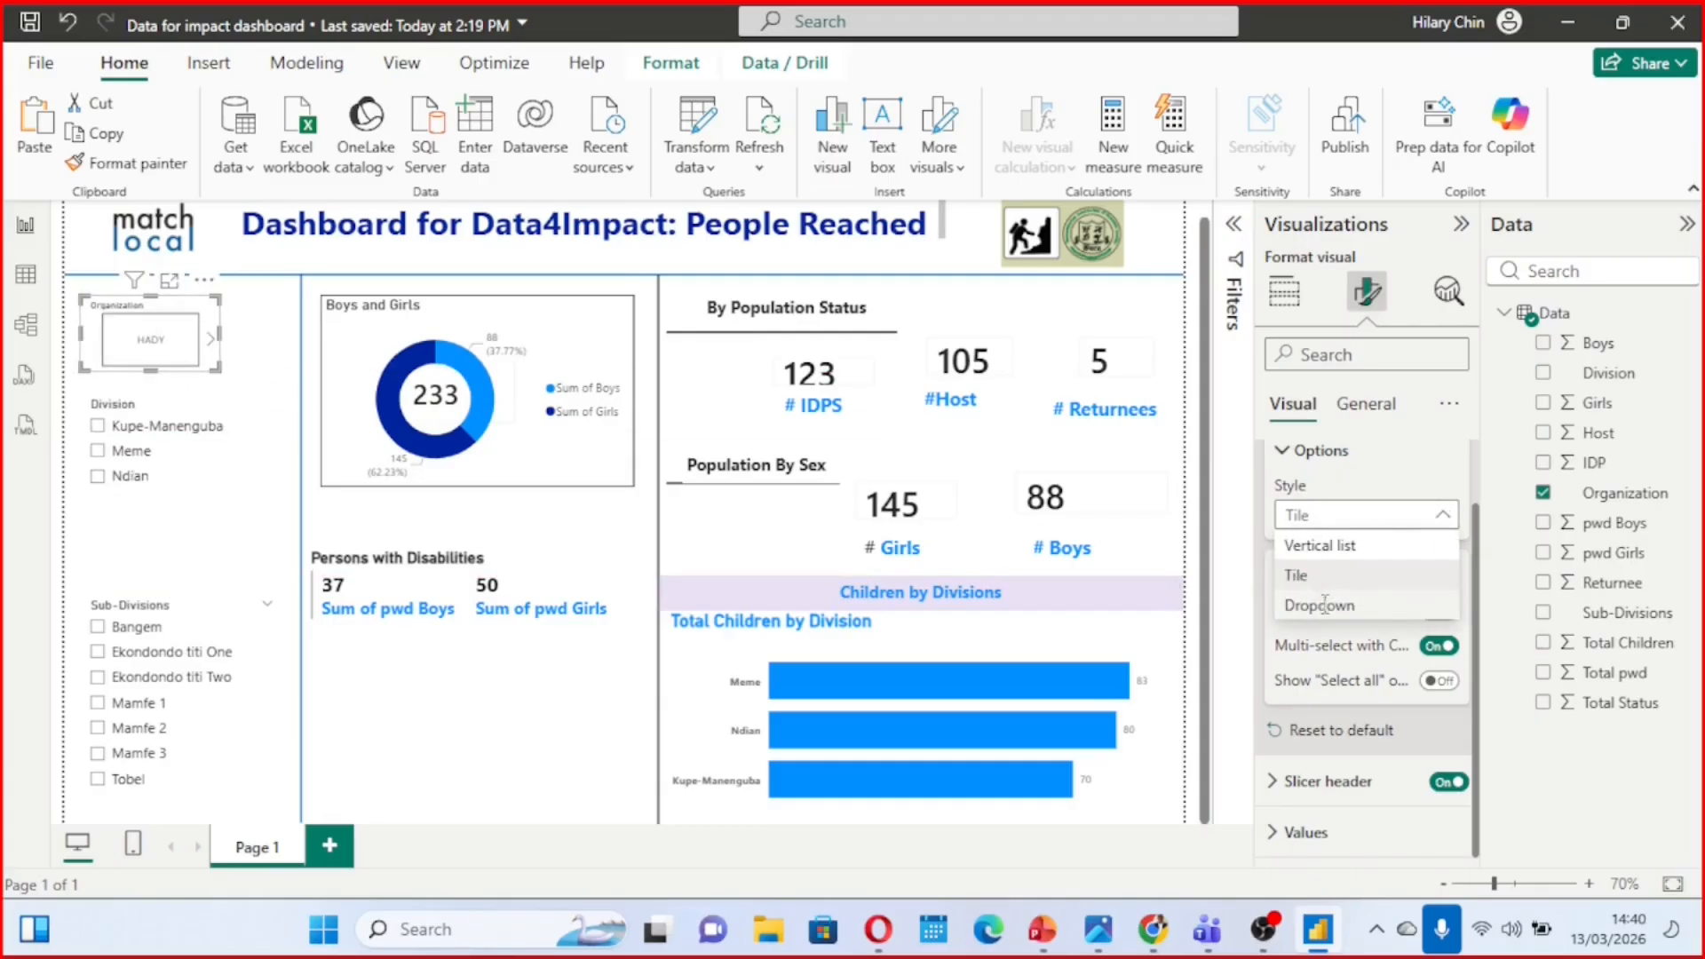
left_click(1323, 603)
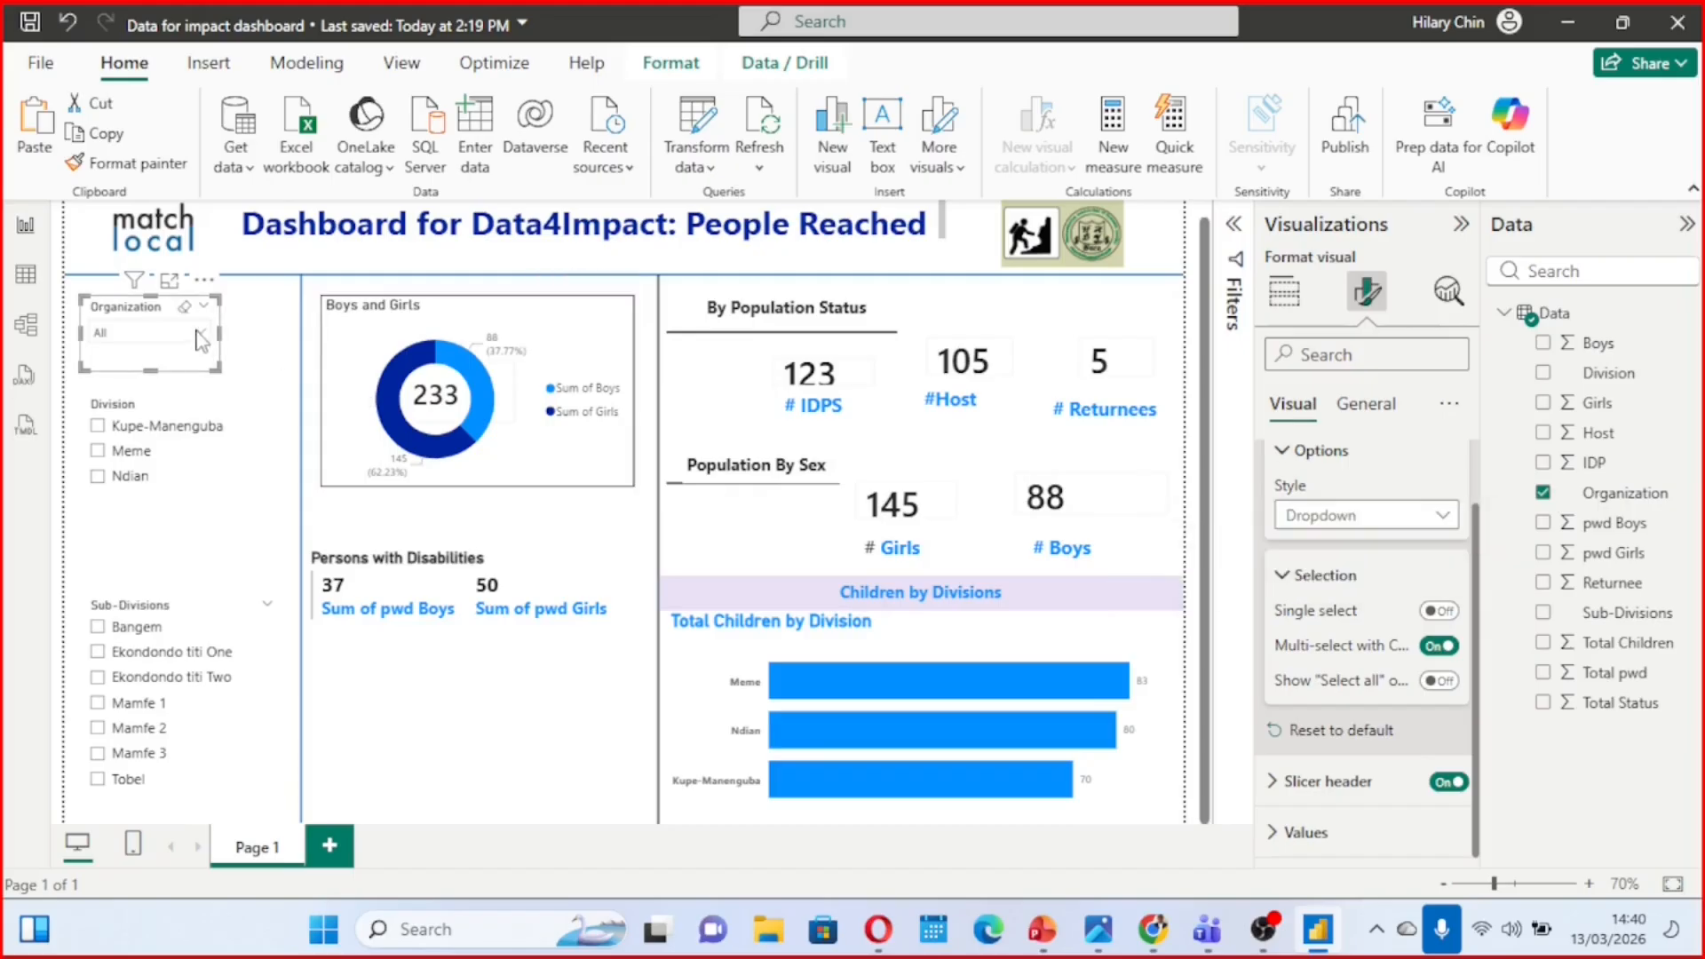
left_click(199, 336)
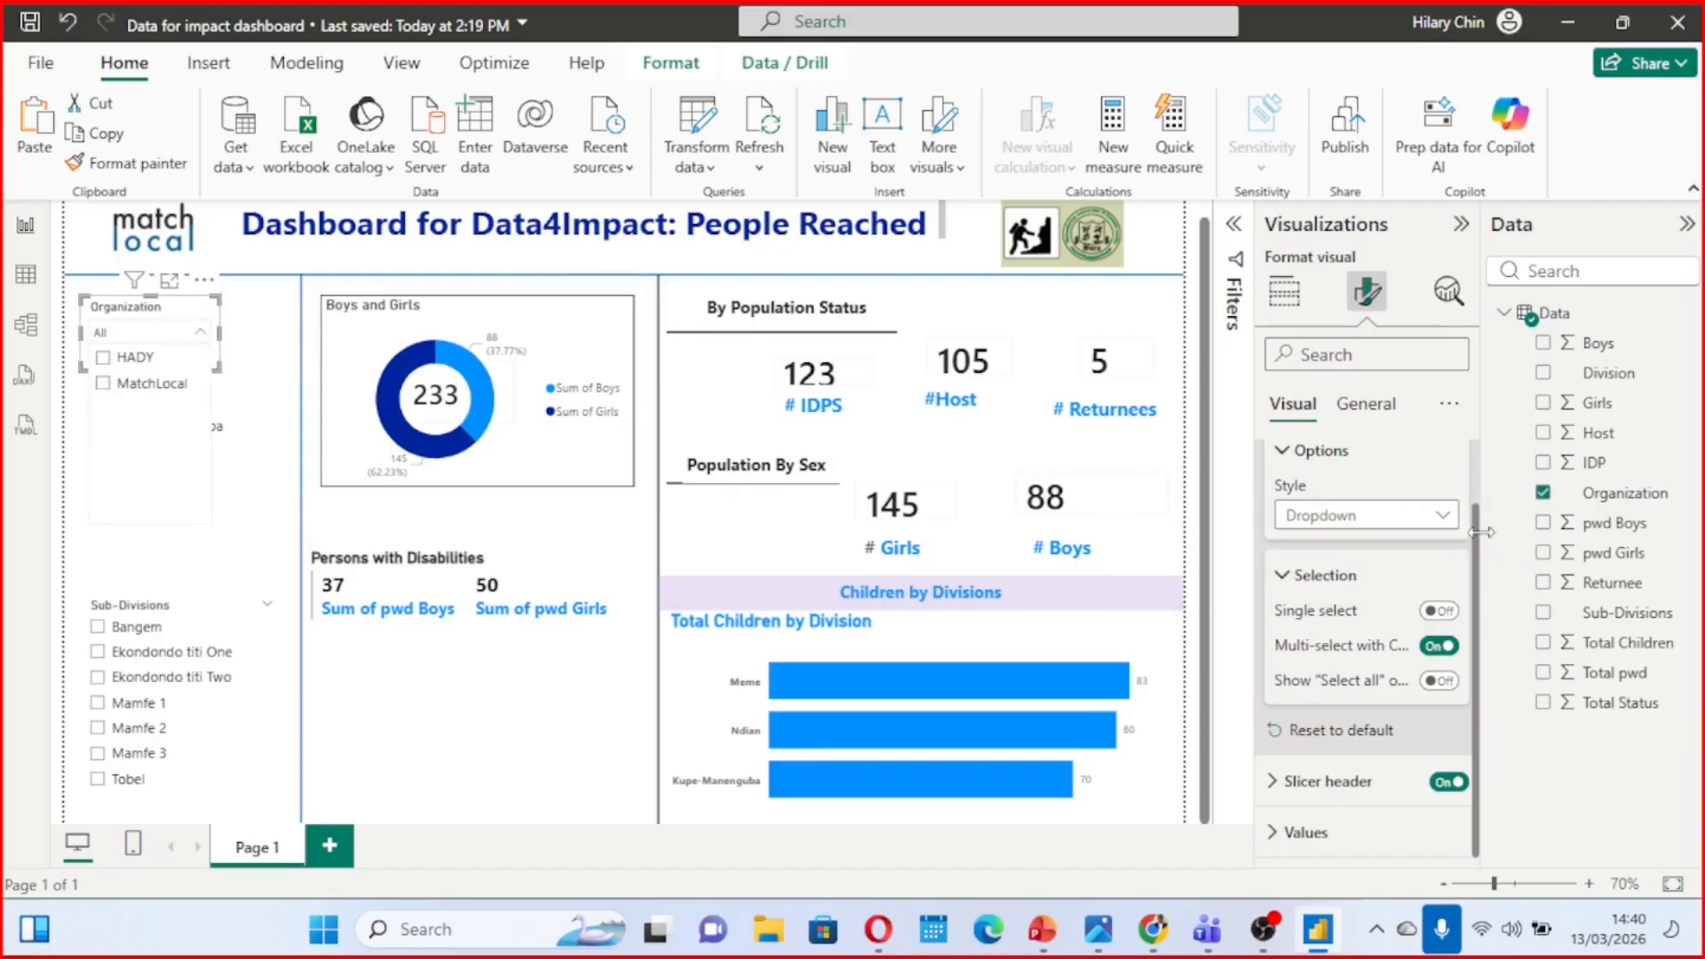
left_click(1441, 517)
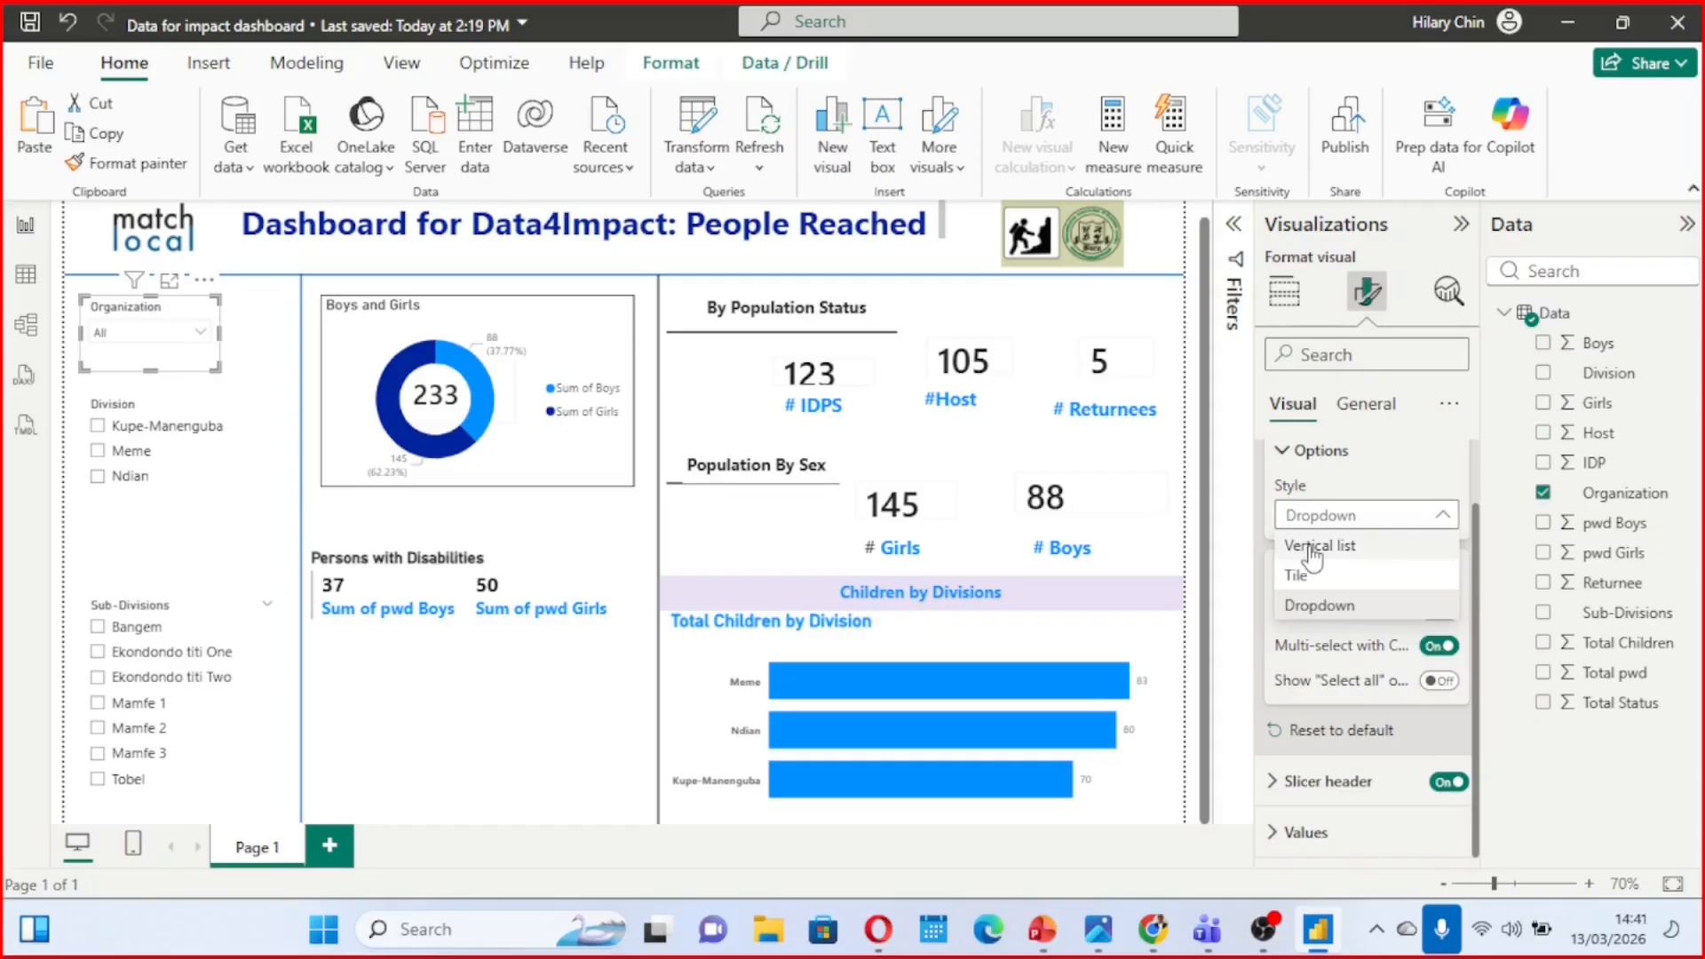
left_click(1312, 547)
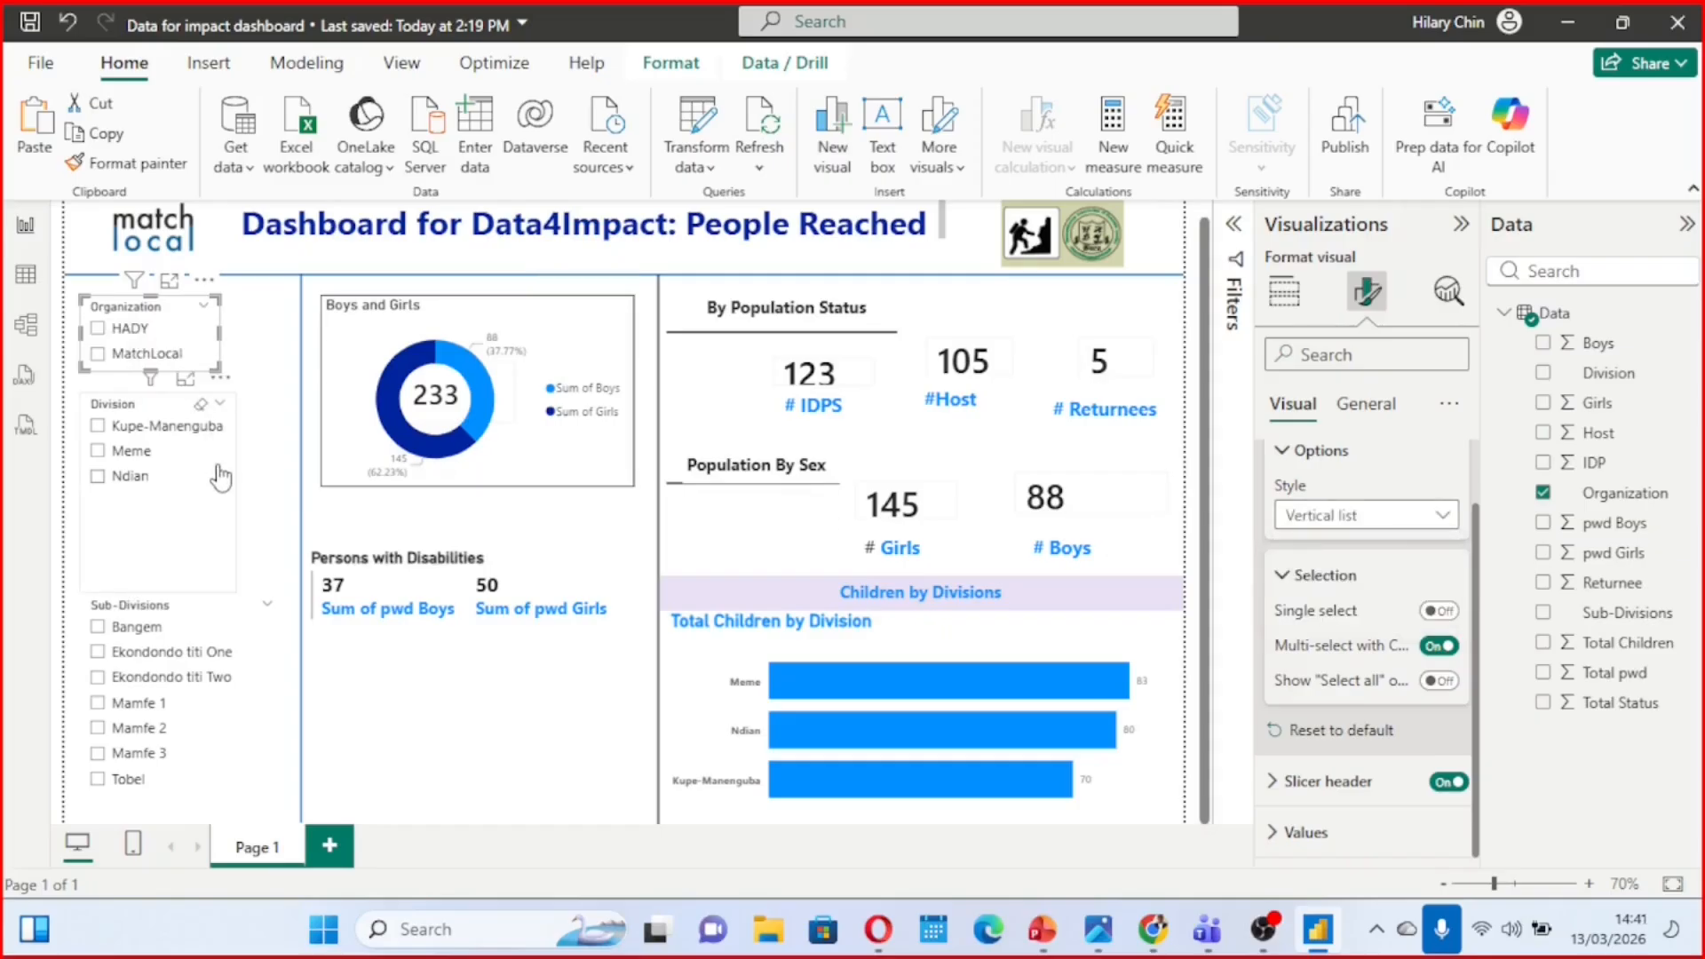
Test the slicers by filtering on the Ndian division and on HADY combined with Kupe-Manenguba, clearing every selection again
left_click(220, 477)
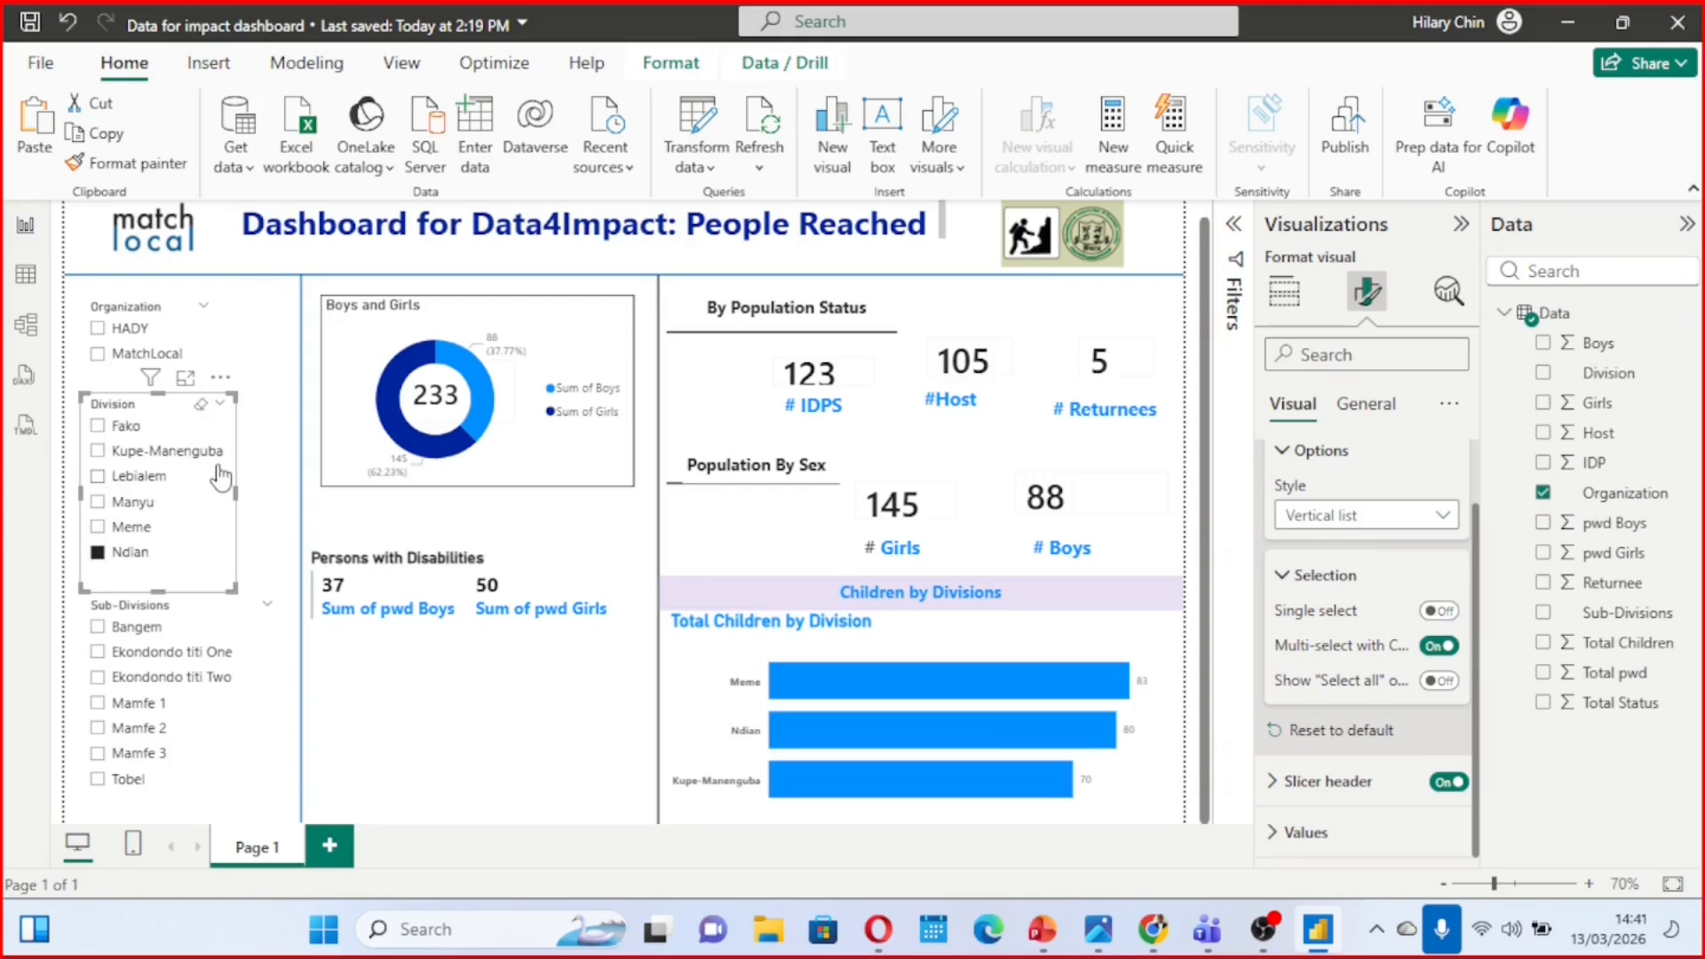
left_click(98, 553)
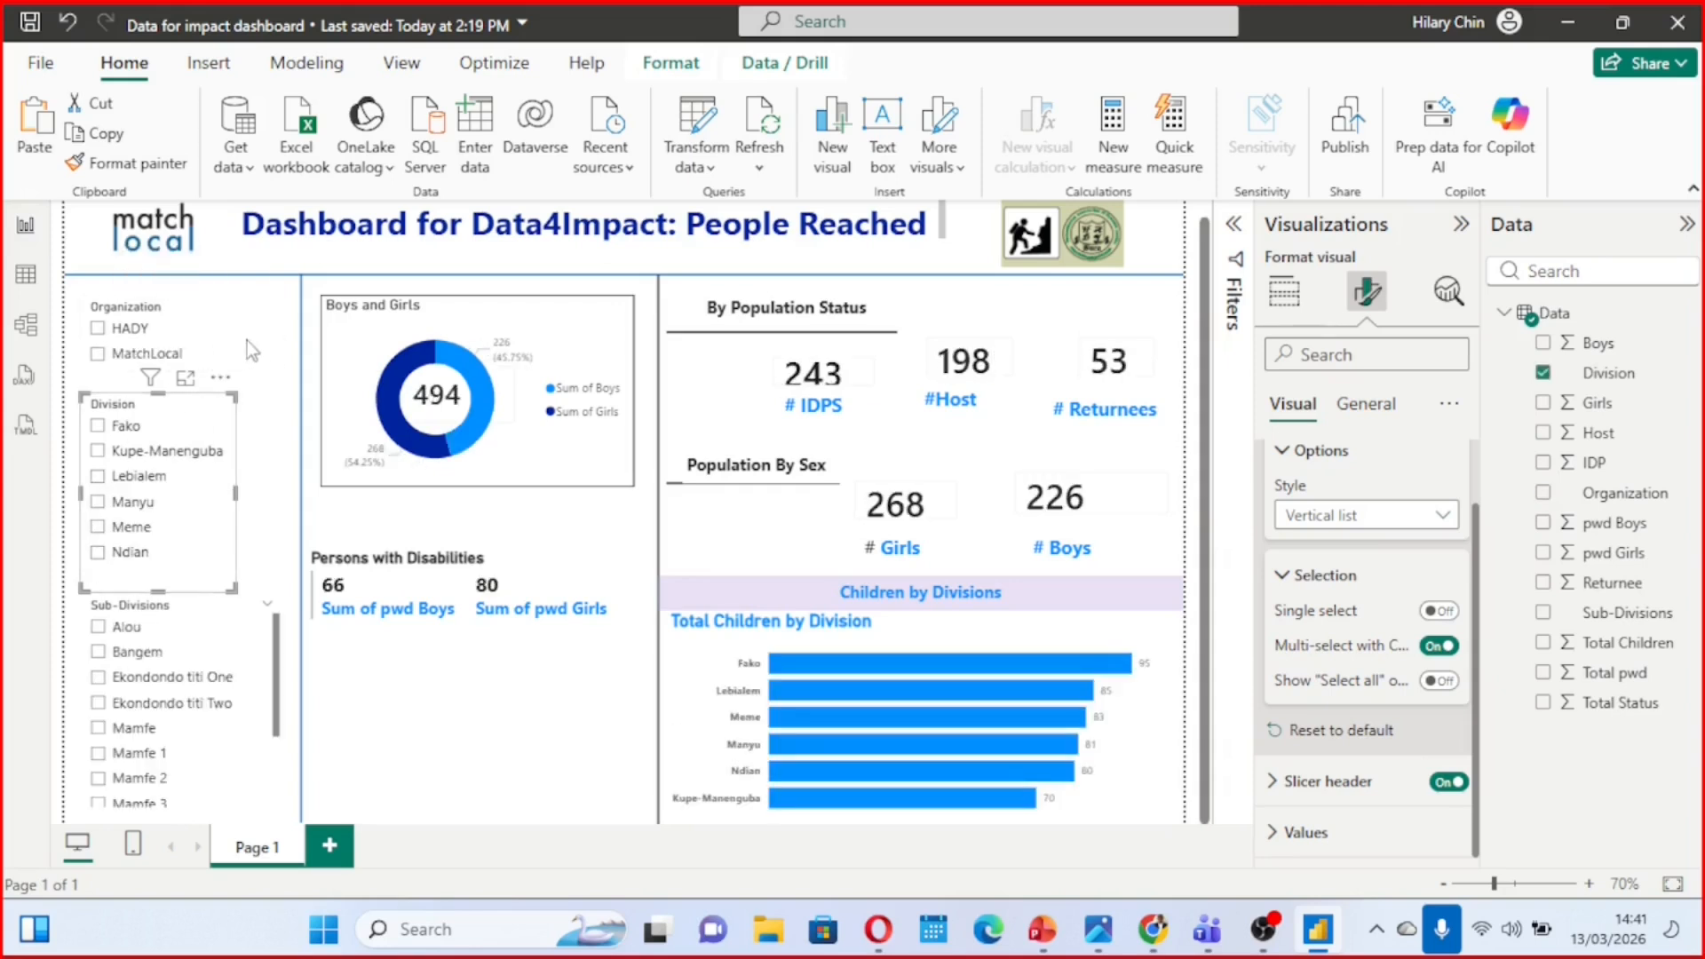
left_click(98, 329)
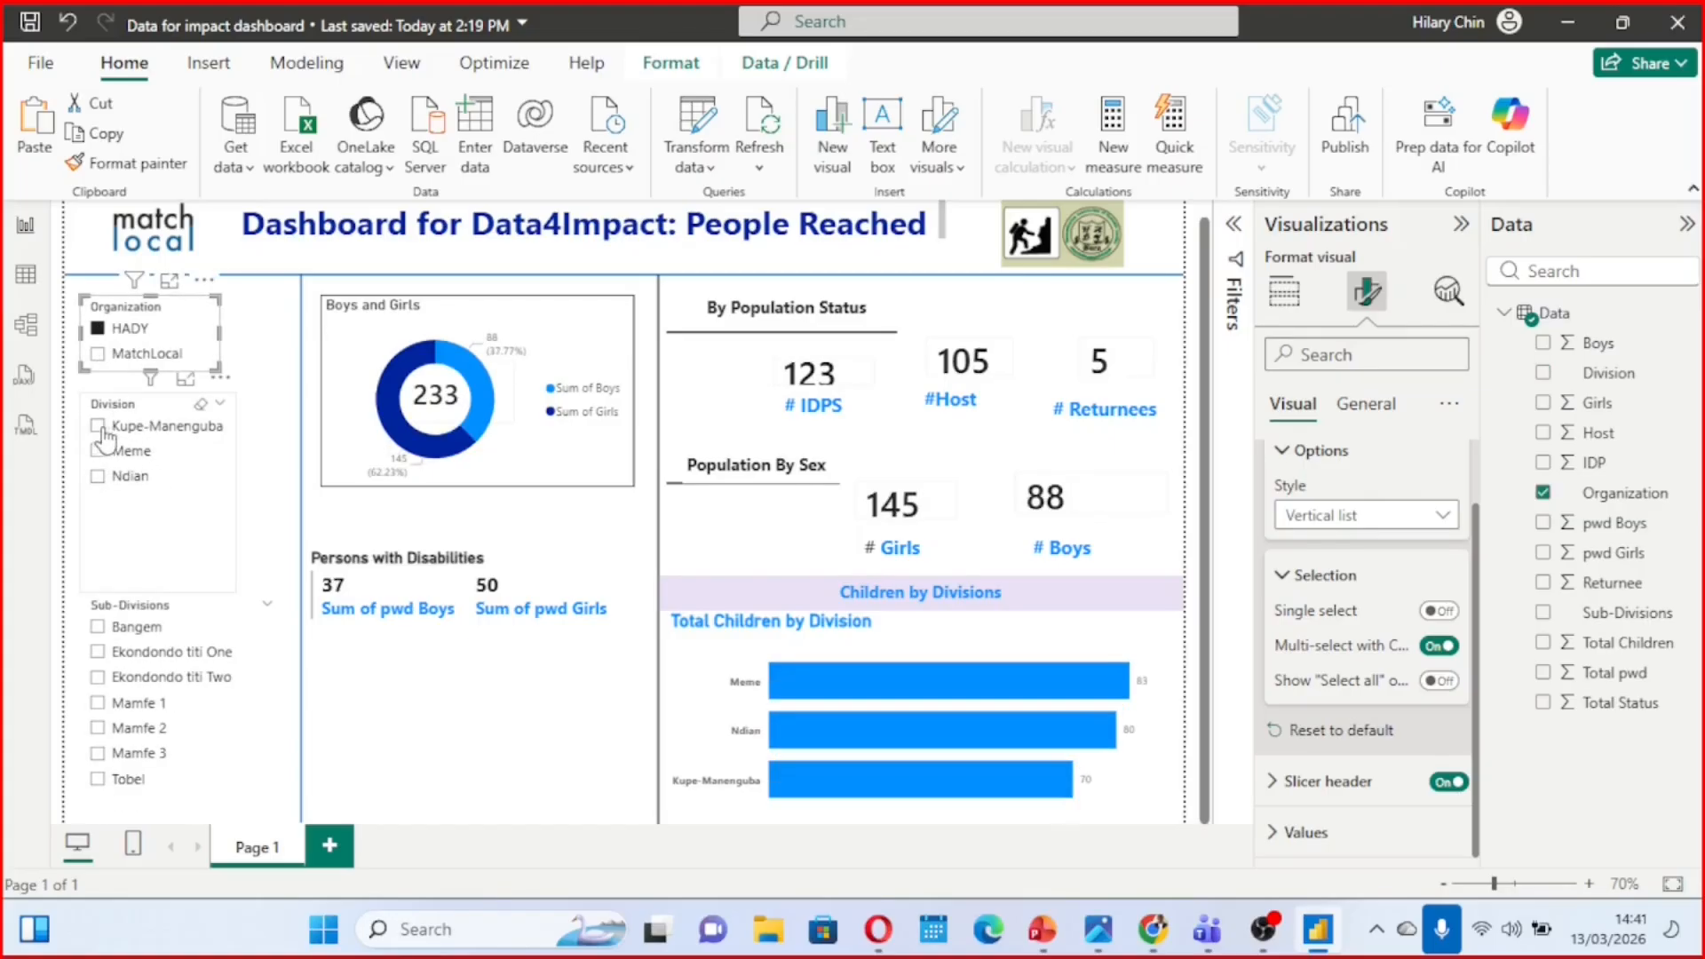
left_click(98, 427)
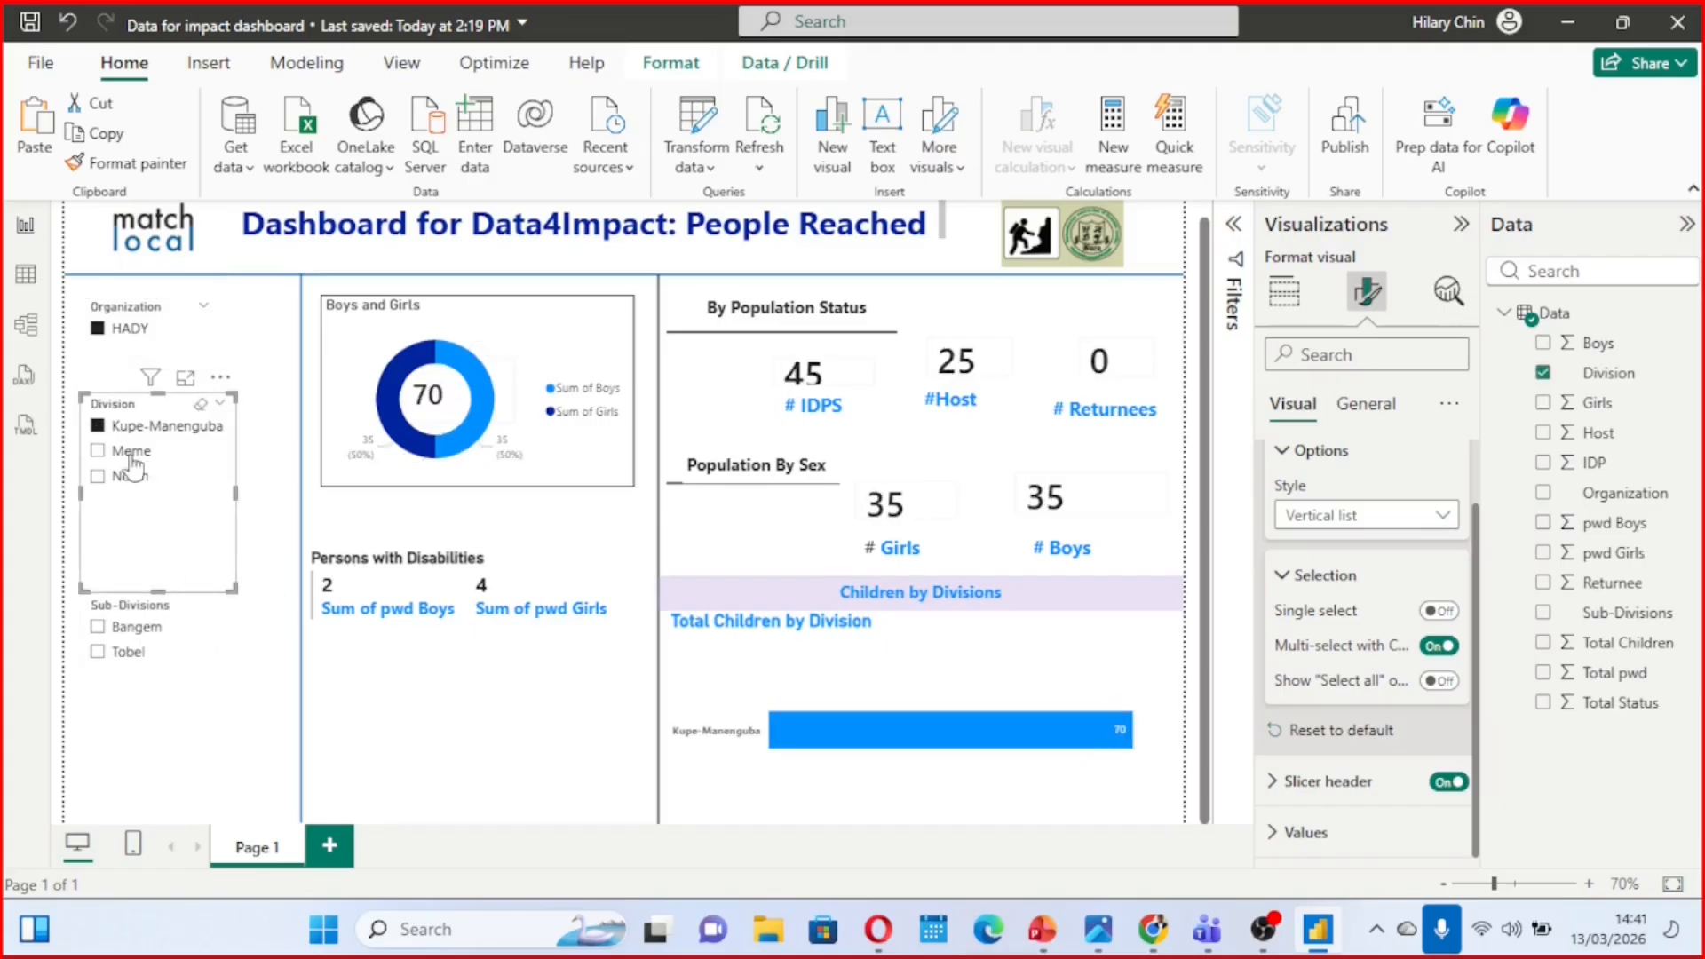
left_click(97, 427)
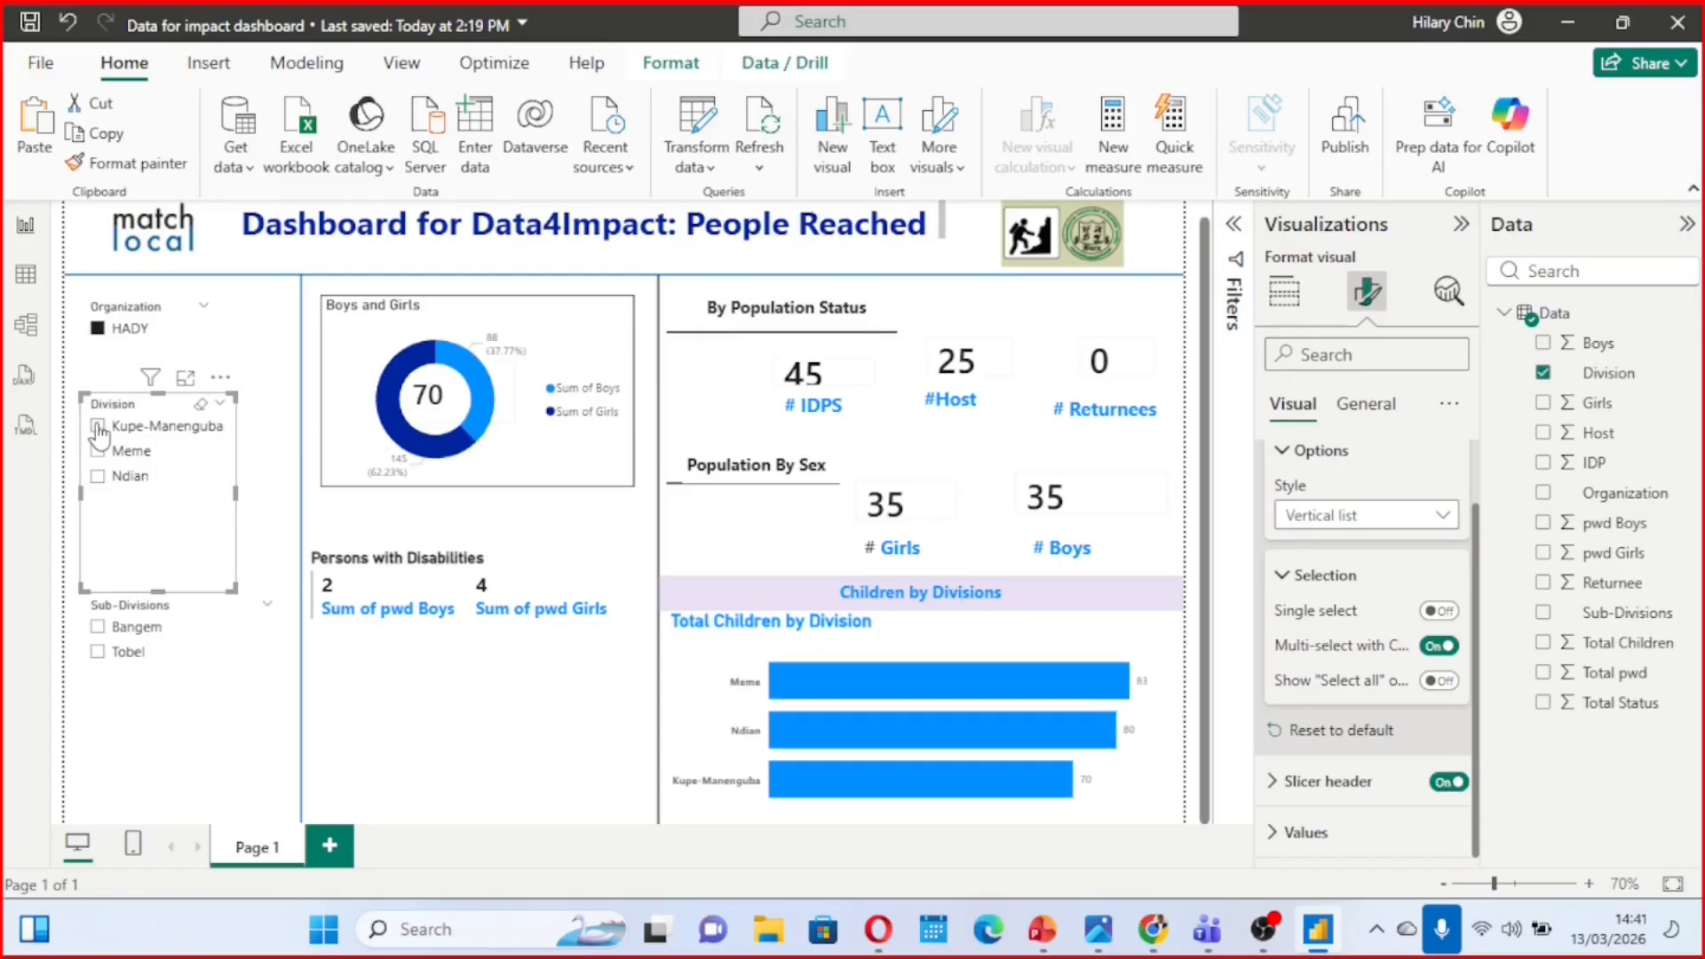
left_click(97, 328)
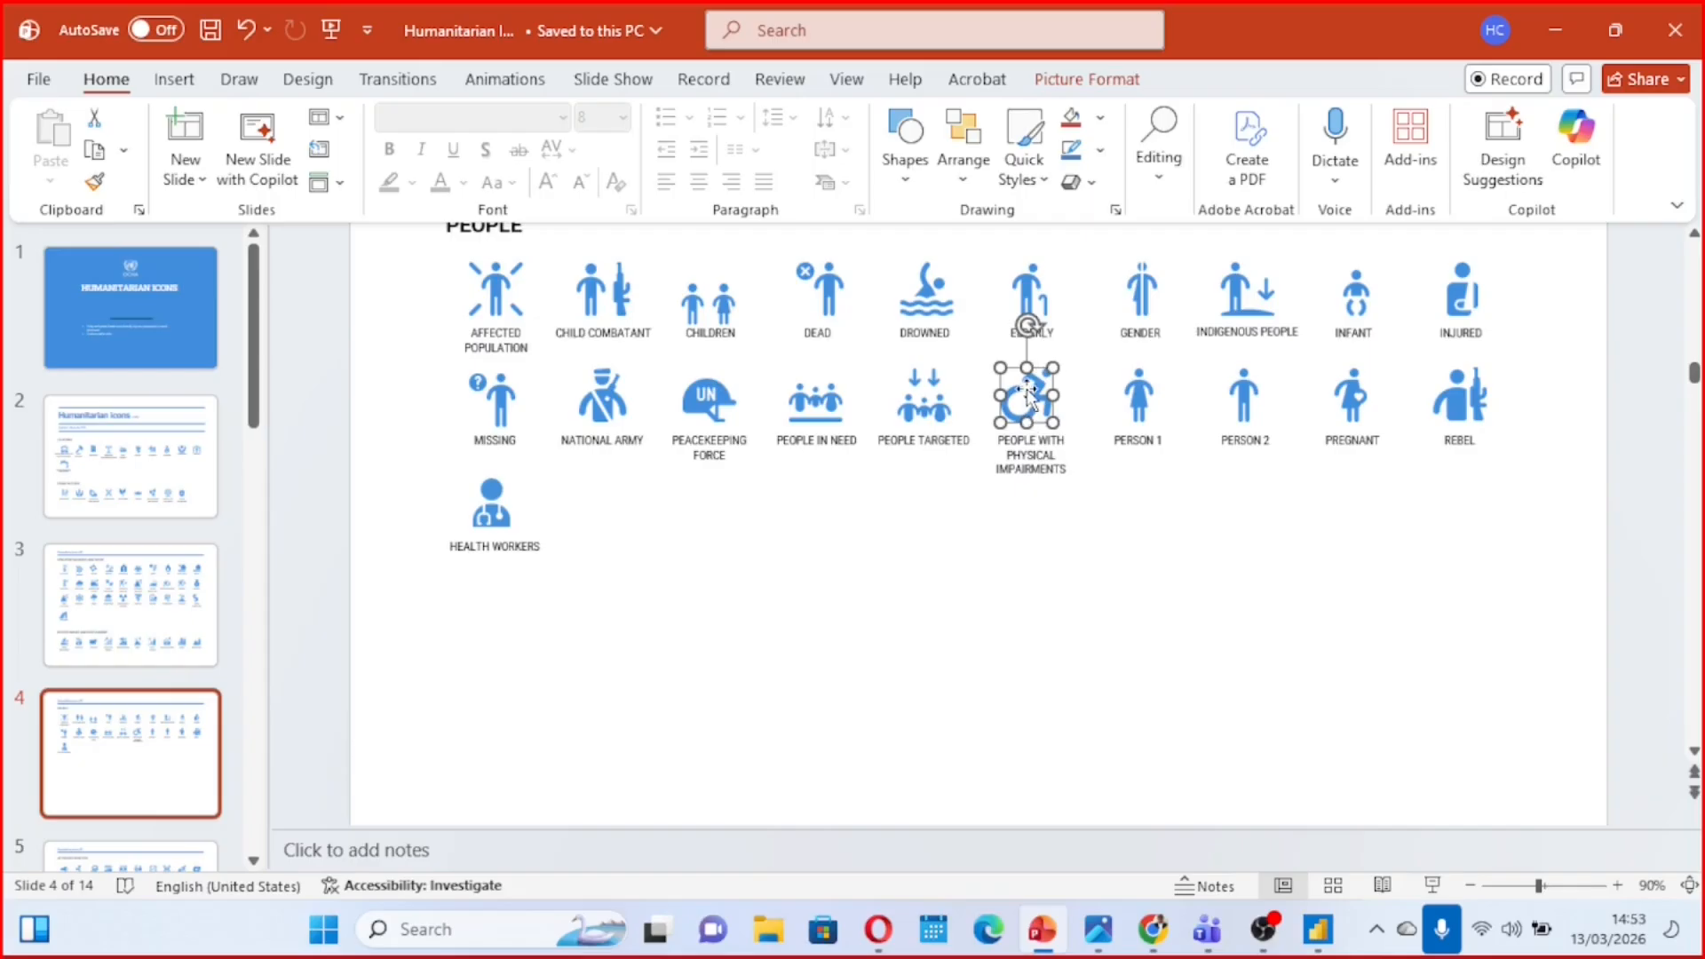
Save the People with Physical Impairments icon to the Desktop as a PNG picture named disability logo
right_click(1027, 390)
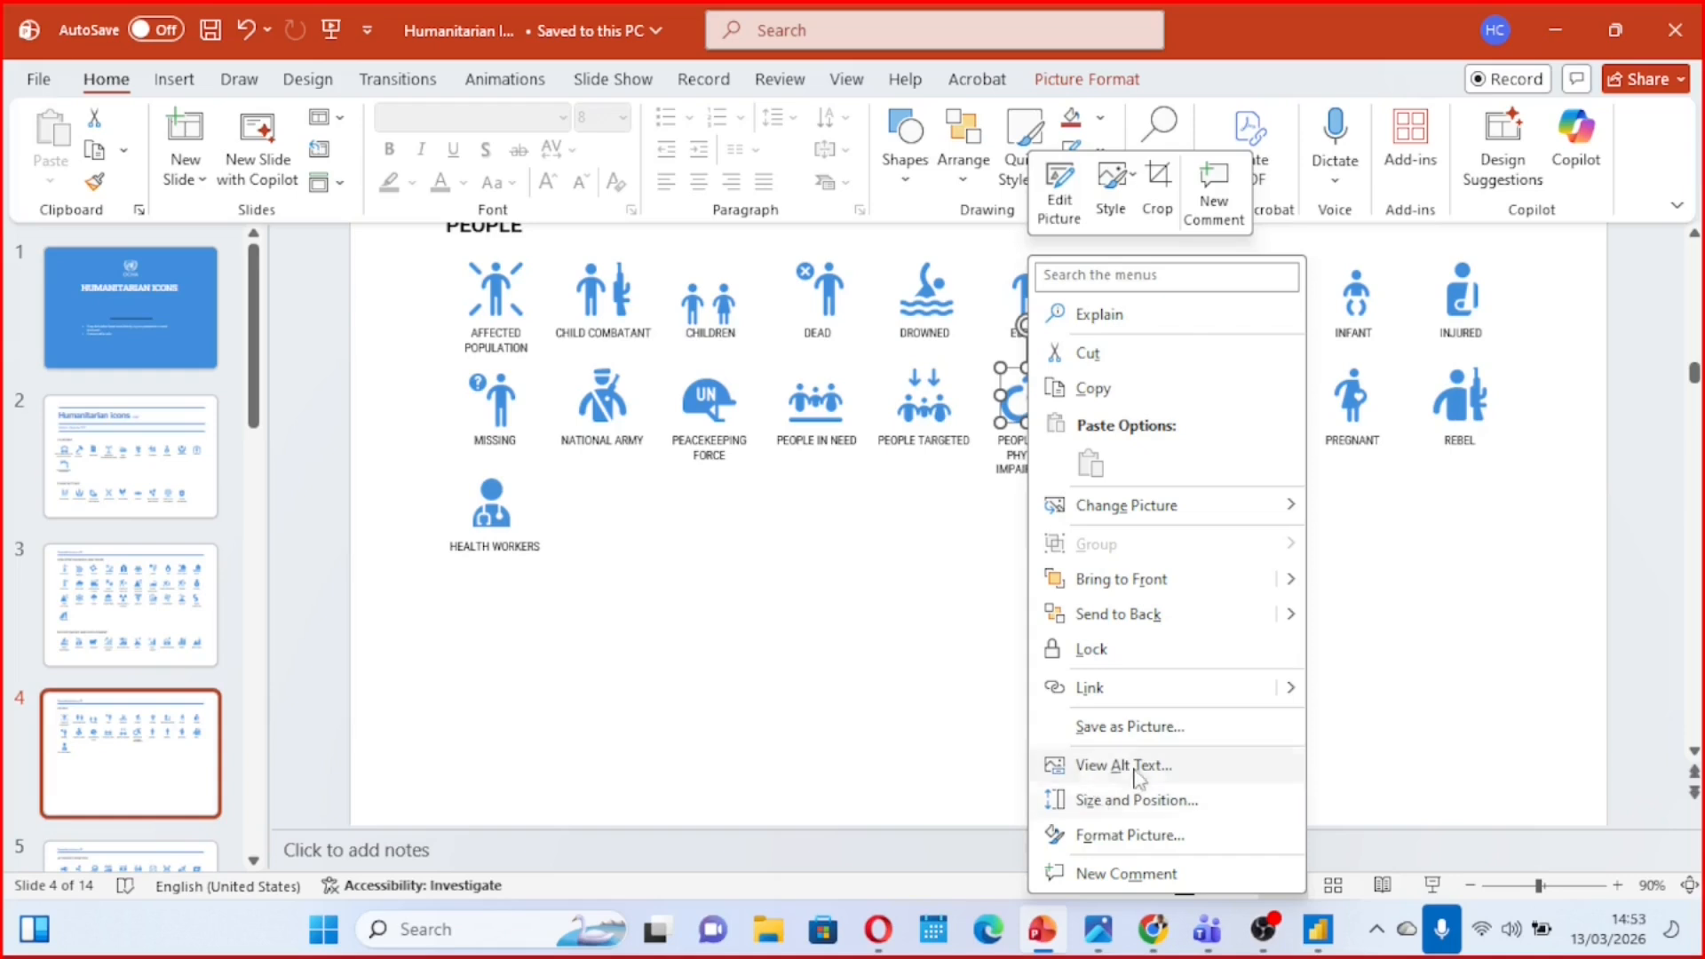
left_click(1126, 721)
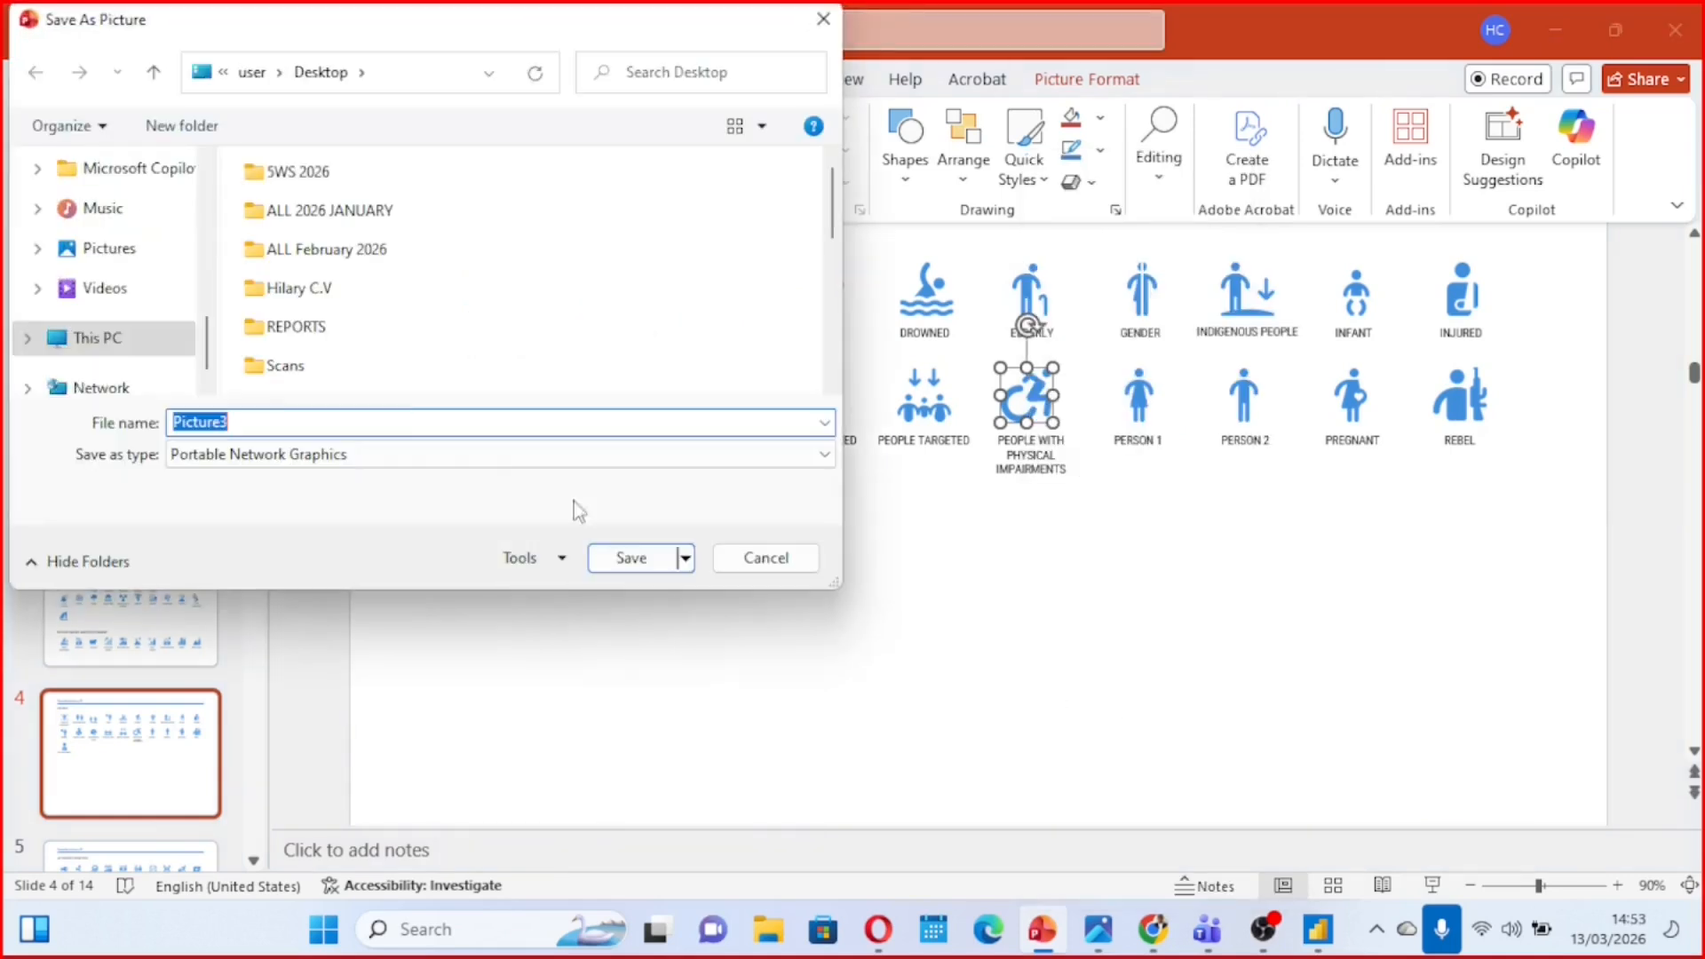
type("di")
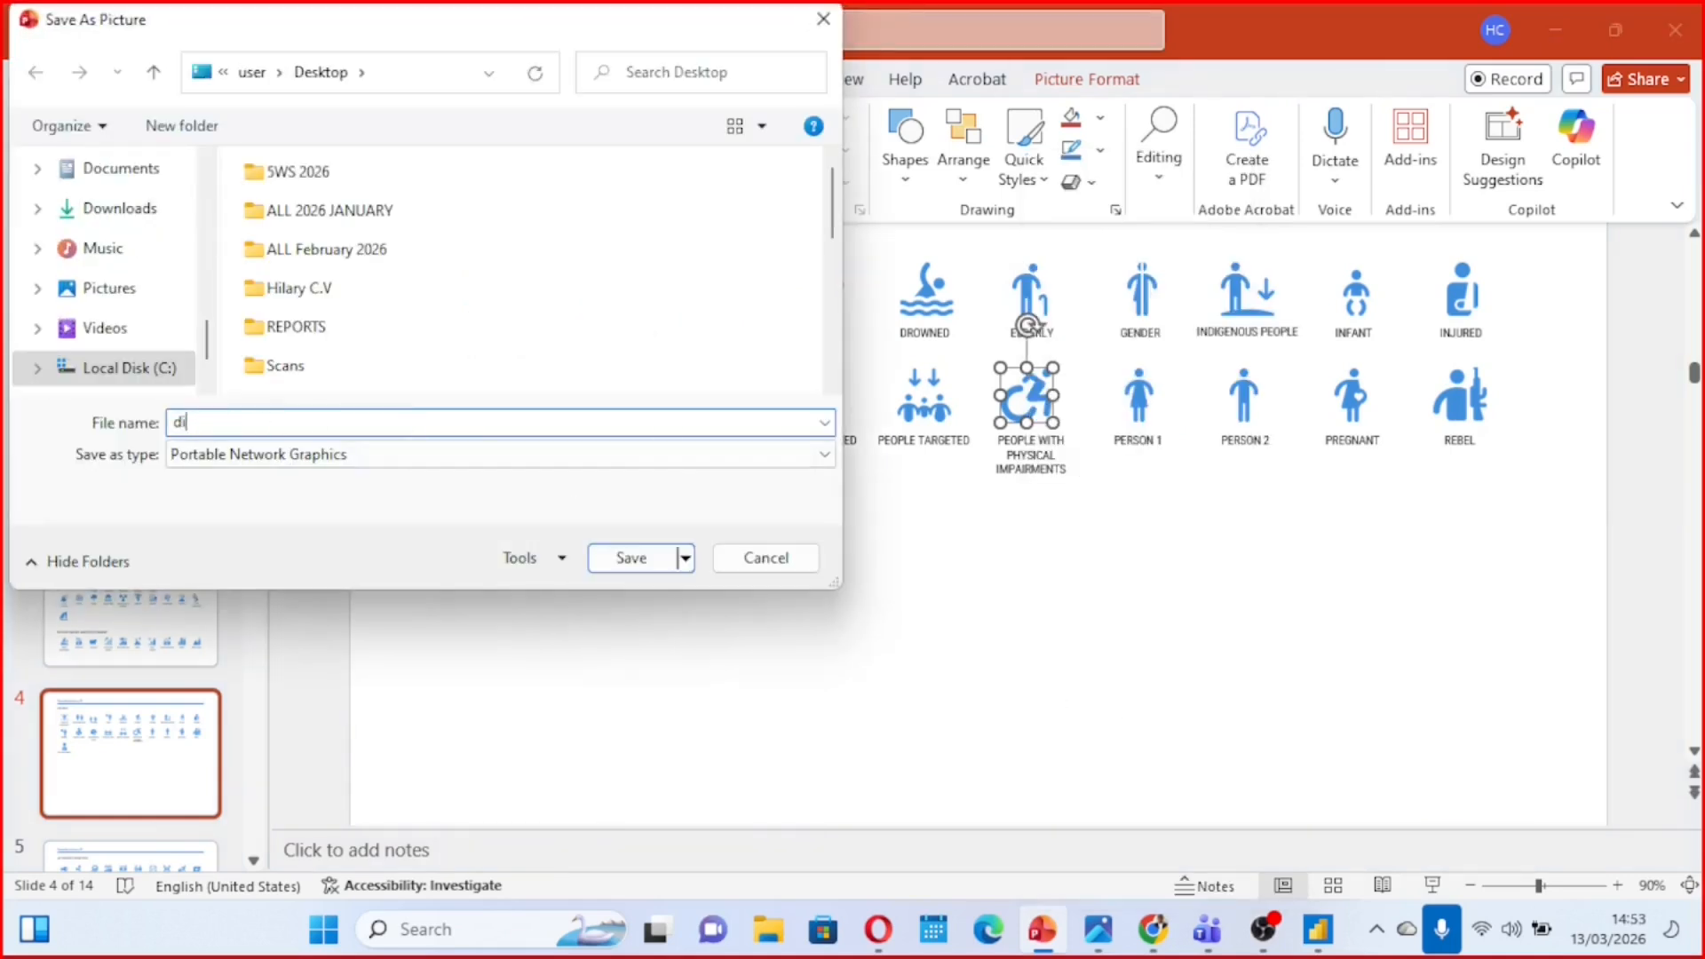
type("sability logo")
scroll(164, 235, "down", 1)
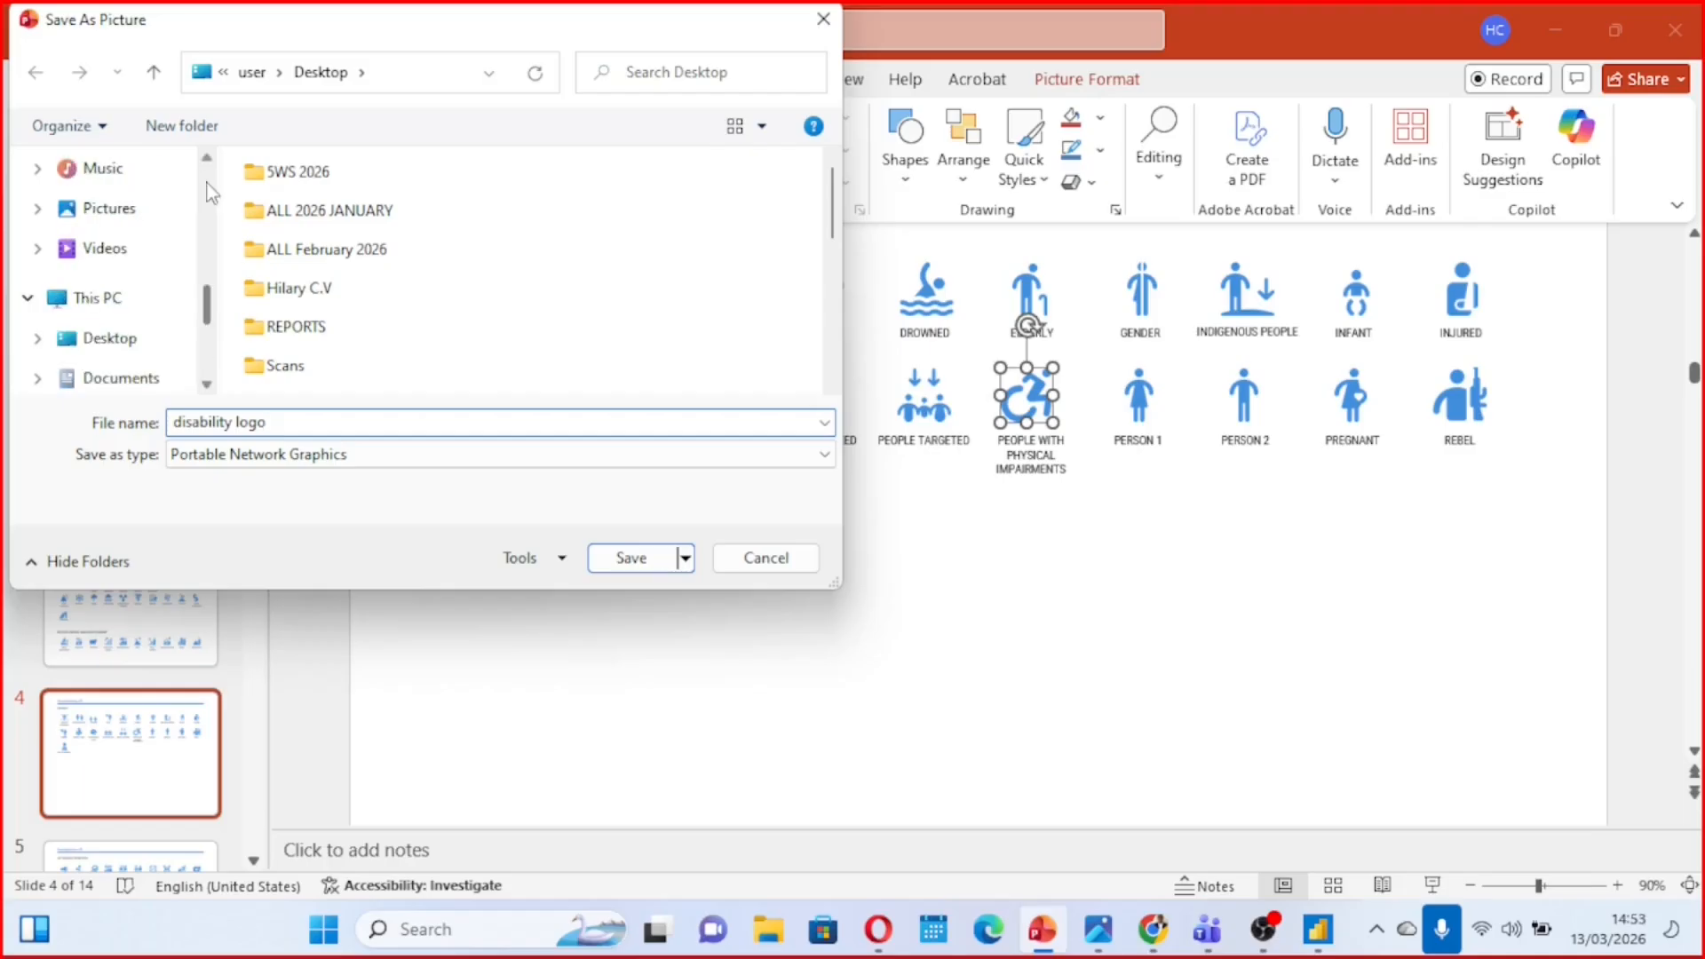
left_click(131, 341)
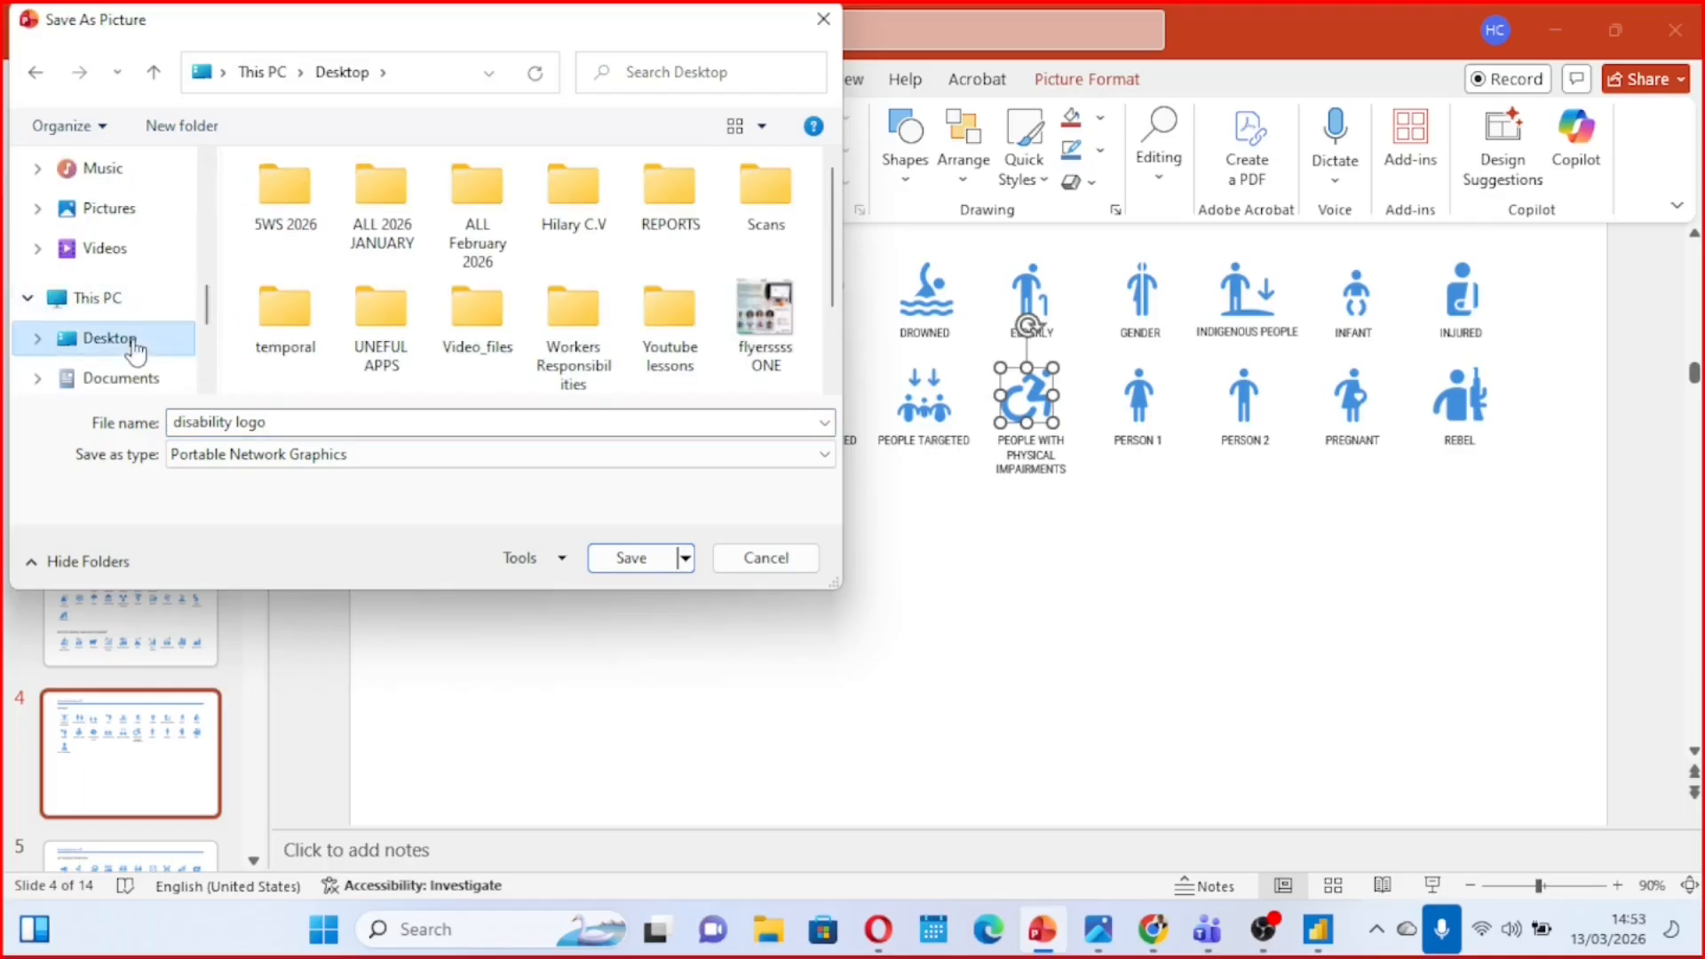
left_click(617, 559)
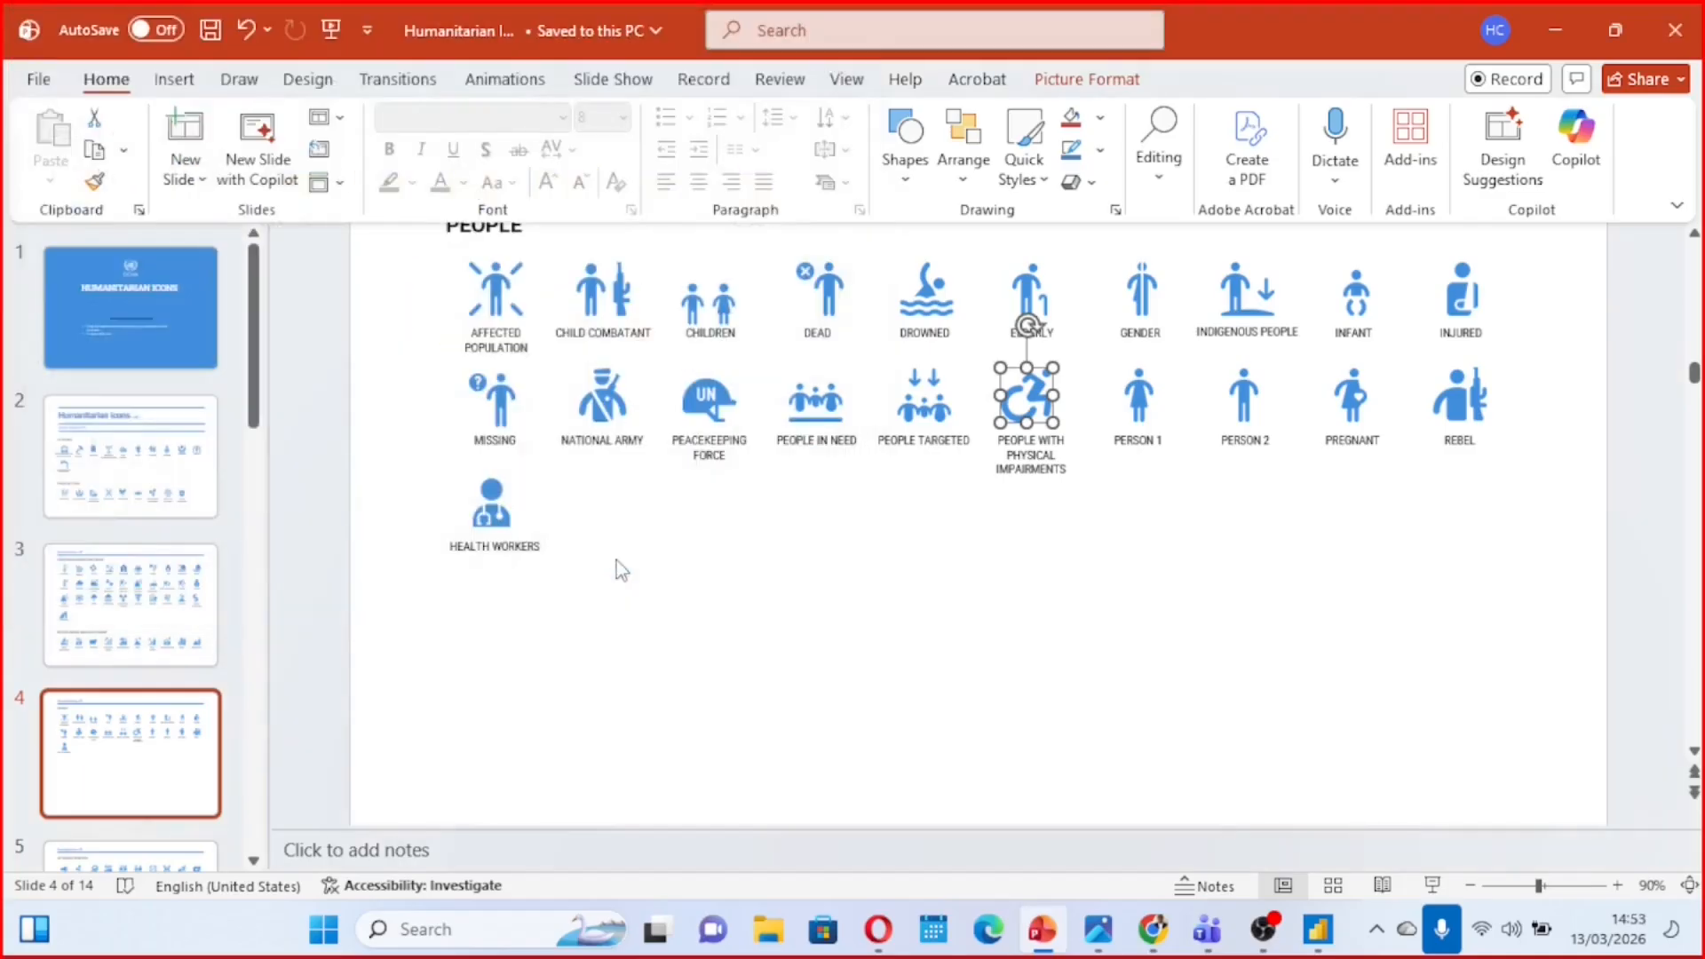
Switch to the Power BI dashboard, insert an image element on Page 1, and place it directly below the Boys and Girls donut
mouse_move(1318, 928)
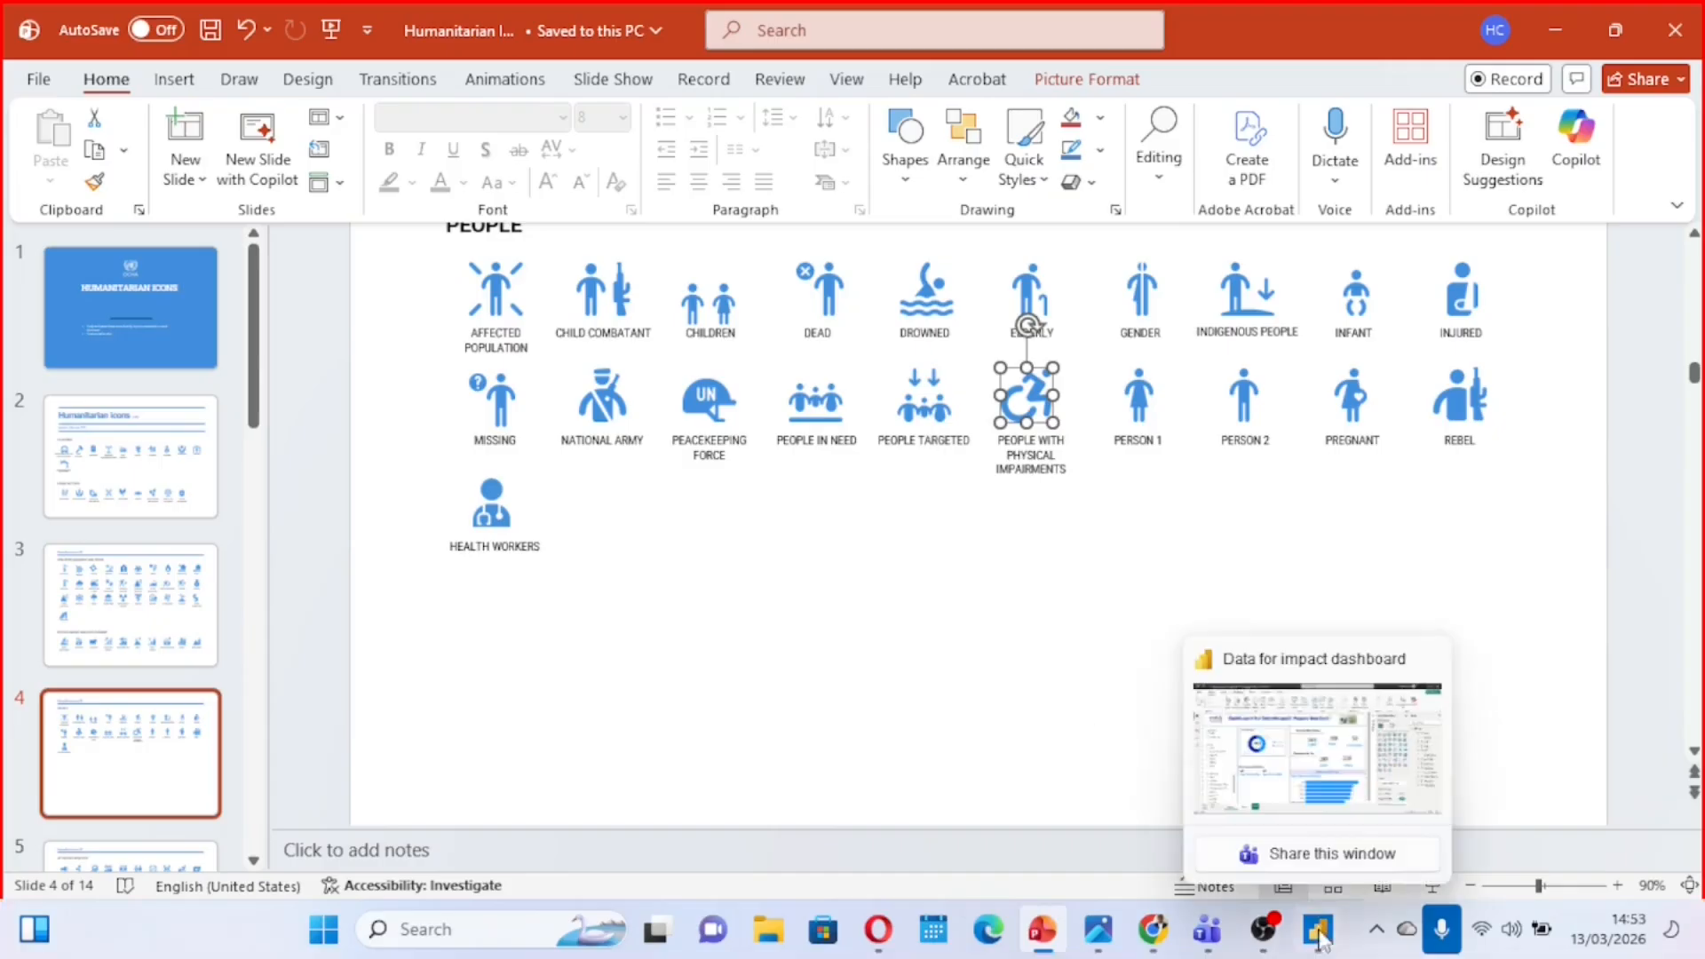
left_click(1303, 790)
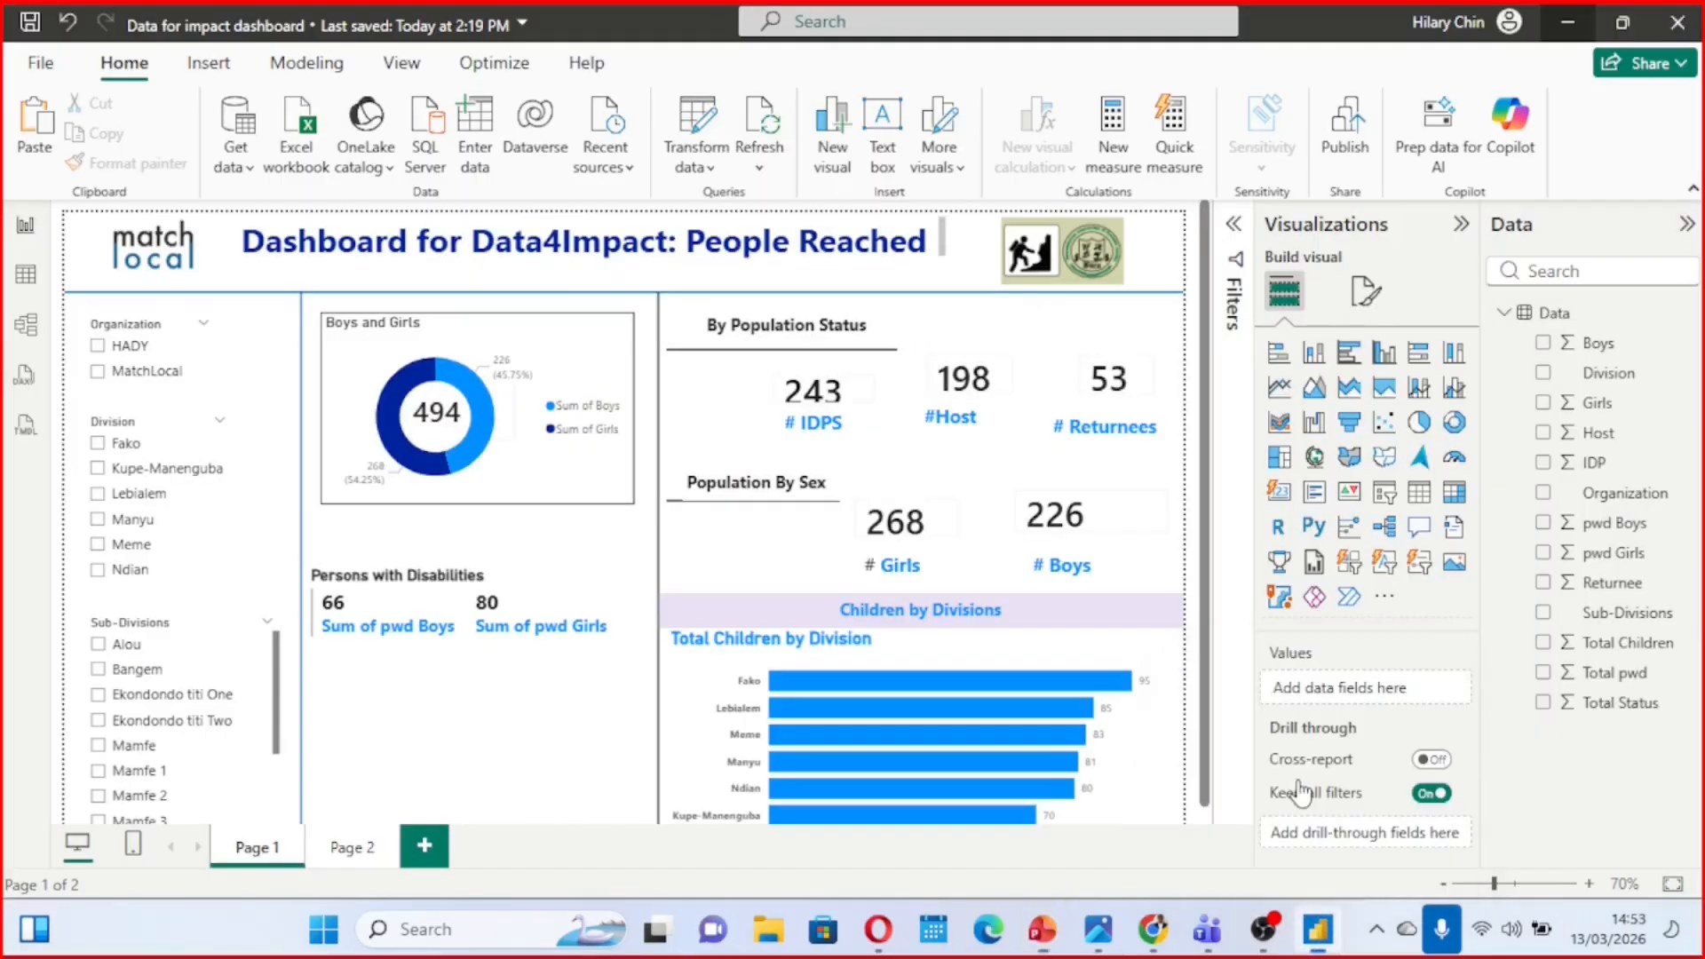
left_click(207, 69)
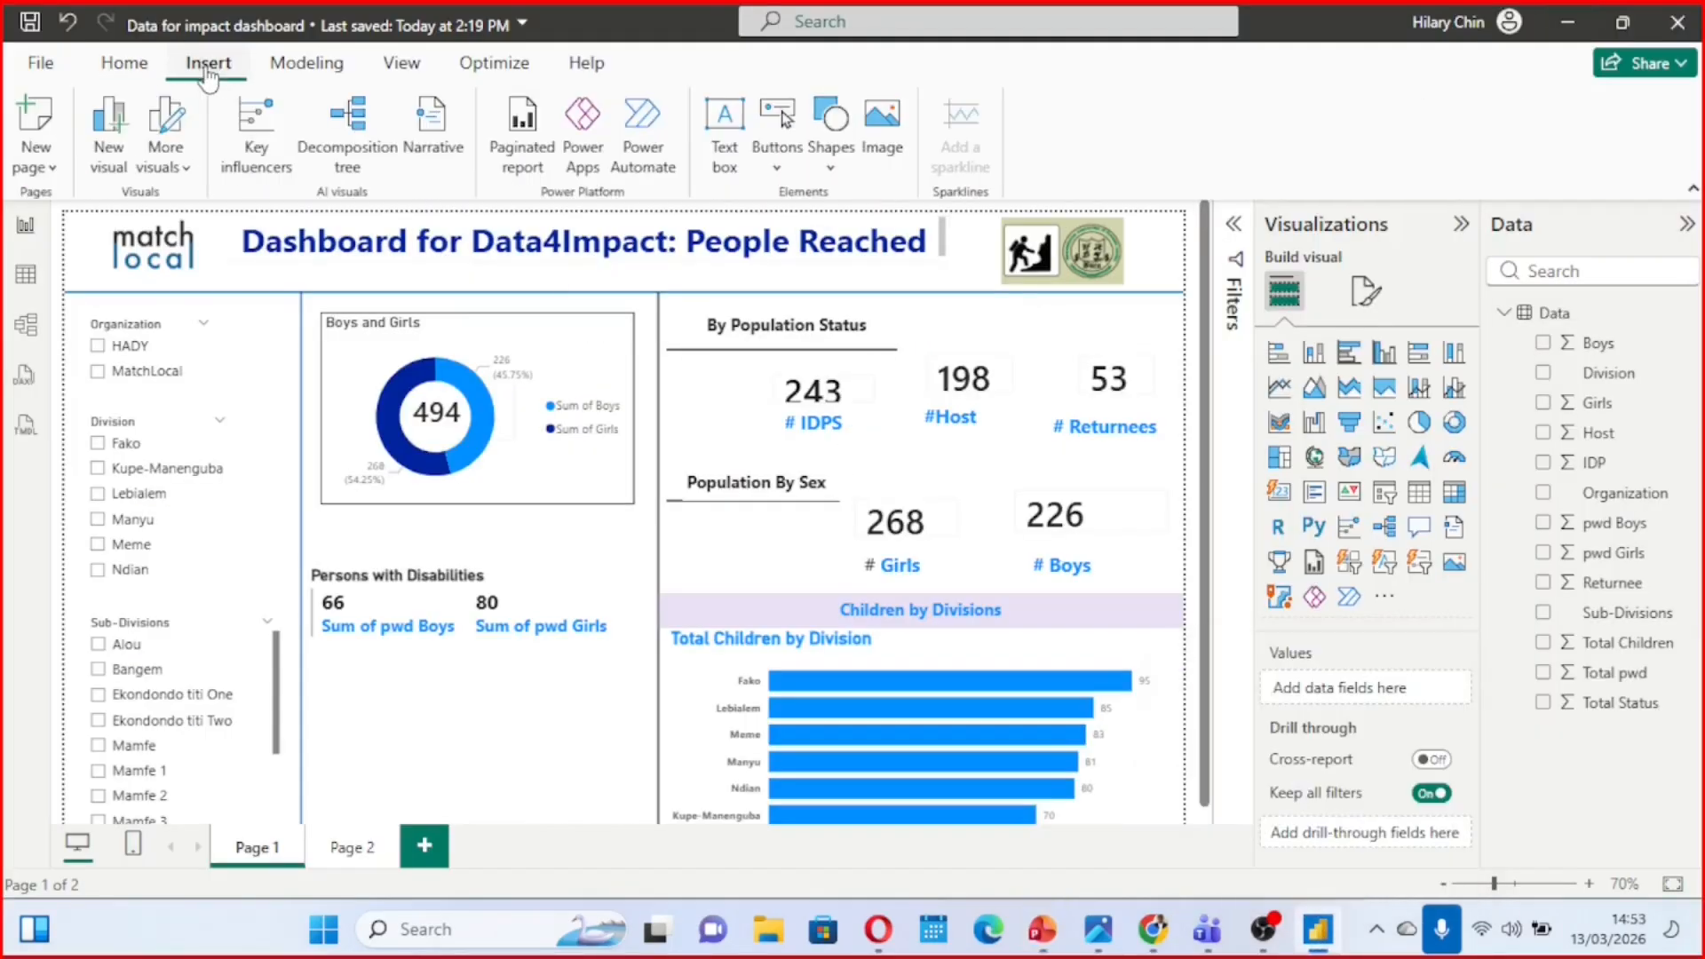
left_click(882, 156)
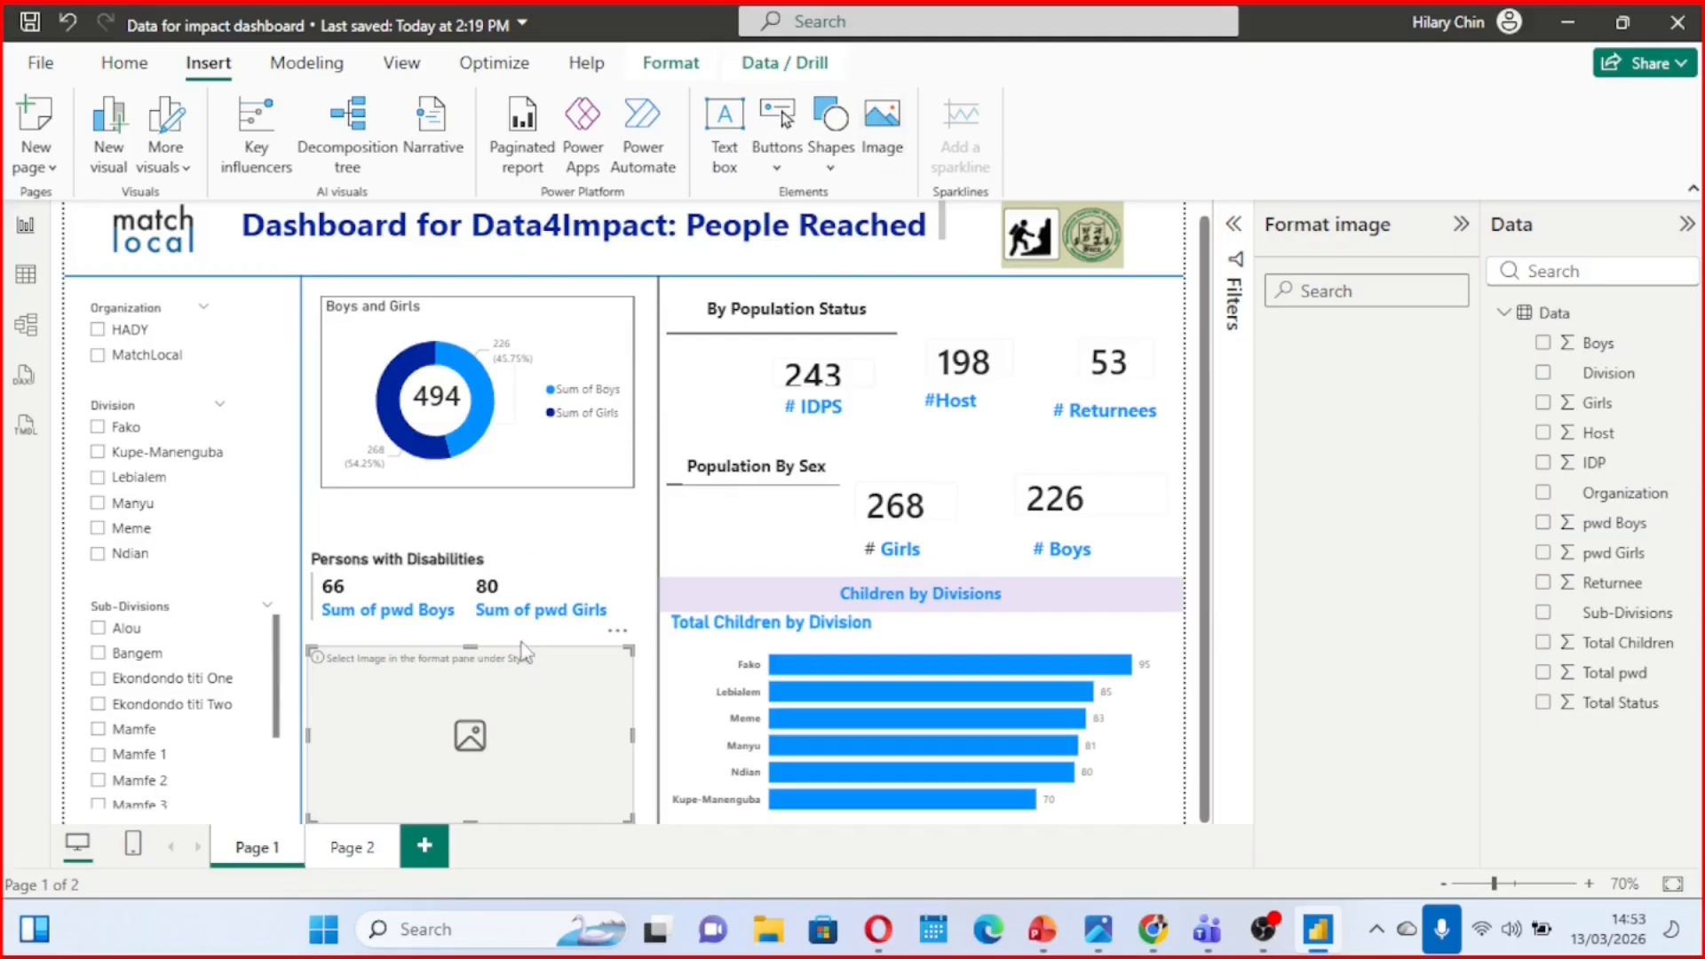
left_click_drag(541, 704, 540, 567)
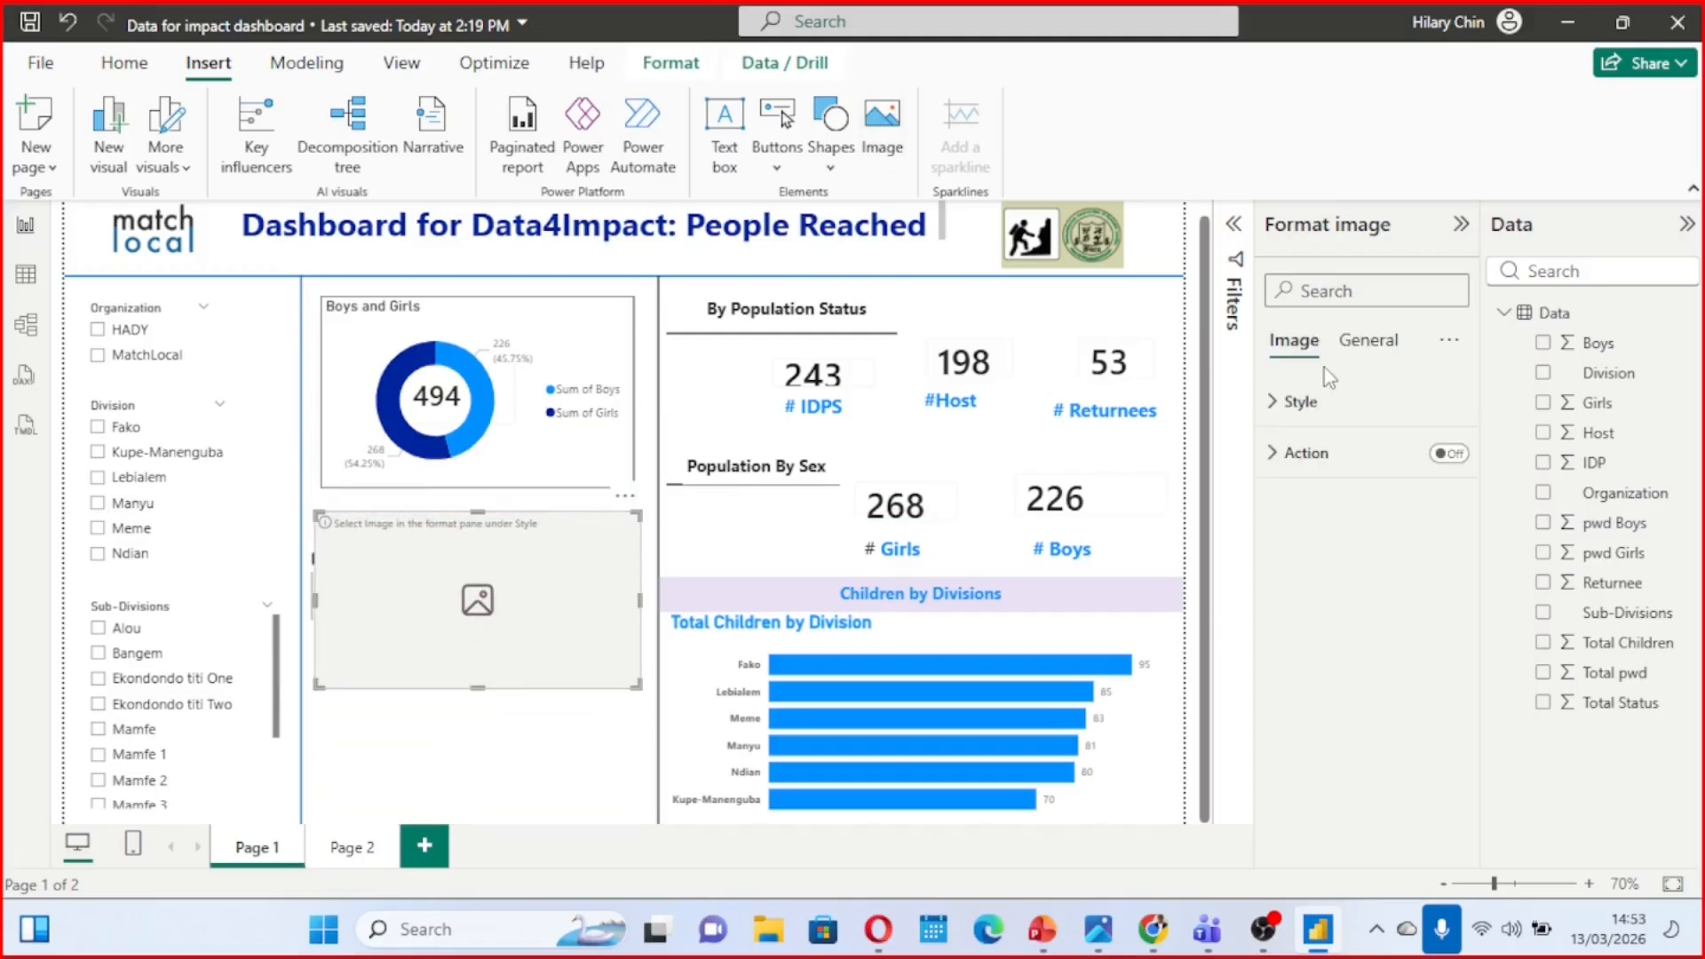
Load disability logo from the Desktop as the picture of the new image element
left_click(1282, 404)
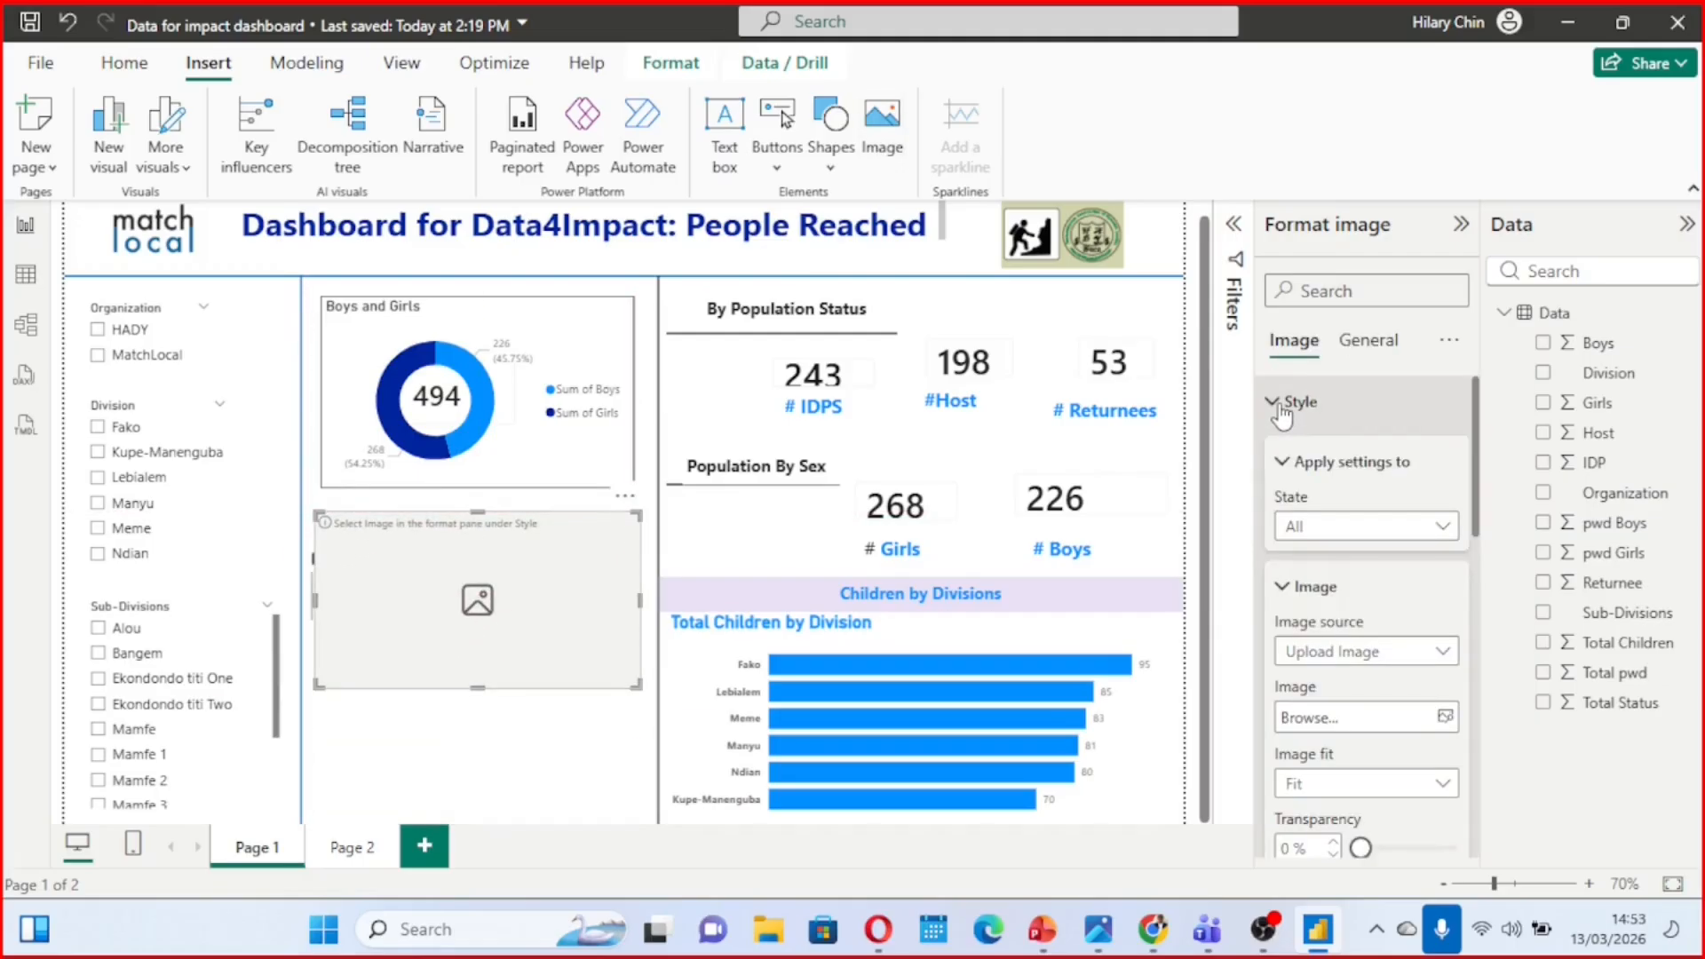
scroll(1328, 569, "down", 2)
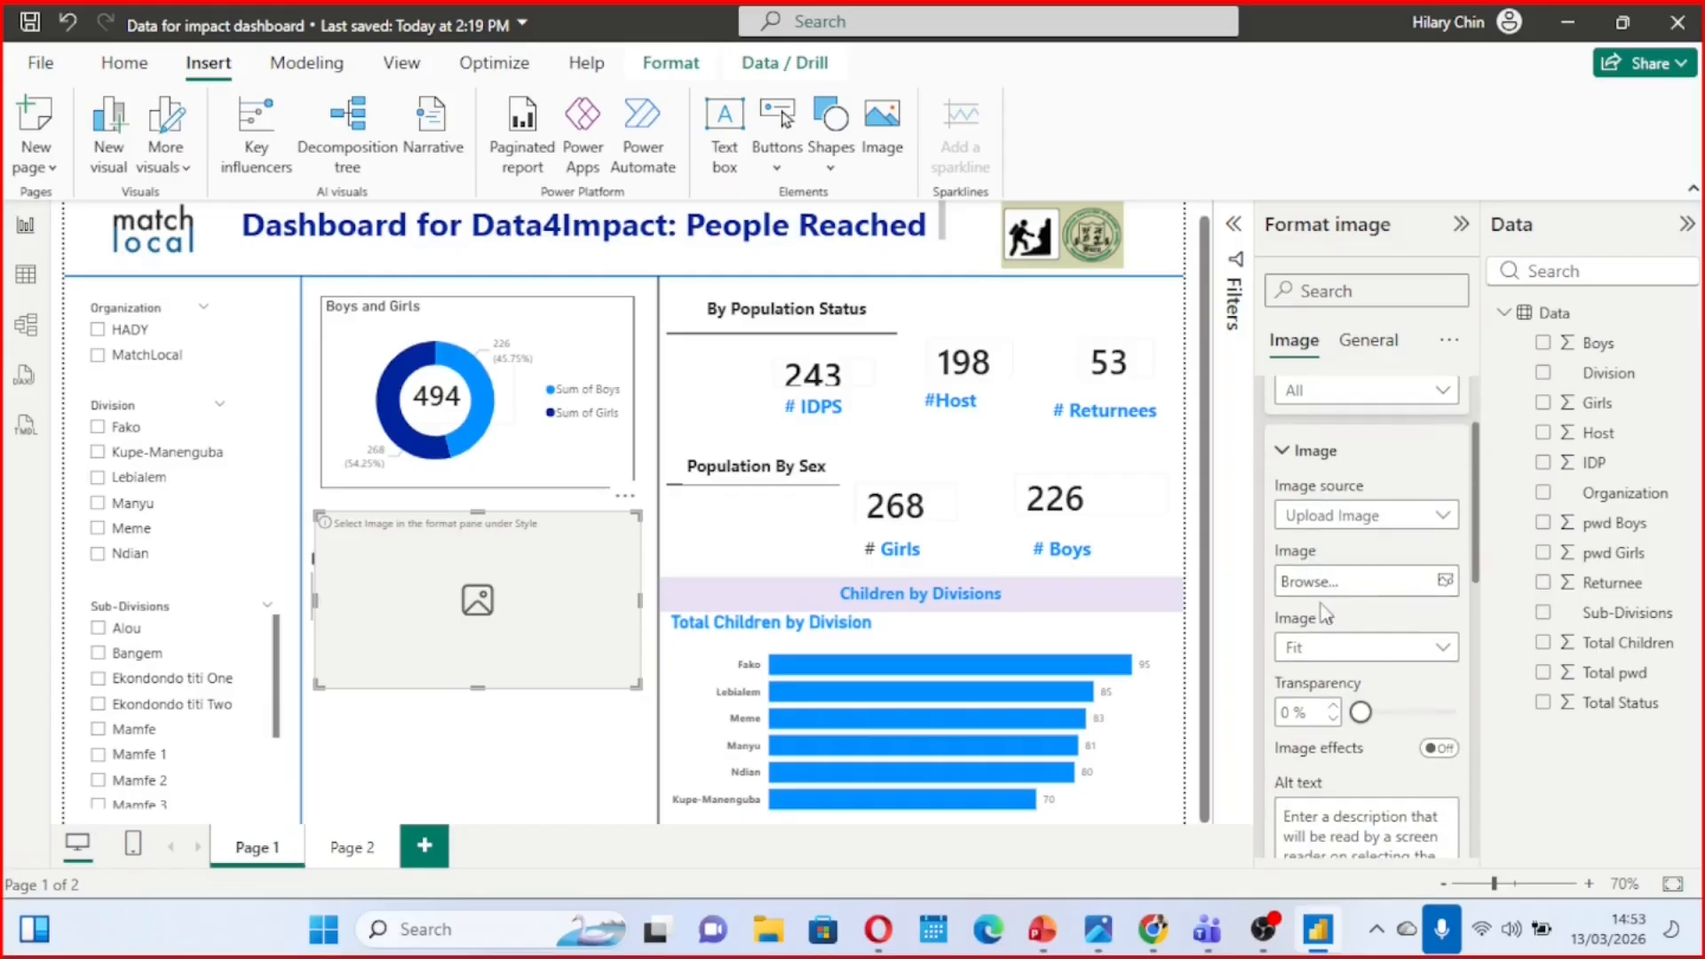
left_click(1444, 581)
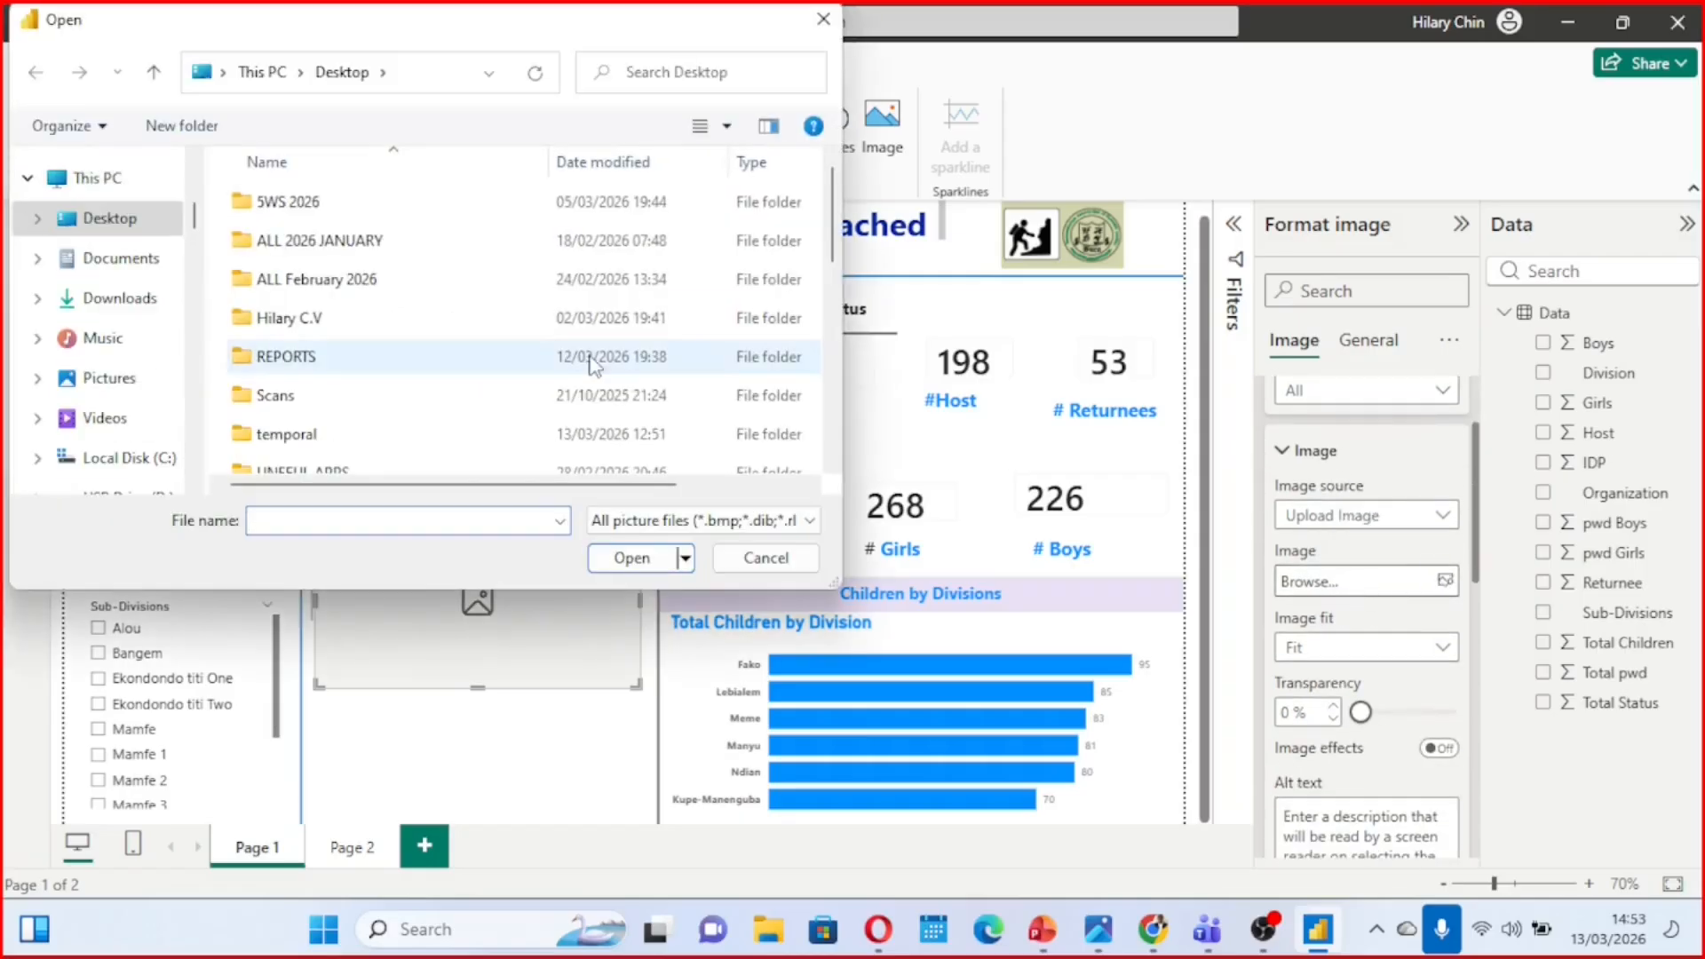
scroll(589, 367, "down", 5)
scroll(589, 364, "down", 1)
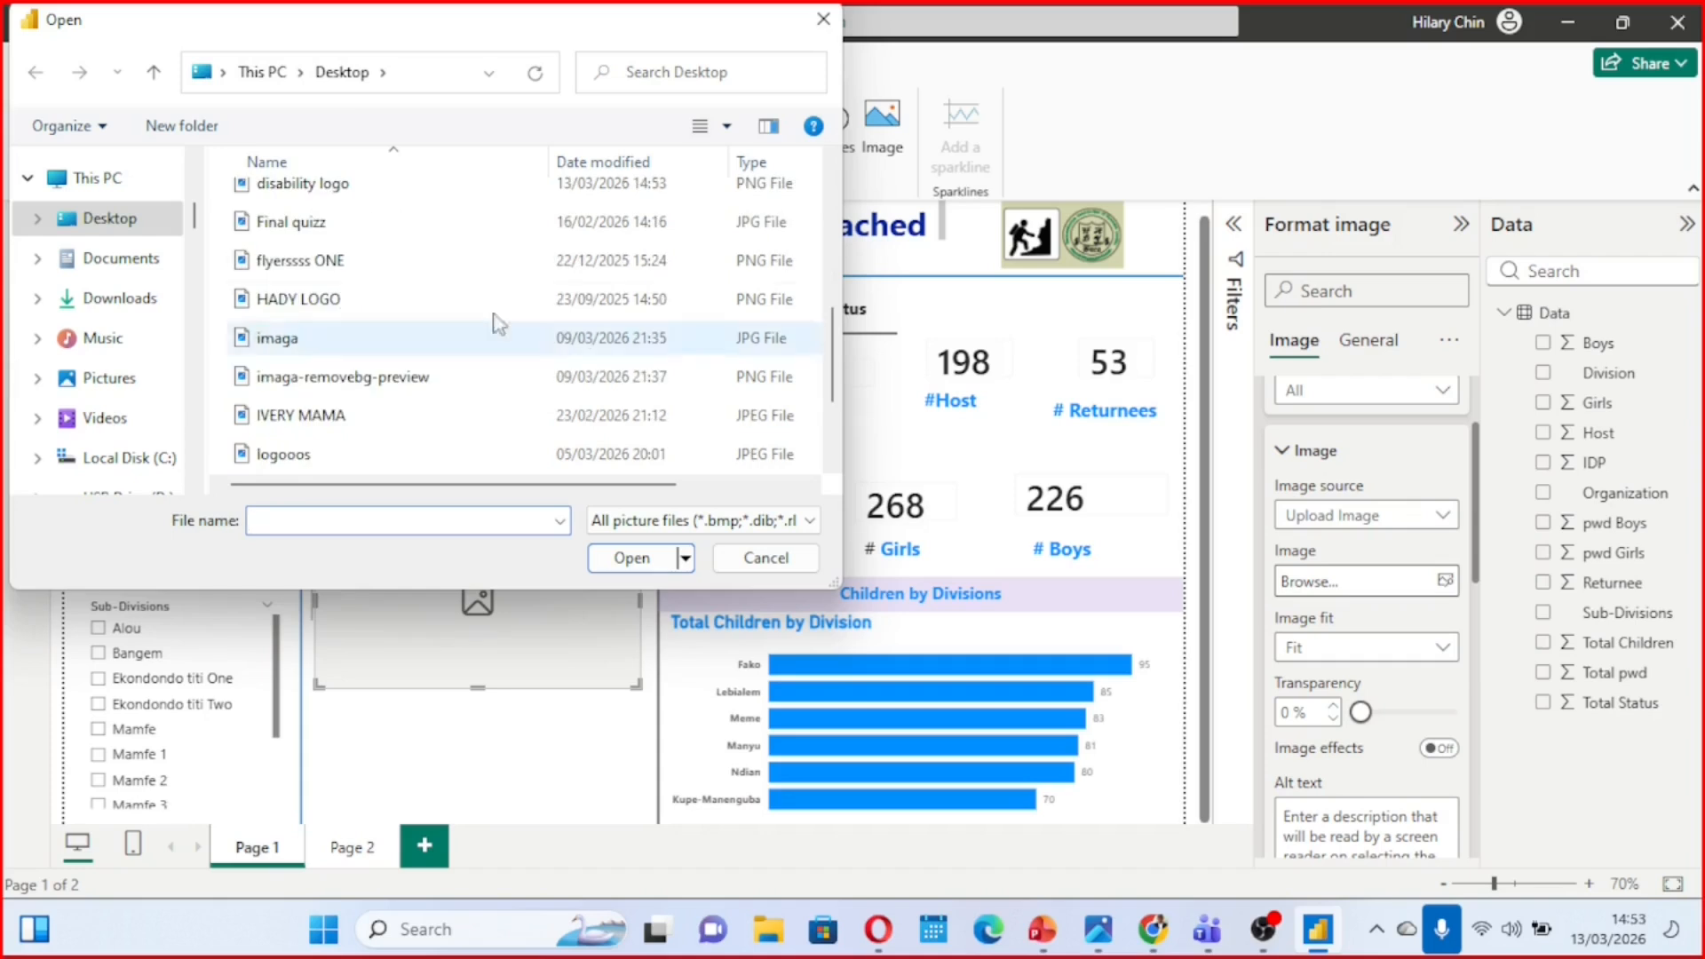
left_click(340, 191)
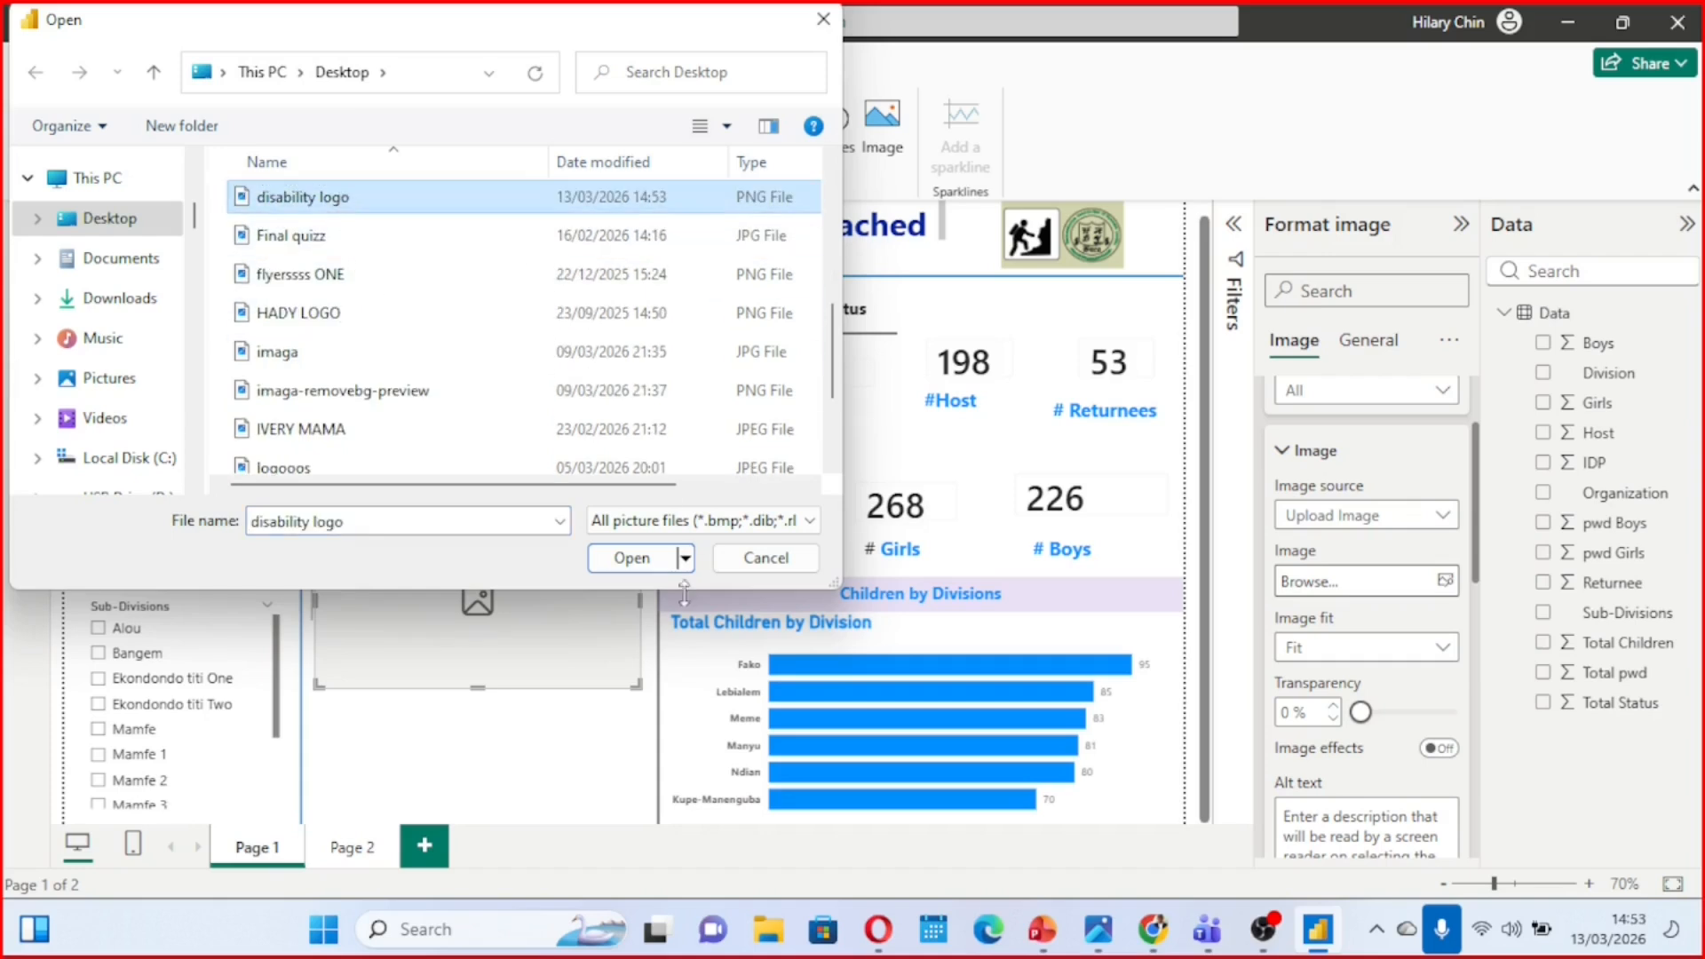
left_click(622, 559)
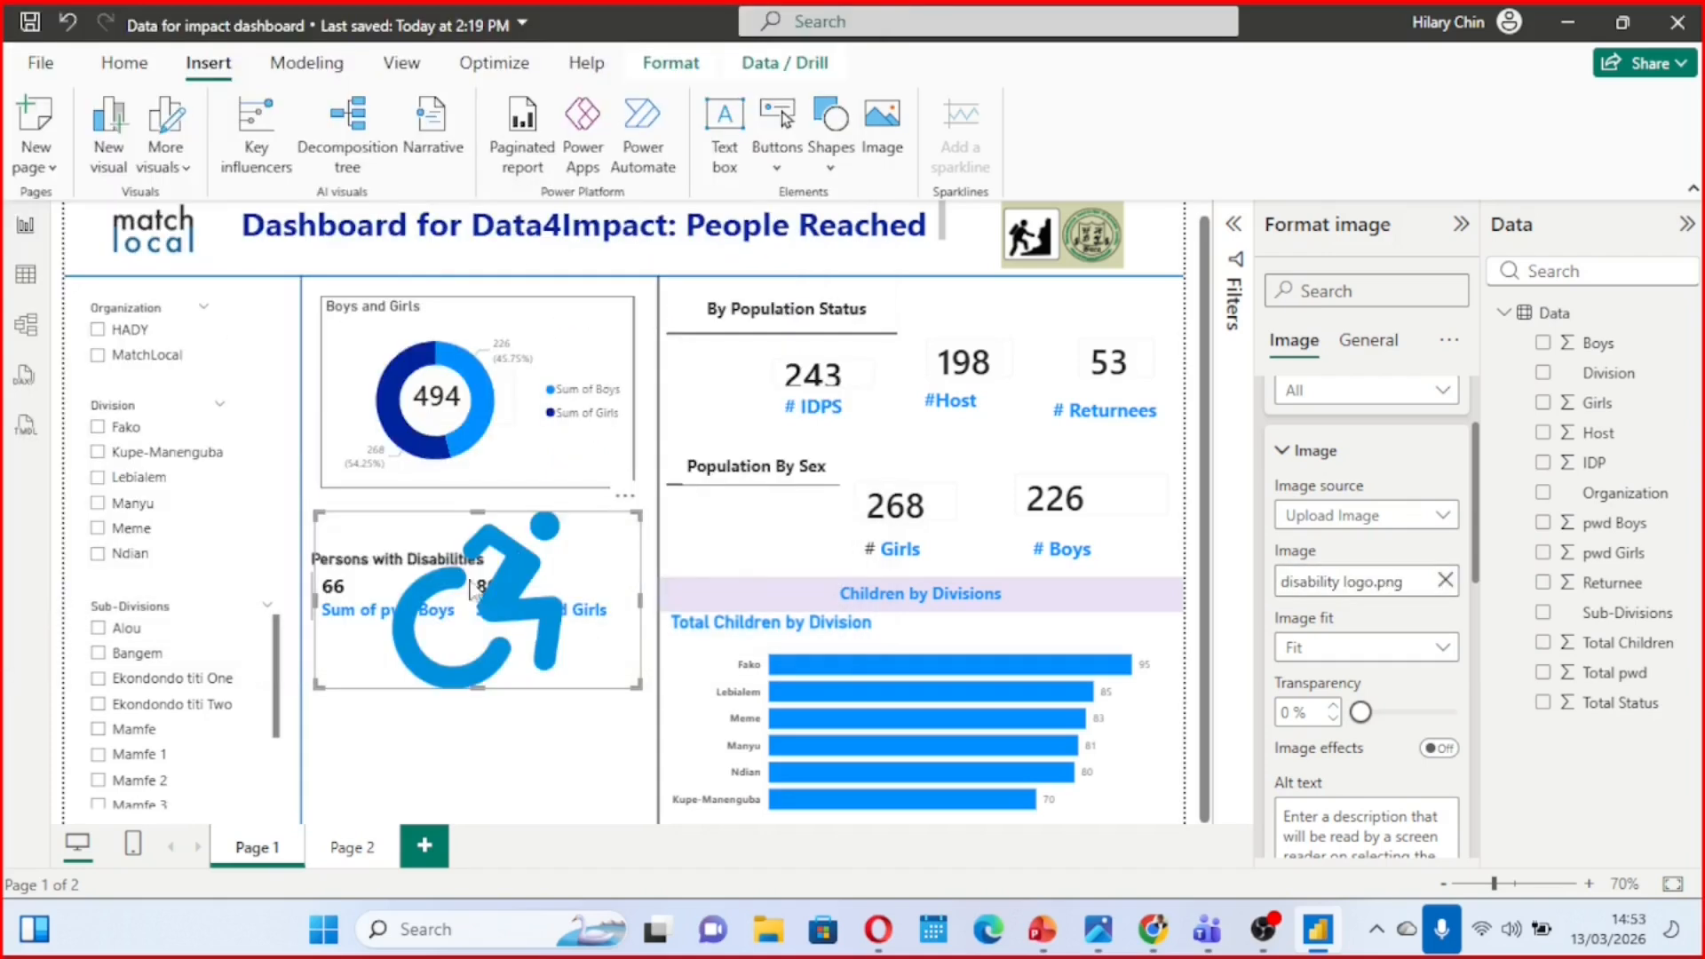
Shrink the disability icon to a small size and park it in the blank area below the Persons with Disabilities card
left_click_drag(634, 680, 416, 641)
left_click_drag(353, 577, 428, 664)
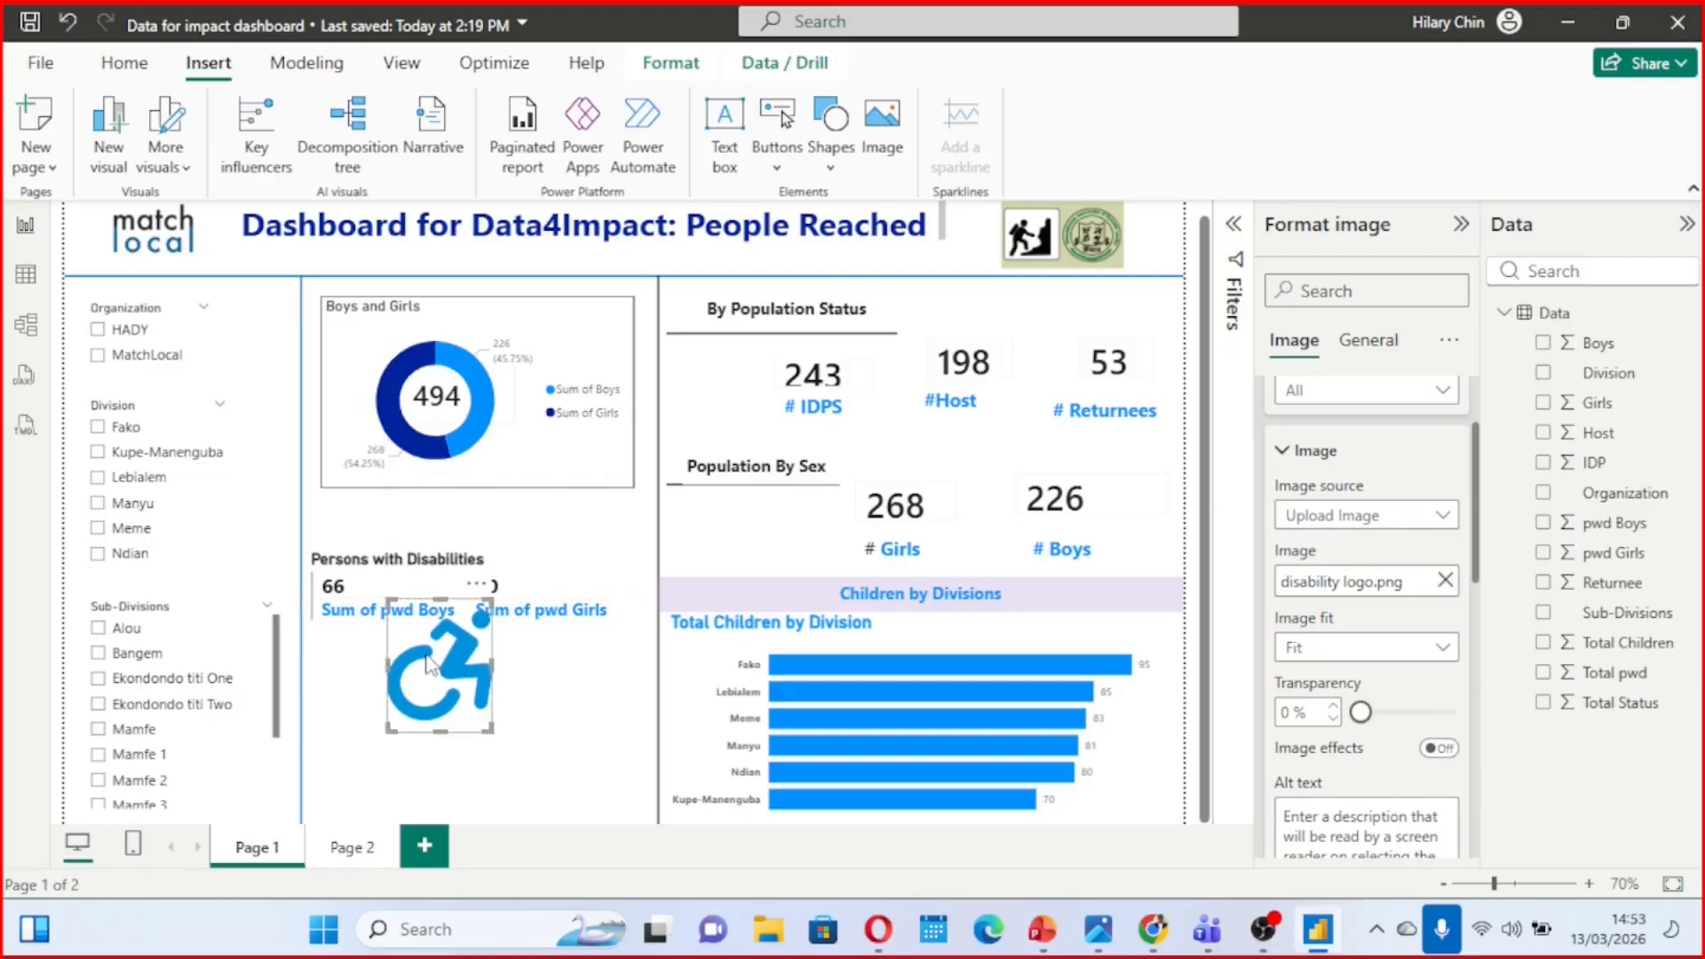
left_click_drag(493, 727, 567, 577)
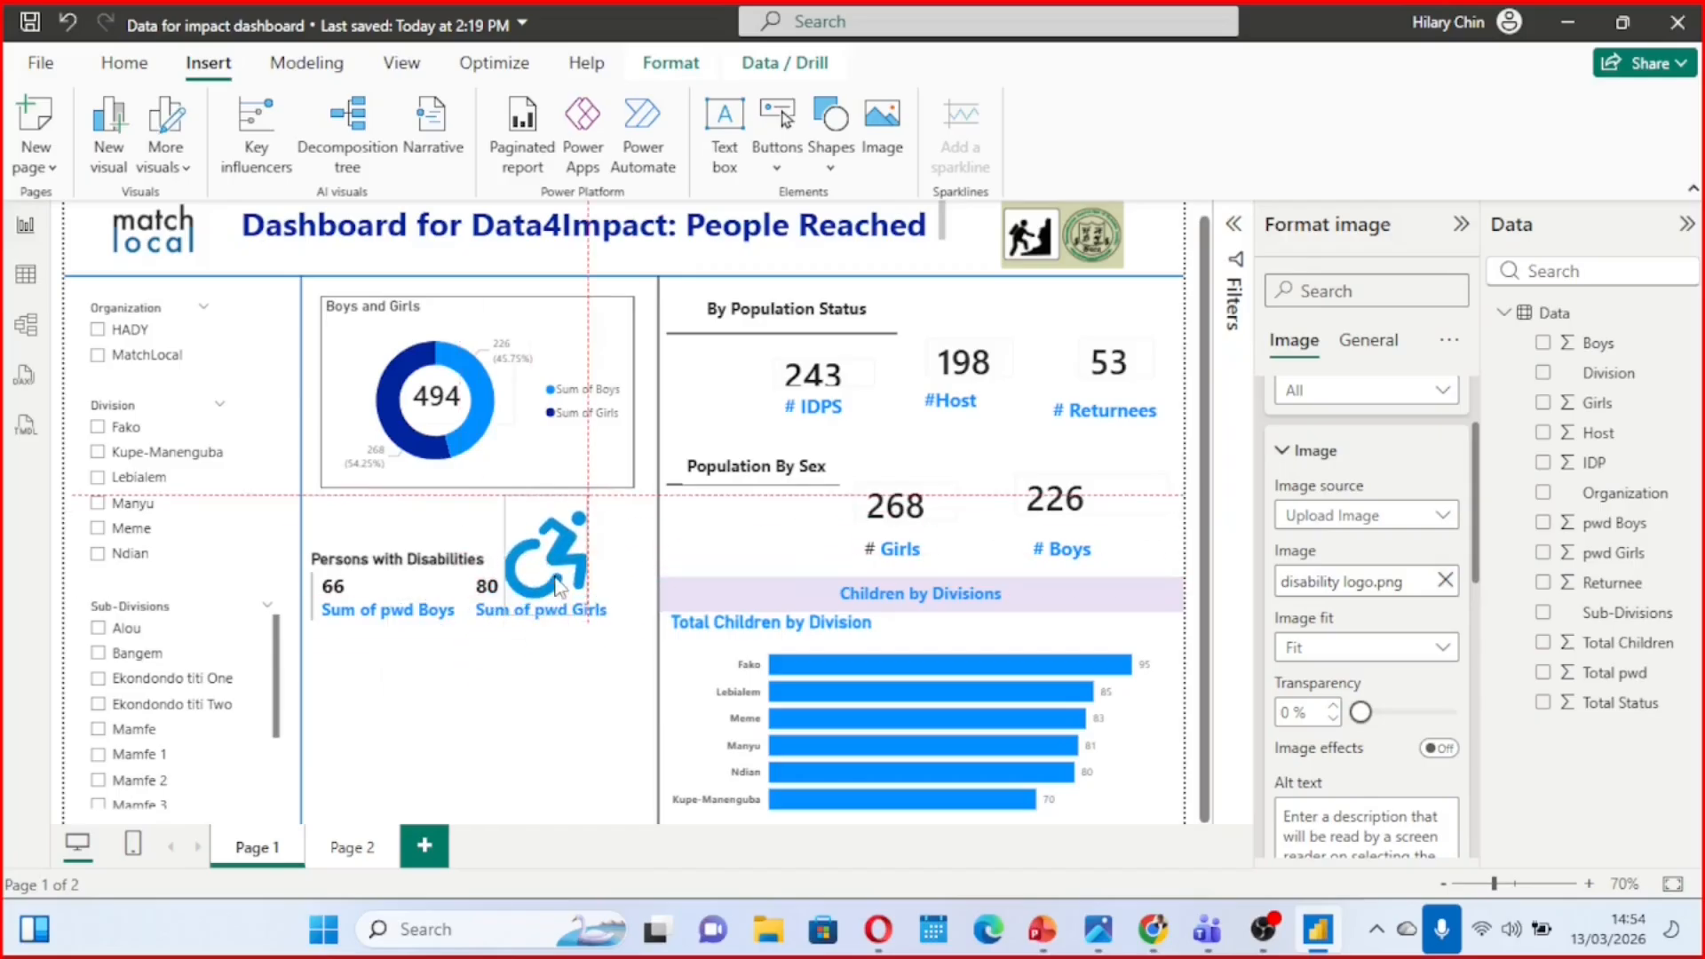
left_click(598, 712)
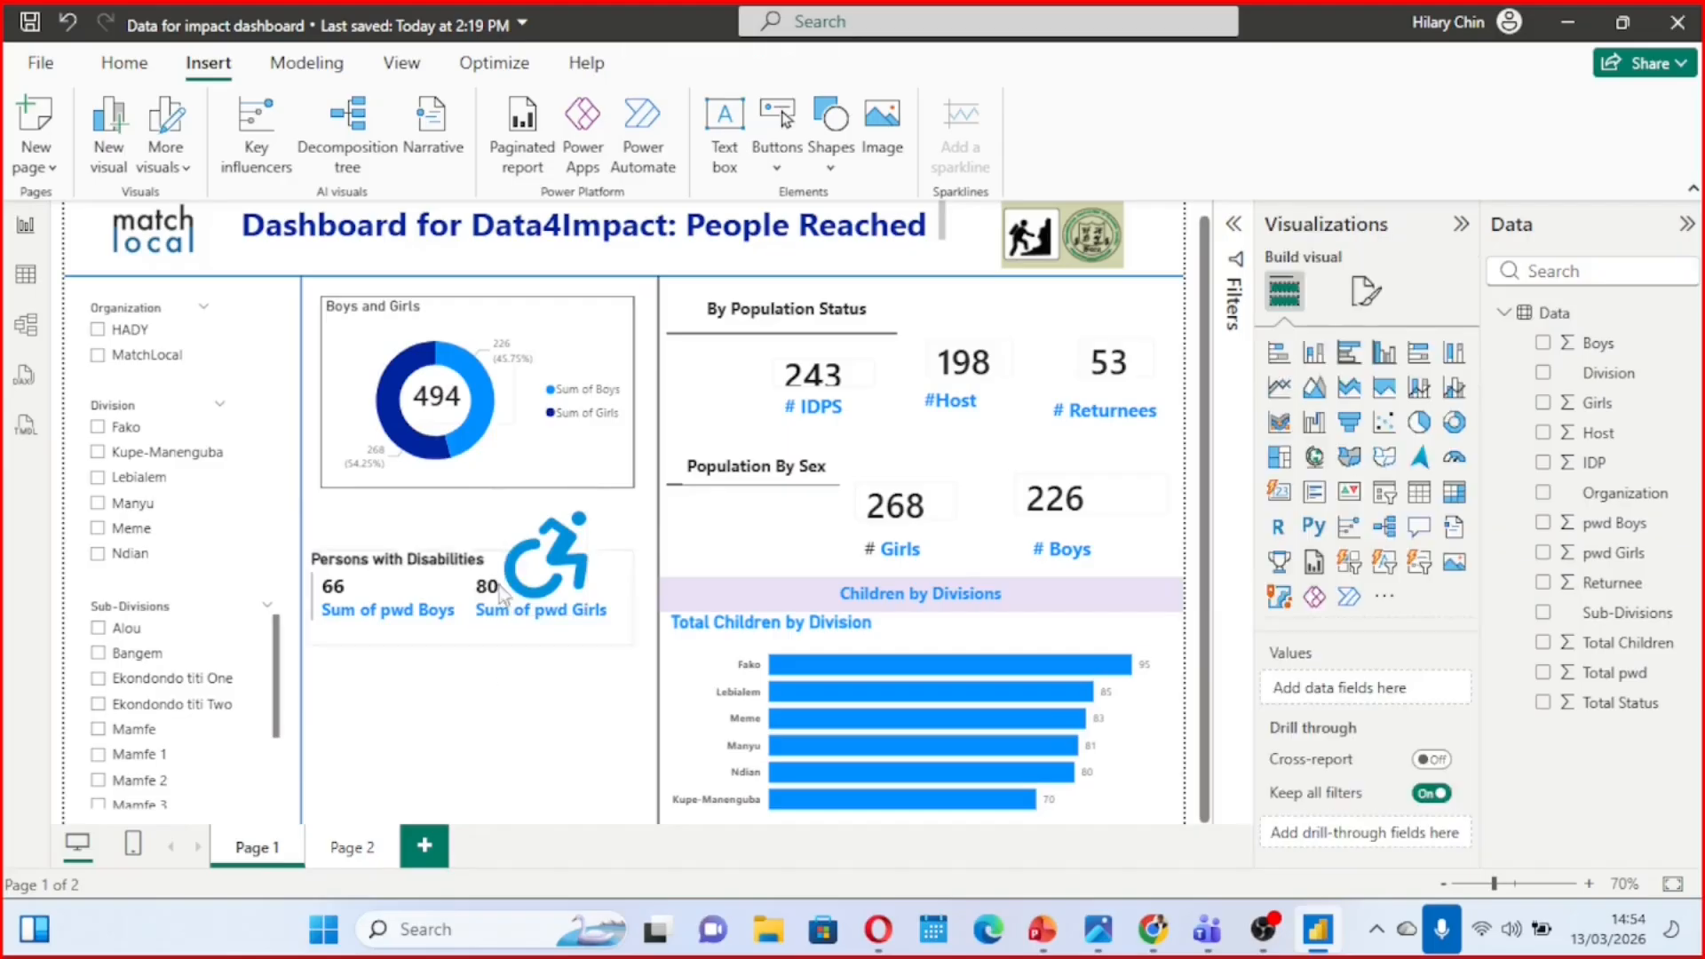
left_click(539, 559)
left_click_drag(559, 576, 471, 727)
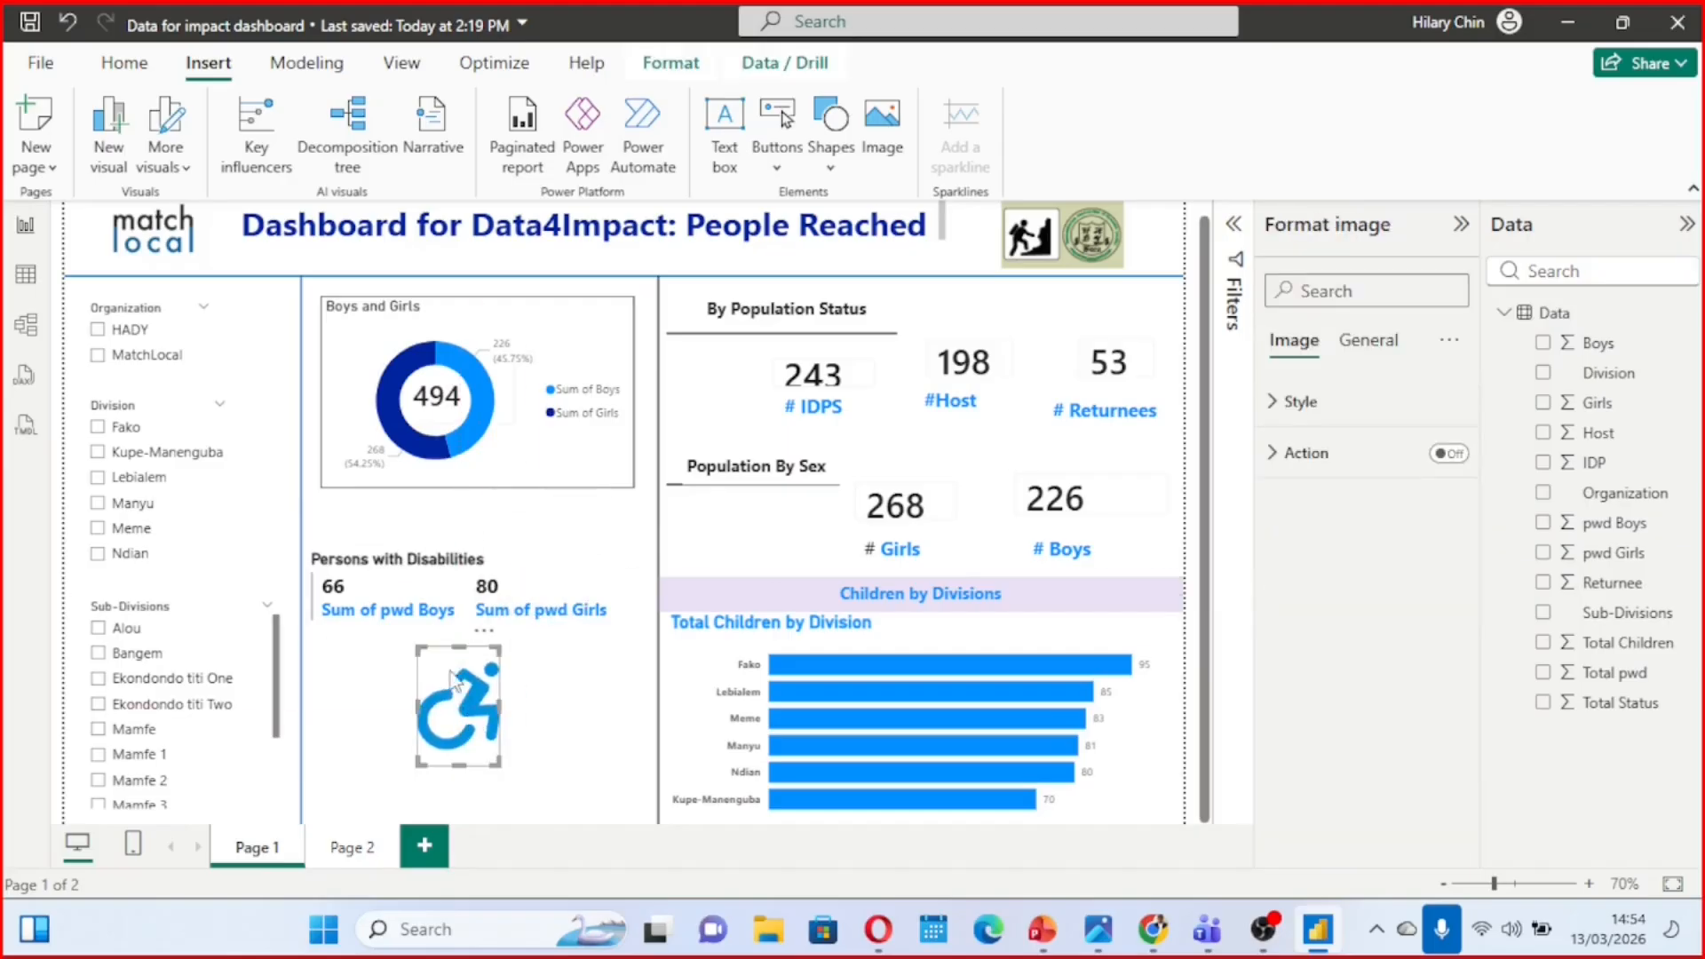
Make the Persons with Disabilities card narrower and taller, and place the slightly enlarged disability icon in the space to its left
left_click(537, 596)
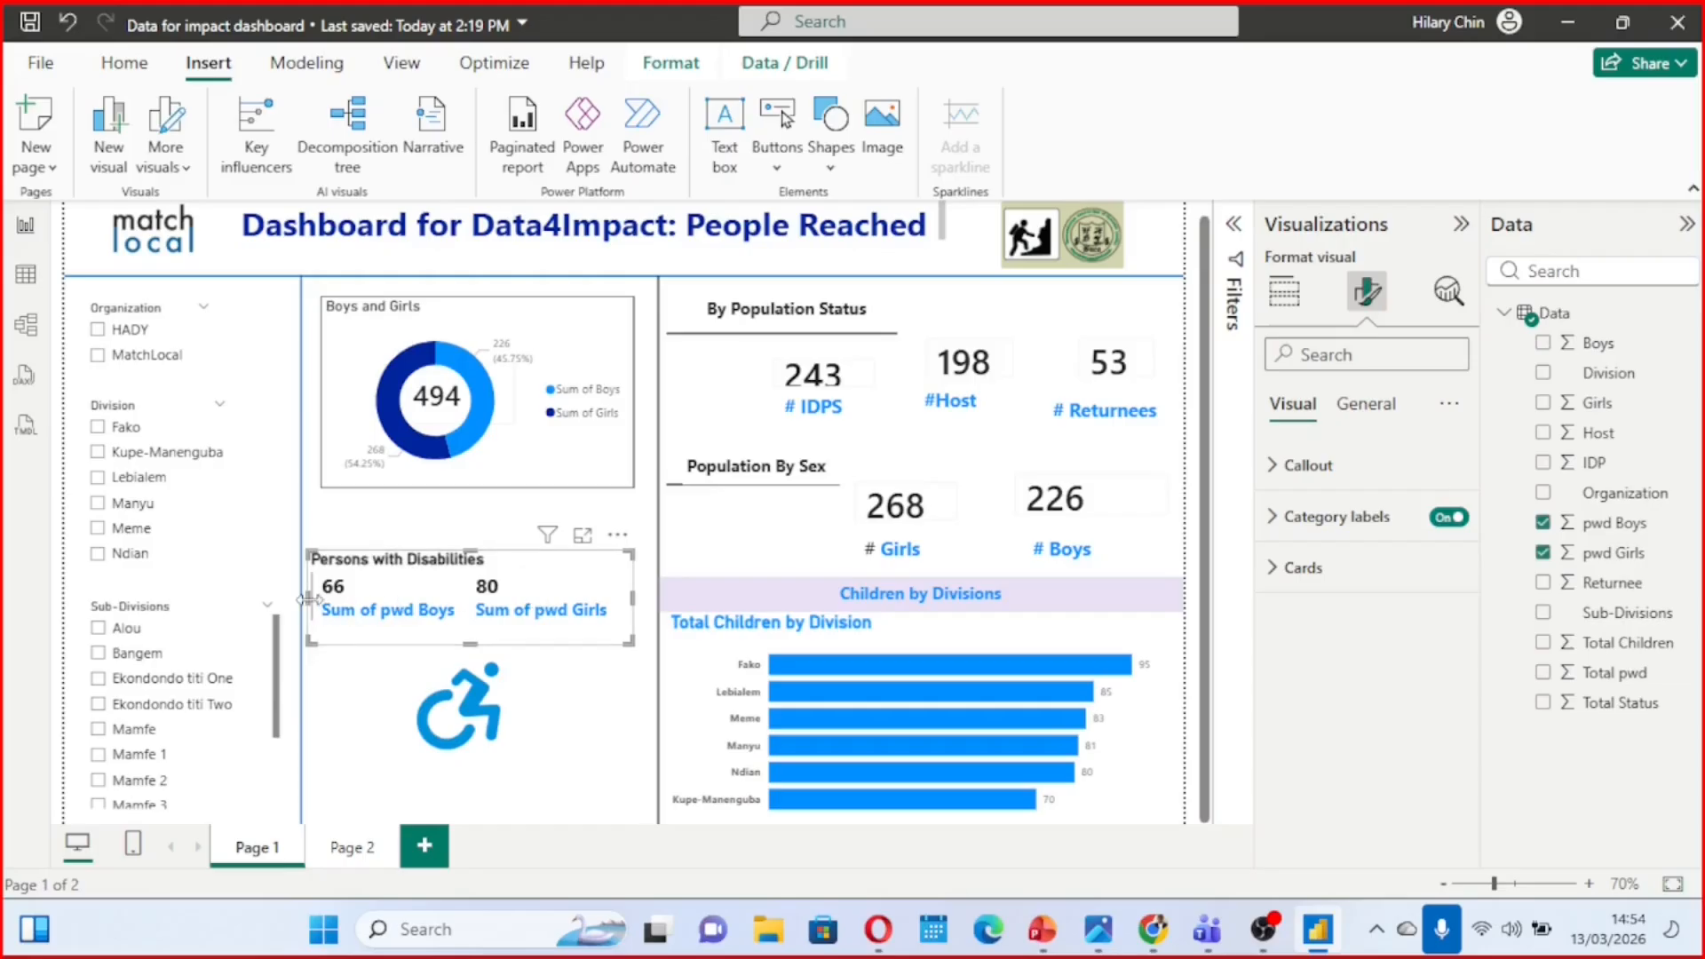
left_click_drag(309, 600, 453, 584)
left_click_drag(548, 640, 553, 690)
left_click_drag(569, 607, 568, 559)
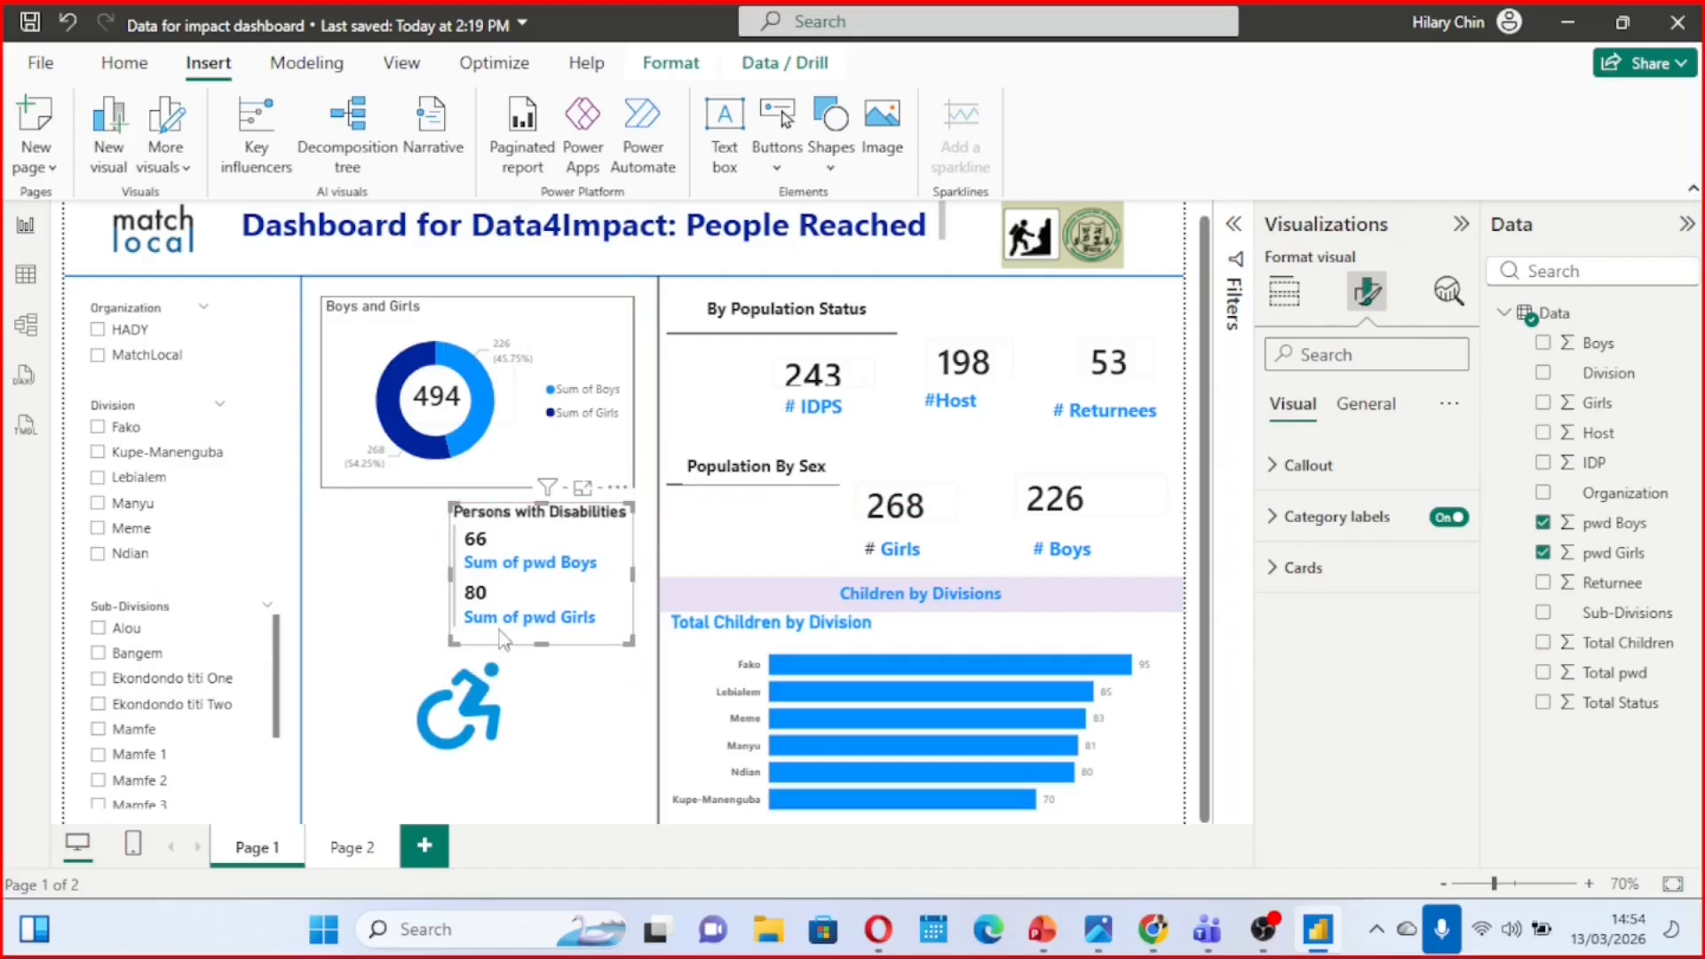
left_click_drag(480, 727, 369, 578)
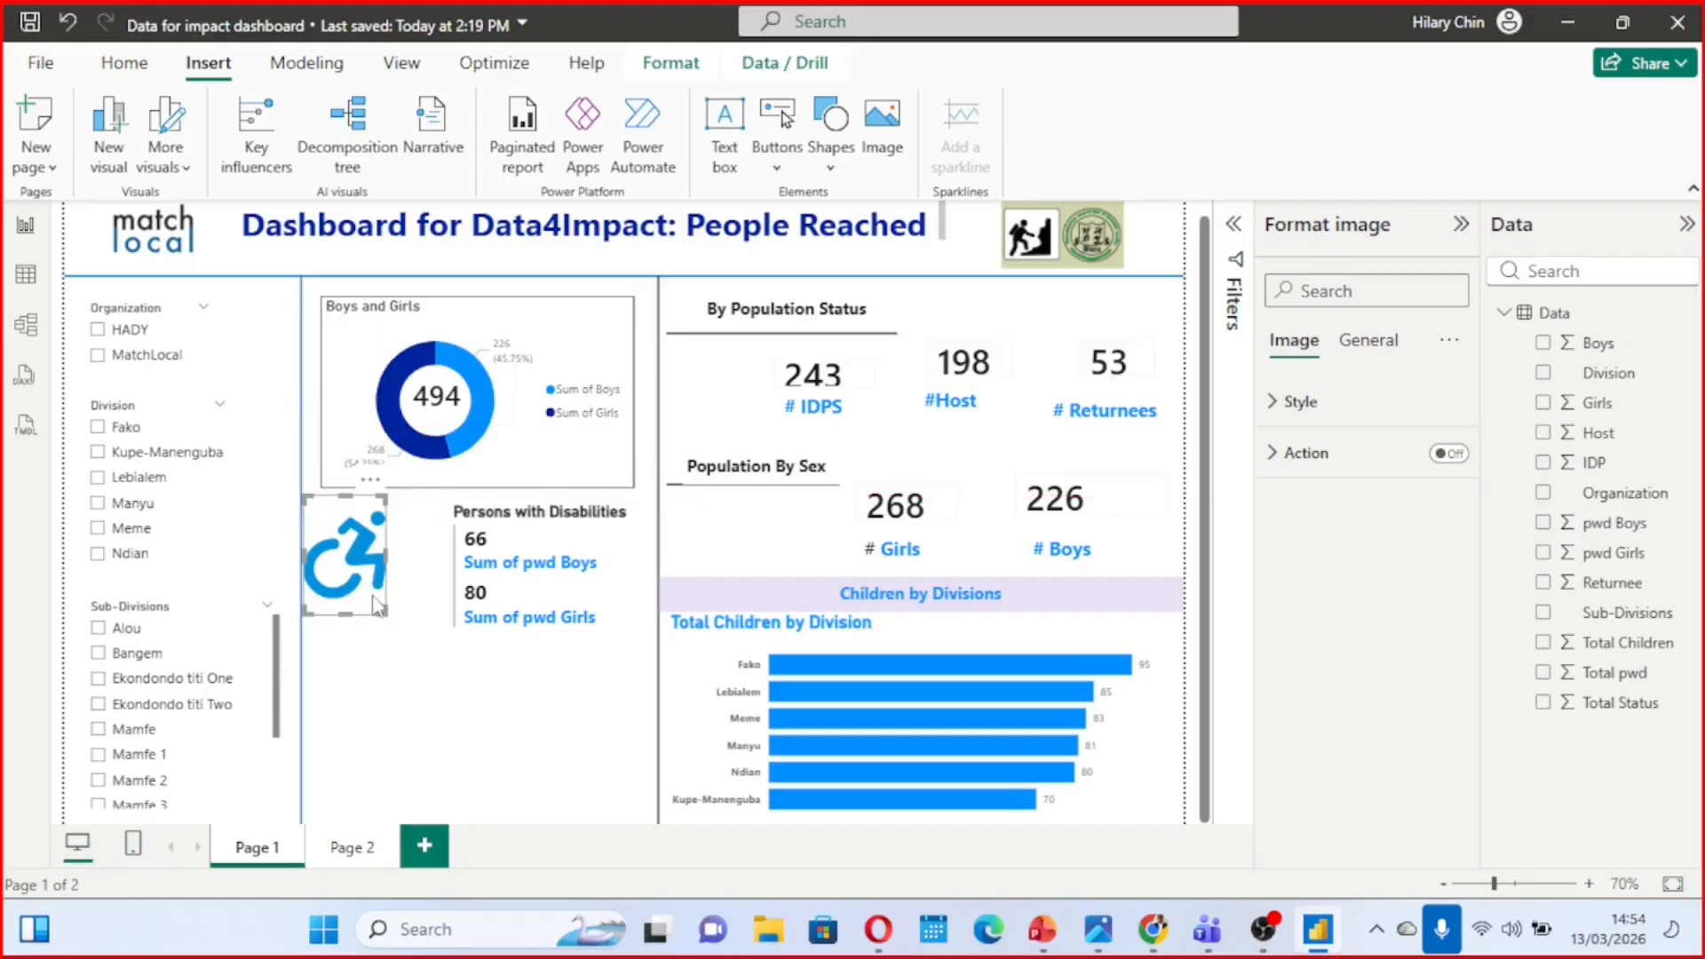
left_click_drag(381, 616, 396, 624)
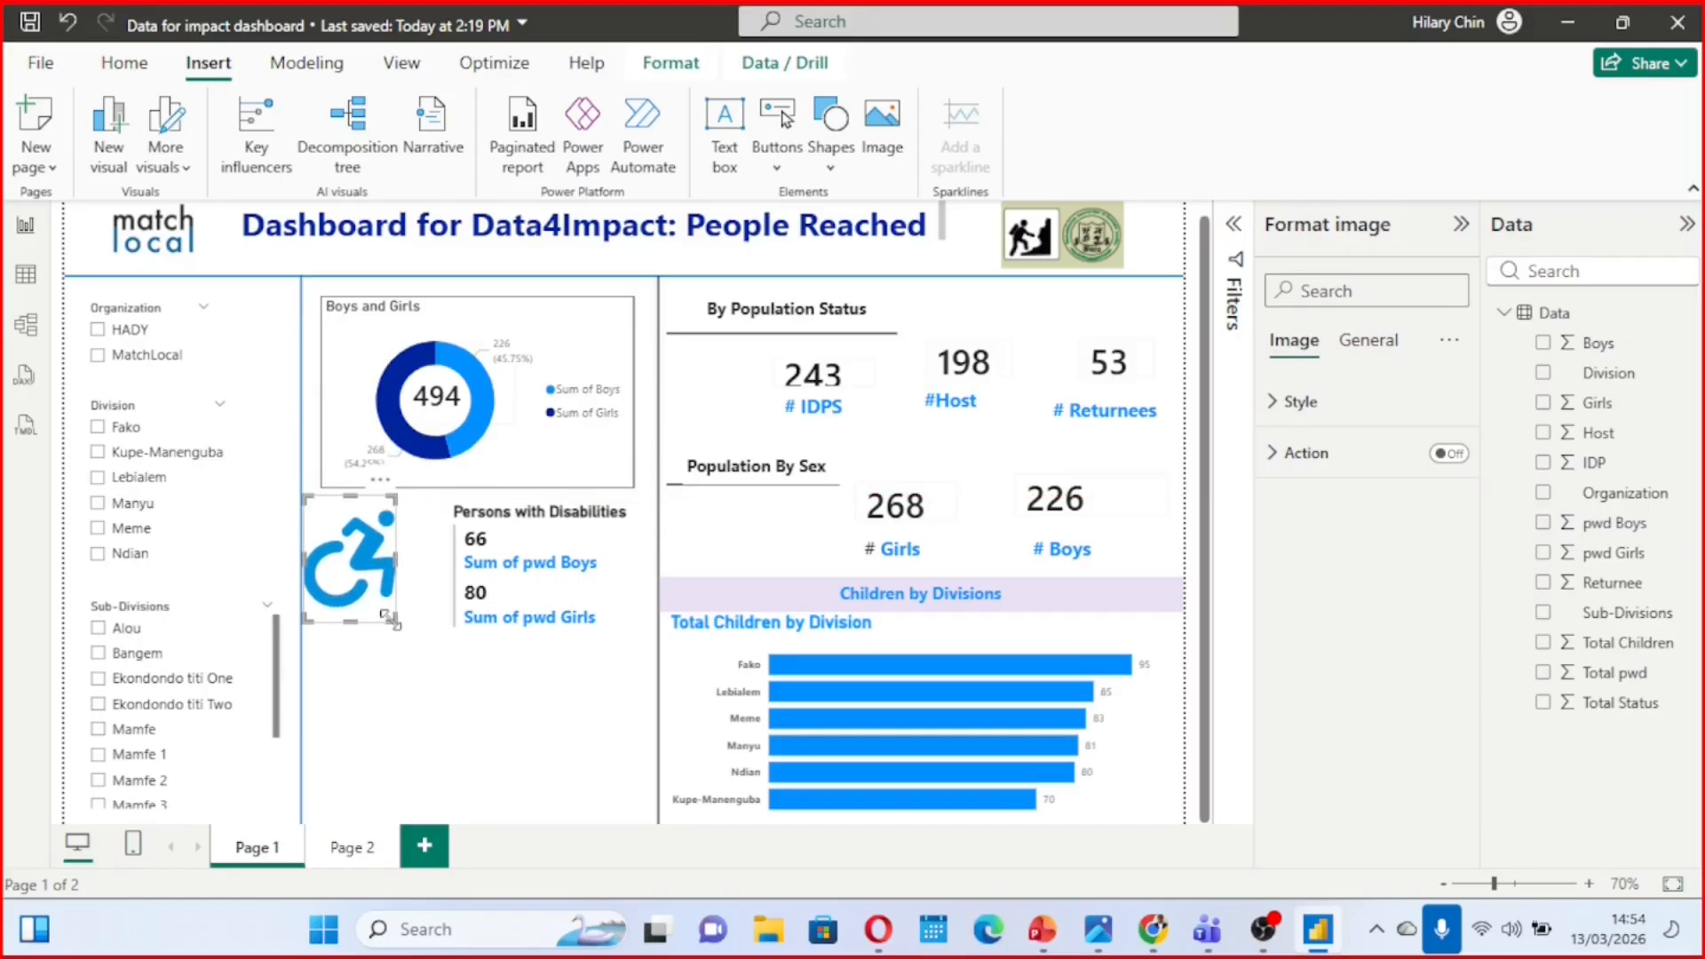
Widen the Persons with Disabilities card until it meets the disability icon and reduce the card's height
left_click(522, 539)
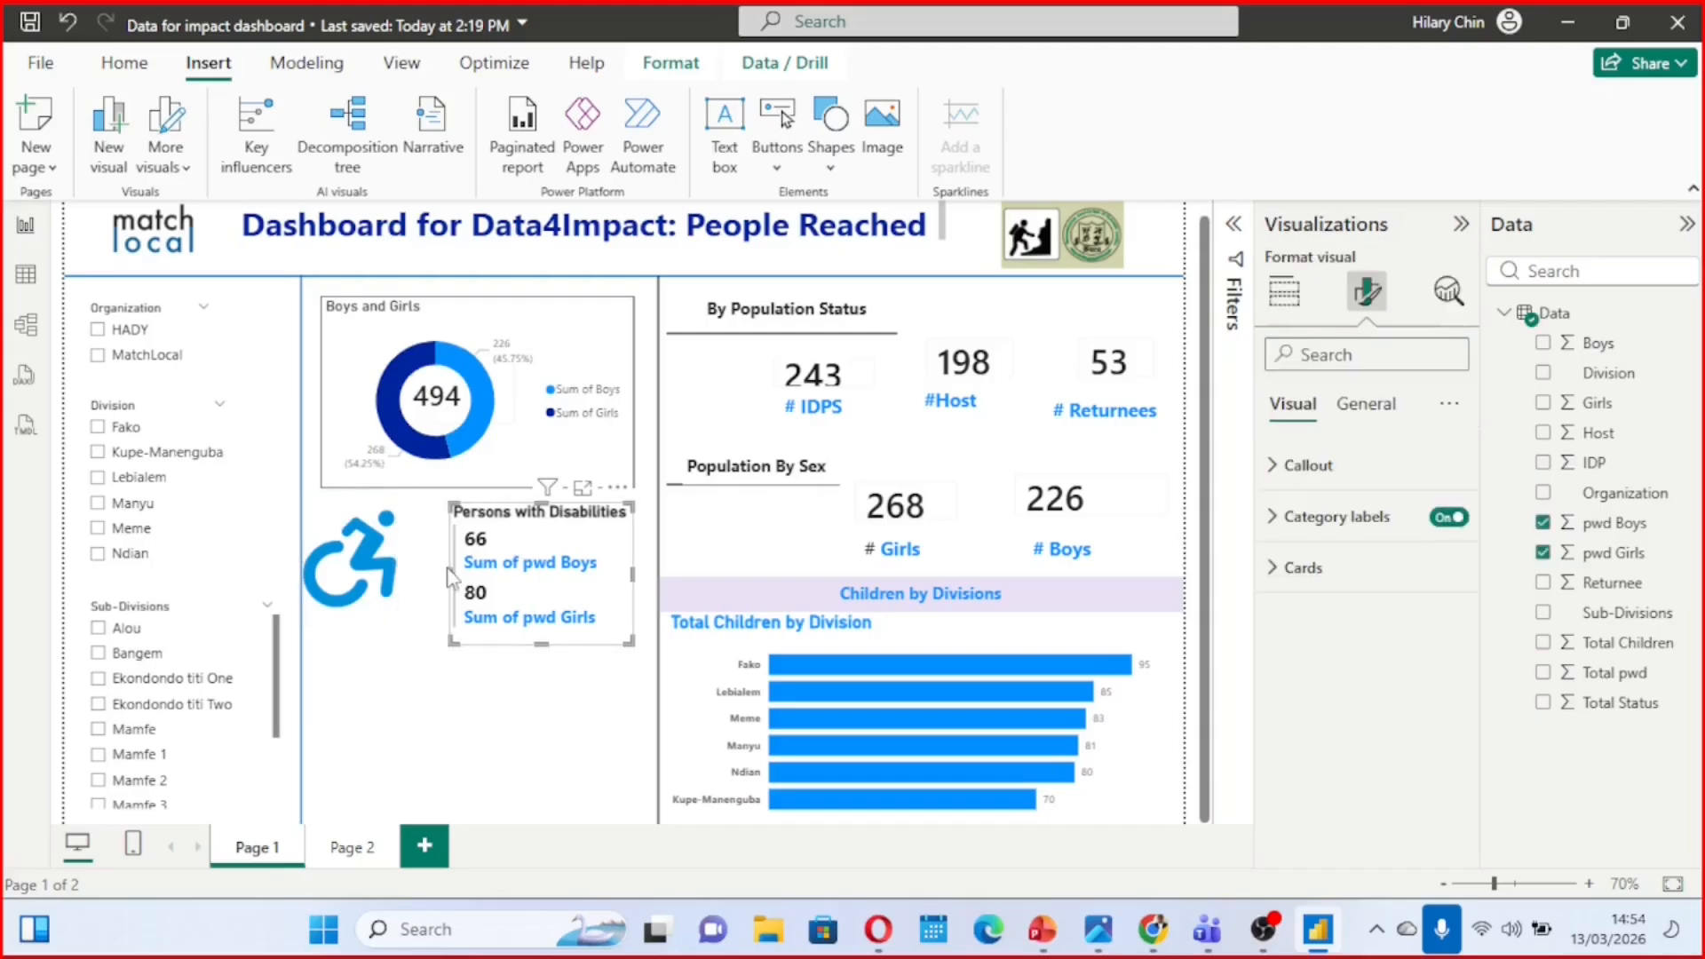
left_click_drag(449, 576, 397, 573)
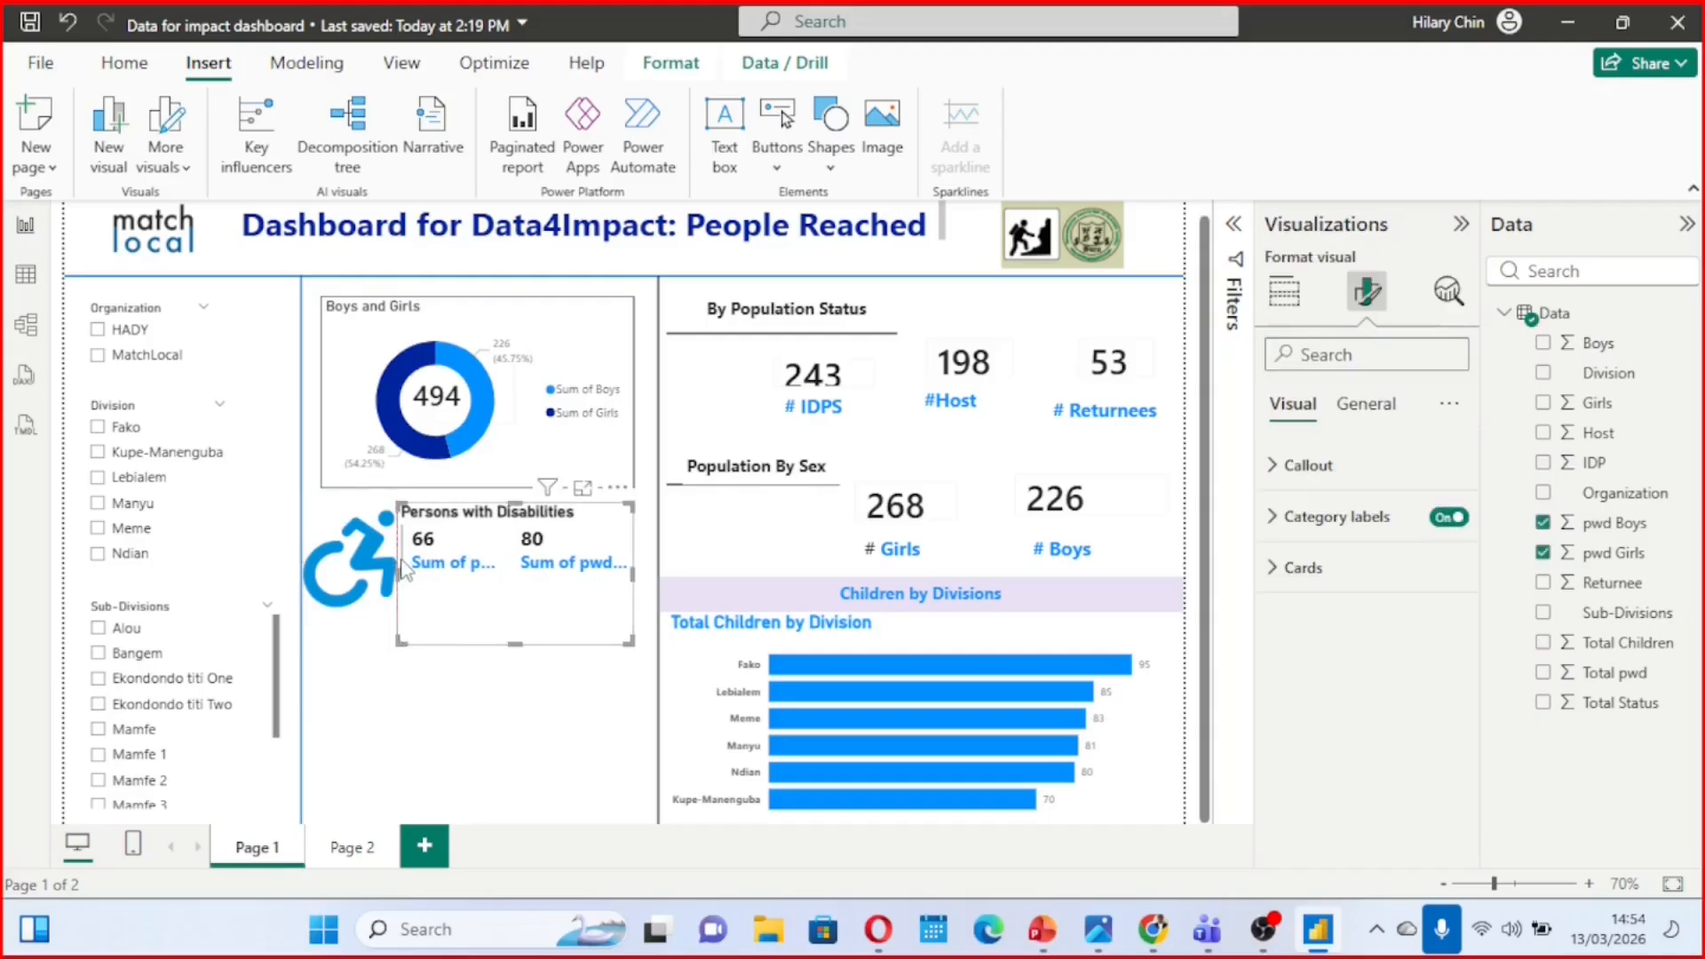
left_click_drag(399, 643, 408, 614)
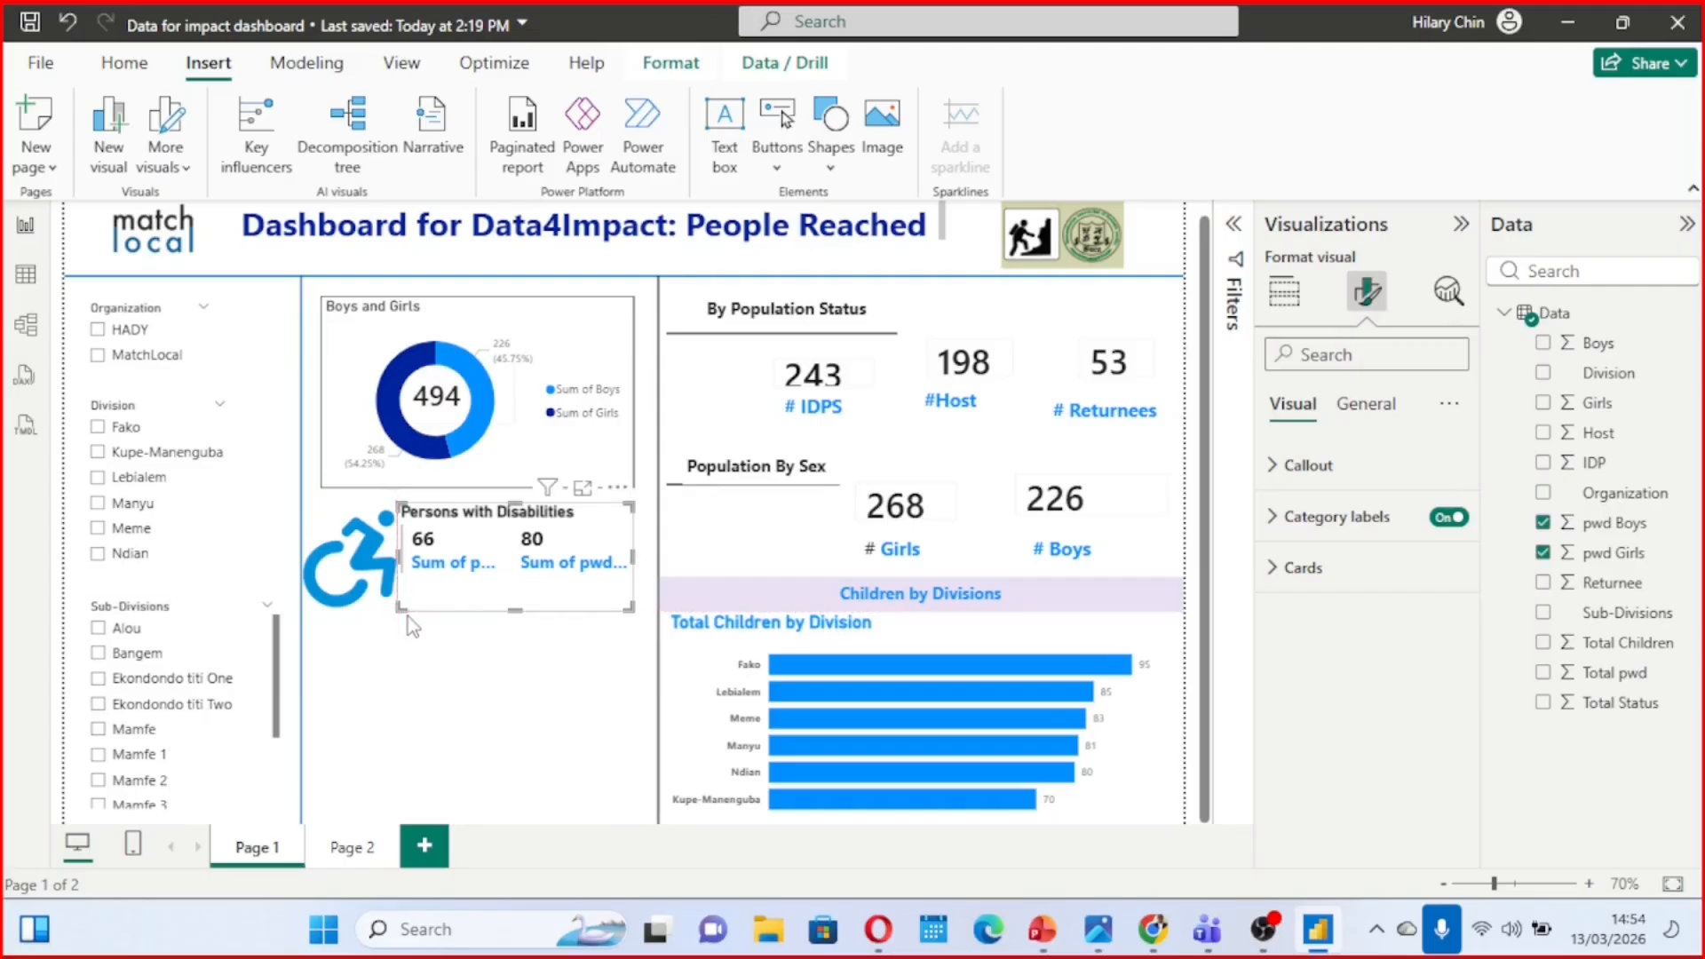
left_click(444, 691)
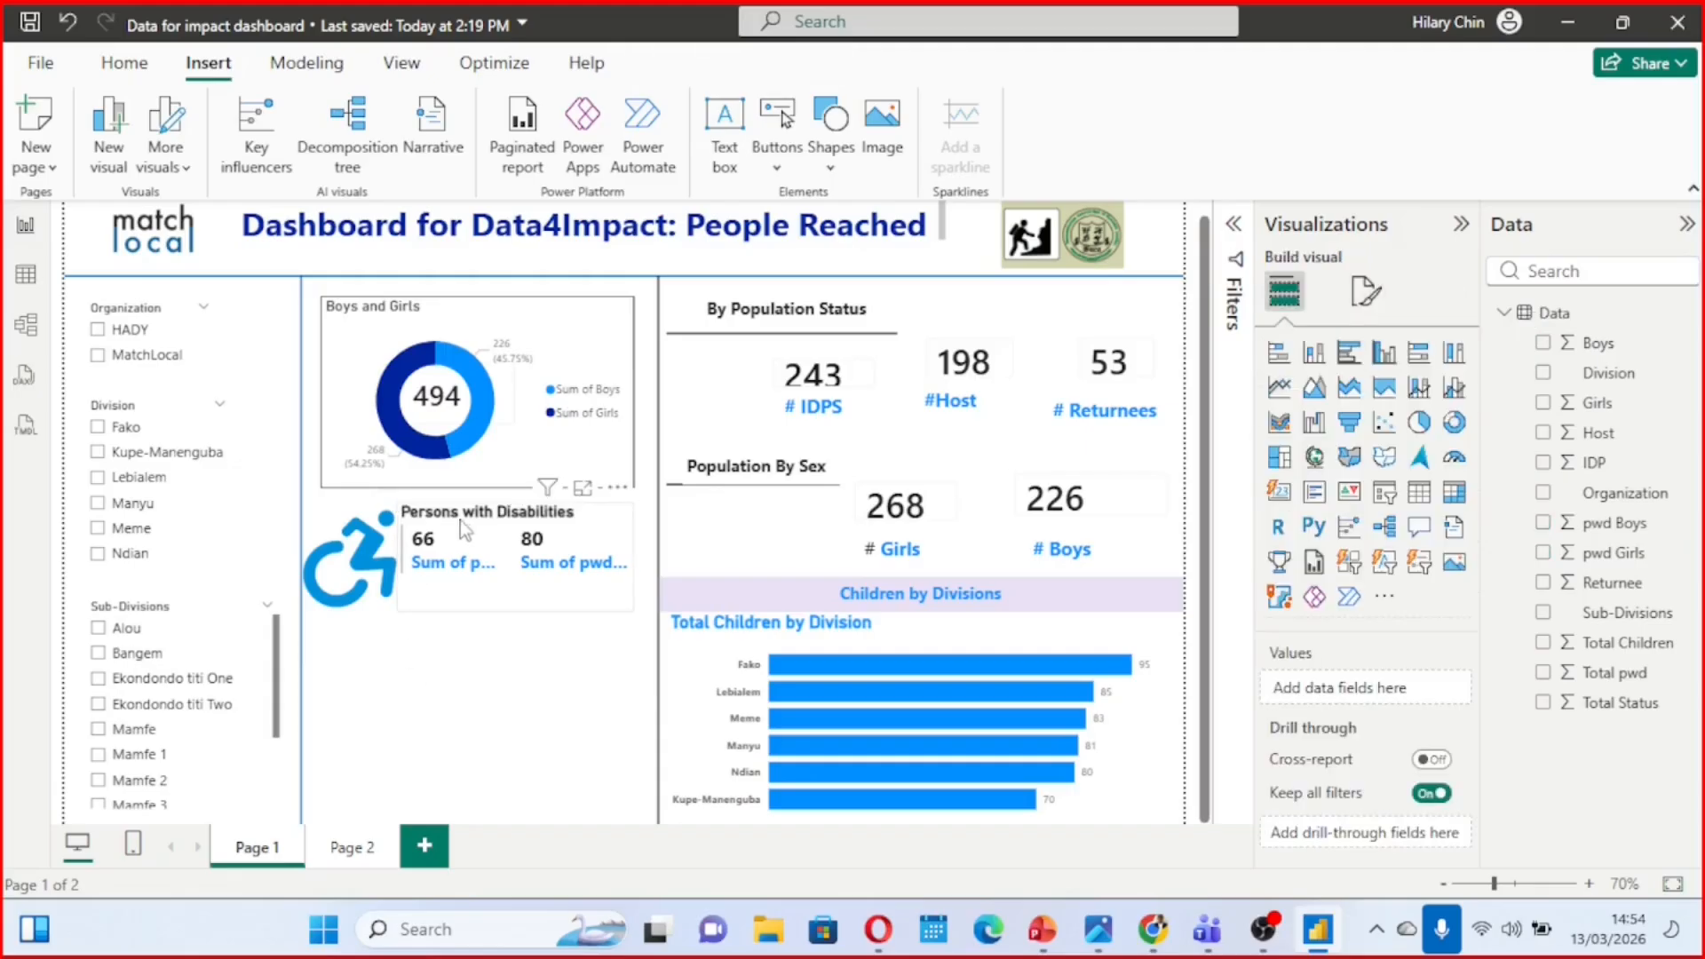
Turn on the visual border for the Persons with Disabilities card in its general effects settings
left_click(584, 538)
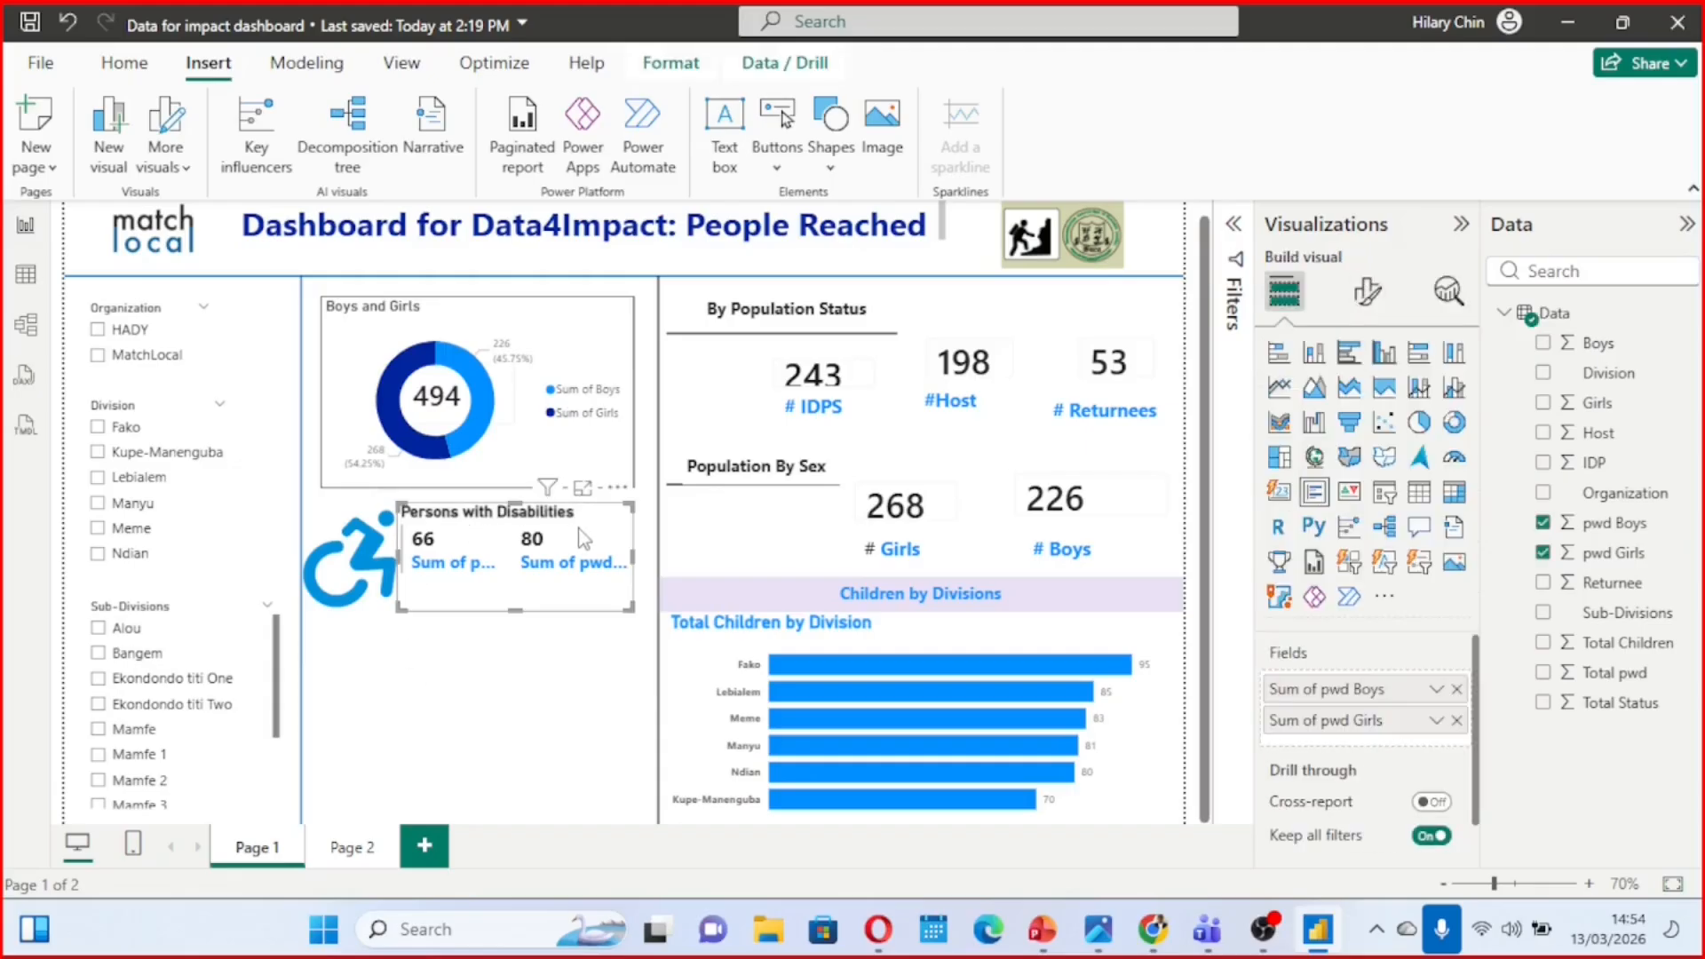
left_click(1365, 306)
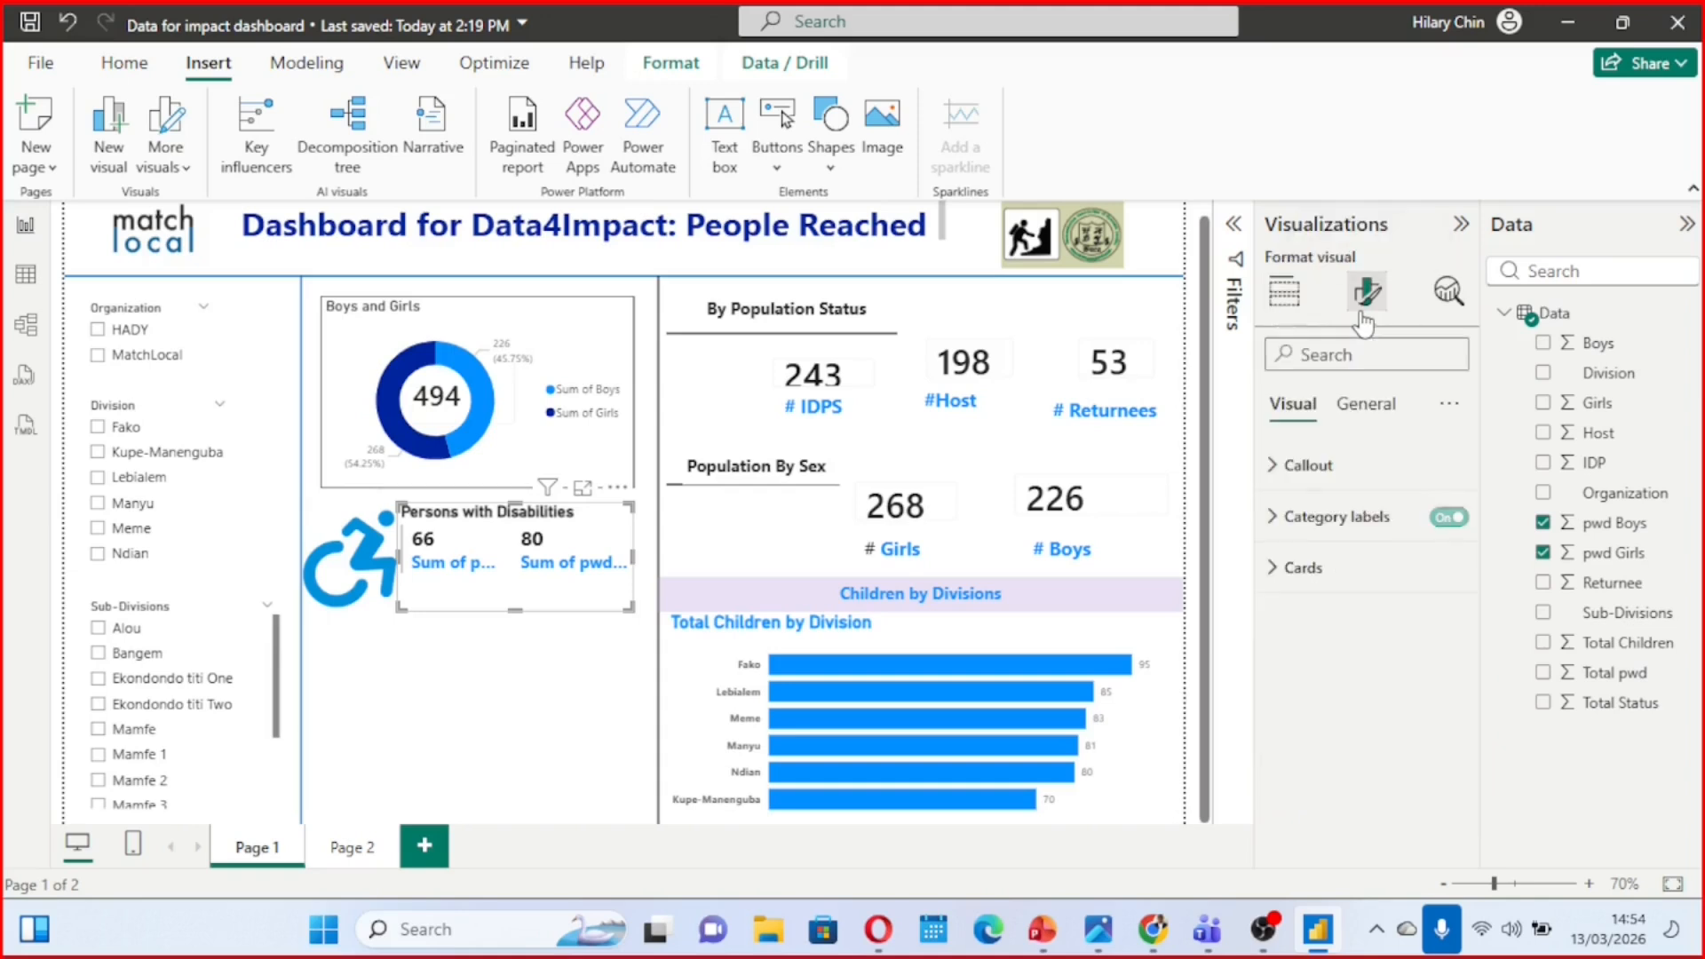
left_click(1385, 406)
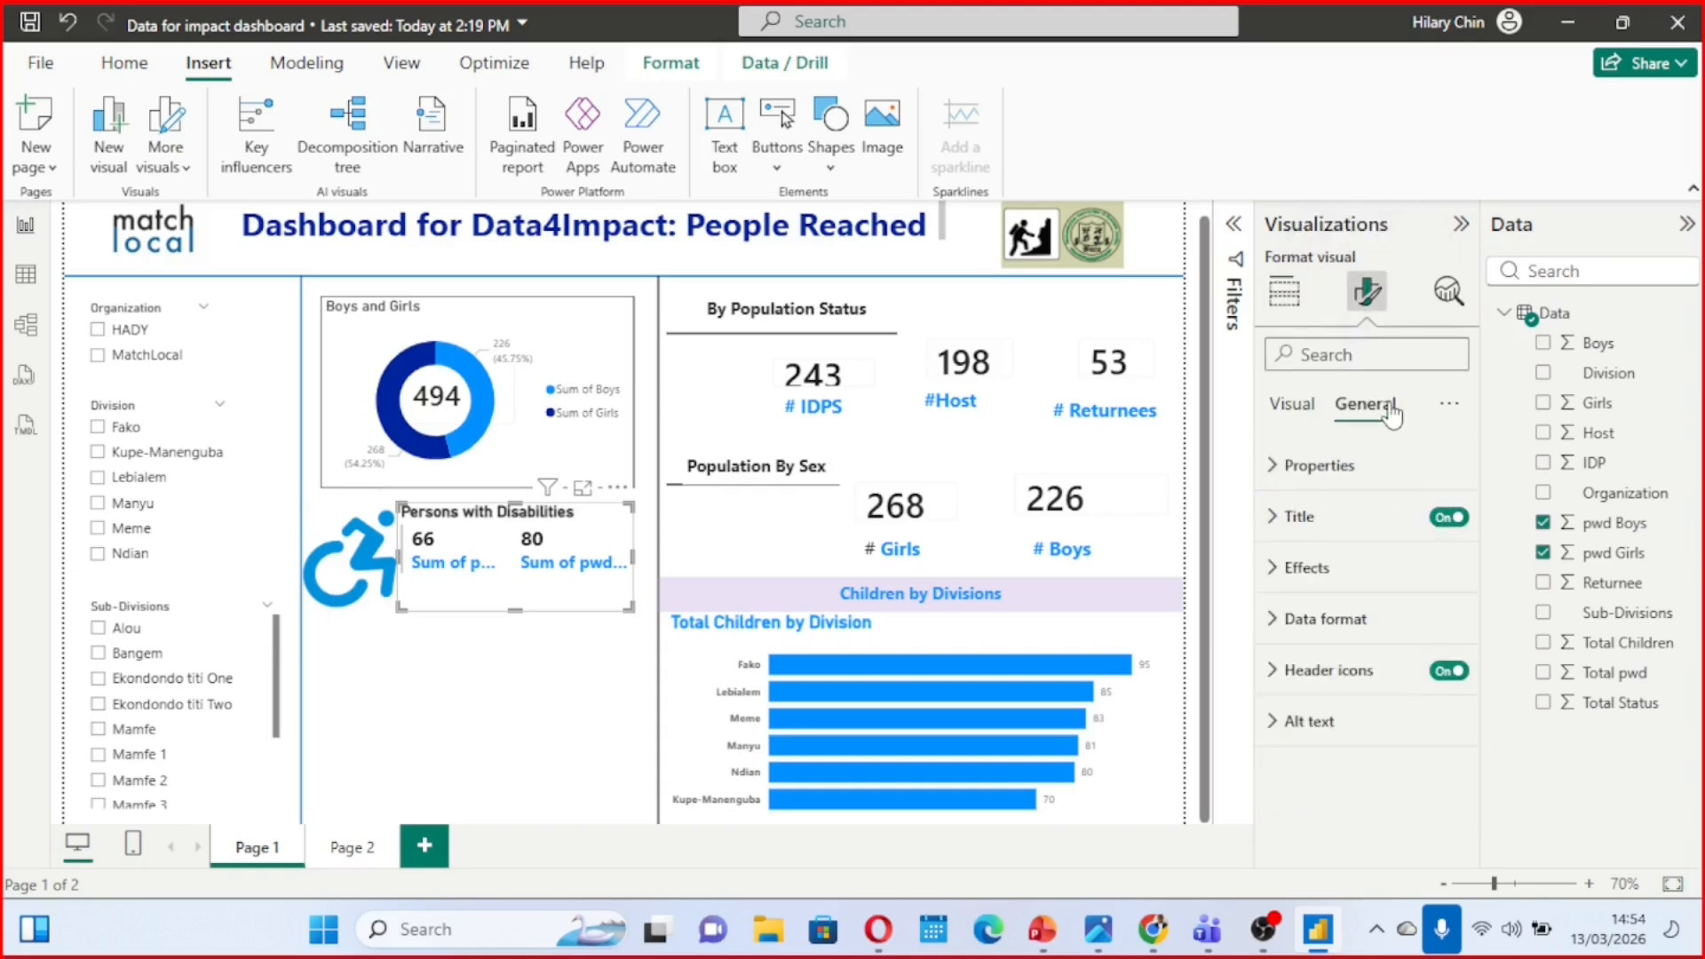
left_click(1276, 573)
scroll(1279, 581, "down", 3)
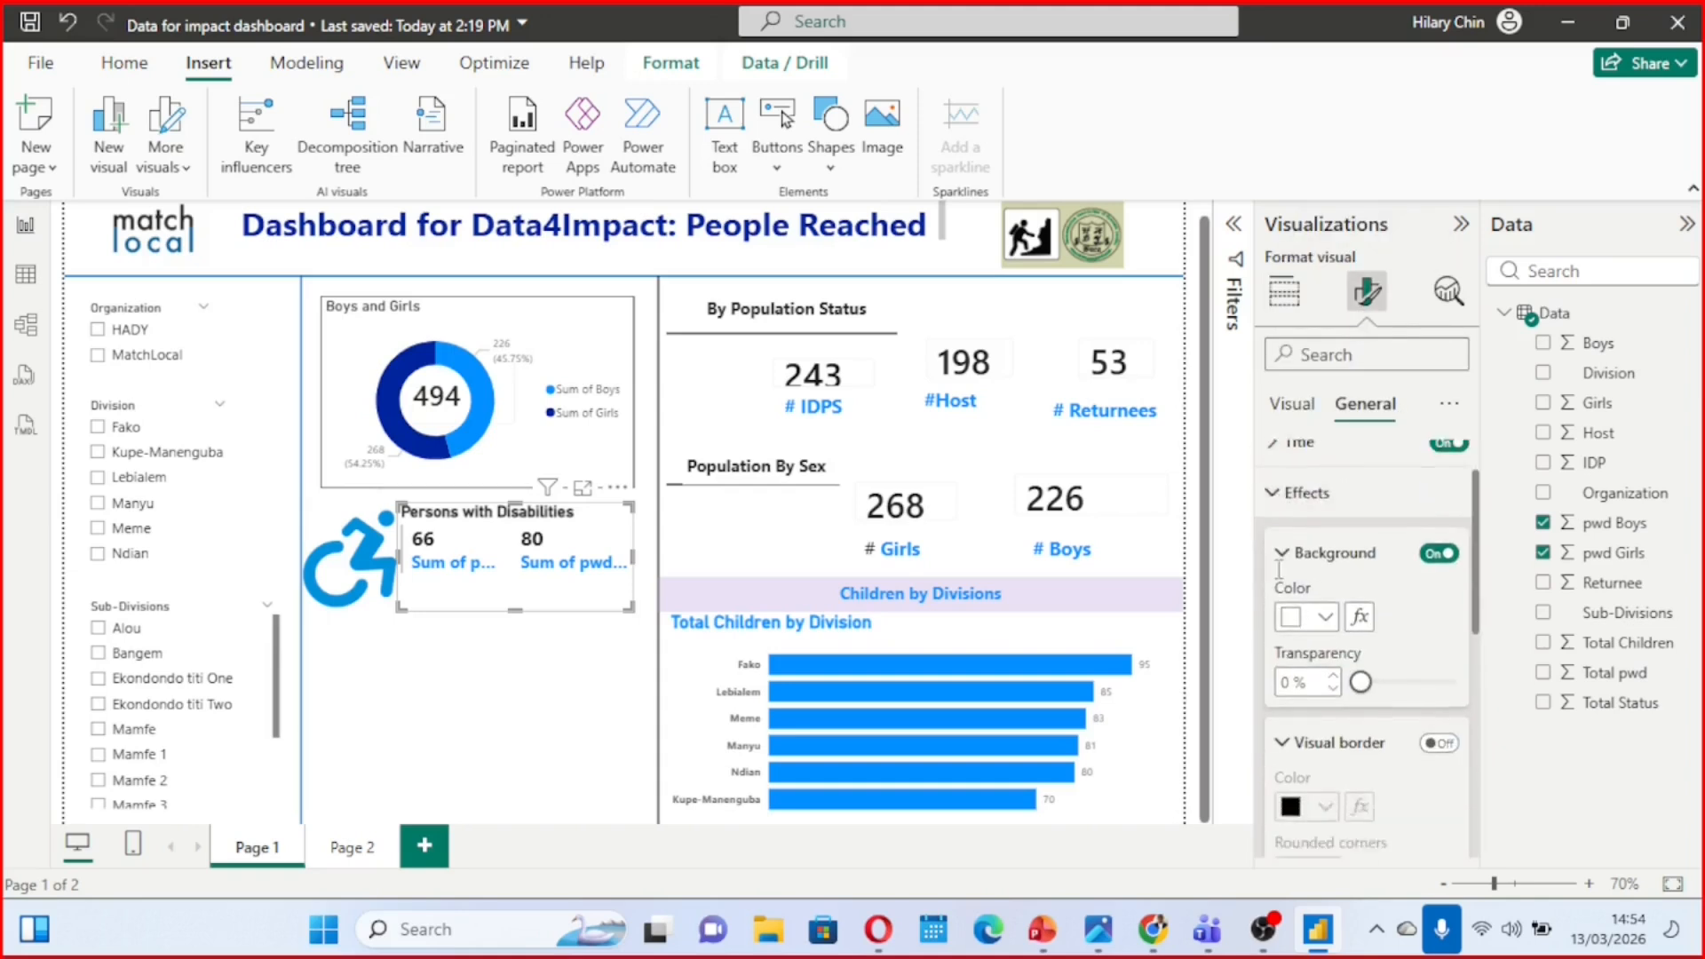
left_click(1433, 517)
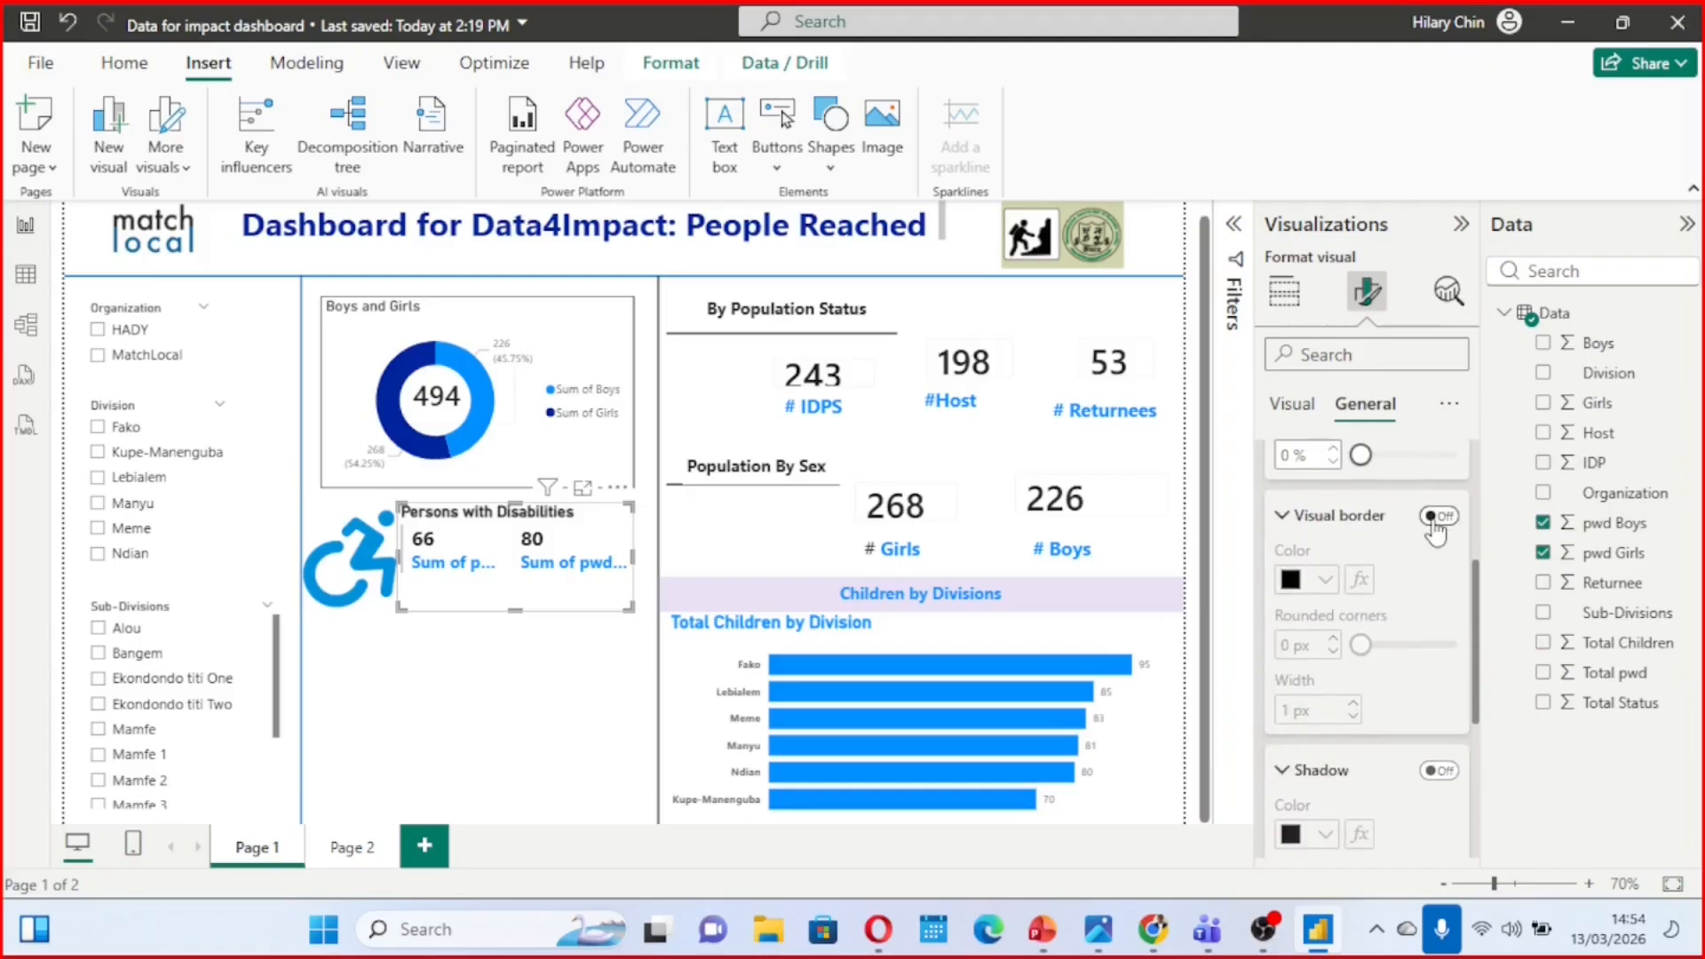
left_click(567, 723)
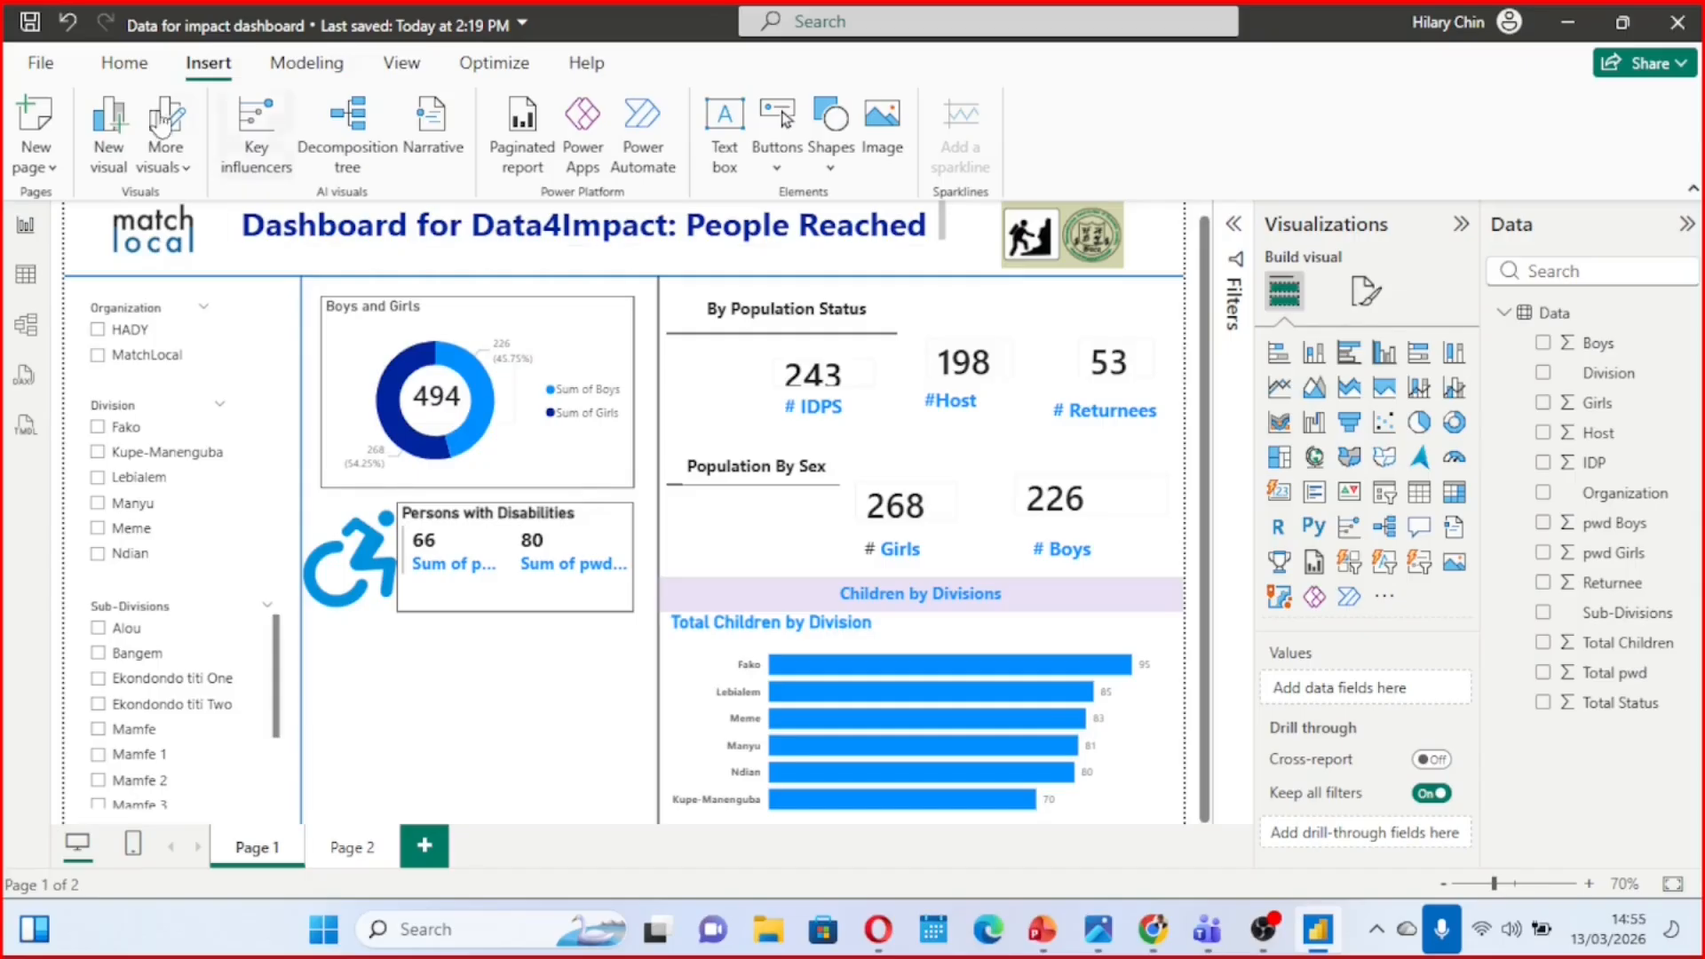
Insert the total children image from the Desktop and place it at a small size above the Boys and Girls donut's legend
left_click(891, 134)
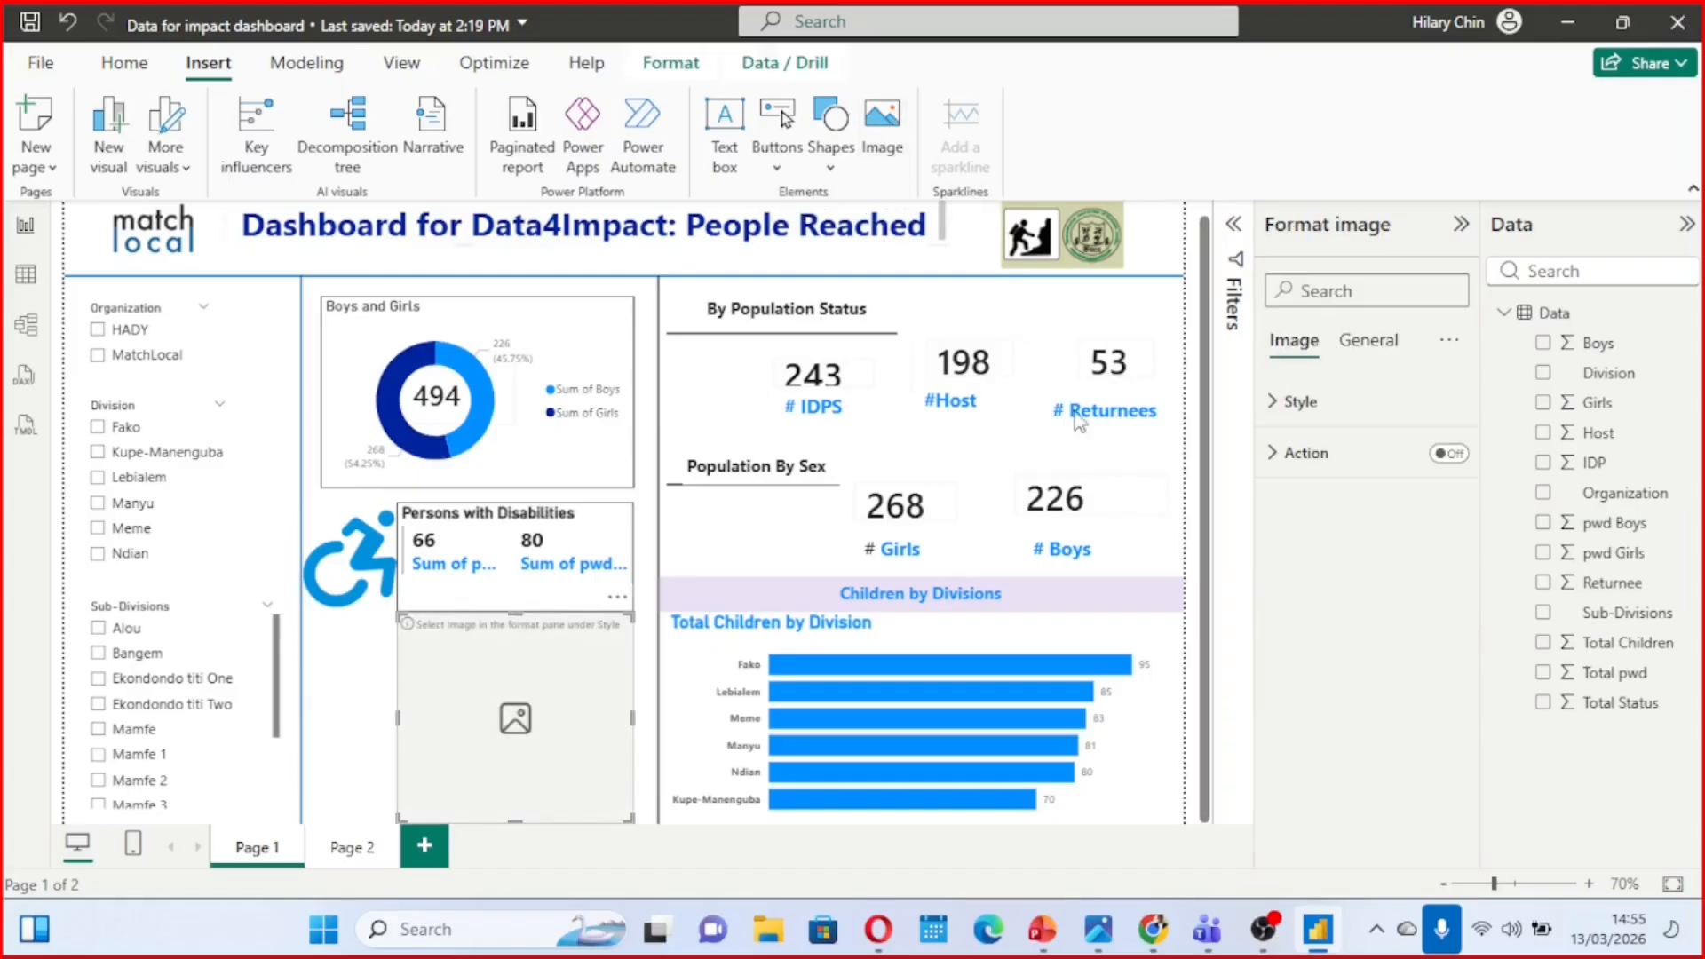
left_click(1274, 411)
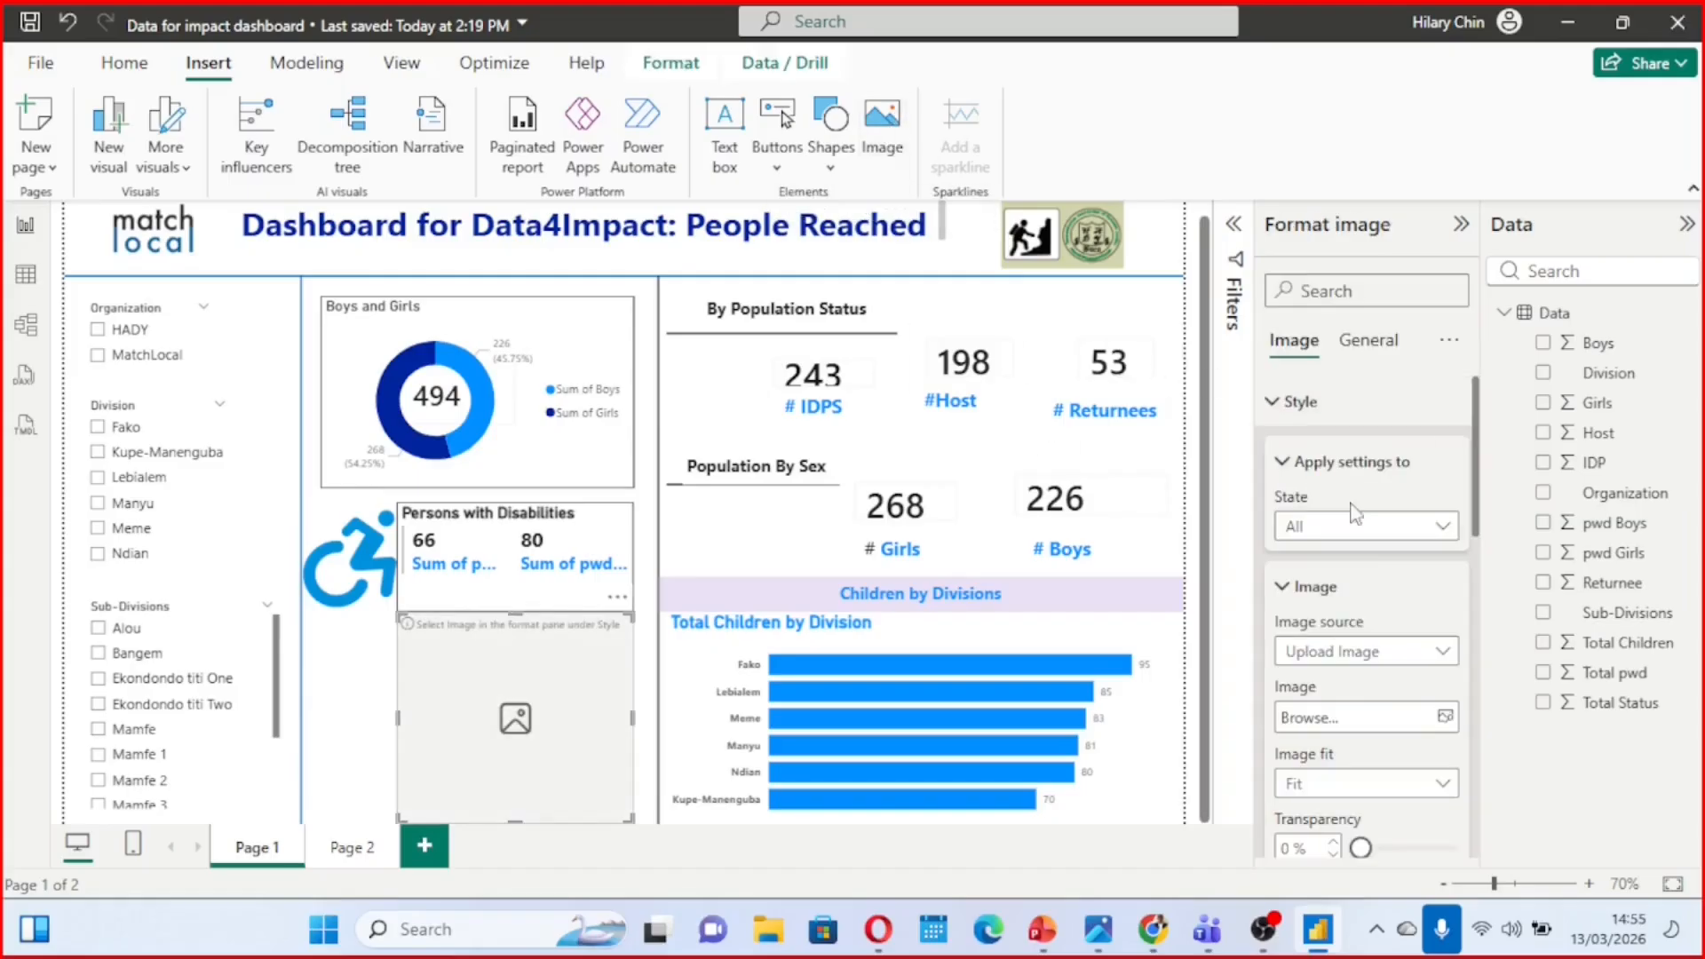
left_click(1435, 718)
scroll(641, 407, "down", 5)
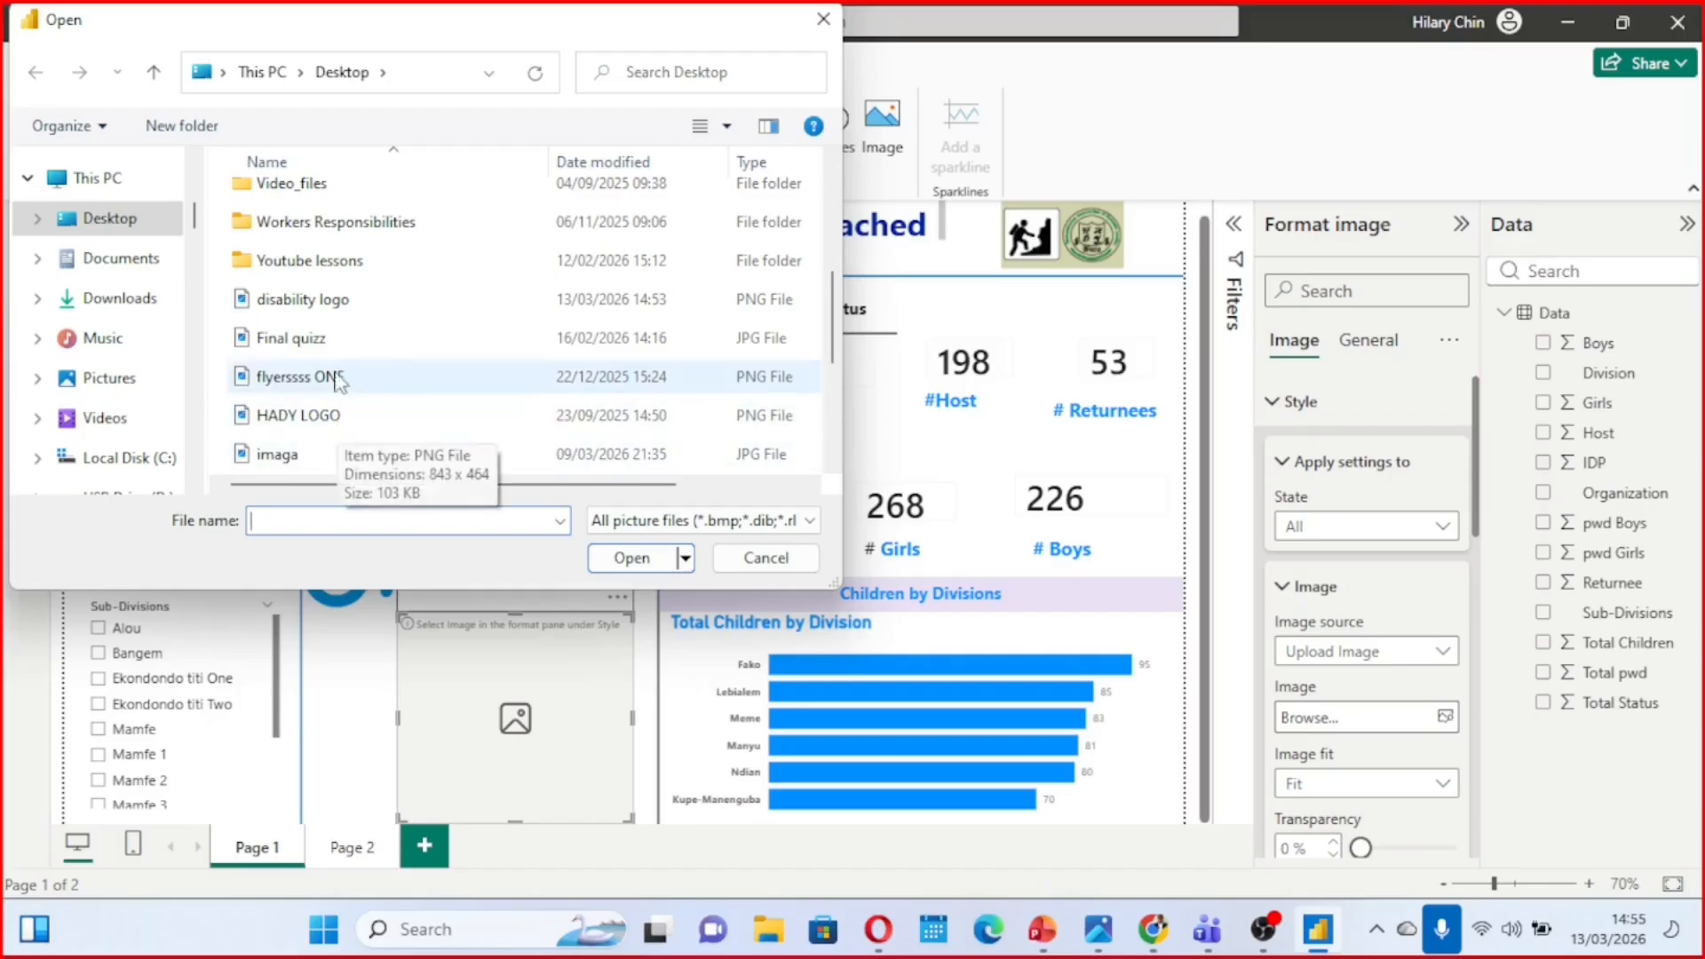
scroll(377, 336, "up", 2)
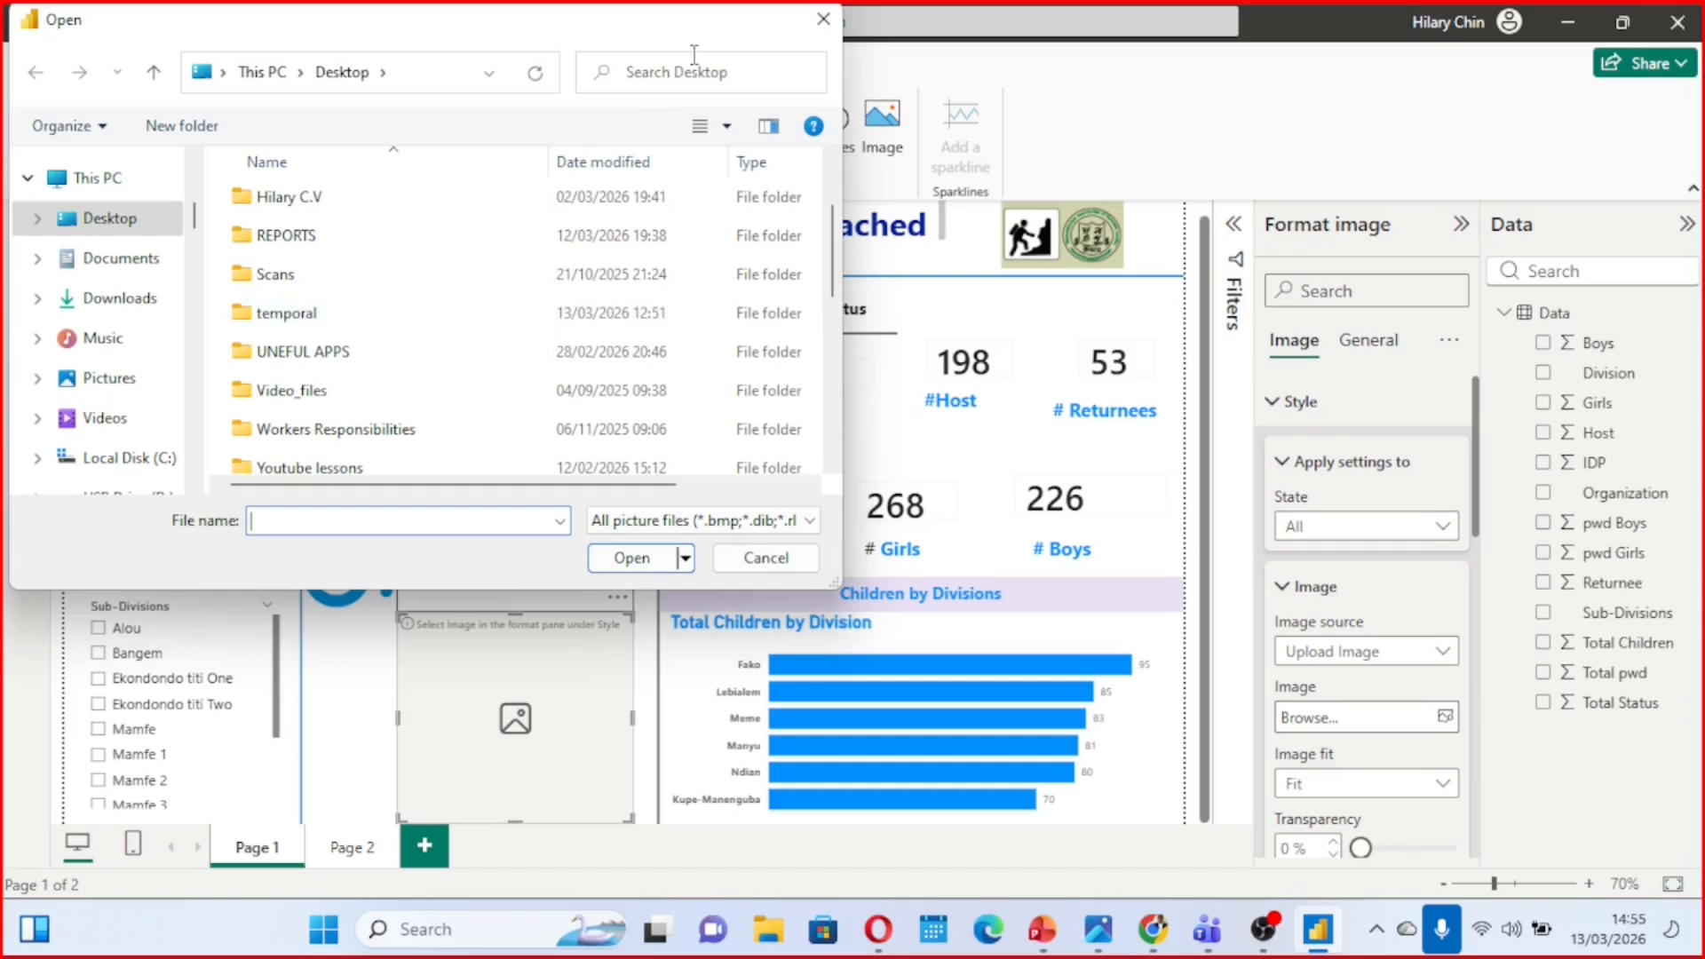
scroll(418, 329, "down", 2)
scroll(360, 419, "down", 1)
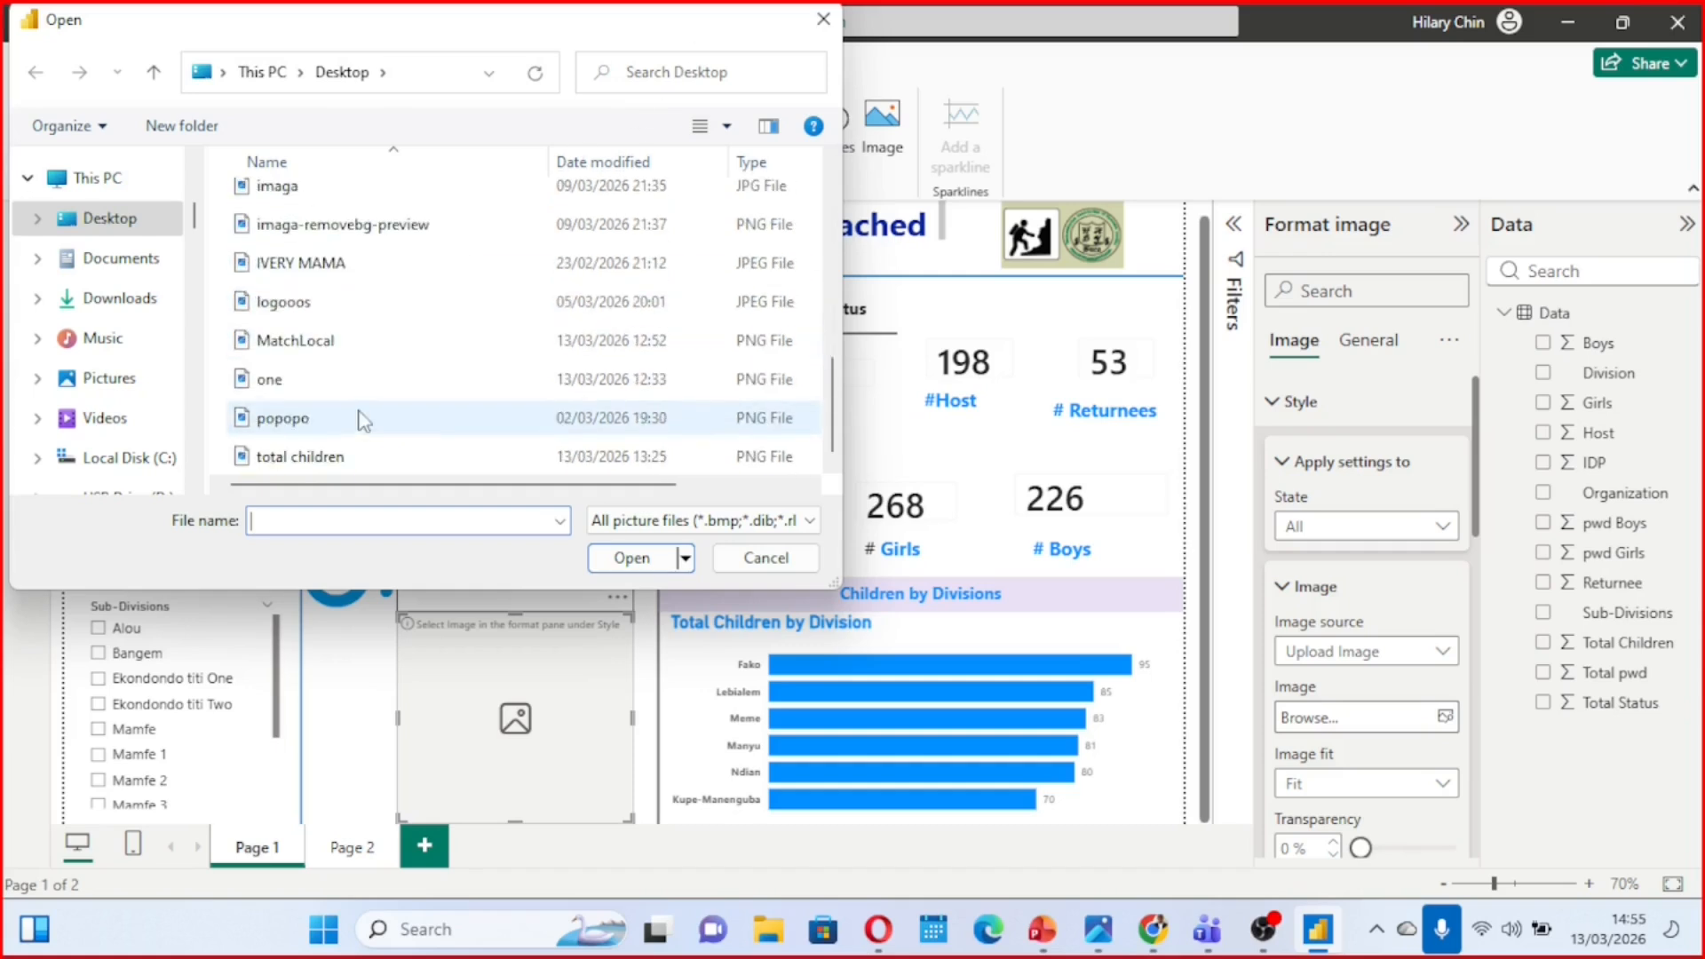
left_click(337, 459)
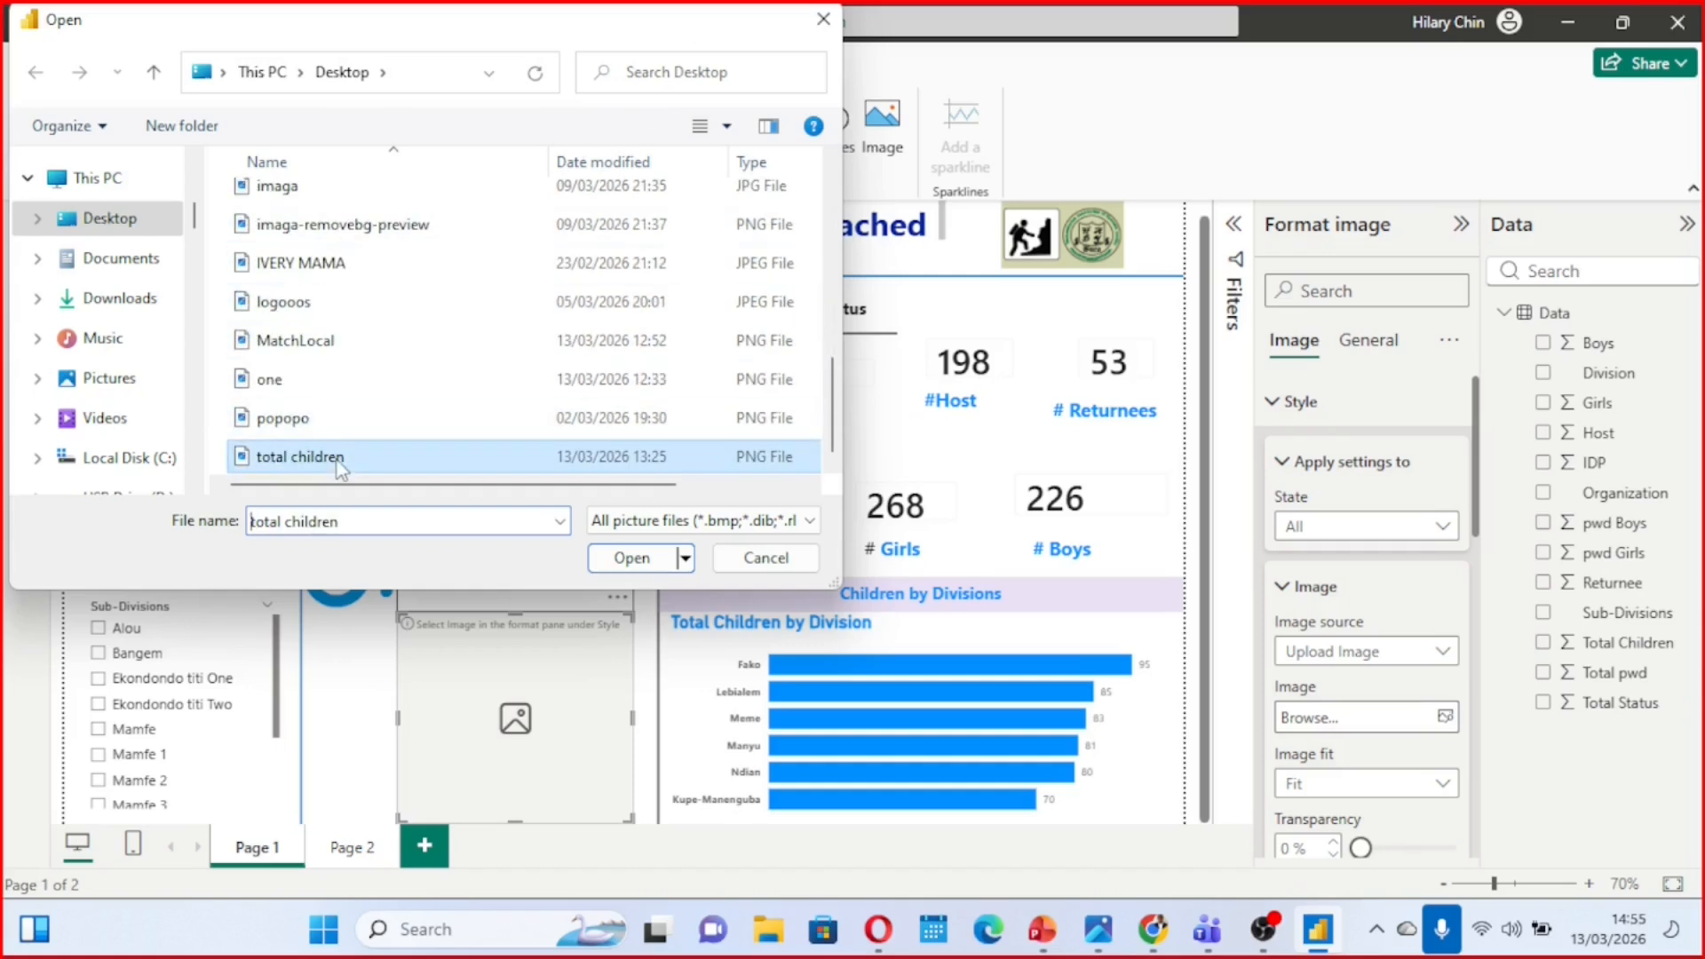
left_click(626, 557)
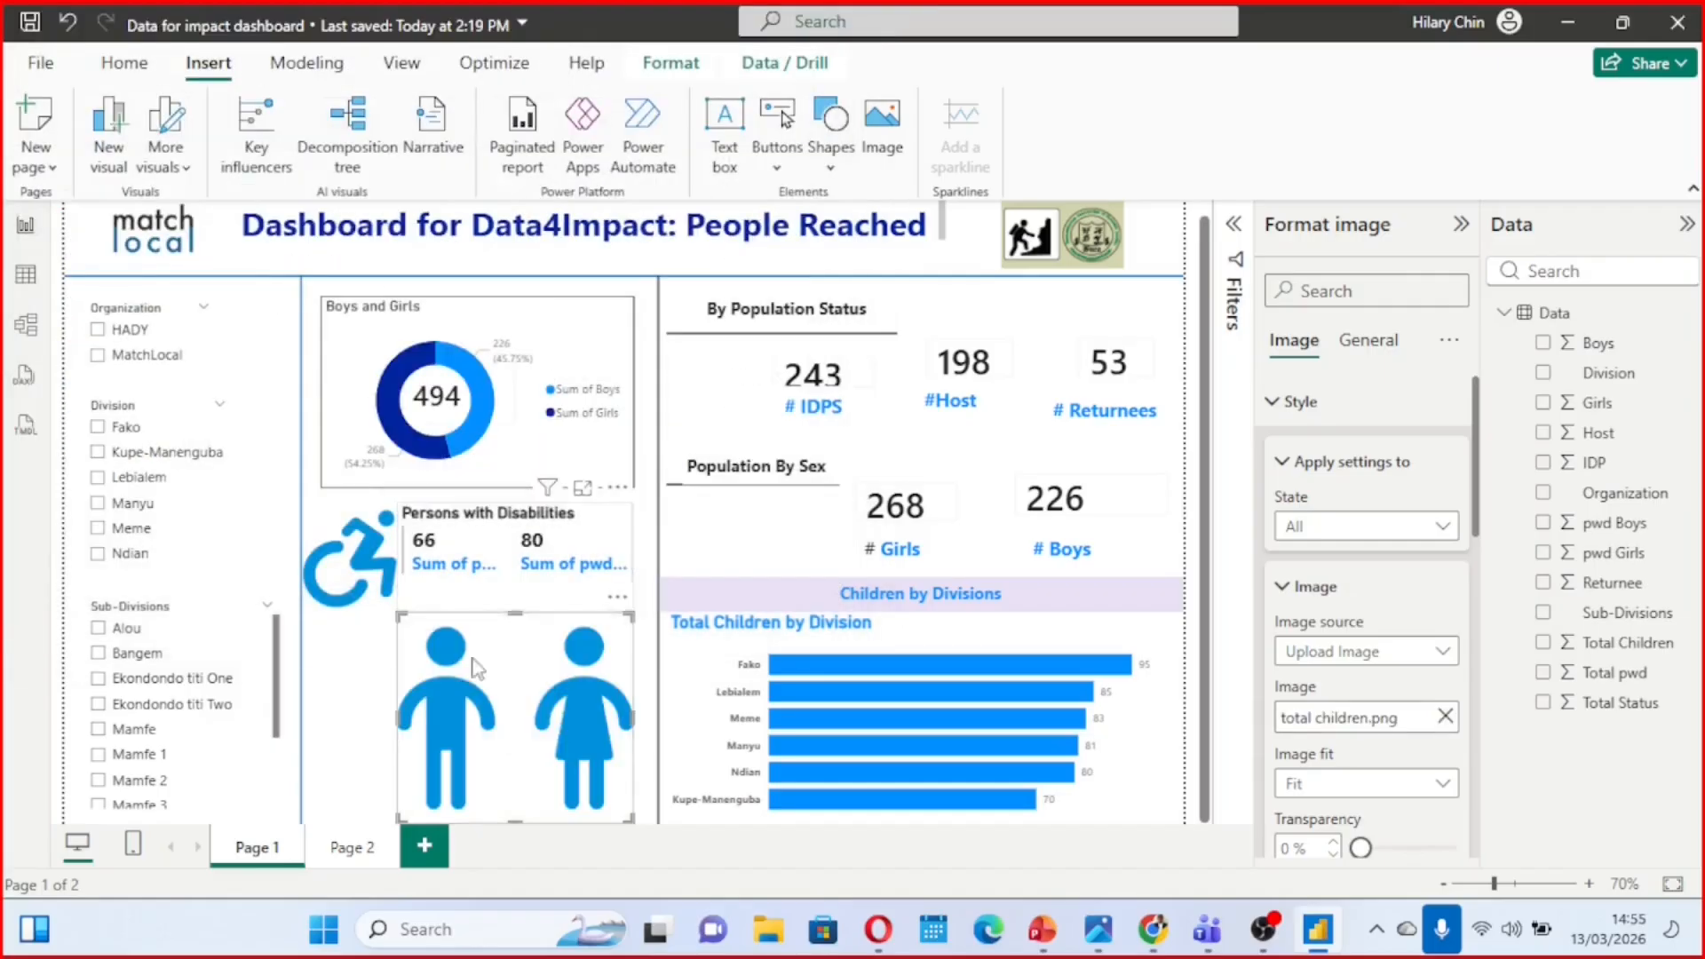
left_click_drag(600, 786, 562, 350)
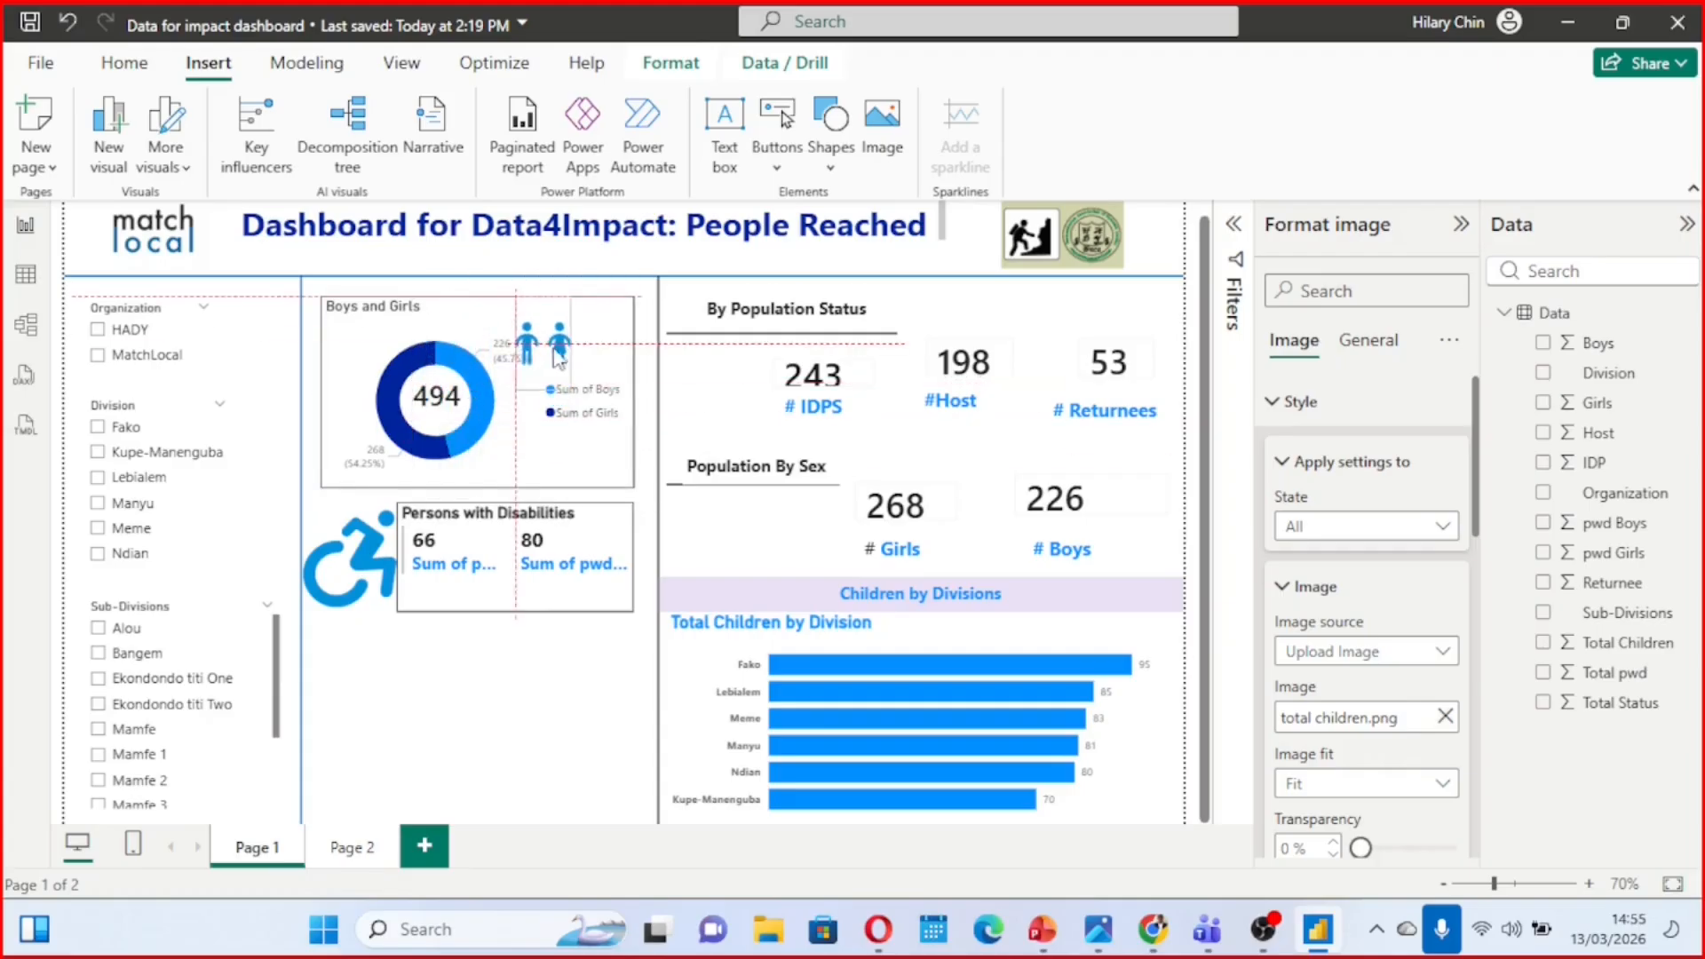
left_click(699, 418)
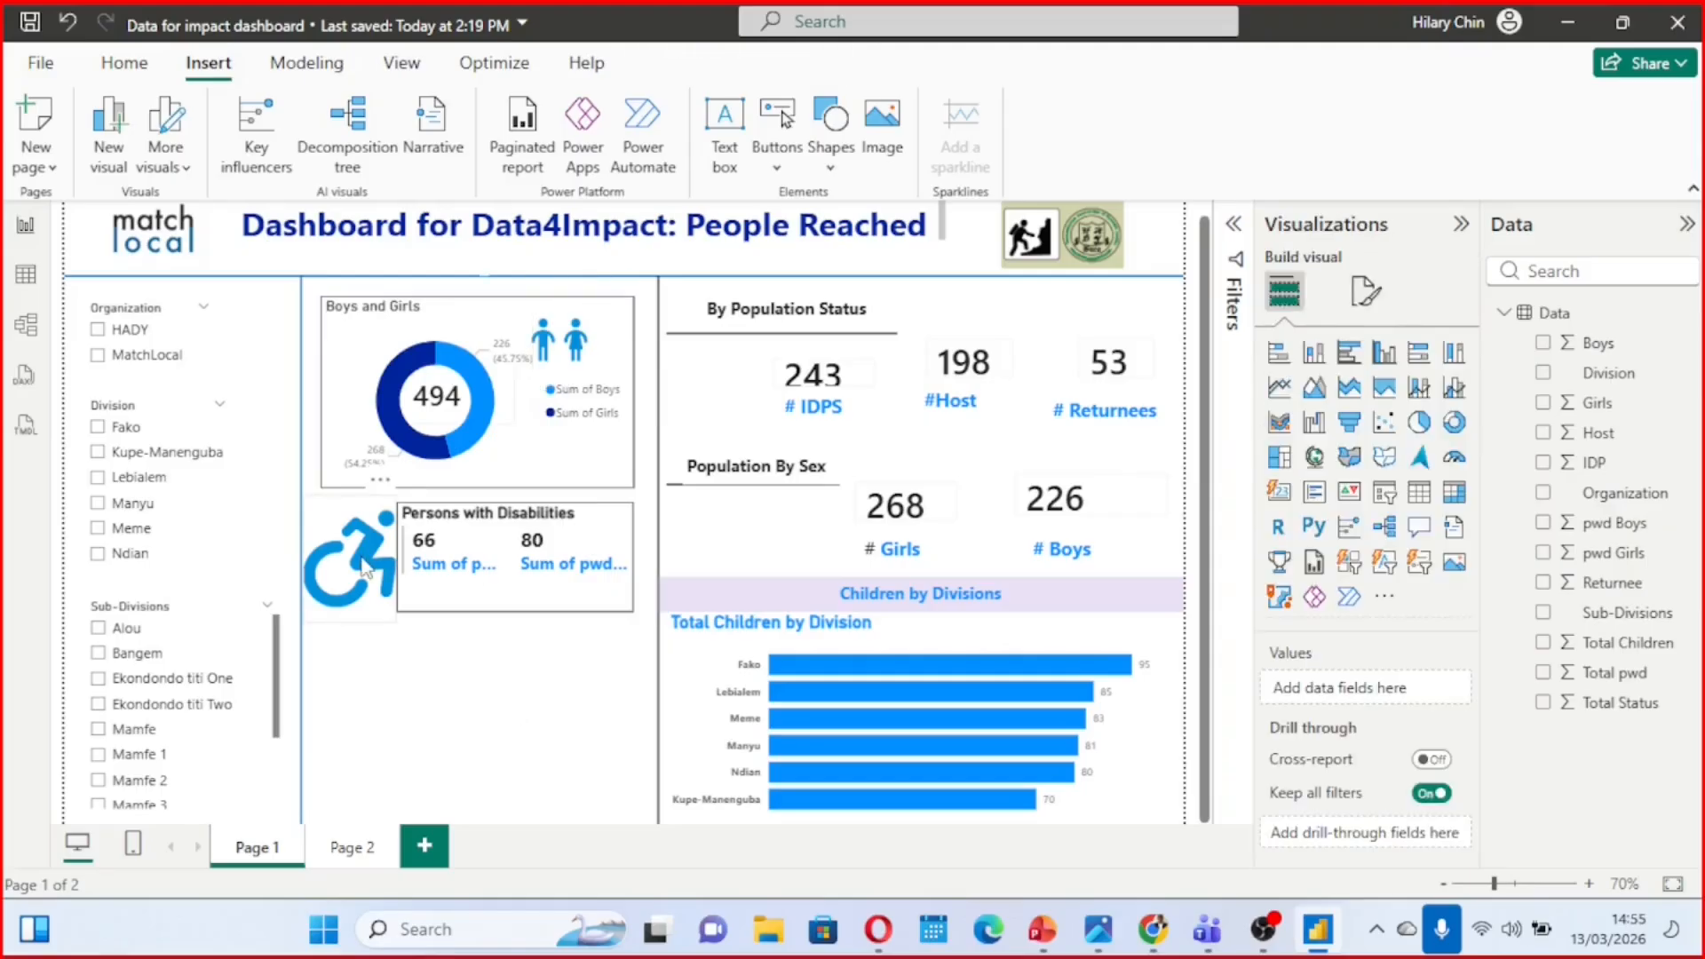
Narrow the disability icon to align with the donut chart's left edge and shorten it to the bottom of the Persons with Disabilities card
left_click(364, 568)
left_click_drag(302, 558, 322, 559)
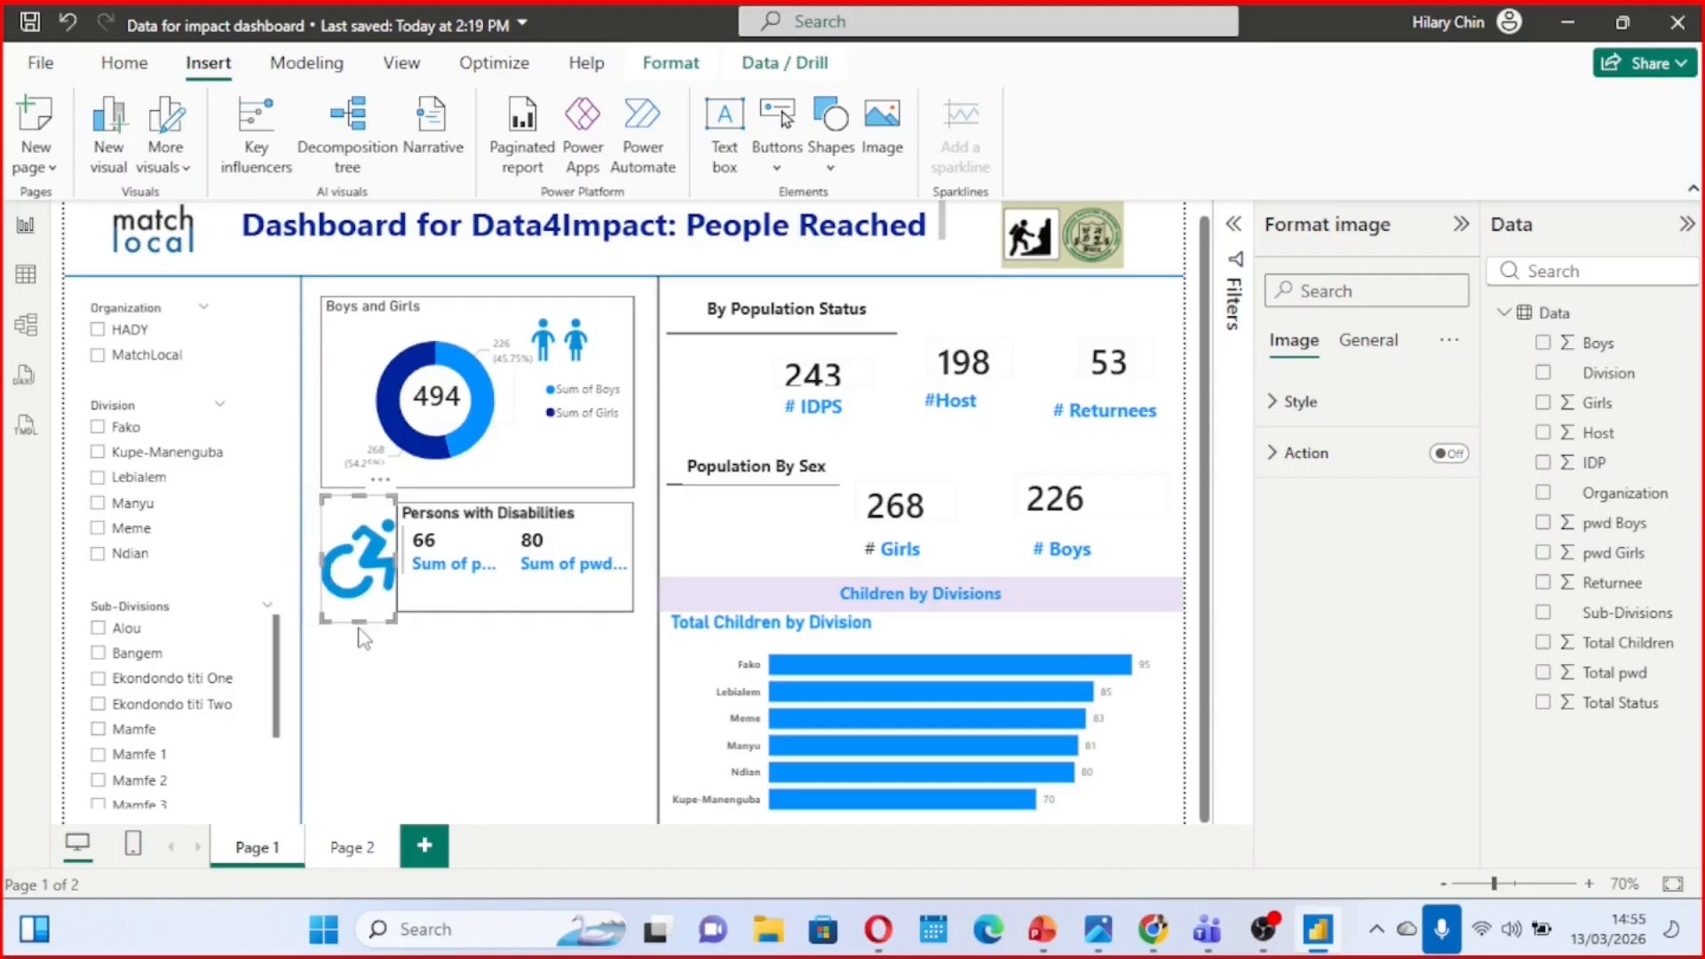
left_click_drag(360, 622, 360, 609)
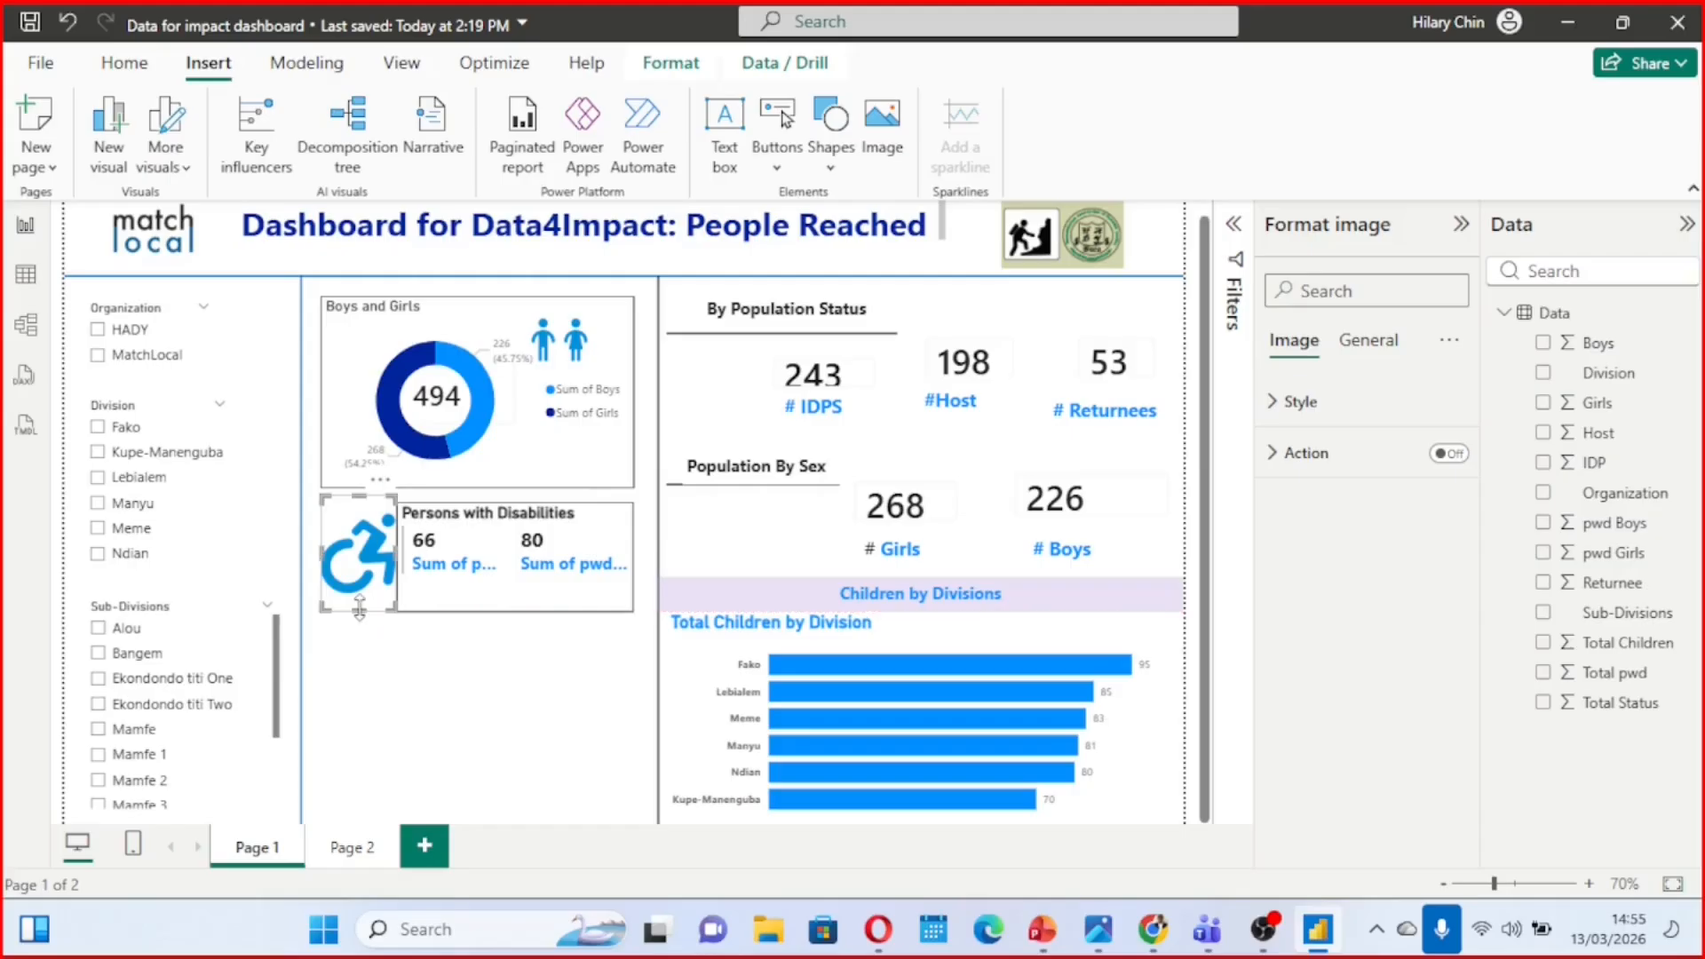
left_click(459, 725)
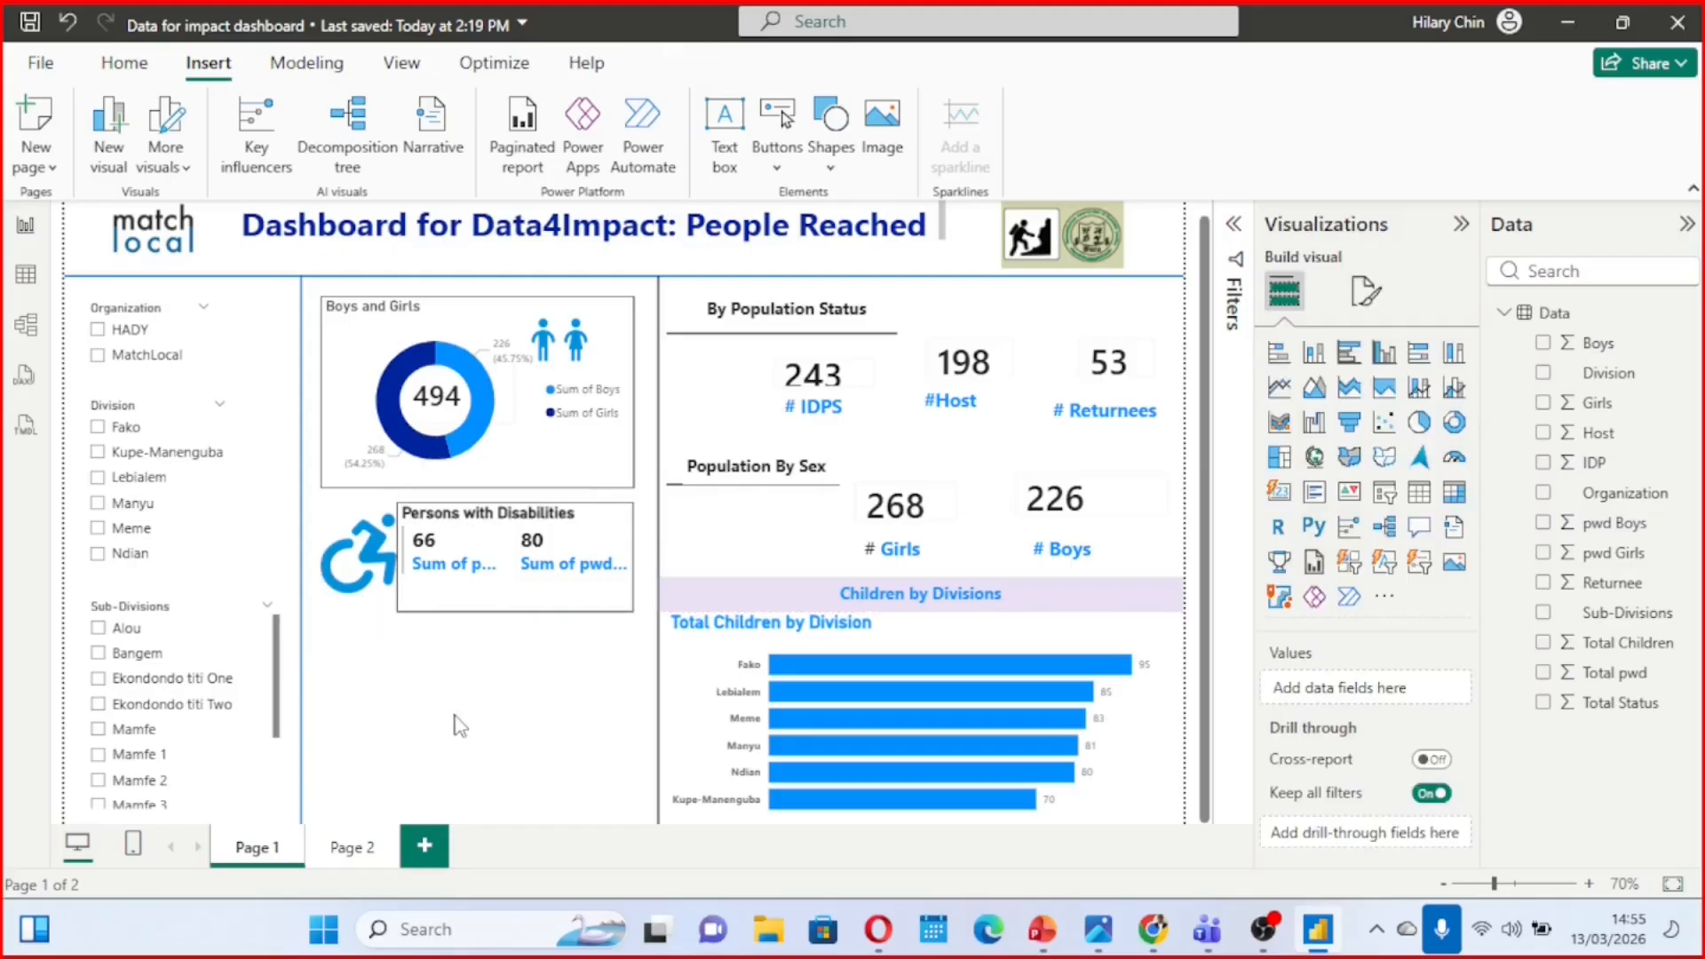